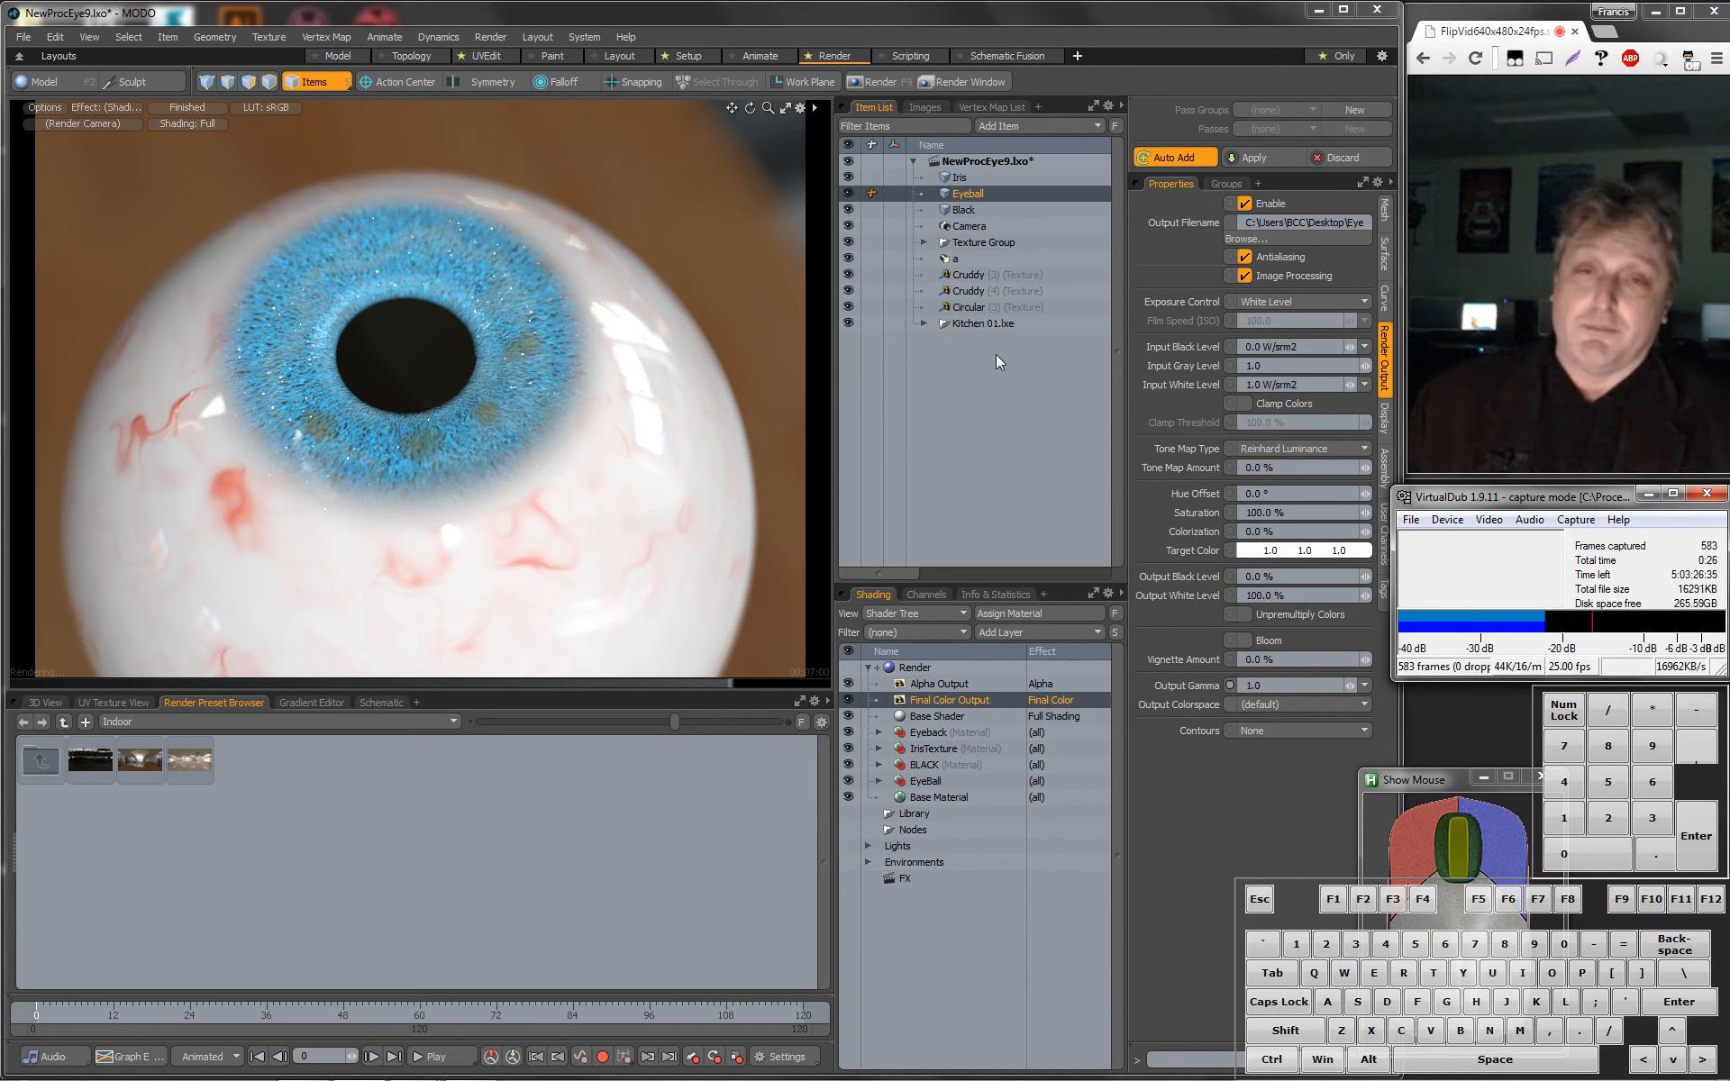
Save the current eye scene and start a new empty scene in the Model layout.
left_click(24, 37)
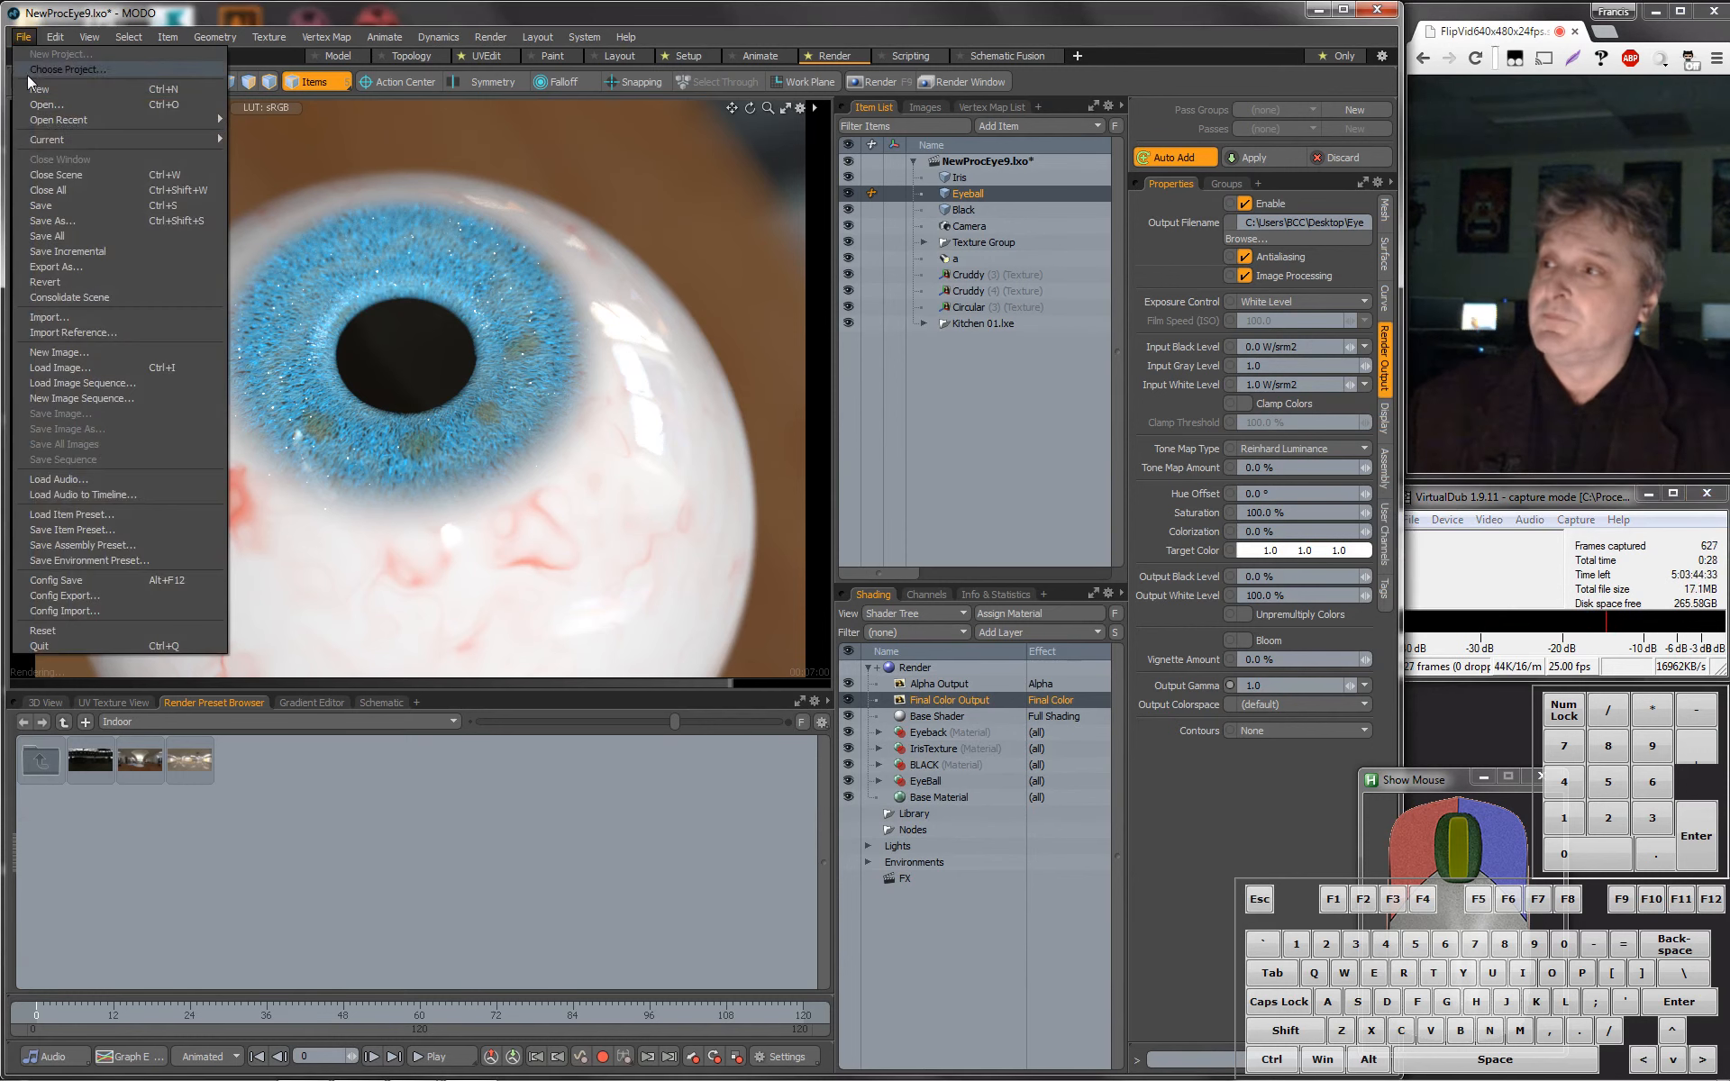
left_click(68, 208)
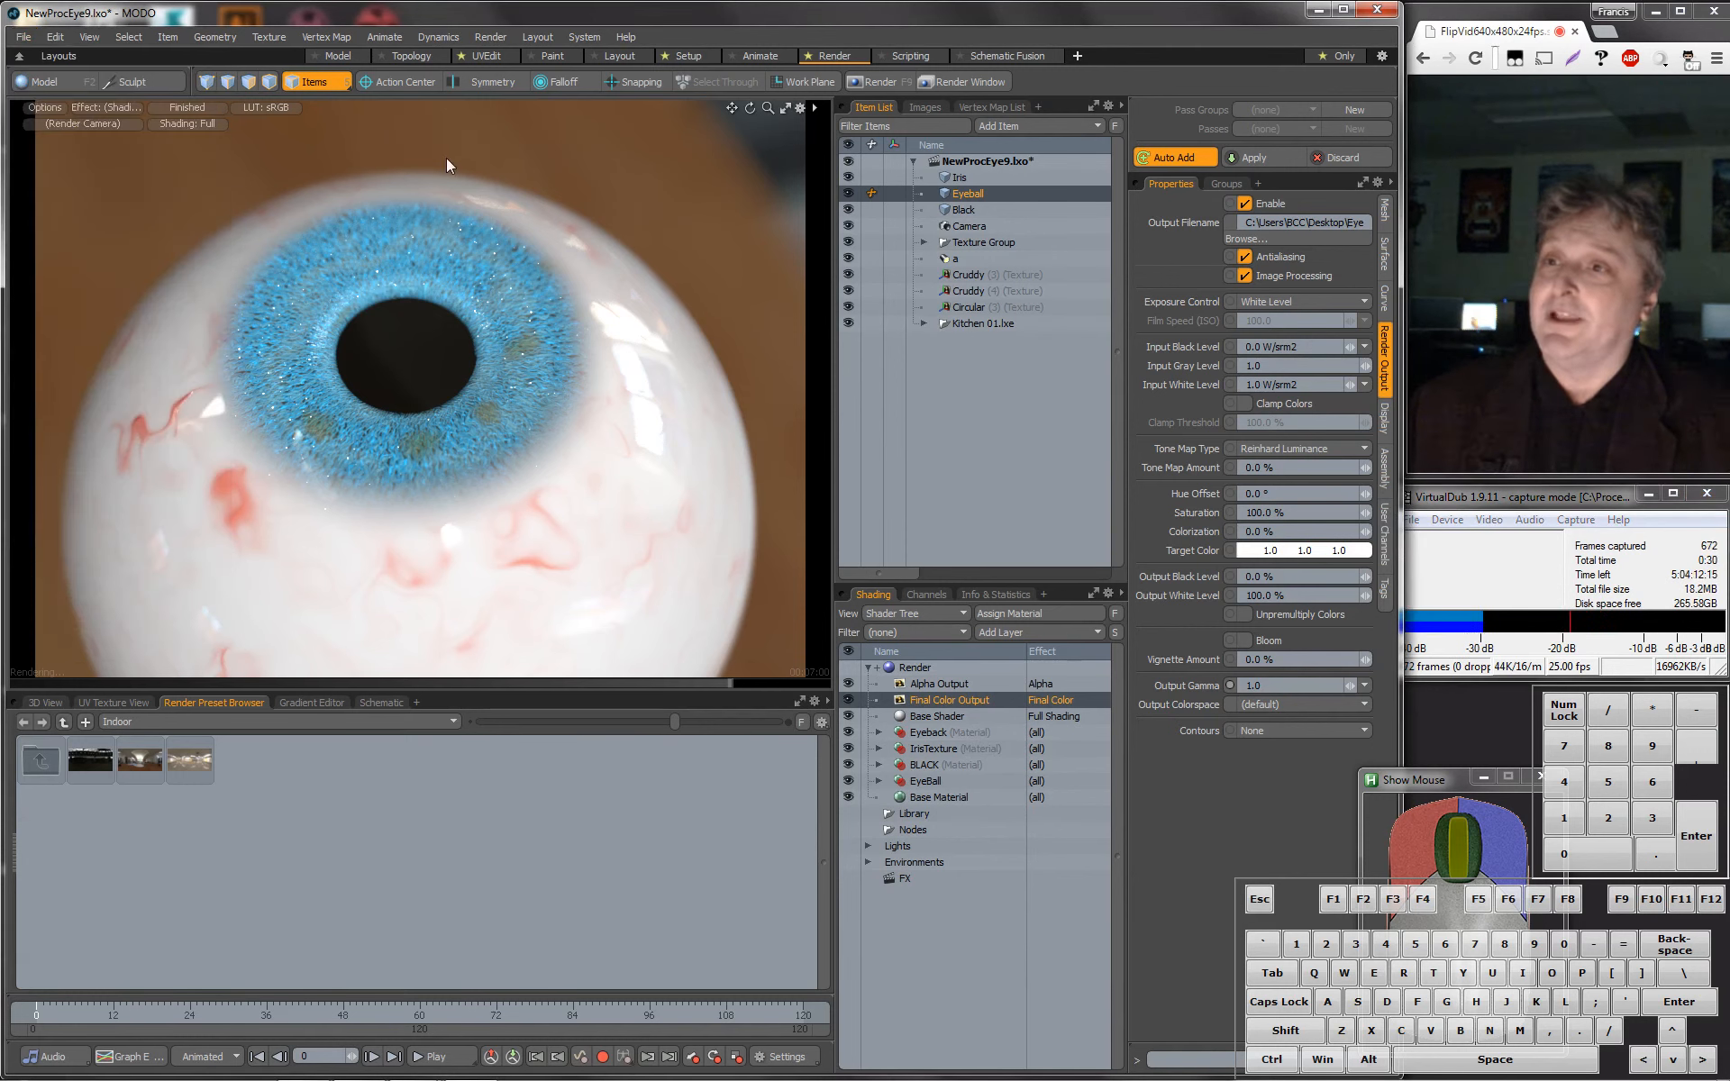
left_click(23, 37)
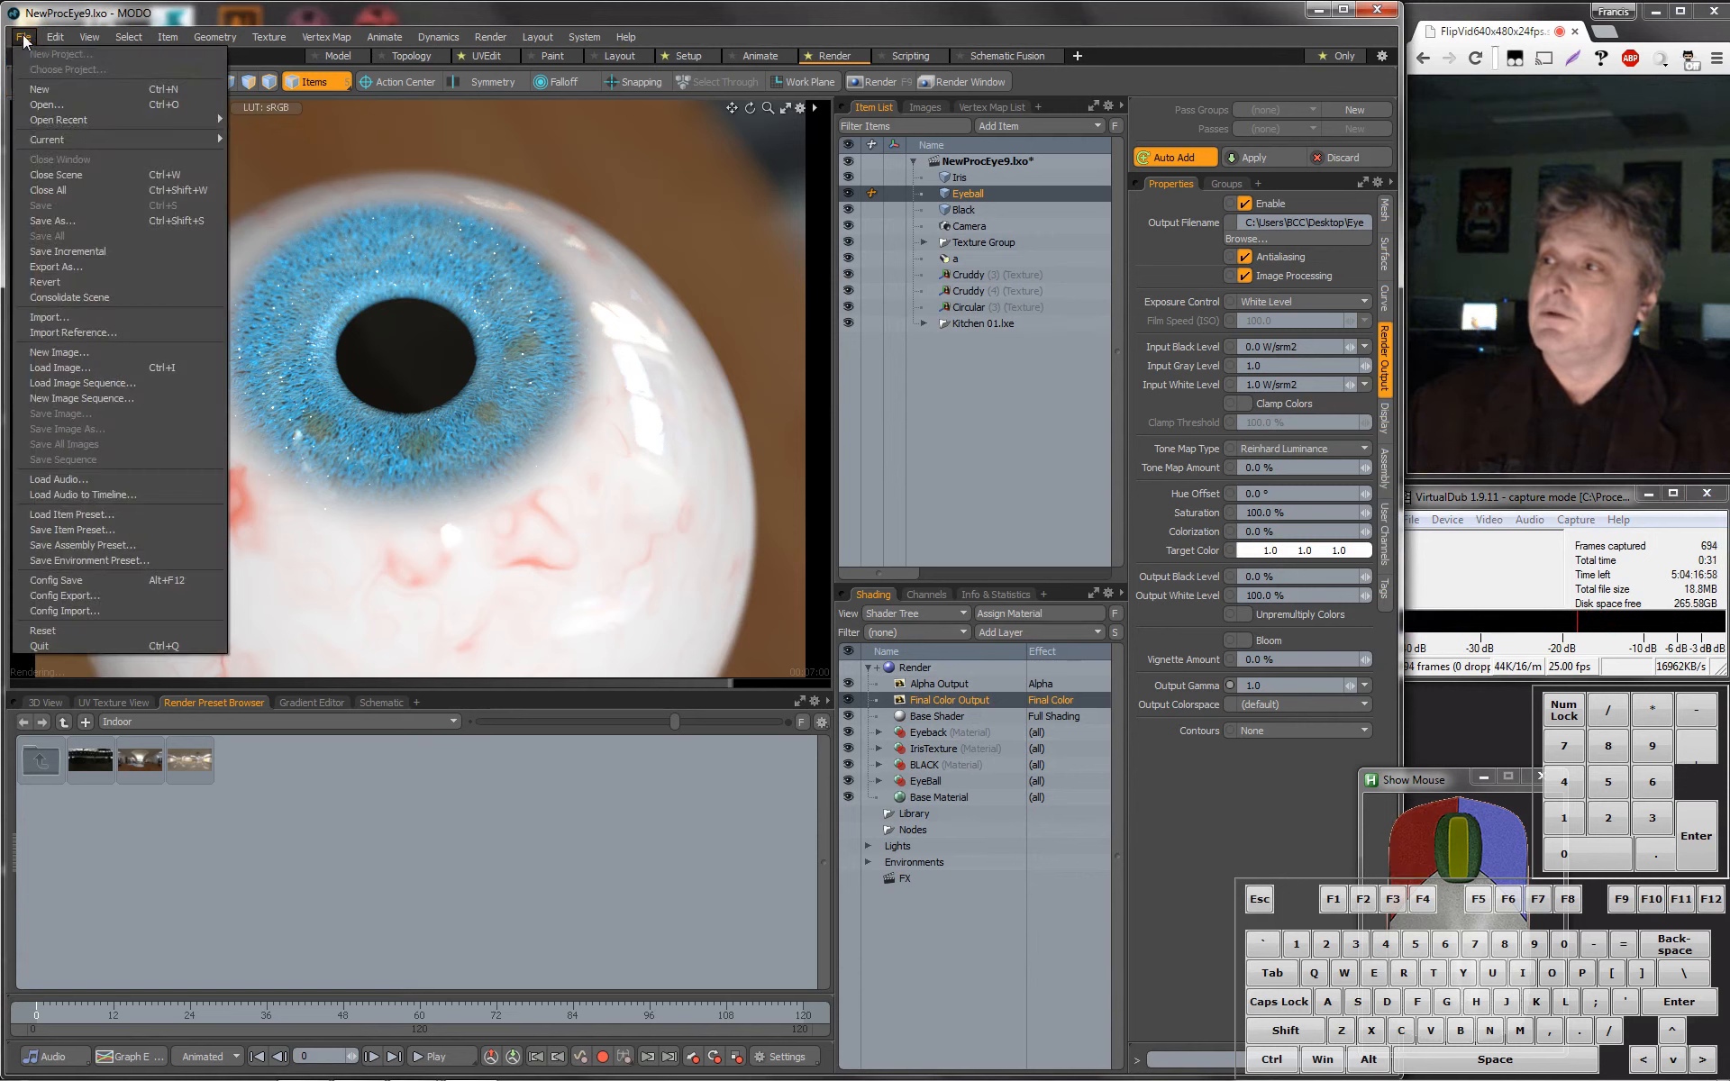
left_click(51, 92)
left_click(337, 56)
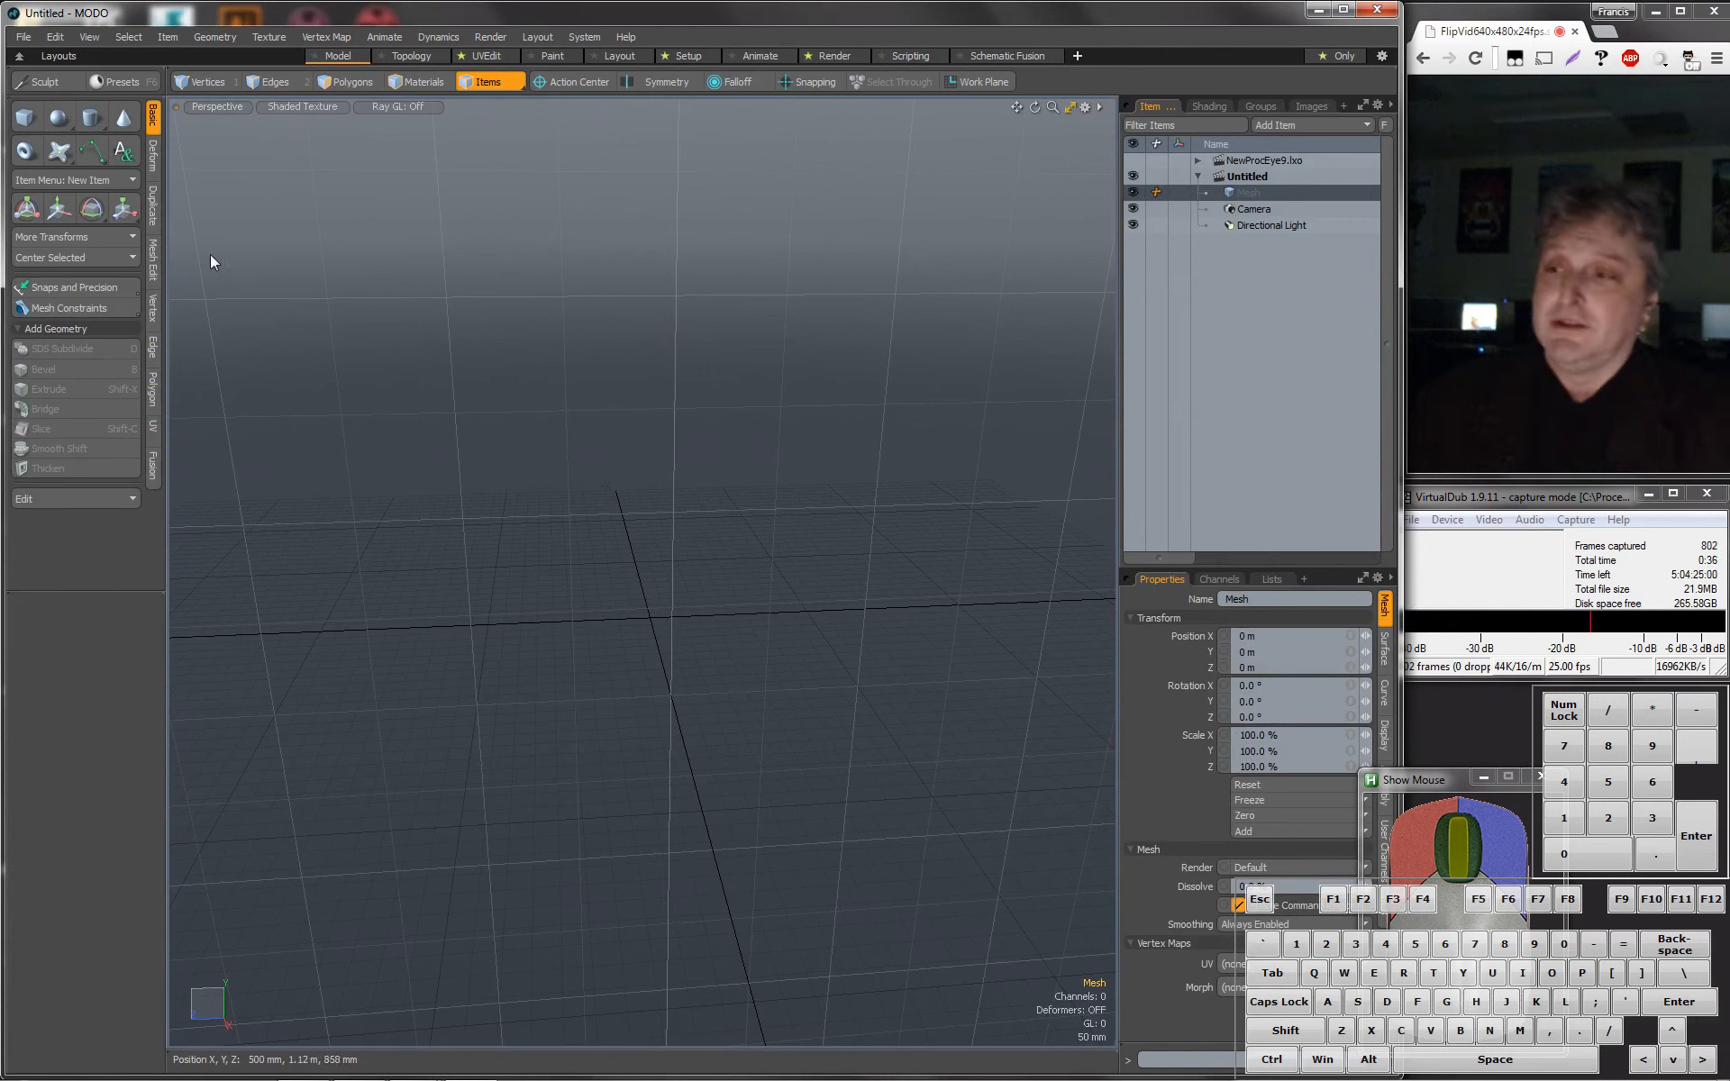
key("a")
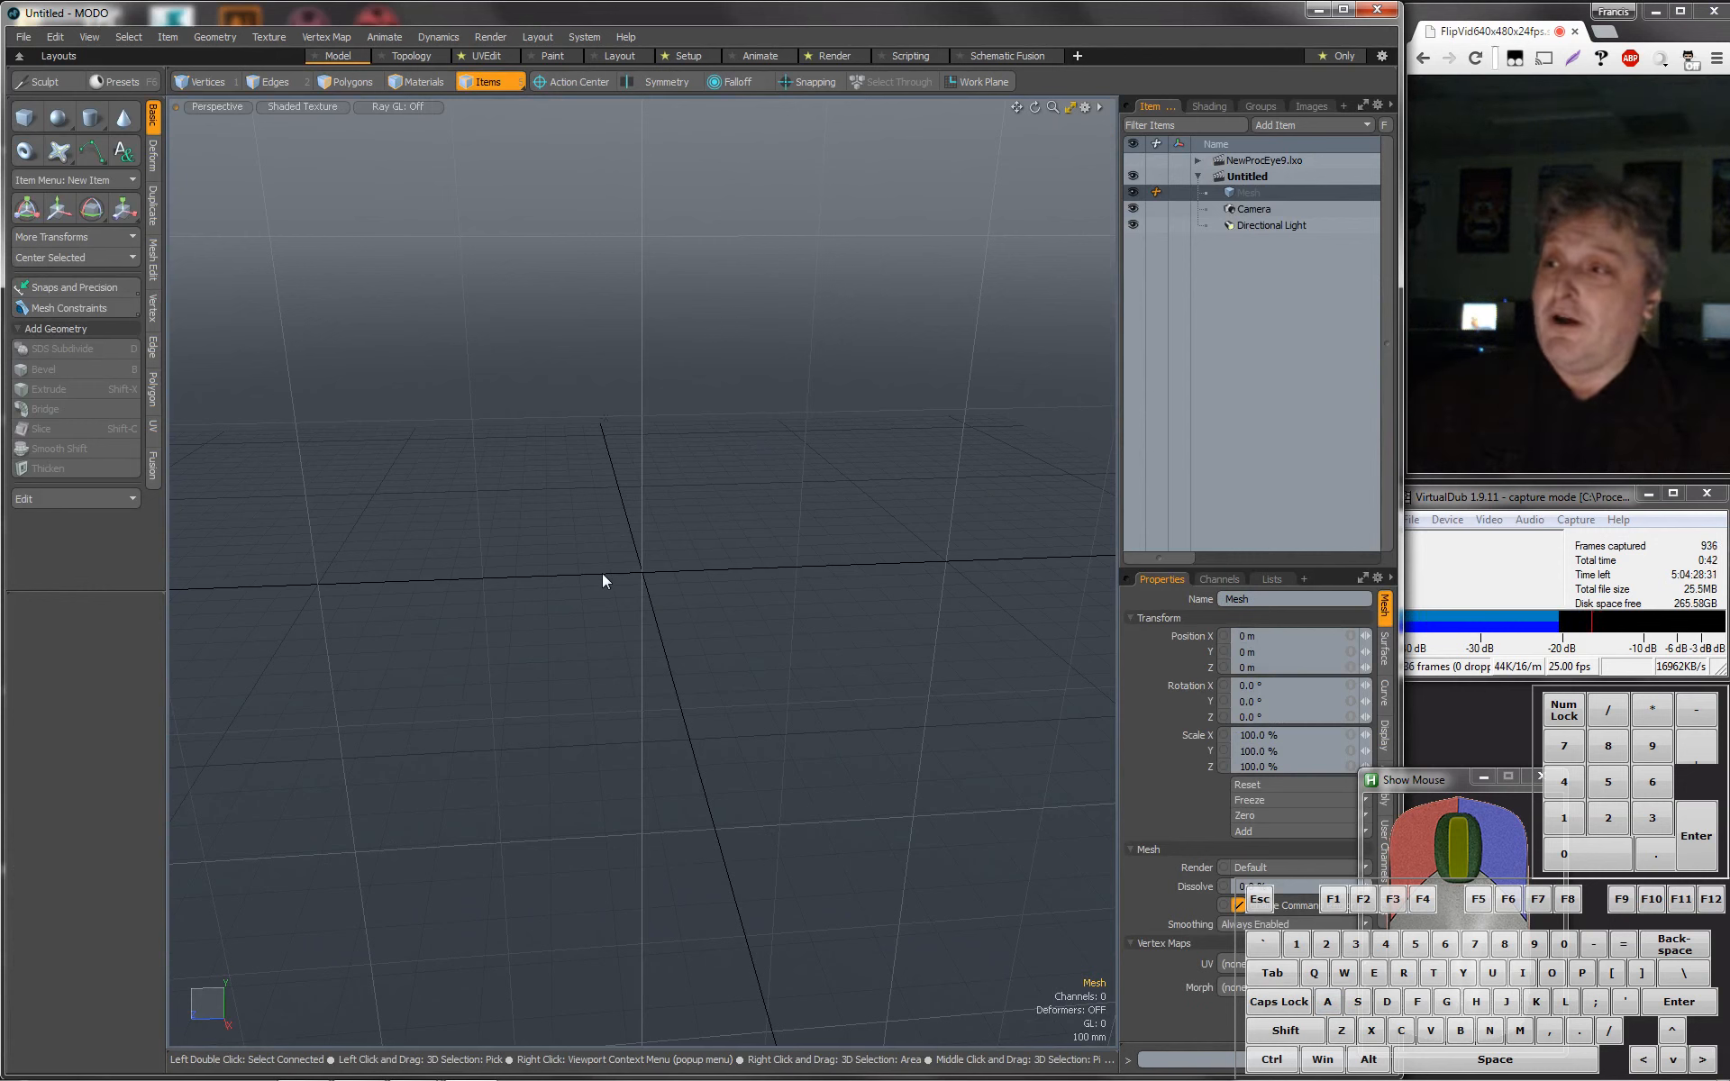
Start a sphere primitive and set its position to 0 m on X, Y and Z.
left_click(60, 118)
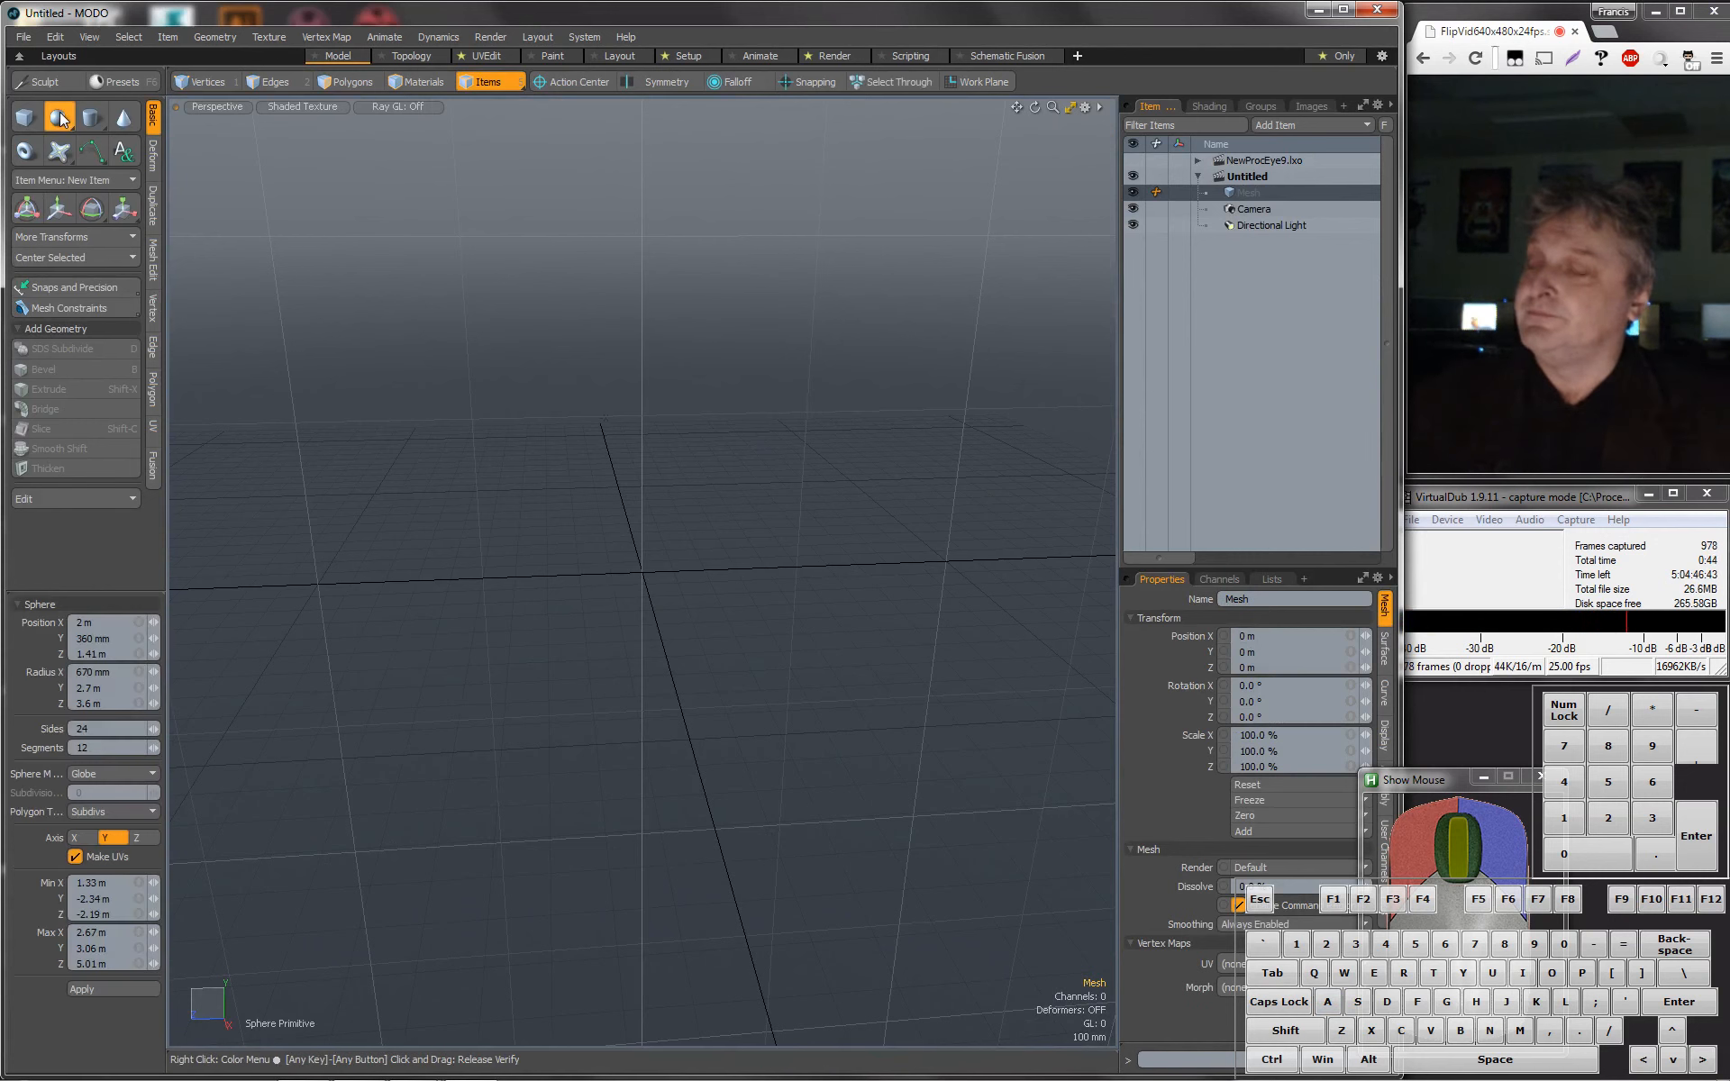
left_click(114, 623)
type("0")
left_click(120, 638)
type("0")
left_click(99, 654)
type("0")
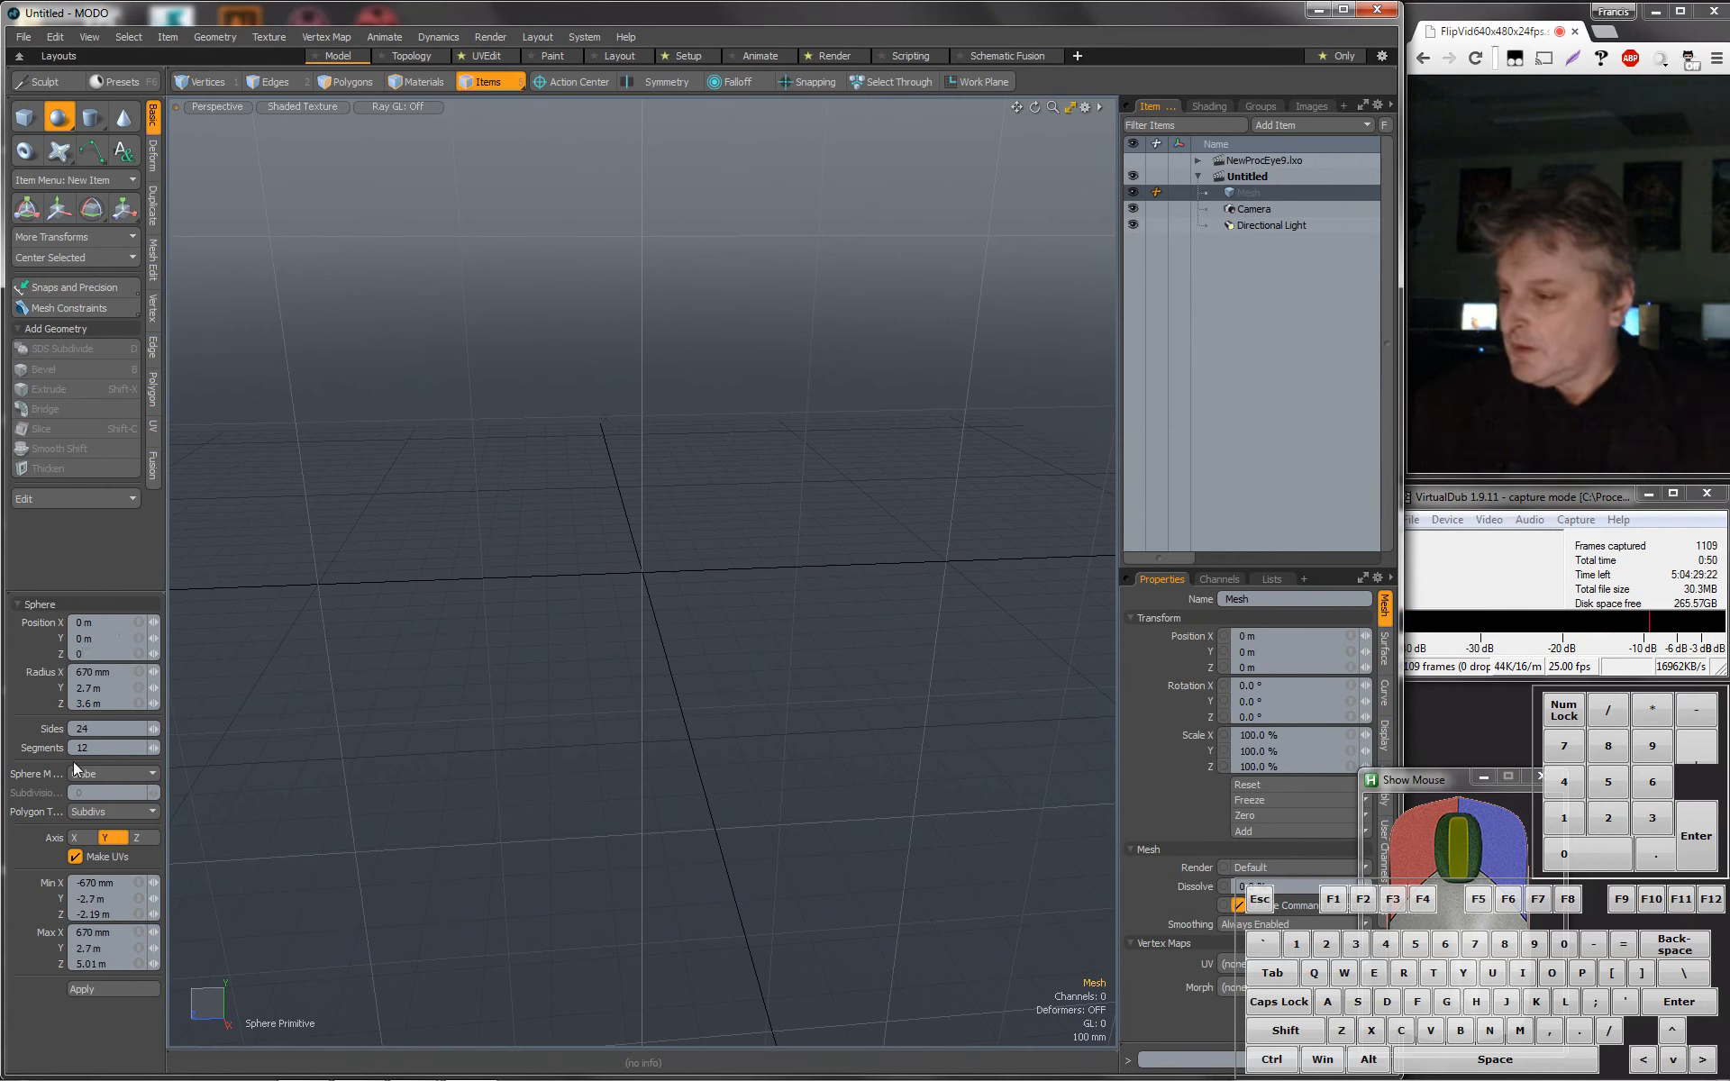
Set the sphere's radius to 12 mm on the X, Y and Z axes.
left_click(113, 672)
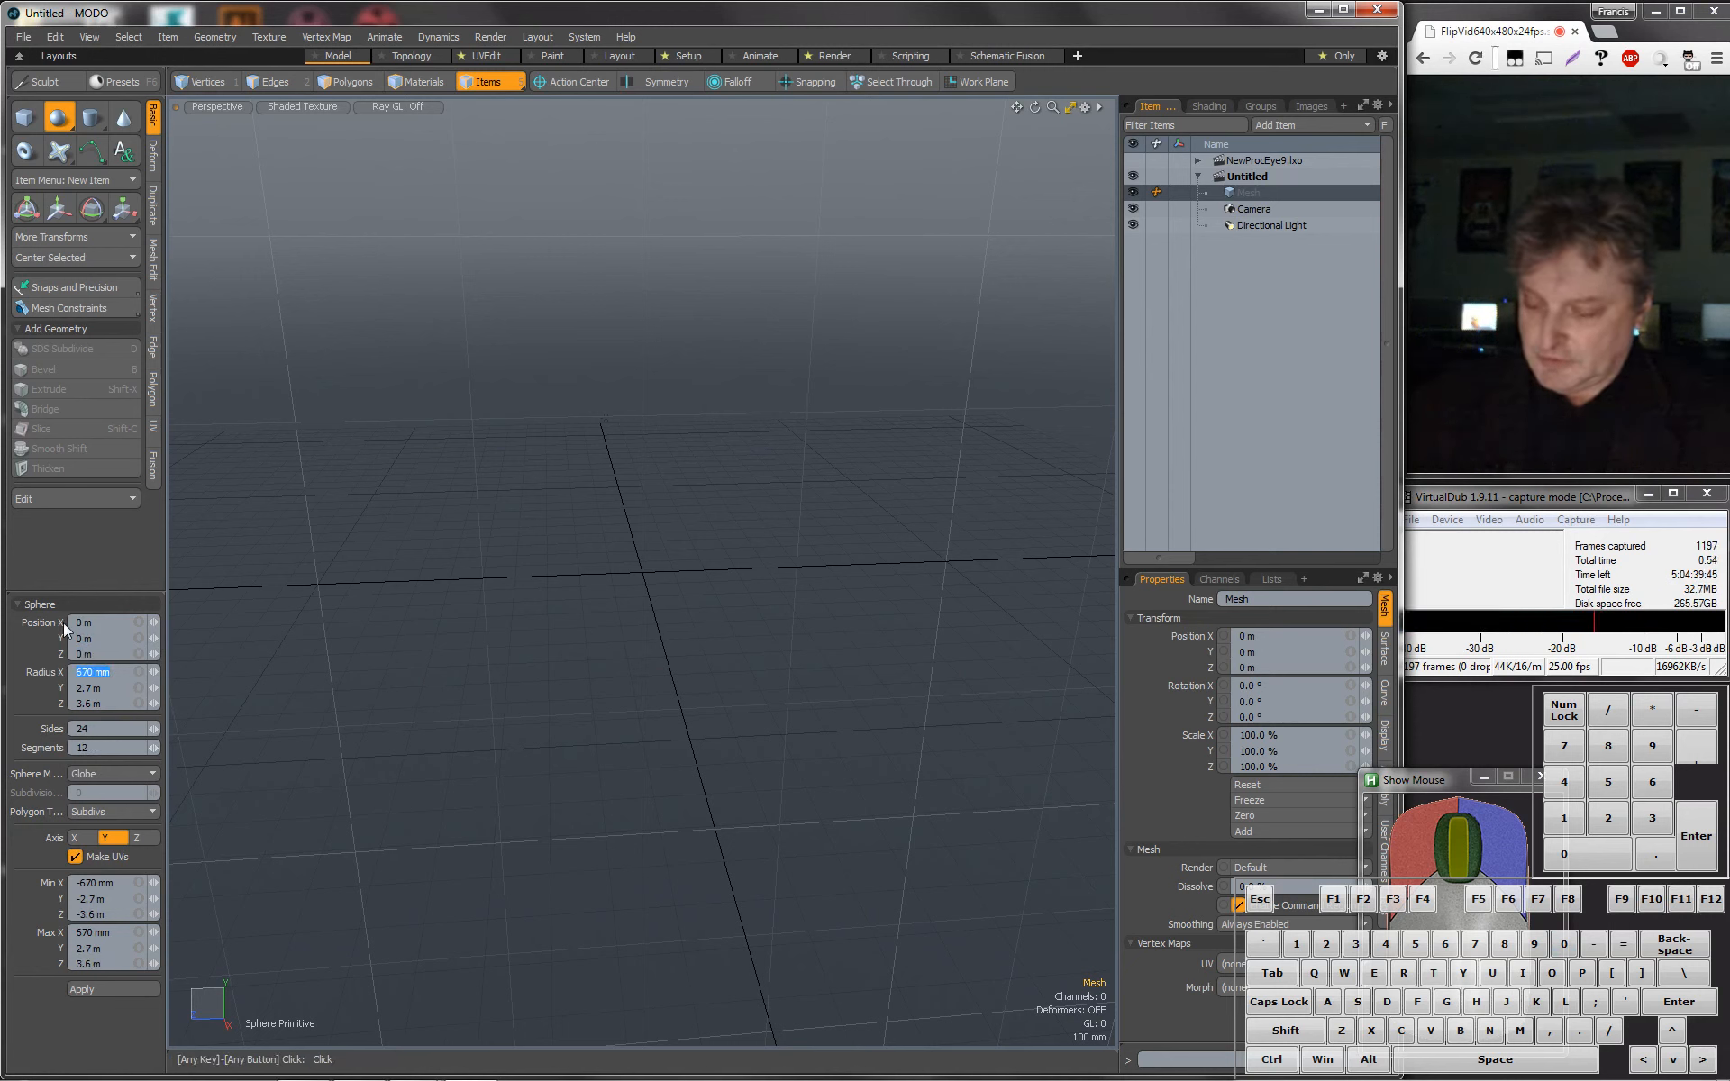
type("12")
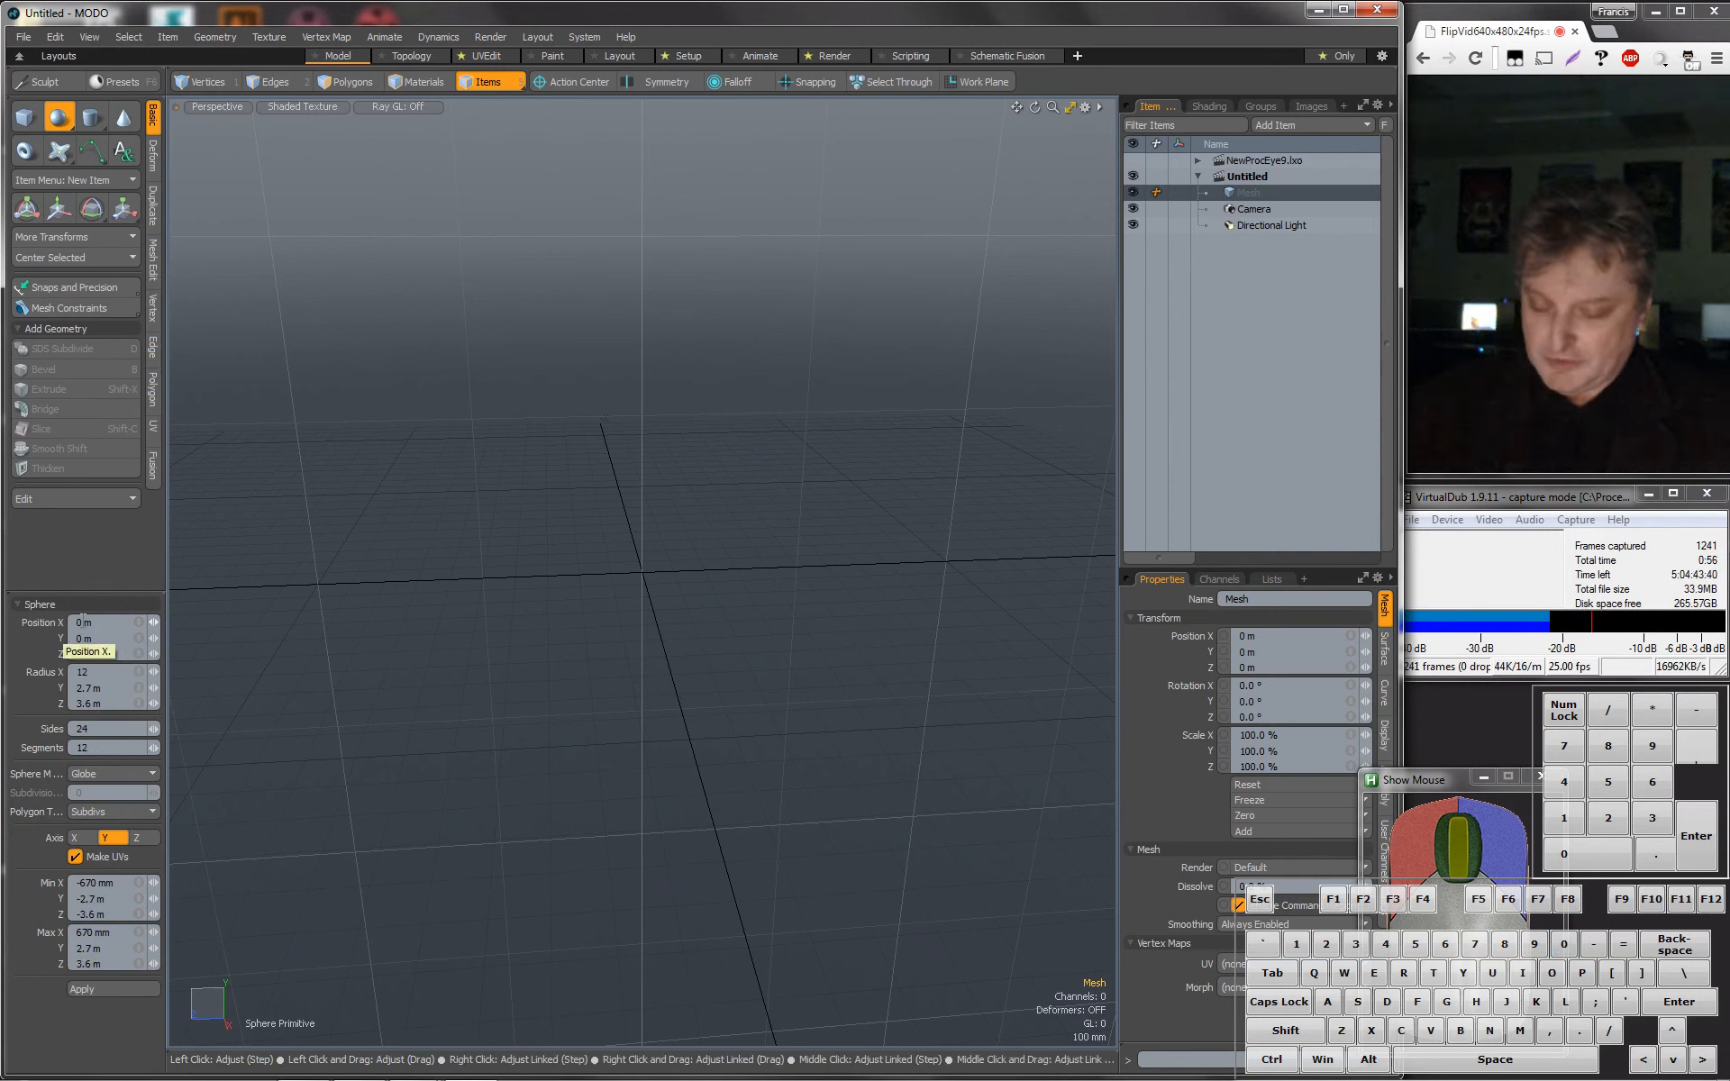
type("m")
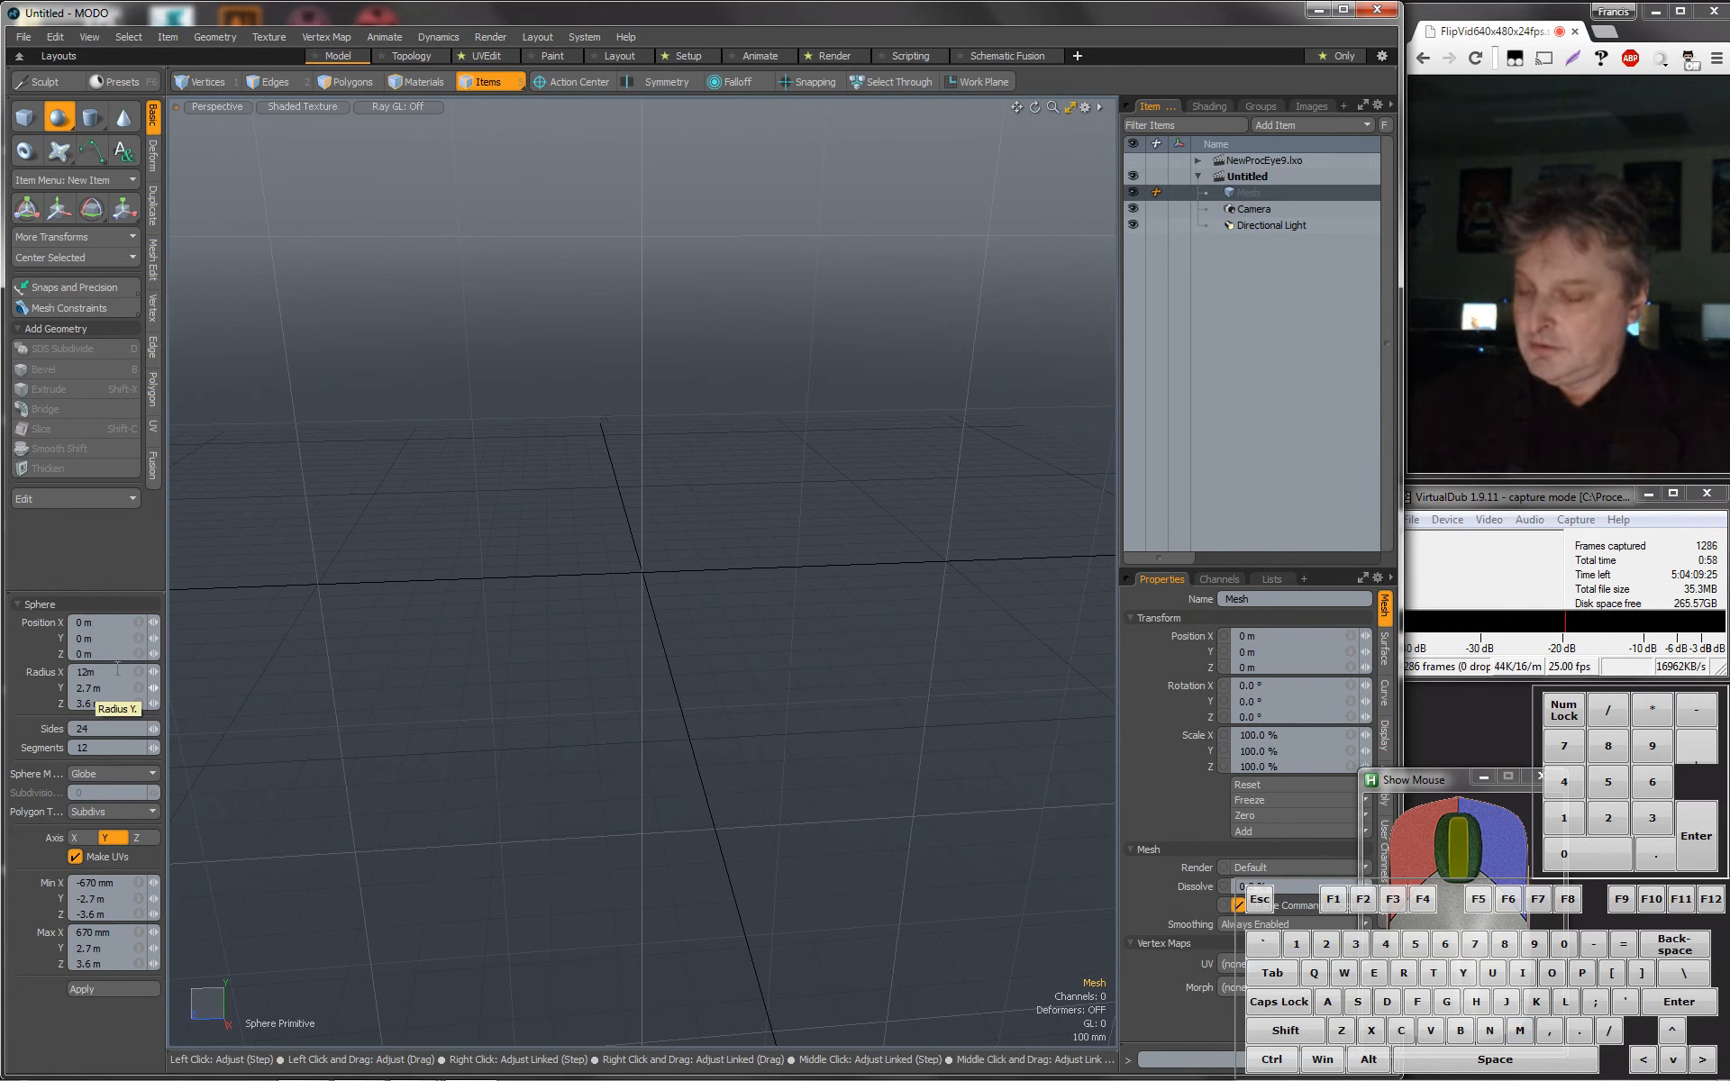
type("m")
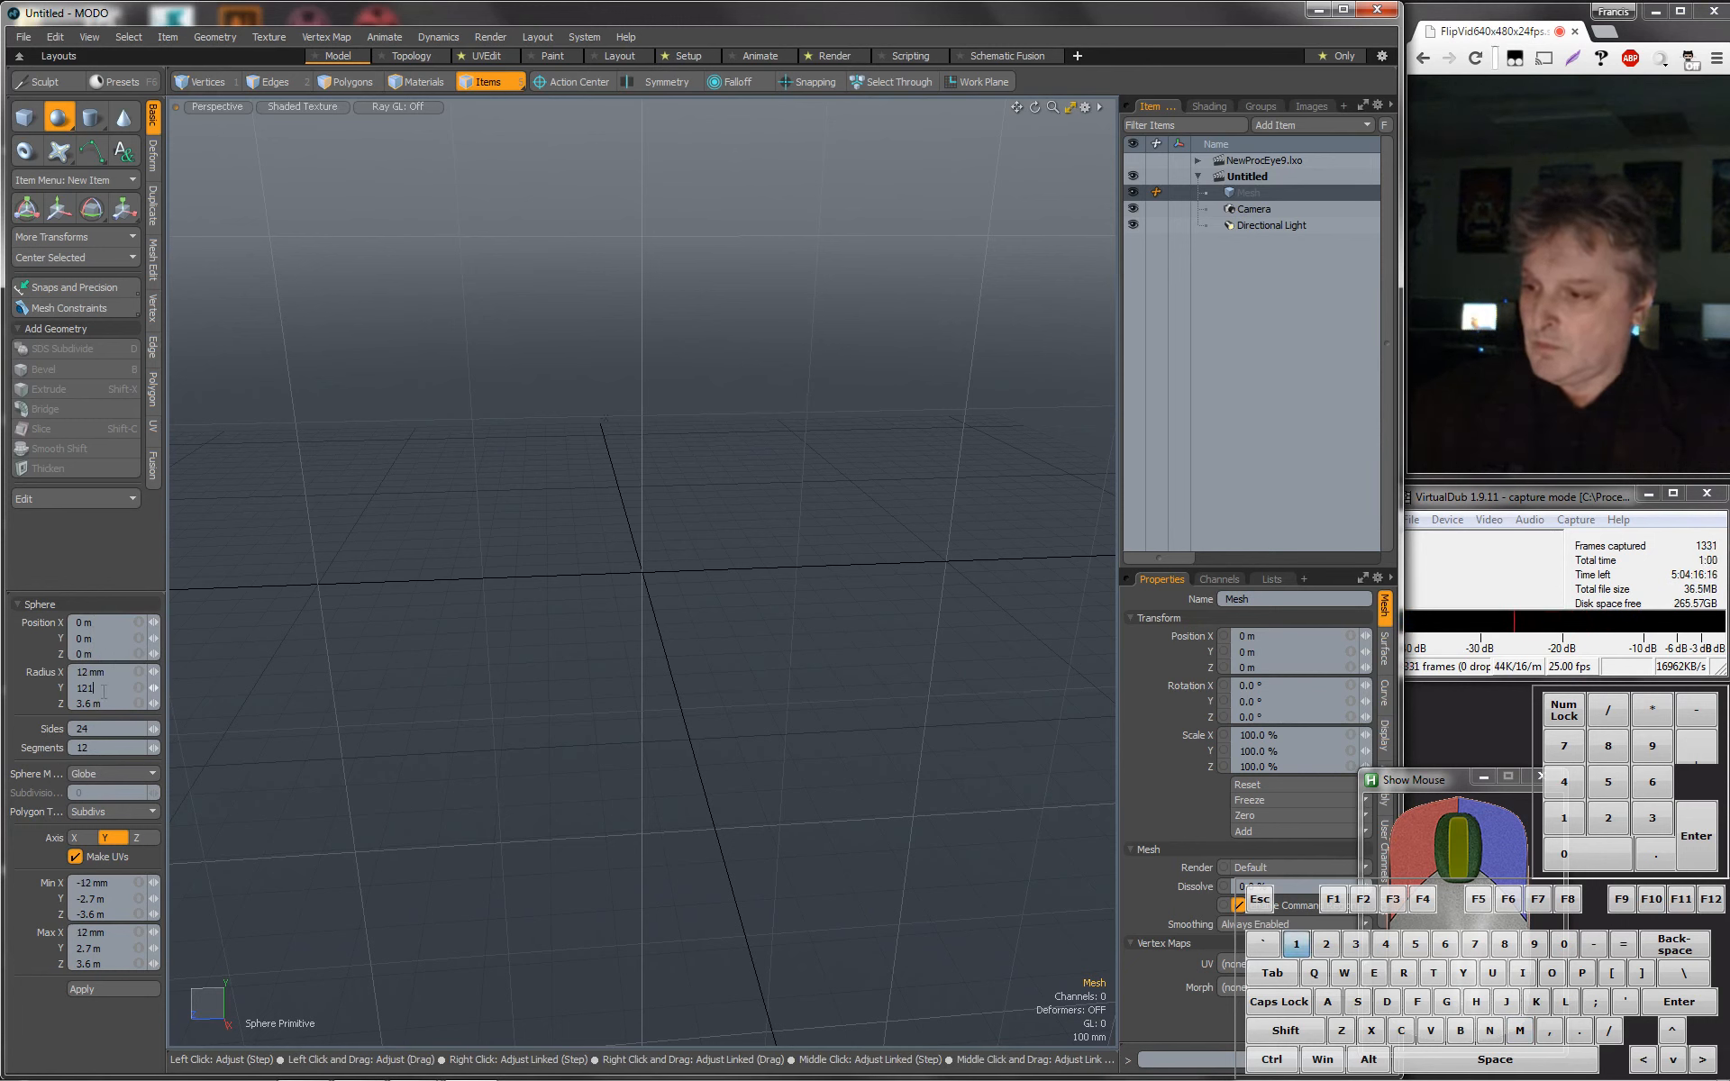
left_click(116, 687)
type("12mm")
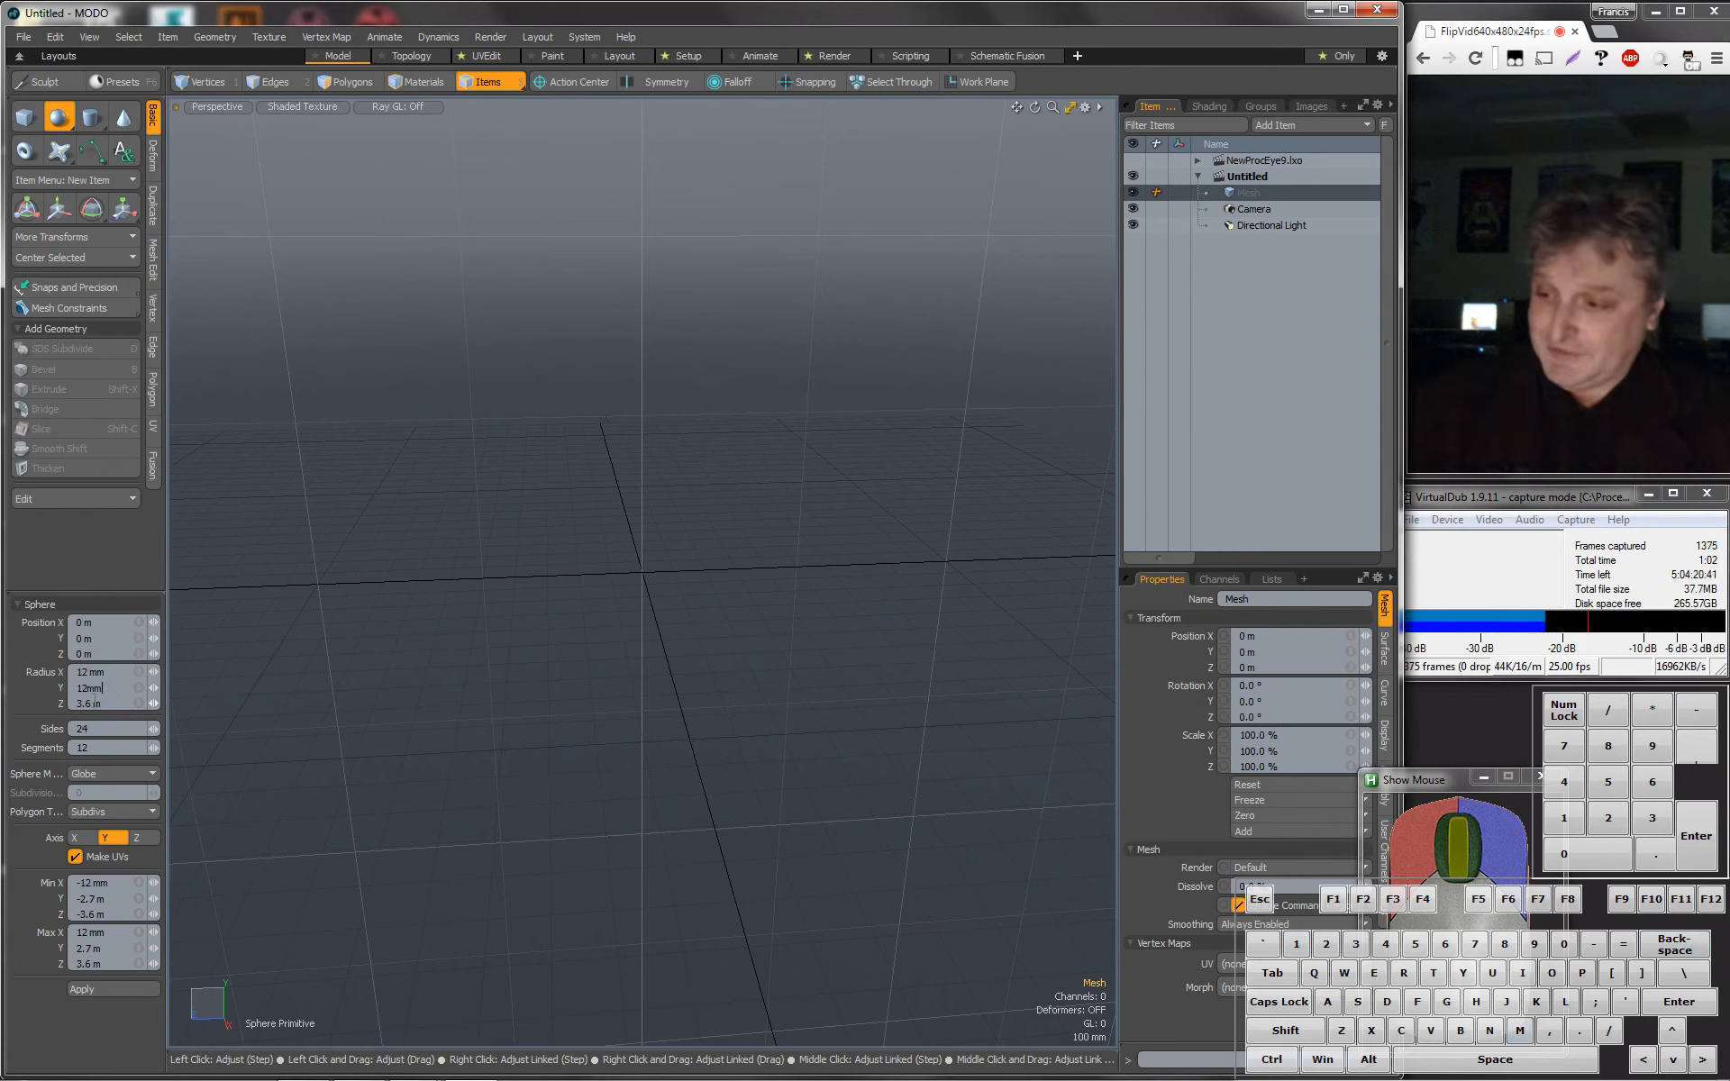
type("12mm")
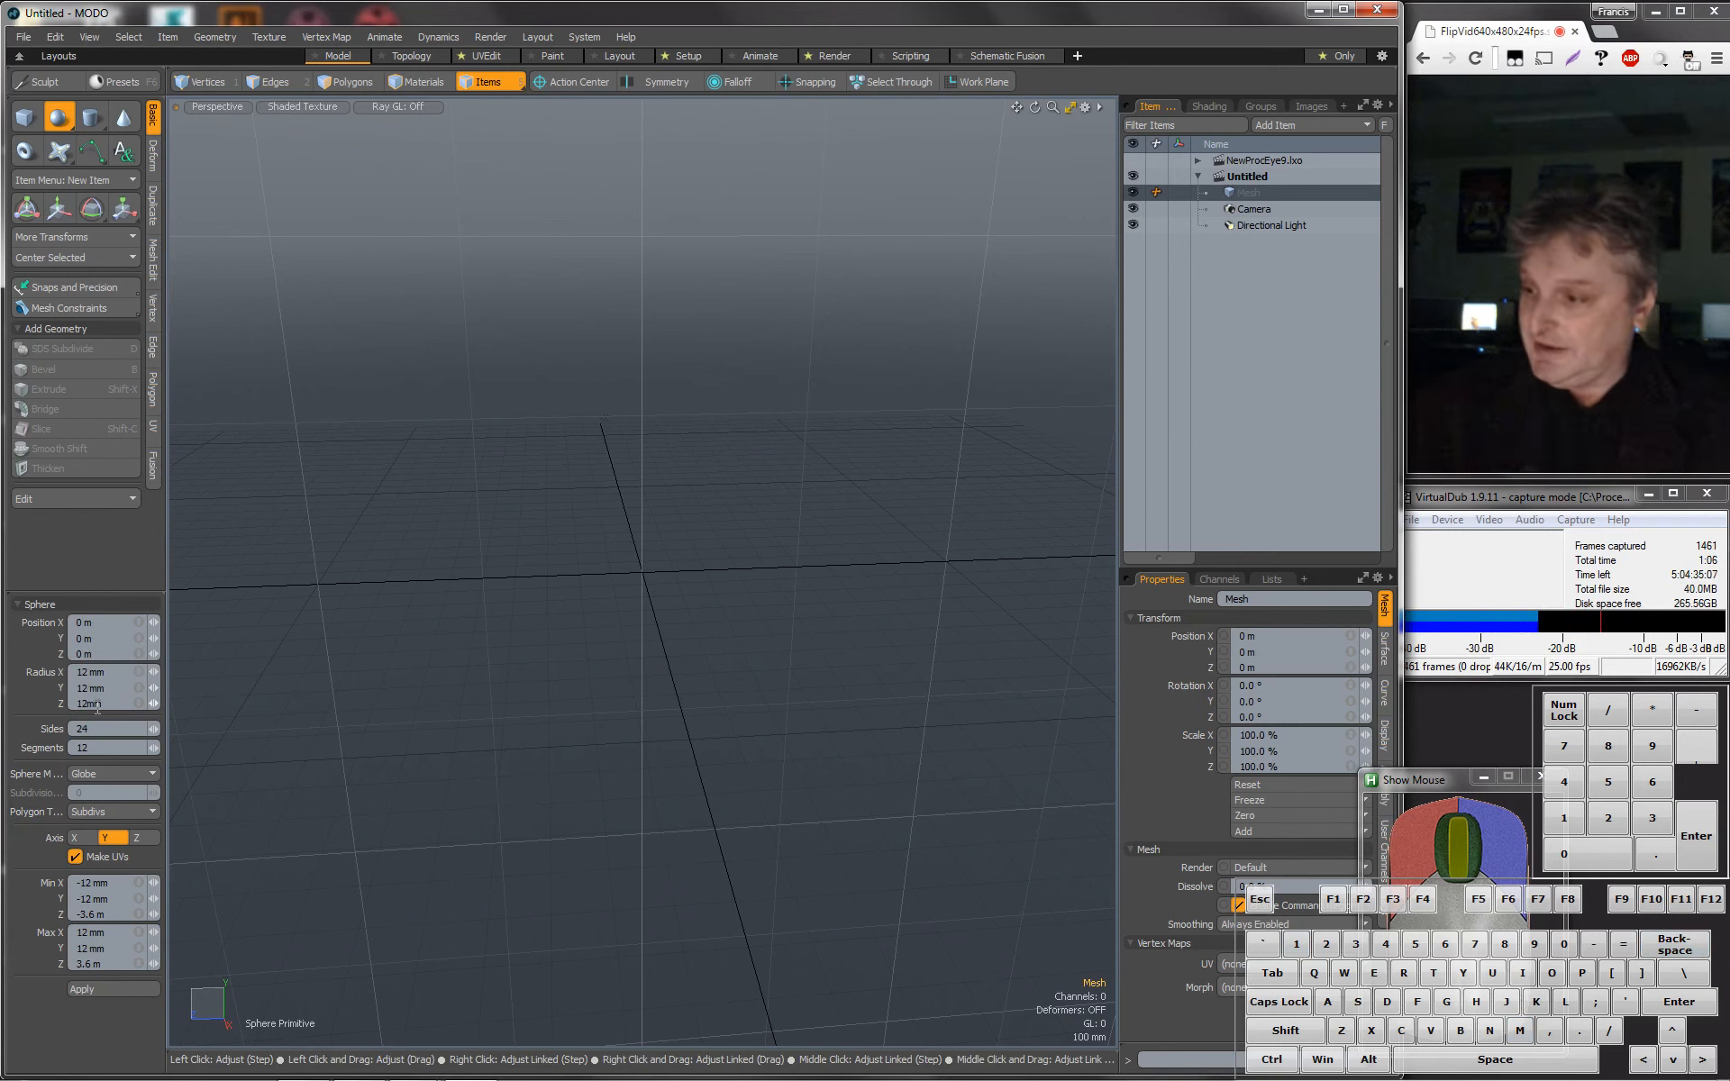
Set the sphere to 24 segments and create it in the scene.
left_click(97, 748)
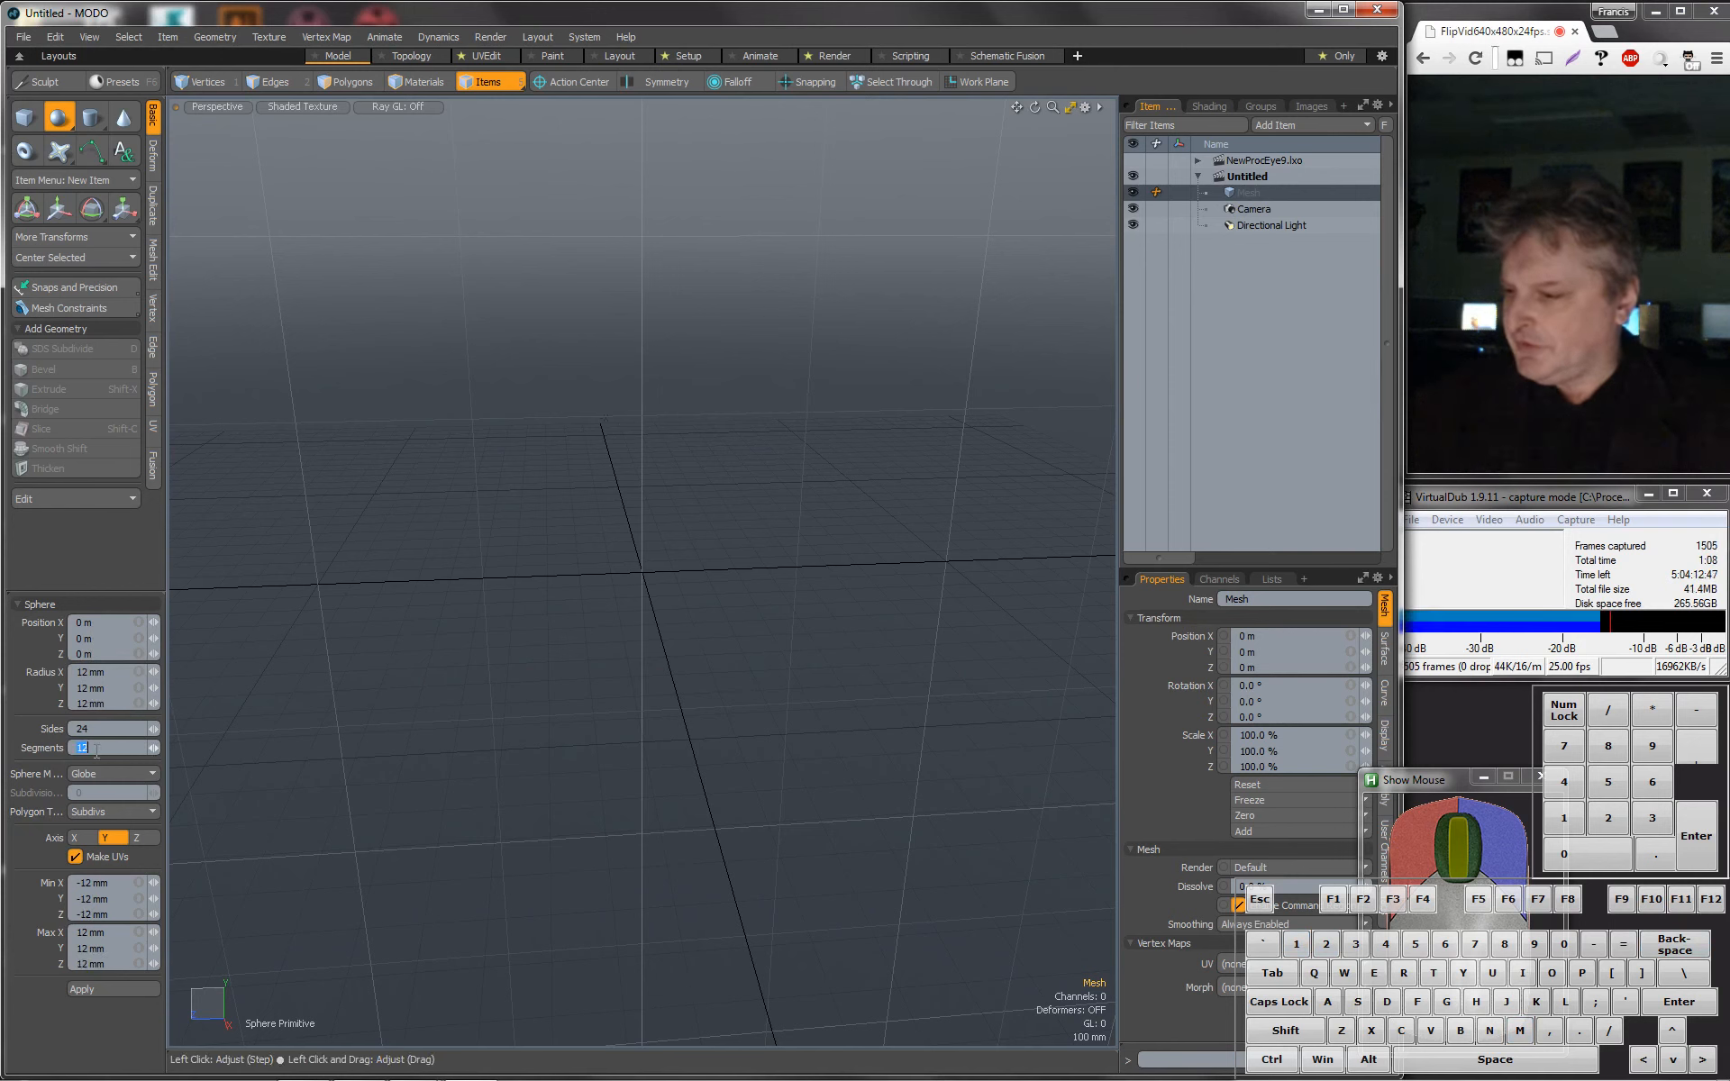
type("24")
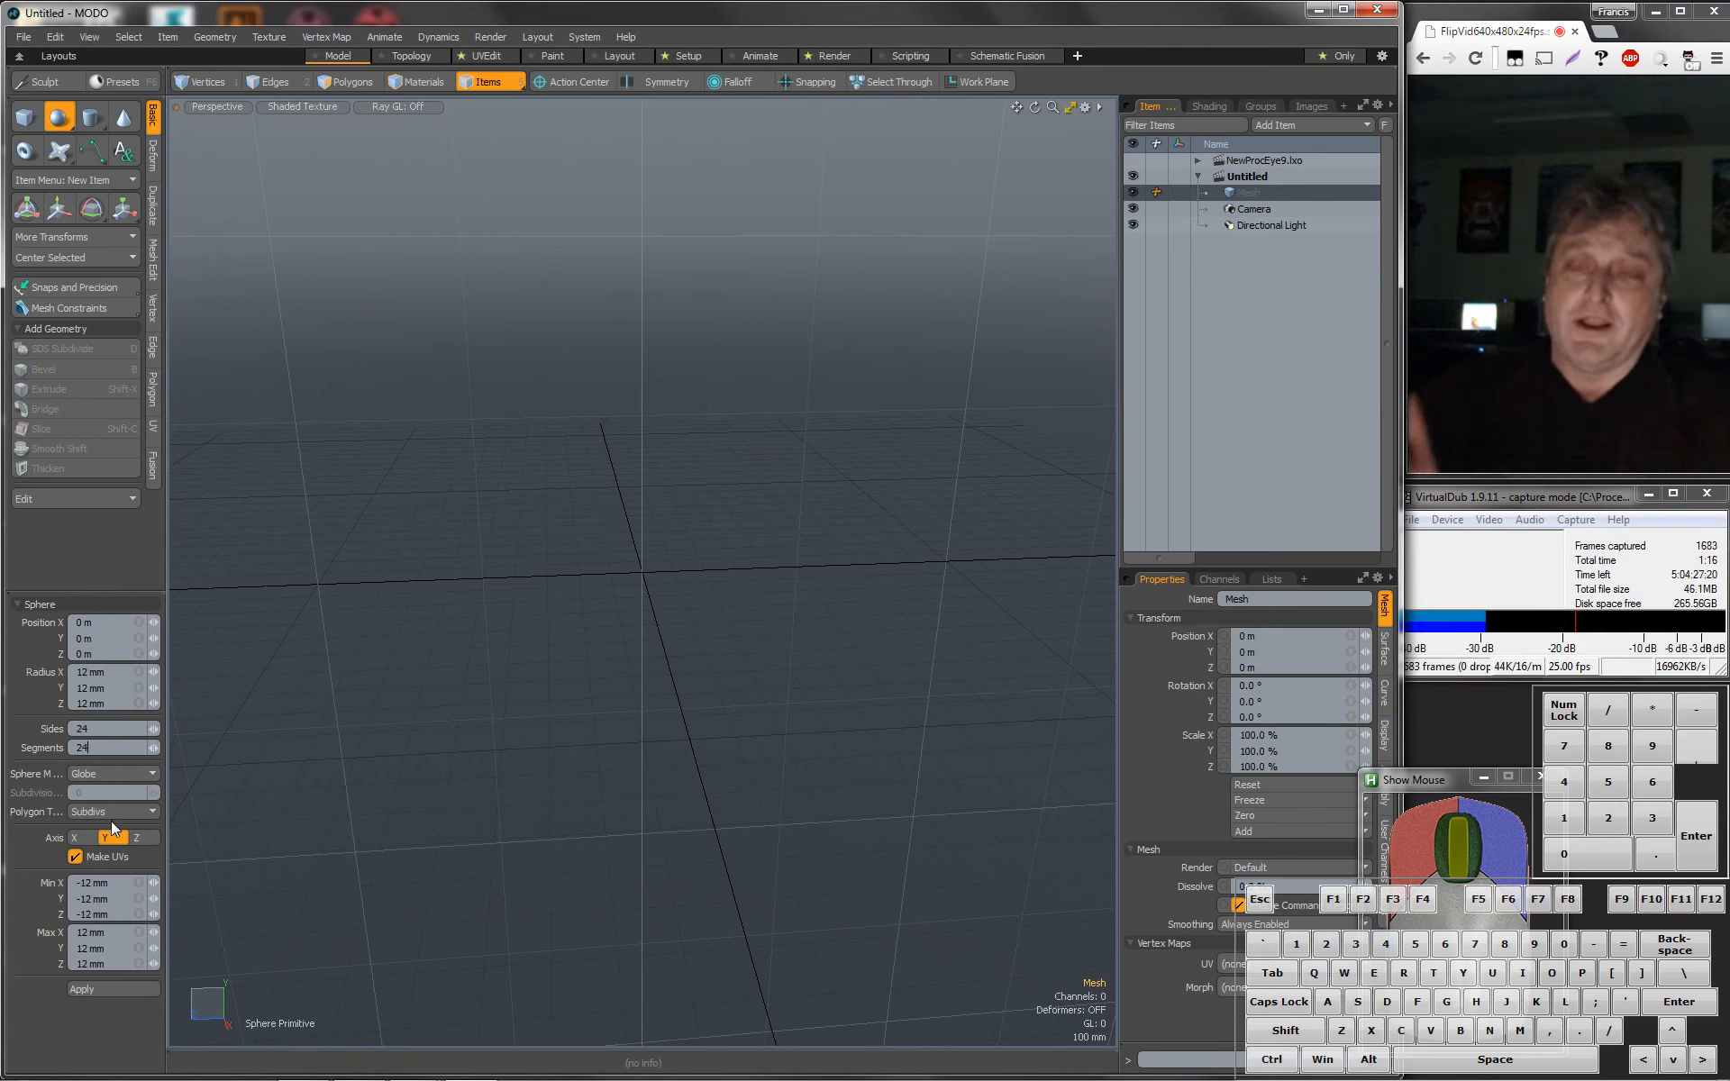
left_click(103, 992)
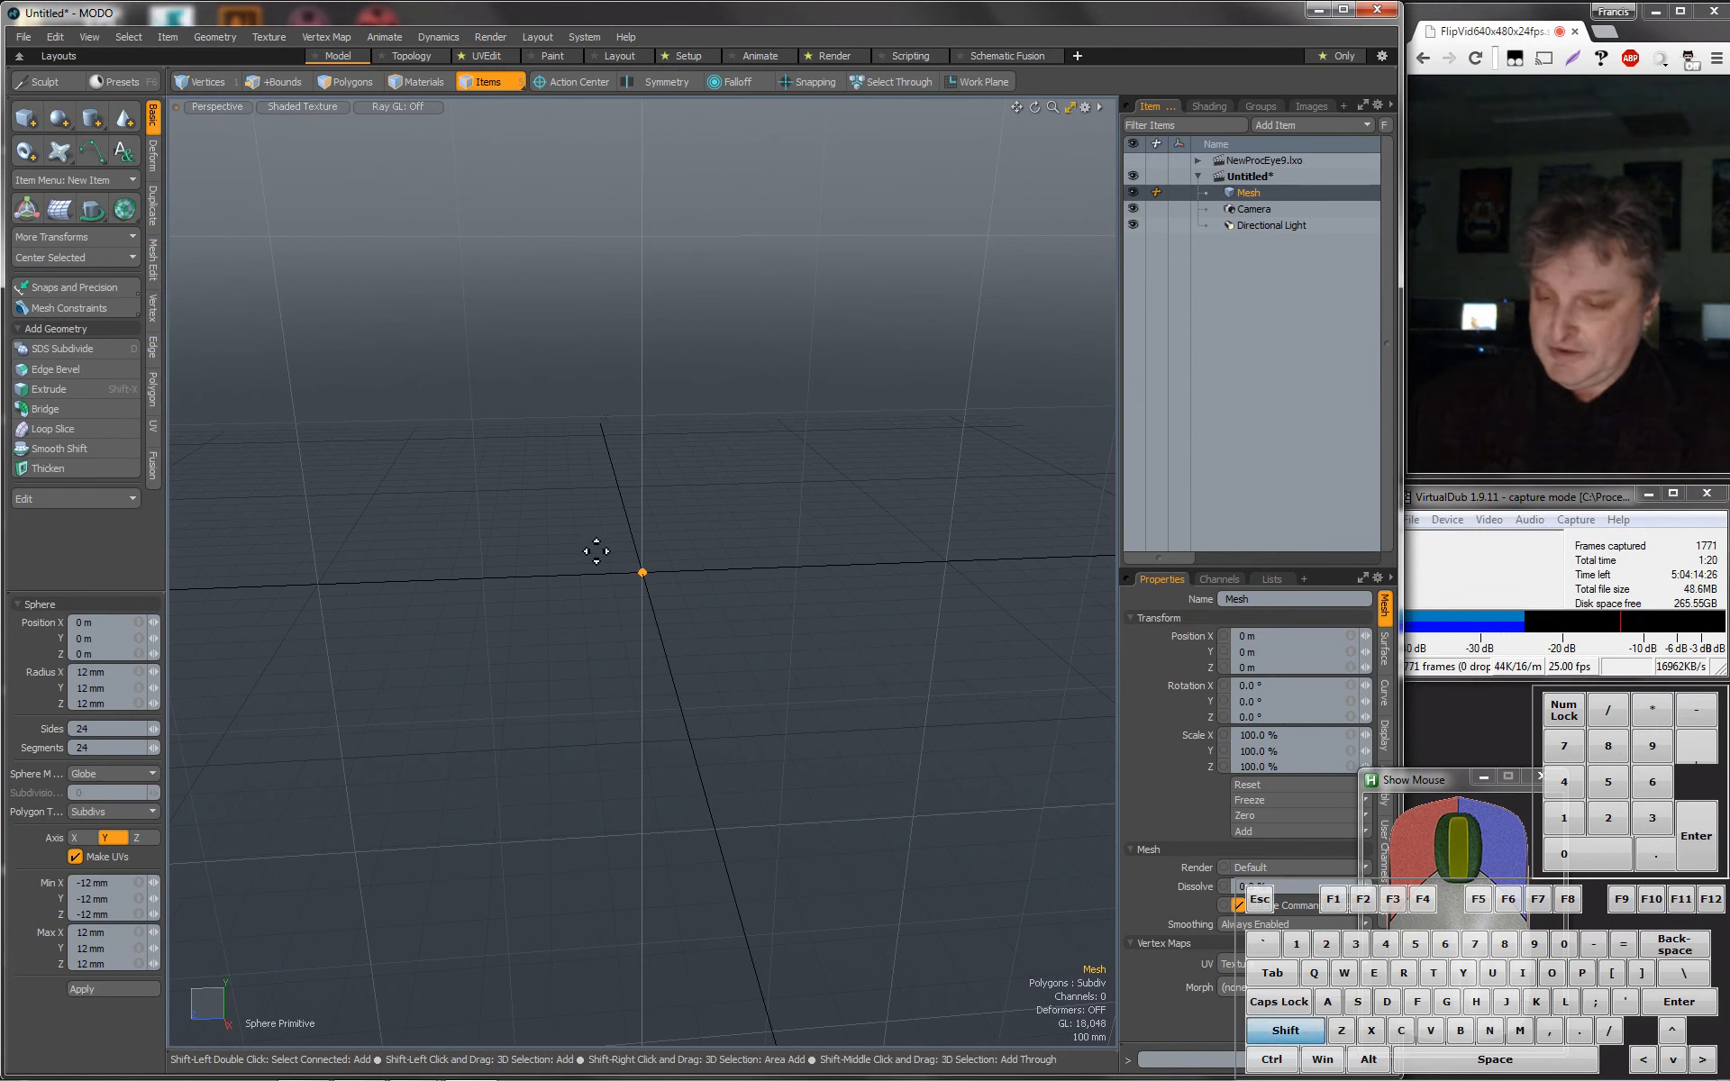
key("a")
key("alt")
left_click_drag(647, 442, 689, 473, "alt")
scroll(674, 553, "down", 2)
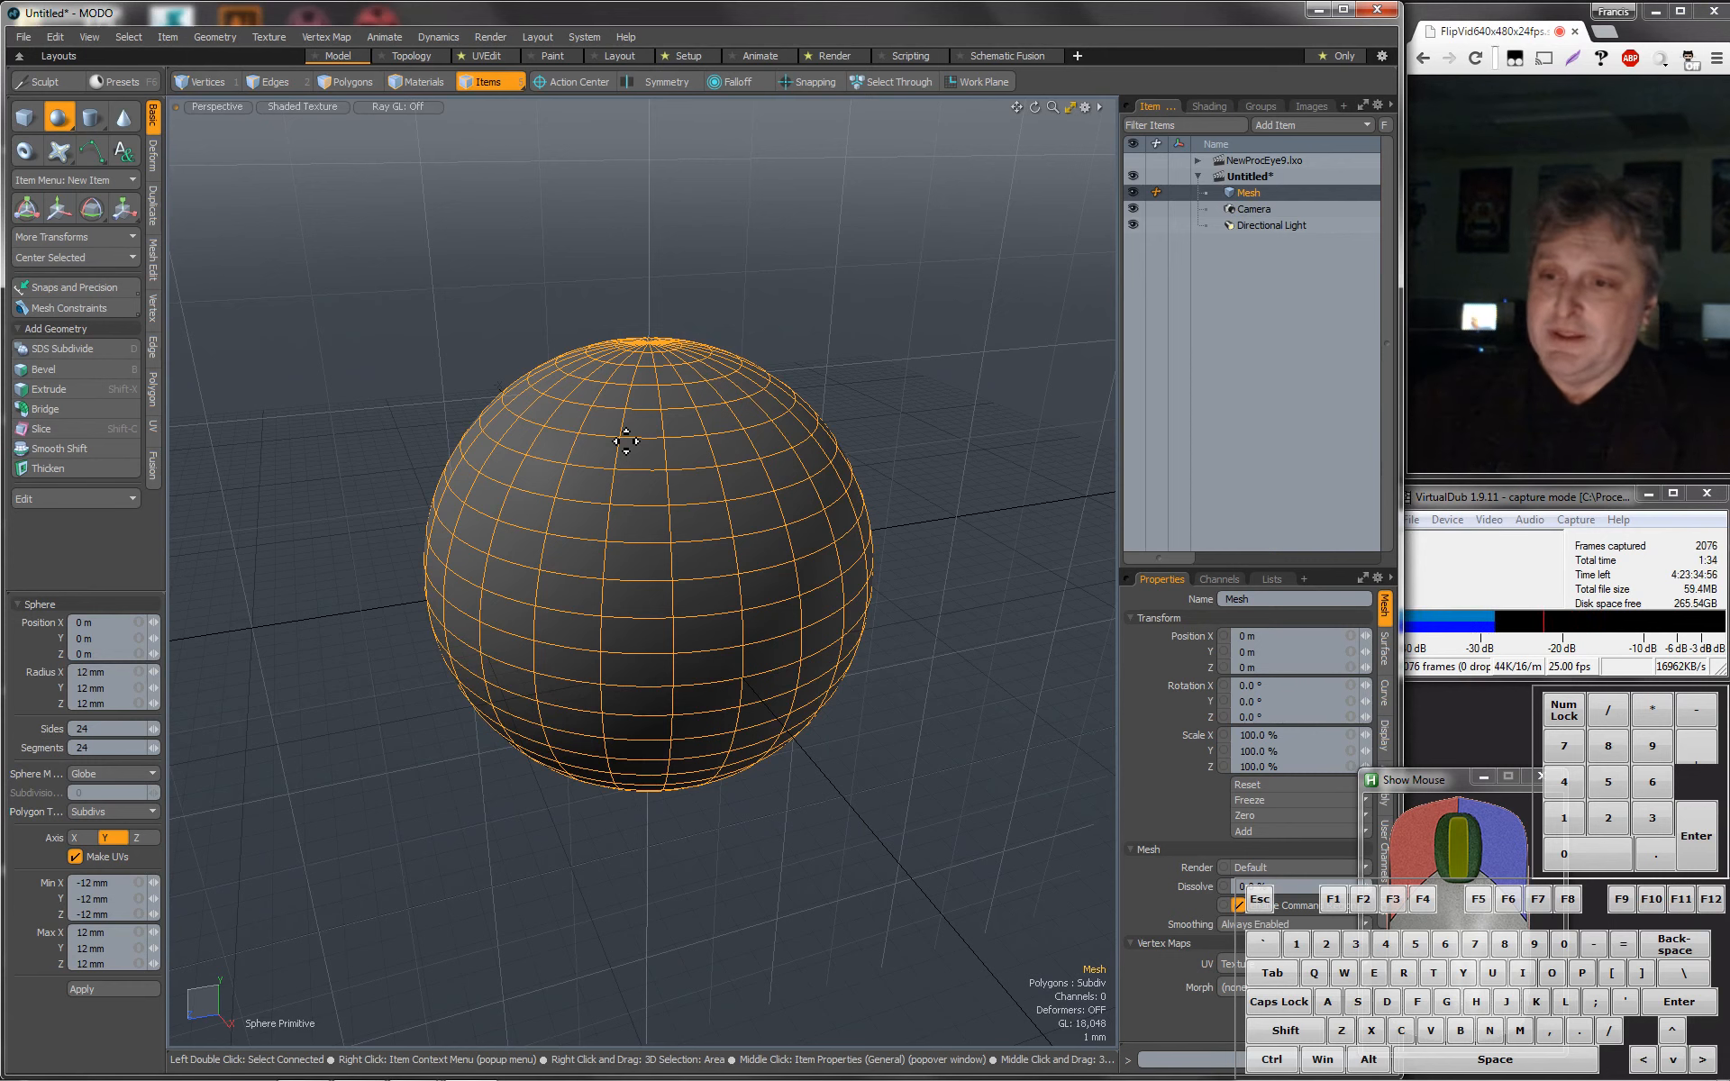
mouse_move(637, 621)
left_mouse_down("alt")
mouse_move(618, 587)
mouse_move(634, 581)
mouse_move(598, 579)
left_mouse_up("alt")
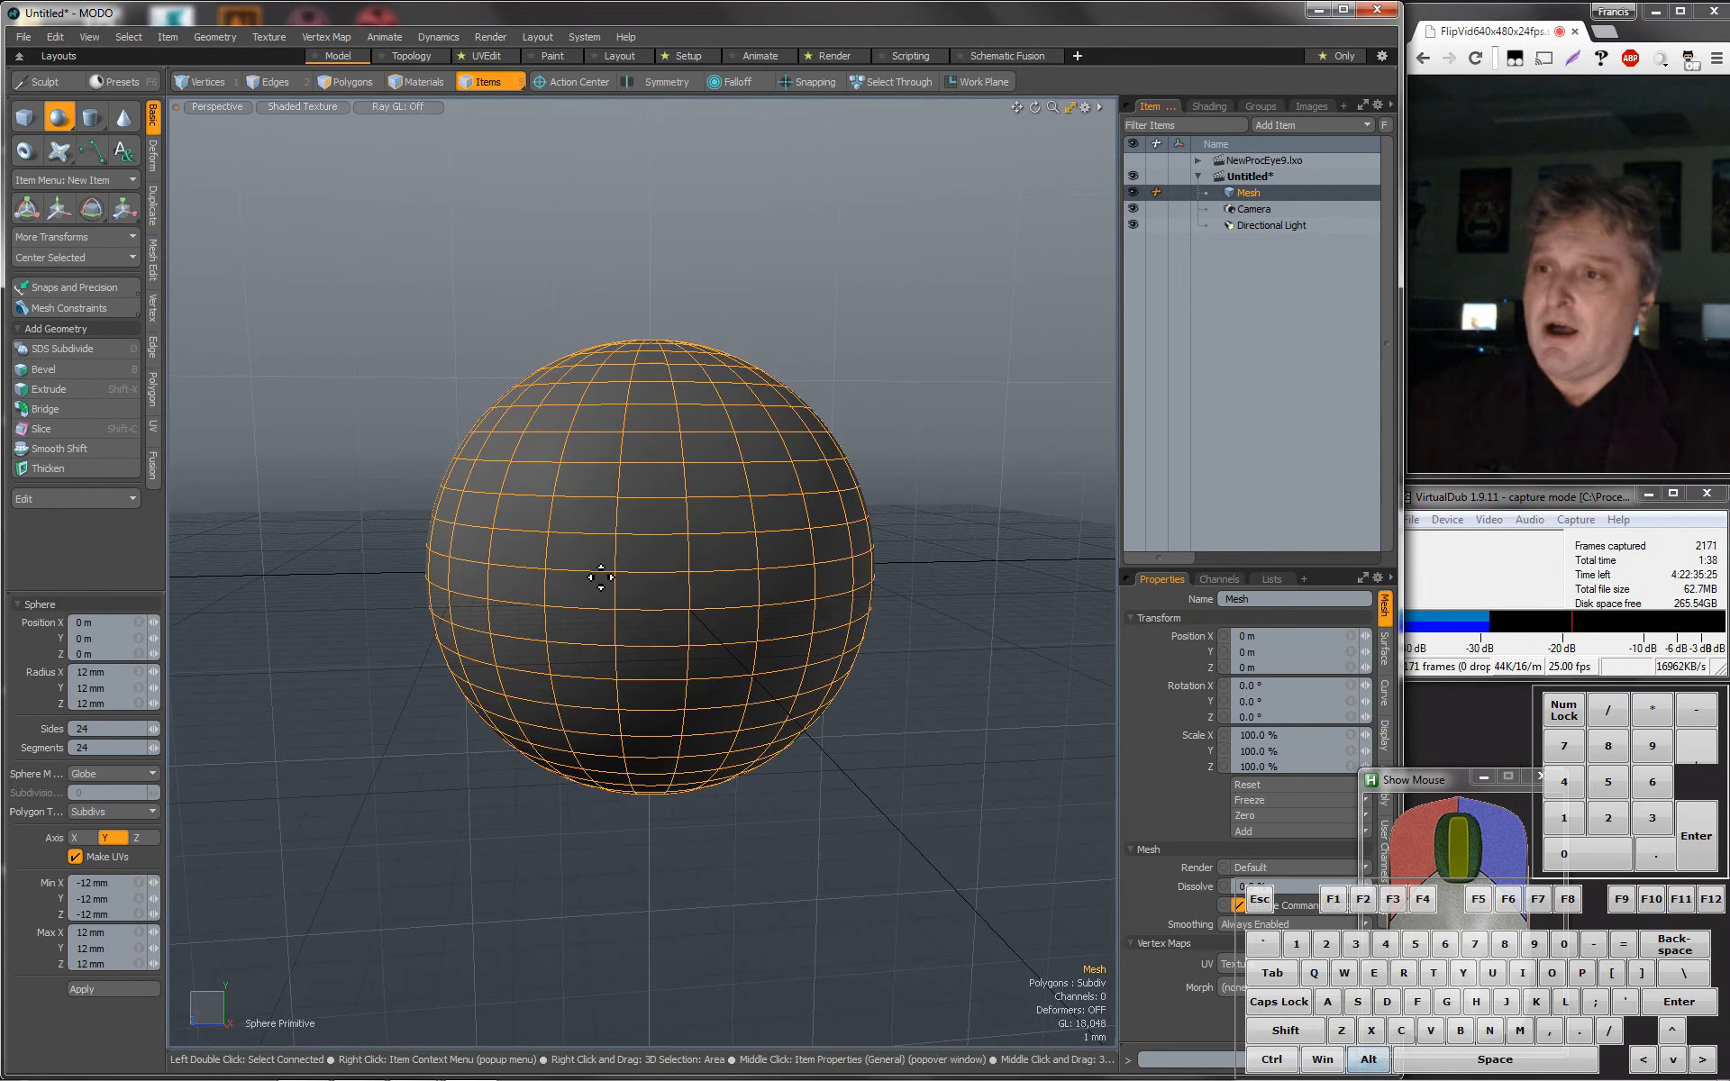
Switch the viewport's shading style to Wireframe.
left_click(239, 109)
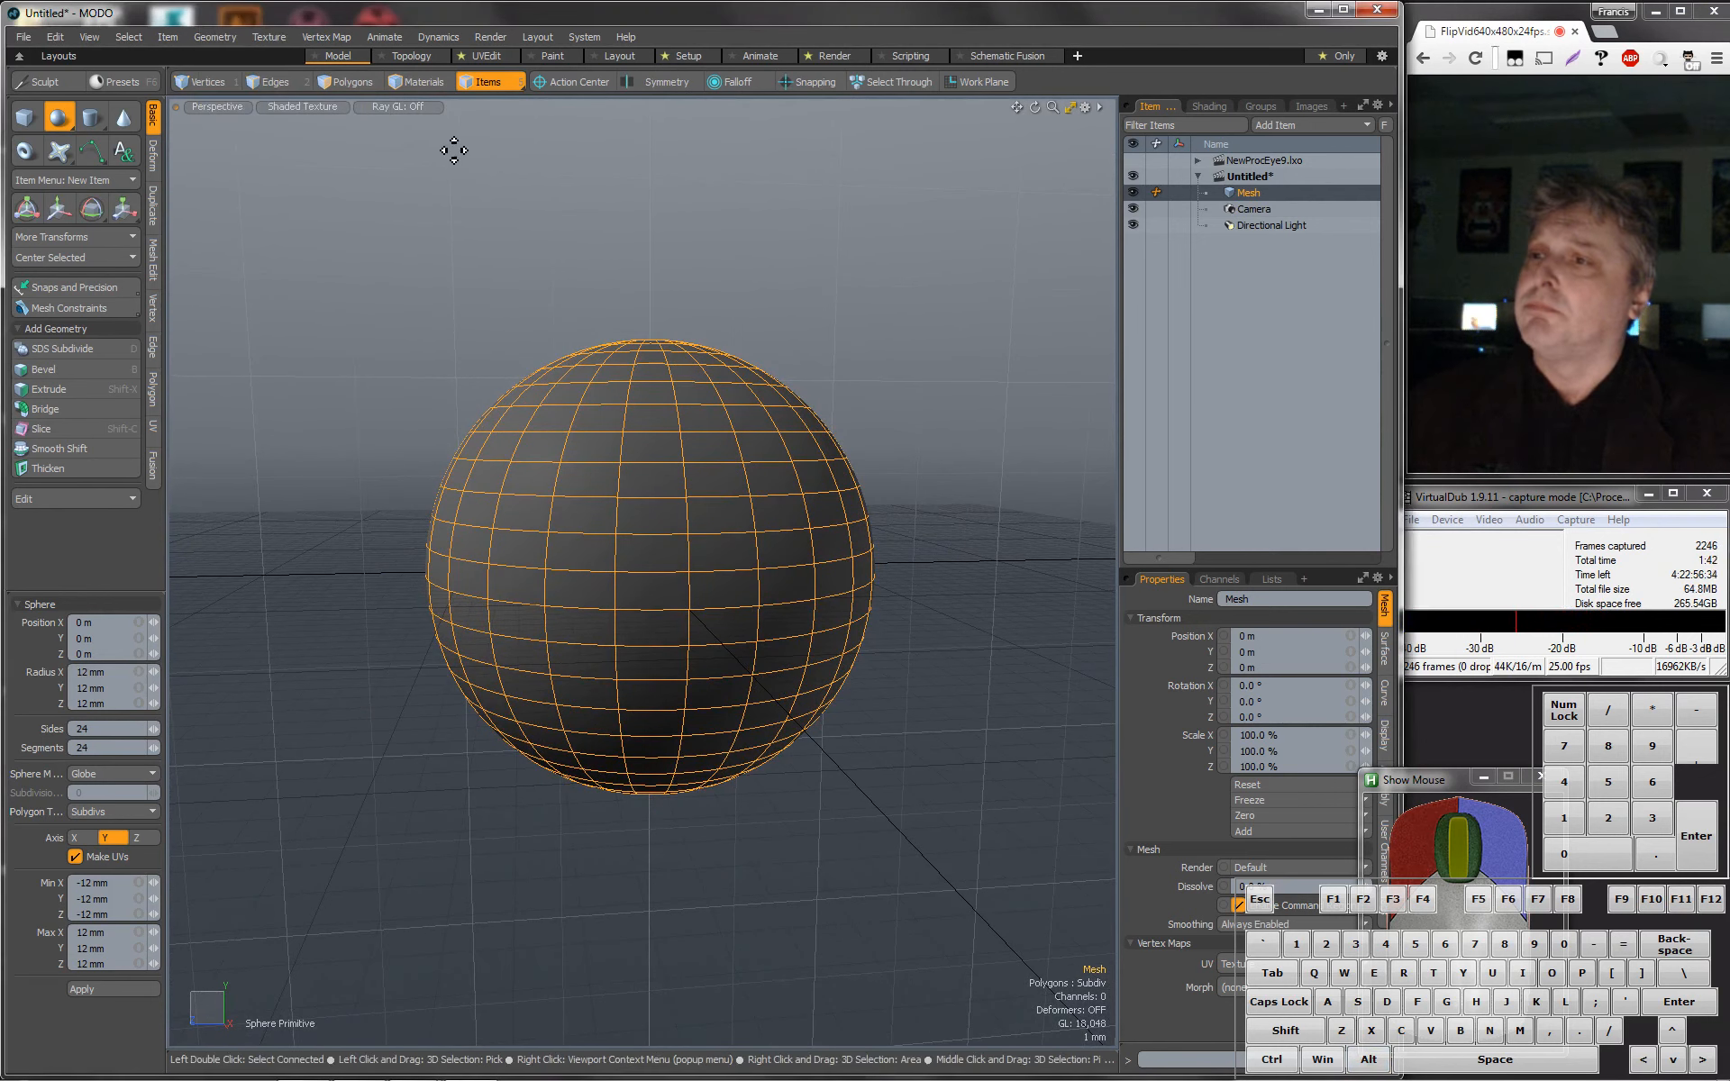
left_click(304, 107)
left_click(286, 113)
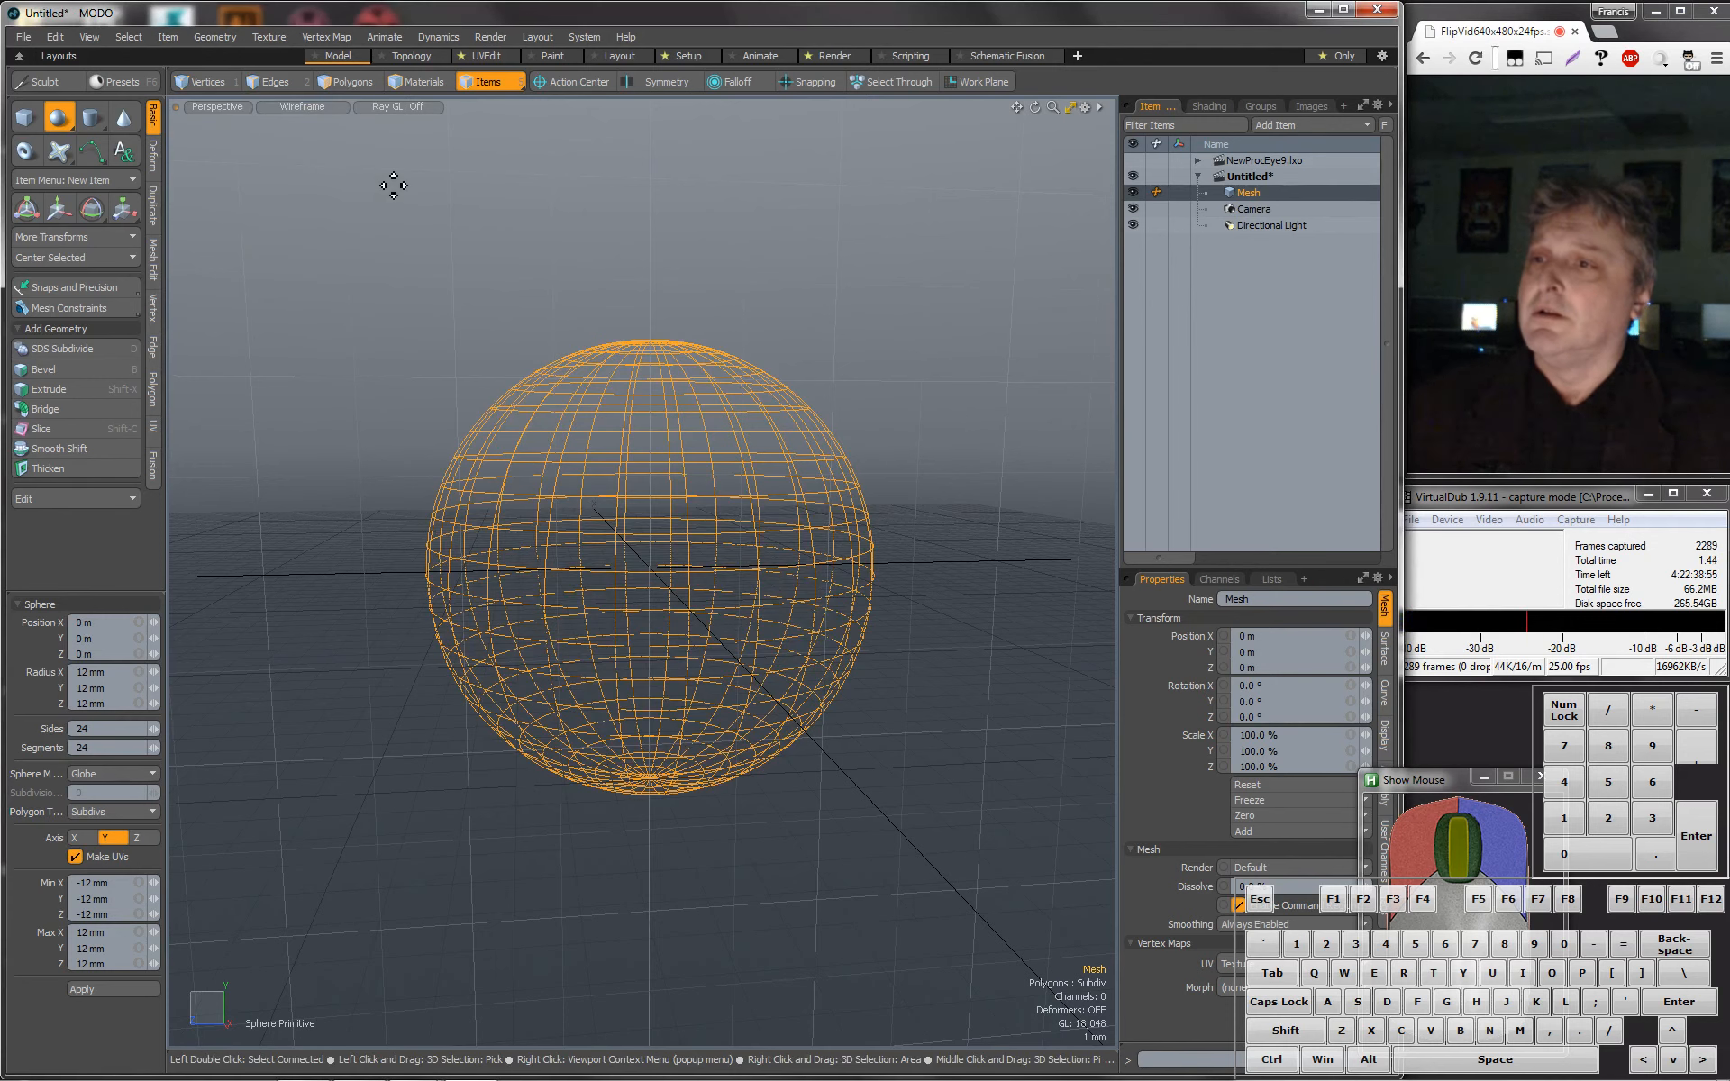
Lasso-select the sphere's polygons from the Front view, leaving out only the lowest rows.
left_click(339, 83)
mouse_move(354, 298)
right_mouse_down()
mouse_move(757, 633)
mouse_move(977, 719)
right_mouse_up()
mouse_move(977, 719)
left_mouse_down("alt")
mouse_move(807, 634)
mouse_move(938, 668)
mouse_move(904, 647)
left_mouse_up("alt")
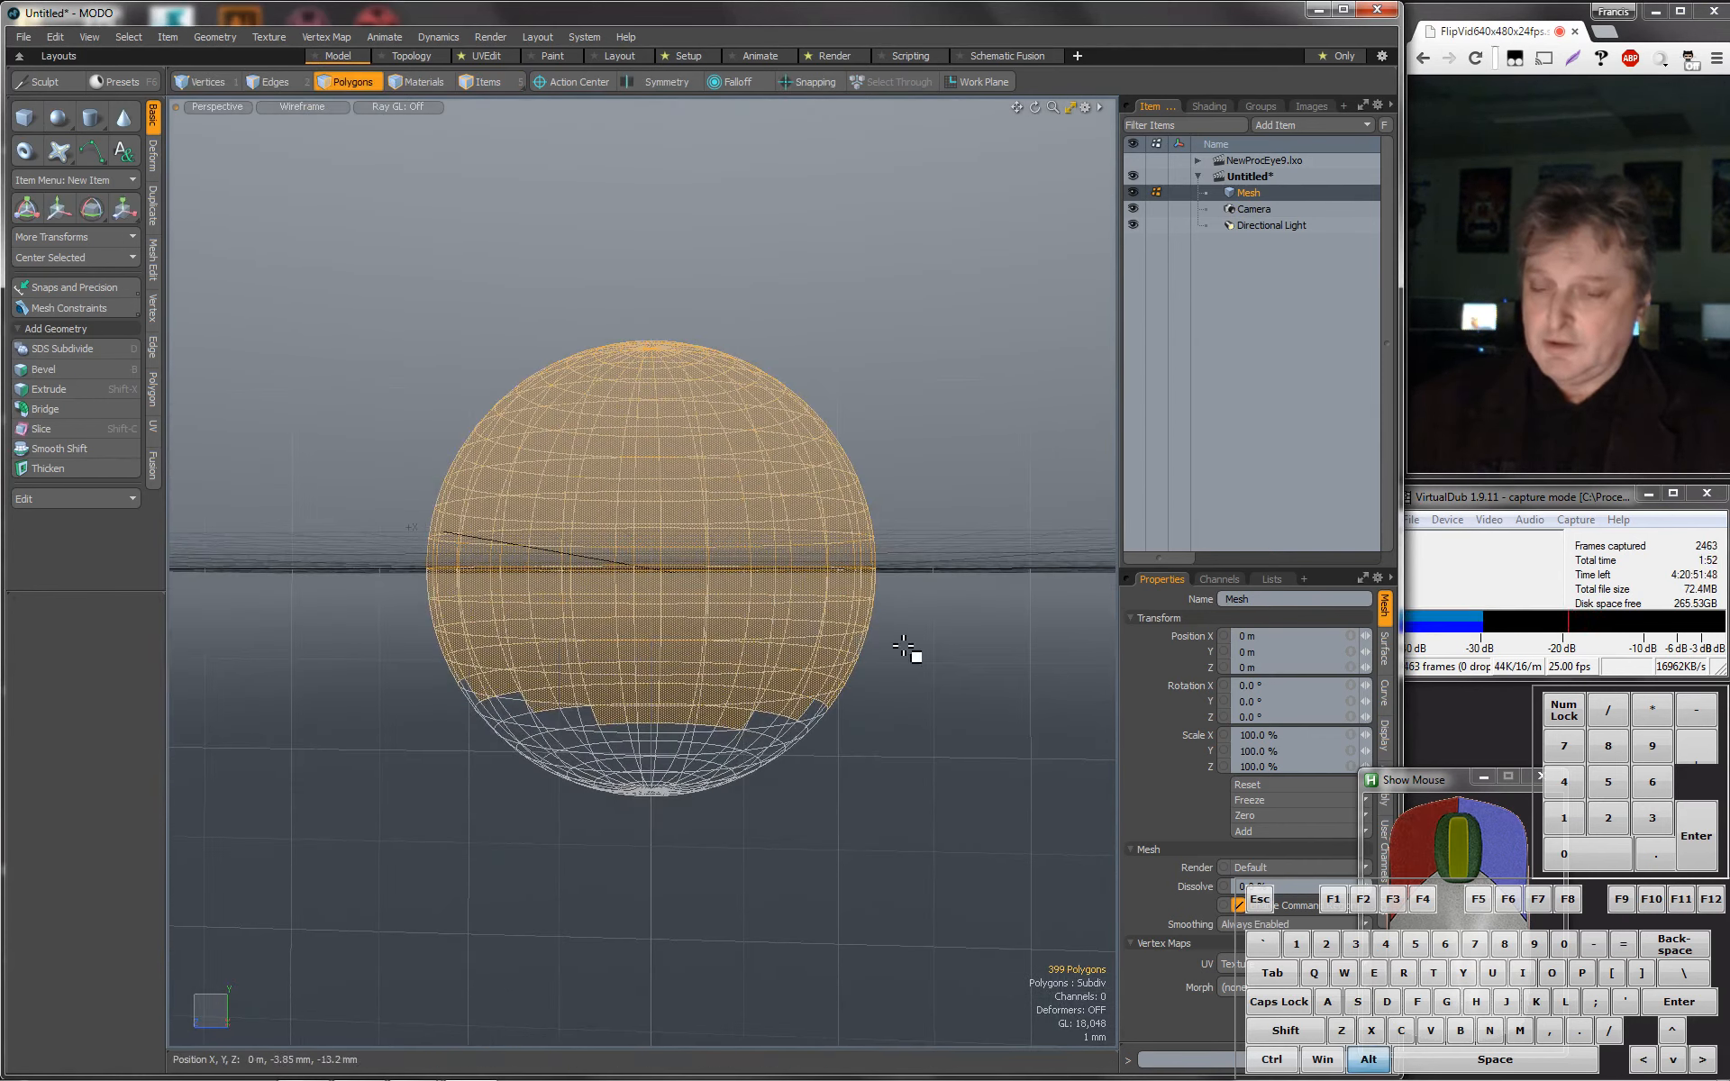
key("KP_2")
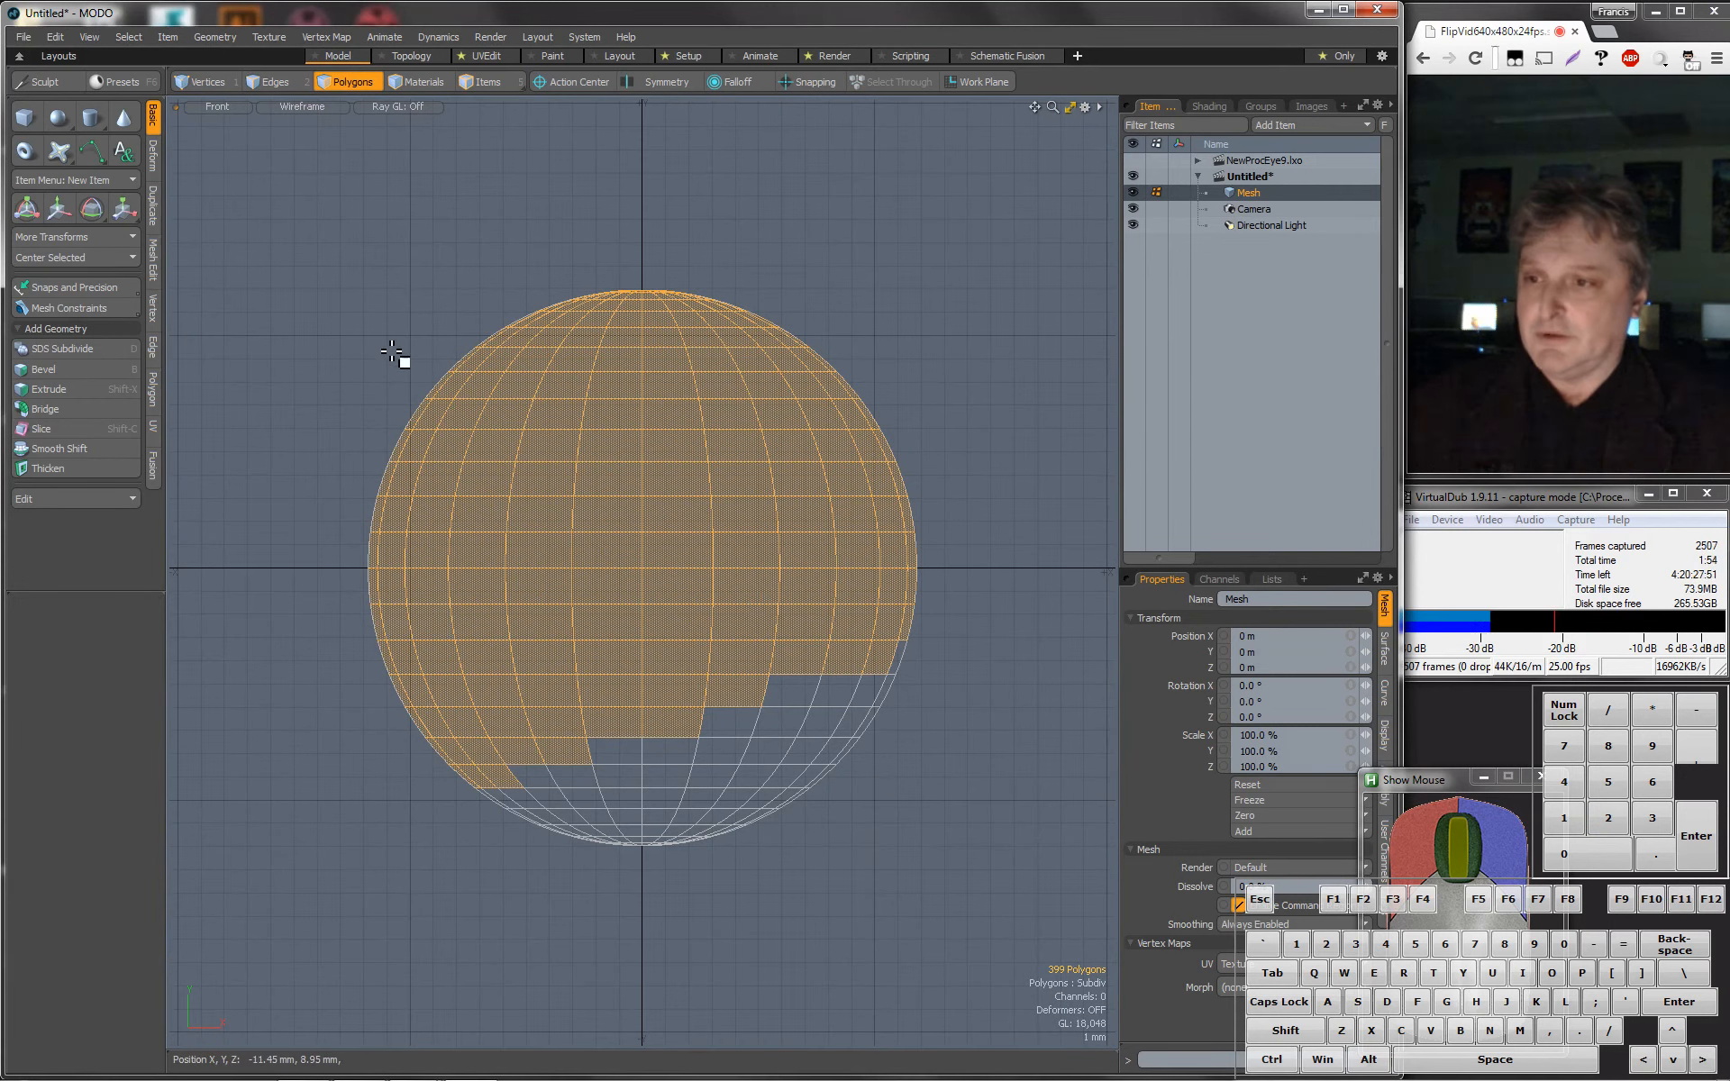
mouse_move(292, 191)
right_mouse_down()
mouse_move(757, 603)
mouse_move(974, 754)
mouse_move(981, 714)
right_mouse_up()
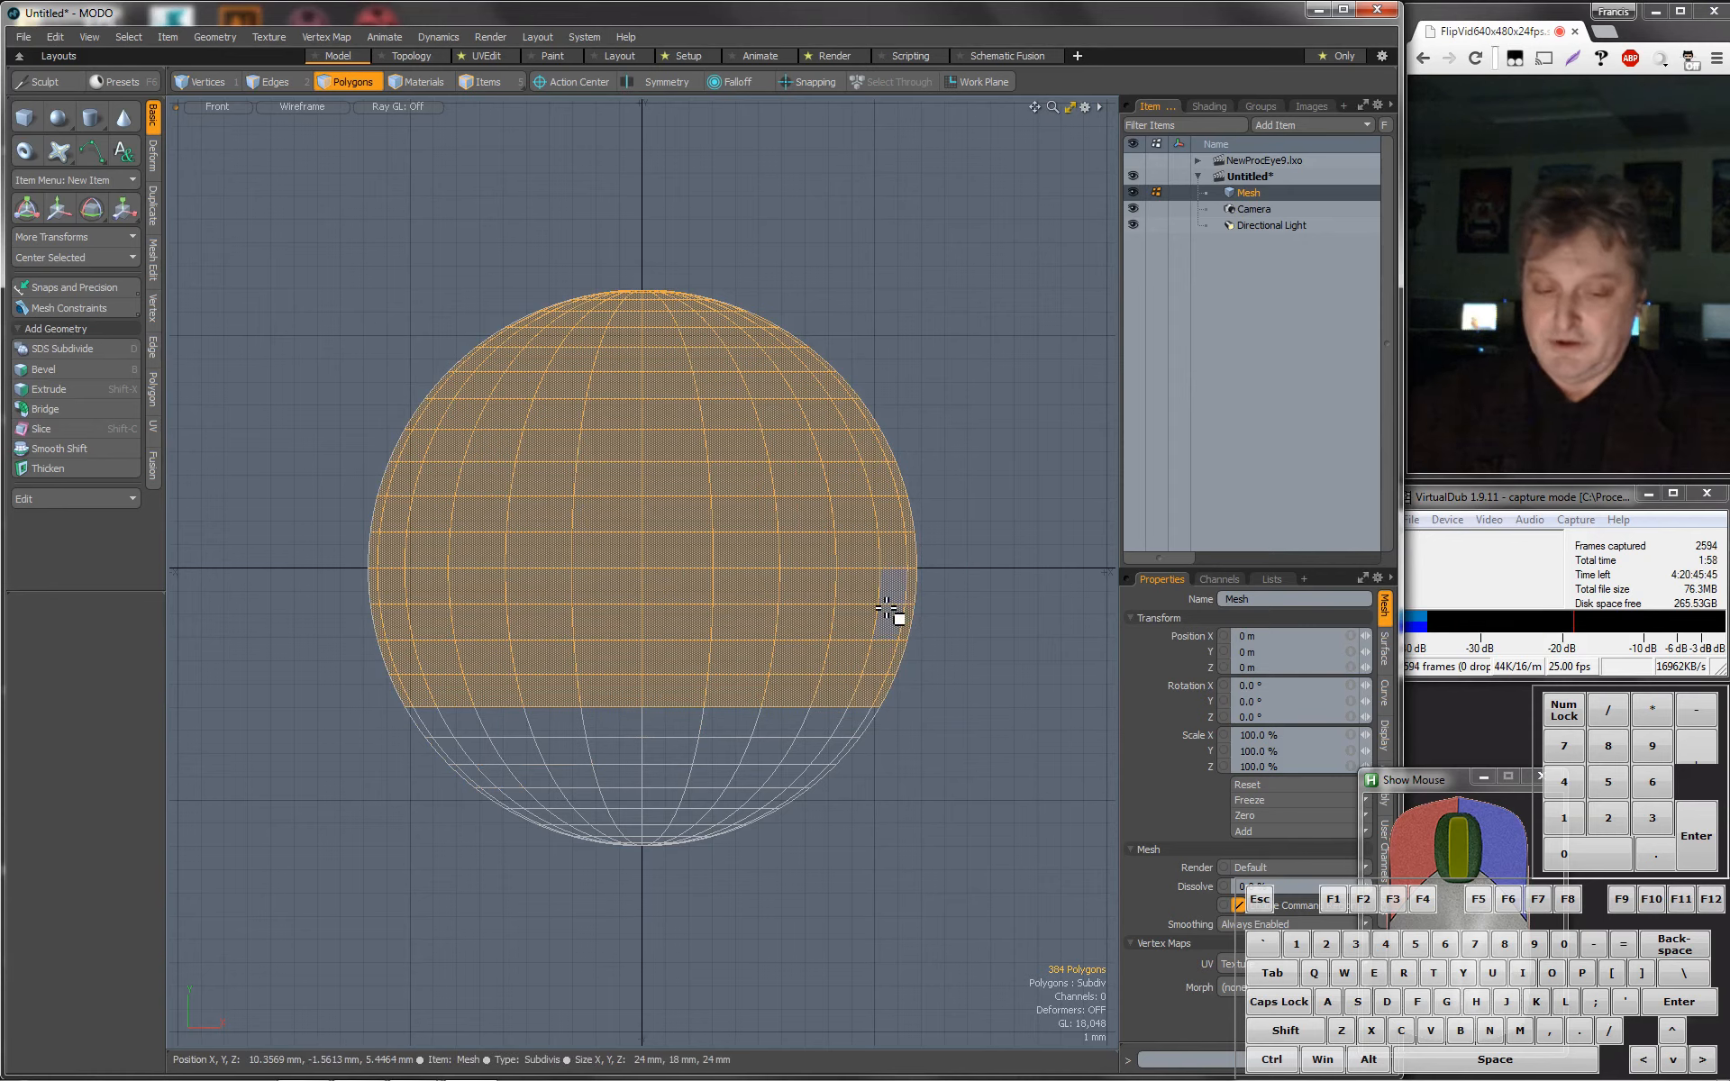
key("KP_Decimal")
left_click_drag(971, 405, 958, 483, "alt")
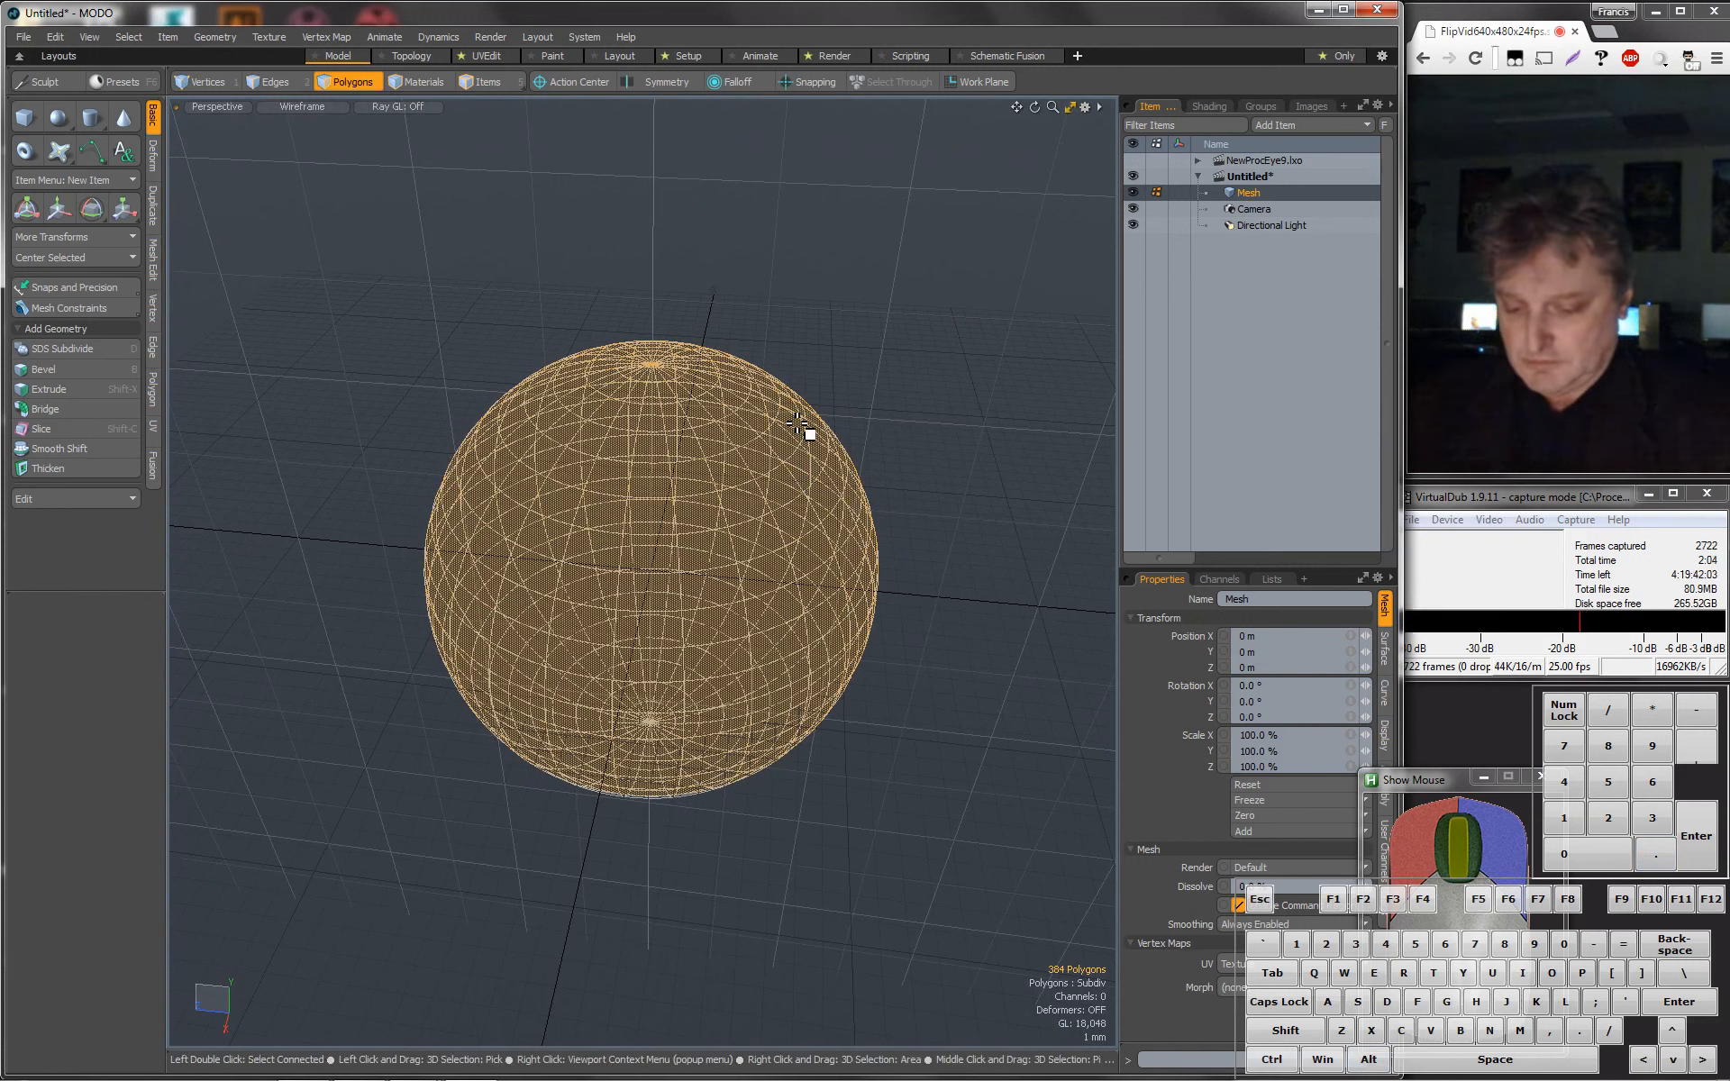
Assign a material named Eyeball to the selected polygons, trying a white color and changing its diffuse amount.
key("m")
type("Eyeball")
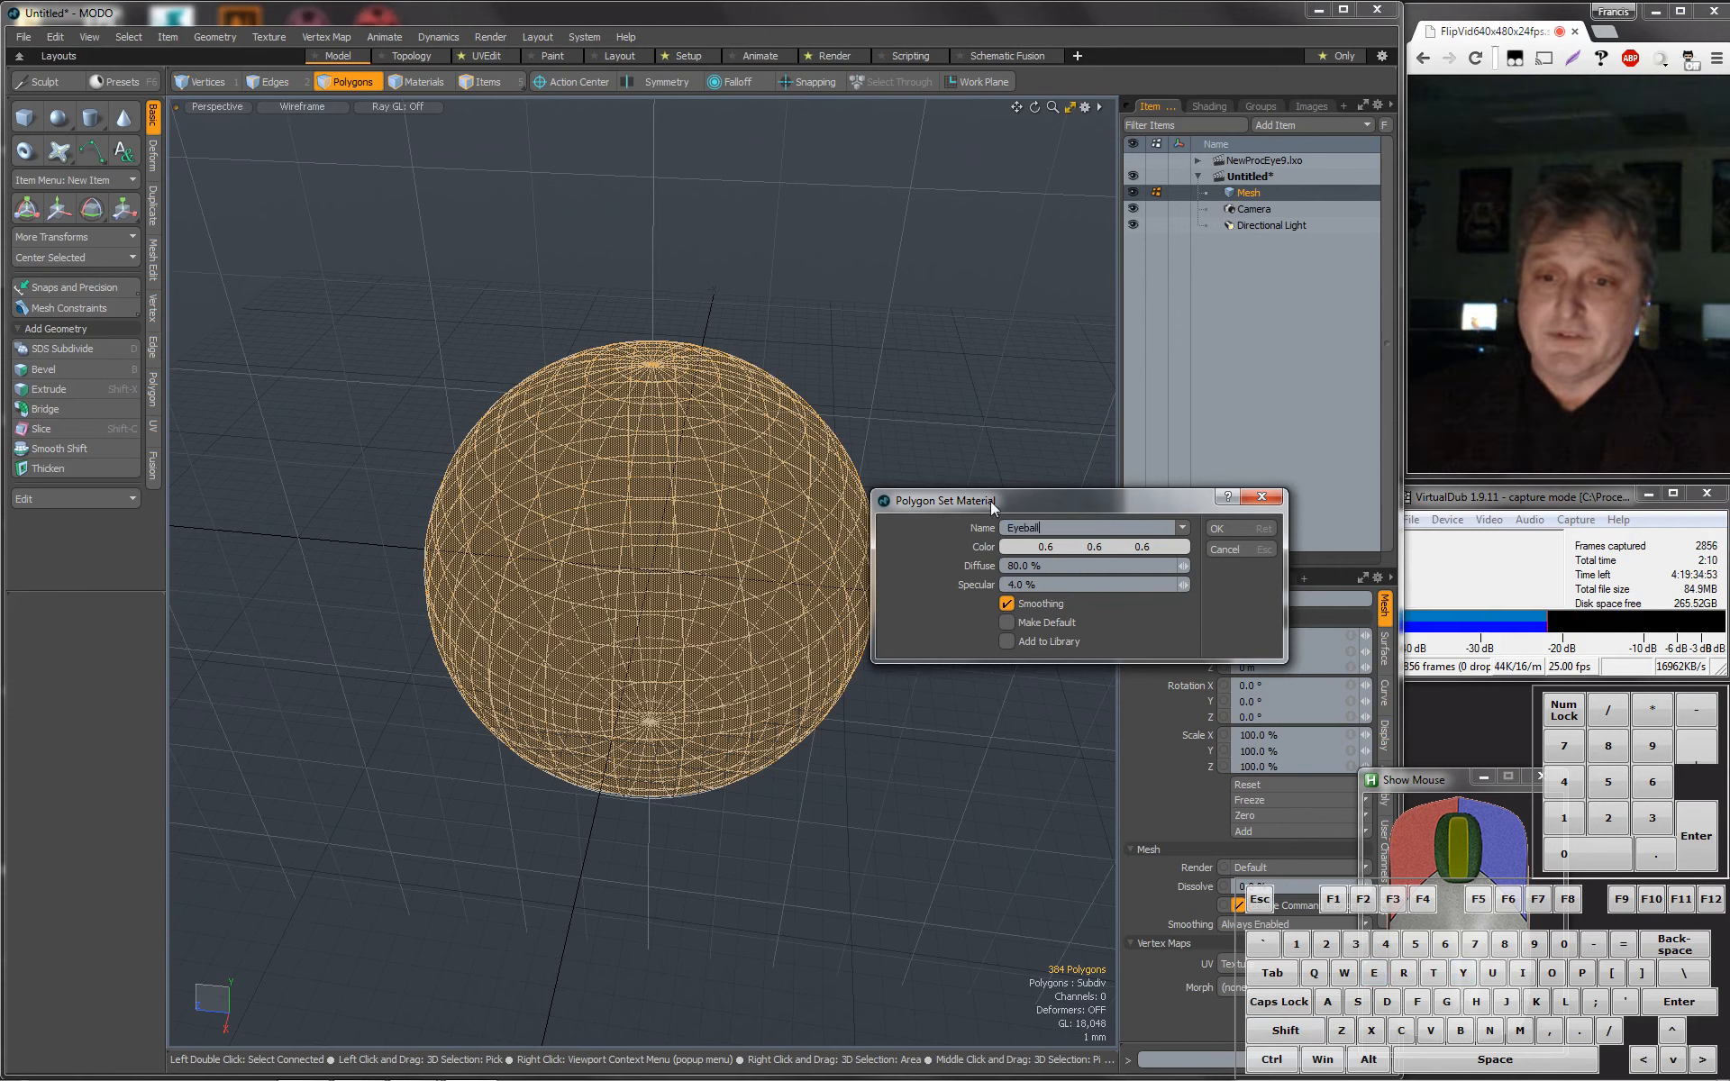
left_click(1021, 548)
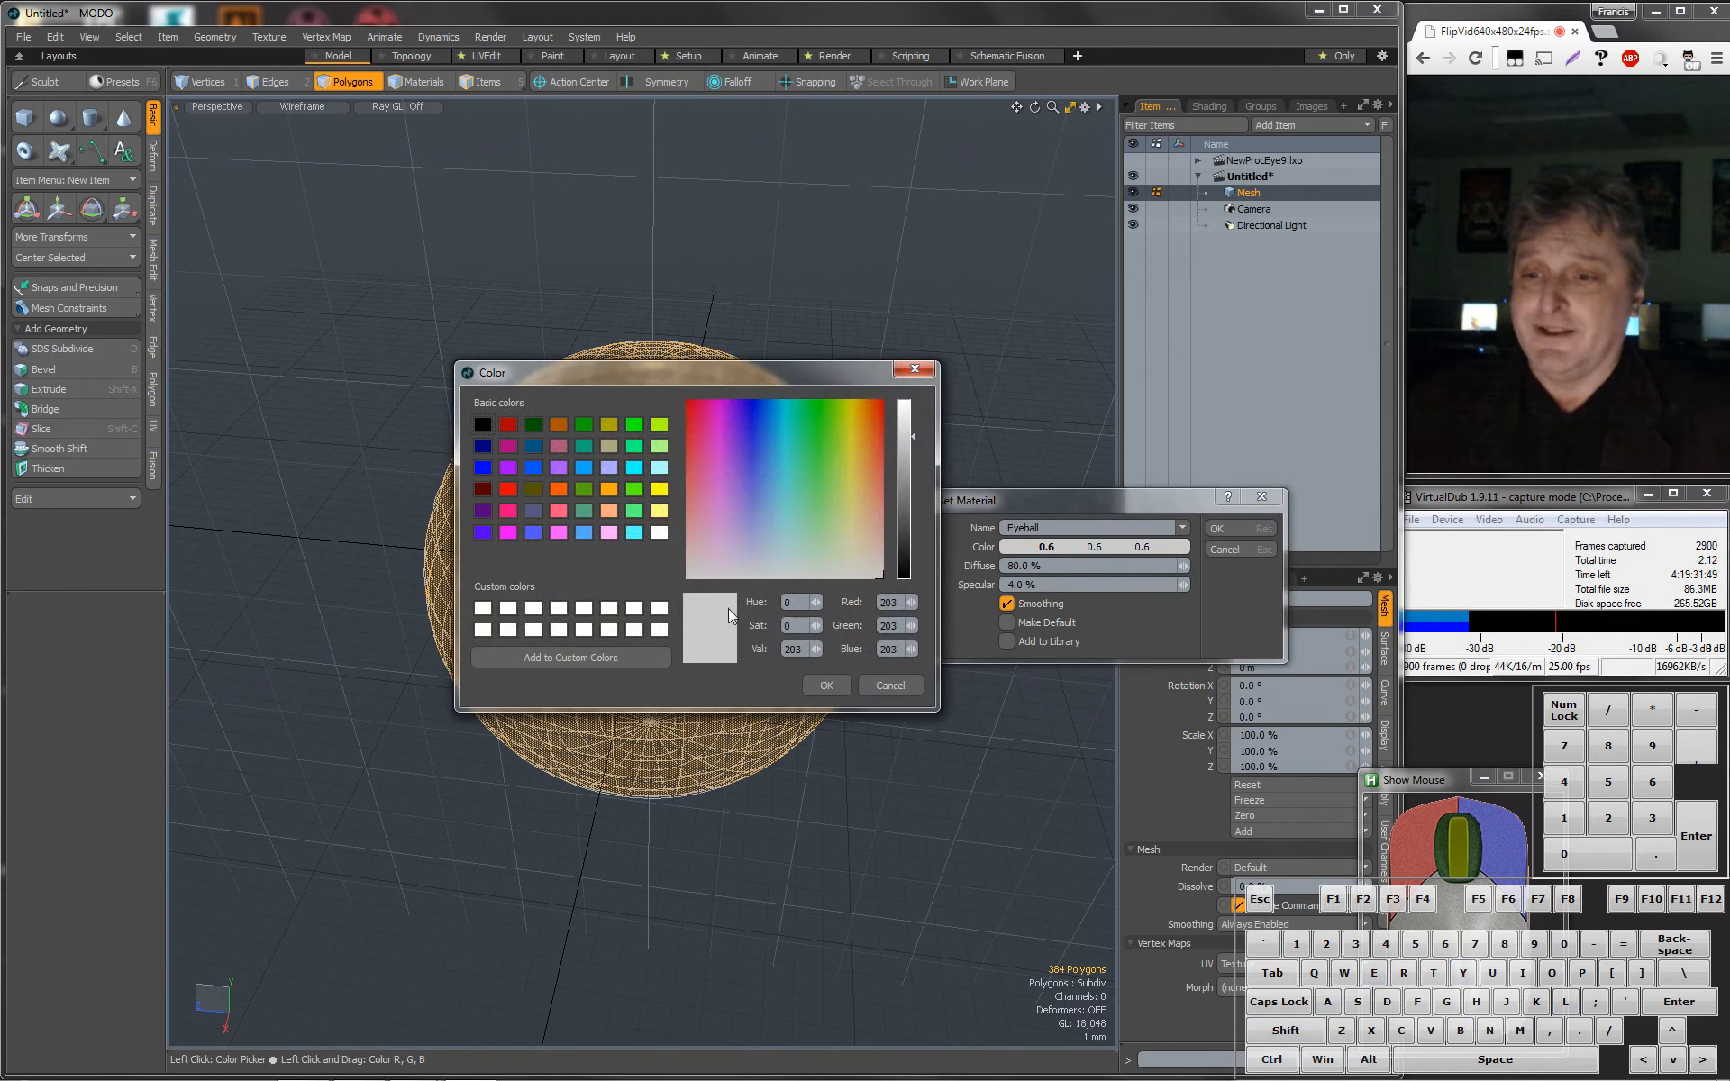
left_click_drag(912, 436, 919, 369)
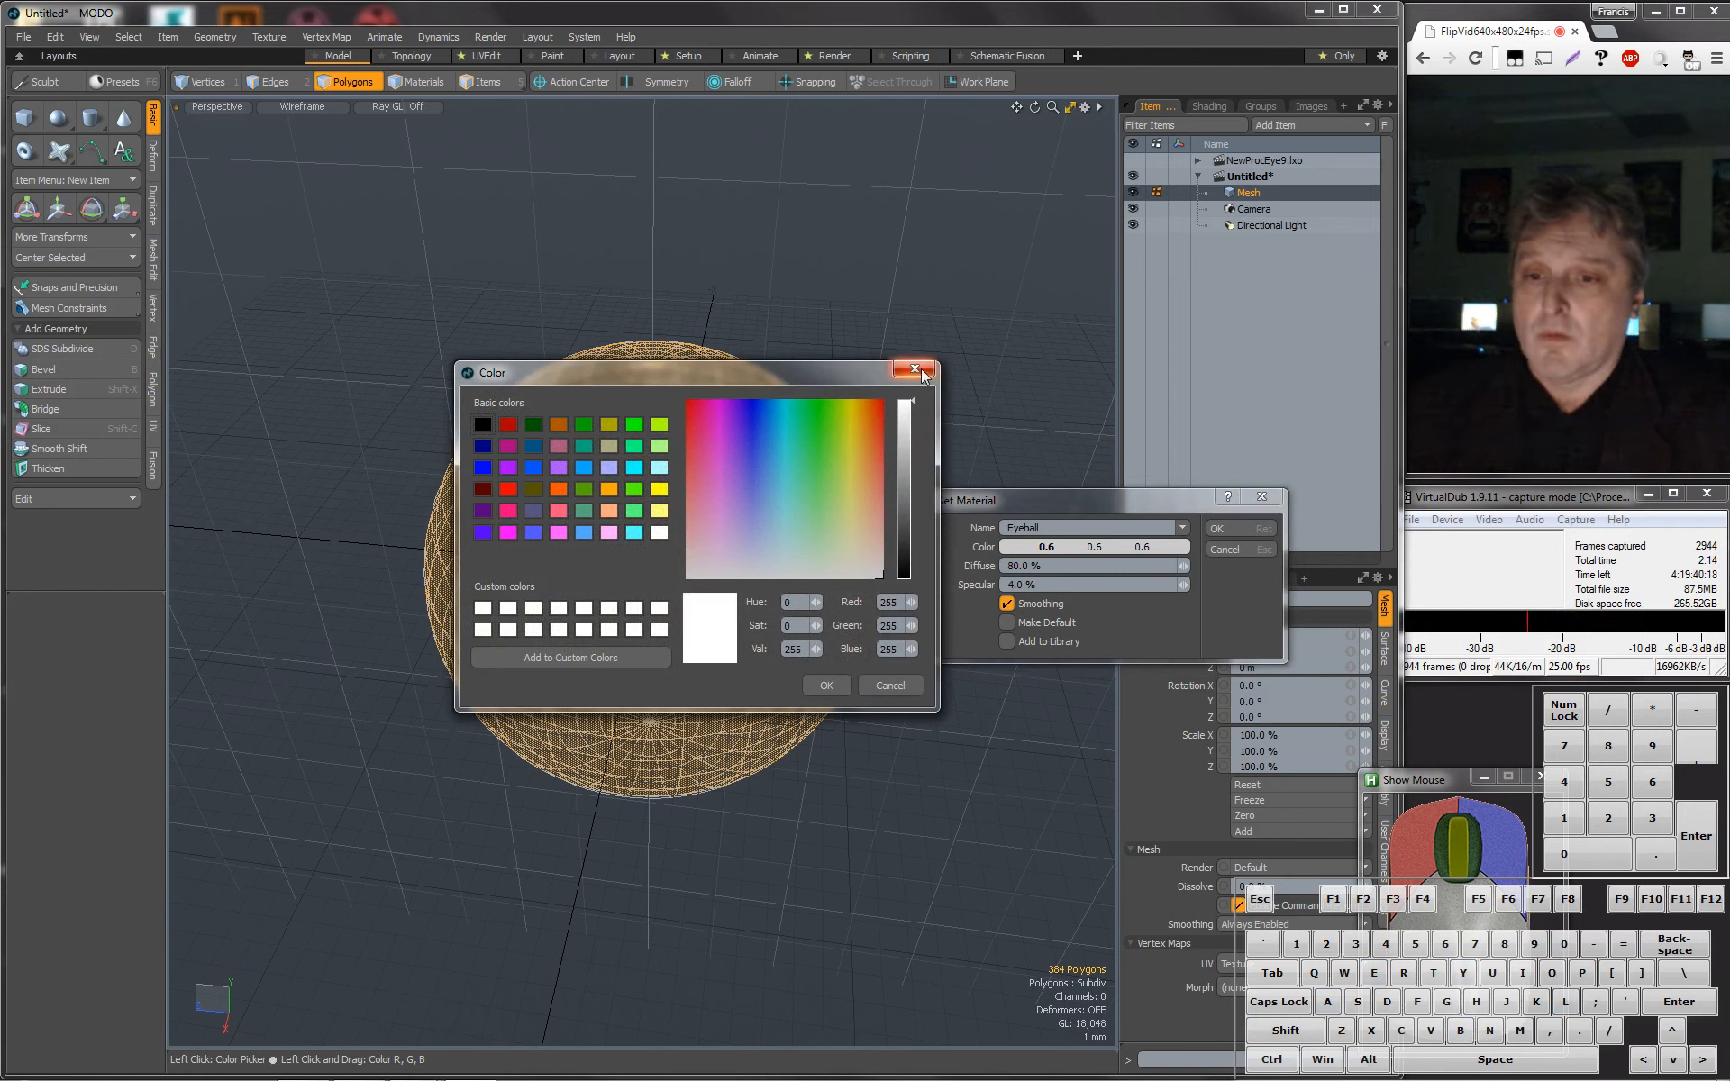
left_click(920, 369)
type("101")
key("BackSpace")
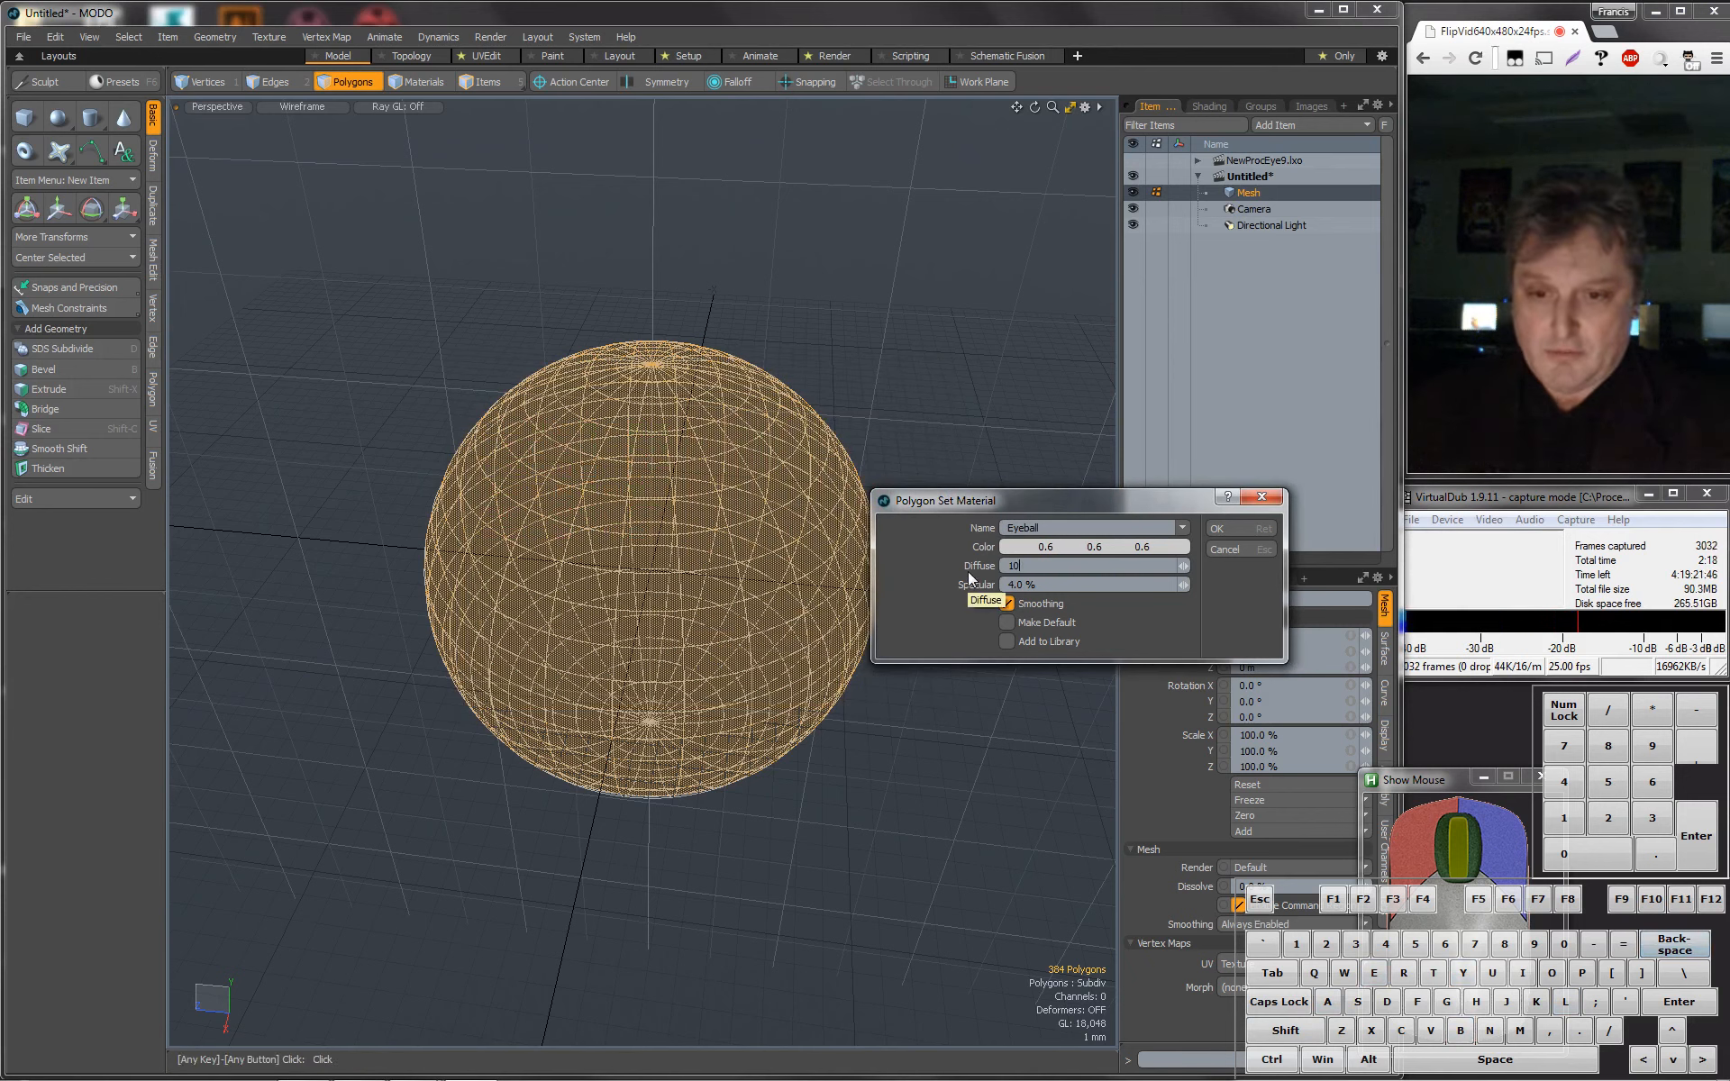
left_click(1087, 586)
left_click(1225, 528)
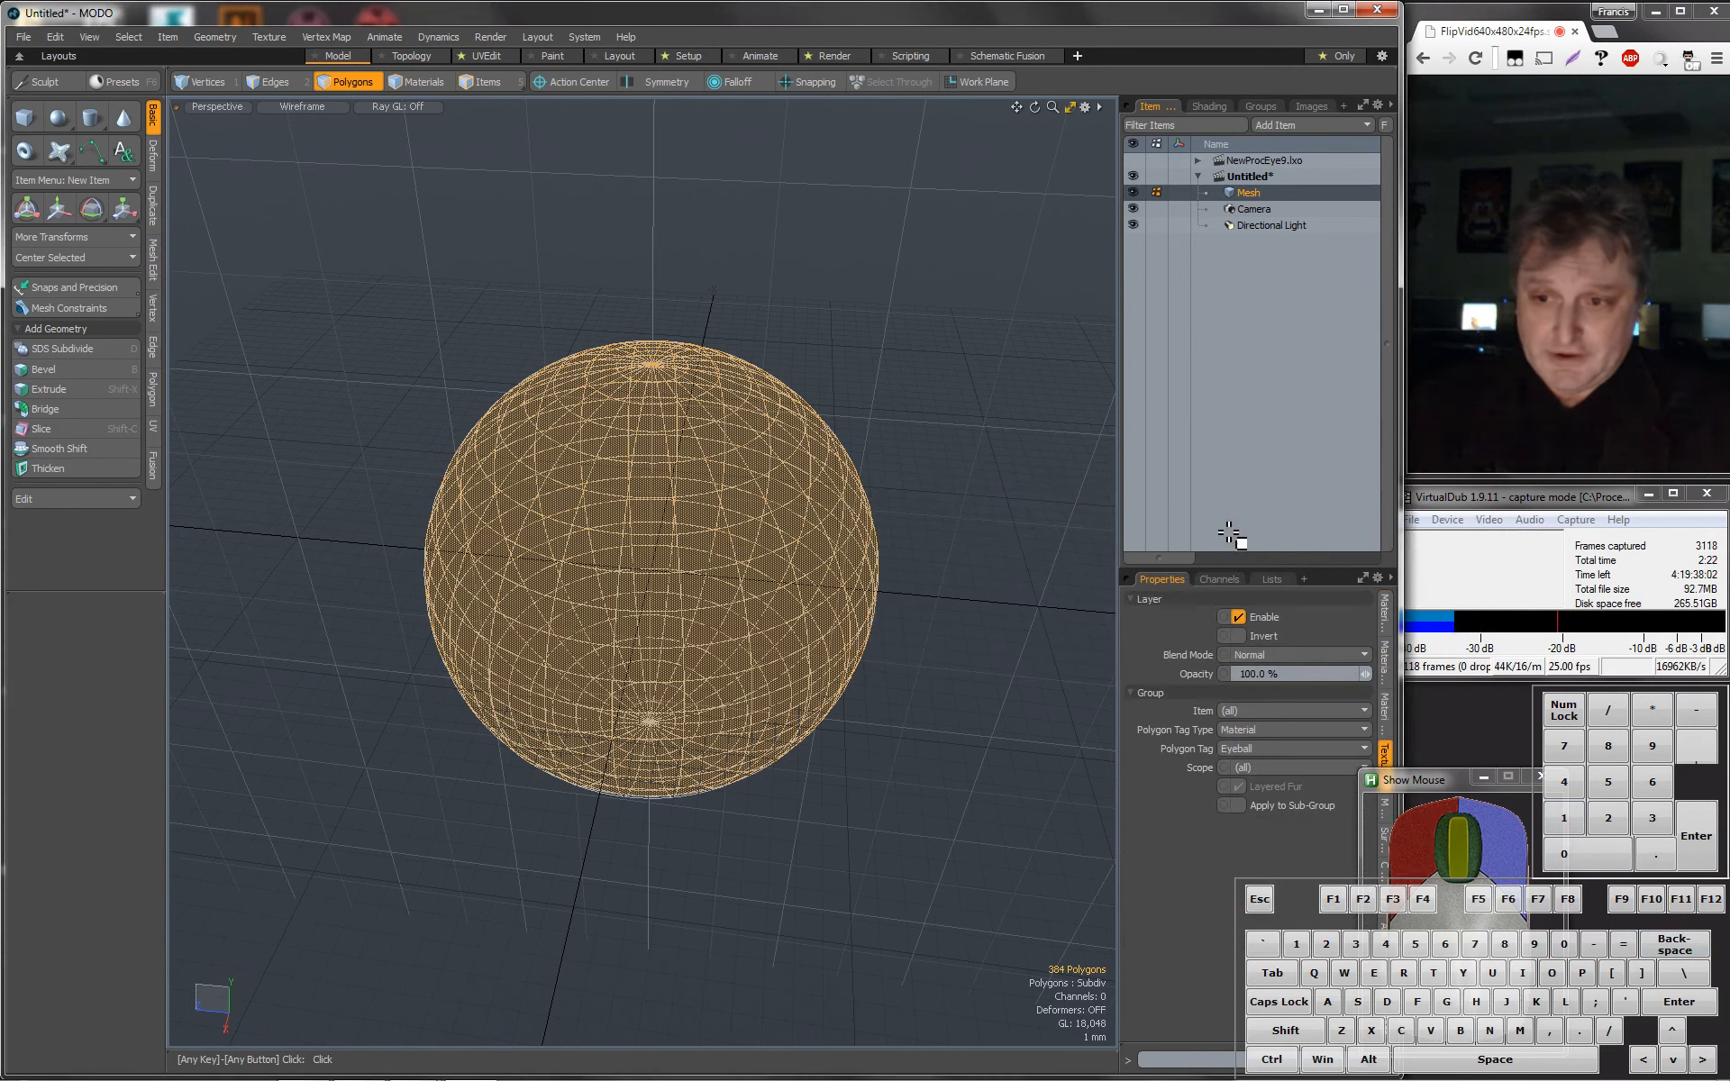
Switch to the Render layout and start the preview render of the sphere.
left_click(830, 54)
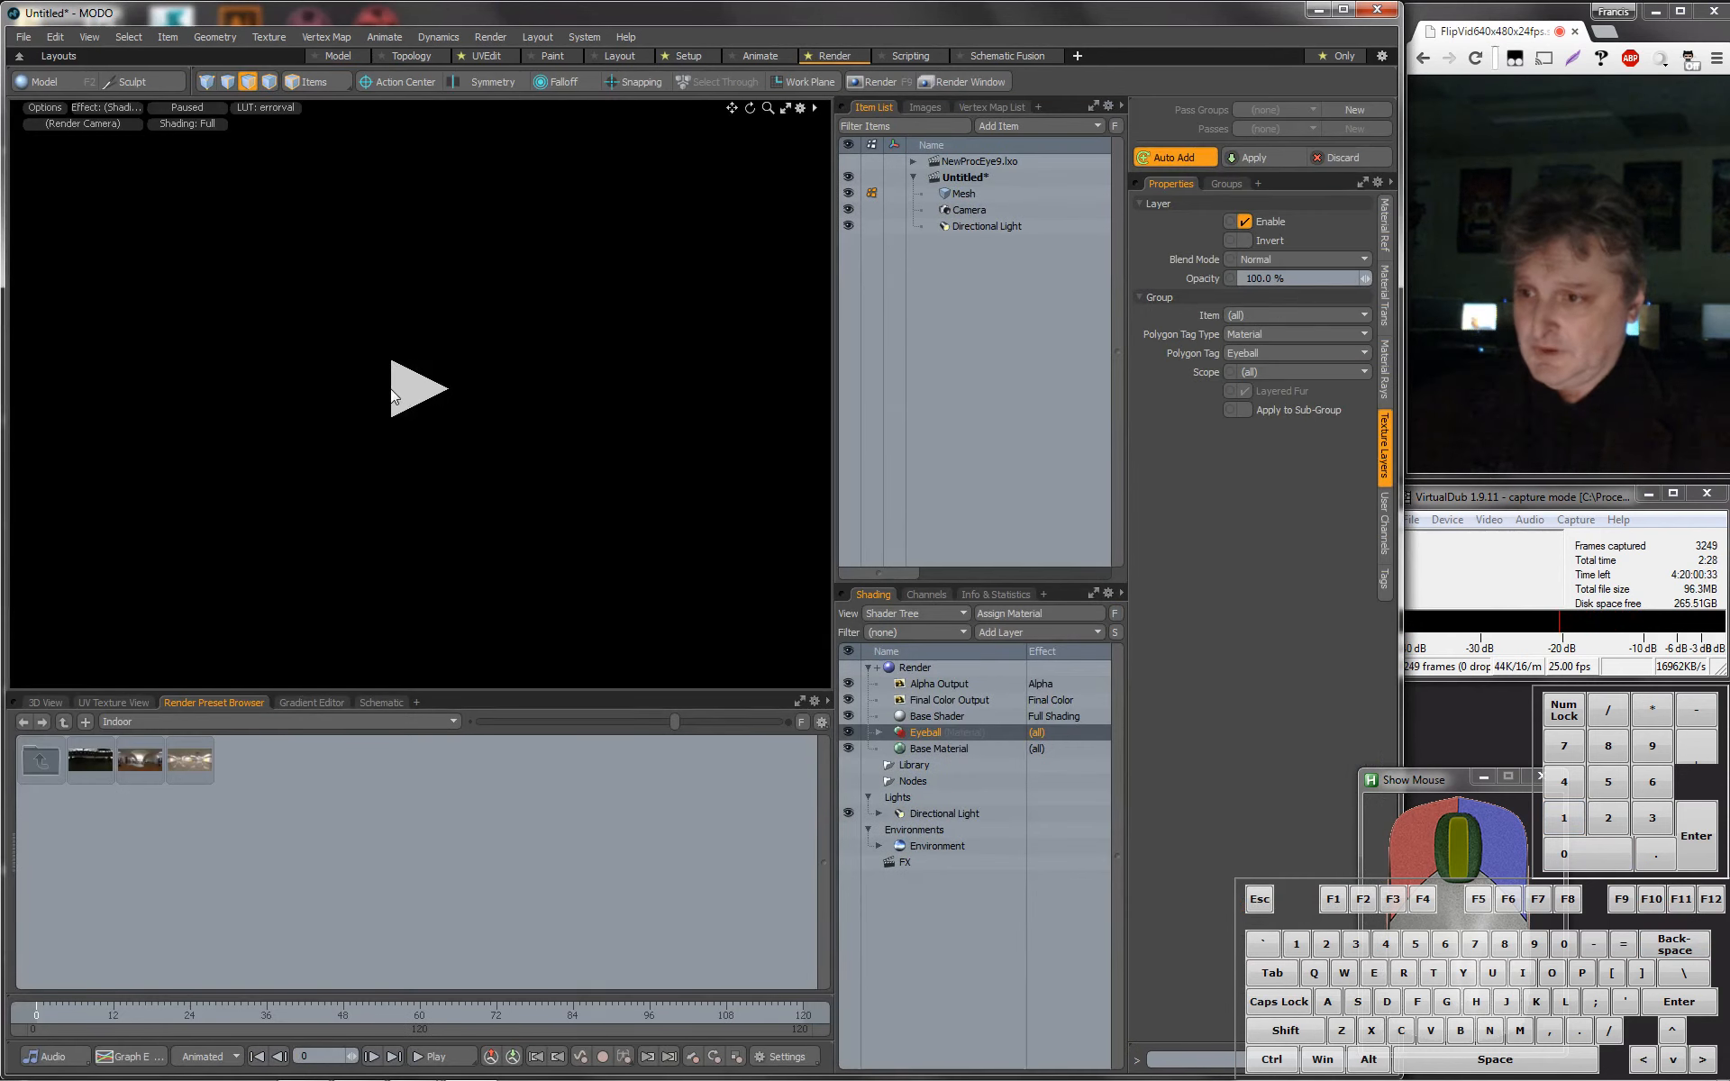
left_click(397, 394)
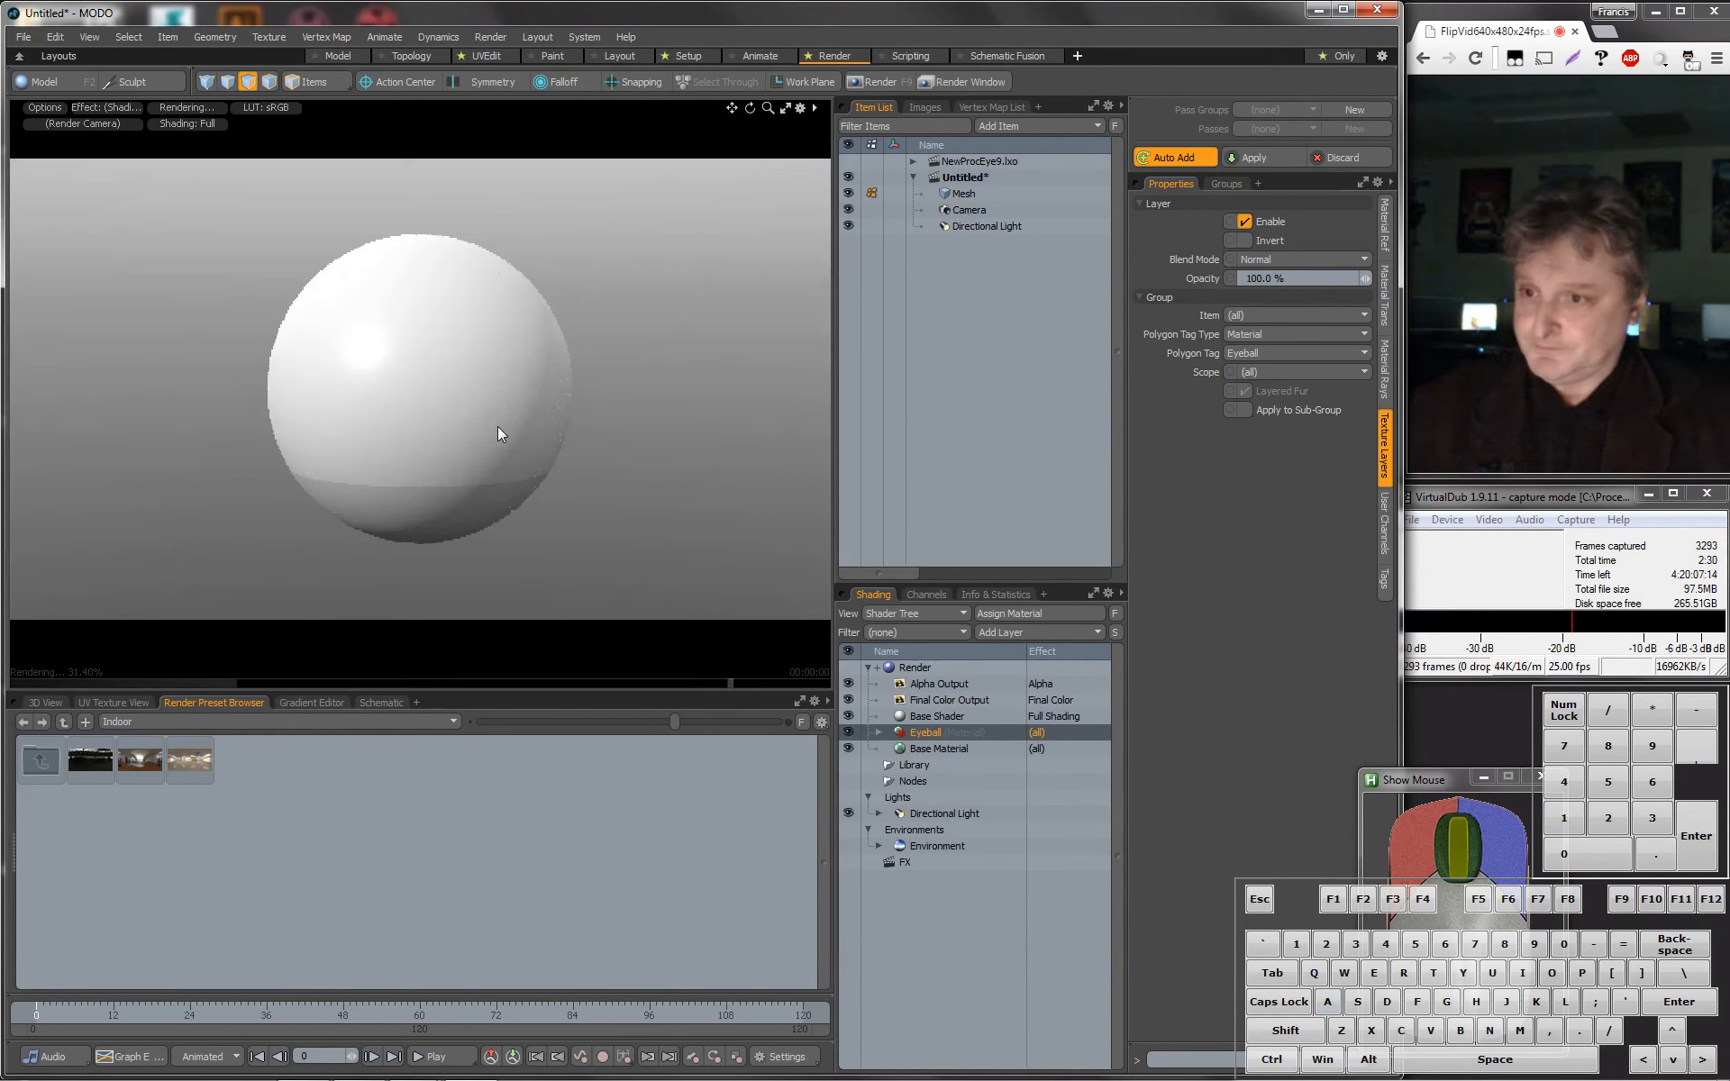
mouse_move(489, 388)
left_mouse_down("alt")
mouse_move(491, 483)
mouse_move(544, 517)
mouse_move(544, 425)
mouse_move(495, 424)
mouse_move(510, 437)
left_mouse_up("alt")
Expand the environment in the shader tree and turn off the visibility of its Environment Material.
left_click(879, 846)
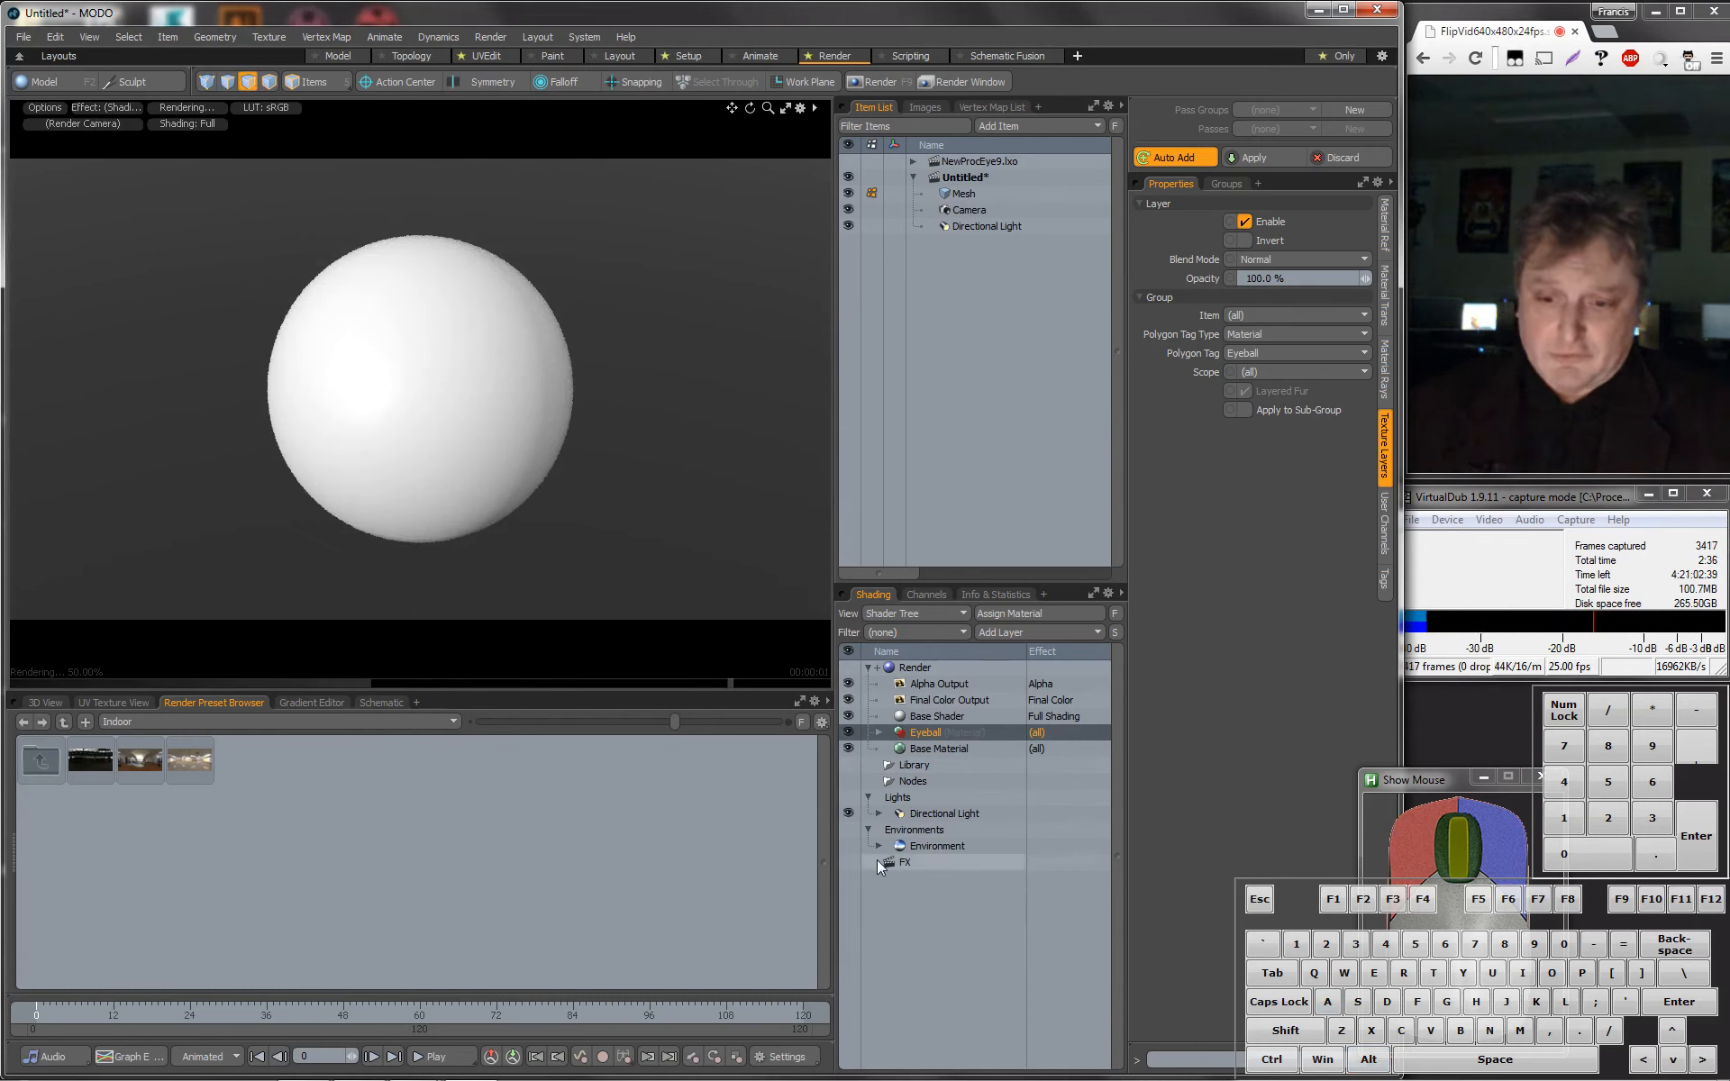
left_click(850, 863)
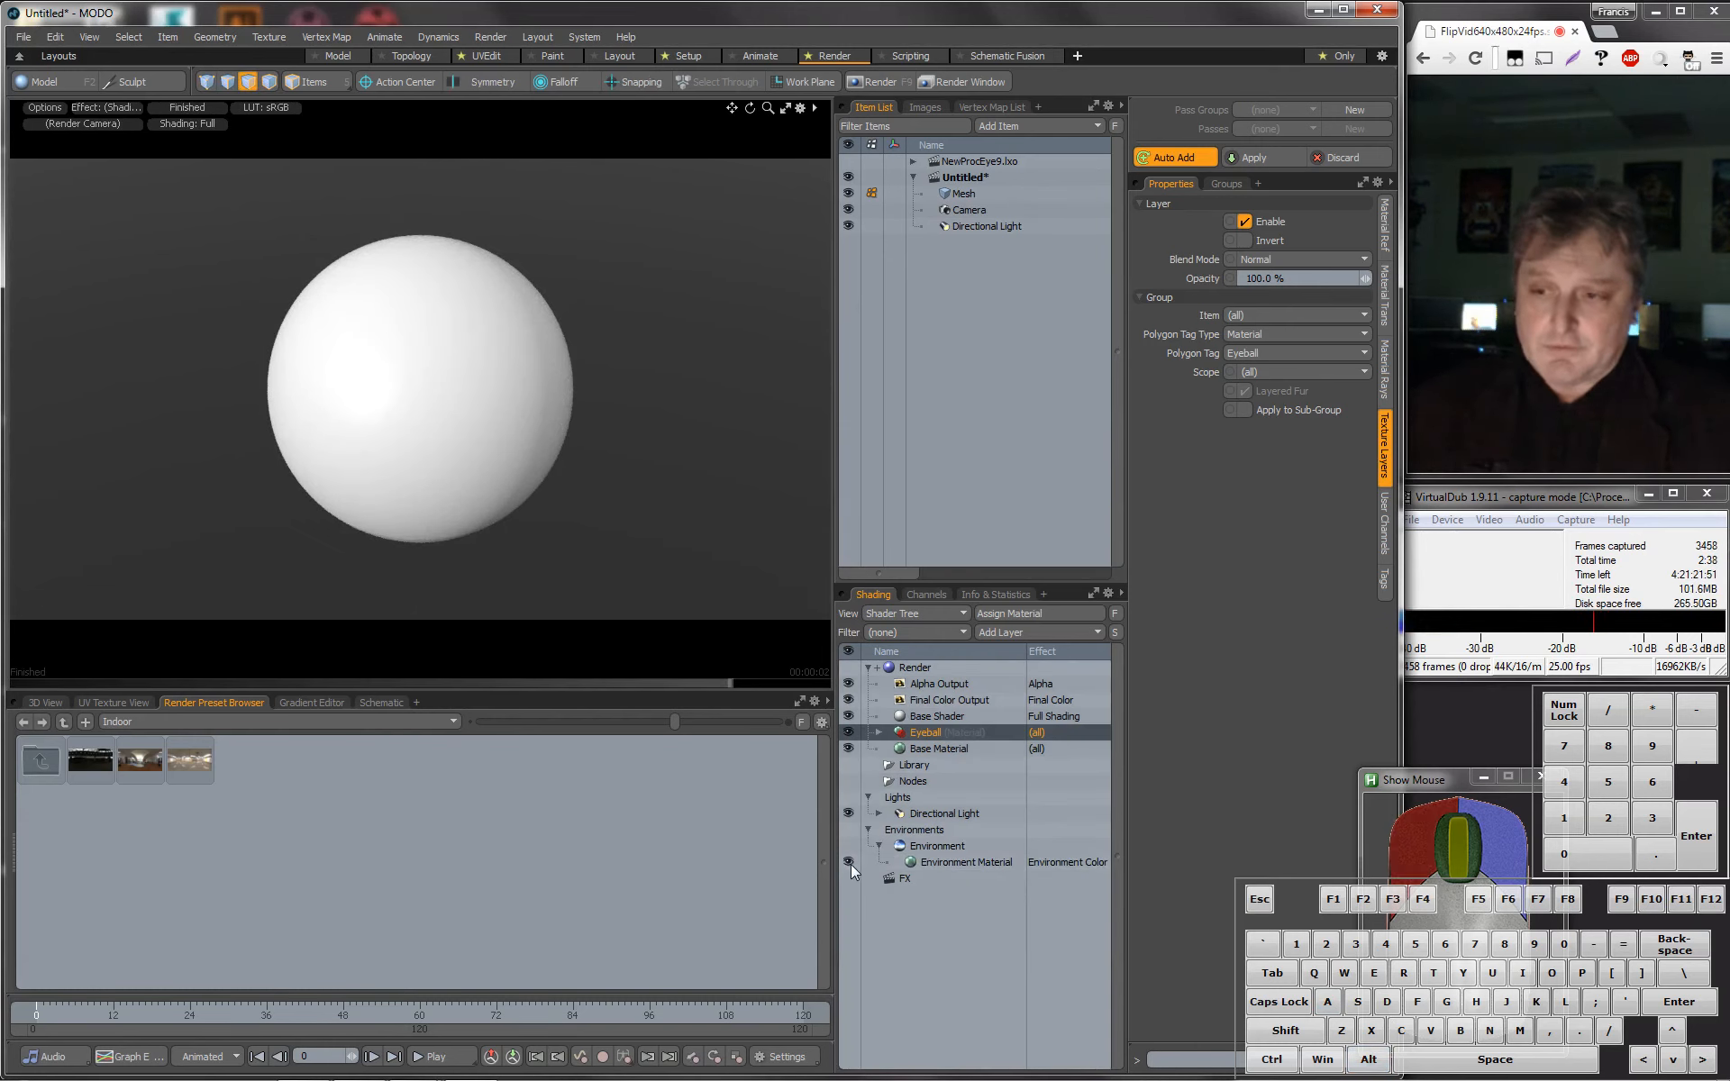
mouse_move(626, 579)
left_mouse_down("alt")
mouse_move(522, 657)
mouse_move(556, 646)
left_mouse_up("alt")
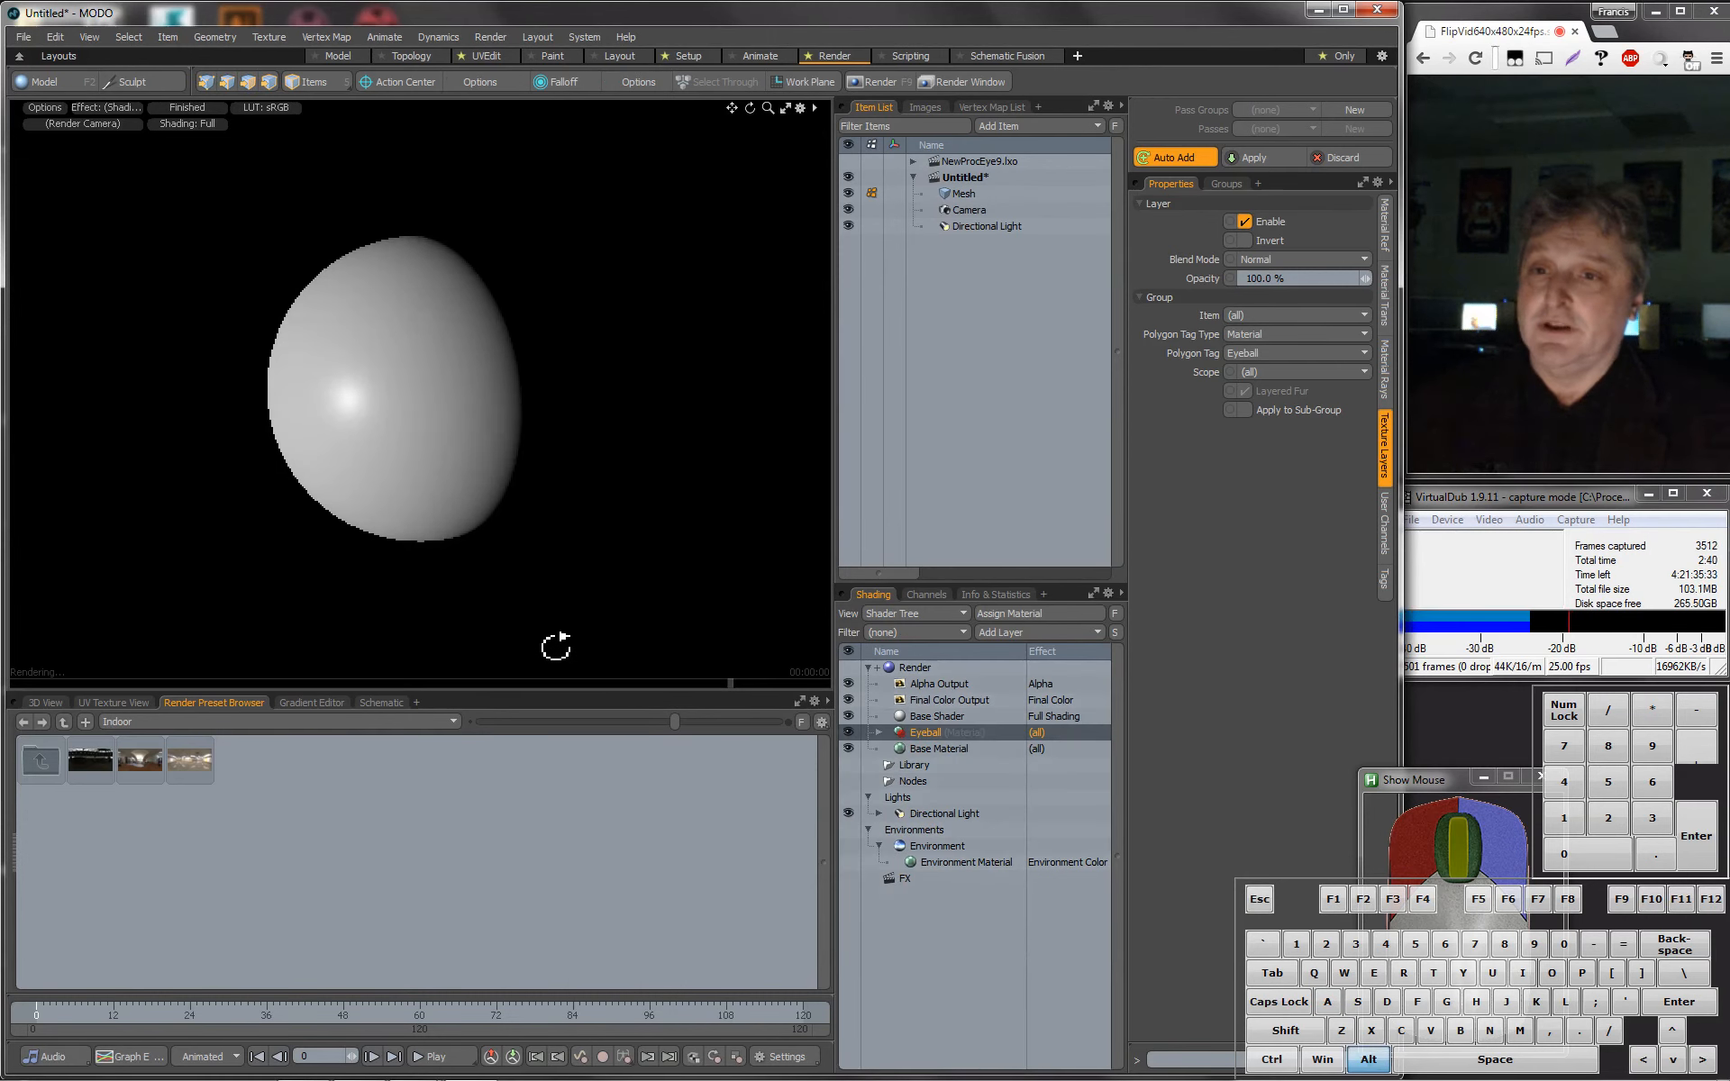
Select the directional light and show the scene in a zoomed-out Perspective 3D view beneath the render preview.
left_click(977, 225)
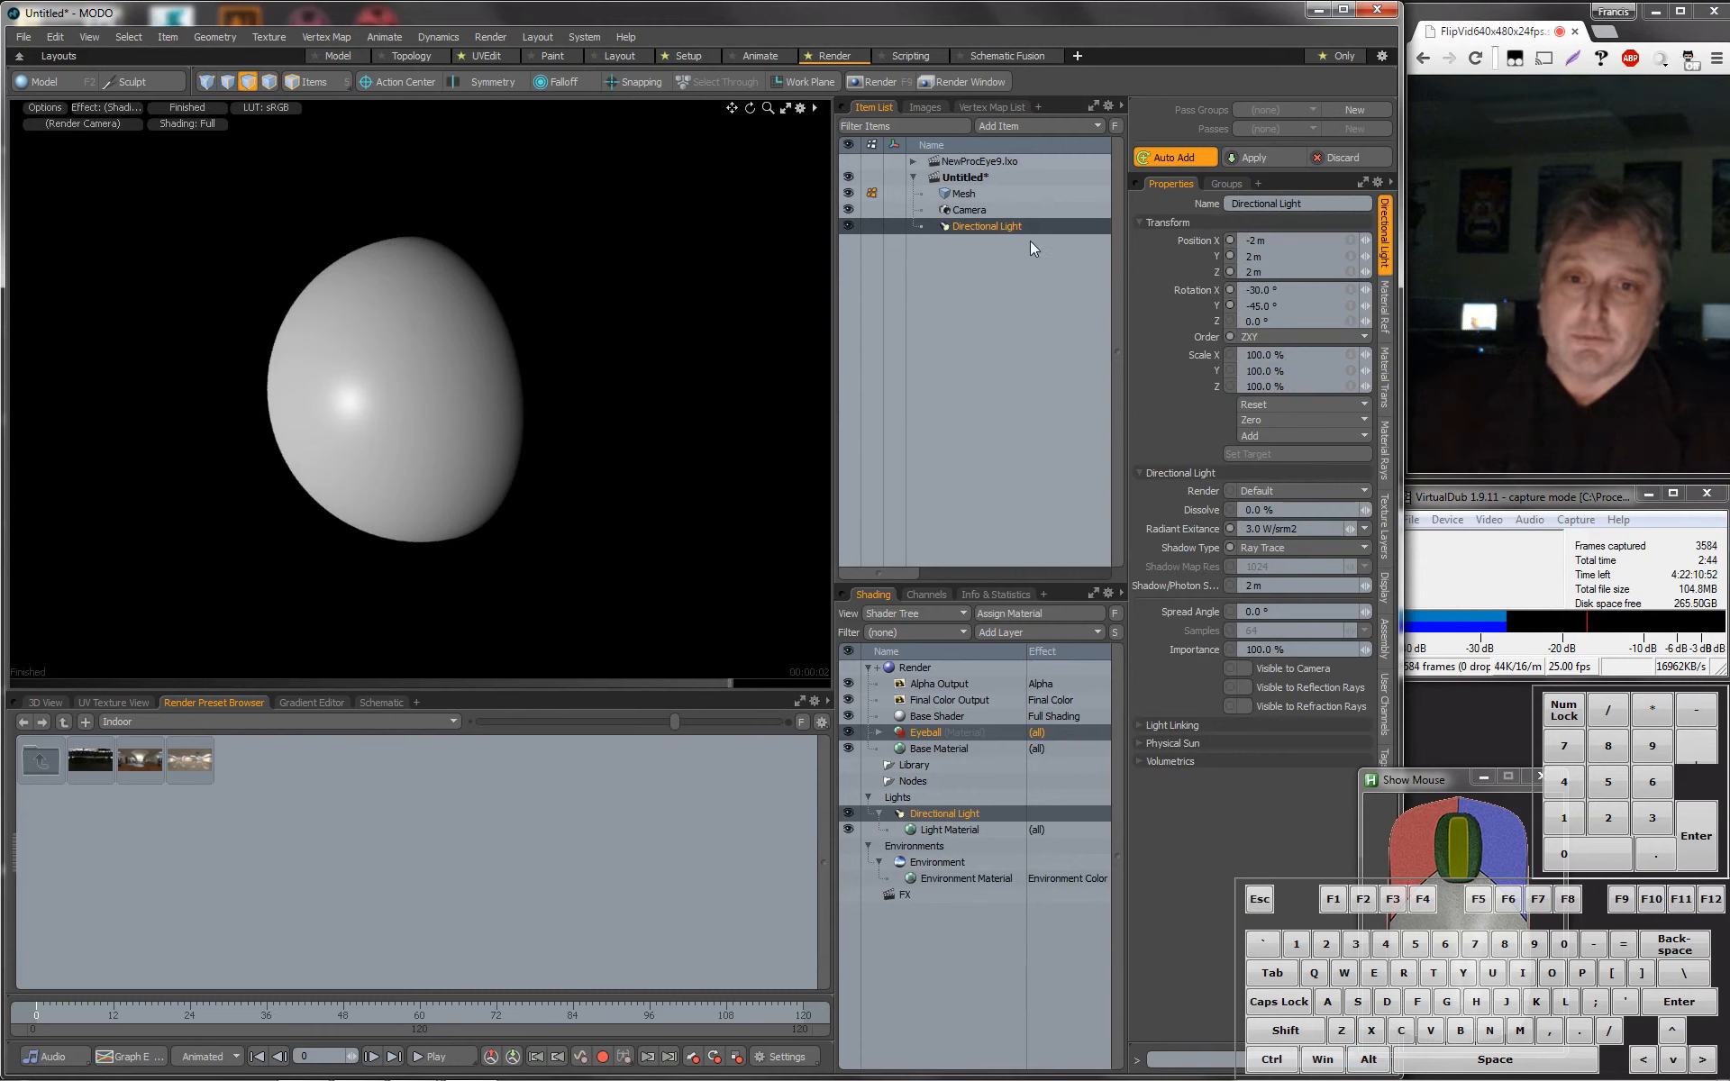
left_click(1280, 290)
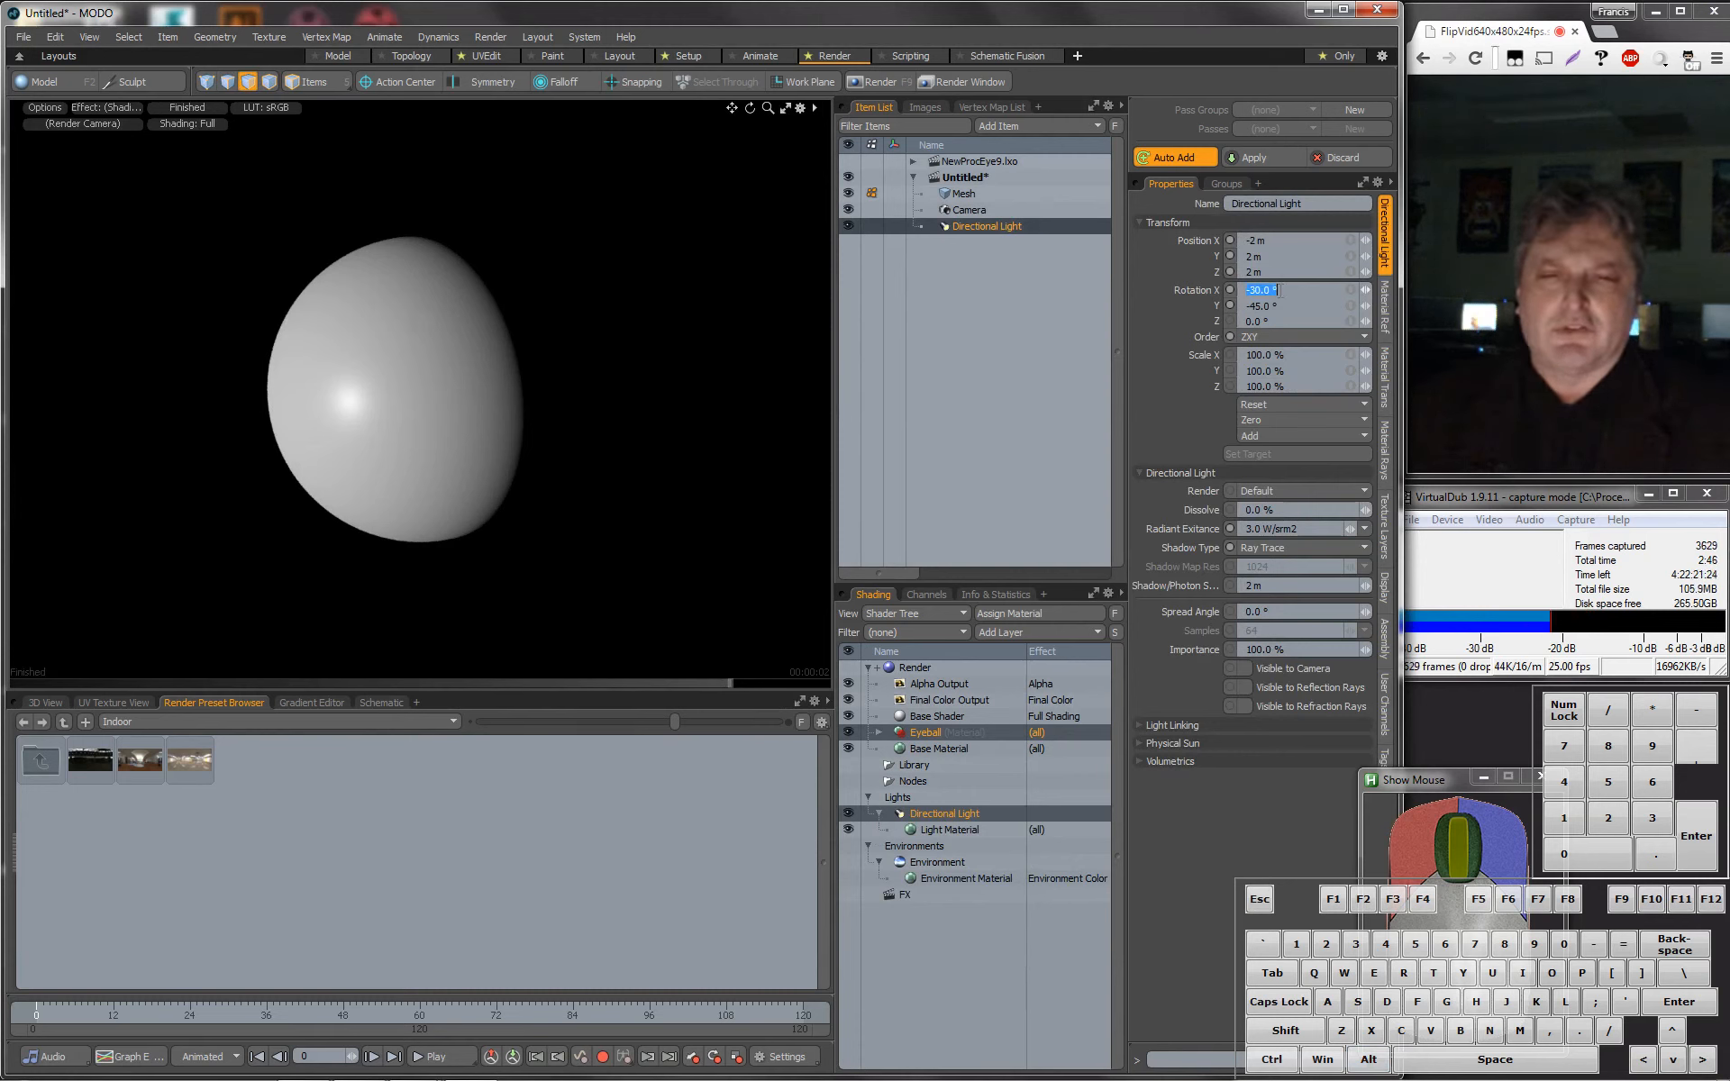
left_click(49, 702)
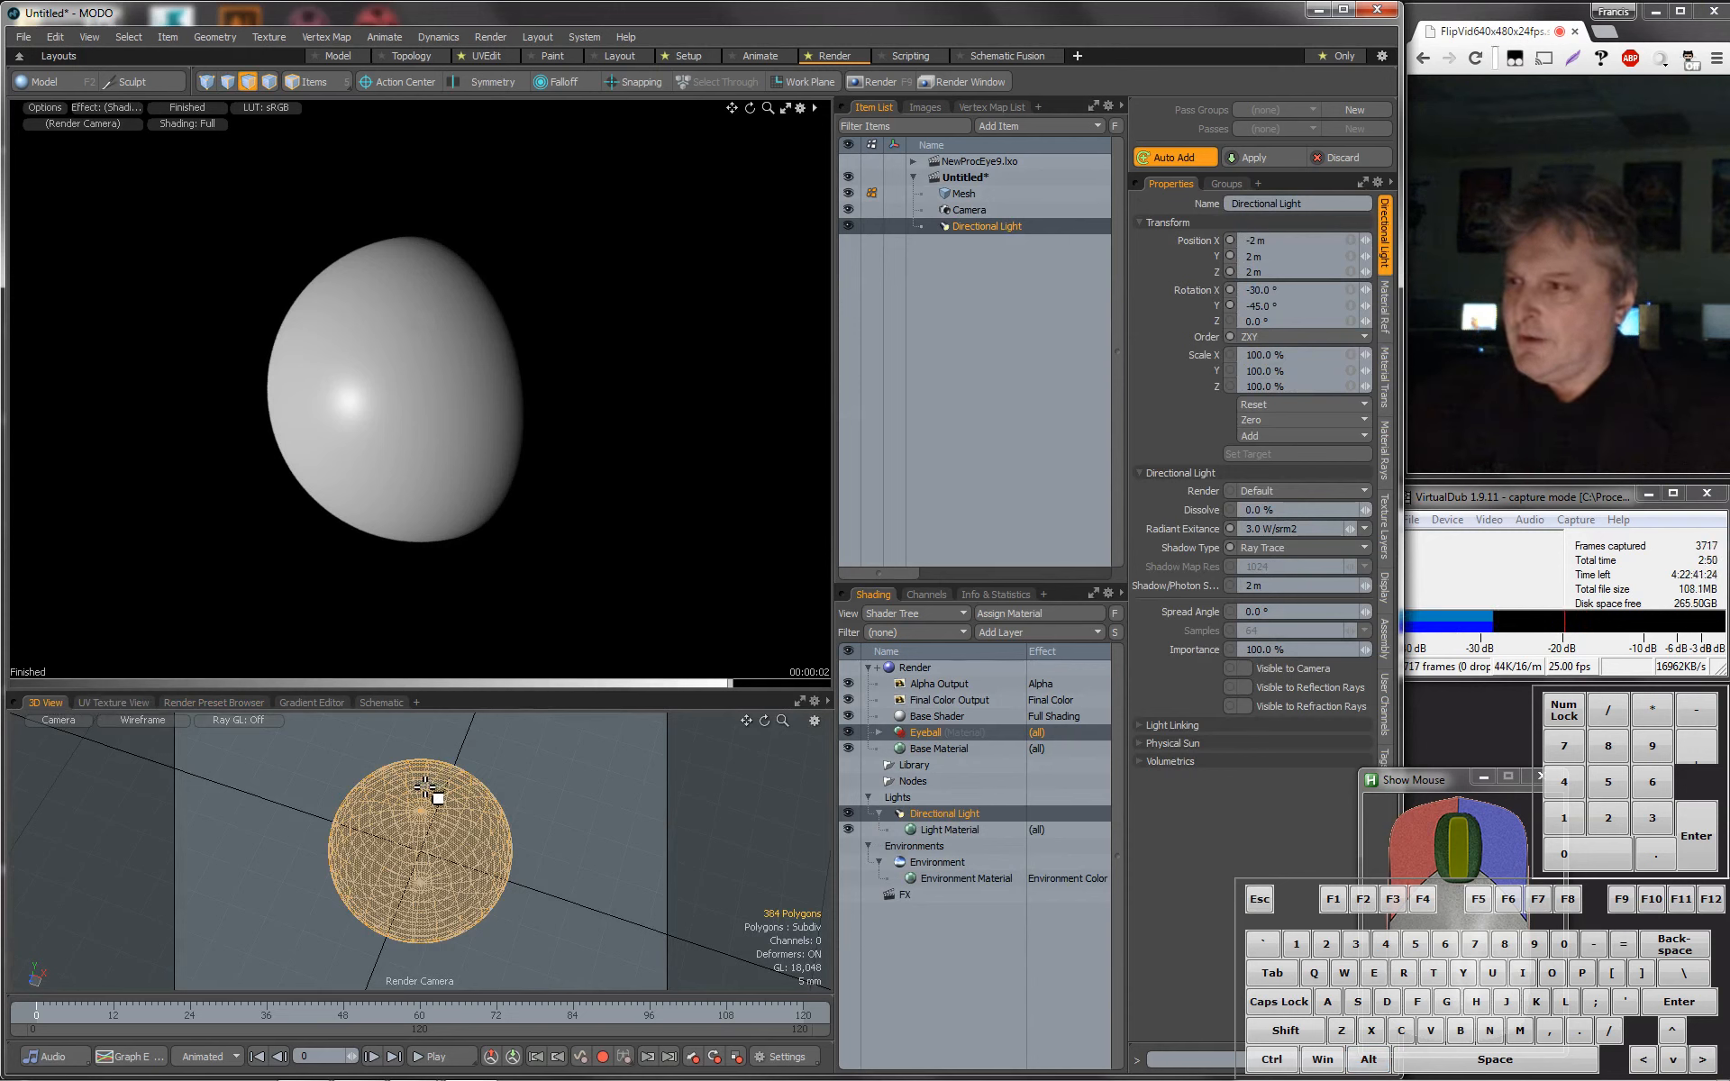
left_click(69, 727)
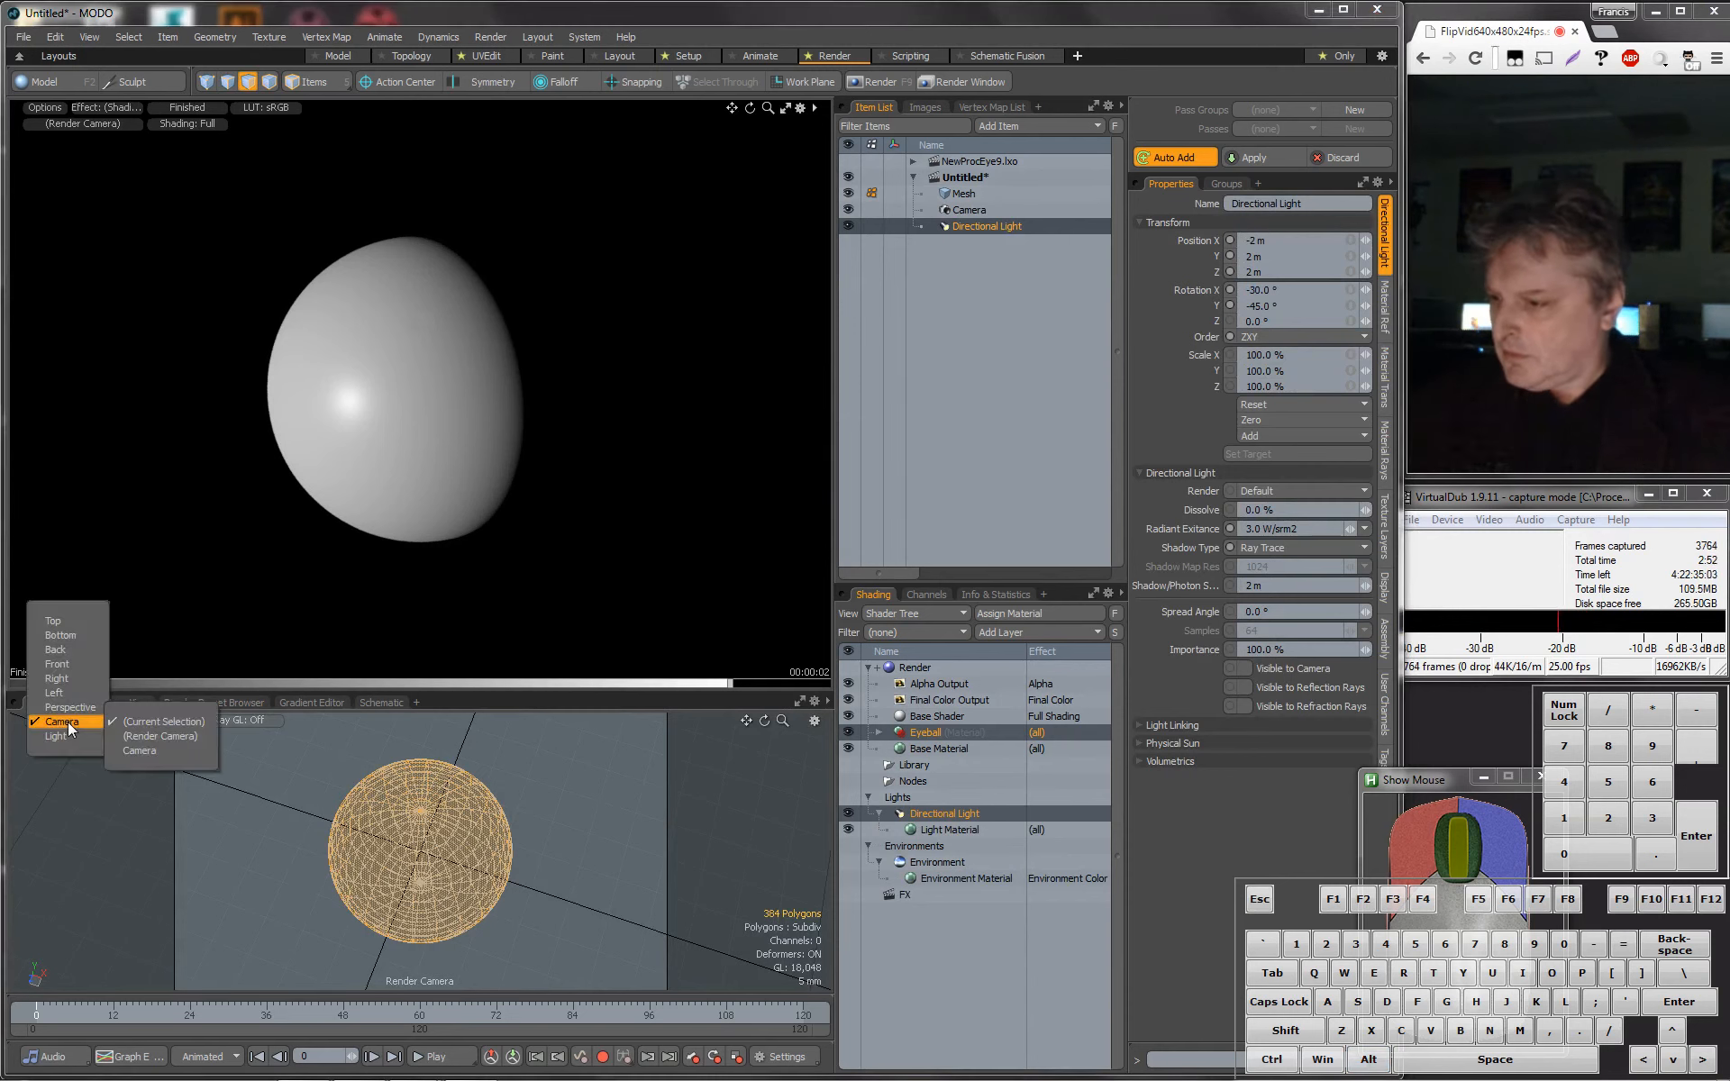
left_click(74, 710)
scroll(431, 884, "down", 5)
left_click_drag(468, 827, 381, 906, "alt")
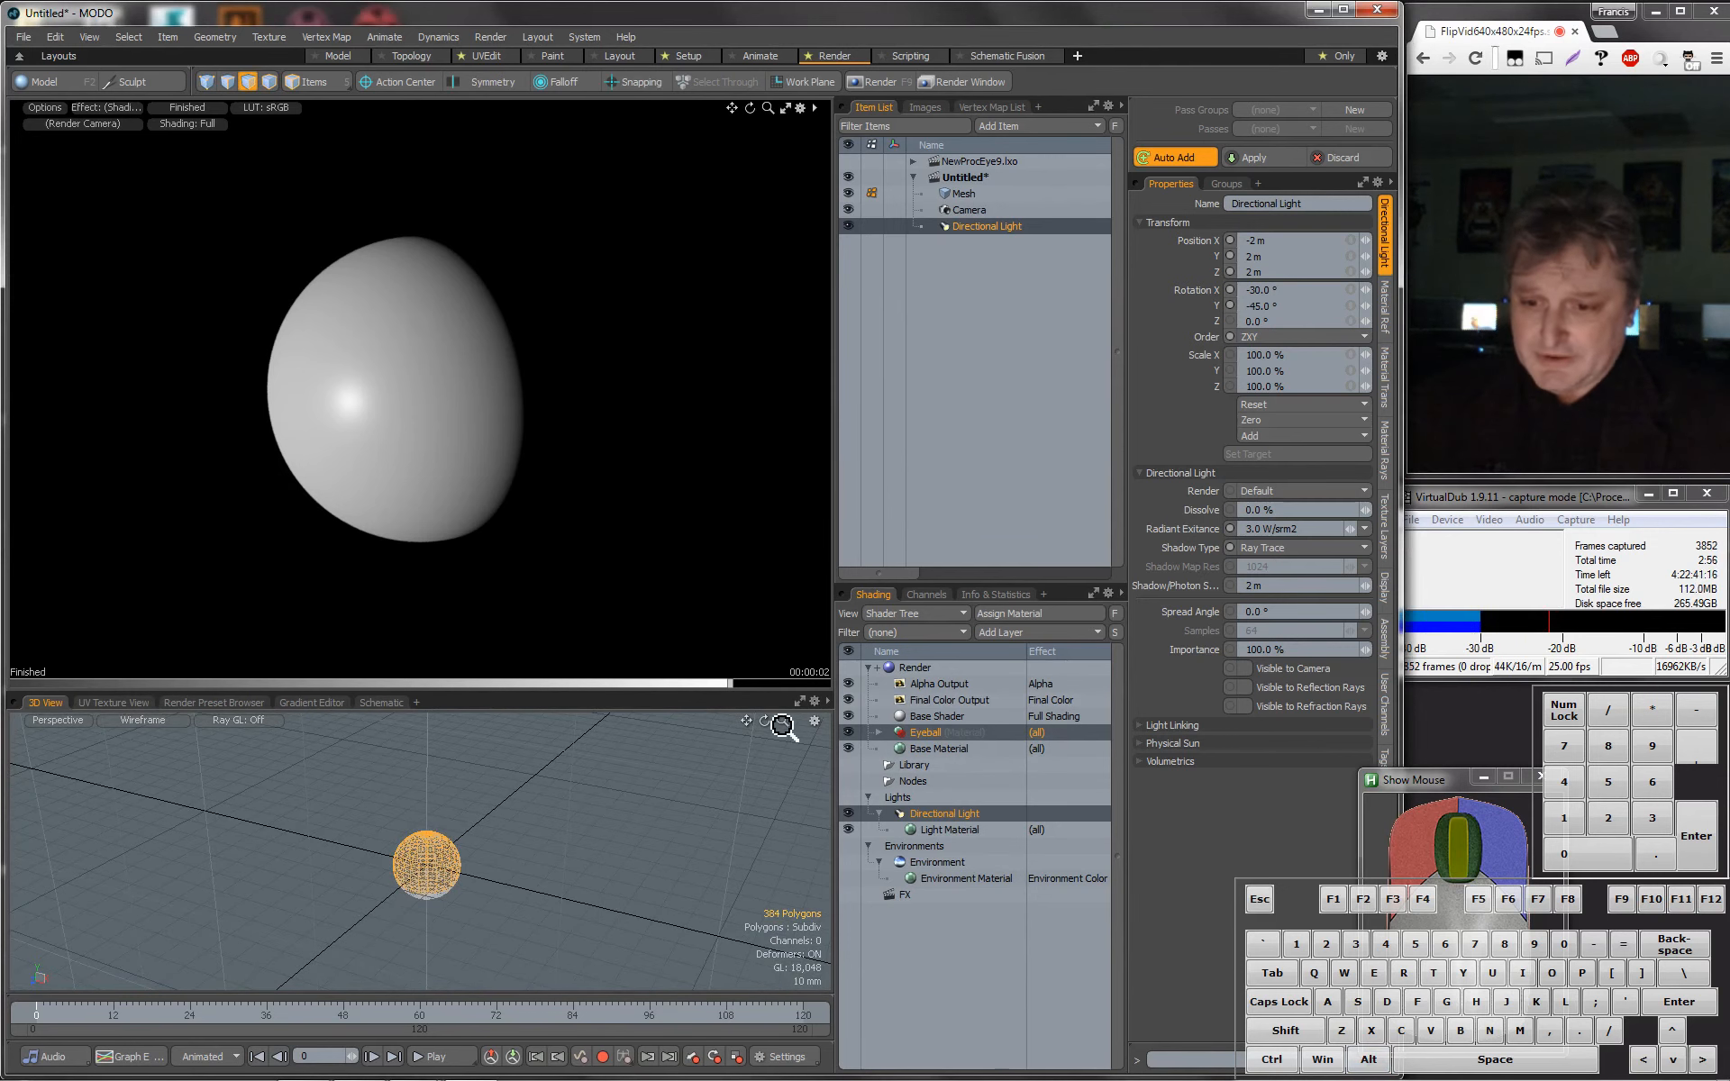
scroll(748, 766, "down", 2)
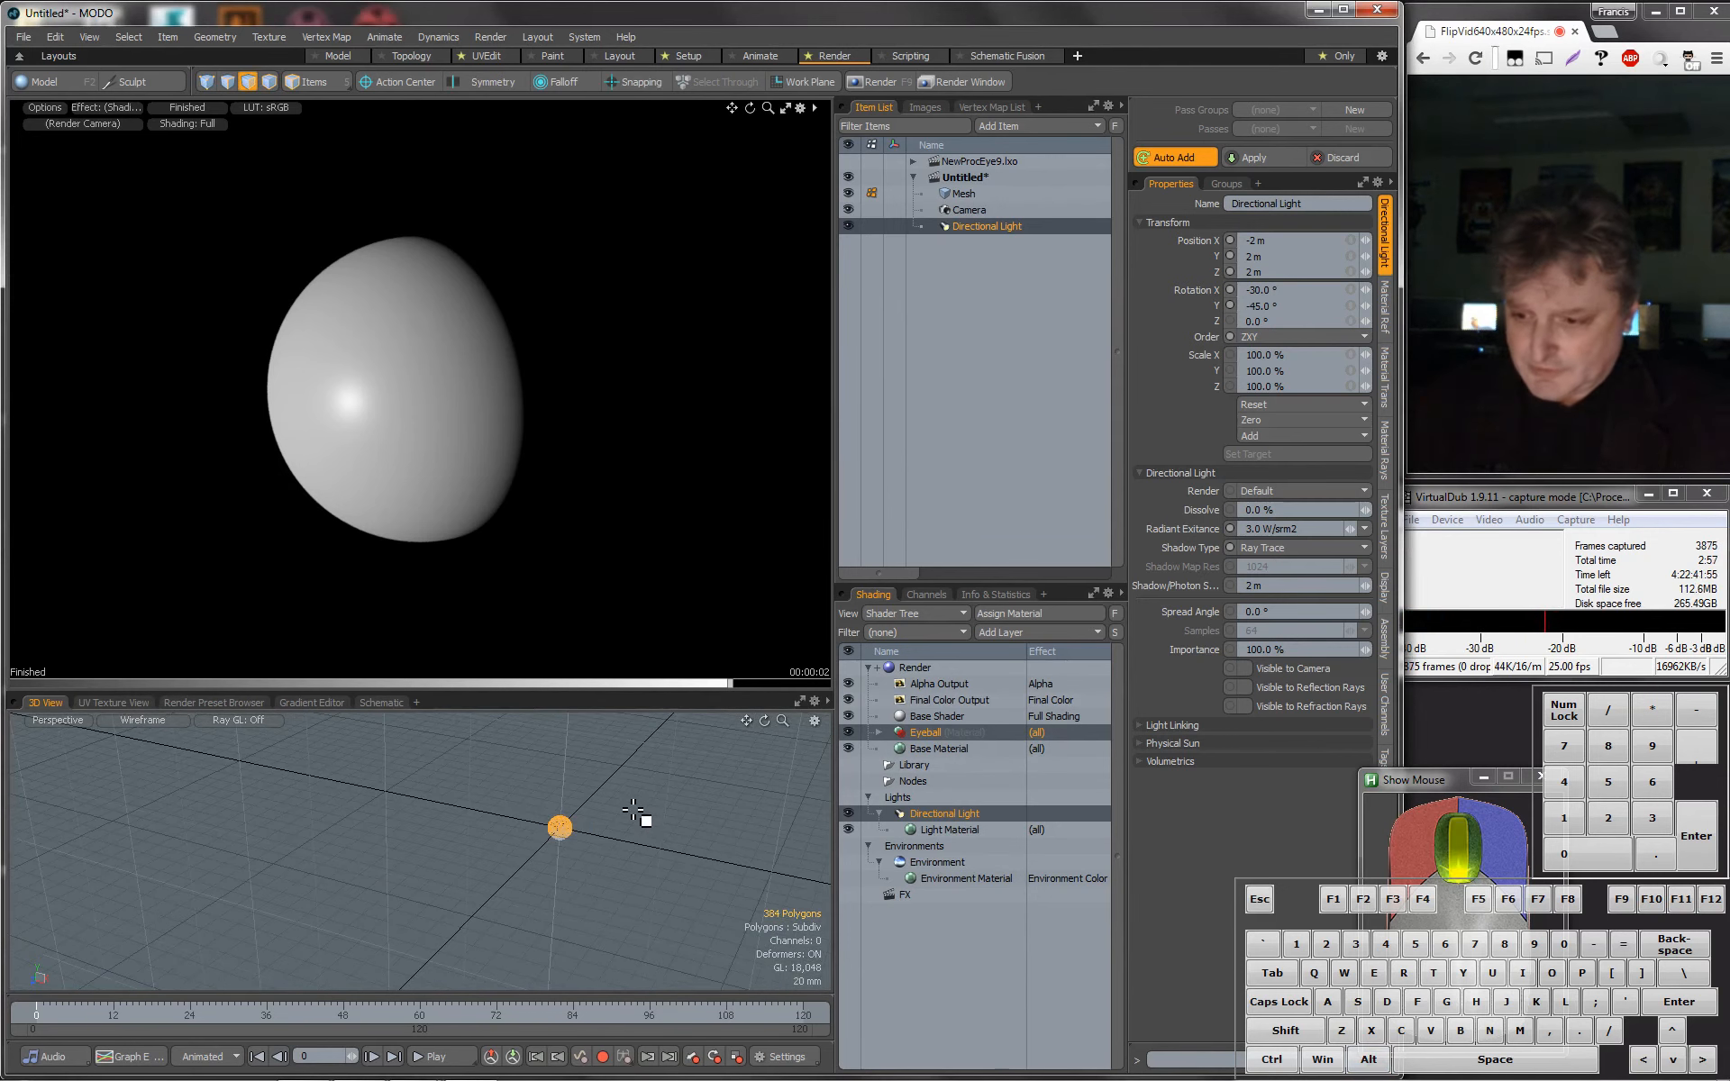
Turn on Show Lights in the 3D viewport's visibility options and frame the whole scene.
left_click(814, 723)
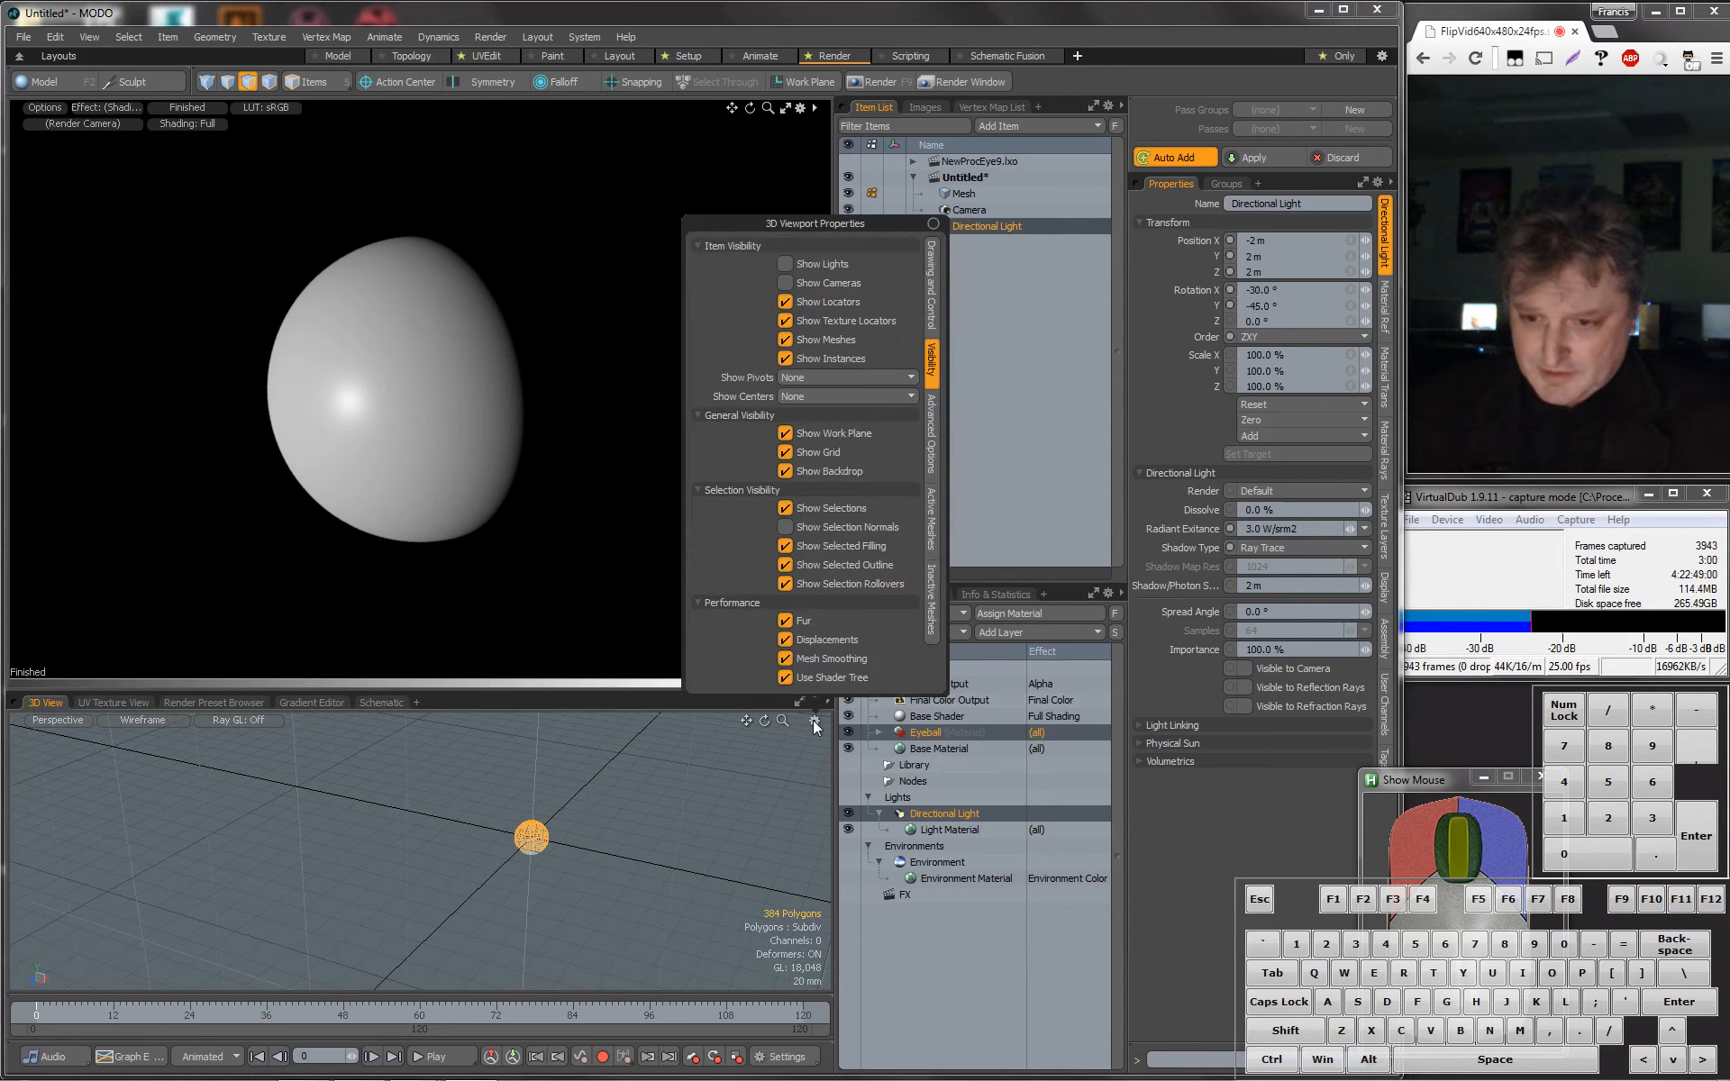
left_click(786, 265)
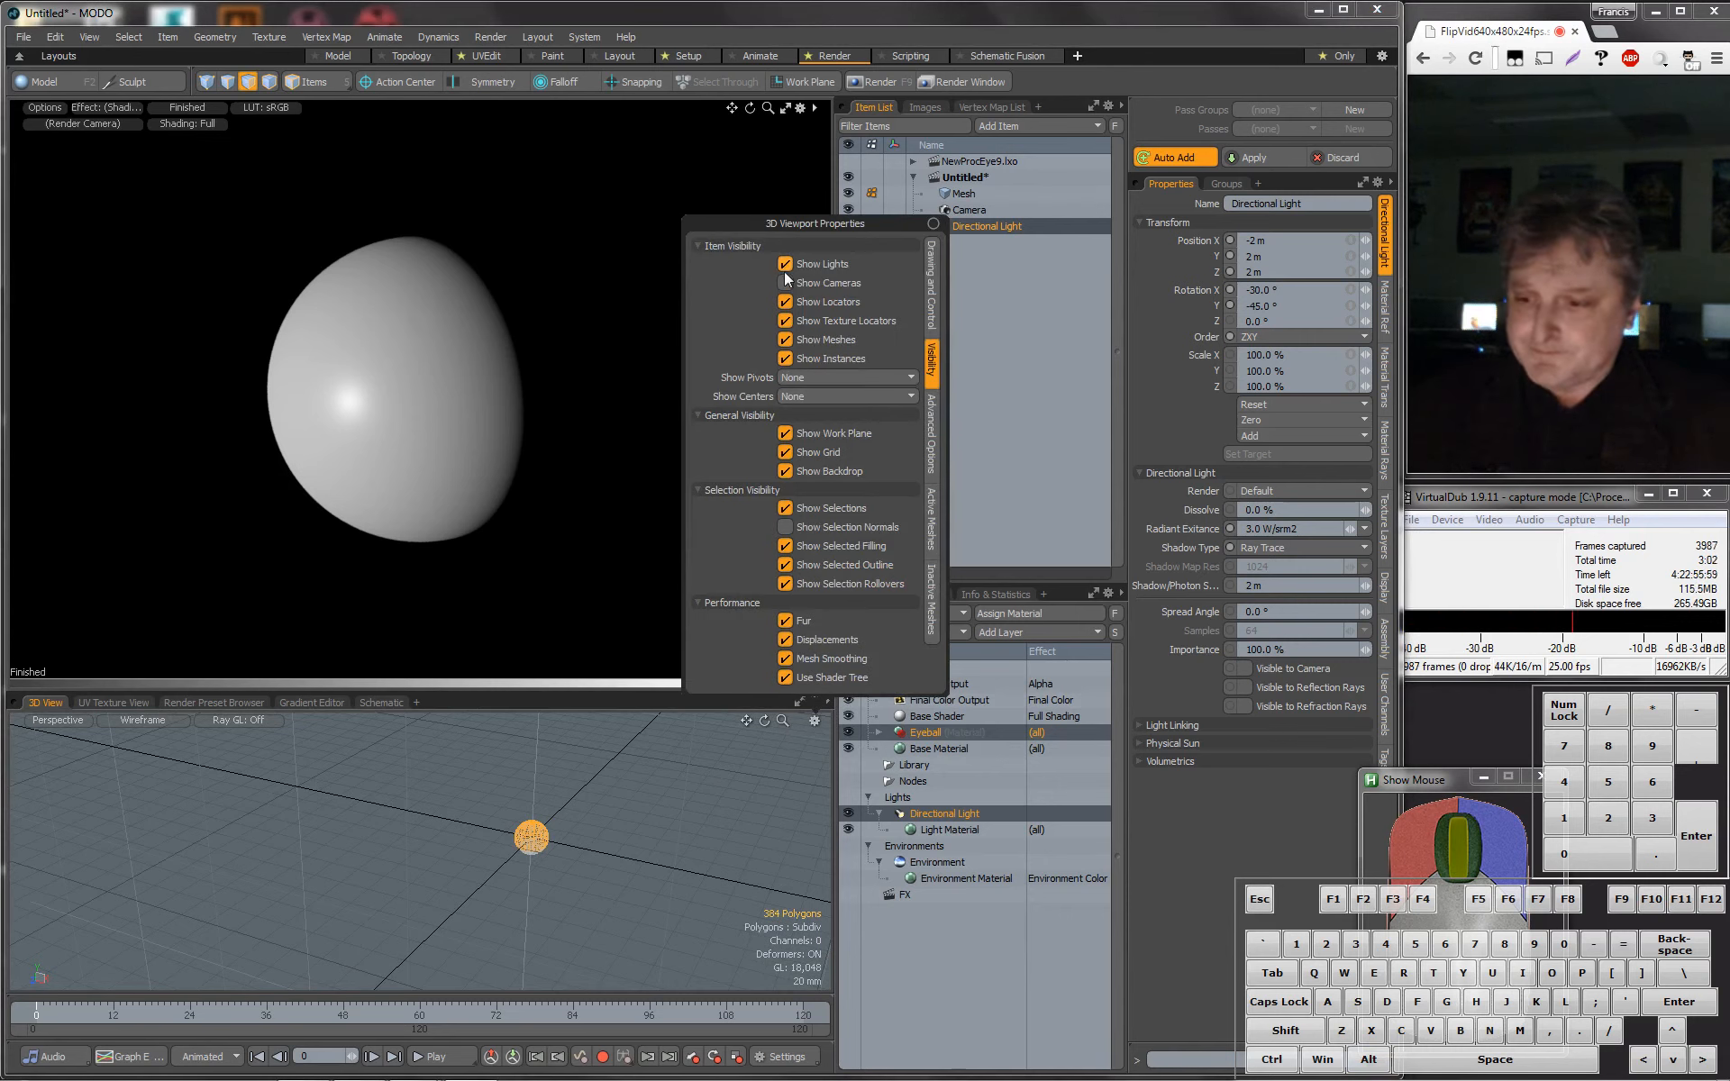
key("shift+a")
key("a")
key("space")
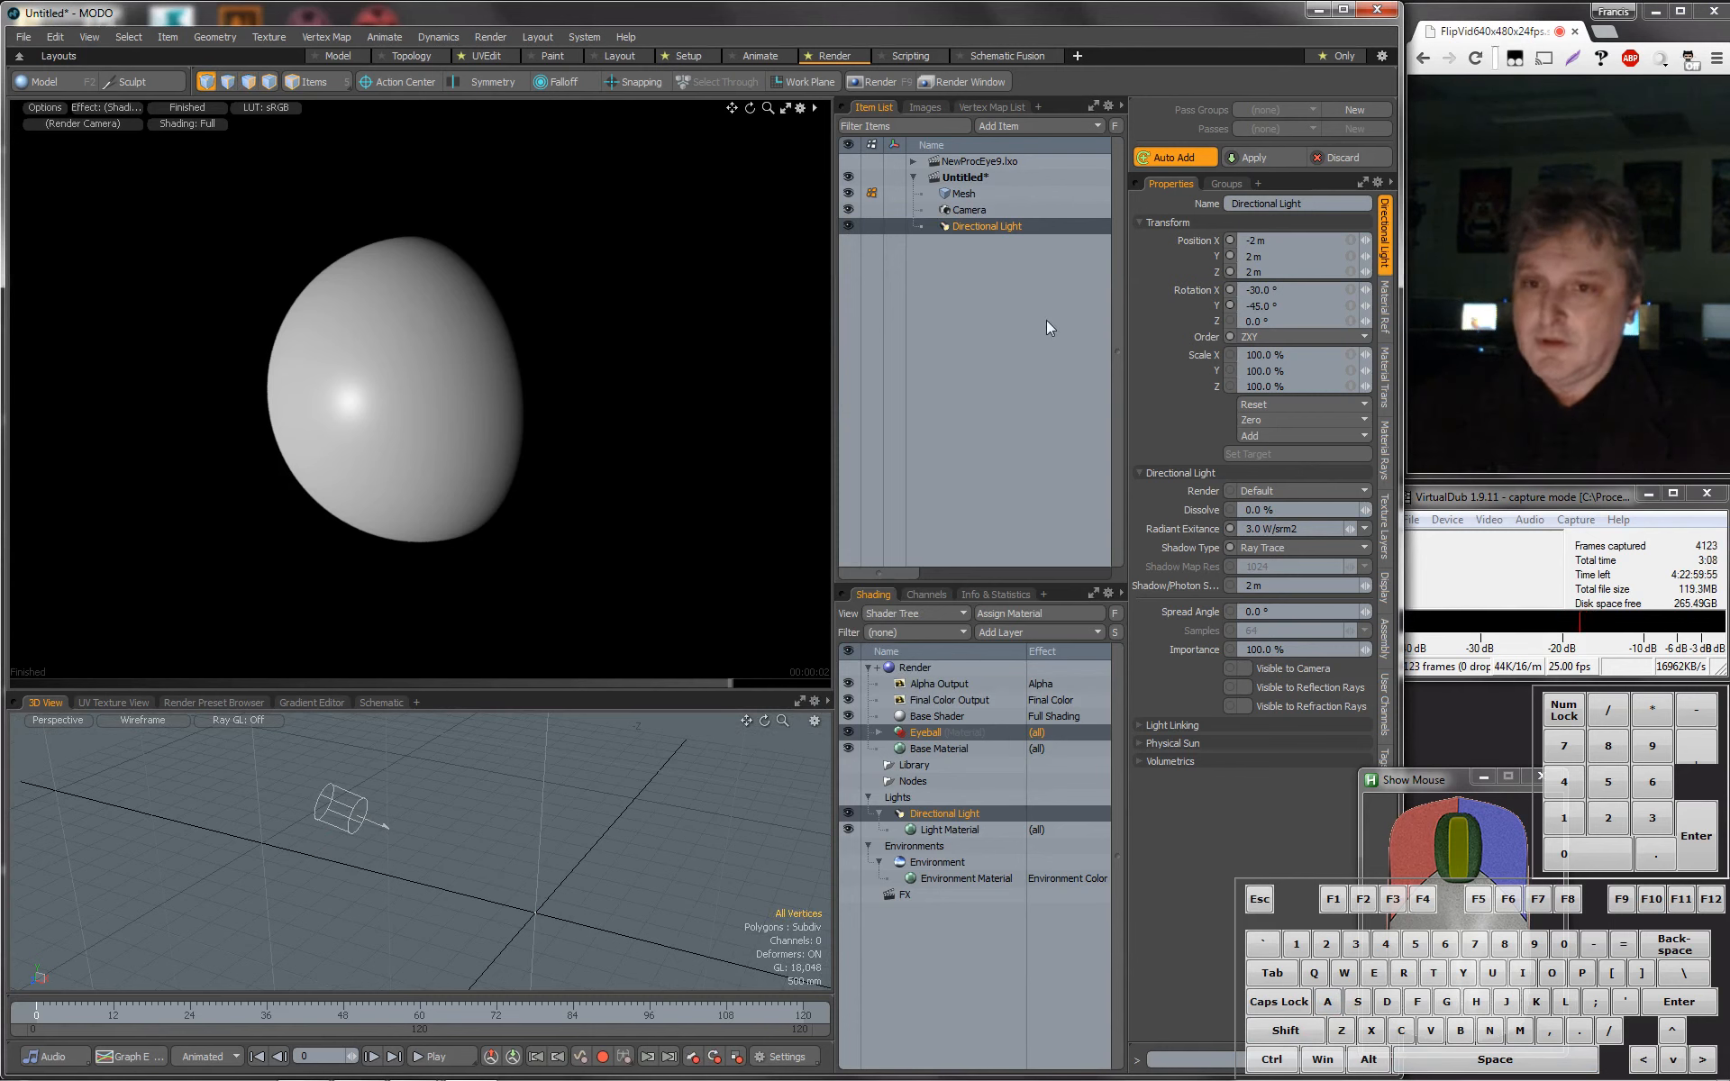
Rename the directional light to "e" and try to rotate it with the rotation handles centered on the light.
double_click(1005, 228)
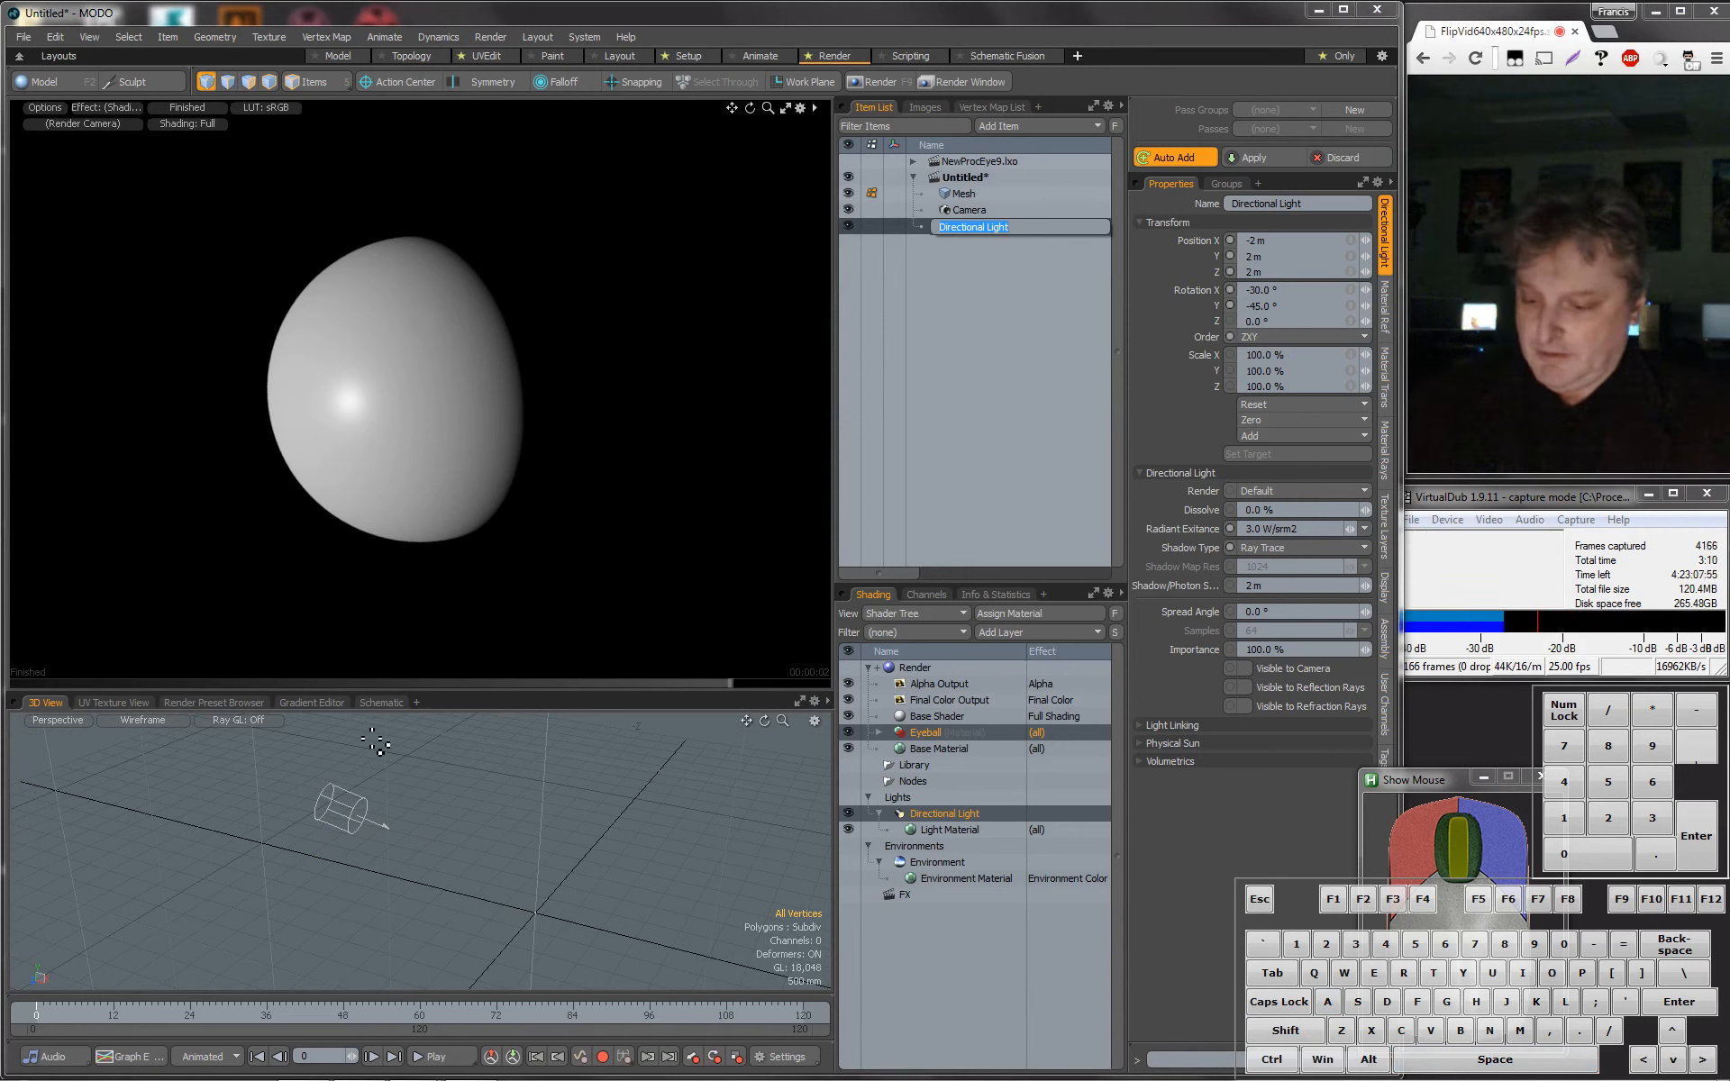
type("e")
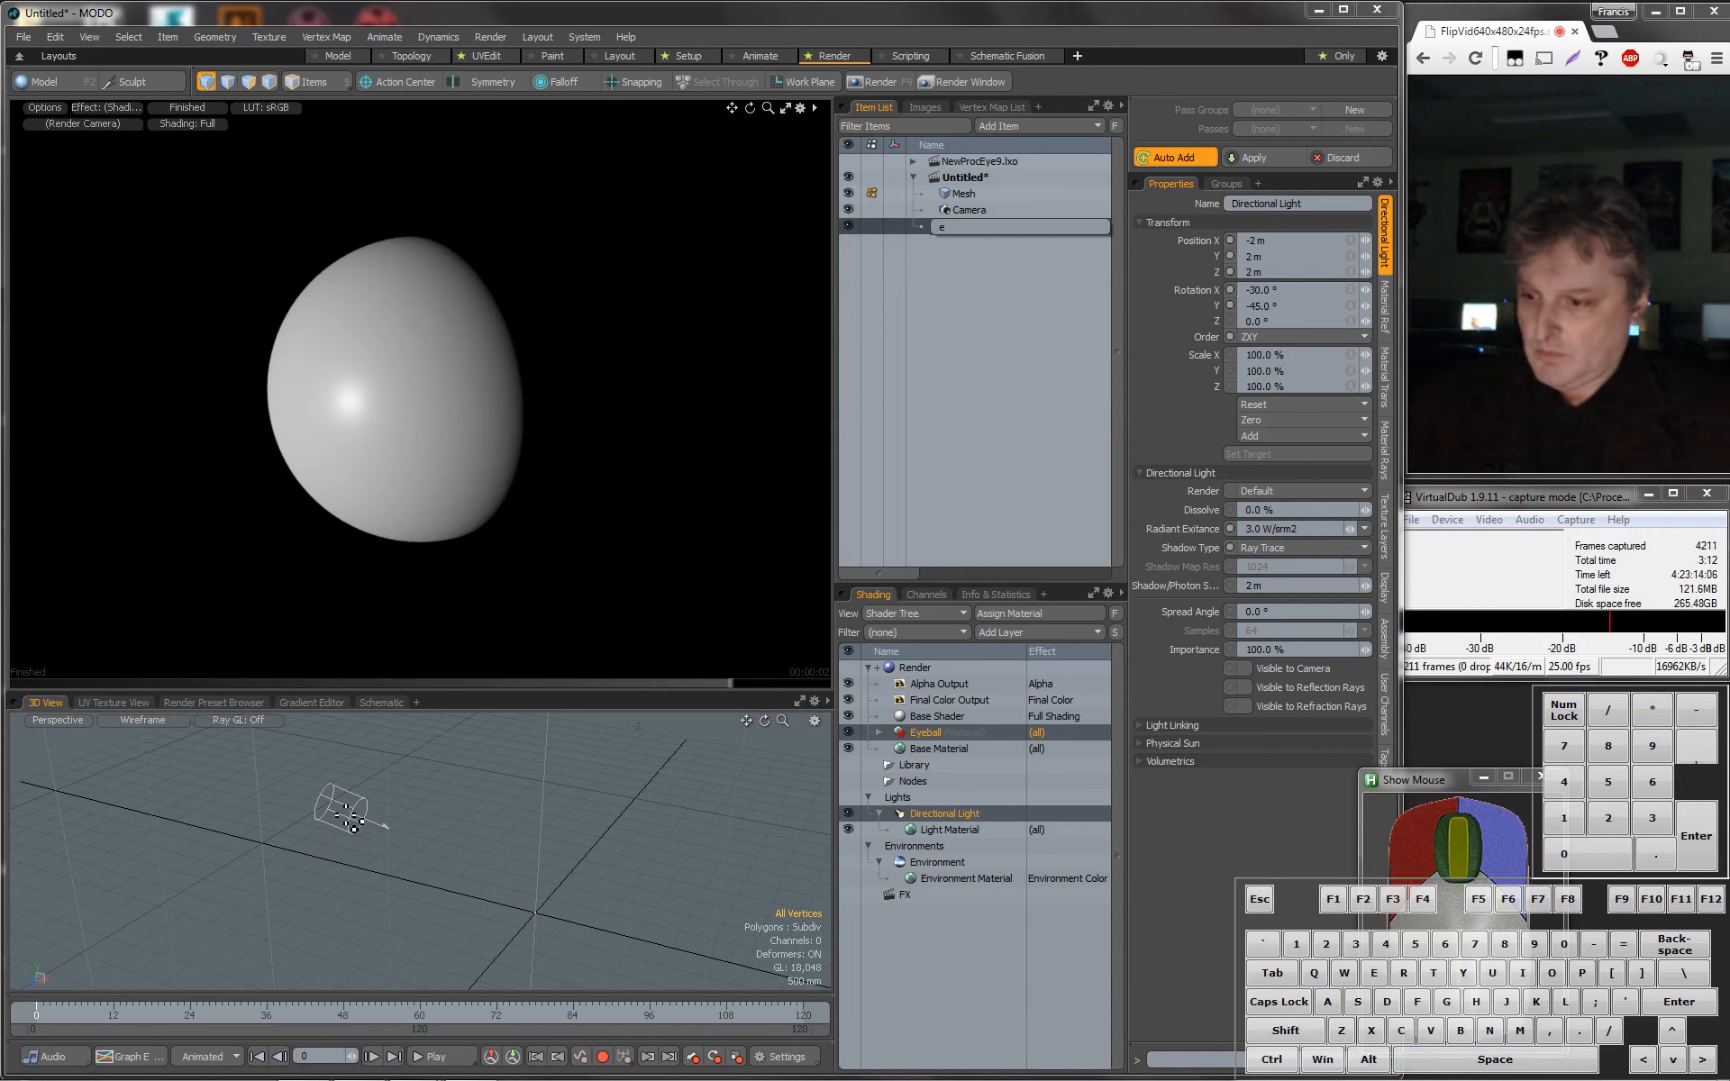
key("Return")
key("e")
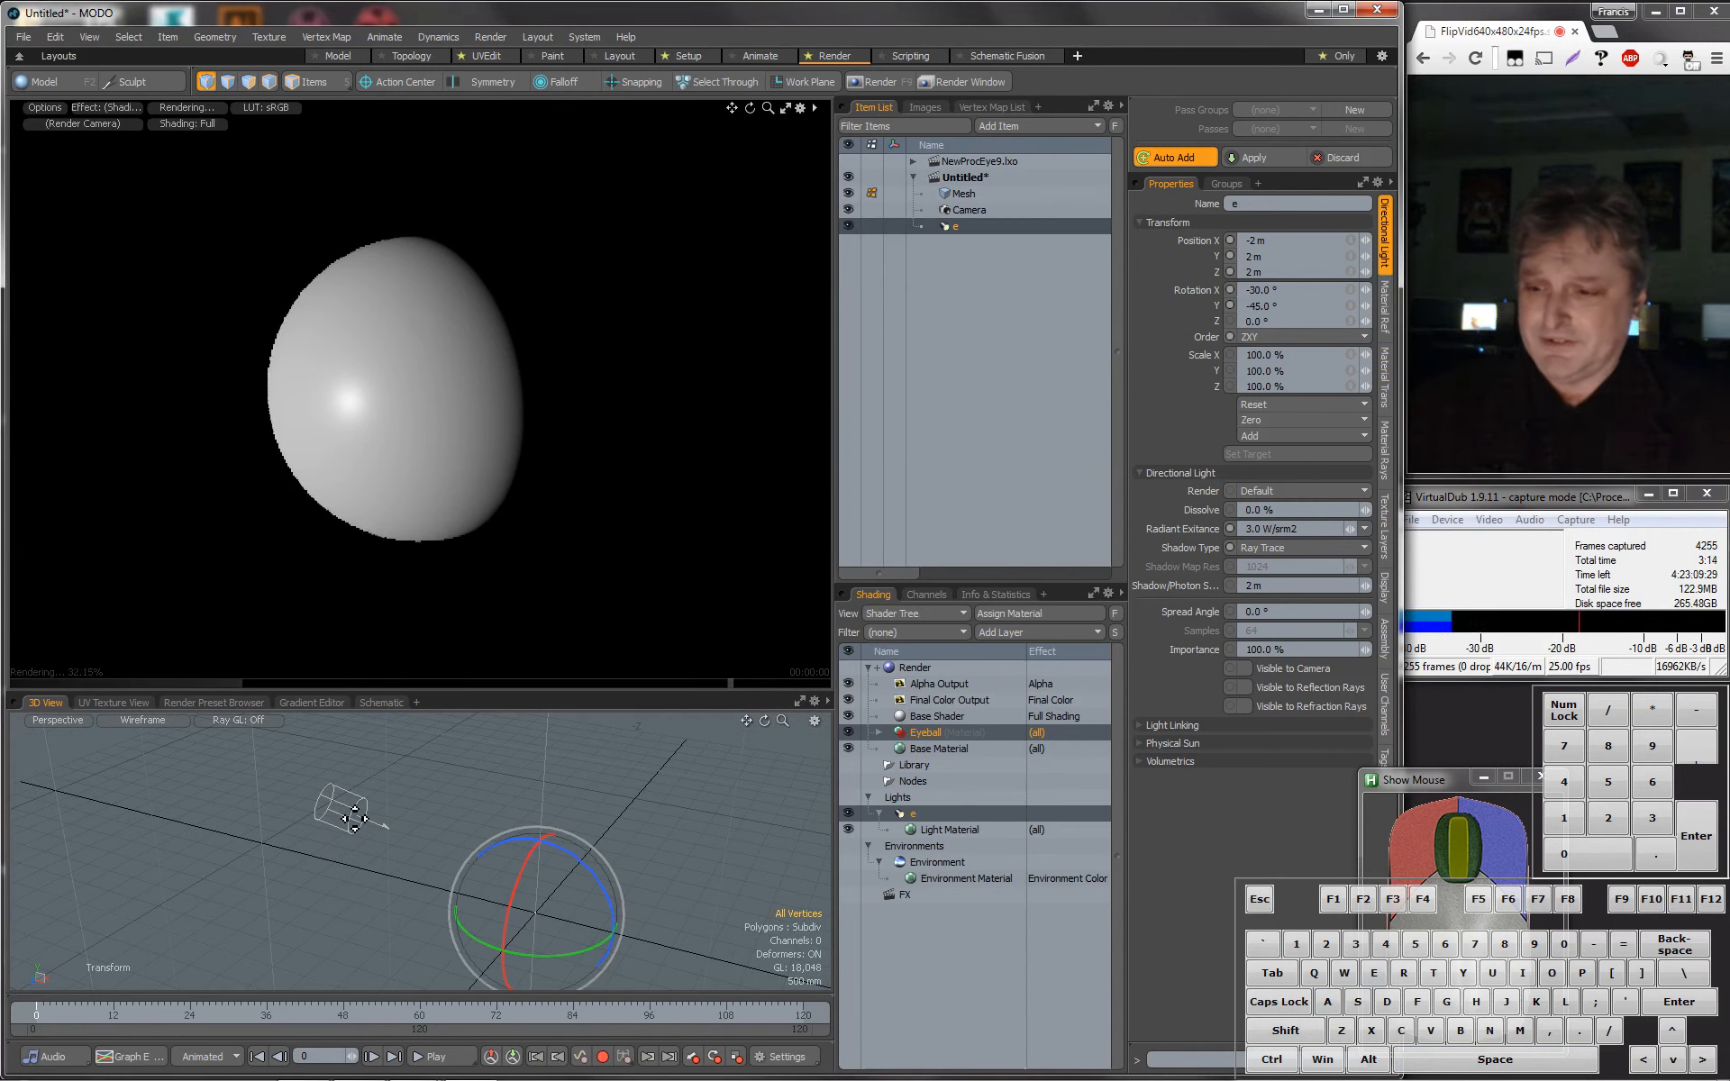
left_click(353, 815)
left_click_drag(385, 764, 380, 759)
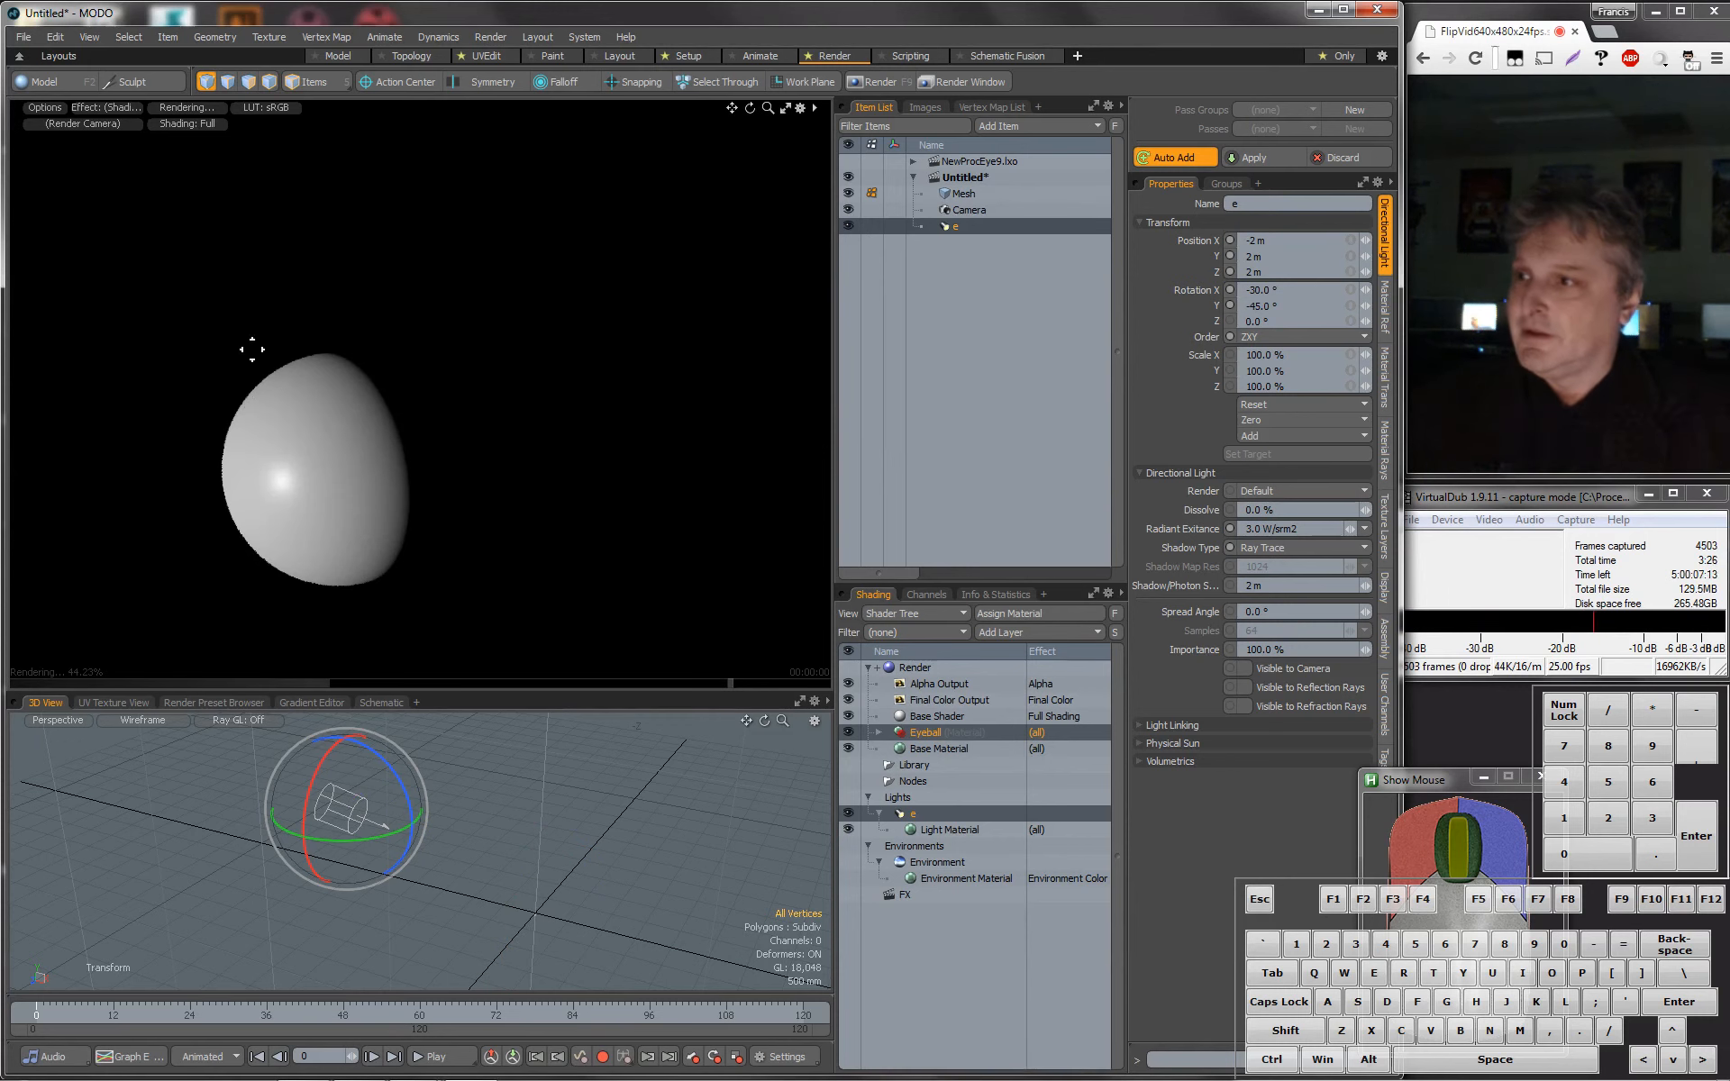
Set the render preview to look through Camera and try an X rotation of 0° on the directional light.
left_click(69, 123)
left_click(60, 136)
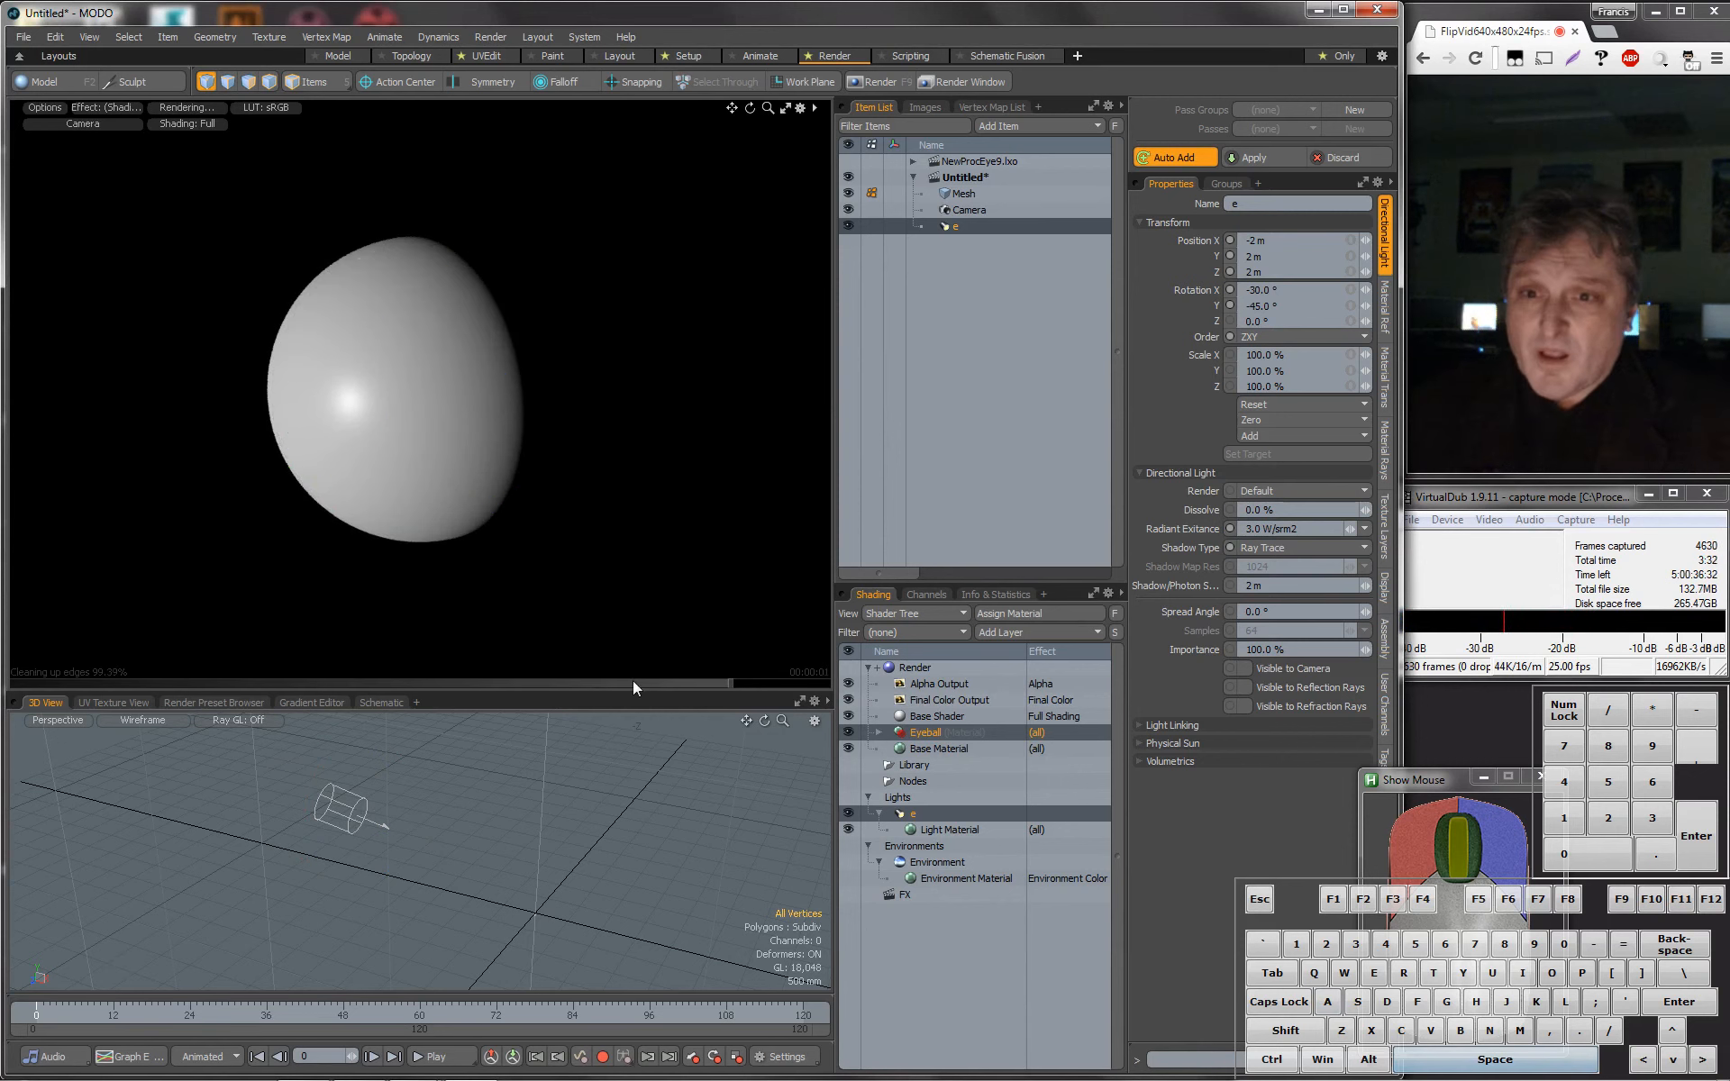
double_click(954, 226)
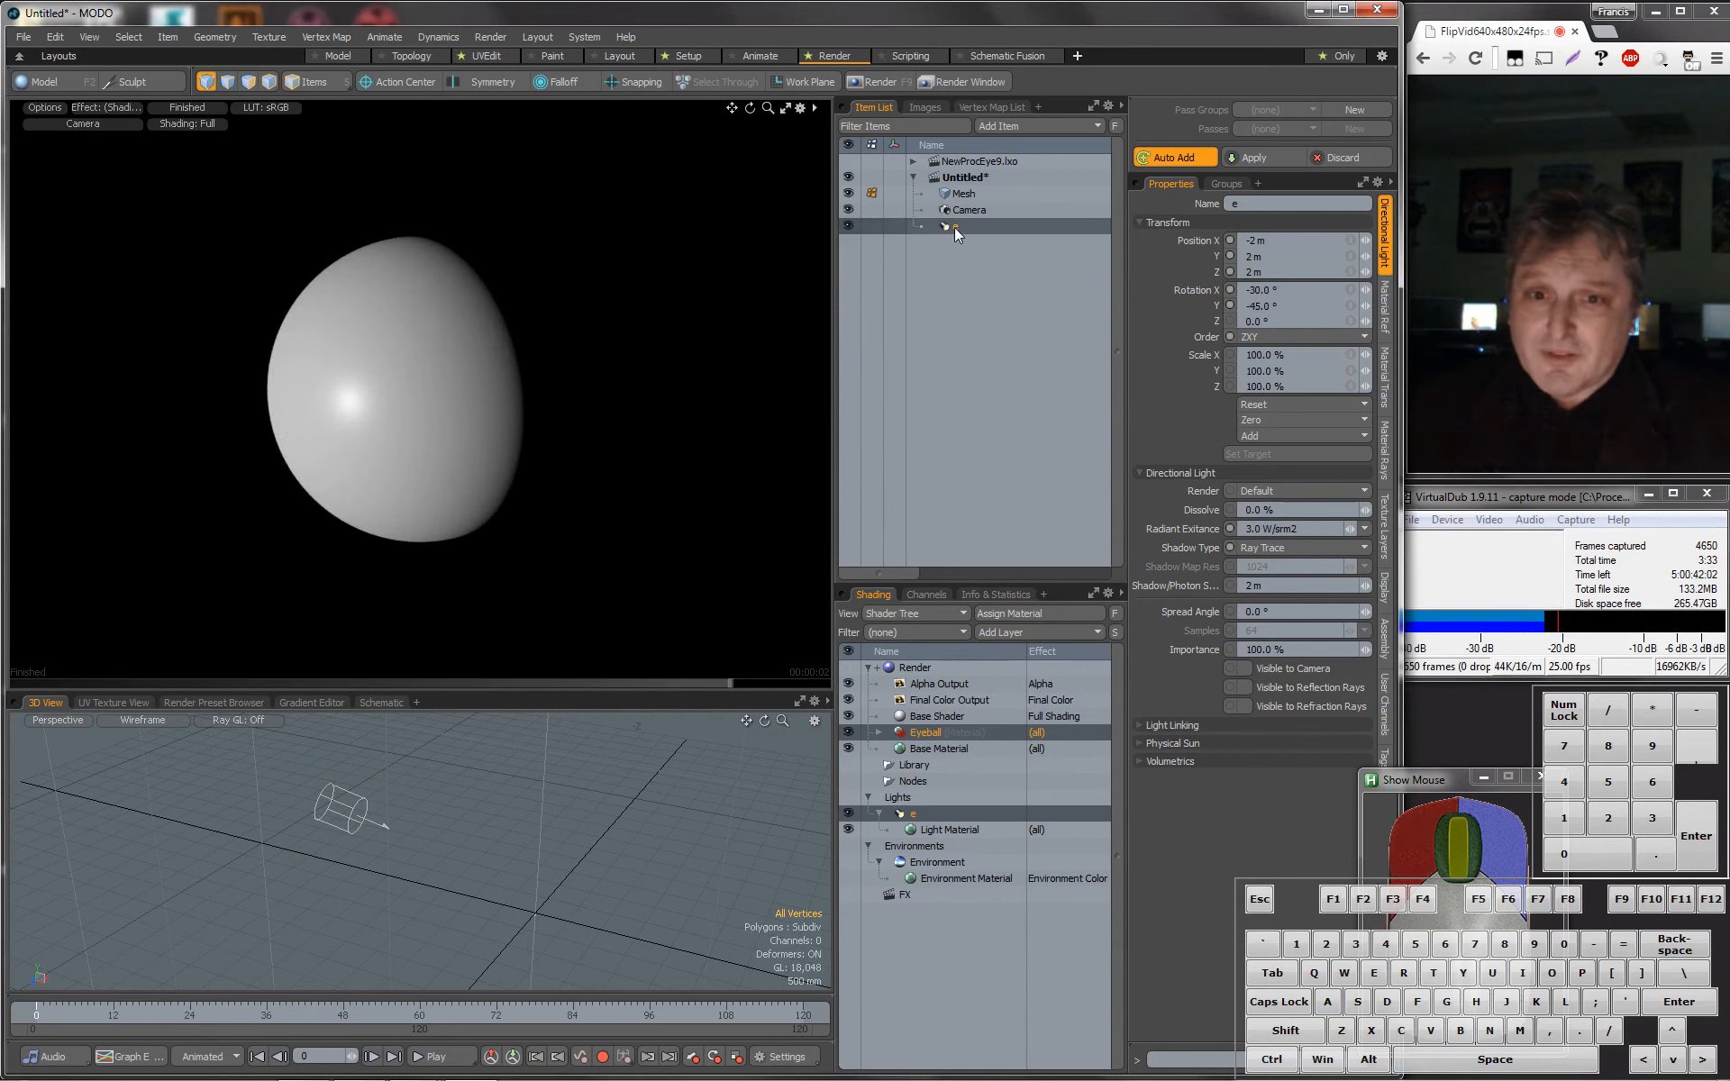
key("Return")
left_click(1287, 290)
type("0")
key("Return")
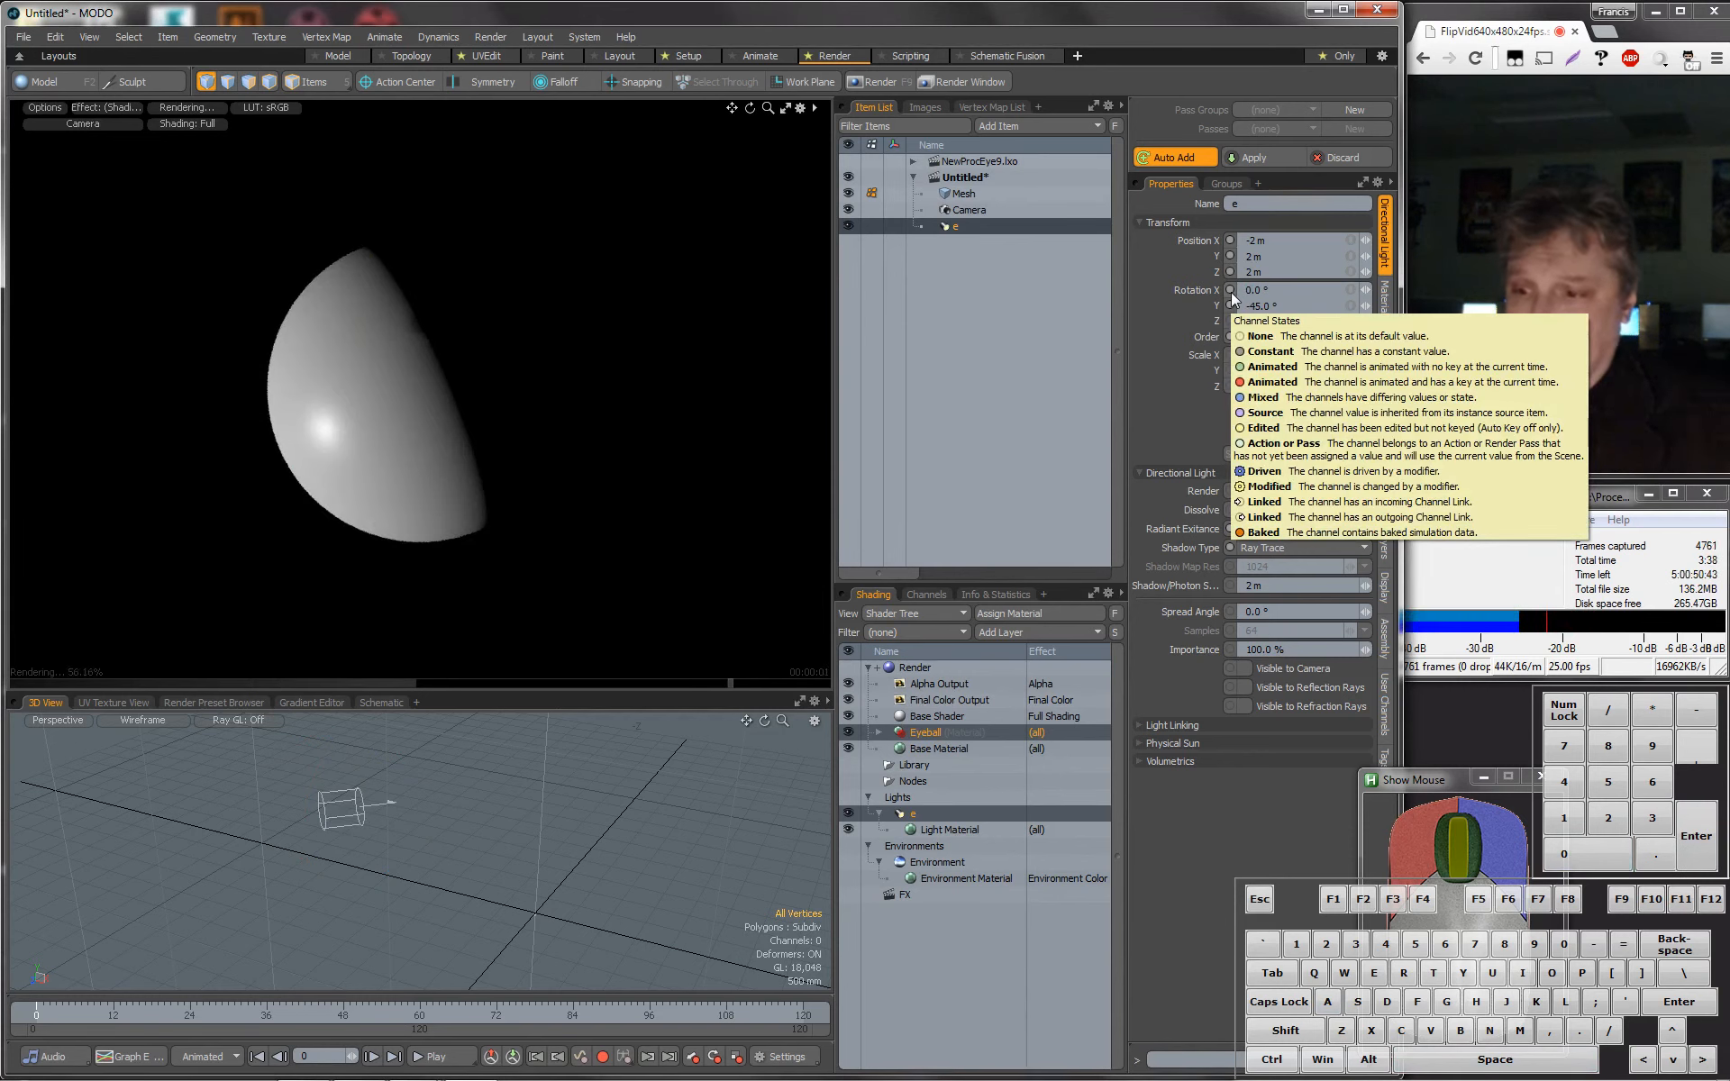
Set the directional light's Y rotation to -90° and its X rotation to -90°.
left_click(1300, 306)
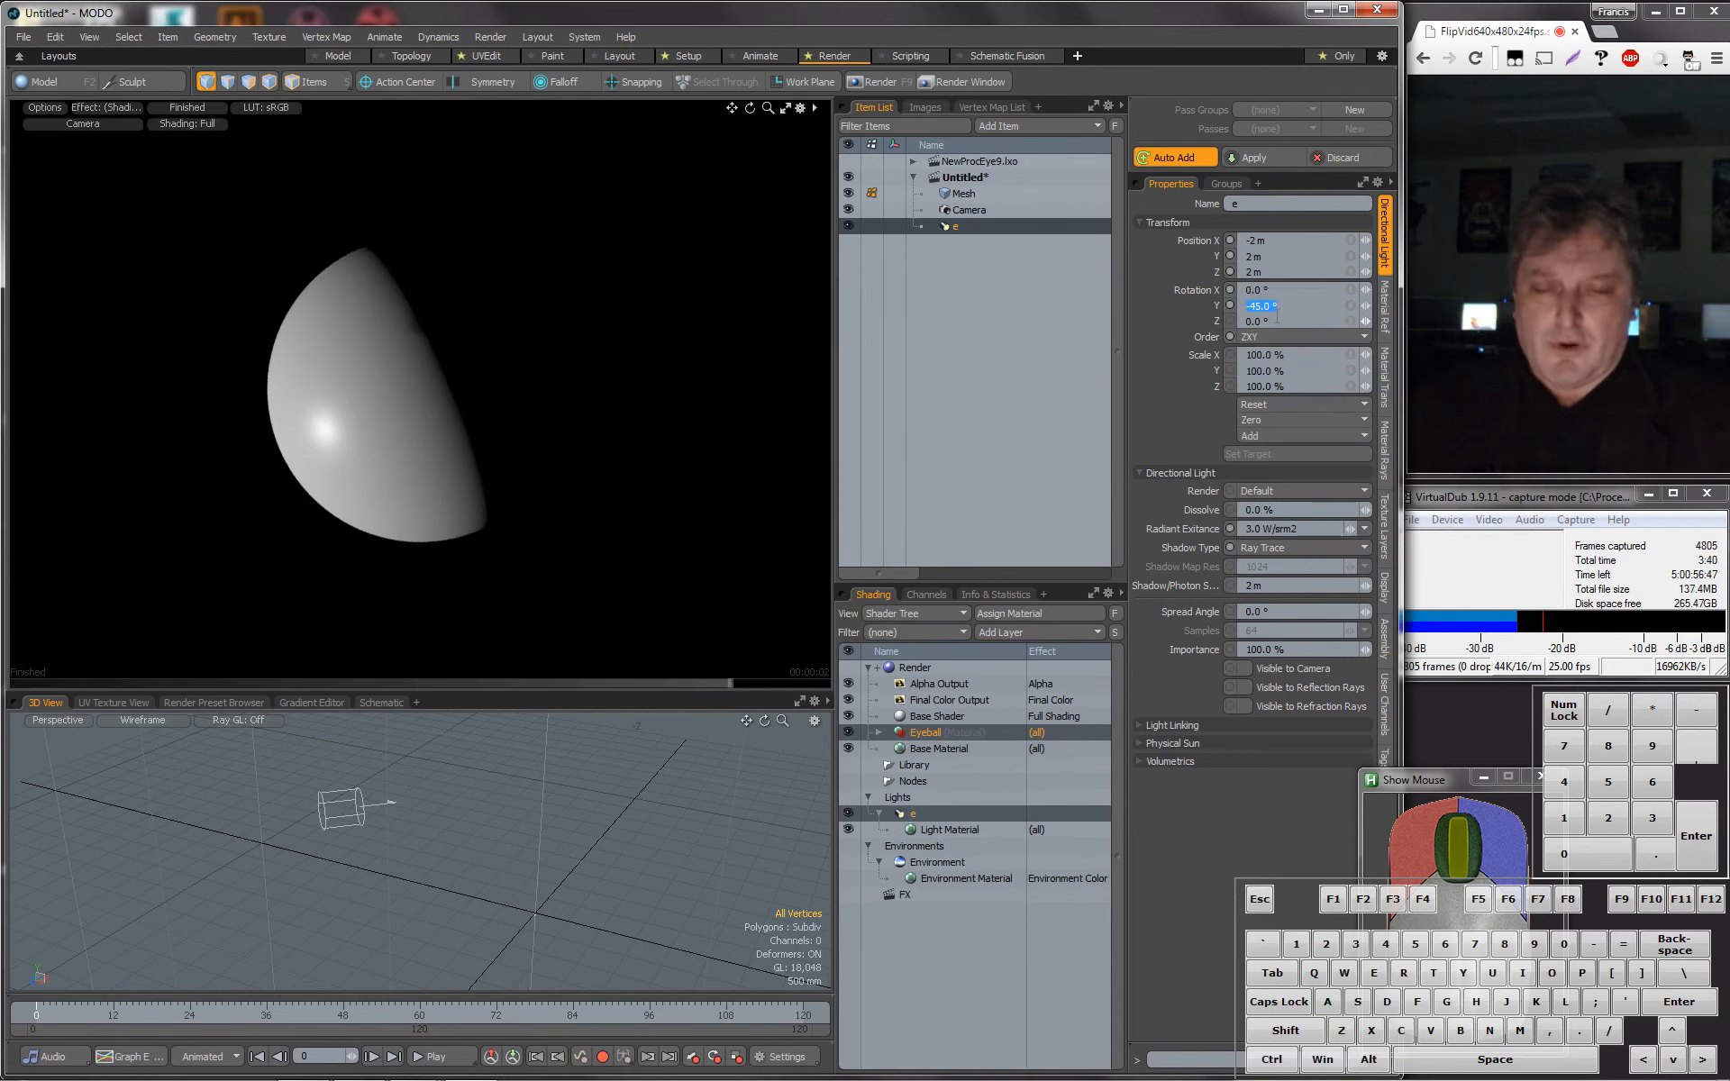
type("-9")
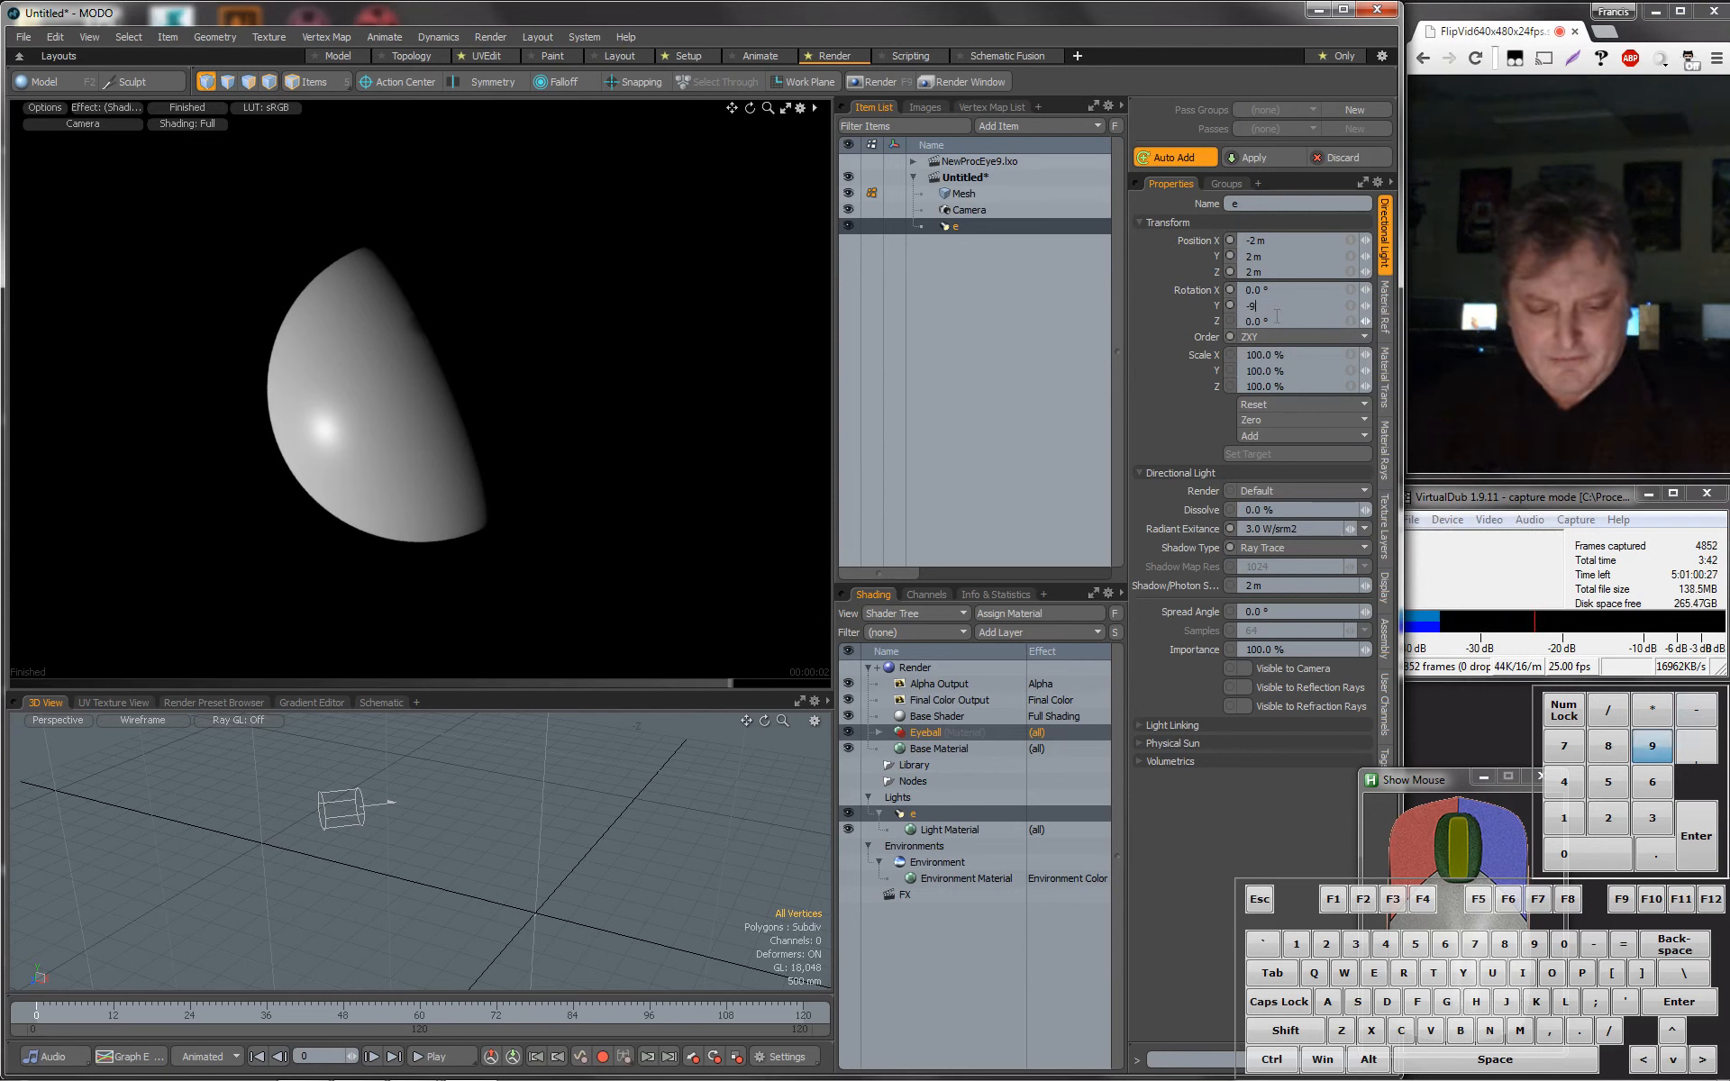
type("0")
key("Return")
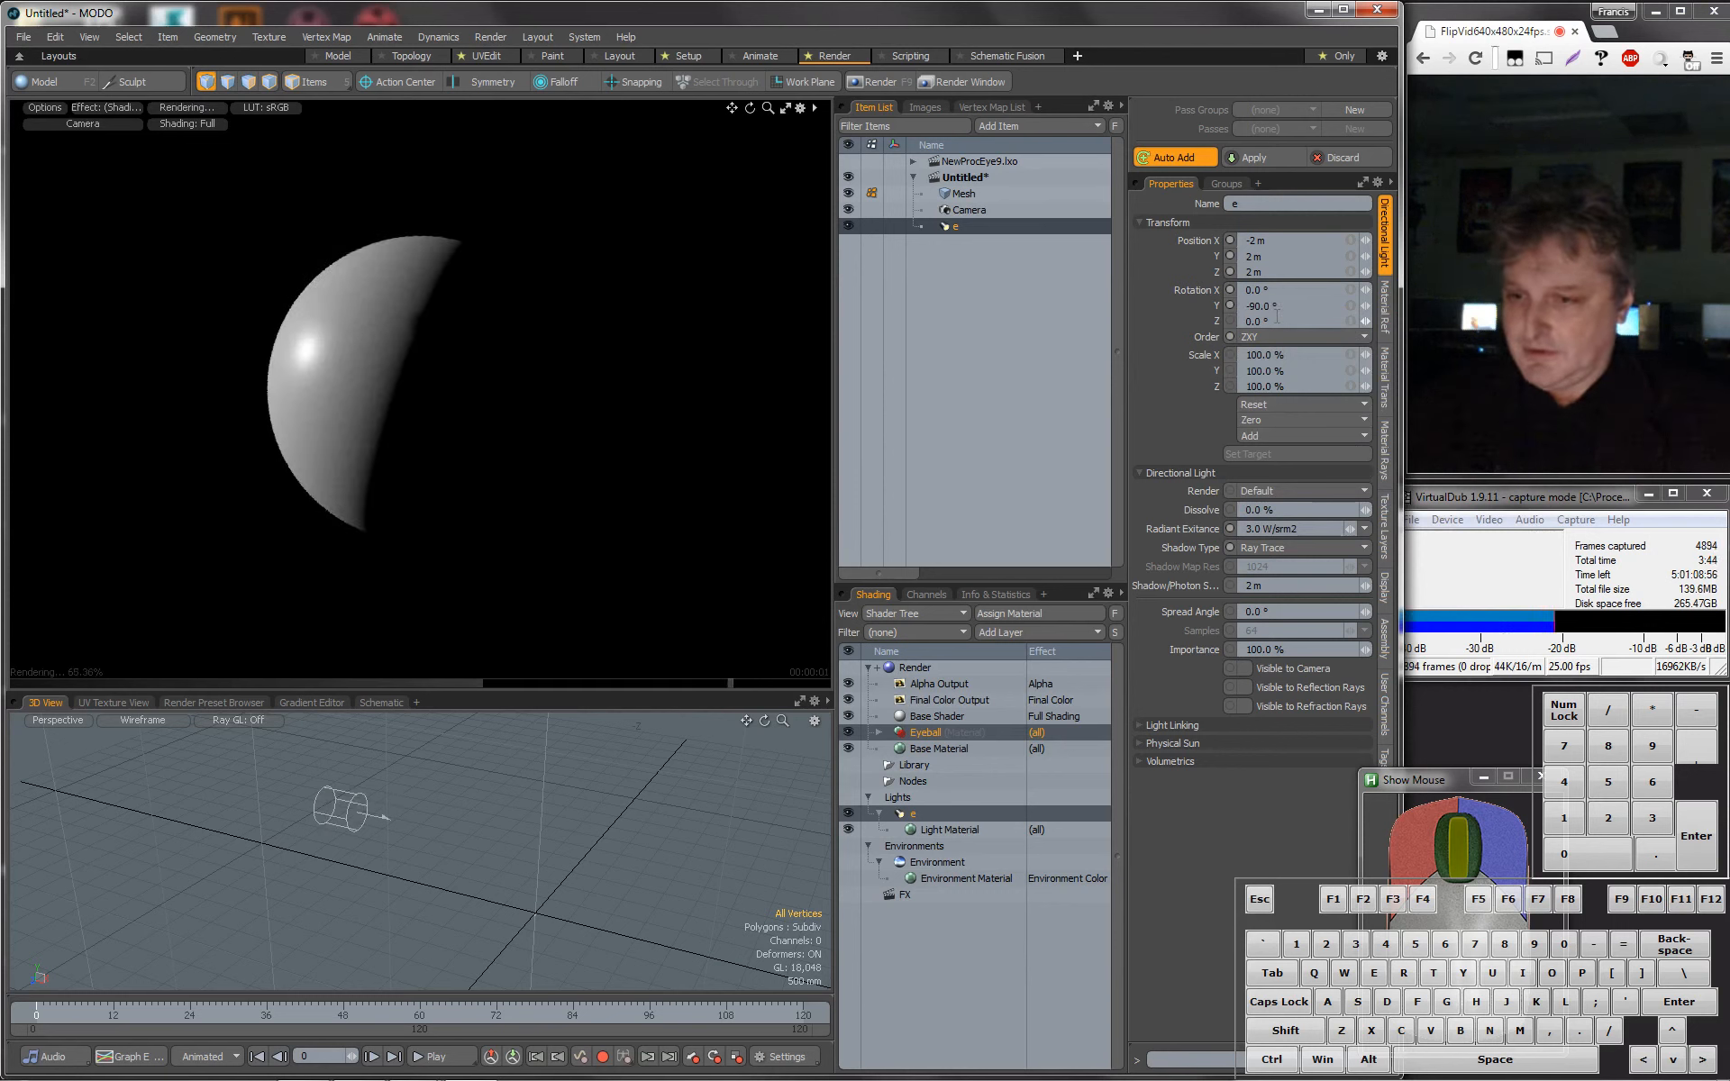
left_click(1284, 290)
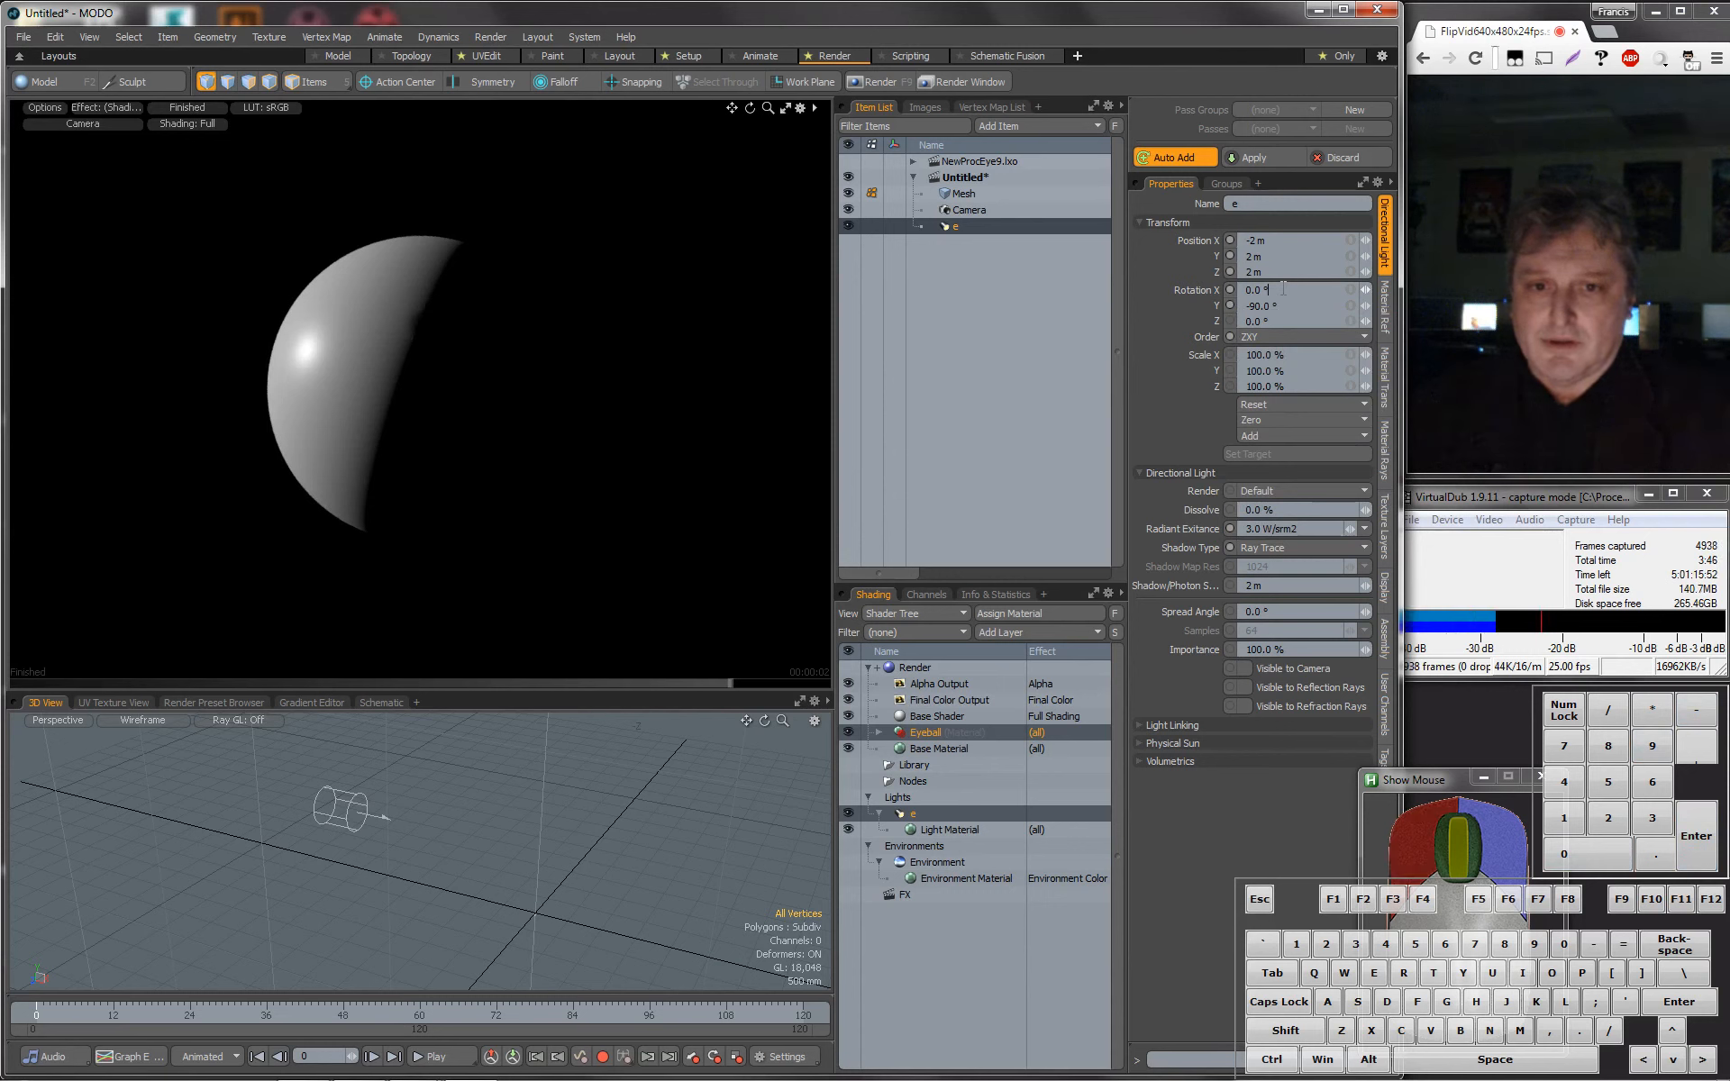
type("-9")
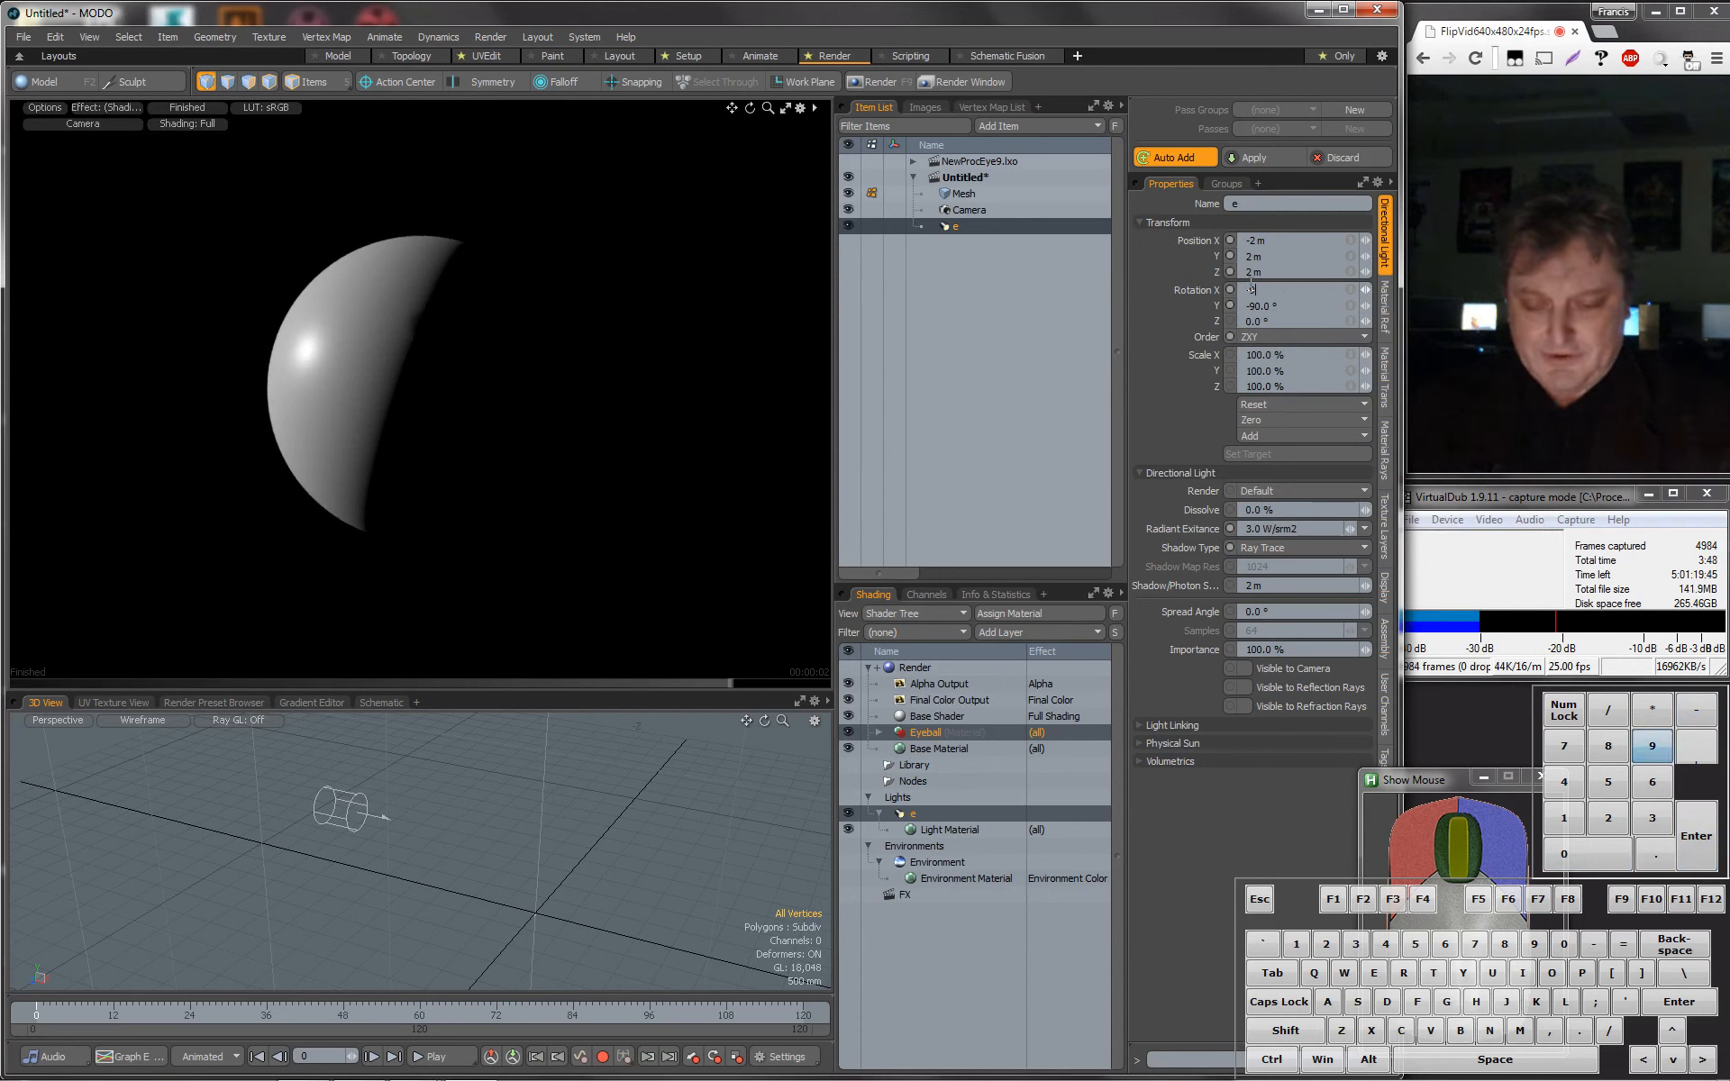
type("0")
key("Return")
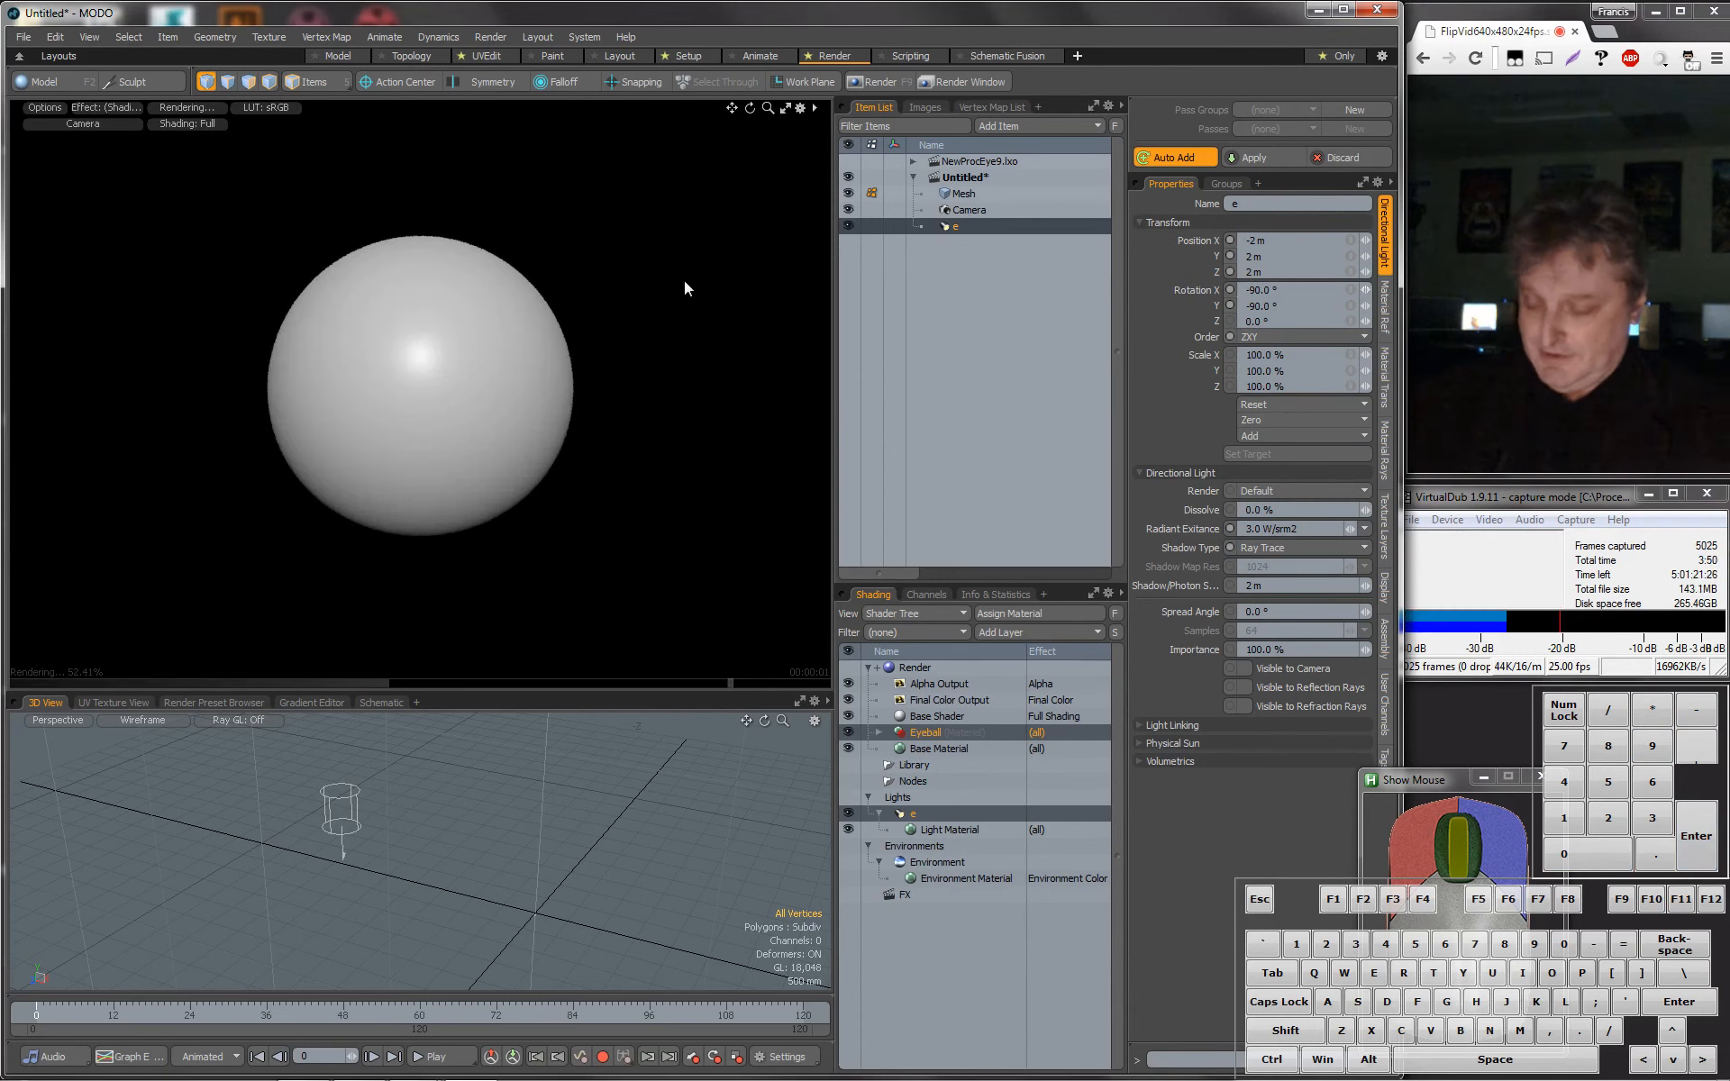
left_click_drag(531, 424, 407, 415, "alt")
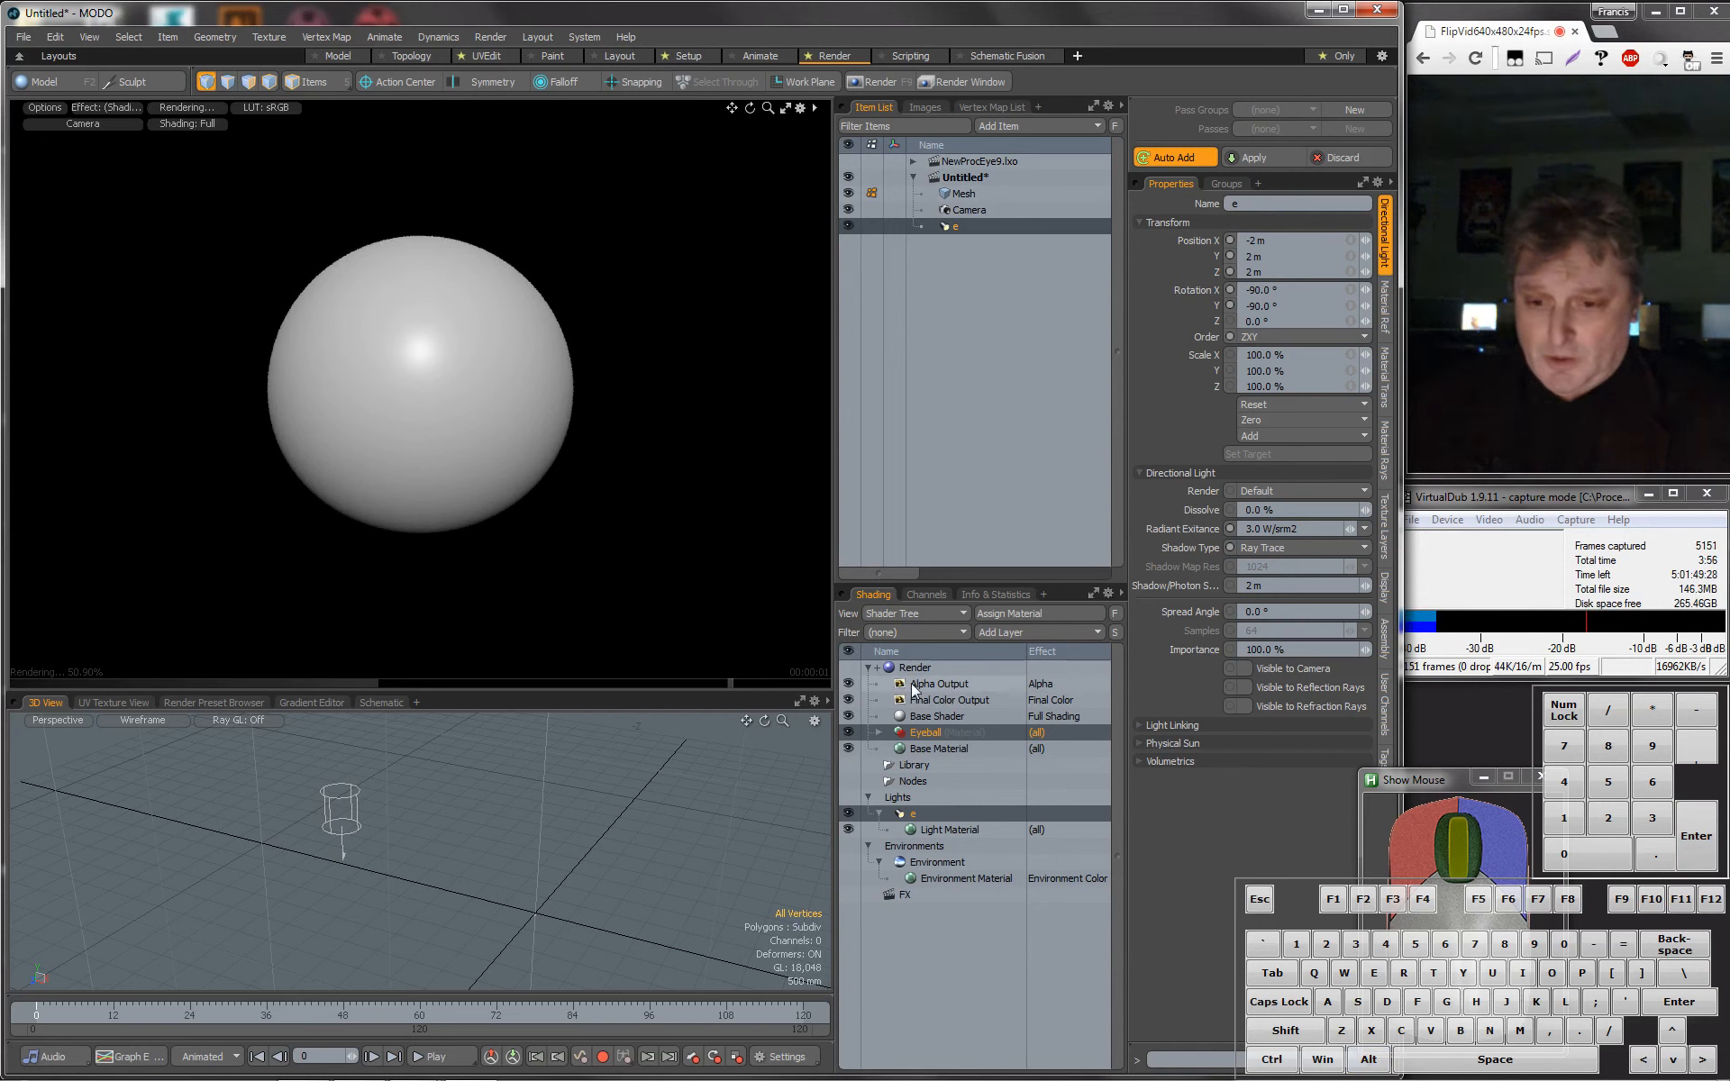
Collapse the Lights and Environments groups in the shader tree and expand the Eyeball material group.
left_click(869, 797)
left_click(868, 814)
left_click(879, 733)
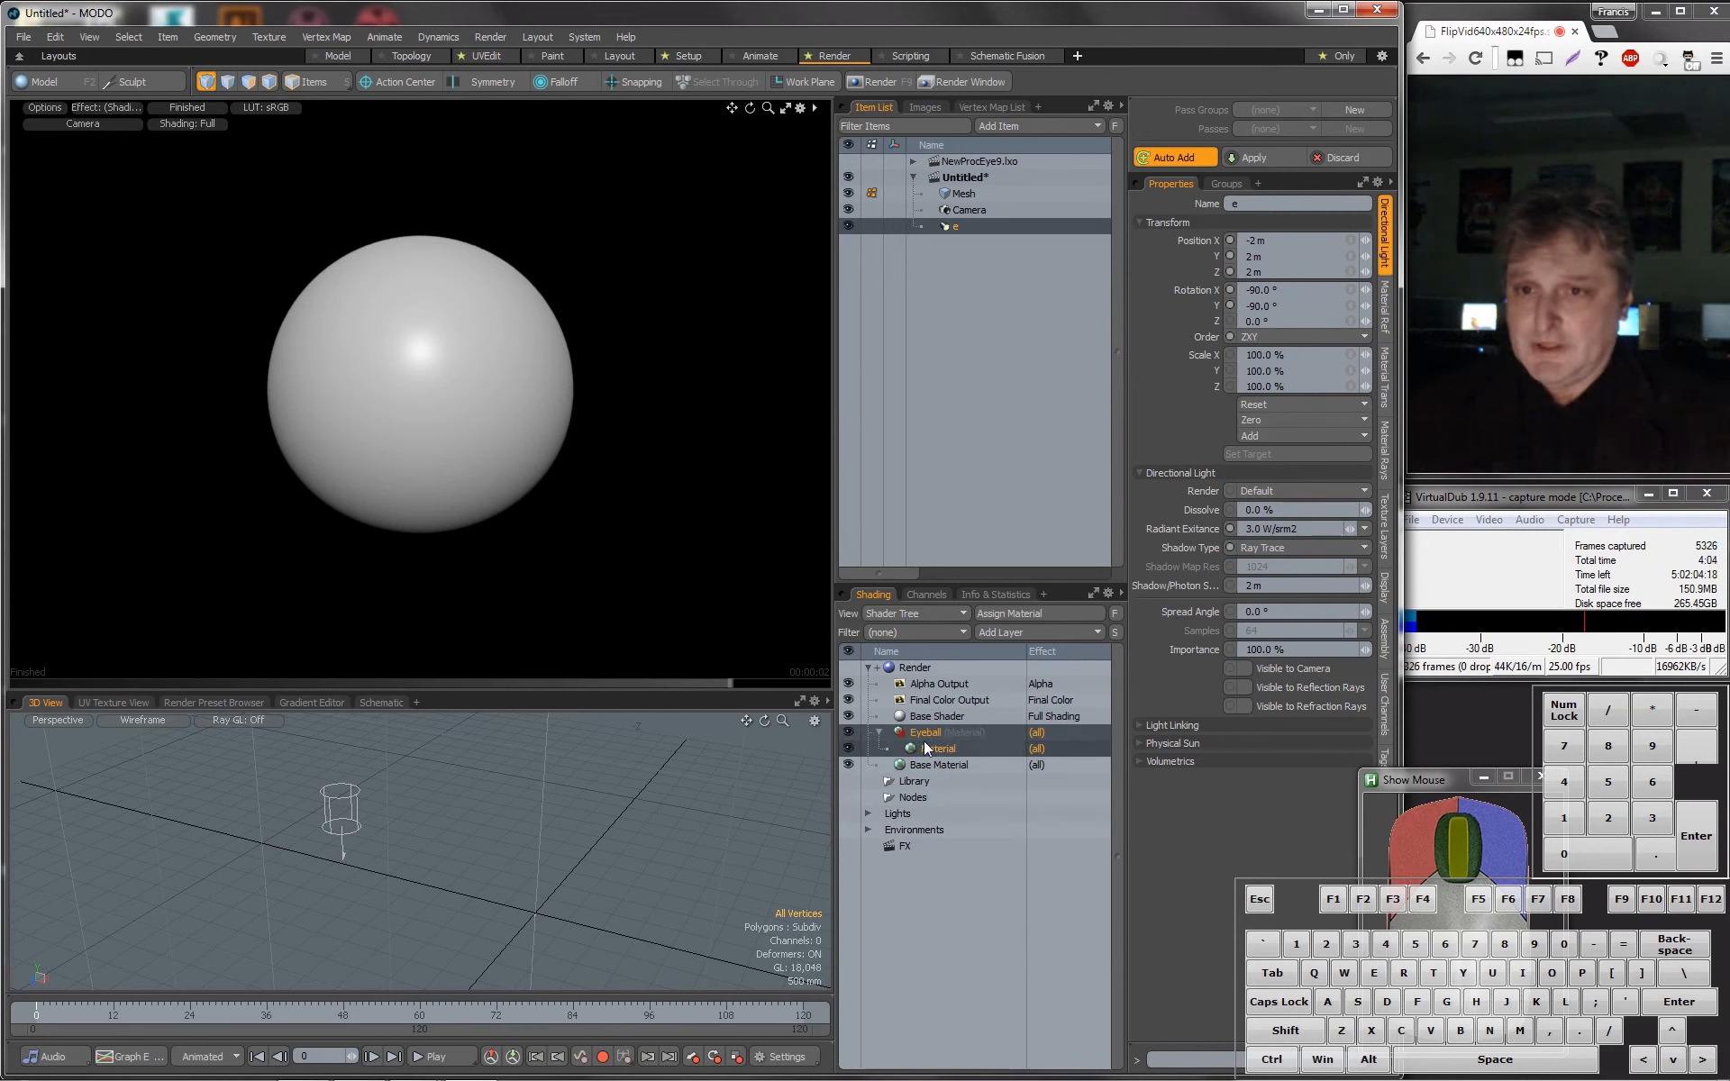
Switch to the Chrome browser and examine the geometric, noise and organic textures on the Enhance:Modo Textures help page.
mouse_move(369, 1069)
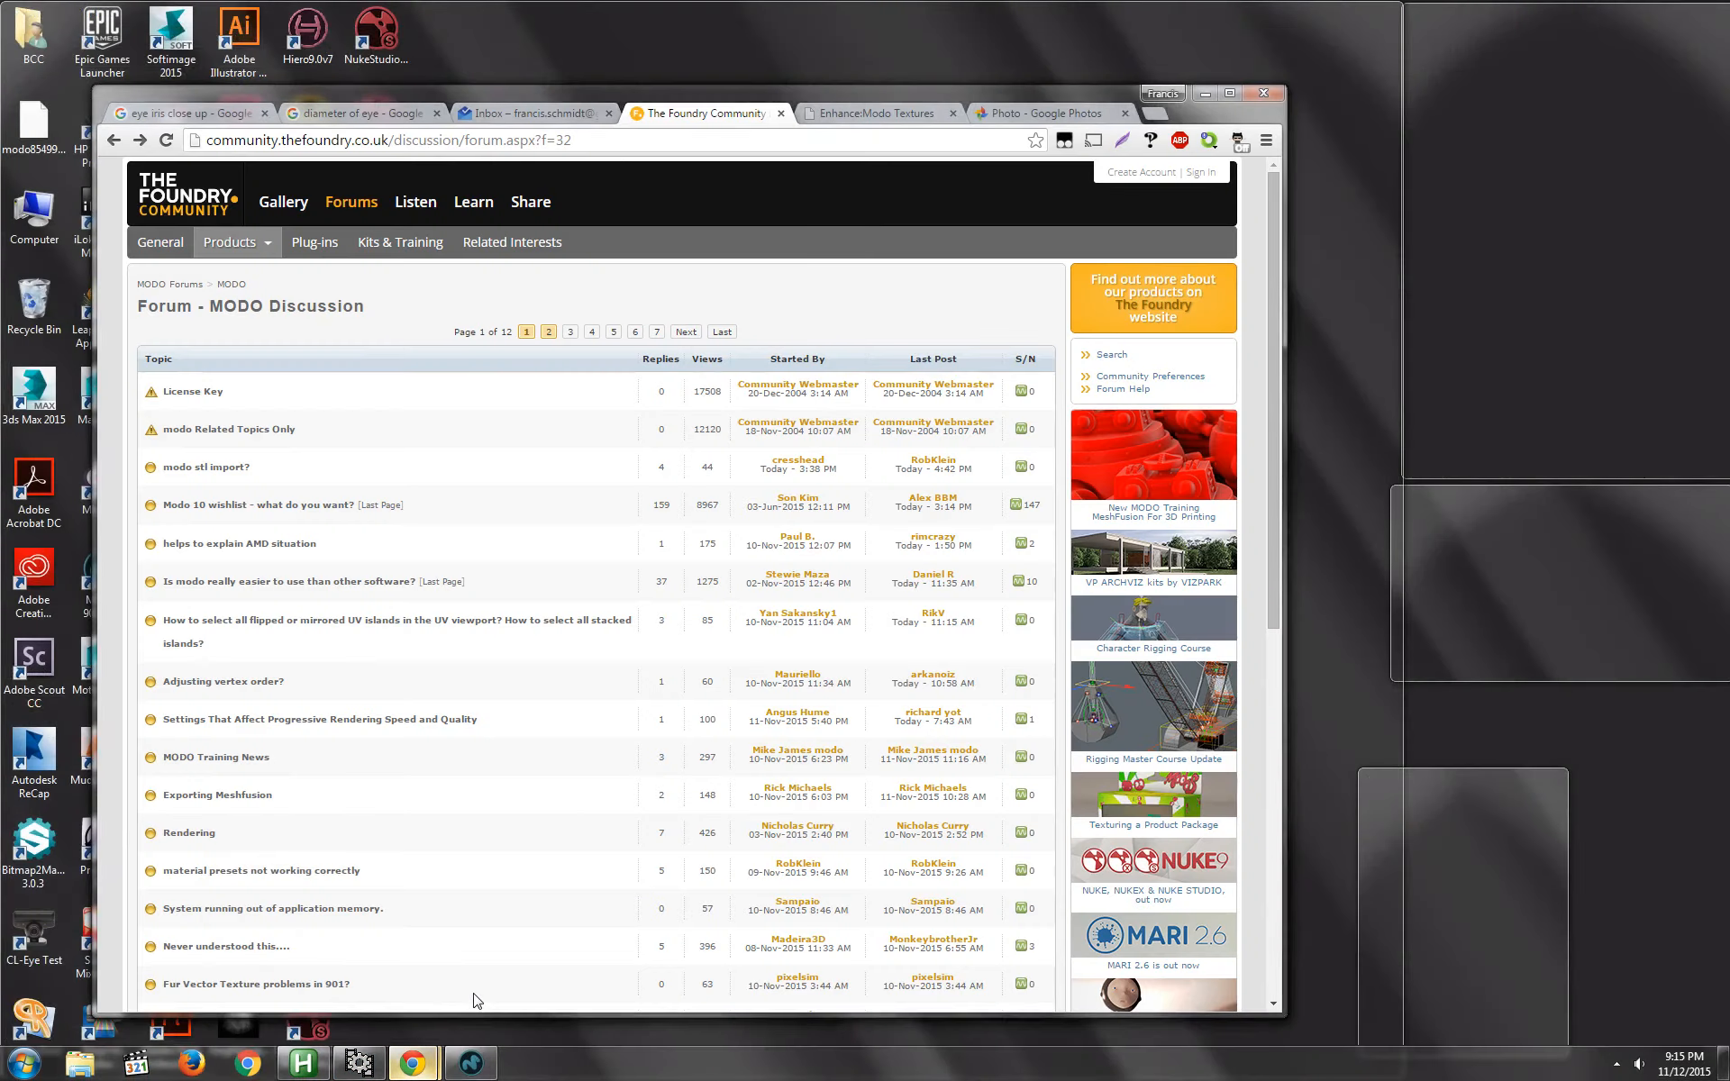
left_click(476, 1000)
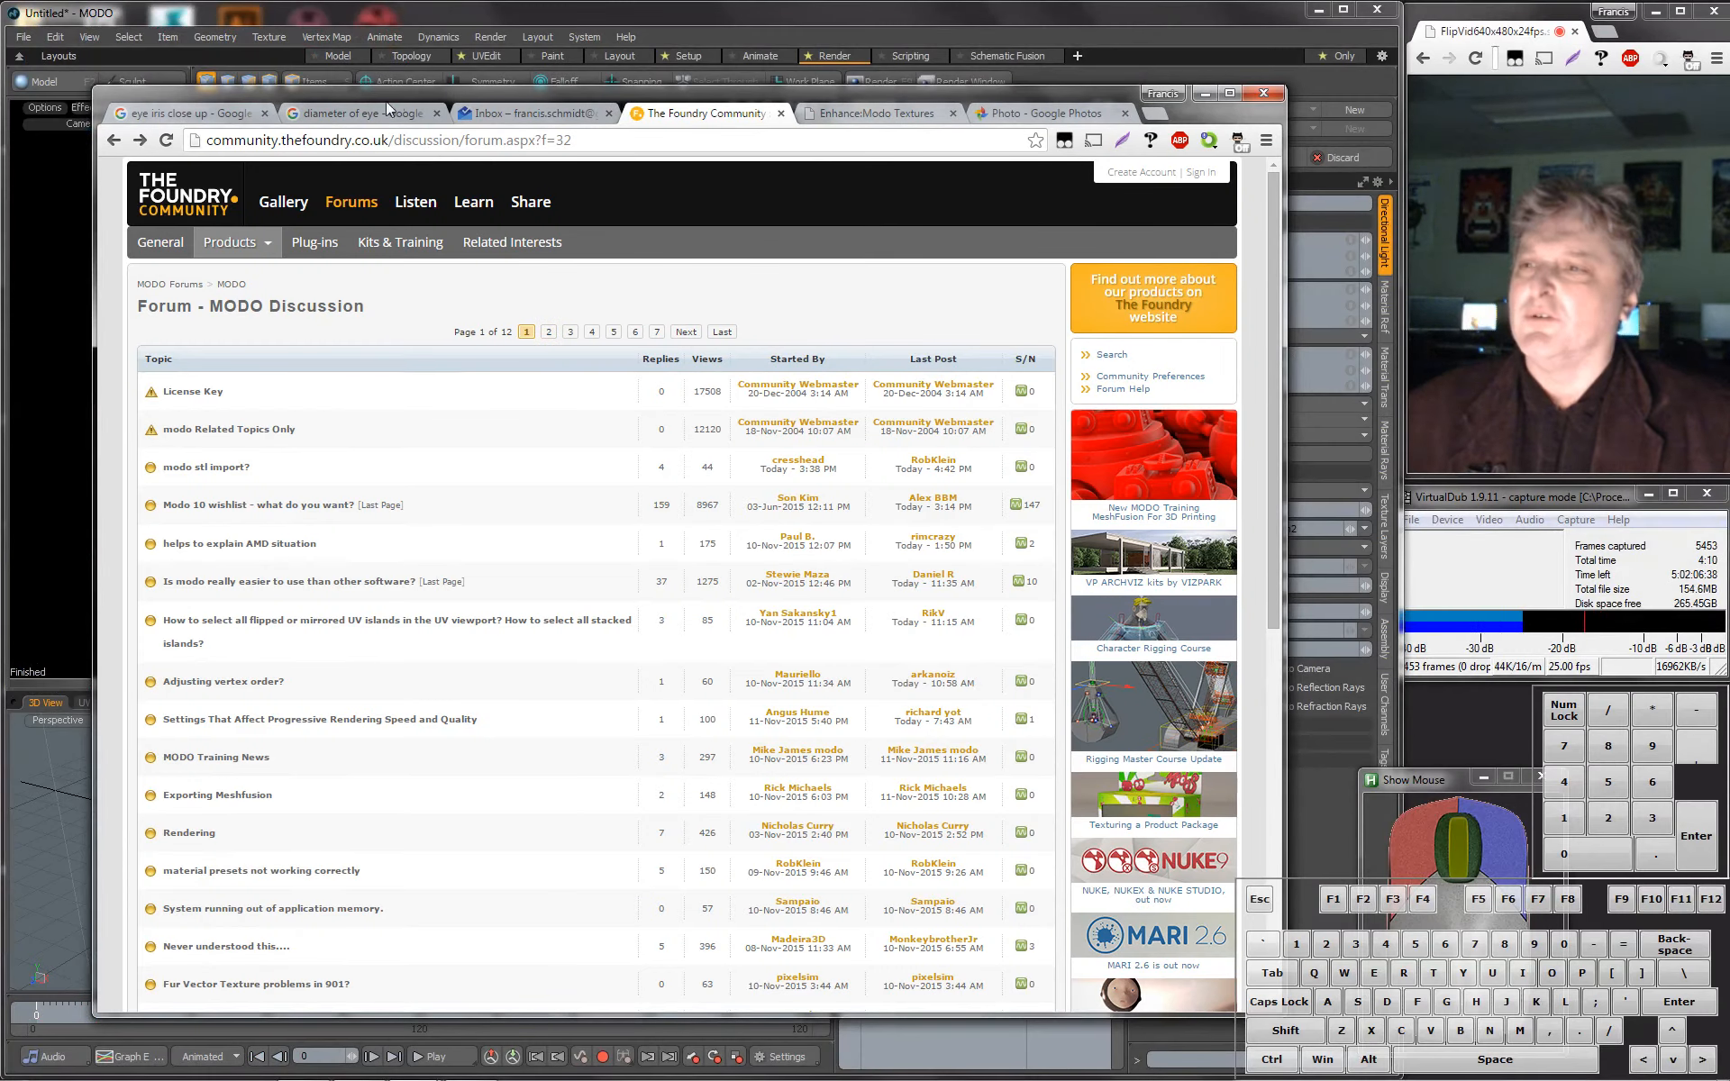
left_click(847, 115)
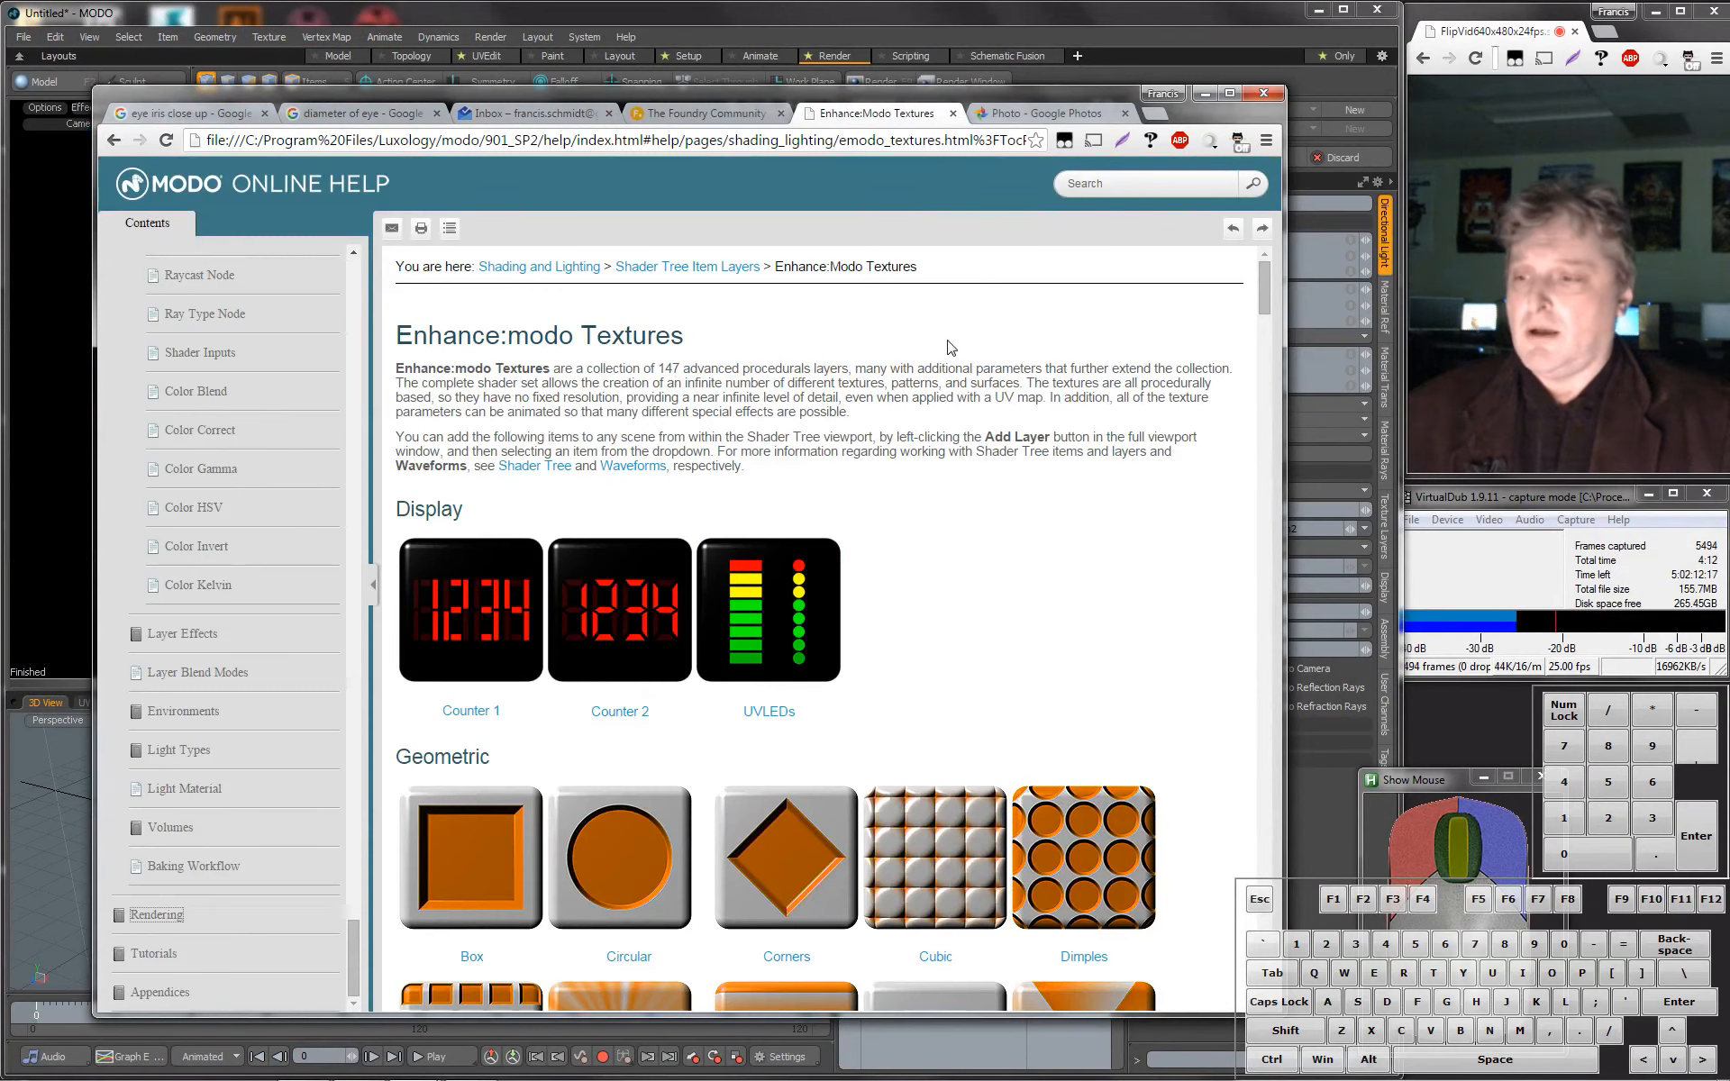
left_click_drag(1267, 299, 1260, 321)
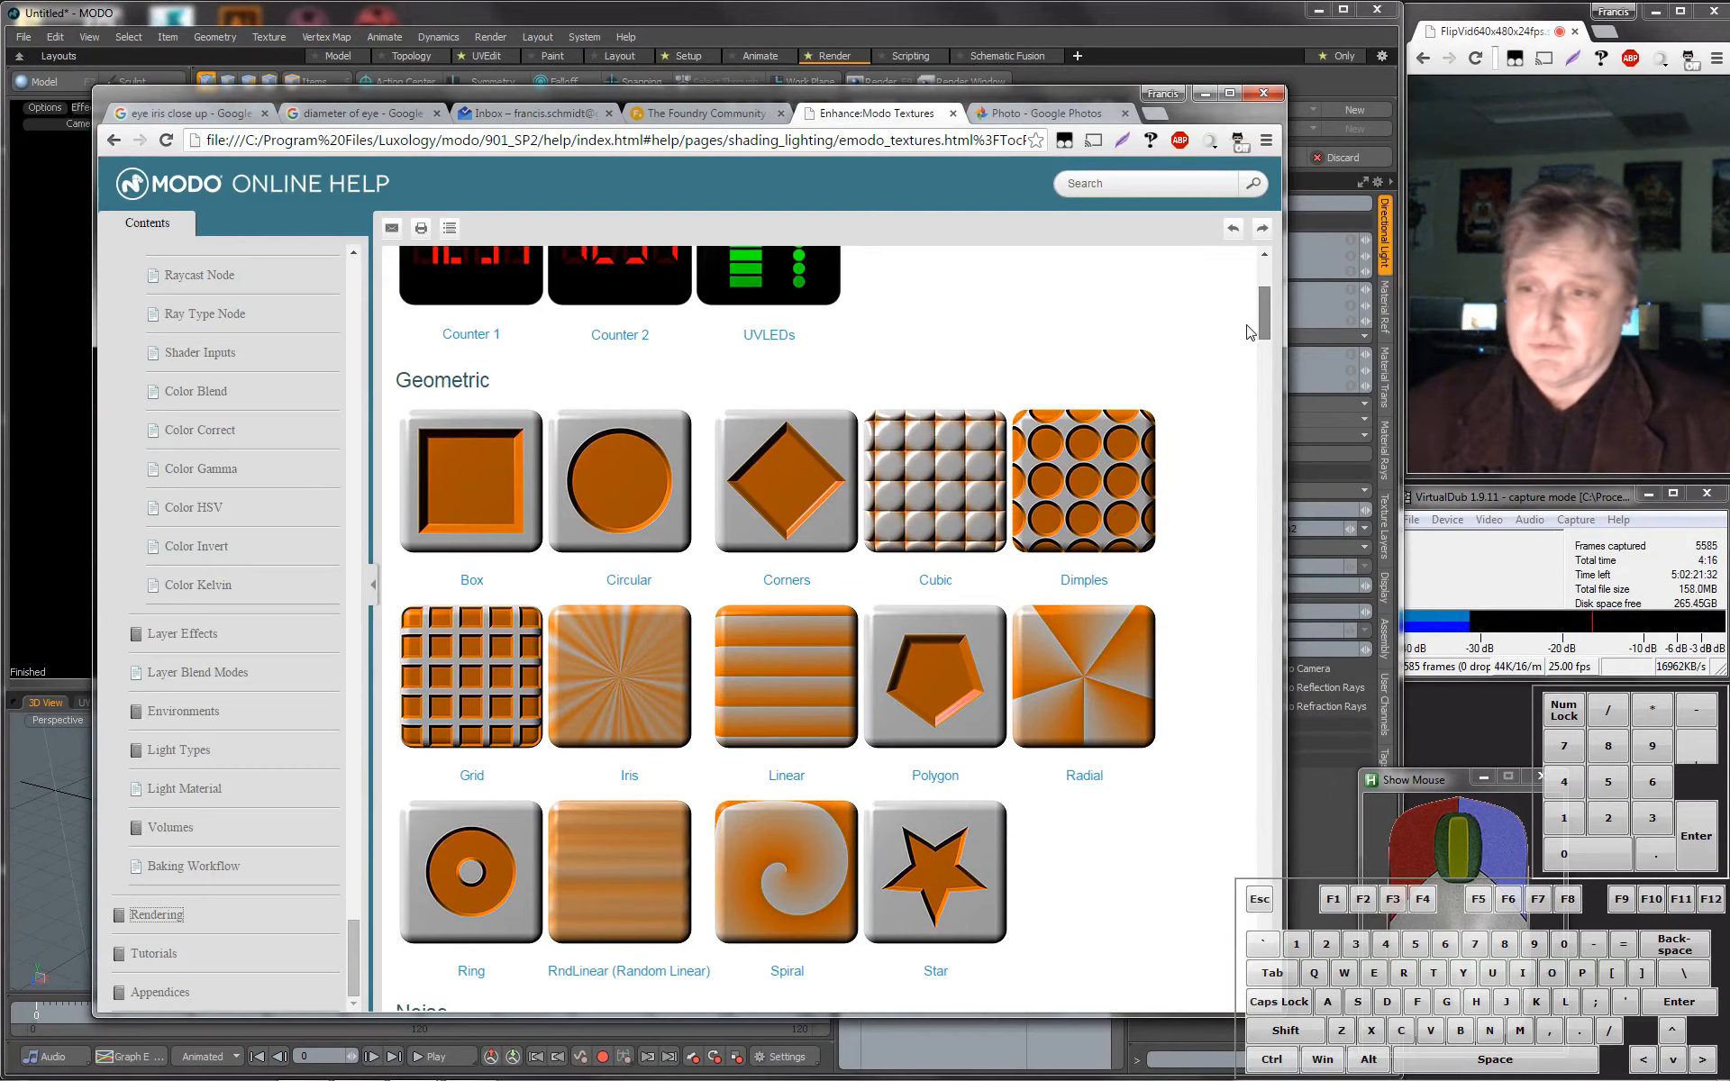
scroll(1233, 366, "down", 6)
scroll(636, 505, "up", 3)
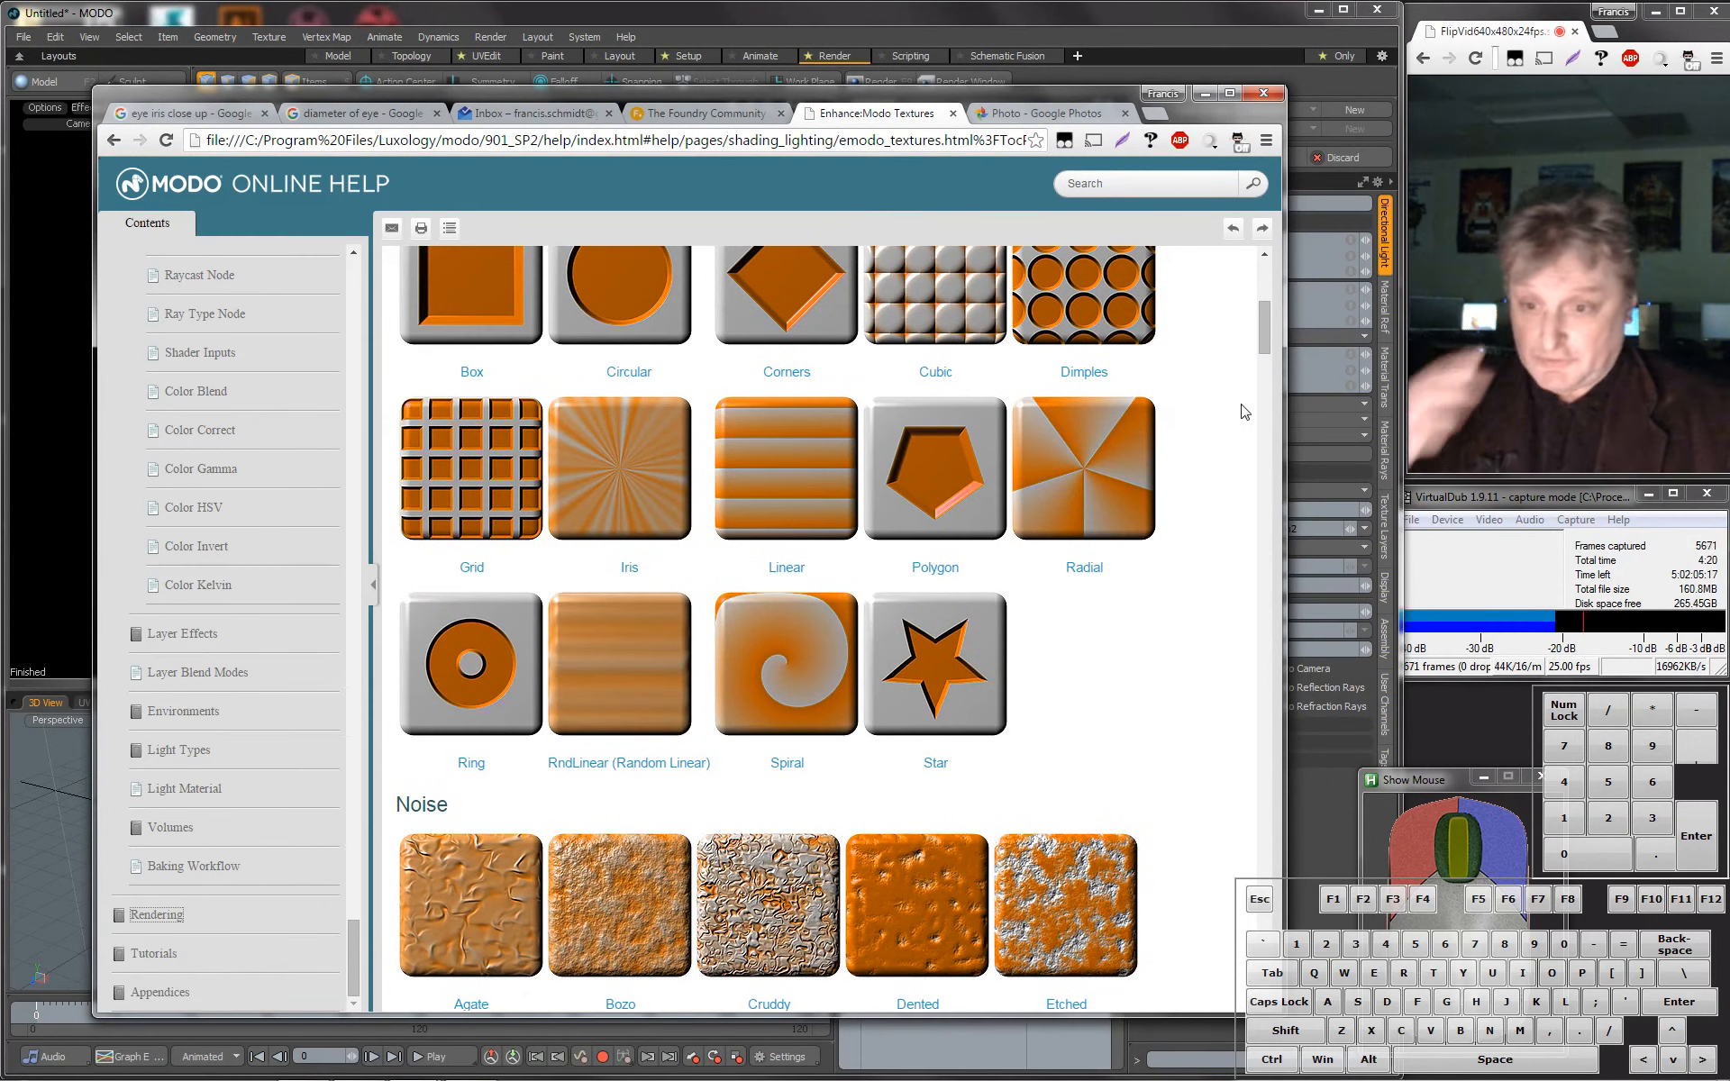
scroll(1255, 372, "down", 4)
scroll(1255, 371, "down", 10)
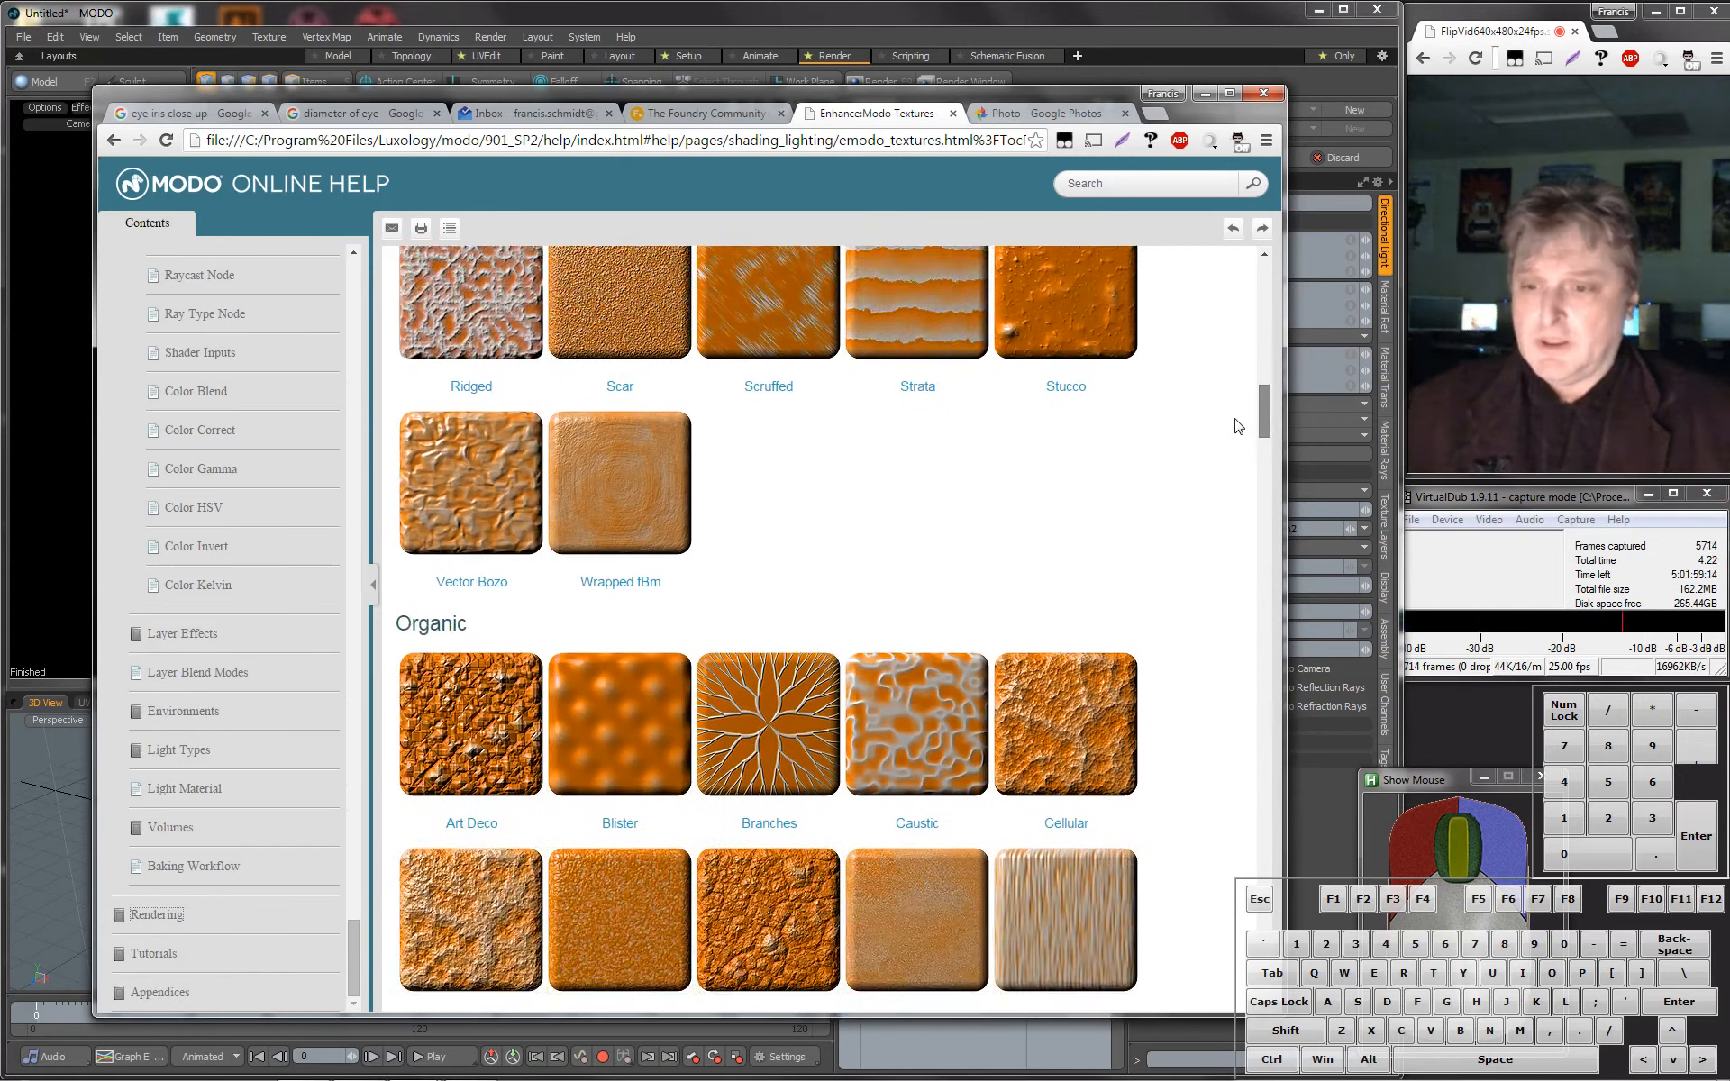
scroll(623, 433, "up", 4)
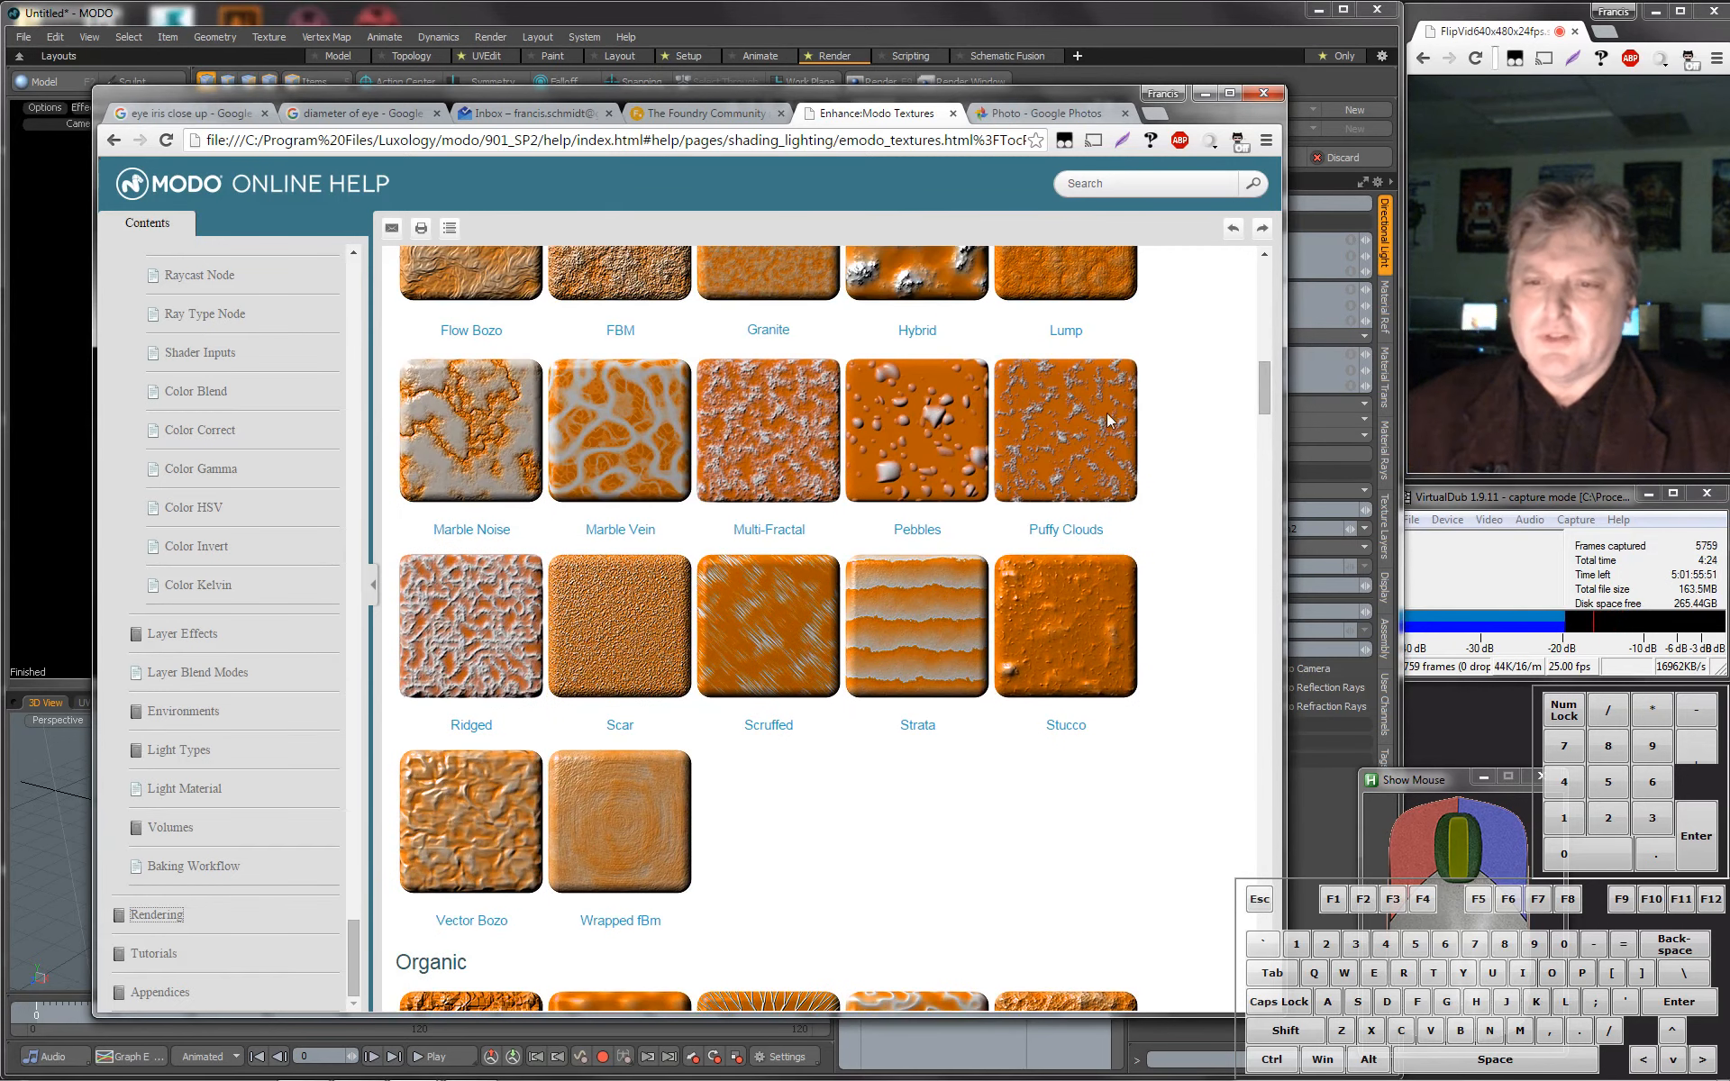
scroll(1262, 381, "down", 7)
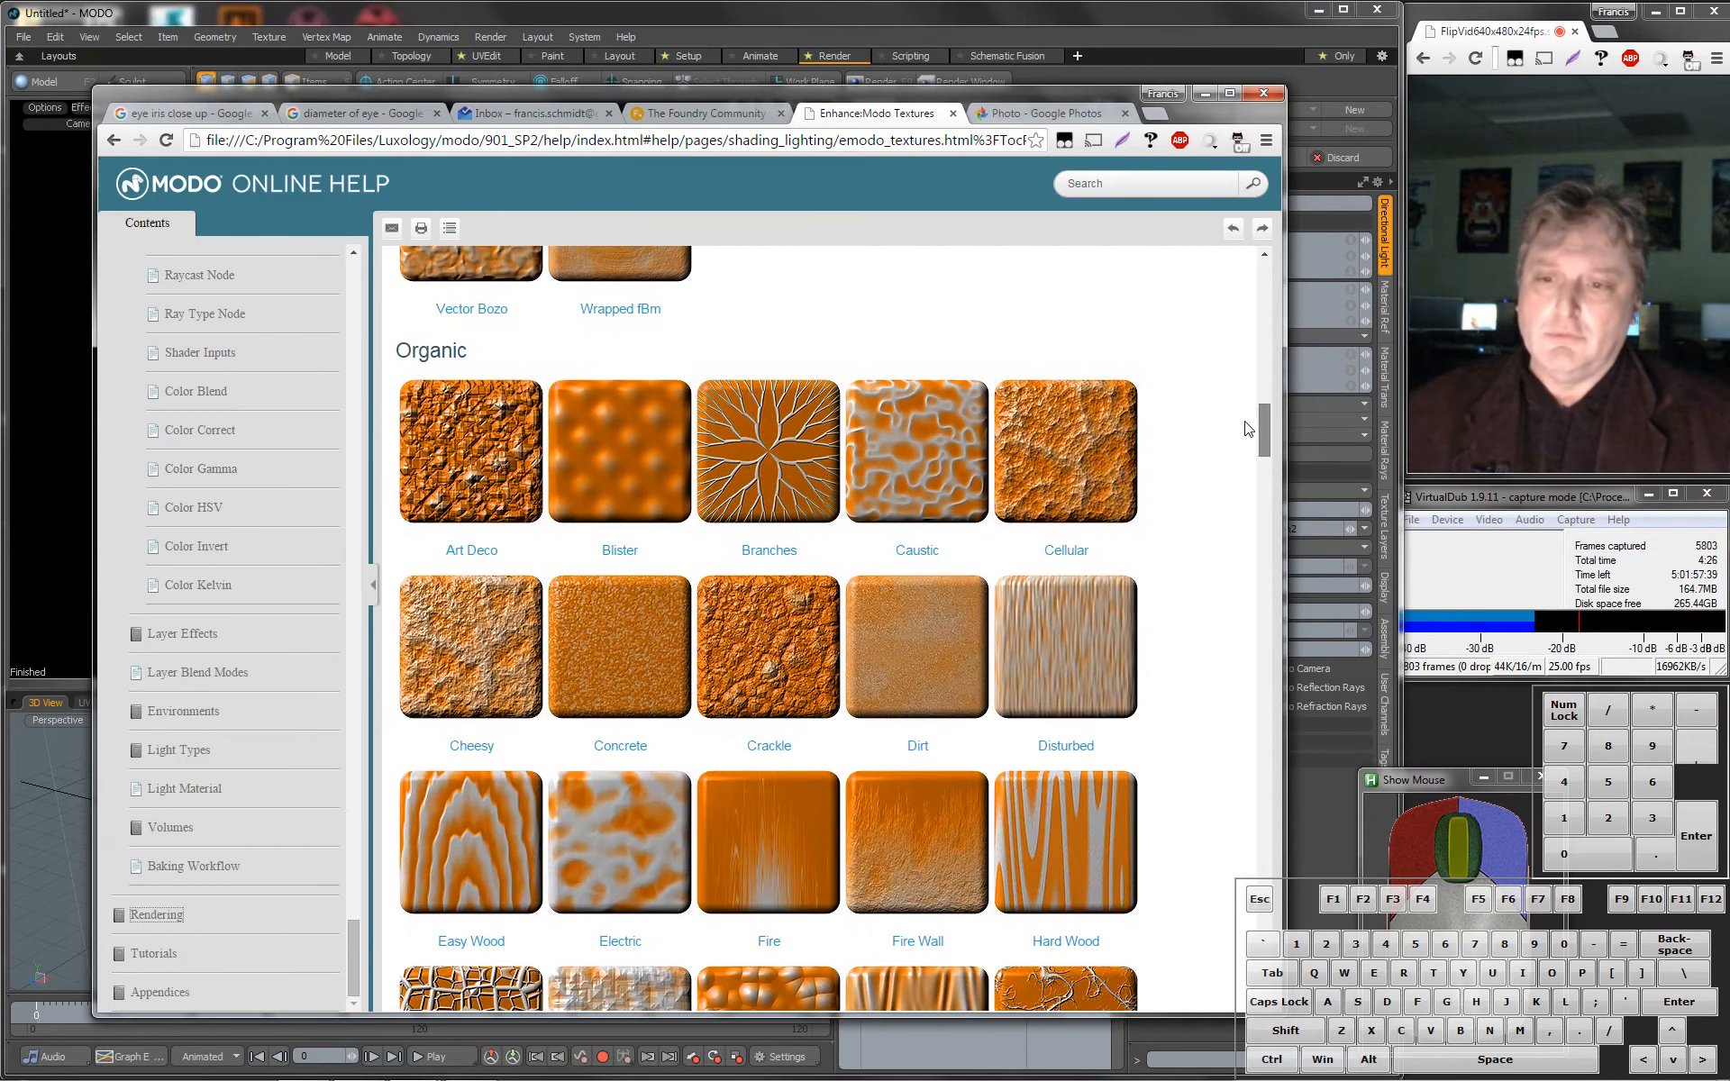
scroll(1237, 434, "down", 2)
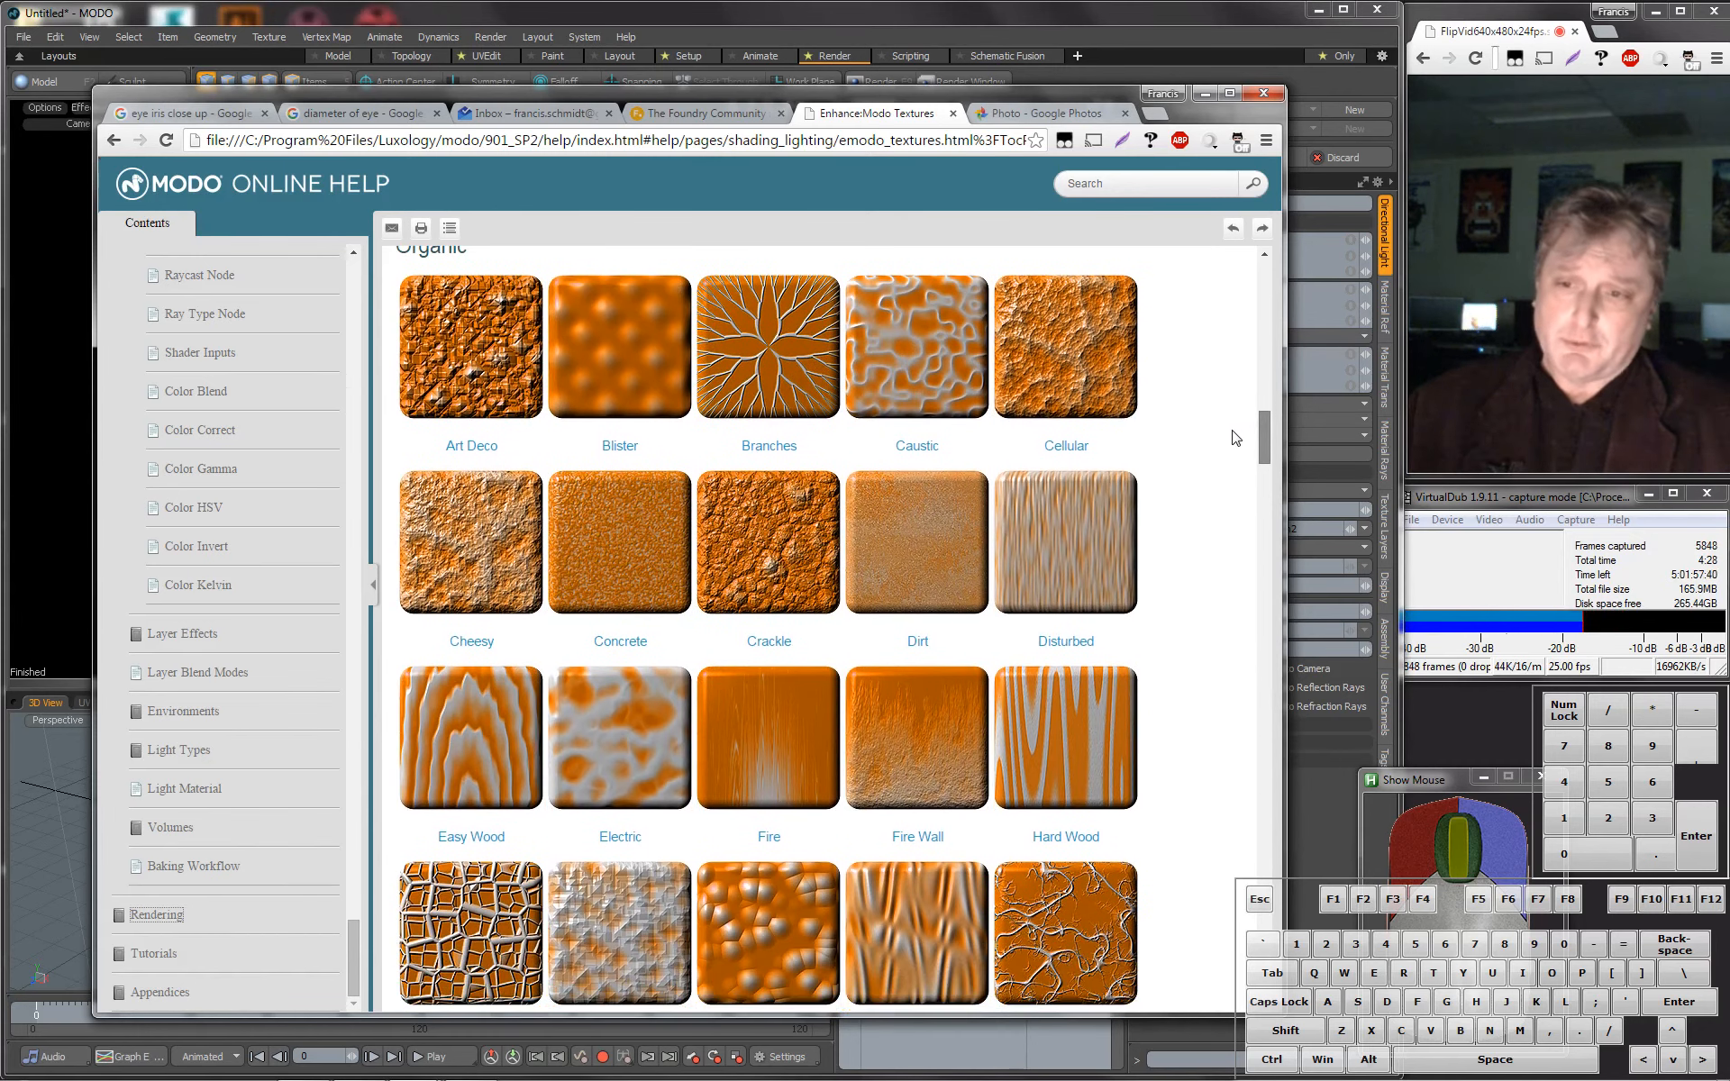
scroll(1221, 455, "down", 4)
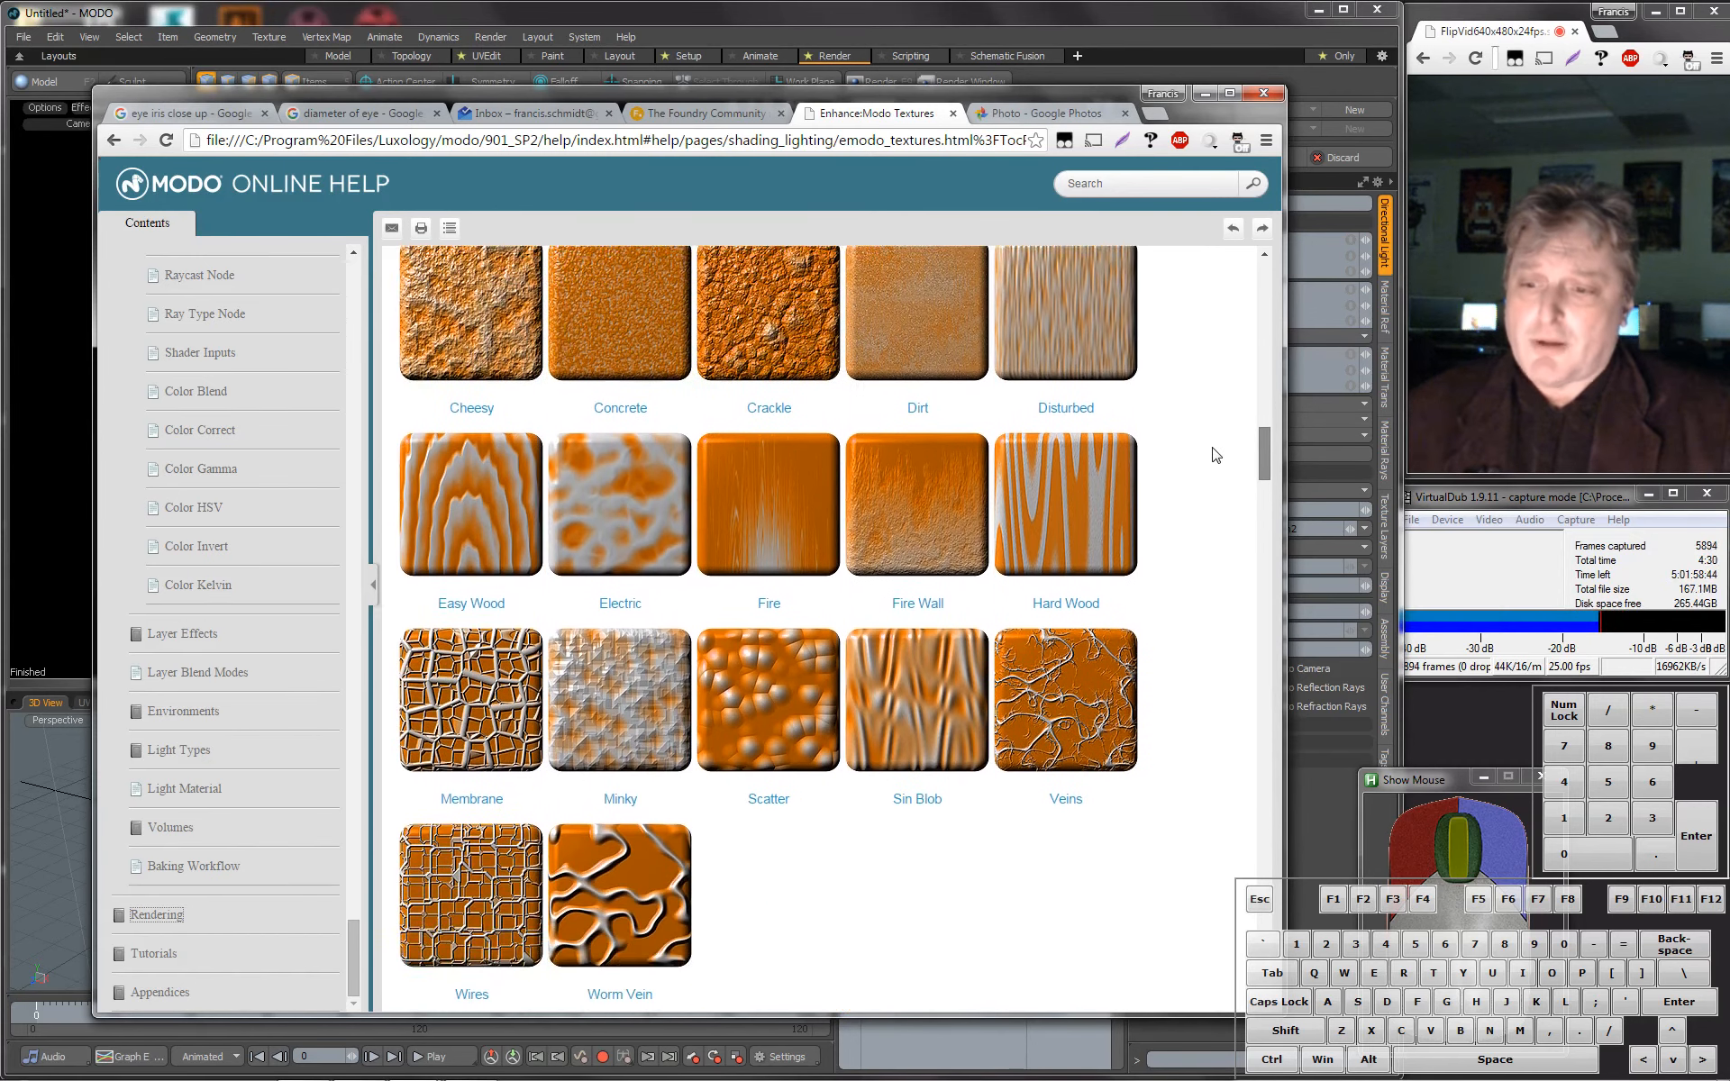
scroll(1213, 460, "up", 6)
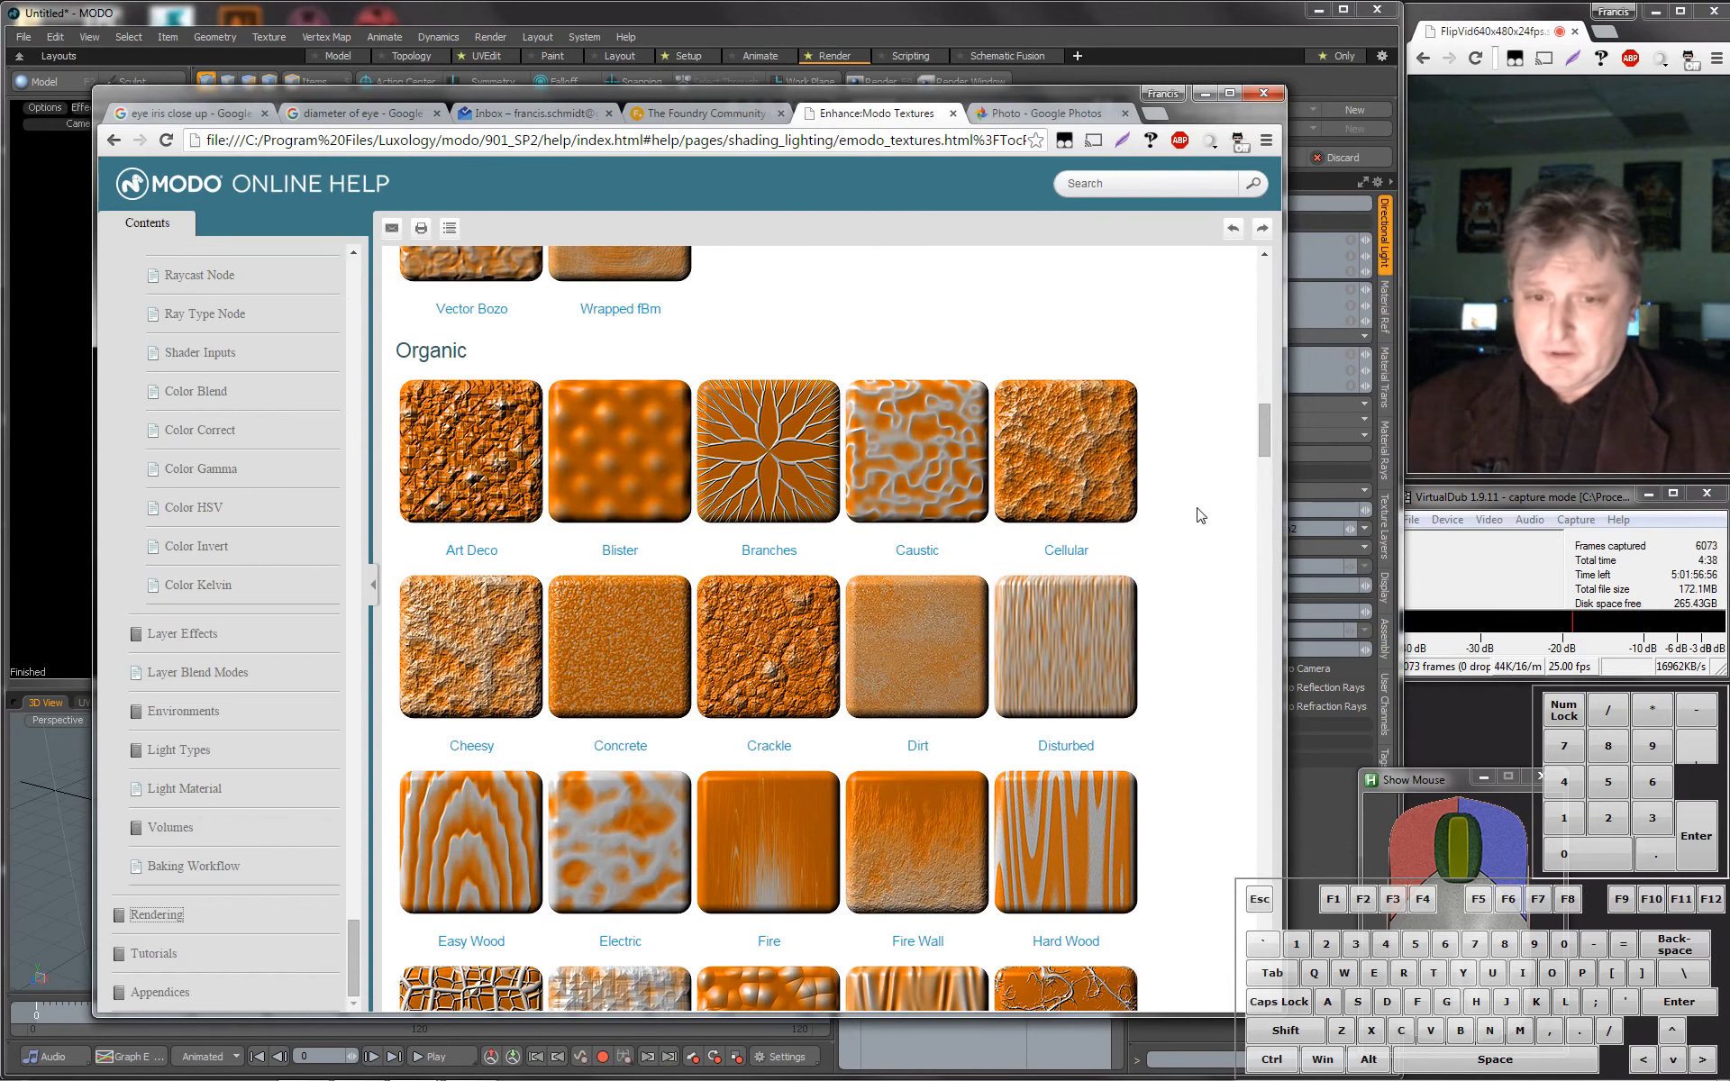
Switch back to MODO and add an Enhance:Modo Cruddy noise texture to the Eyeball material group.
left_click_drag(1262, 440, 1258, 365)
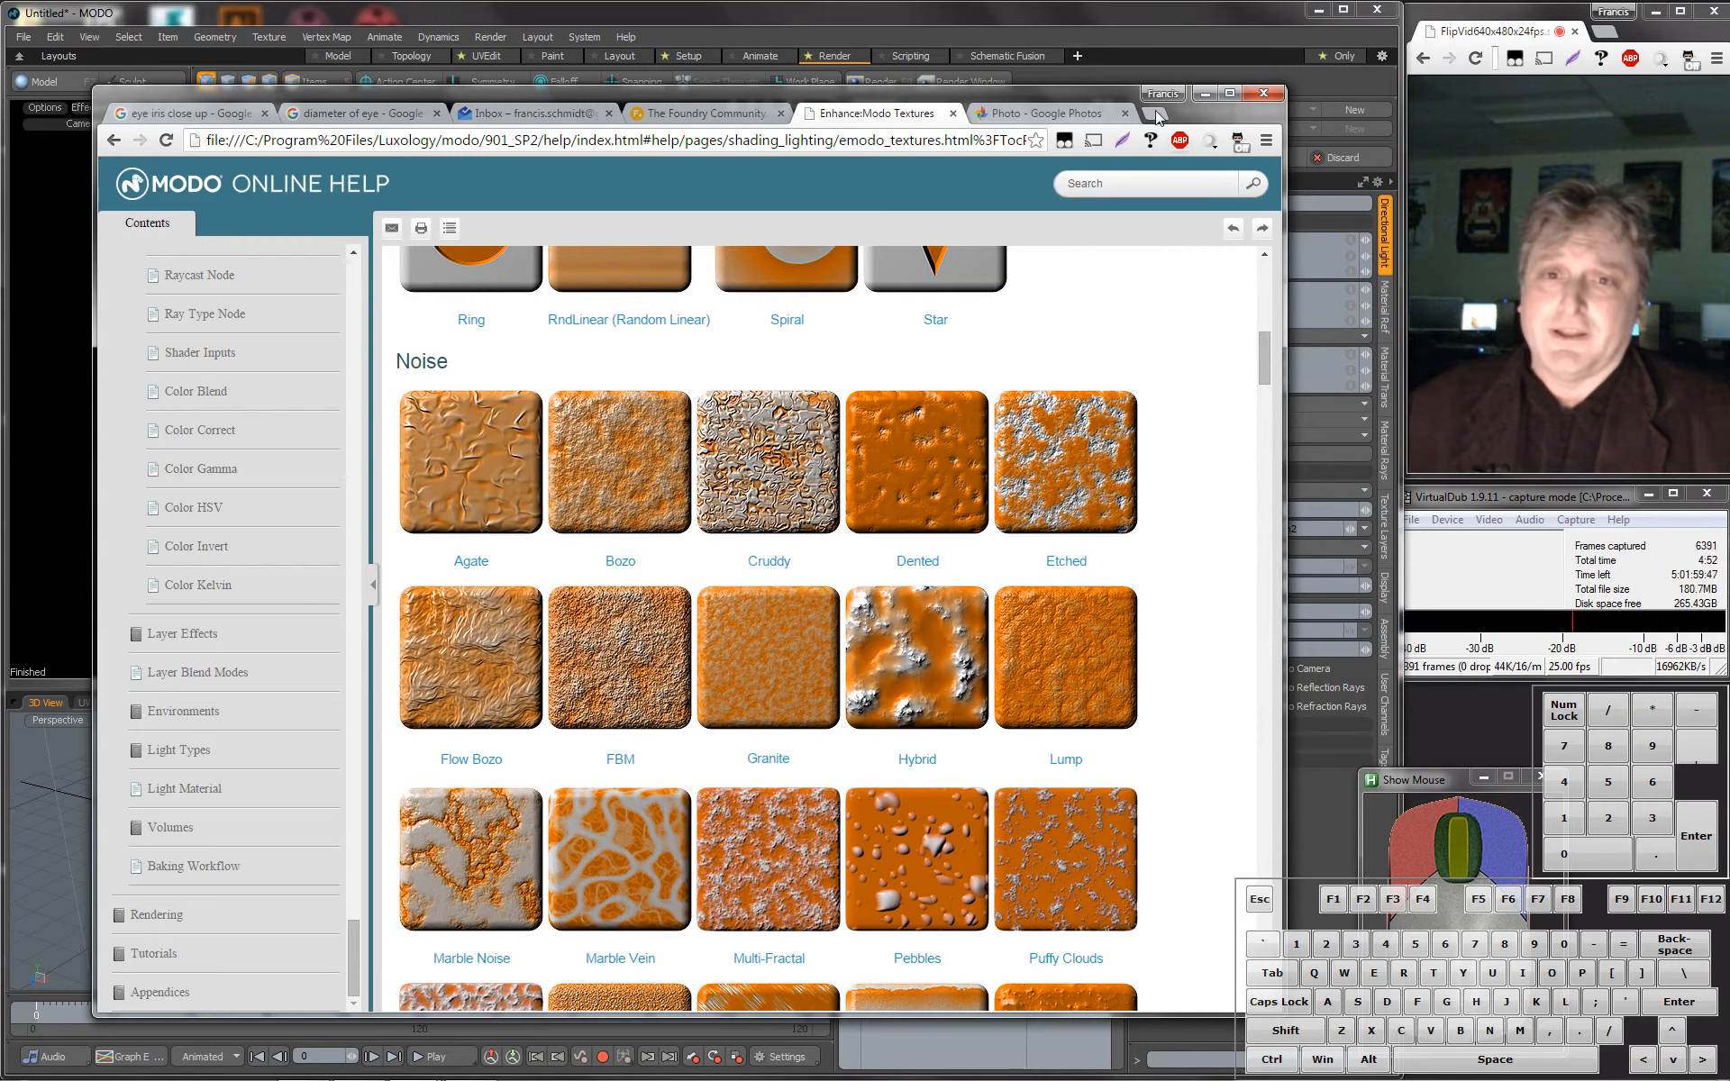
left_click(1206, 94)
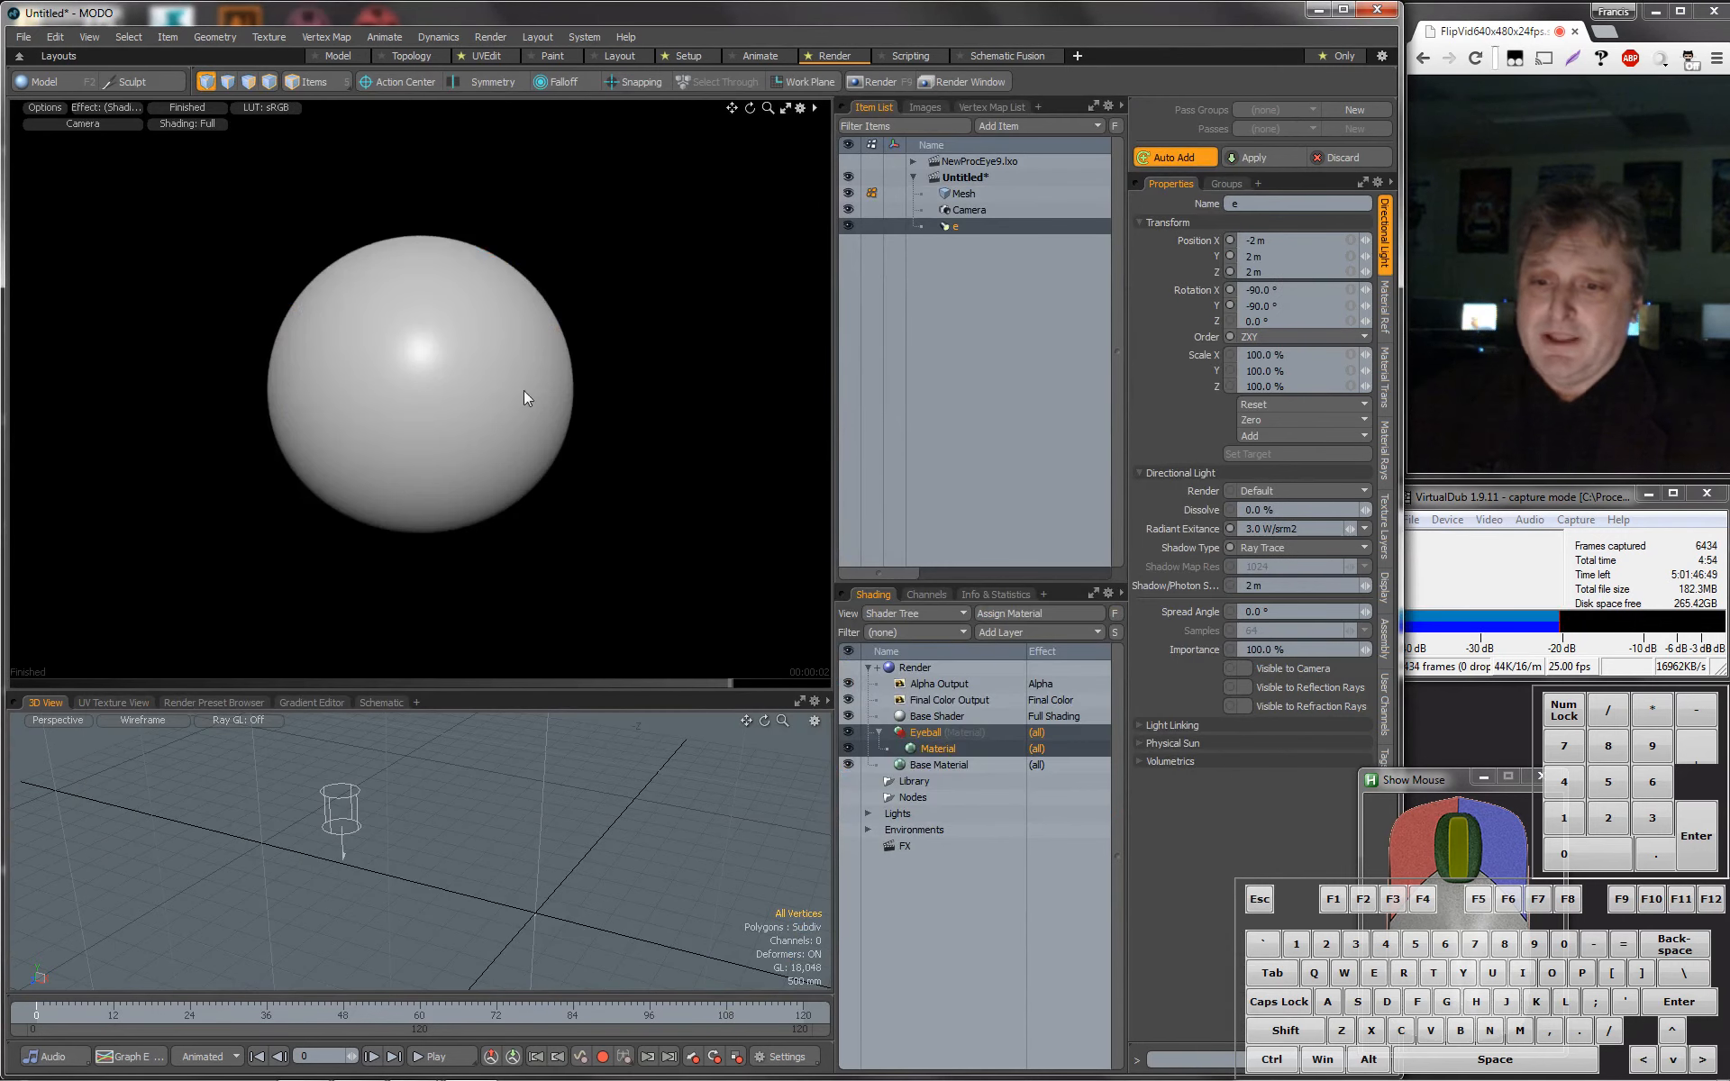
left_click(937, 730)
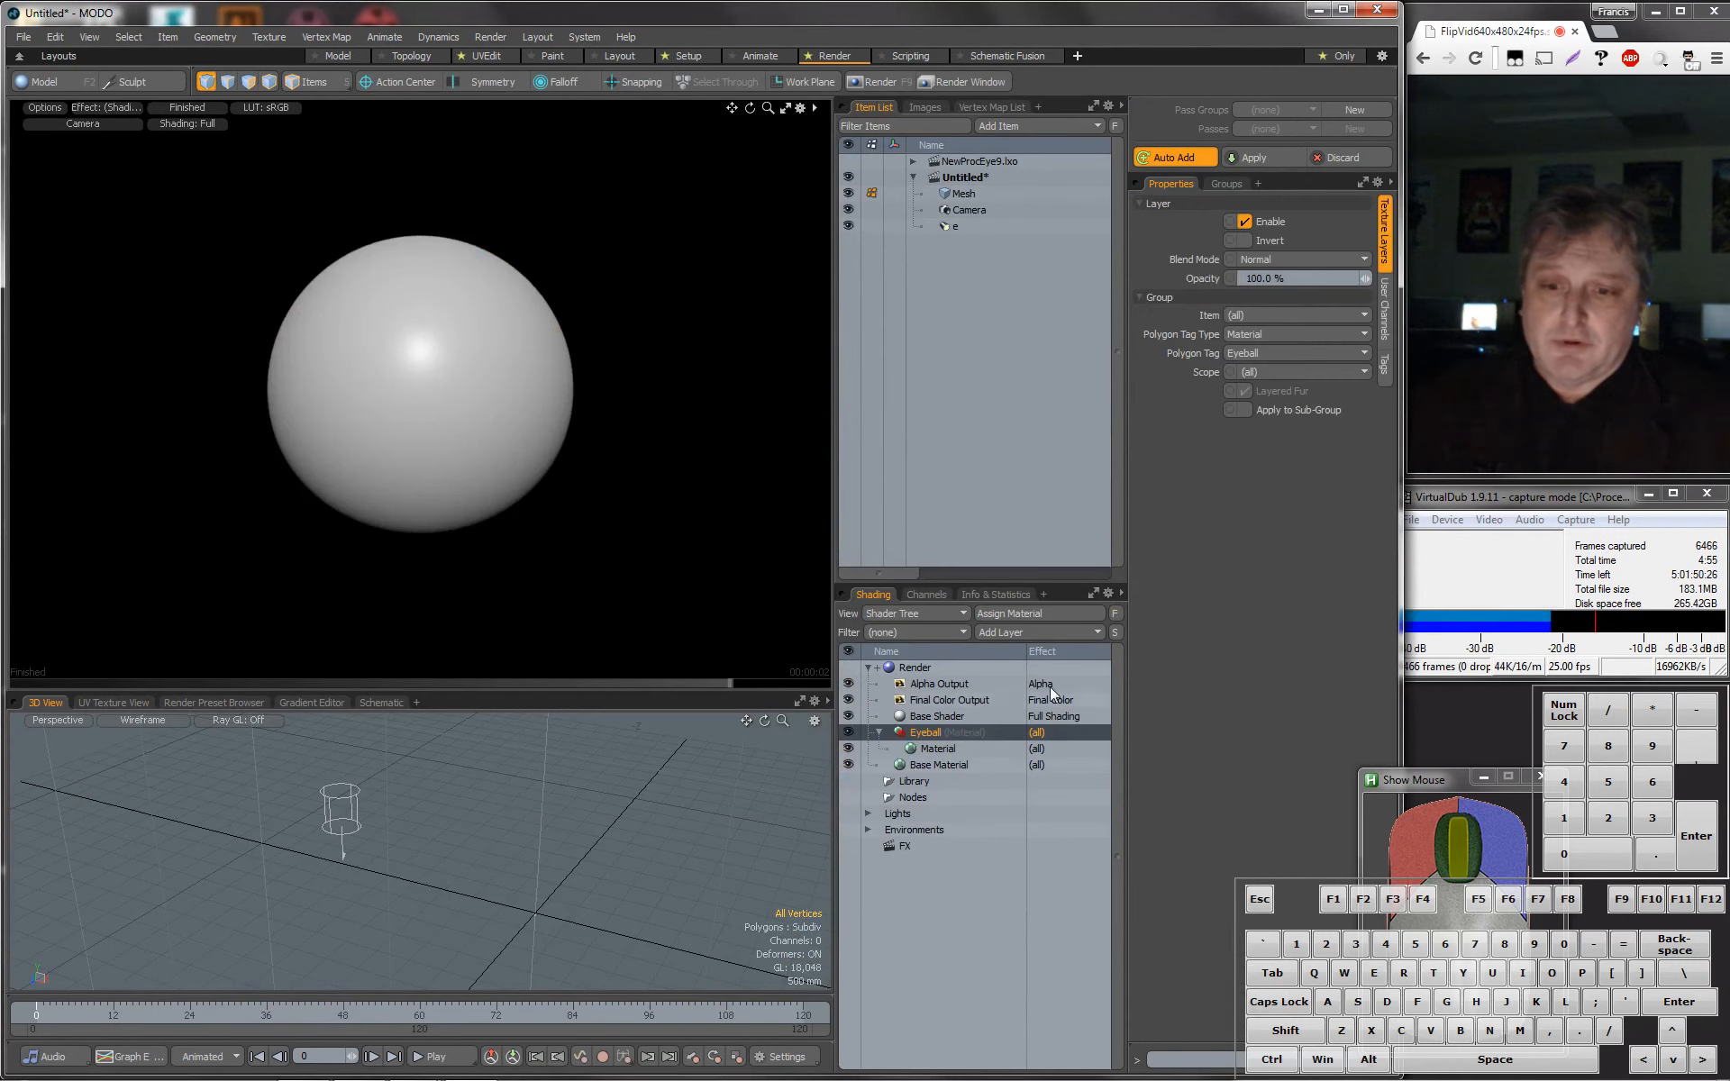
left_click(1049, 632)
mouse_move(1052, 707)
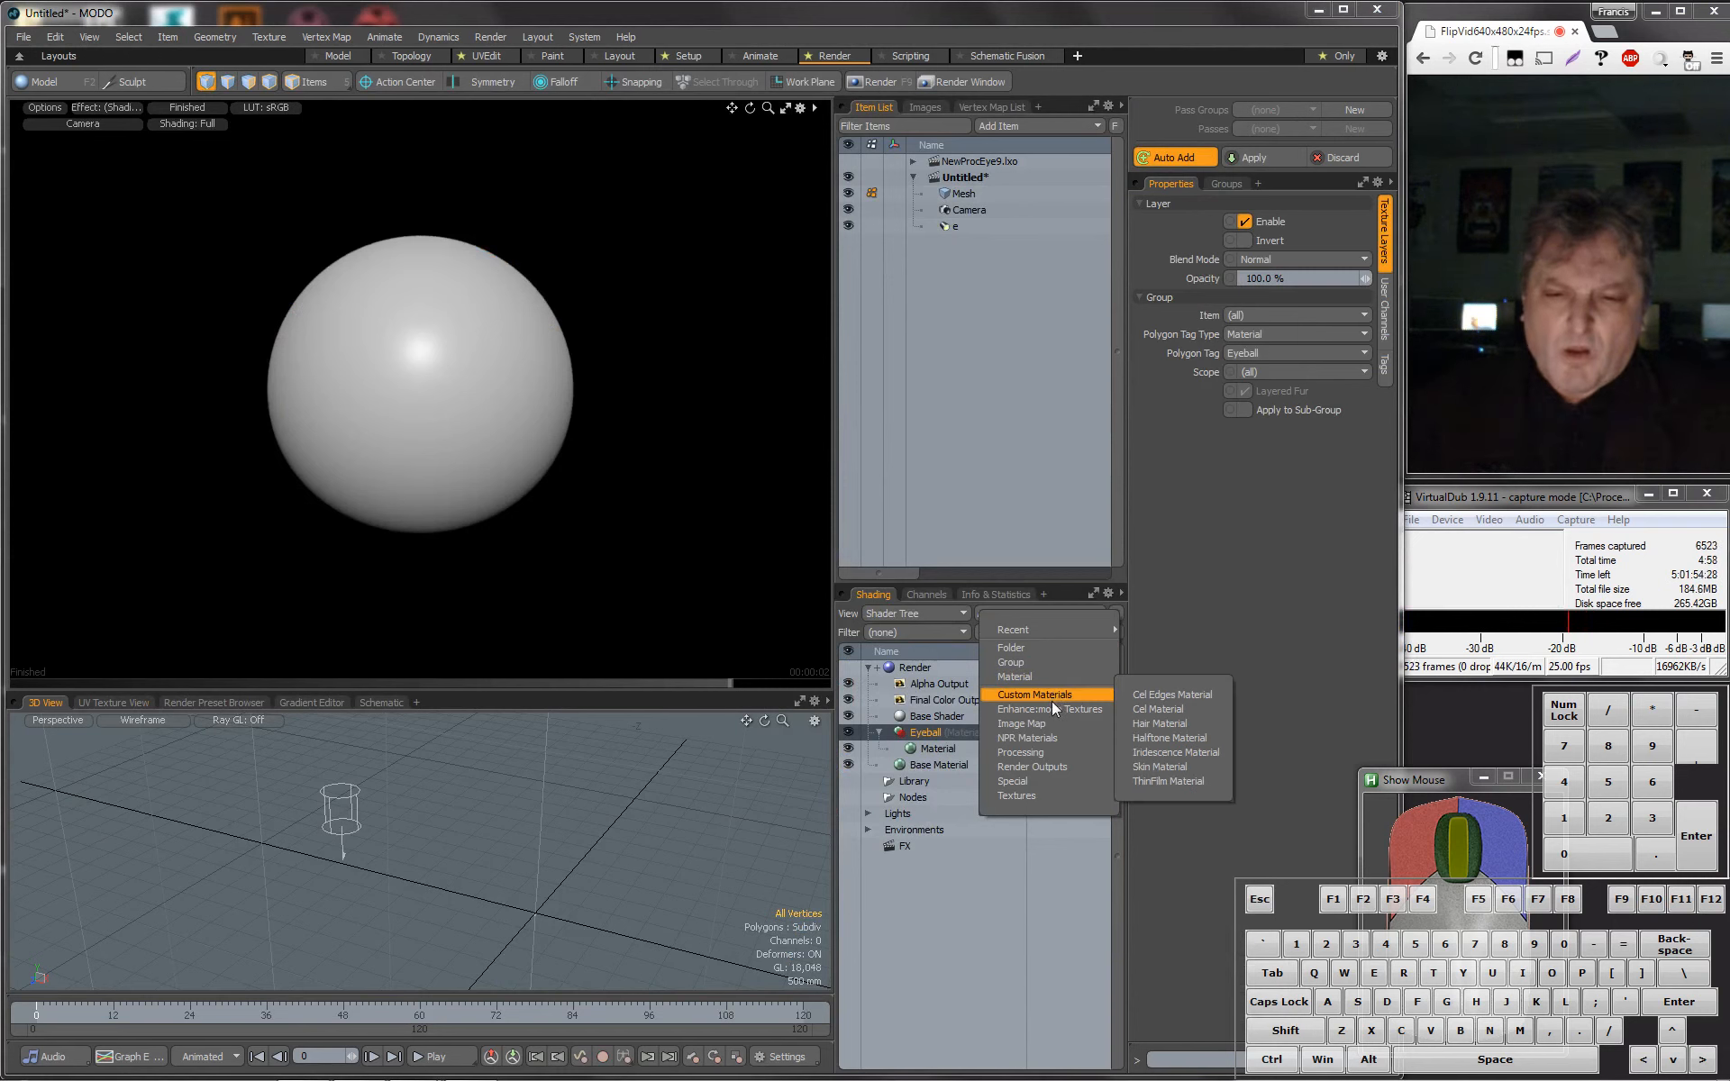
mouse_move(1181, 743)
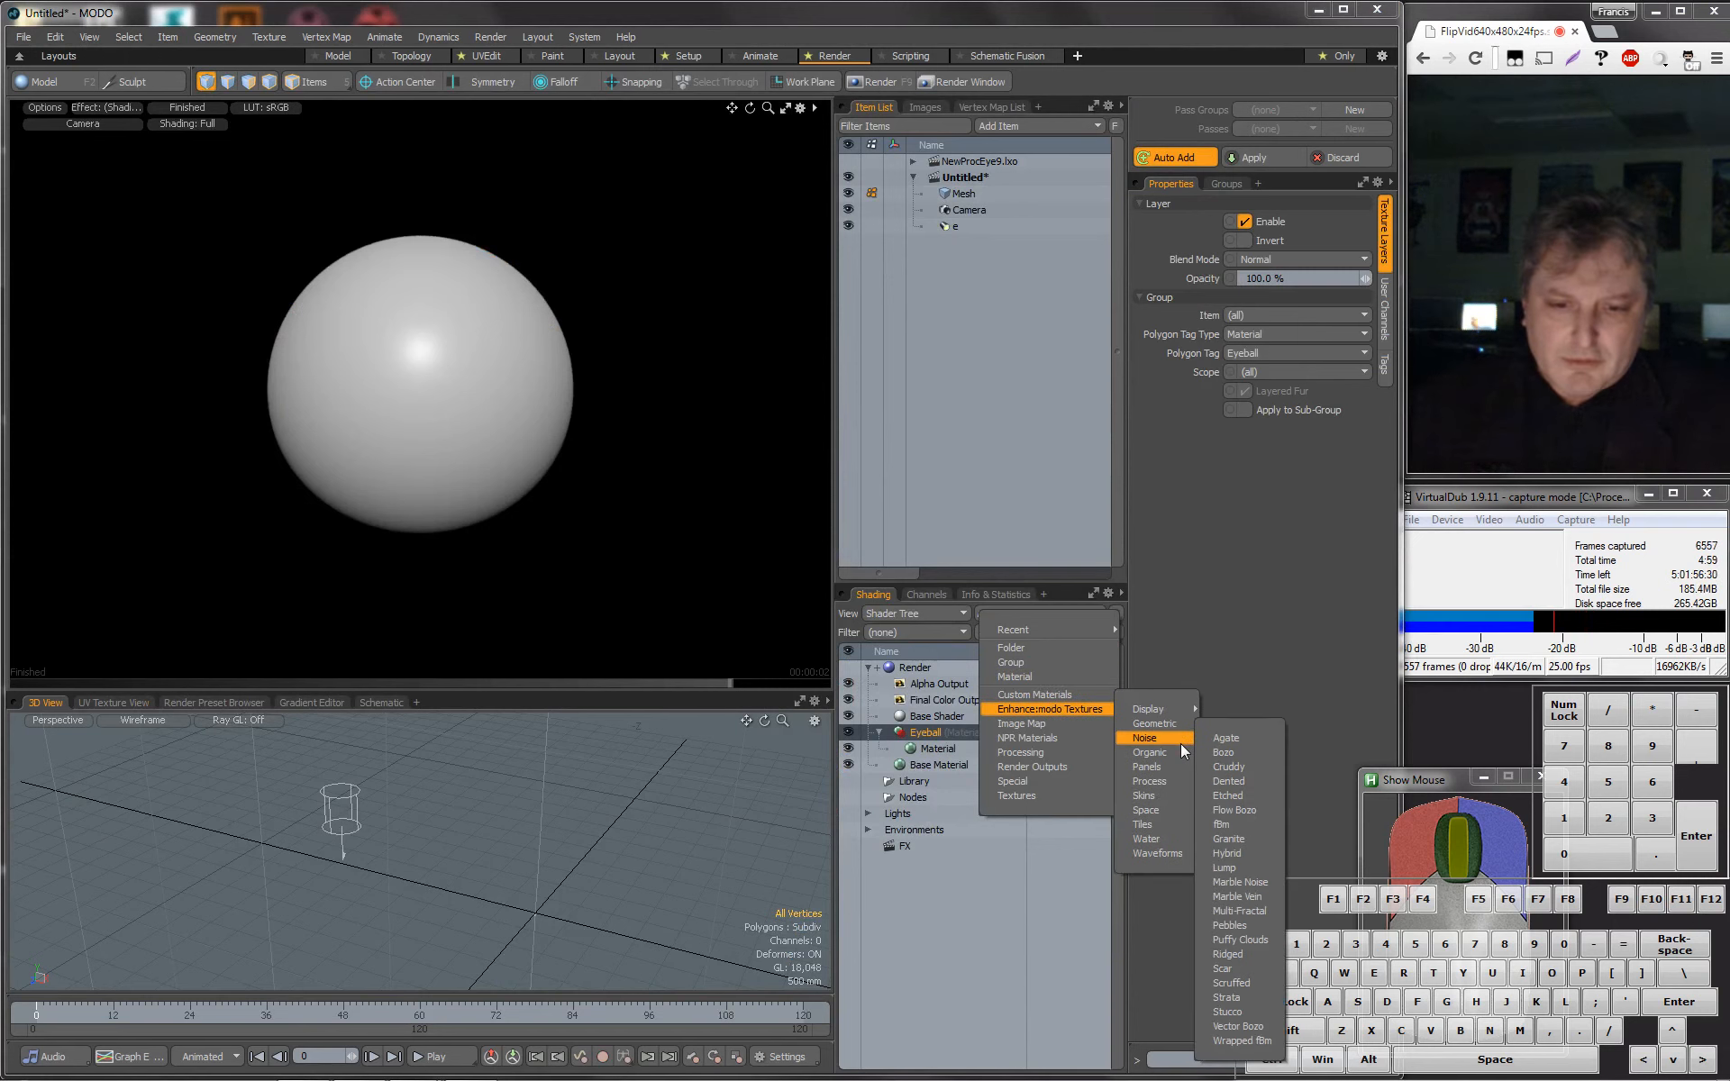
left_click(1240, 766)
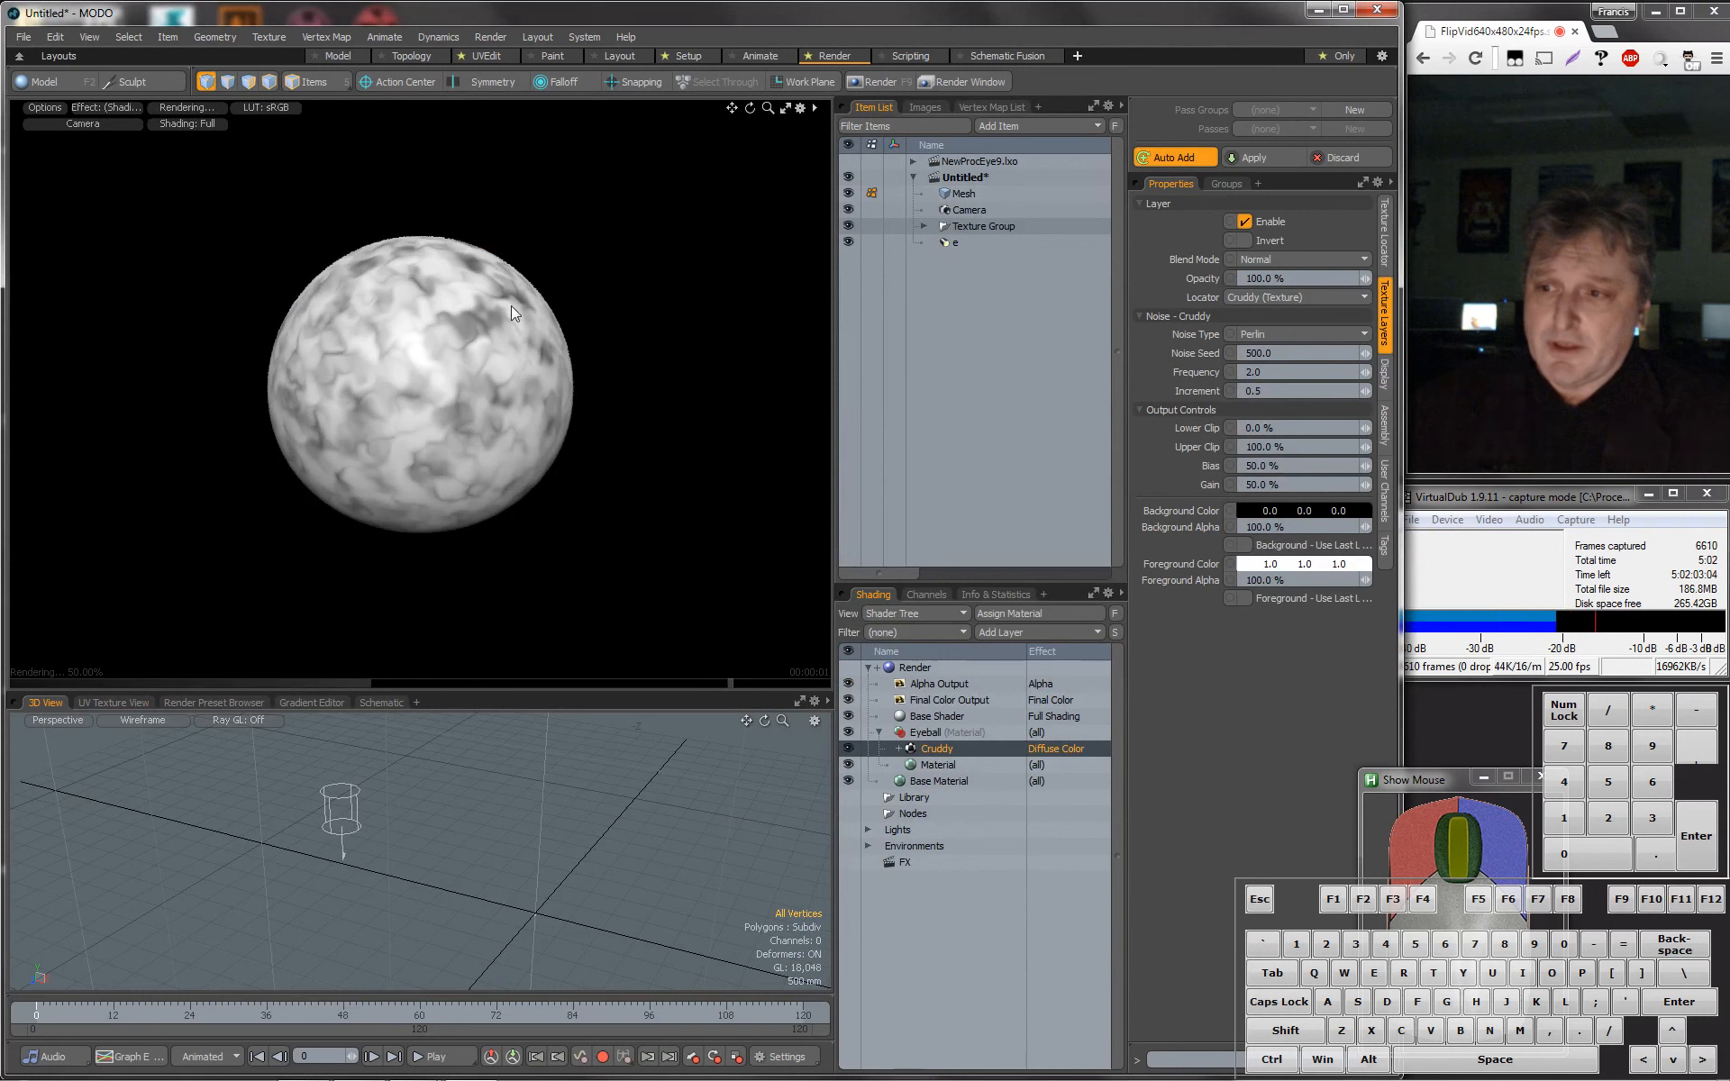
Select the Cruddy layer's texture locator, fit the sphere in the 3D view and set the locator's projection axis to Y.
left_click(900, 749)
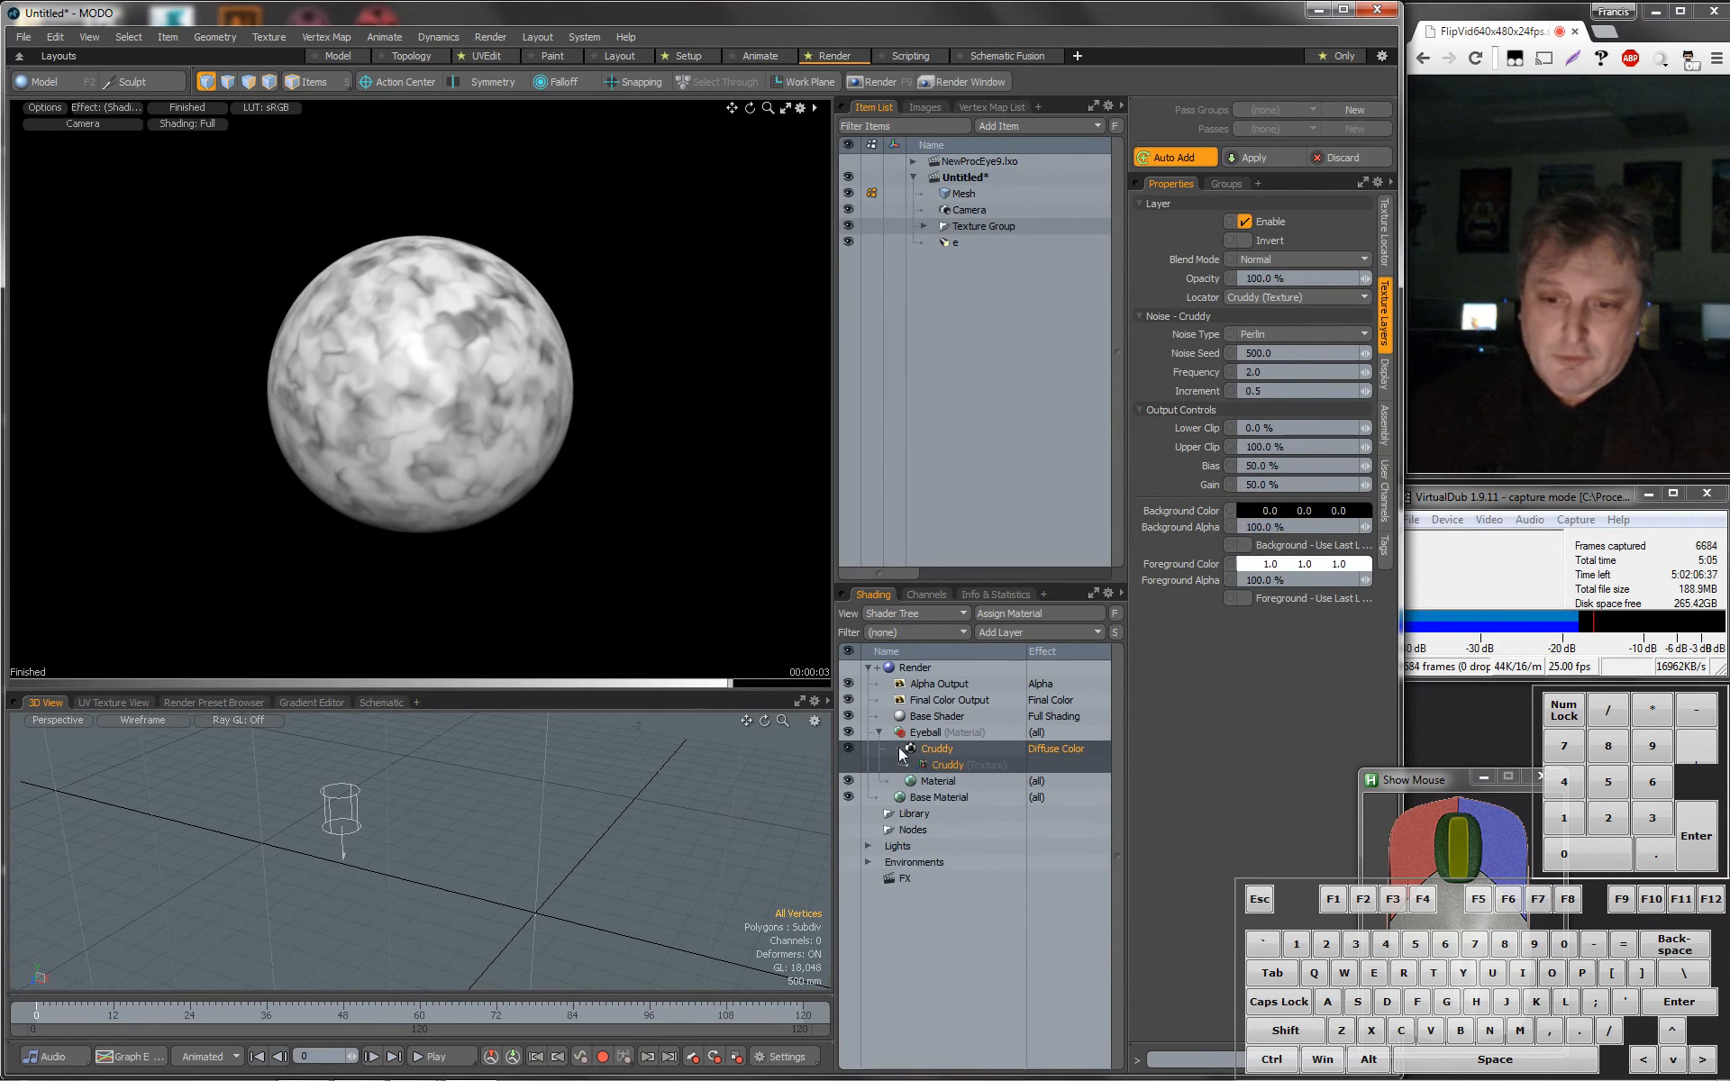
left_click(947, 765)
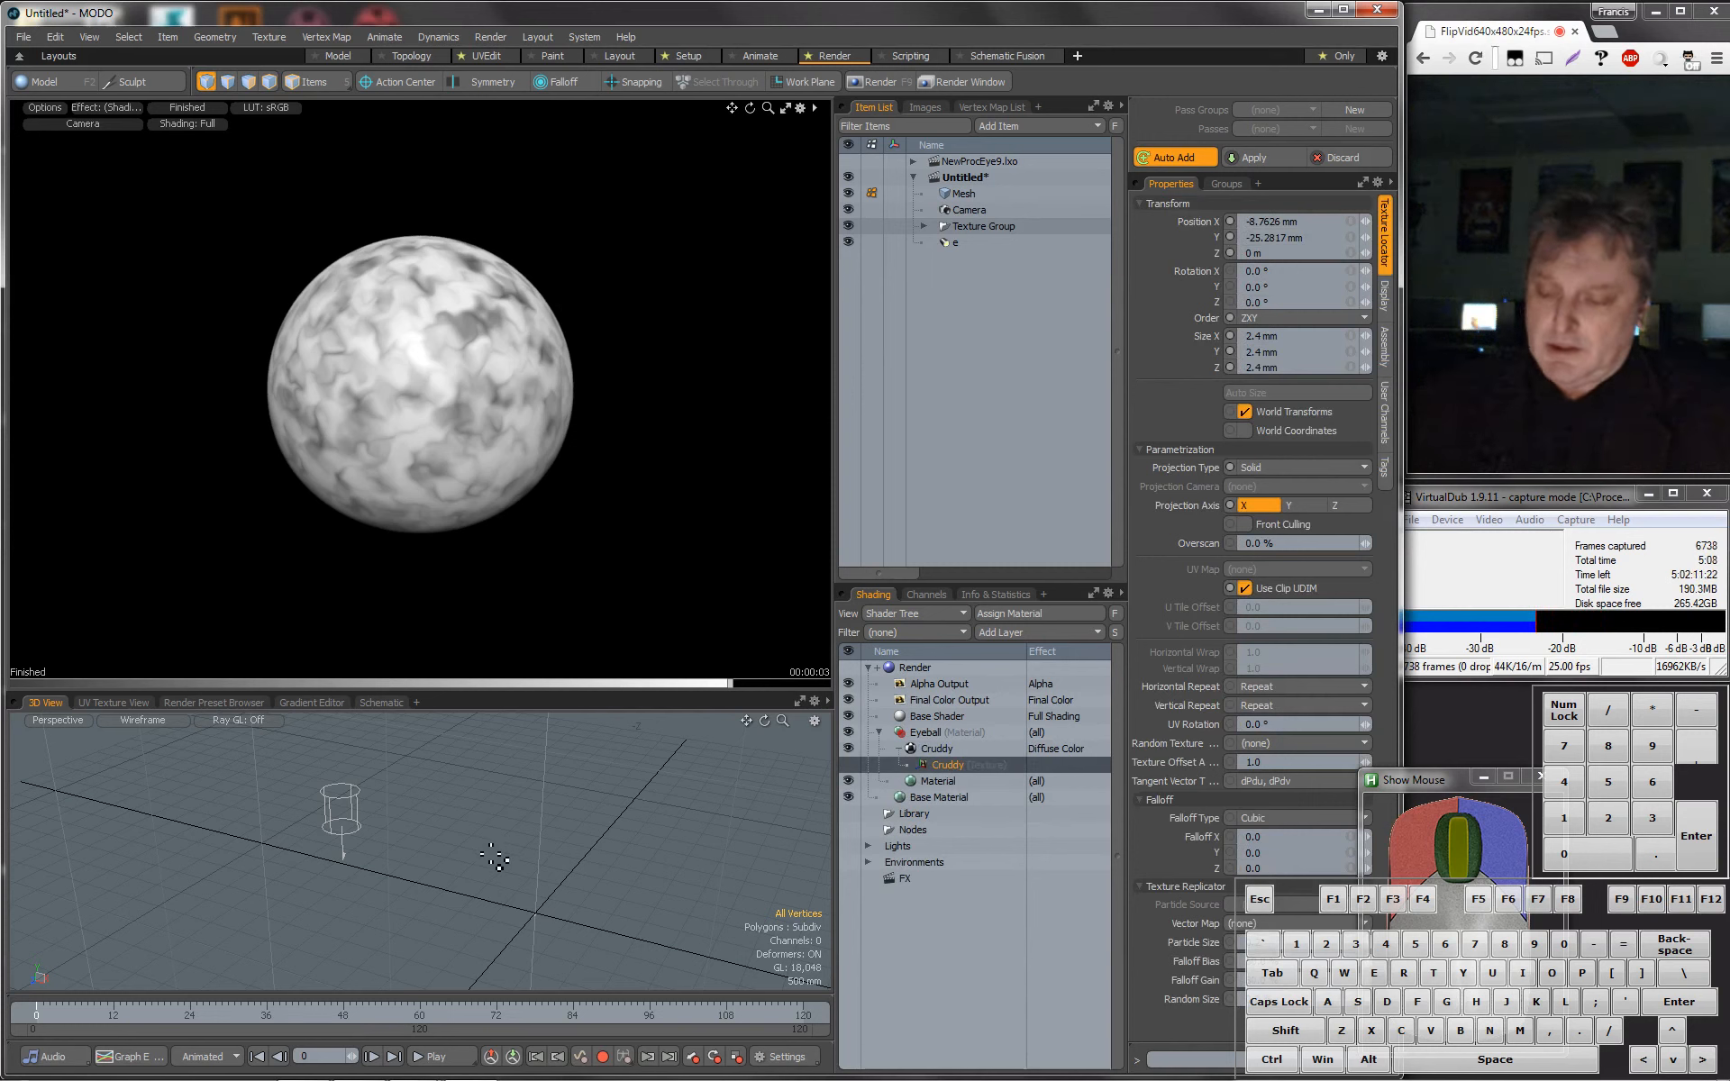
key("shift+a")
scroll(419, 862, "up", 2)
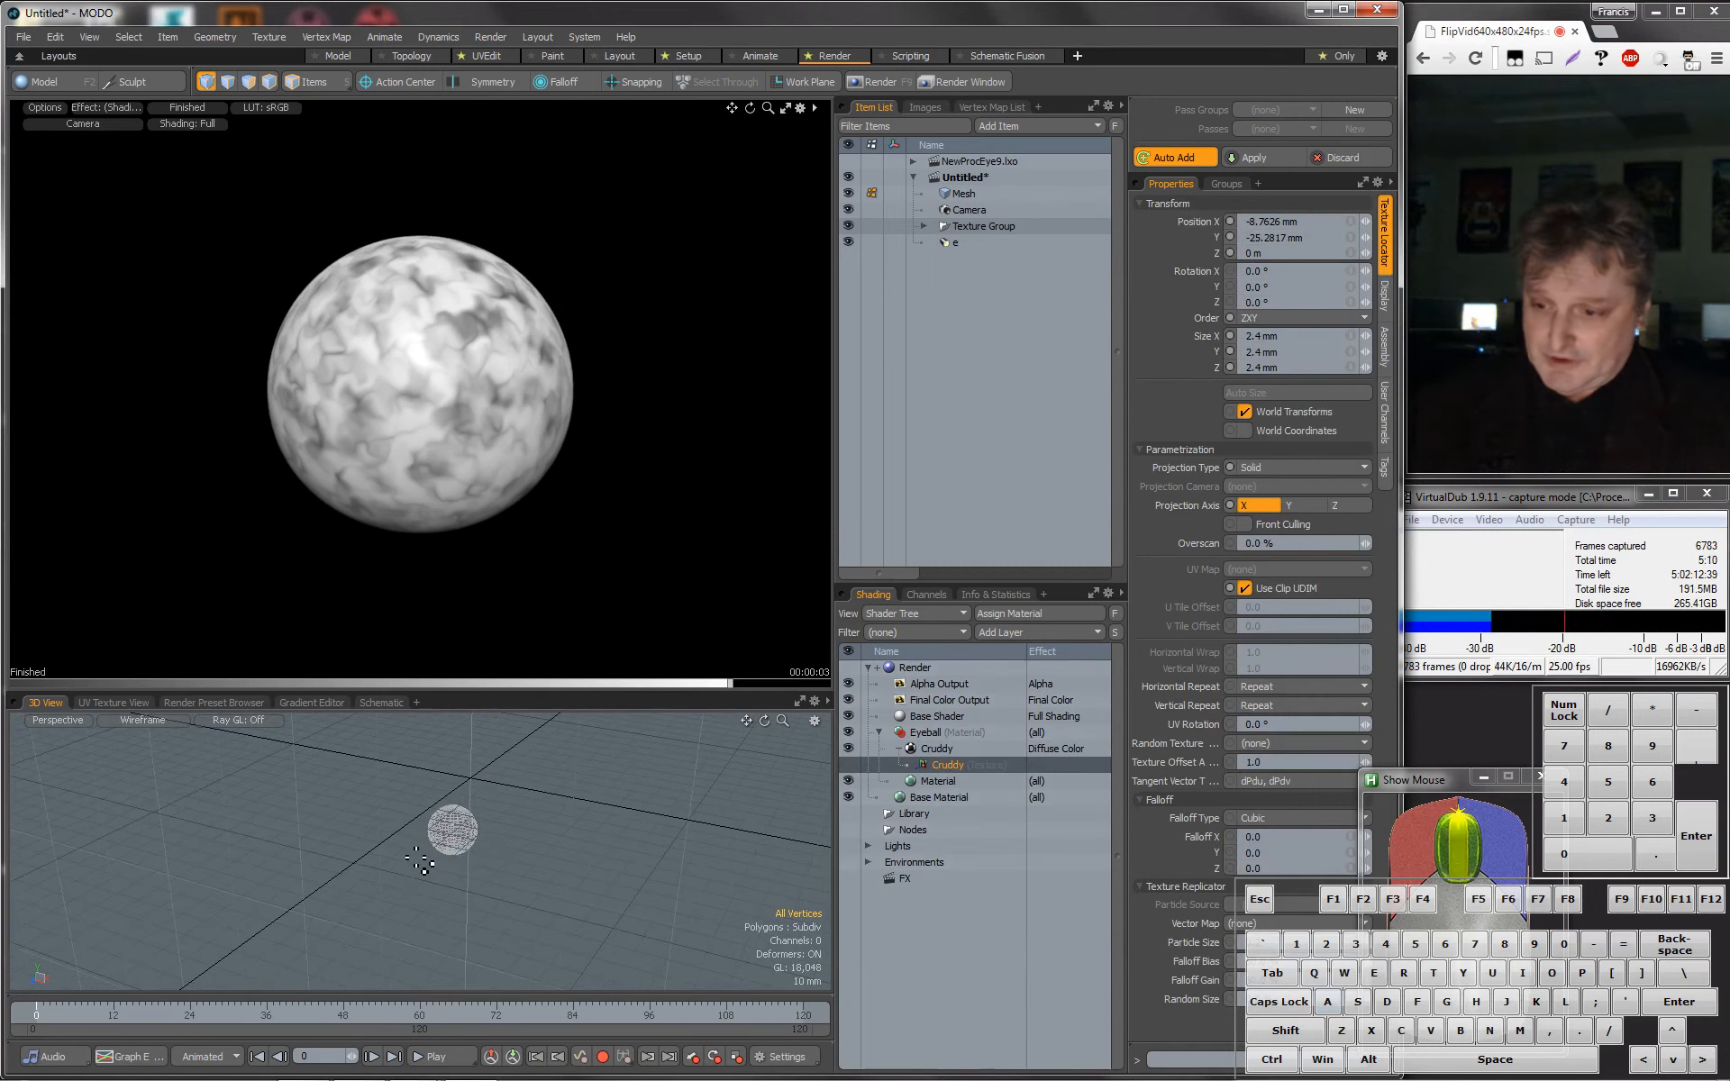
scroll(478, 829, "up", 2)
scroll(477, 856, "down", 4)
scroll(451, 864, "up", 4)
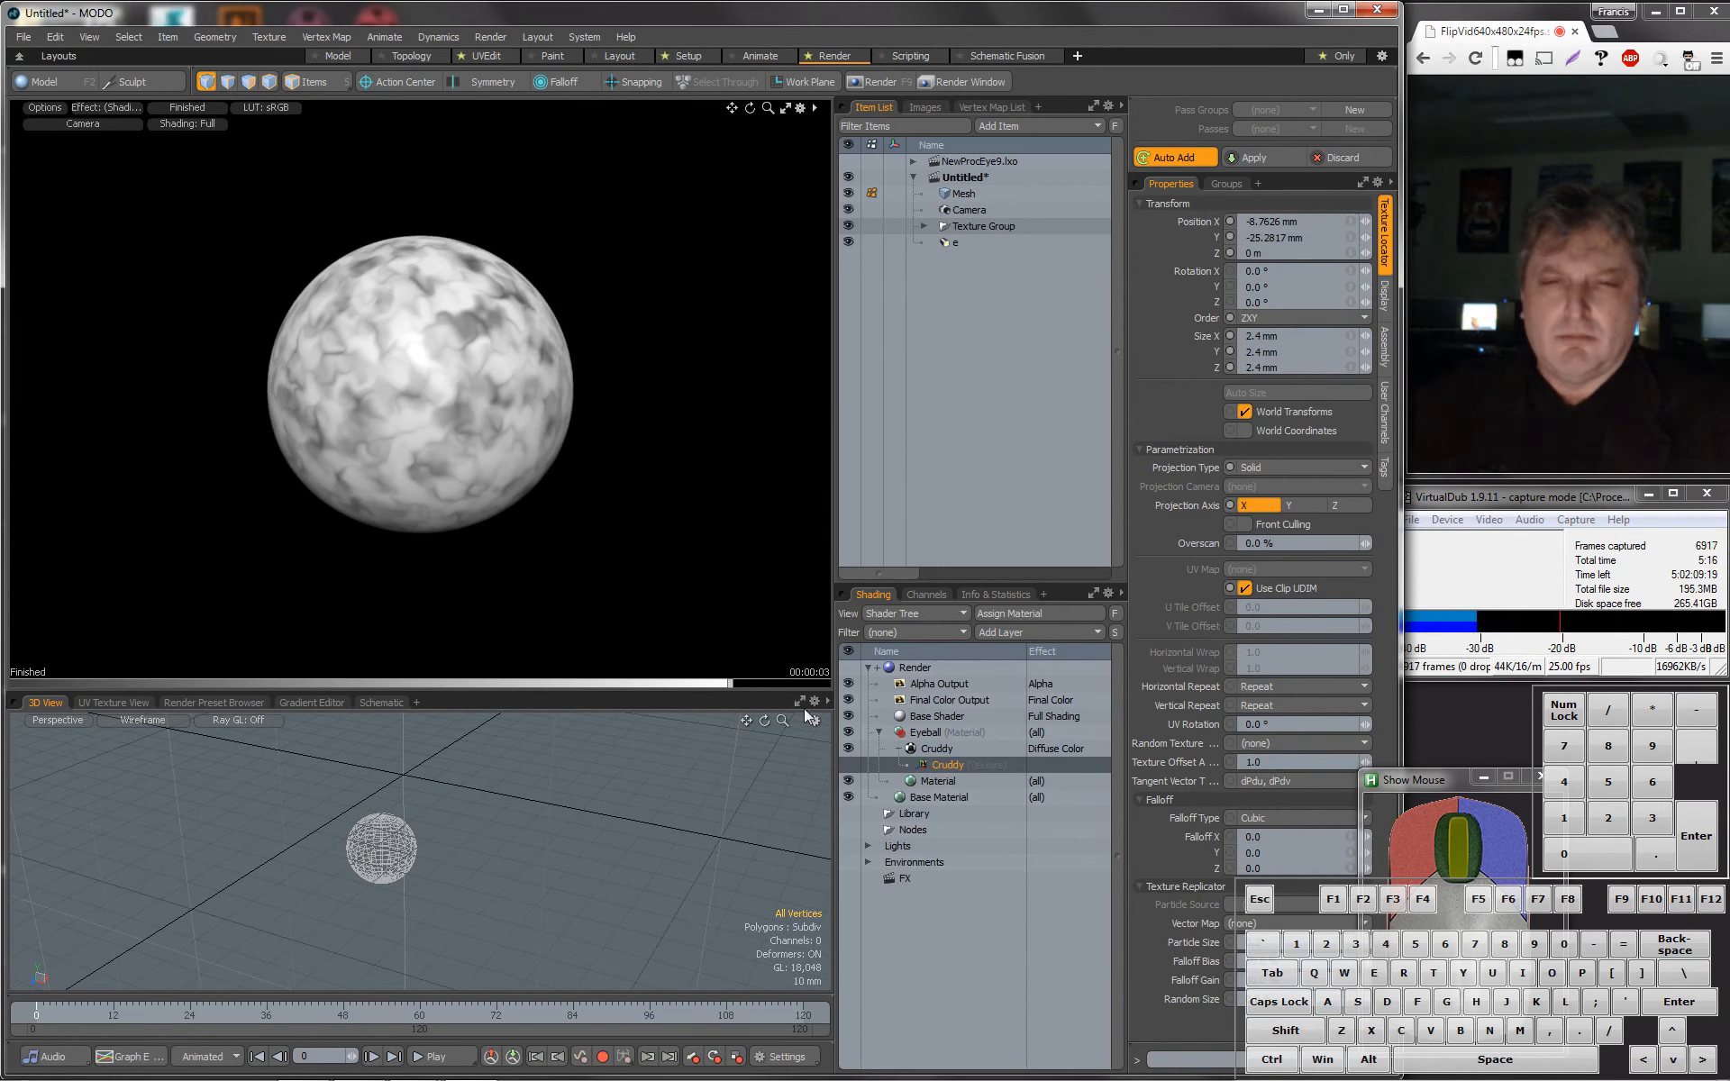
double_click(933, 764)
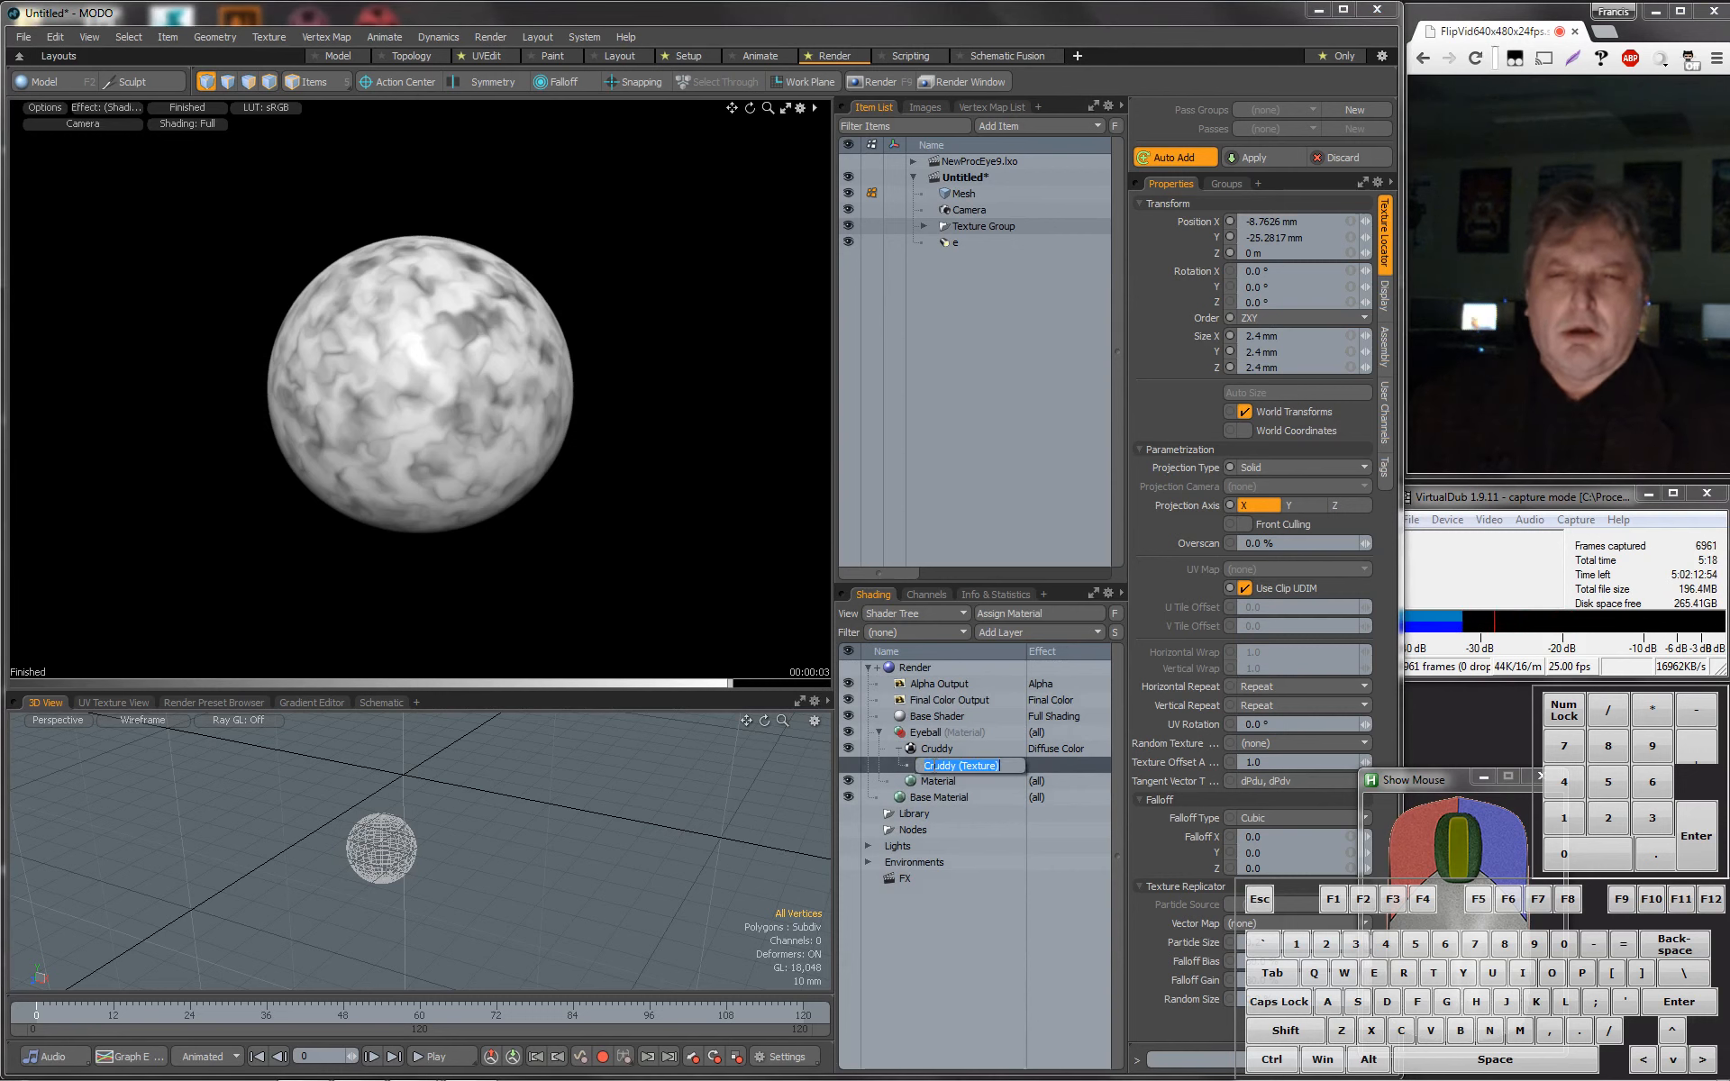
left_click(926, 748)
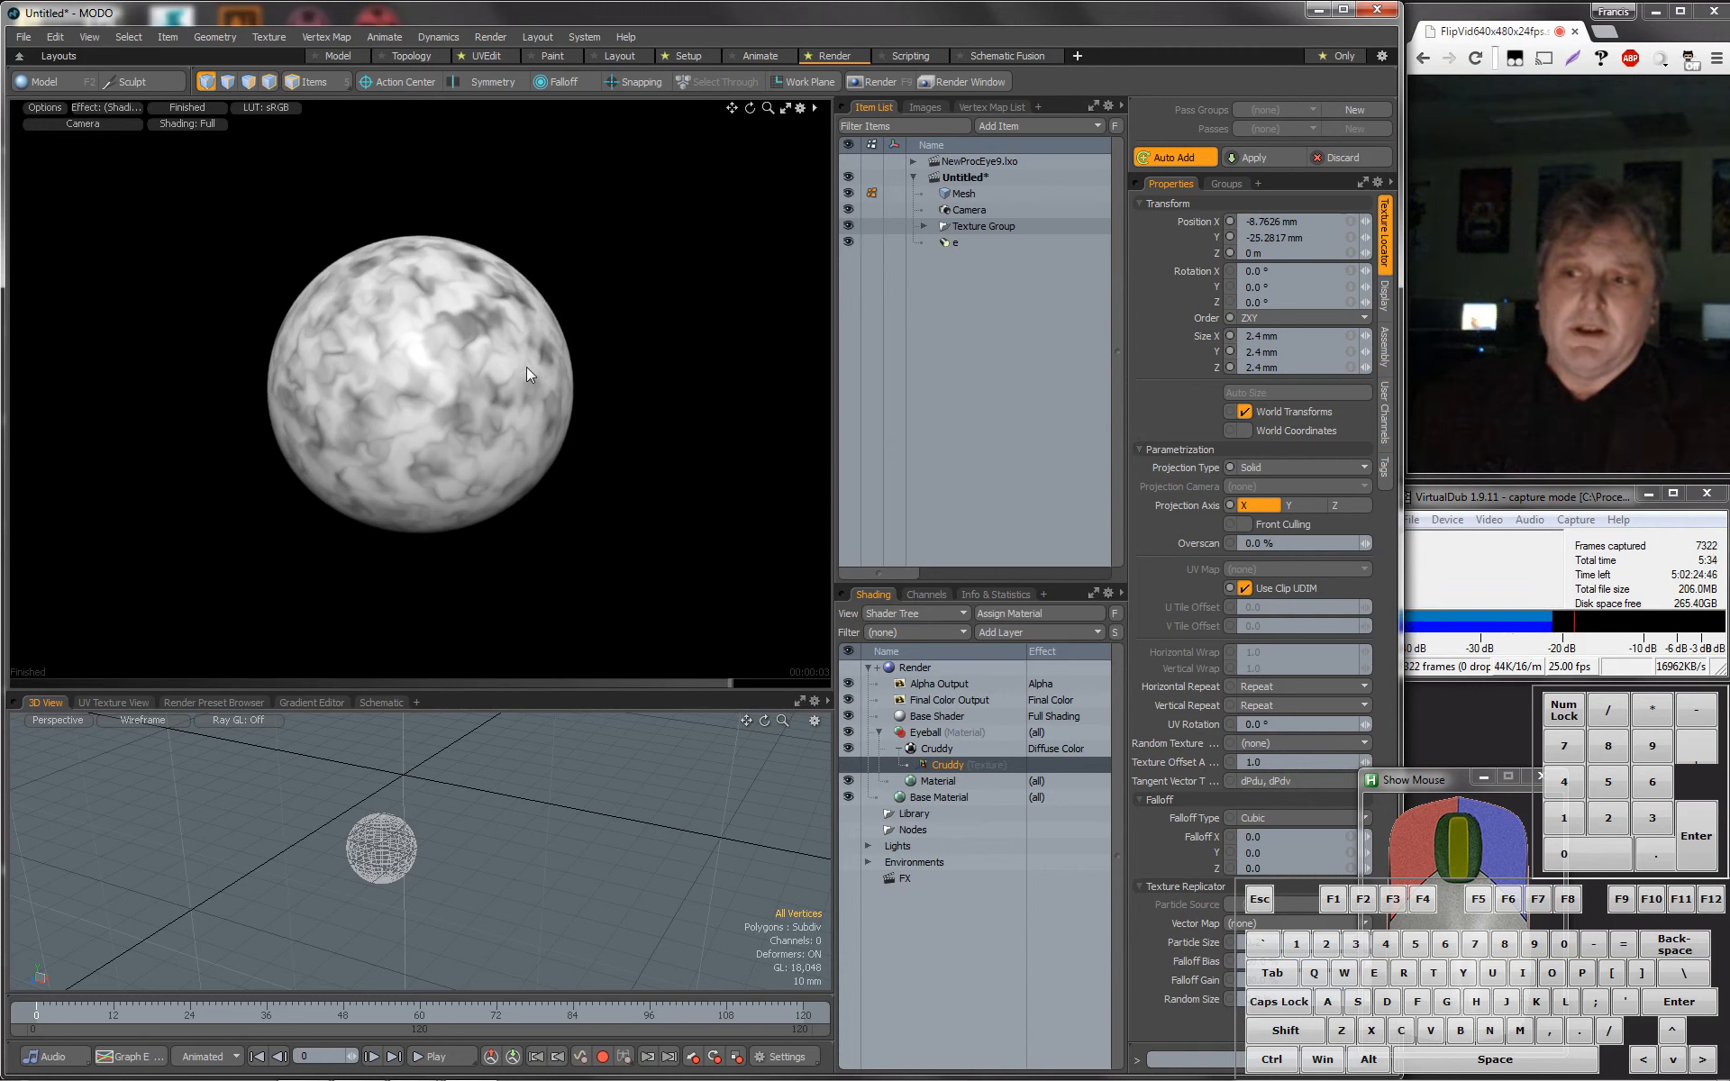
left_click(1304, 504)
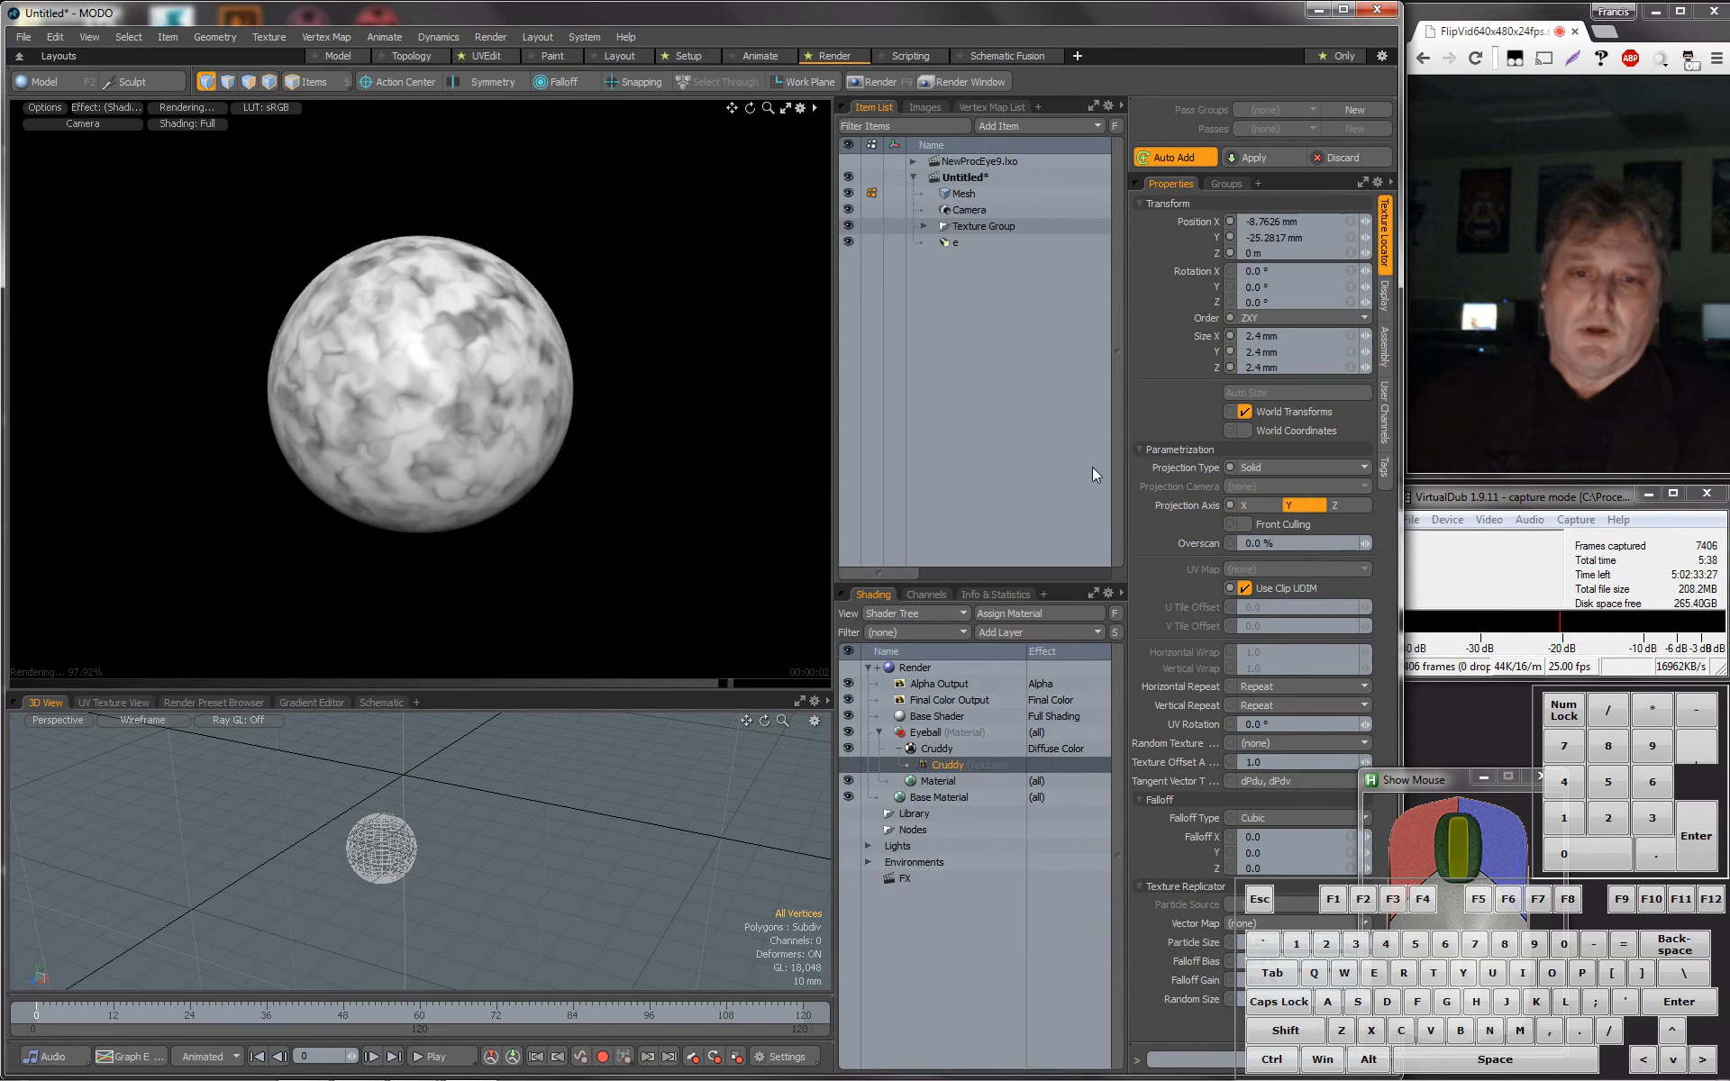
Set the Cruddy texture locator's size to 4 mm in X, Y and Z.
left_click(1283, 337)
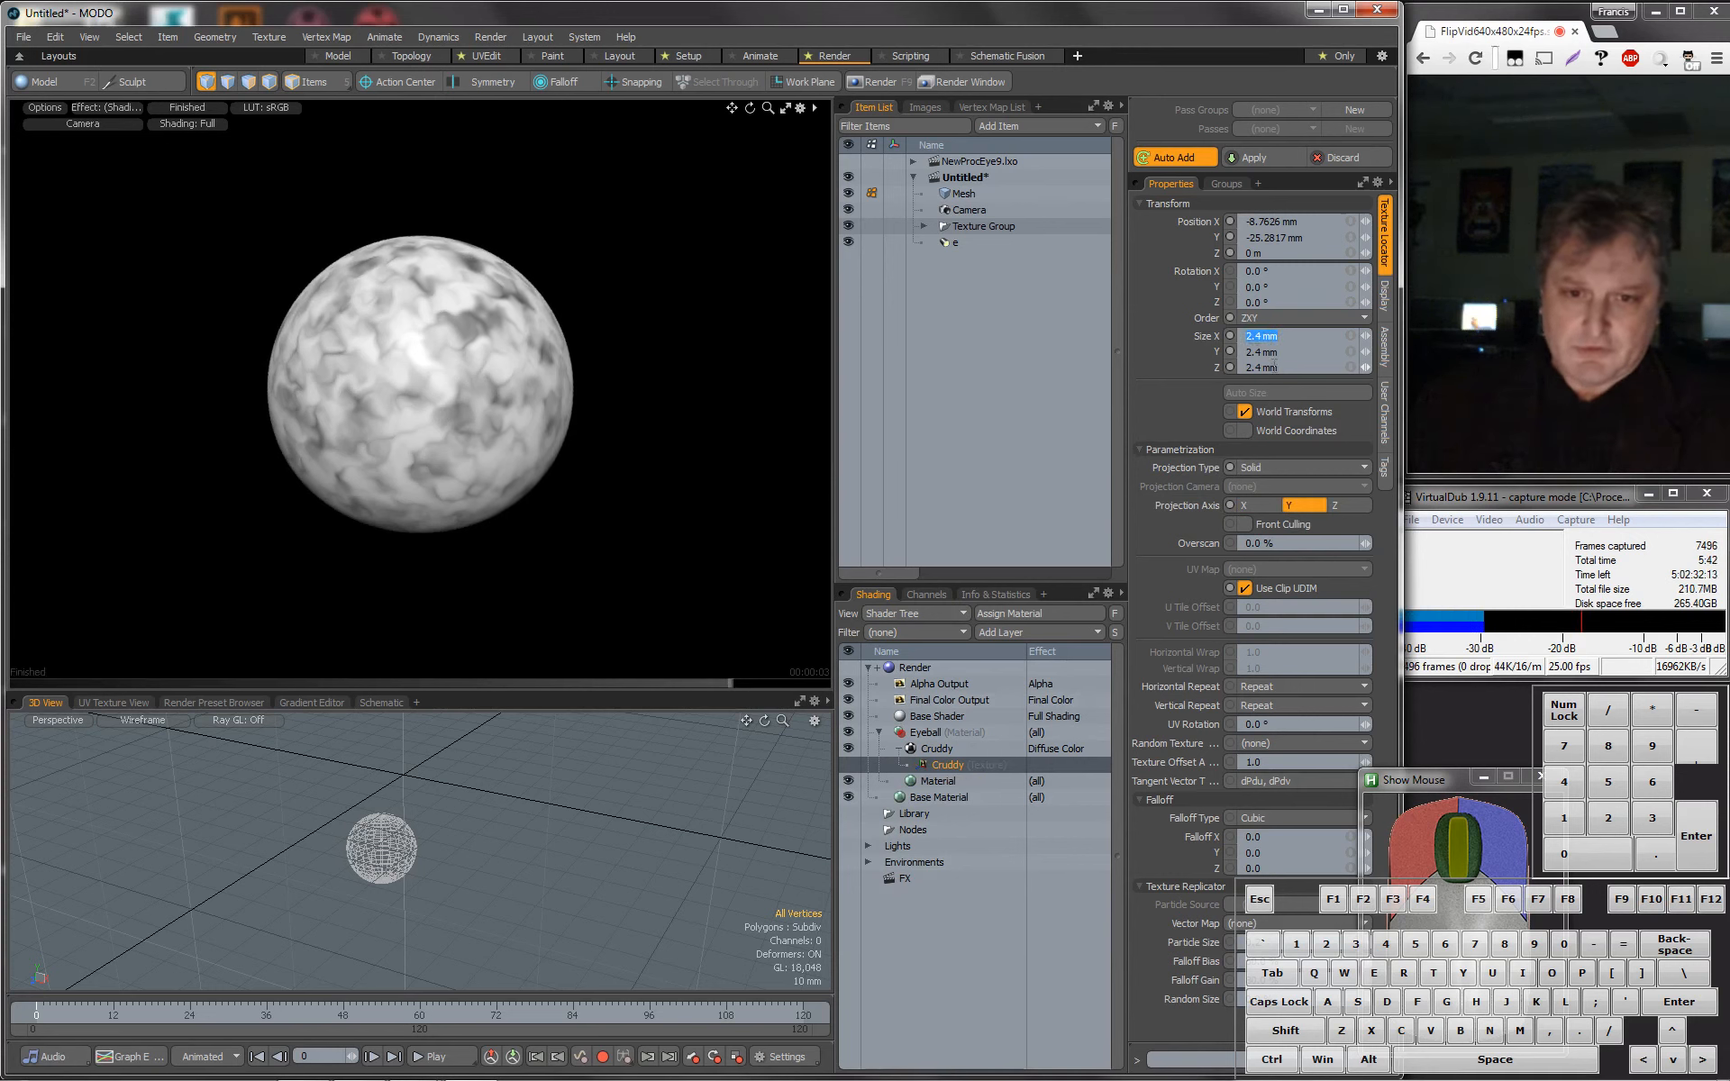
type("4")
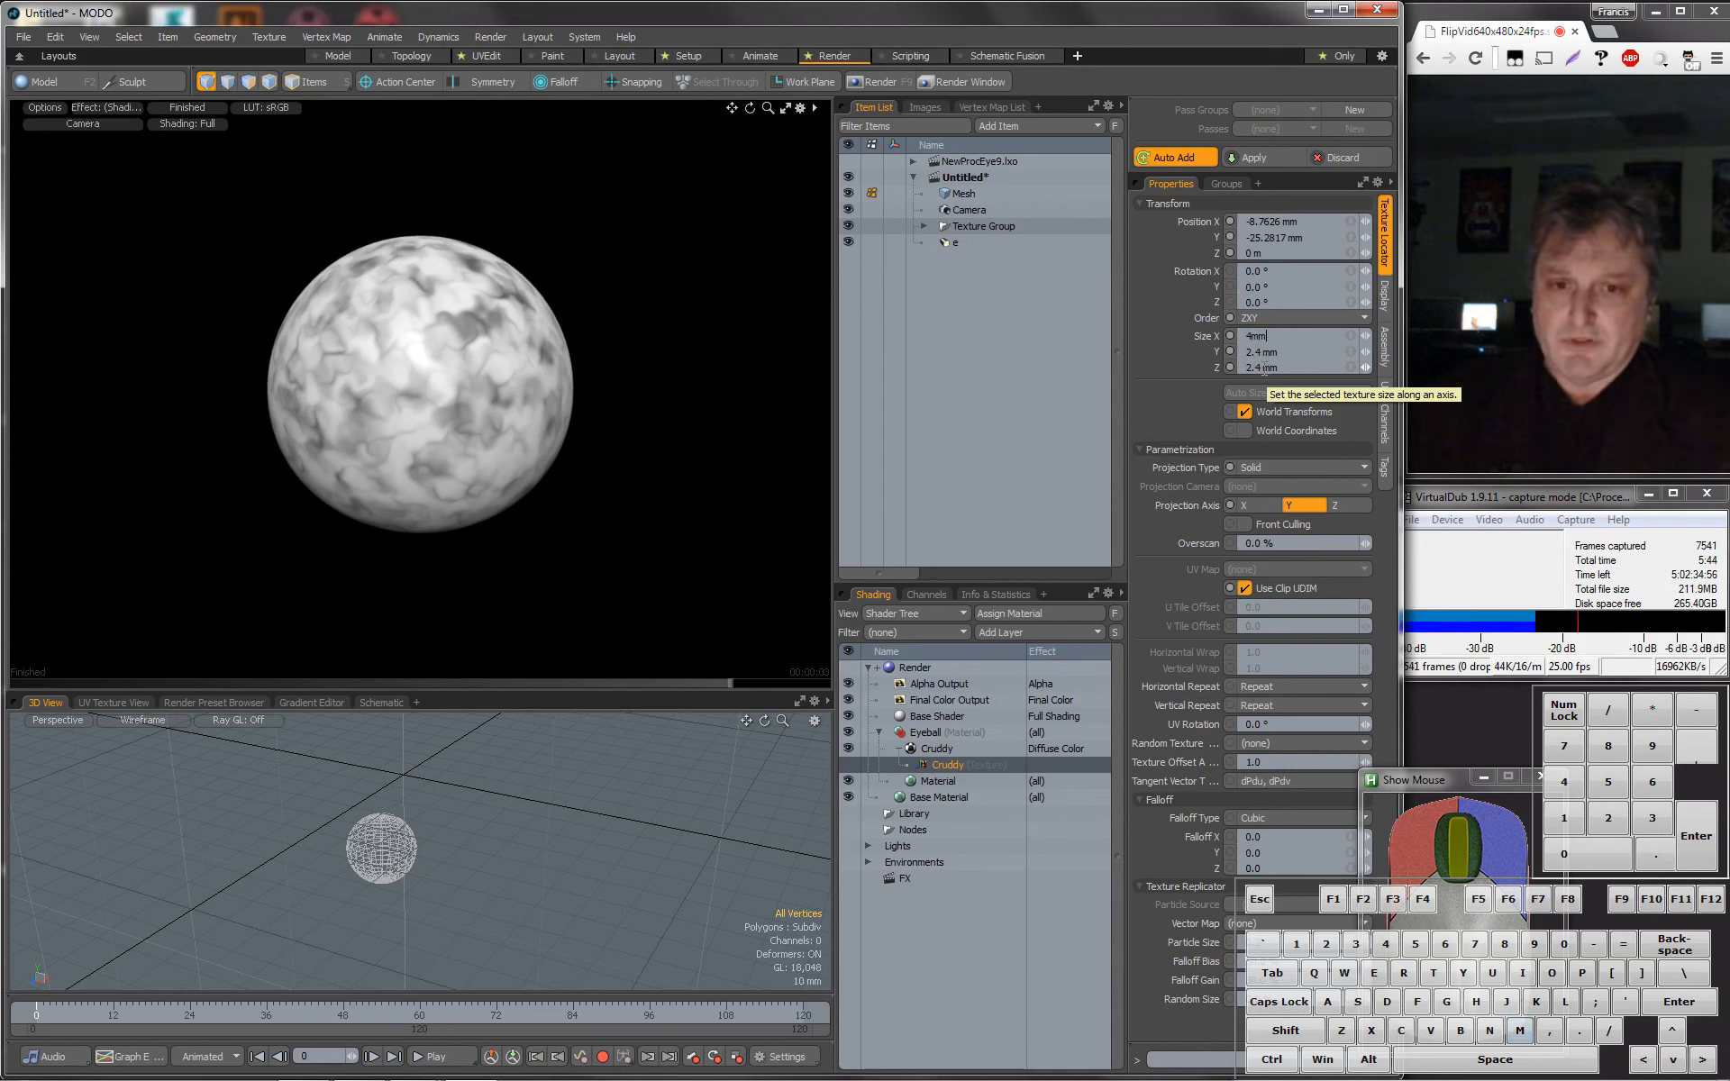
key("Return")
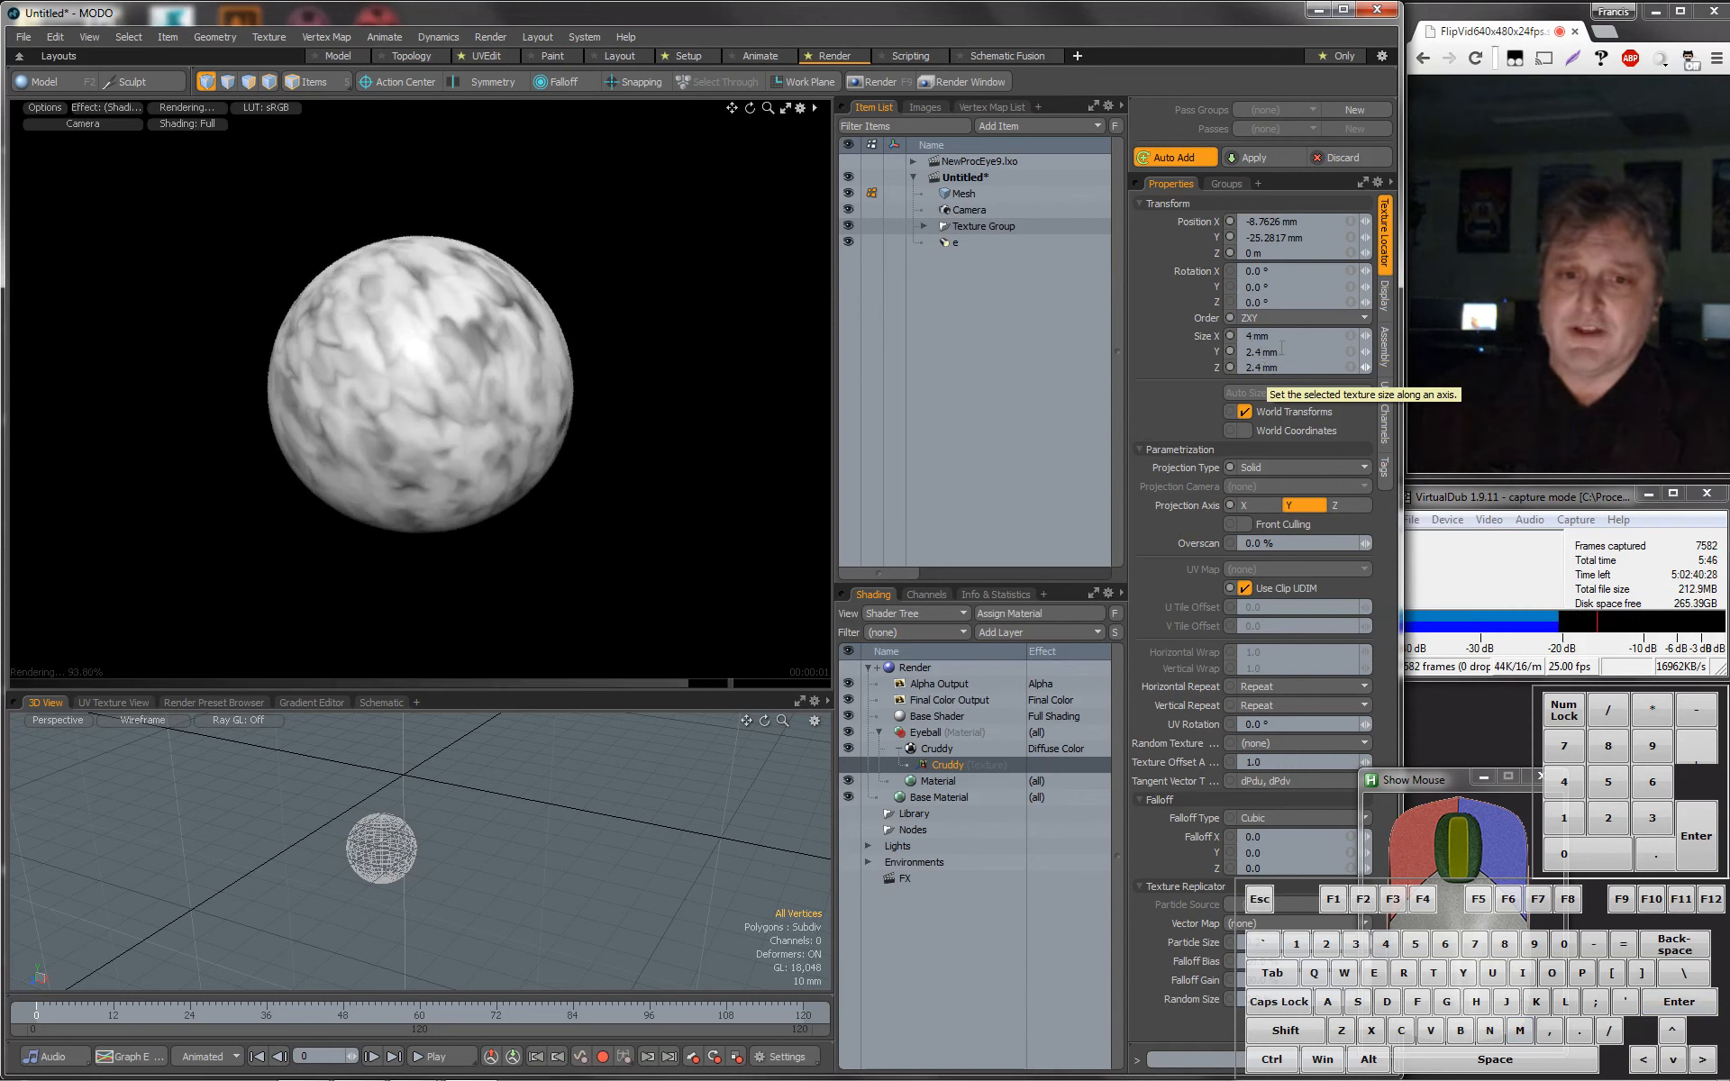
left_click(1261, 353)
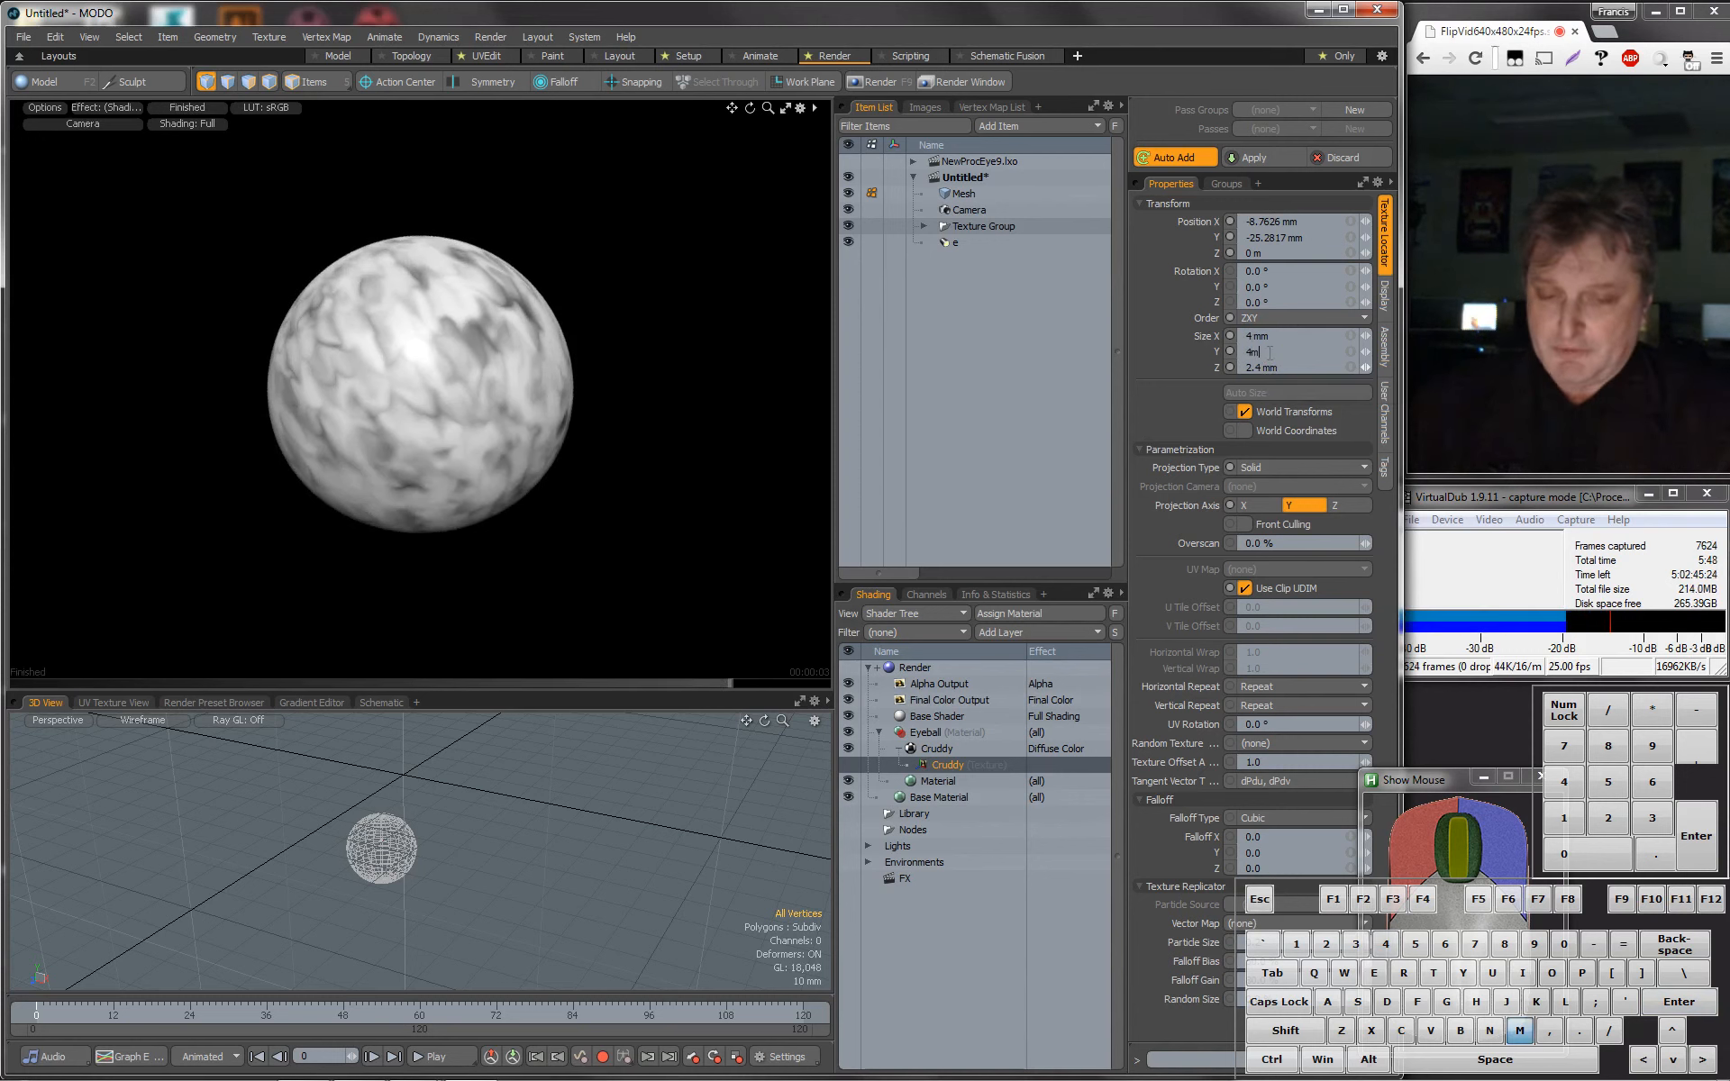
type("4m")
key("Return")
left_click(1278, 368)
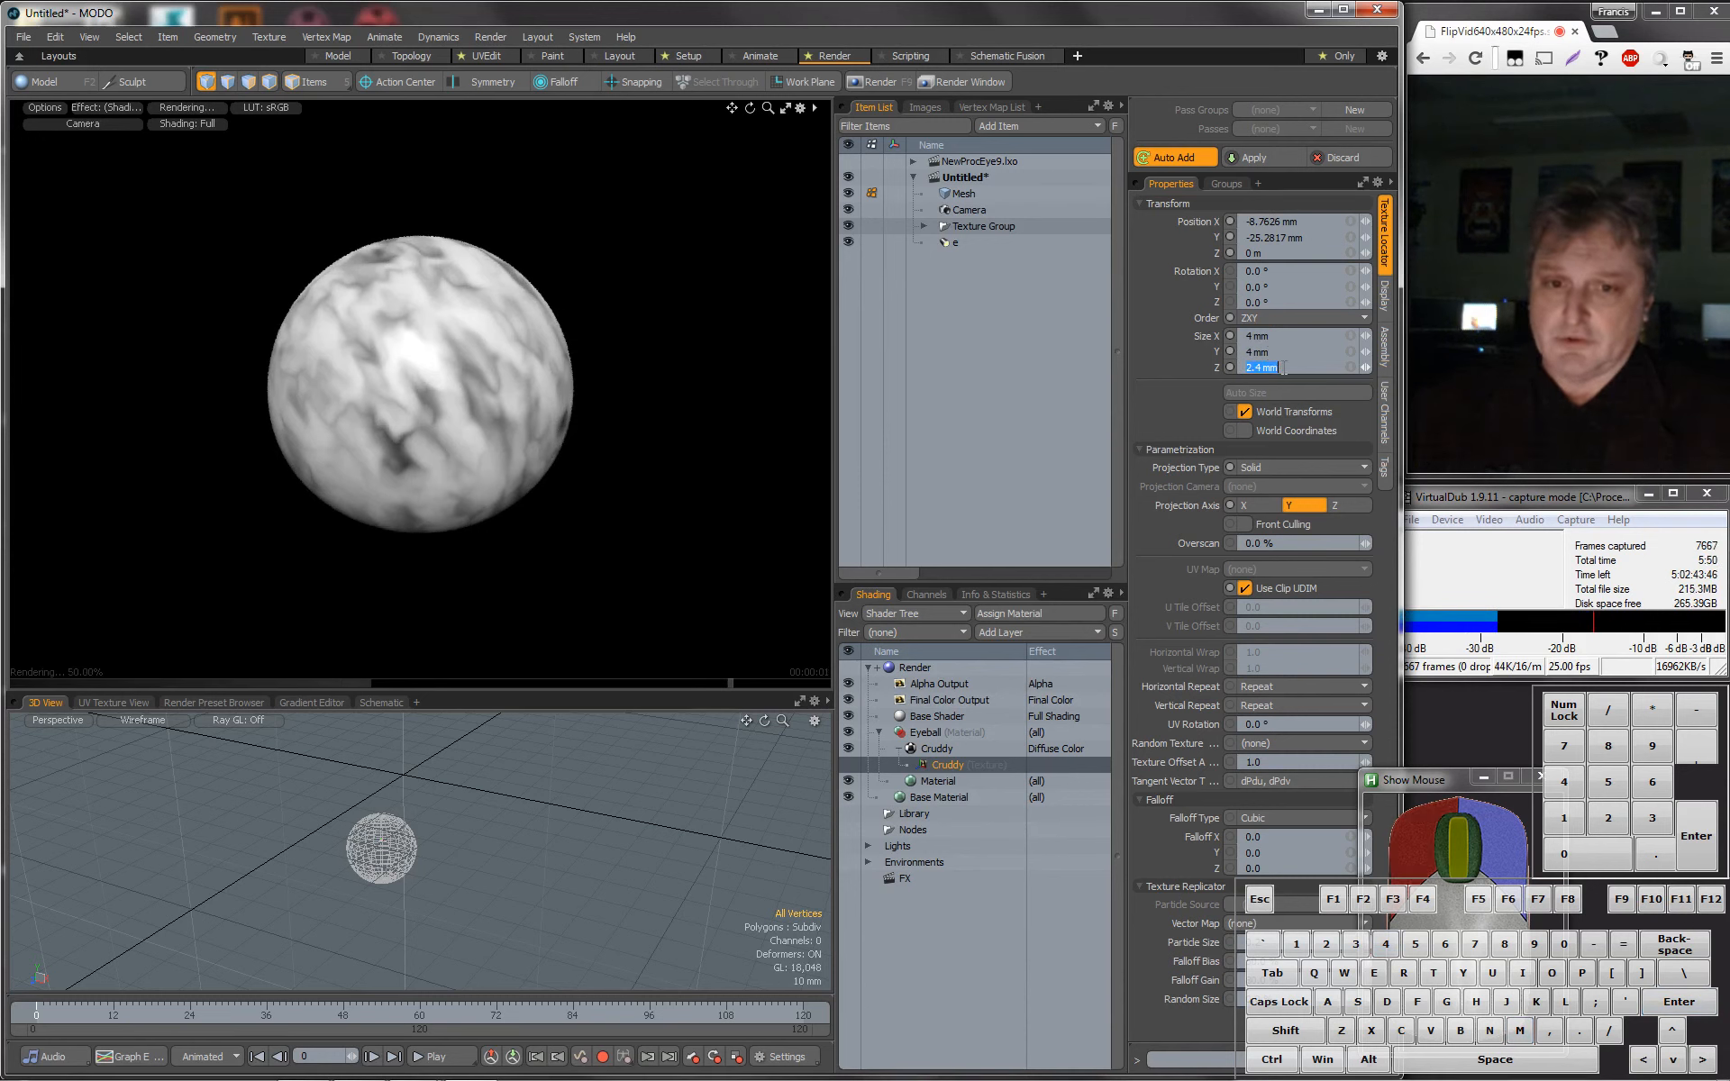
type("4m")
key("Return")
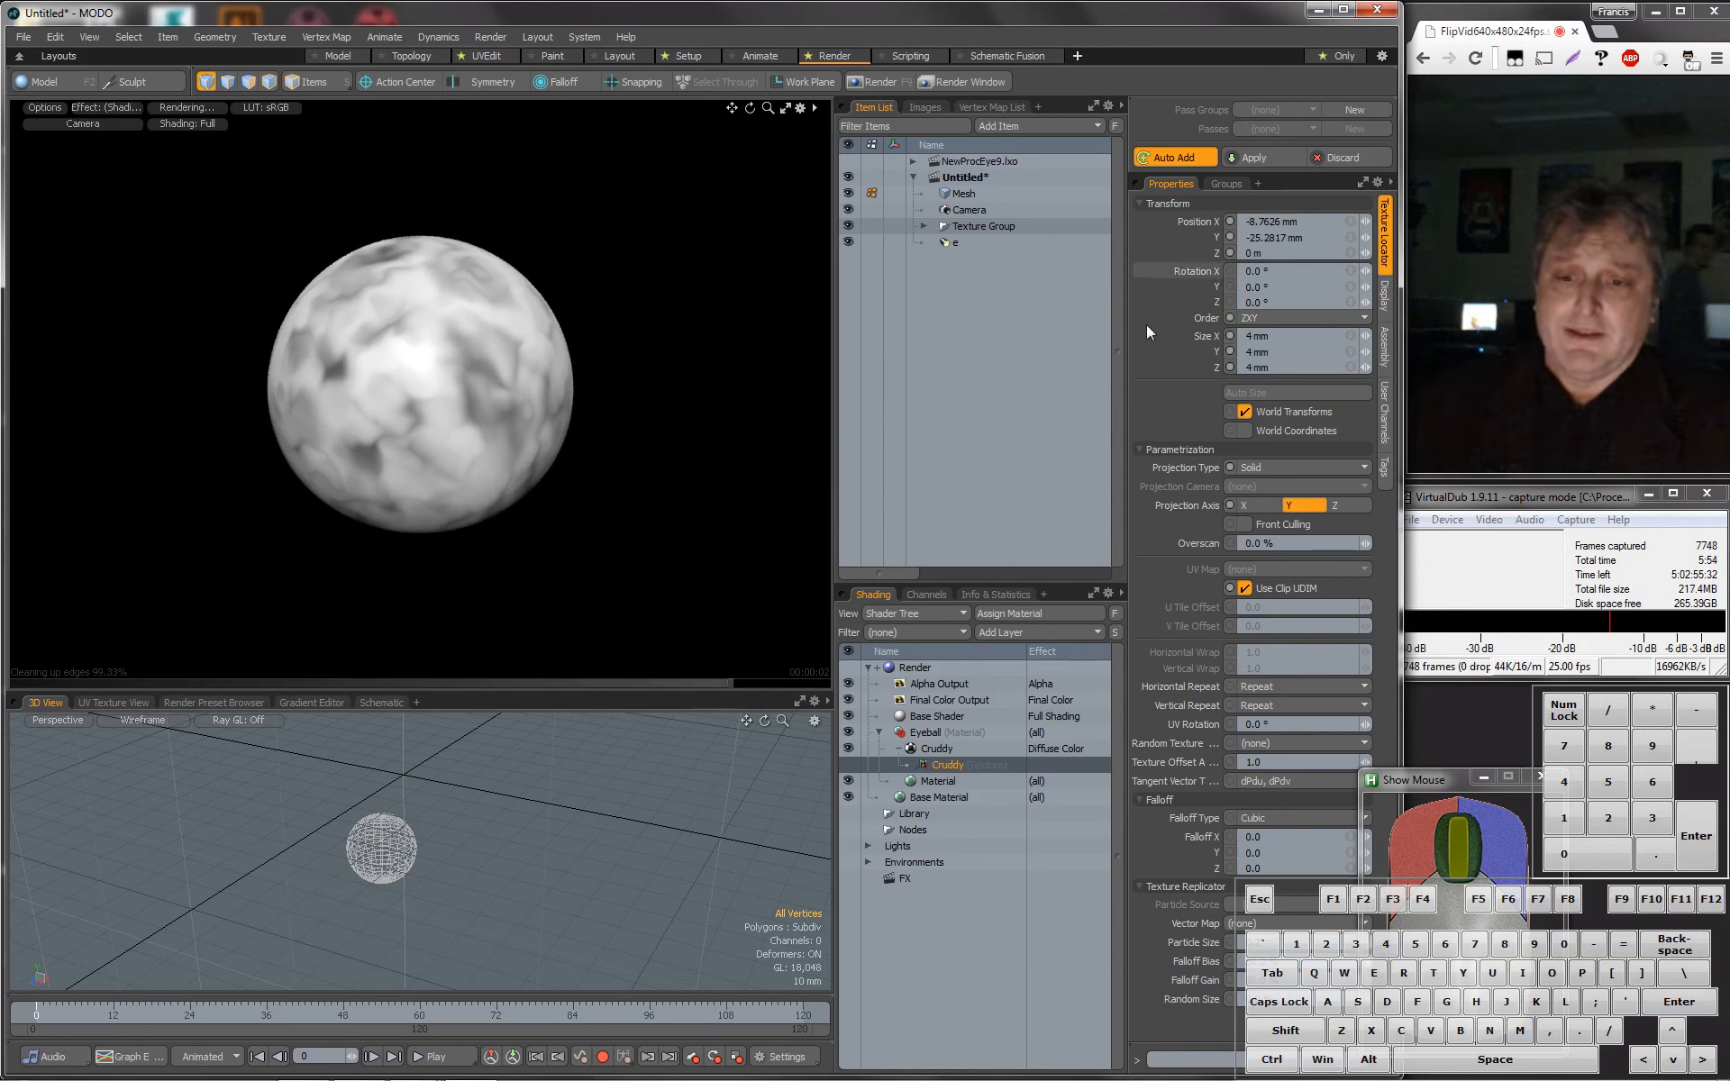
Set the Cruddy layer's background color to white and its foreground color to red (1.0, 0.04, 0.0).
double_click(948, 766)
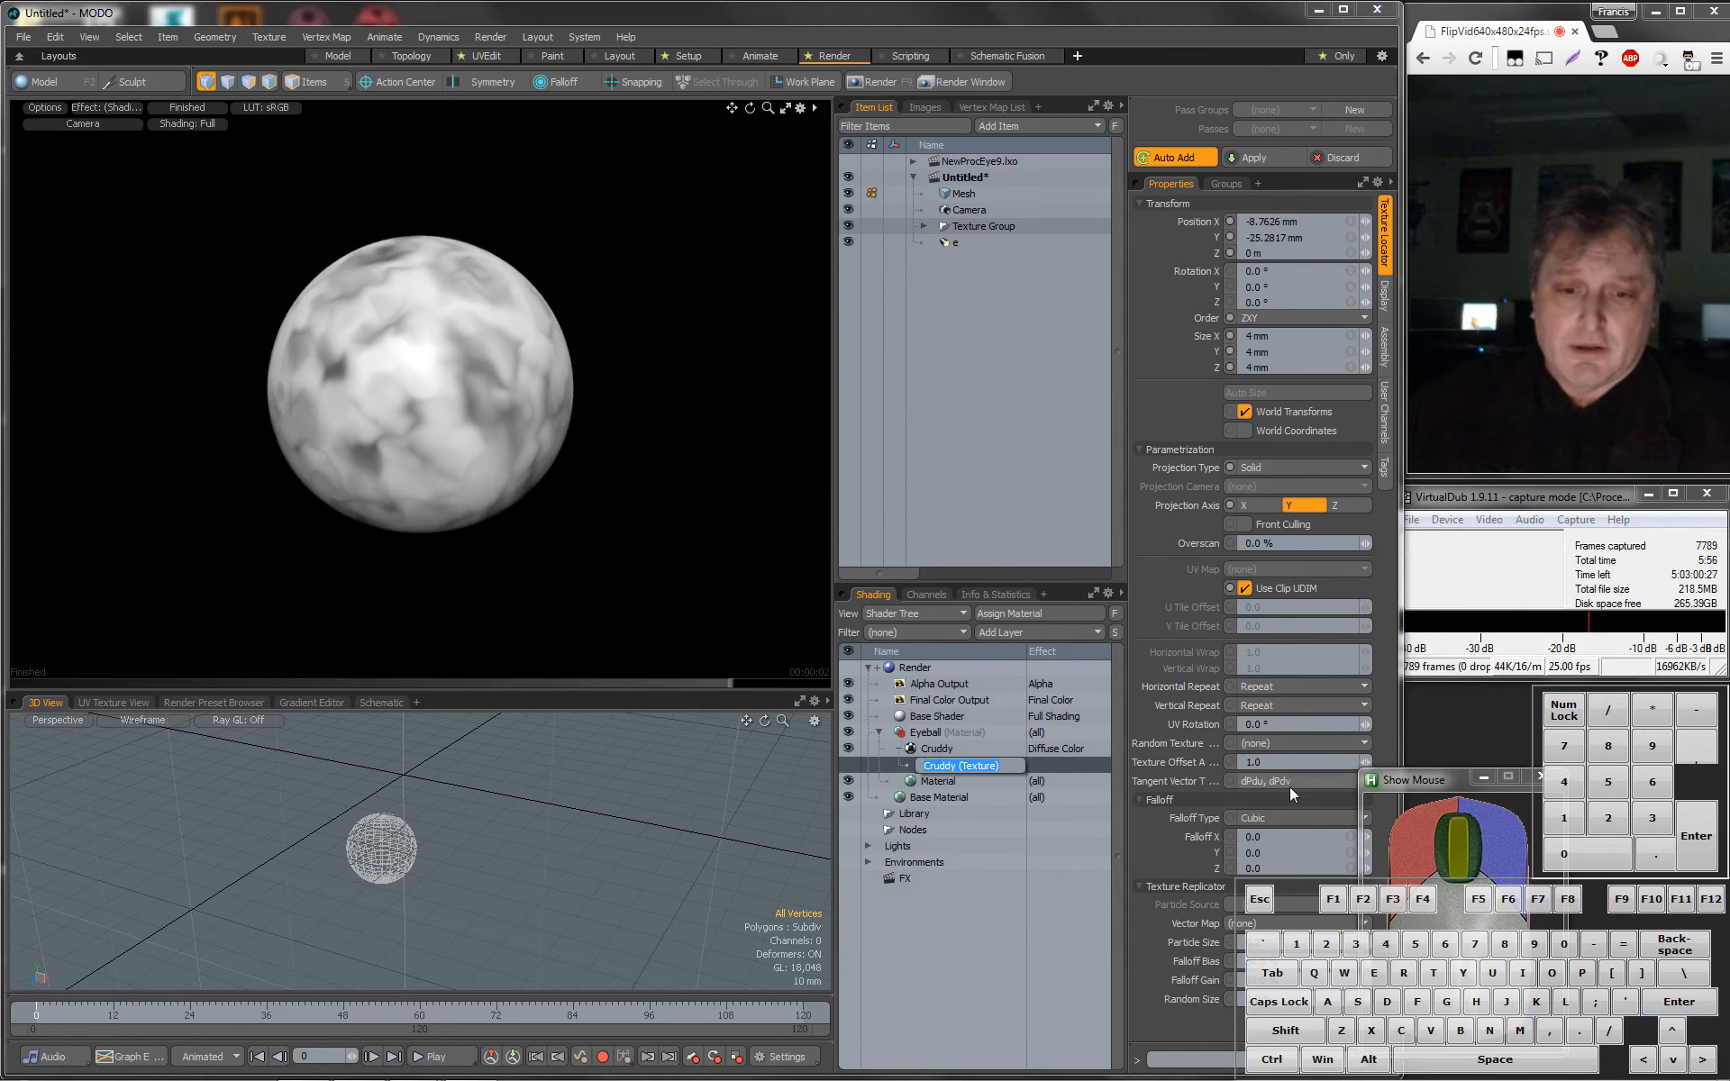
left_click(941, 747)
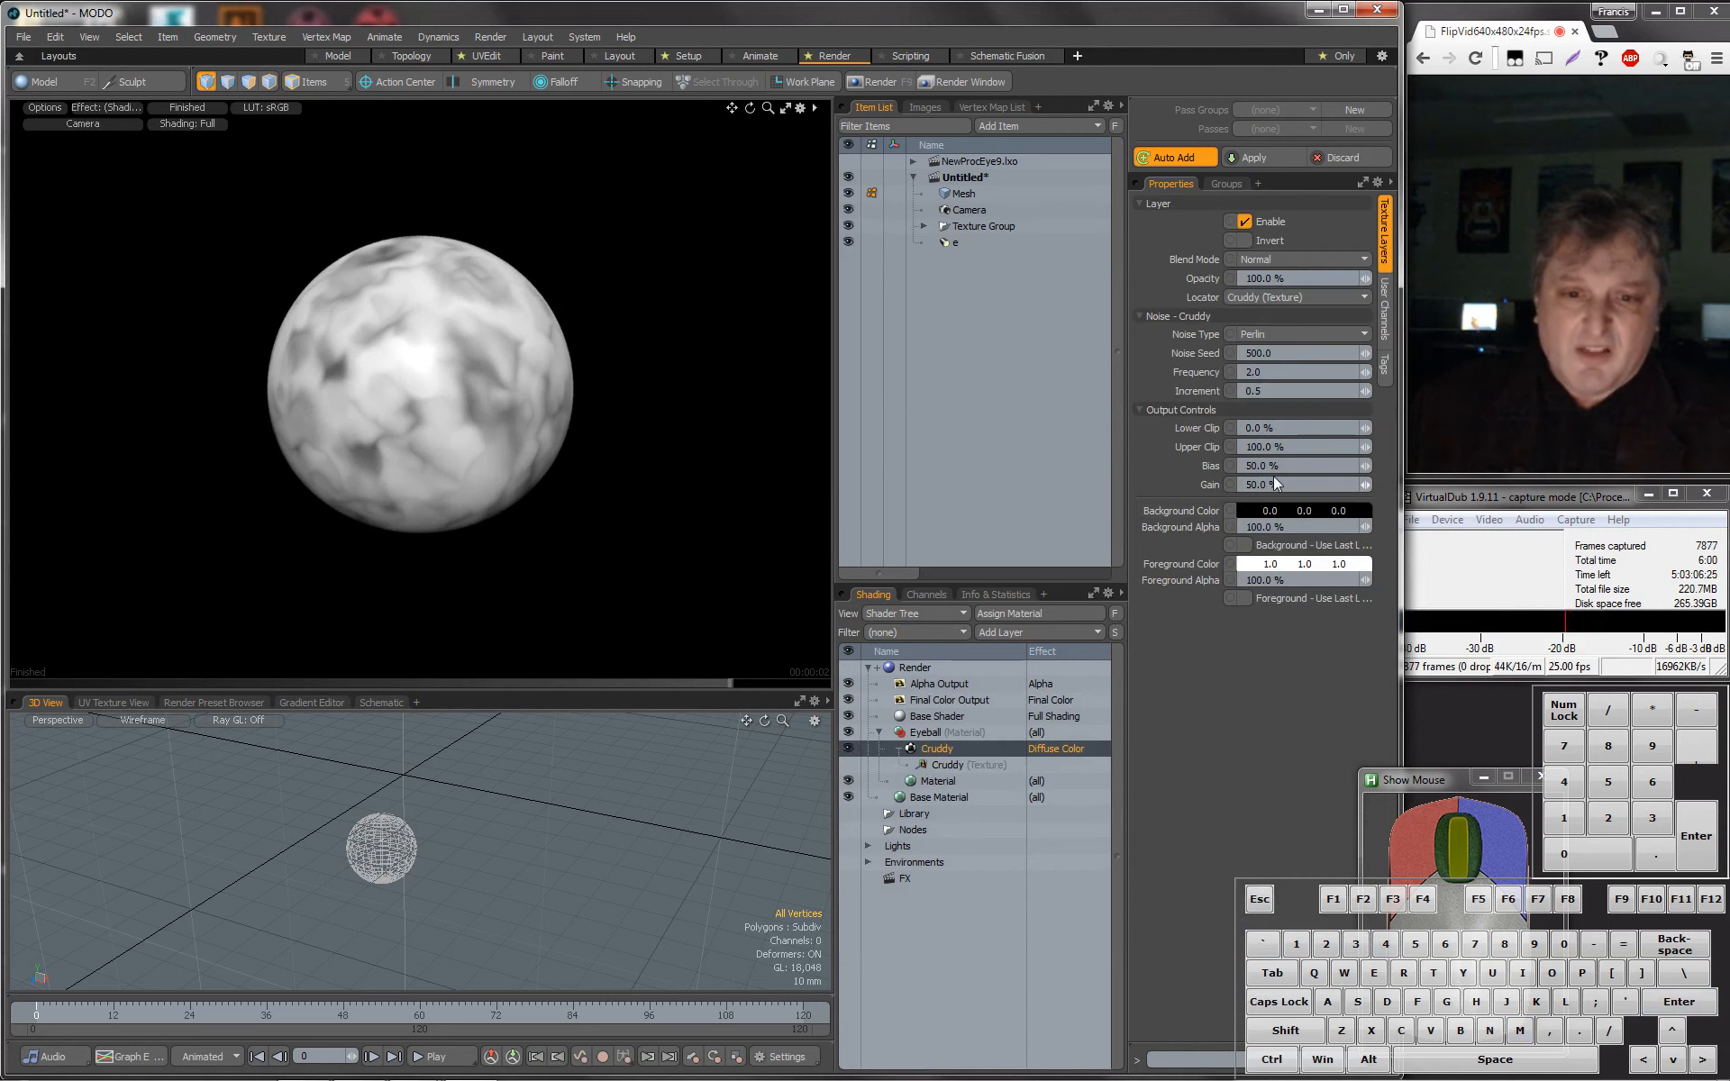
left_click(1251, 511)
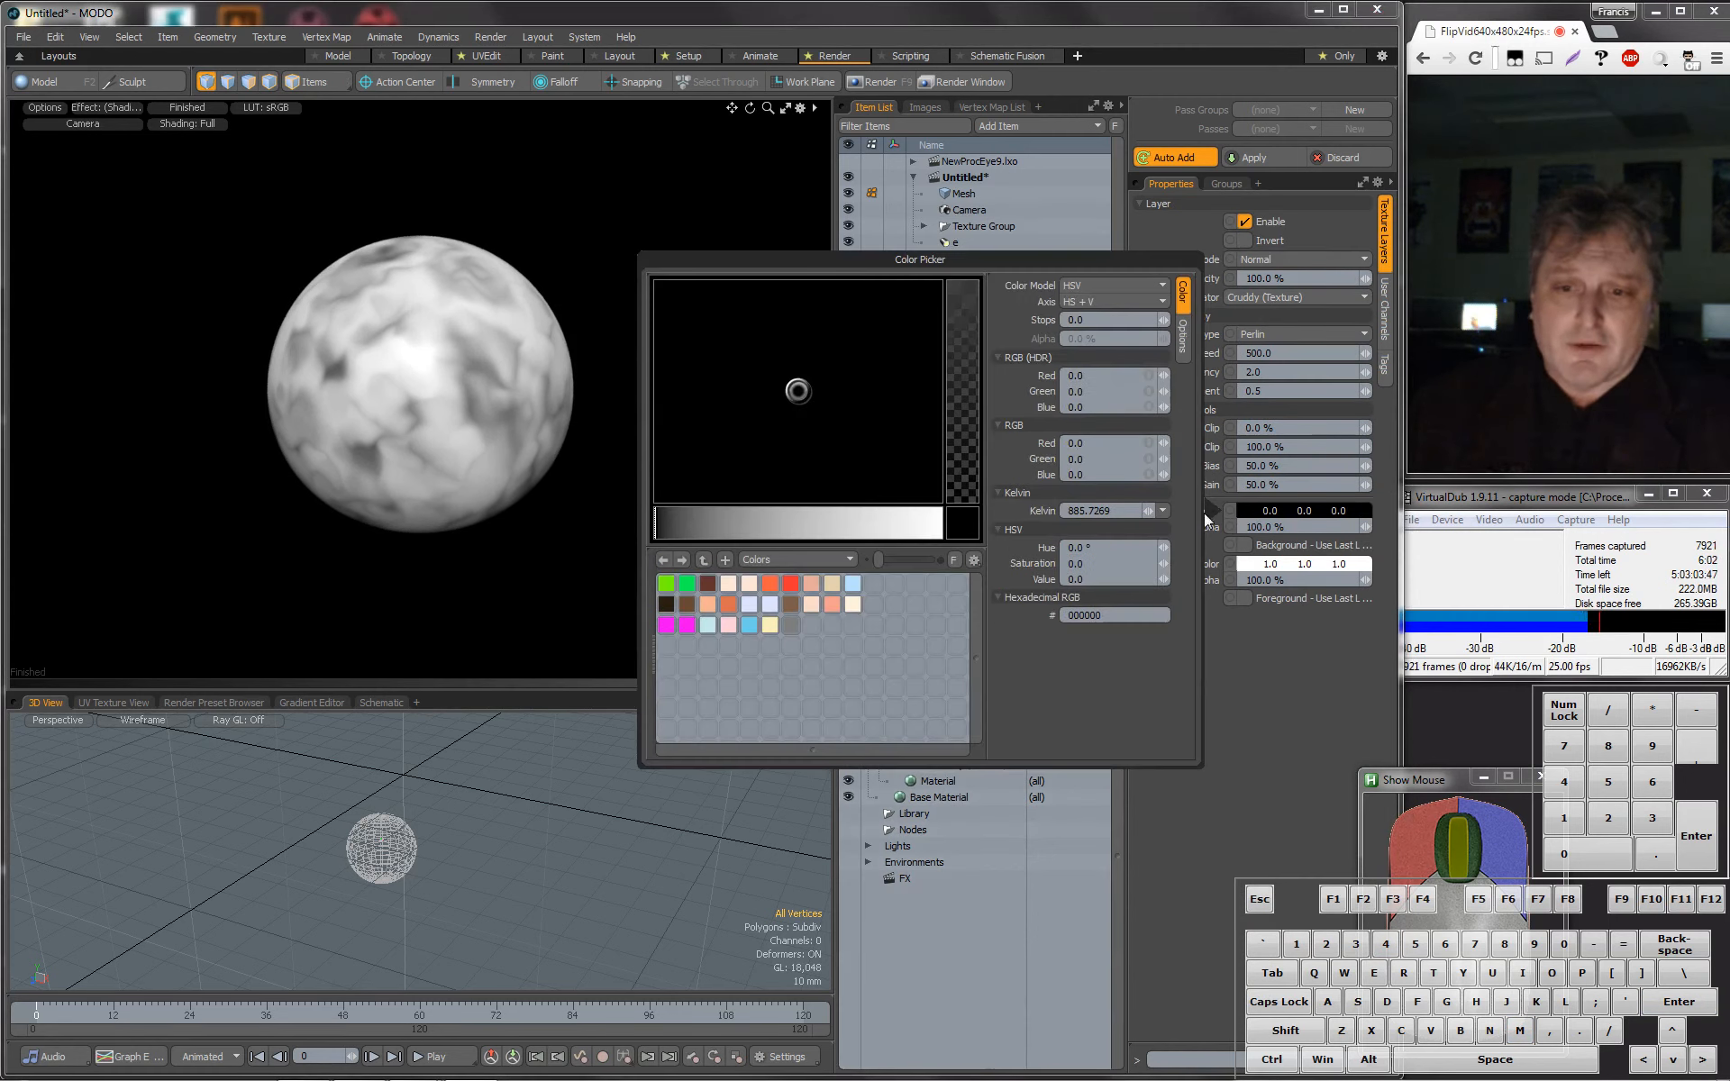
left_click_drag(843, 537, 939, 527)
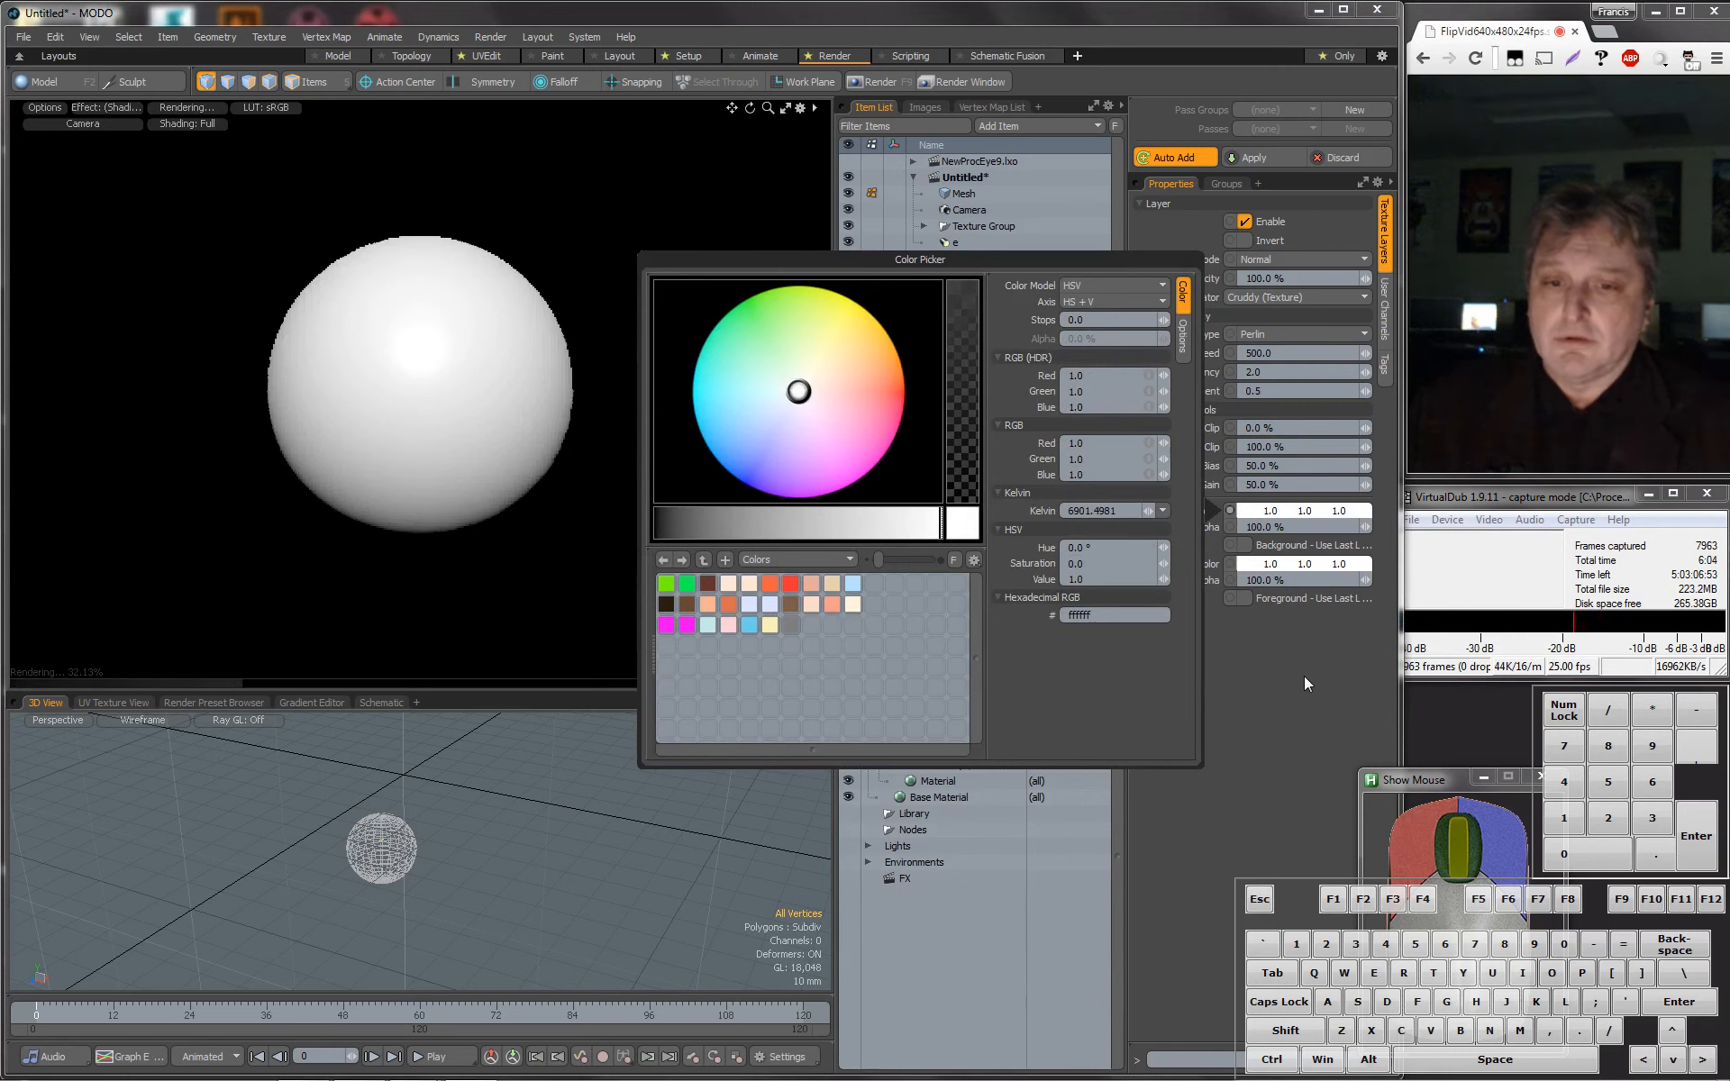
left_click(1245, 562)
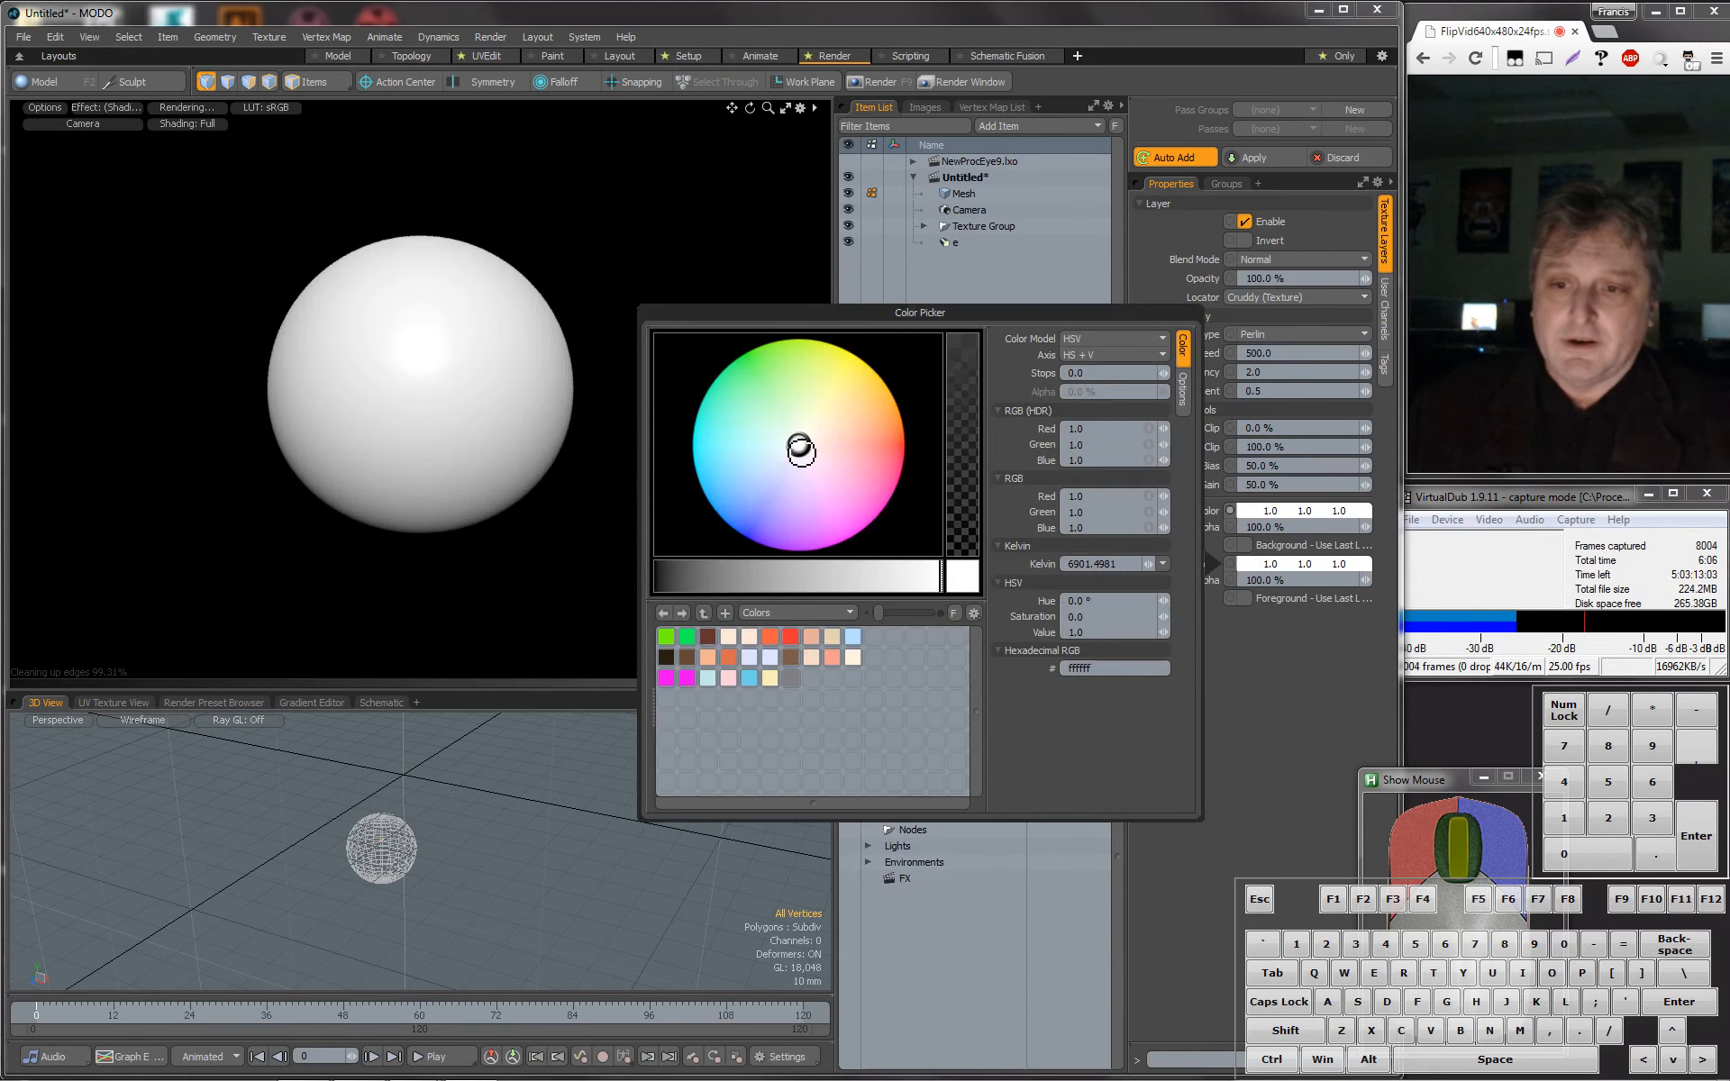
left_click(800, 442)
left_click_drag(825, 448, 946, 447)
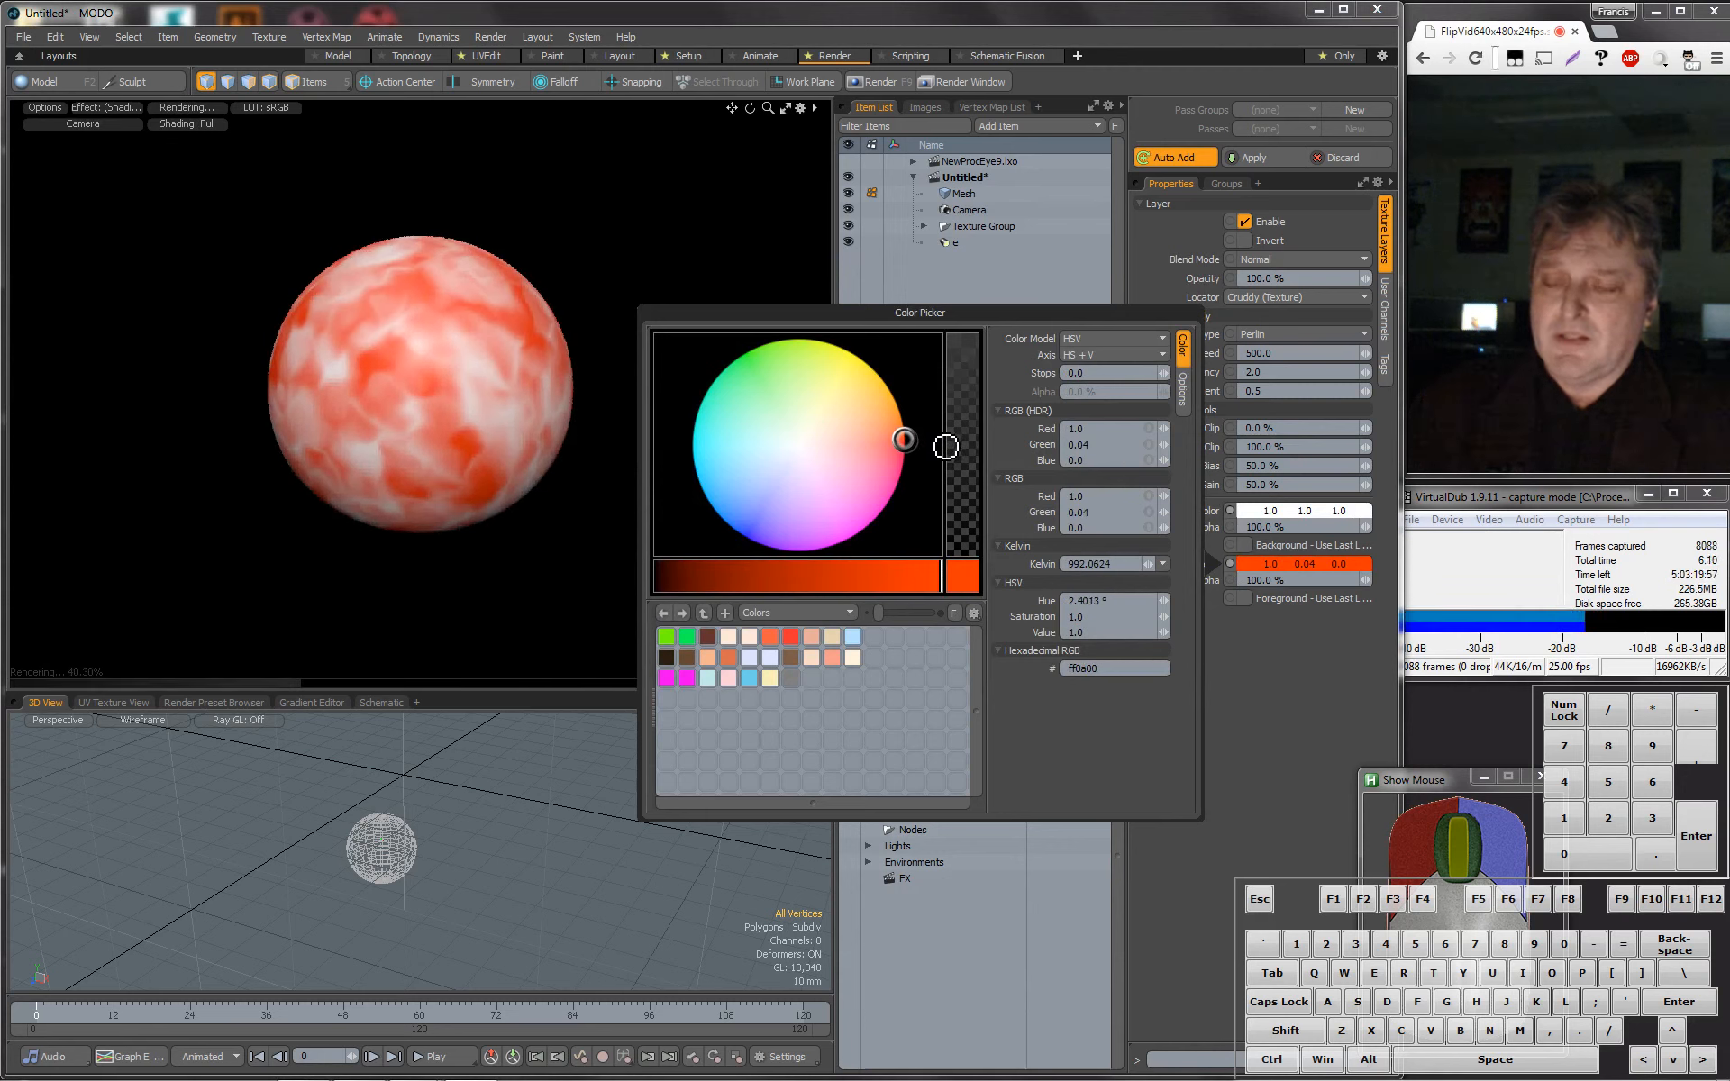
left_click(1310, 664)
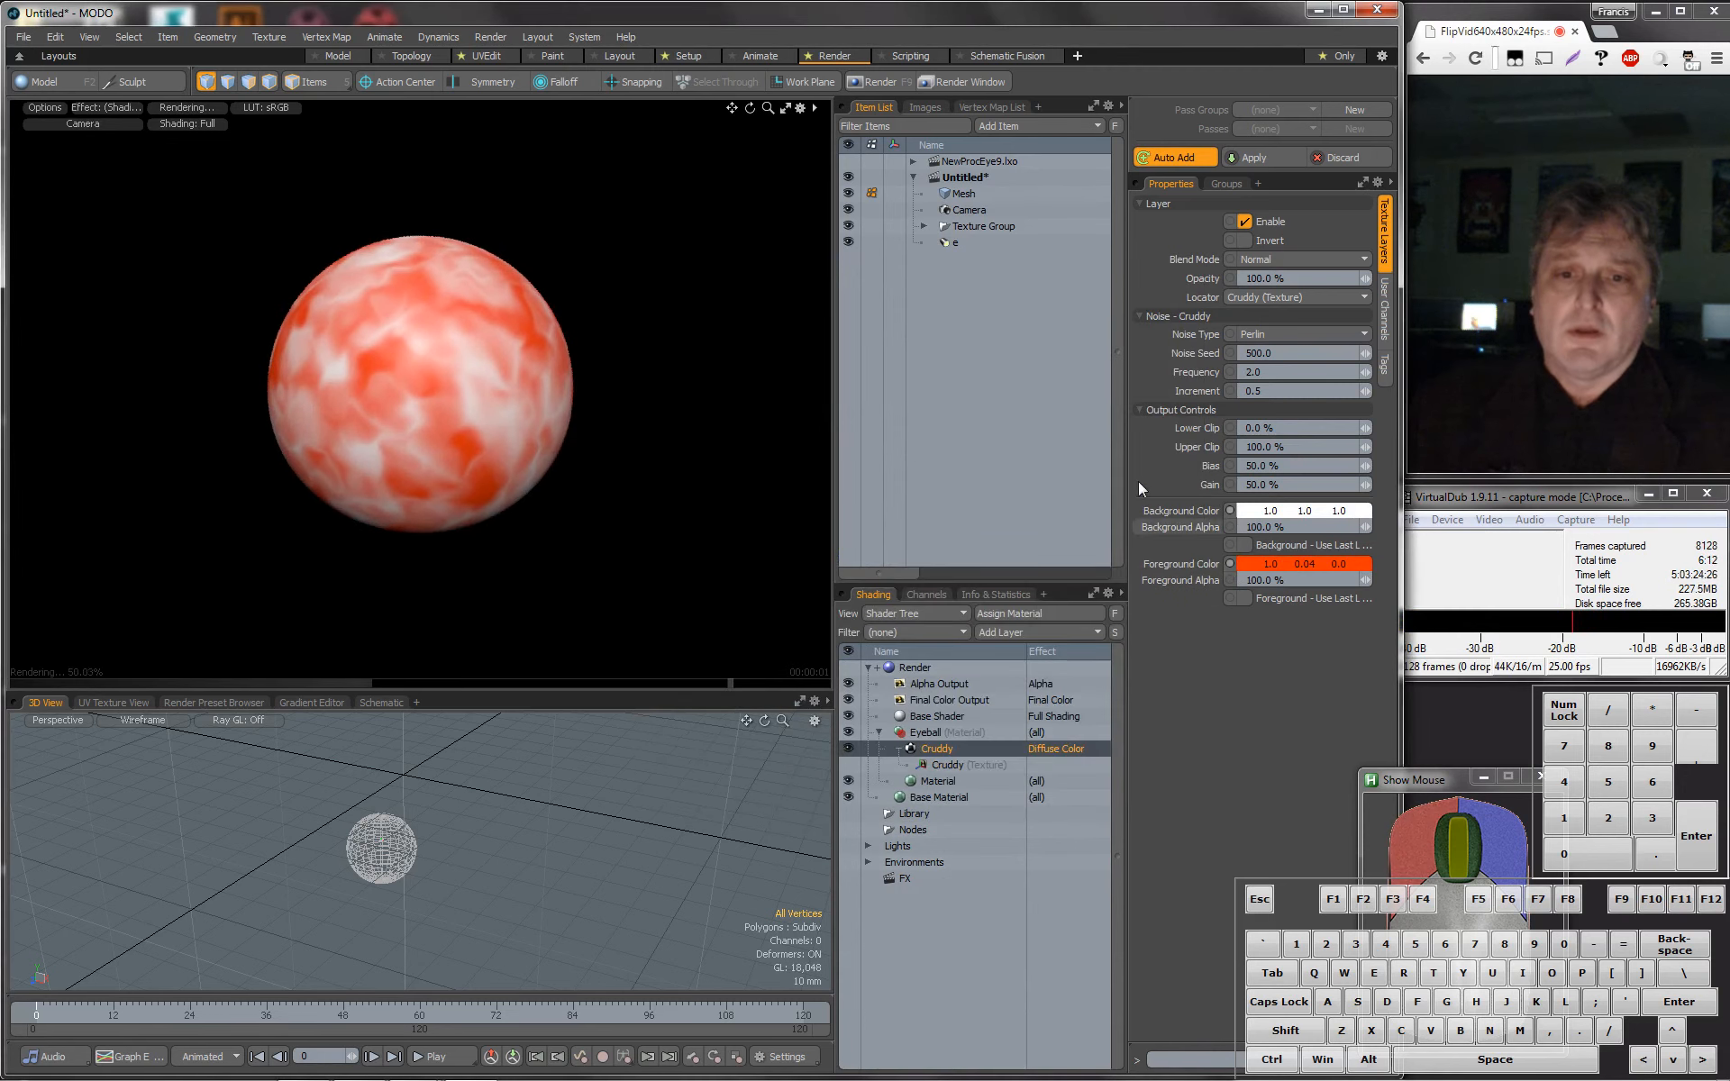
Set the Cruddy layer's noise type to Enhanced Perlin, with Lower Clip 94.5%, Bias 11% and Gain 70%.
left_click(1283, 332)
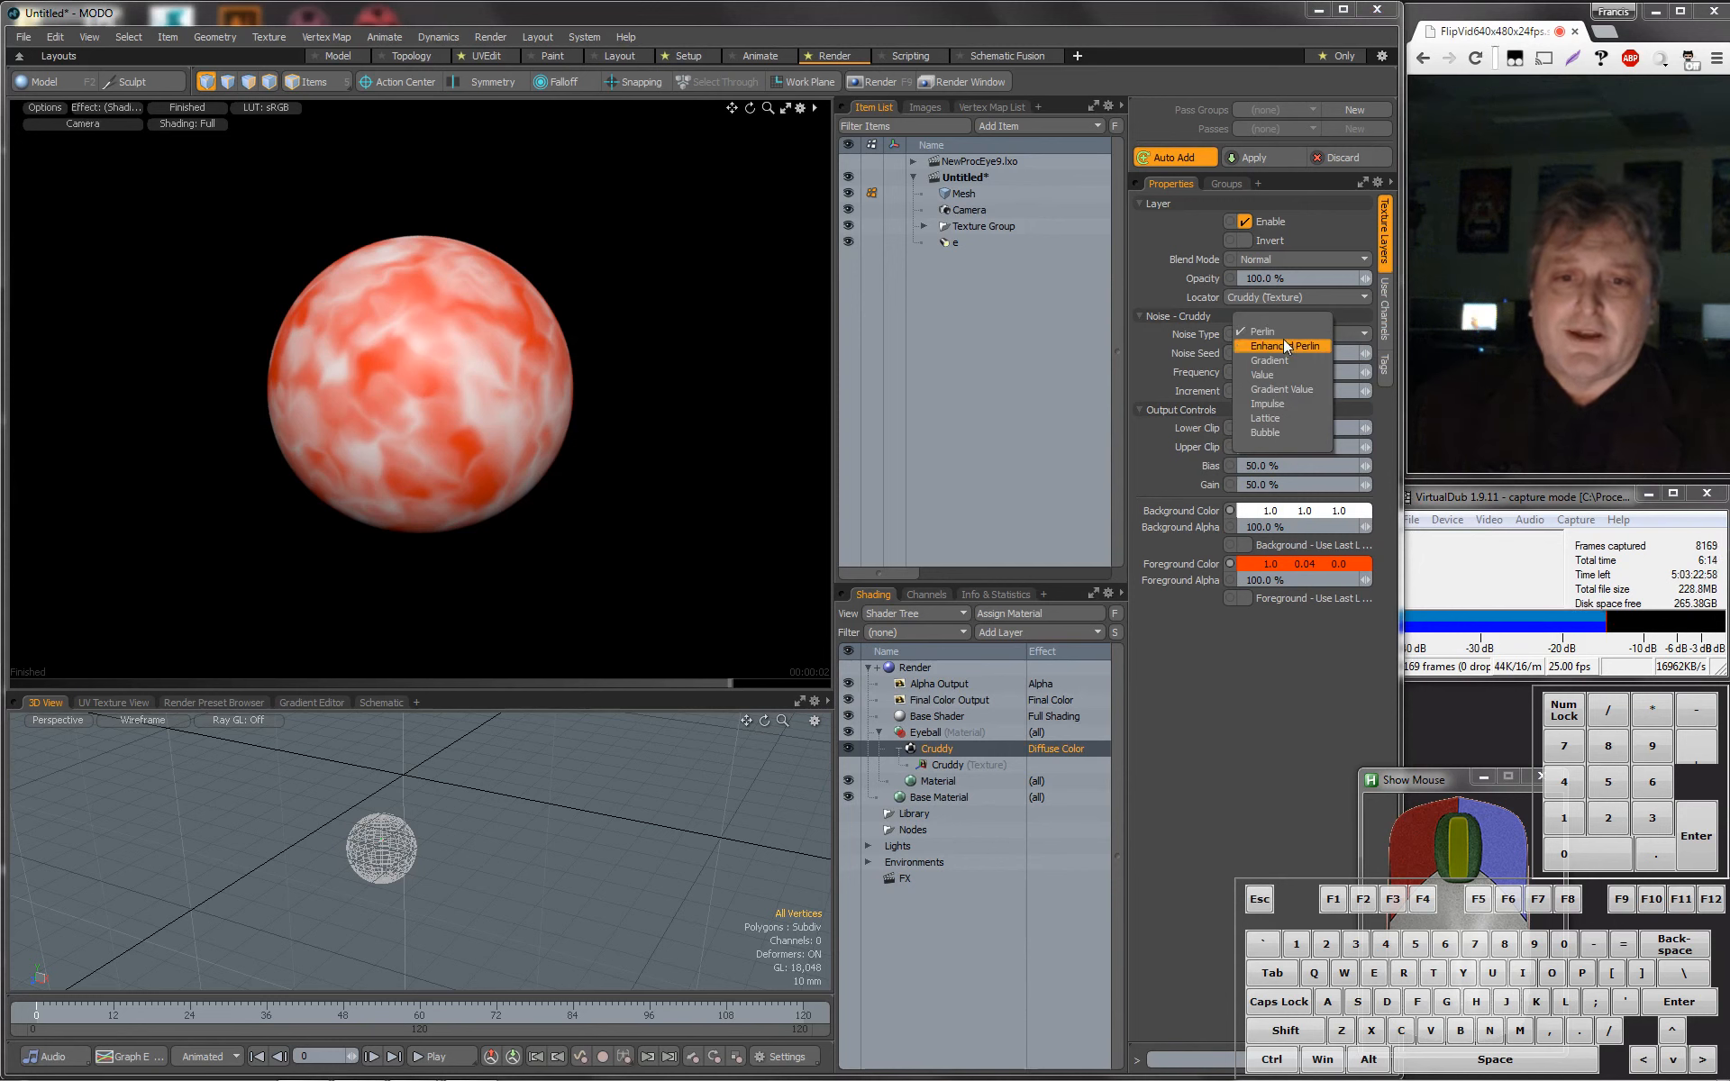
left_click(1283, 343)
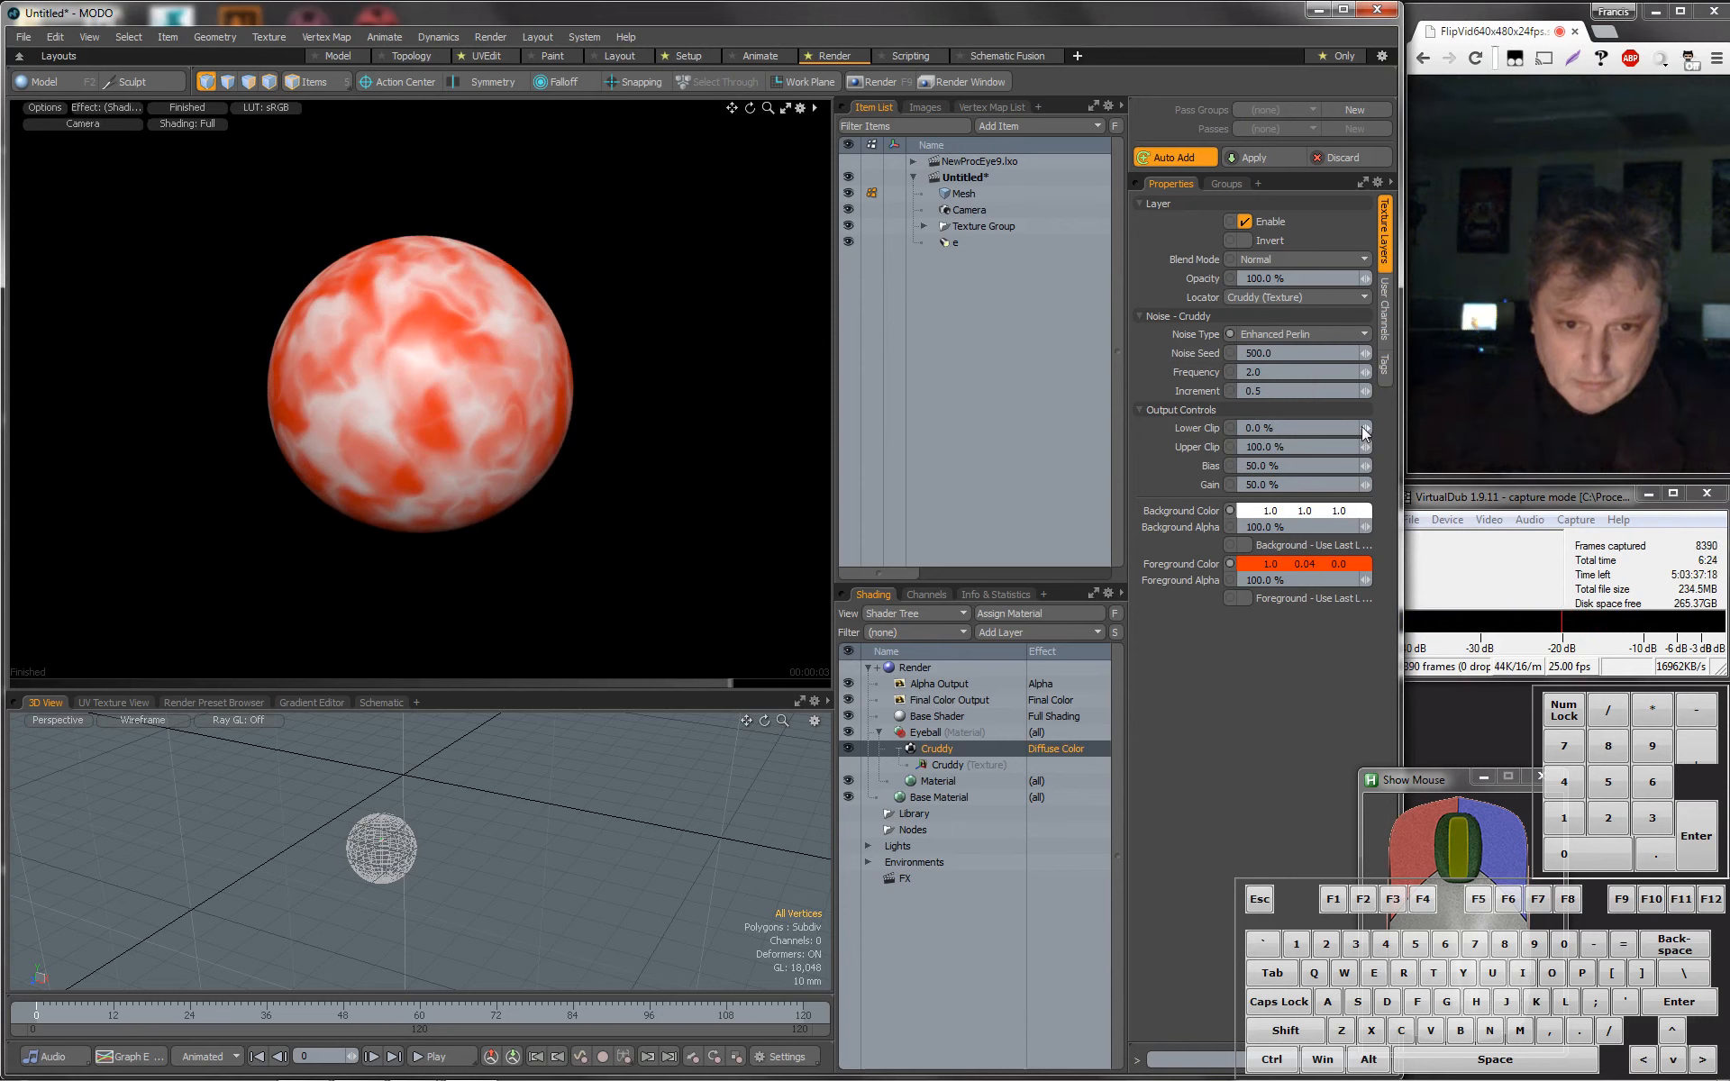
left_click_drag(1365, 427, 1487, 427)
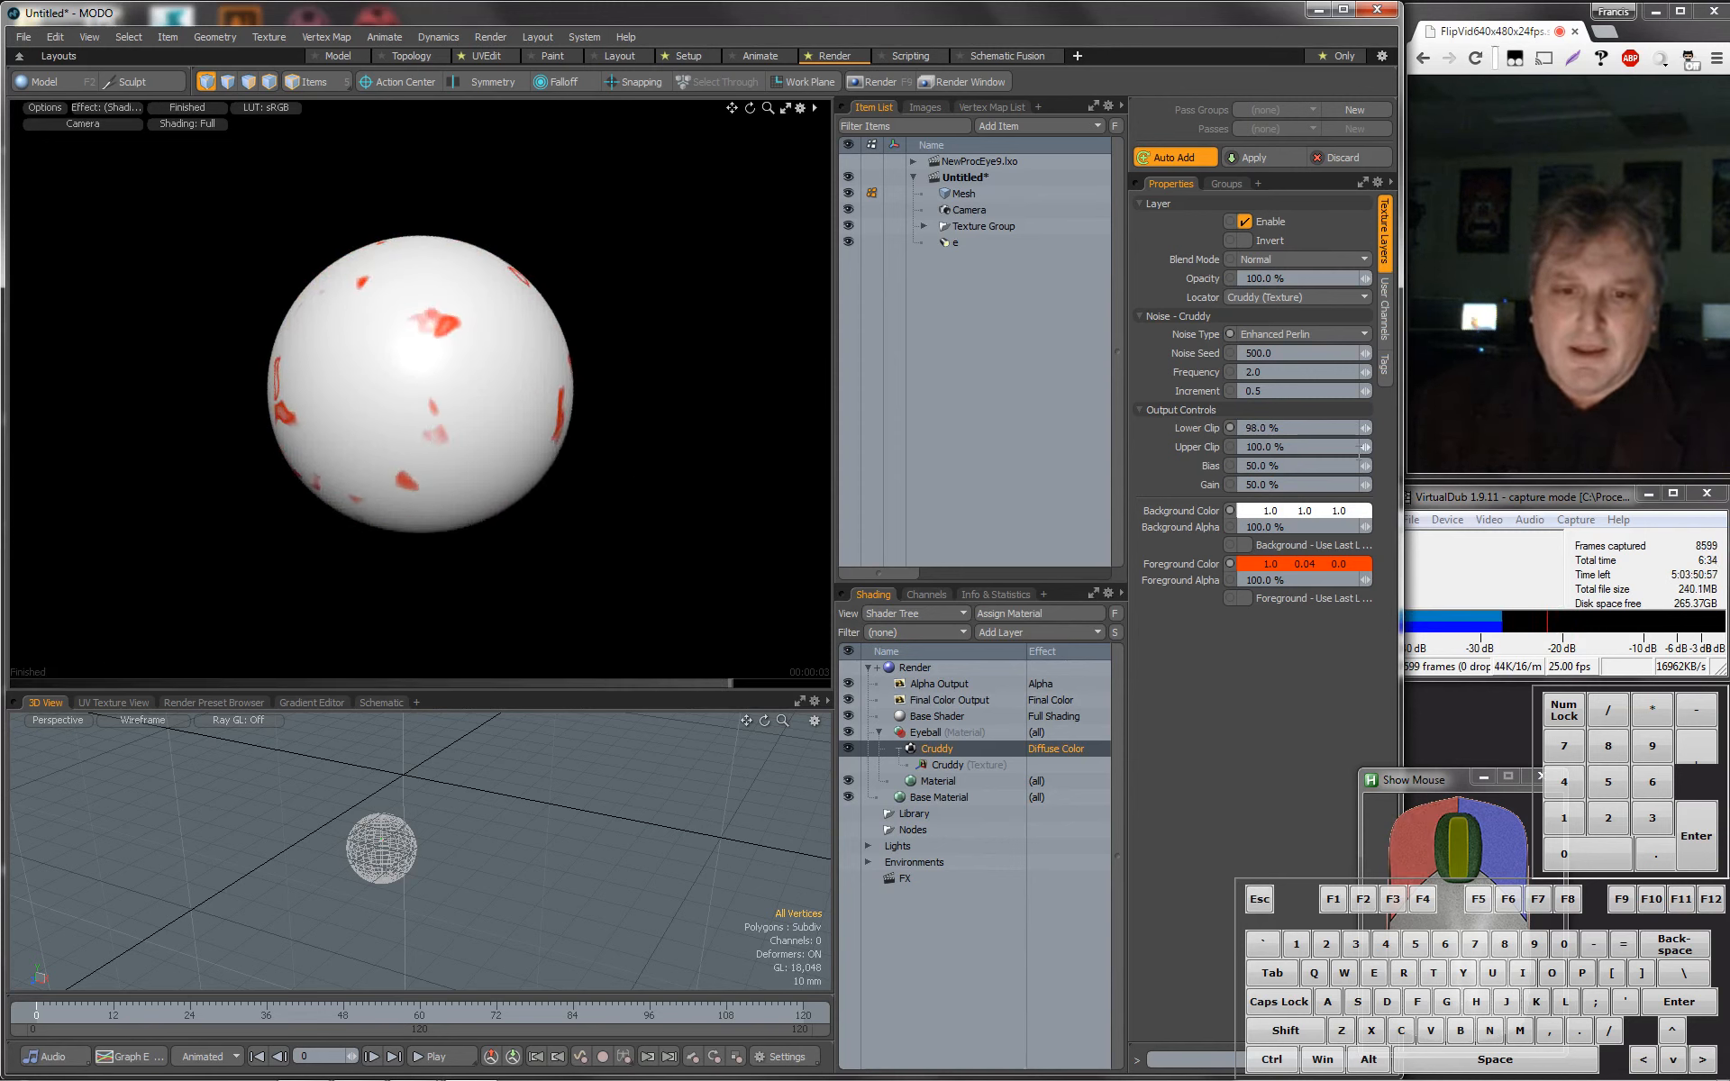
mouse_move(1366, 447)
left_mouse_down()
mouse_move(1344, 447)
mouse_move(1381, 447)
mouse_move(1353, 447)
left_mouse_up()
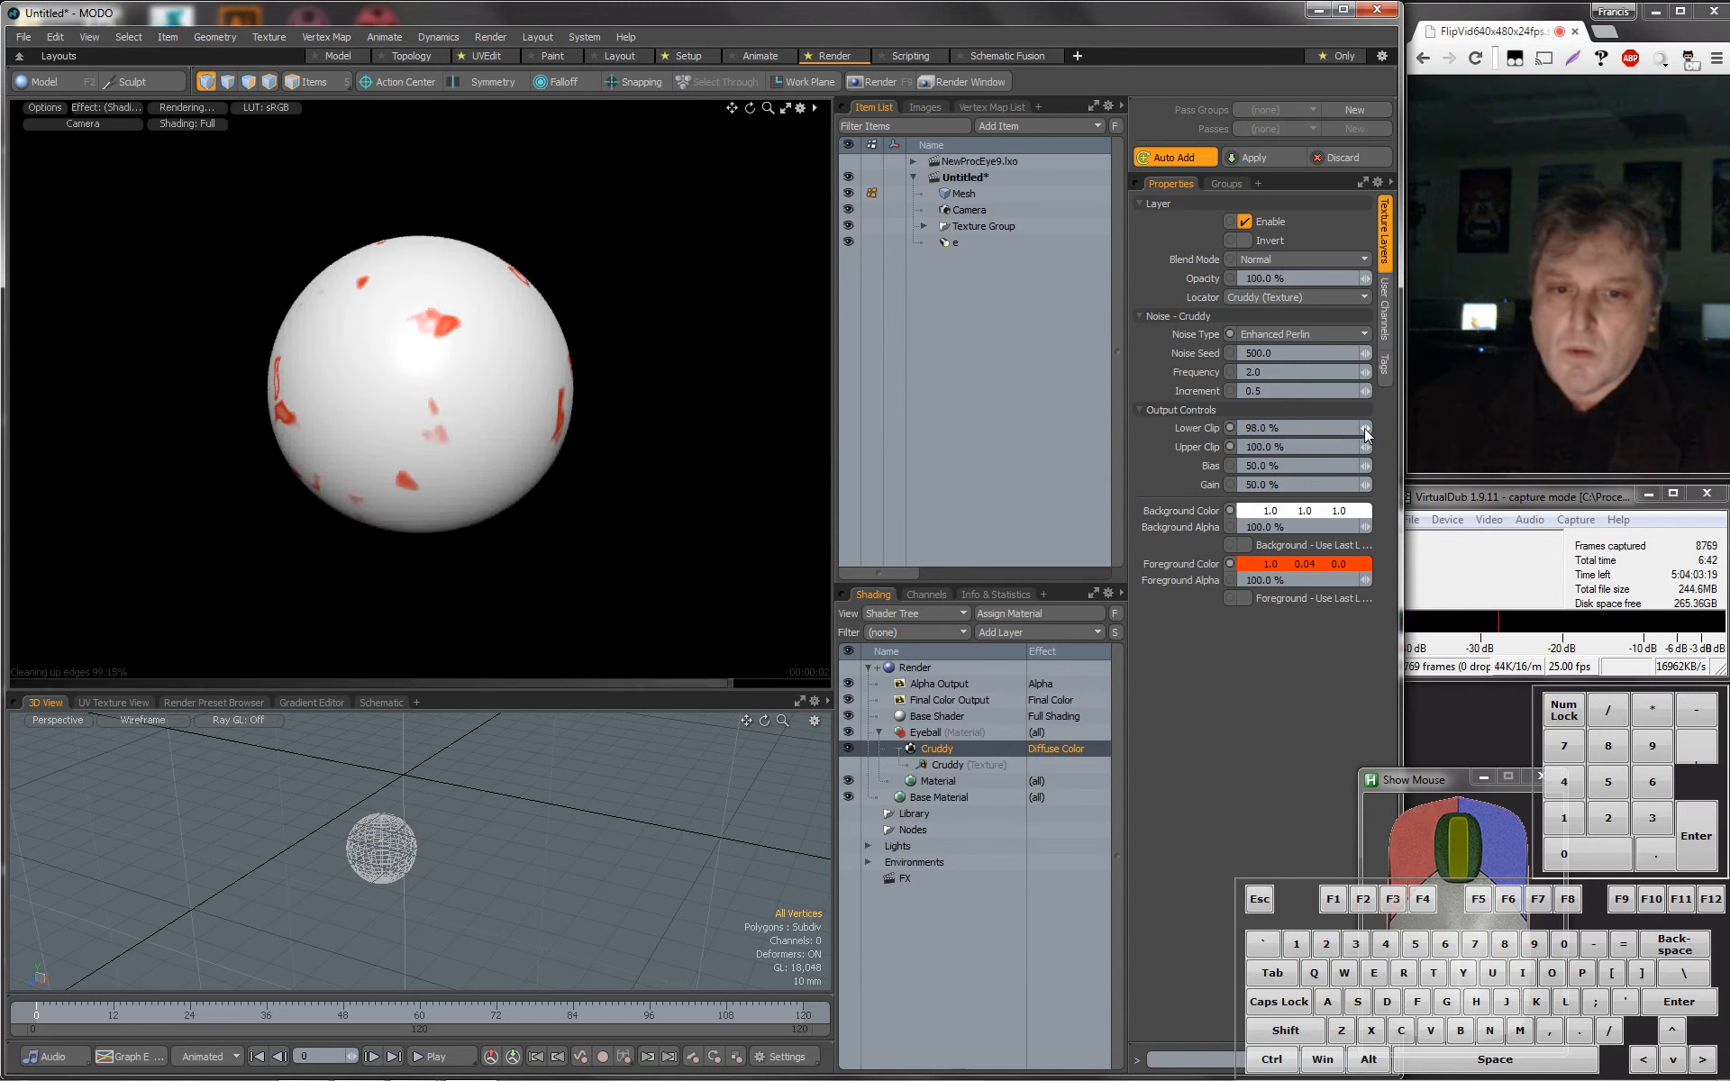
left_click_drag(1365, 427, 1375, 485)
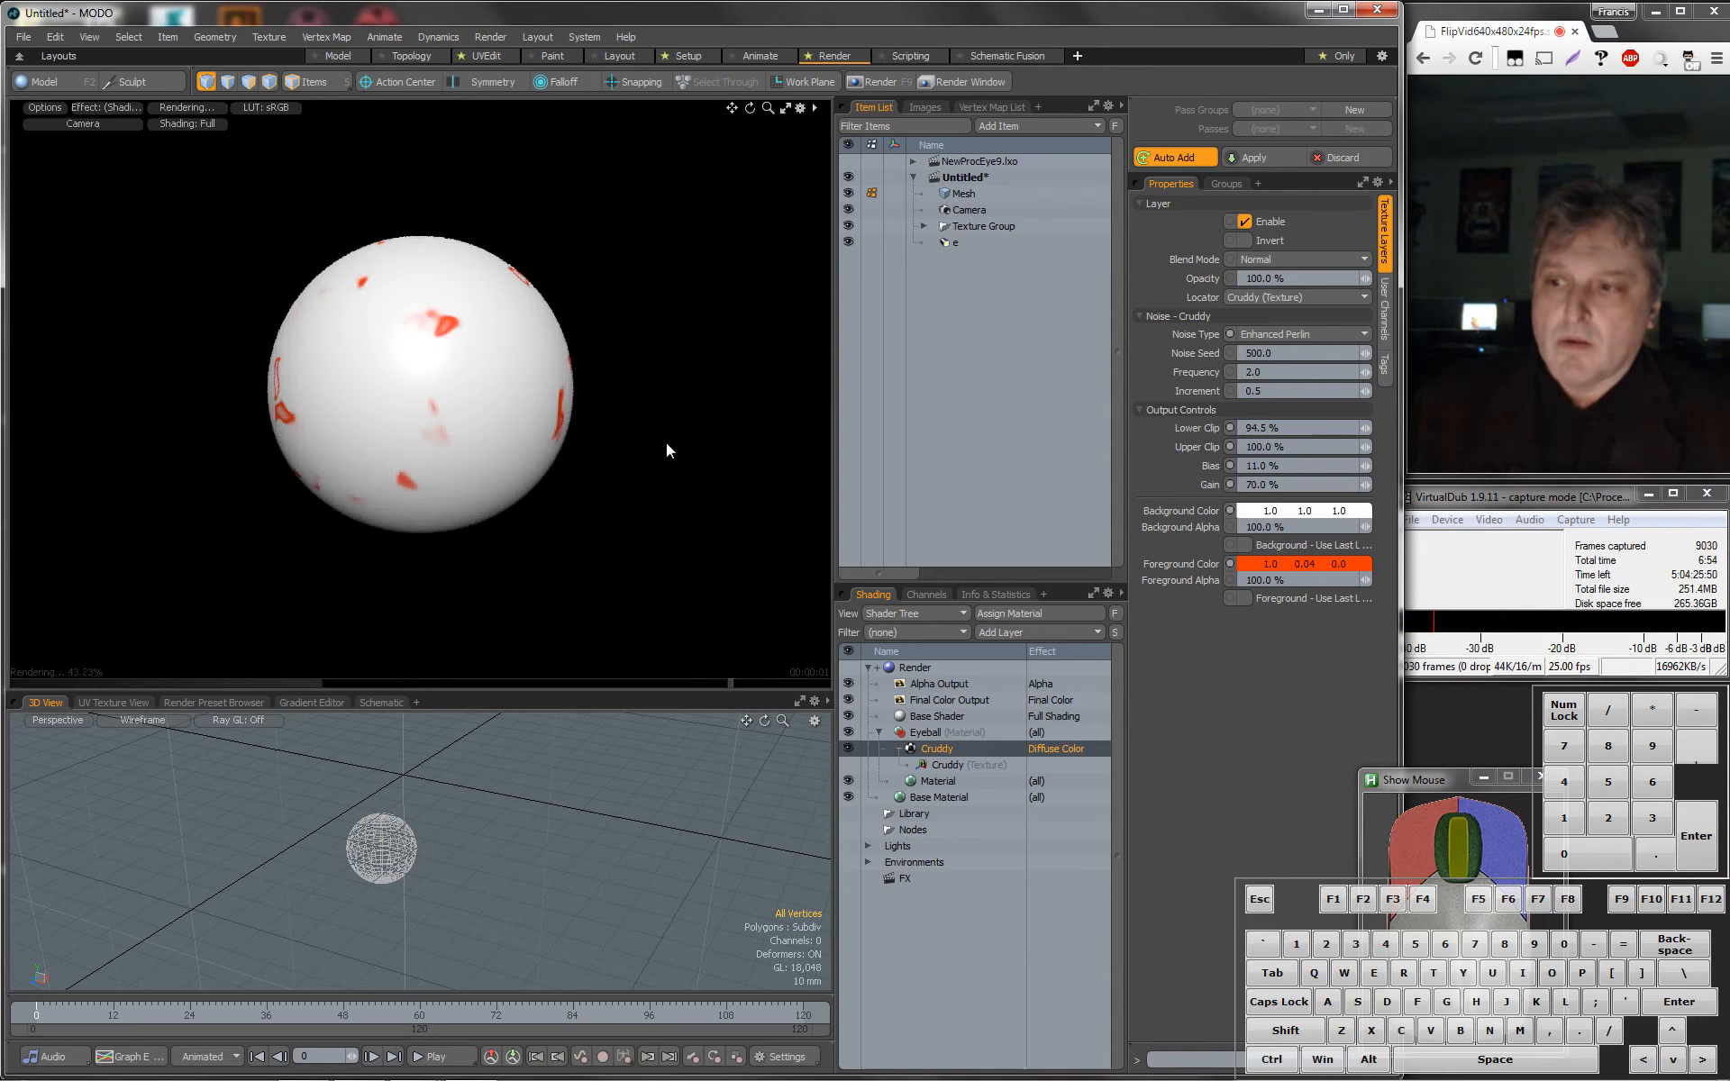
Try a noise seed of 501 on the Cruddy layer and replace it with a seed of 2.
left_click(1307, 353)
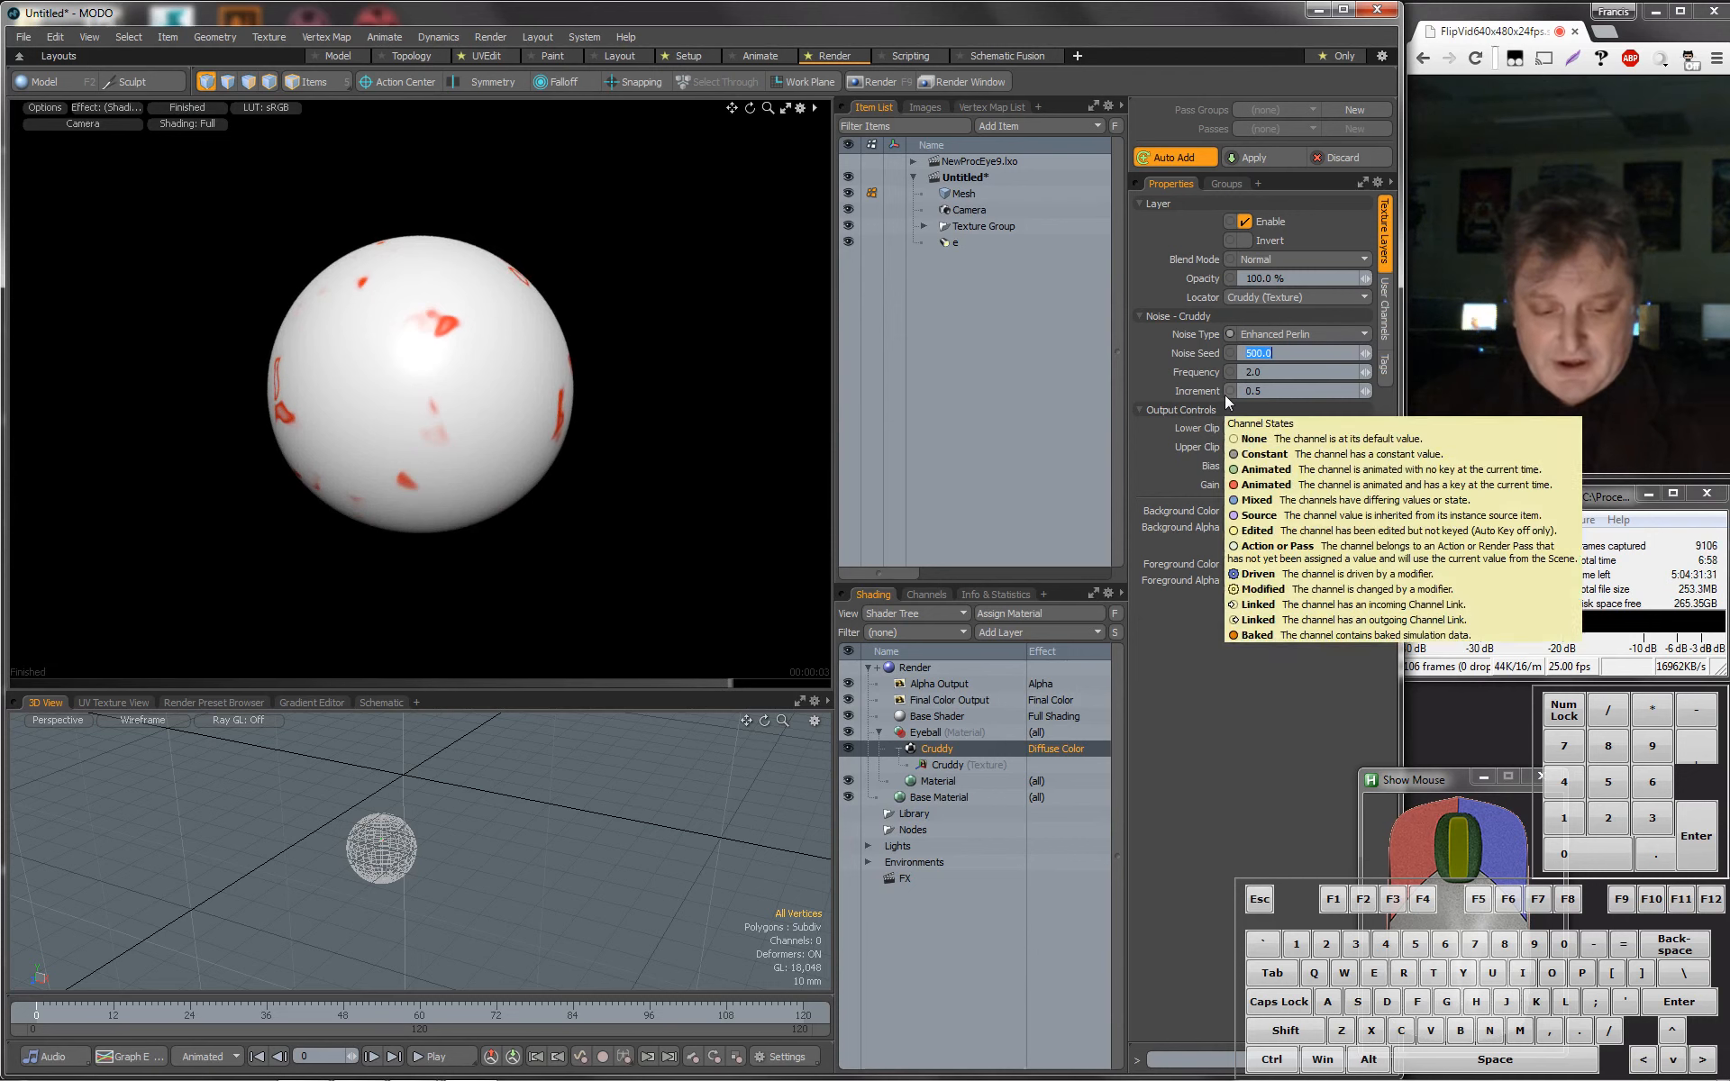
type("501")
key("Return")
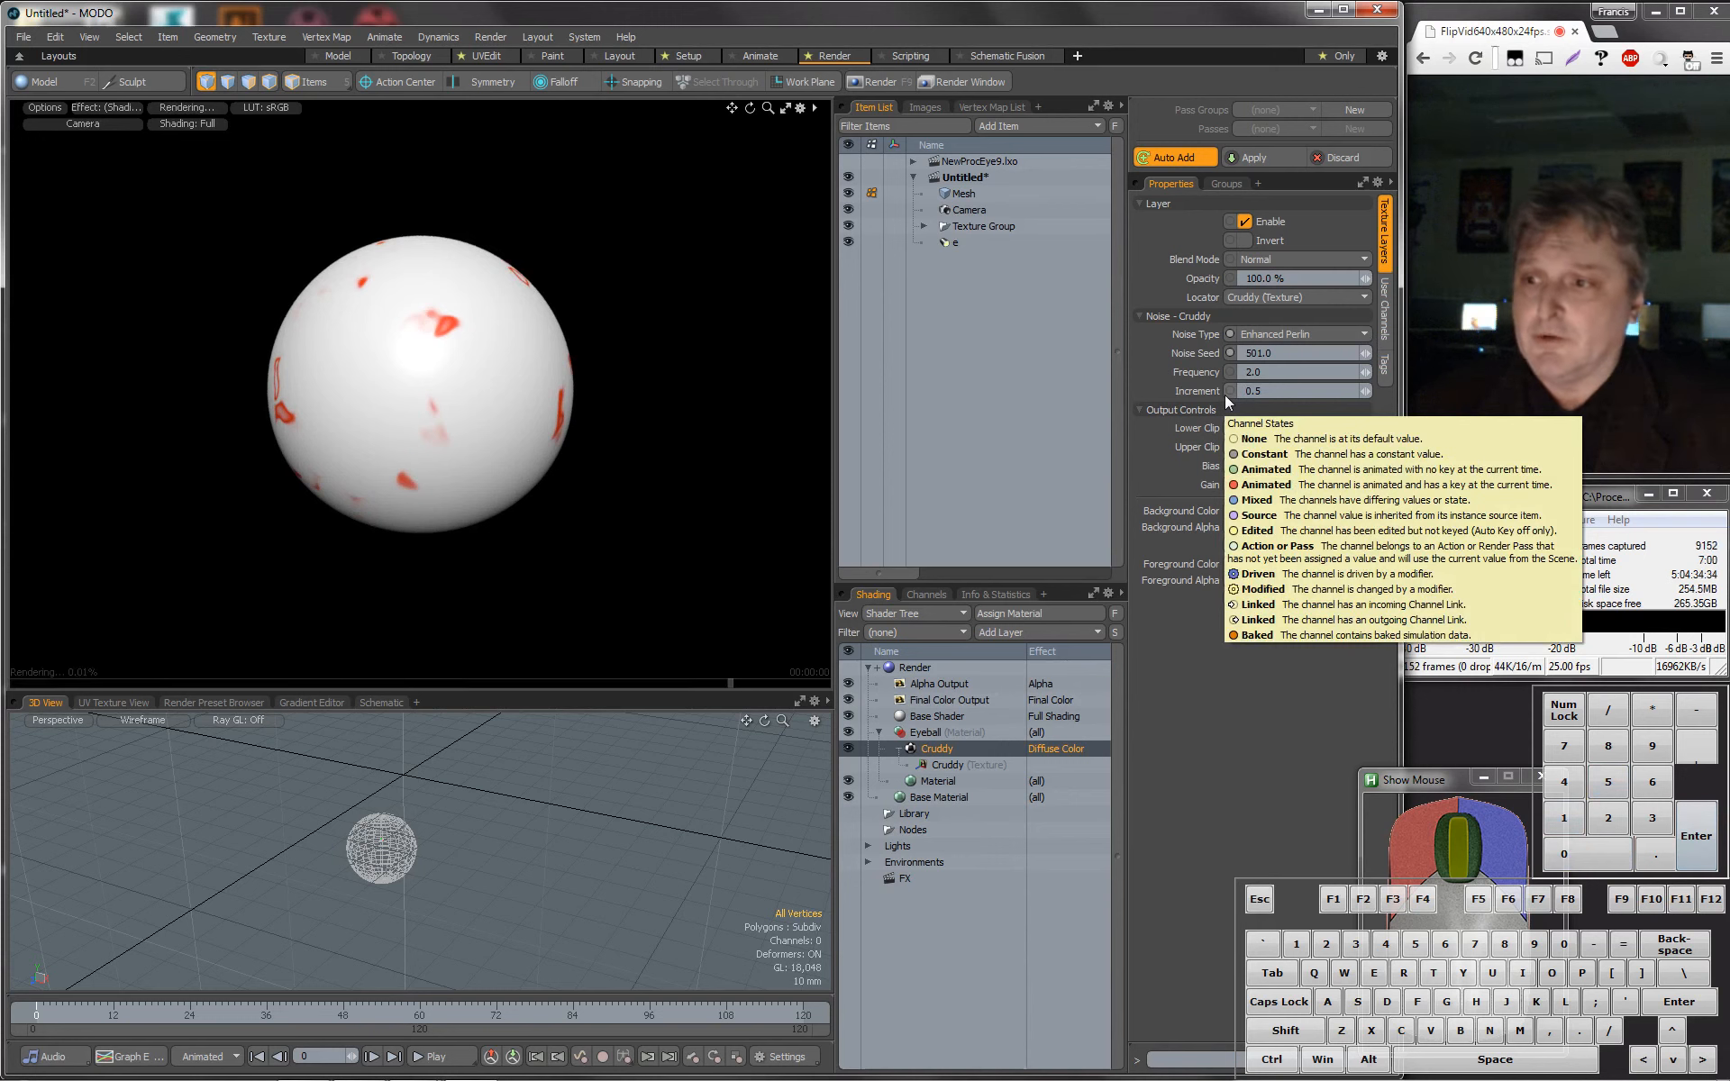
left_click(1289, 354)
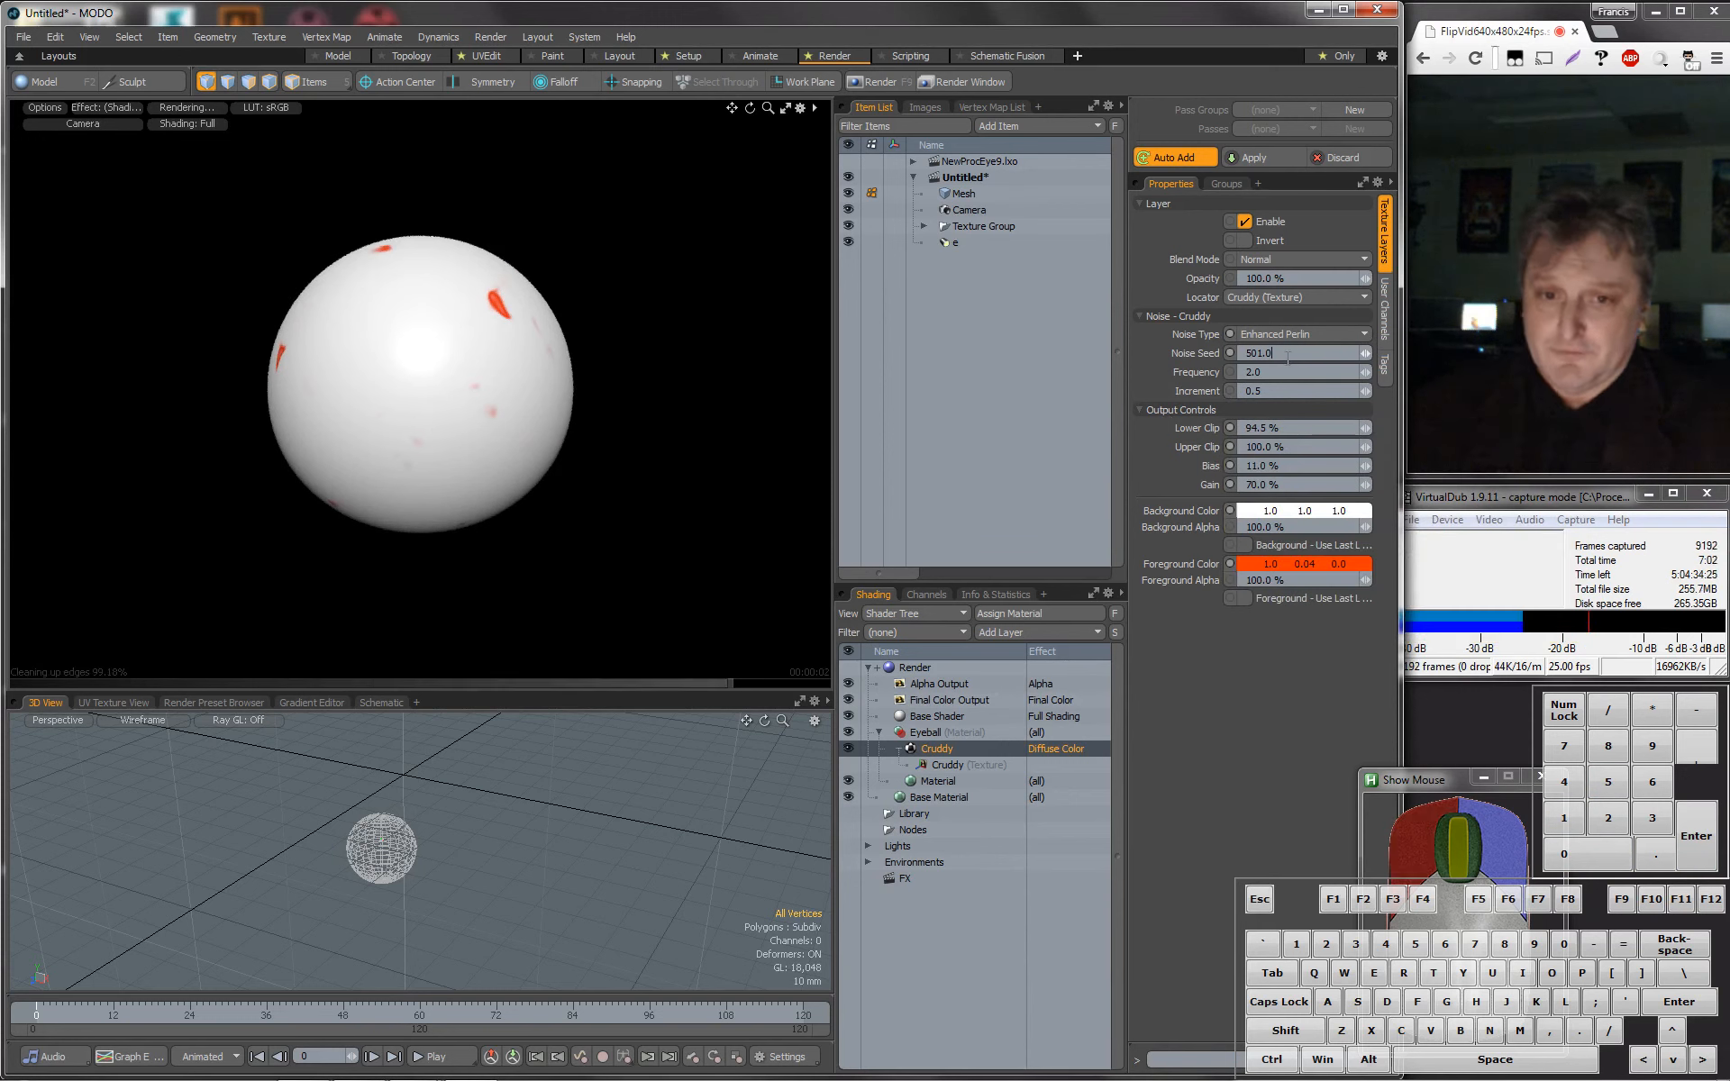
type("2")
key("Return")
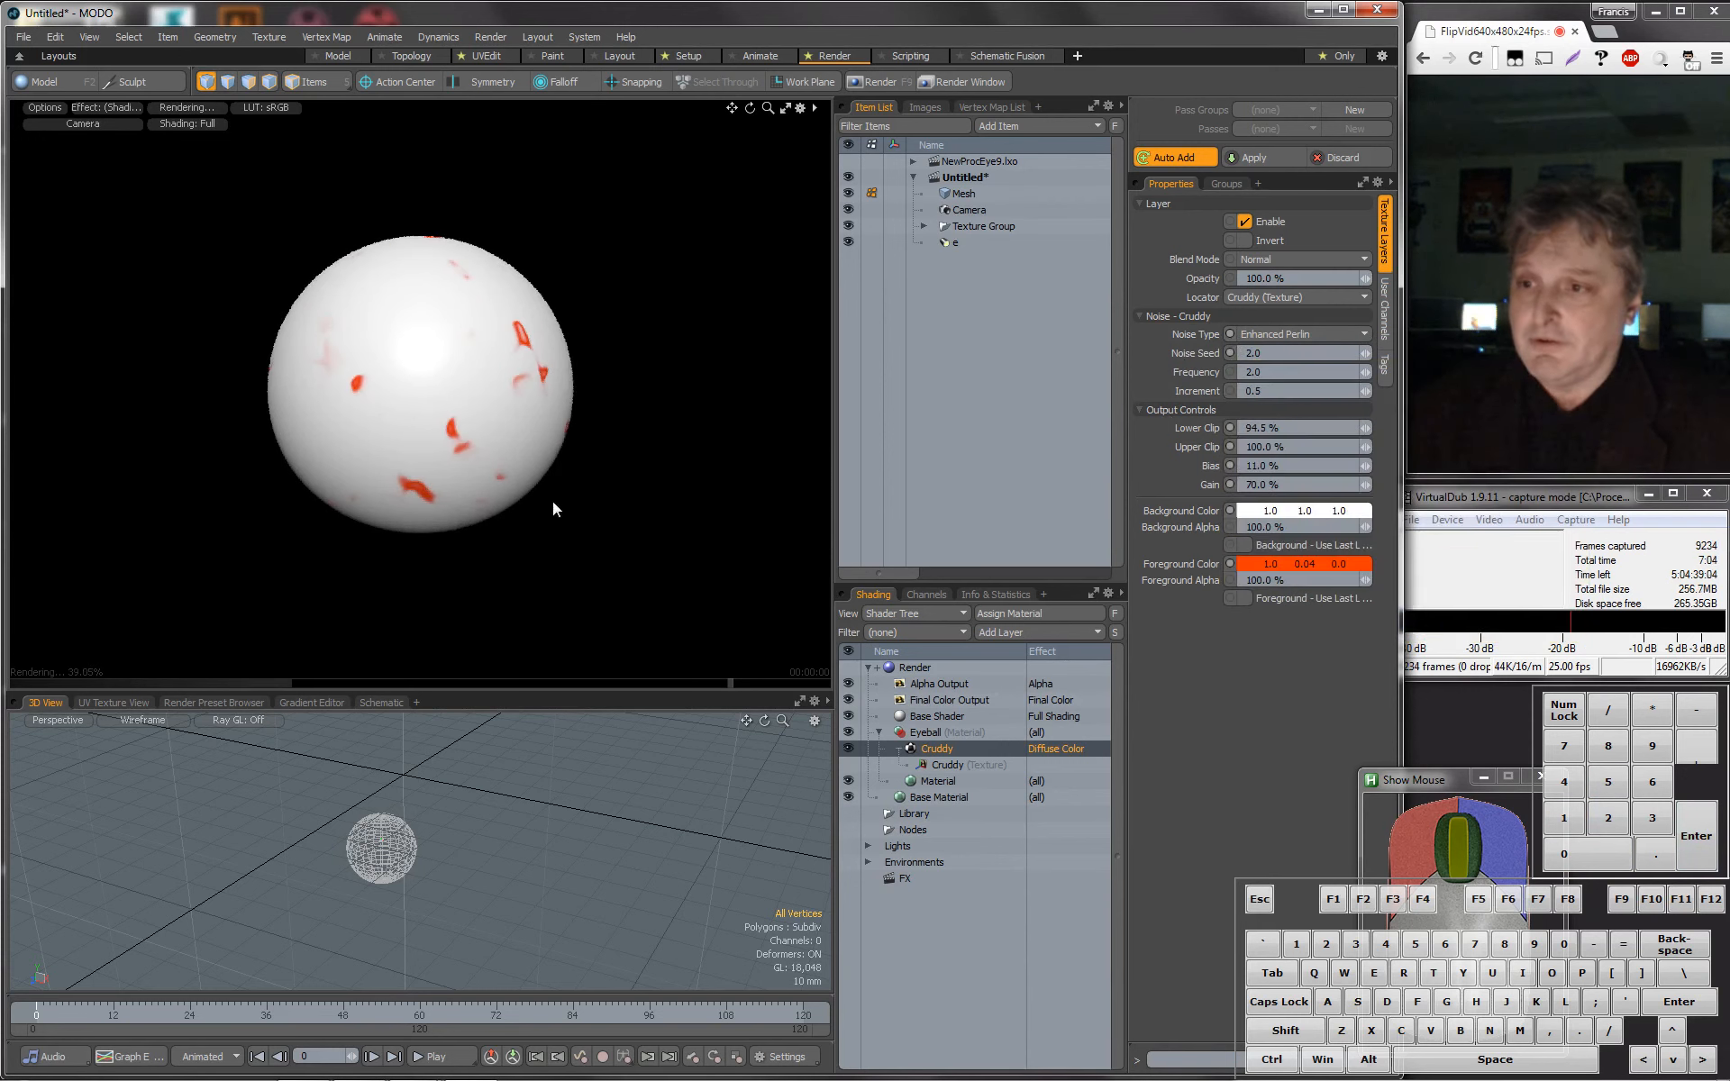
Set the Cruddy layer's noise seed to 3.9.
left_click_drag(576, 460, 568, 491, "alt")
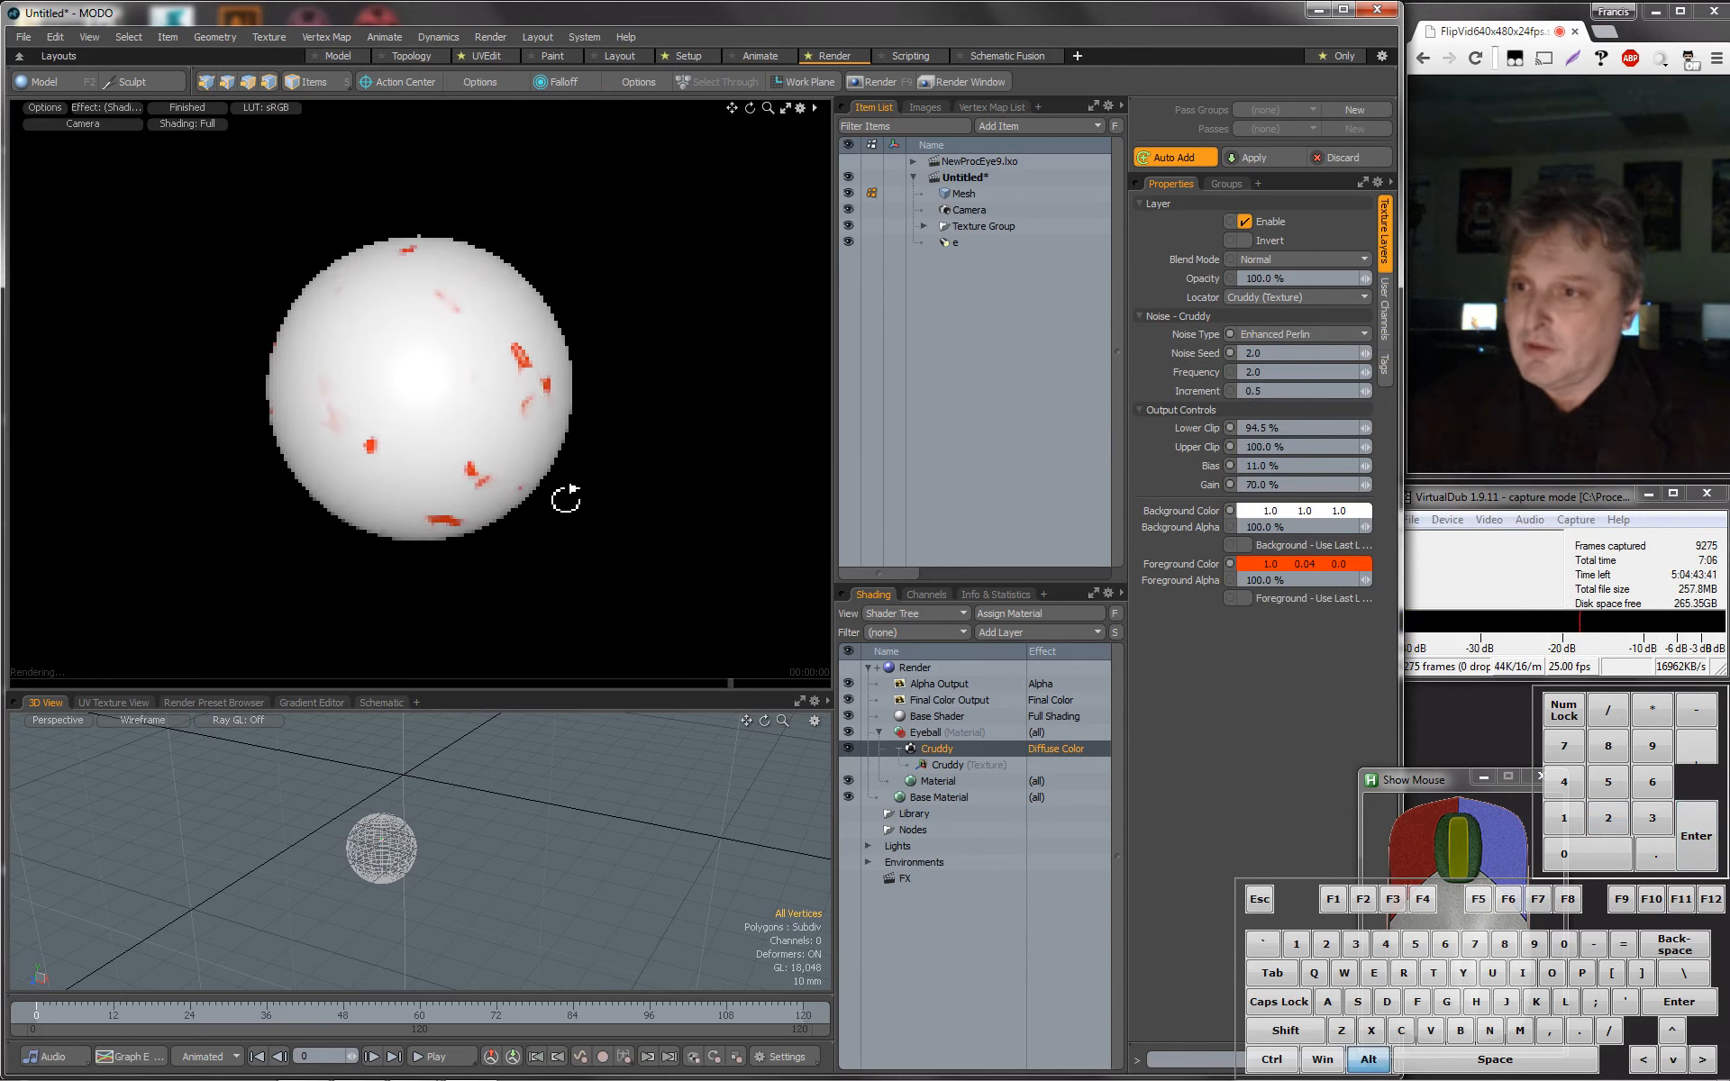
left_click(1288, 351)
type("2.06")
key("Return")
left_click_drag(1368, 354, 1530, 354)
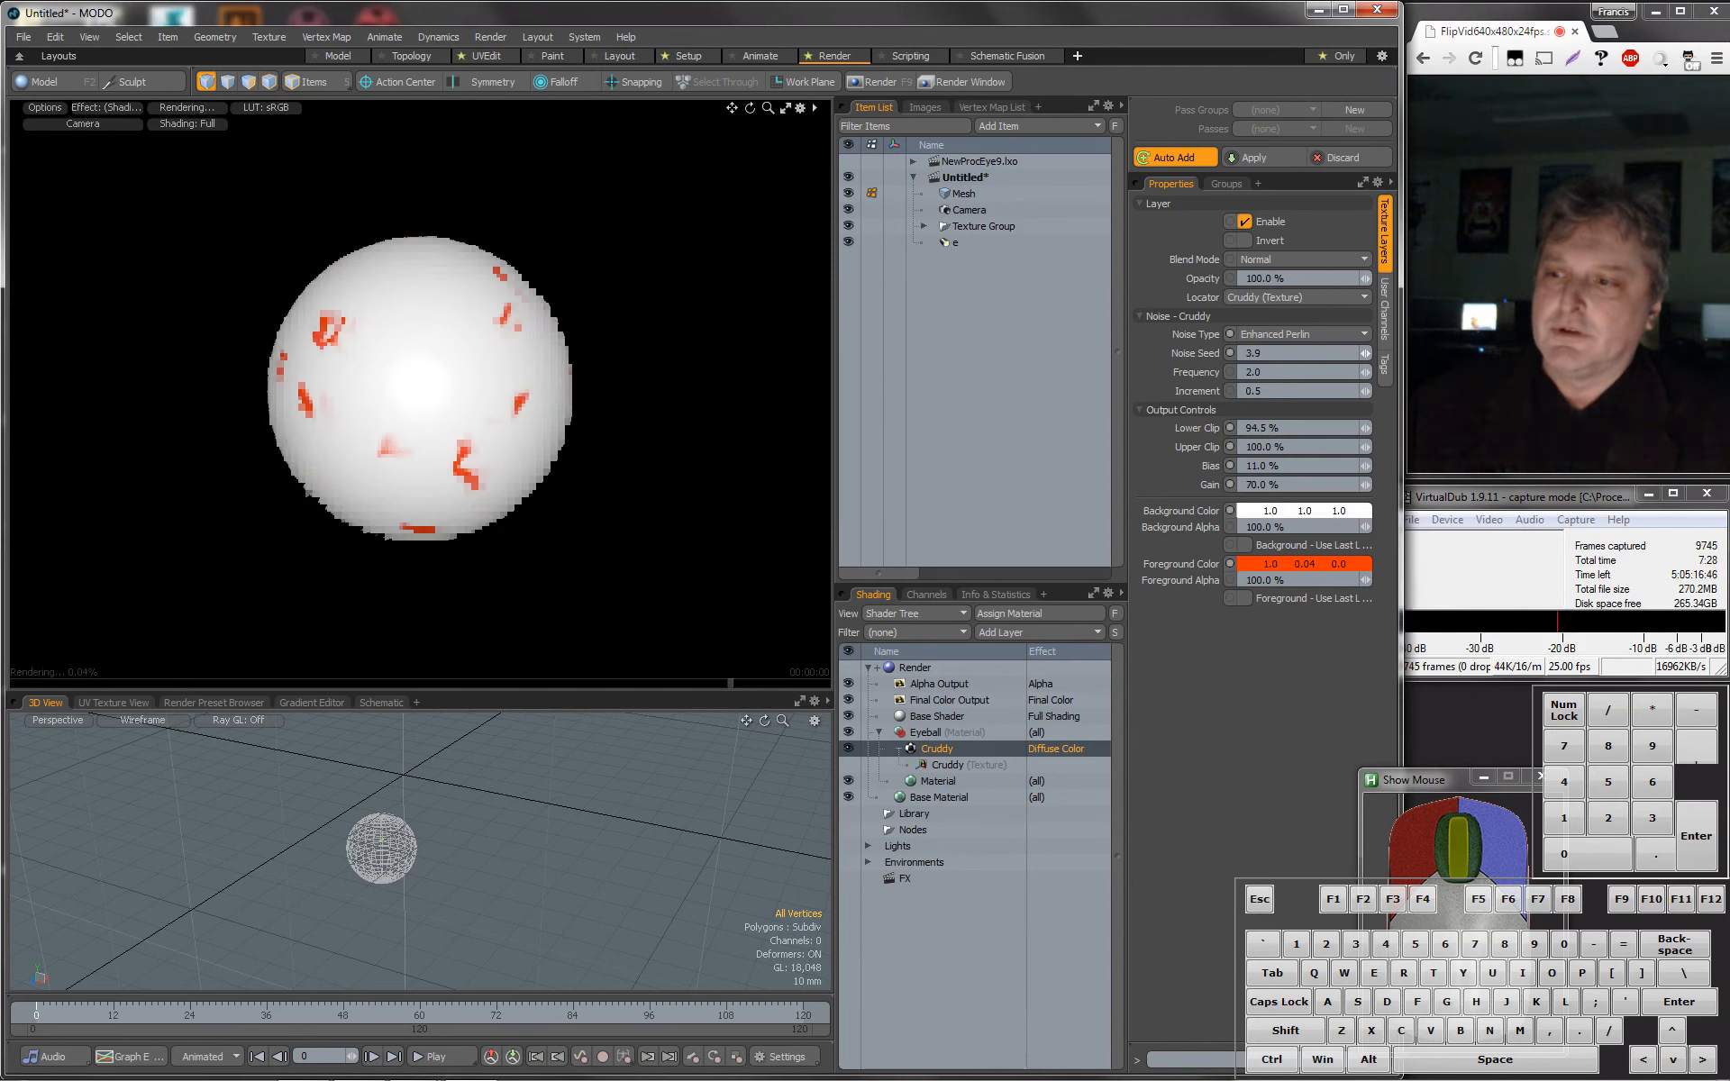
Copy the diffuse color Cruddy layer from the EyeBall material of the NewProcEye9.lxo scene.
left_click(914, 161)
left_click(957, 158)
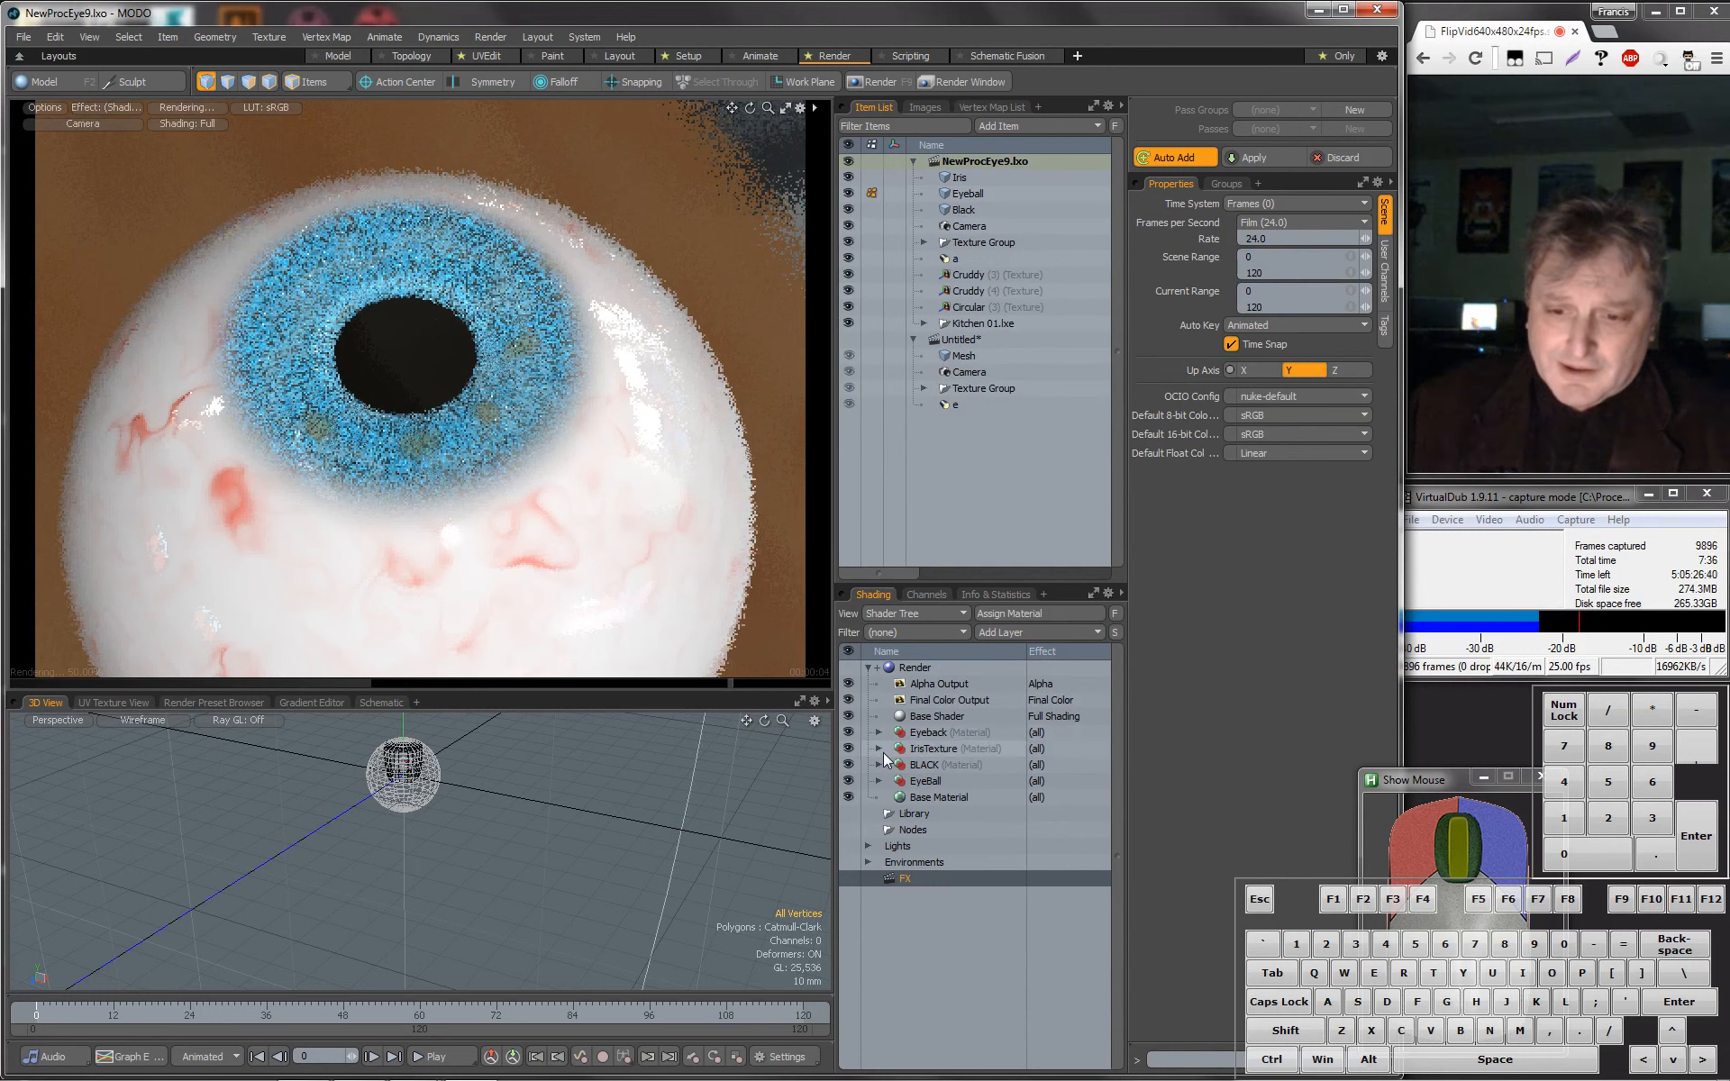
left_click(879, 780)
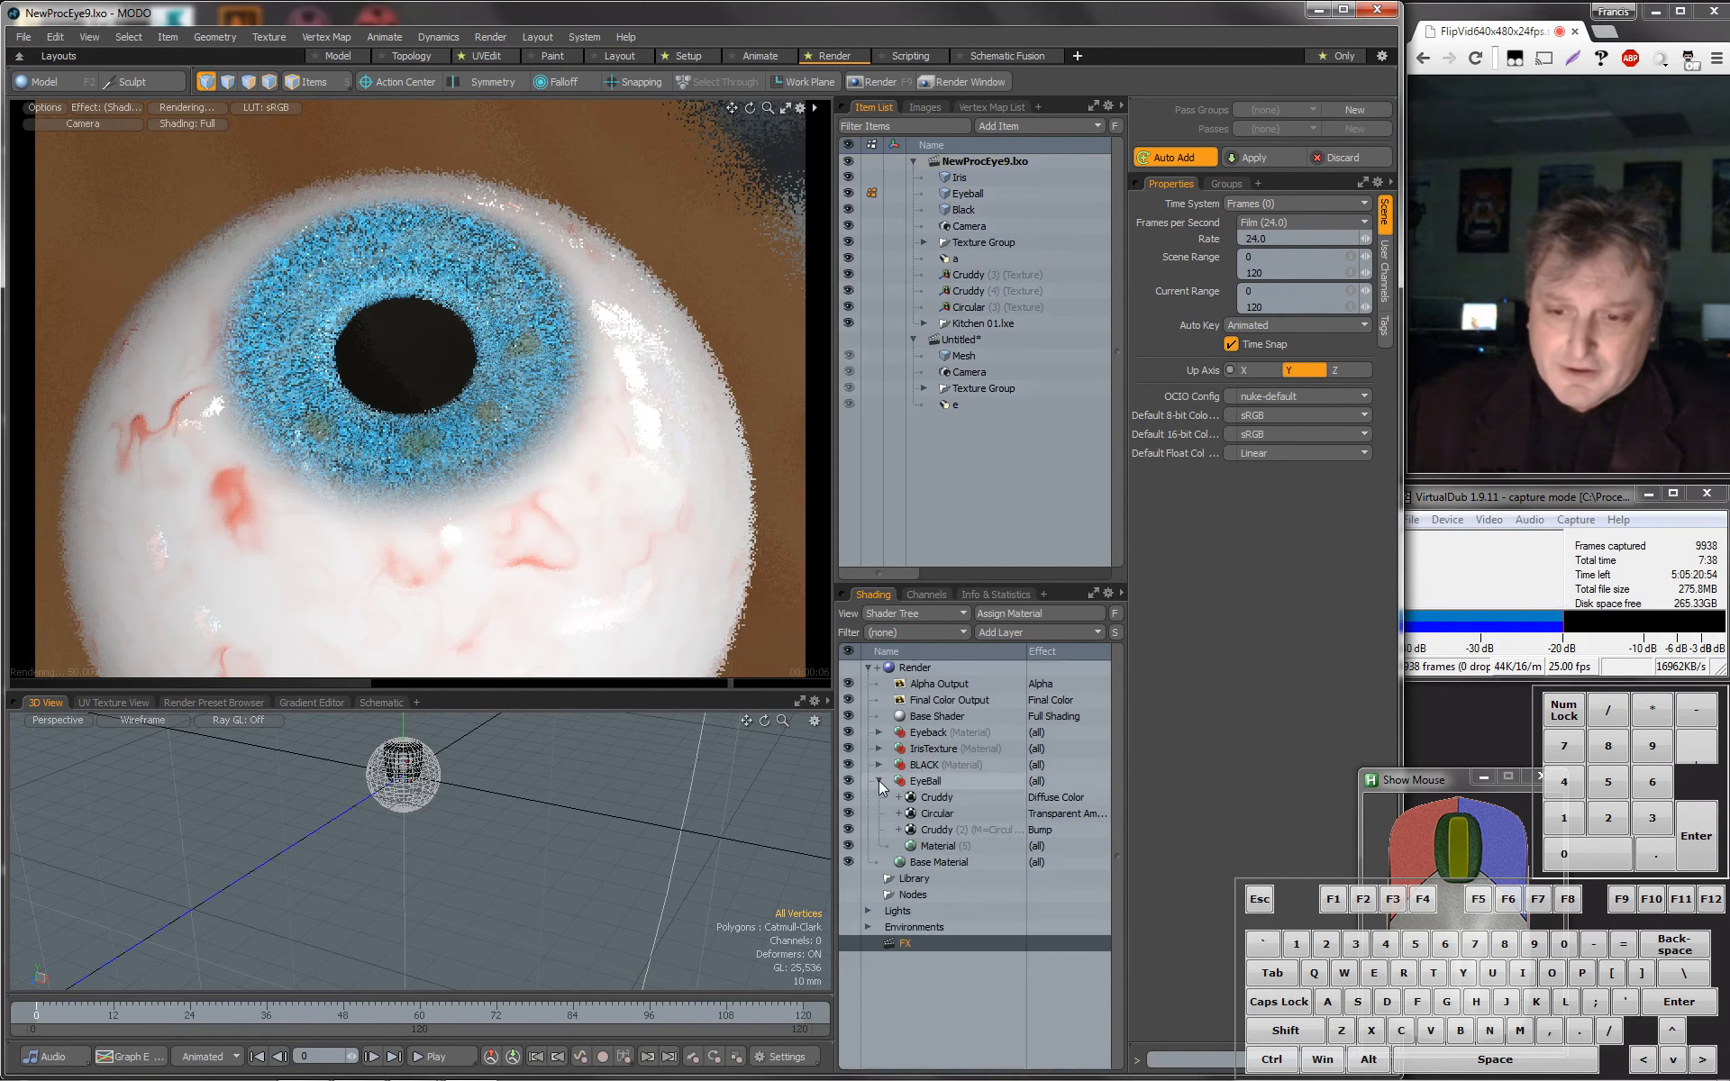
left_click(948, 797)
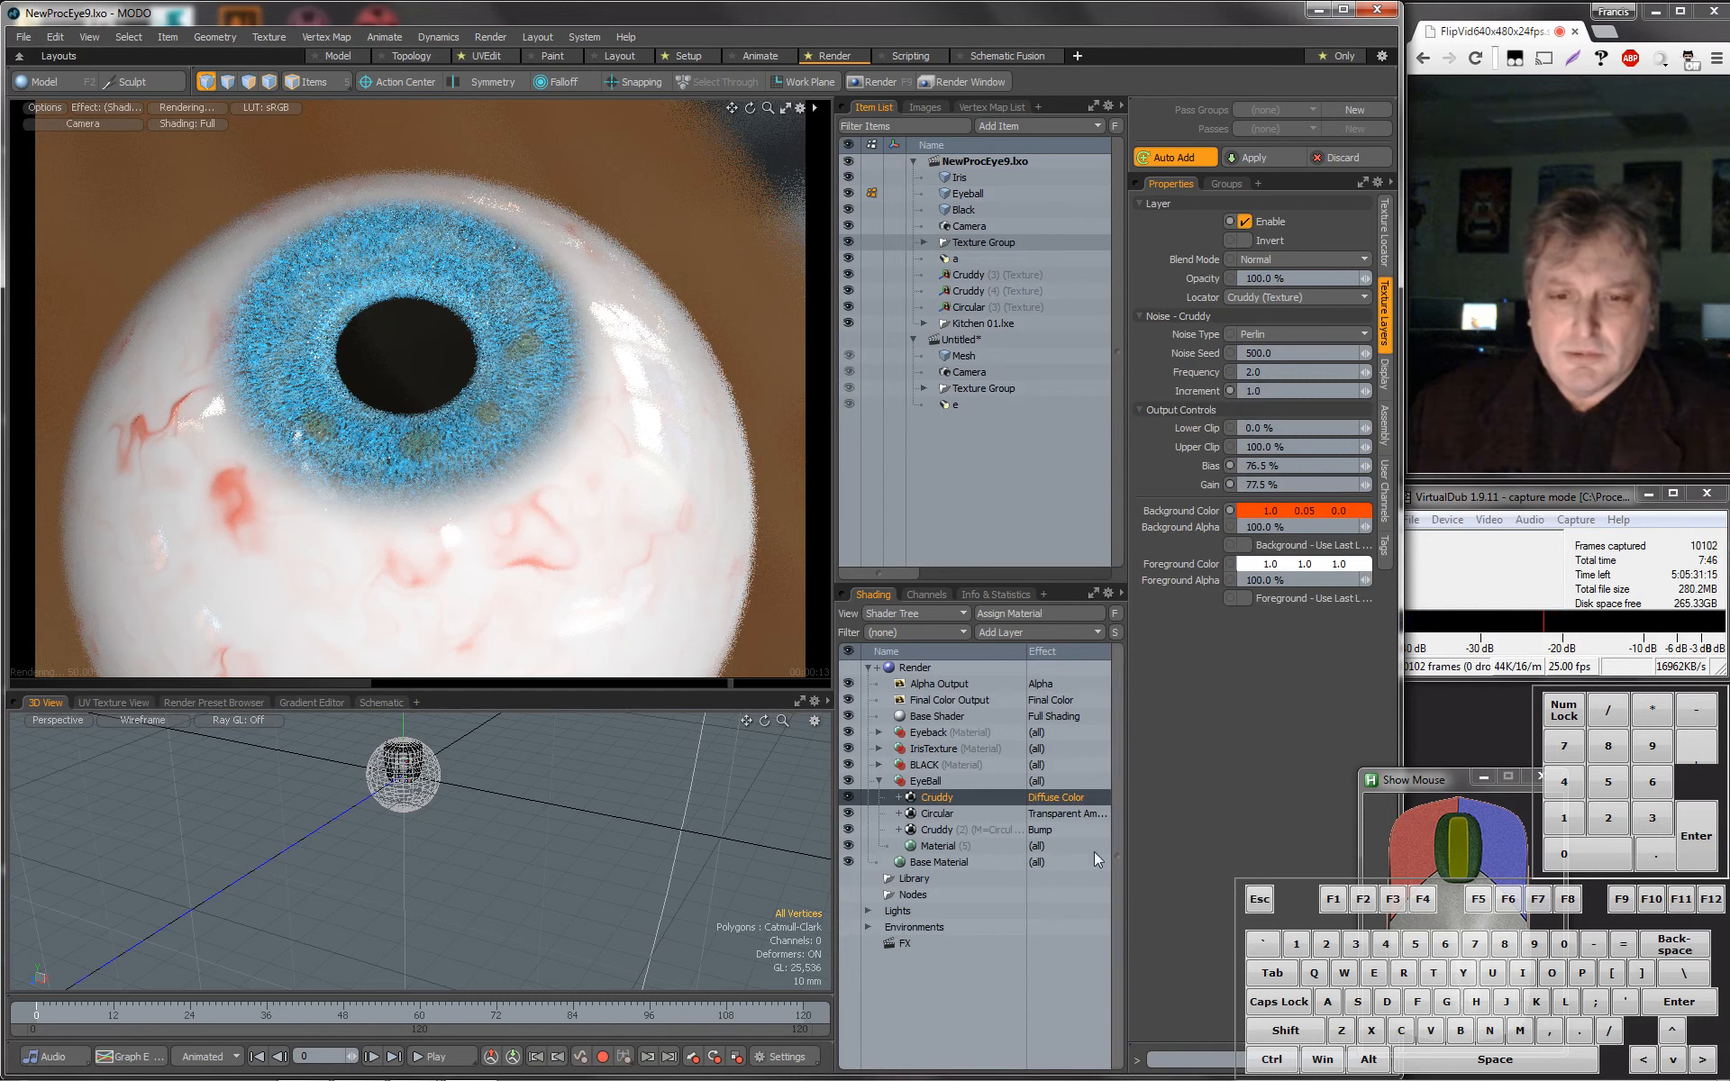
right_click(942, 800)
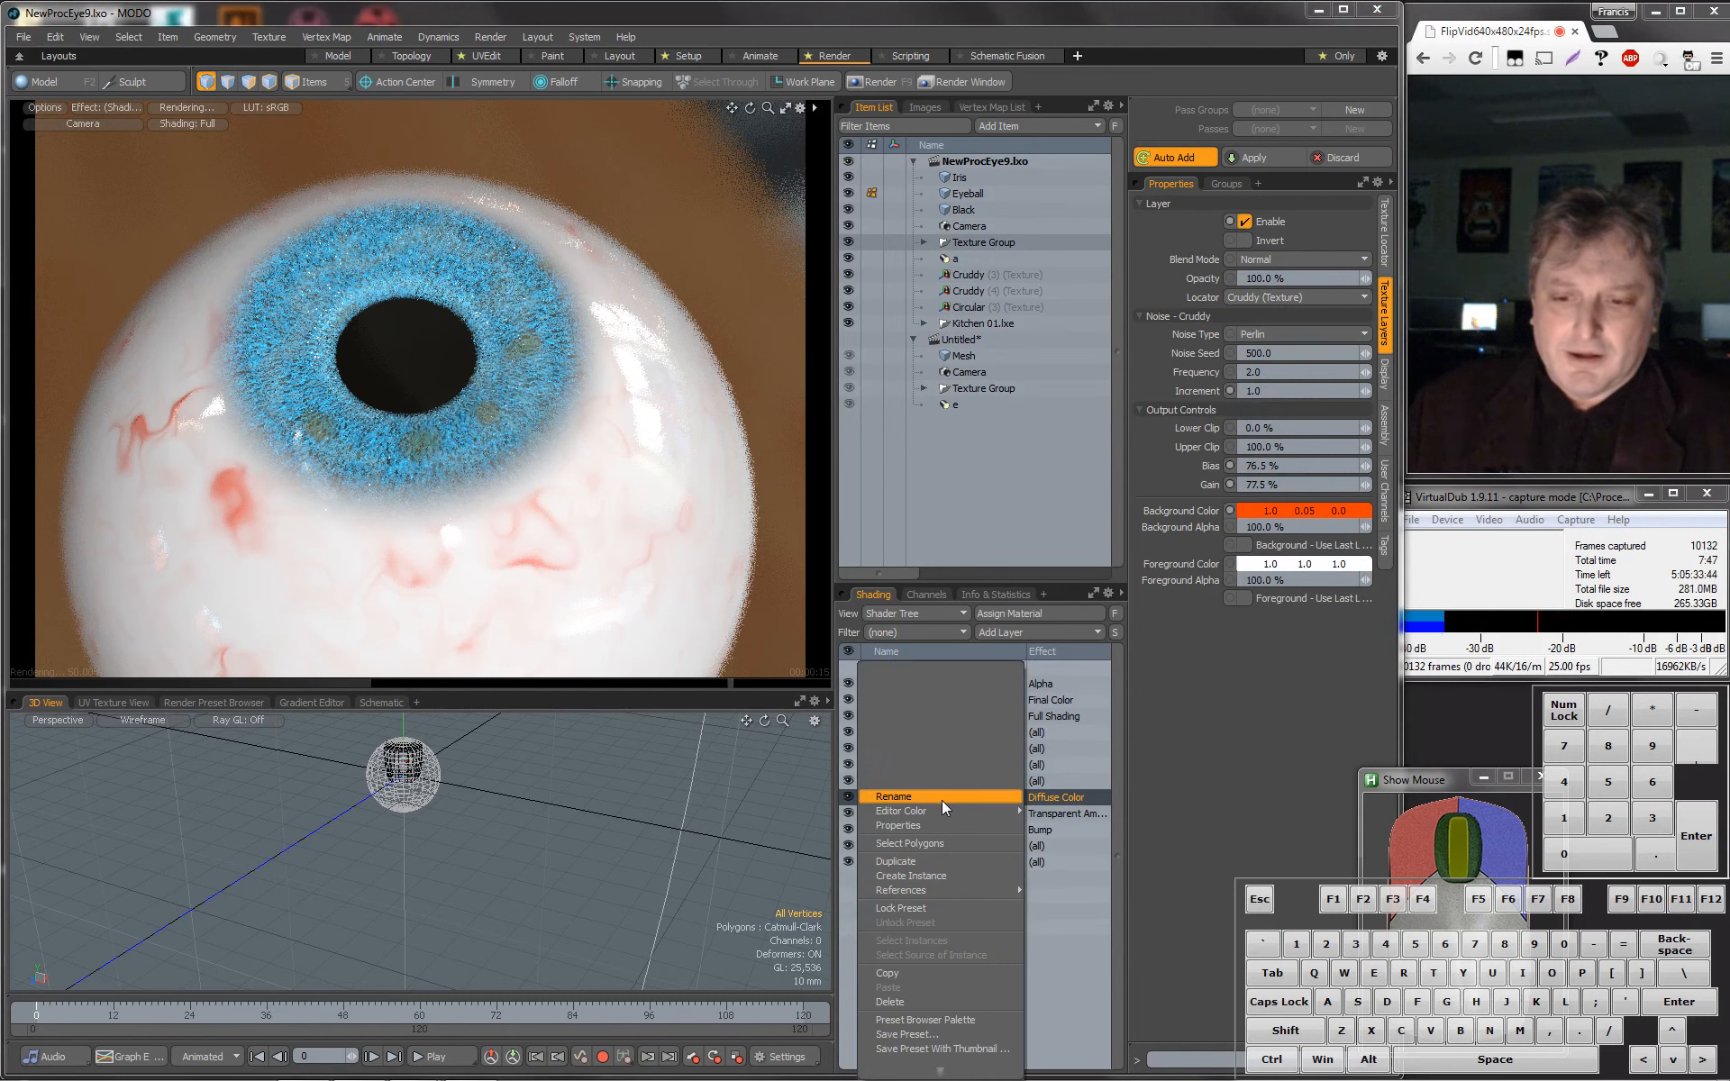
left_click(935, 971)
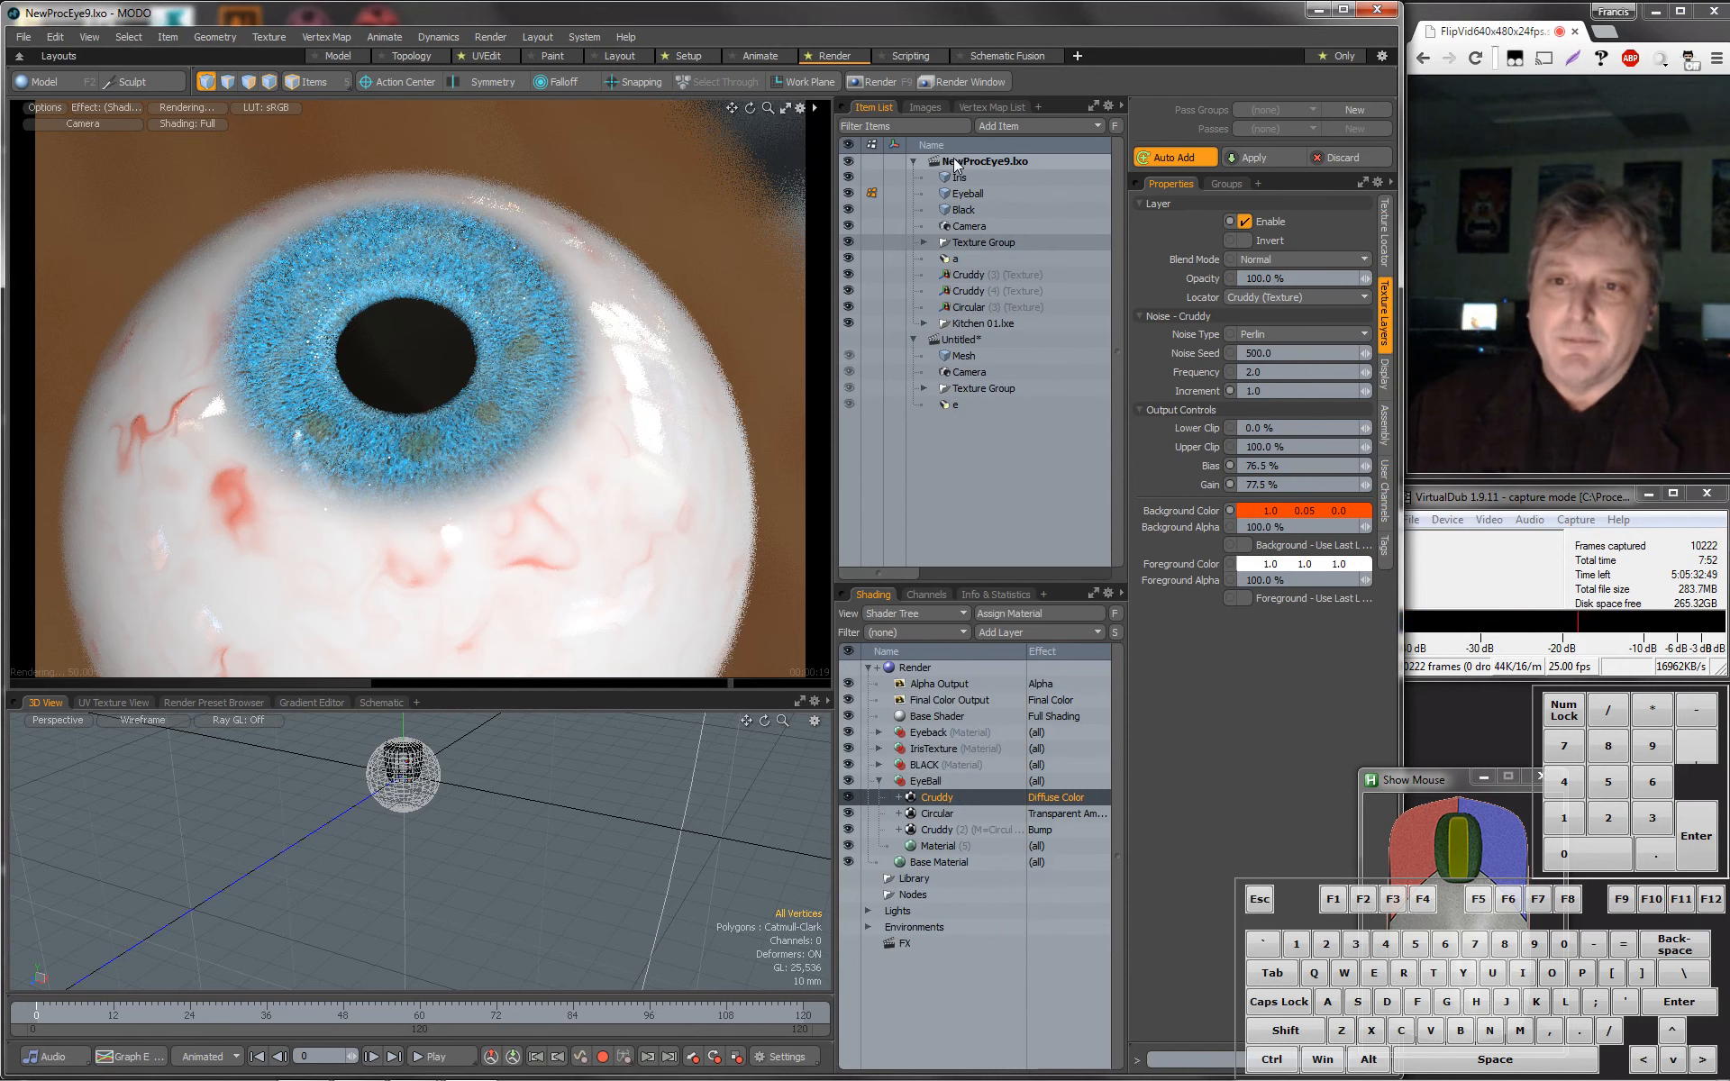
Paste the copied Cruddy layer into the Untitled scene and move it to the top of the Eyeball material group.
left_click(913, 161)
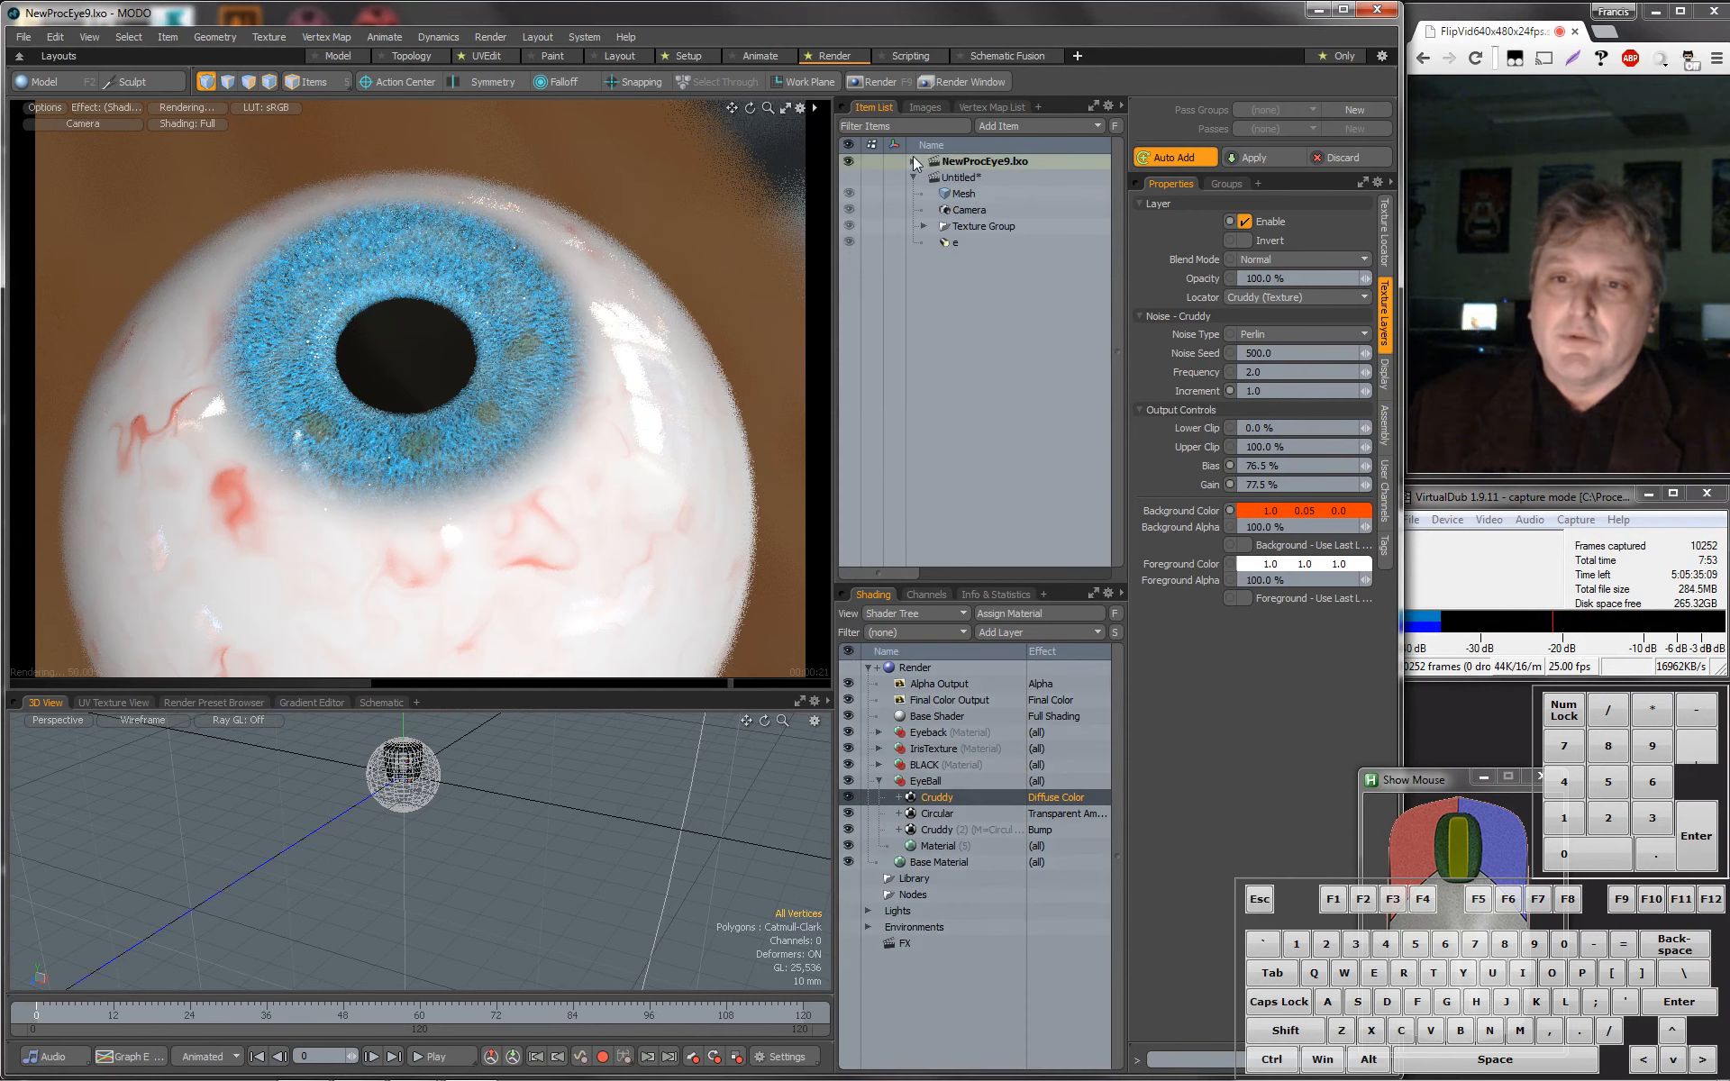
left_click(964, 178)
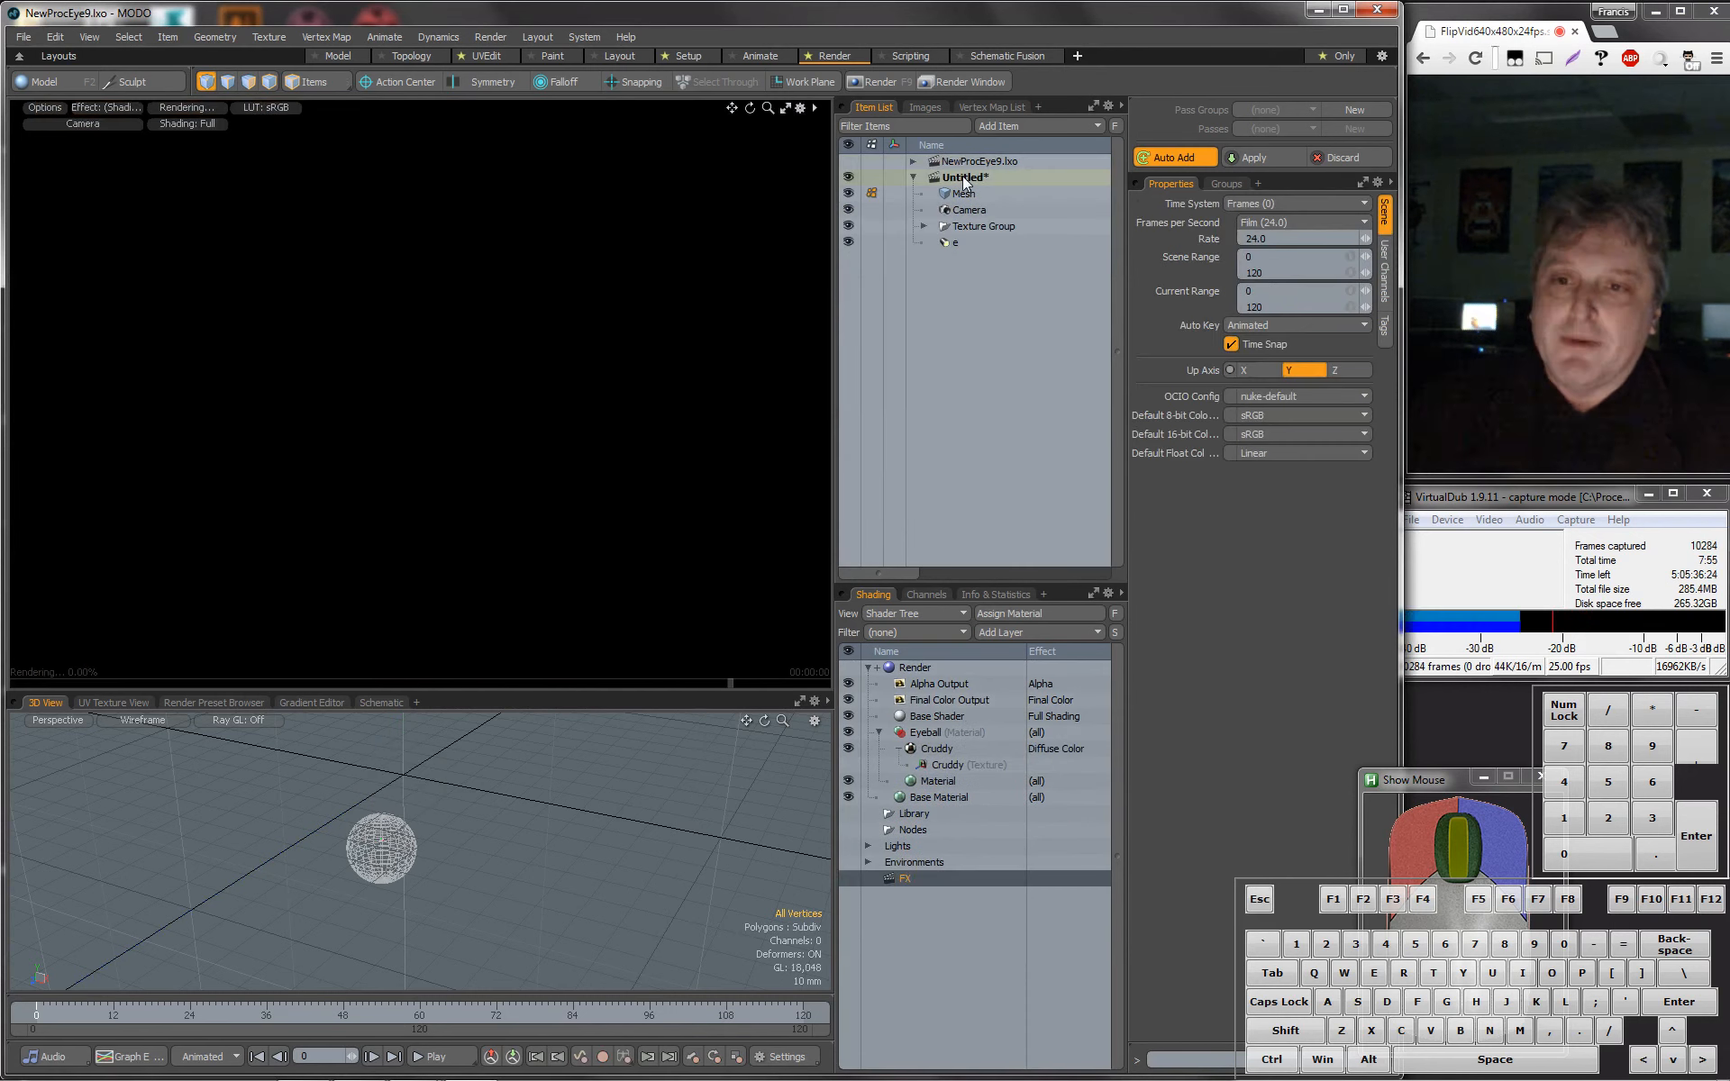
left_click(933, 732)
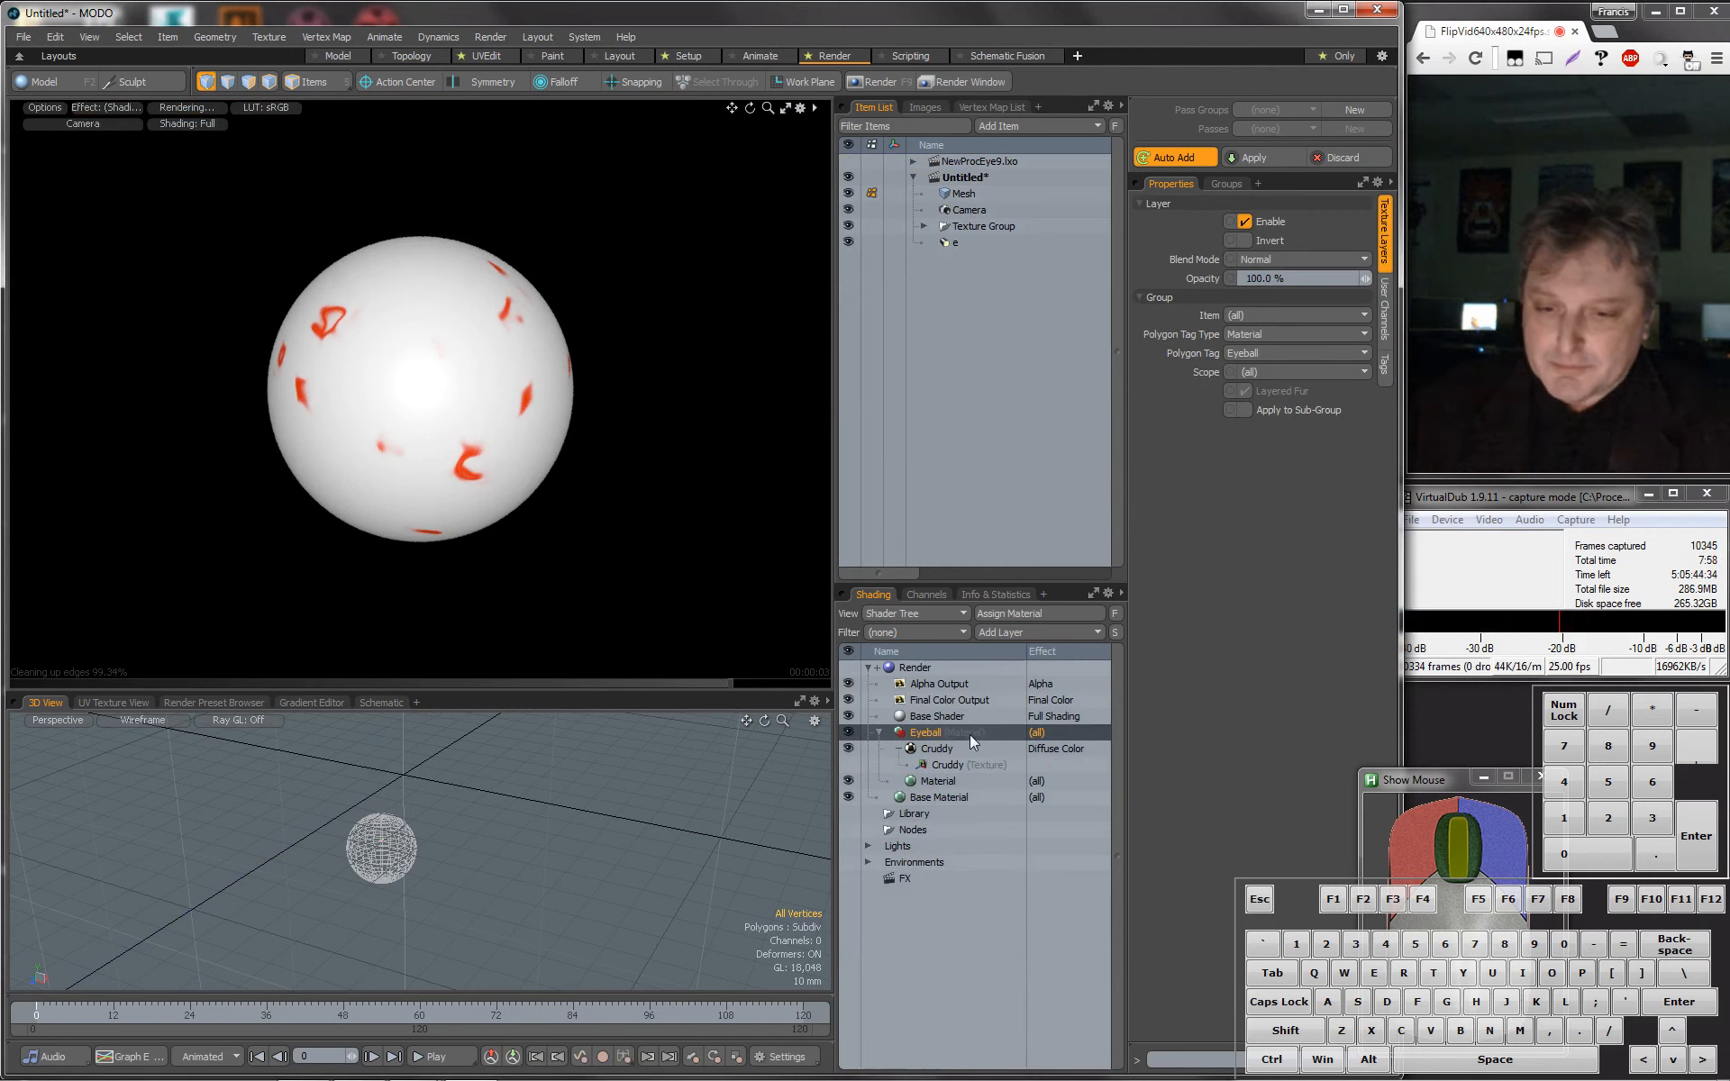
right_click(967, 739)
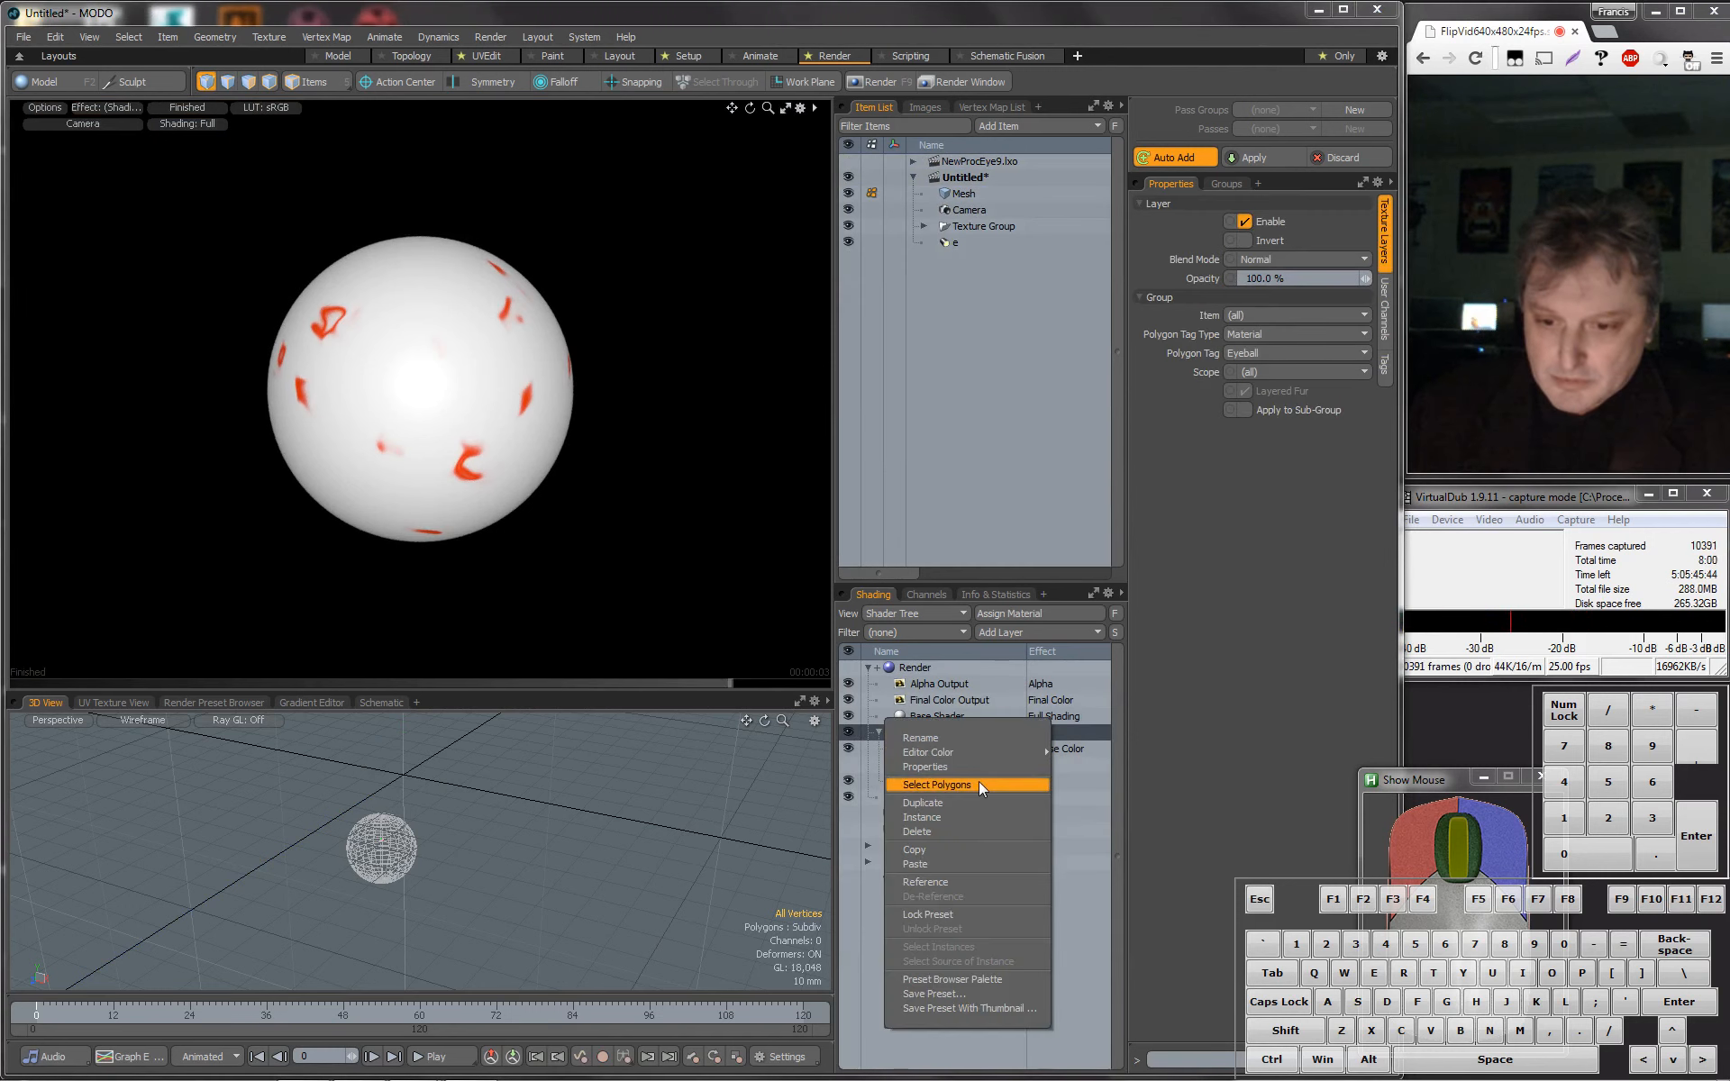
left_click(981, 862)
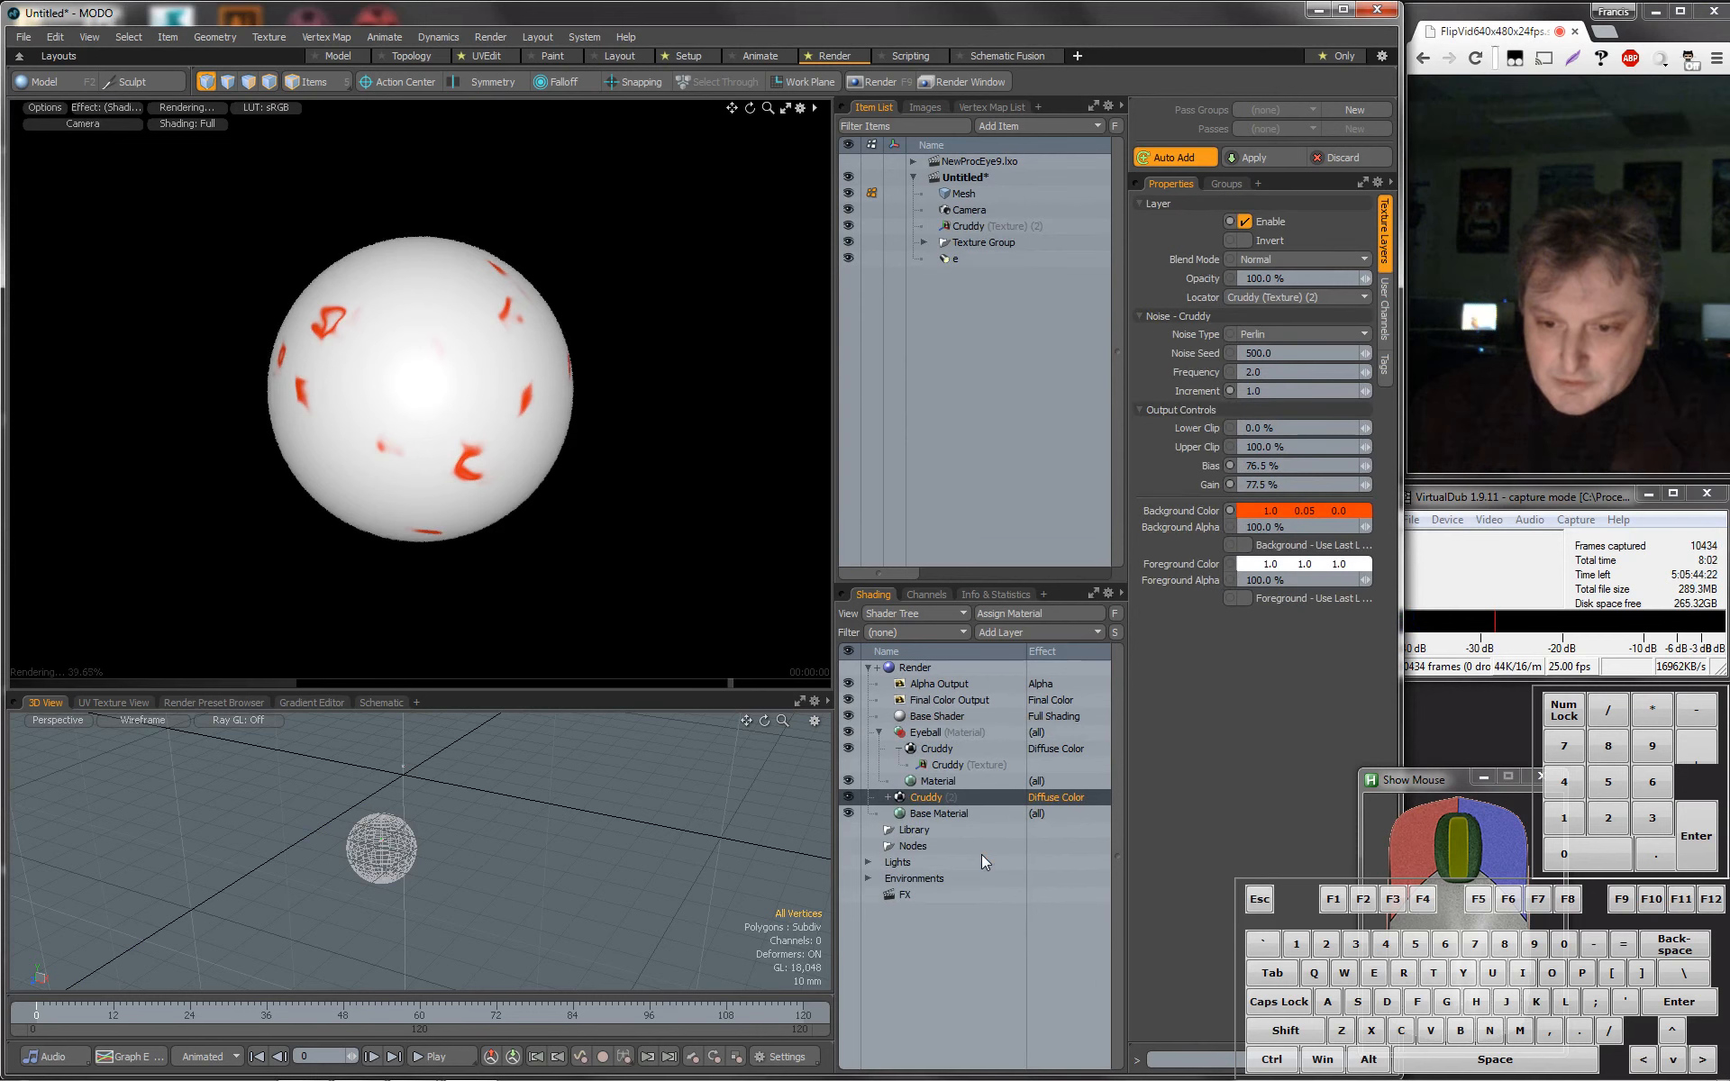
left_click_drag(938, 798, 957, 740)
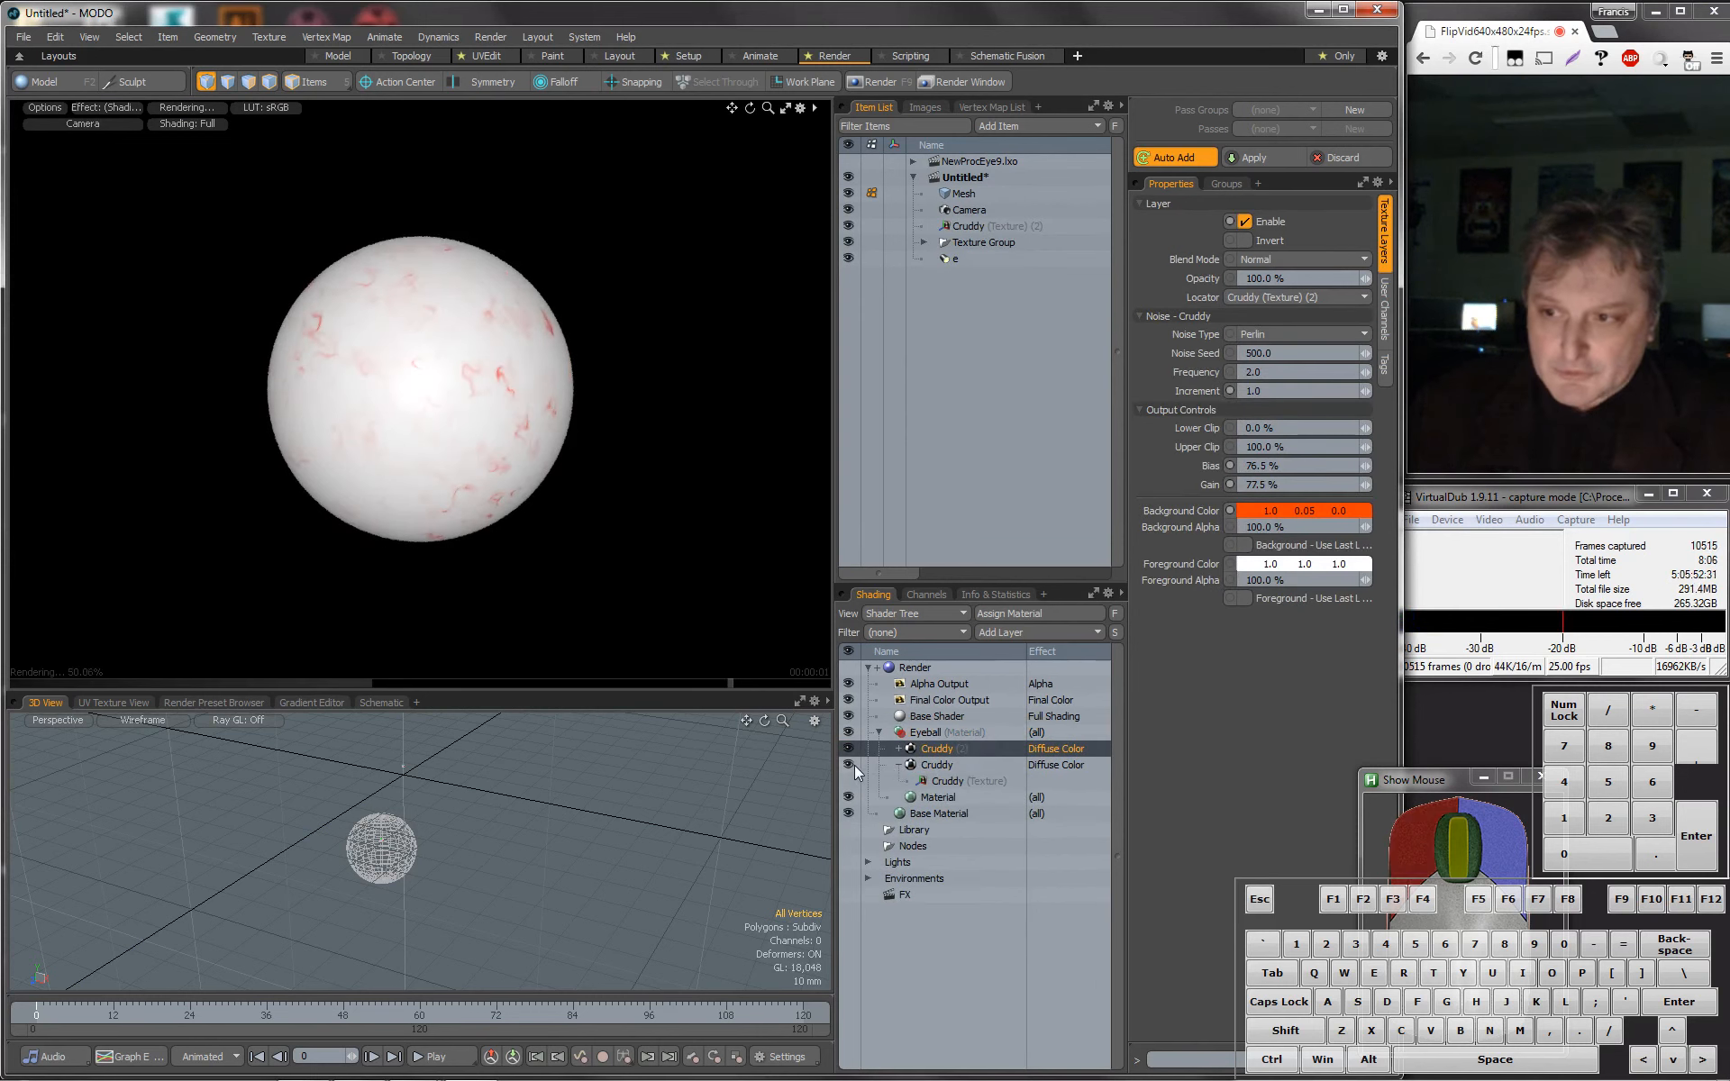
Delete the original Enhanced Perlin Cruddy layer beneath the pasted one in the Eyeball material.
double_click(954, 748)
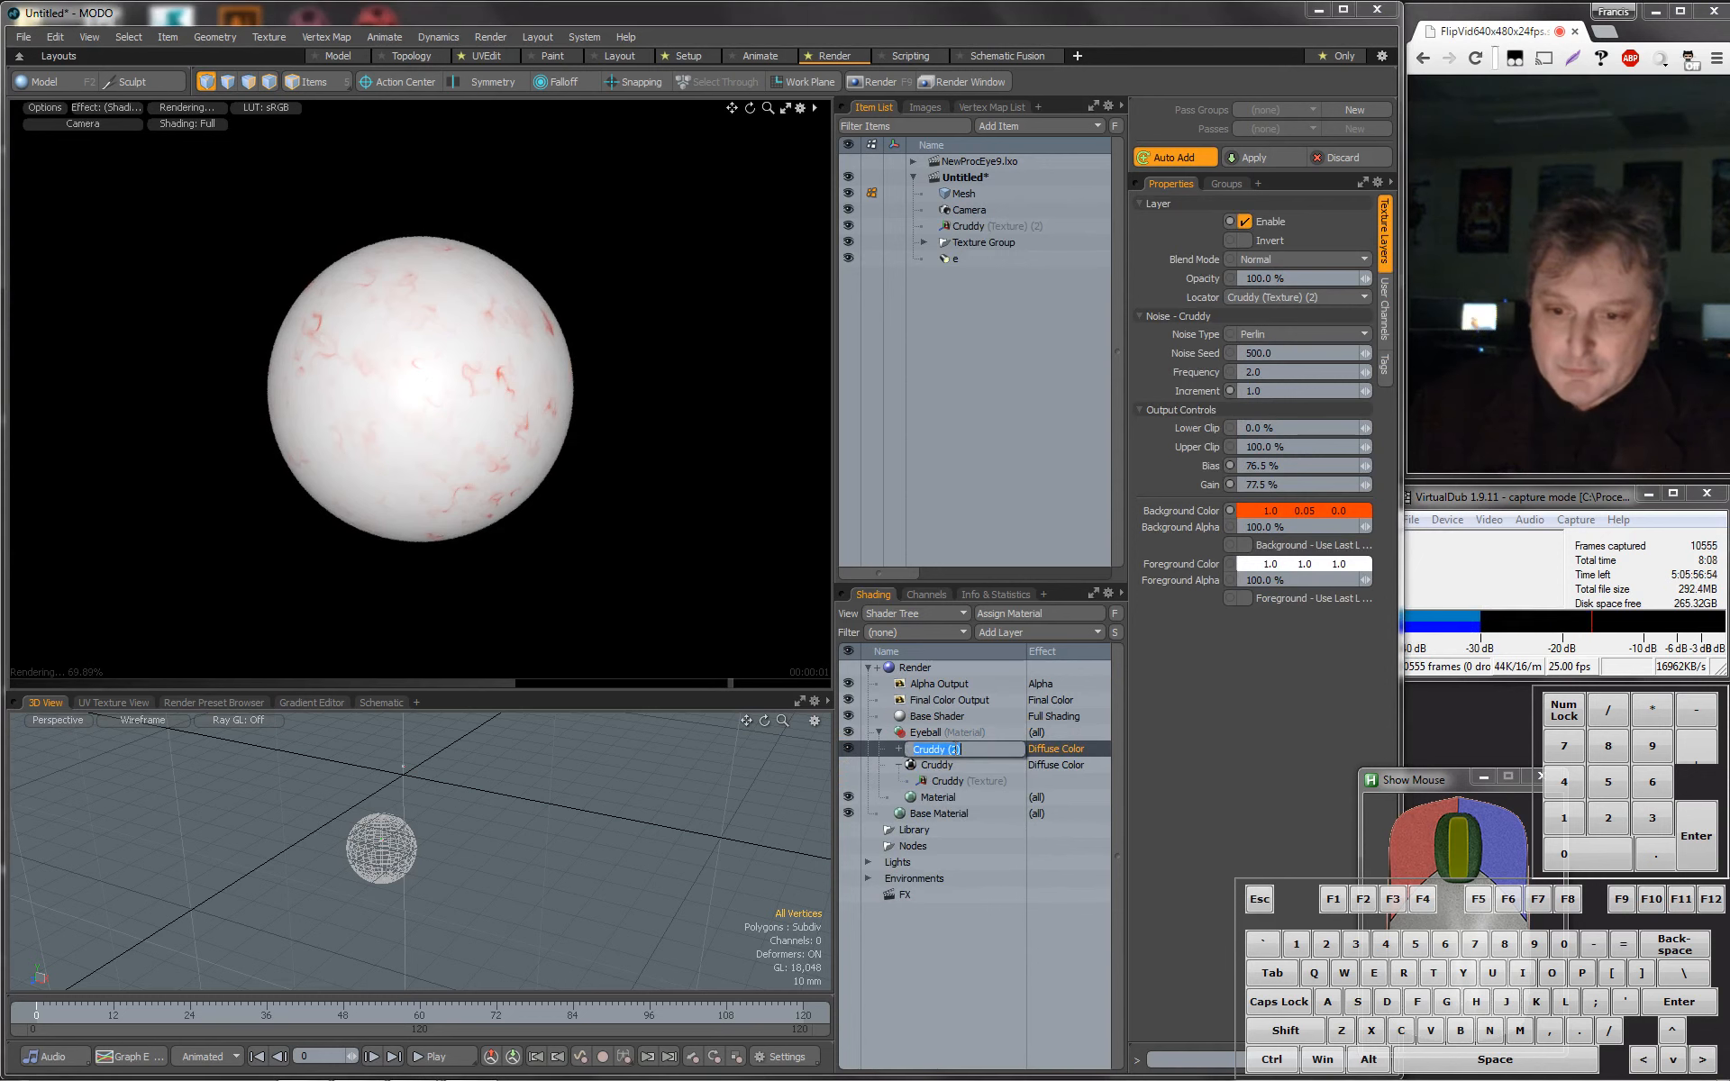
left_click(964, 753)
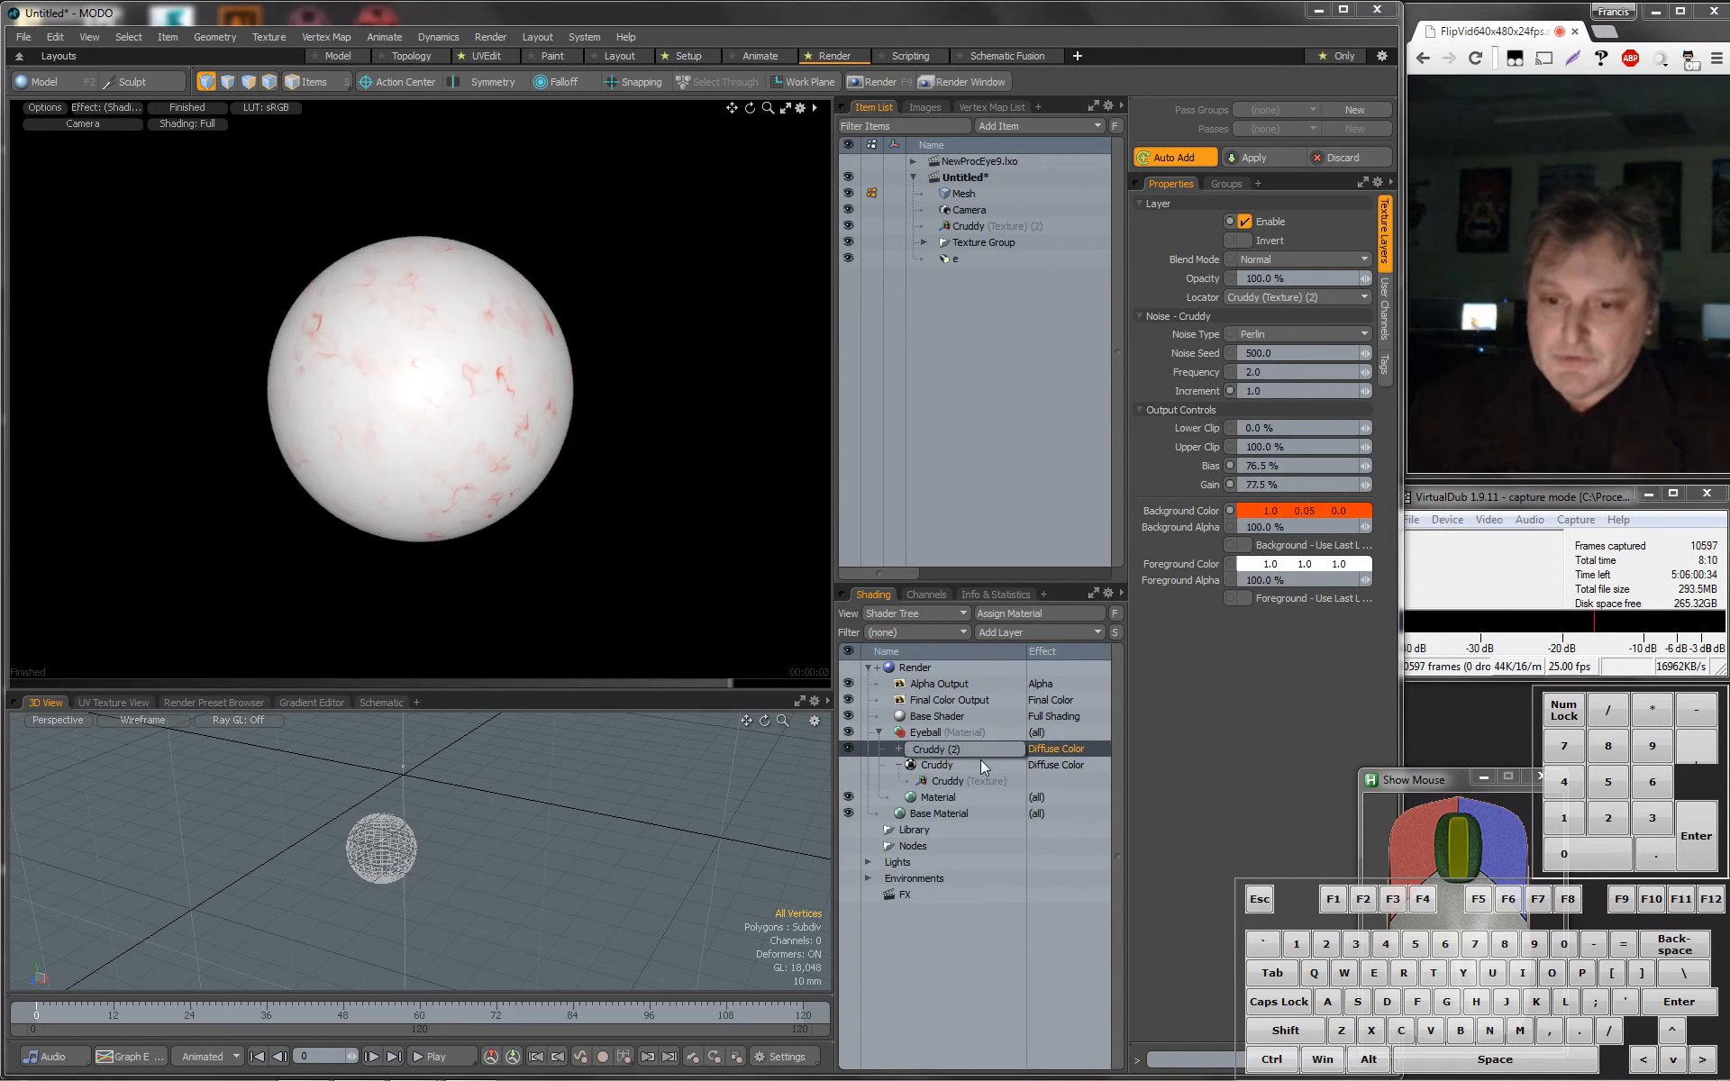
left_click(942, 766)
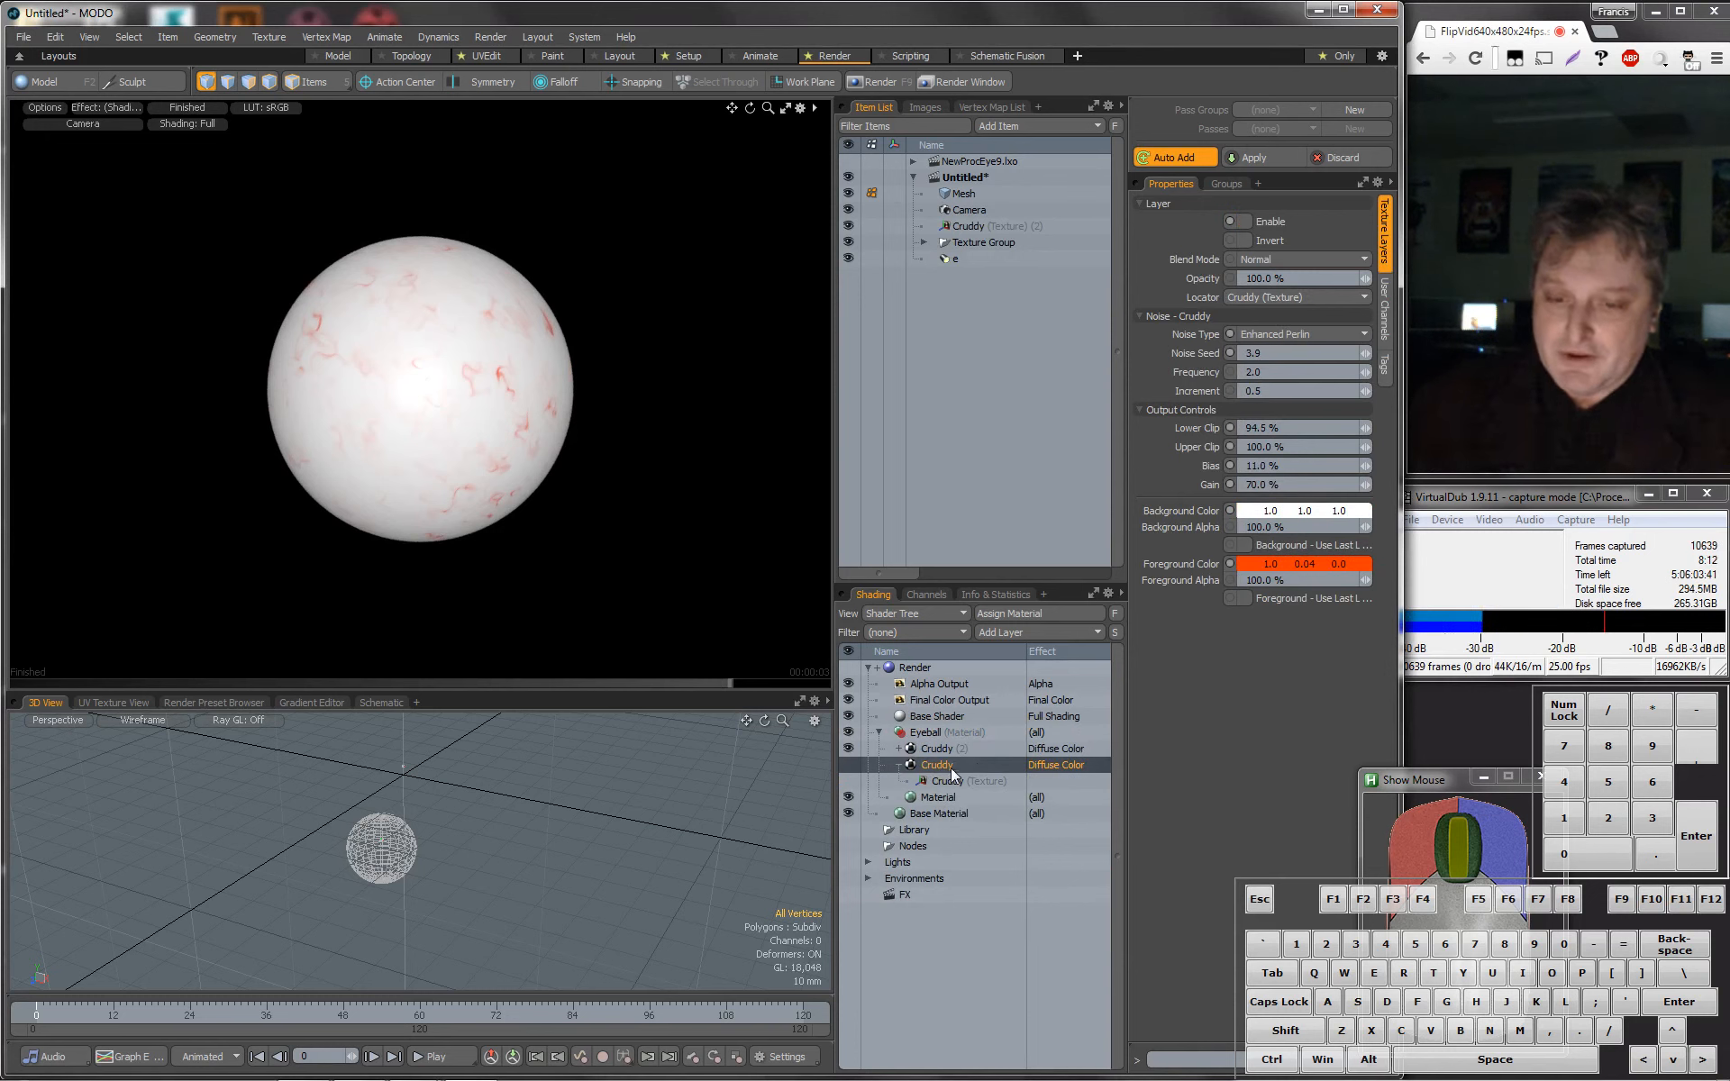
key("Delete")
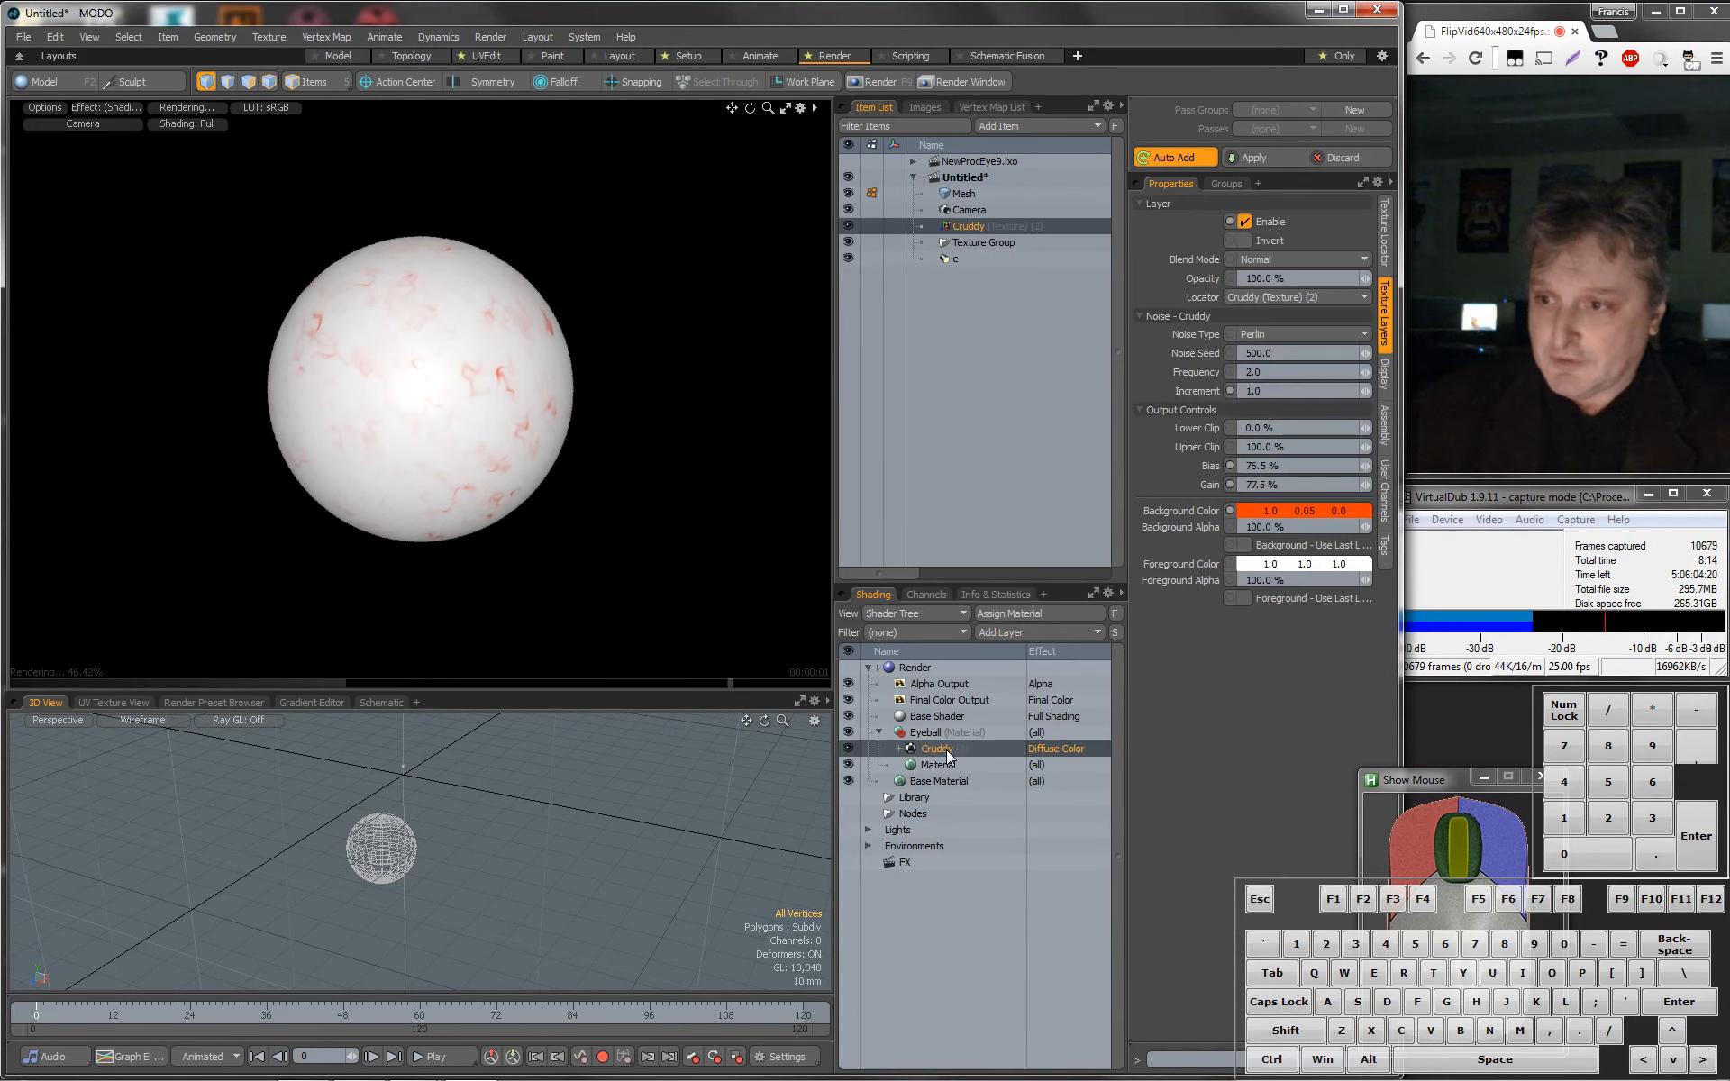
Set the pasted Cruddy layer's noise seed to 200 and inspect the vein pattern around the eyeball.
left_click(1287, 353)
double_click(1287, 353)
type("200")
key("Return")
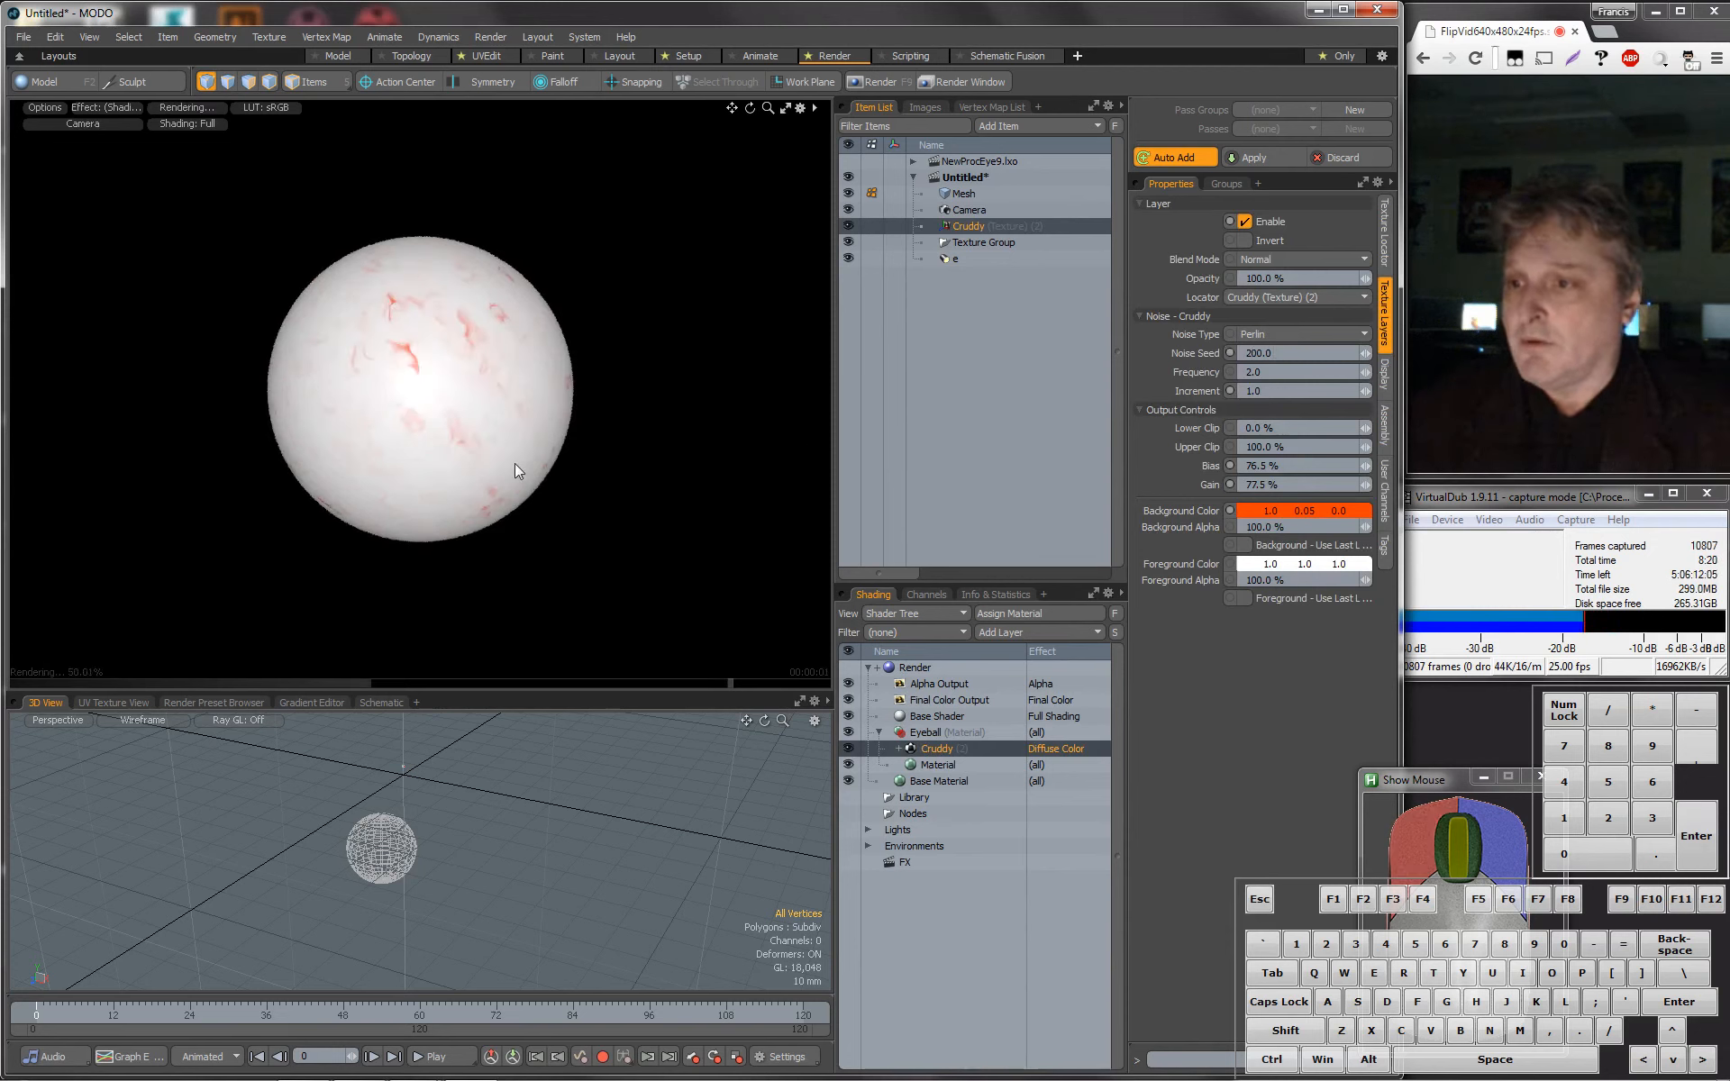
scroll(432, 343, "up", 2)
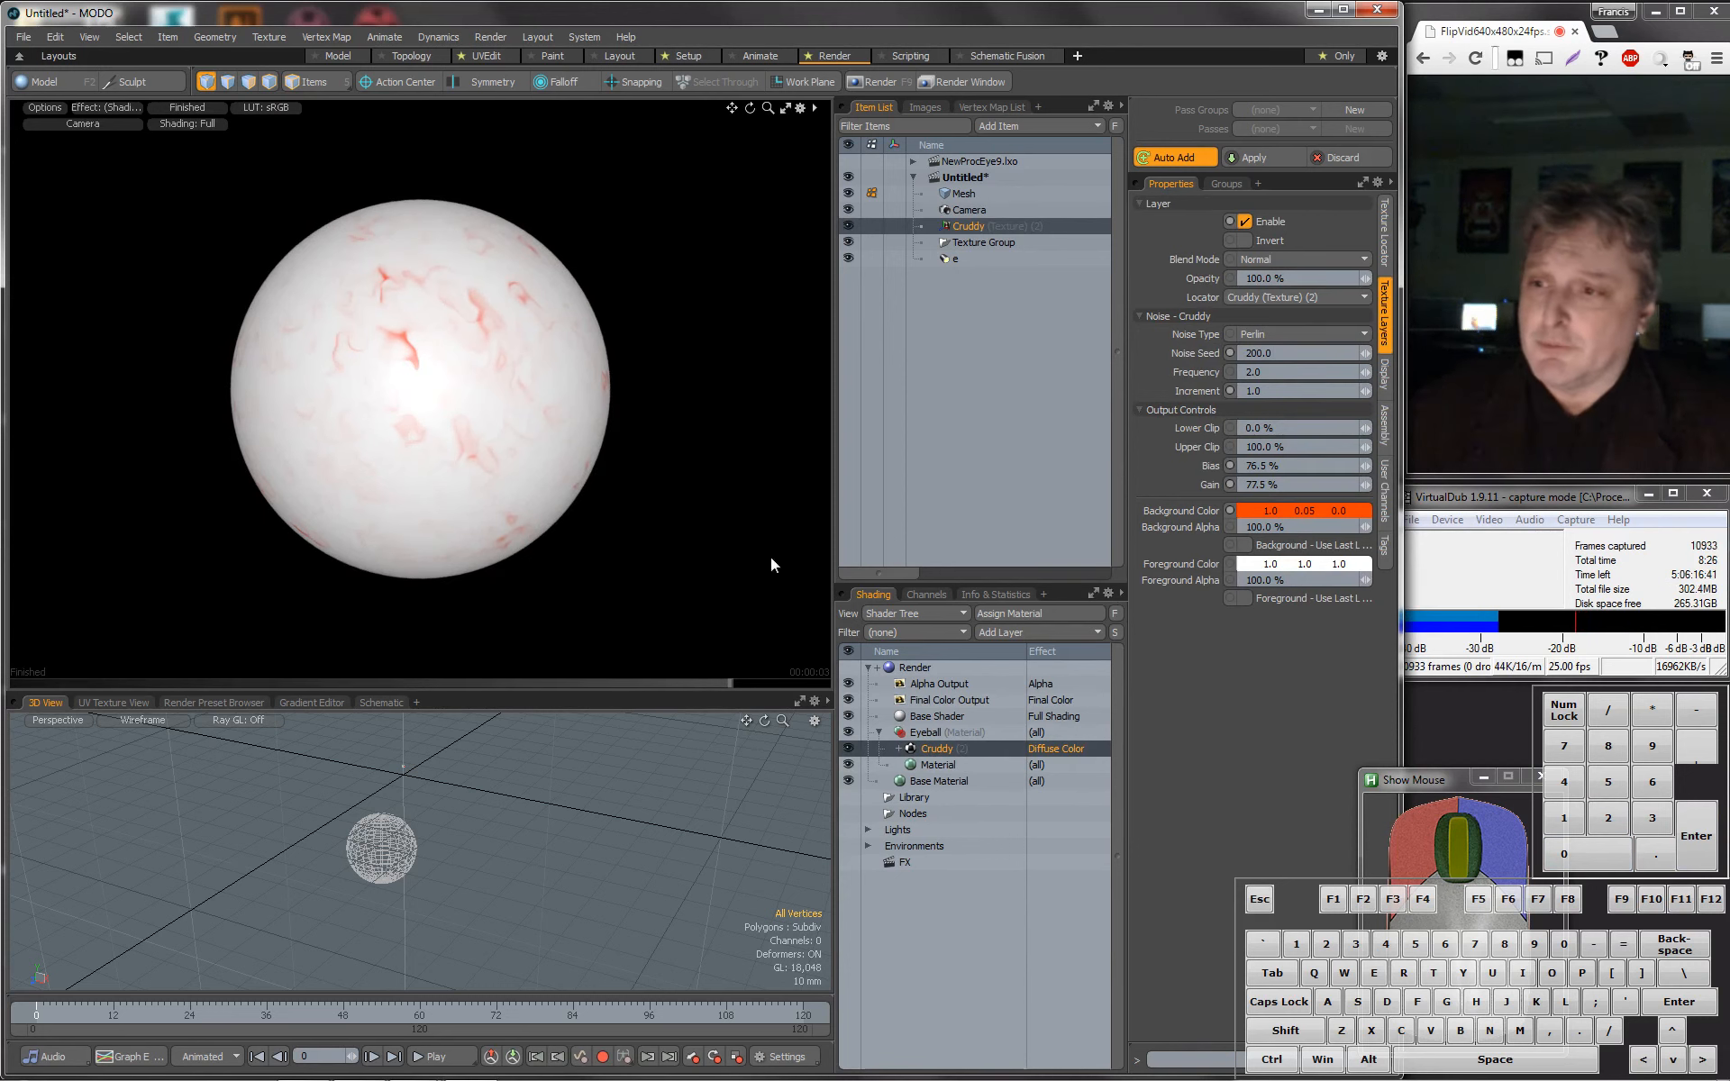
left_click_drag(505, 325, 540, 447, "alt")
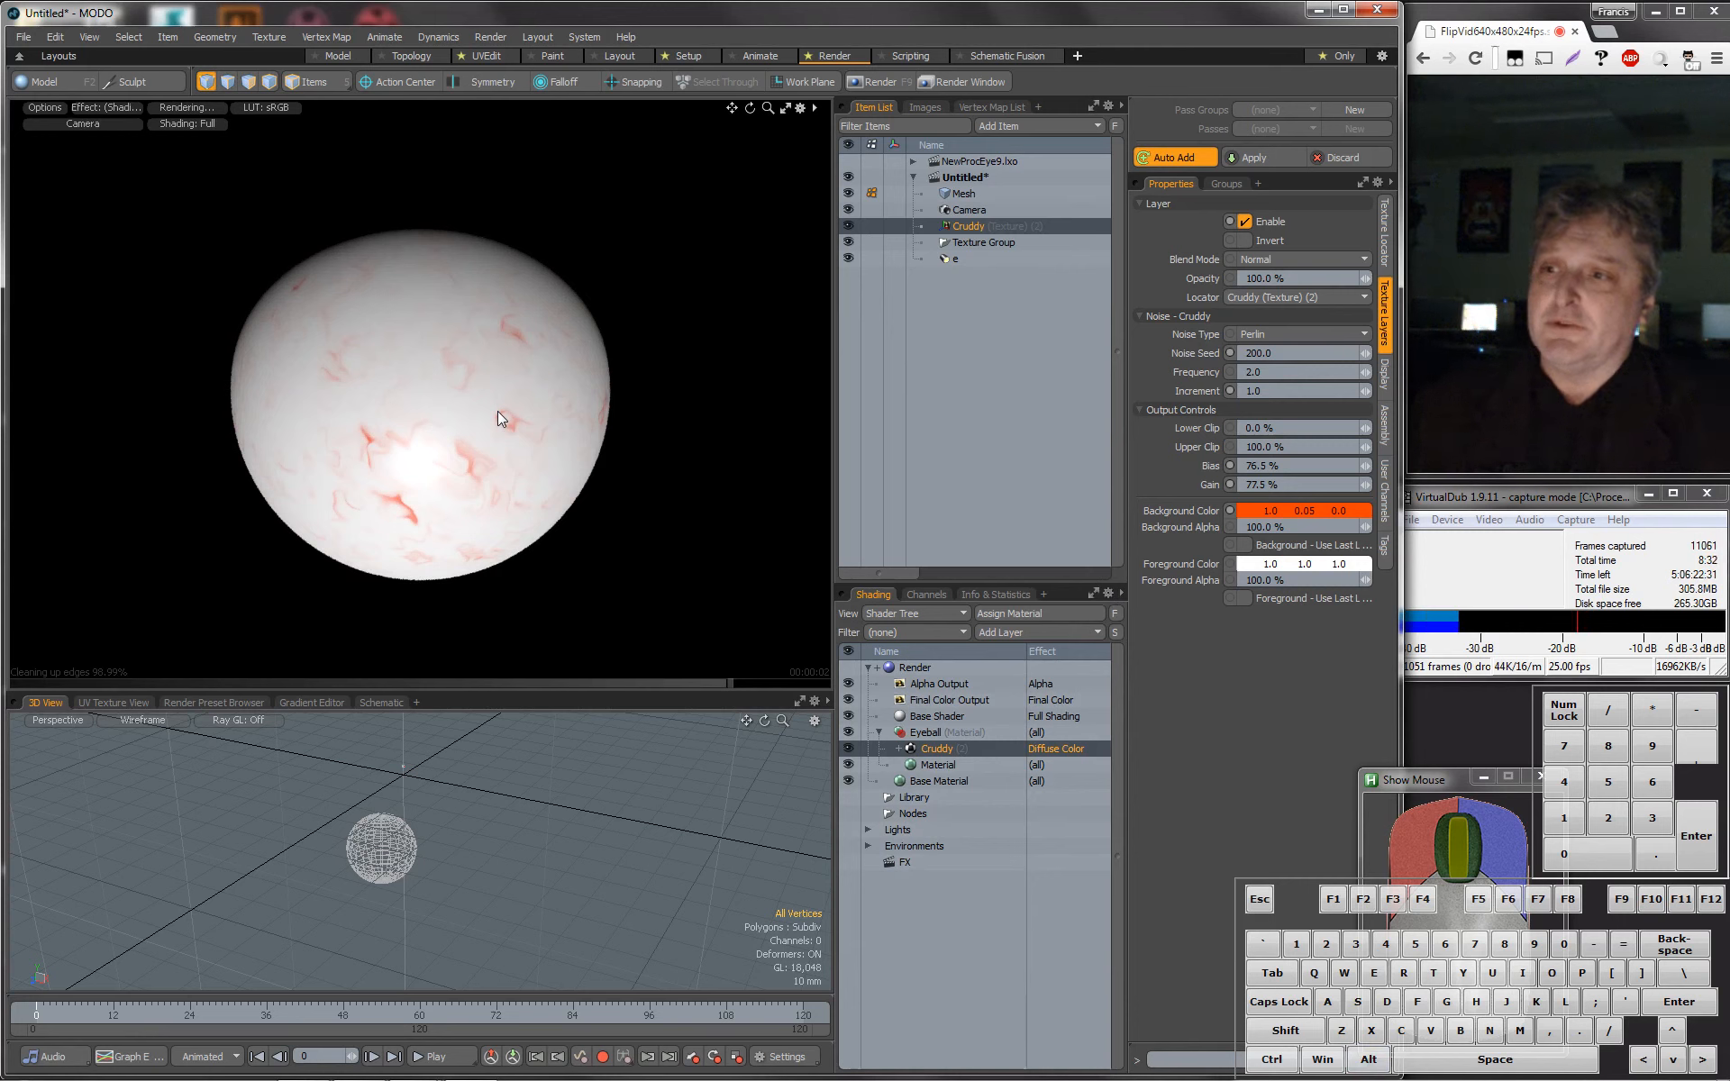
left_click_drag(487, 441, 474, 332, "alt")
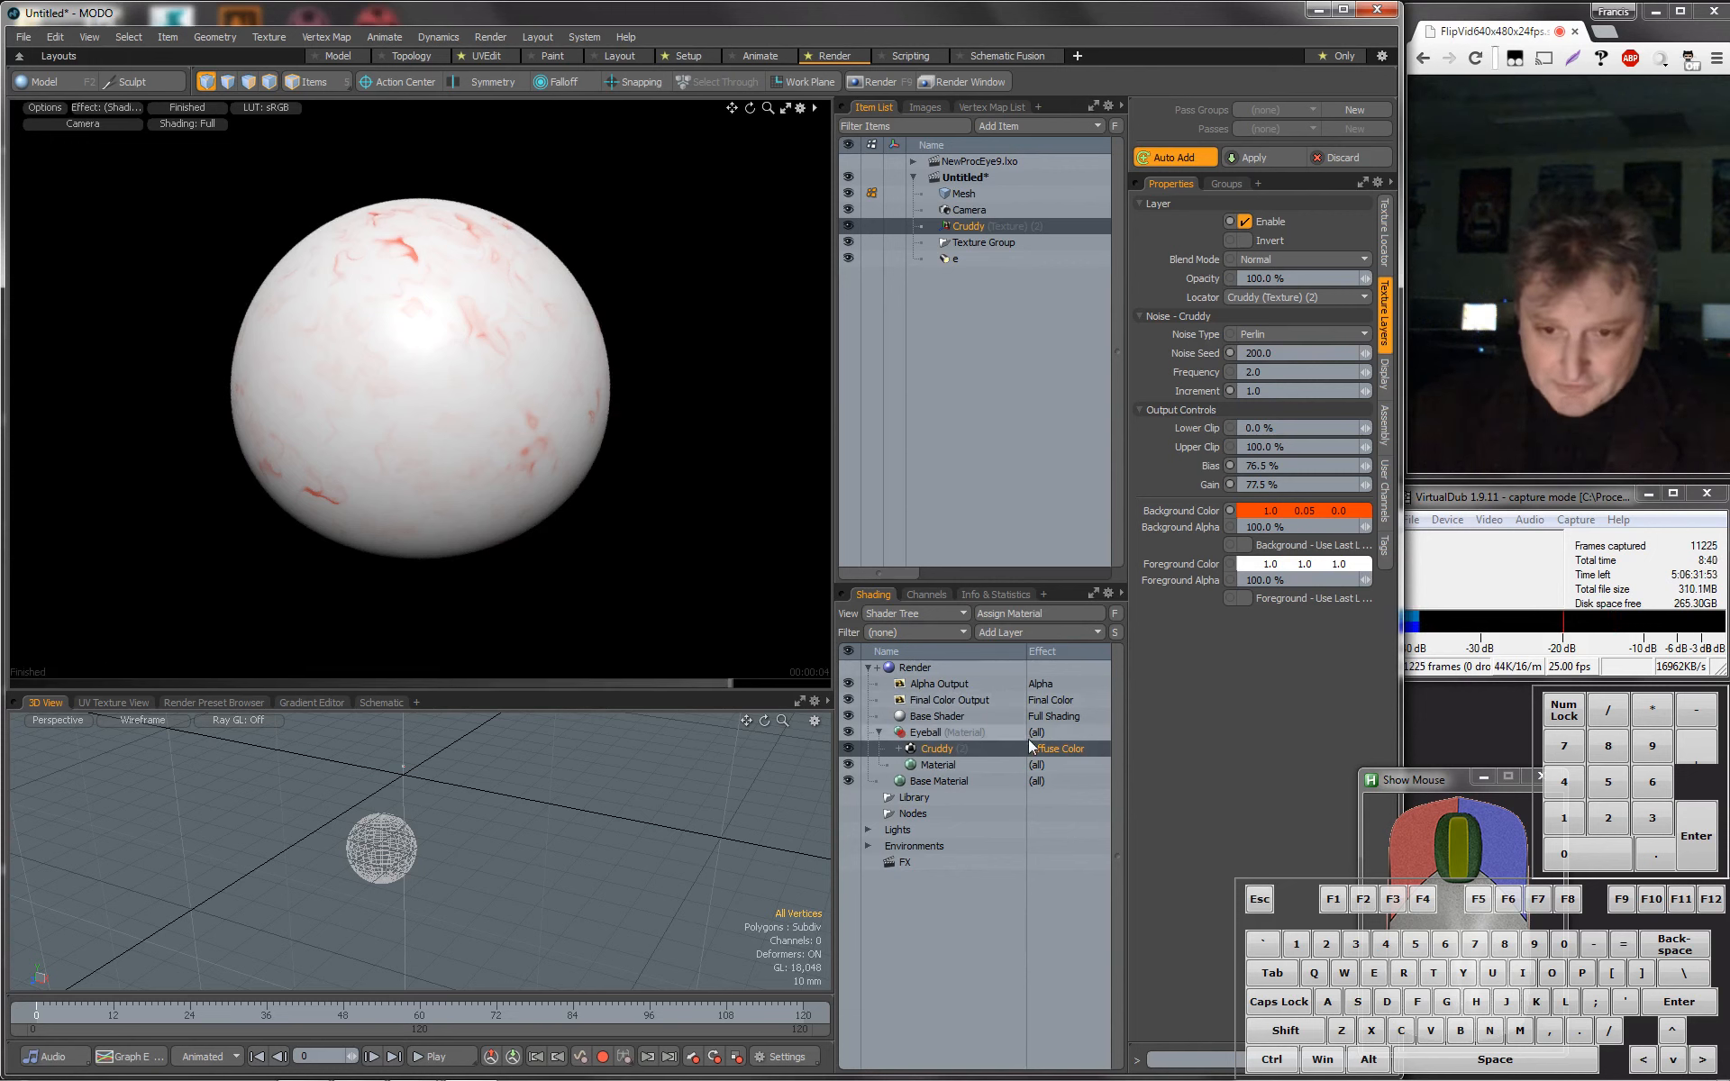
Add a Circular geometric texture from Enhance:modo Textures above the Cruddy layer in the Eyeball material.
left_click(1068, 630)
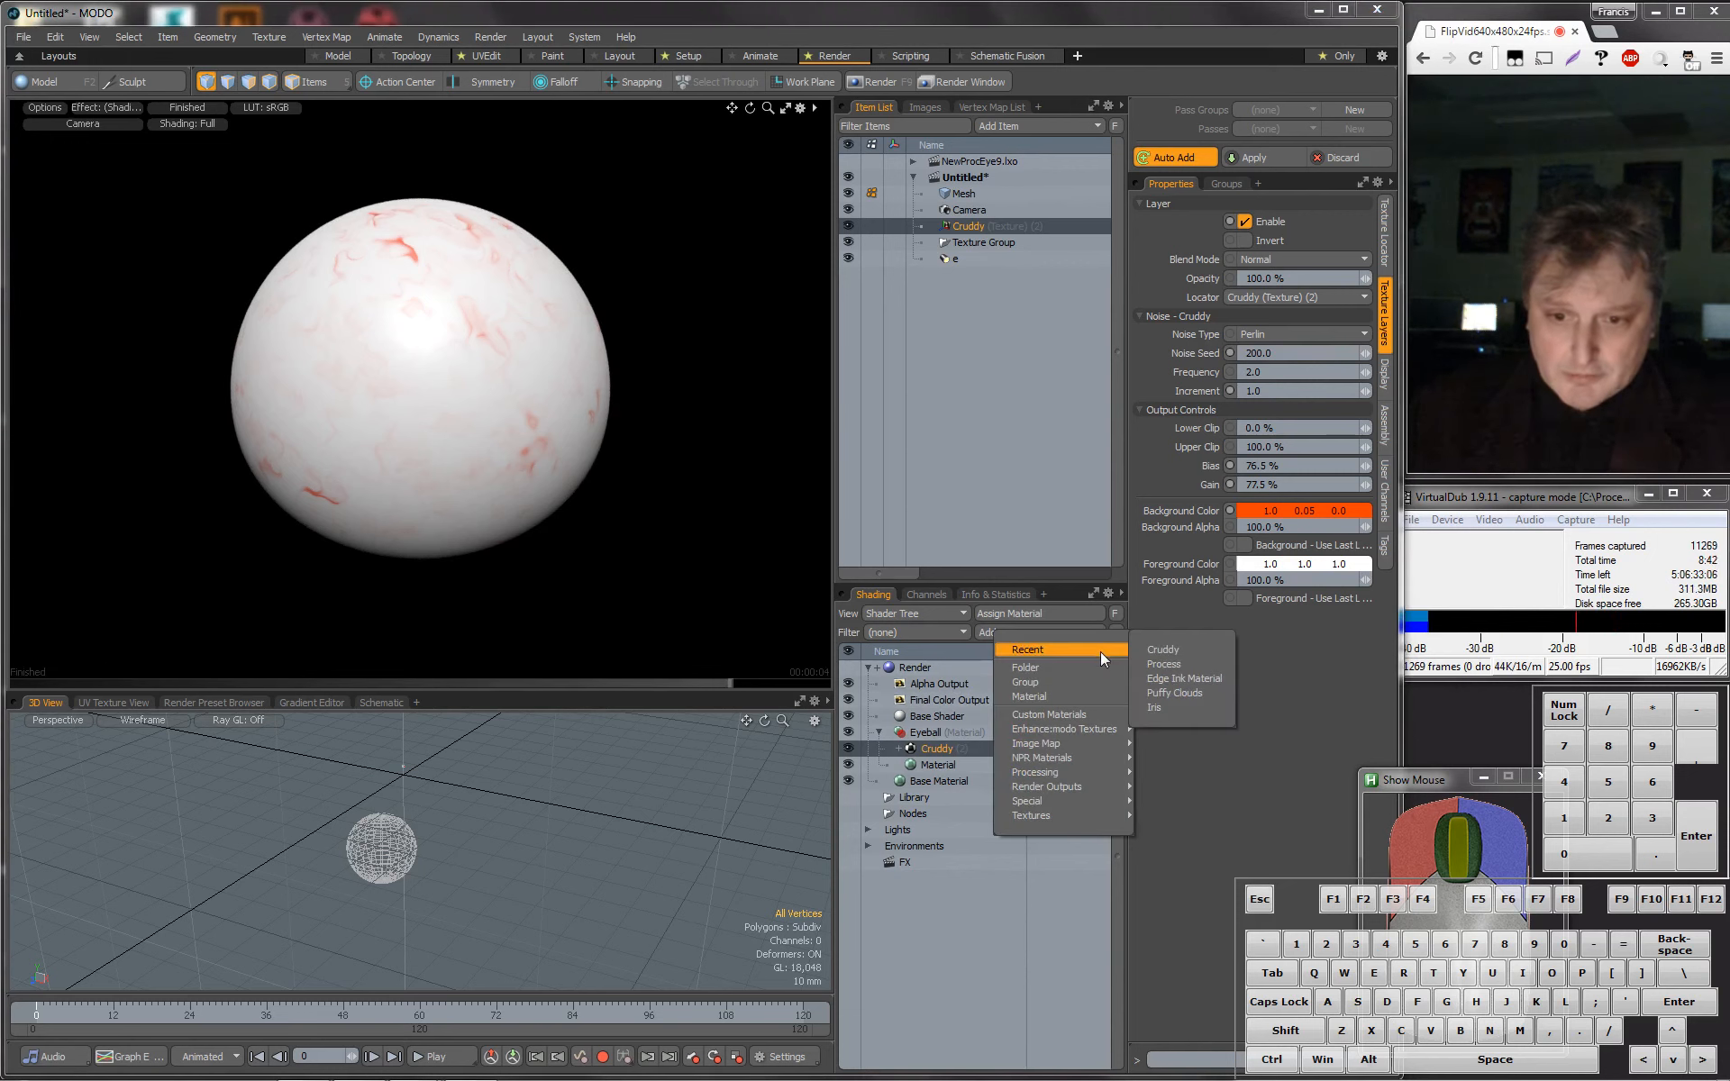
mouse_move(1101, 732)
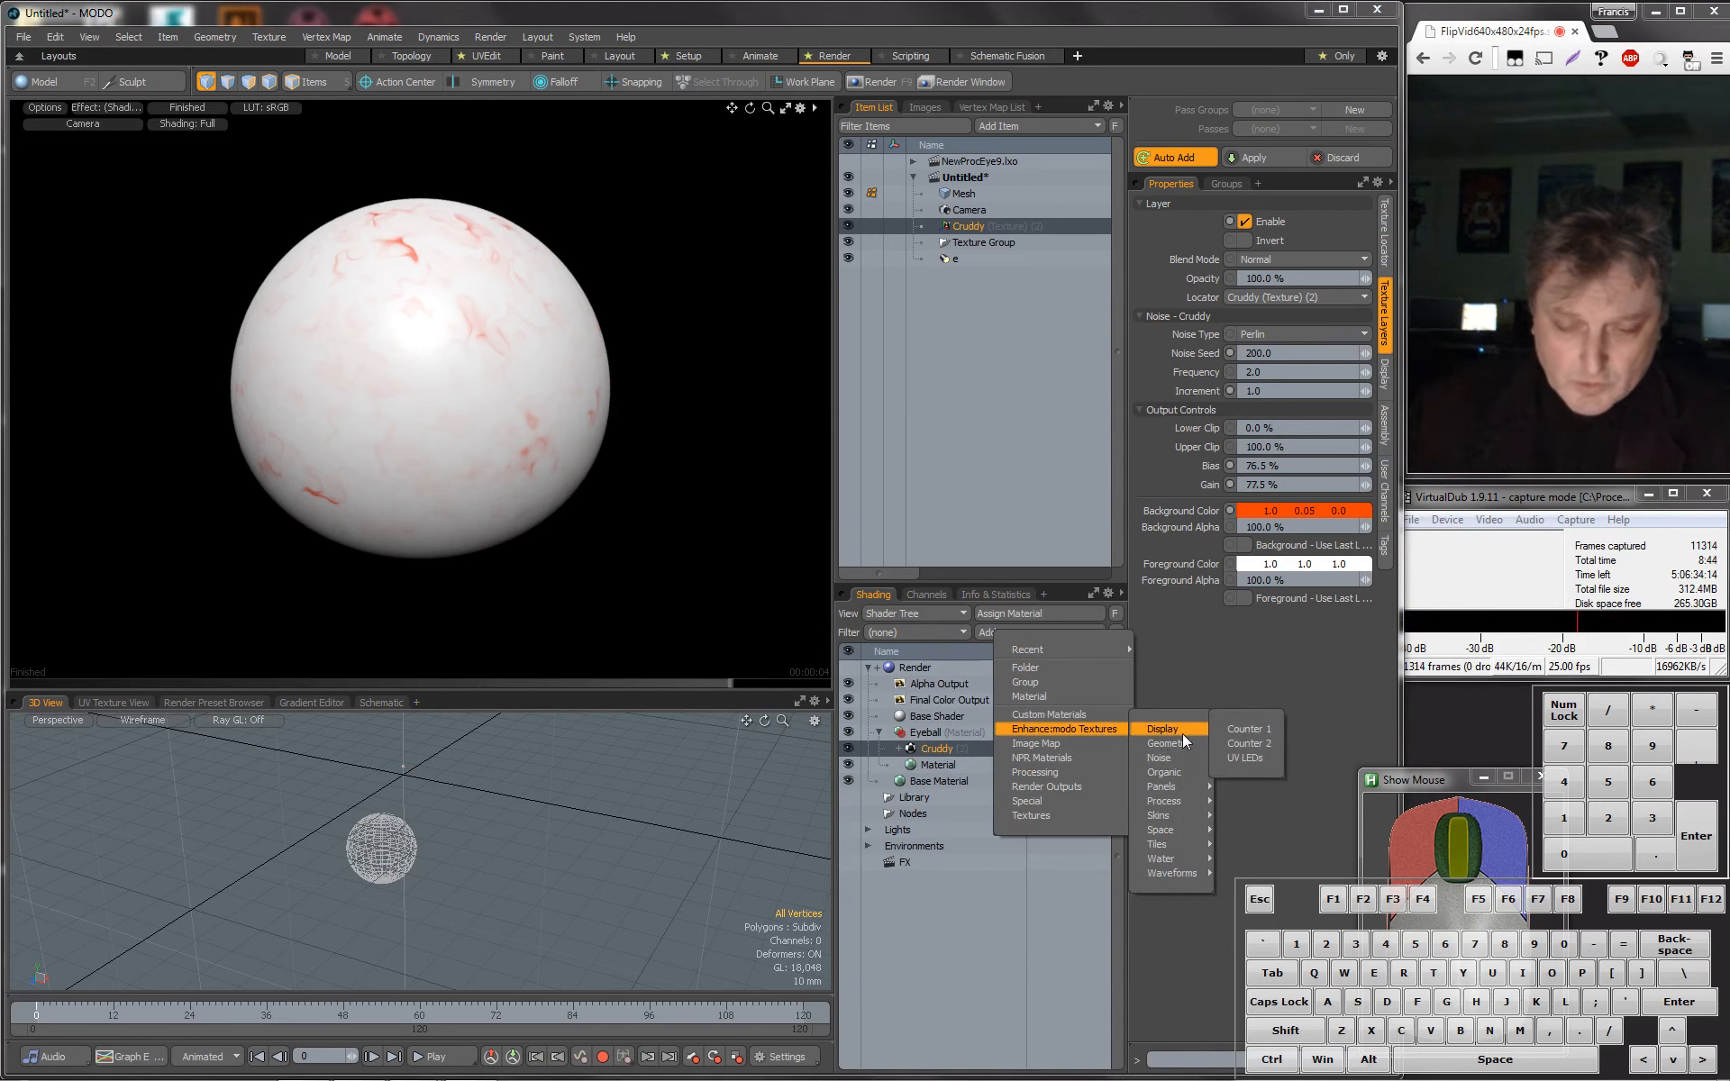
mouse_move(1193, 744)
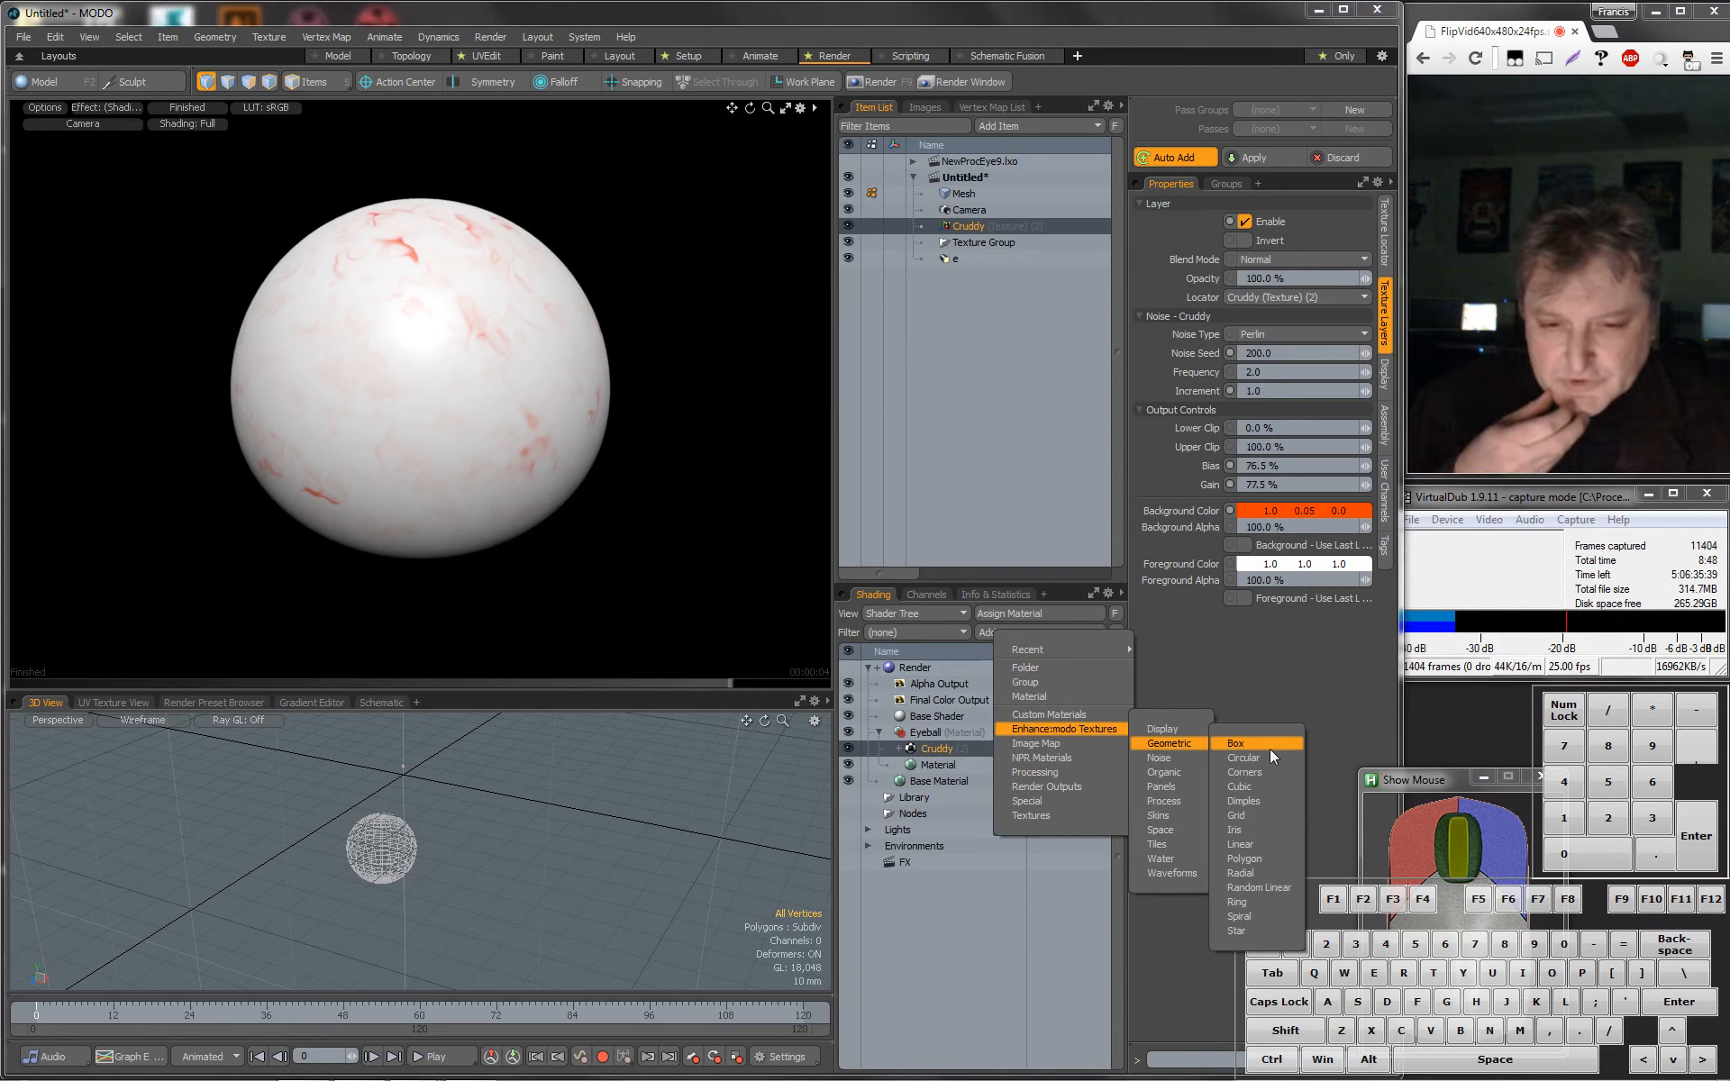
left_click(1244, 757)
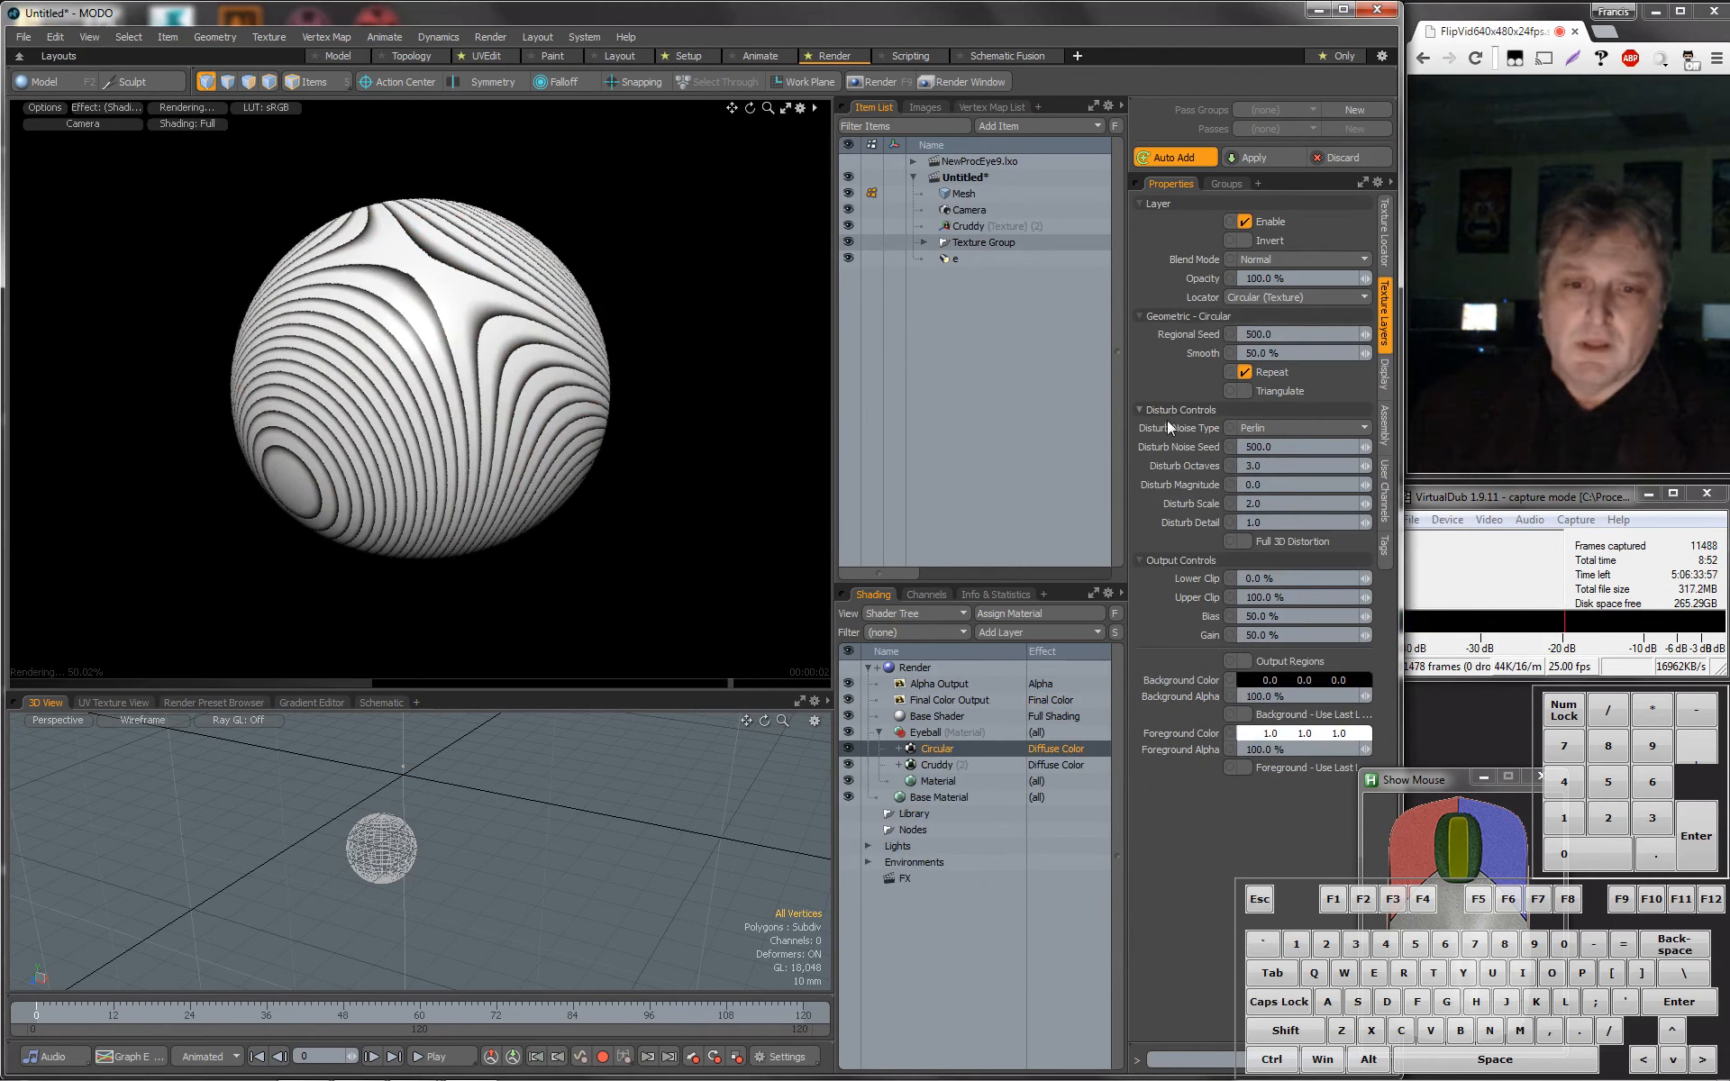
Set the Circular texture locator's projection type to Planar along the Y axis.
left_click(899, 749)
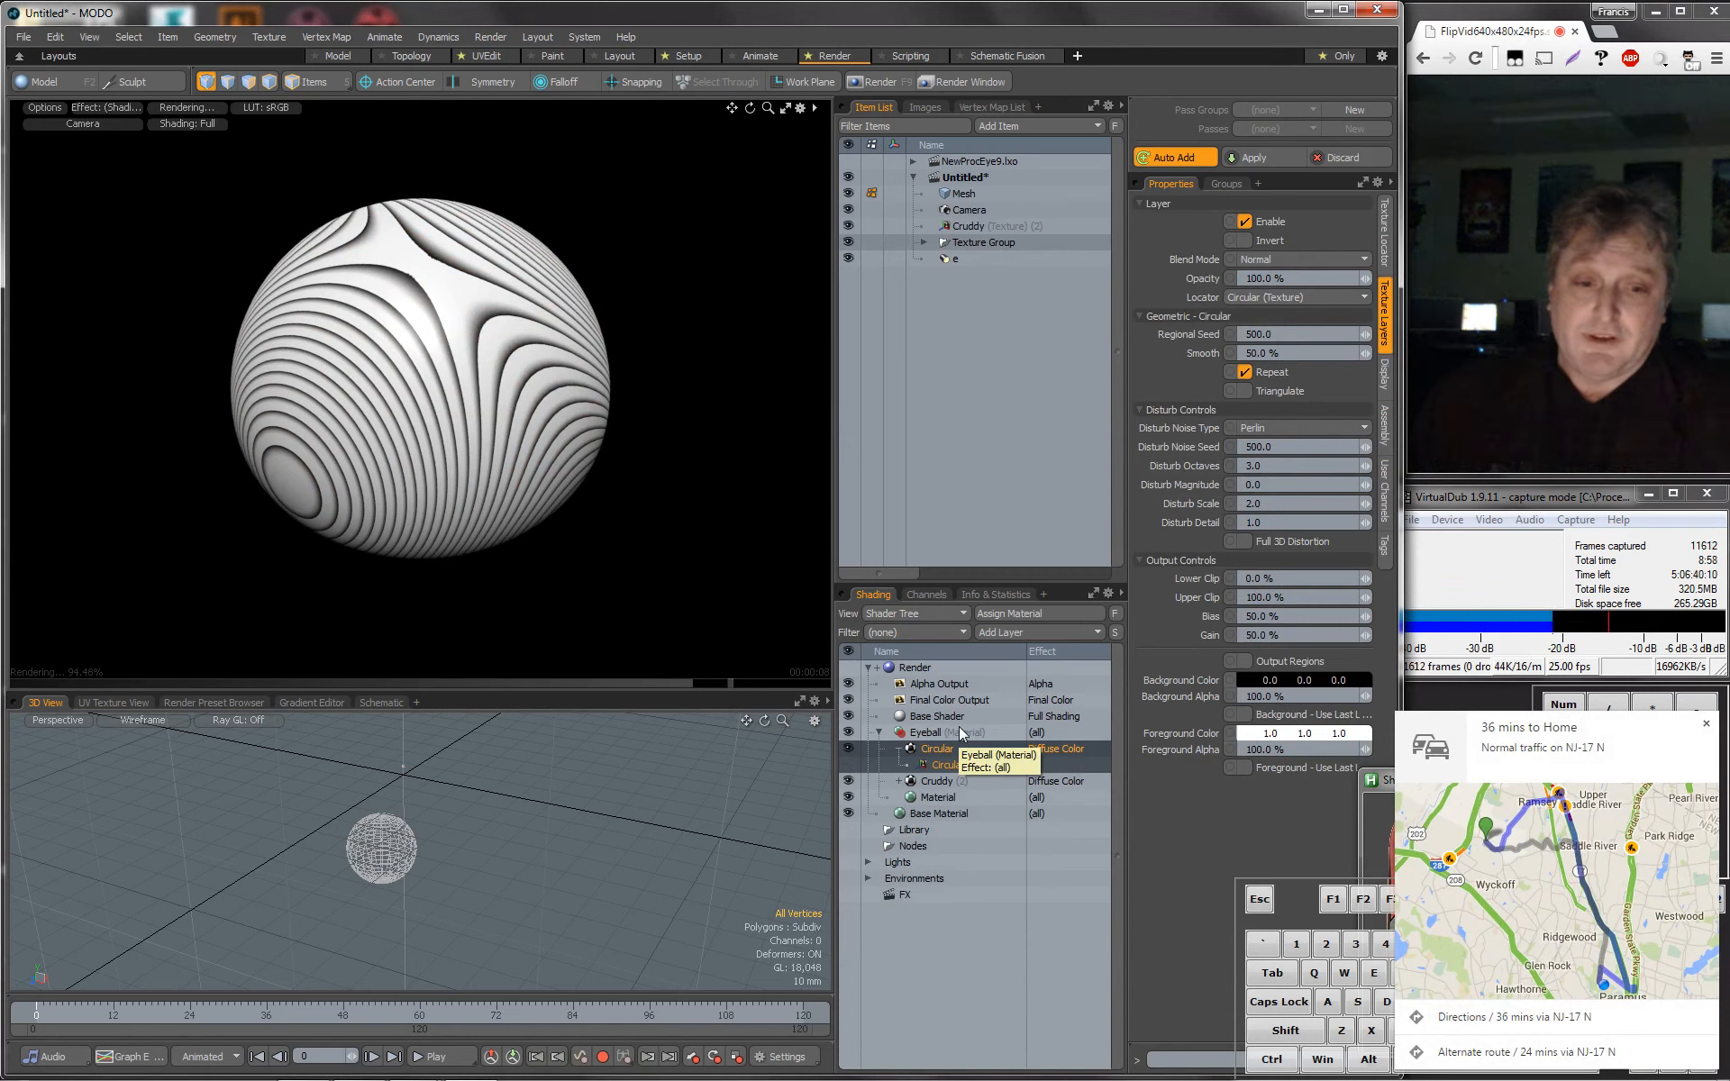
left_click(1709, 725)
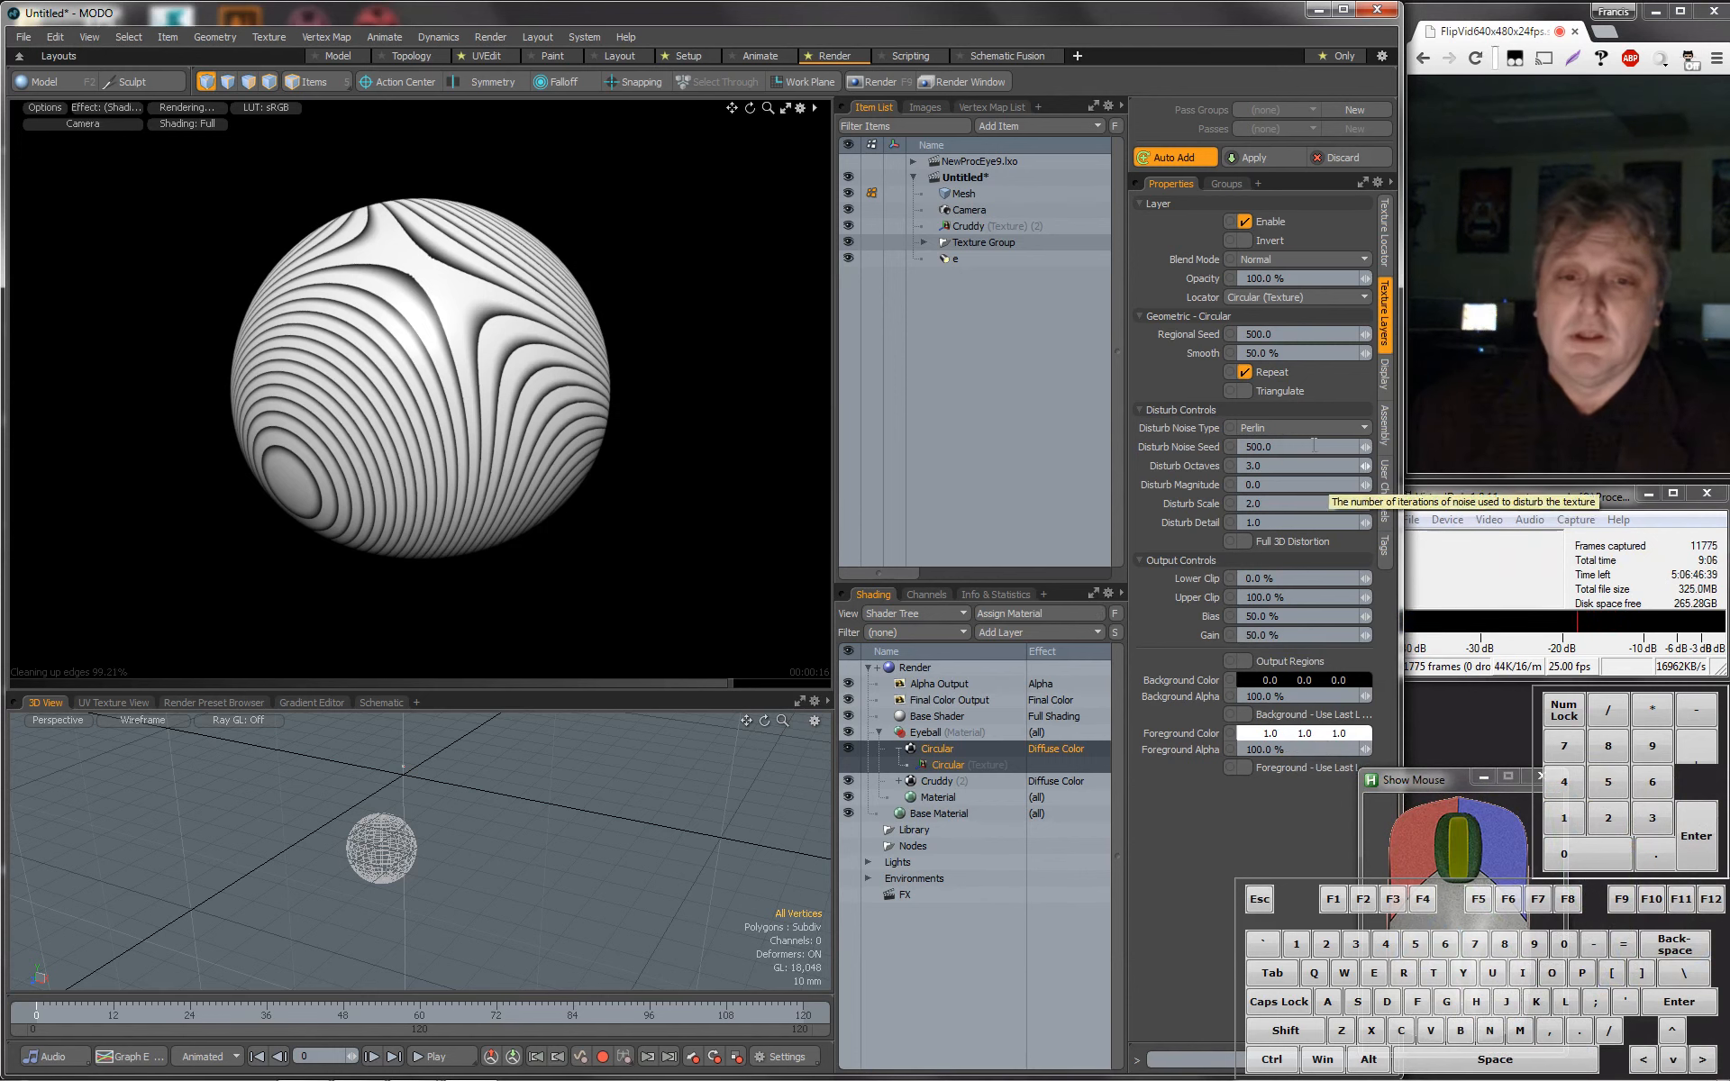
left_click(948, 766)
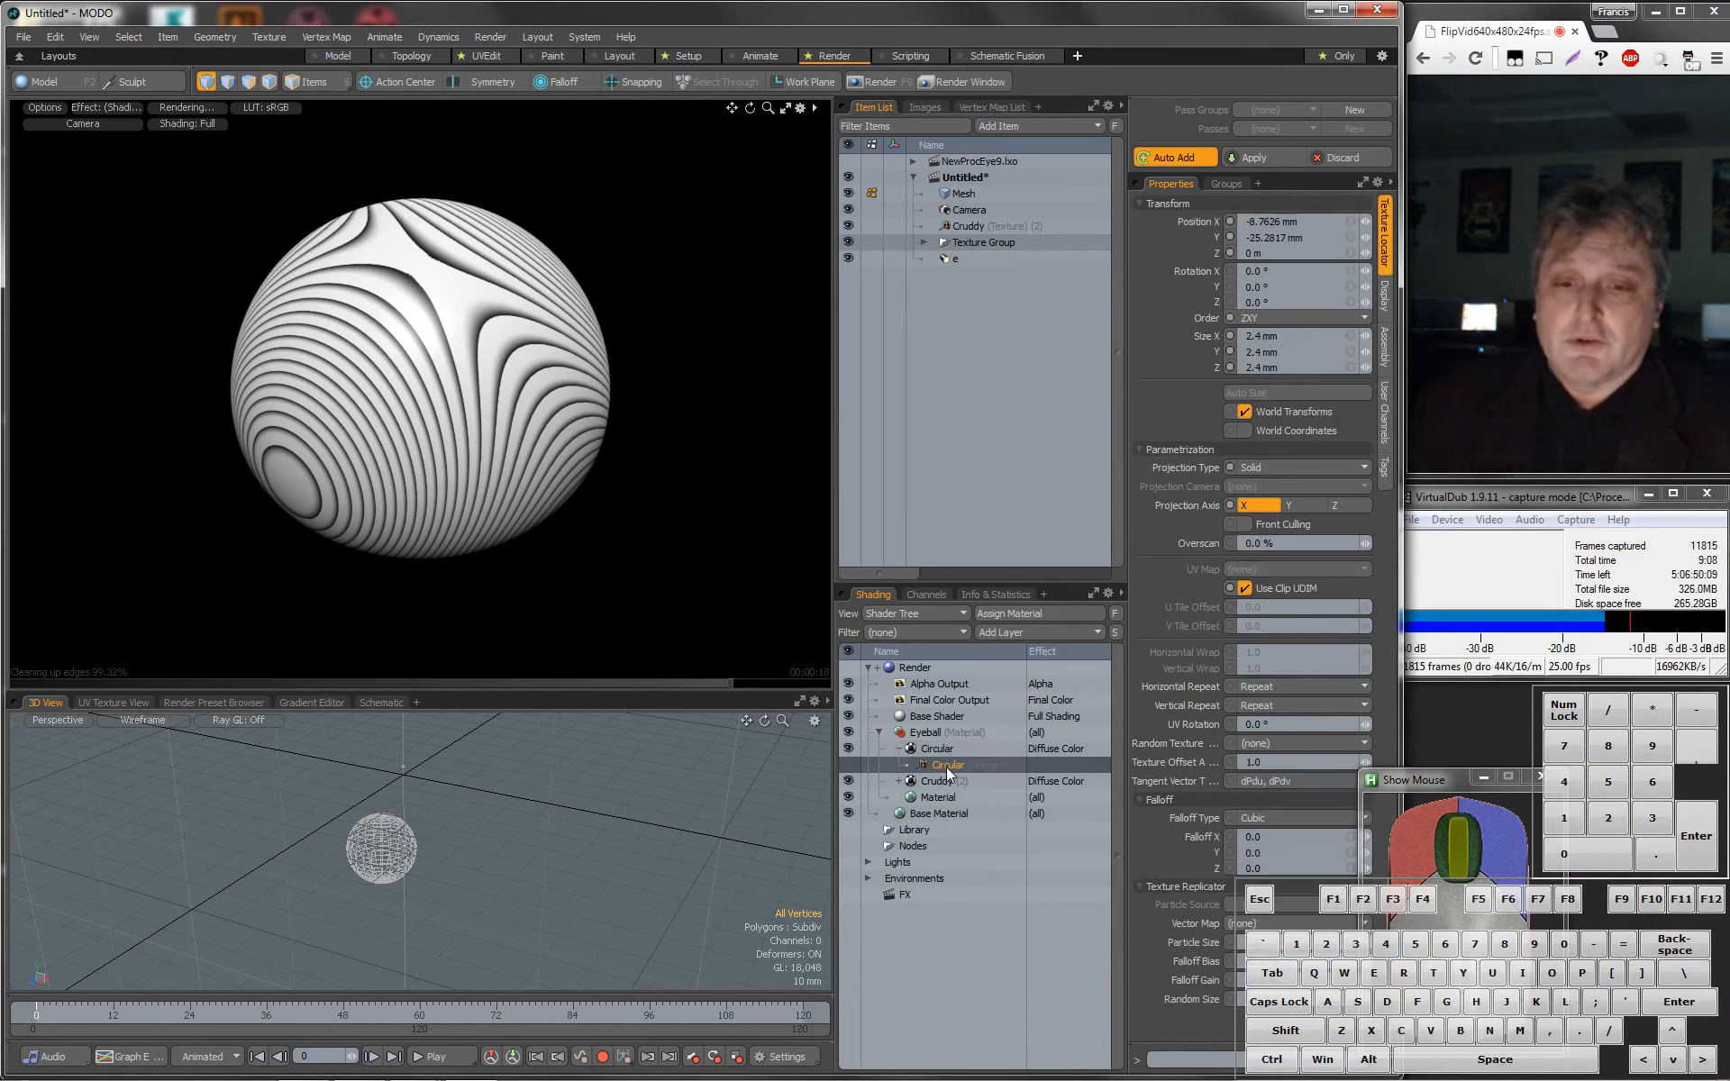
left_click(1288, 467)
left_click(1288, 483)
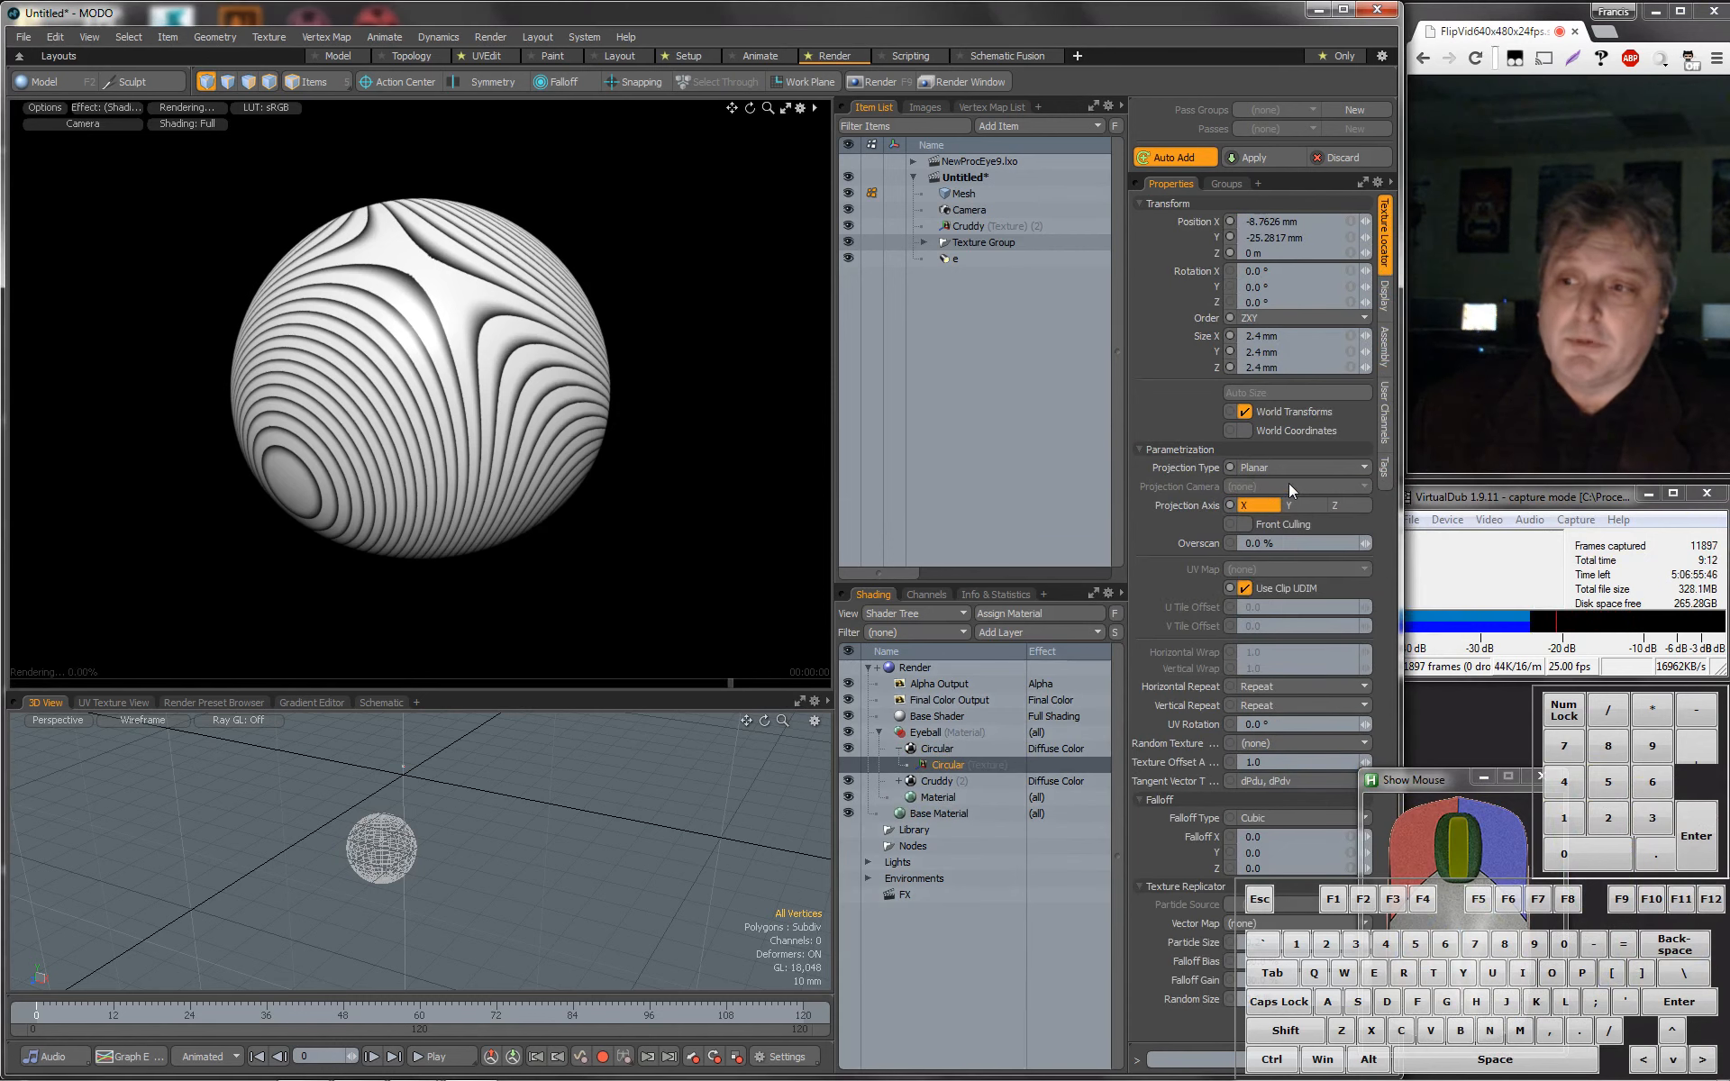
left_click(1294, 505)
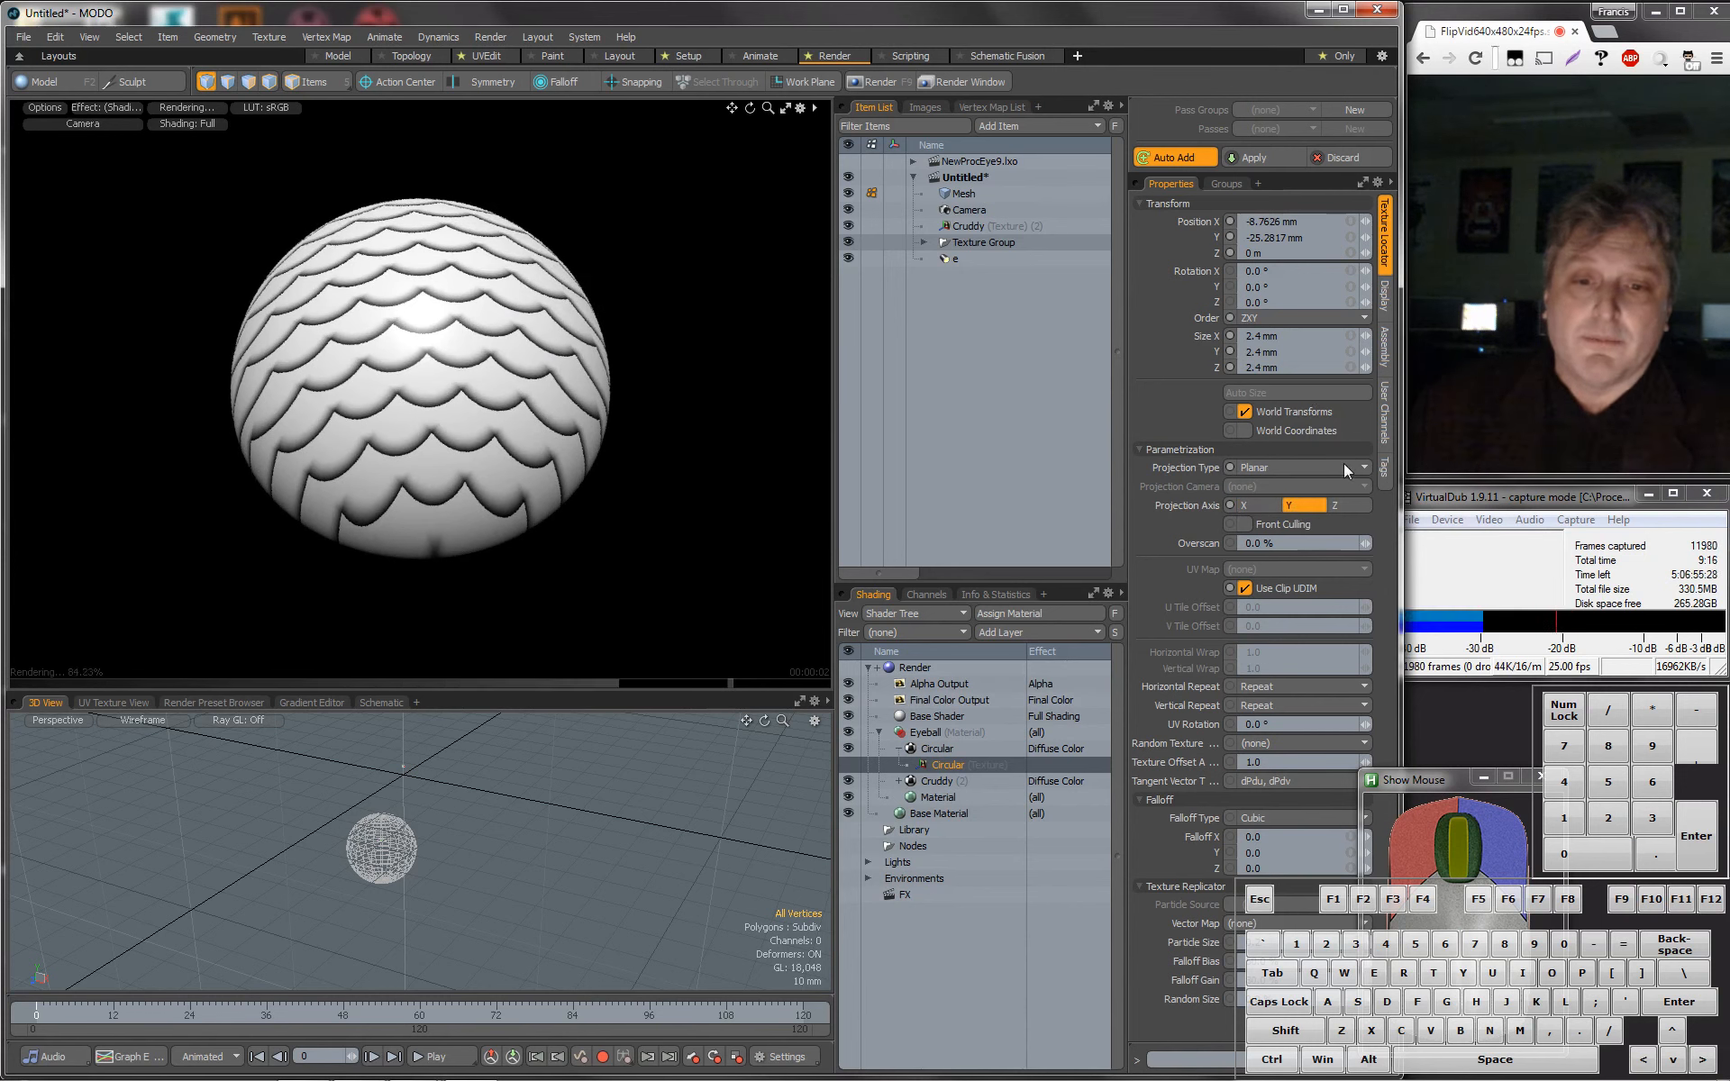
Set the Circular locator's horizontal and vertical repeat to Reset, and turn off Repeat on the Circular layer.
left_click(1294, 689)
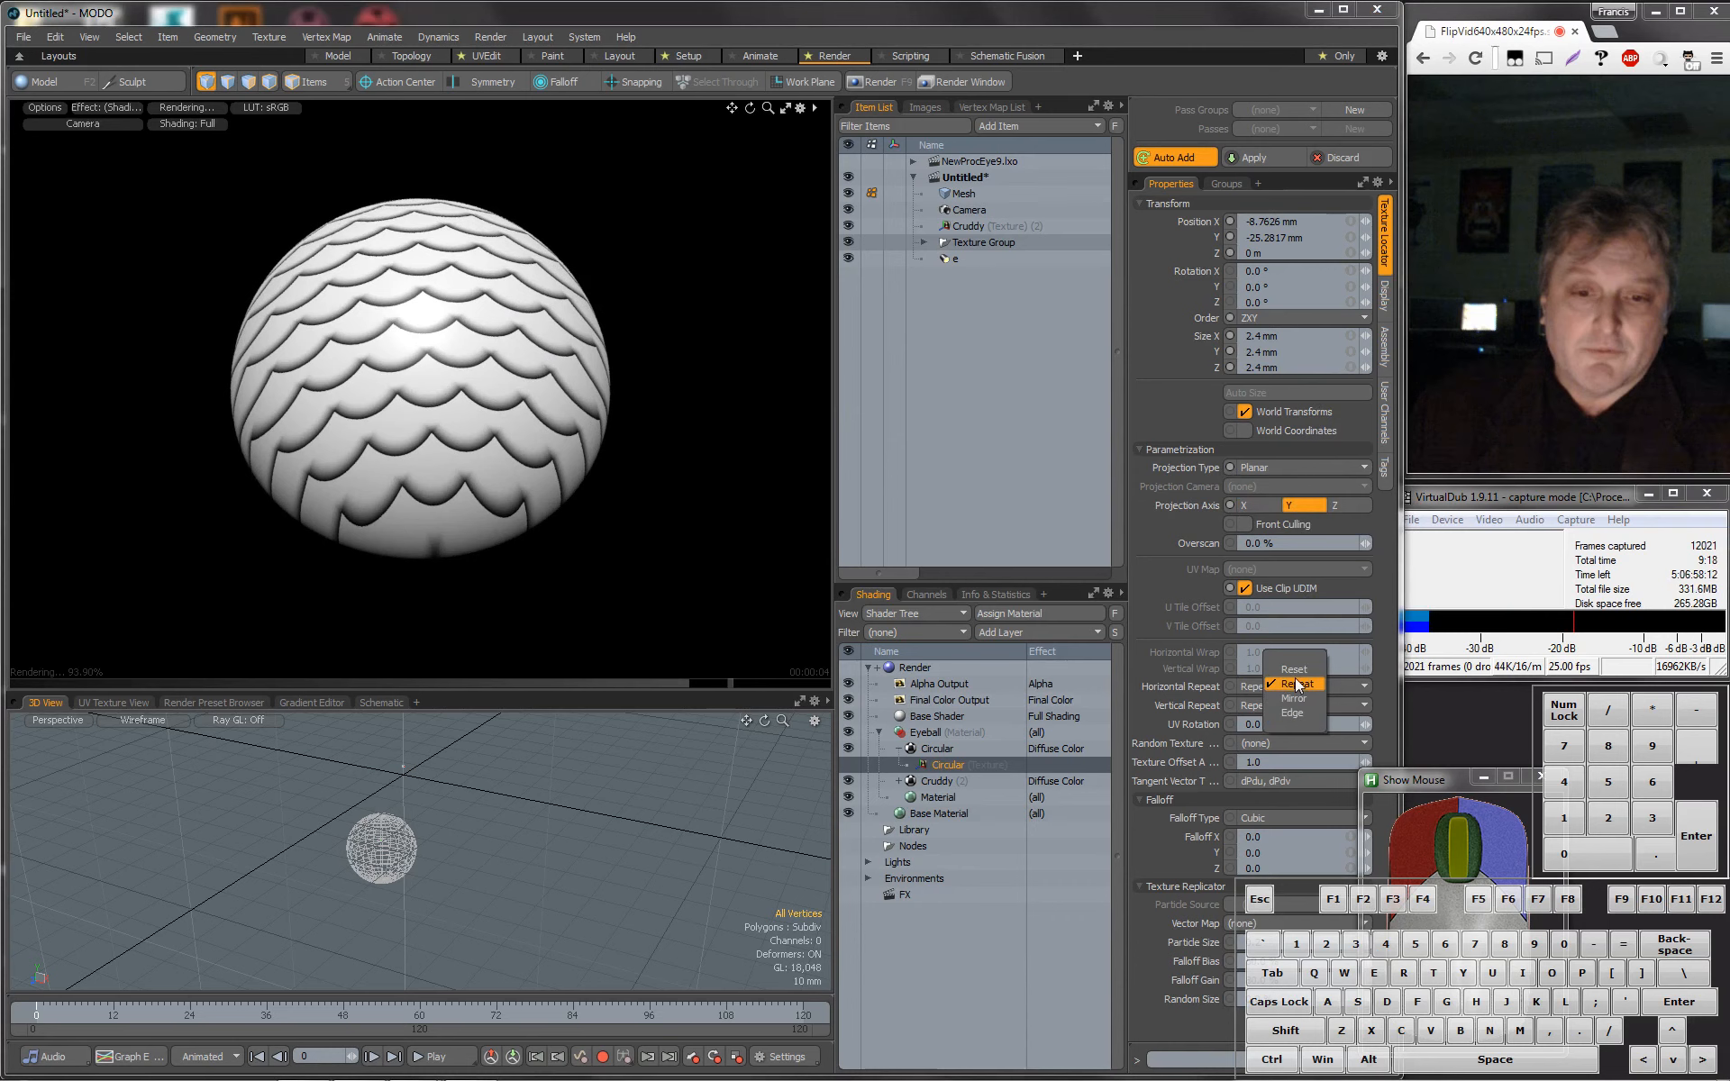
left_click(1296, 674)
left_click(1287, 702)
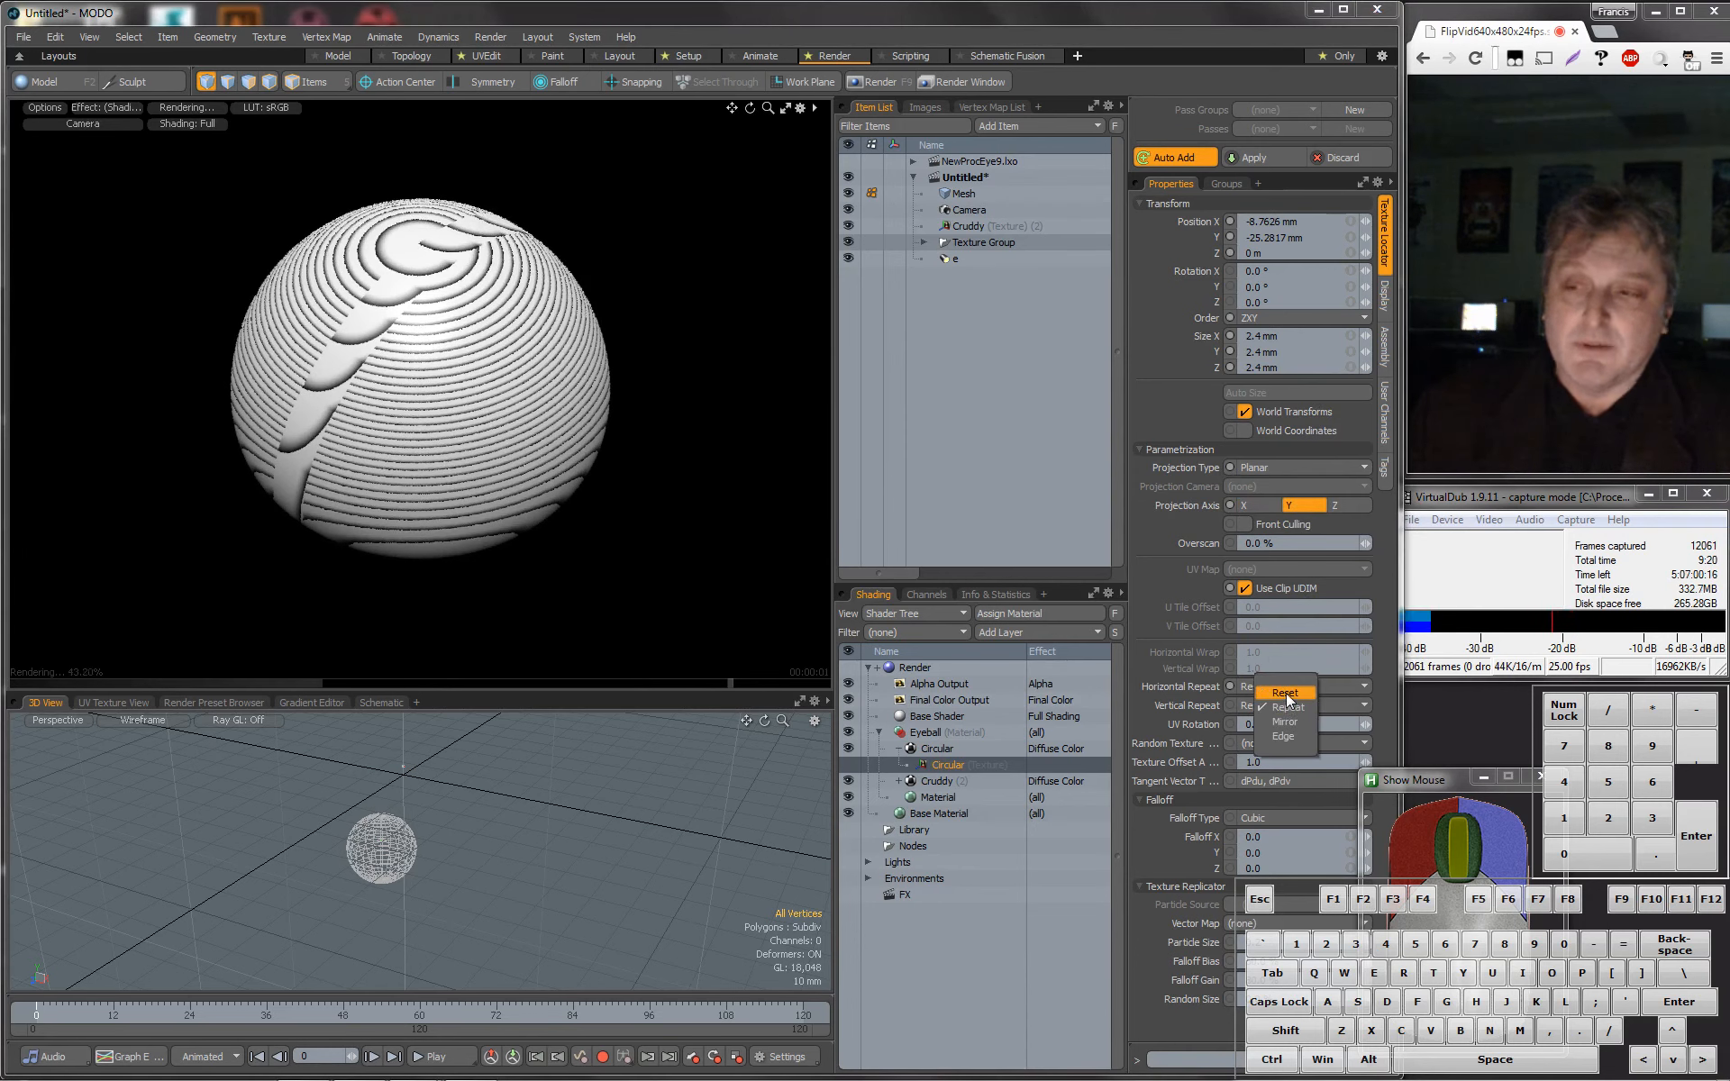
left_click(1285, 692)
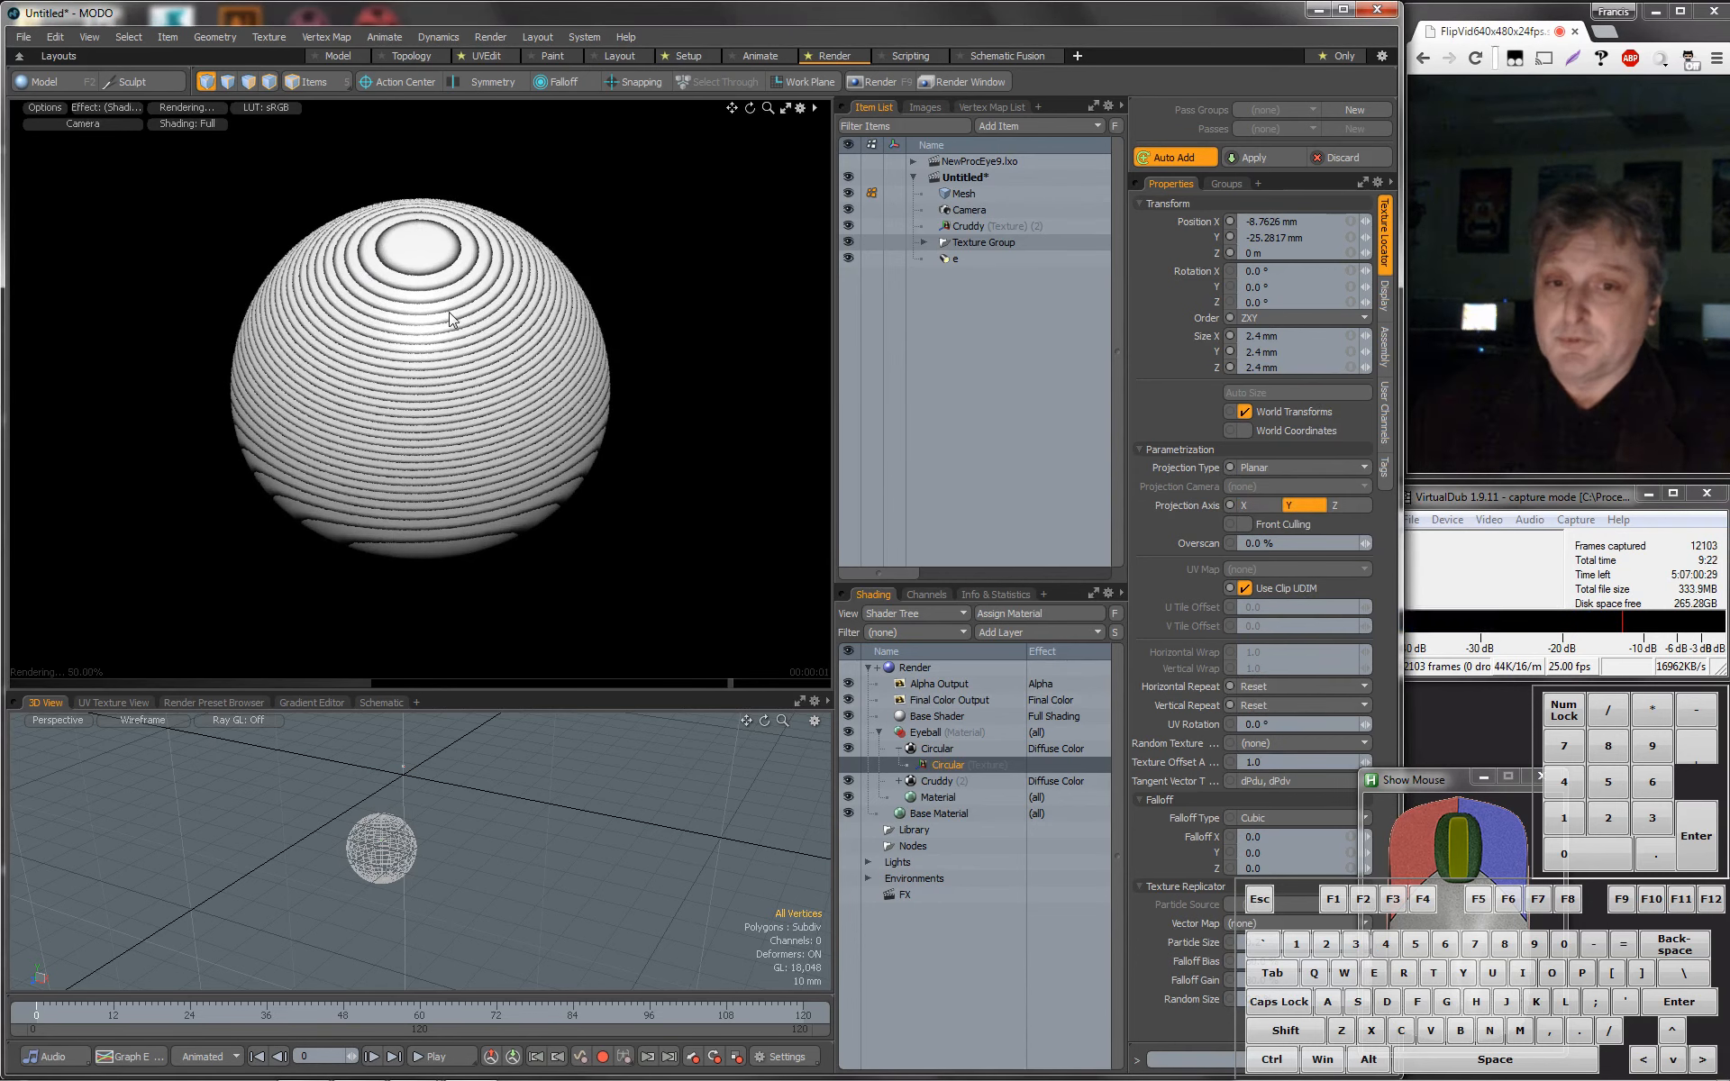
left_click(932, 747)
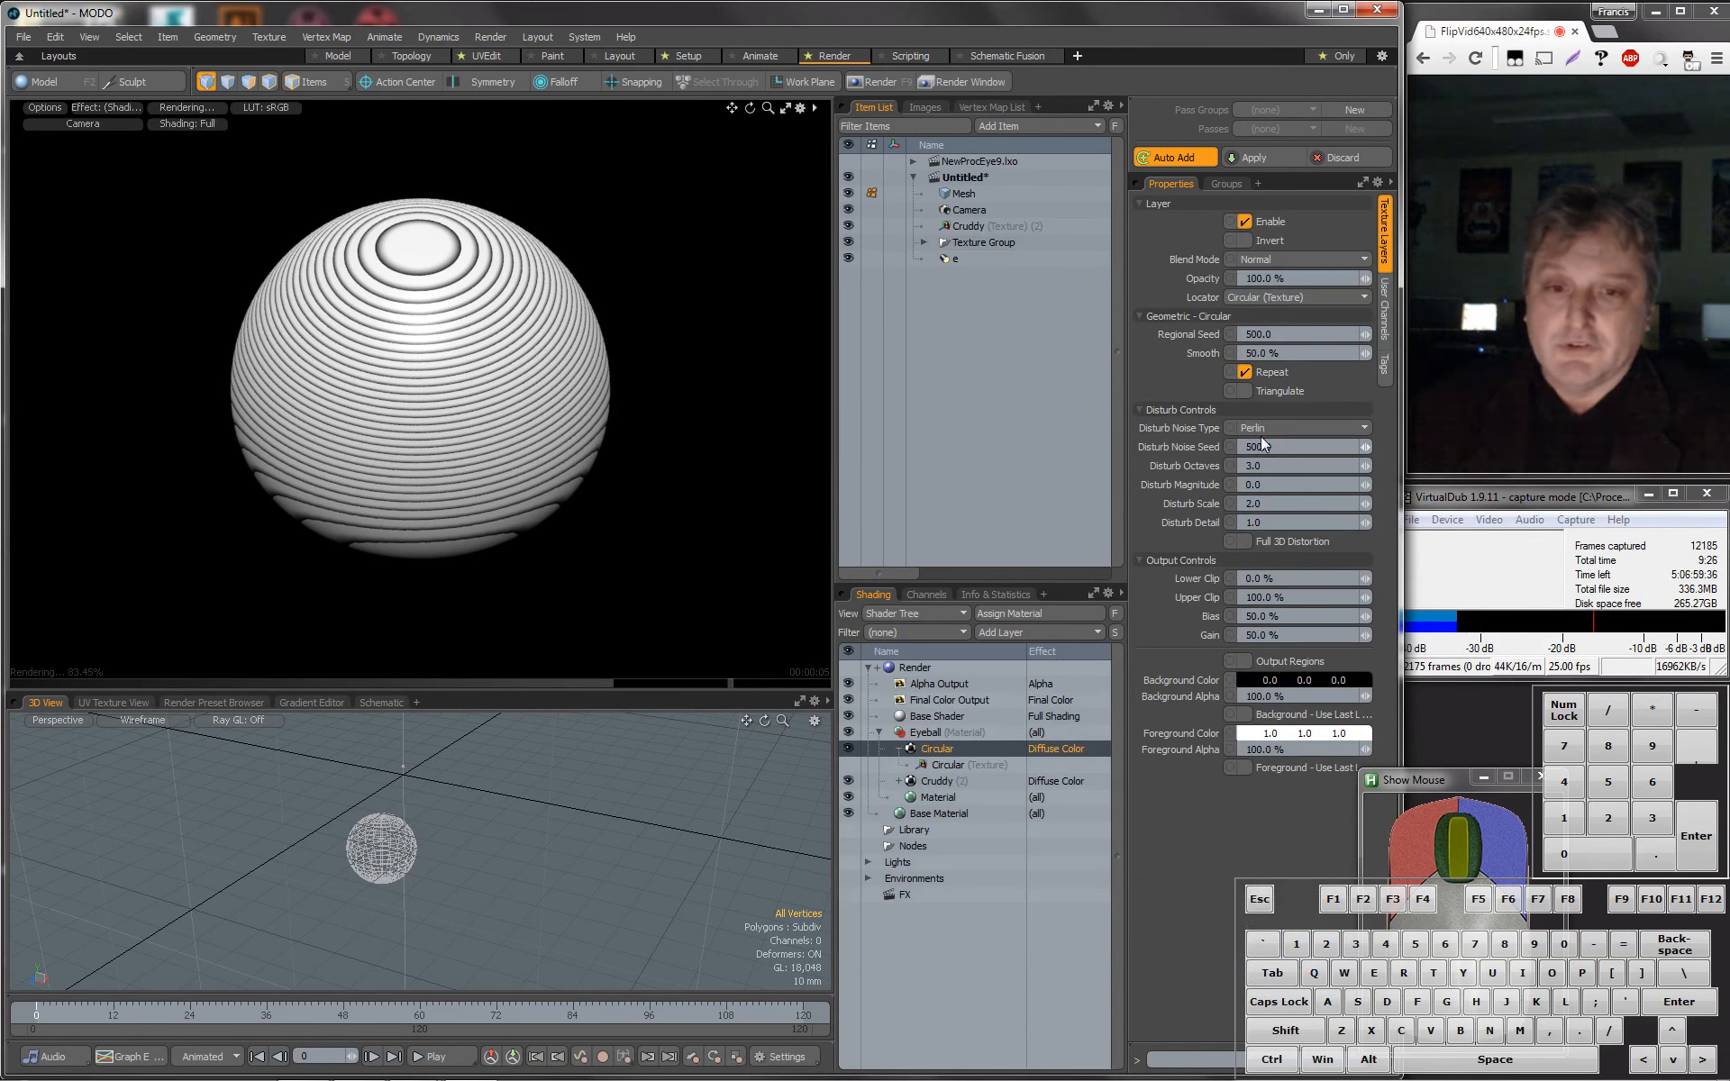
left_click(1244, 372)
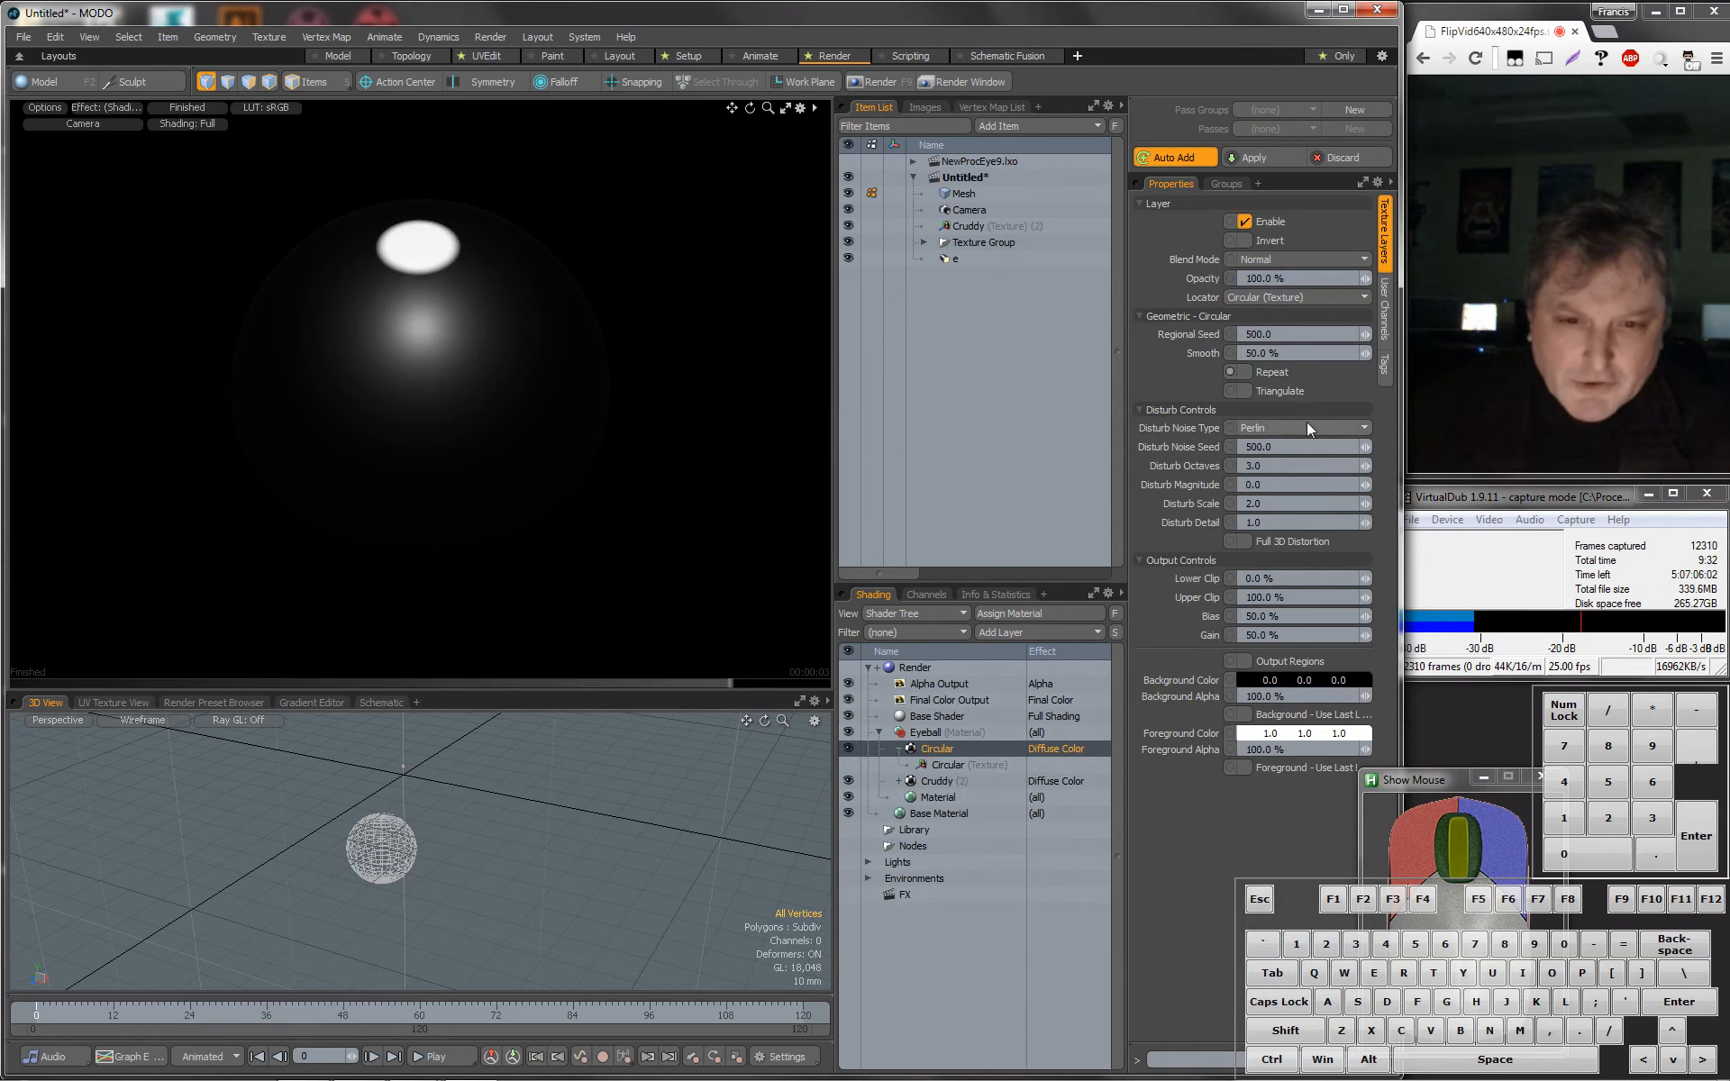
Set the Circular texture locator's size to 6 mm on X, Y and Z.
left_click(929, 766)
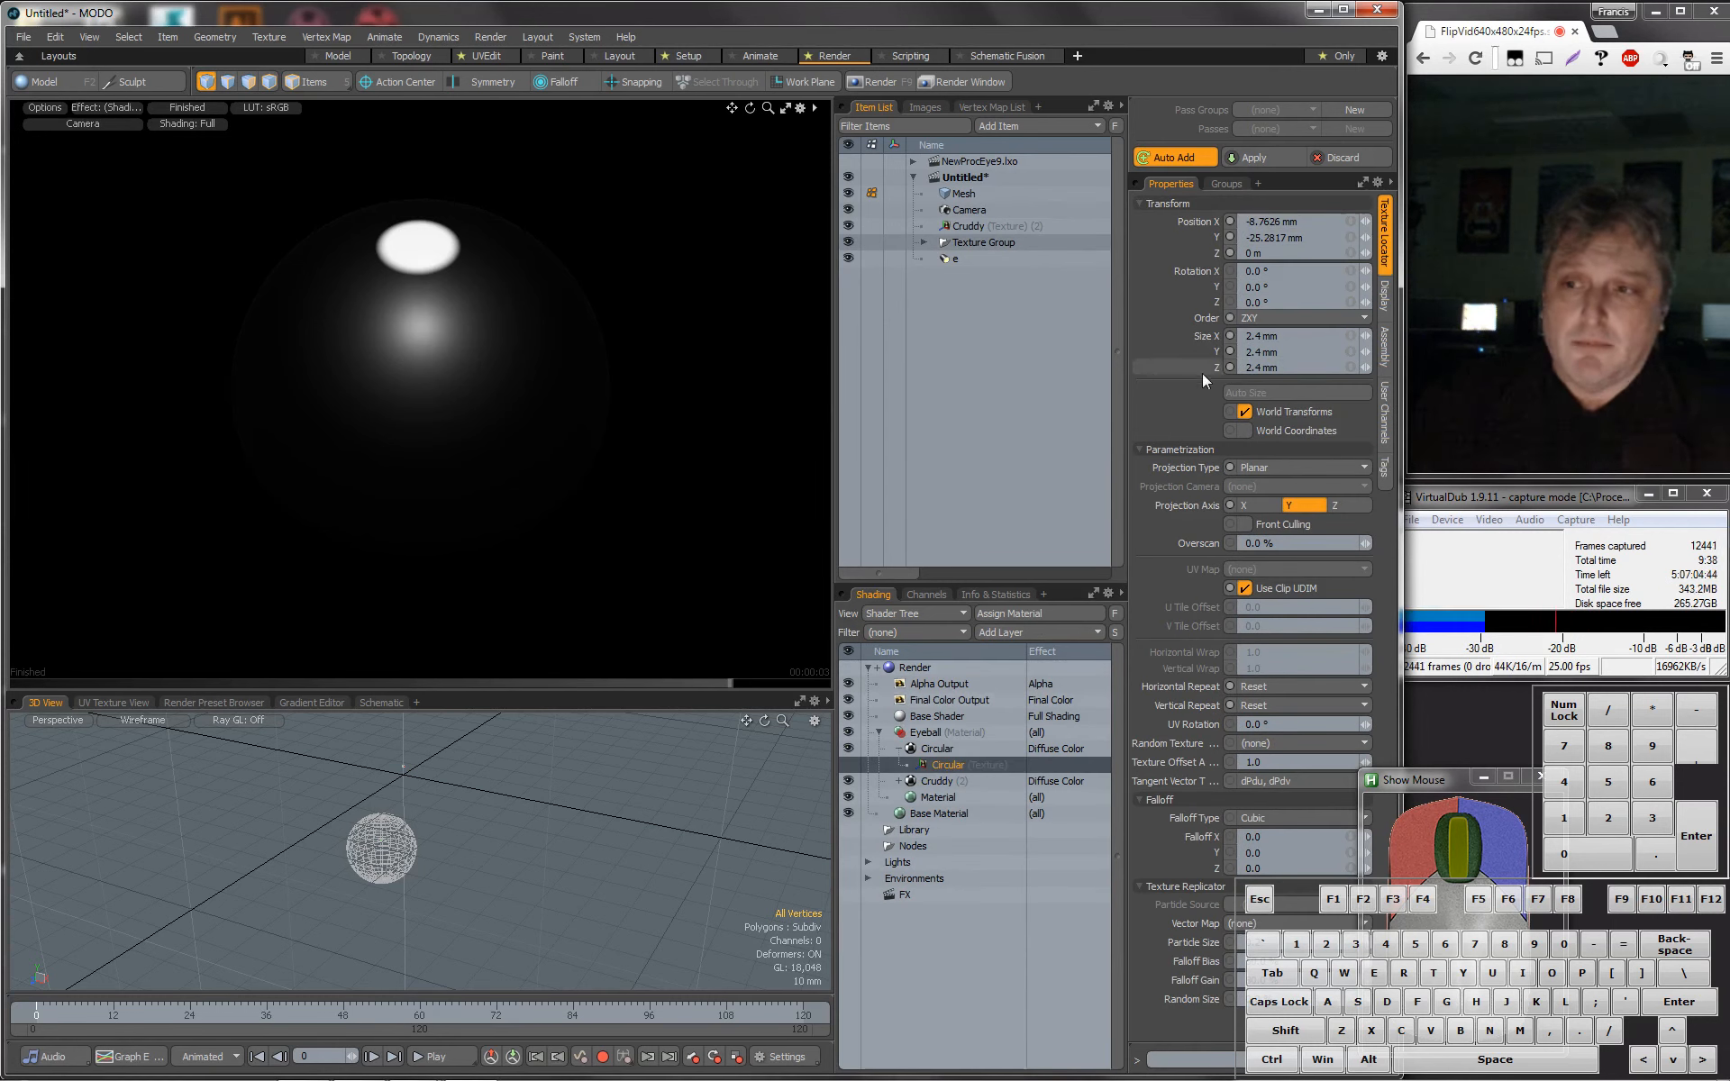
left_click_drag(450, 296, 442, 334)
left_click(1295, 339)
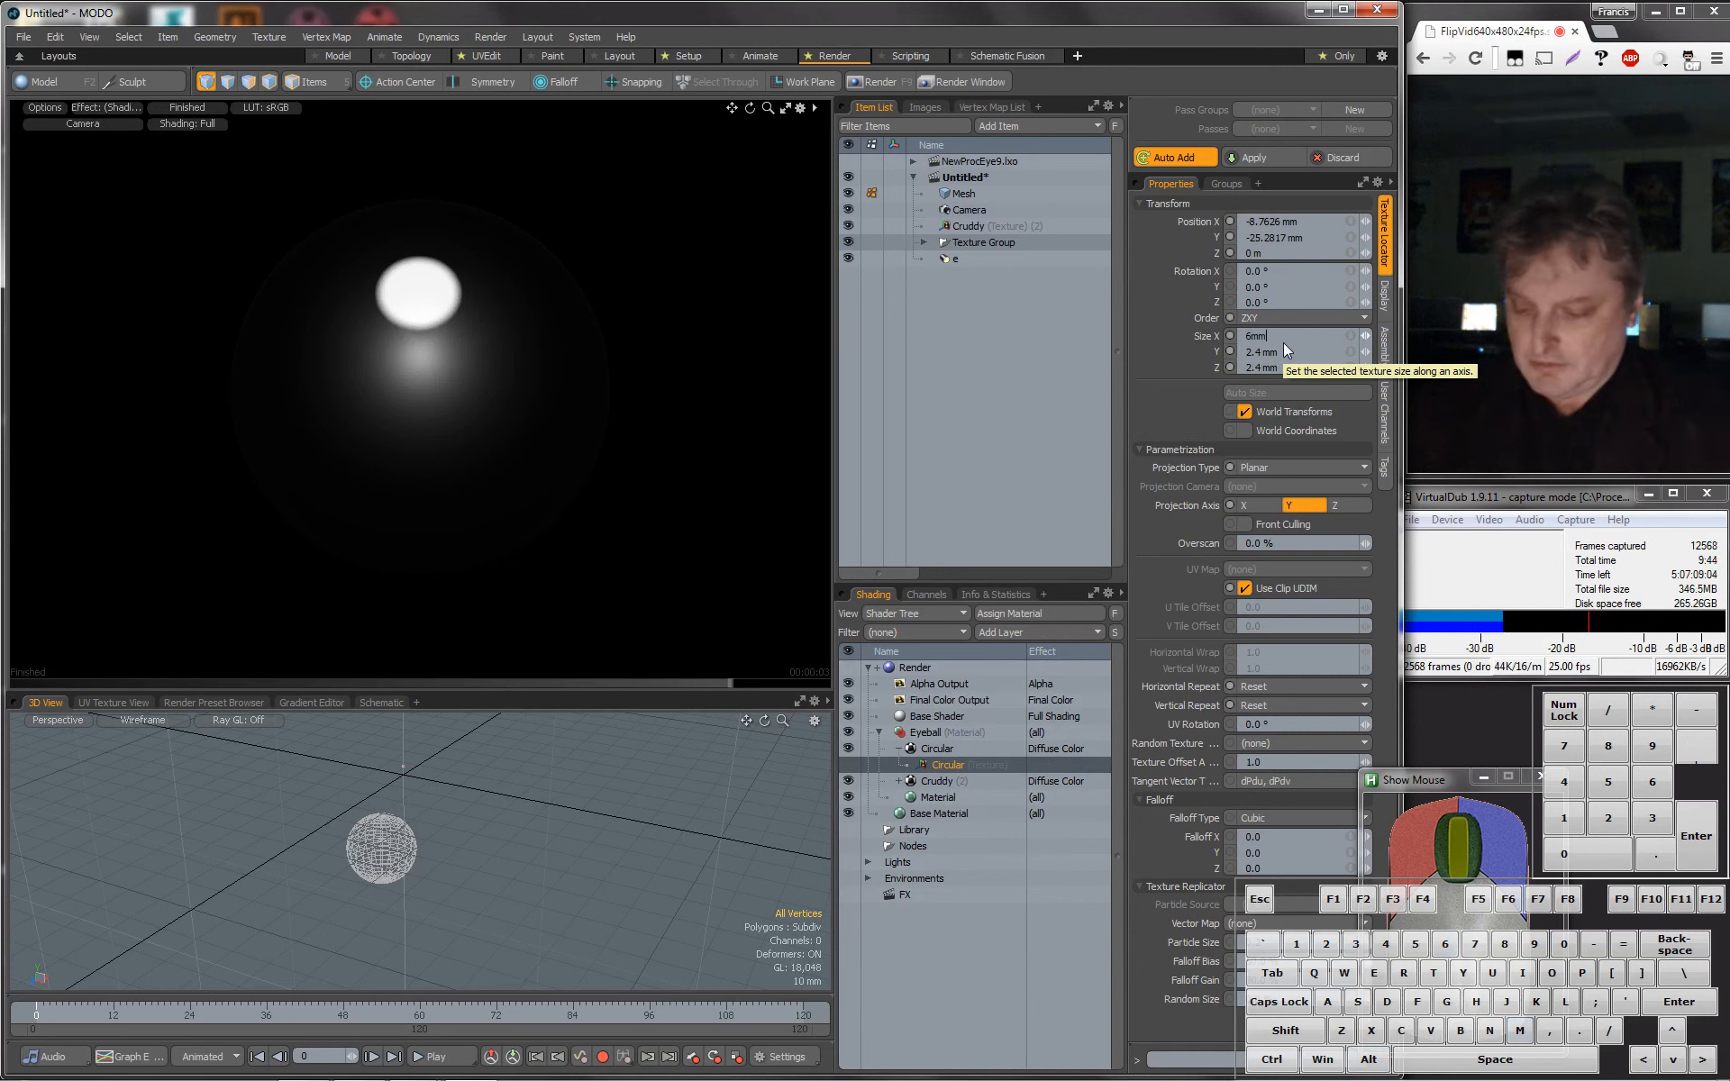
type("6mm")
key("Tab")
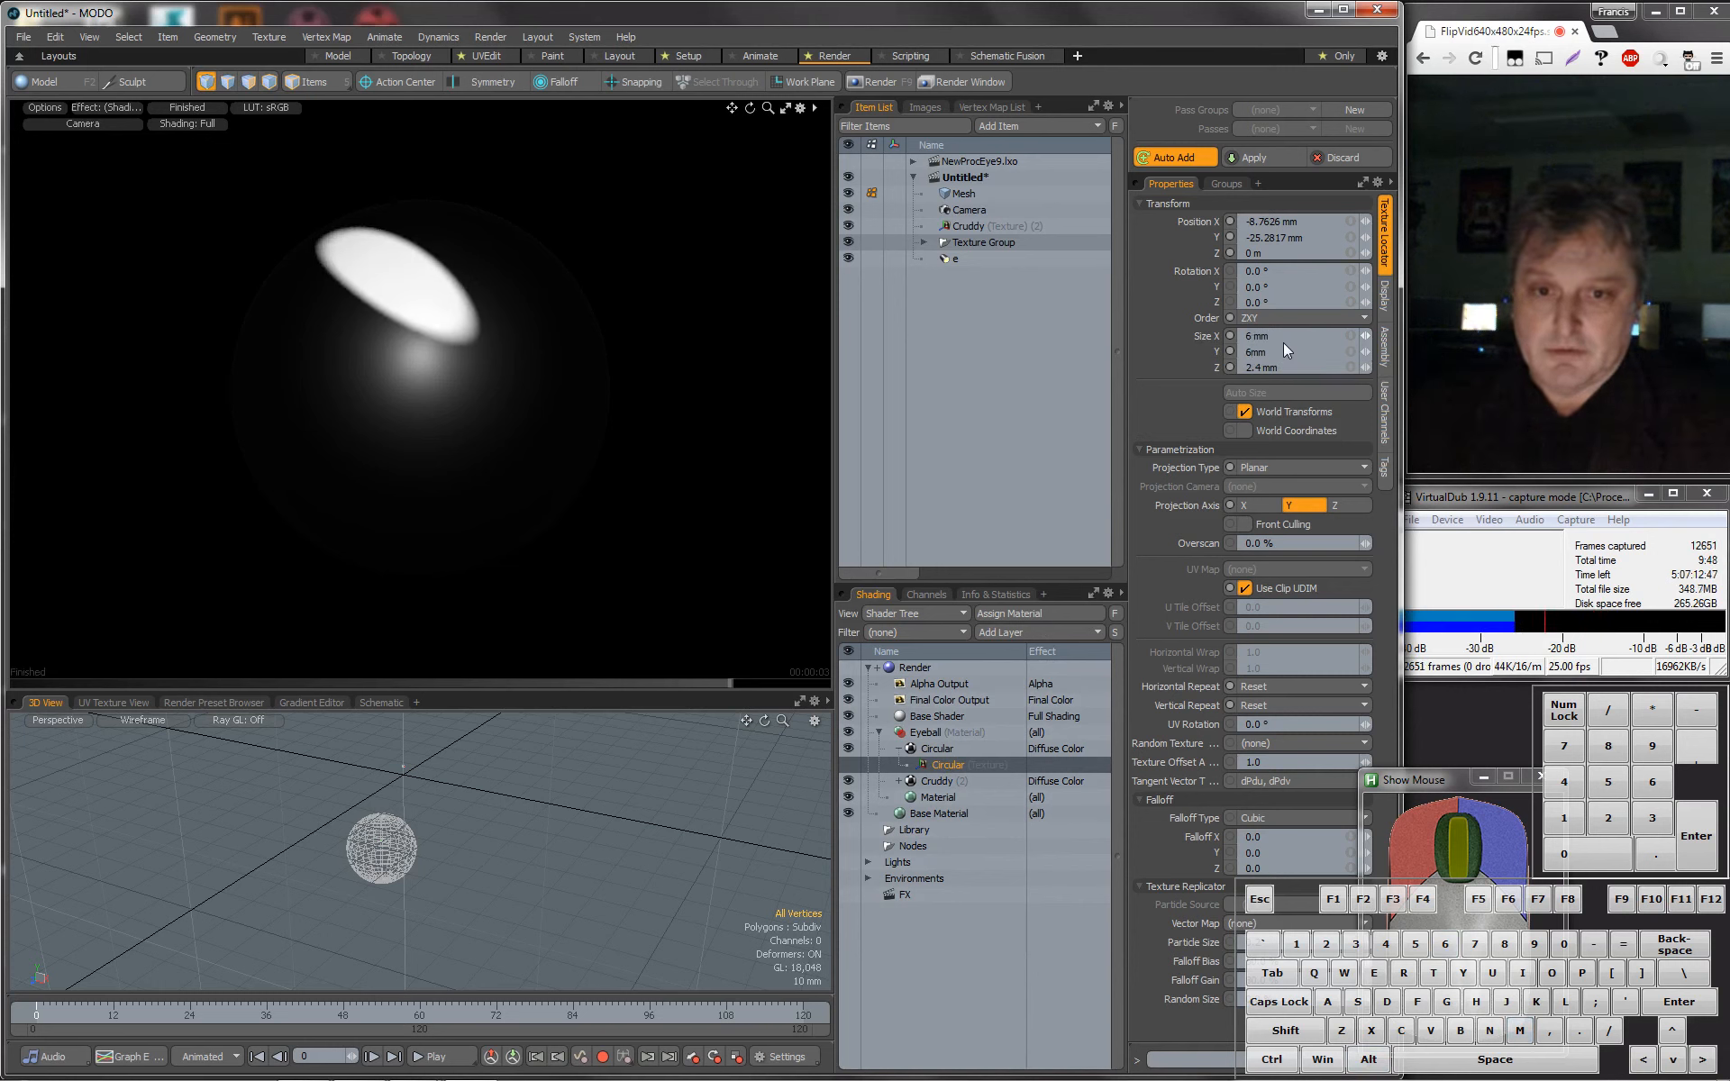
key("Tab")
type("6")
key("Return")
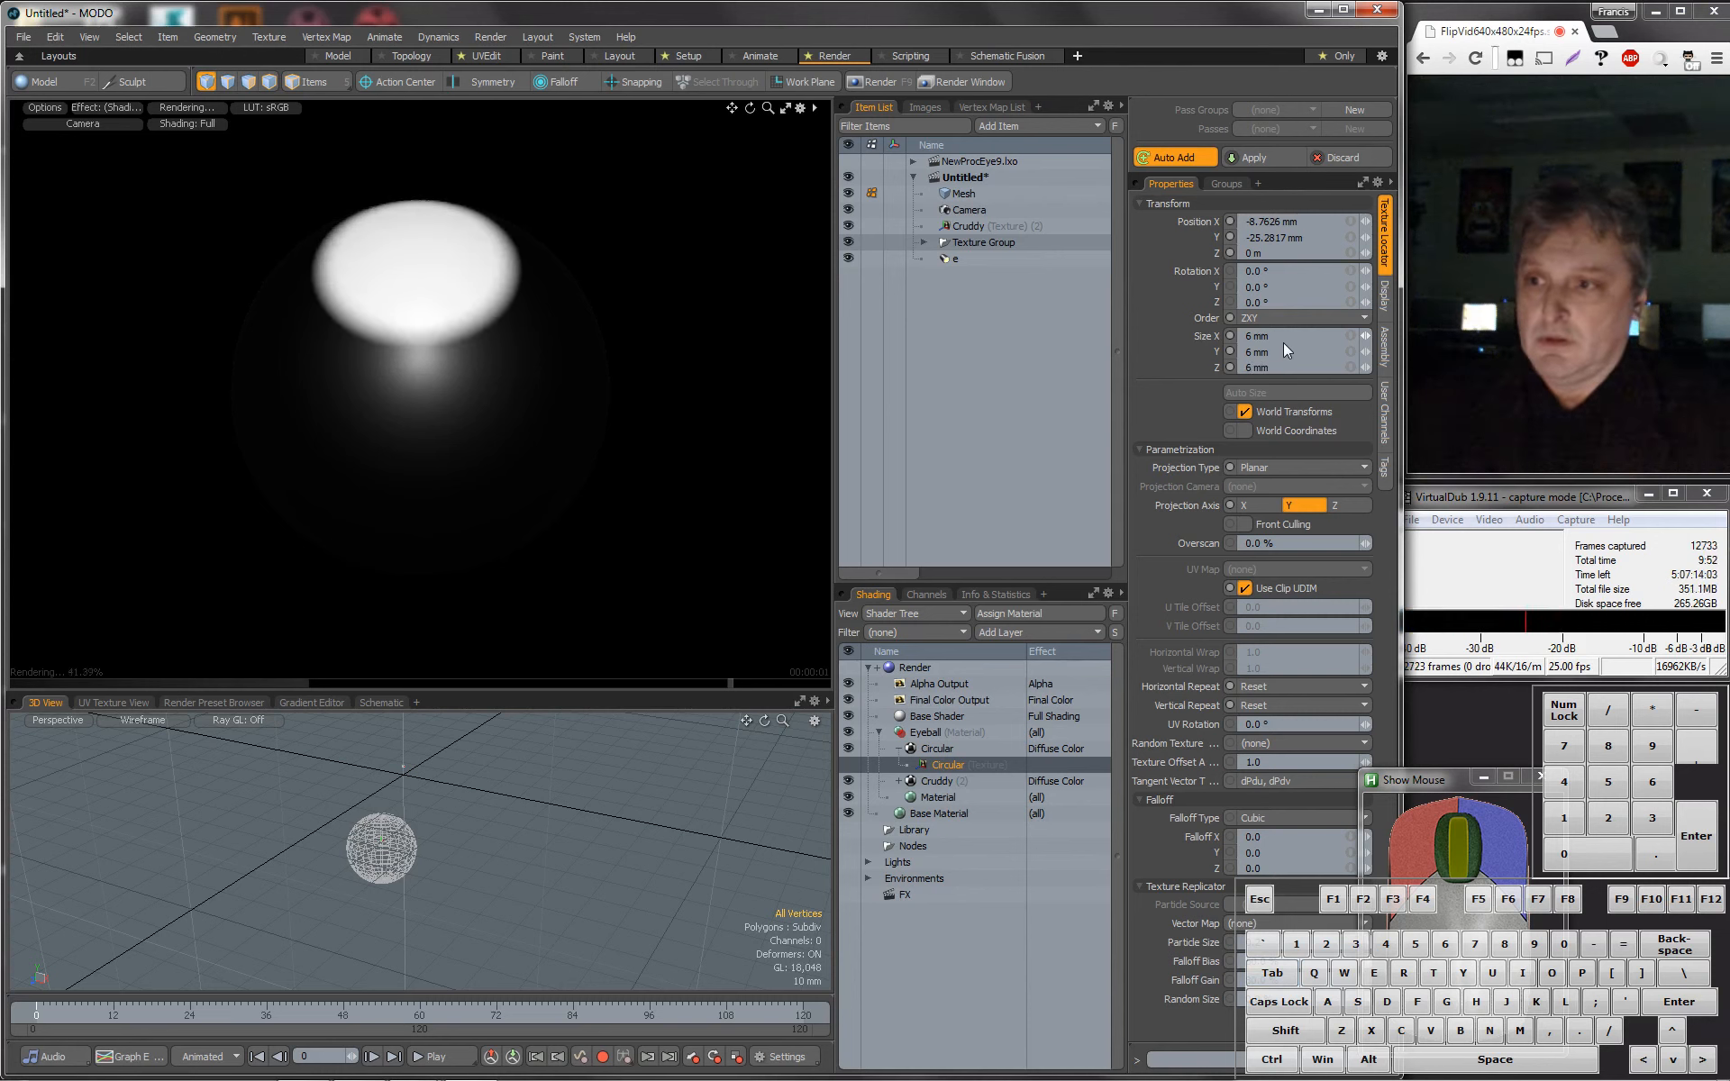
Switch the 3D viewport from Perspective to the Render Camera and aim it at the circular spot on the eyeball.
left_click(535, 301)
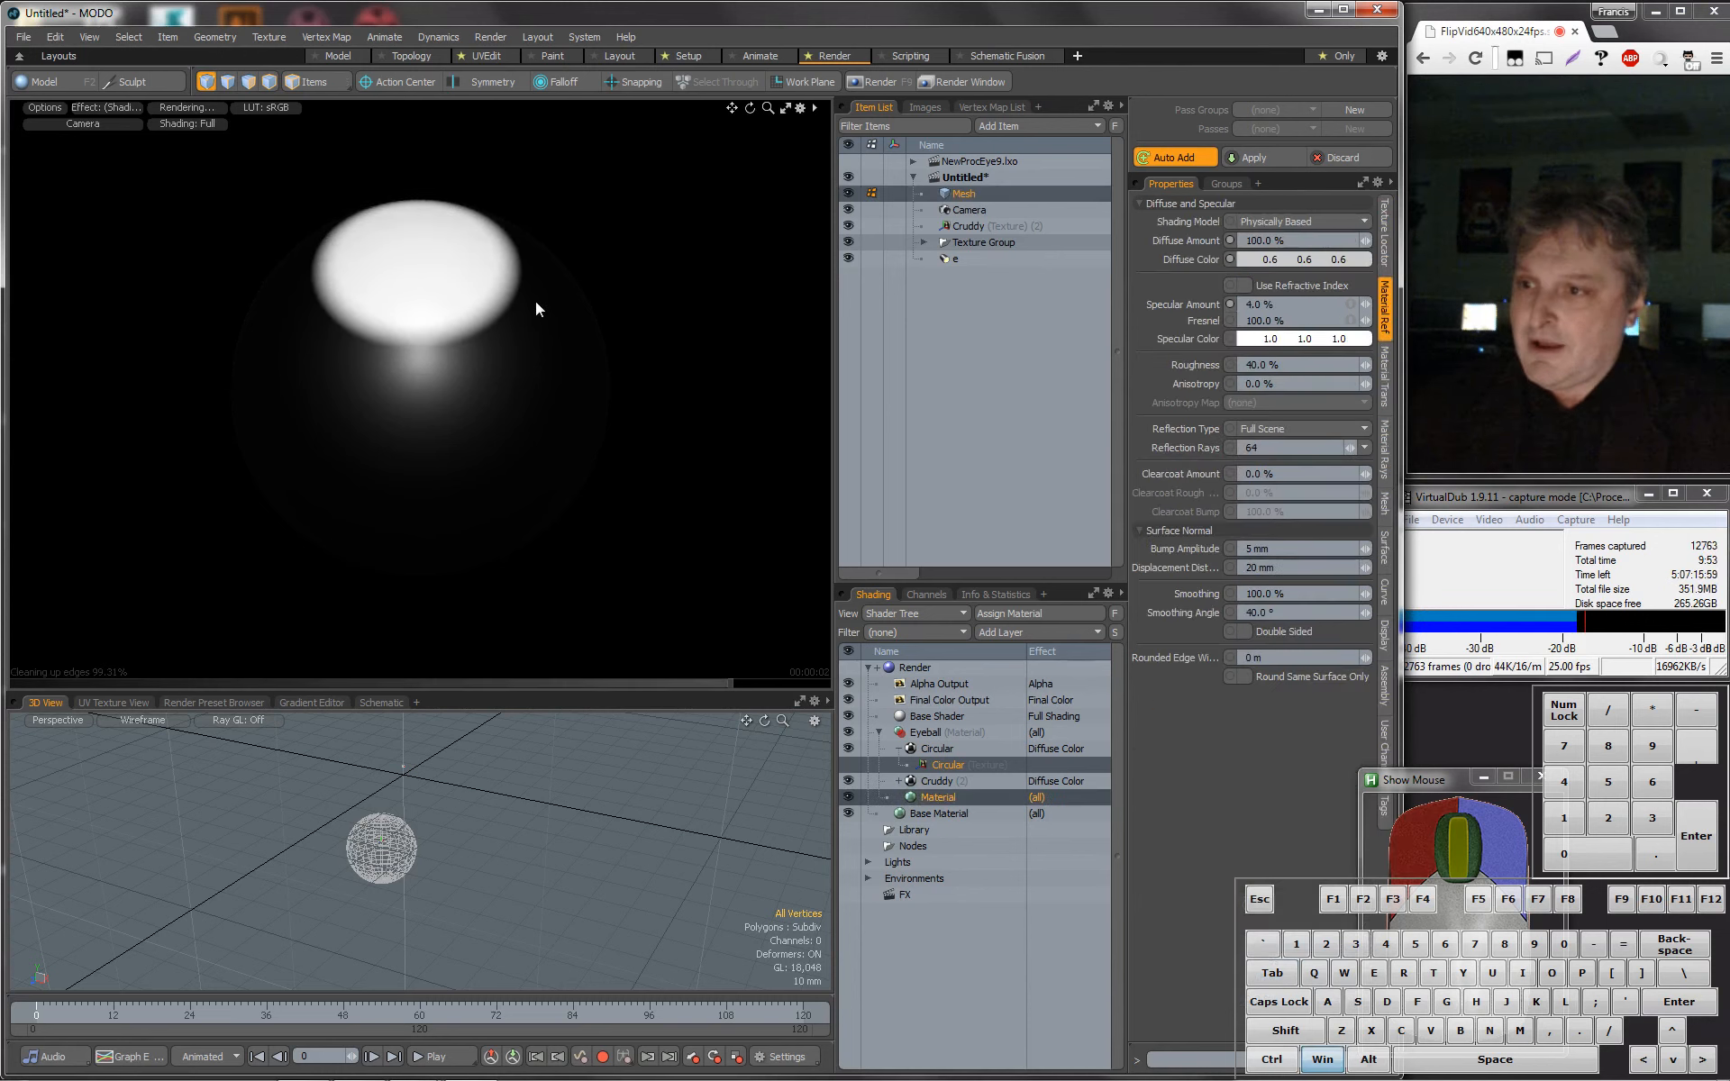
left_click(436, 349)
left_click(431, 344)
left_click_drag(431, 370, 438, 307, "alt")
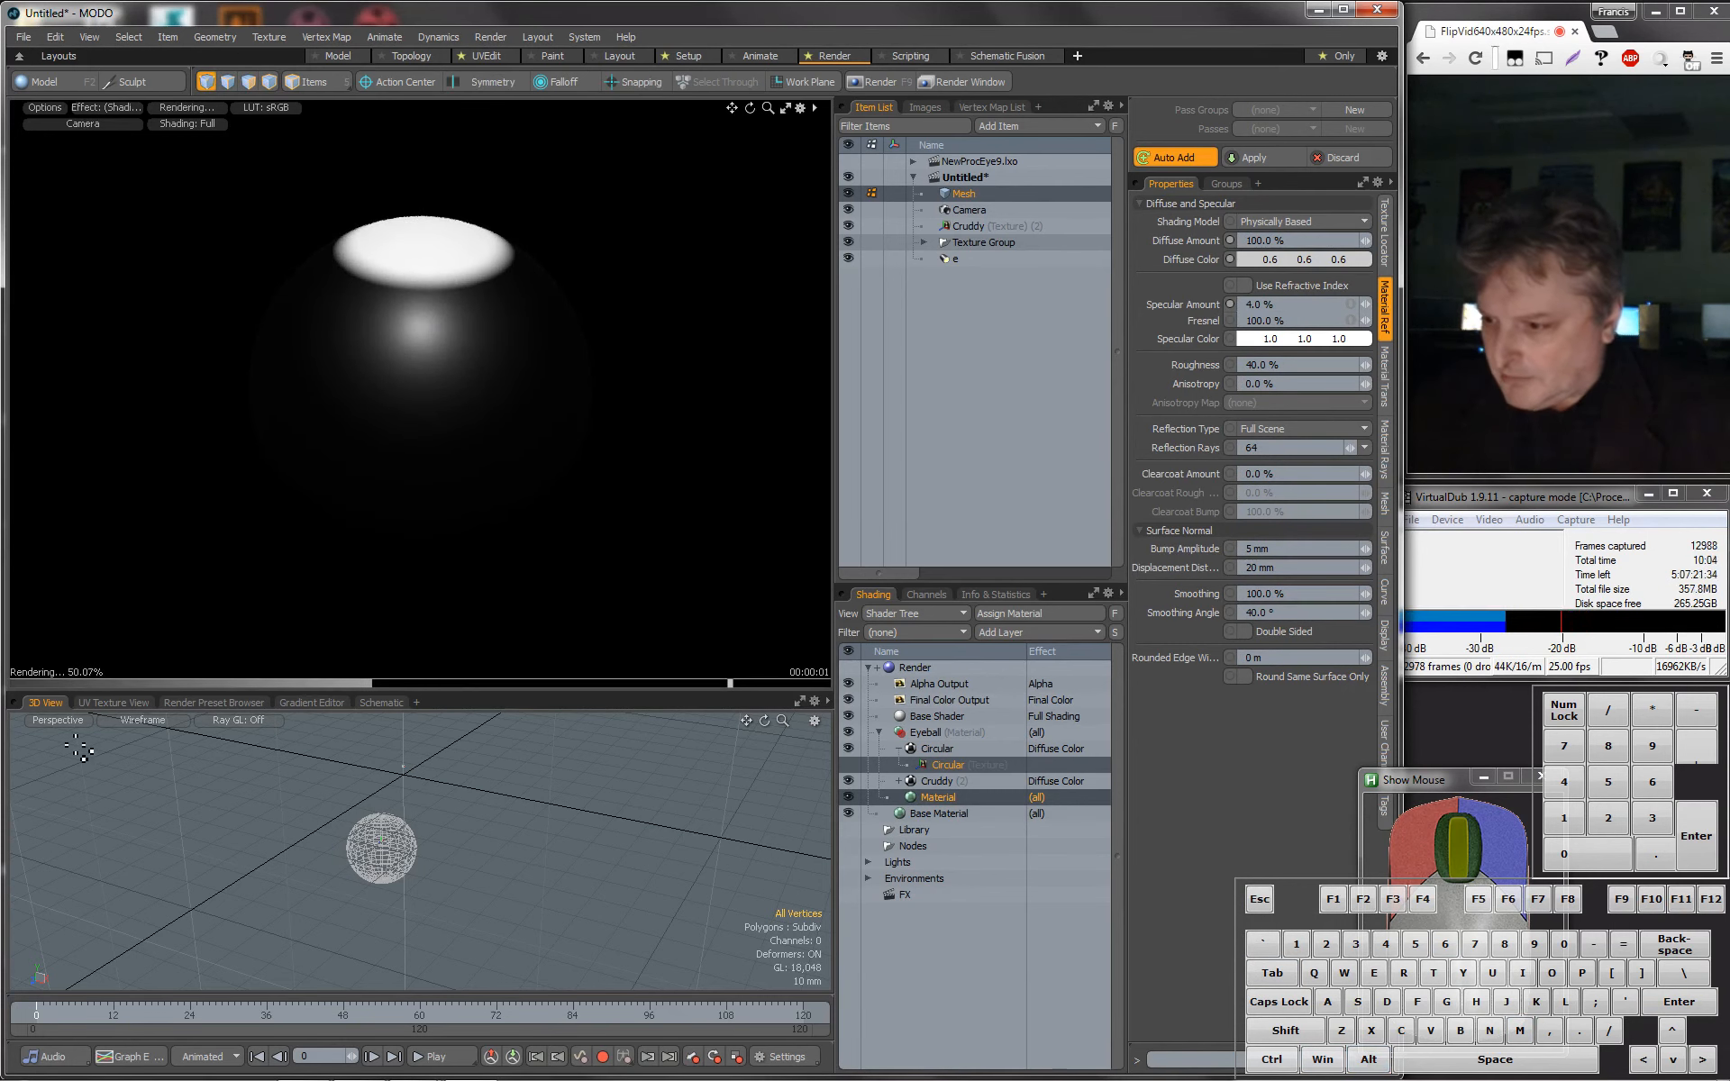
left_click(72, 722)
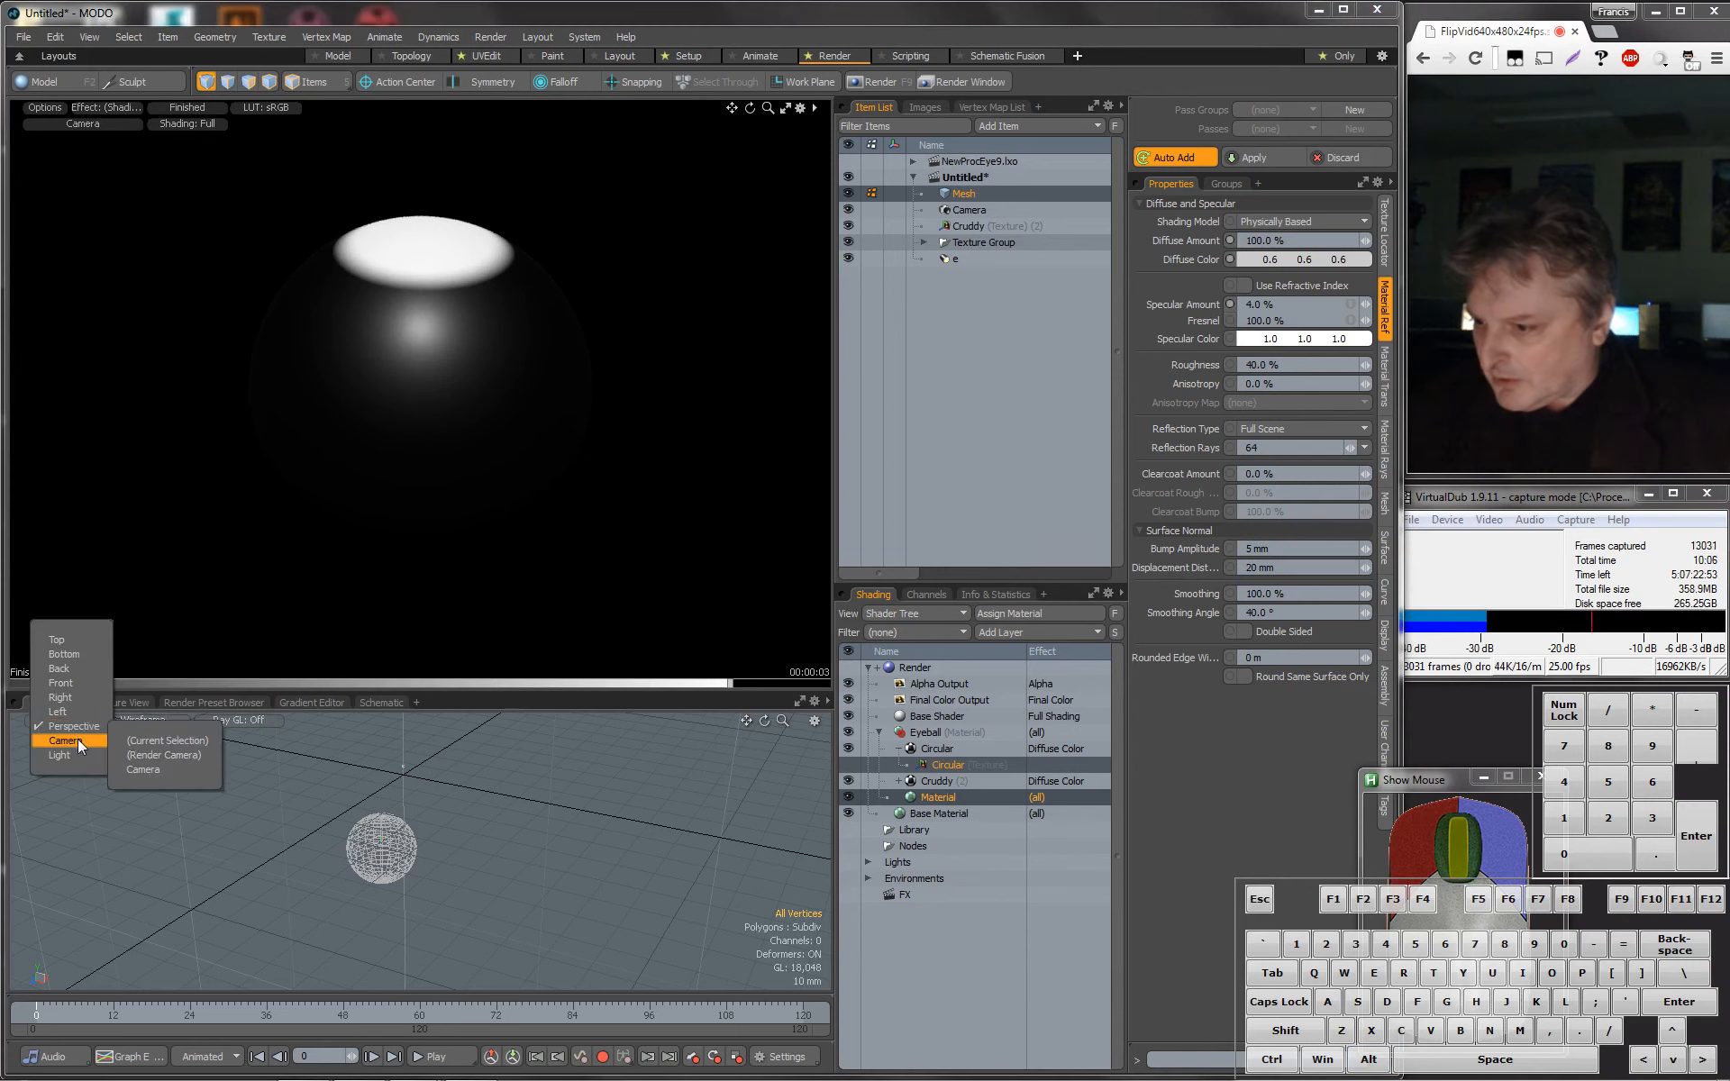
left_click(80, 735)
left_click(65, 721)
mouse_move(68, 732)
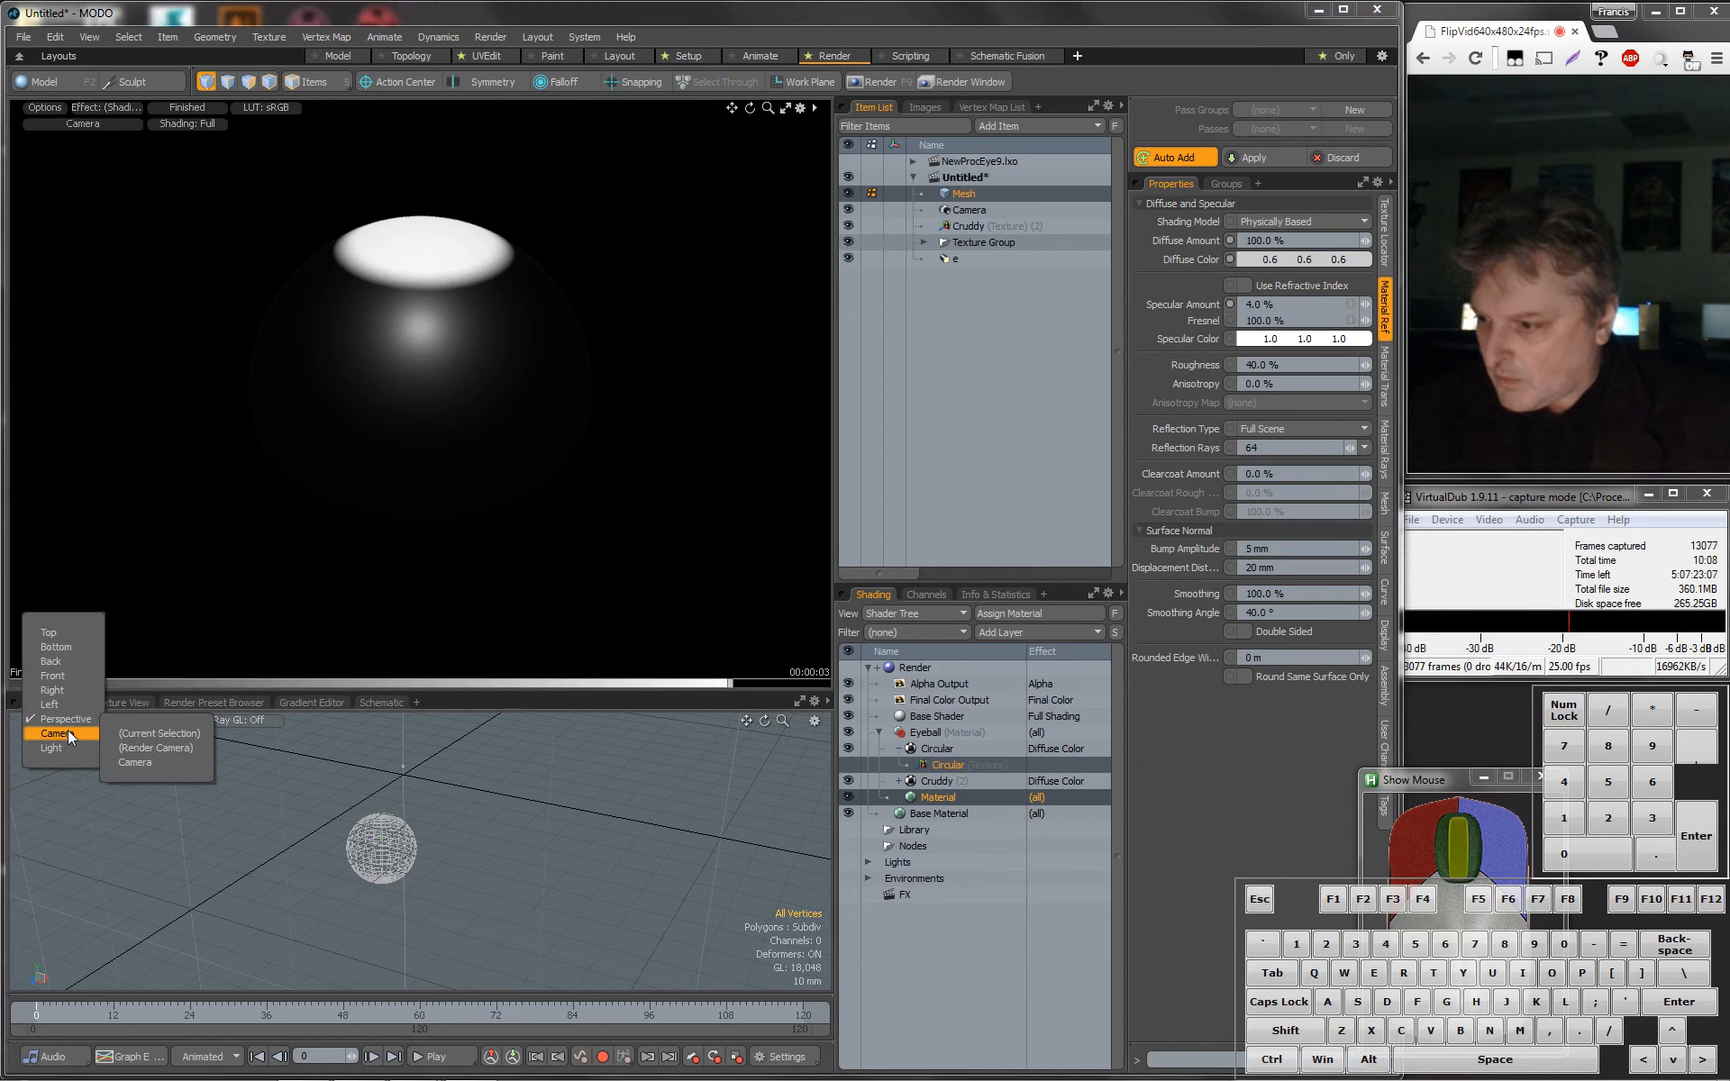
left_click(152, 732)
mouse_move(483, 842)
left_mouse_down("alt")
mouse_move(460, 834)
mouse_move(458, 952)
mouse_move(456, 916)
mouse_move(503, 868)
left_mouse_up("alt")
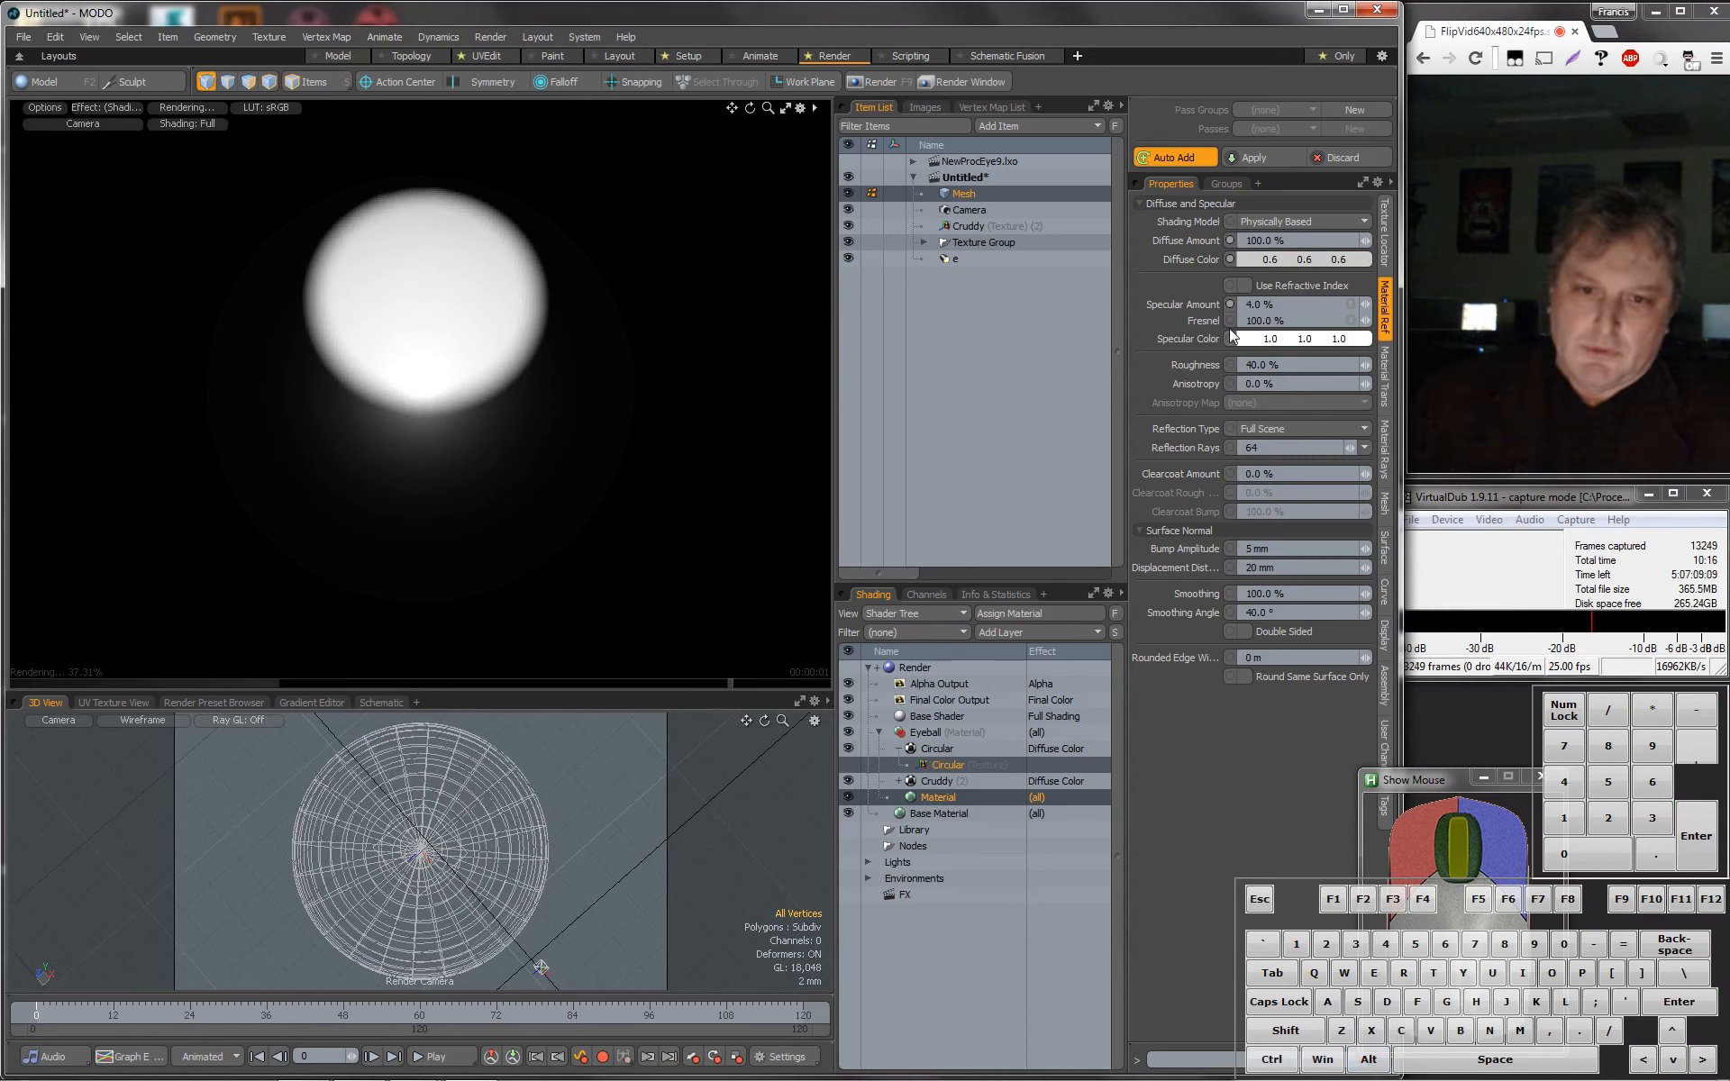
Change the Circular layer's effect to Transparent Amount and inspect the opening in the eyeball.
left_click(920, 748)
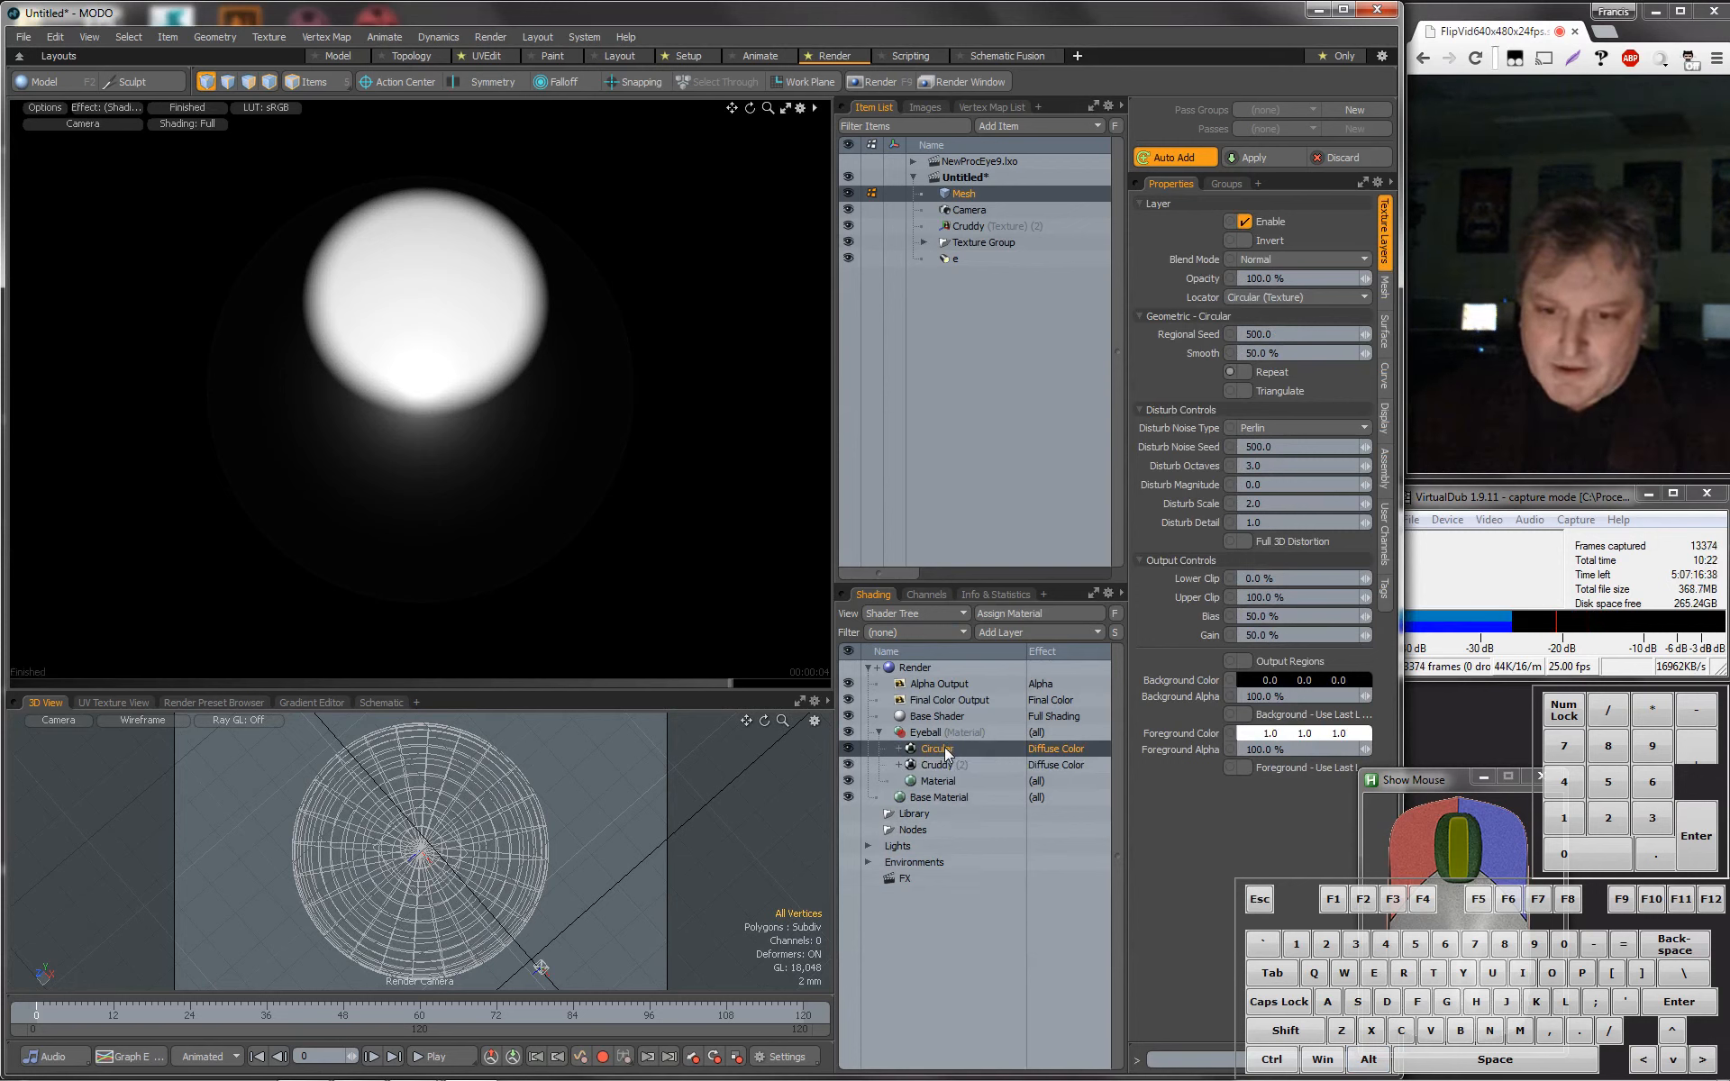
right_click(944, 749)
left_click(1056, 748)
right_click(1045, 749)
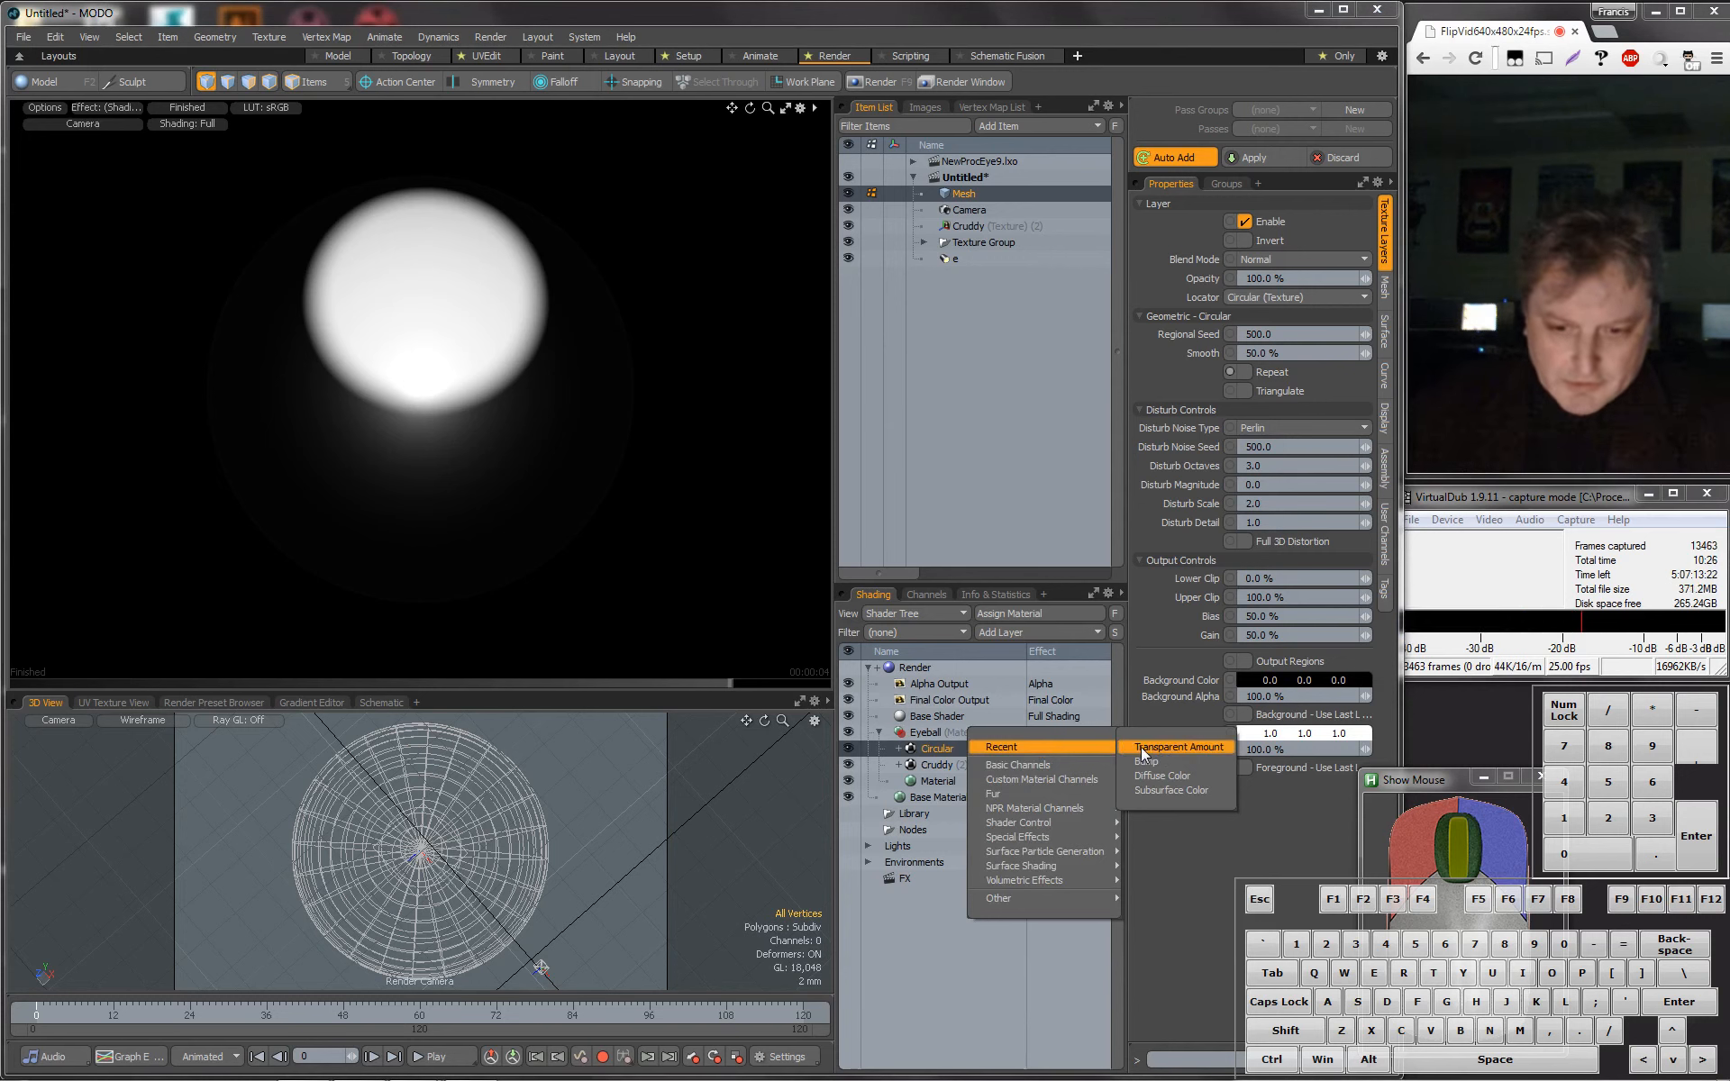
mouse_move(1074, 865)
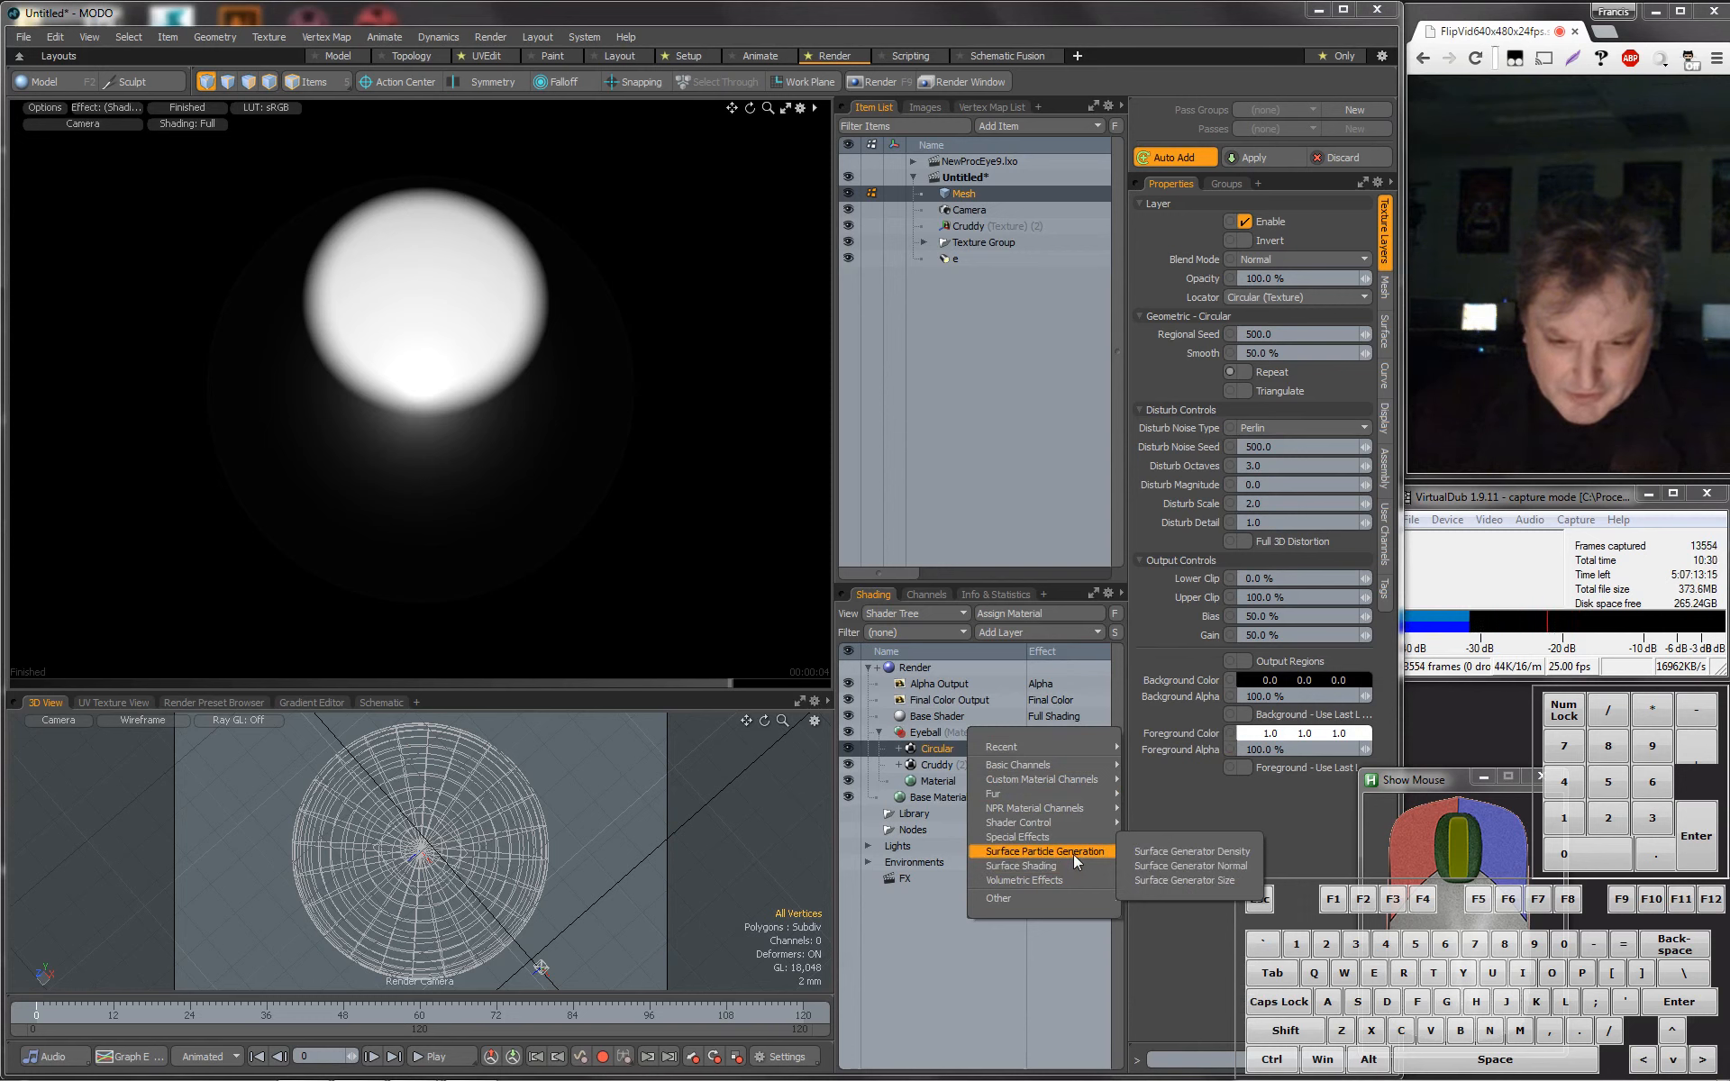
mouse_move(1078, 768)
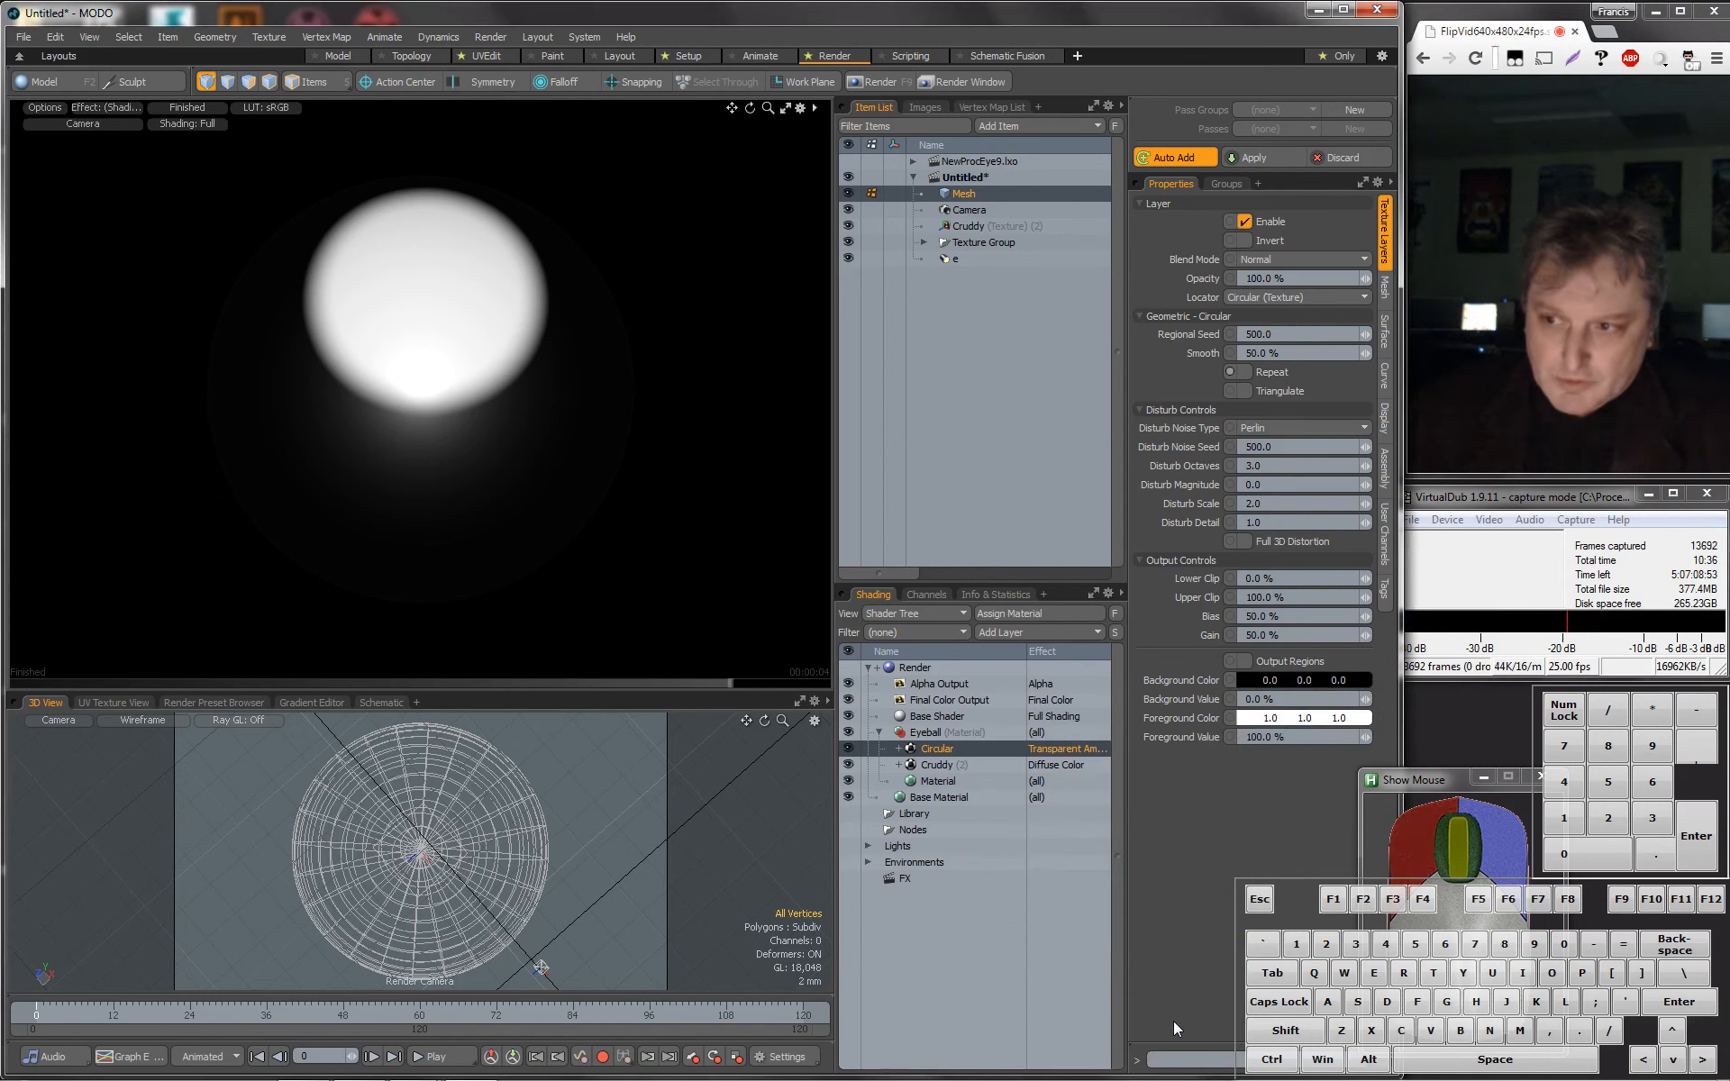
left_click(1173, 1024)
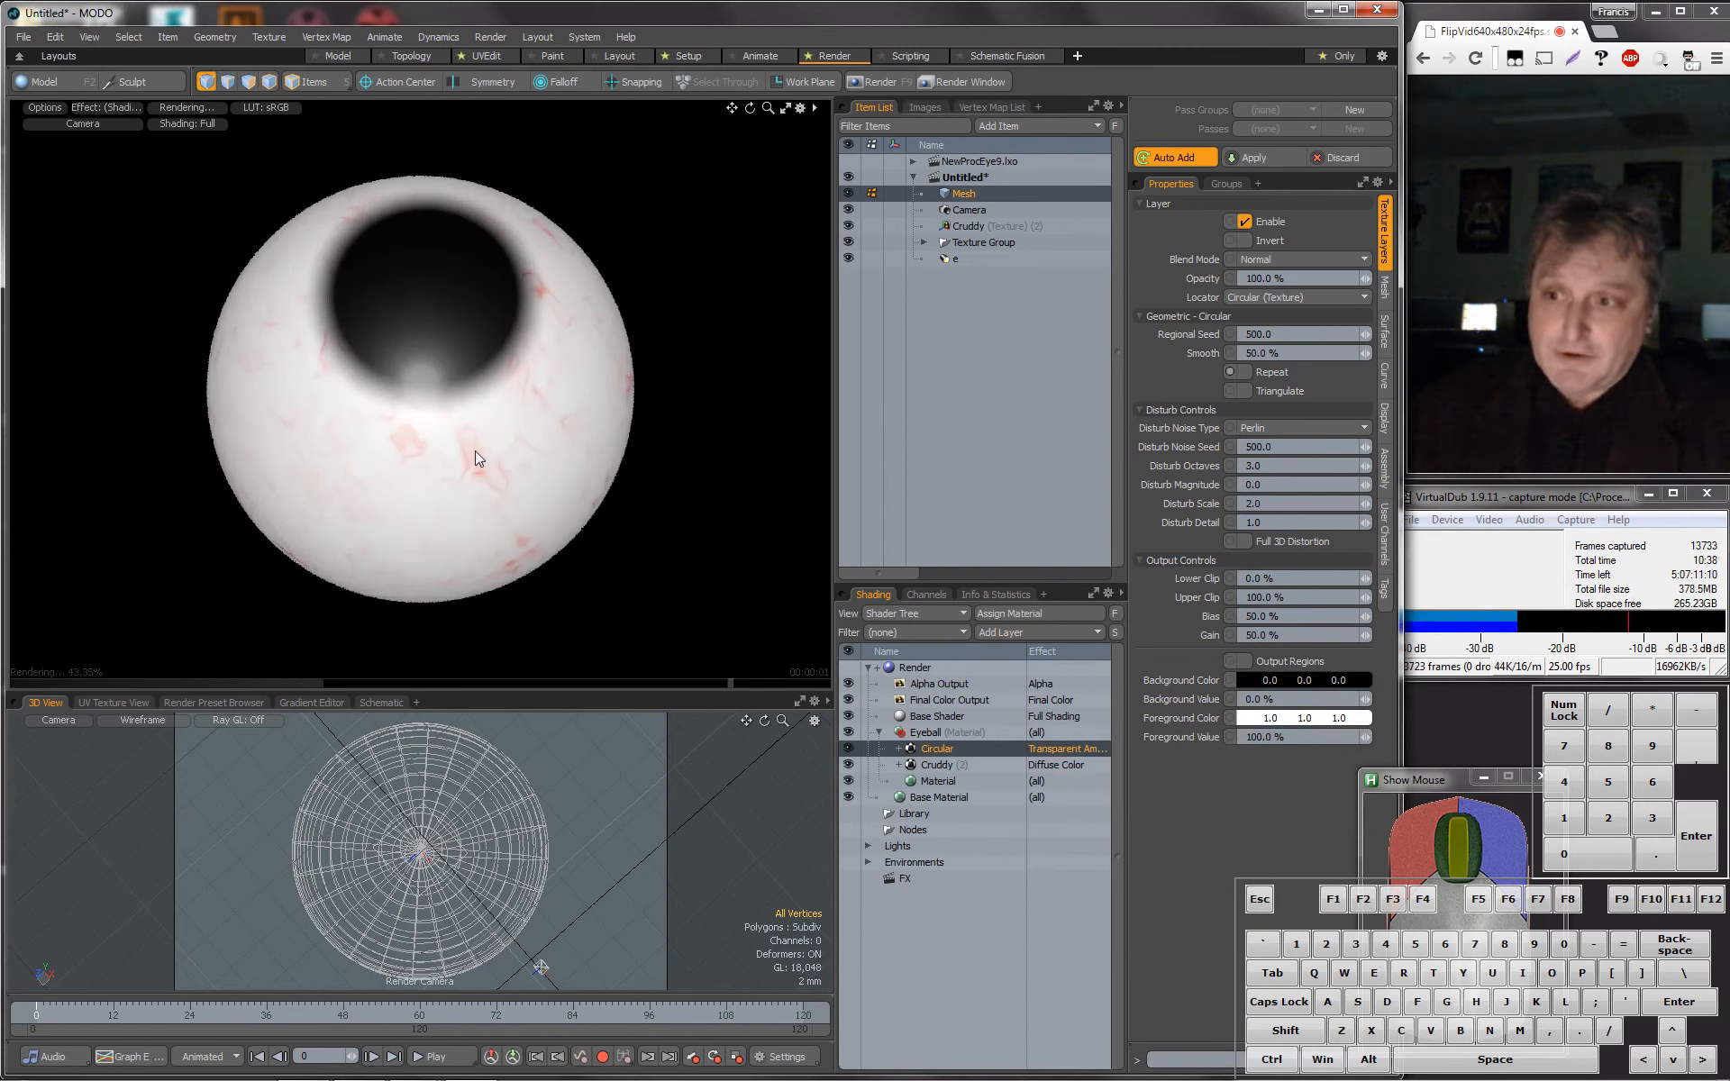
left_click_drag(446, 349, 456, 386, "alt")
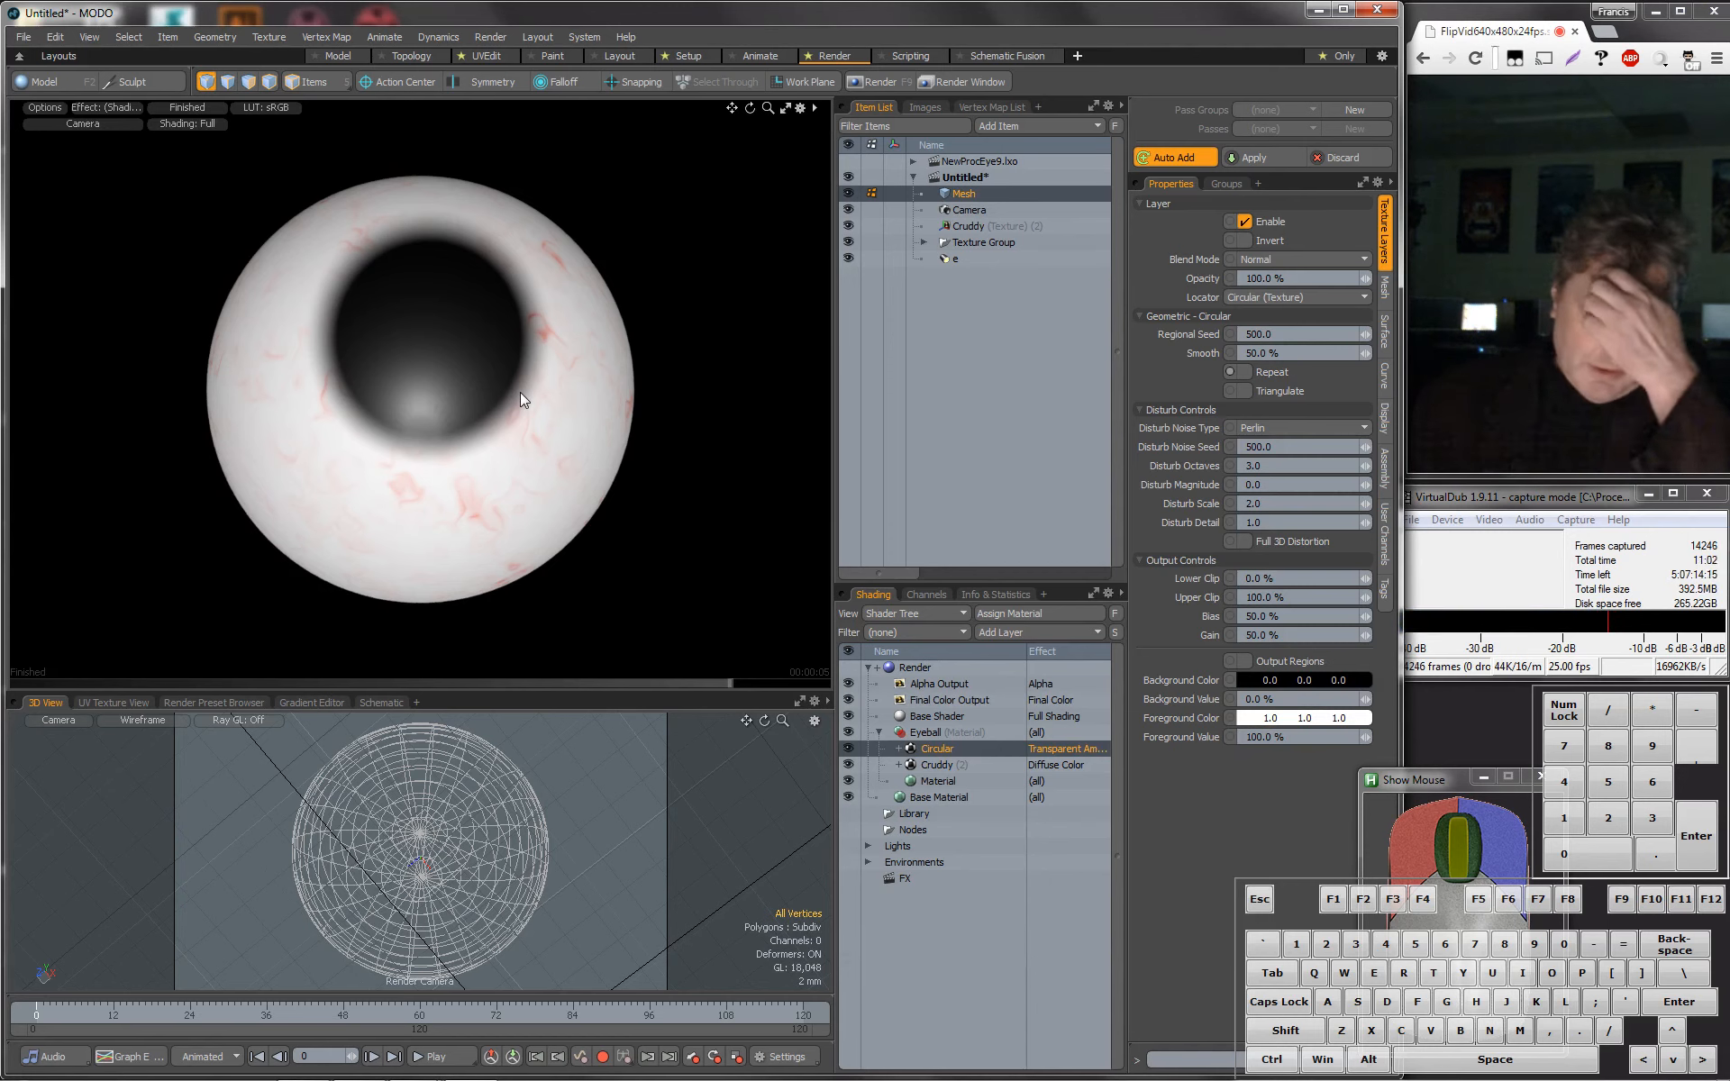
Set the Eyeball base material's diffuse color to pure white (1.0, 1.0, 1.0).
left_click(937, 768)
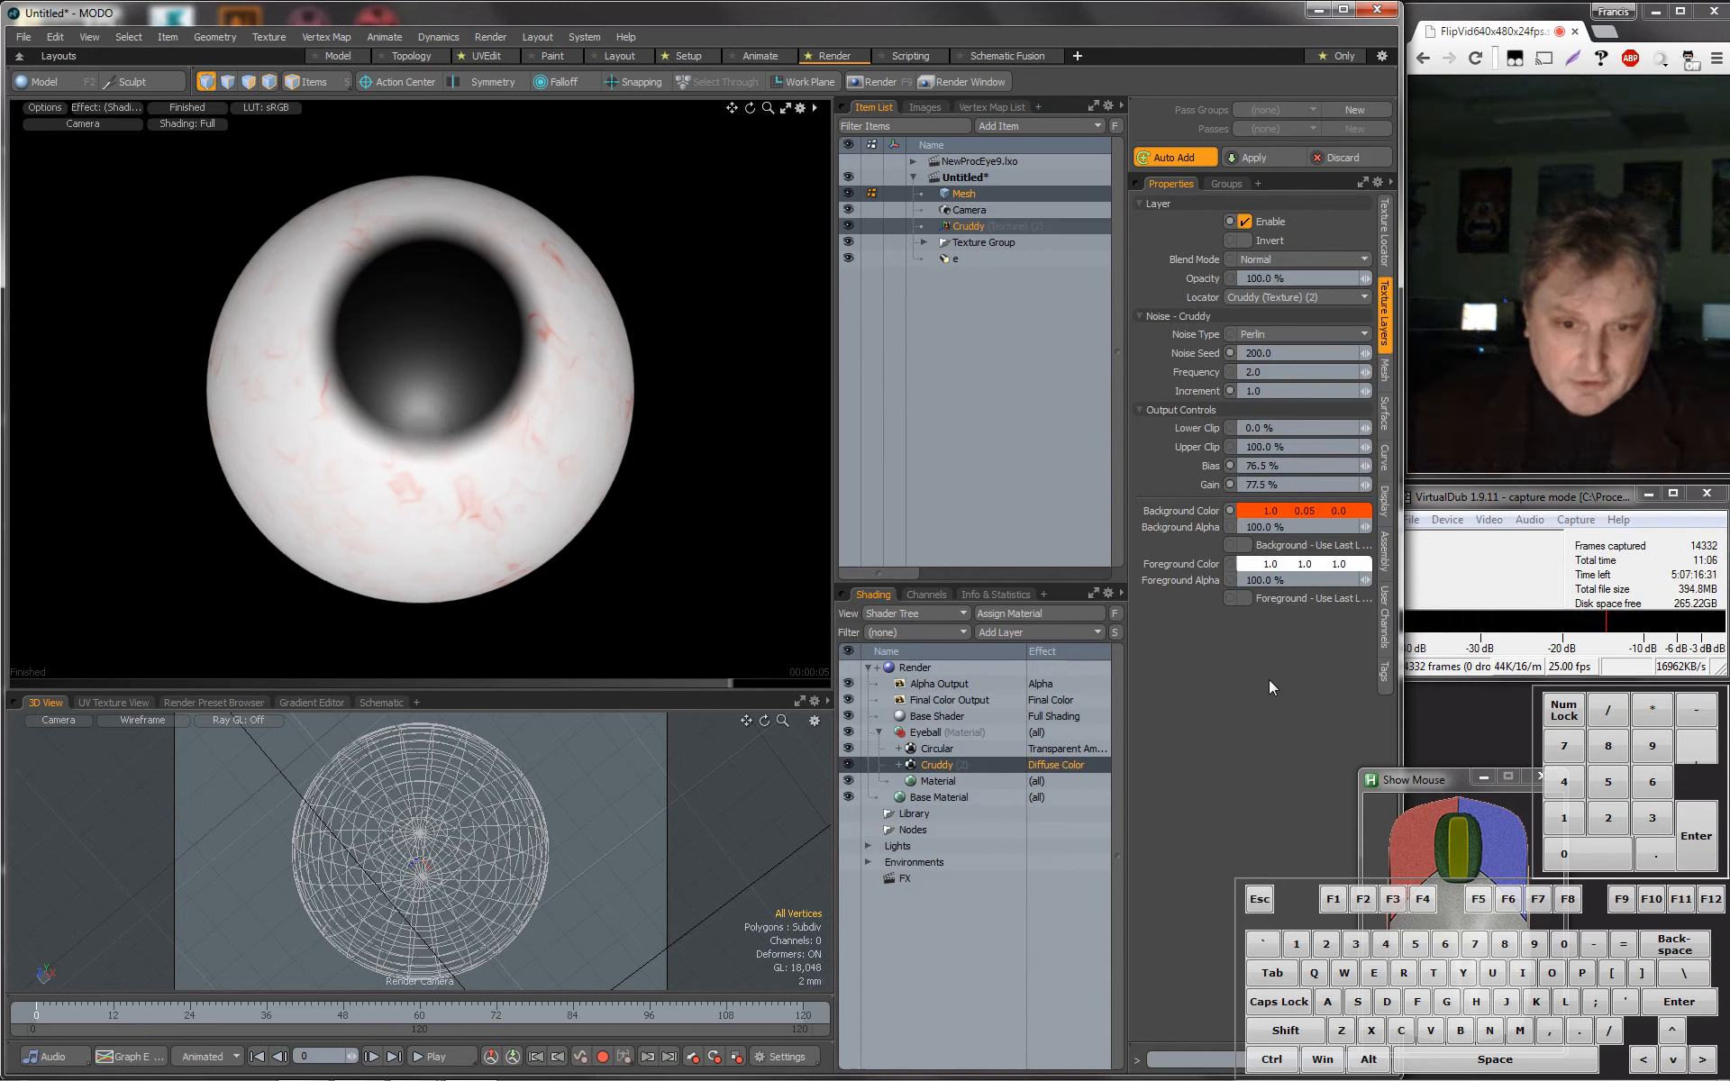
left_click(941, 781)
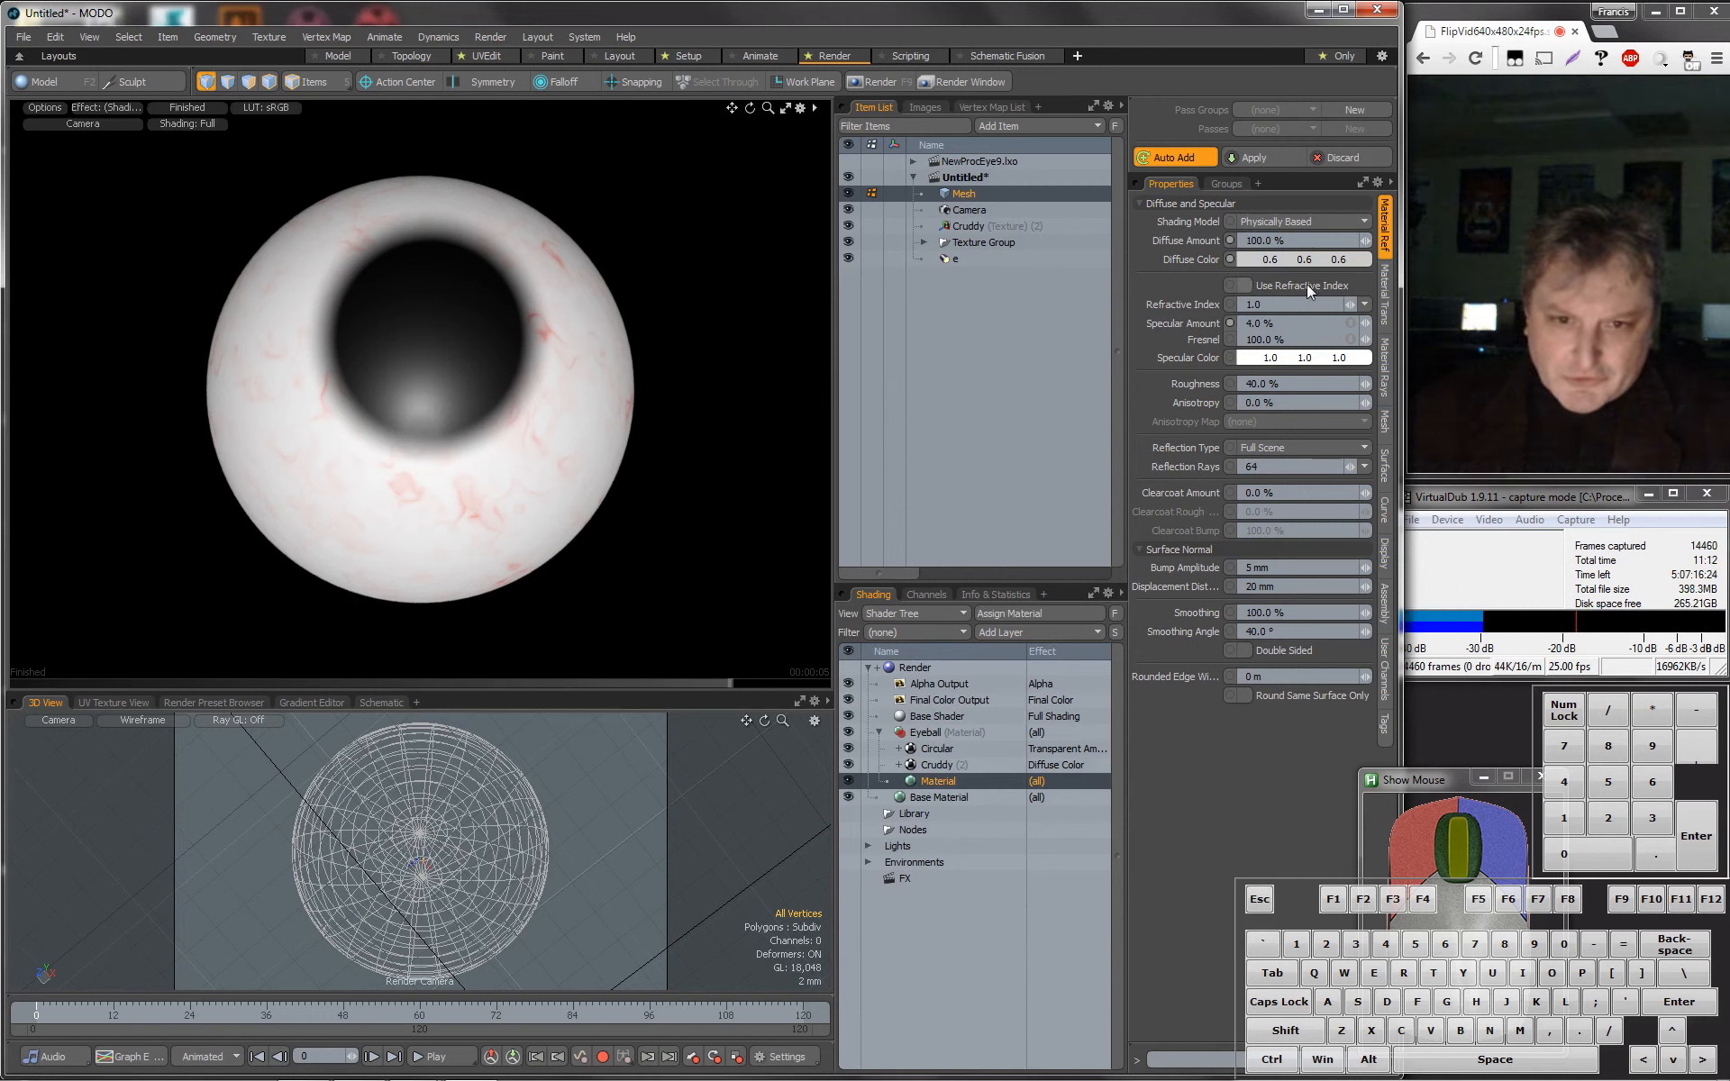
left_click(1251, 258)
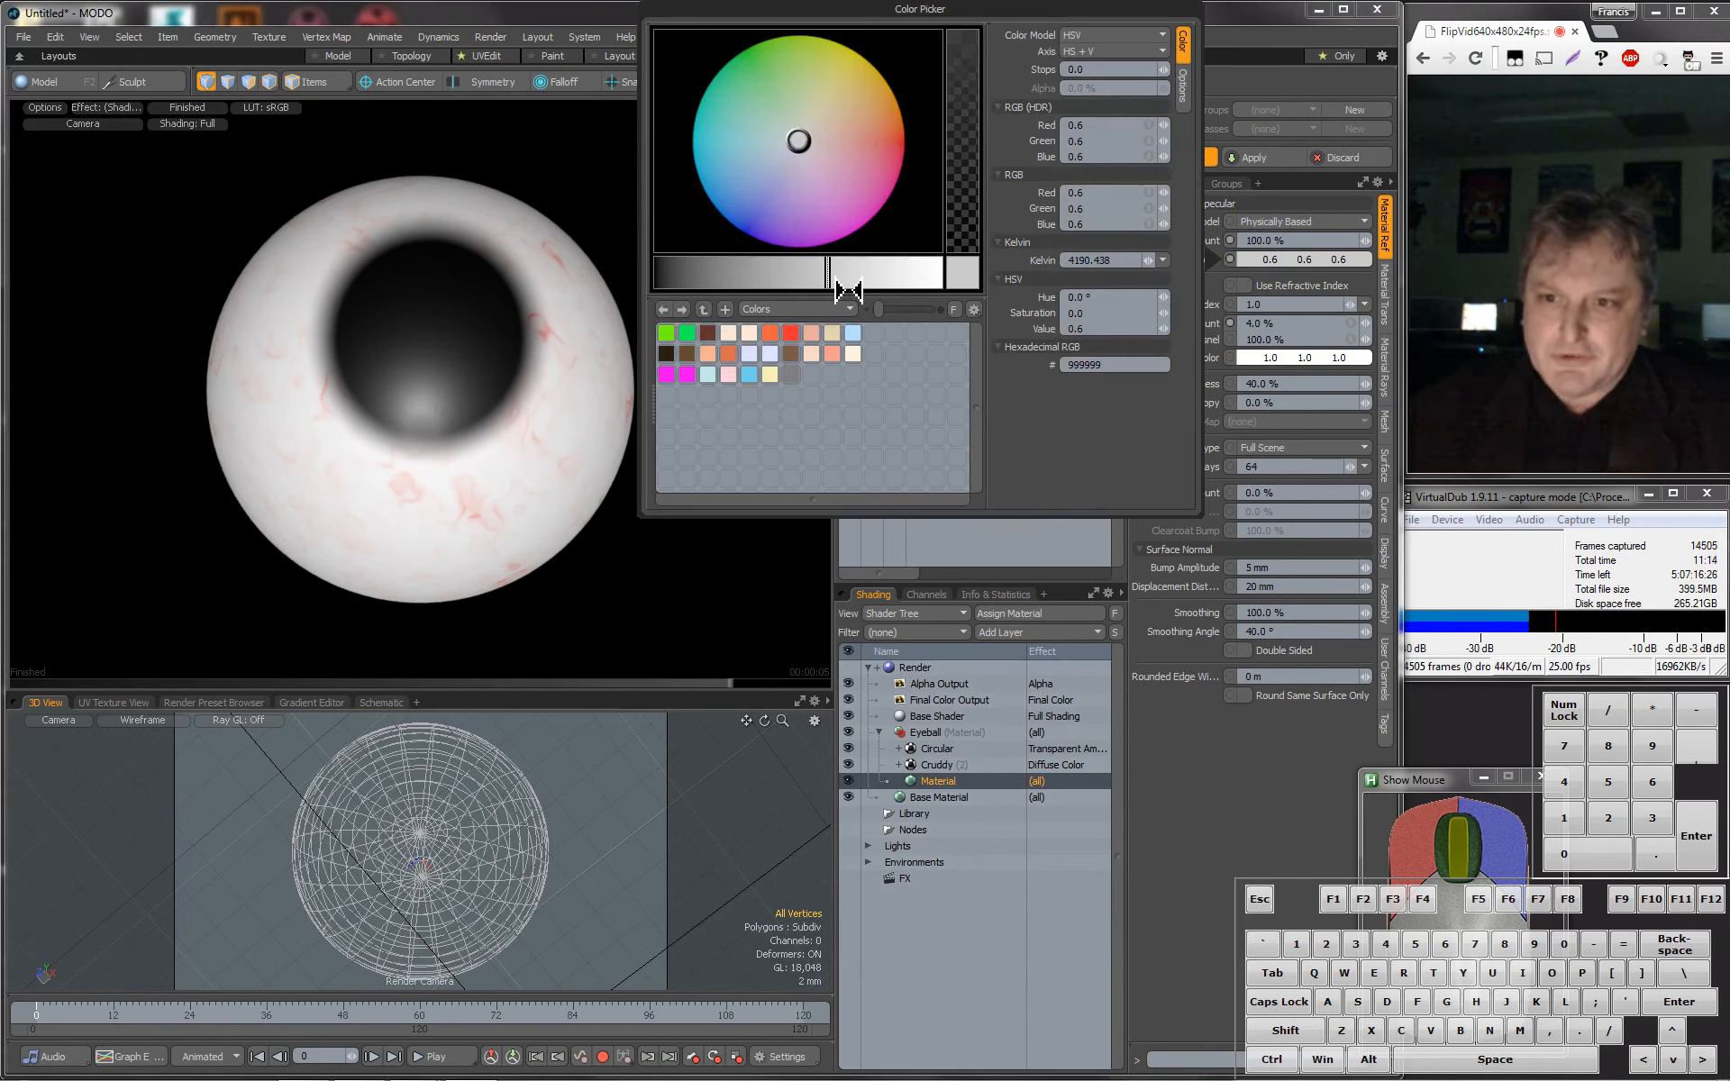
left_click(938, 273)
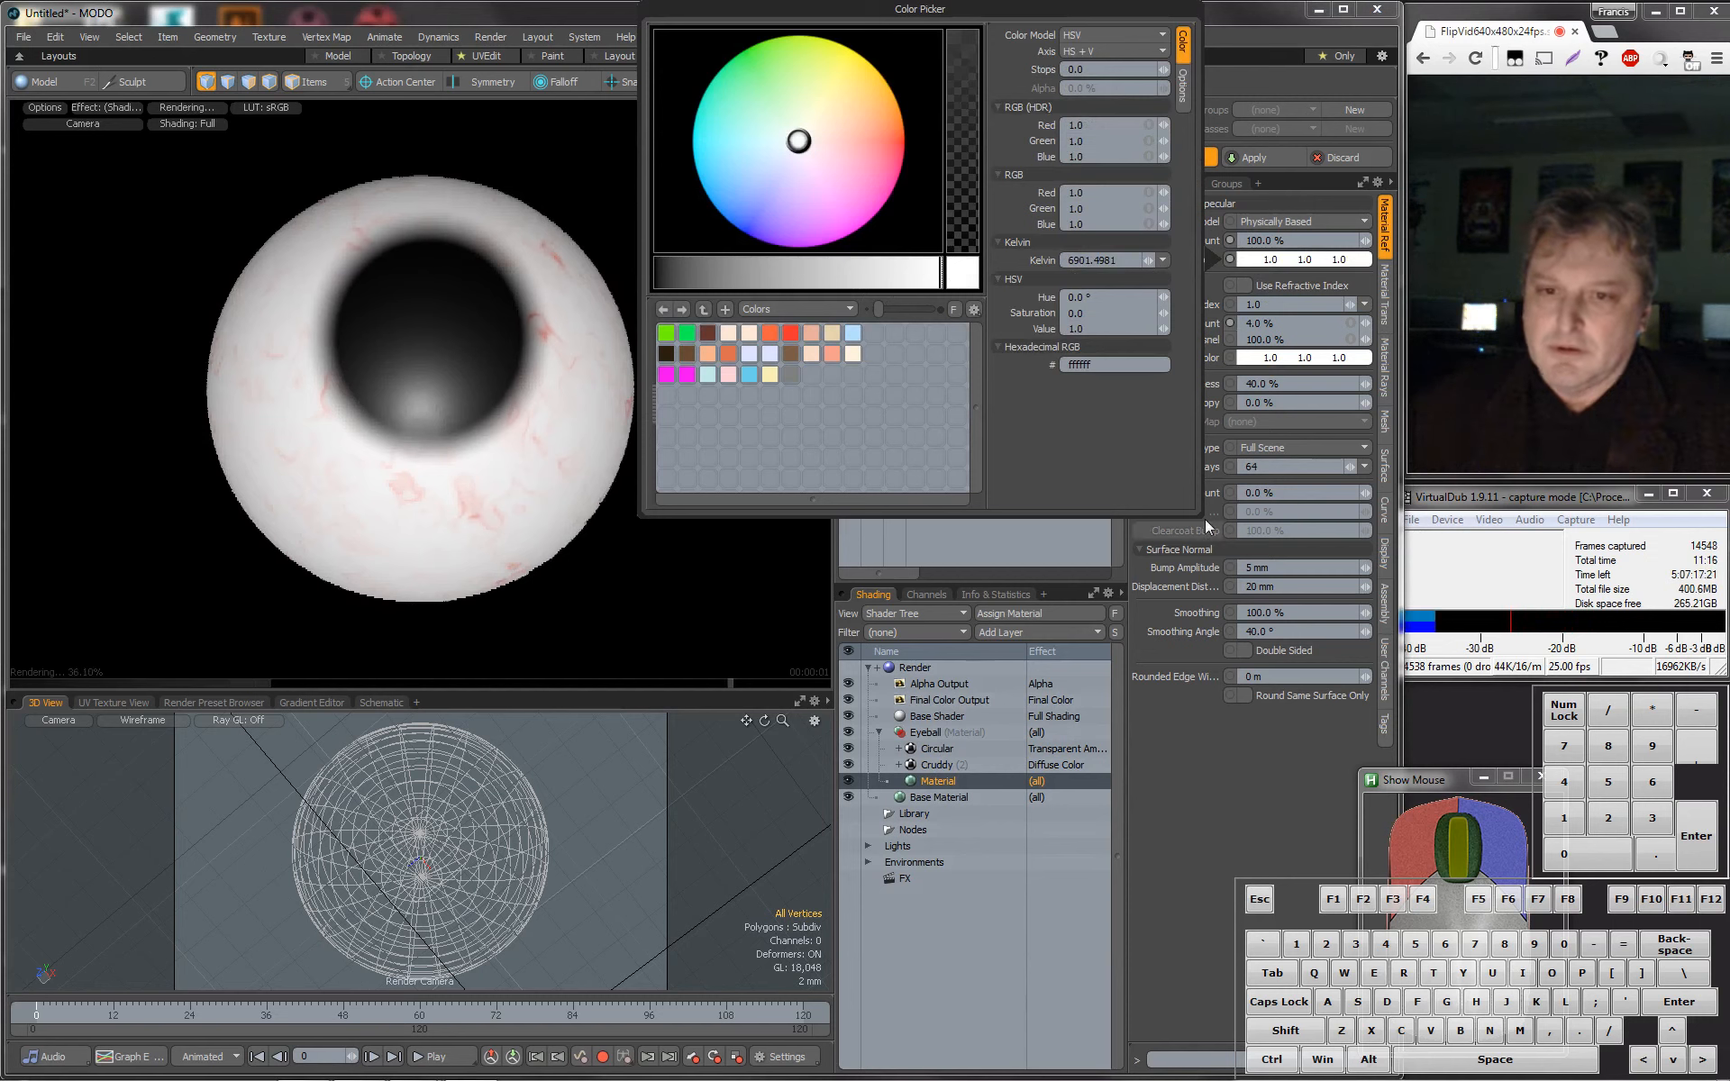
left_click(1212, 818)
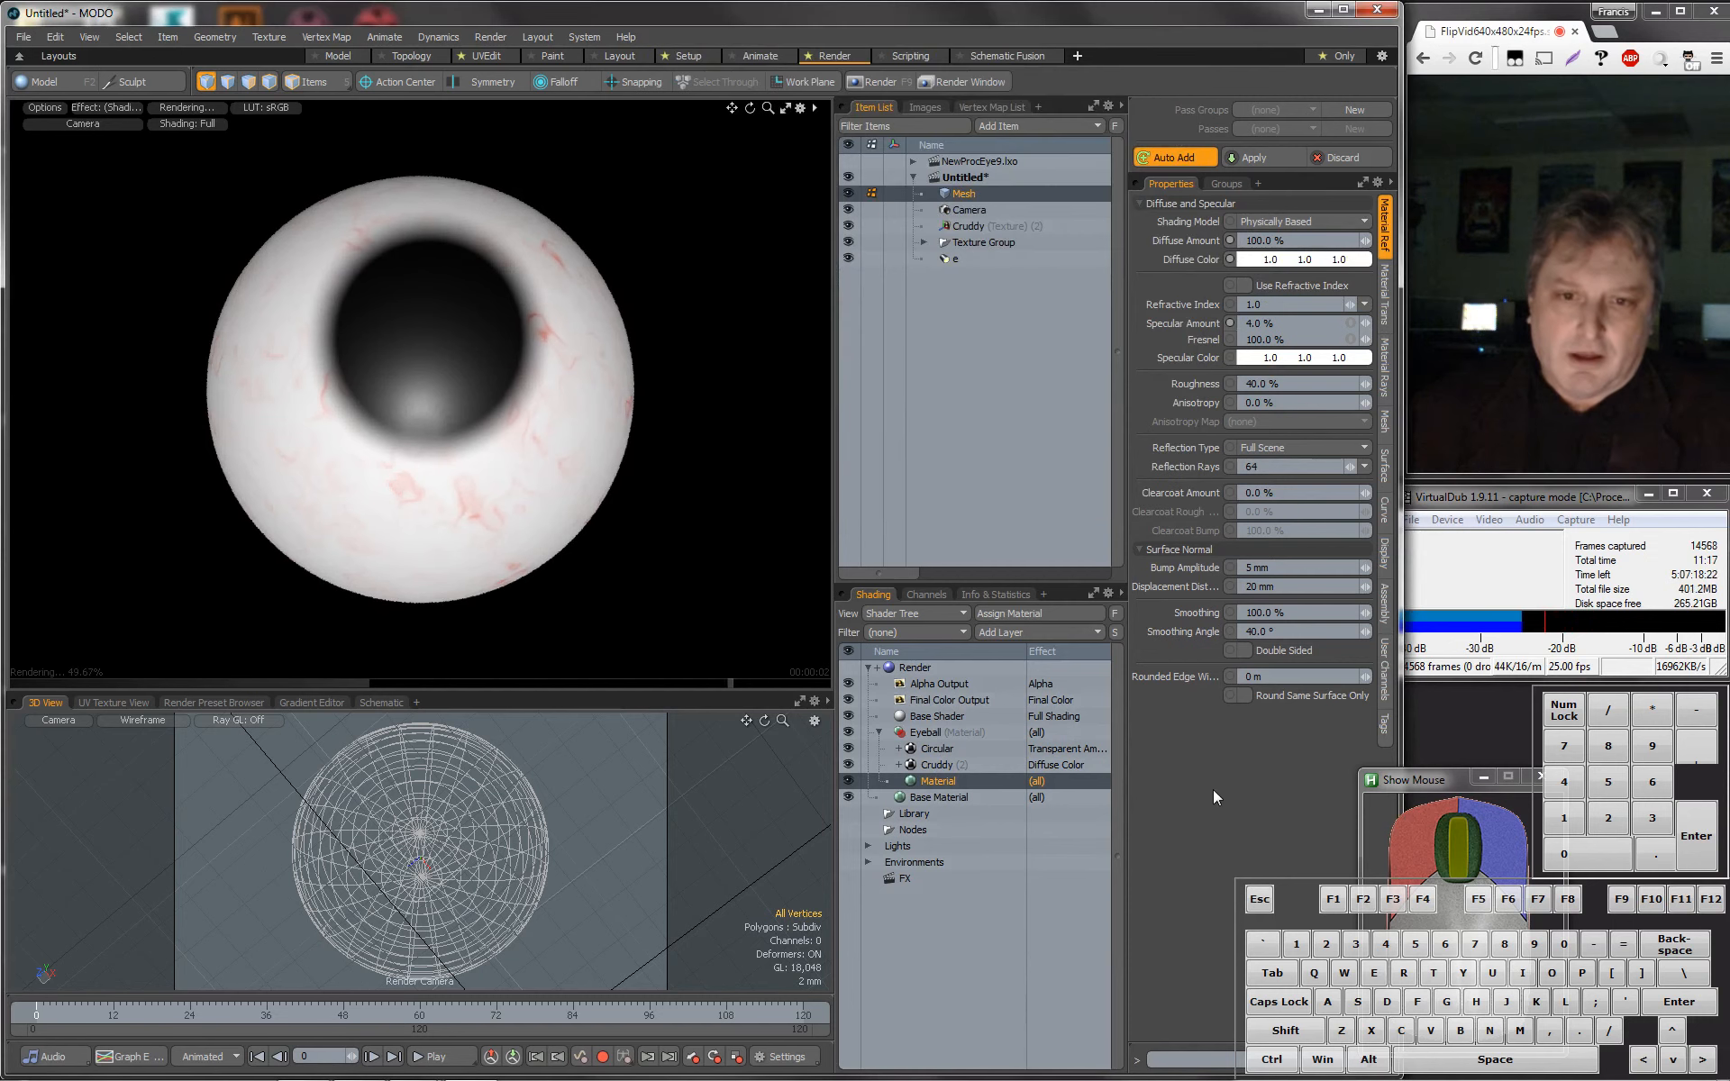
Try the last-layer color option on the Cruddy layer's foreground and background in turn, restoring each one.
left_click(945, 763)
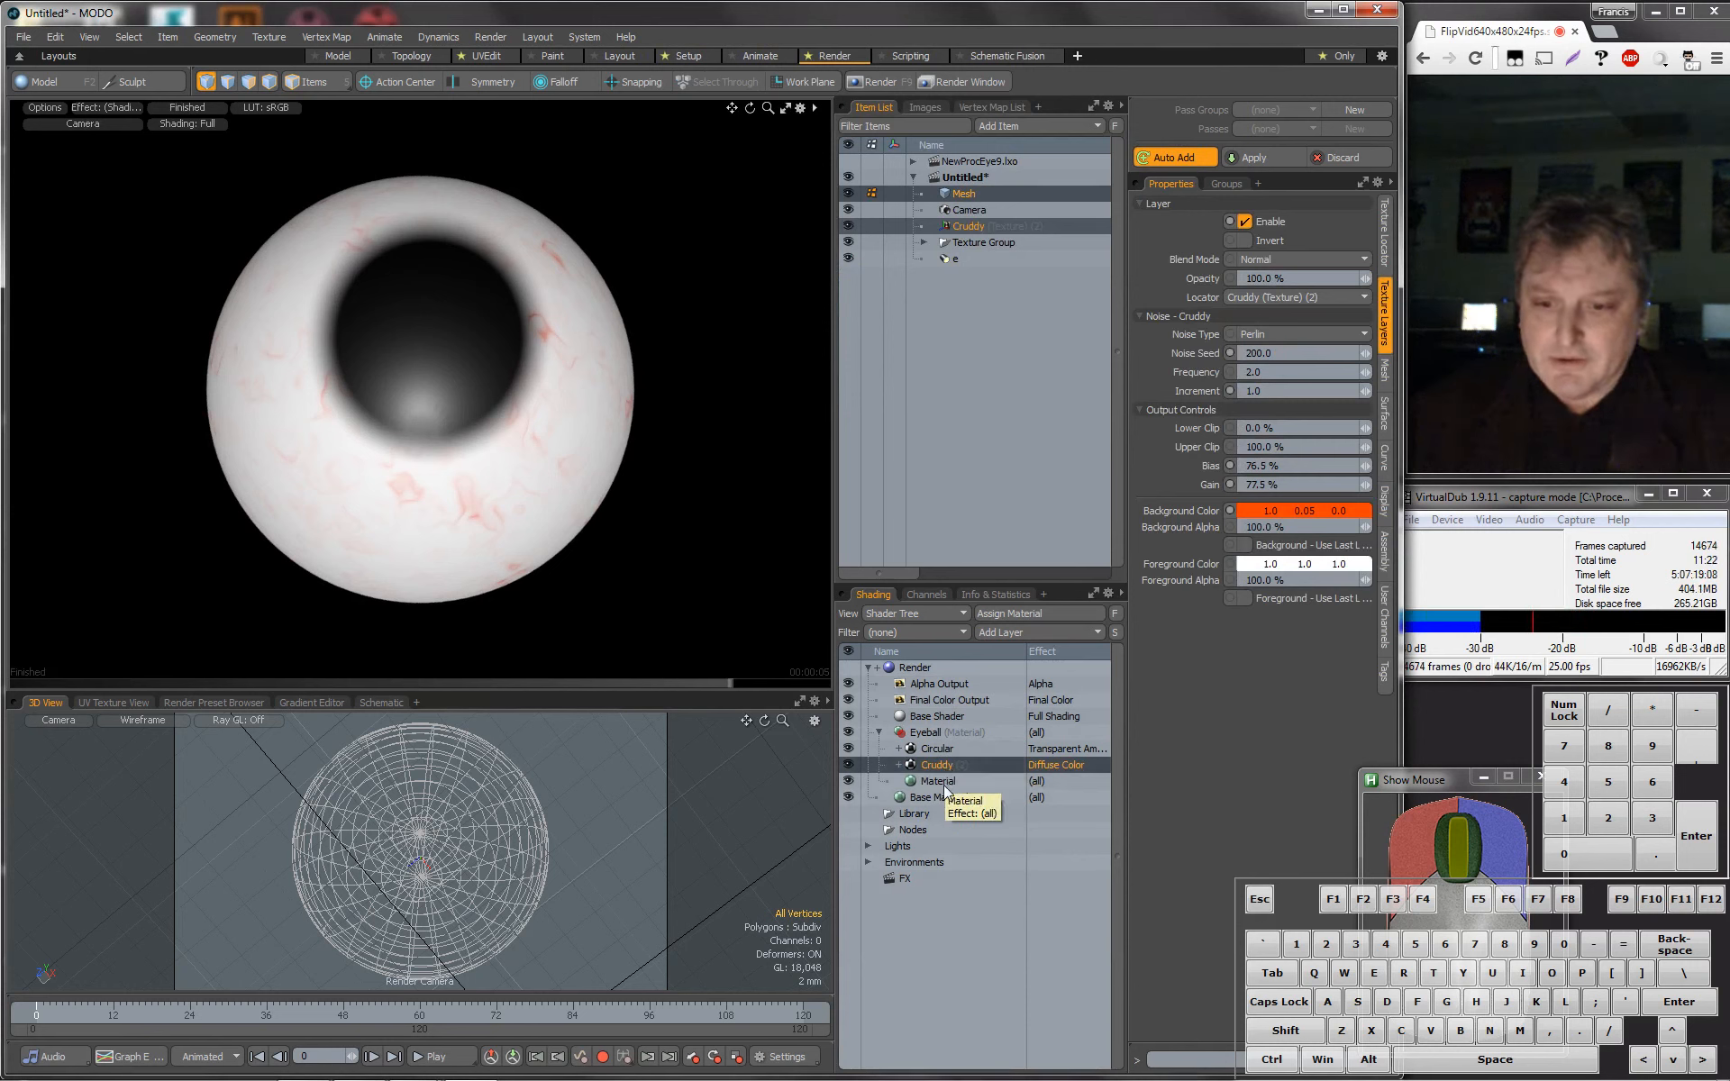
left_click(1245, 599)
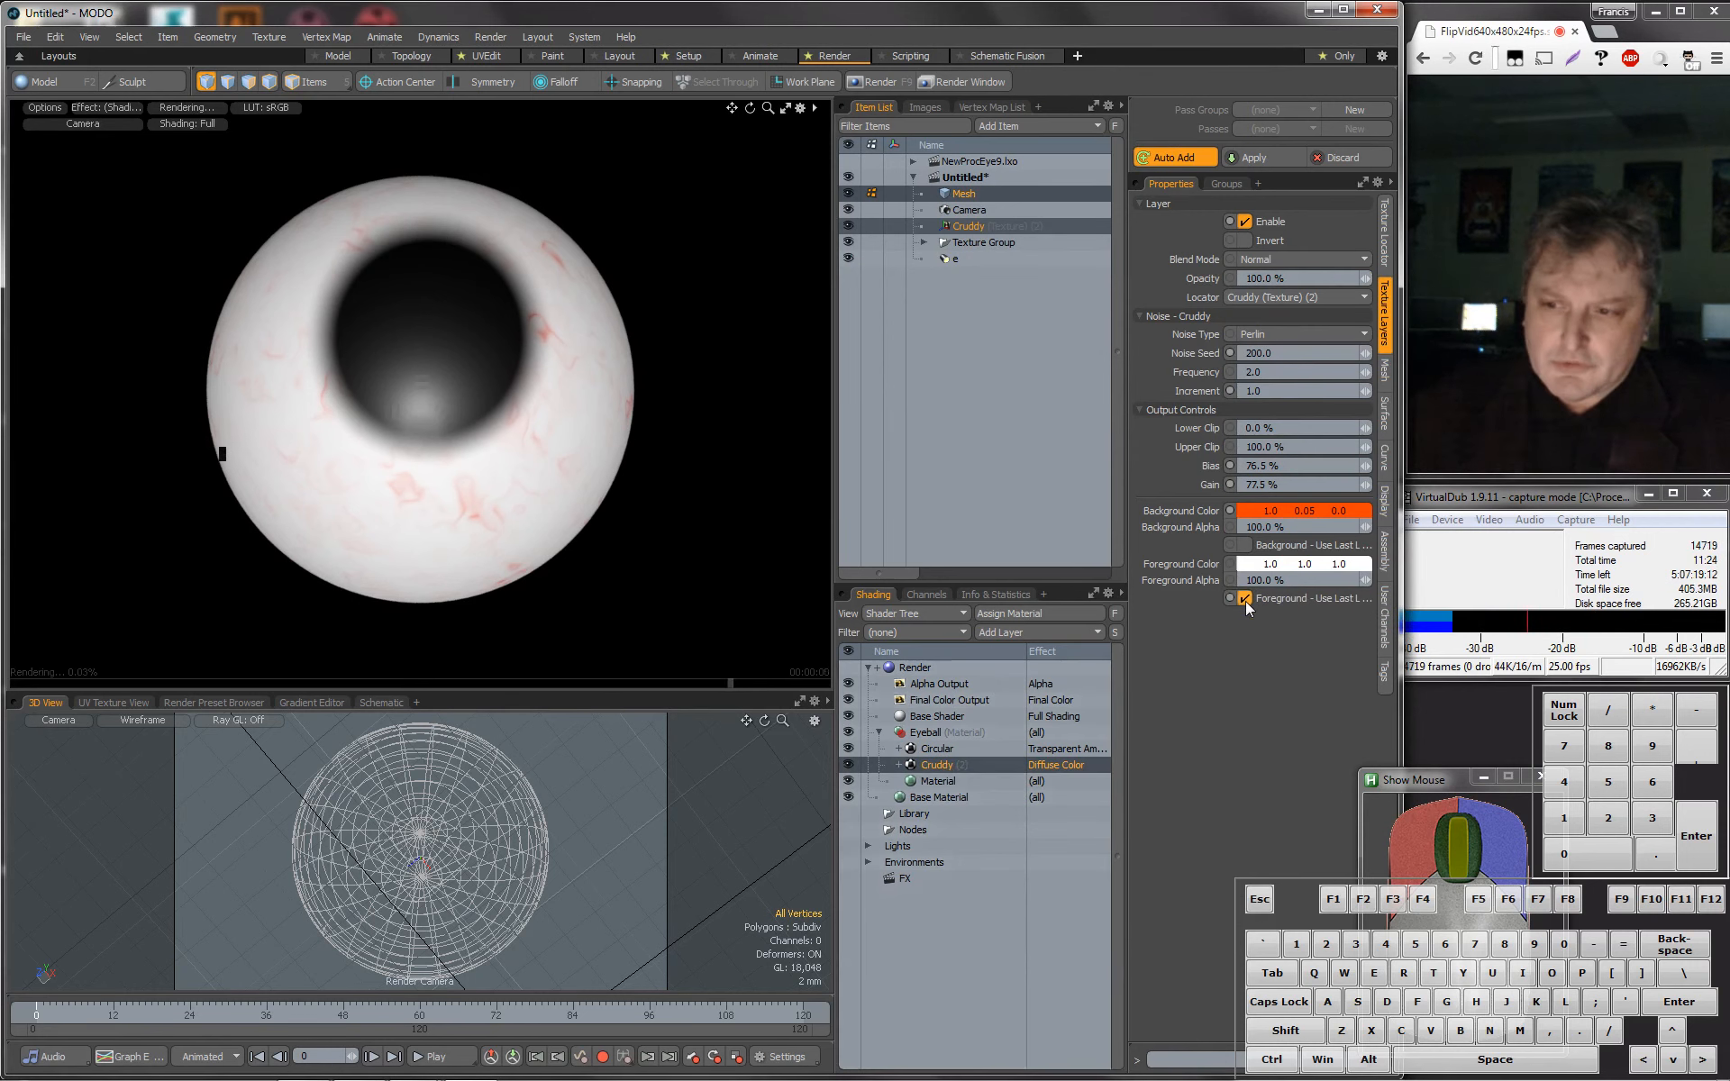
left_click(1245, 600)
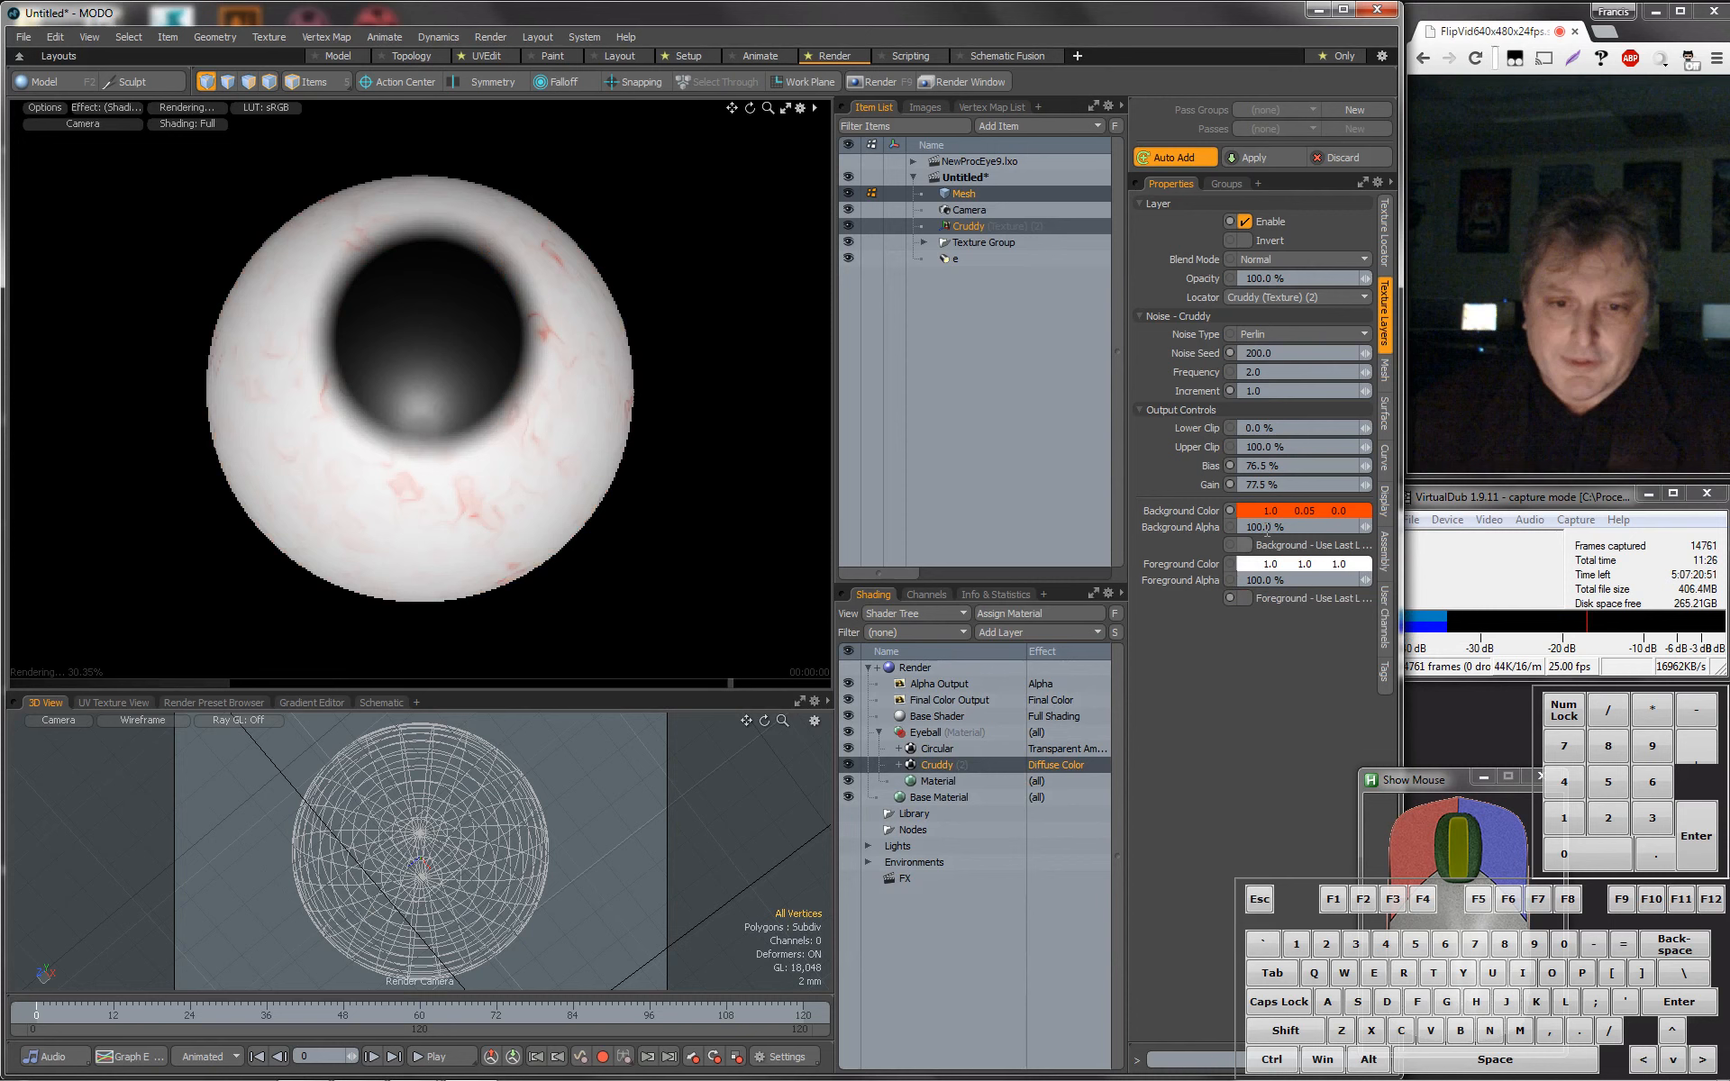
left_click(1251, 548)
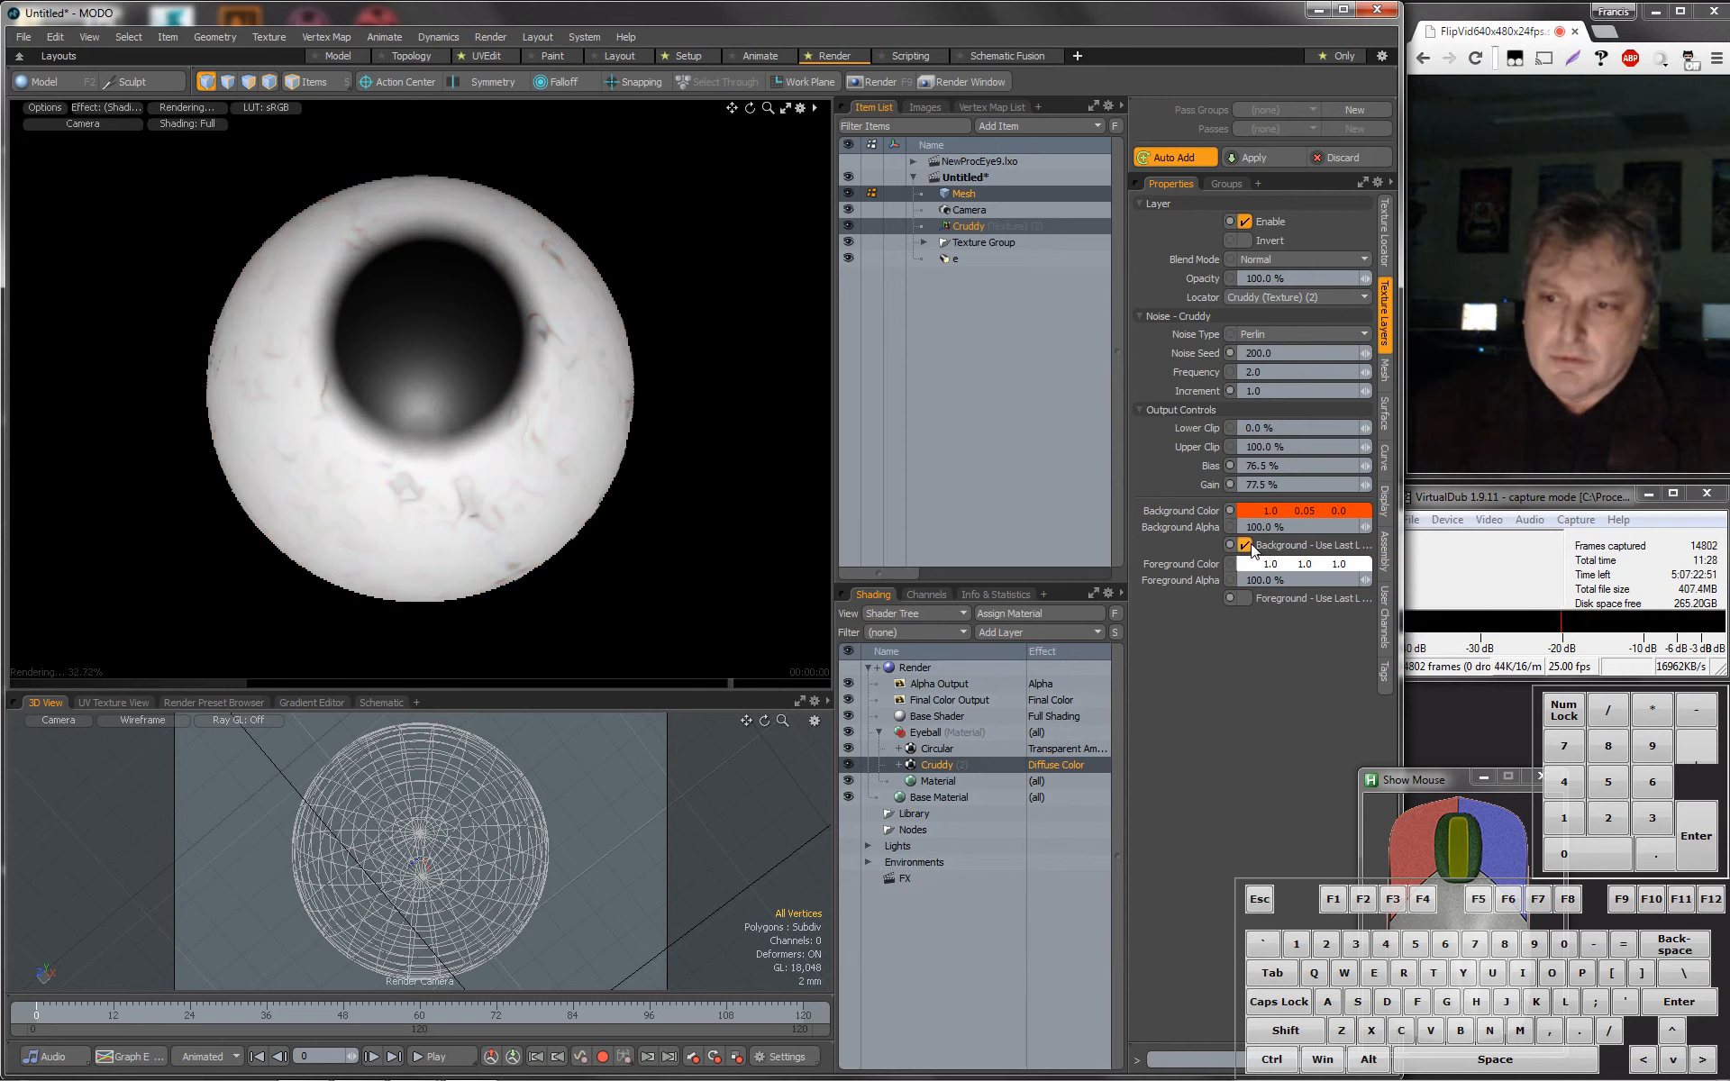
left_click(1249, 546)
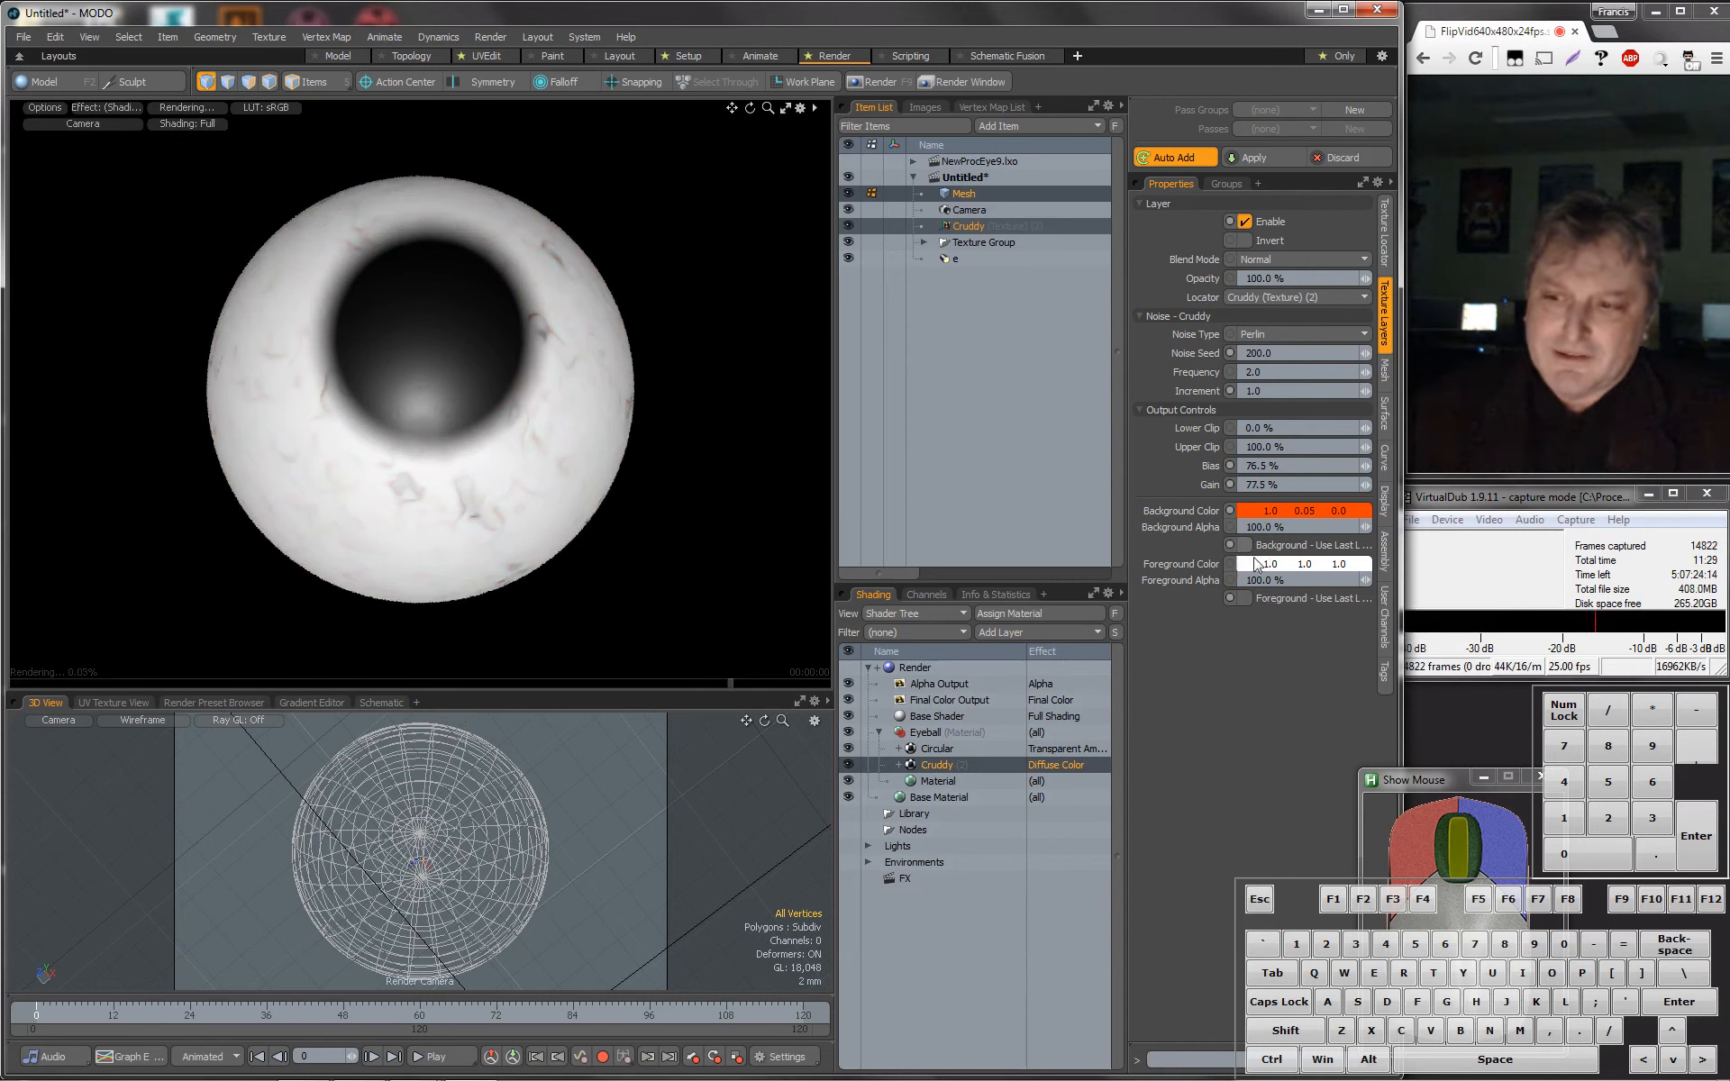
Set the Eyeball base material's clearcoat amount to 100%.
left_click(942, 782)
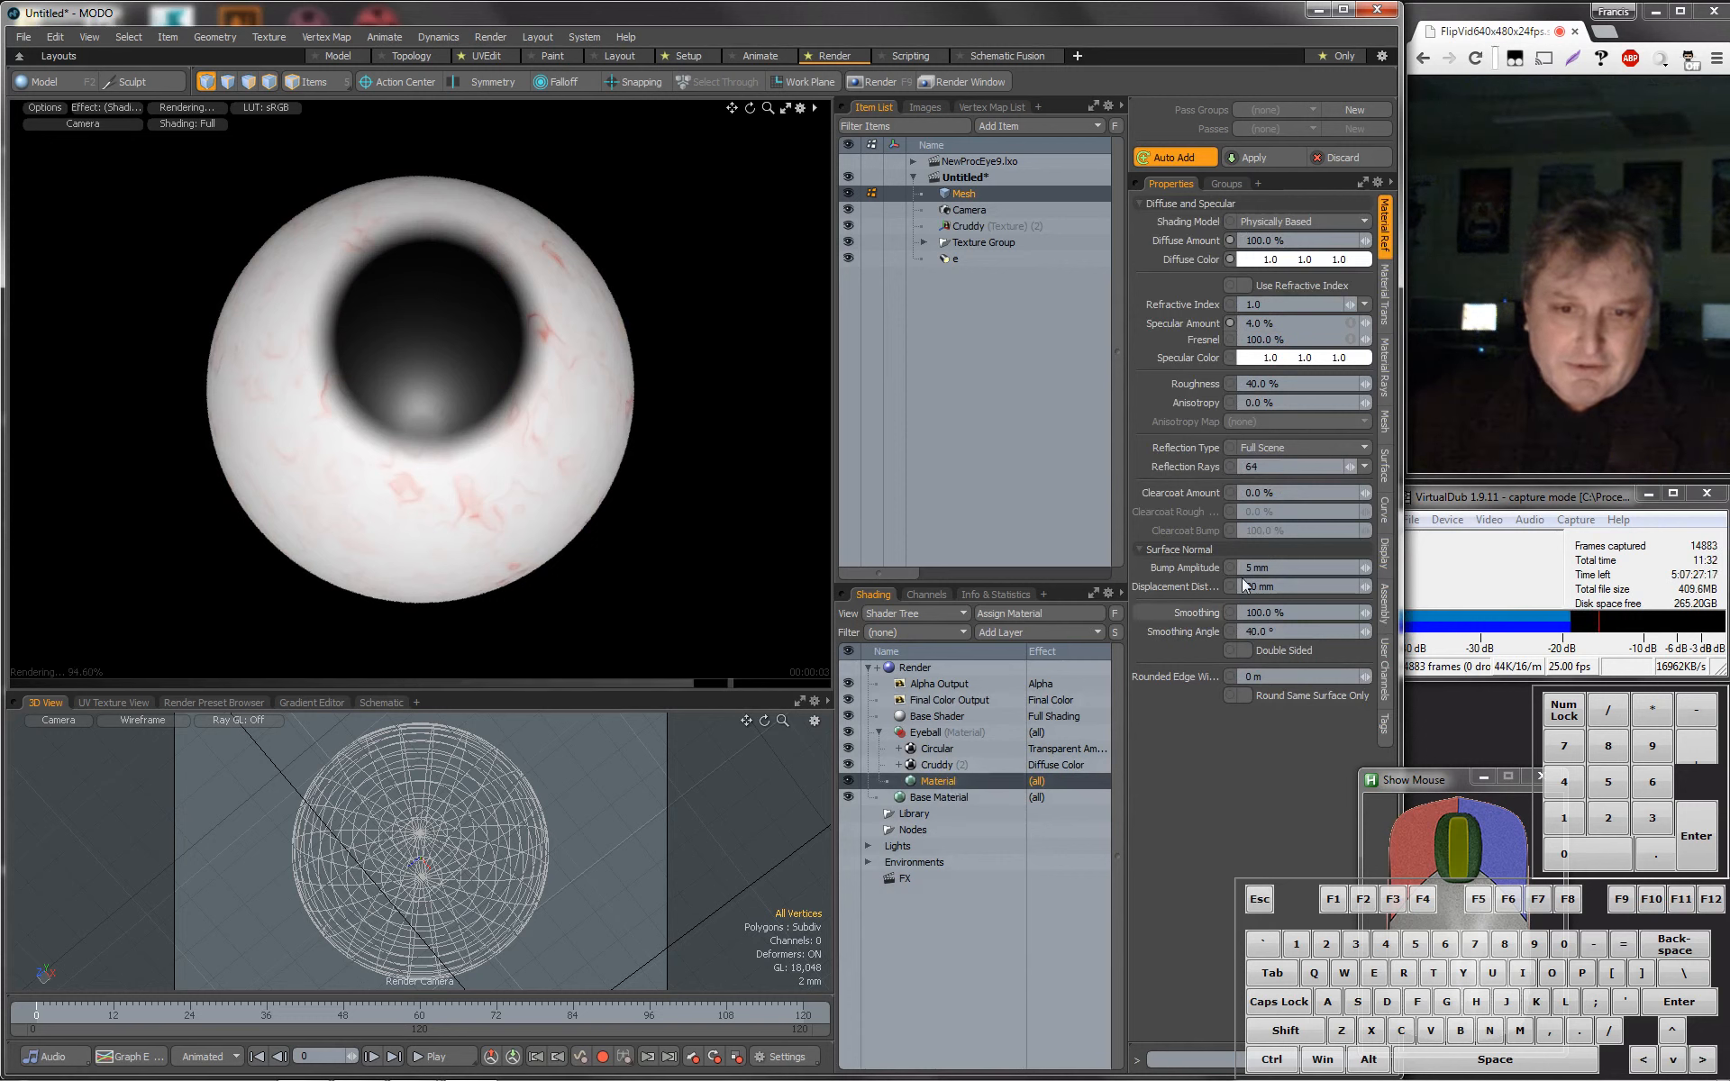
left_click(1287, 492)
type("100")
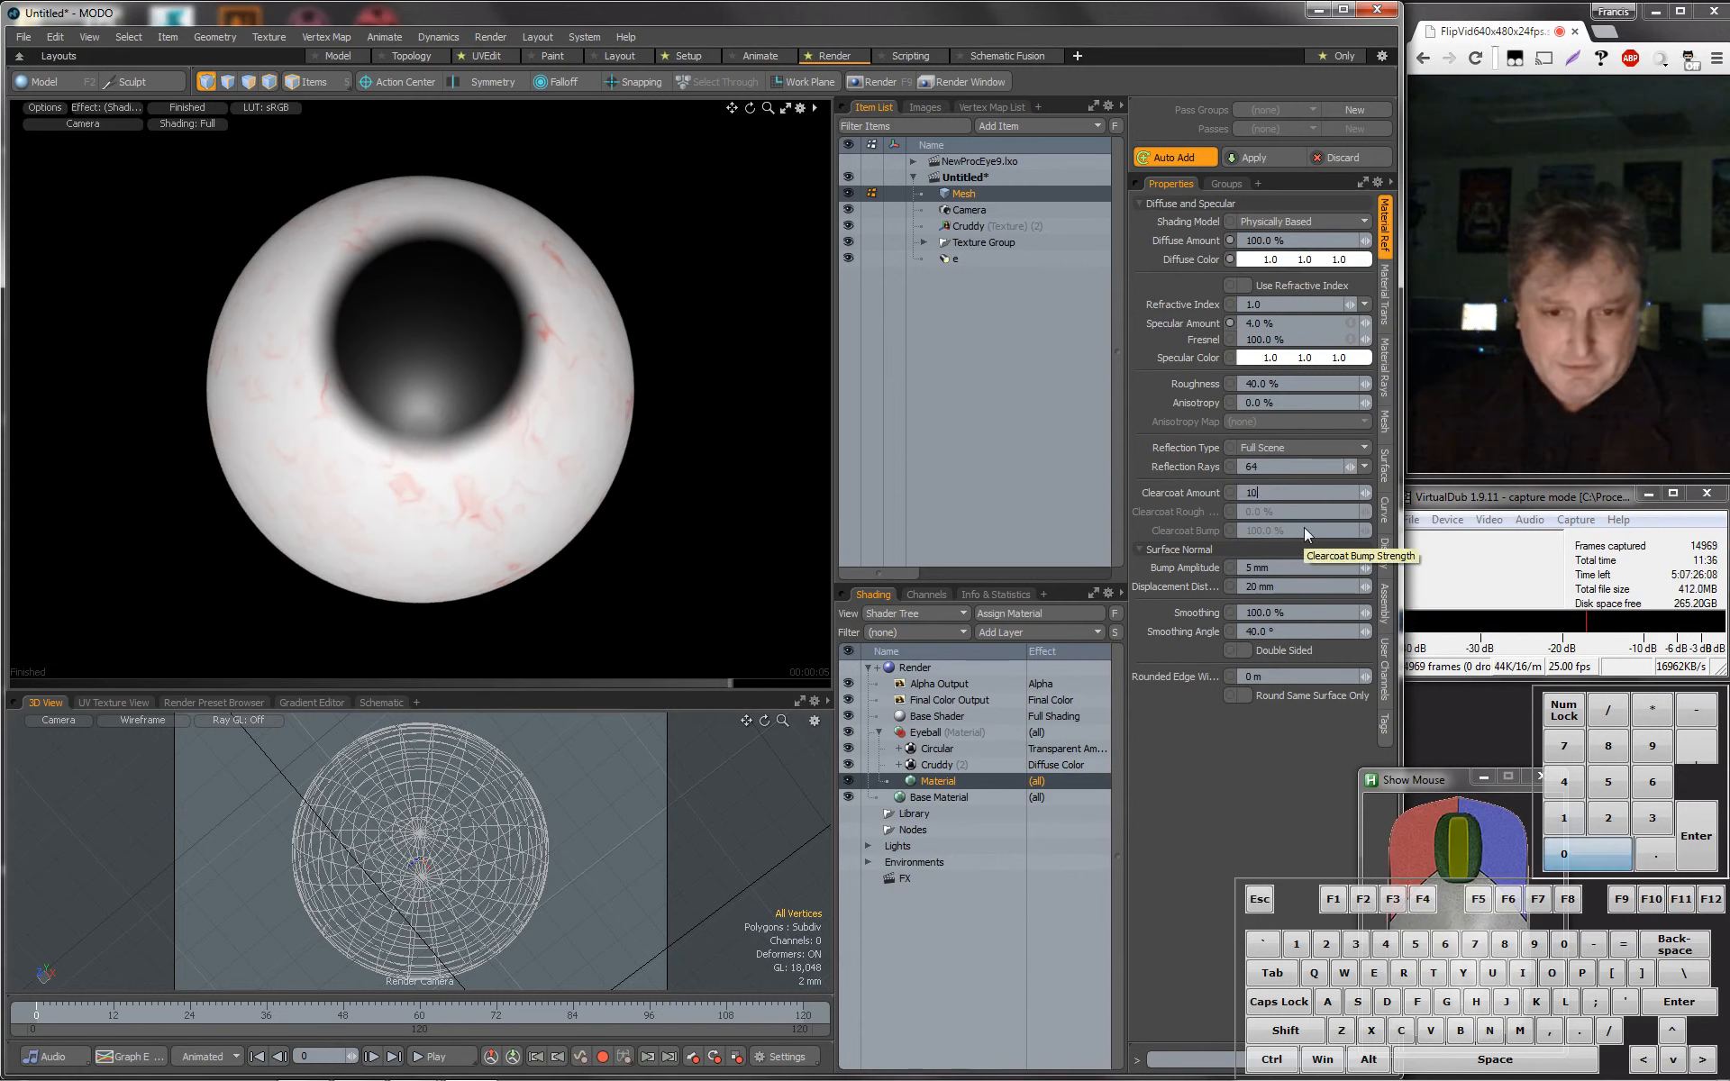
key("Return")
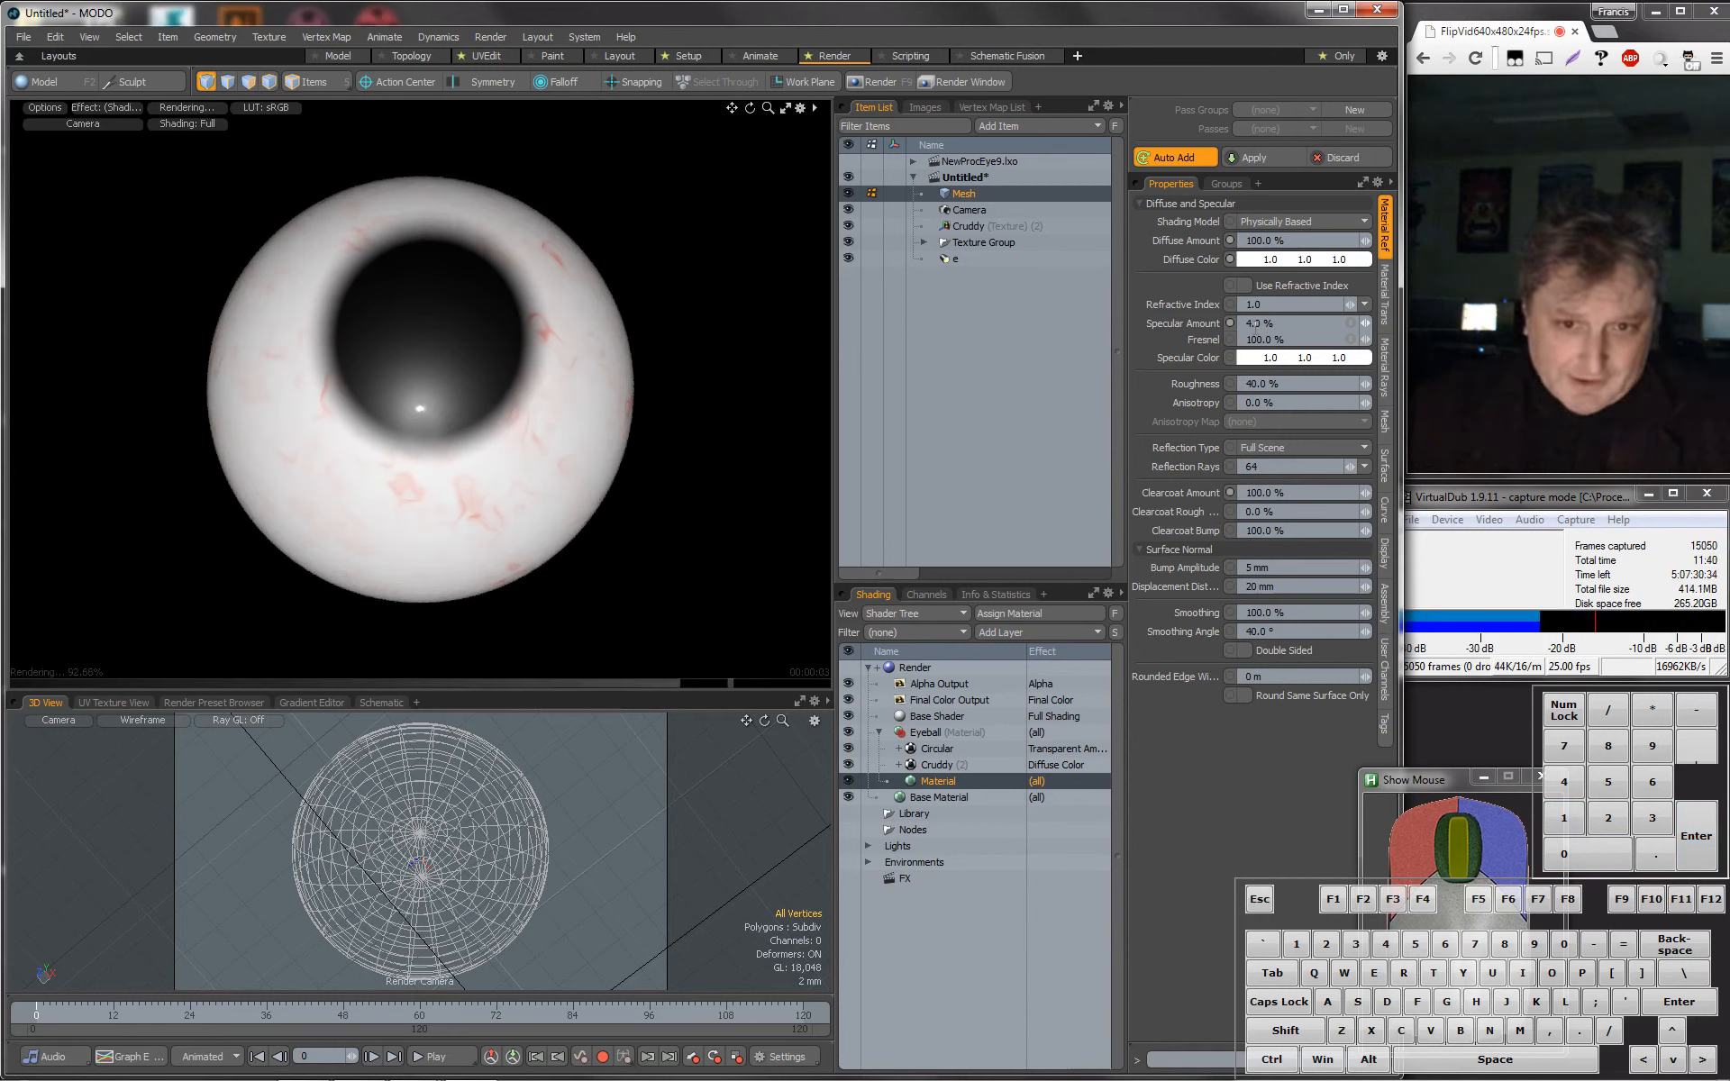
Enable Use Refractive Index on the Eyeball base material, set it to 1.4, and check the reflection from another angle.
left_click(1249, 284)
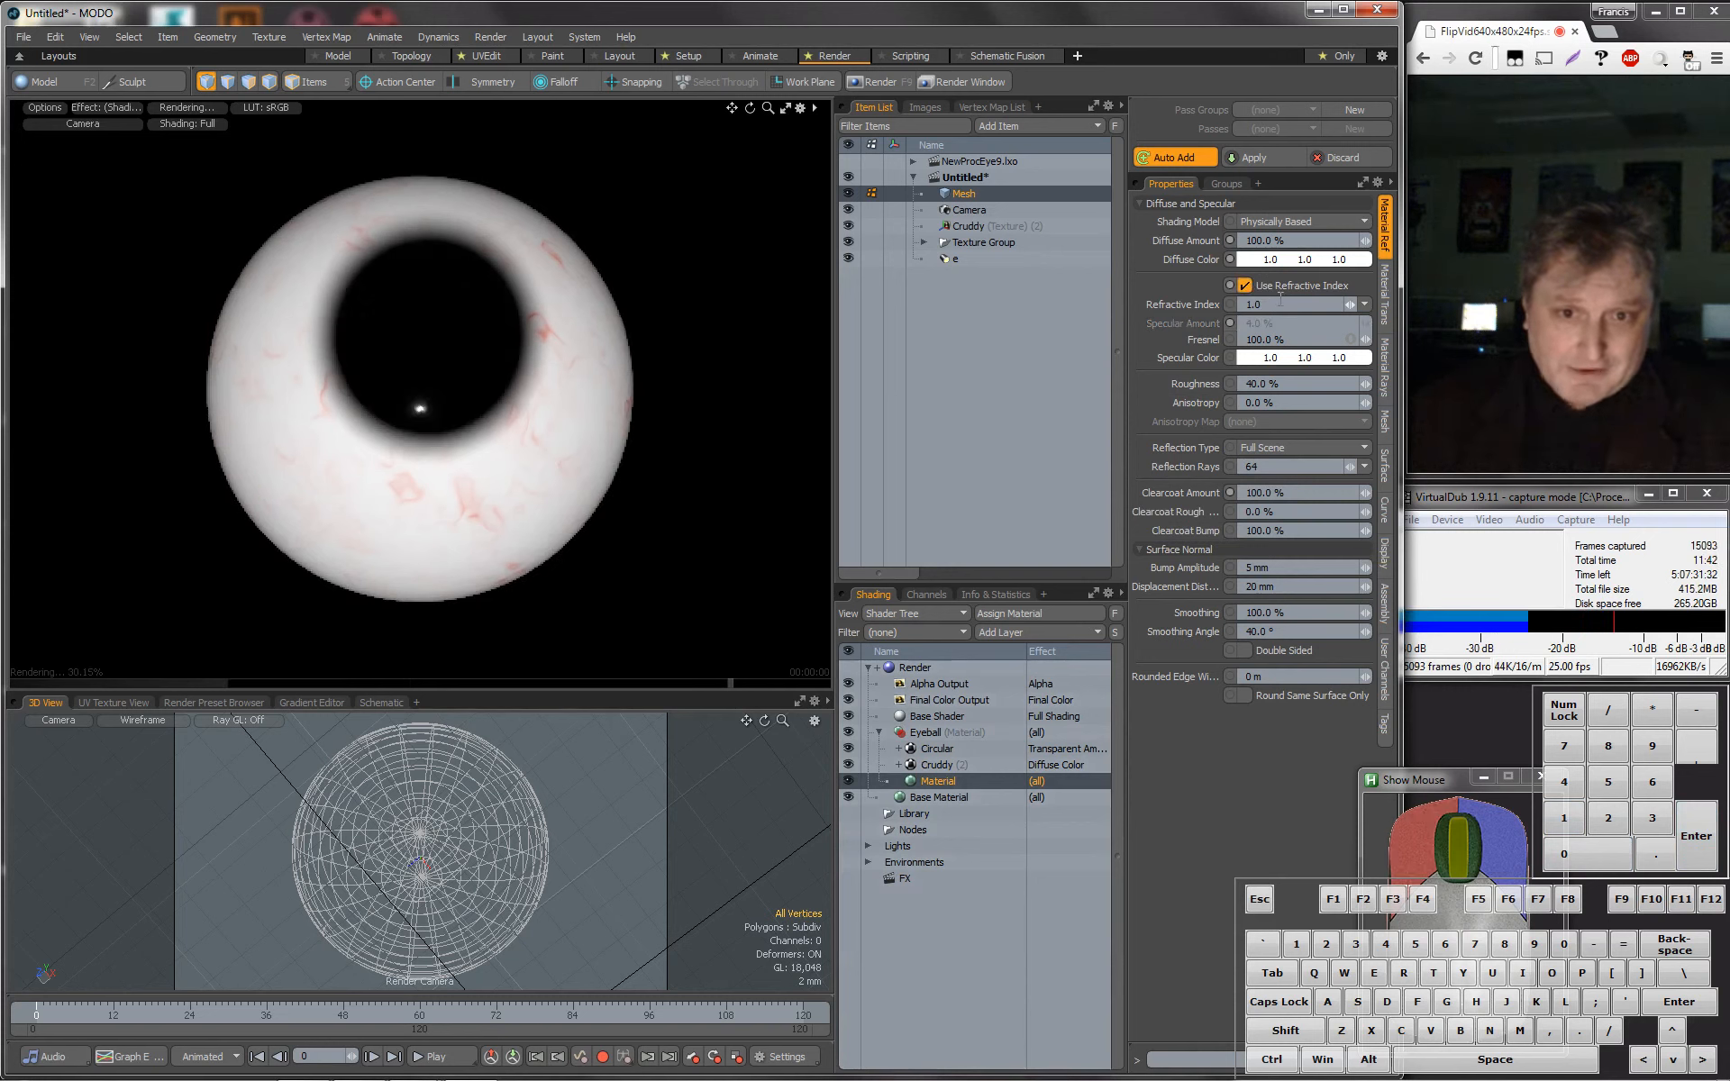
type("1.4")
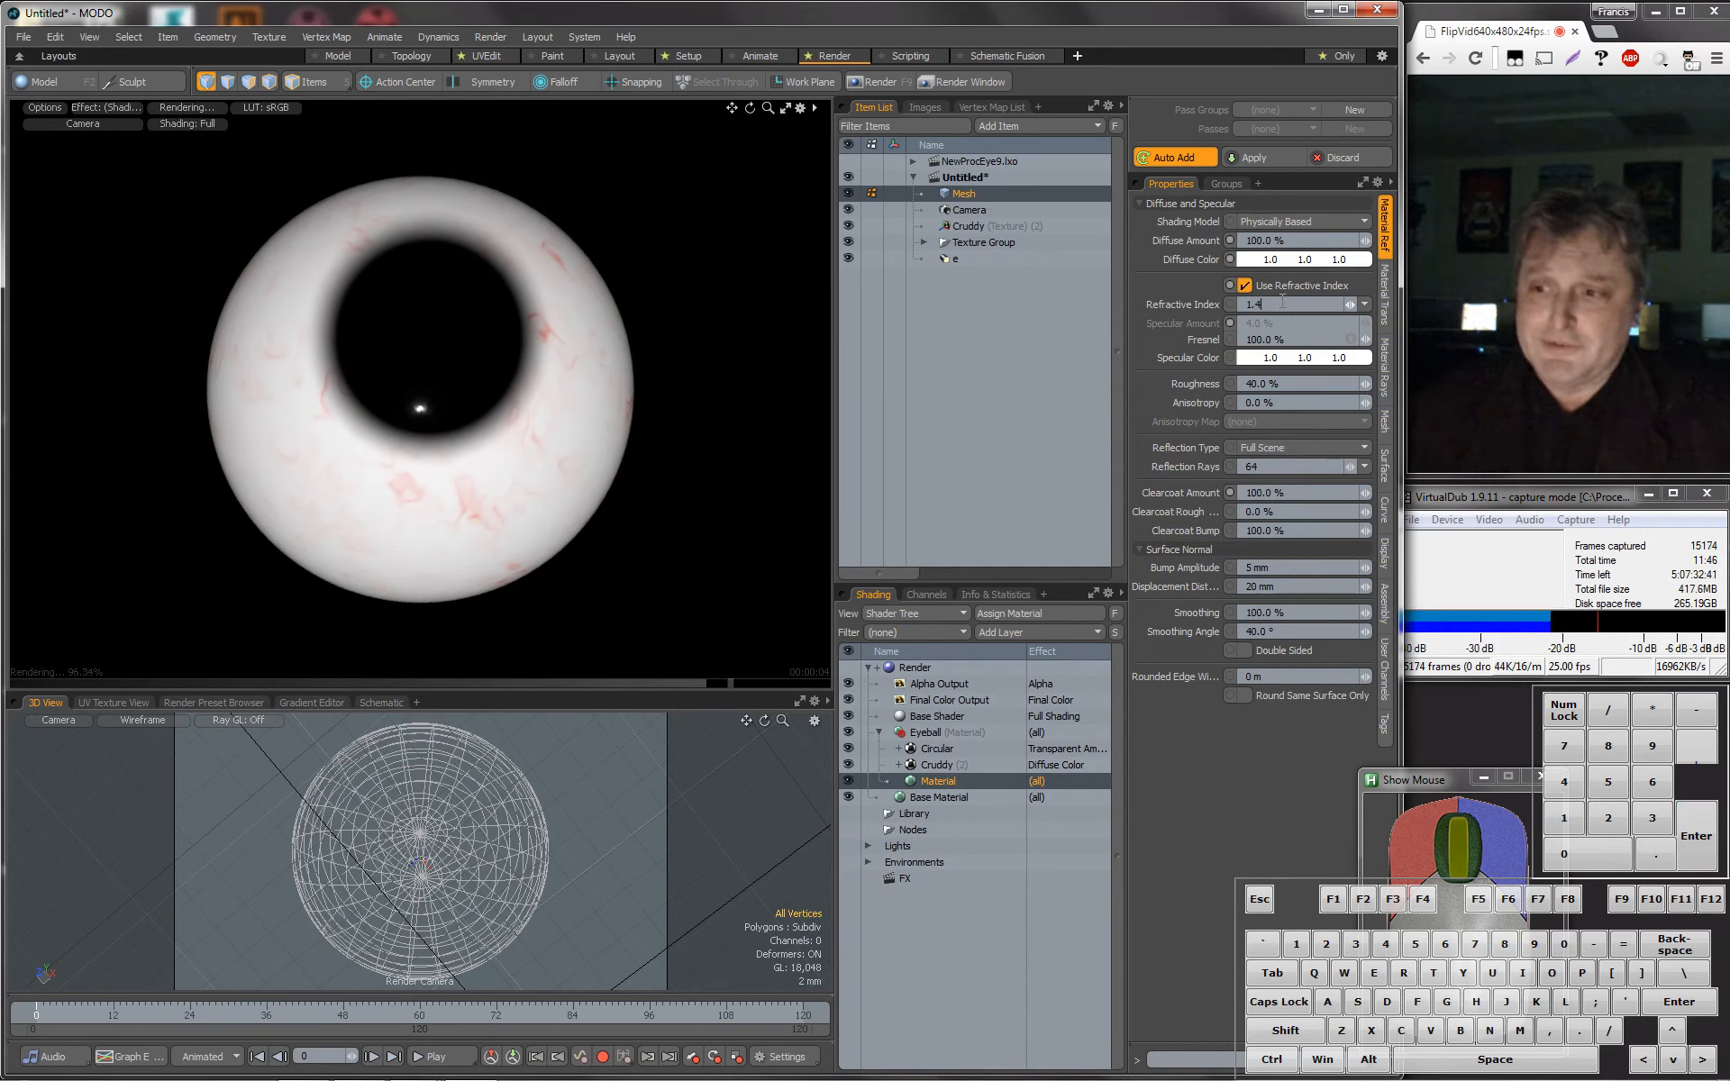
key("Return")
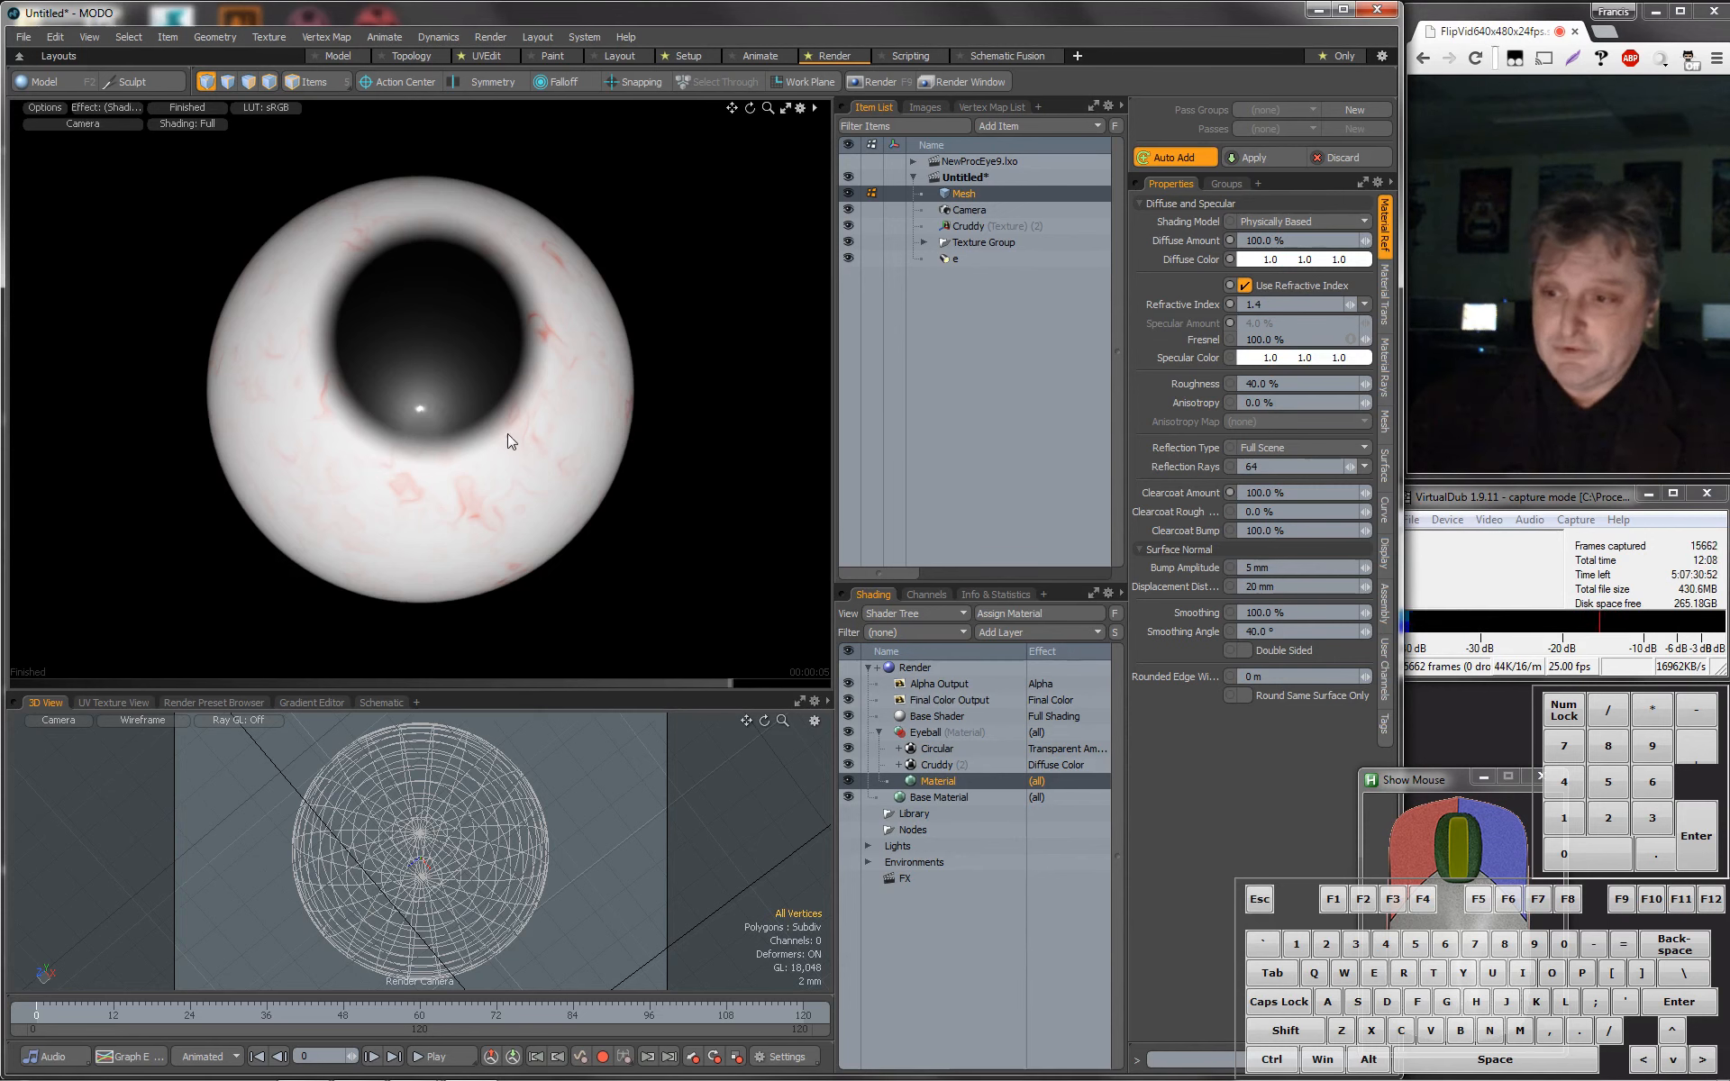
left_click_drag(492, 432, 487, 389, "alt")
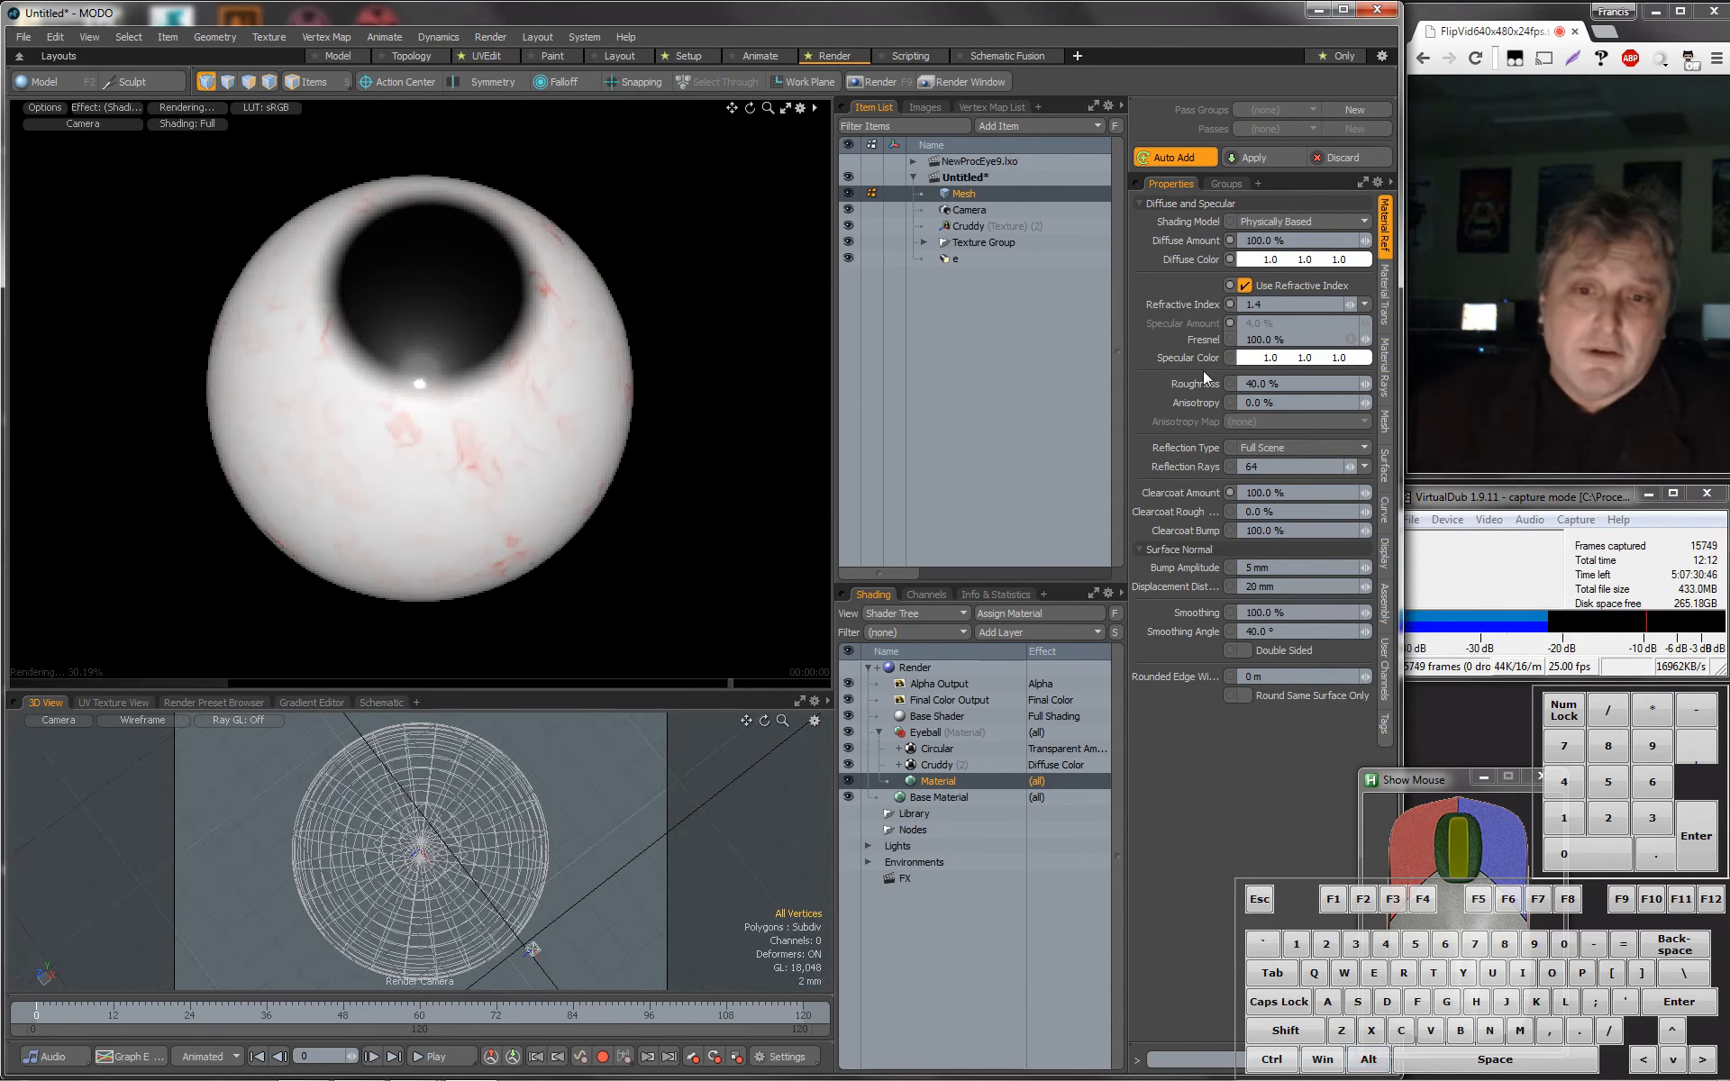
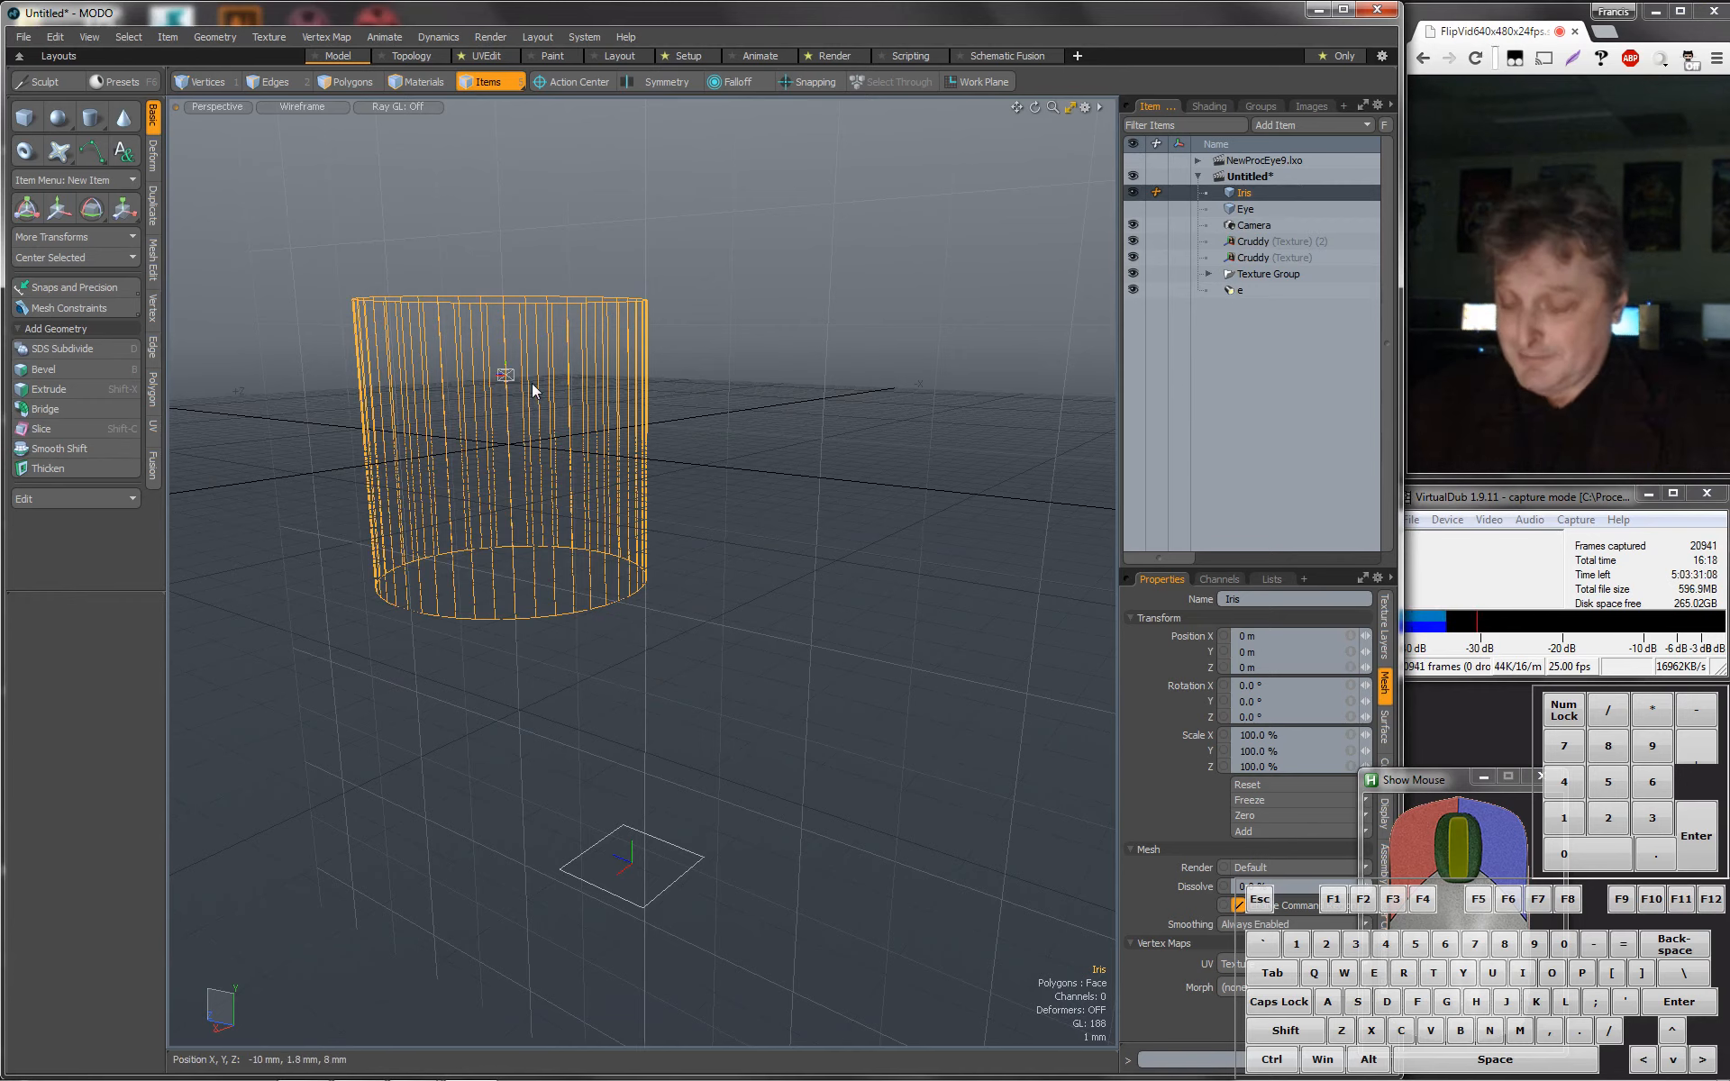
Select the edge loop at the base of the Iris cylinder and scale it to about 171% in X and Z.
left_click_drag(541, 387, 510, 494, "alt")
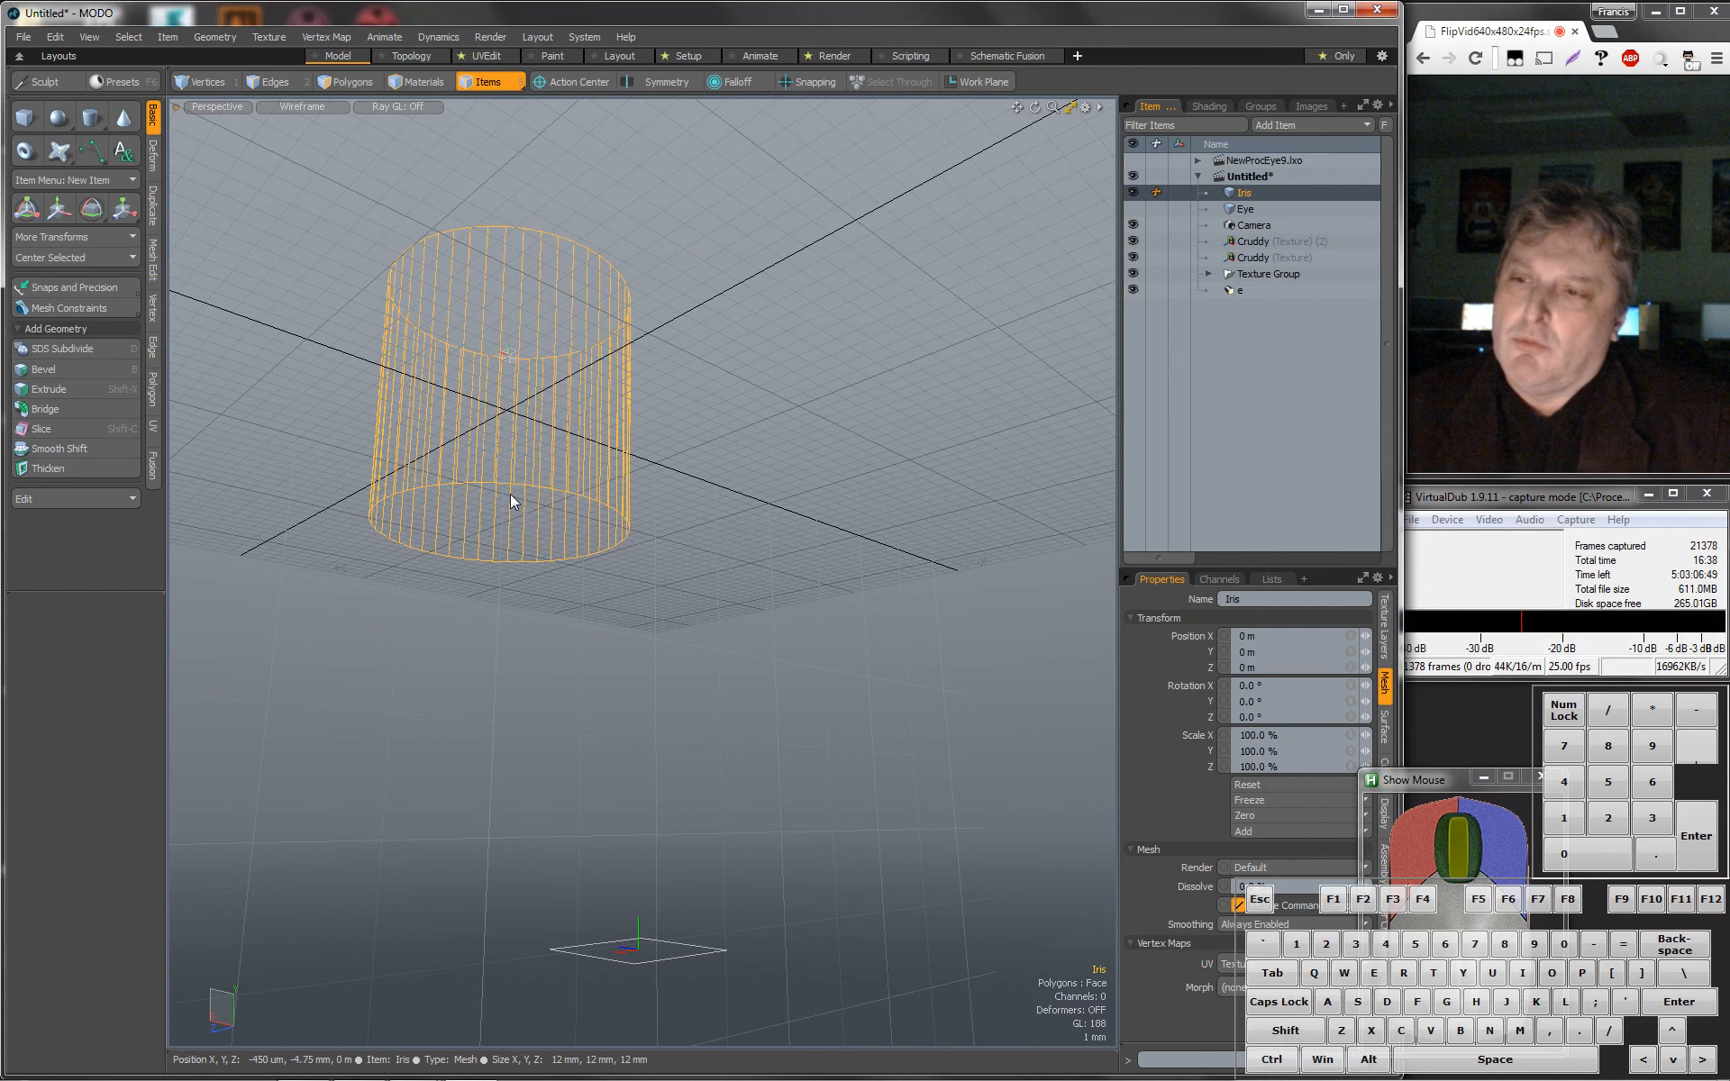
left_click(297, 82)
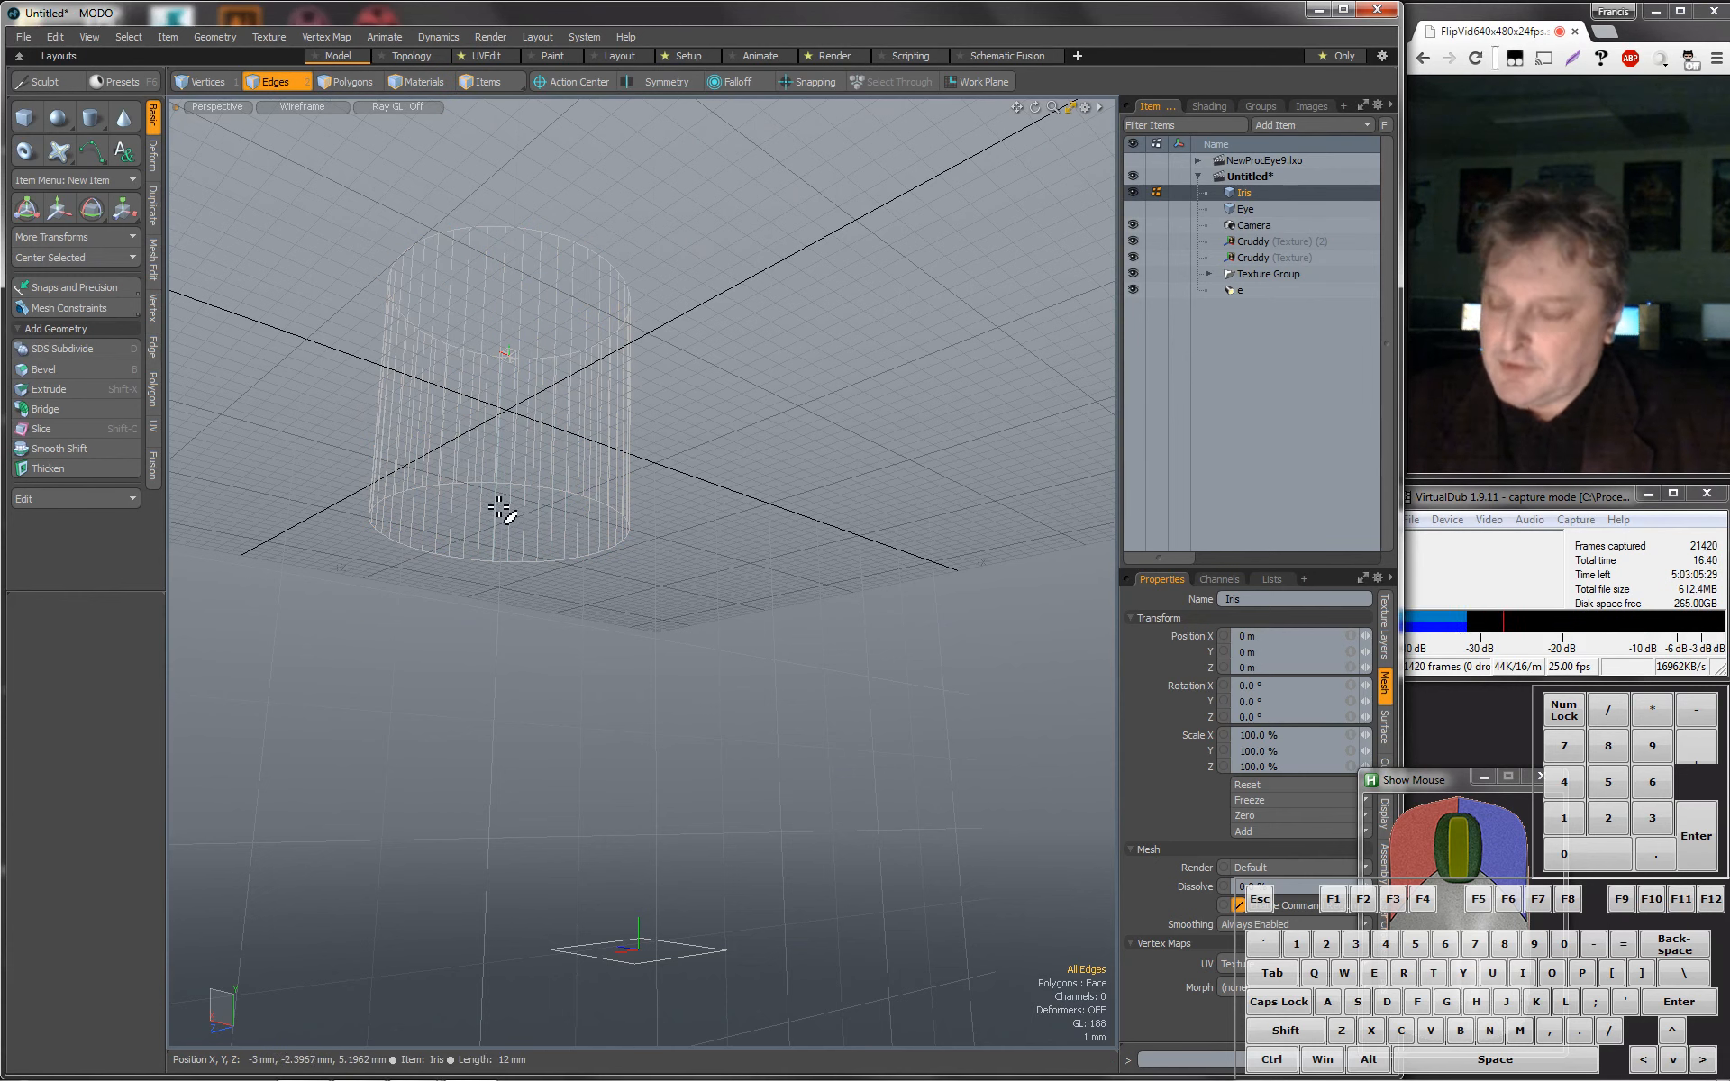
left_click_drag(502, 514, 503, 602, "alt")
left_click(500, 594)
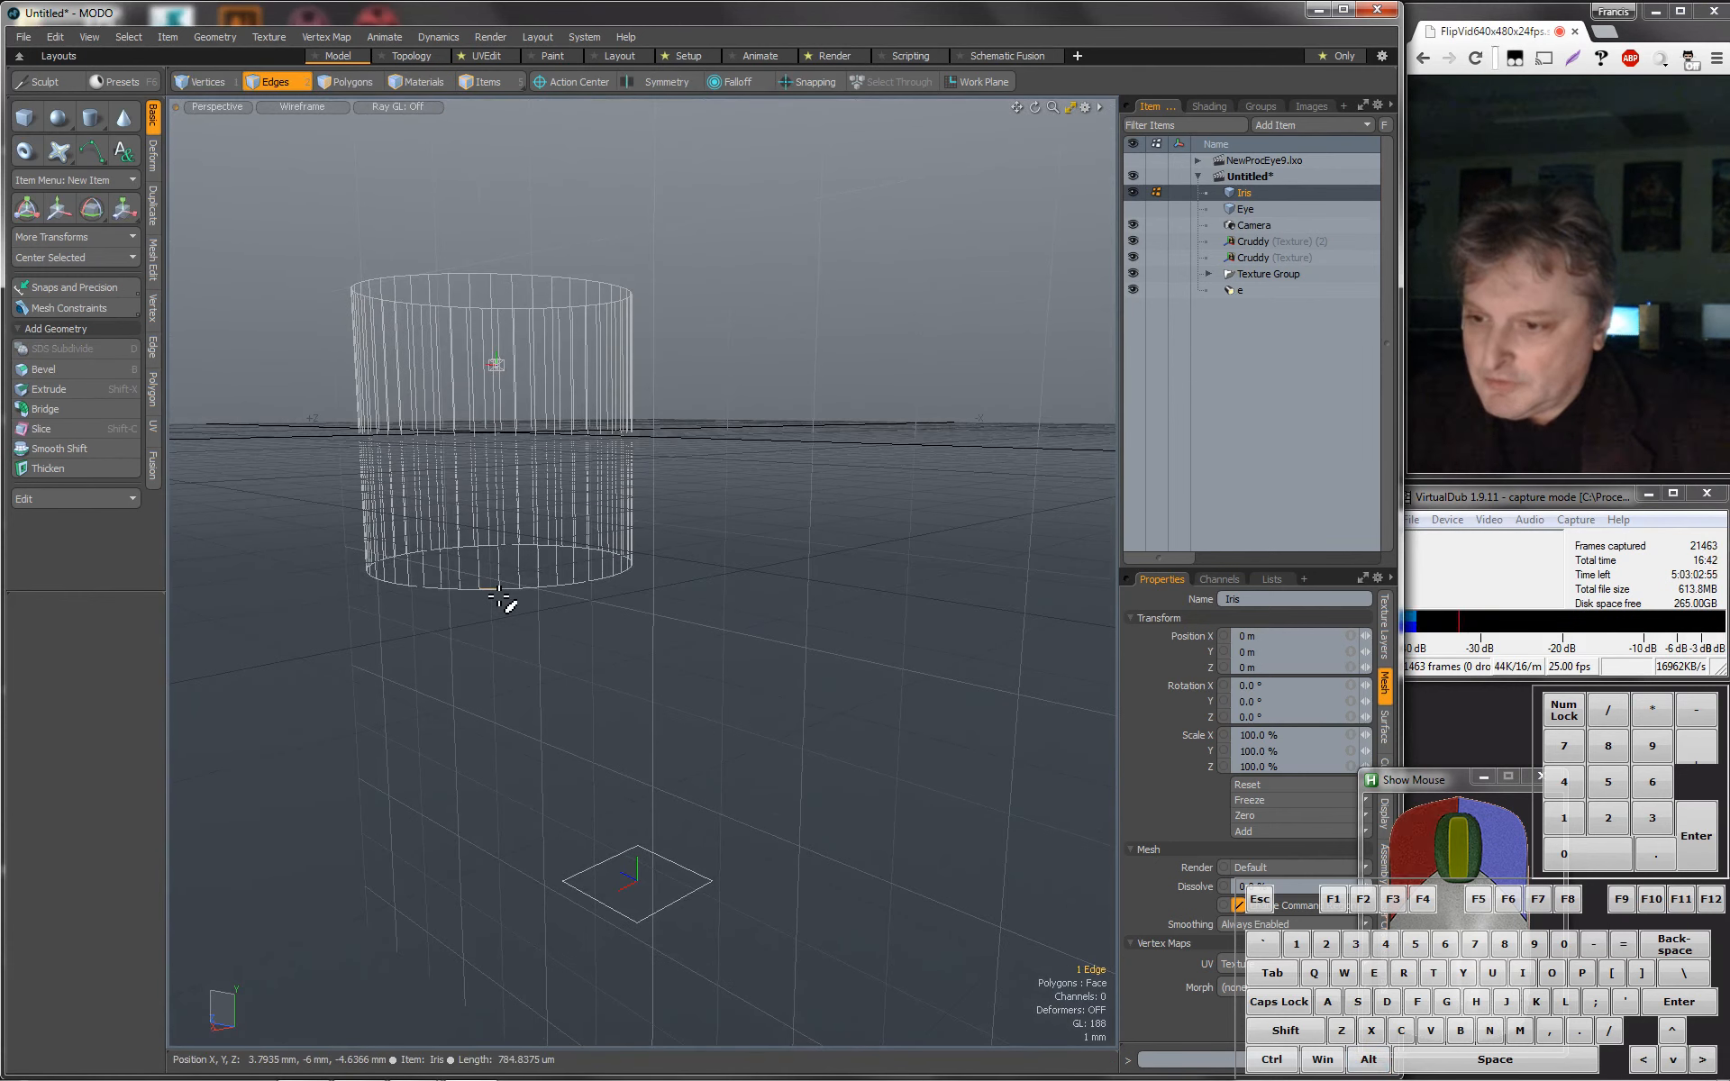
key("l")
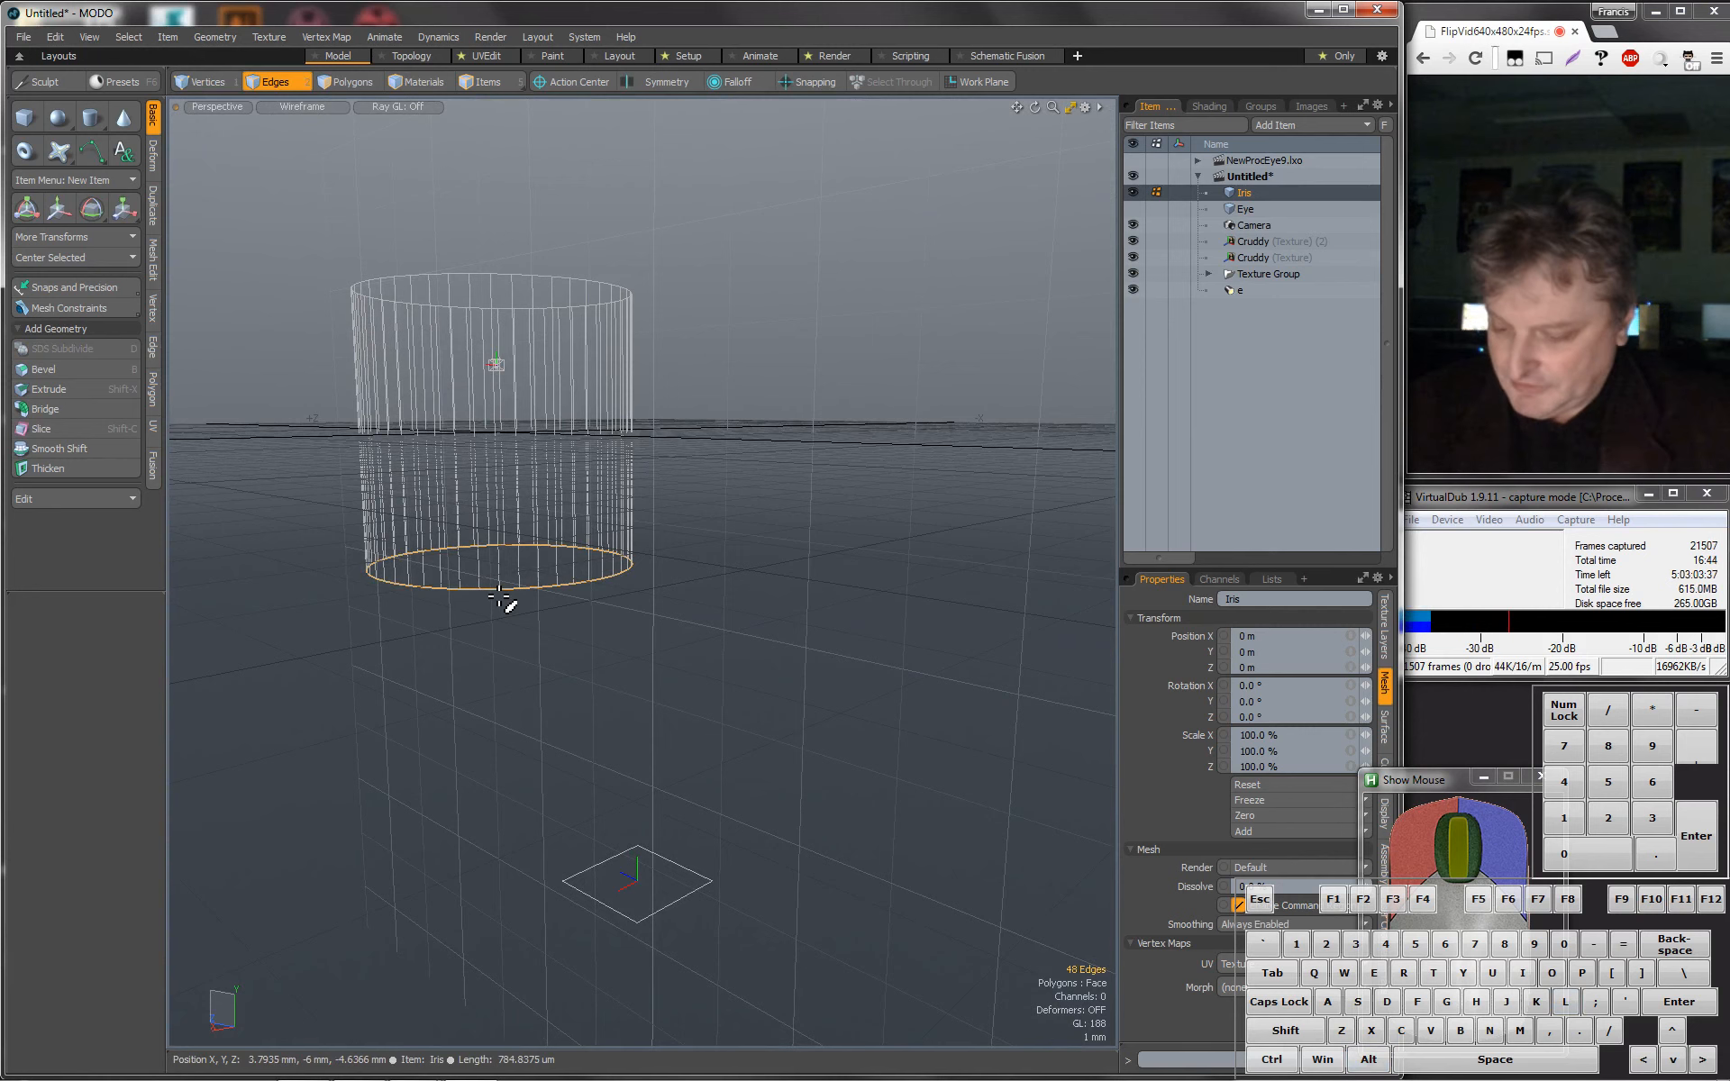
key("y")
left_click_drag(519, 568, 541, 753, "alt")
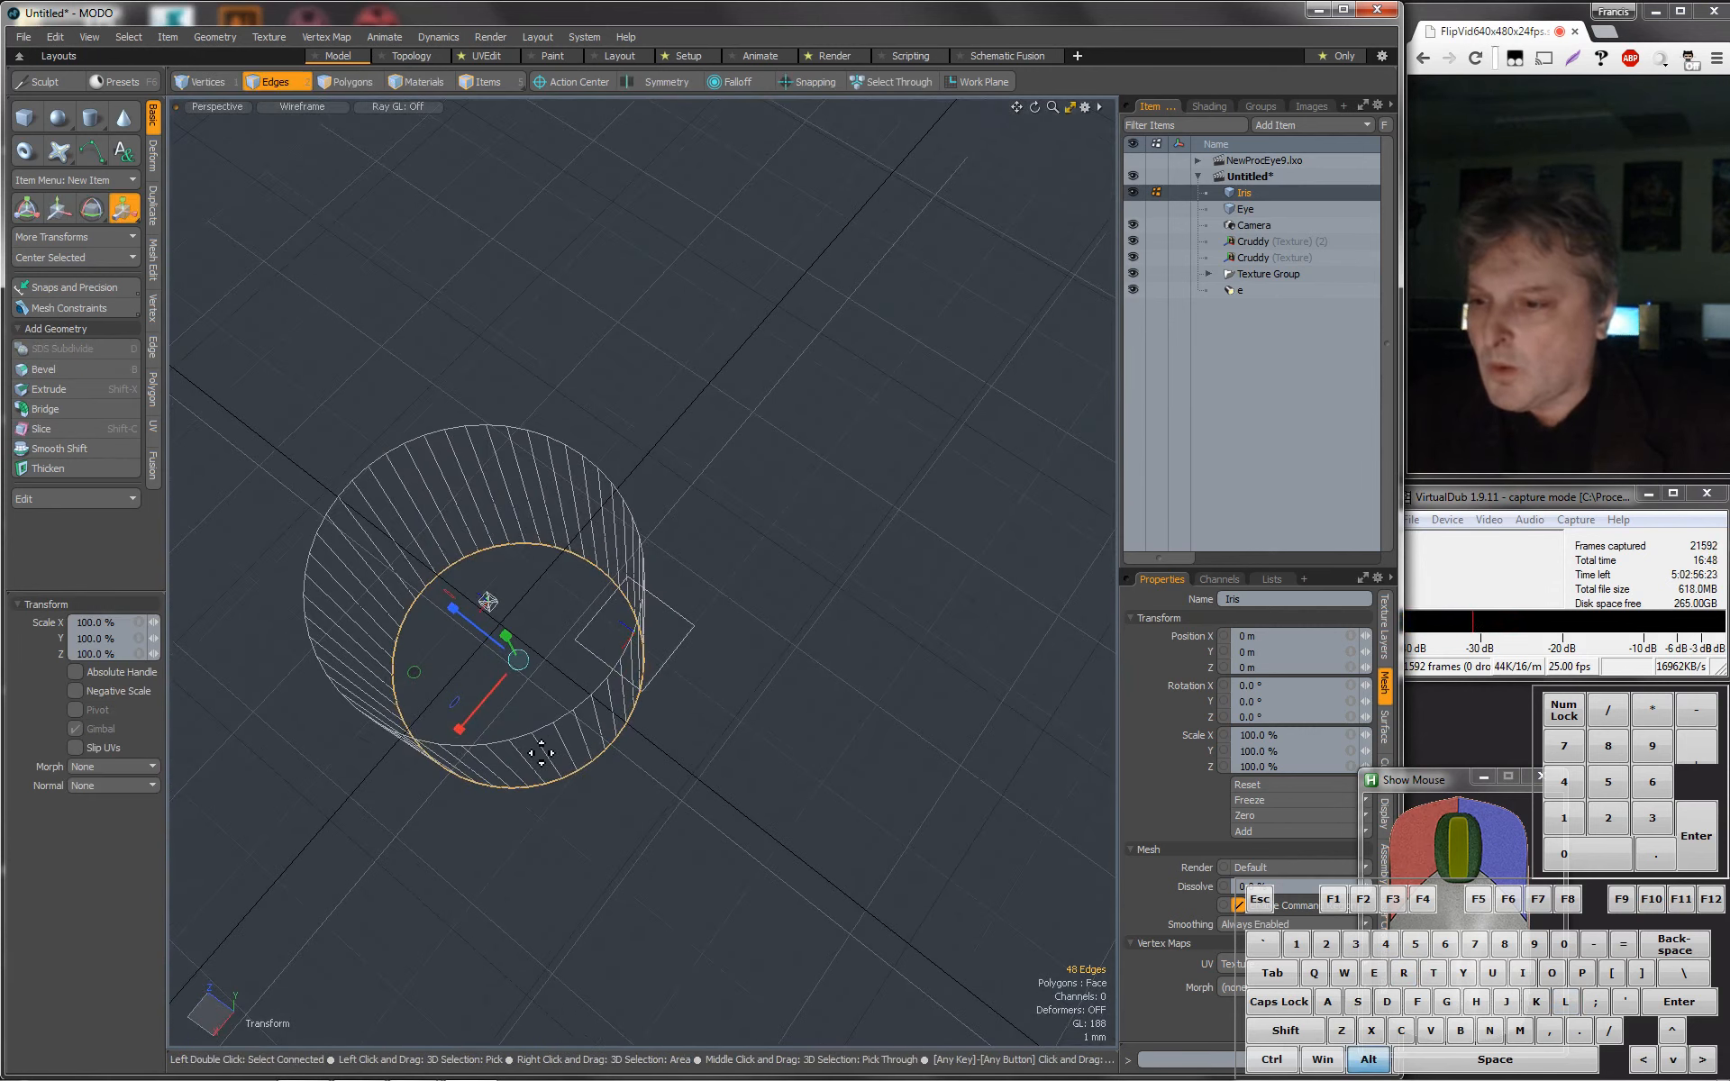
left_click_drag(418, 672, 784, 375)
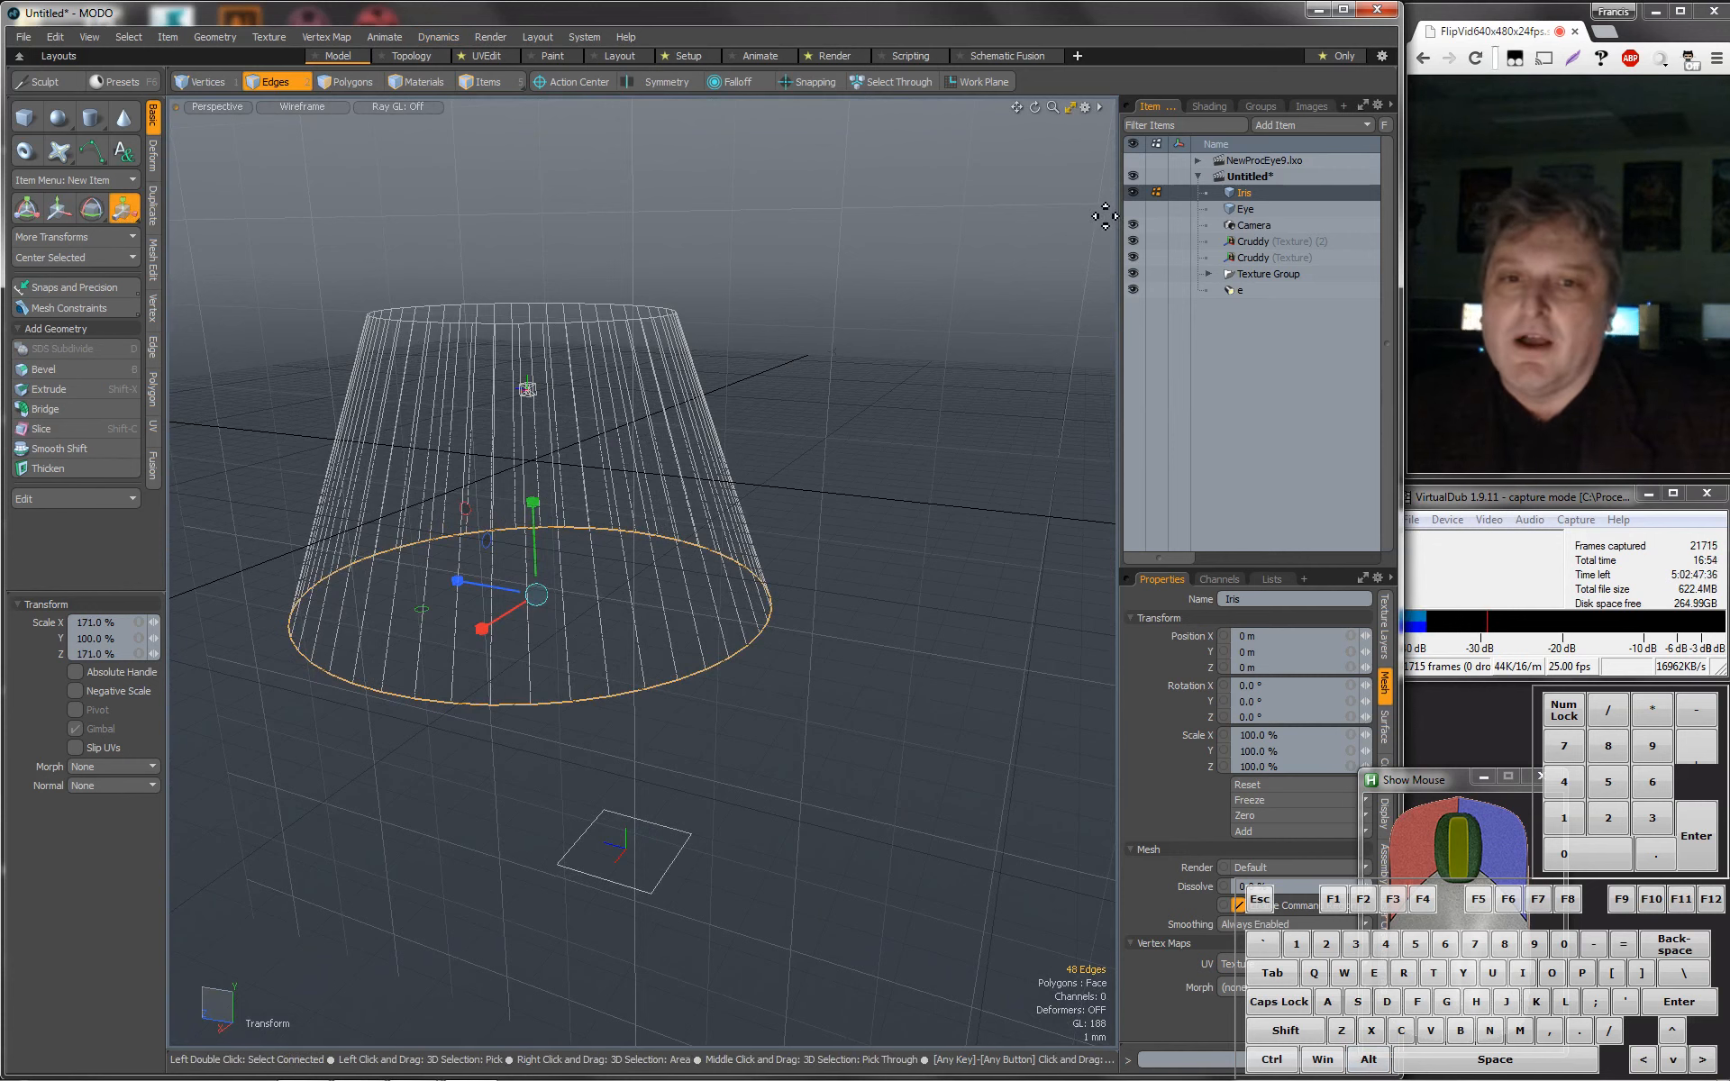
With the Eye mesh temporarily shown for reference, scale the Iris base edge loop to about 89.5% in X and Z.
left_click(1132, 208)
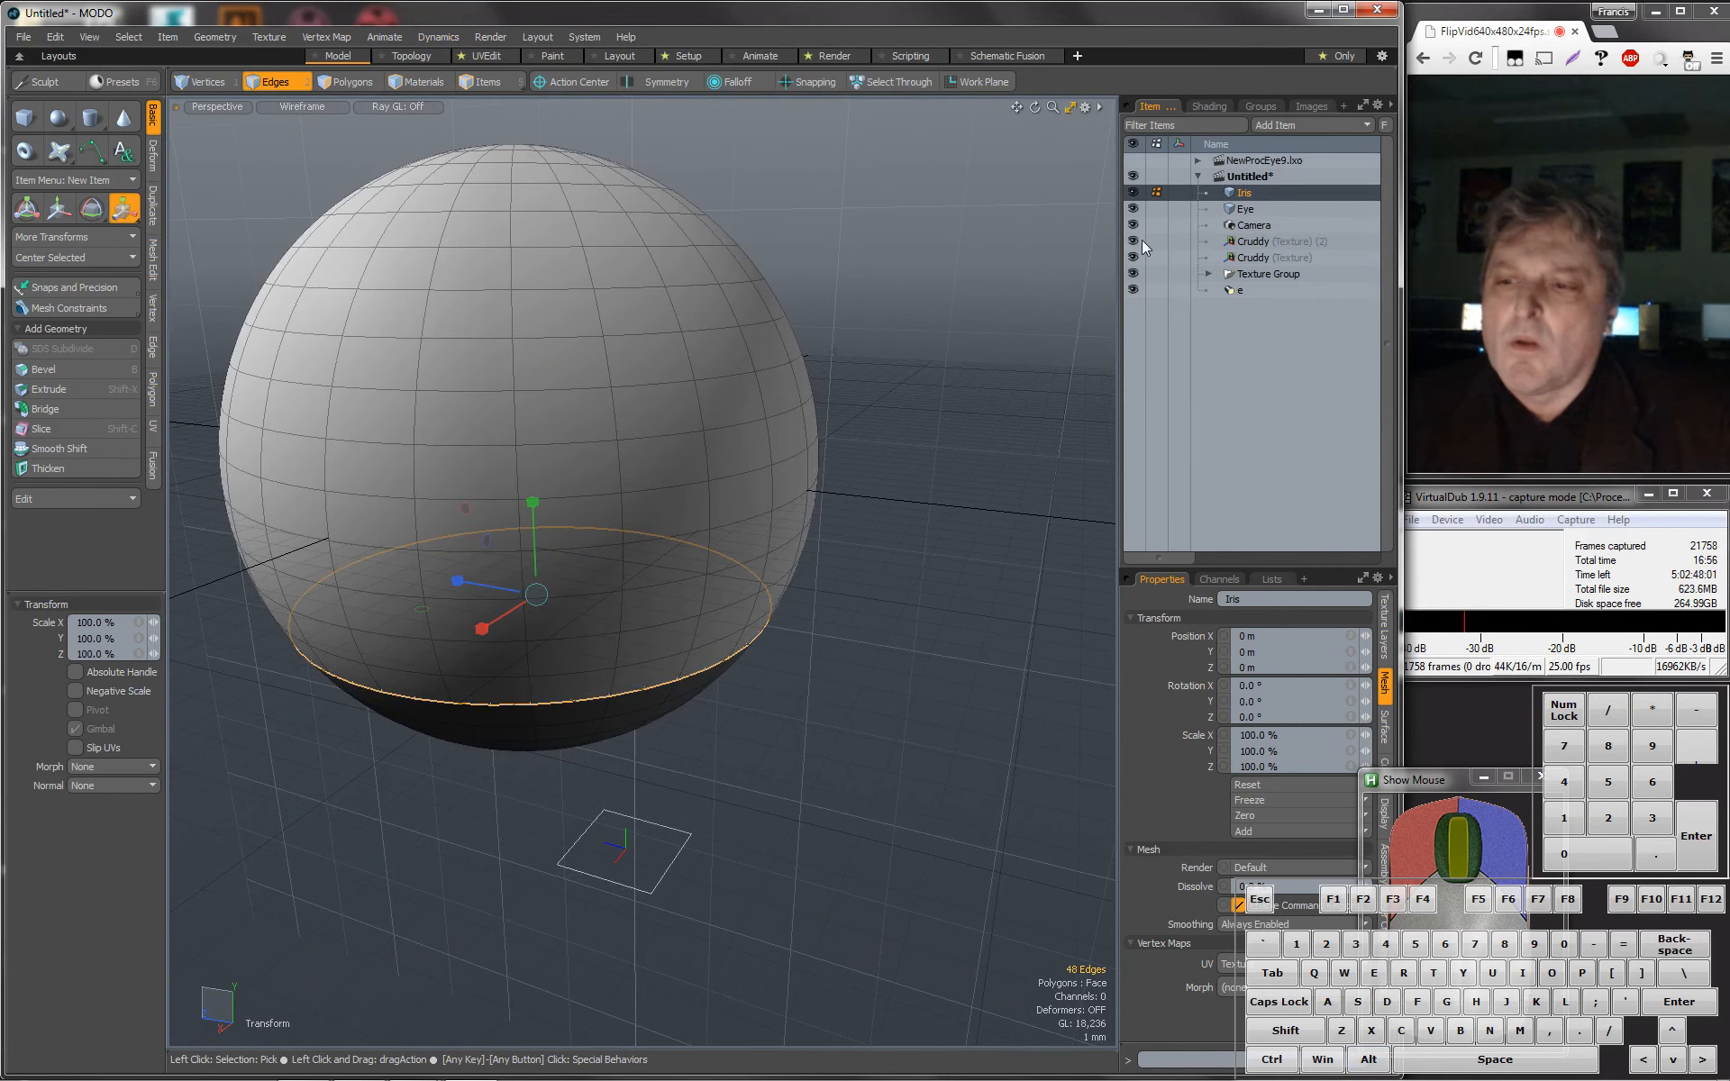
left_click_drag(595, 396, 486, 643, "alt")
left_click_drag(421, 698, 827, 394)
key("2")
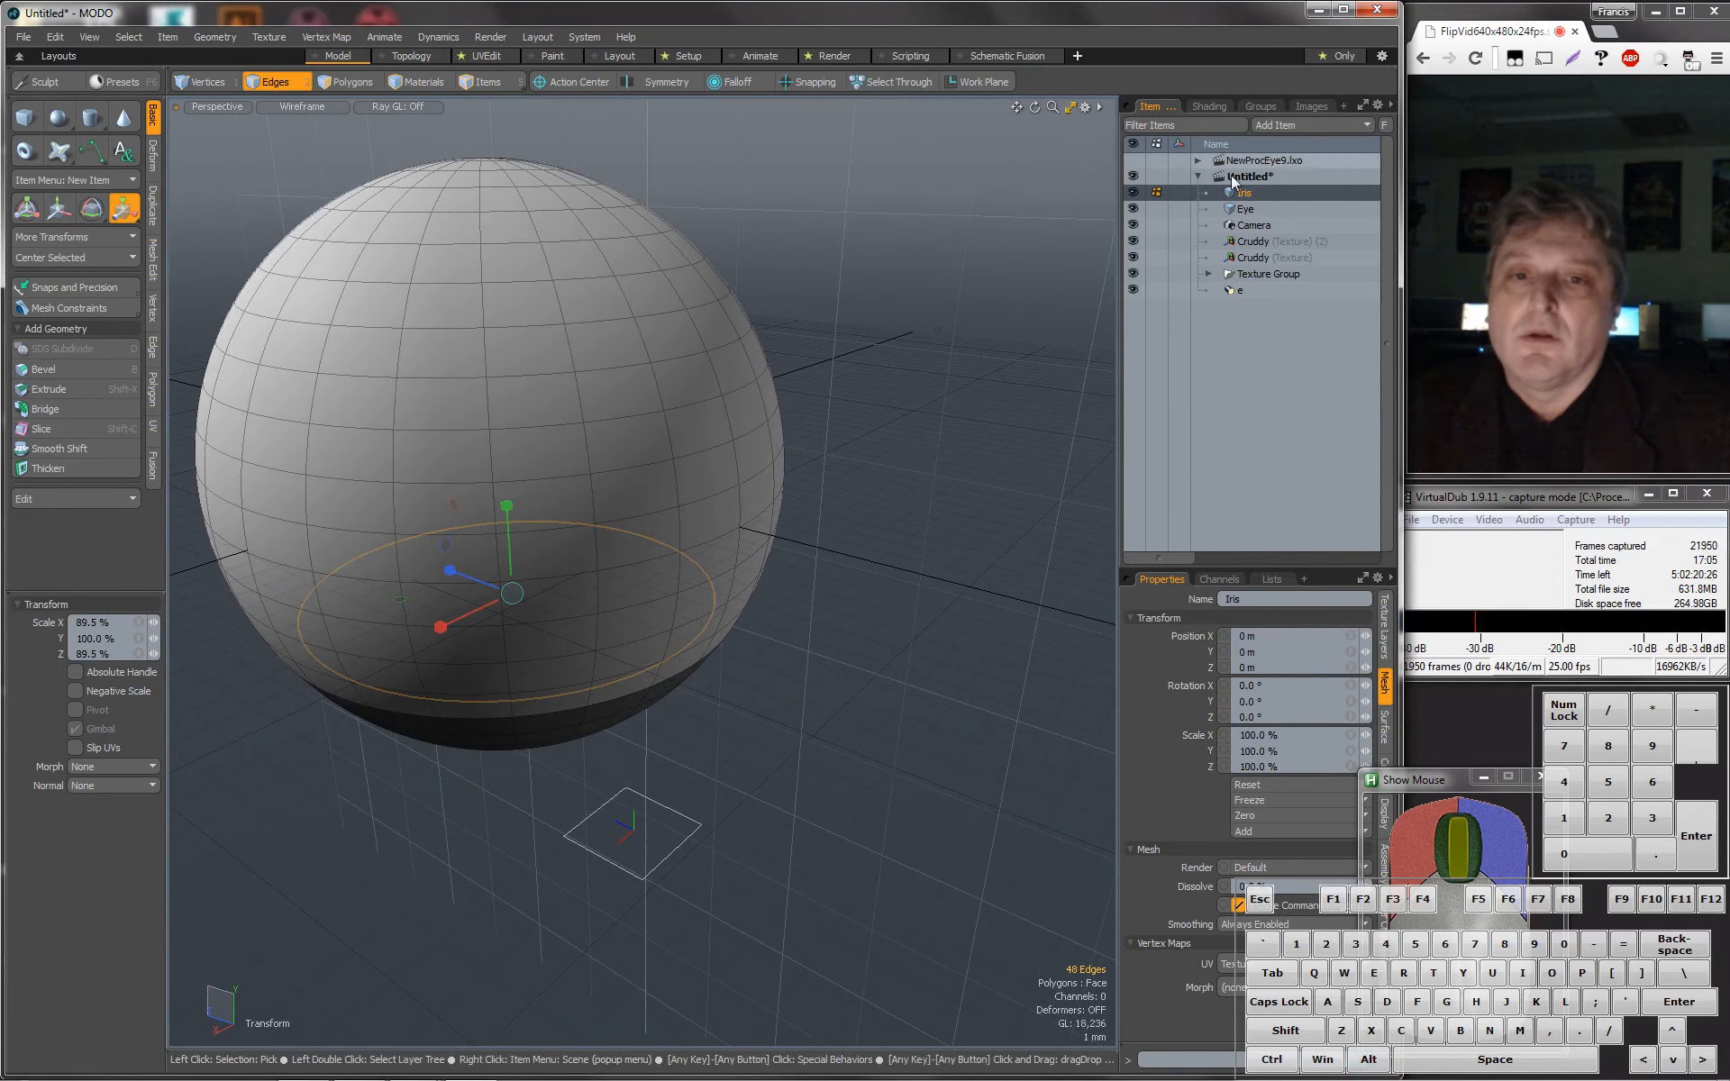
left_click(1134, 208)
Try Solid shading in the viewport, then switch it to Default shading.
mouse_move(572, 355)
left_mouse_down("alt")
mouse_move(570, 449)
mouse_move(553, 382)
left_mouse_up("alt")
left_click(305, 106)
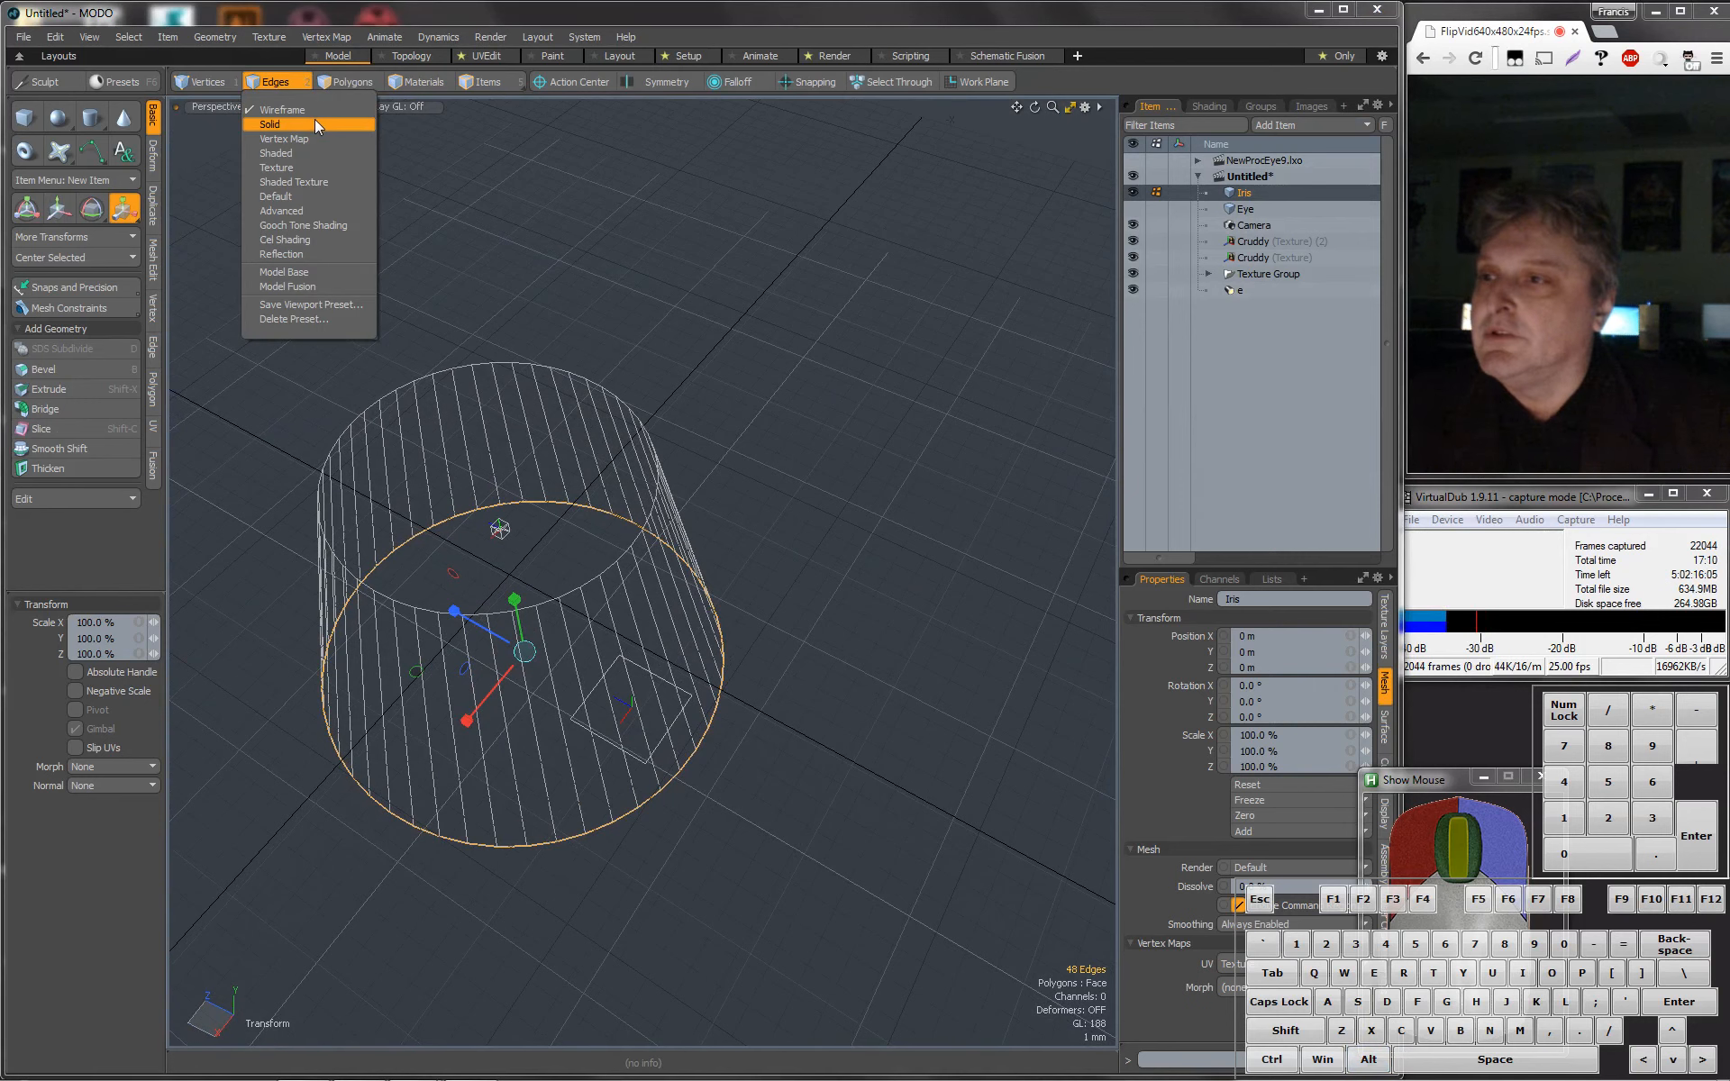
left_click(315, 123)
left_click_drag(480, 424, 452, 371, "alt")
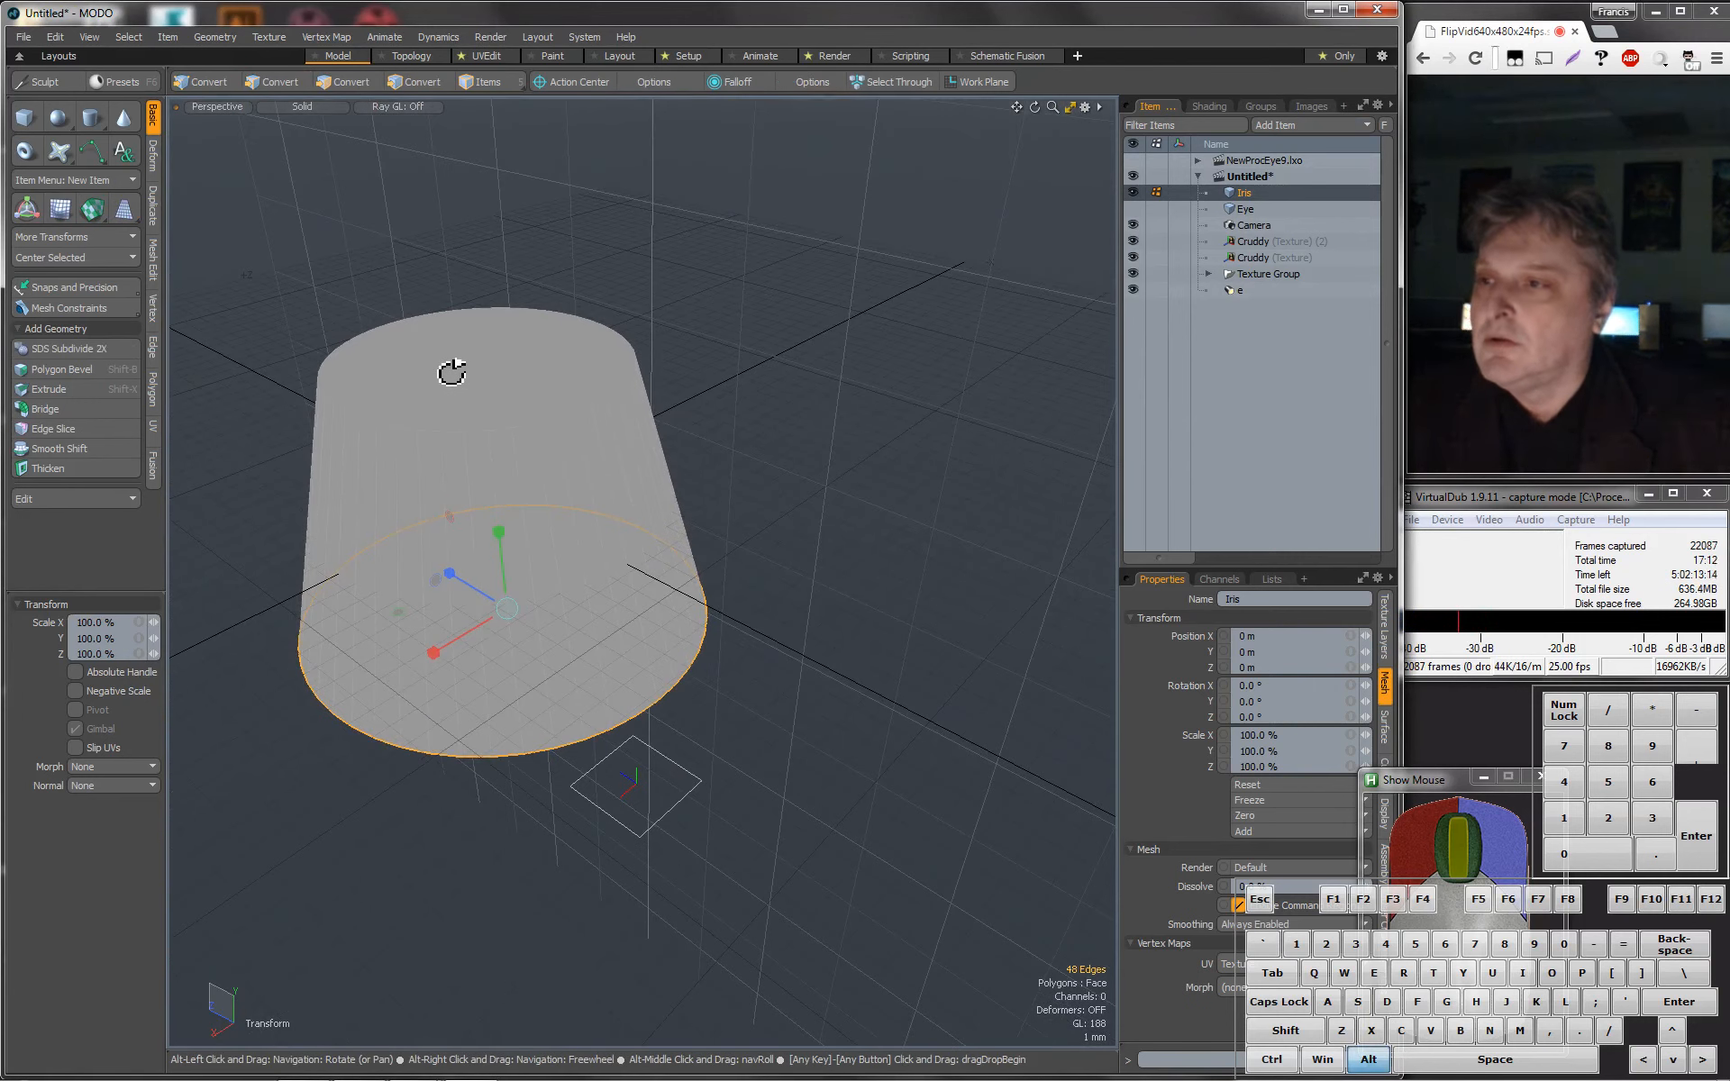
left_click(305, 112)
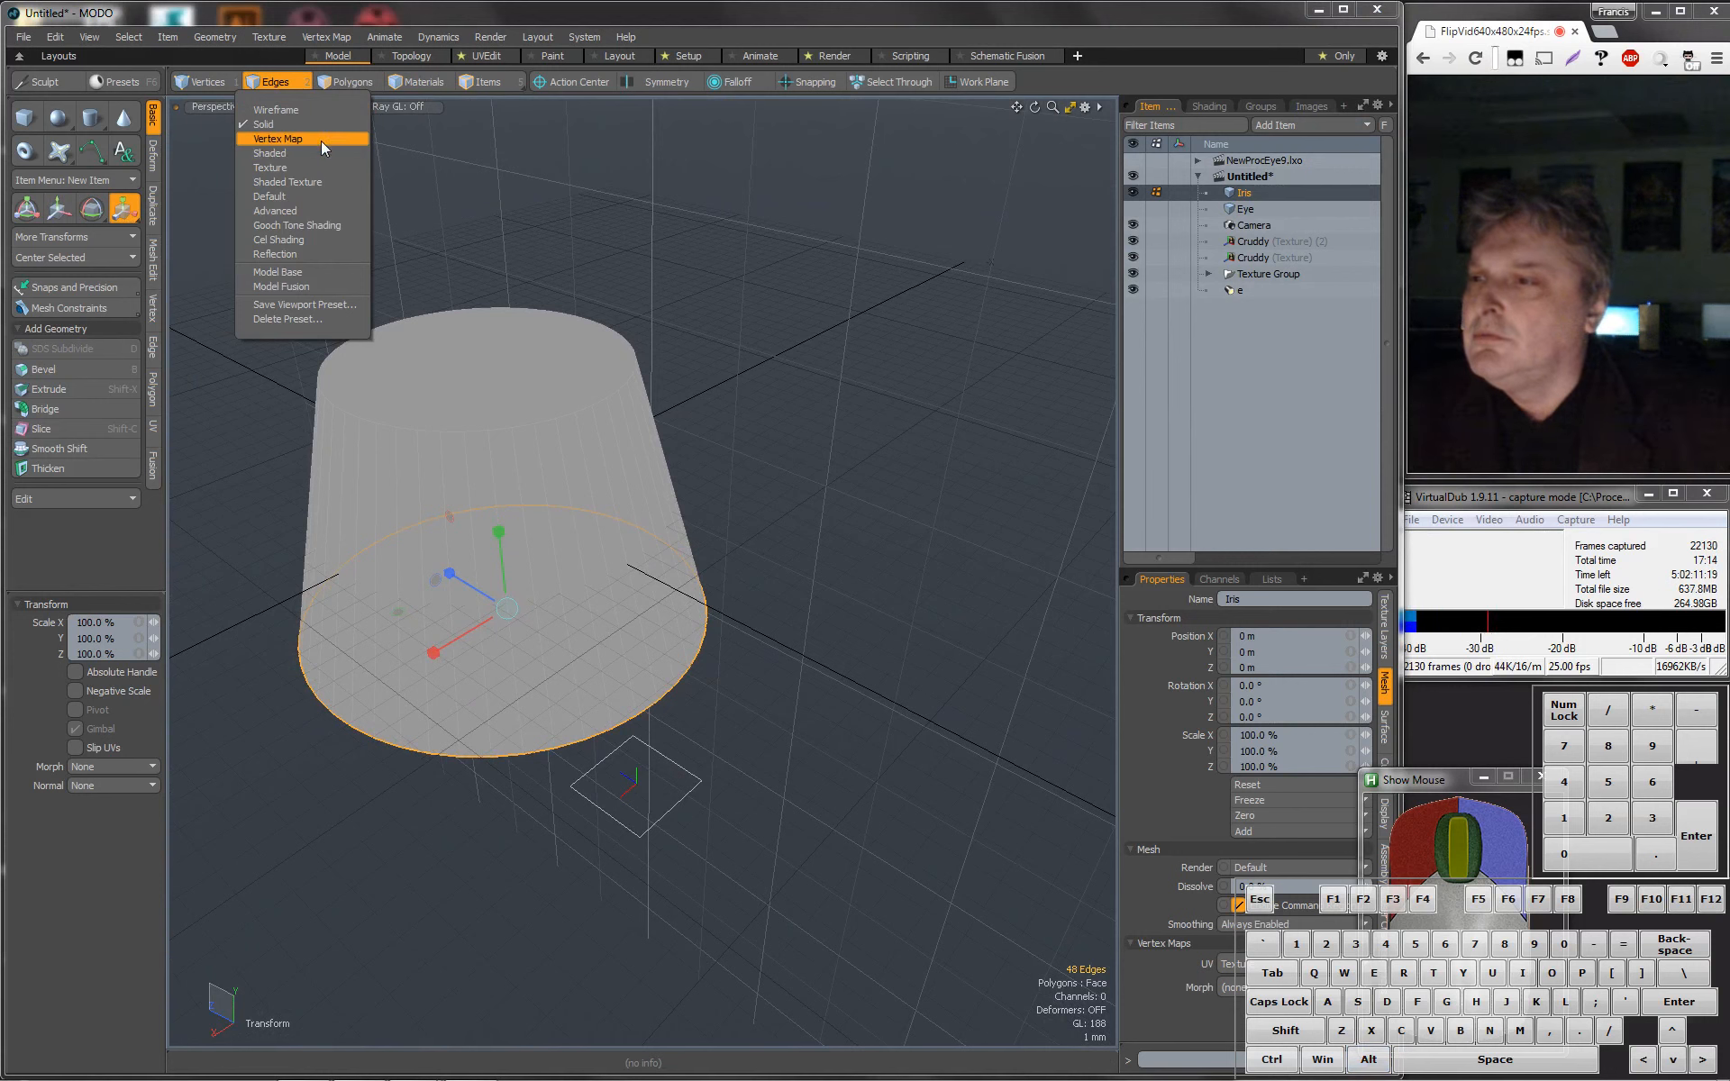
left_click(326, 193)
left_click_drag(469, 361, 532, 461, "alt")
Split the Iris mesh's top cap with SDS Subdivide and select the vertex at its center.
left_click(345, 82)
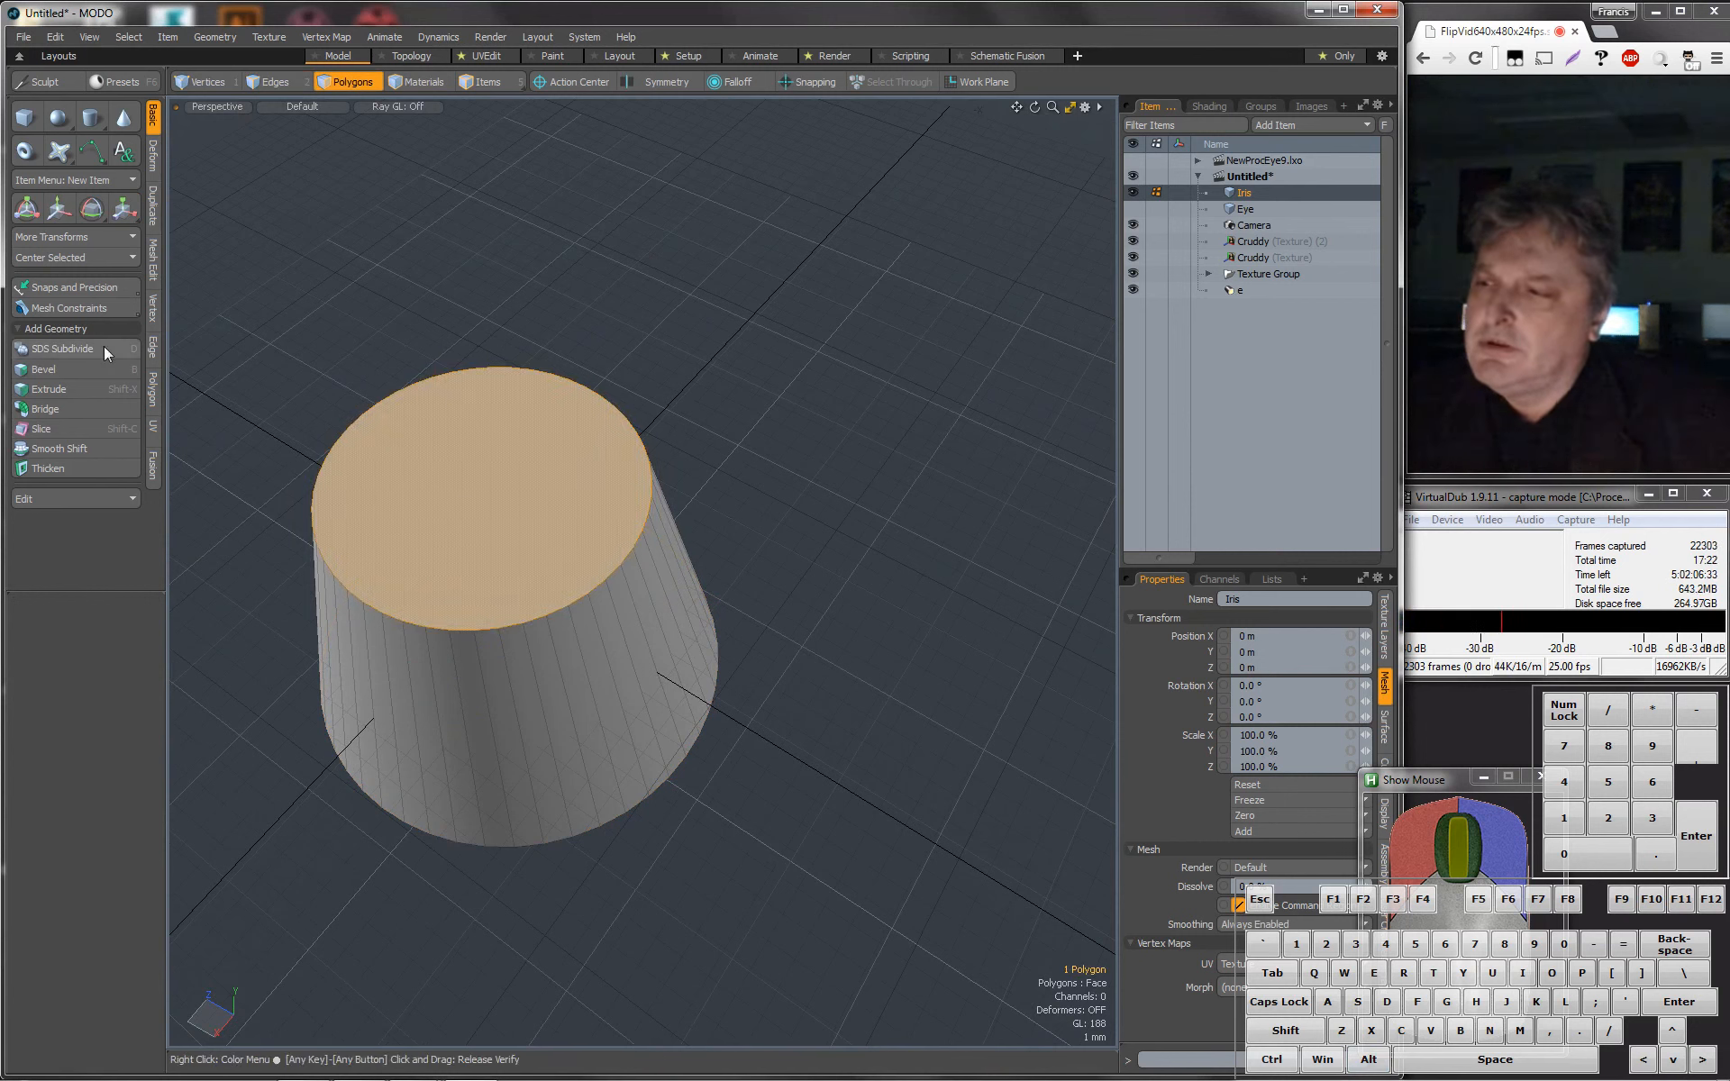
left_click(57, 348)
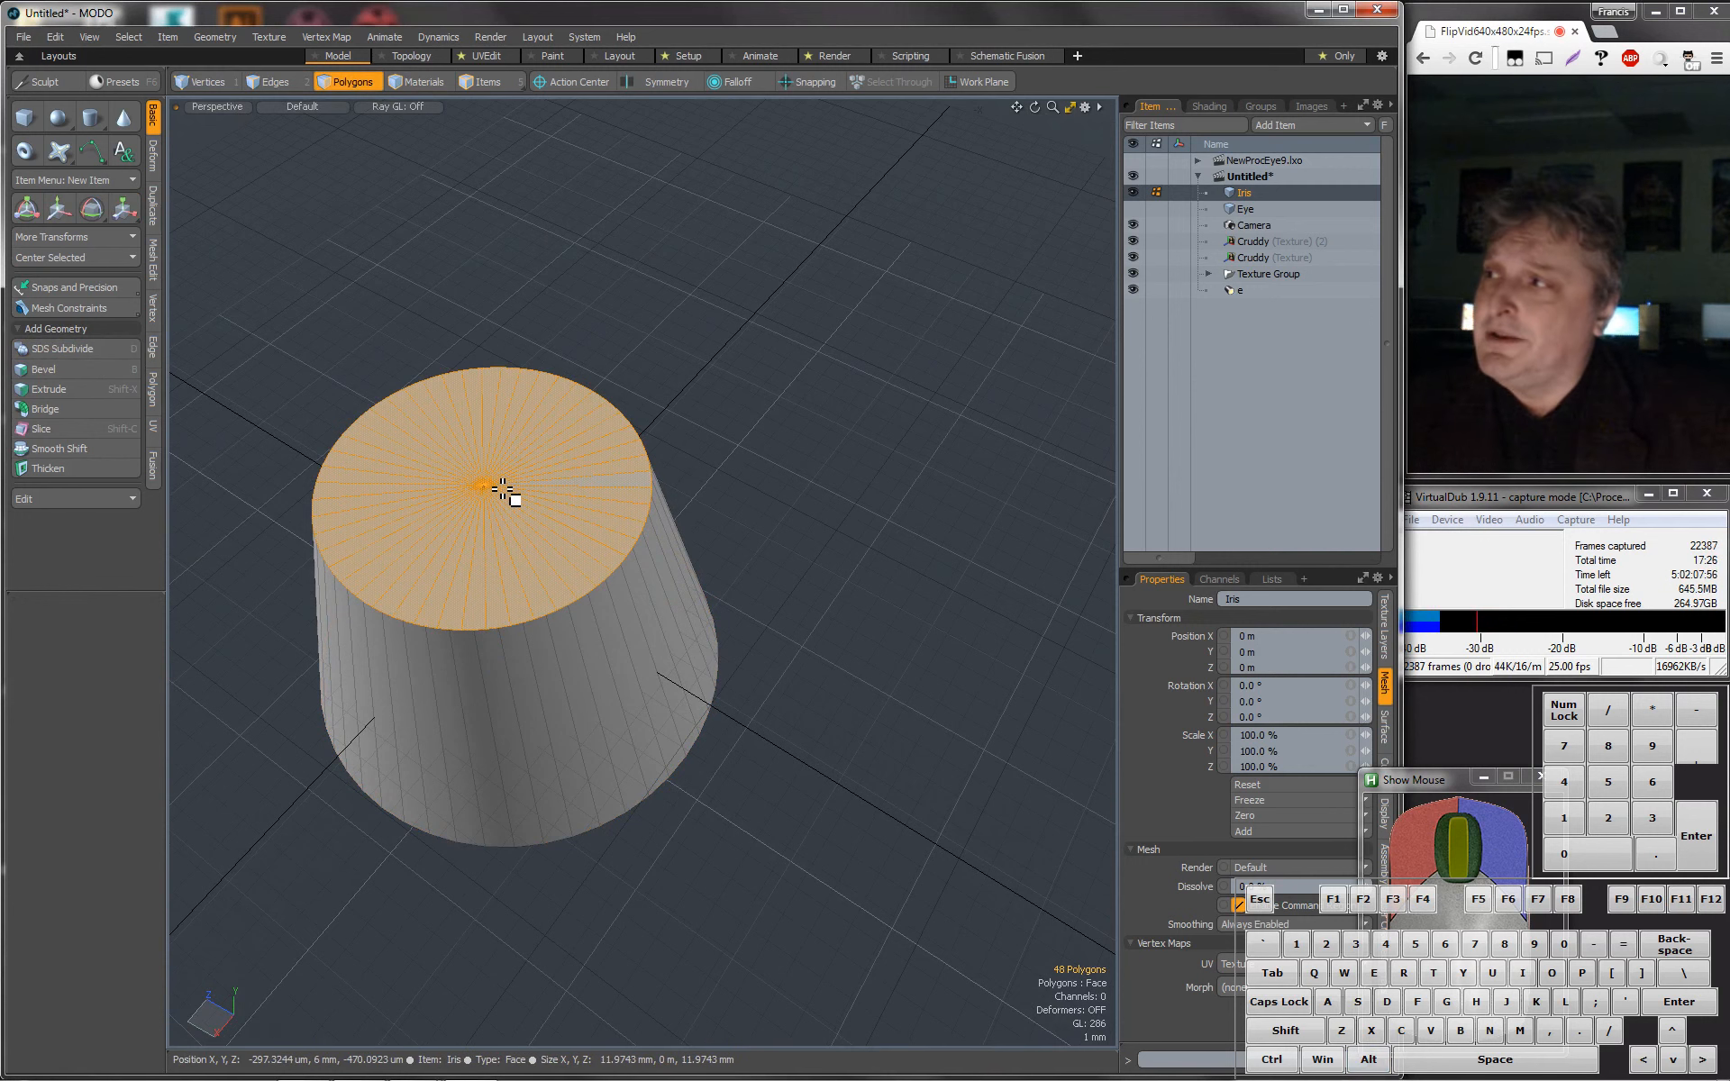
left_click(215, 81)
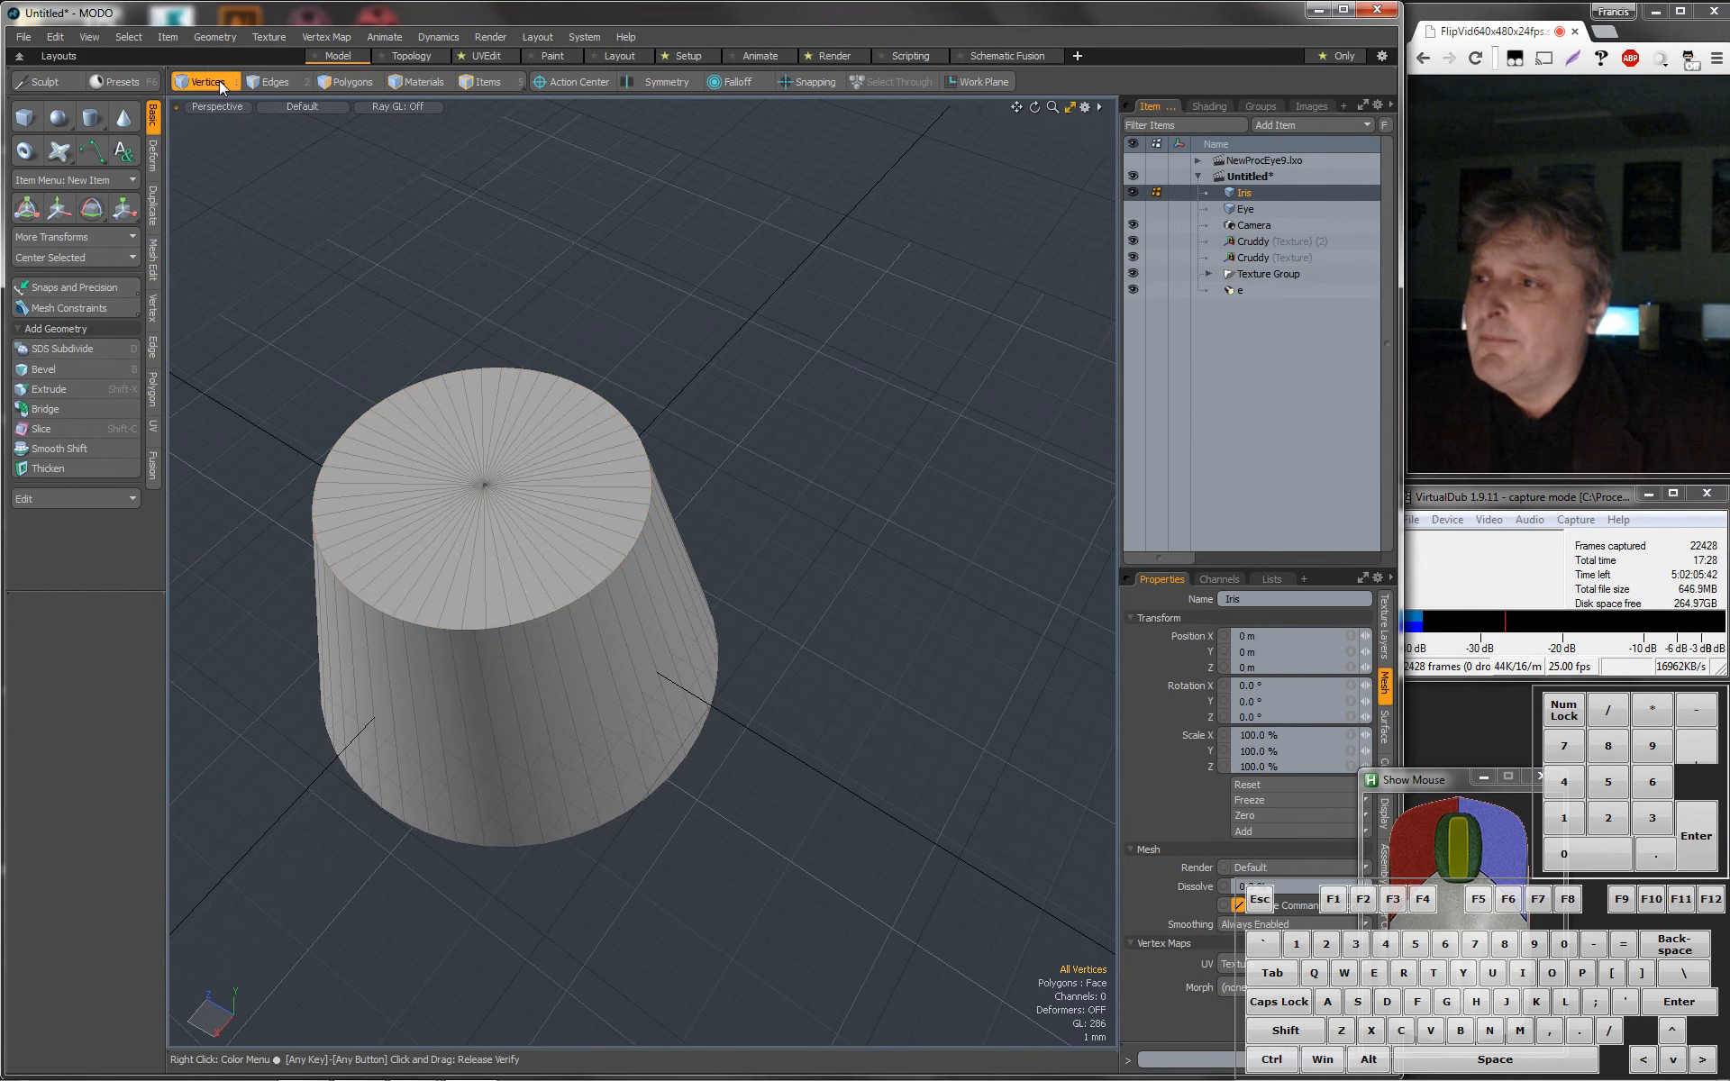
scroll(502, 509, "up", 3)
right_click_drag(458, 442, 503, 506)
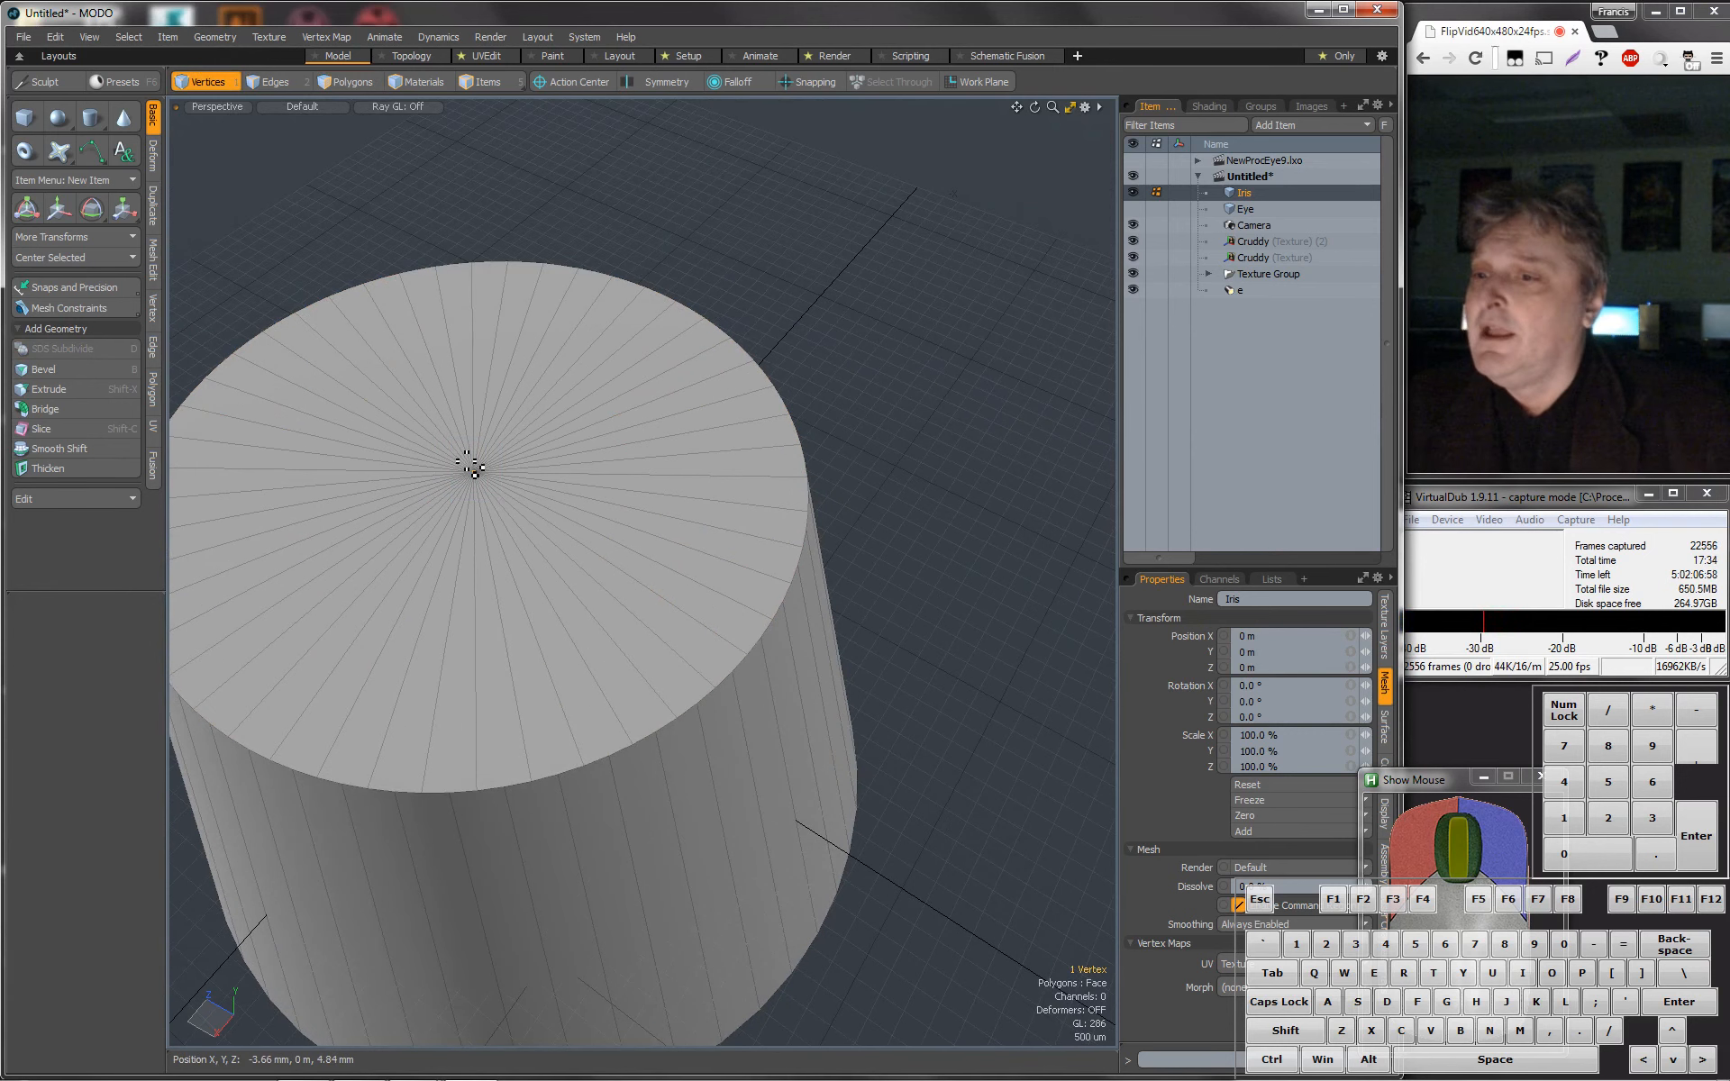
key("2")
right_click(477, 474)
mouse_move(481, 474)
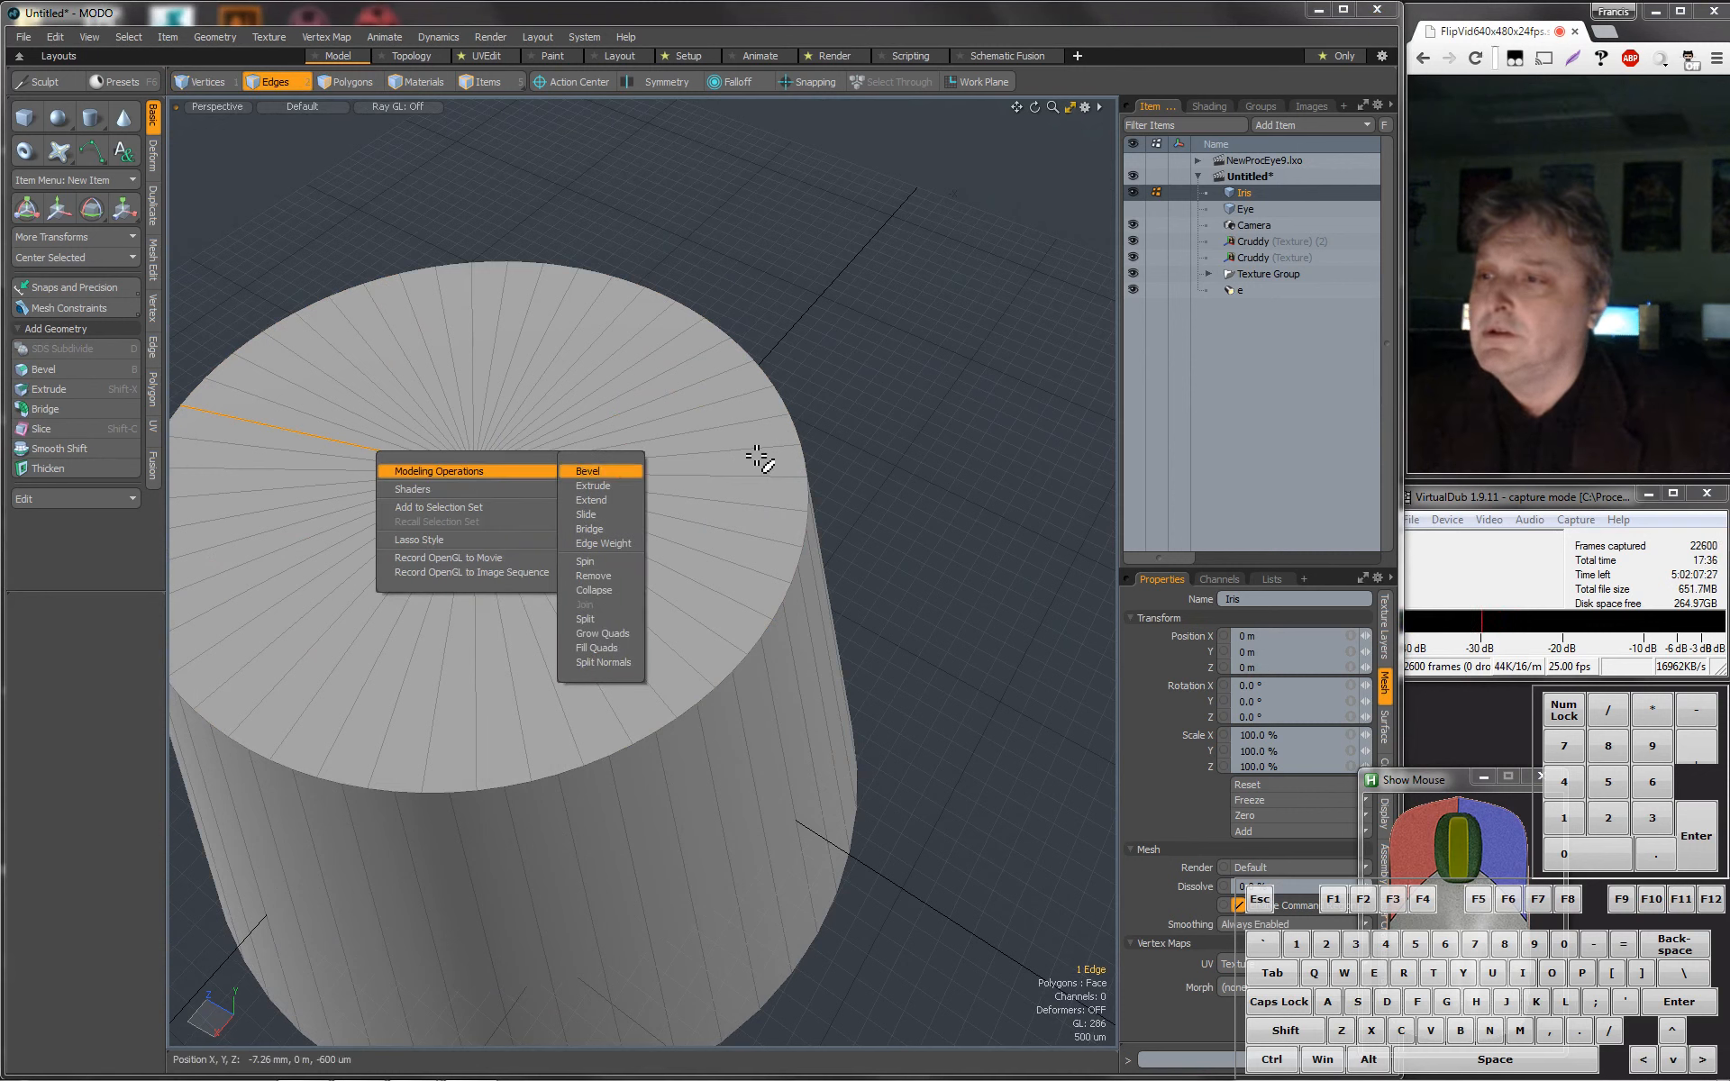
key("ctrl+z")
key("ctrl+z")
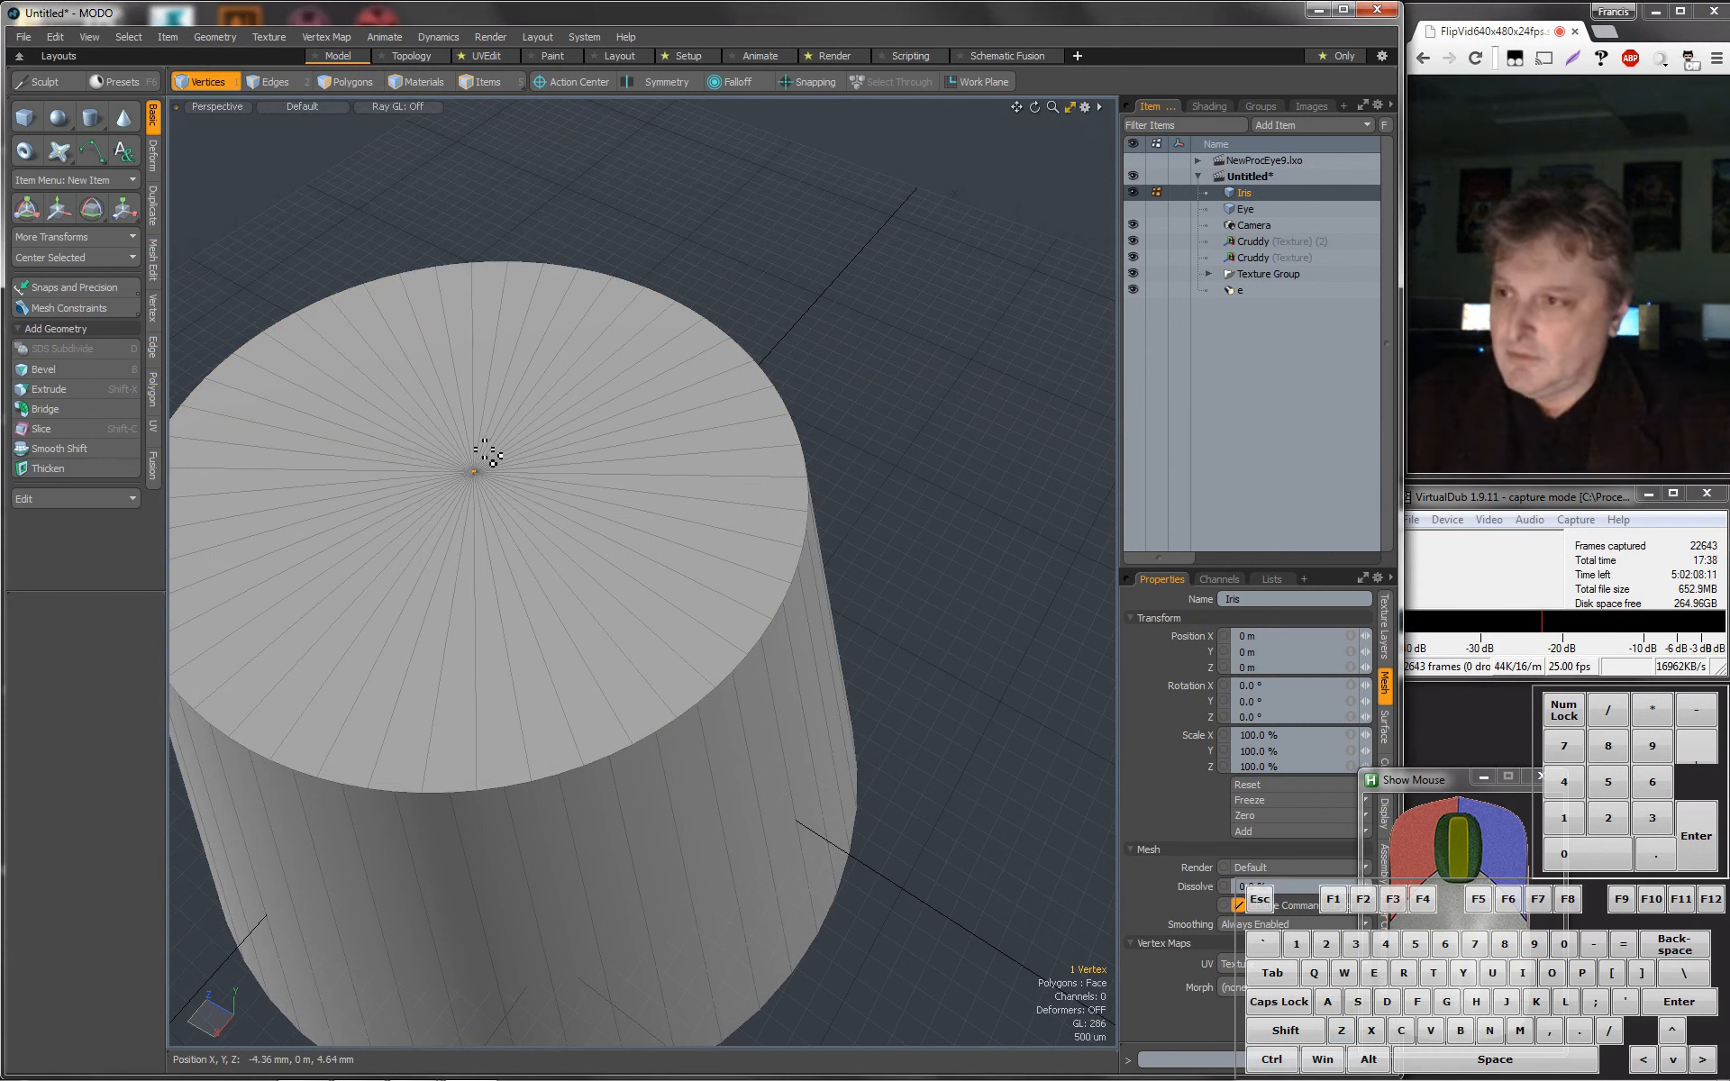
Apply a Vertex Bevel to the top cap's center vertex with an inset of about 1.855 mm.
left_click(98, 368)
left_click(486, 486)
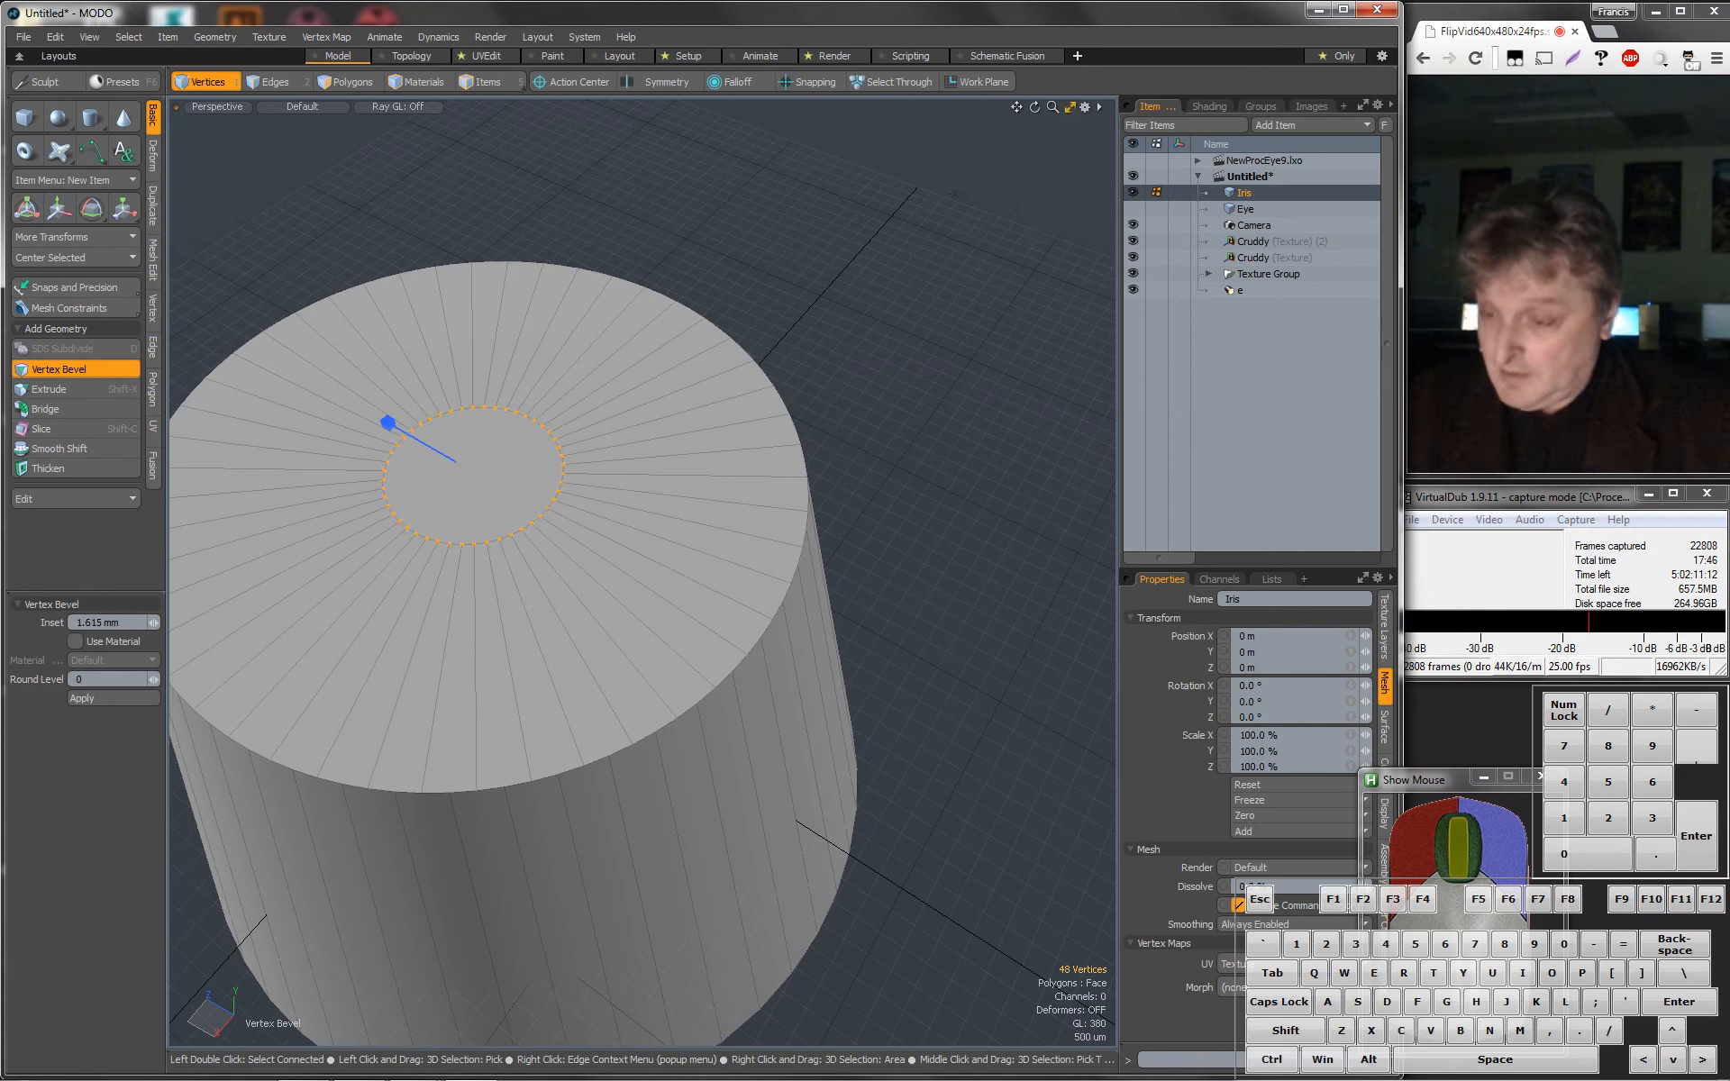
left_click_drag(354, 443, 355, 443)
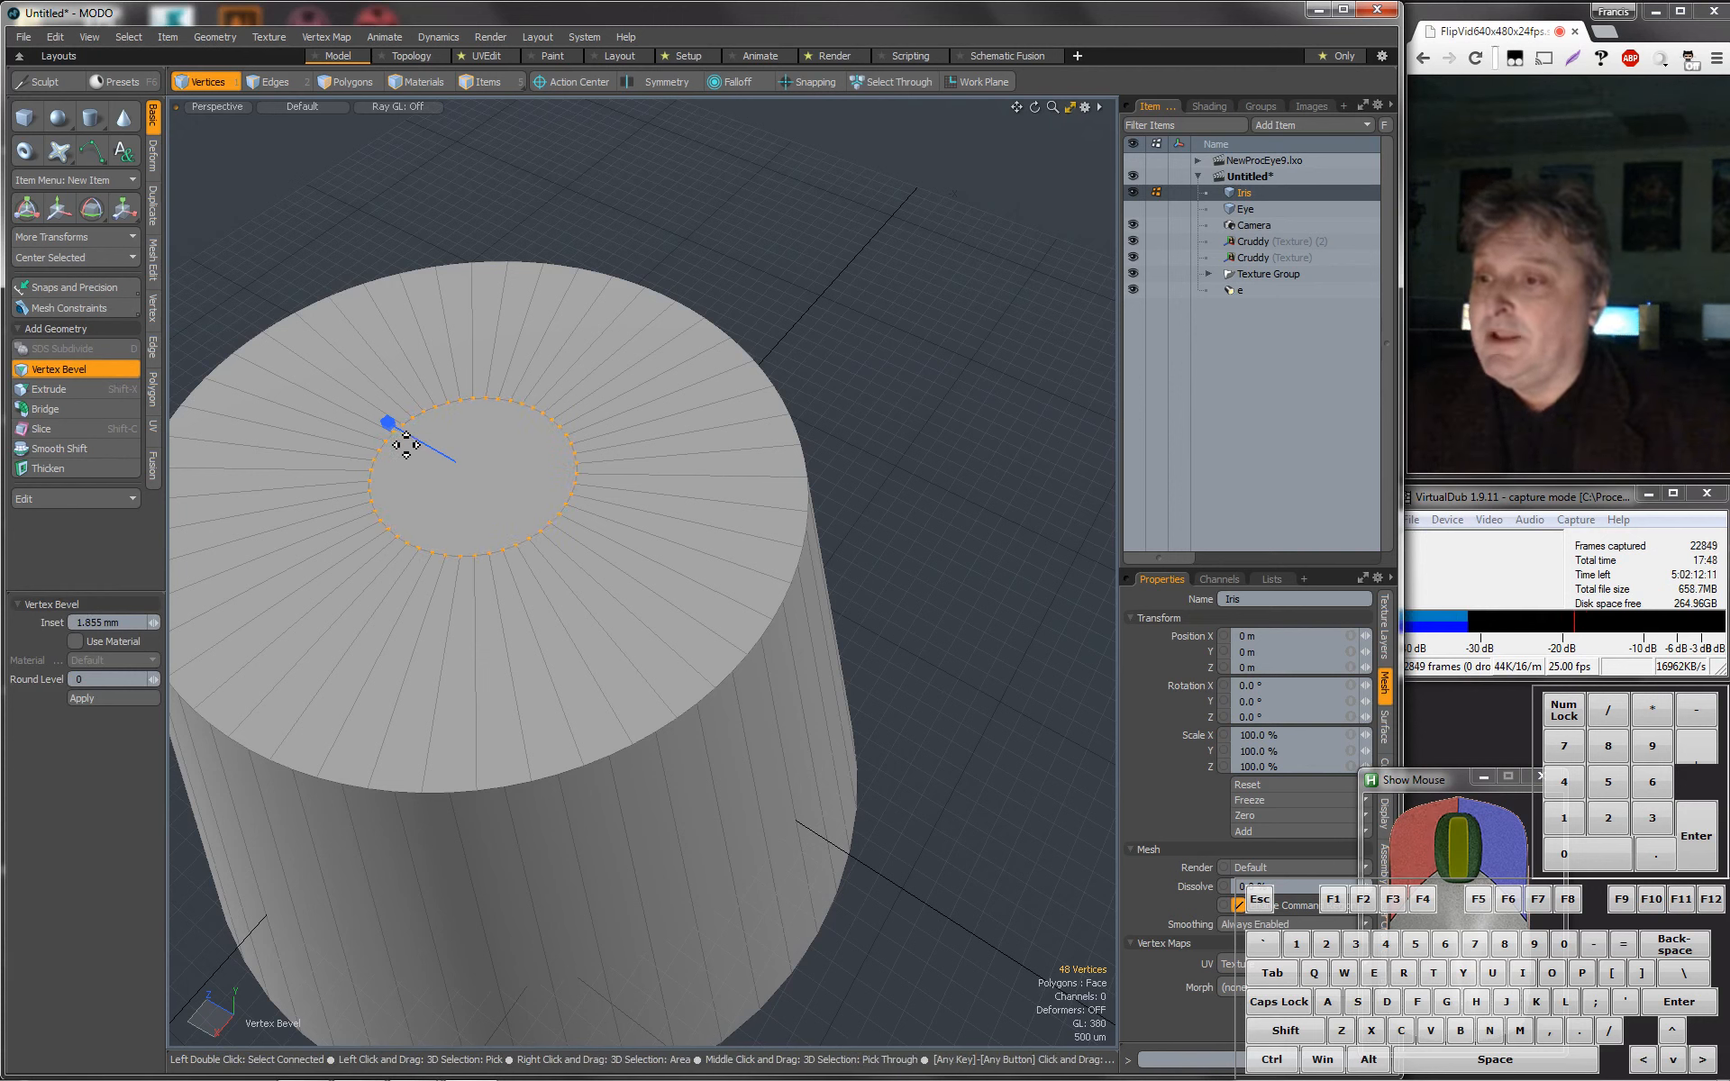
key("q")
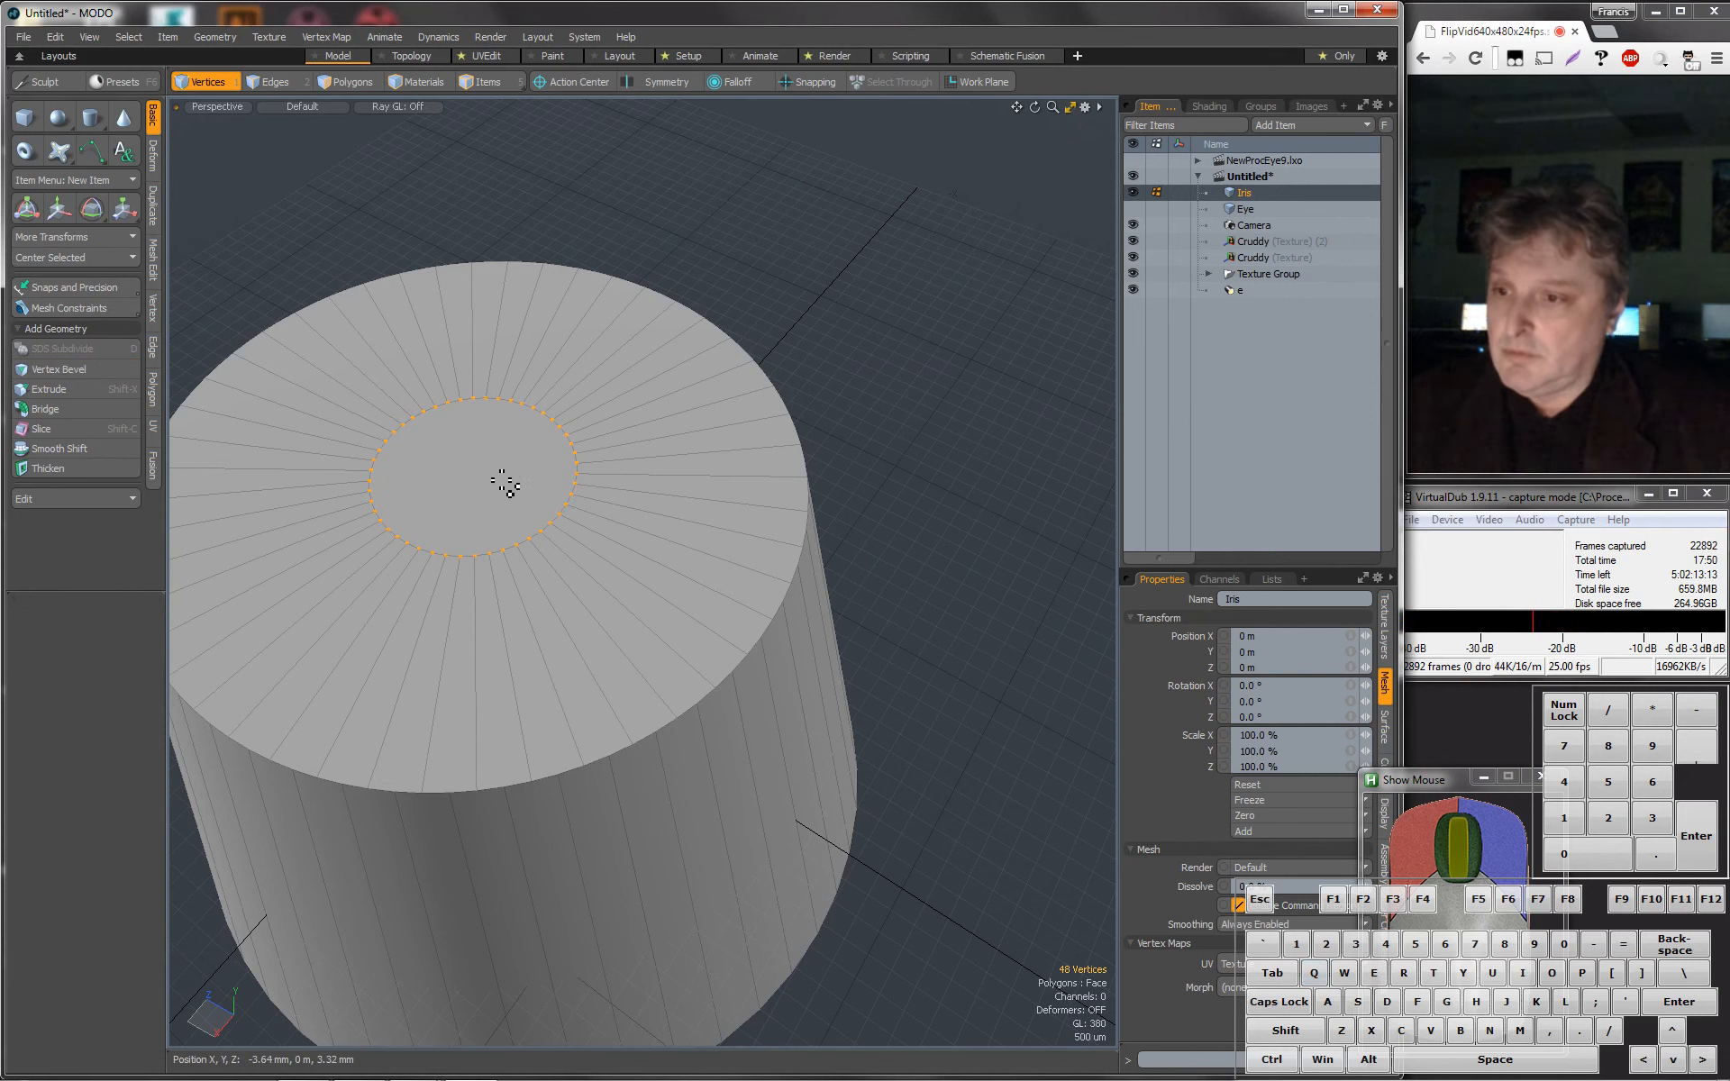
Delete the round polygon in the middle of the Iris top cap to open the pupil hole.
left_click(354, 81)
left_click(479, 493)
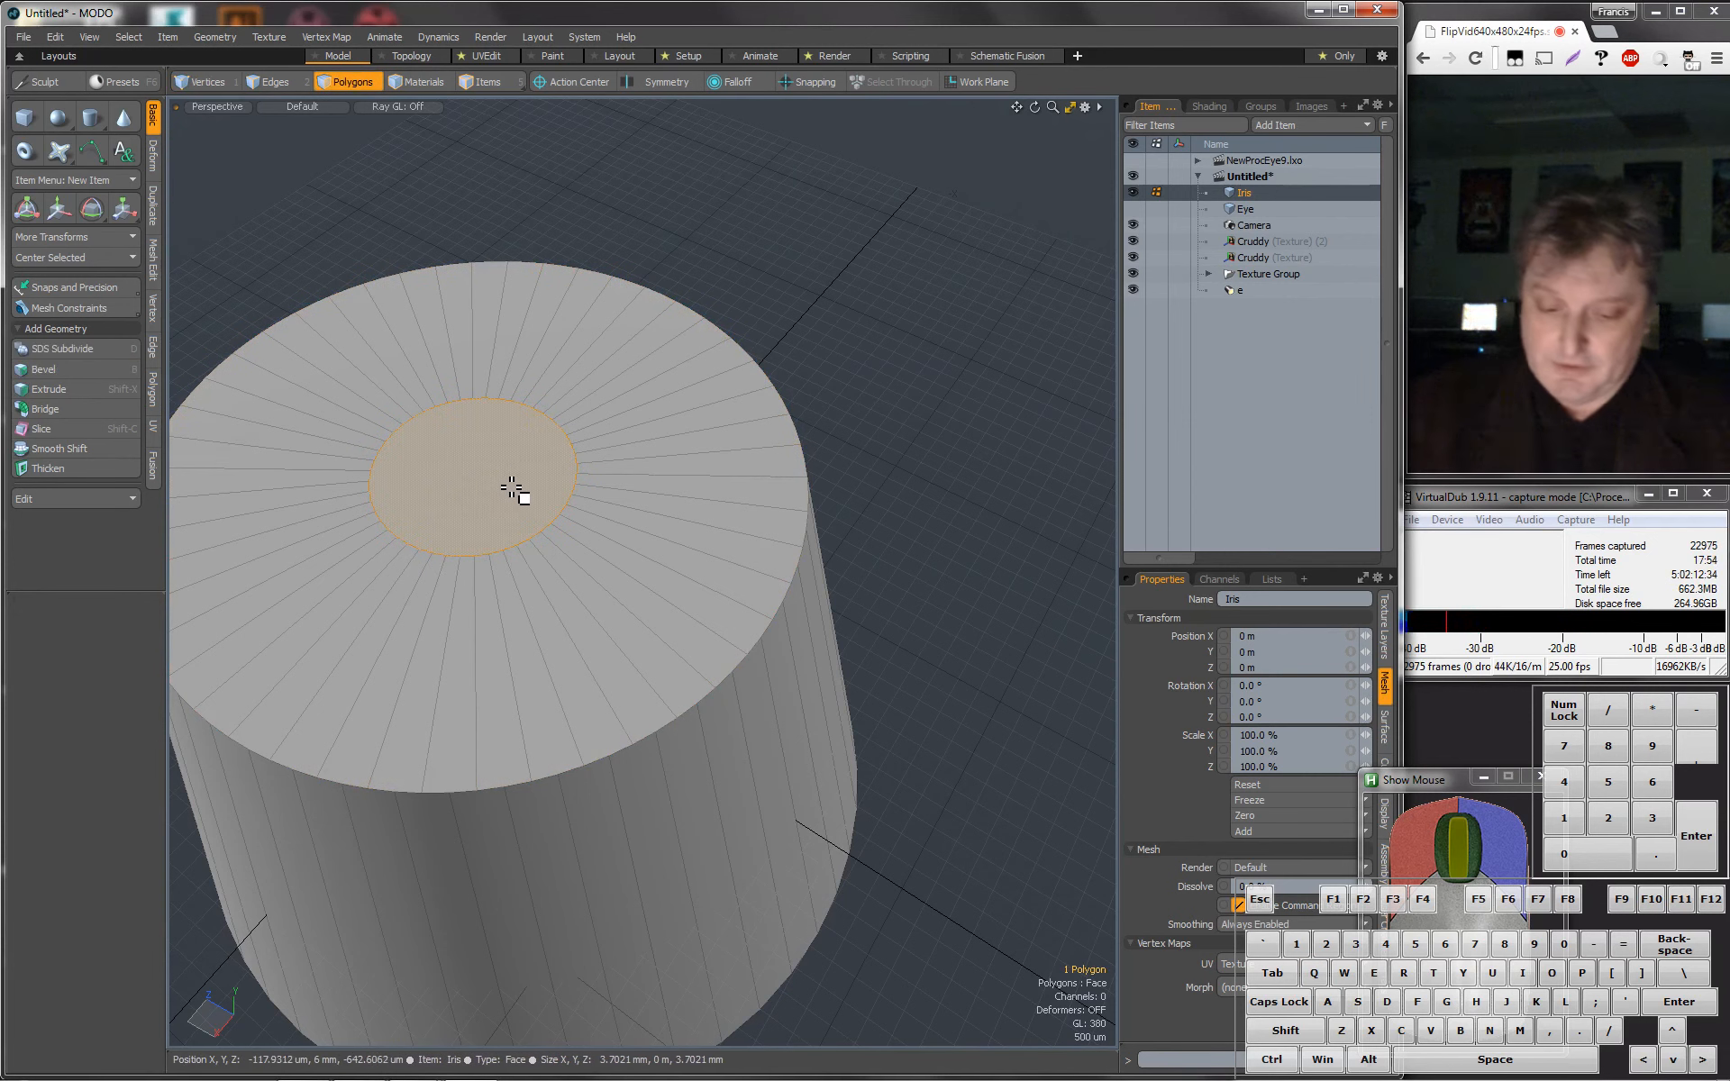
key("Delete")
Use Edge Extend on the pupil hole rim and the base edge loop with an offset of about -220 um in Y.
left_click_drag(511, 494, 491, 353, "alt")
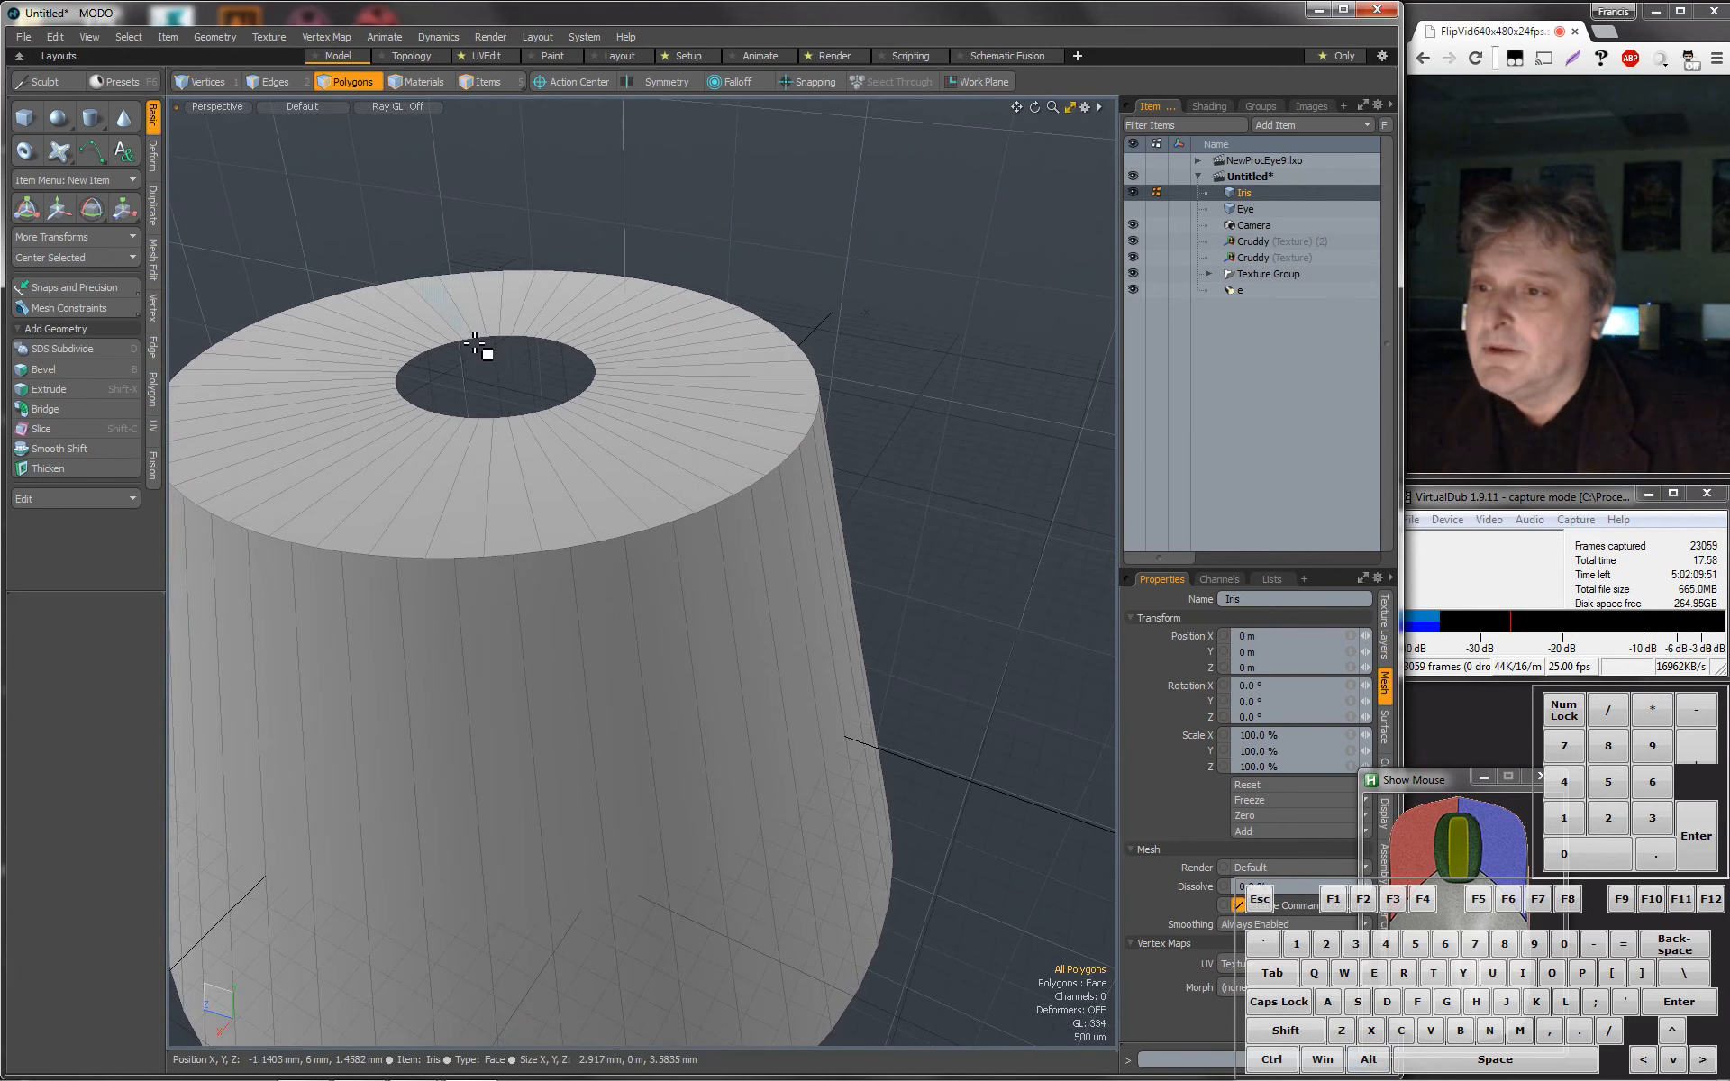
scroll(491, 355, "up", 4)
left_click(272, 82)
double_click(429, 354)
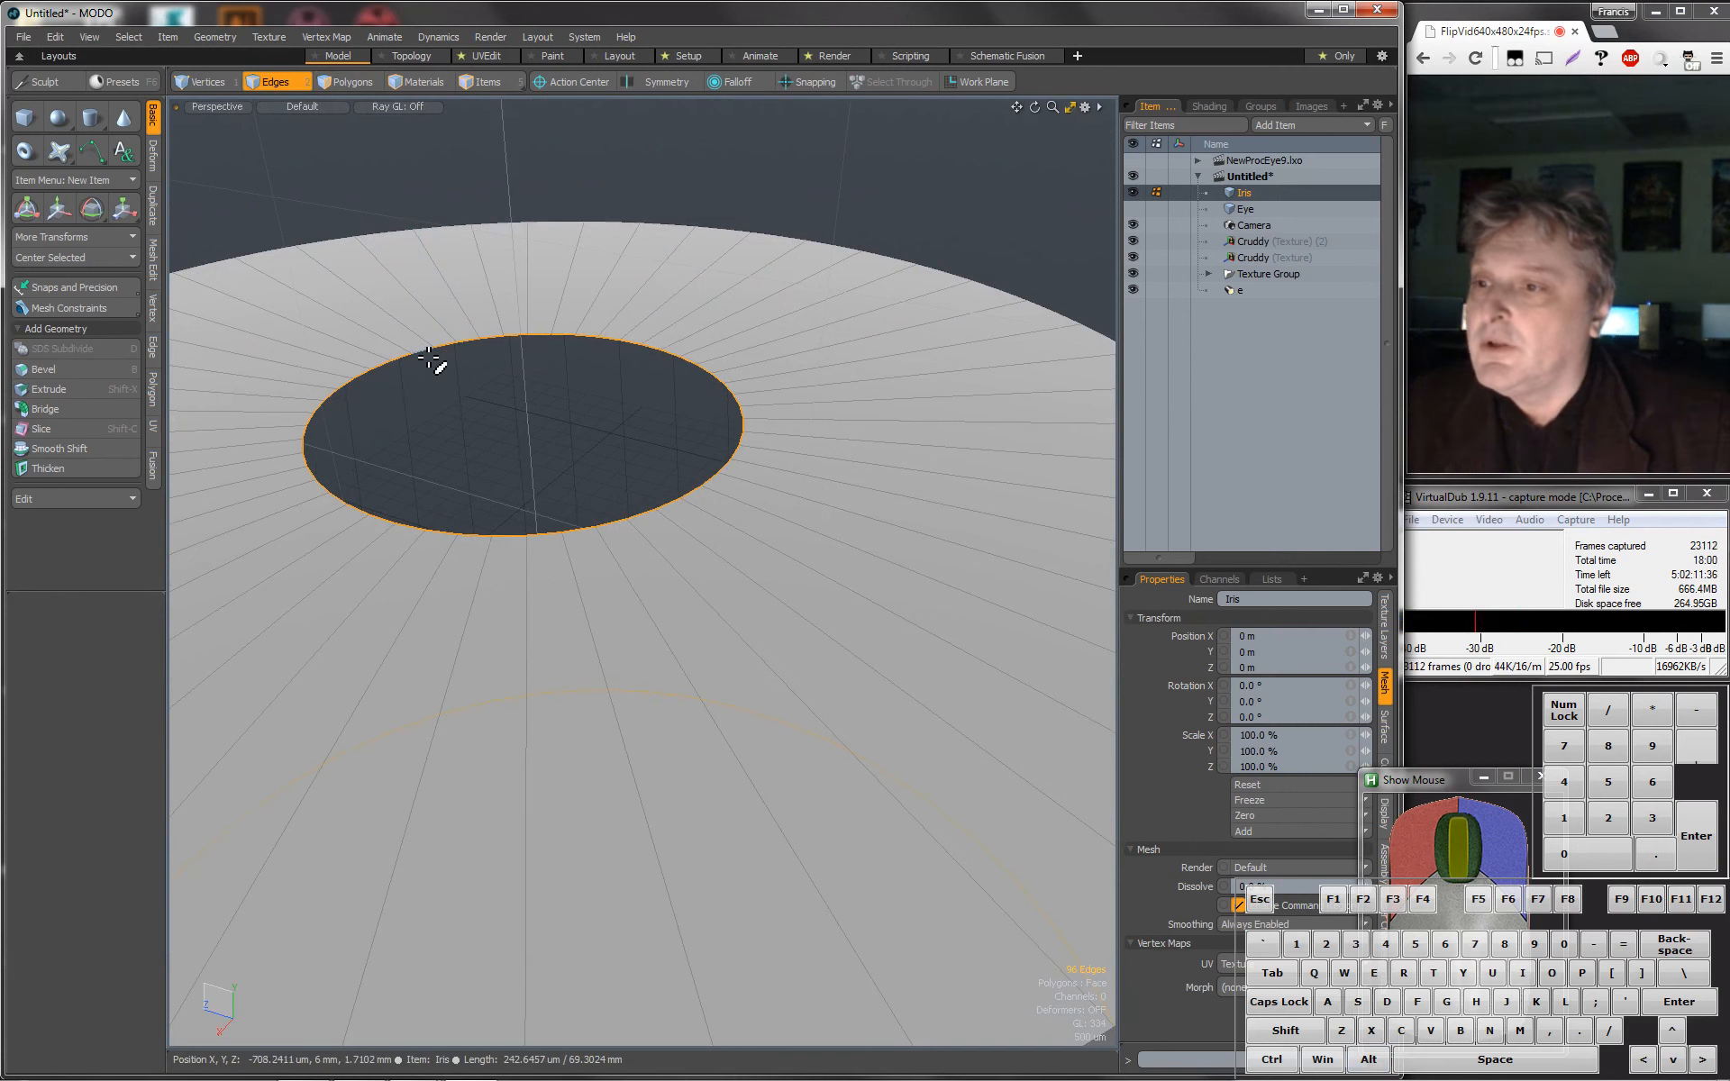
right_click(541, 343)
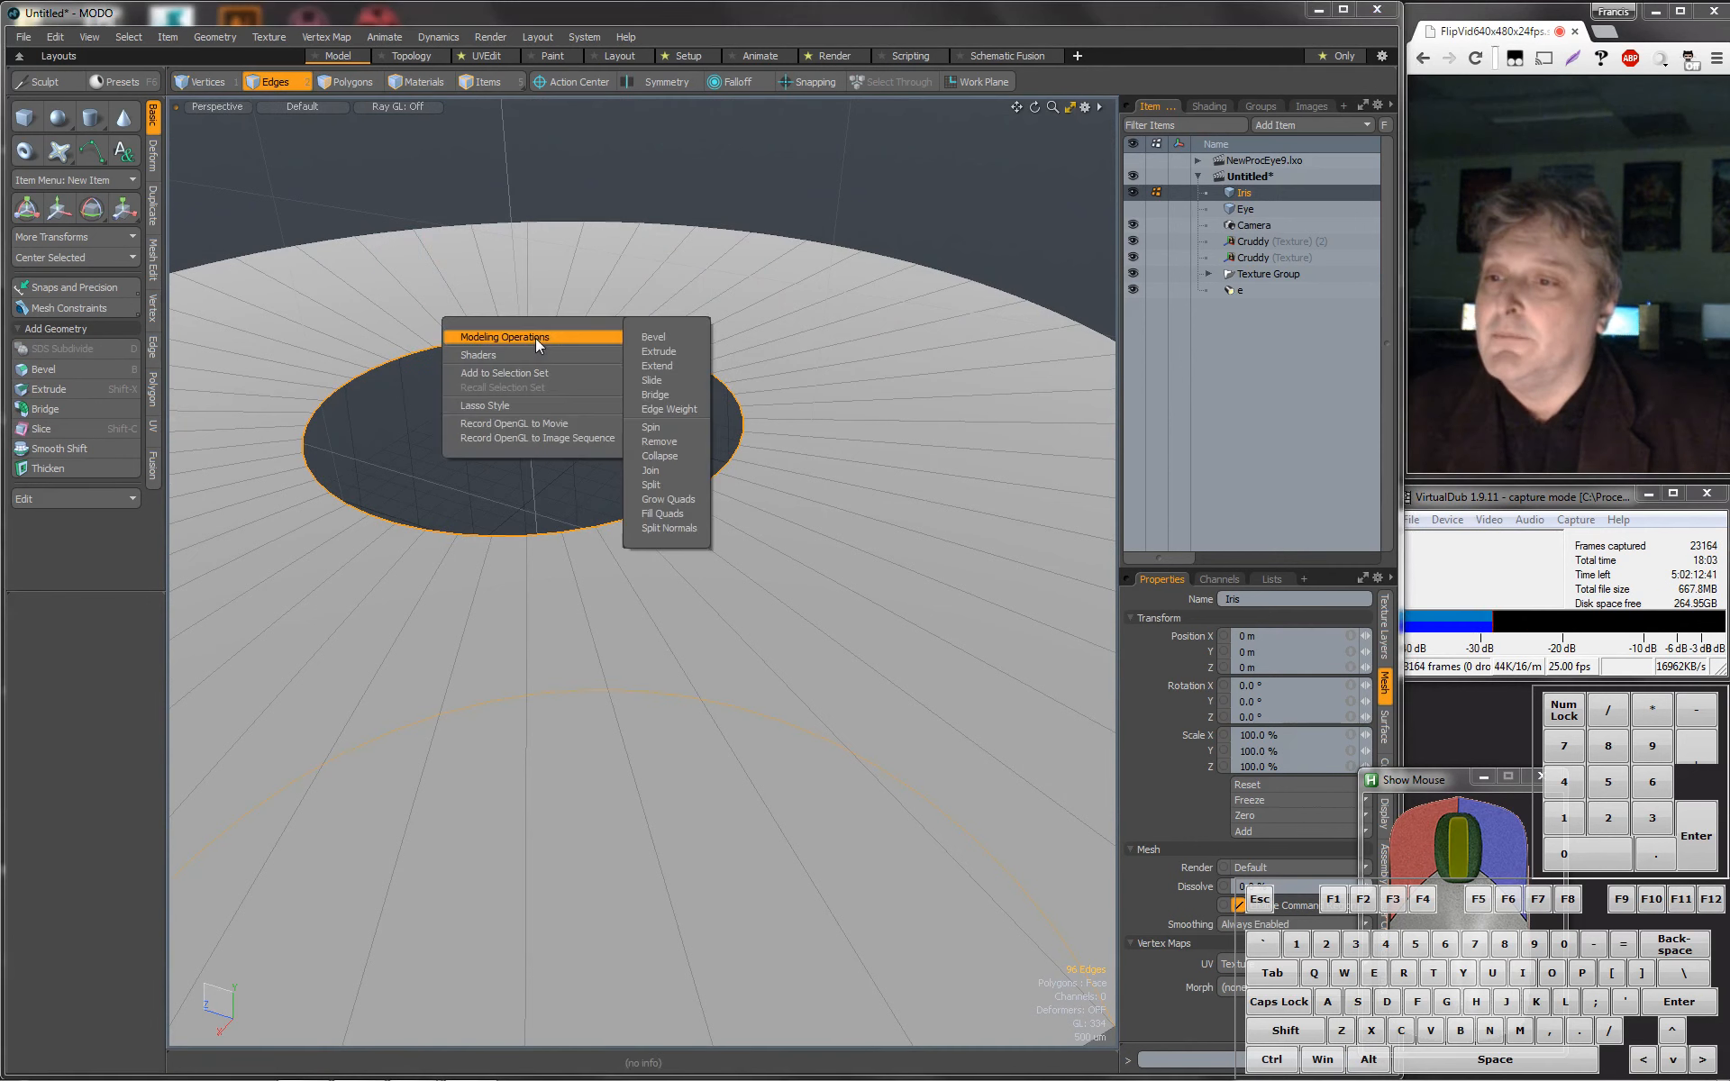
left_click(657, 366)
left_click(543, 418)
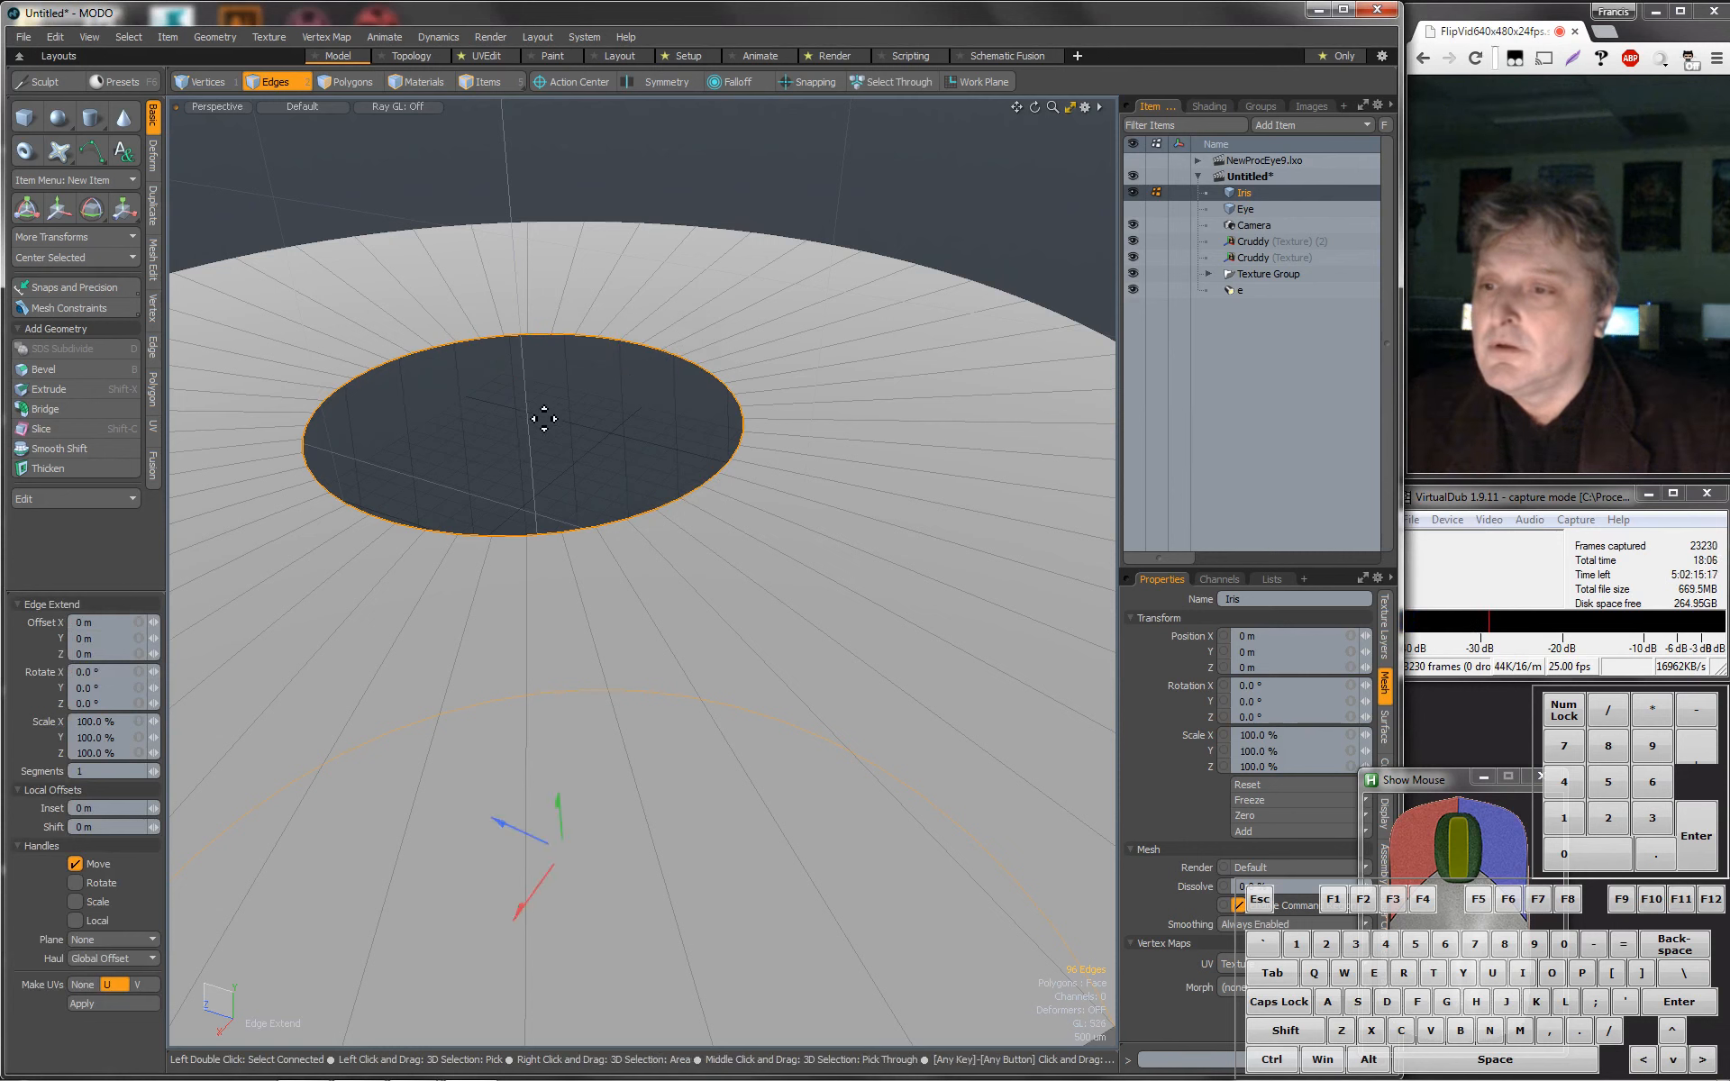
left_click_drag(557, 798, 550, 821)
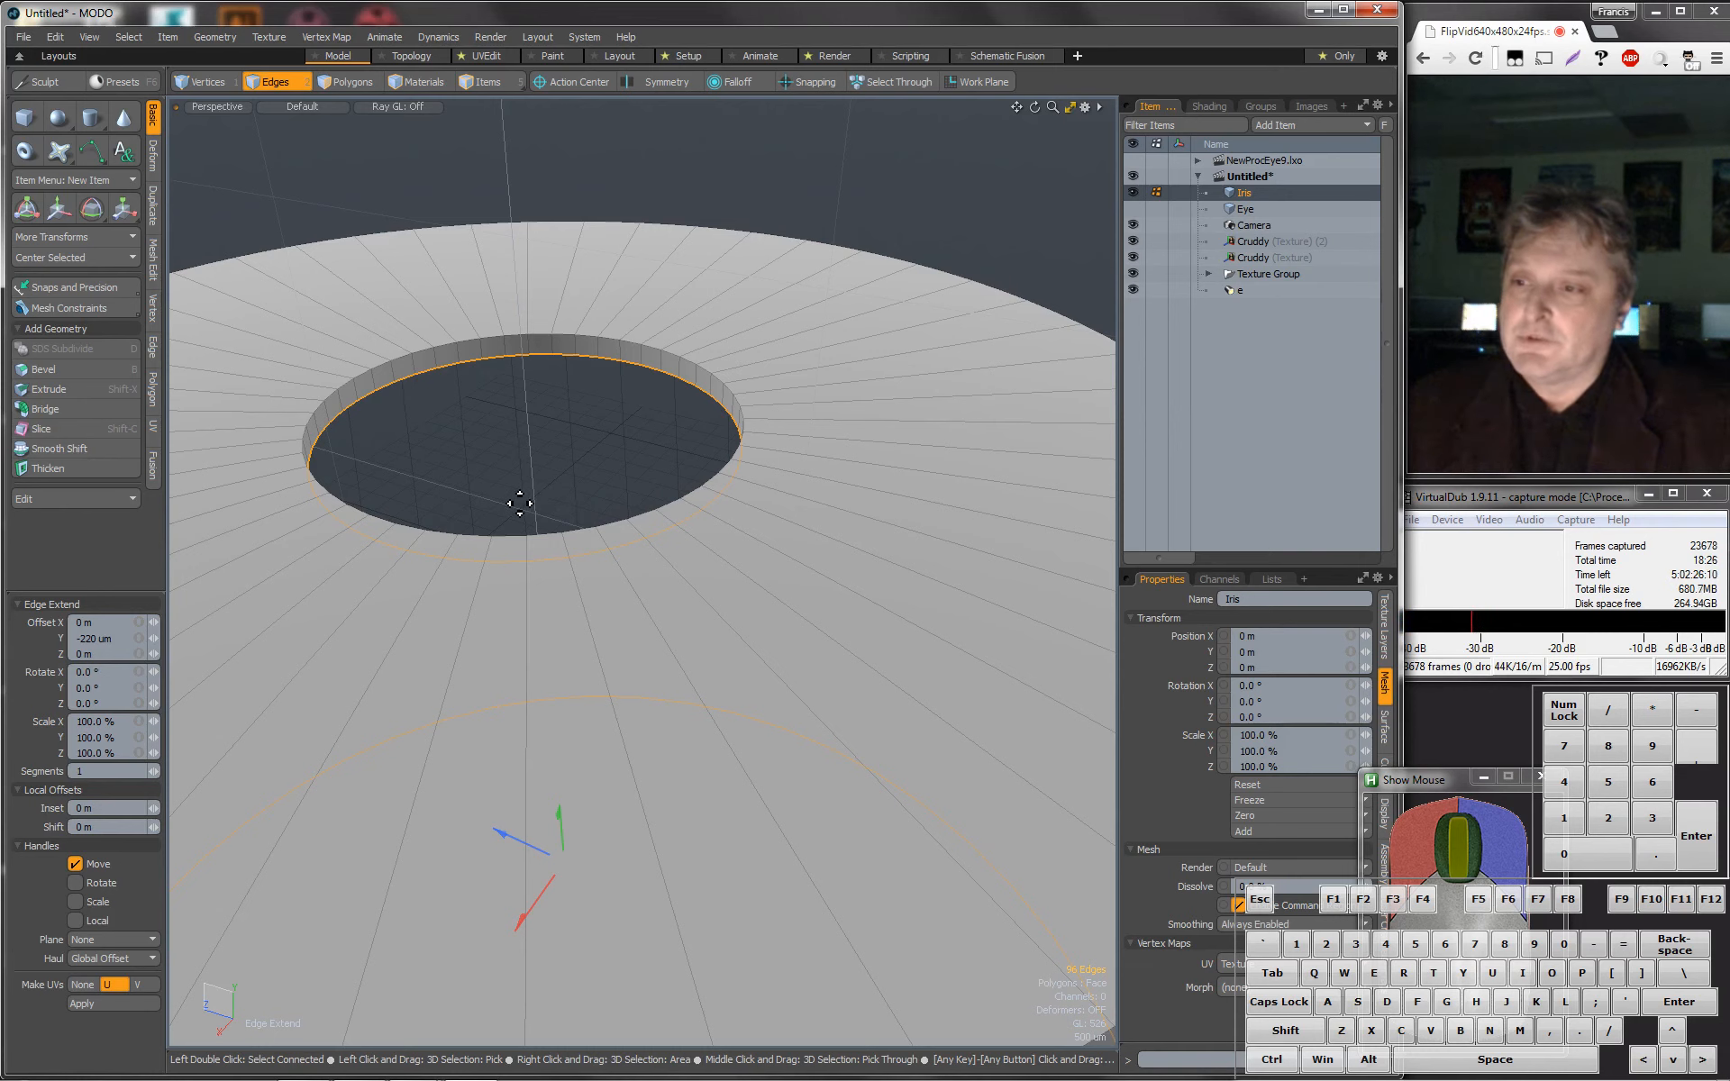
Select all the outer side polygons around the Iris mesh together with its bottom cap.
scroll(520, 502, "down", 3)
left_click_drag(524, 502, 623, 610, "alt")
scroll(643, 577, "down", 3)
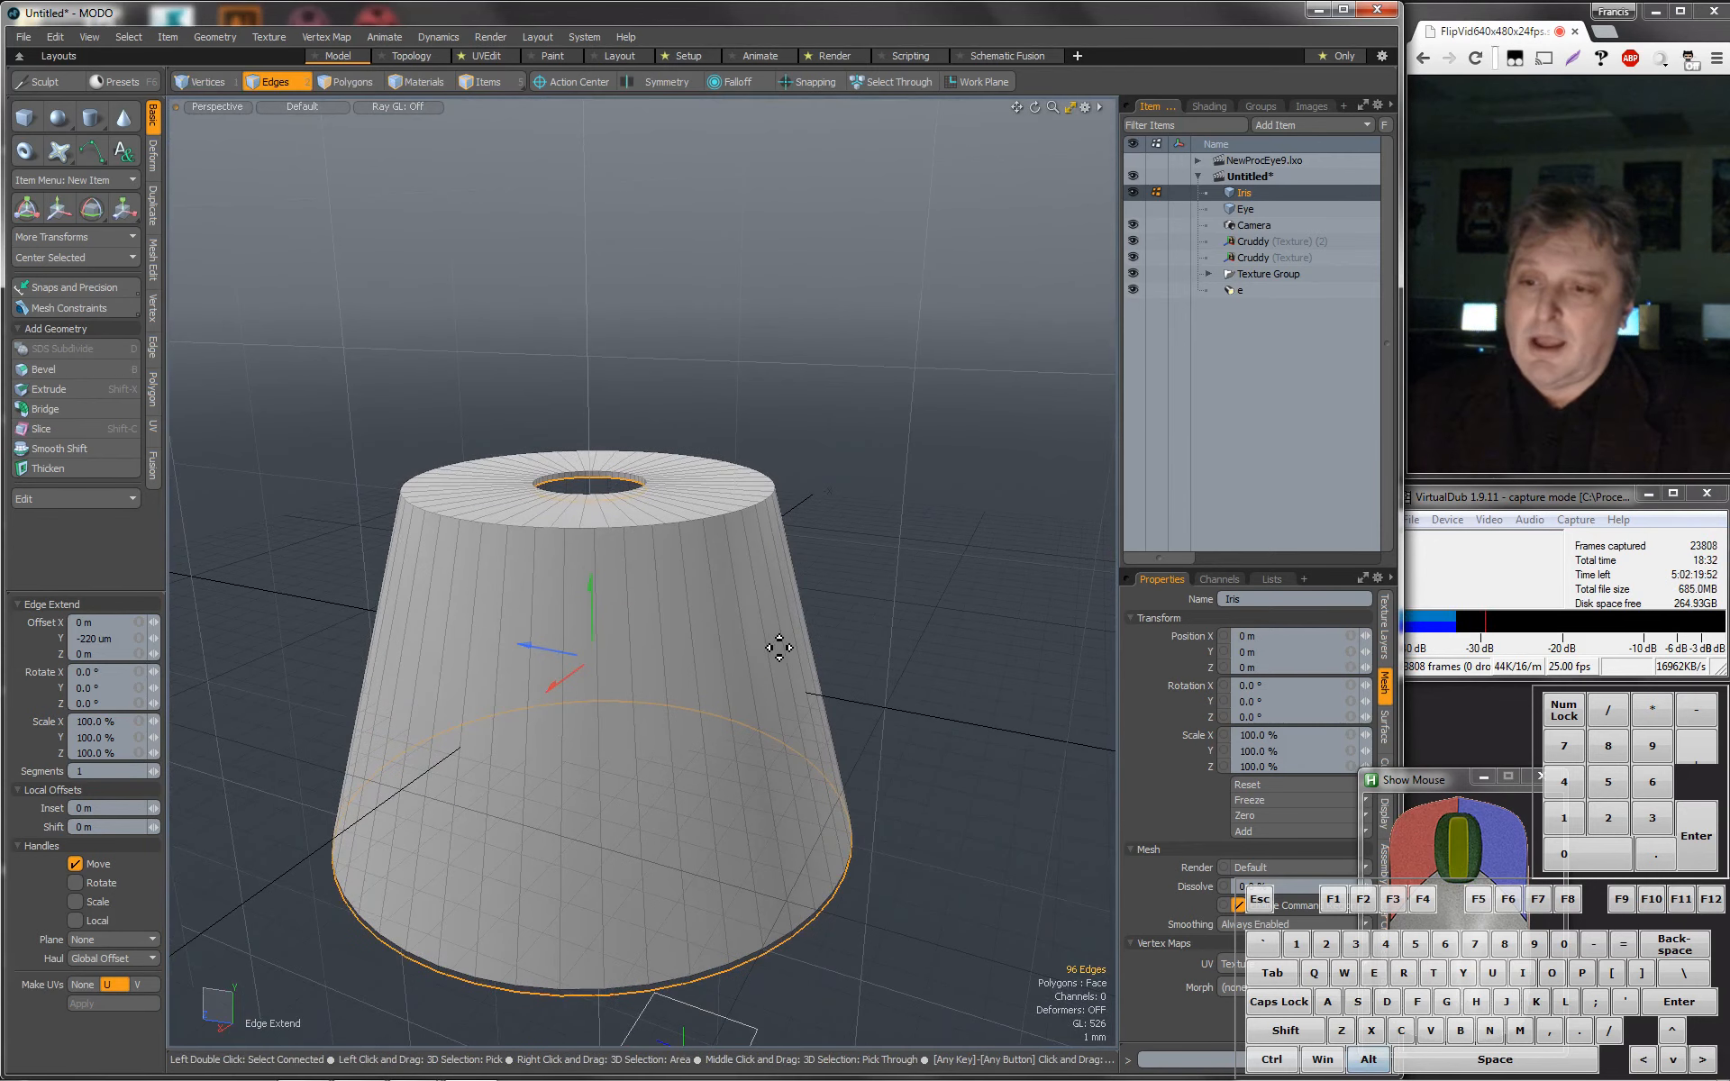
left_click(348, 82)
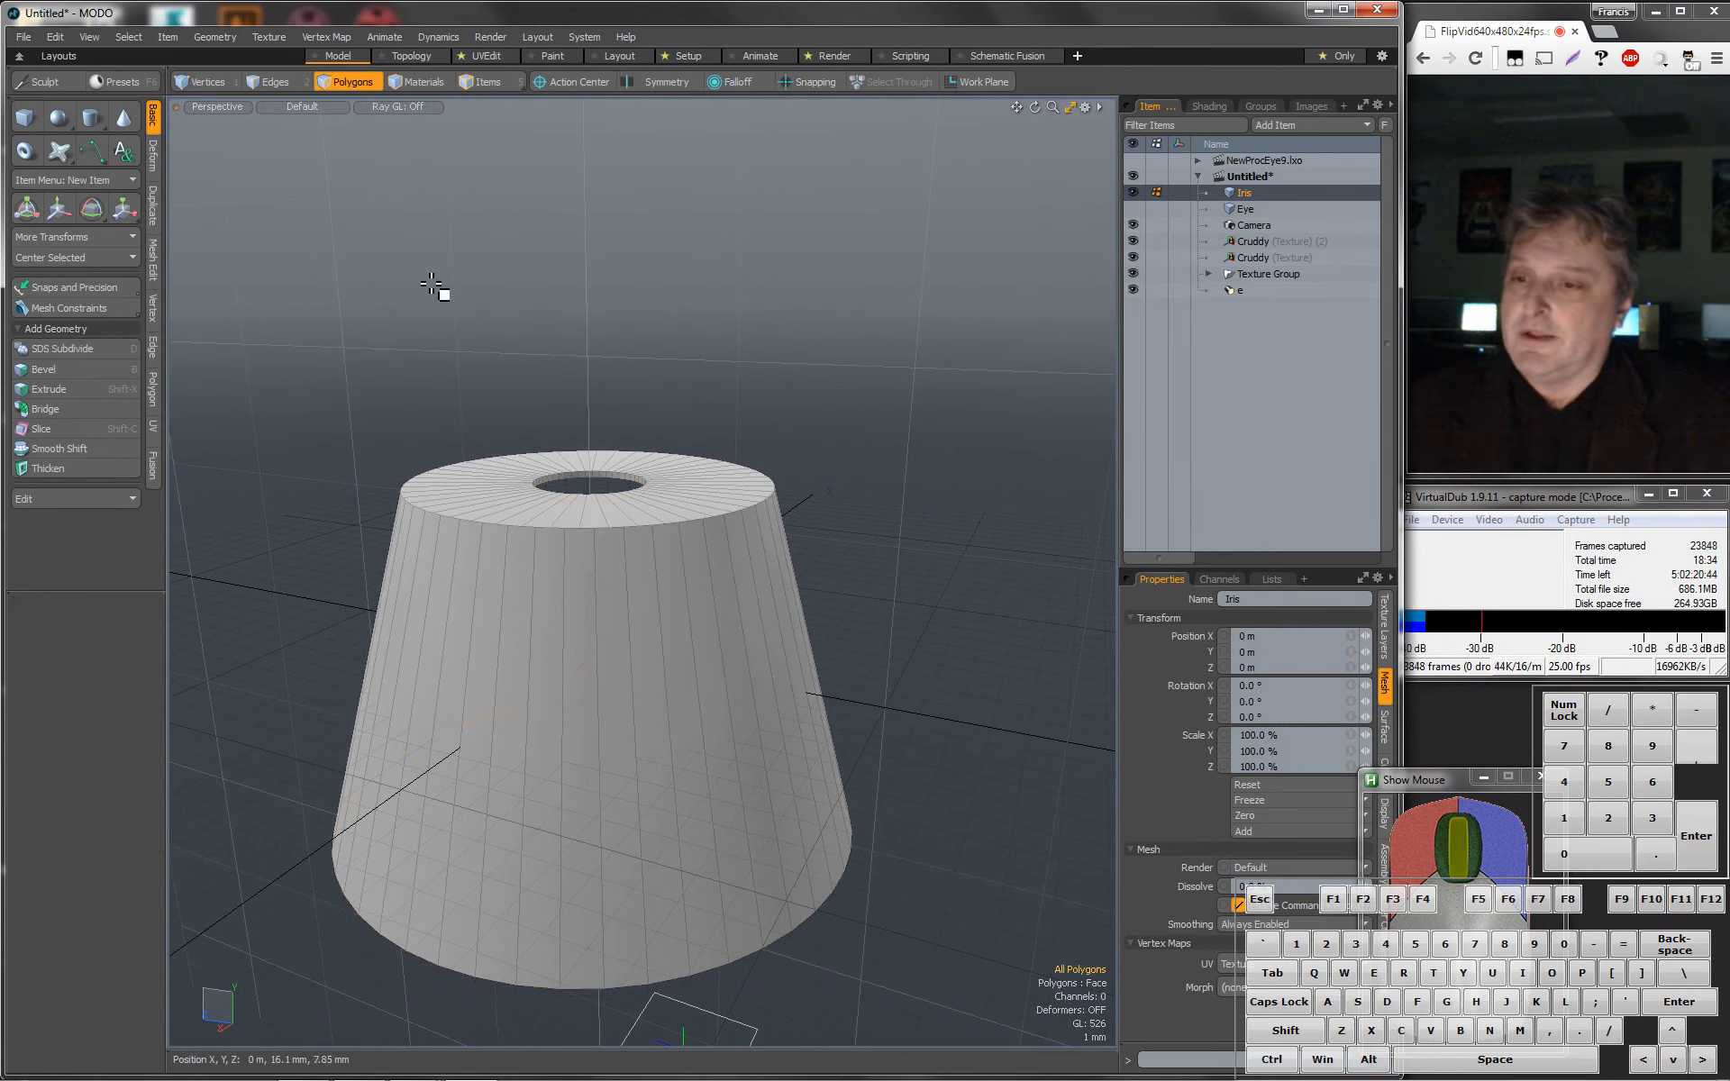
mouse_move(548, 726)
left_mouse_down()
mouse_move(761, 706)
mouse_move(850, 665)
mouse_move(355, 679)
left_mouse_up()
left_click_drag(629, 780, 878, 620, "alt")
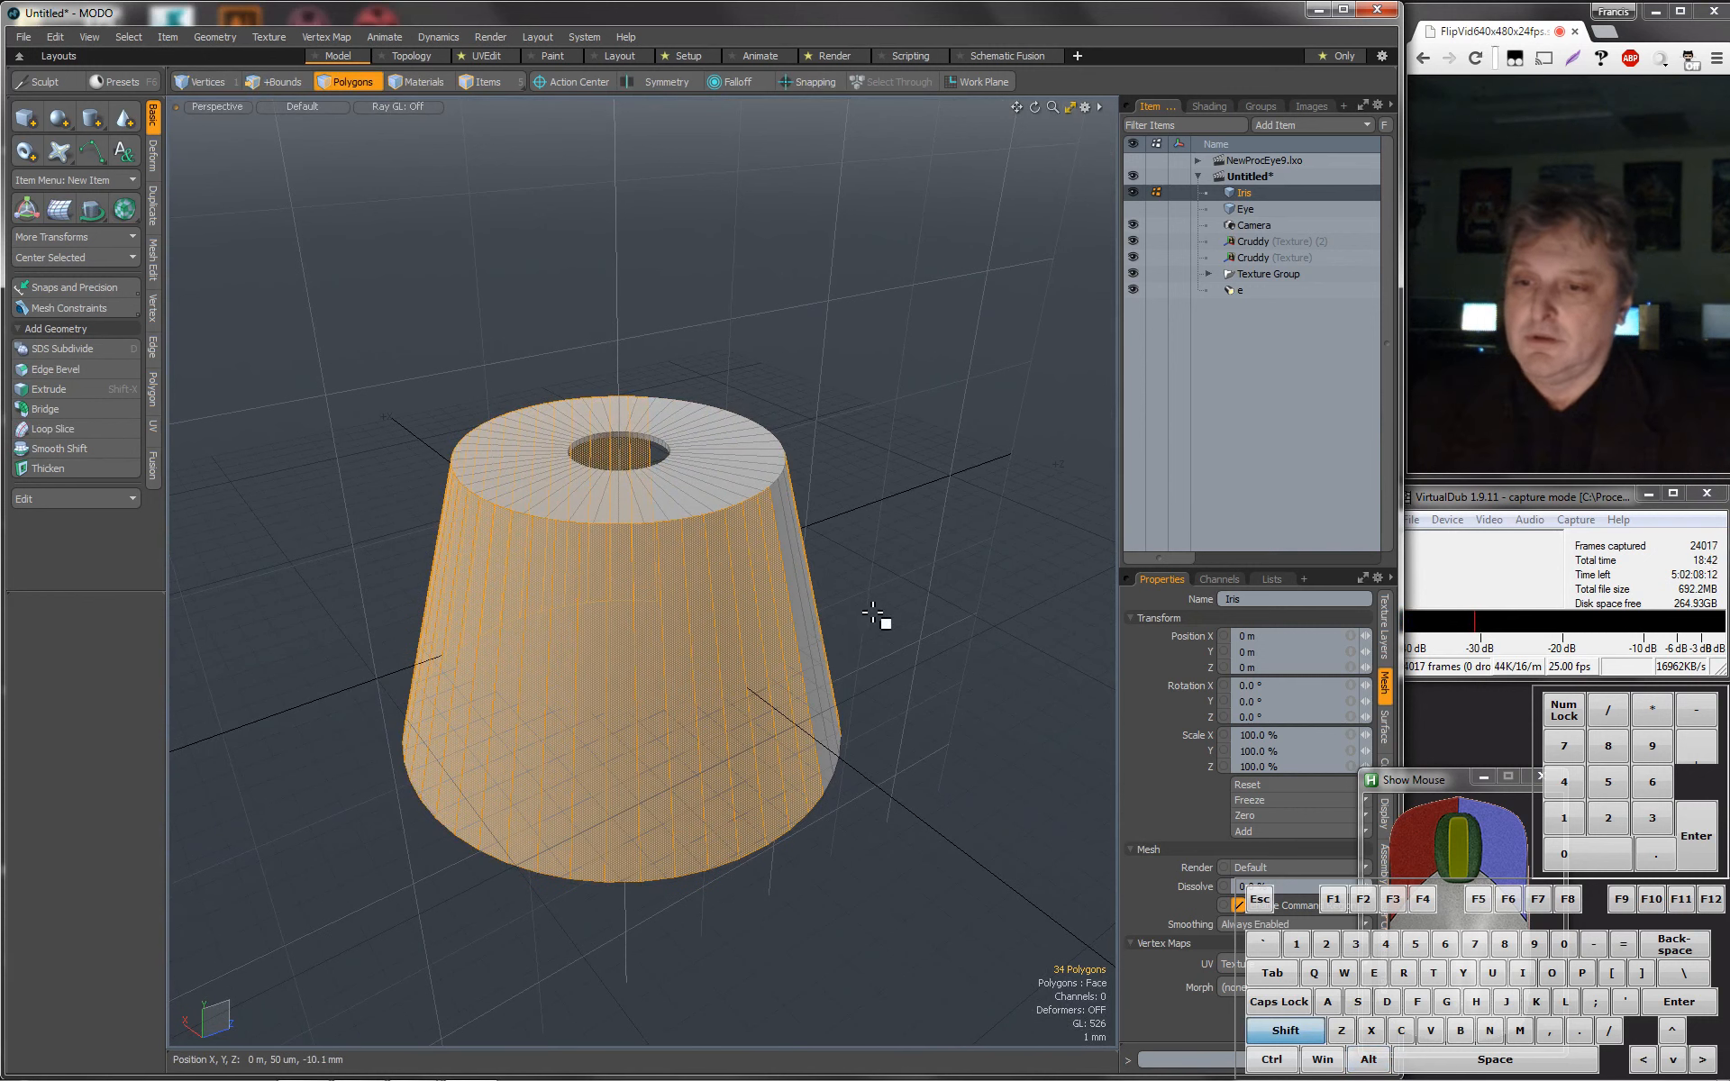
key("shift+space")
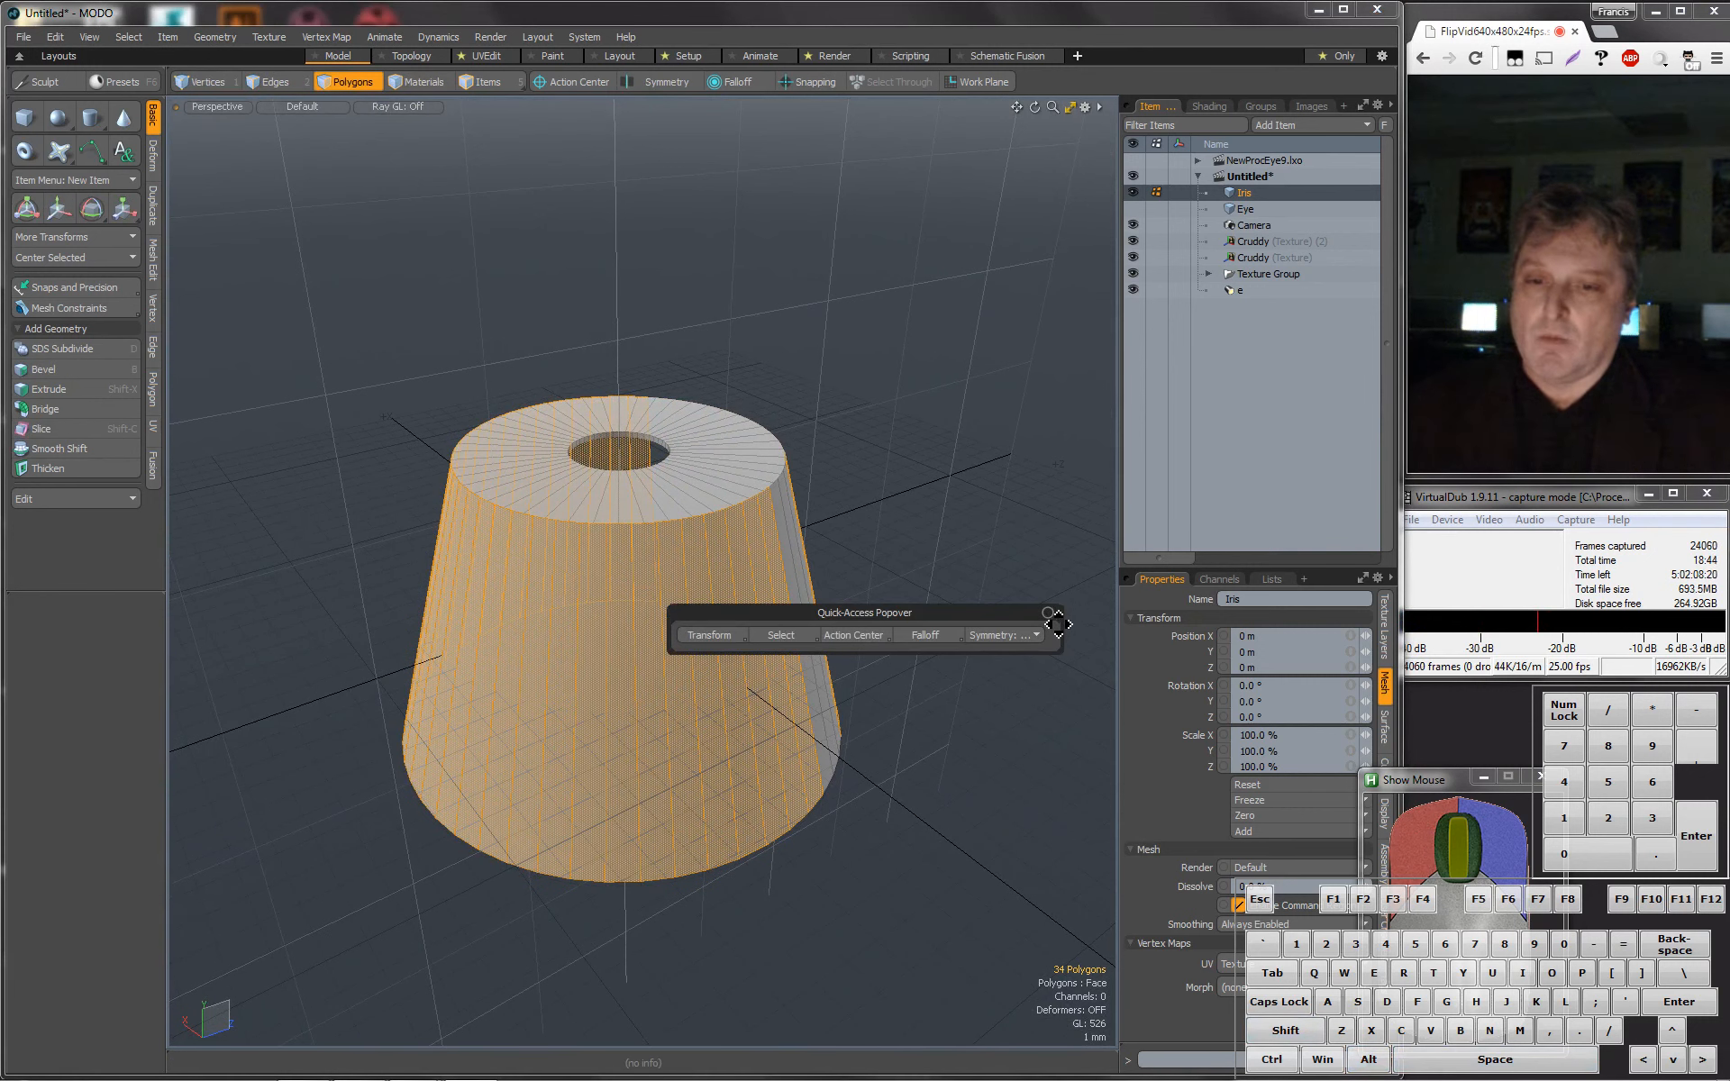
left_click(982, 562)
mouse_move(986, 563)
left_mouse_down("alt")
mouse_move(868, 661)
mouse_move(762, 707)
mouse_move(843, 664)
mouse_move(922, 565)
mouse_move(850, 634)
mouse_move(680, 576)
left_mouse_up("alt")
mouse_move(579, 776)
left_mouse_down("shift")
mouse_move(985, 761)
mouse_move(765, 784)
left_mouse_up("shift")
mouse_move(892, 815)
left_mouse_down("alt")
mouse_move(955, 640)
mouse_move(893, 680)
left_mouse_up("alt")
left_click(819, 680, "shift")
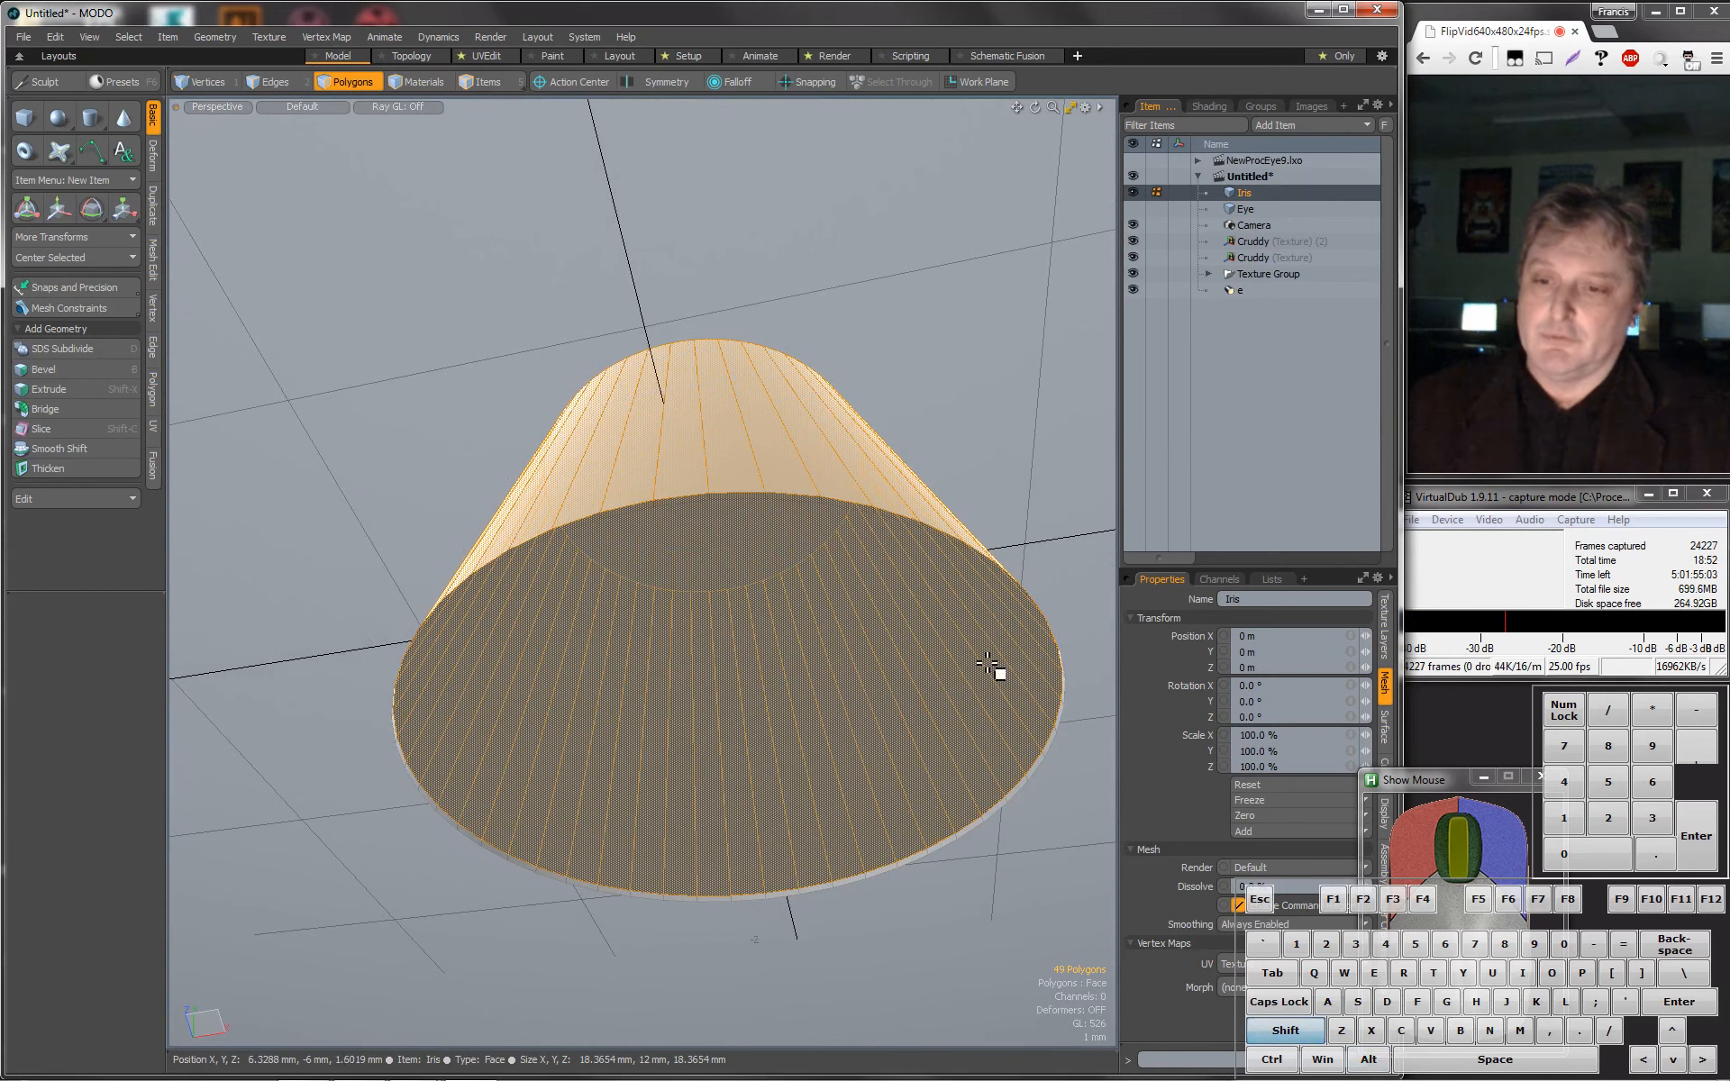
left_click_drag(962, 450, 996, 613, "alt")
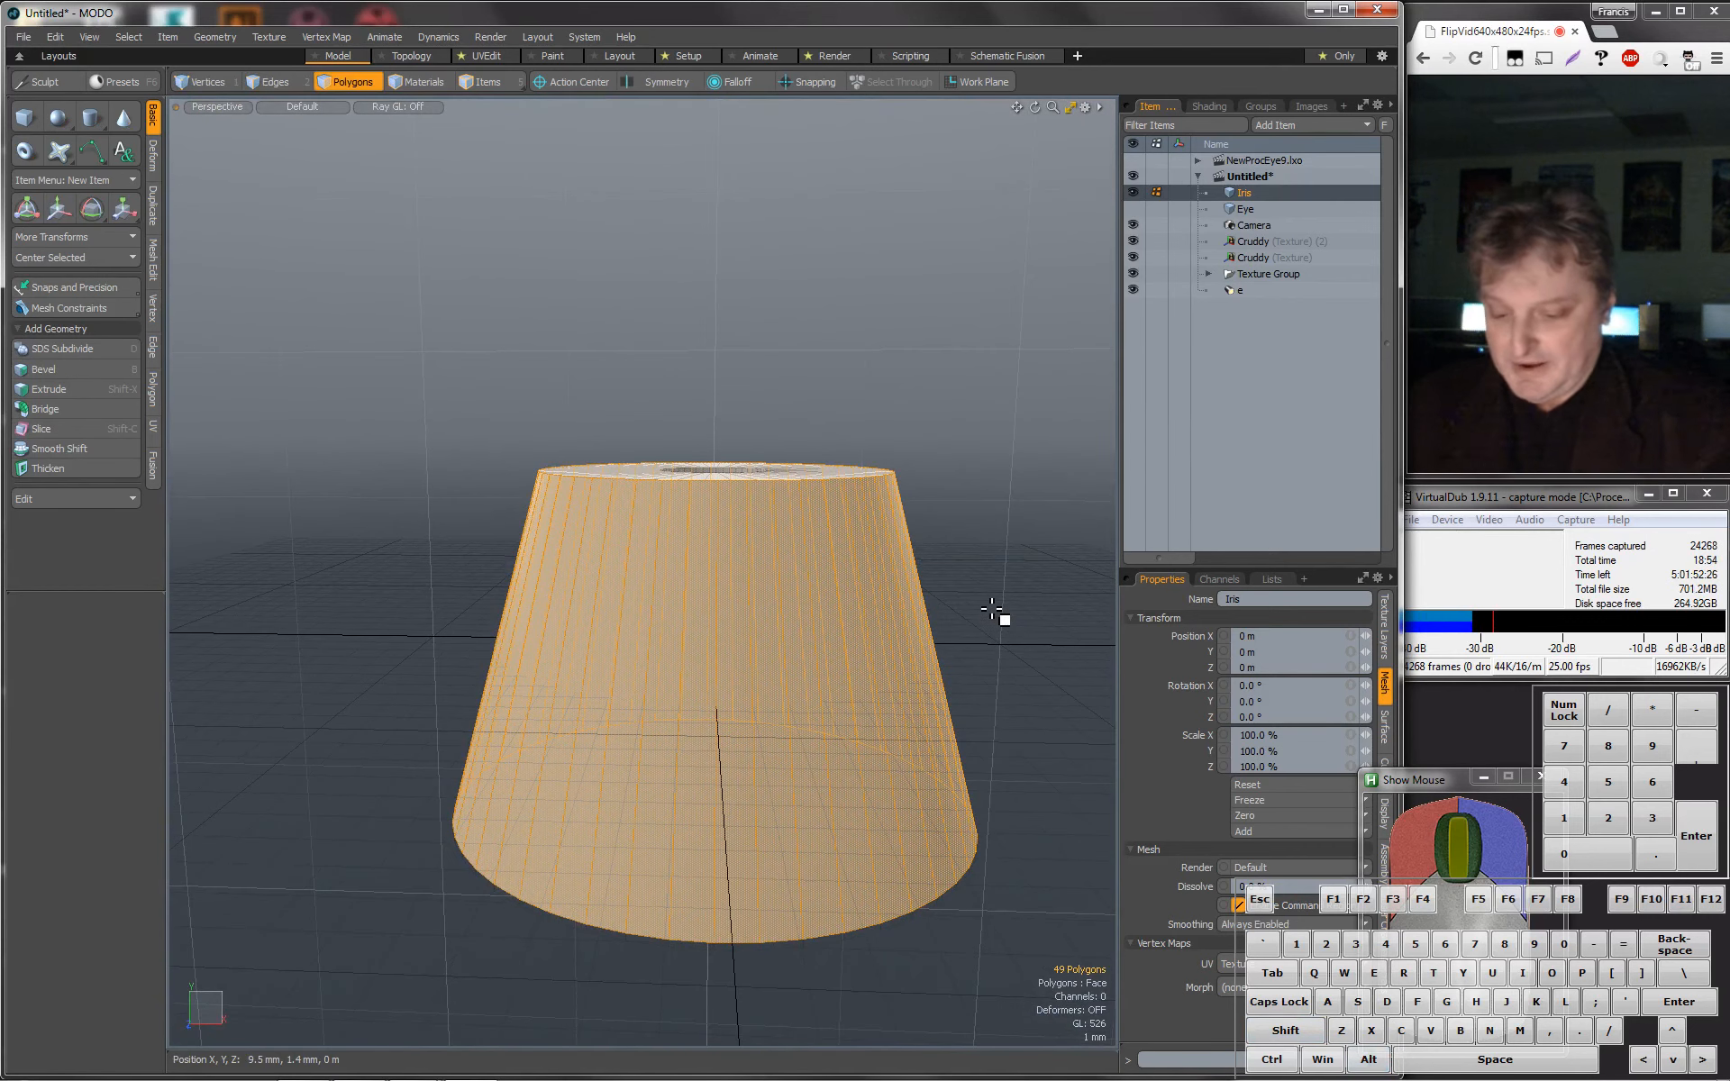
Assign a new material named Blackness to the selected side and bottom polygons of the Iris mesh.
key("m")
type("Blackness")
left_click(1023, 545)
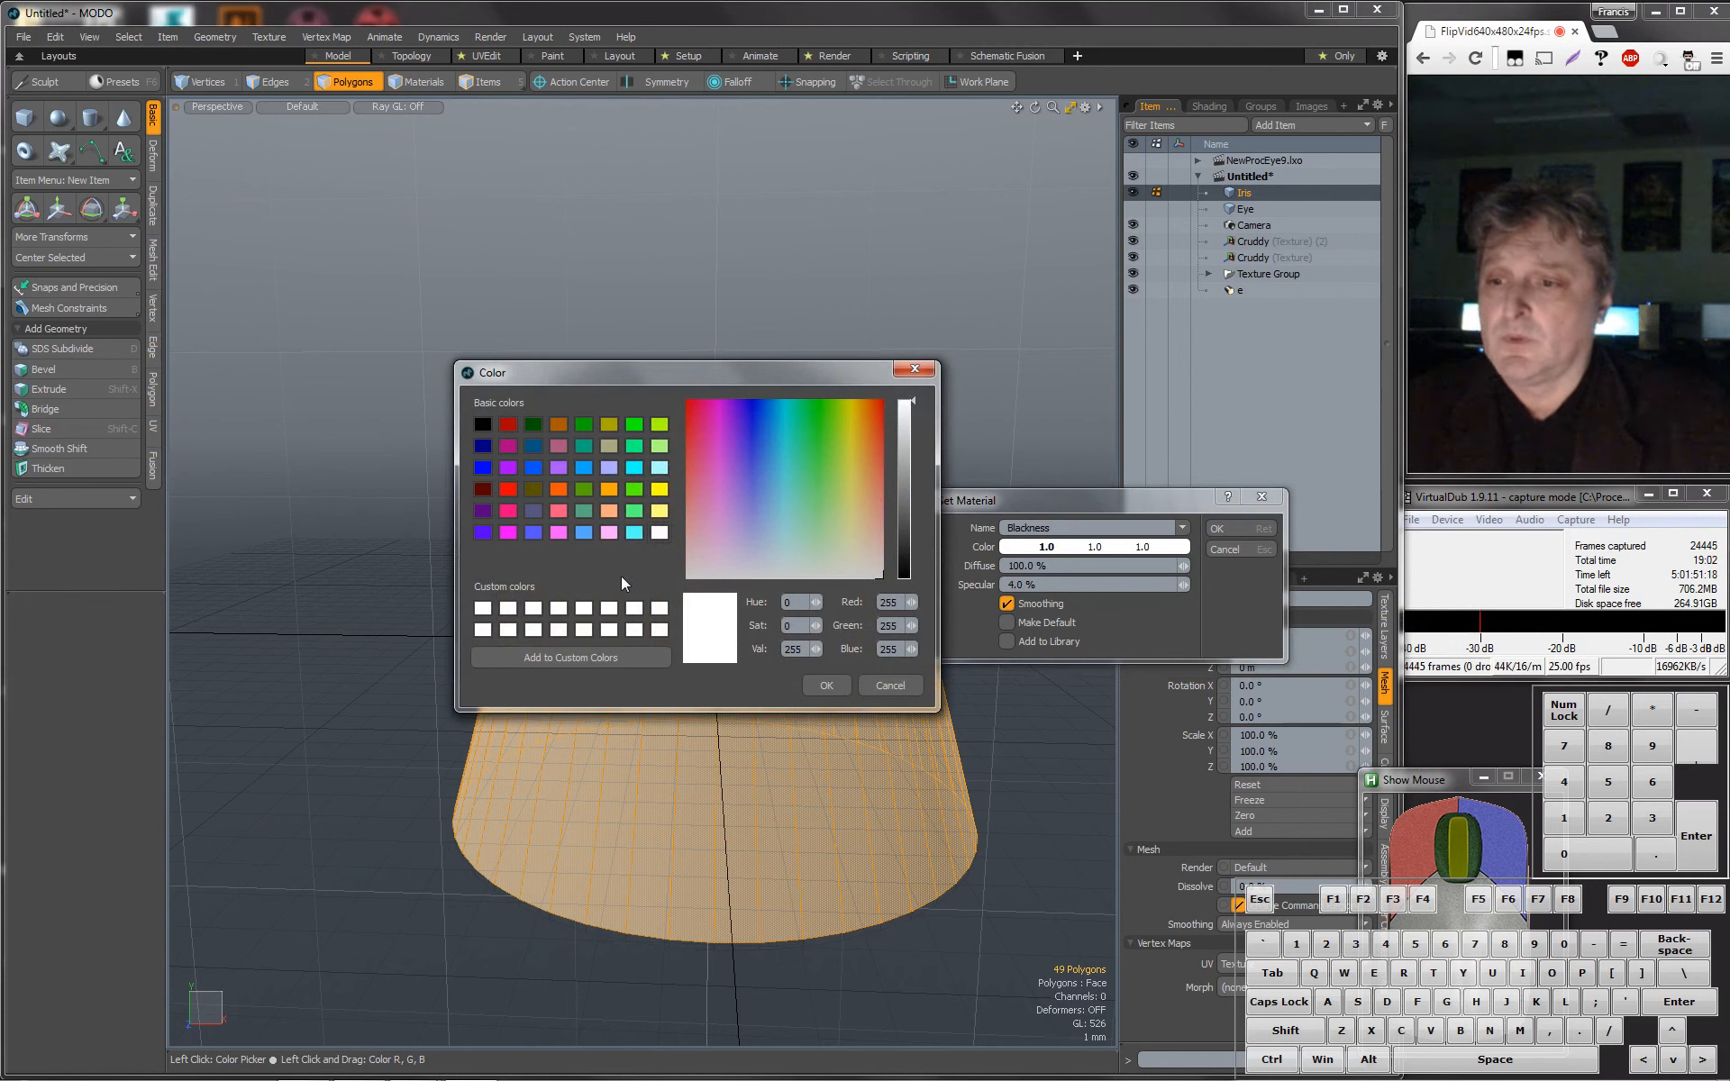
left_click(485, 426)
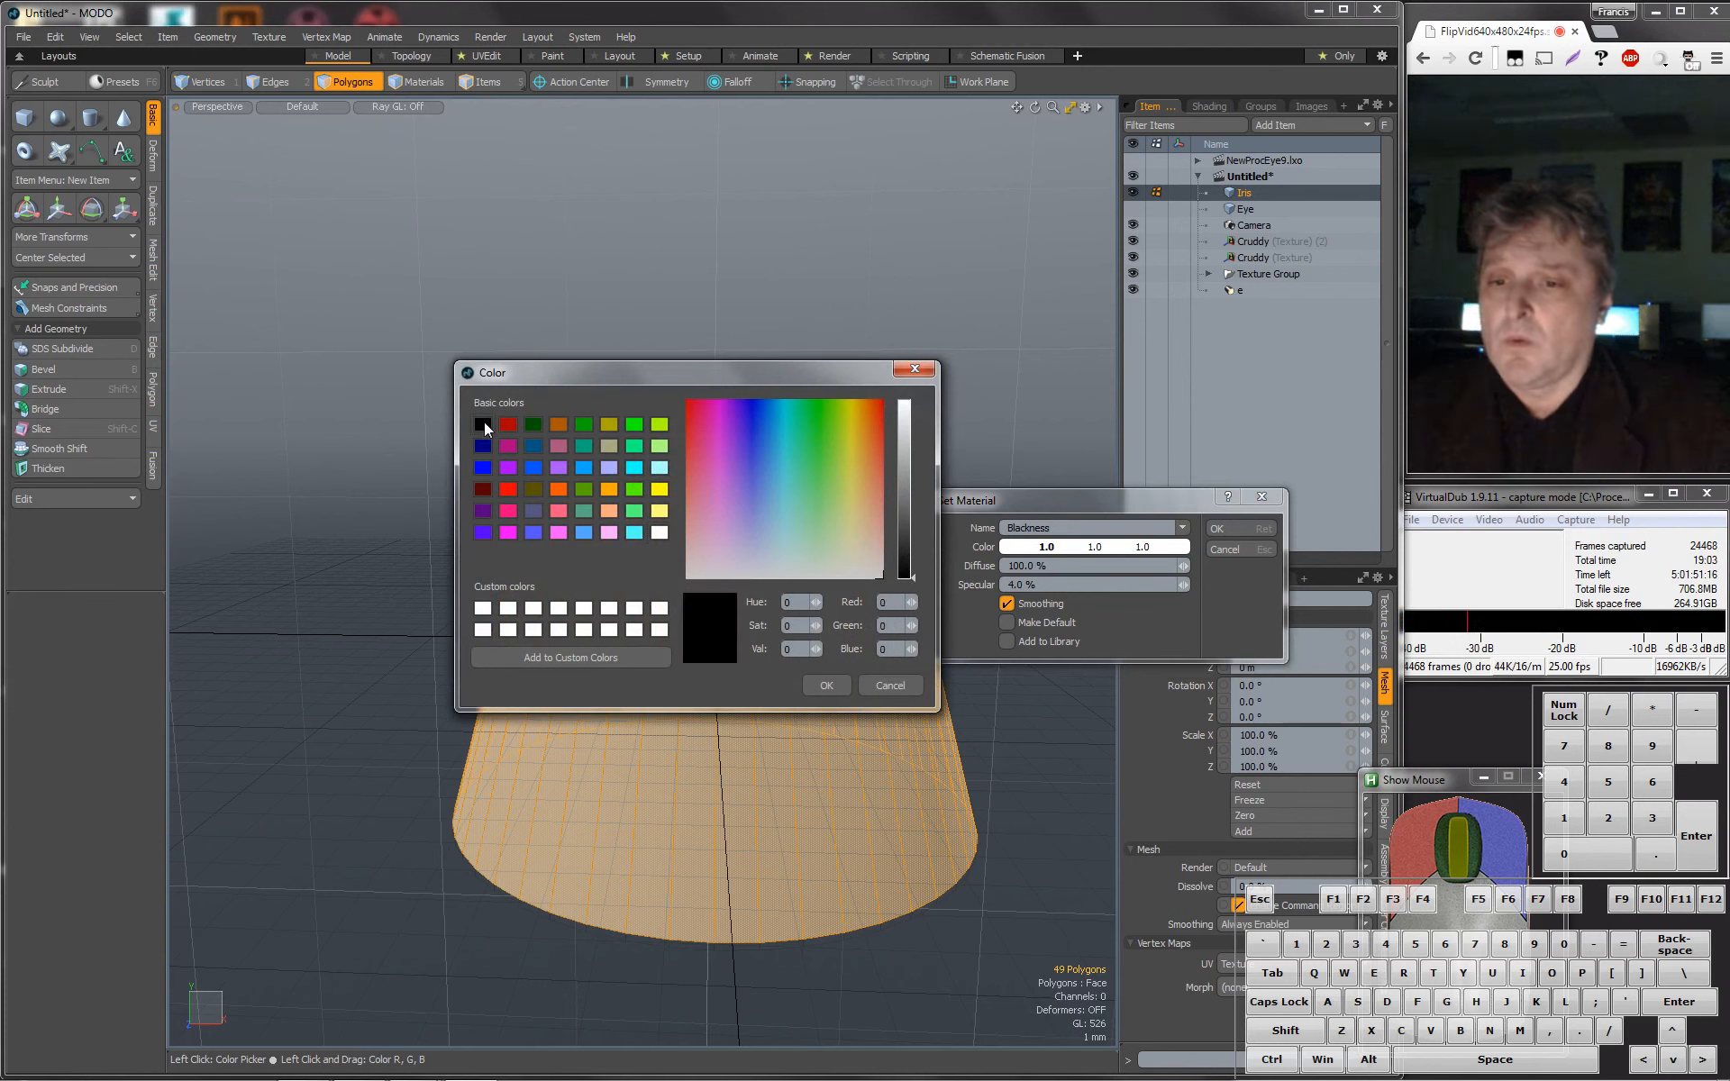
left_click(916, 371)
Set the Blackness material's color to black and its specular to 0%, and flip the selected polygons.
left_click(1025, 547)
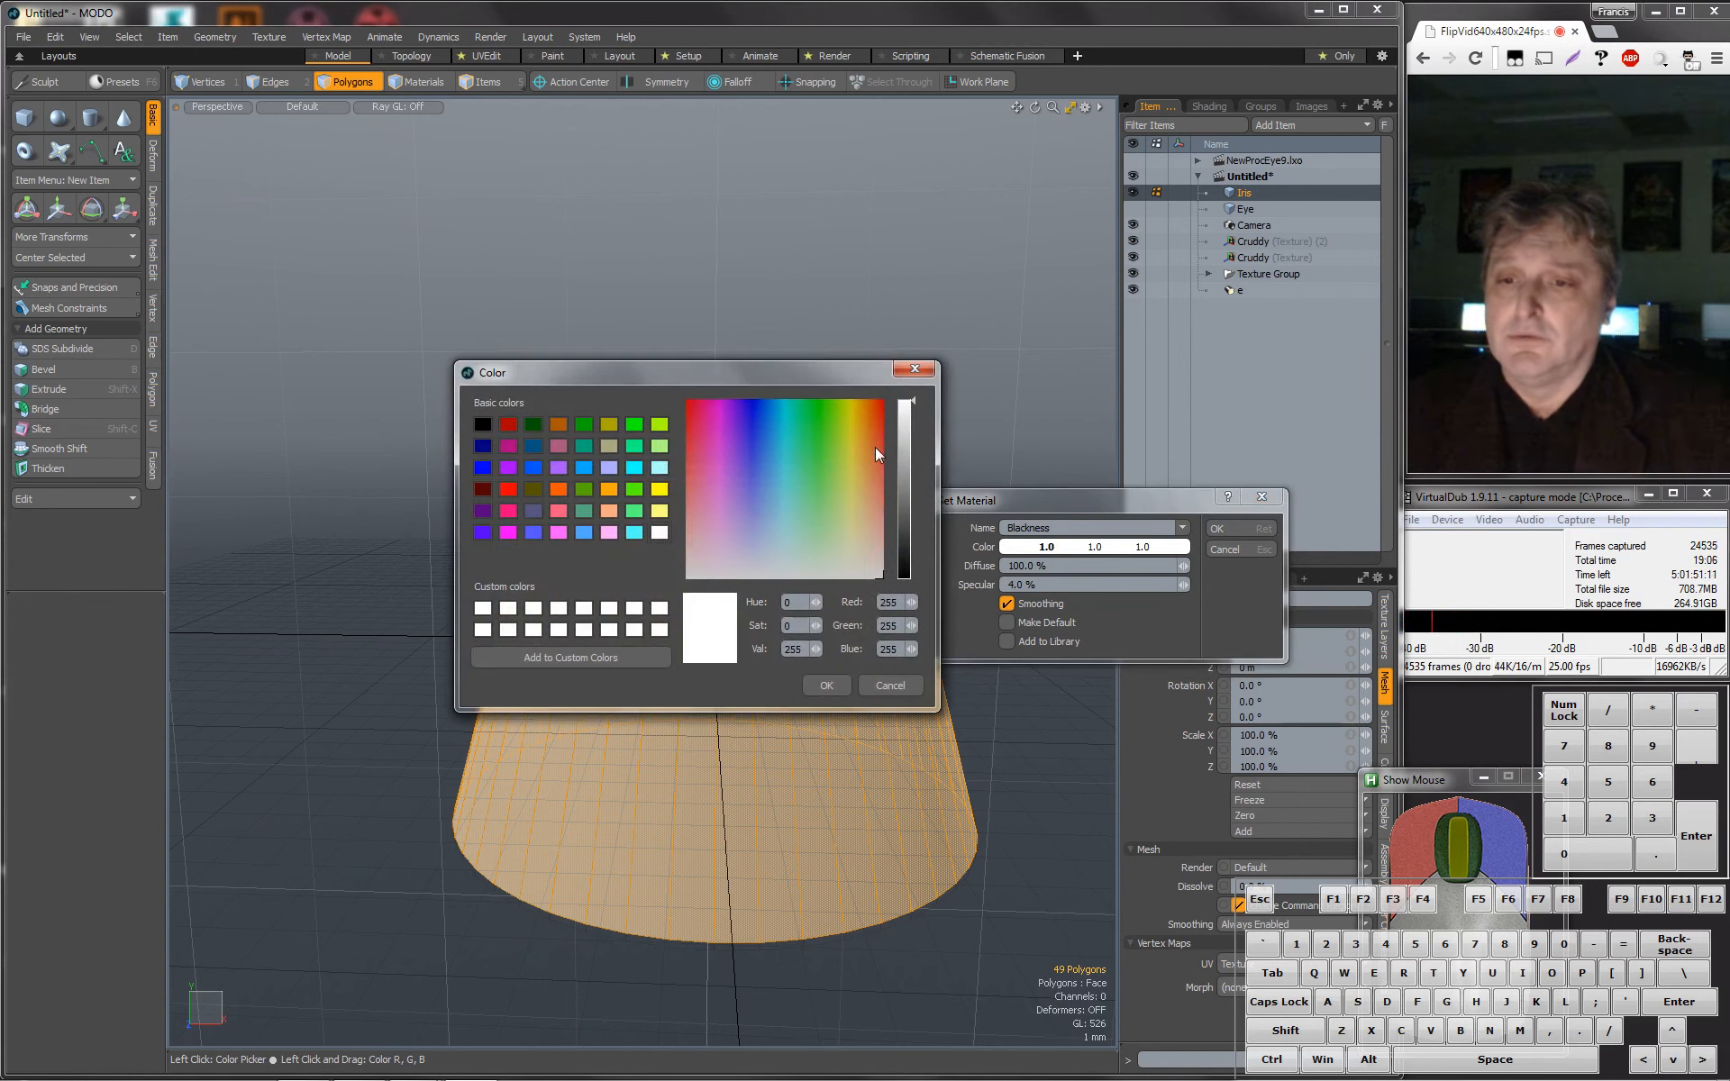
left_click_drag(911, 398, 934, 586)
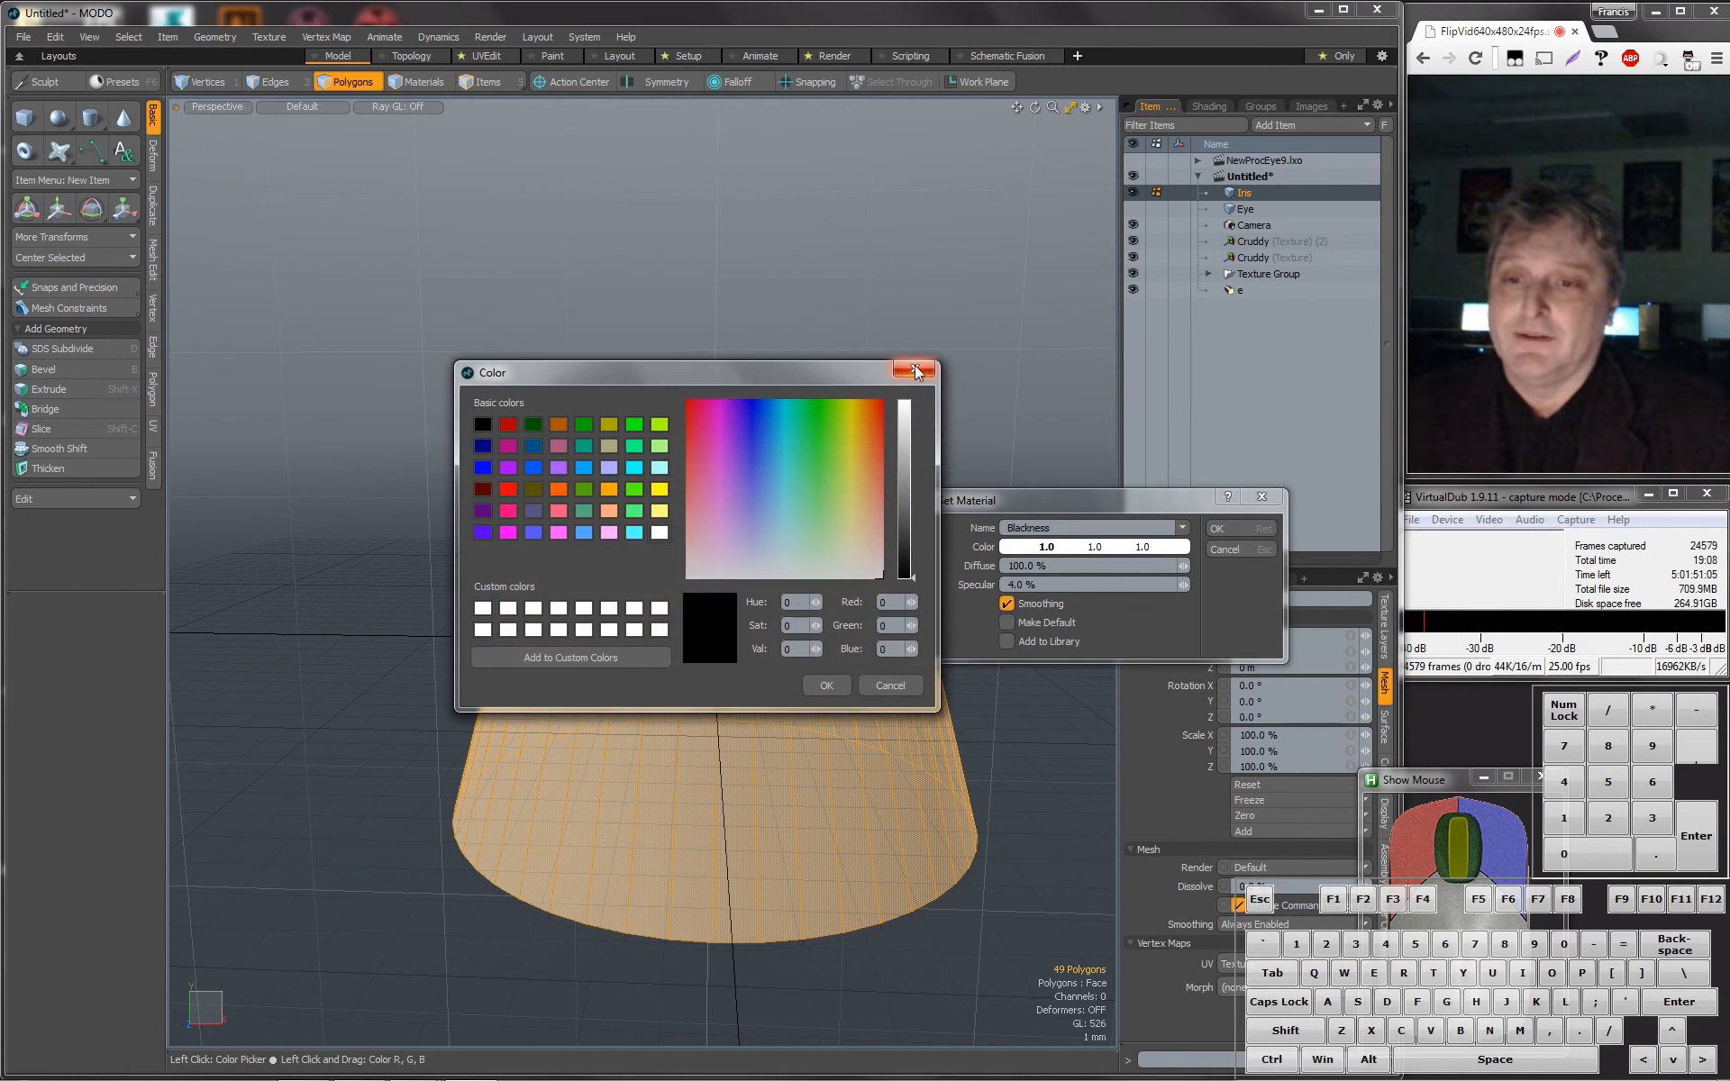
left_click(826, 686)
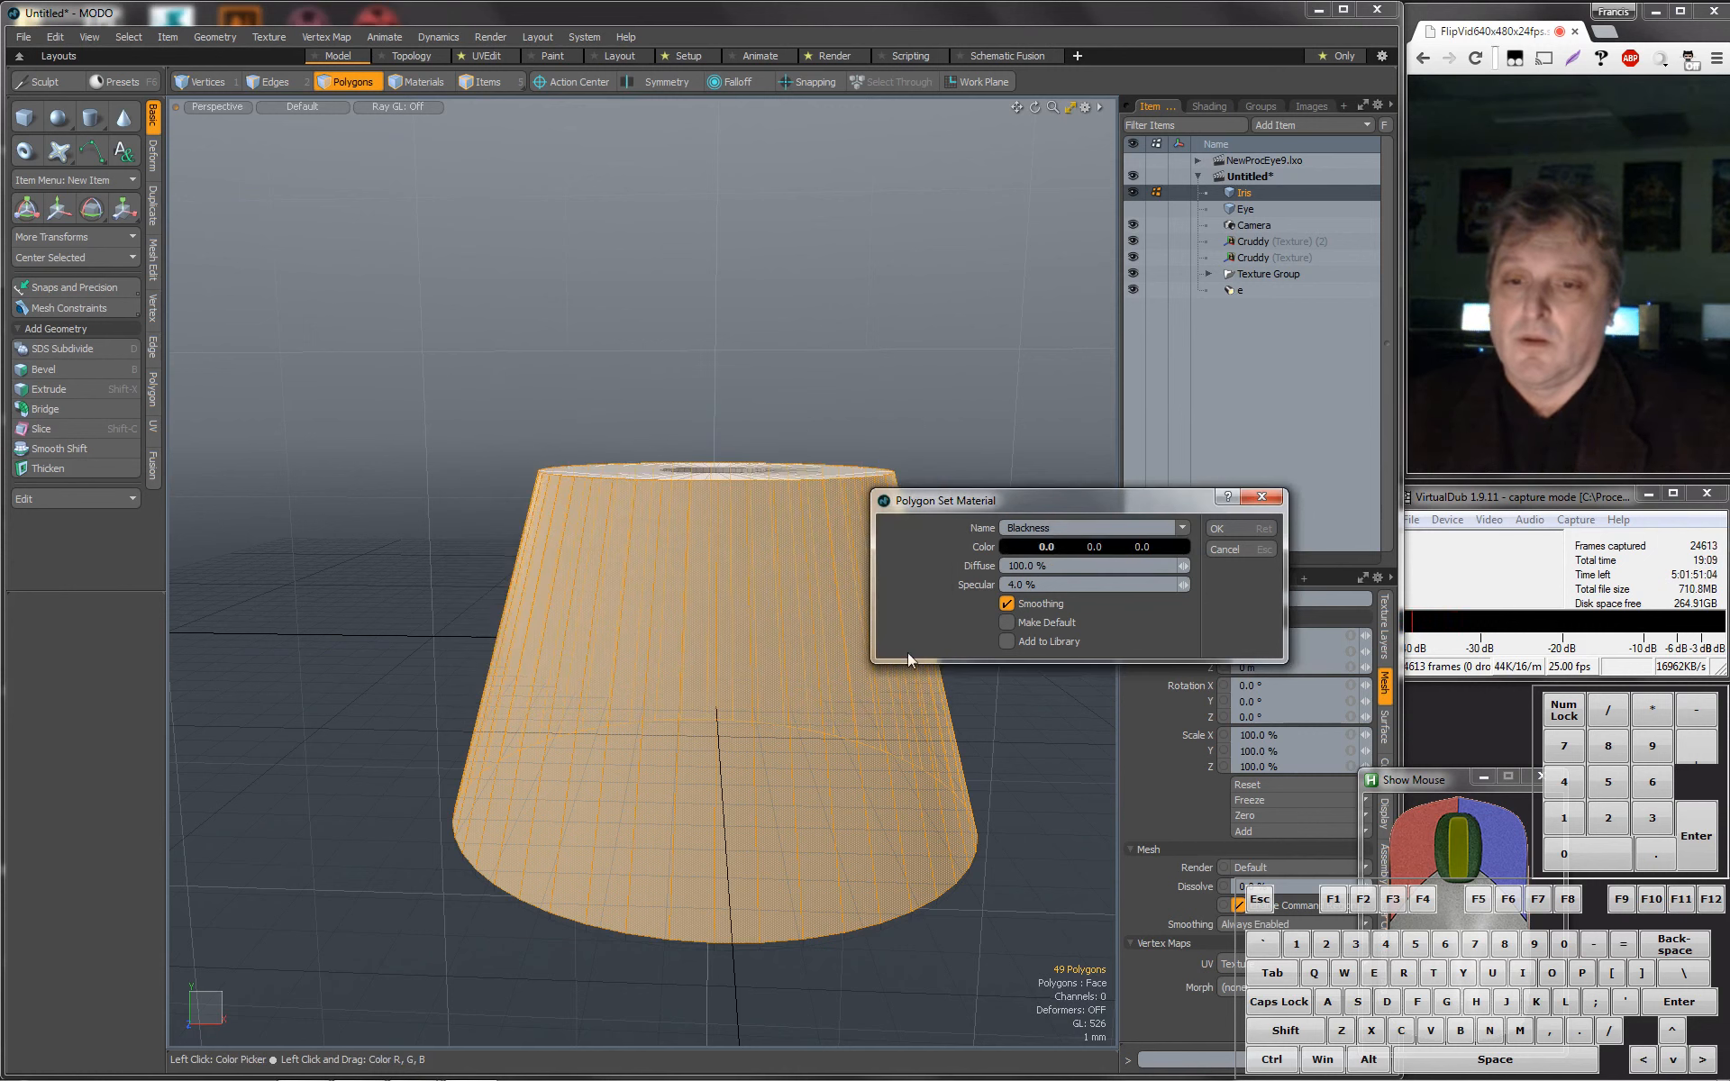
left_click(1065, 582)
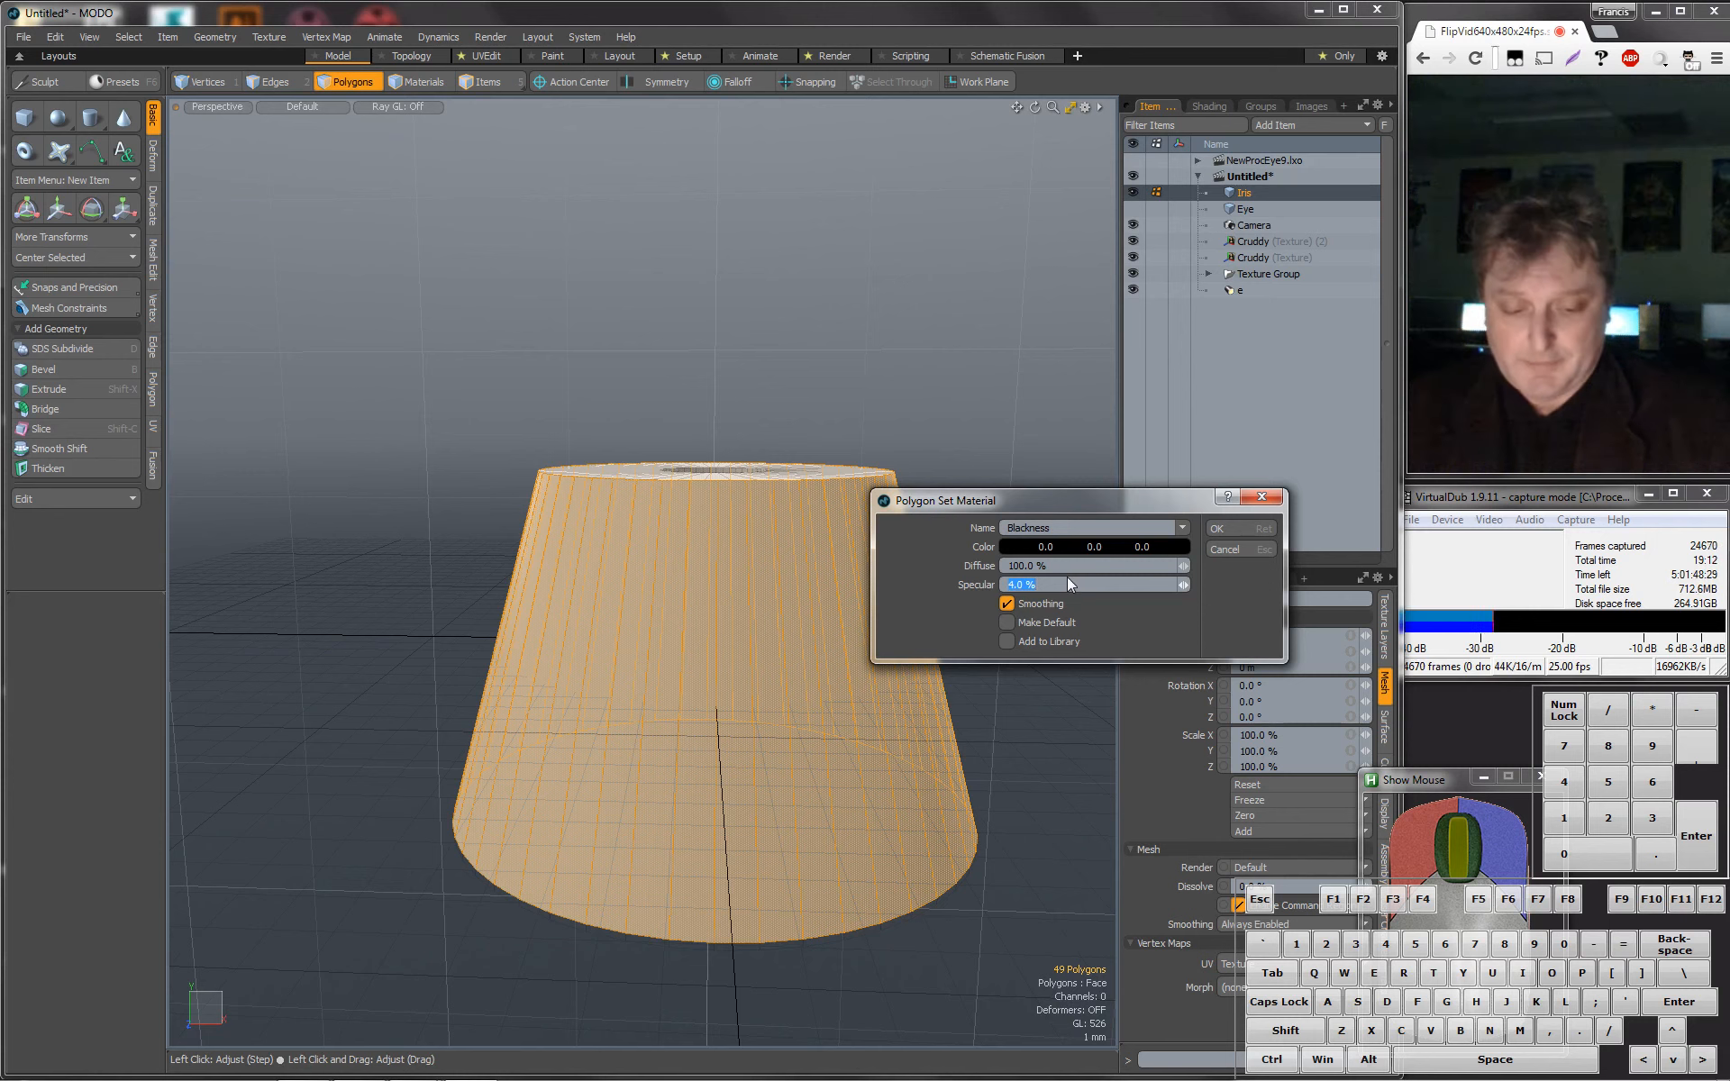
key("Return")
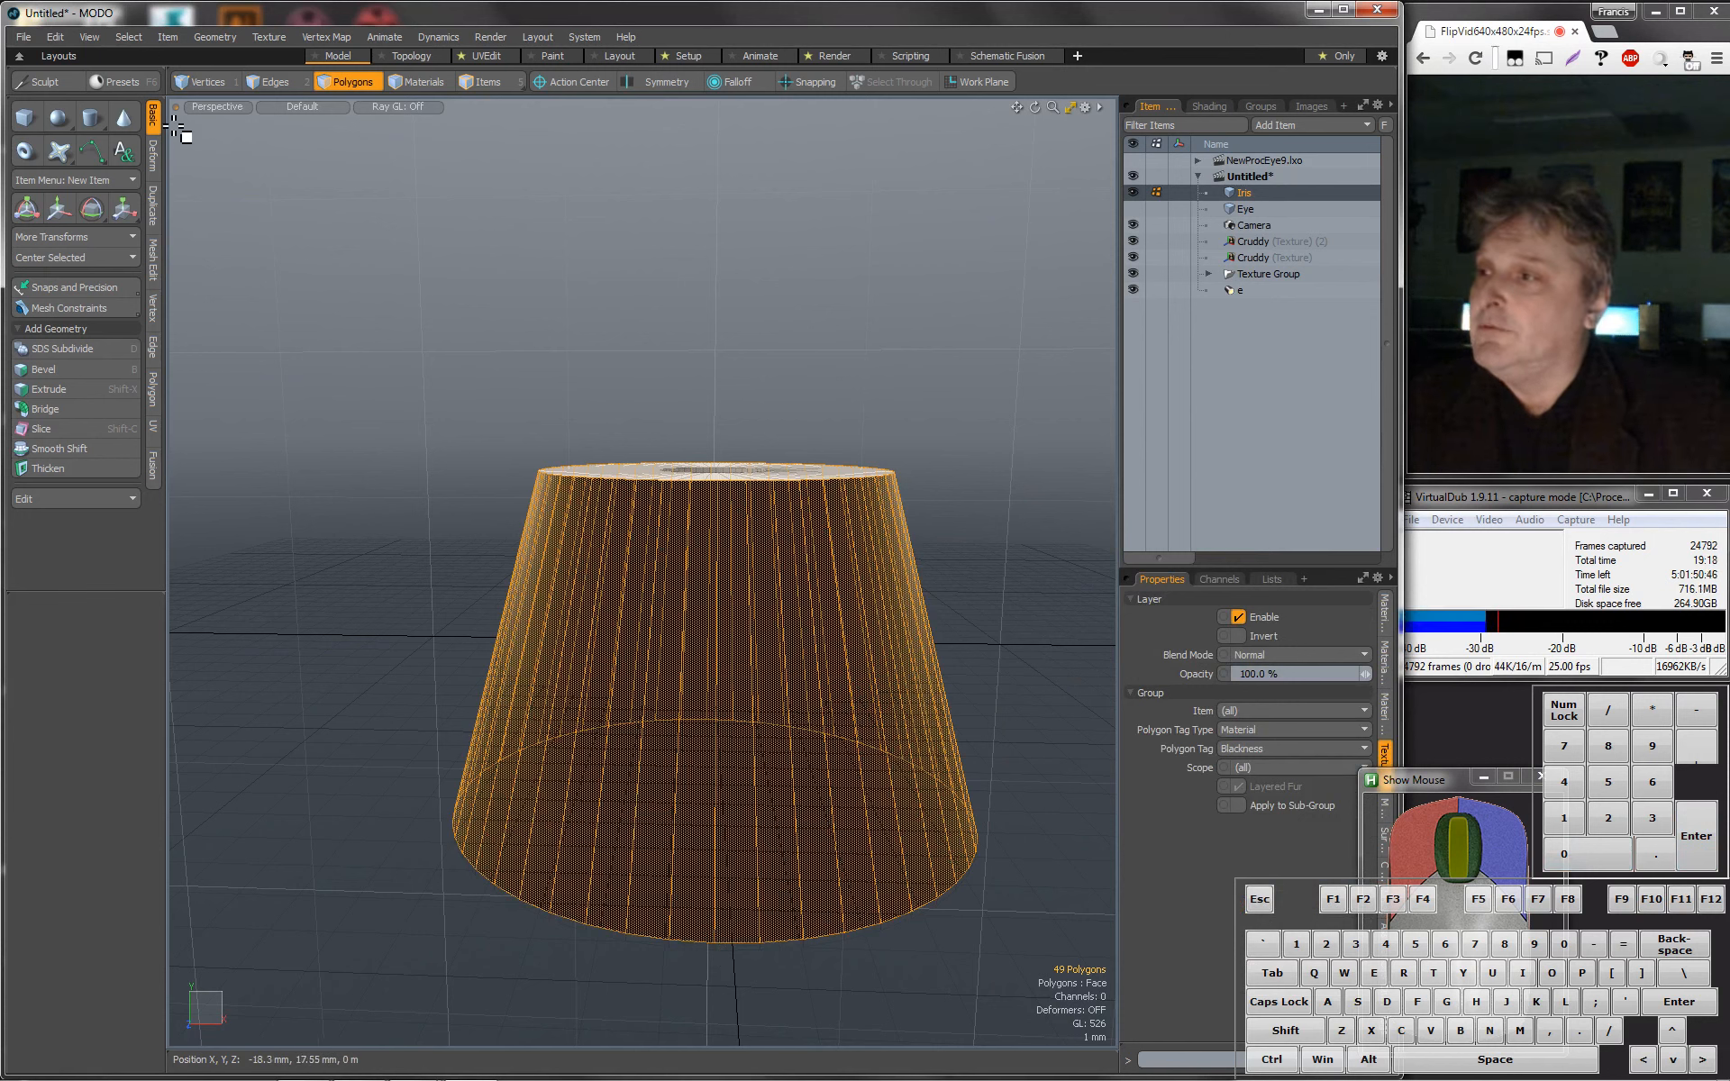
left_click(154, 385)
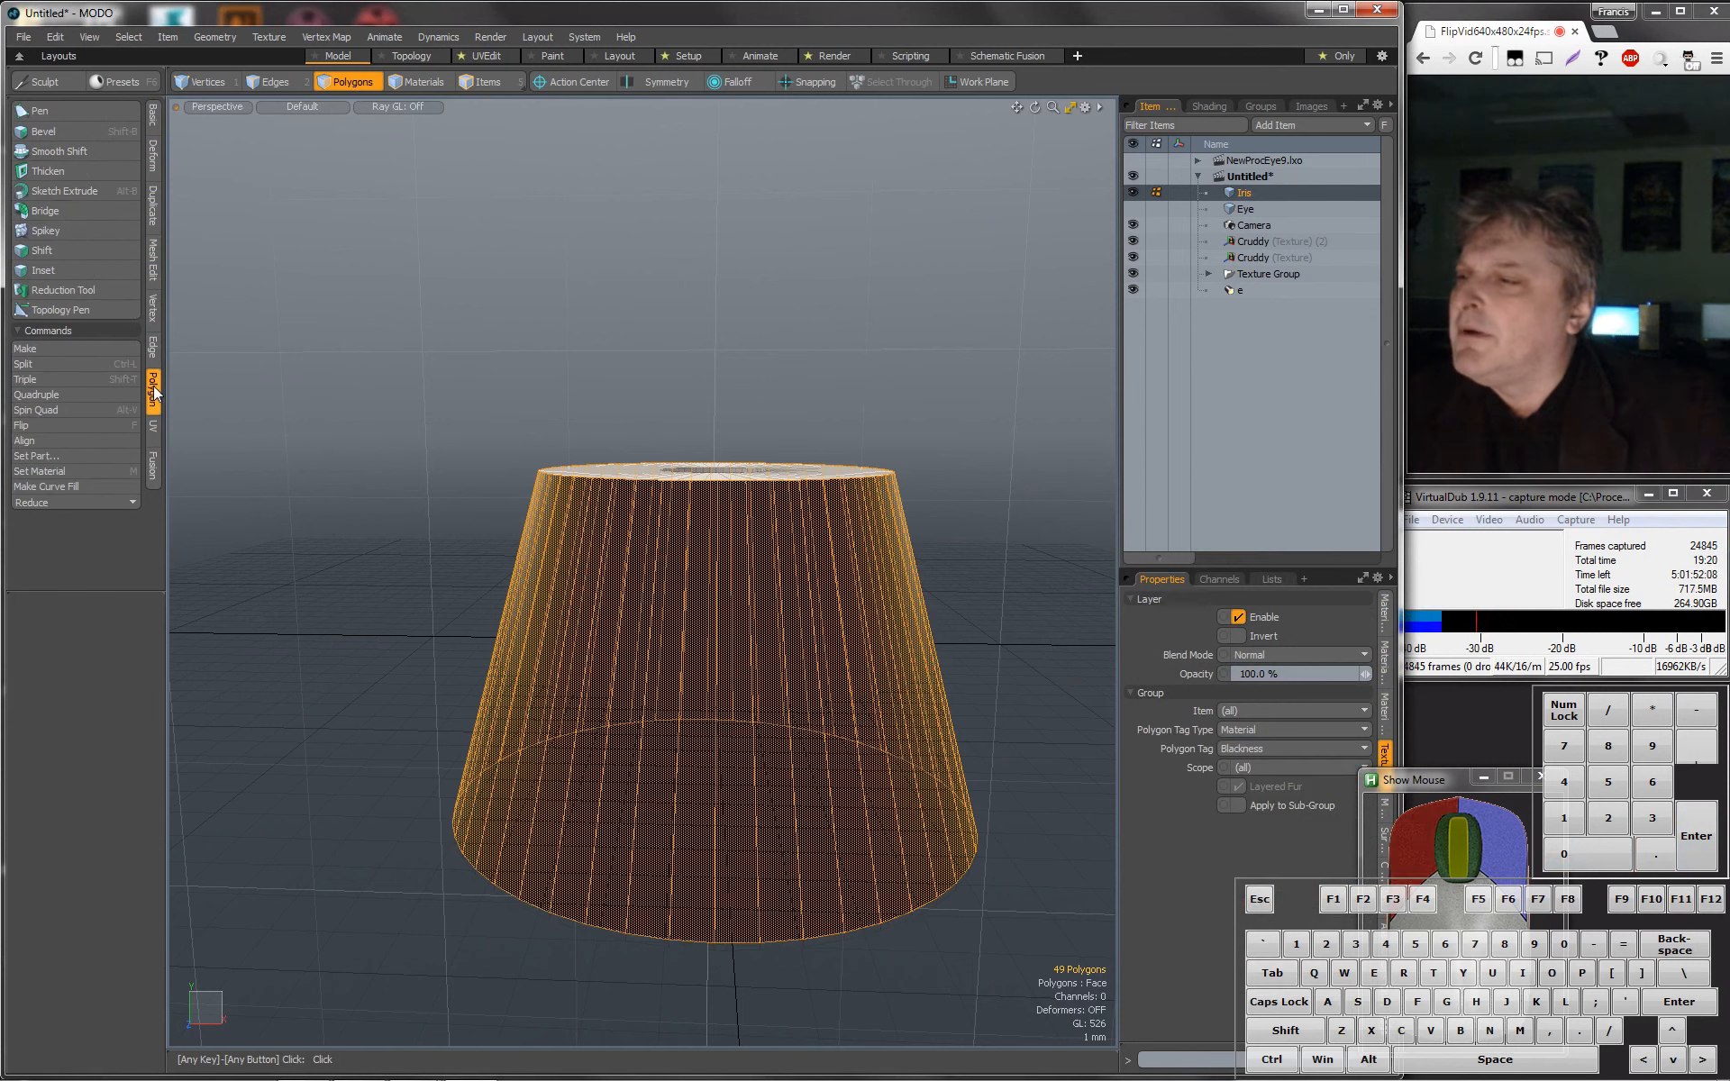
left_click(72, 429)
Select all the polygons of the Iris top cap together with the thin inner wall around the pupil hole.
left_click_drag(953, 383, 964, 555, "alt")
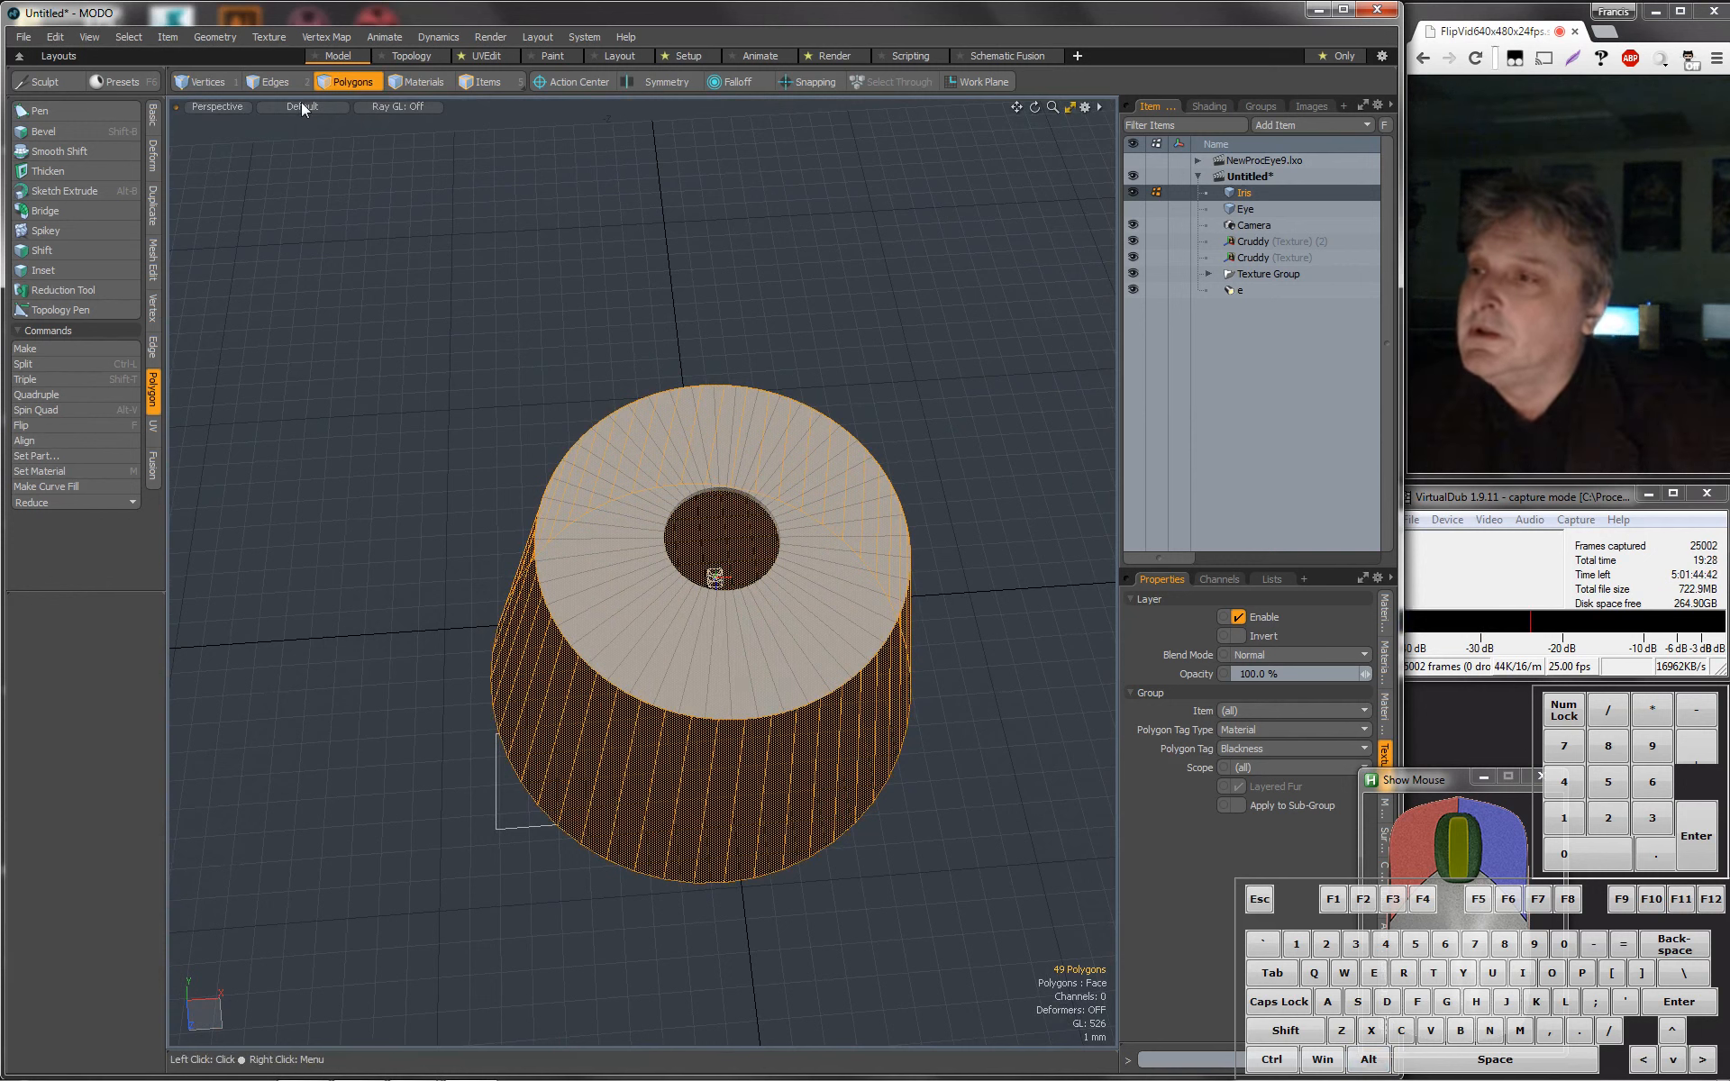
left_click(750, 478)
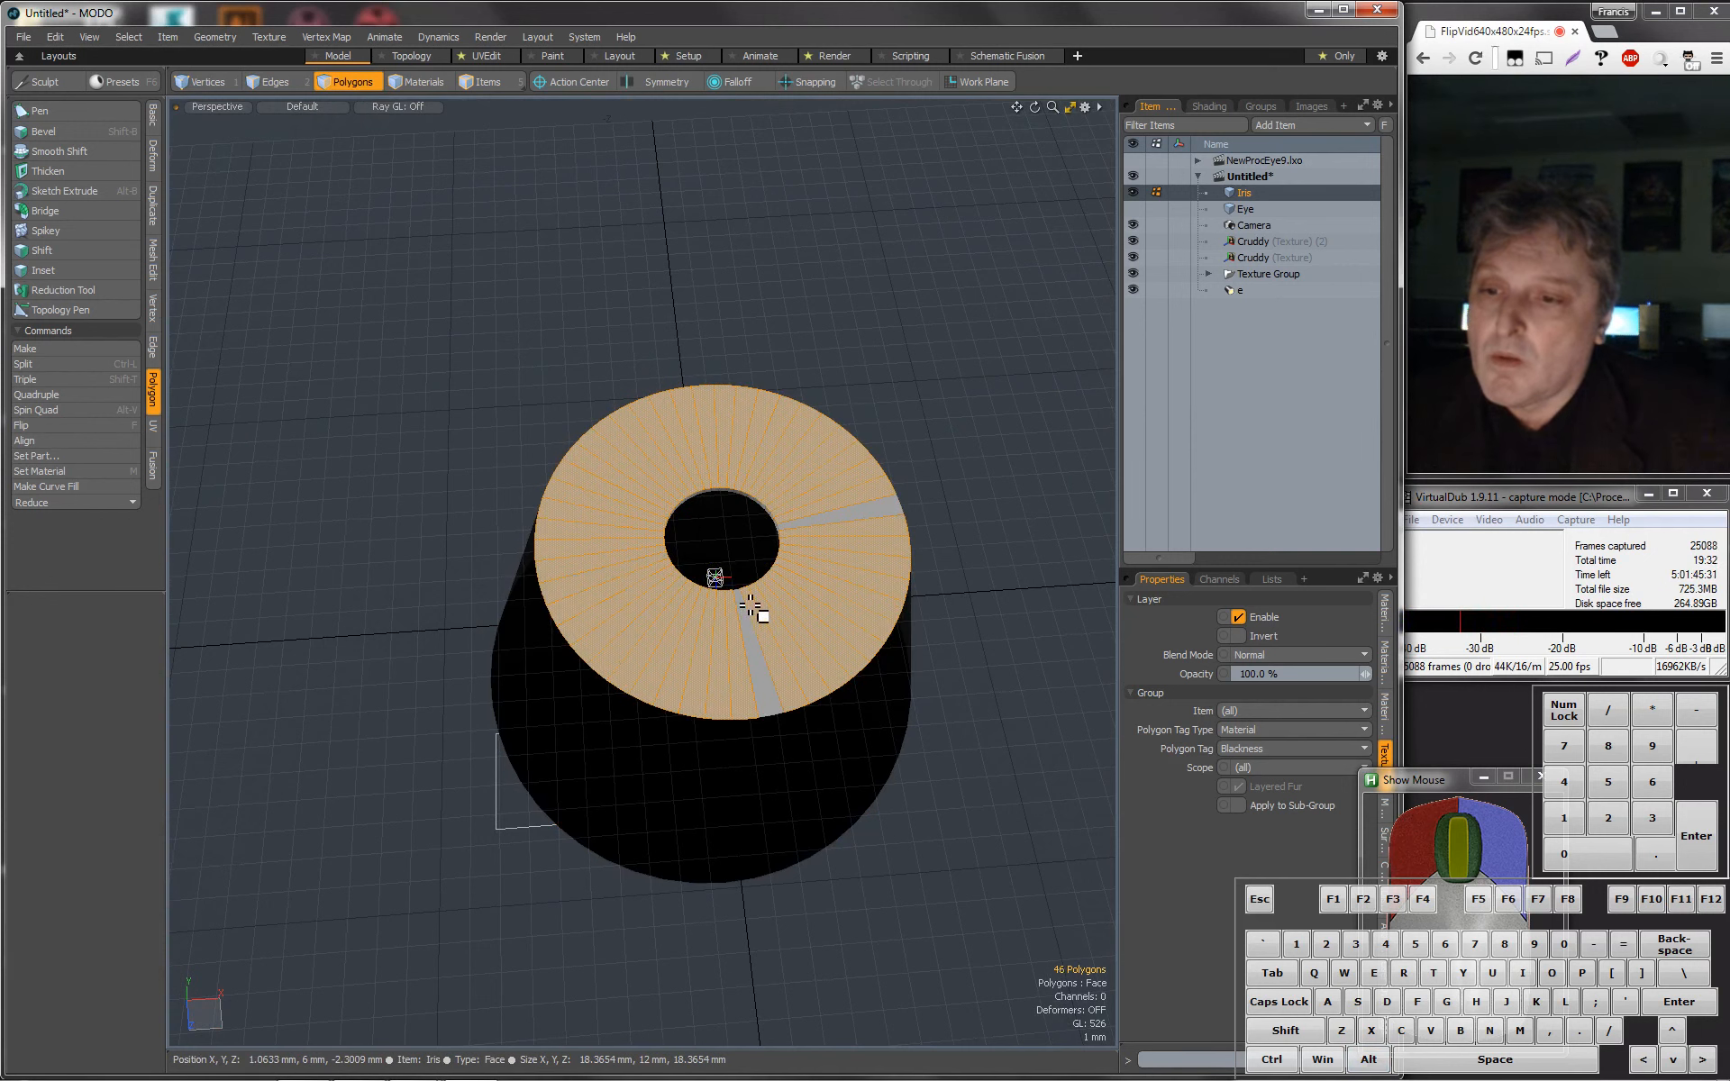
left_click_drag(792, 514, 566, 442, "alt")
scroll(735, 480, "up", 8)
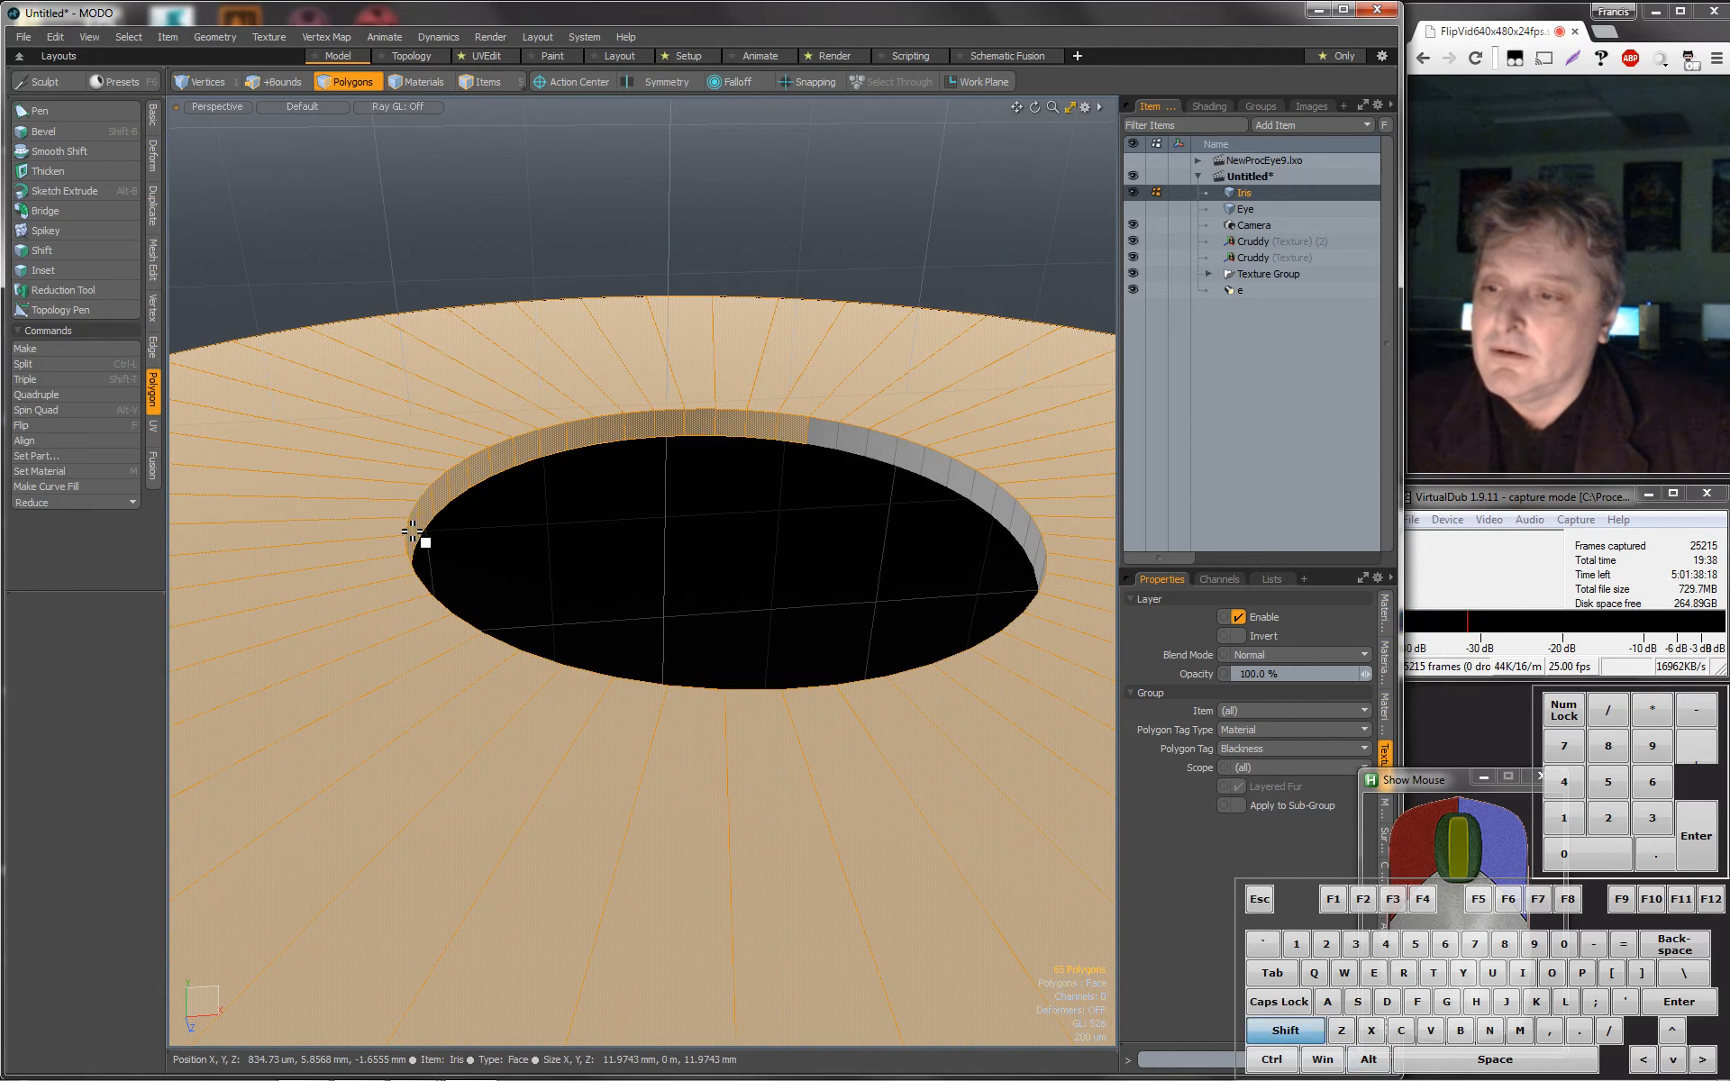
left_click_drag(630, 397, 255, 429, "alt")
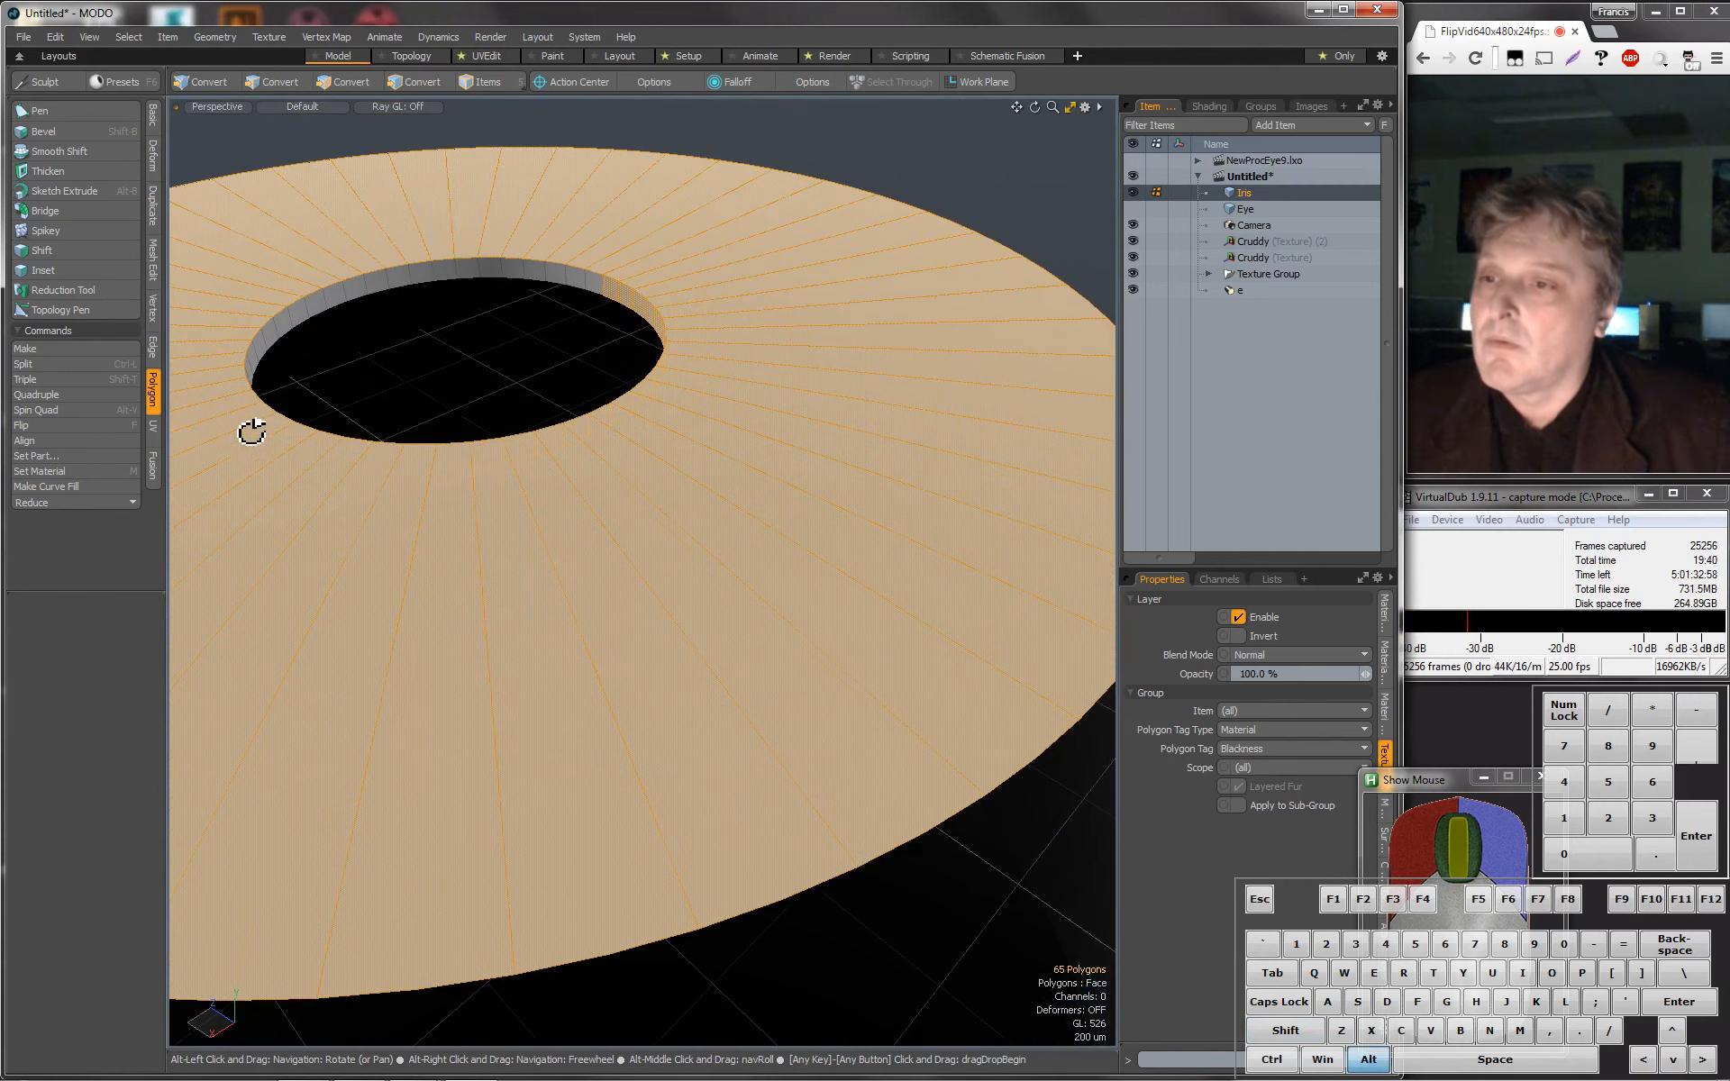
left_click_drag(604, 289, 582, 282, "shift")
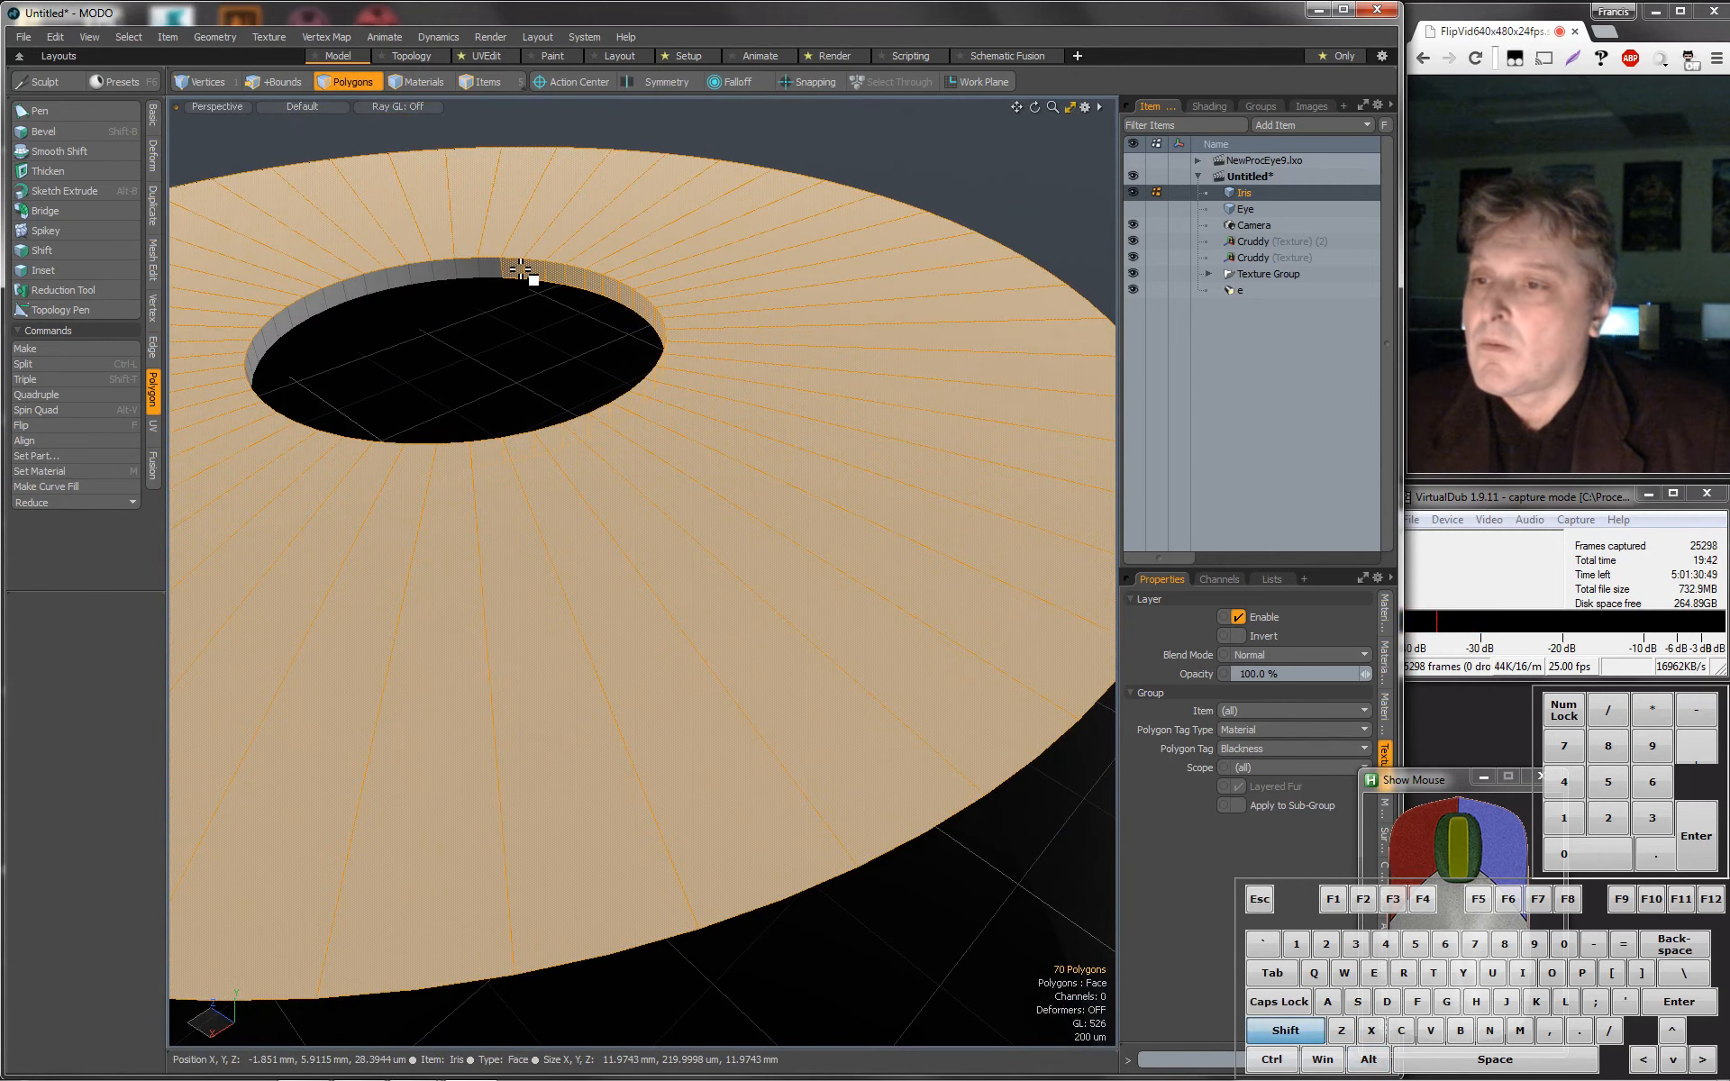
mouse_move(424, 268)
left_mouse_down("shift")
mouse_move(282, 336)
mouse_move(14, 396)
mouse_move(9, 255)
mouse_move(16, 268)
left_mouse_up("shift")
left_click_drag(857, 345, 700, 370, "shift")
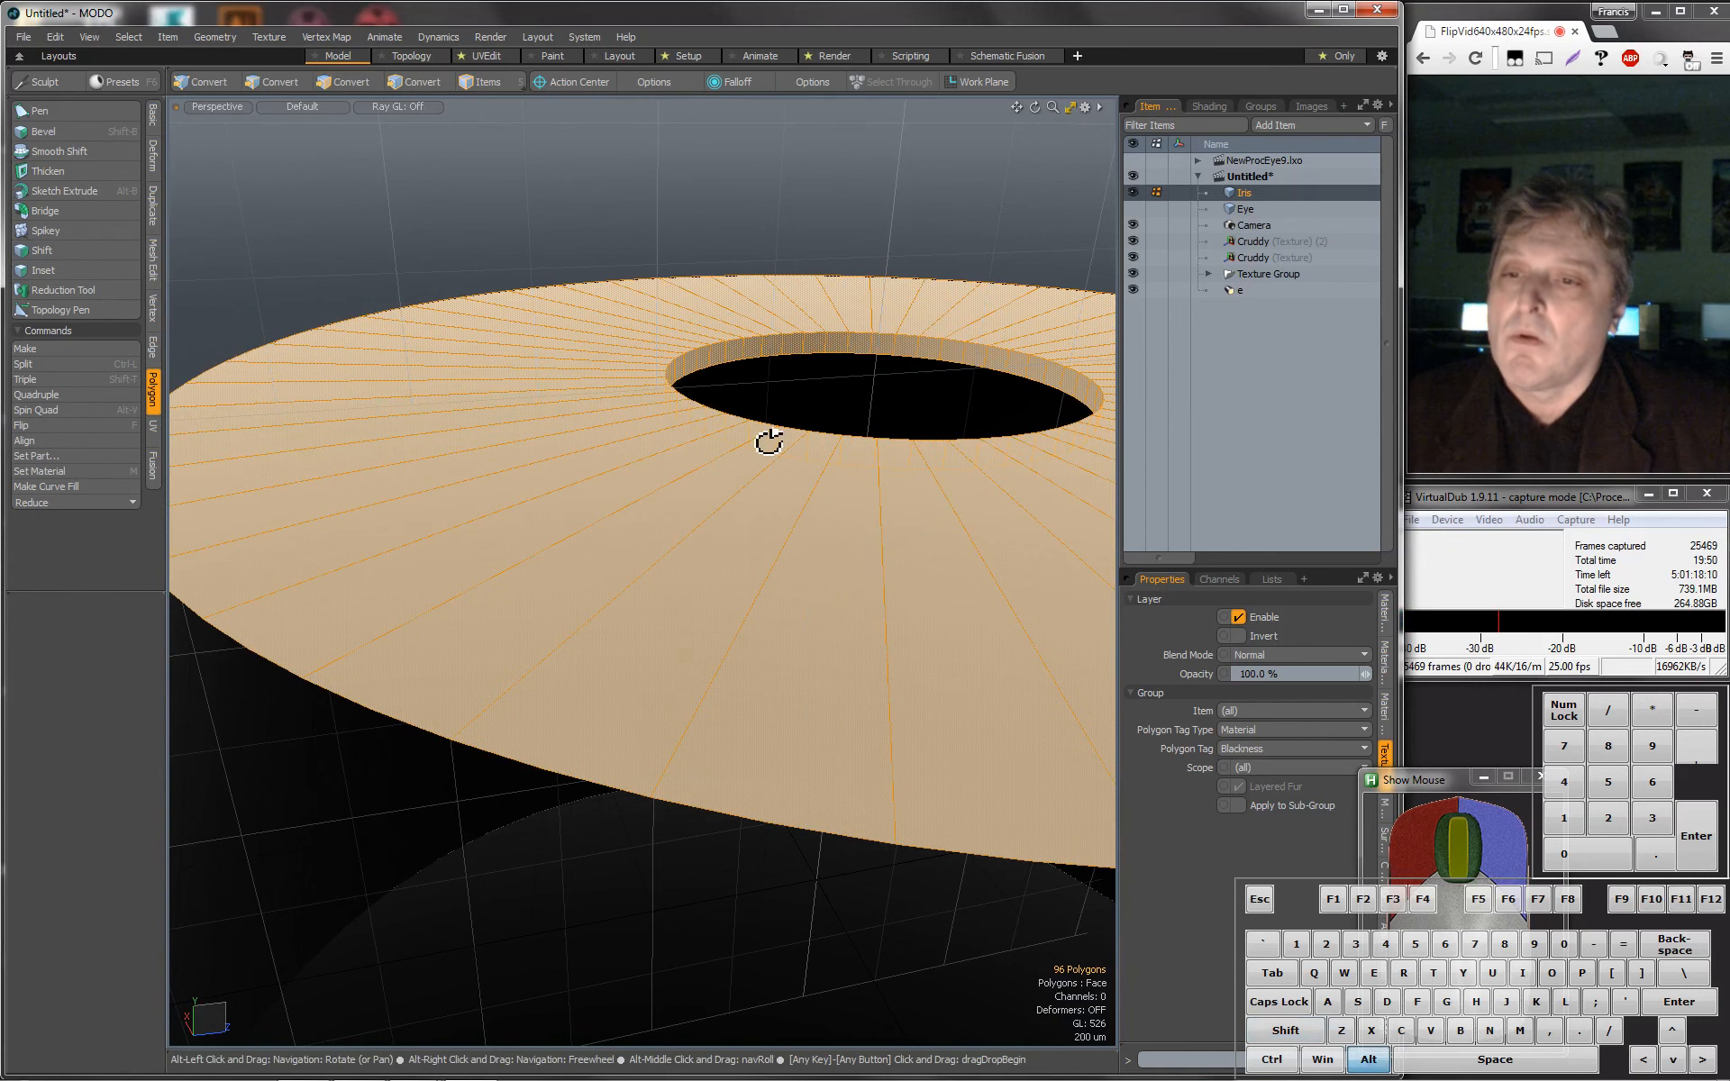
left_click_drag(769, 440, 939, 548, "alt")
key("a")
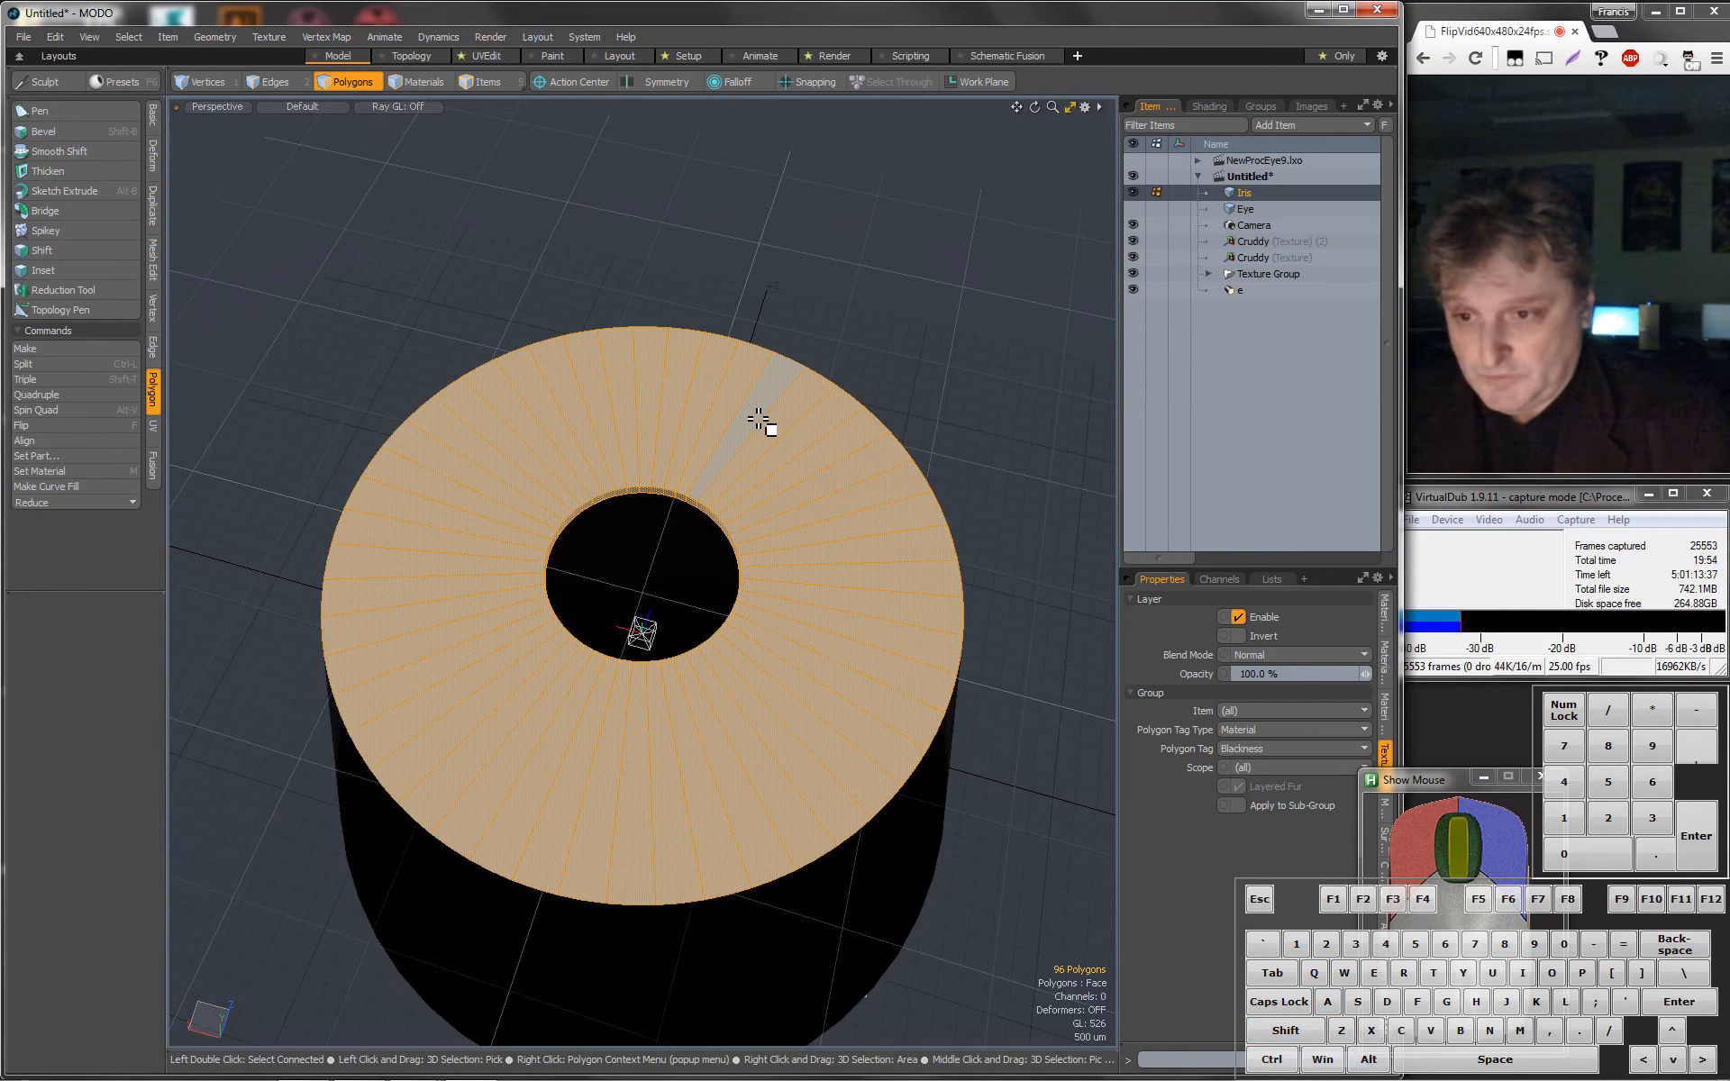
Assign a new material named Iris with a pure blue color (0.0, 0.0, 1.0) to the selected polygons.
type("m")
type("Iris")
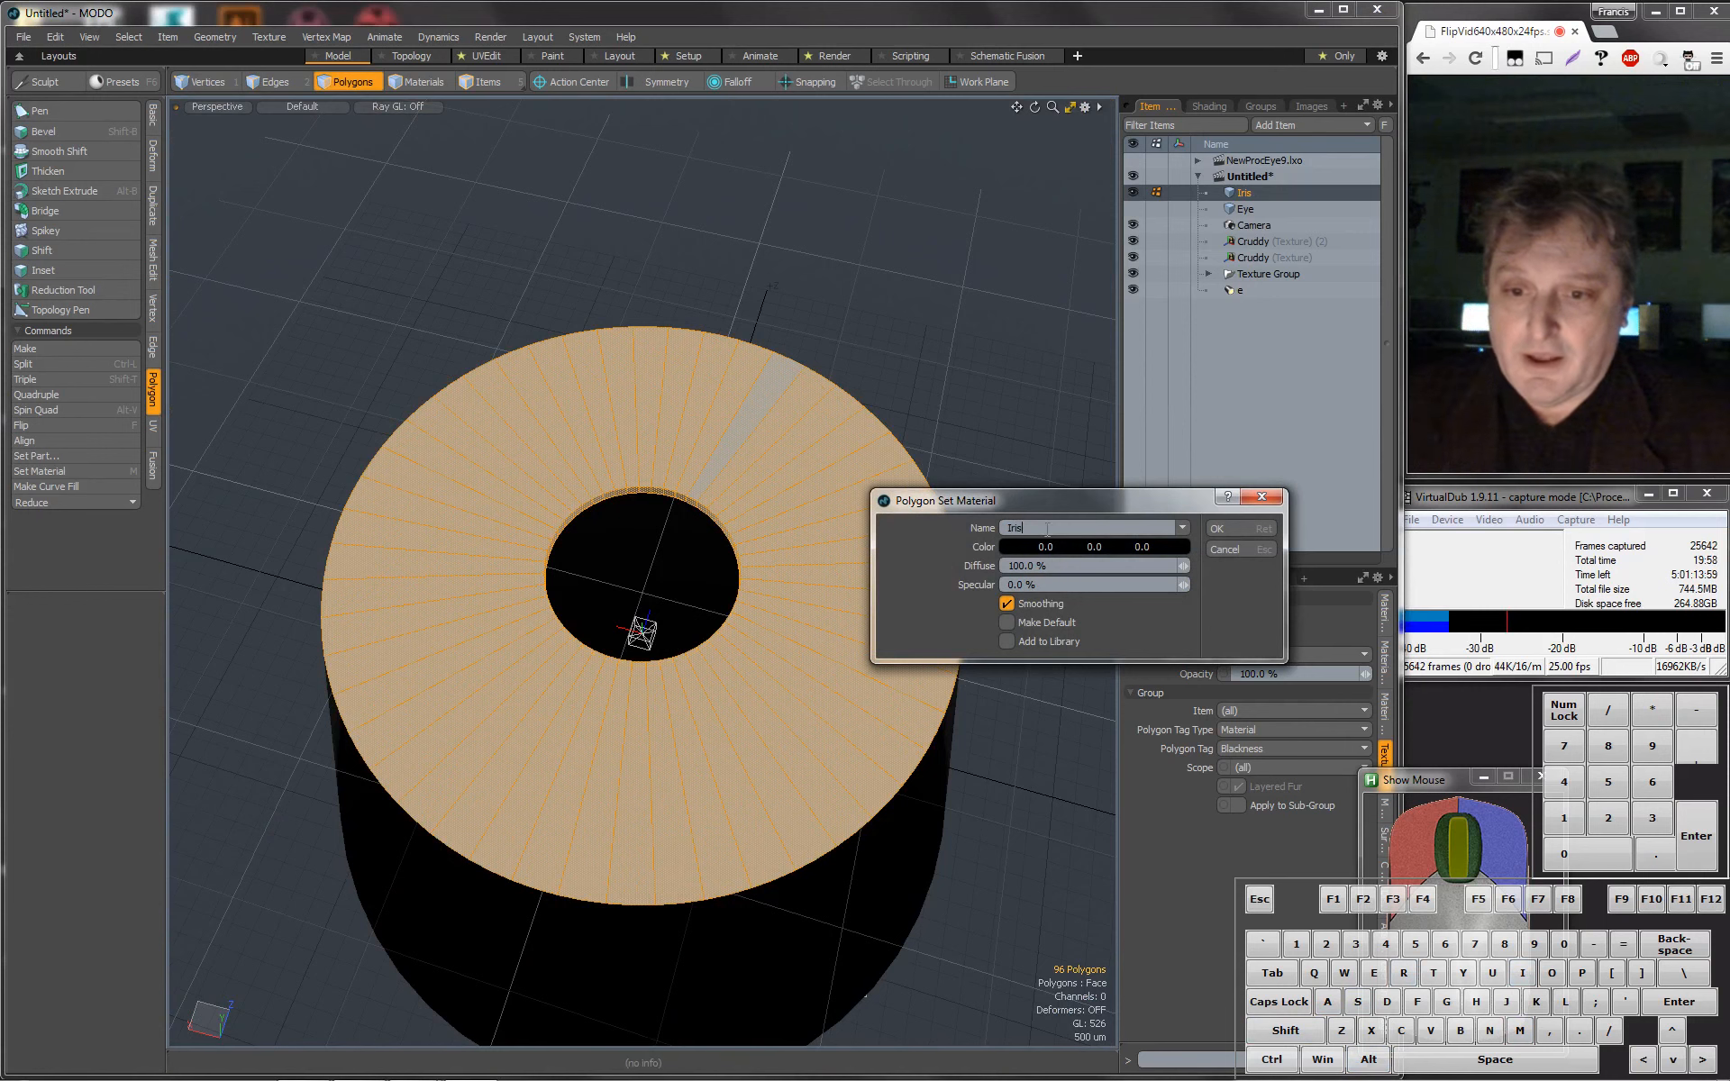
left_click(1019, 544)
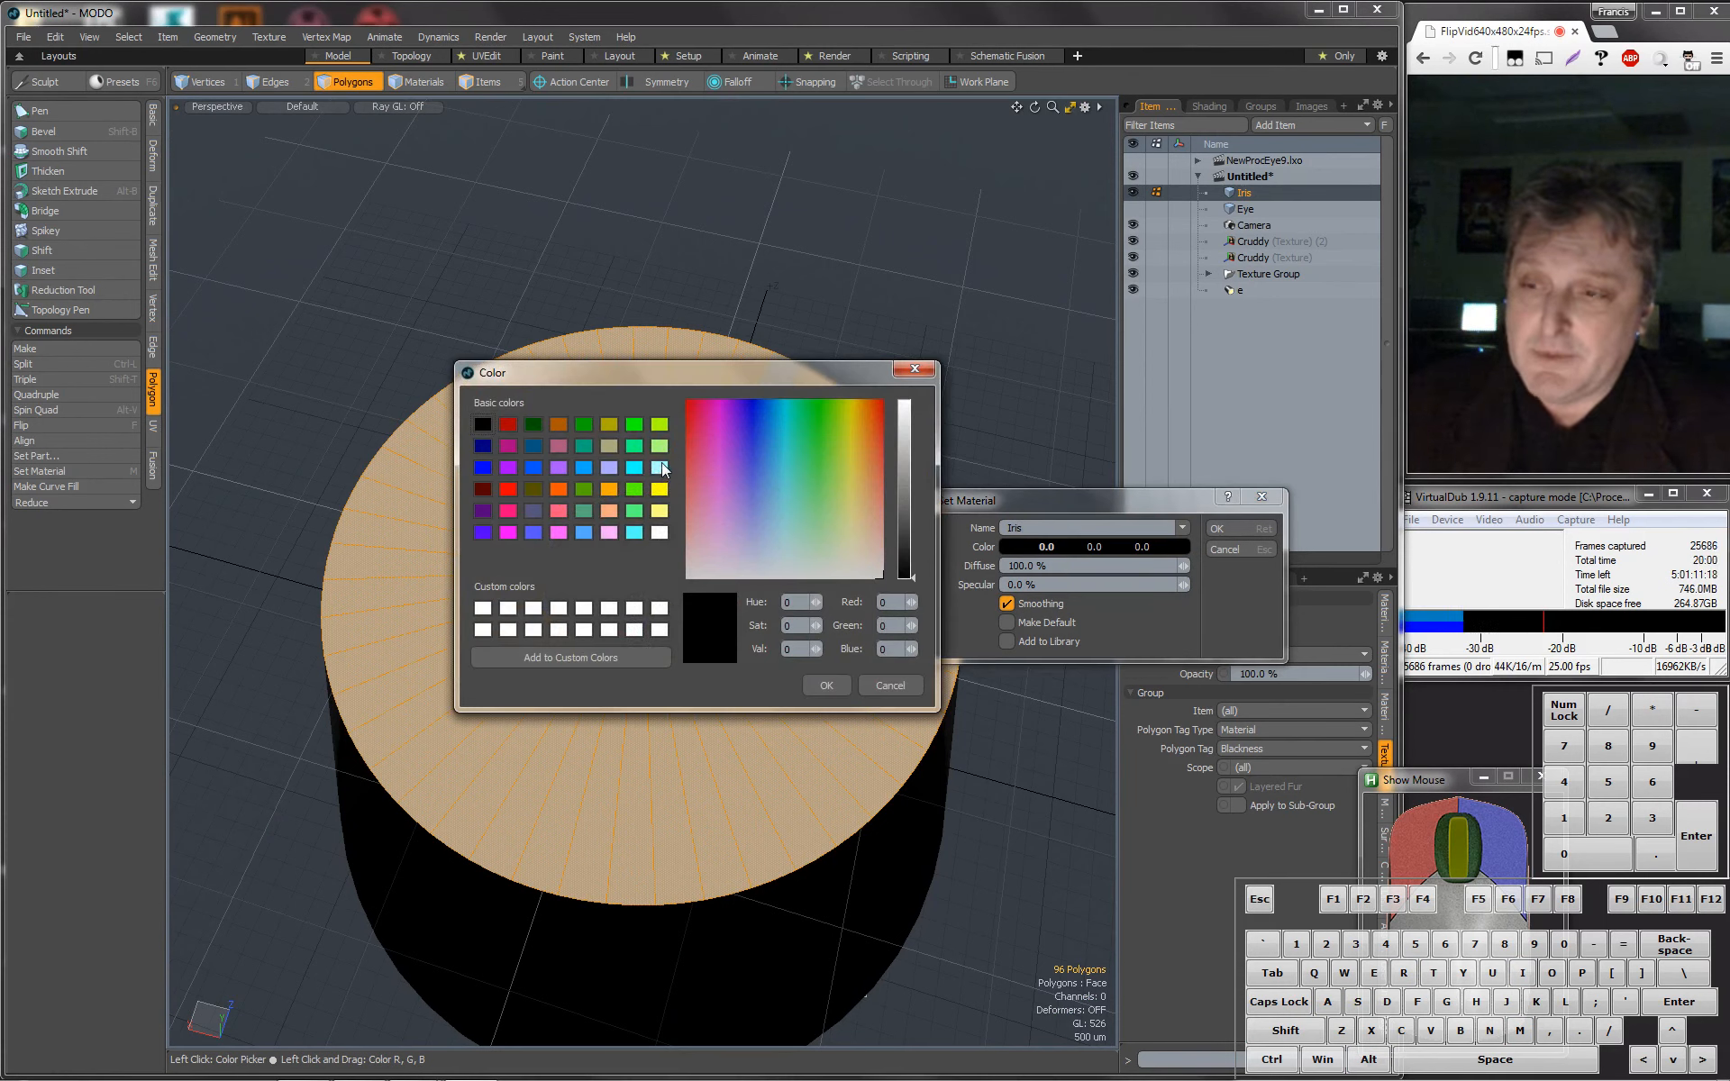
left_click(484, 469)
left_click(829, 684)
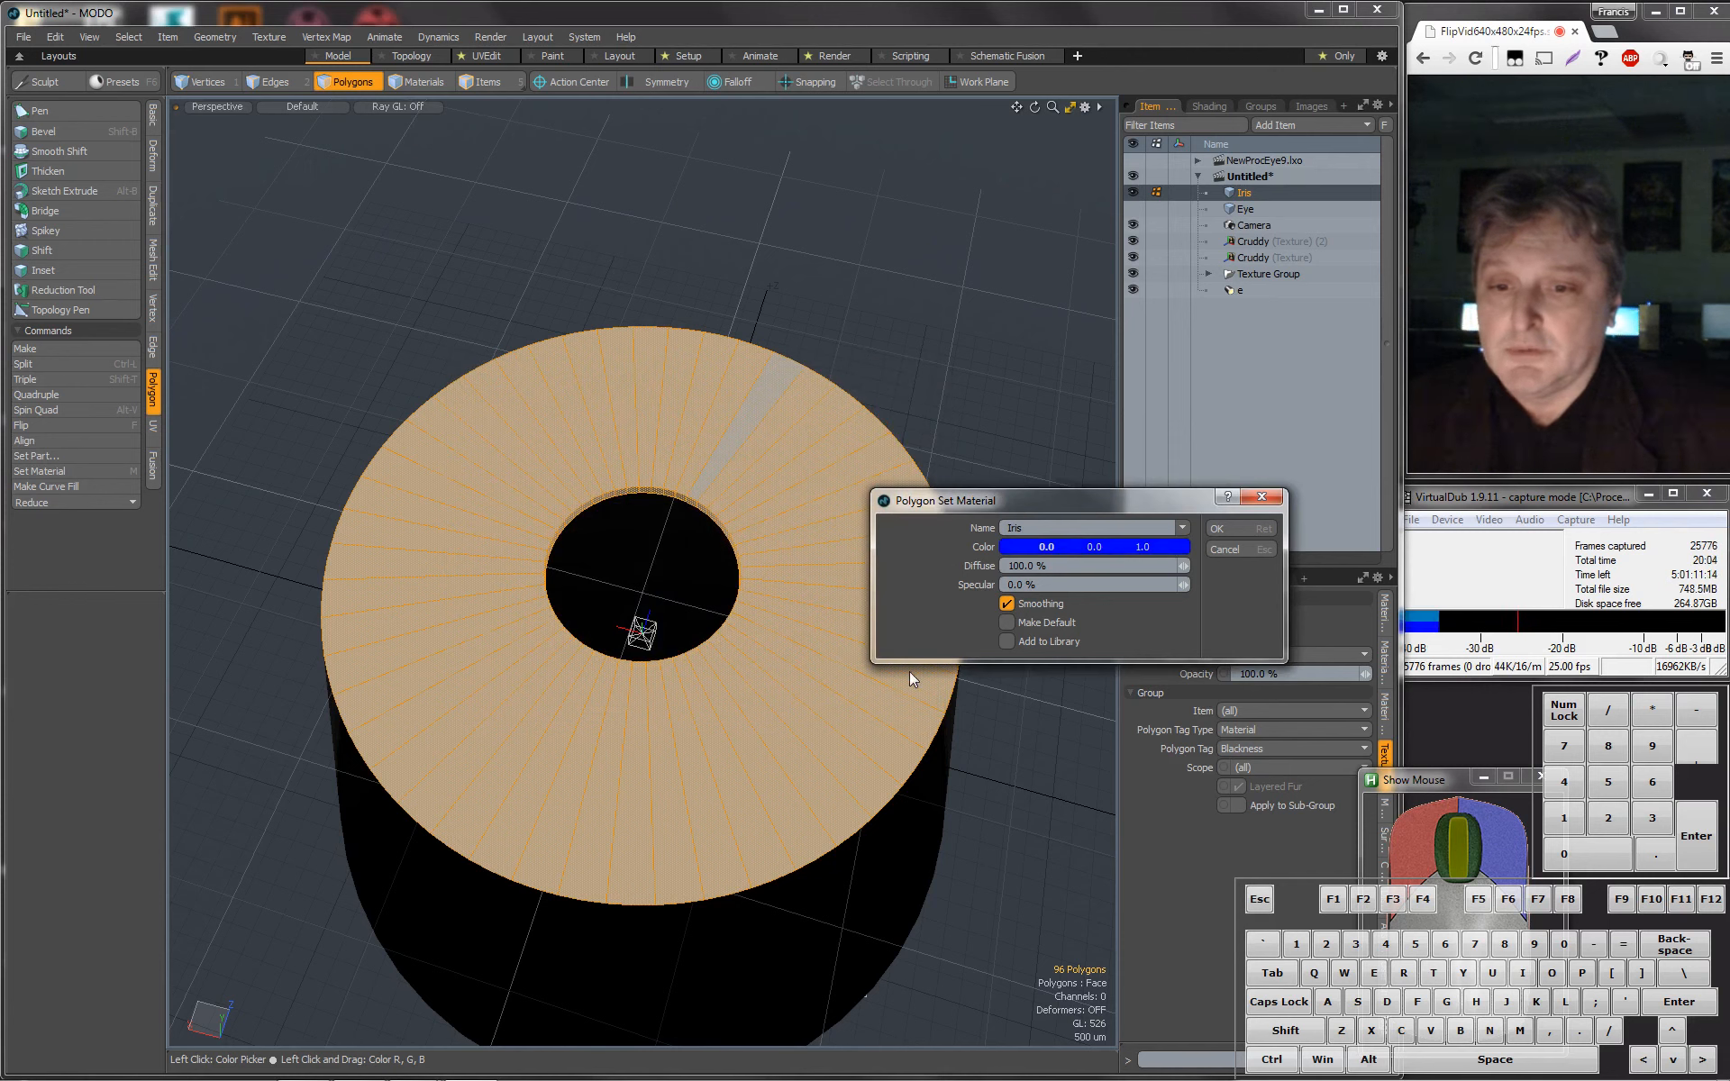
left_click(1055, 585)
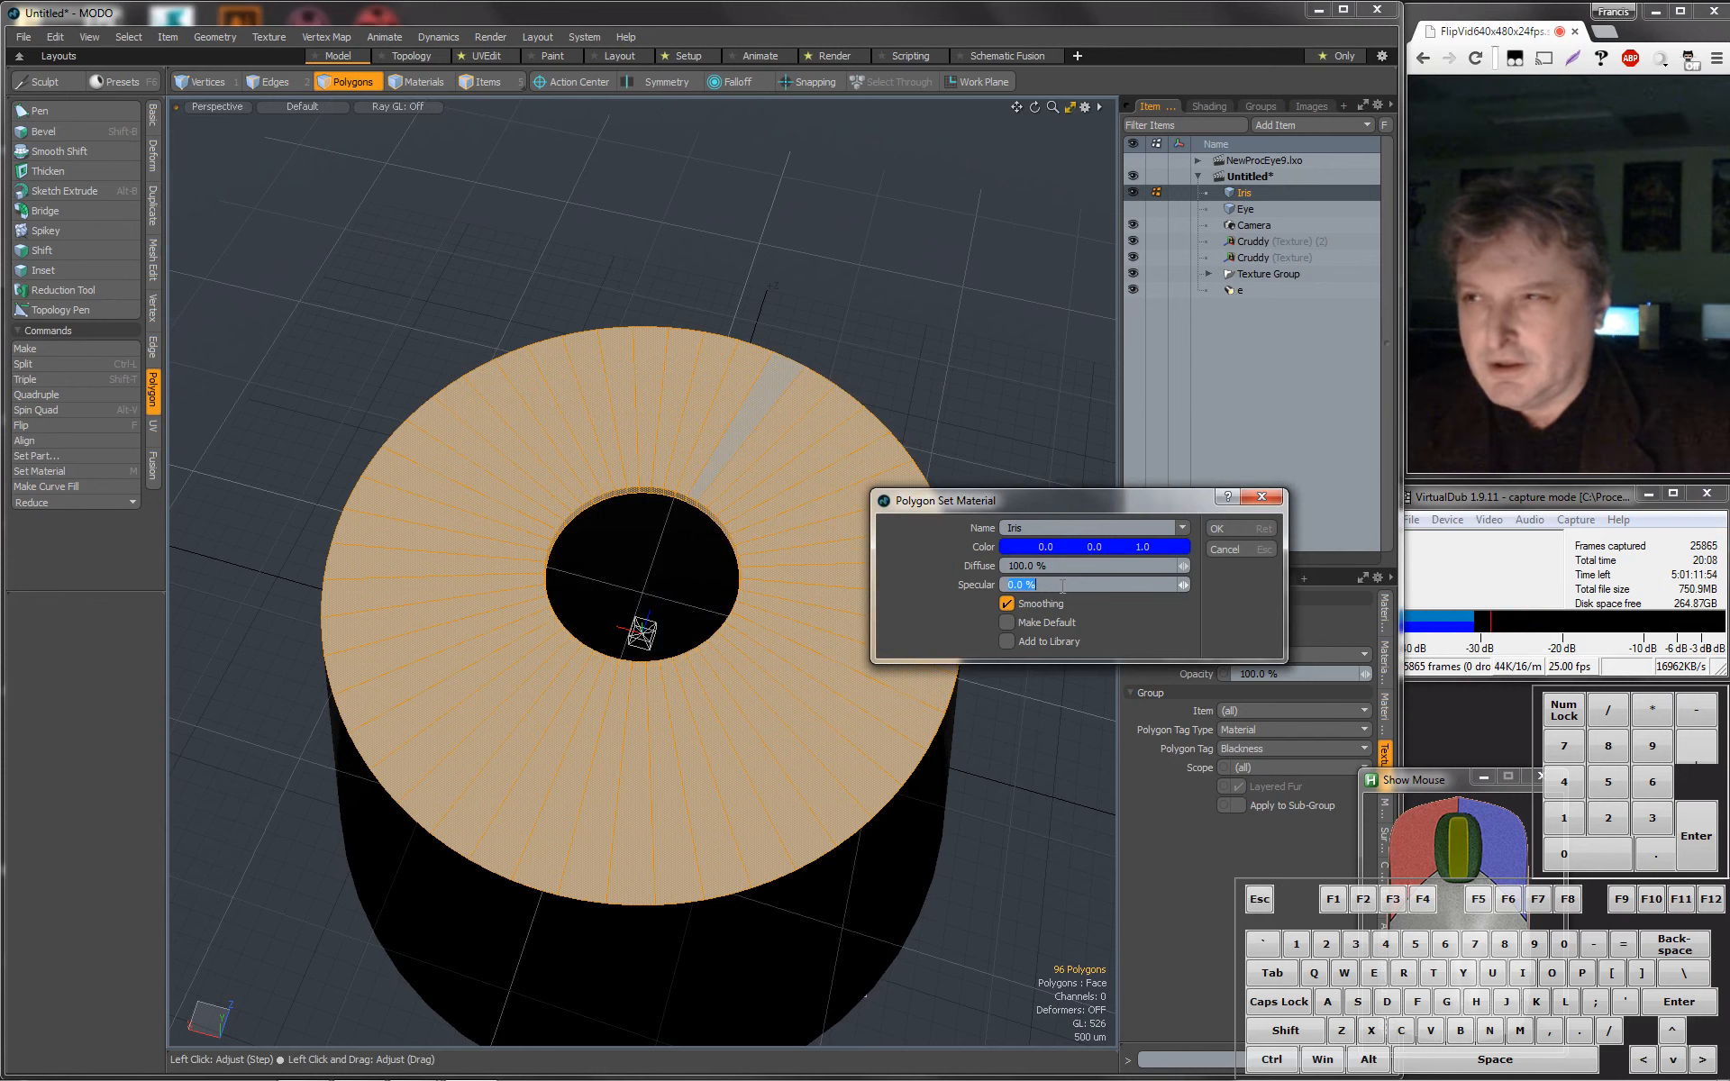
key("Return")
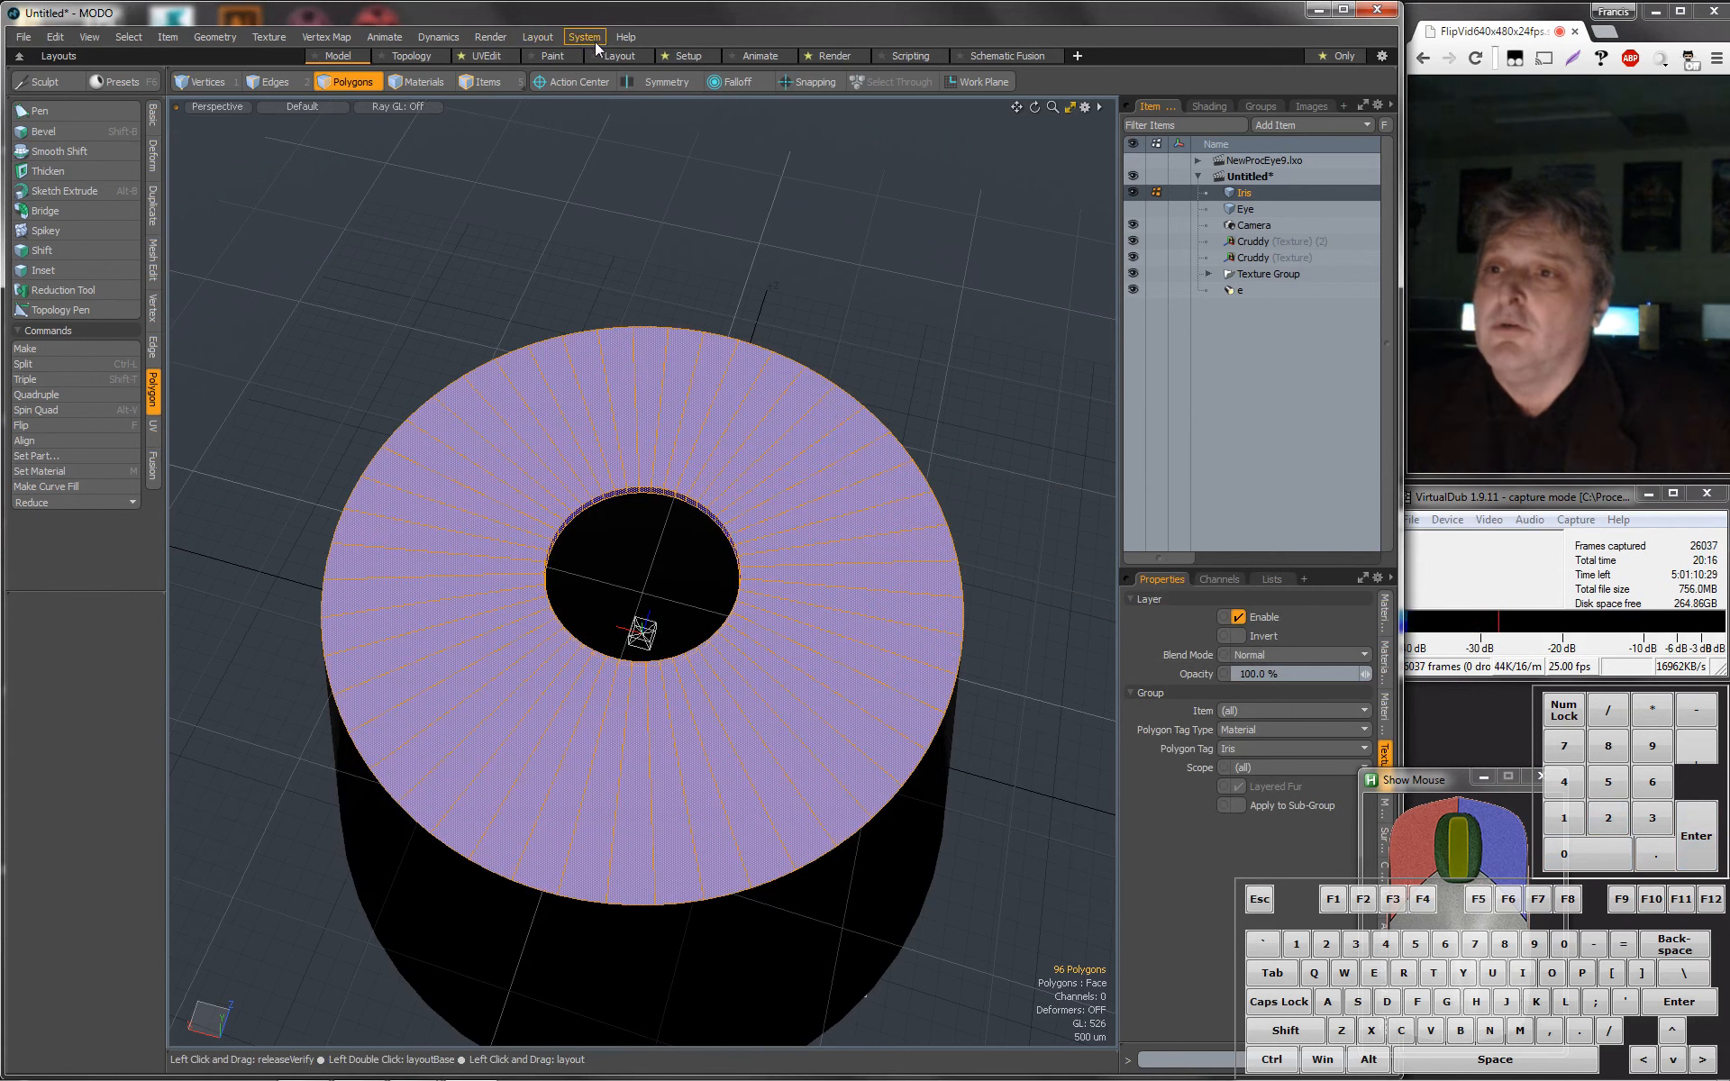
Start the preview render with the view fitted to the iris and make the Eye mesh visible again.
left_click(833, 56)
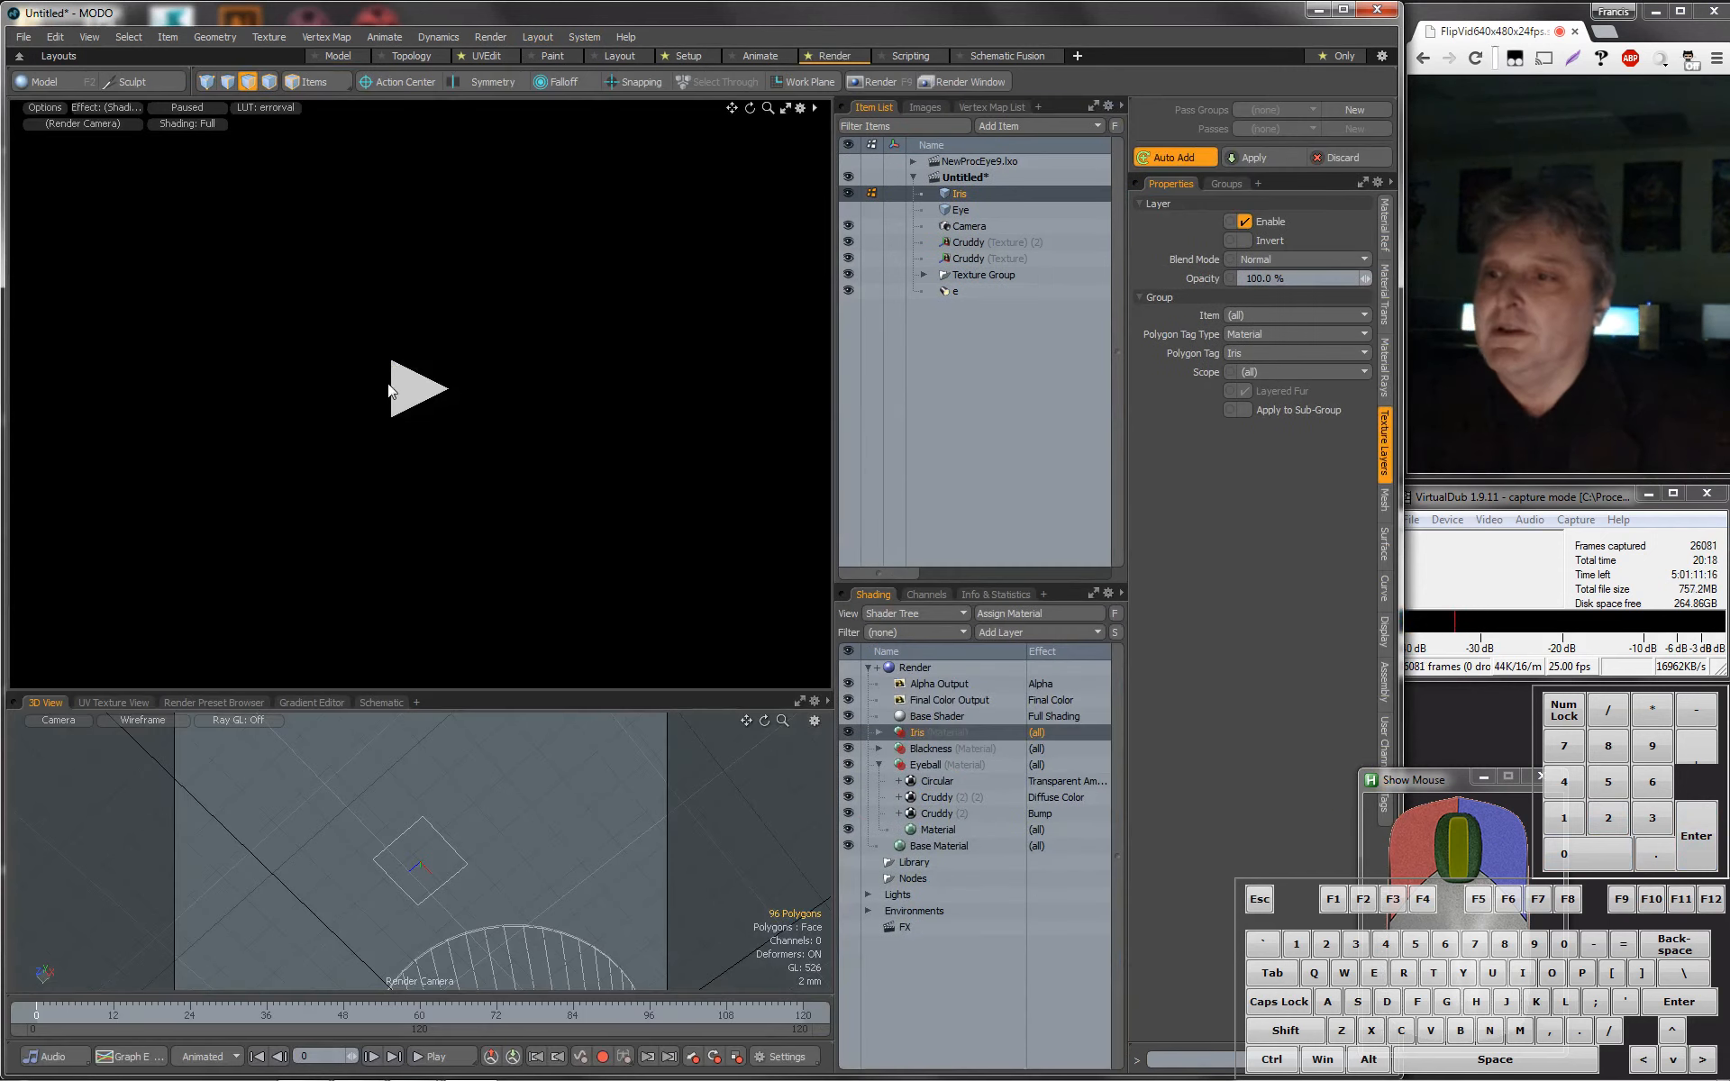
left_click(411, 393)
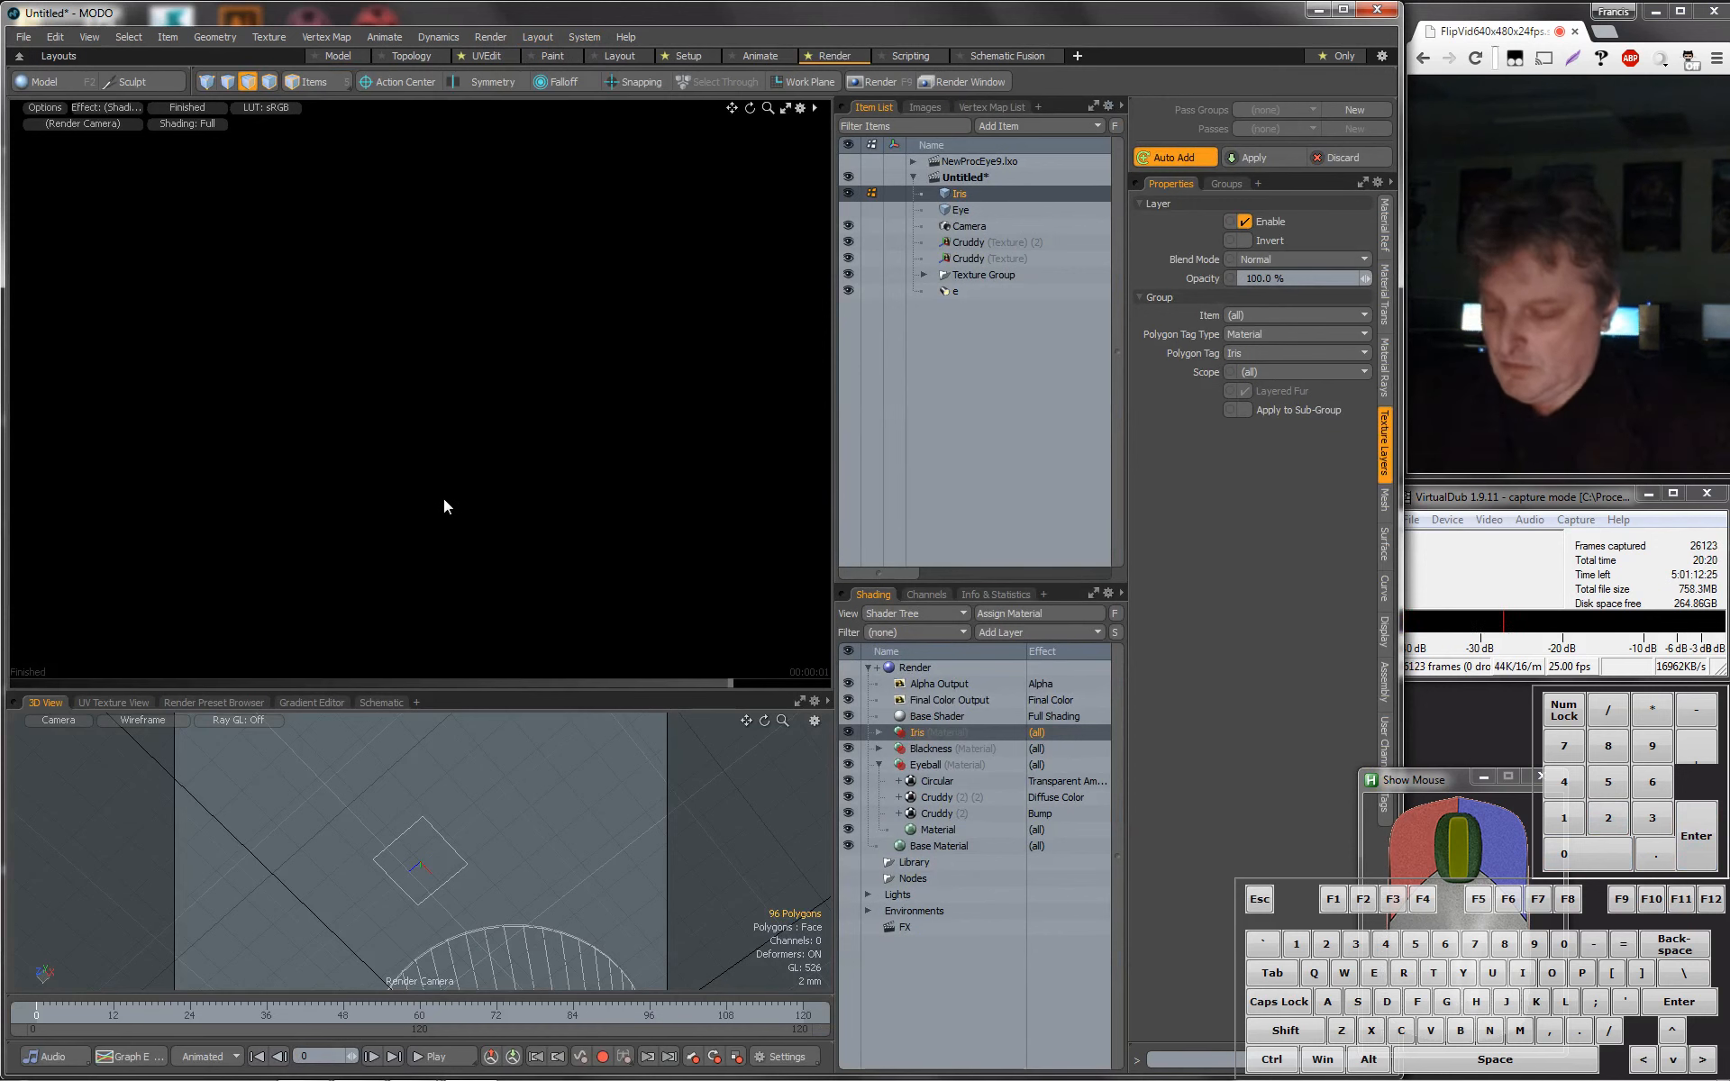
key("a")
left_click_drag(490, 478, 494, 365, "alt")
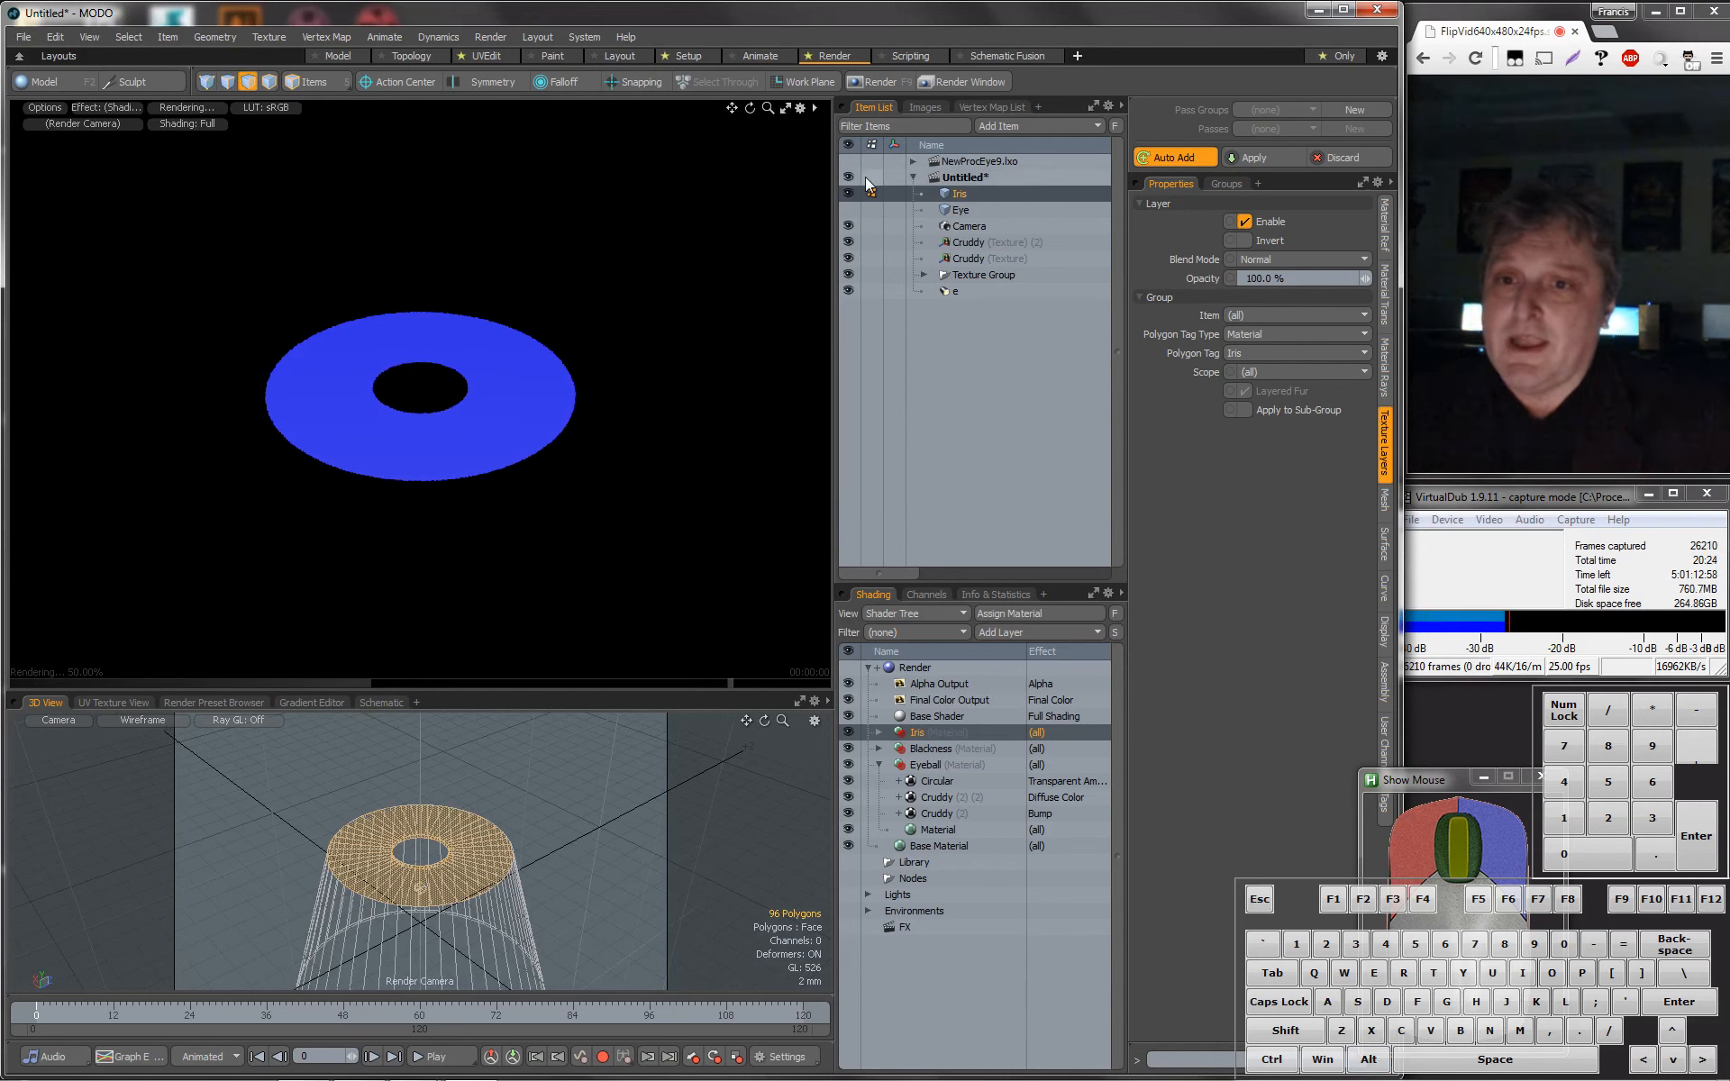
left_click(848, 209)
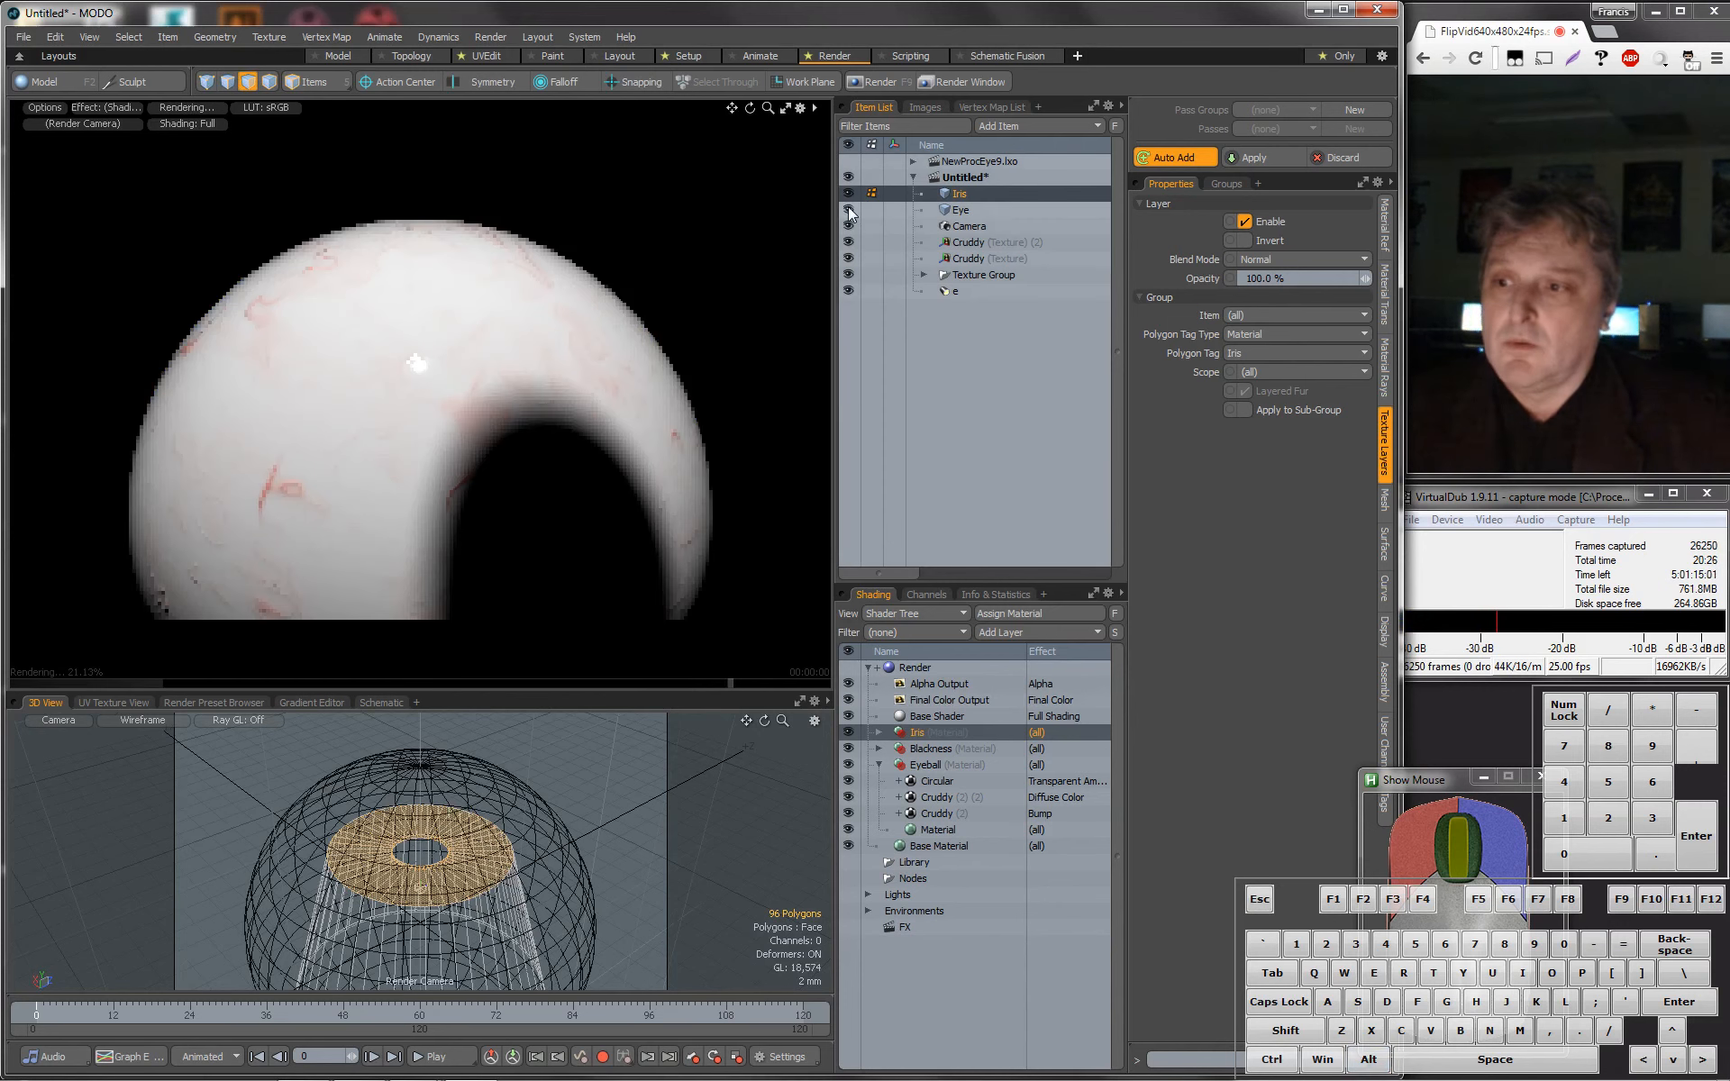
left_click_drag(591, 447, 668, 475, "alt")
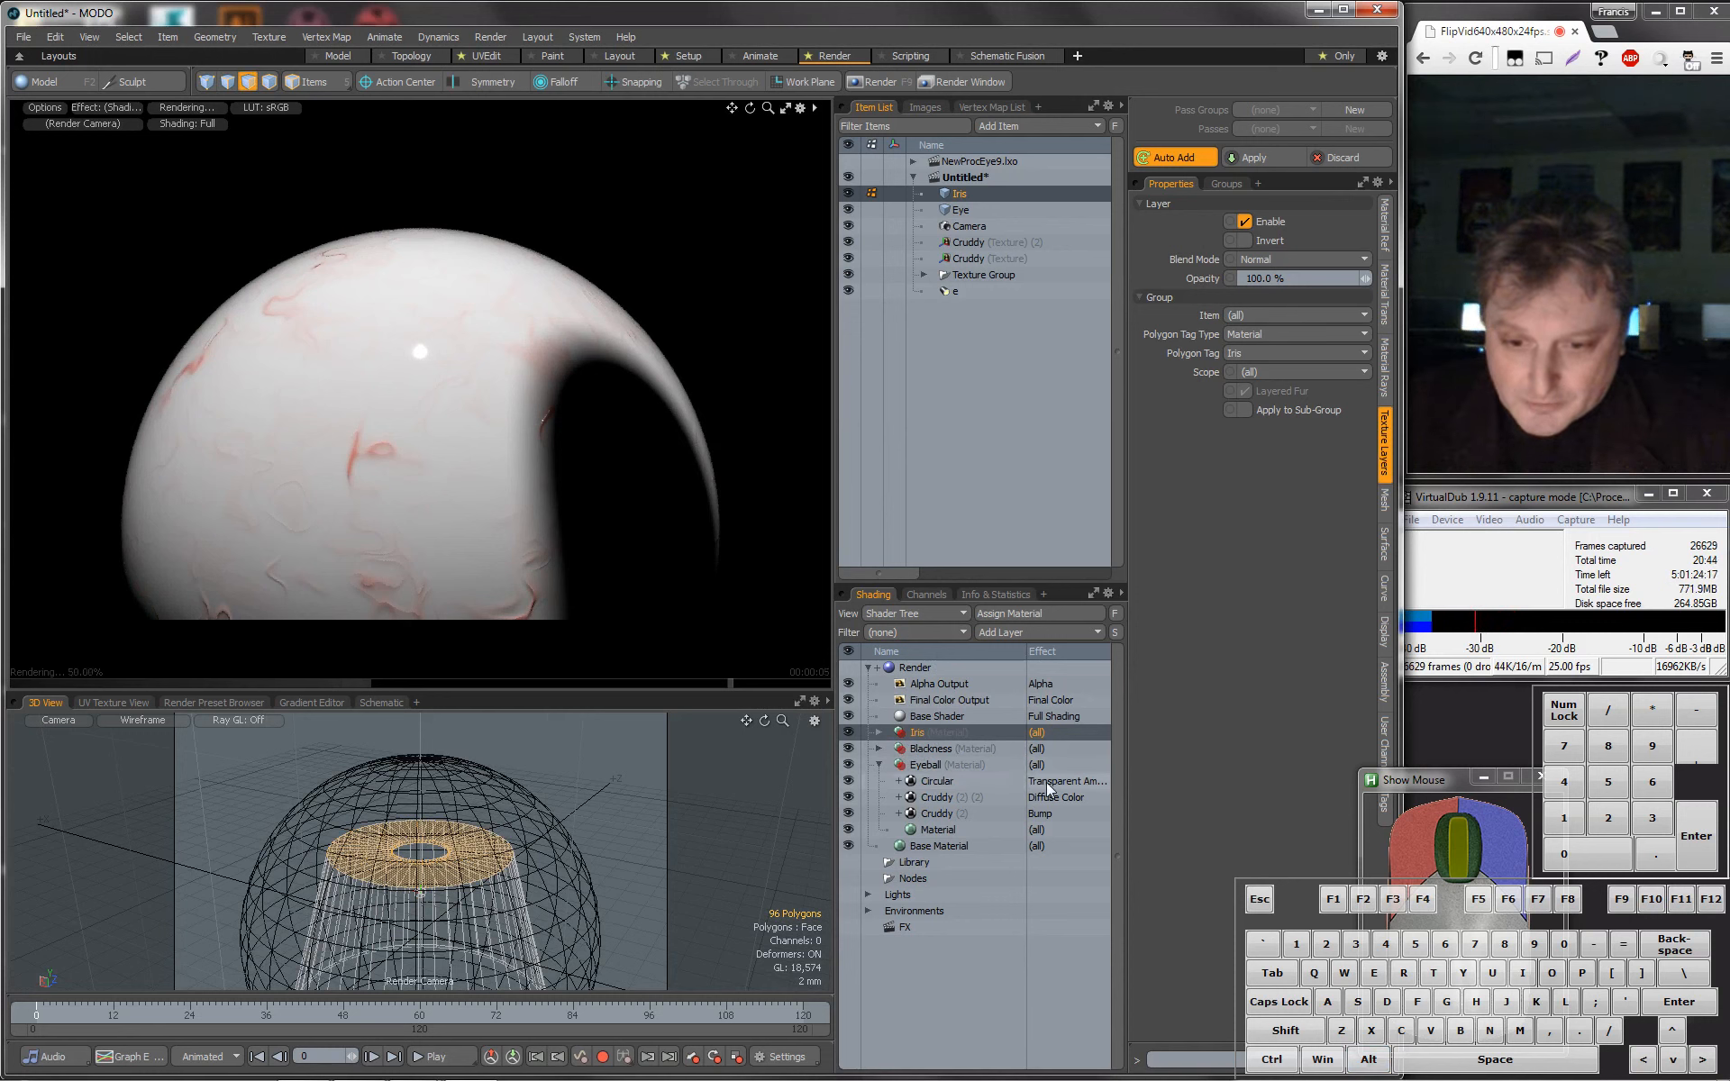
Try a Planar projection along the Y axis on the texture locator of the Eyeball's diffuse color Cruddy layer.
left_click(949, 797)
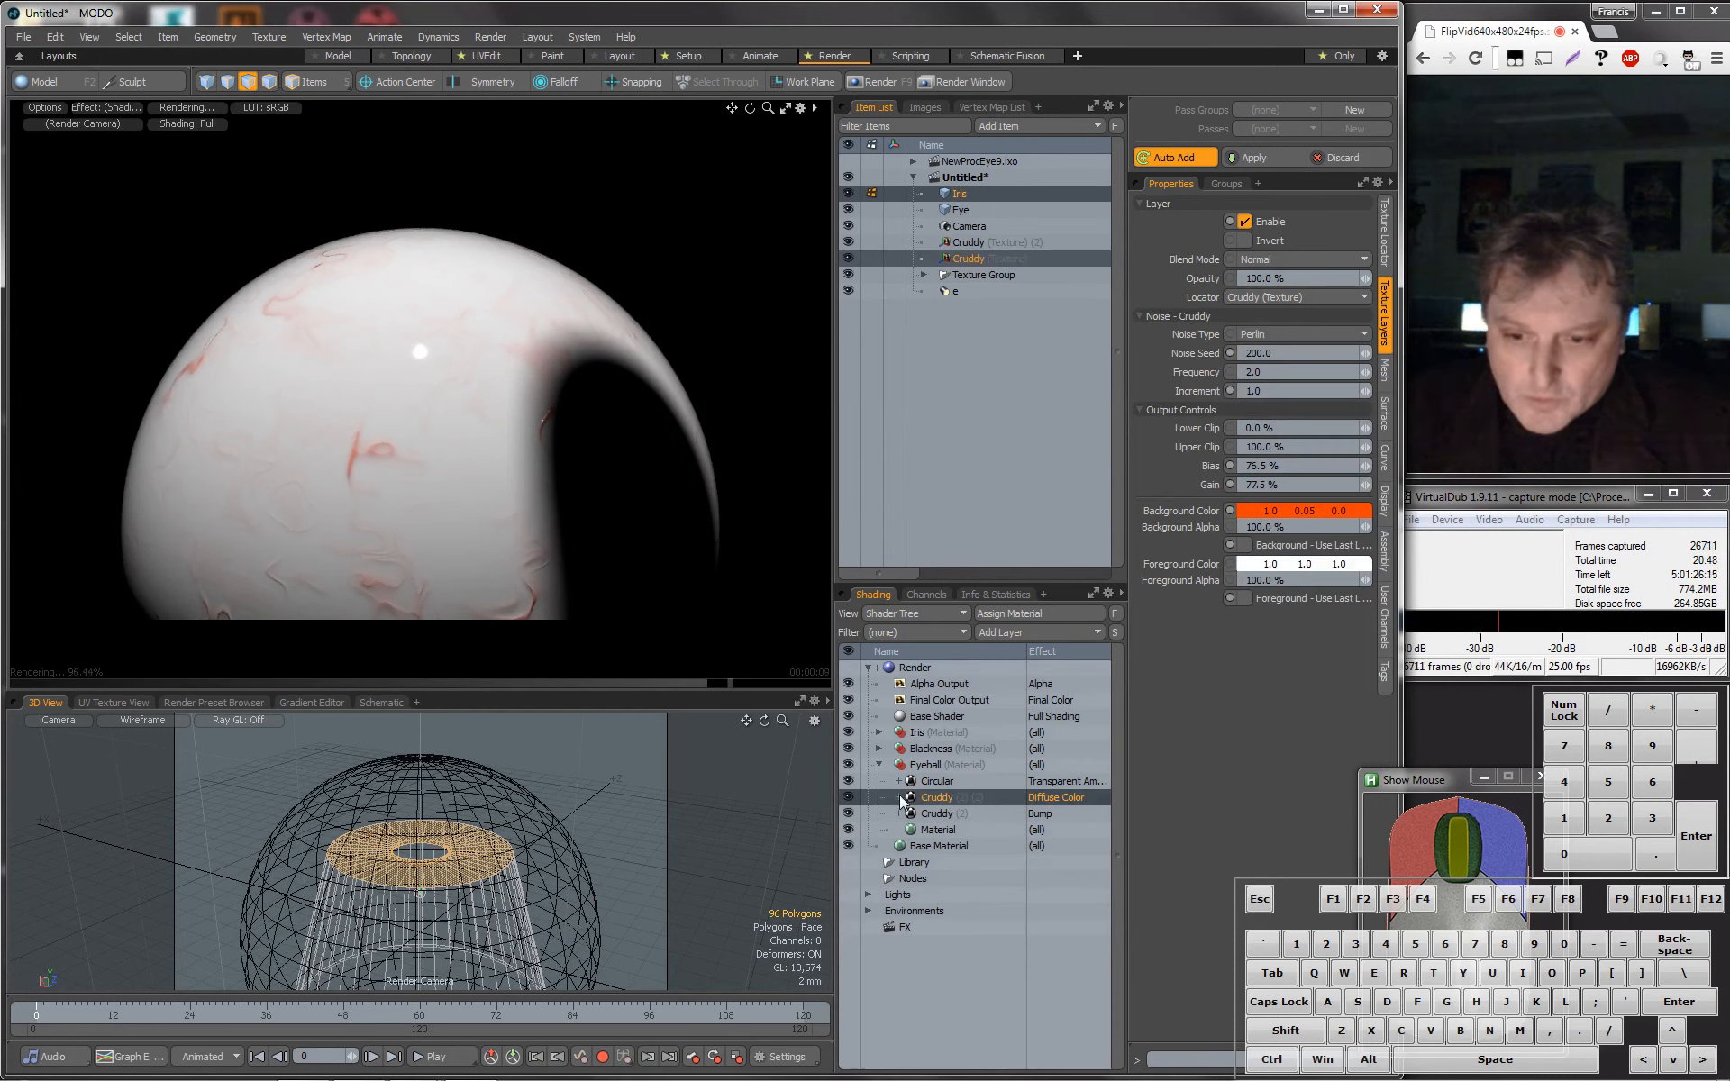
left_click(900, 797)
left_click(976, 818)
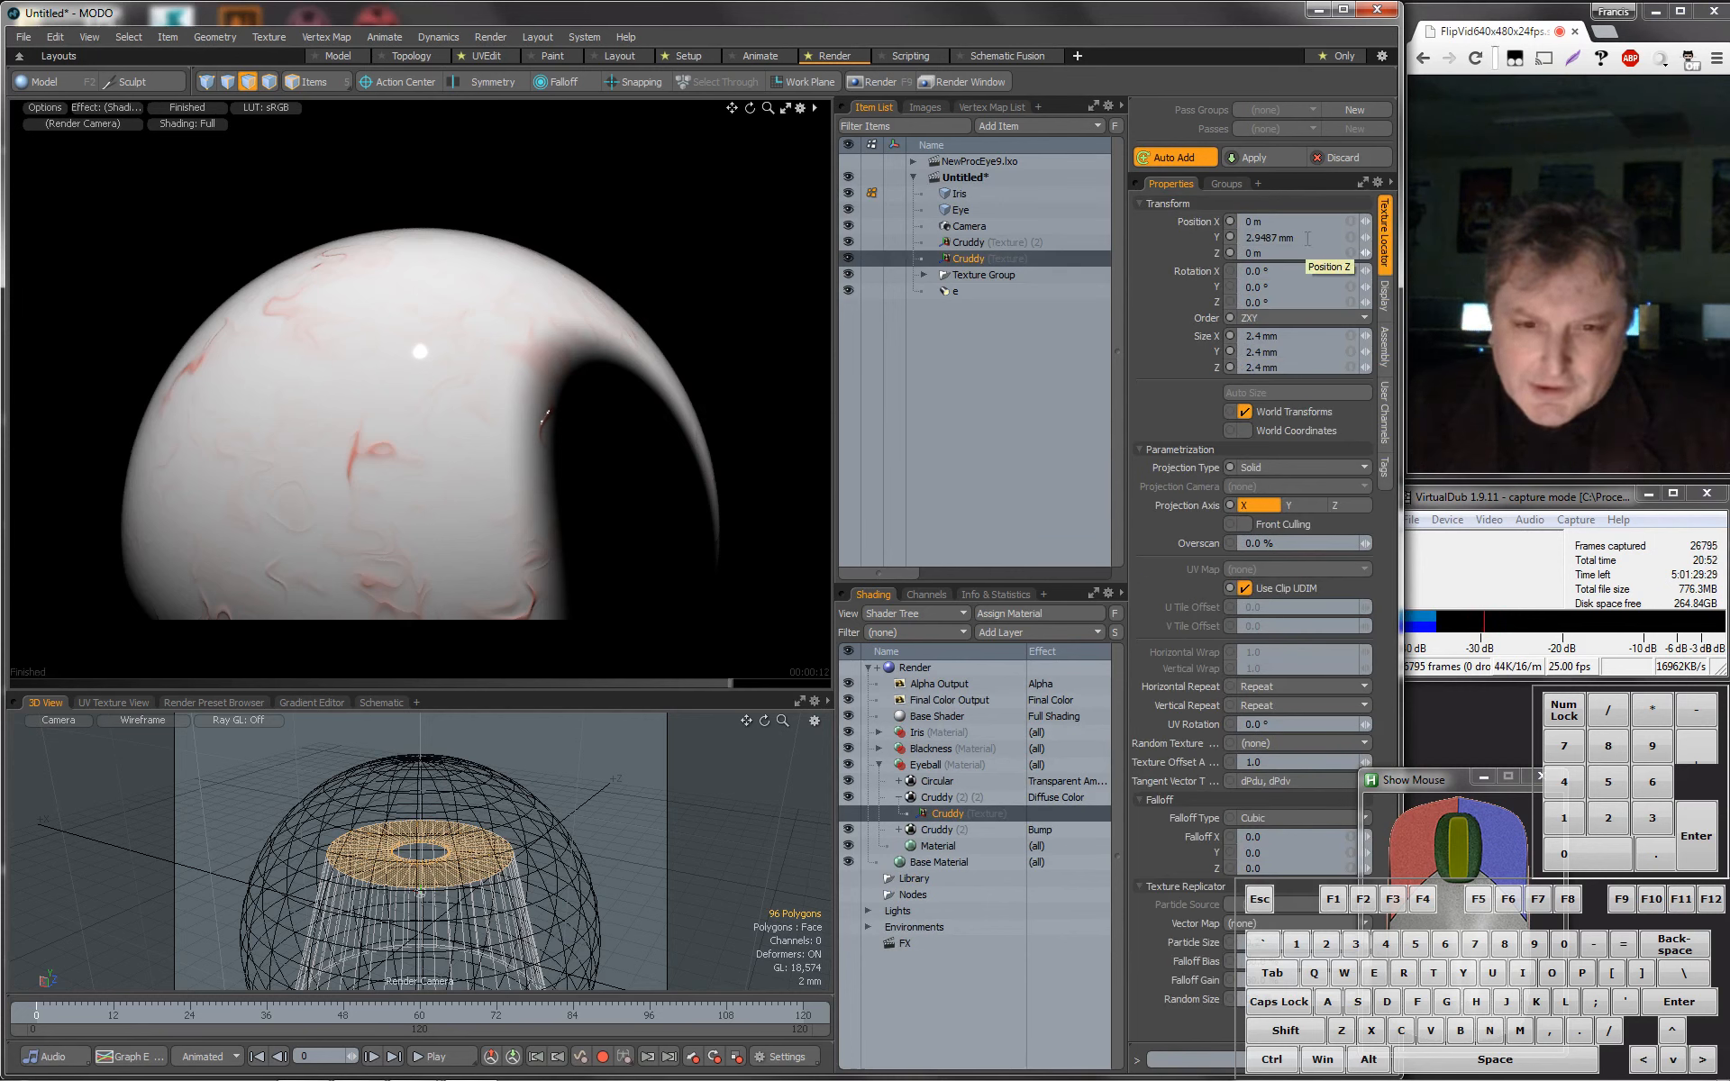
left_click(1295, 505)
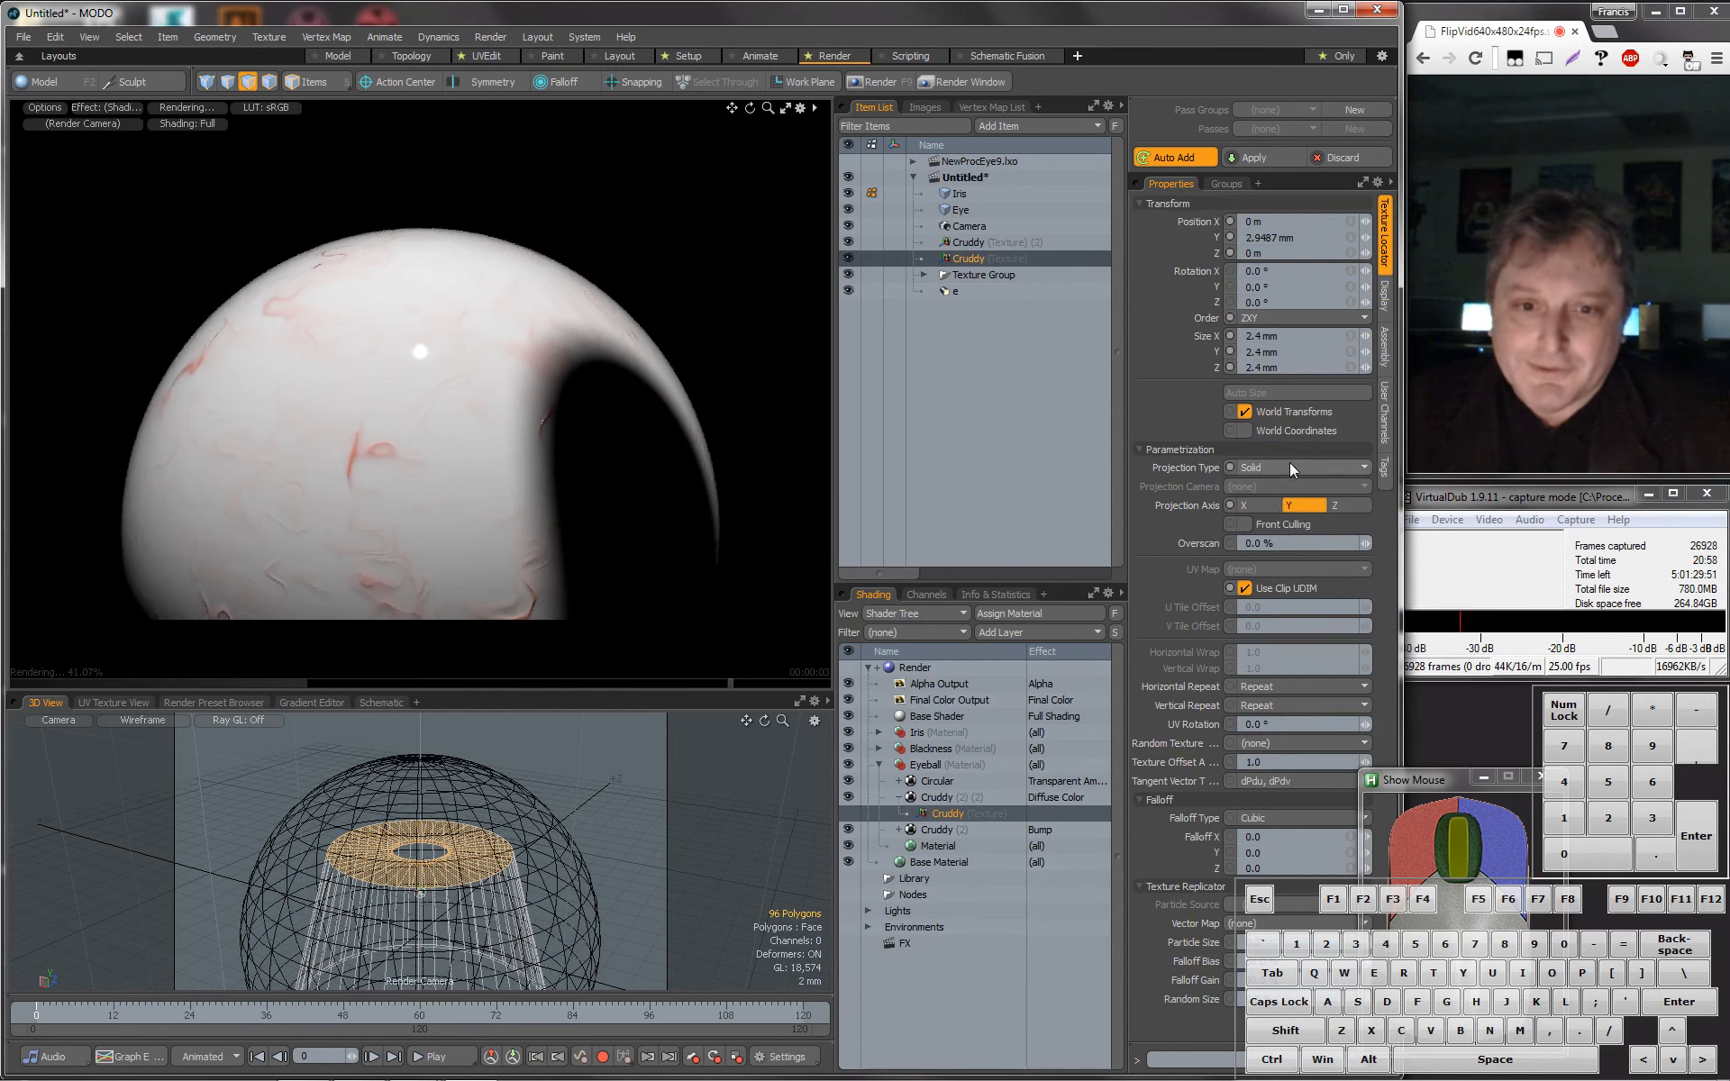
left_click(1289, 463)
left_click(1289, 475)
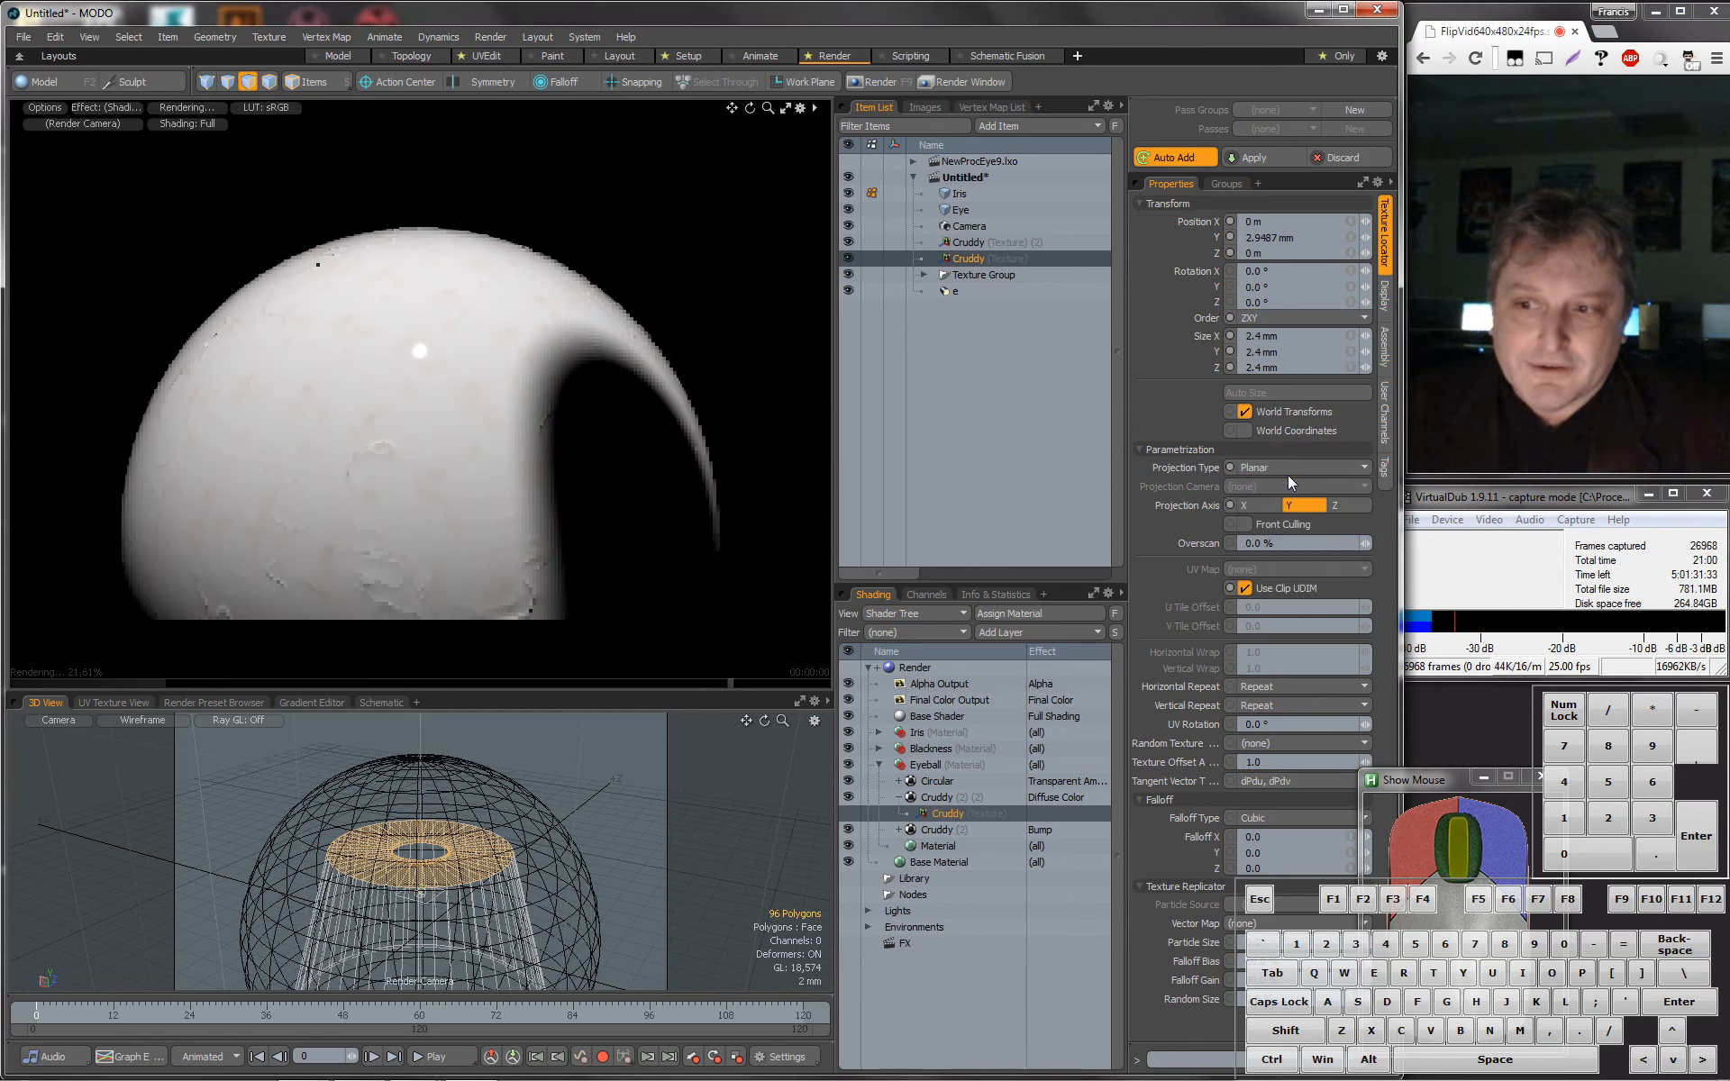
key("z")
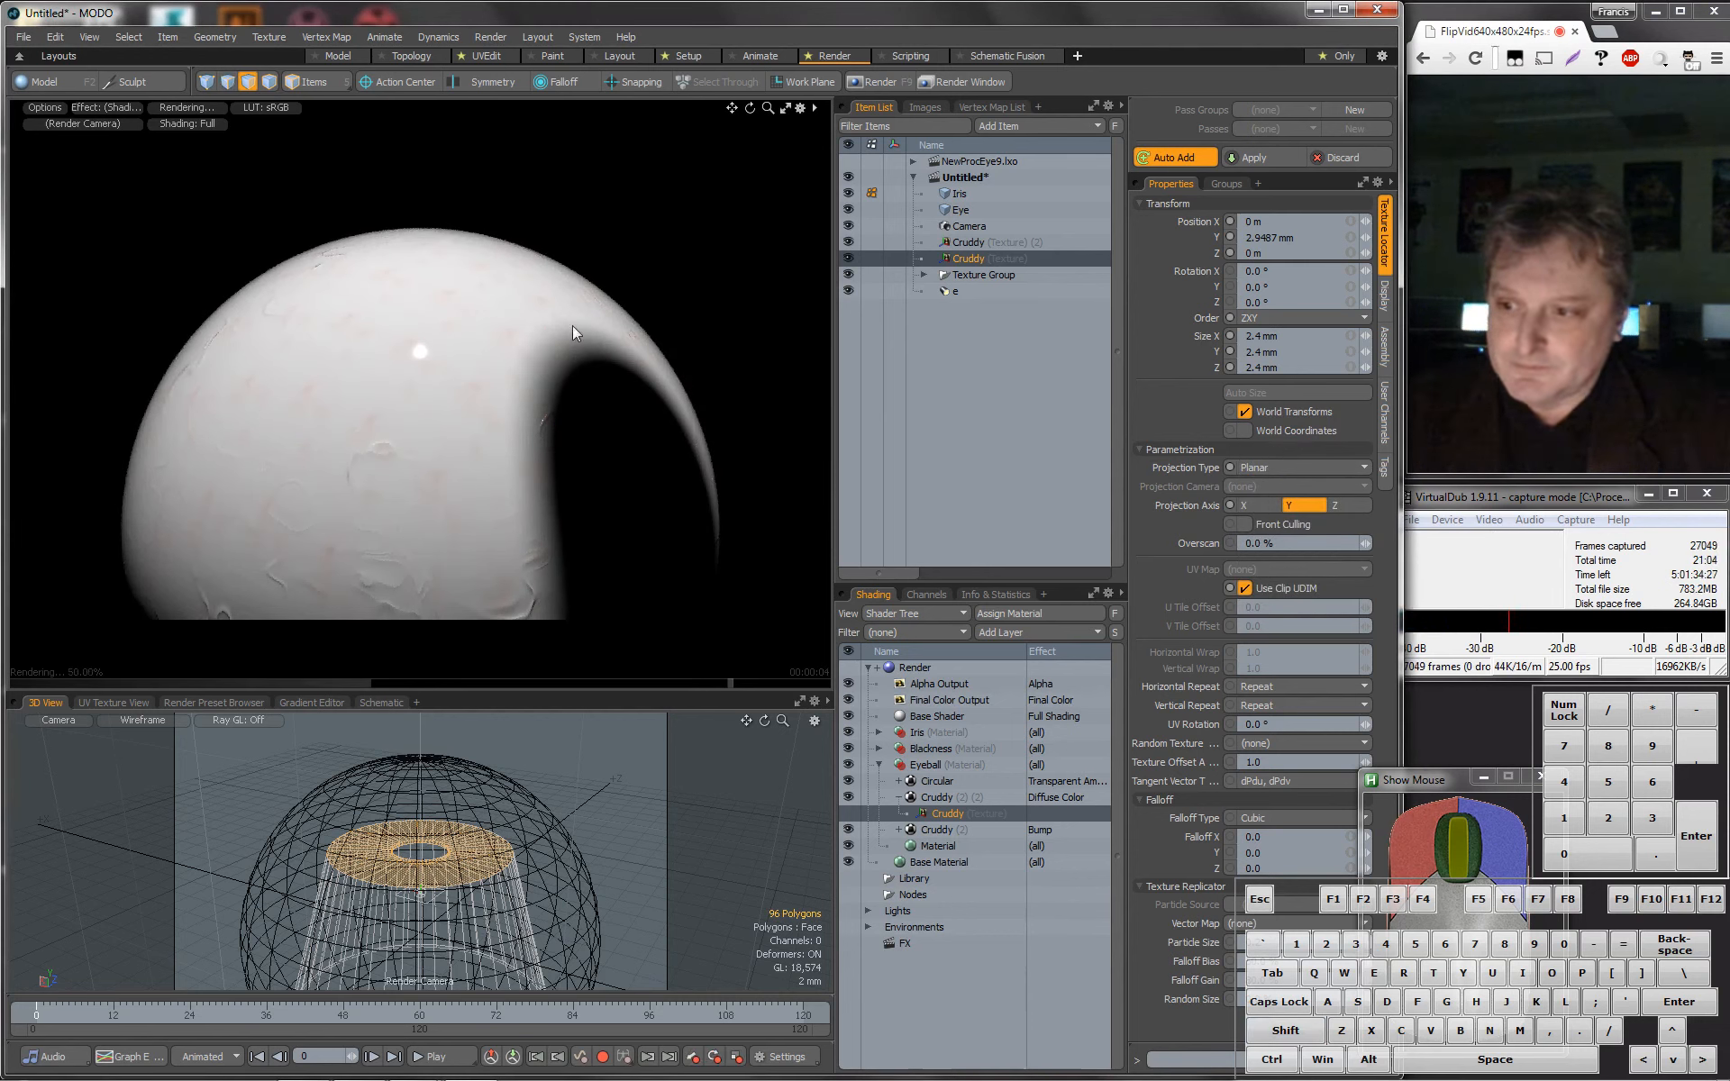
Undo the projection type and projection axis changes on the diffuse Cruddy texture locator.
left_click(768, 847)
key("ctrl+z")
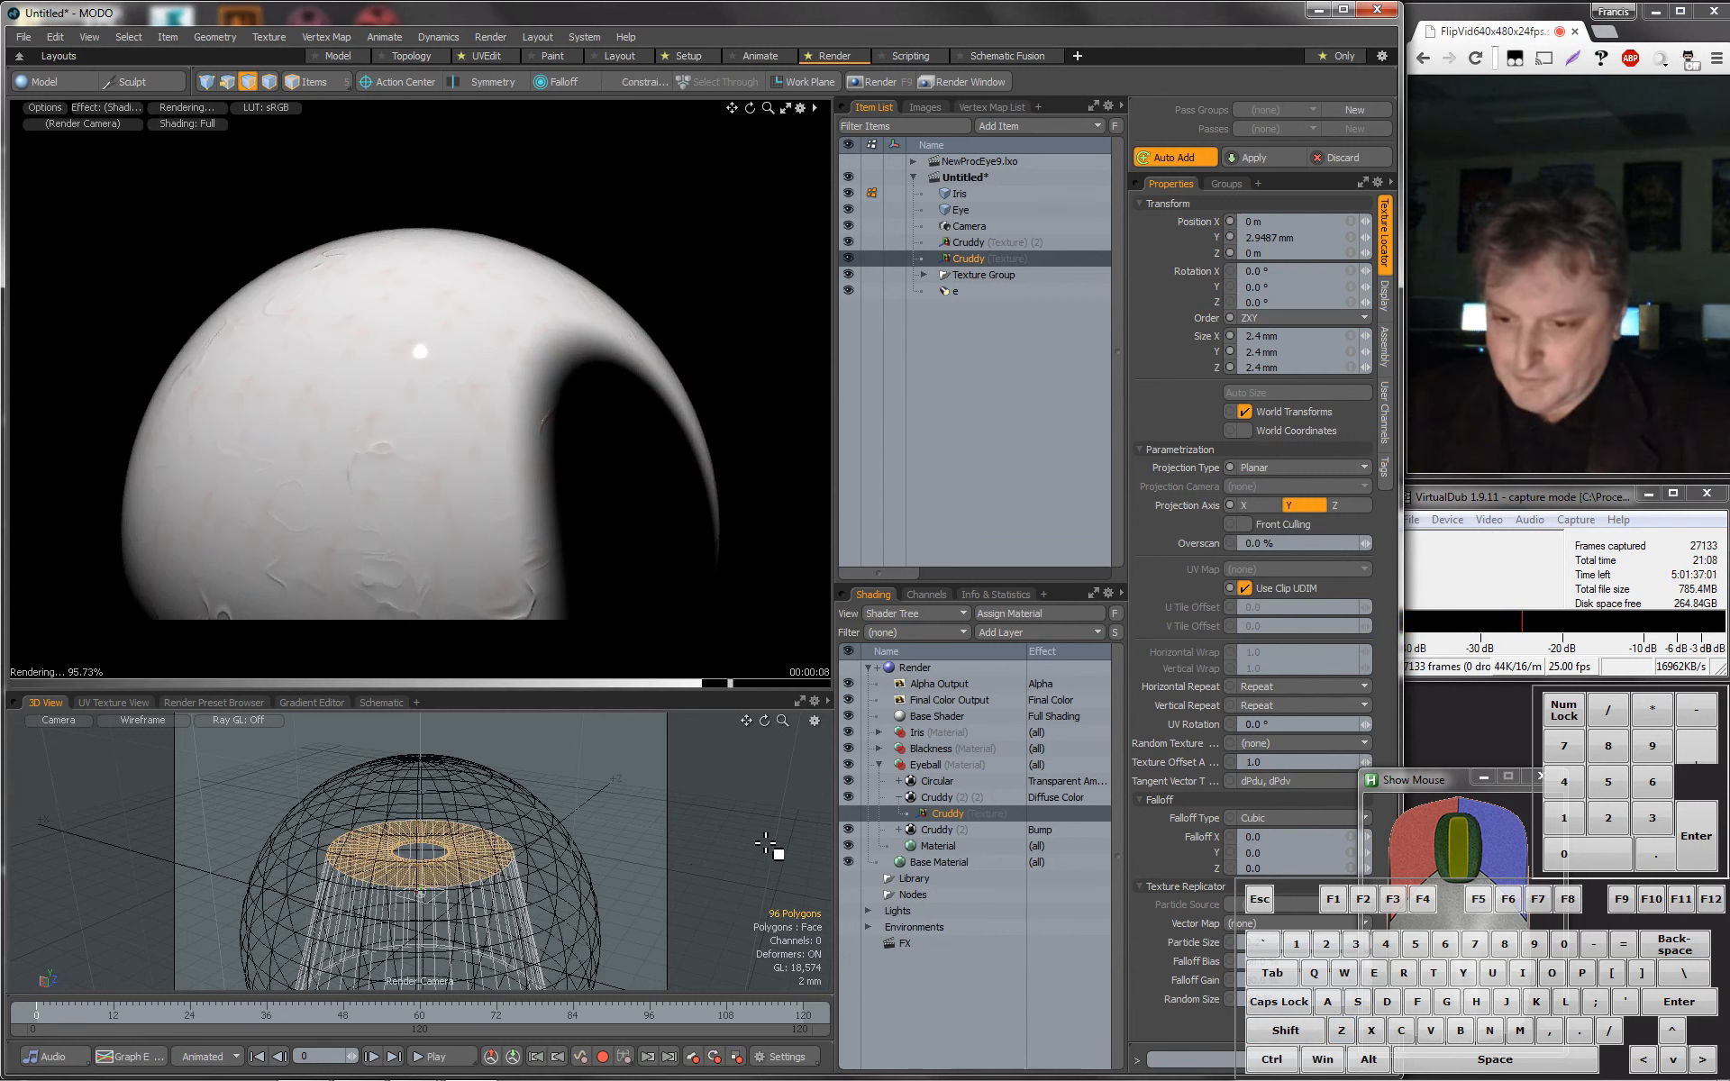
key("ctrl+z")
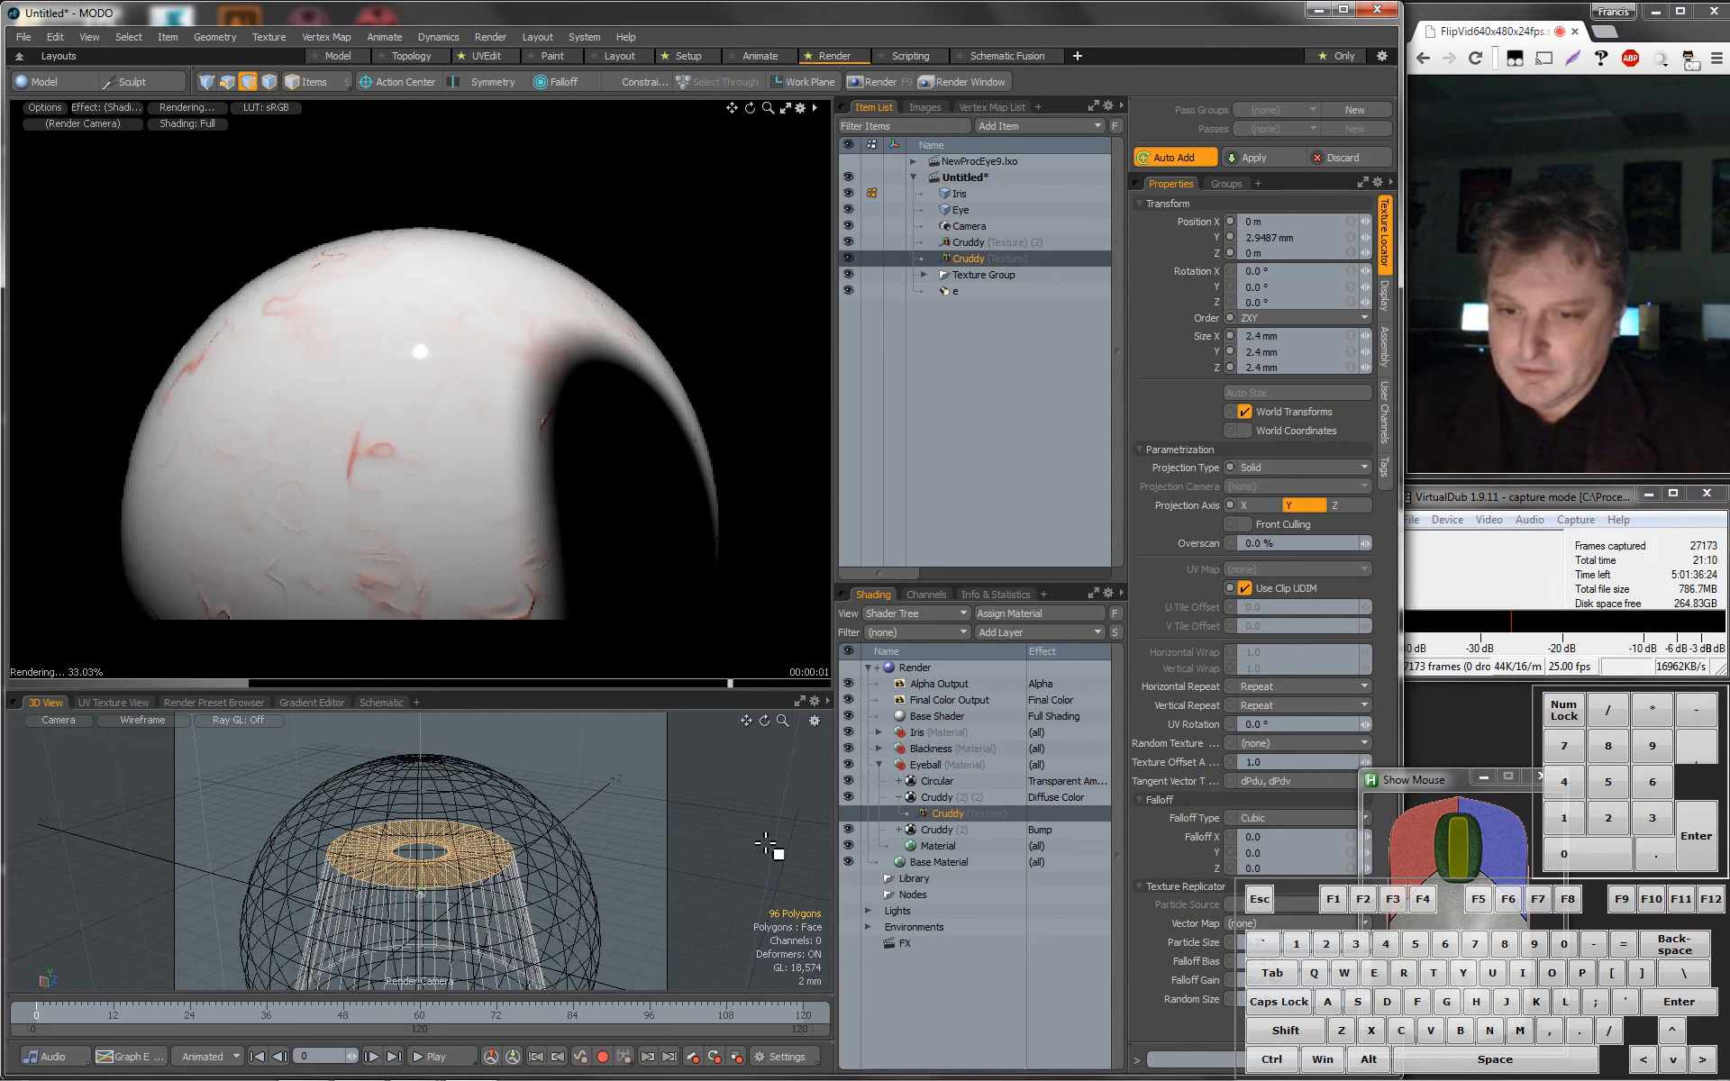
key("ctrl+z")
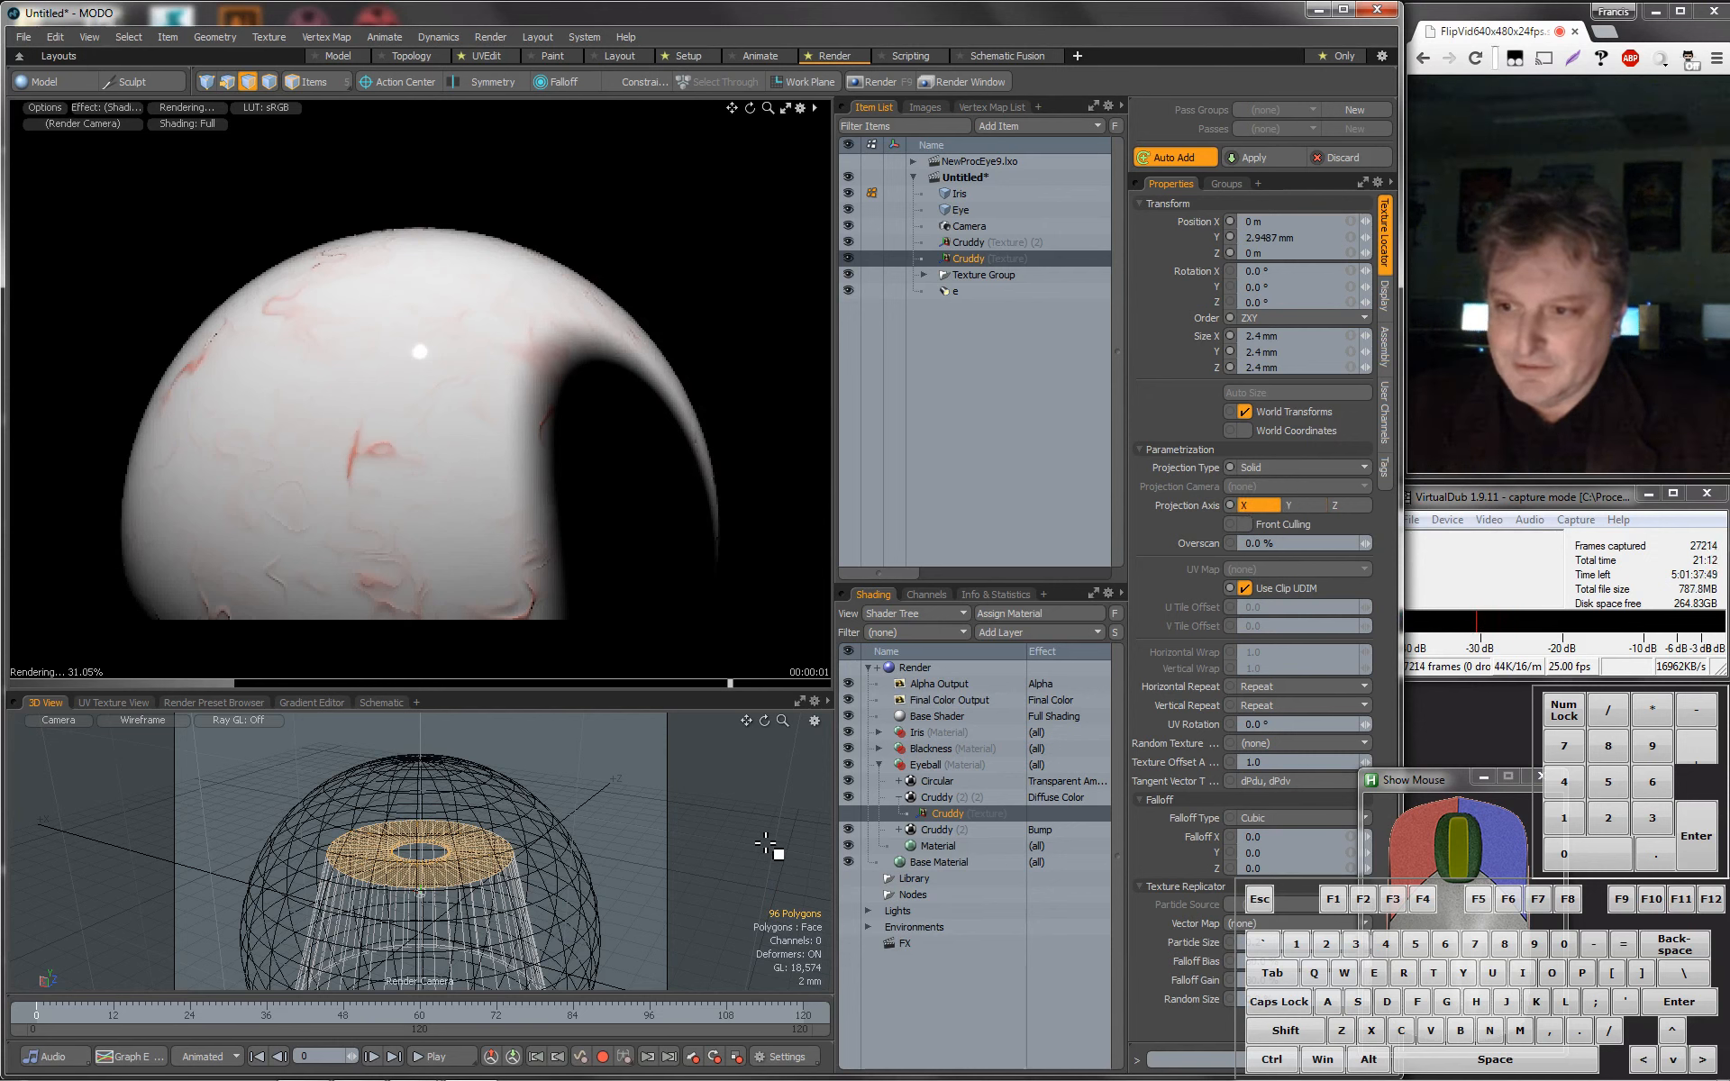
Try the X, Y and Z axes for the Planar projection on the texture locator of the Eyeball's Circular layer.
left_click(929, 781)
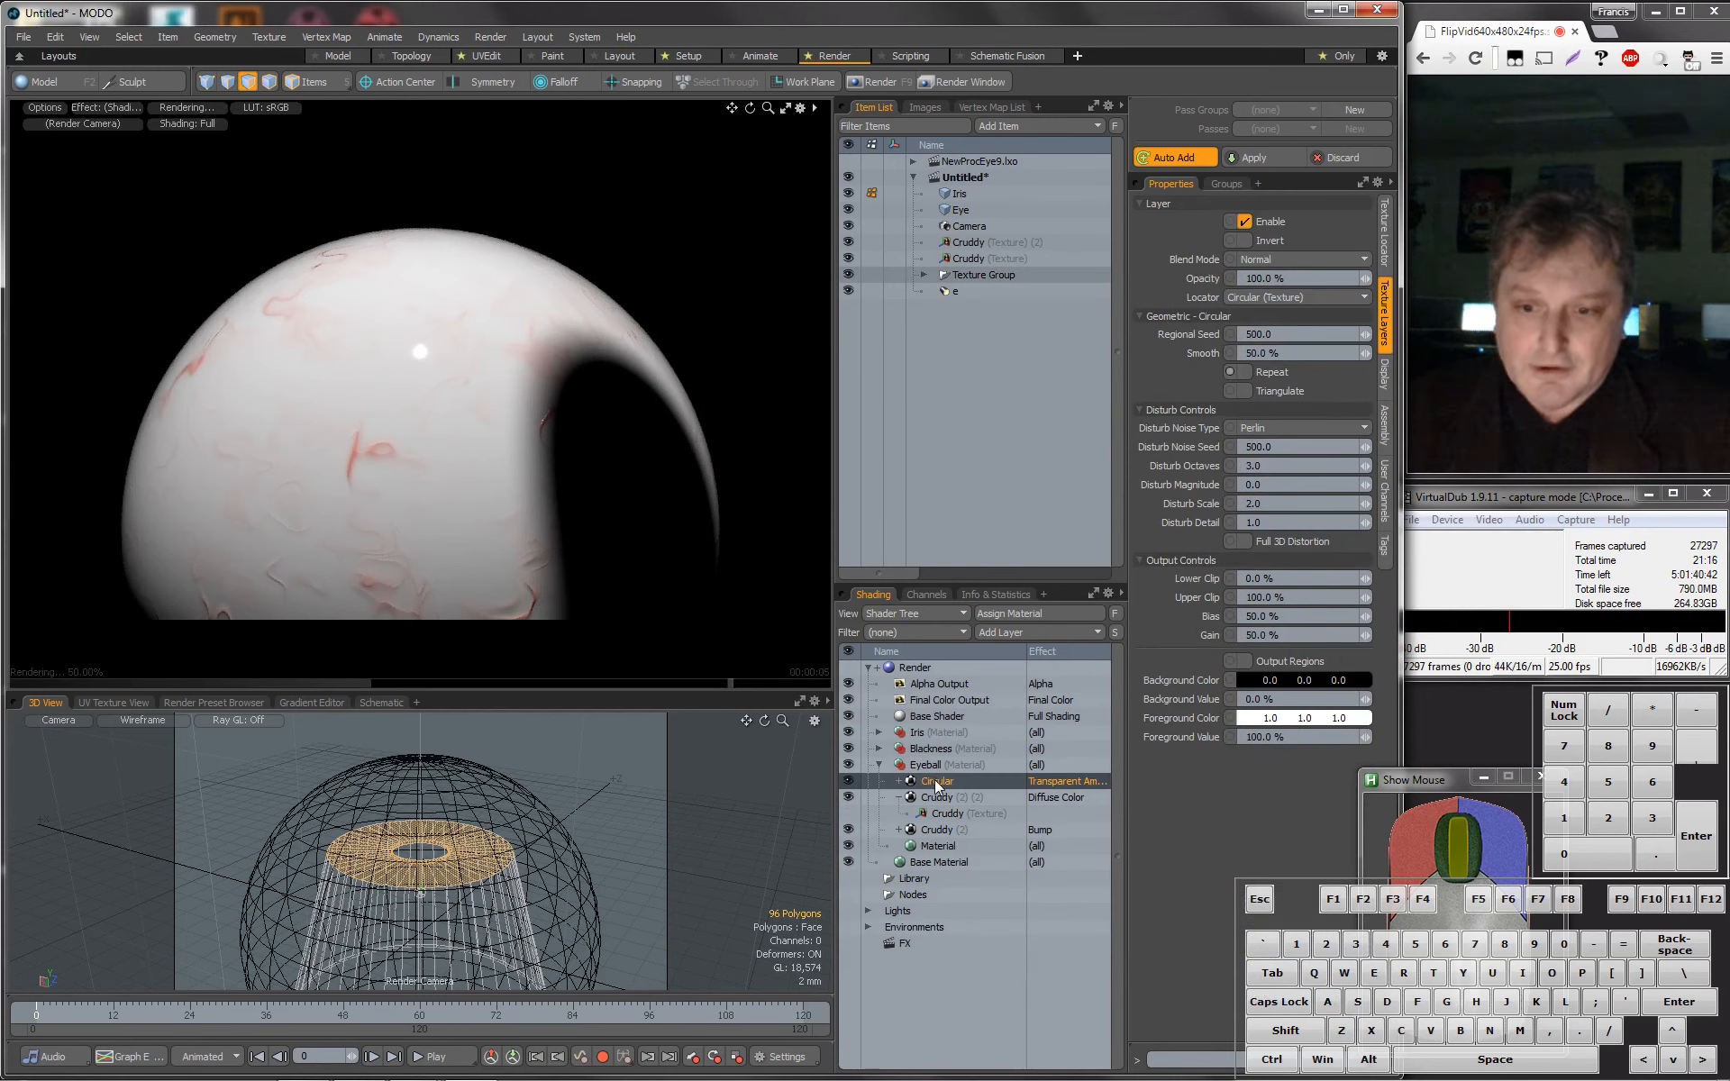
left_click(893, 800)
left_click(897, 797)
left_click(898, 781)
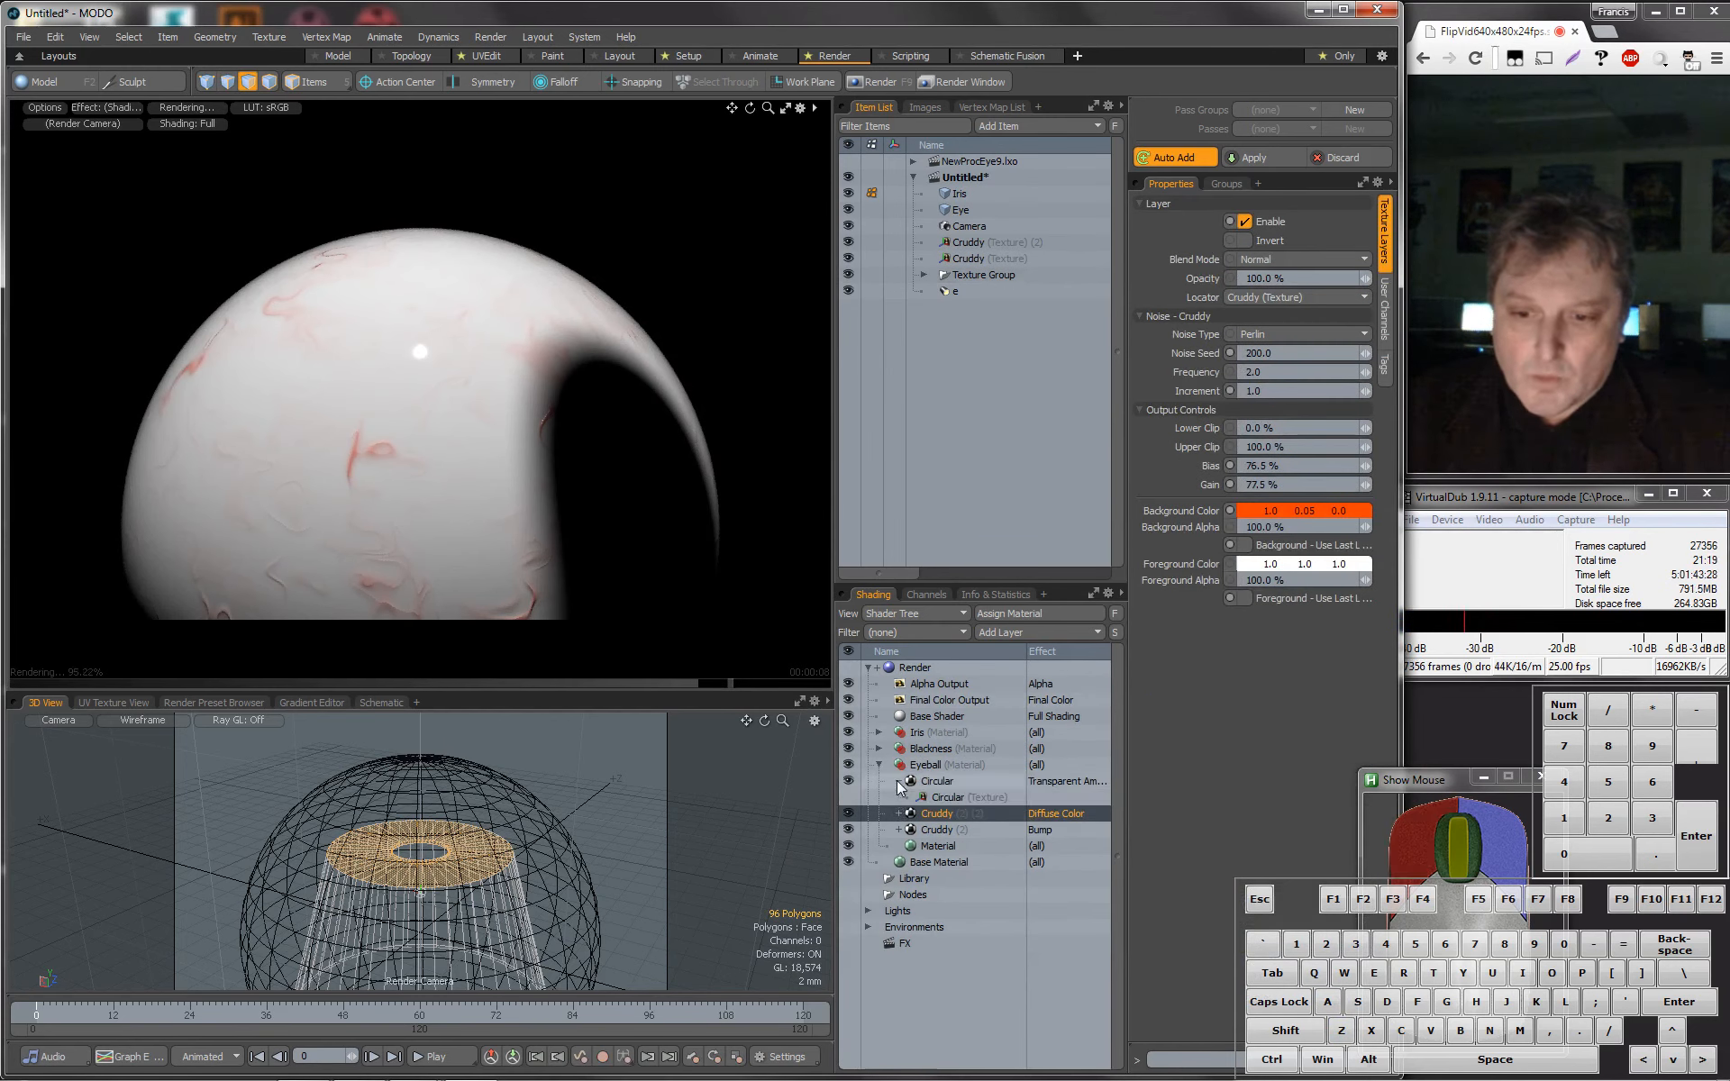
left_click(947, 798)
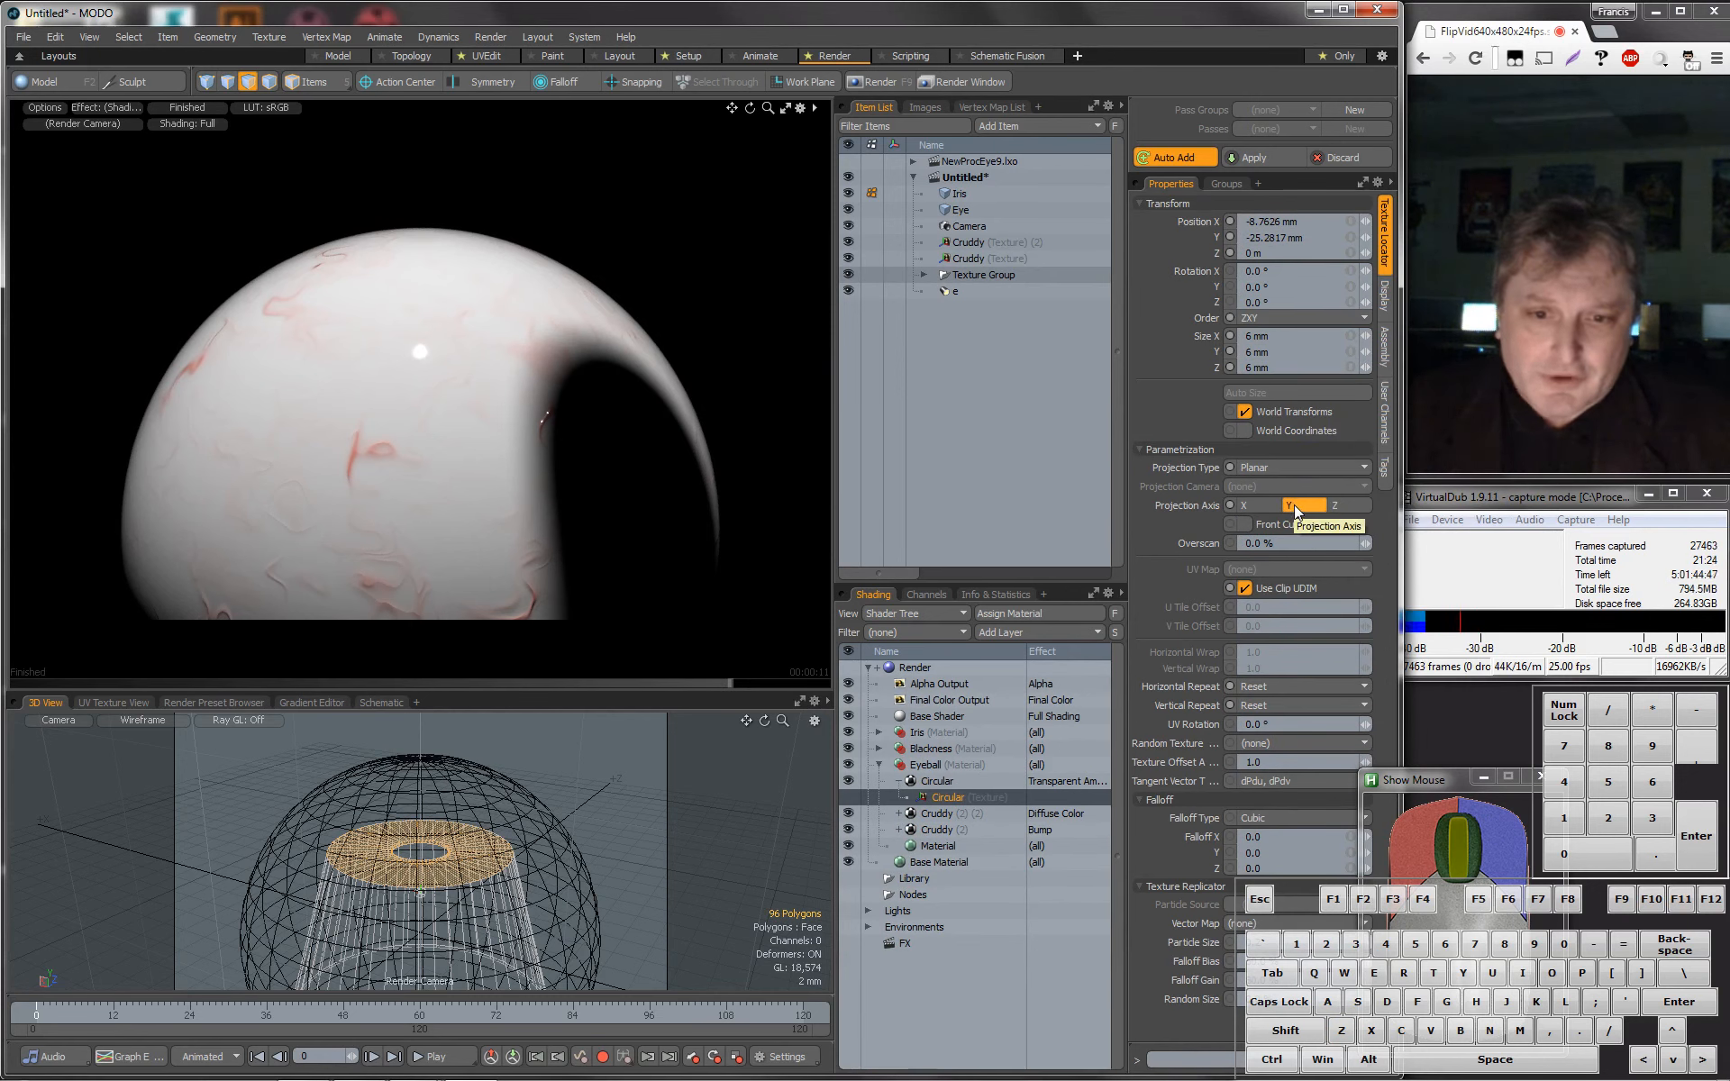
left_click(1253, 504)
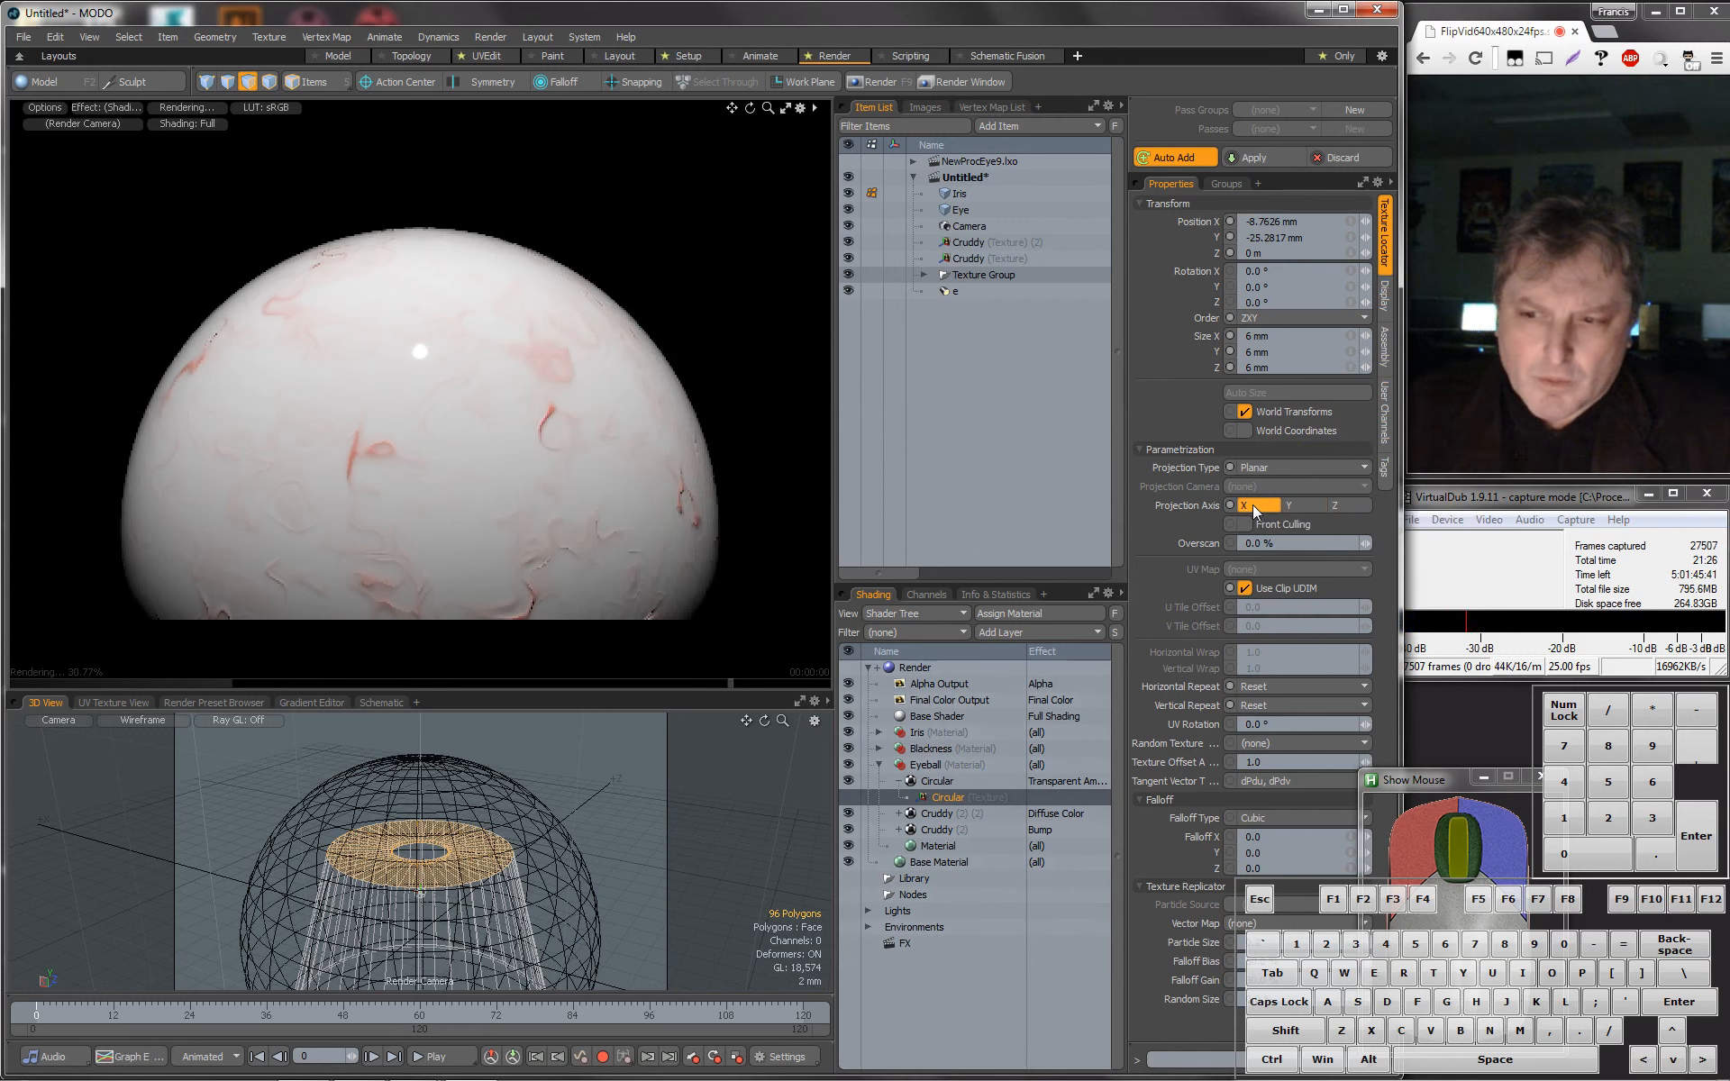
left_click(1301, 508)
left_click(1339, 504)
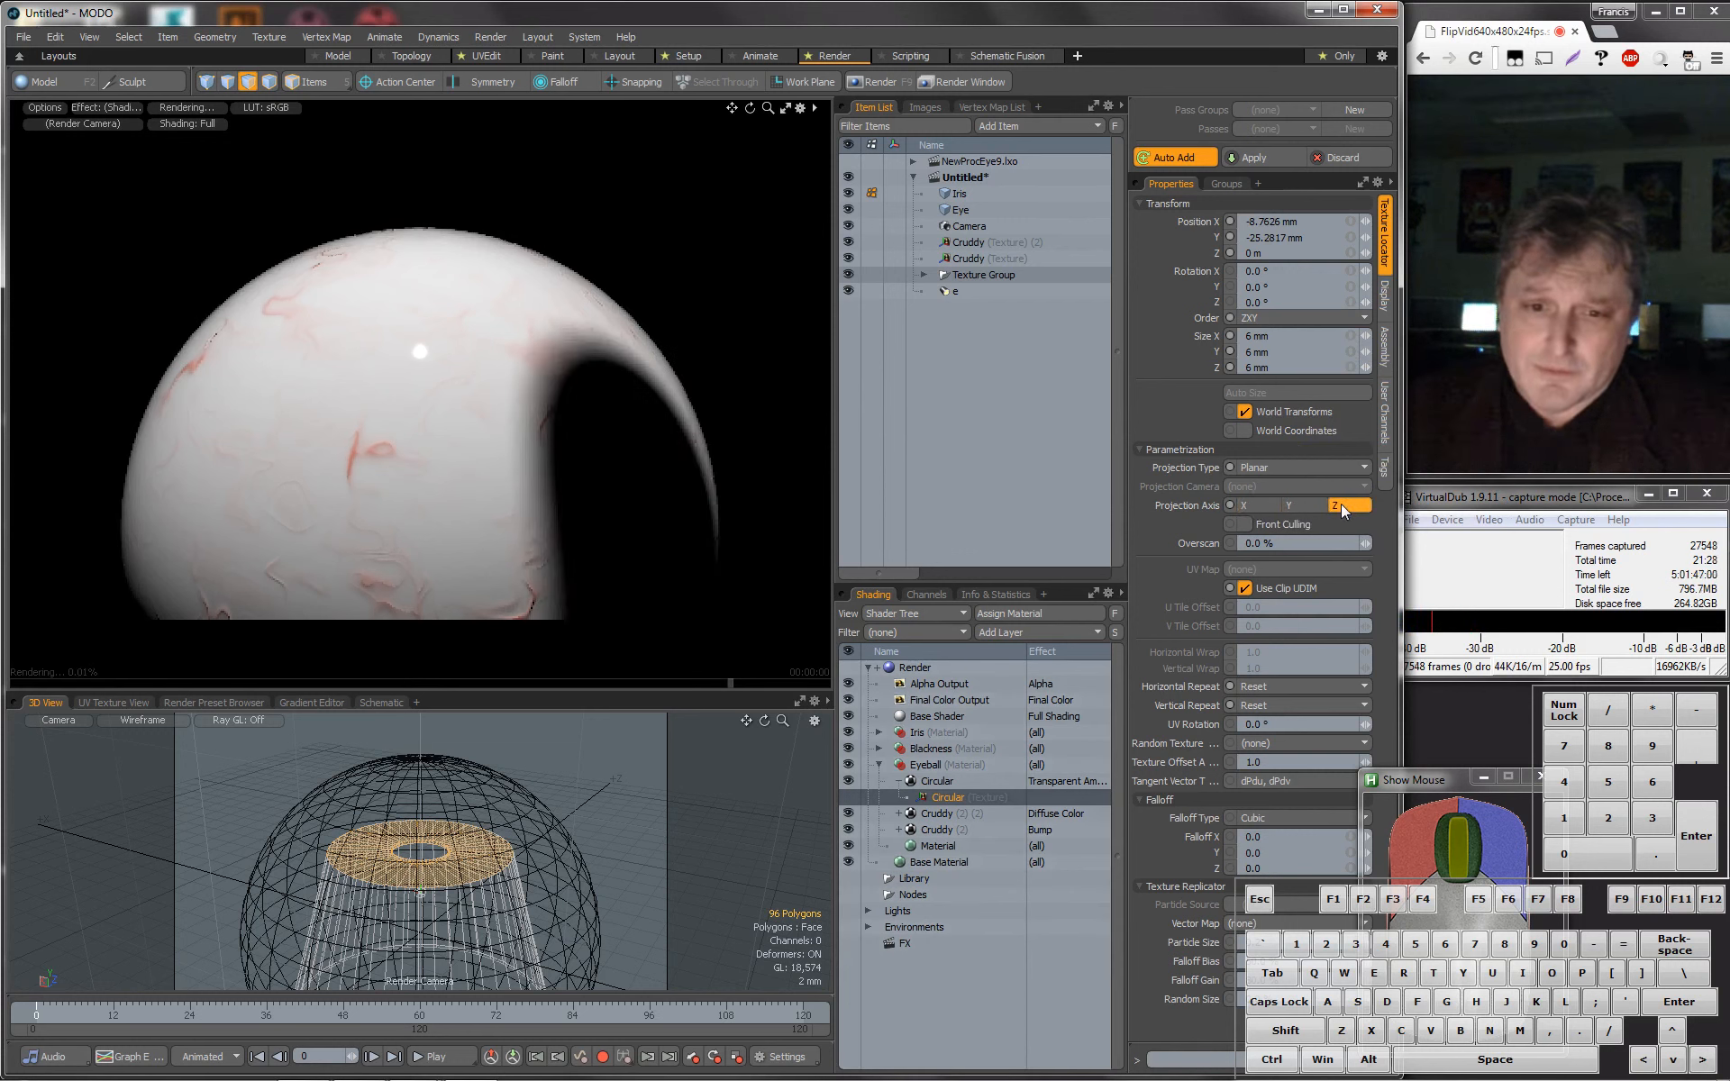
left_click(1304, 505)
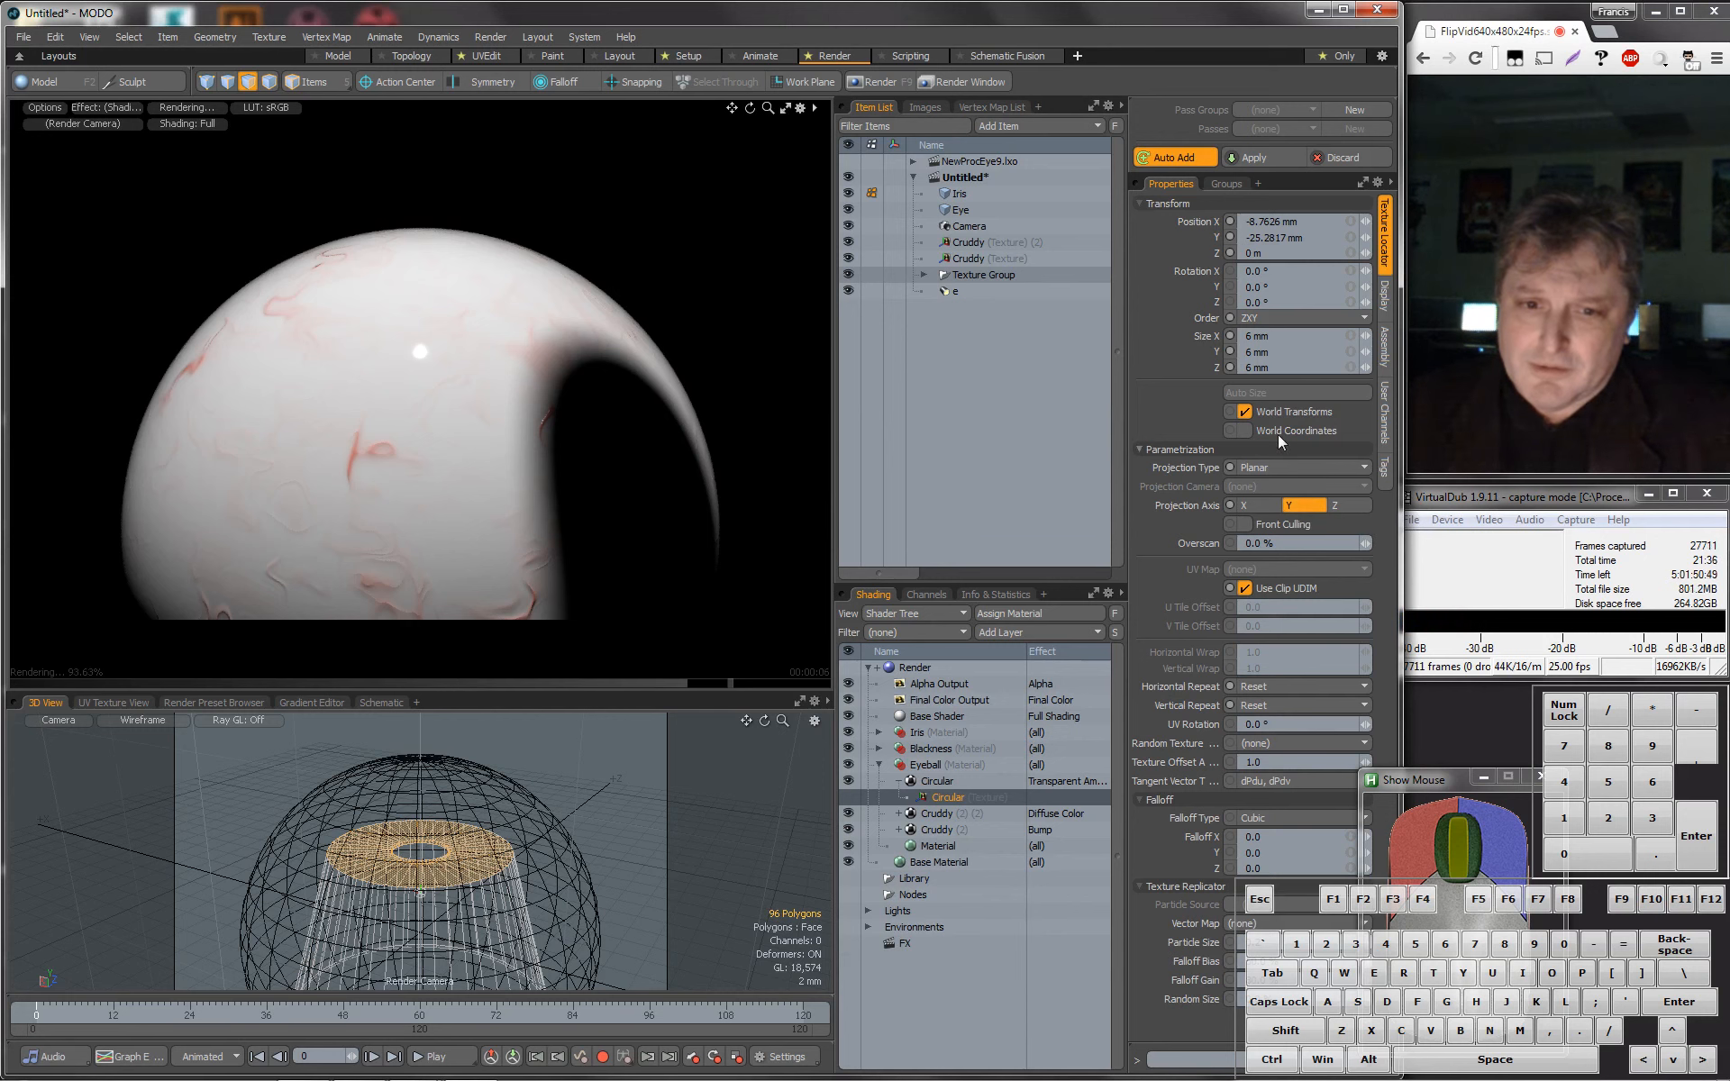
Toggle World Transforms off and on for the Circular texture locator, and retry its X and Z projection axes.
left_click(1251, 413)
left_click(1251, 412)
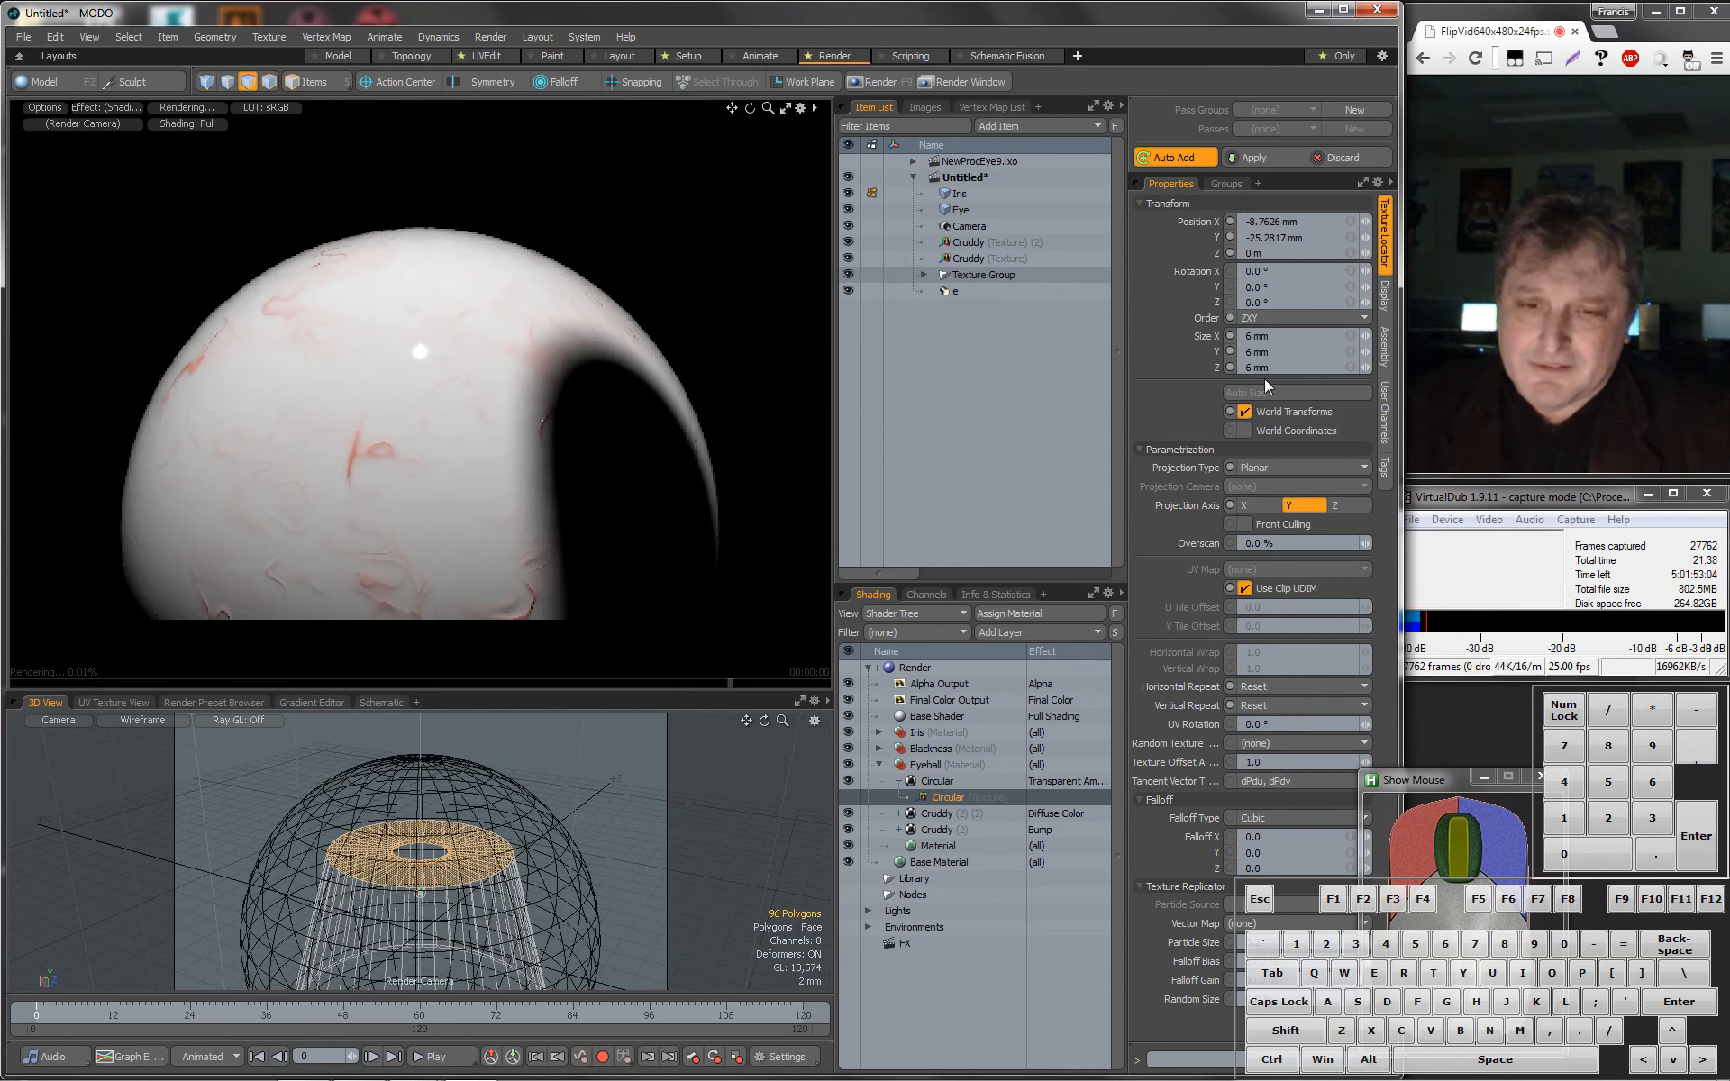
left_click(1253, 503)
left_click_drag(586, 456, 749, 516, "alt")
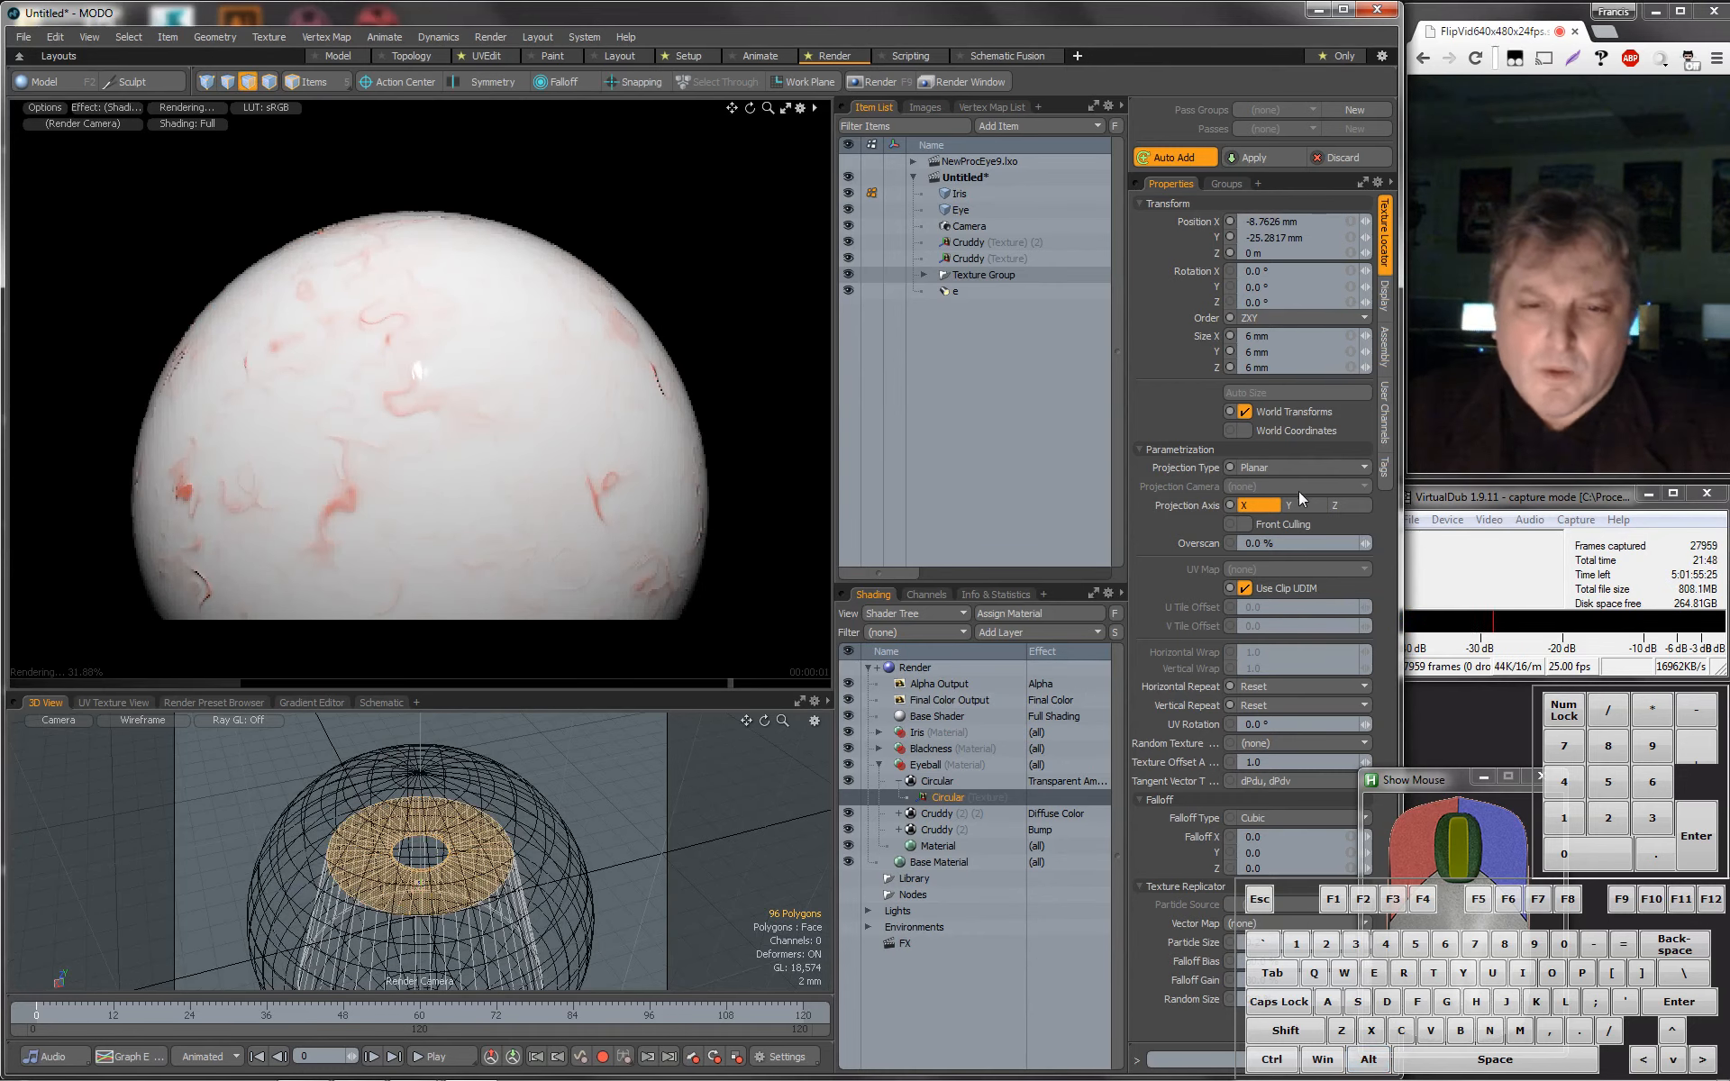
left_click(1339, 505)
left_click(1268, 507)
Try the Solid projection type with the Y axis on the Circular texture locator.
left_click(1283, 466)
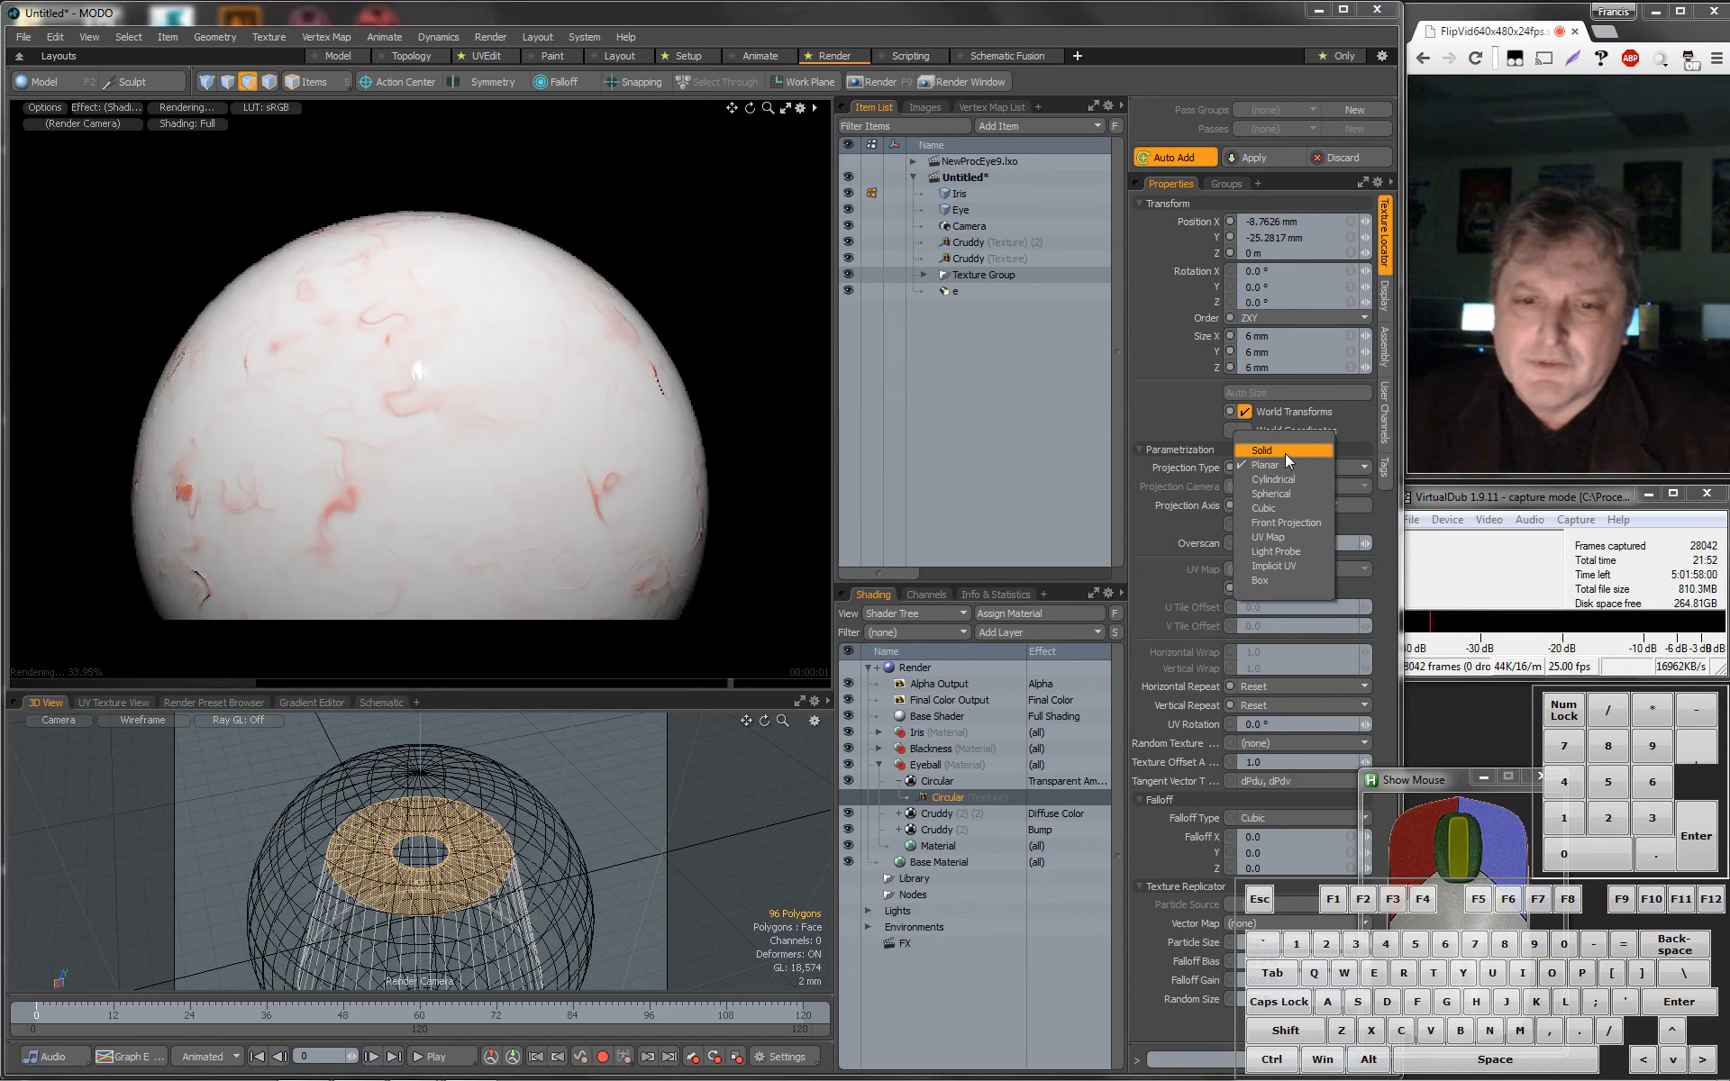
left_click(1285, 453)
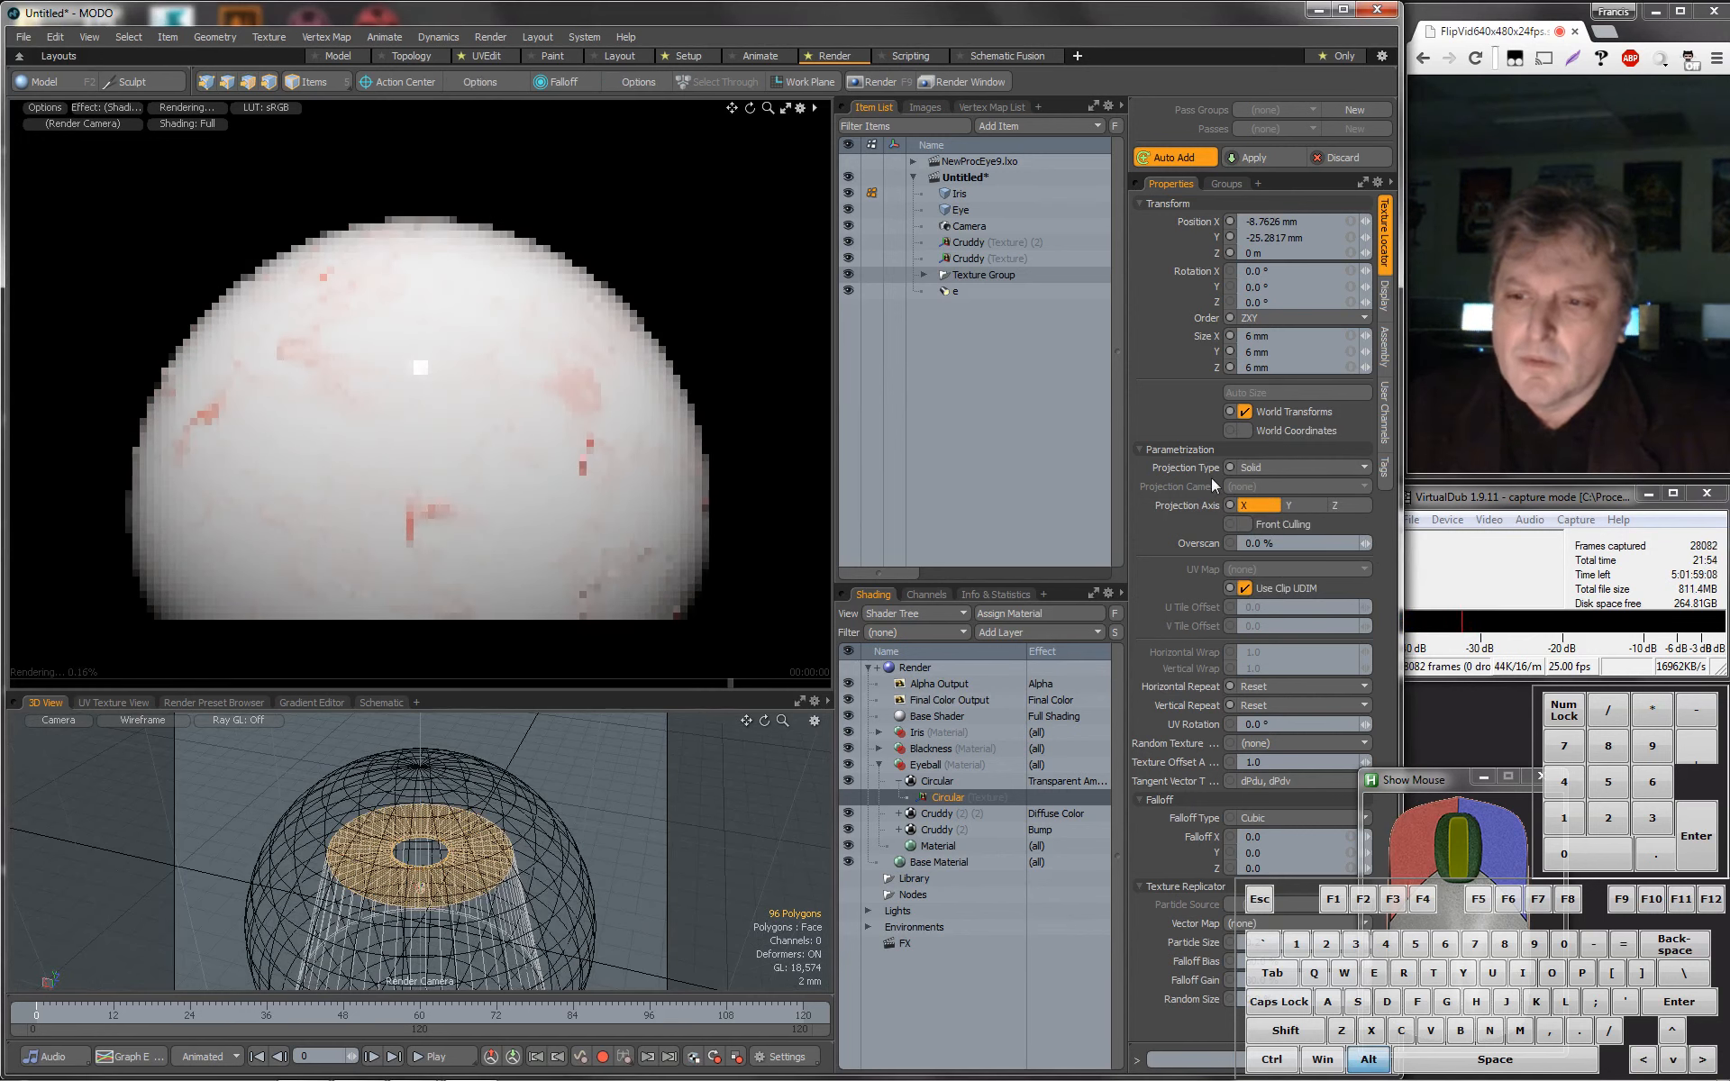
left_click(1306, 507)
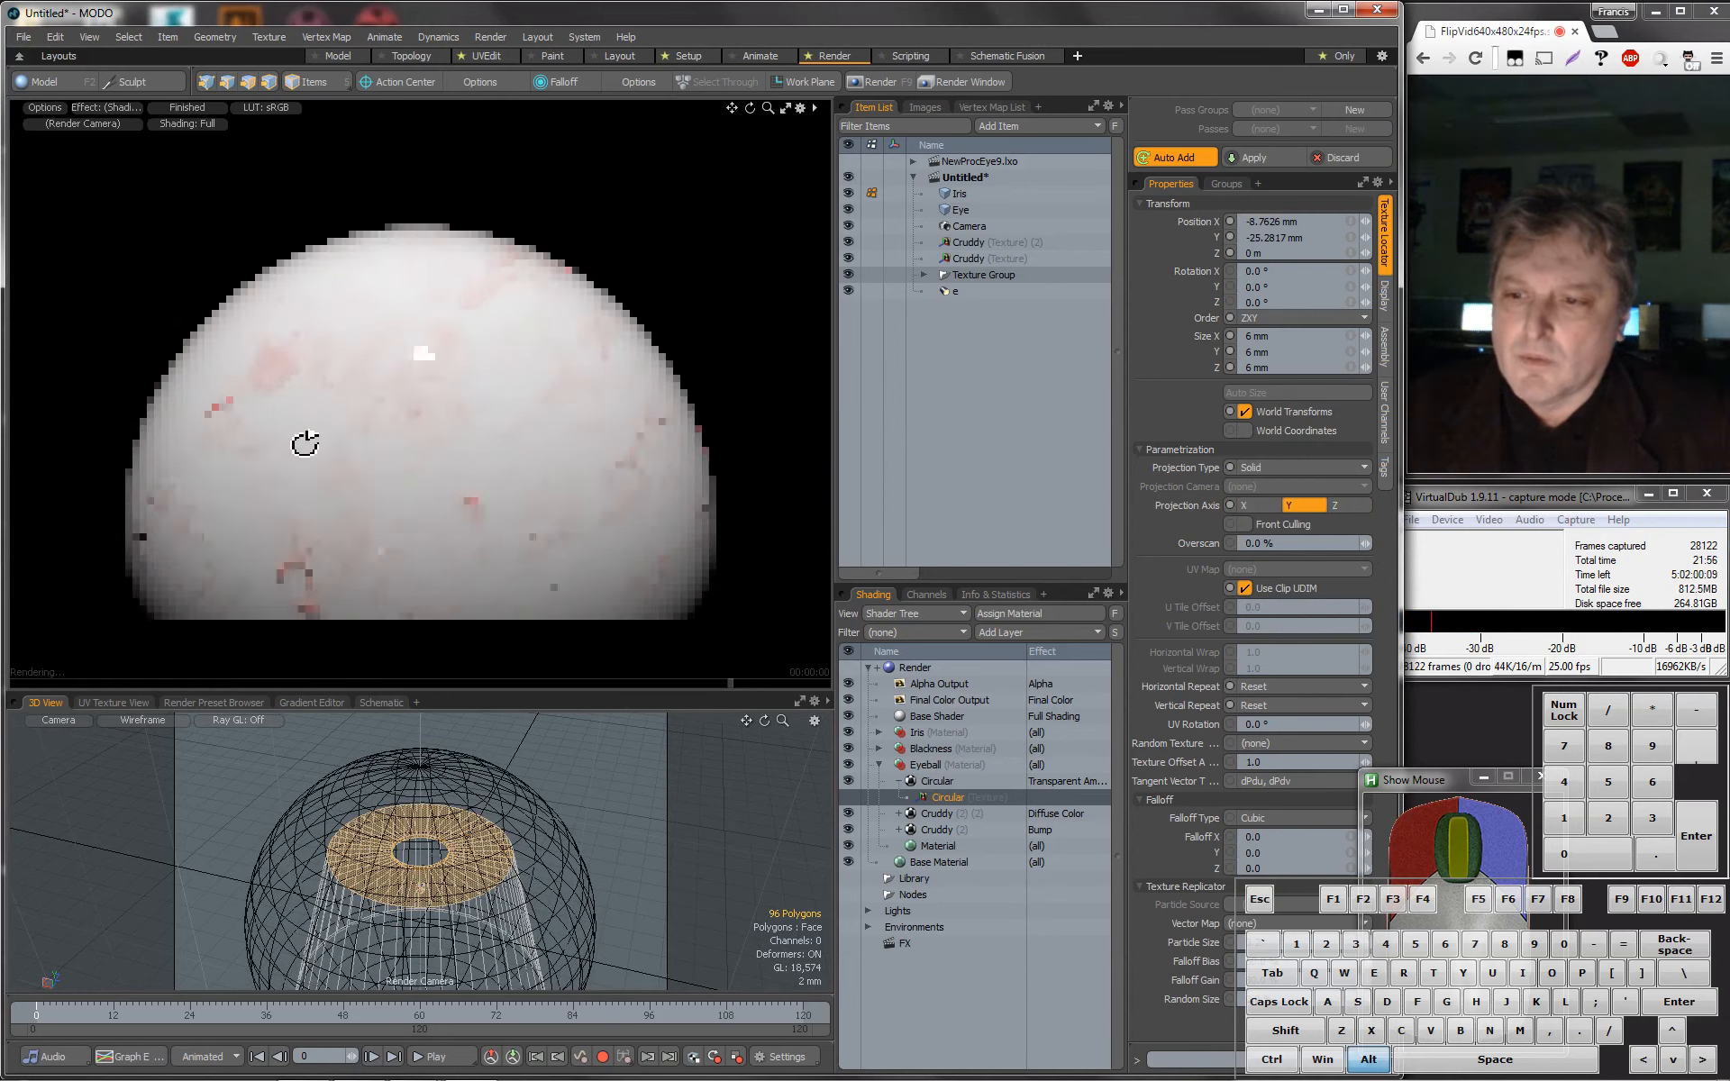
left_click_drag(466, 565, 501, 524, "alt")
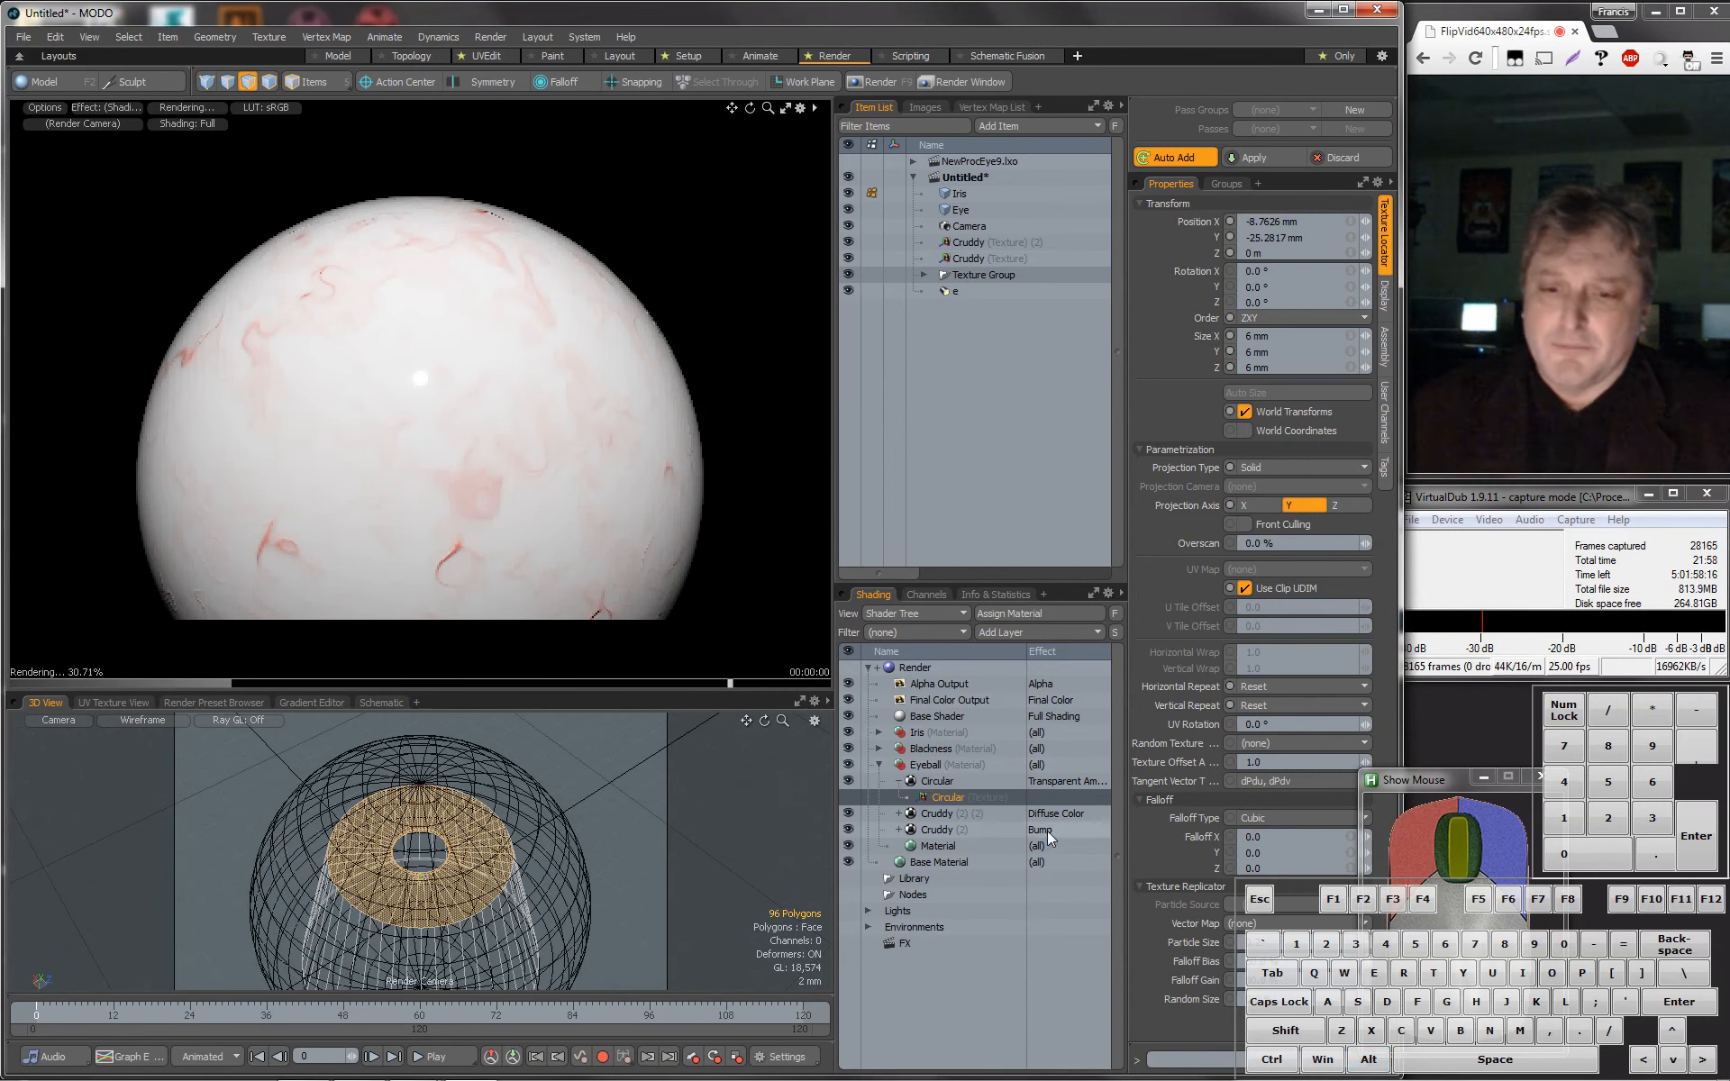
Try Diffuse Color as the effect of the Eyeball's Circular layer and check it in the preview render.
left_click(1053, 781)
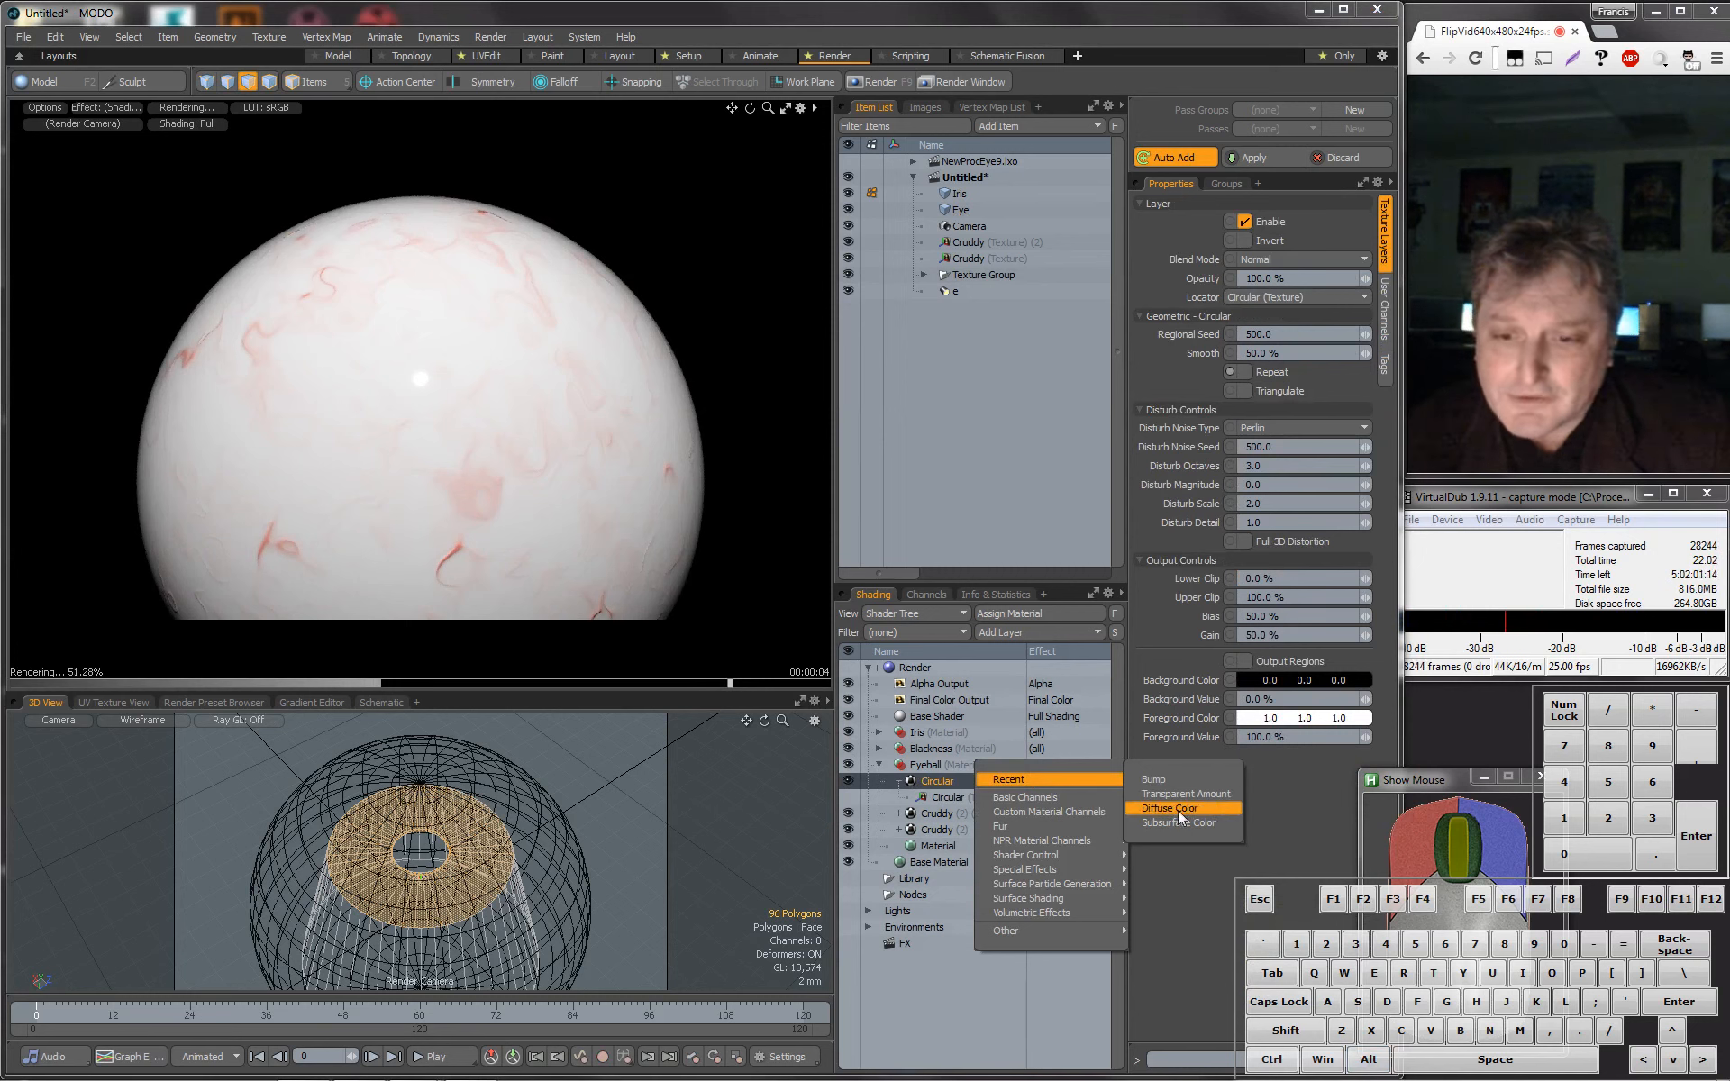
left_click(1177, 809)
left_click_drag(609, 352, 524, 460, "alt")
left_click_drag(416, 493, 468, 417, "alt")
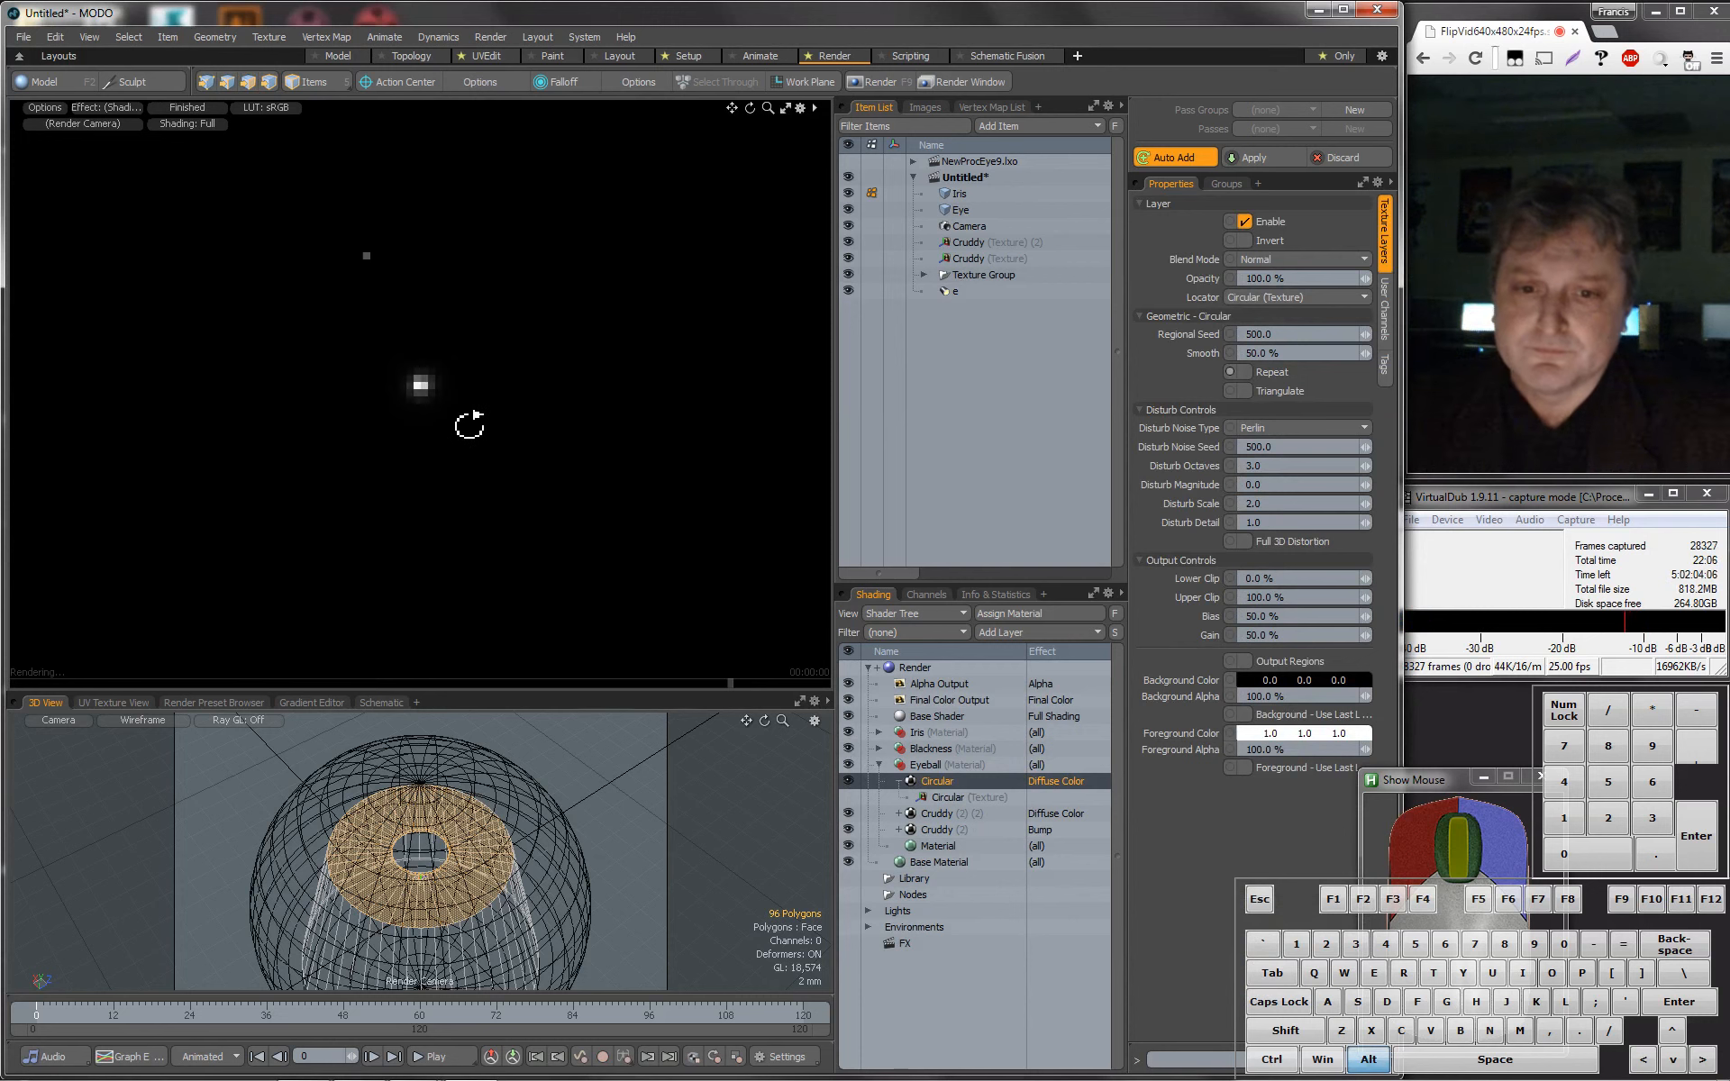
Delete the Circular texture layer from the Eyeball material and check the eye in the preview render.
left_click(959, 798)
left_click(943, 779)
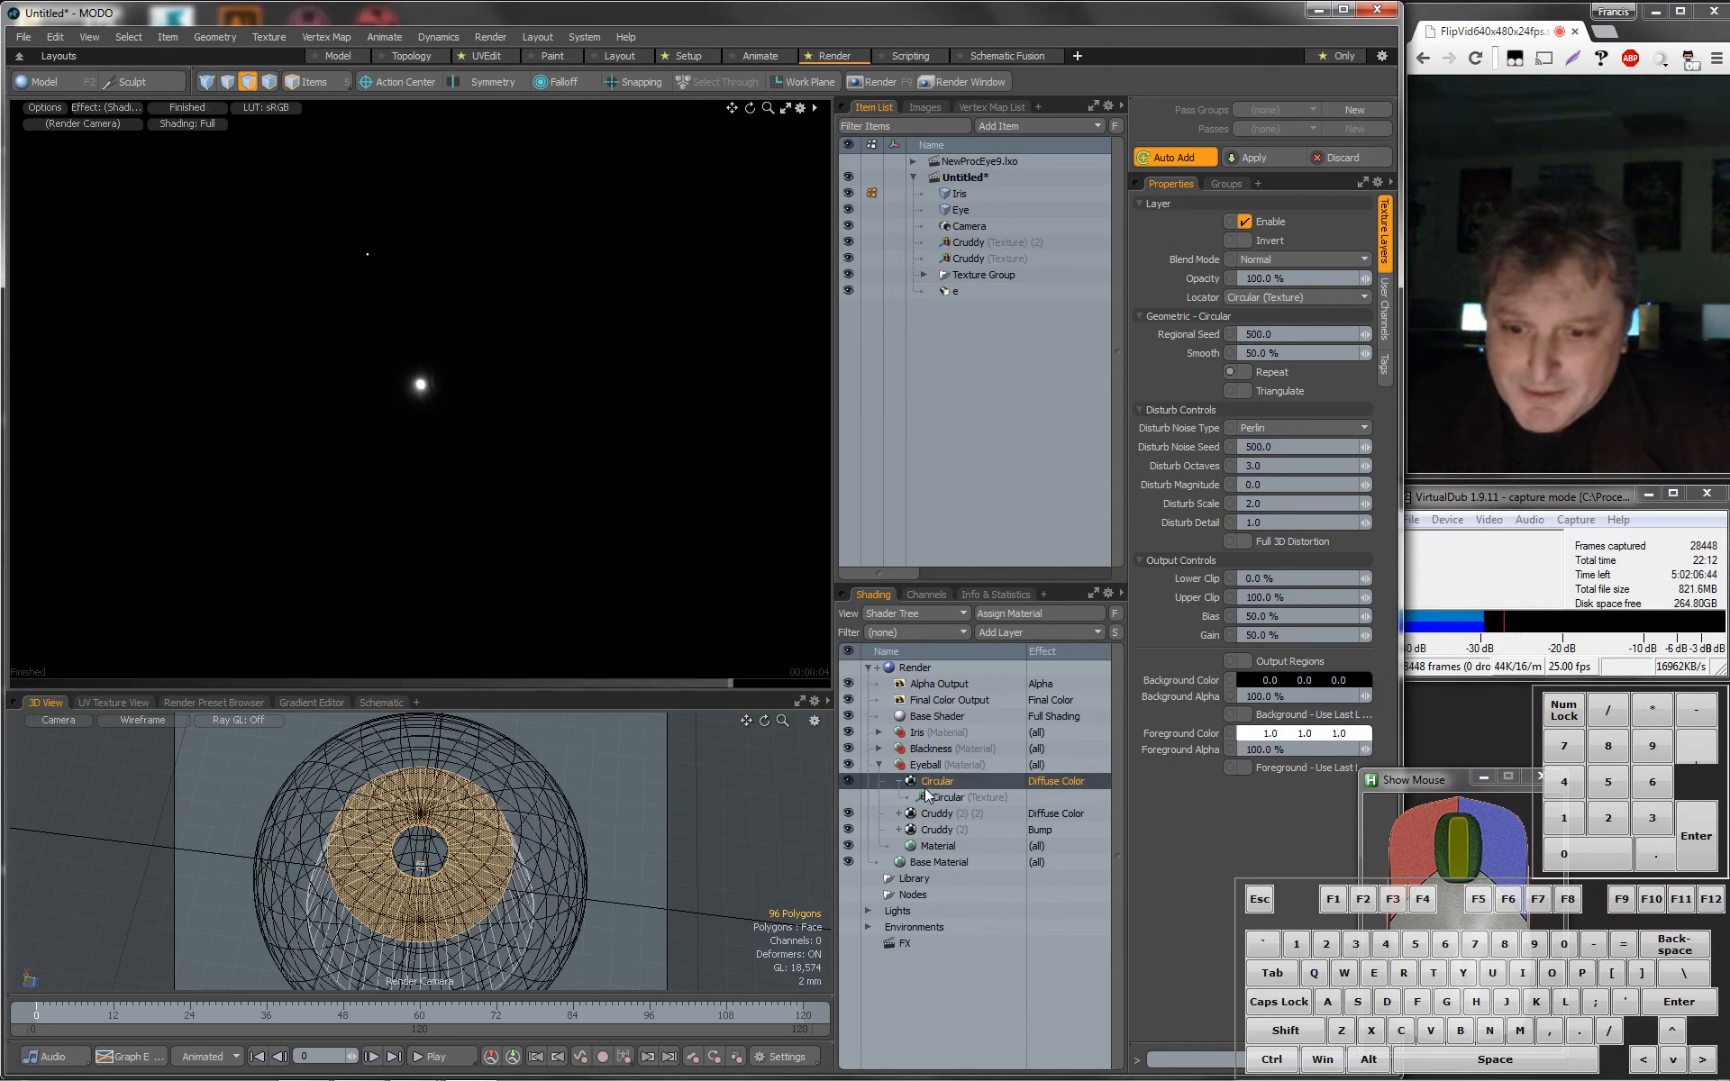
left_click(899, 781)
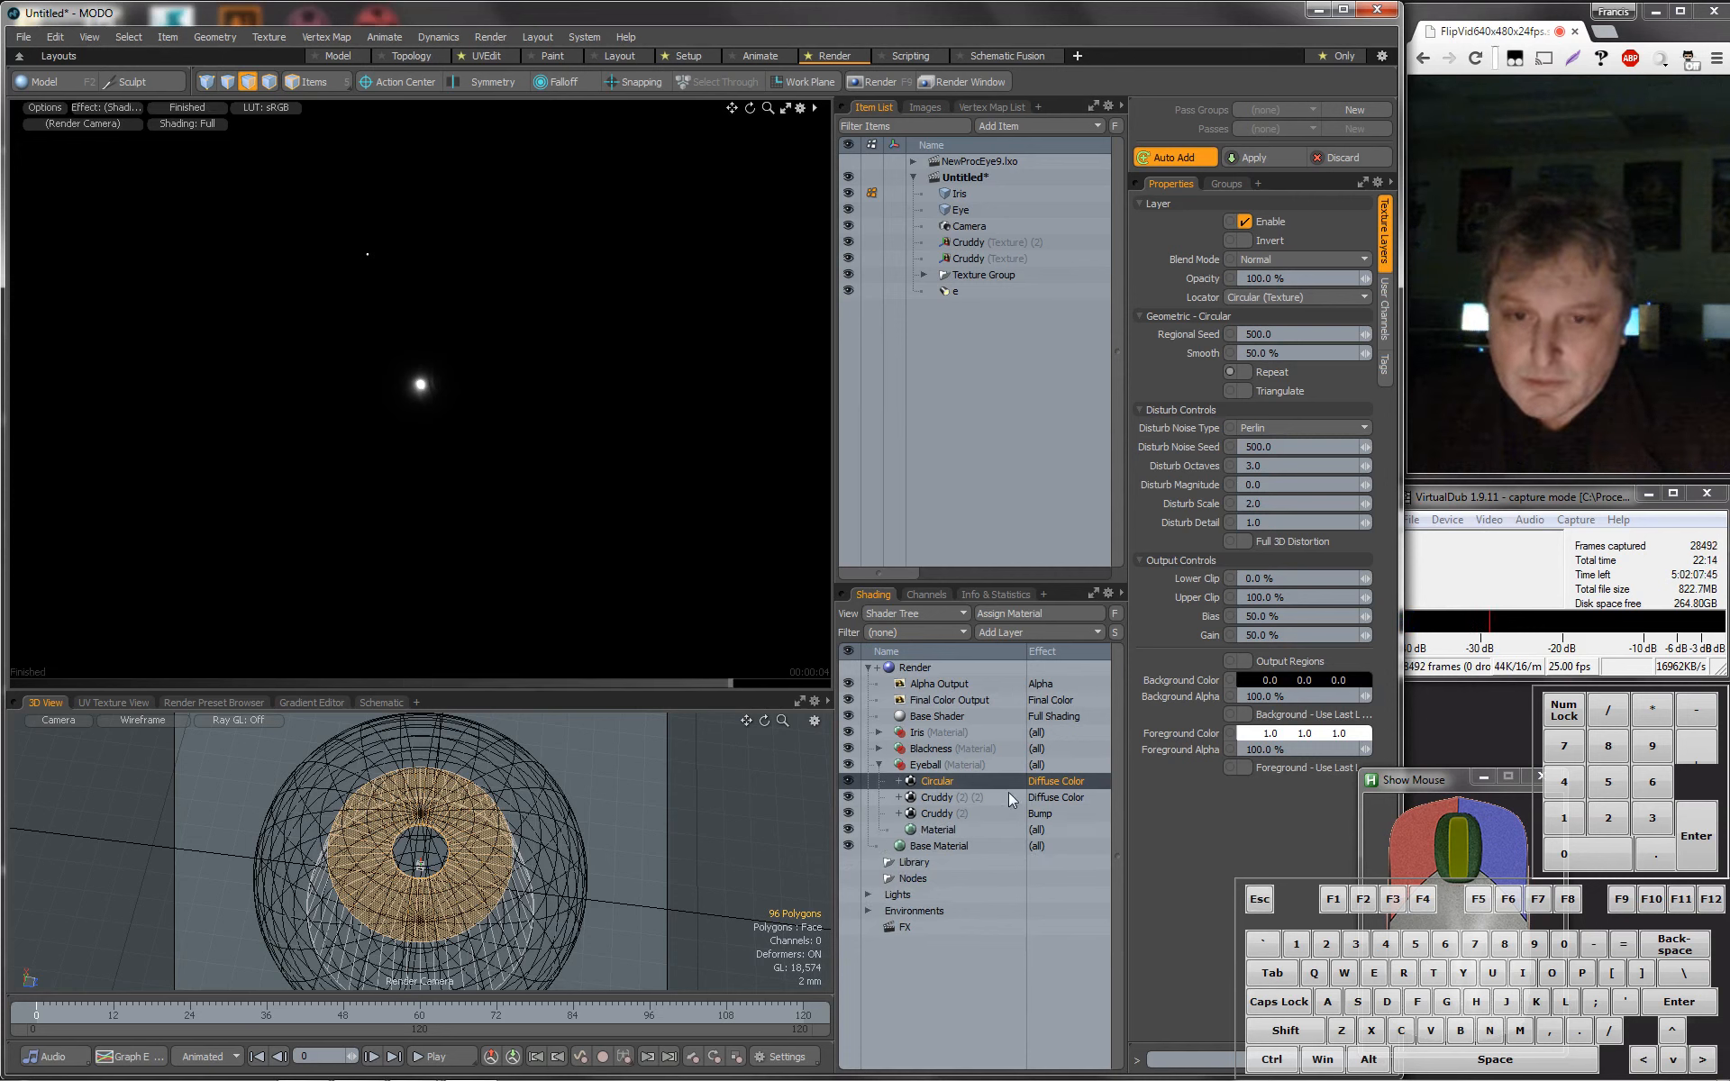
key("Delete")
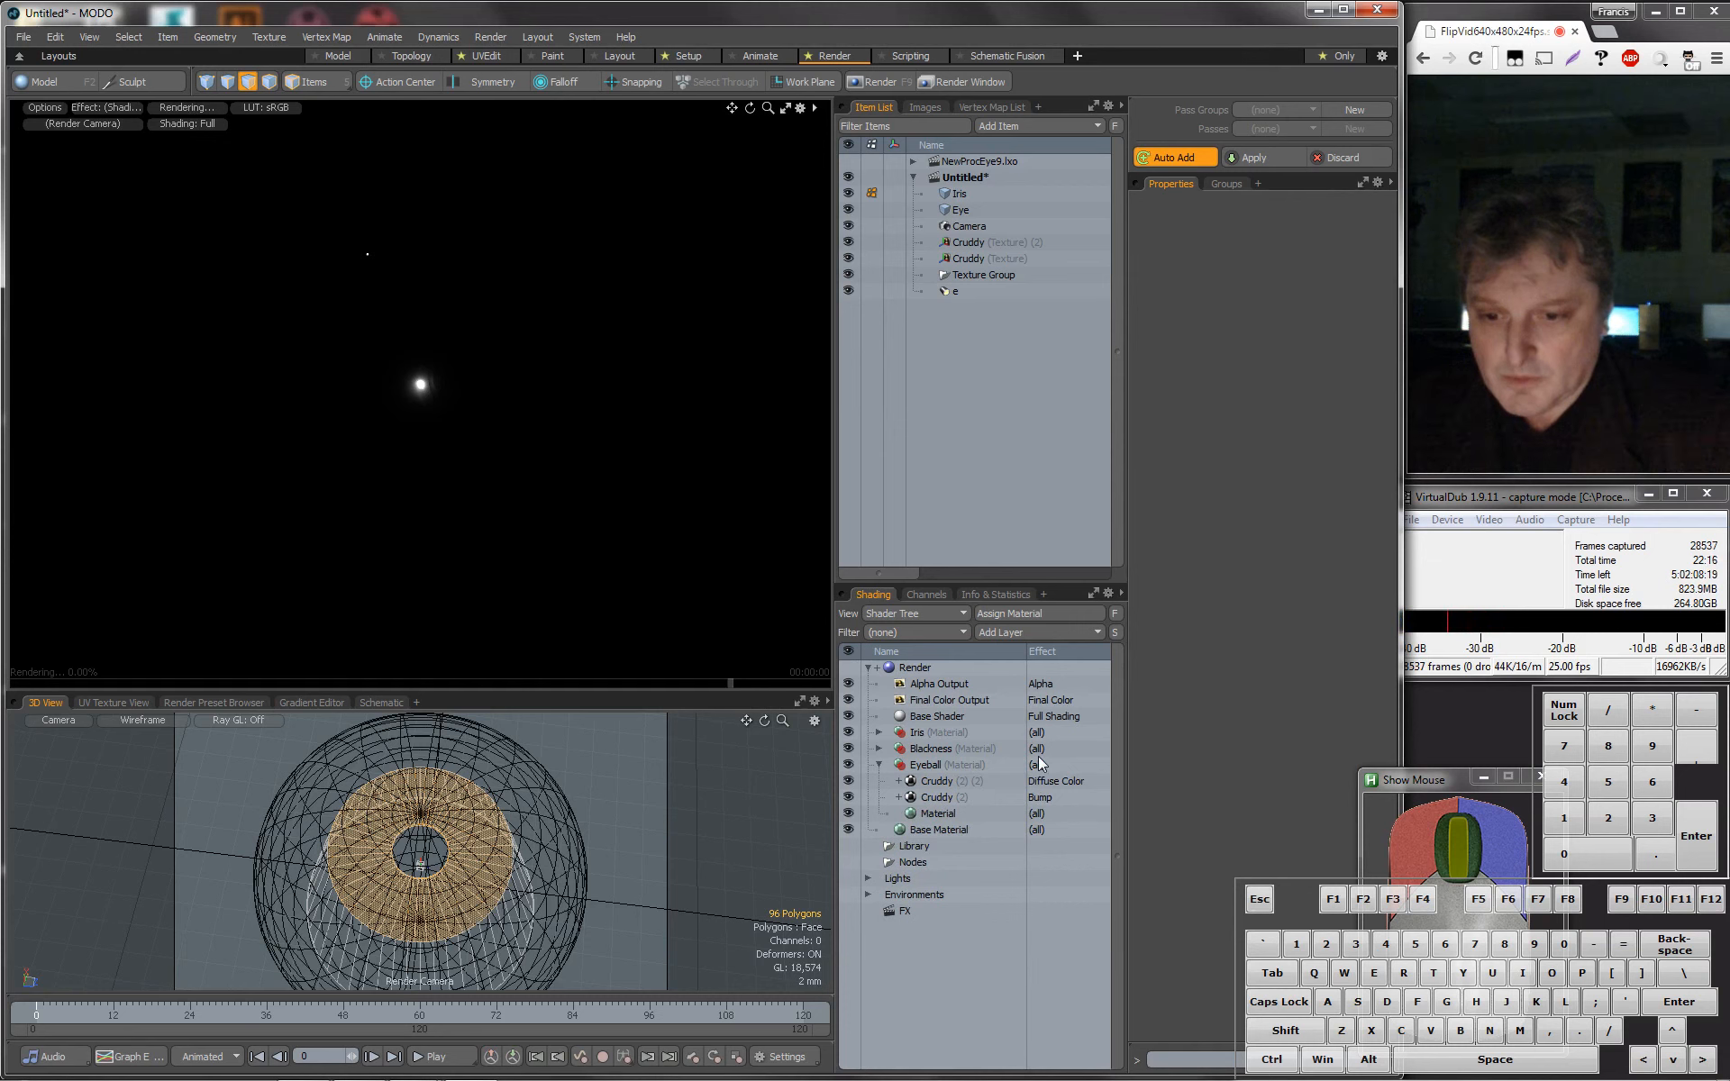
mouse_move(533, 850)
left_mouse_down("alt")
mouse_move(528, 878)
mouse_move(551, 829)
left_mouse_up("alt")
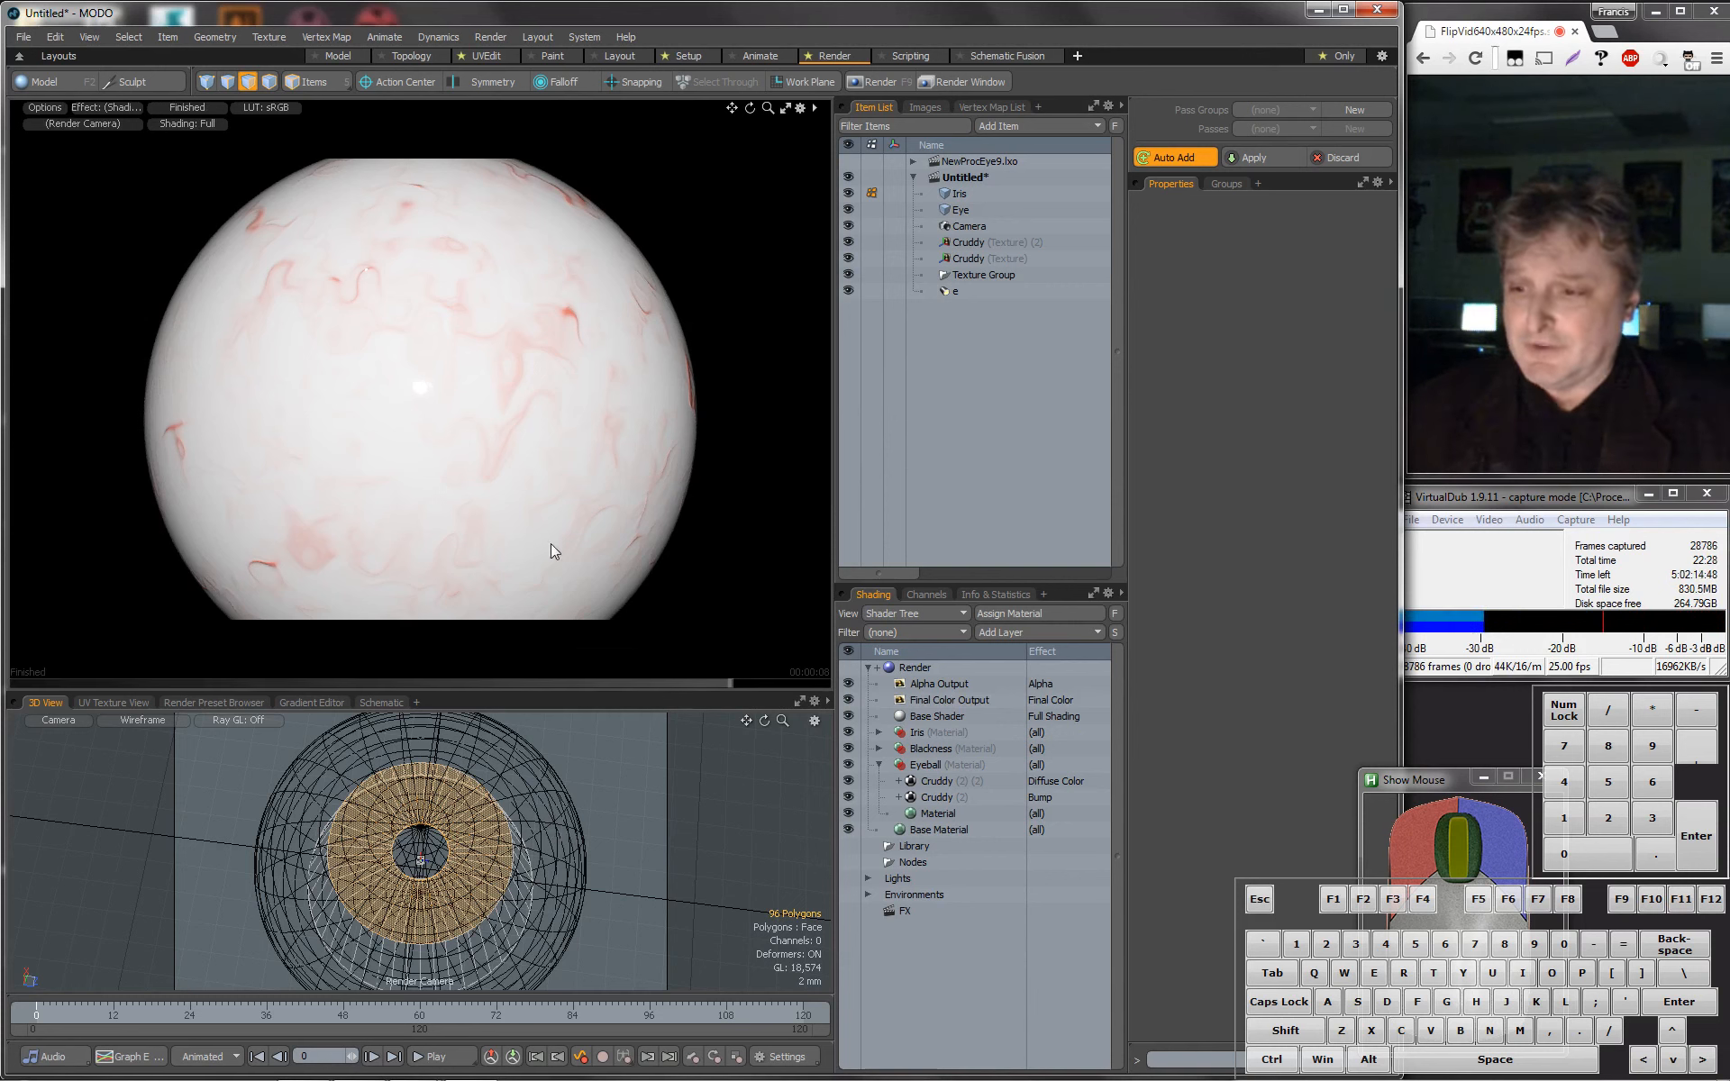
Start adding a new layer to the Eyeball material group.
left_click(937, 765)
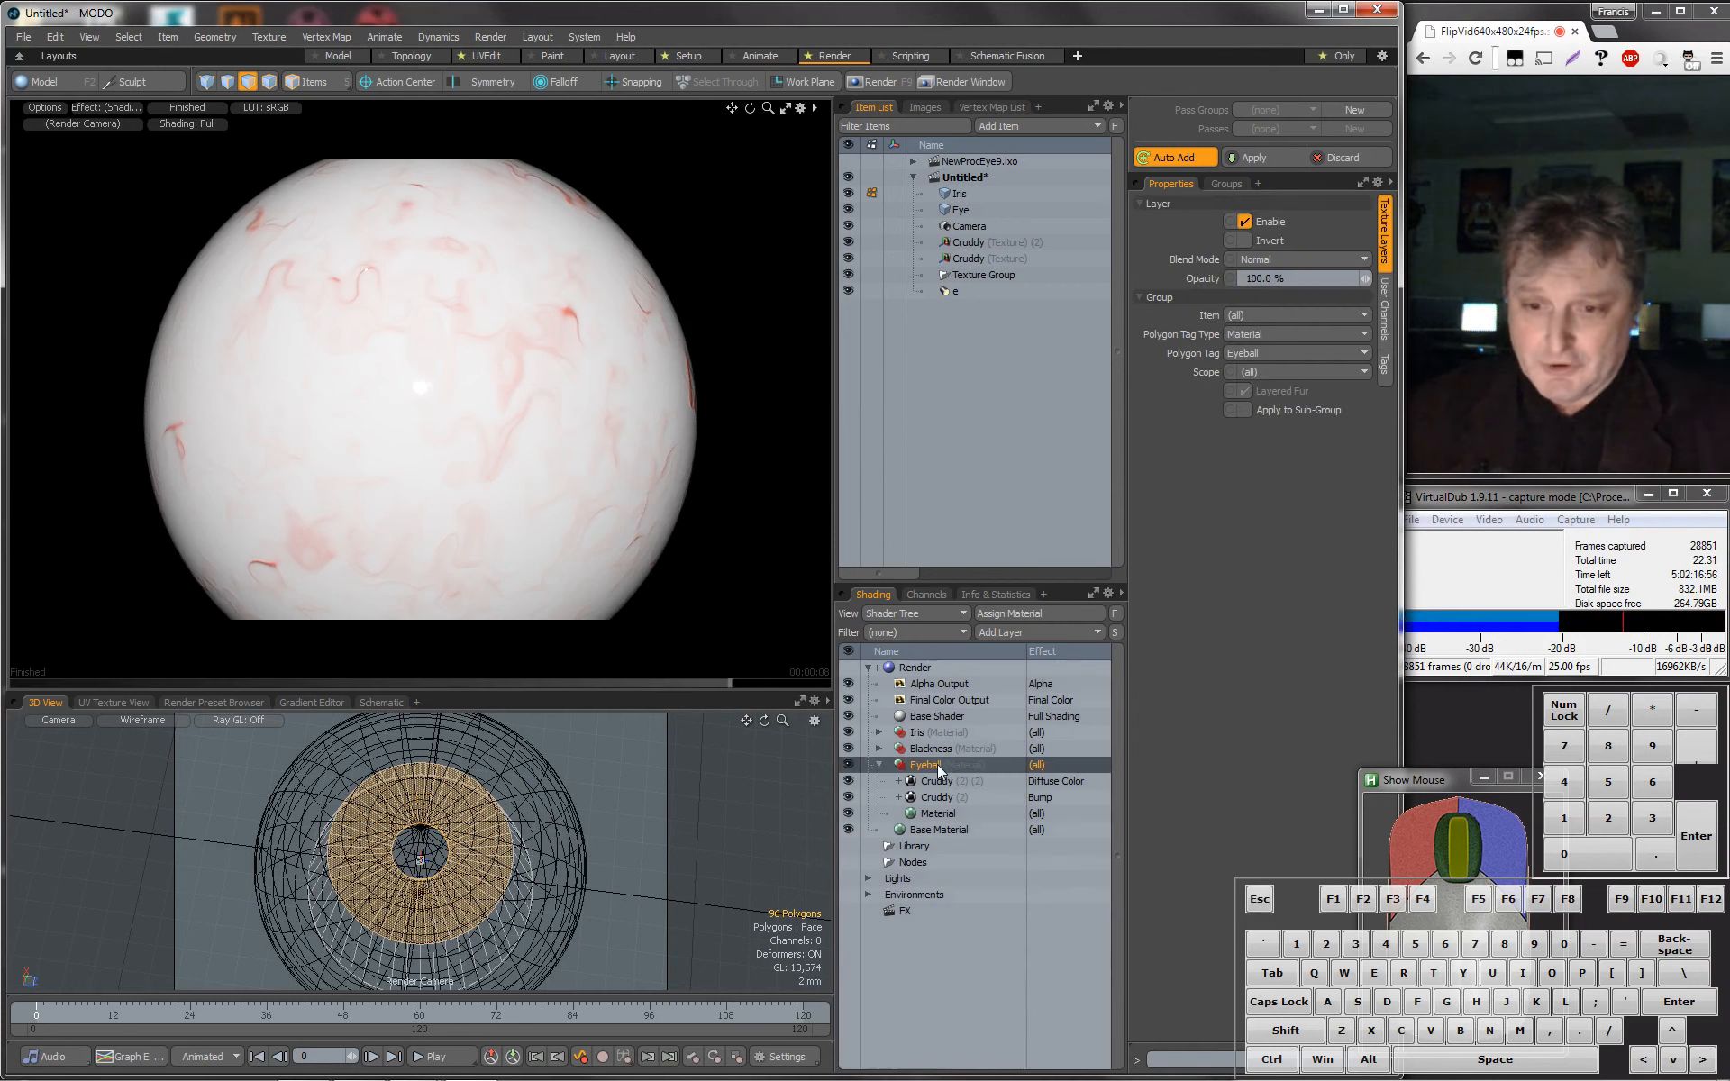
left_click(1061, 625)
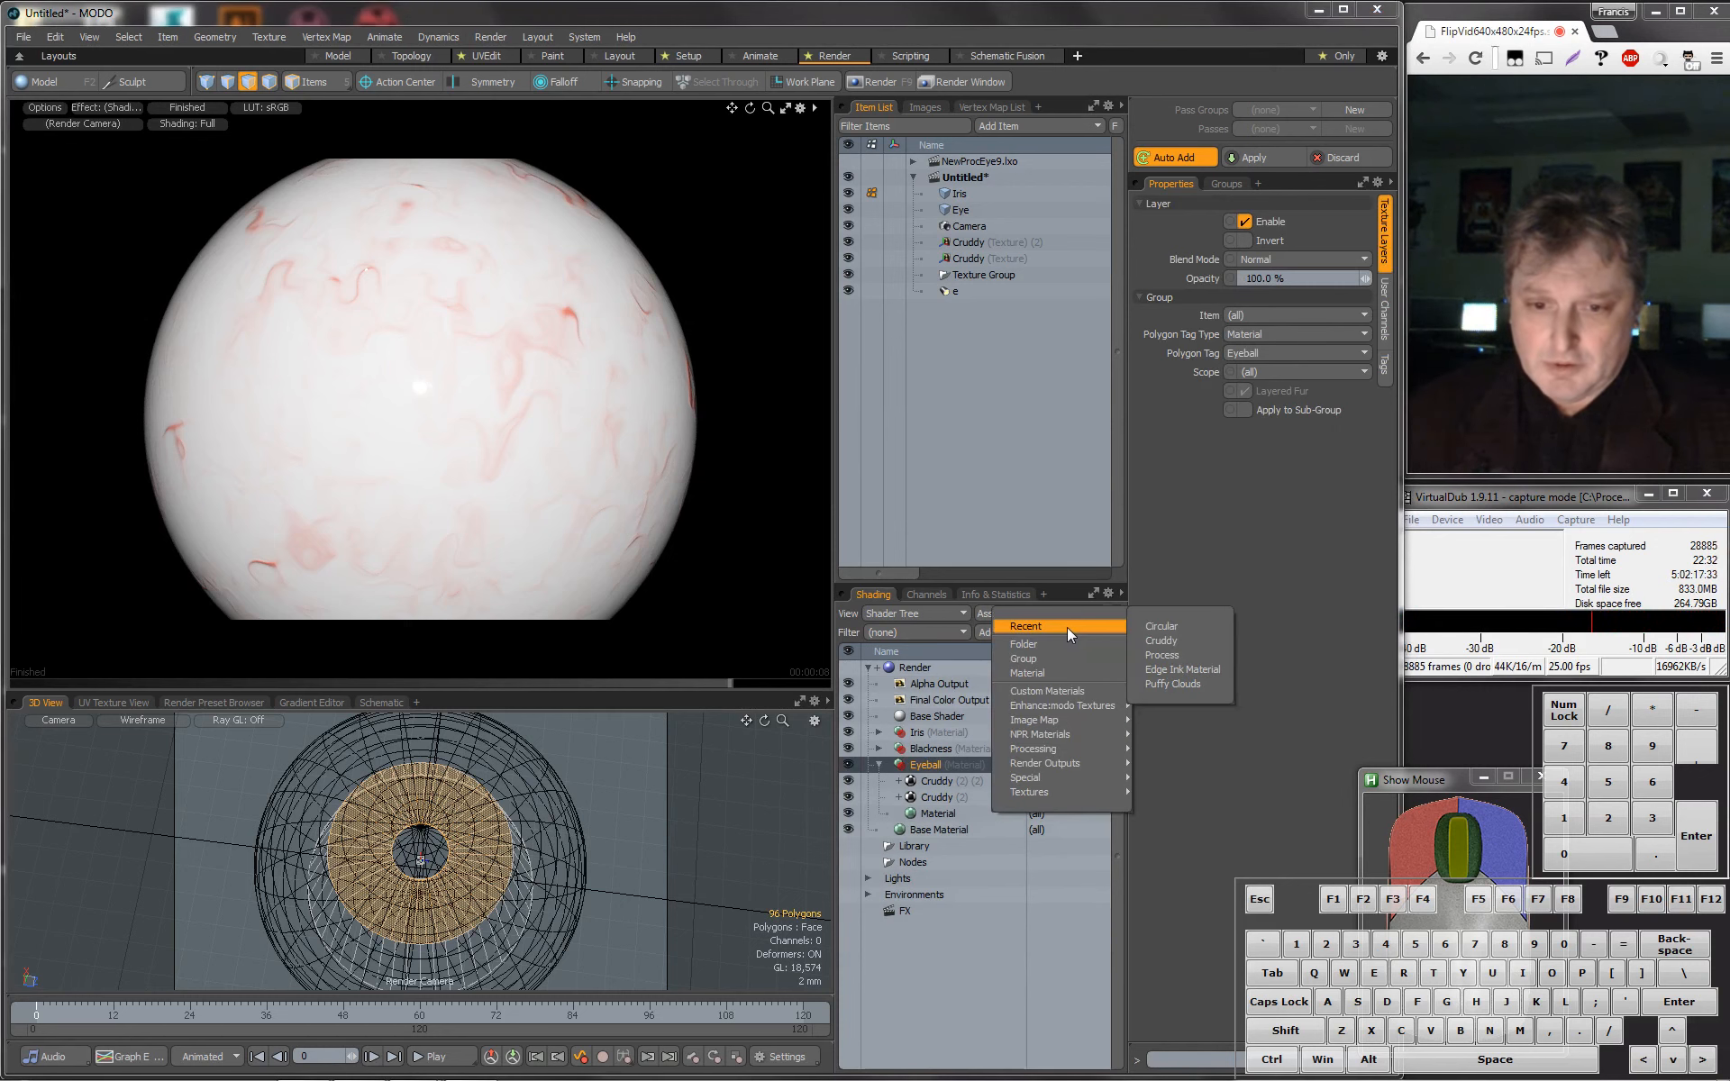
Add a Circular texture to the Eyeball material and set its texture locator to Planar projection along the Y axis.
left_click(1170, 626)
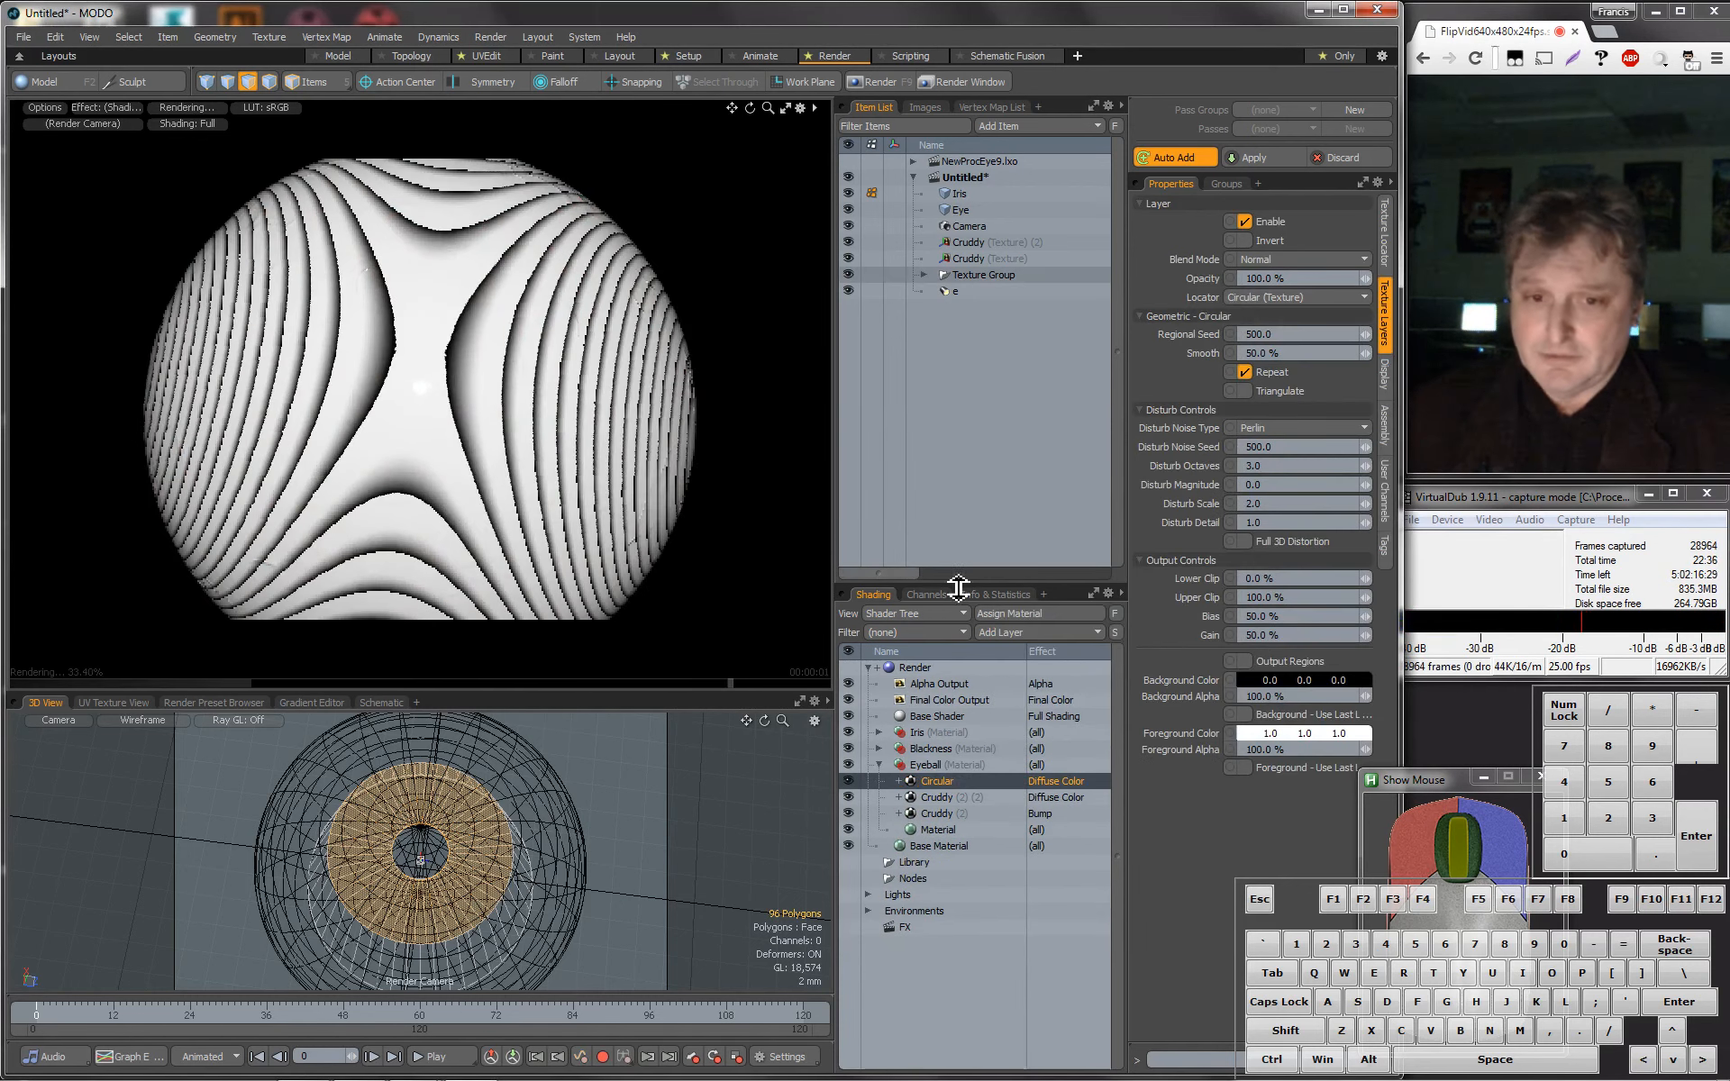
left_click(898, 782)
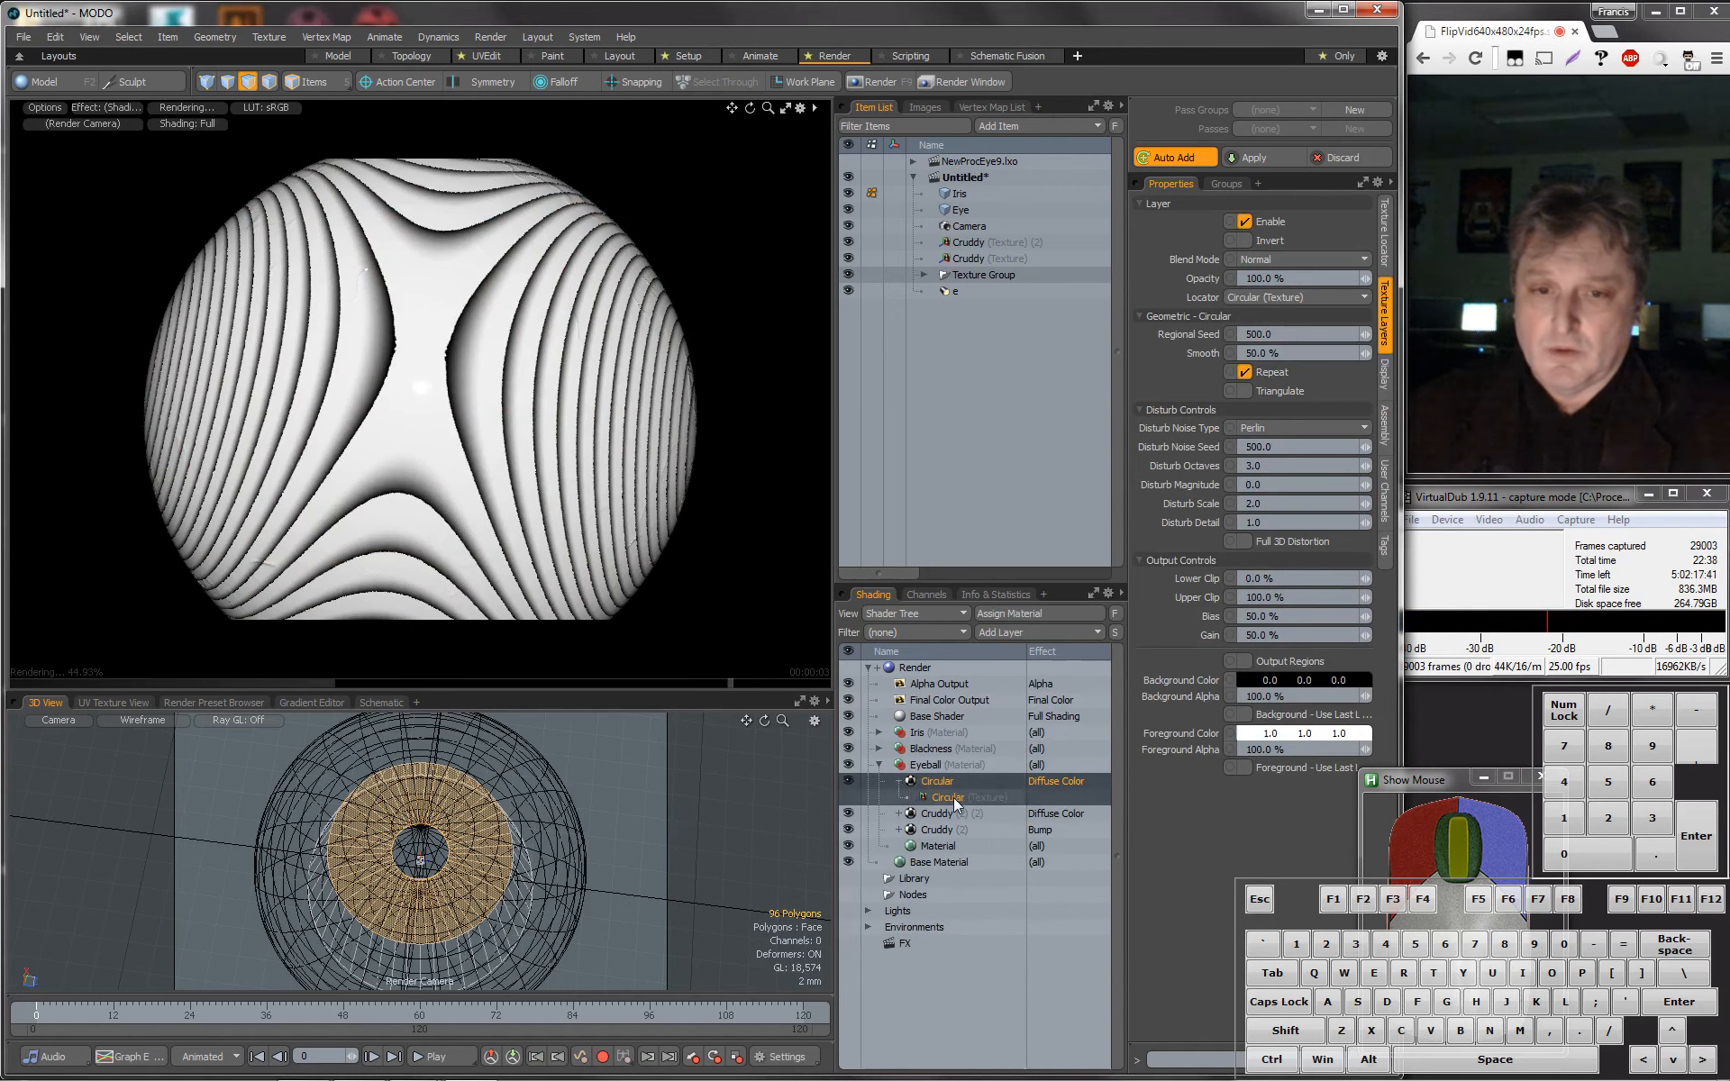
left_click(954, 798)
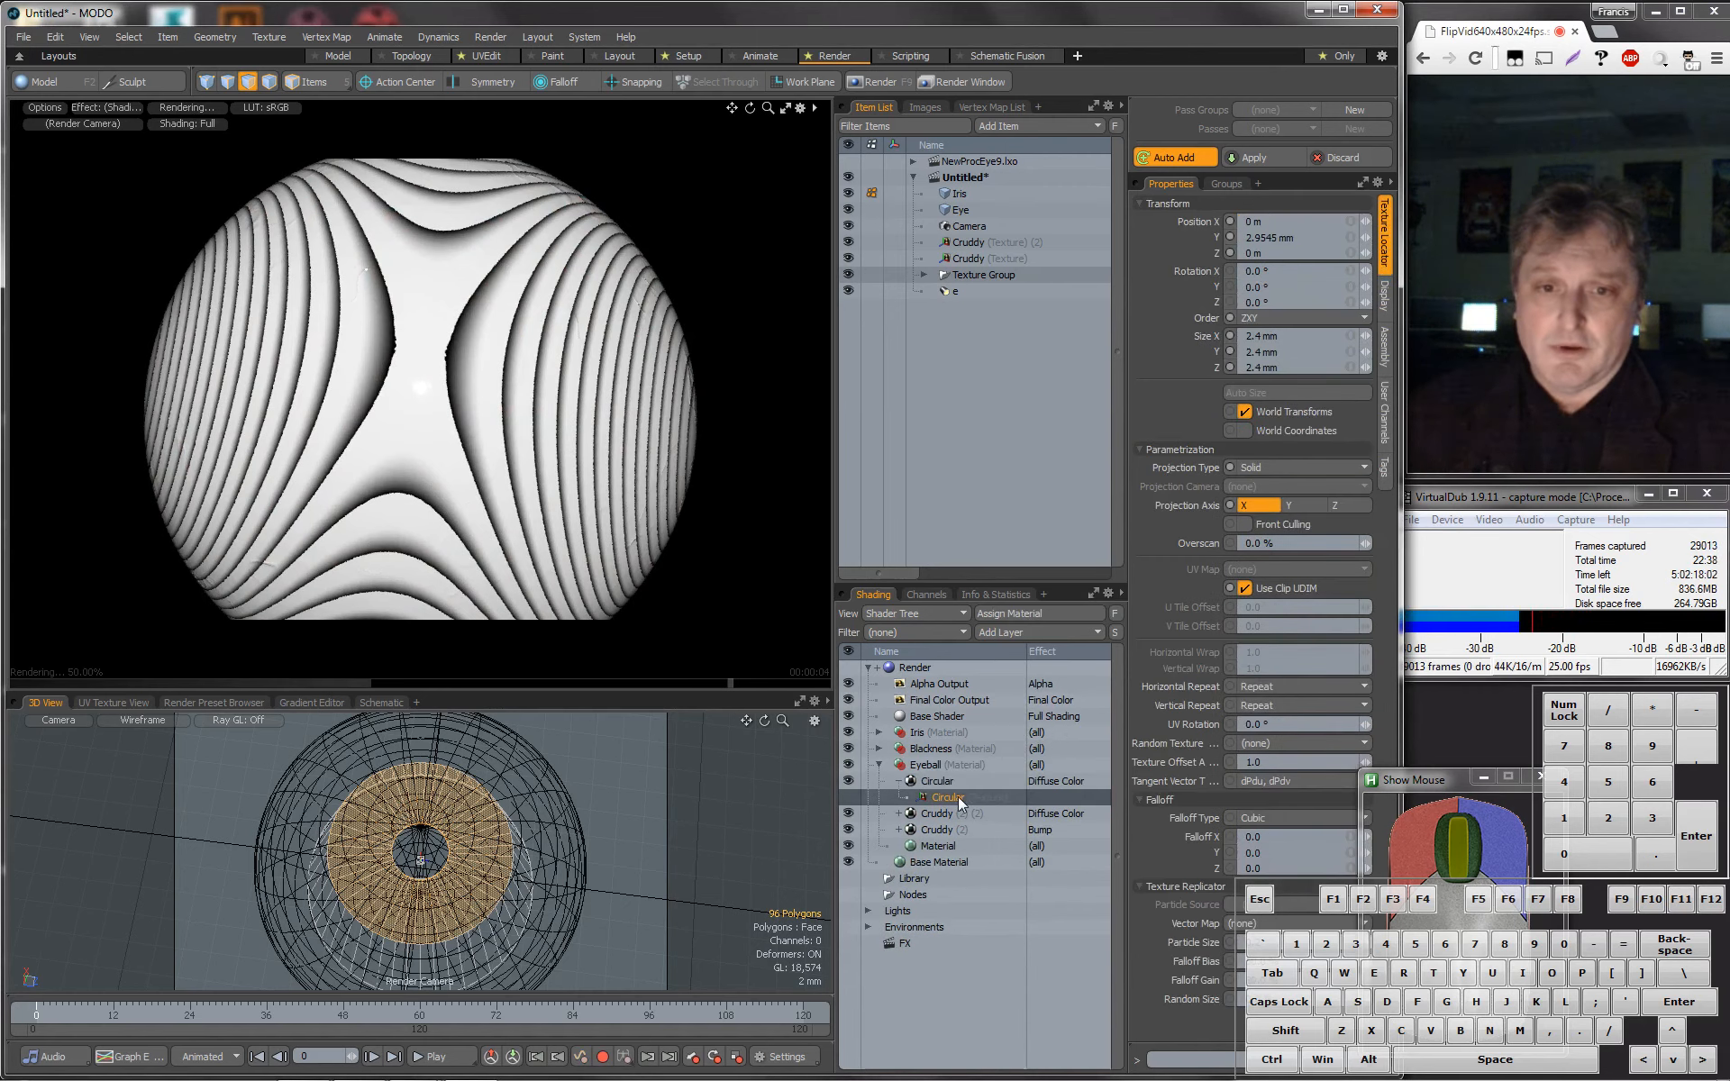
left_click(1296, 505)
left_click(1290, 465)
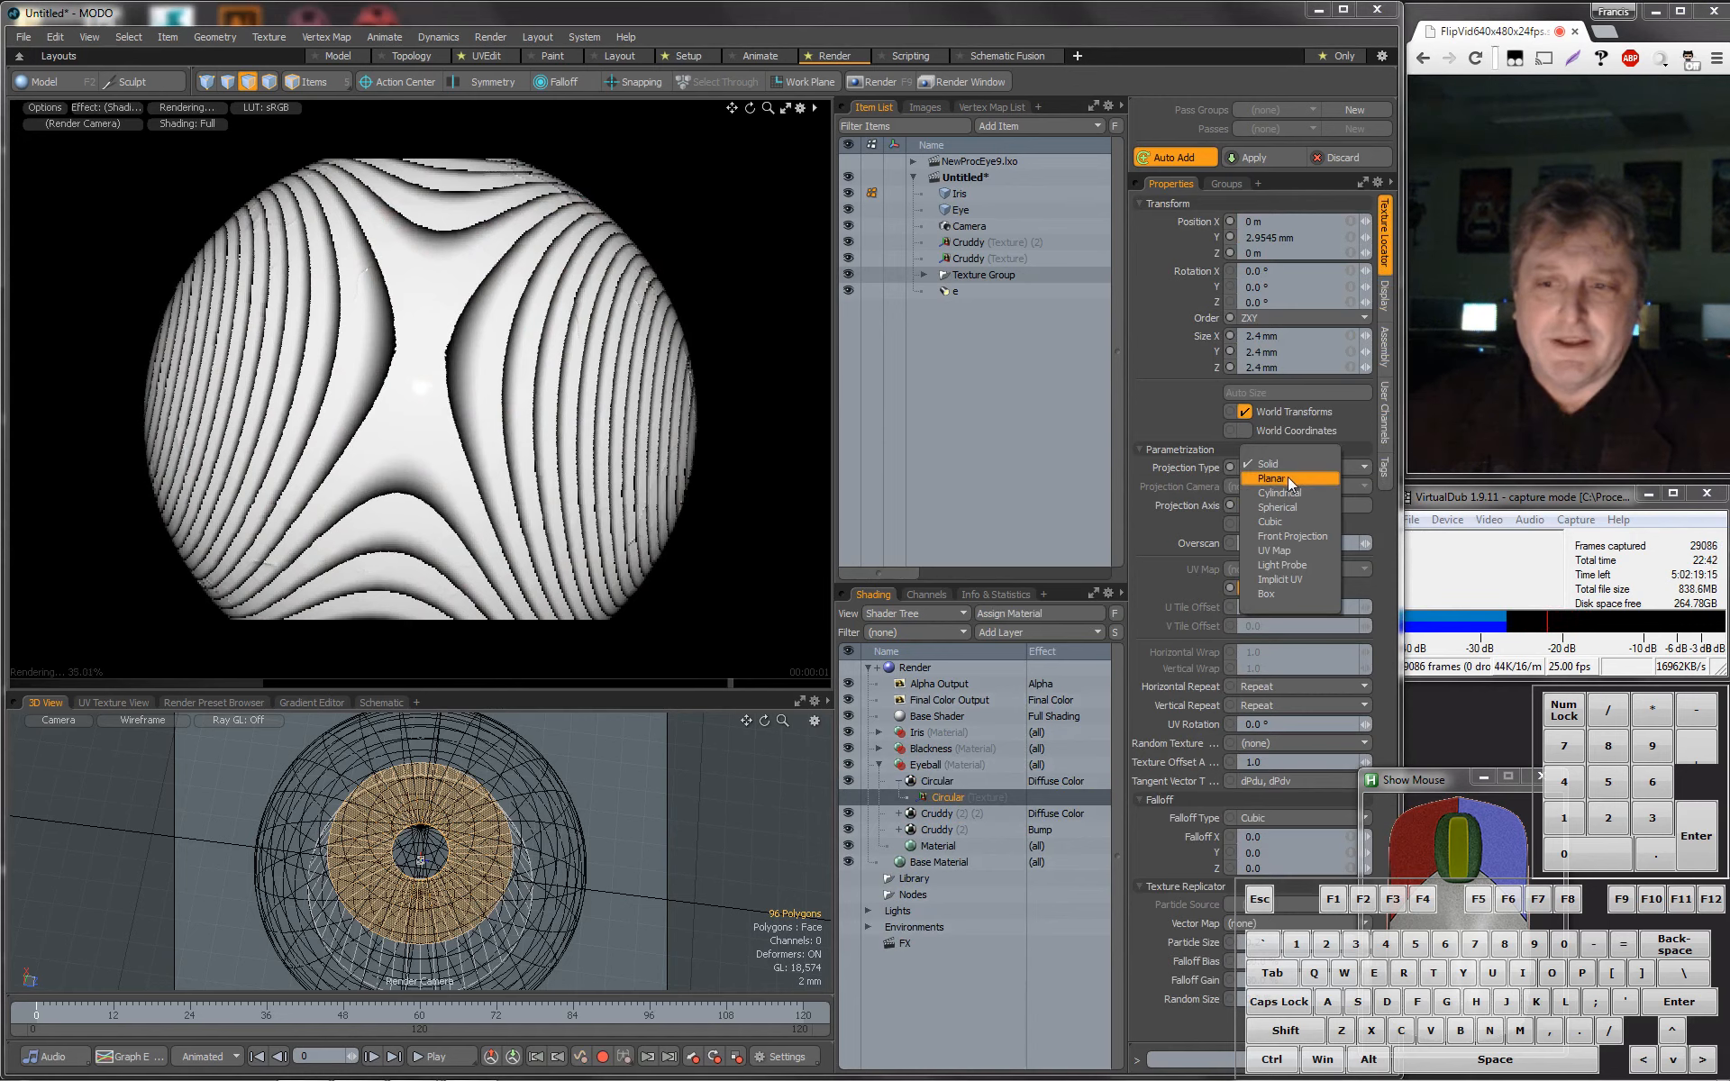
left_click(1289, 477)
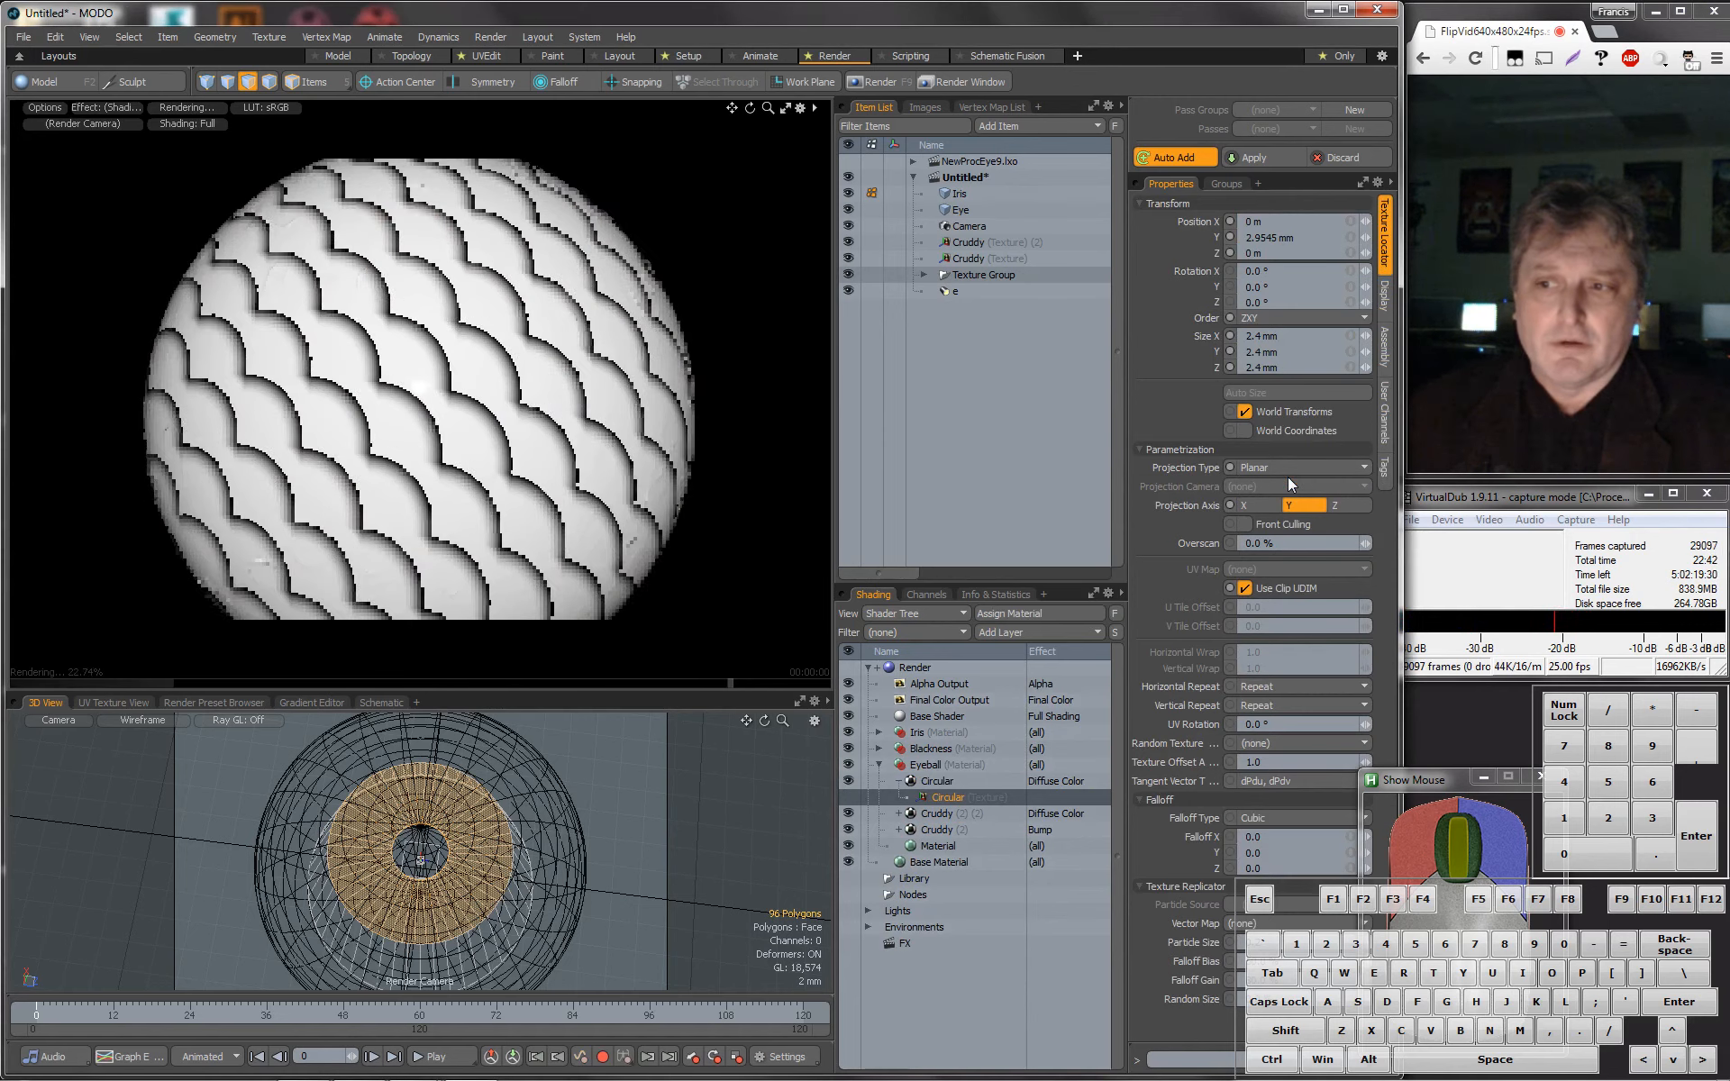
Set the Circular texture locator's horizontal and vertical repeat to Reset.
left_click(1273, 688)
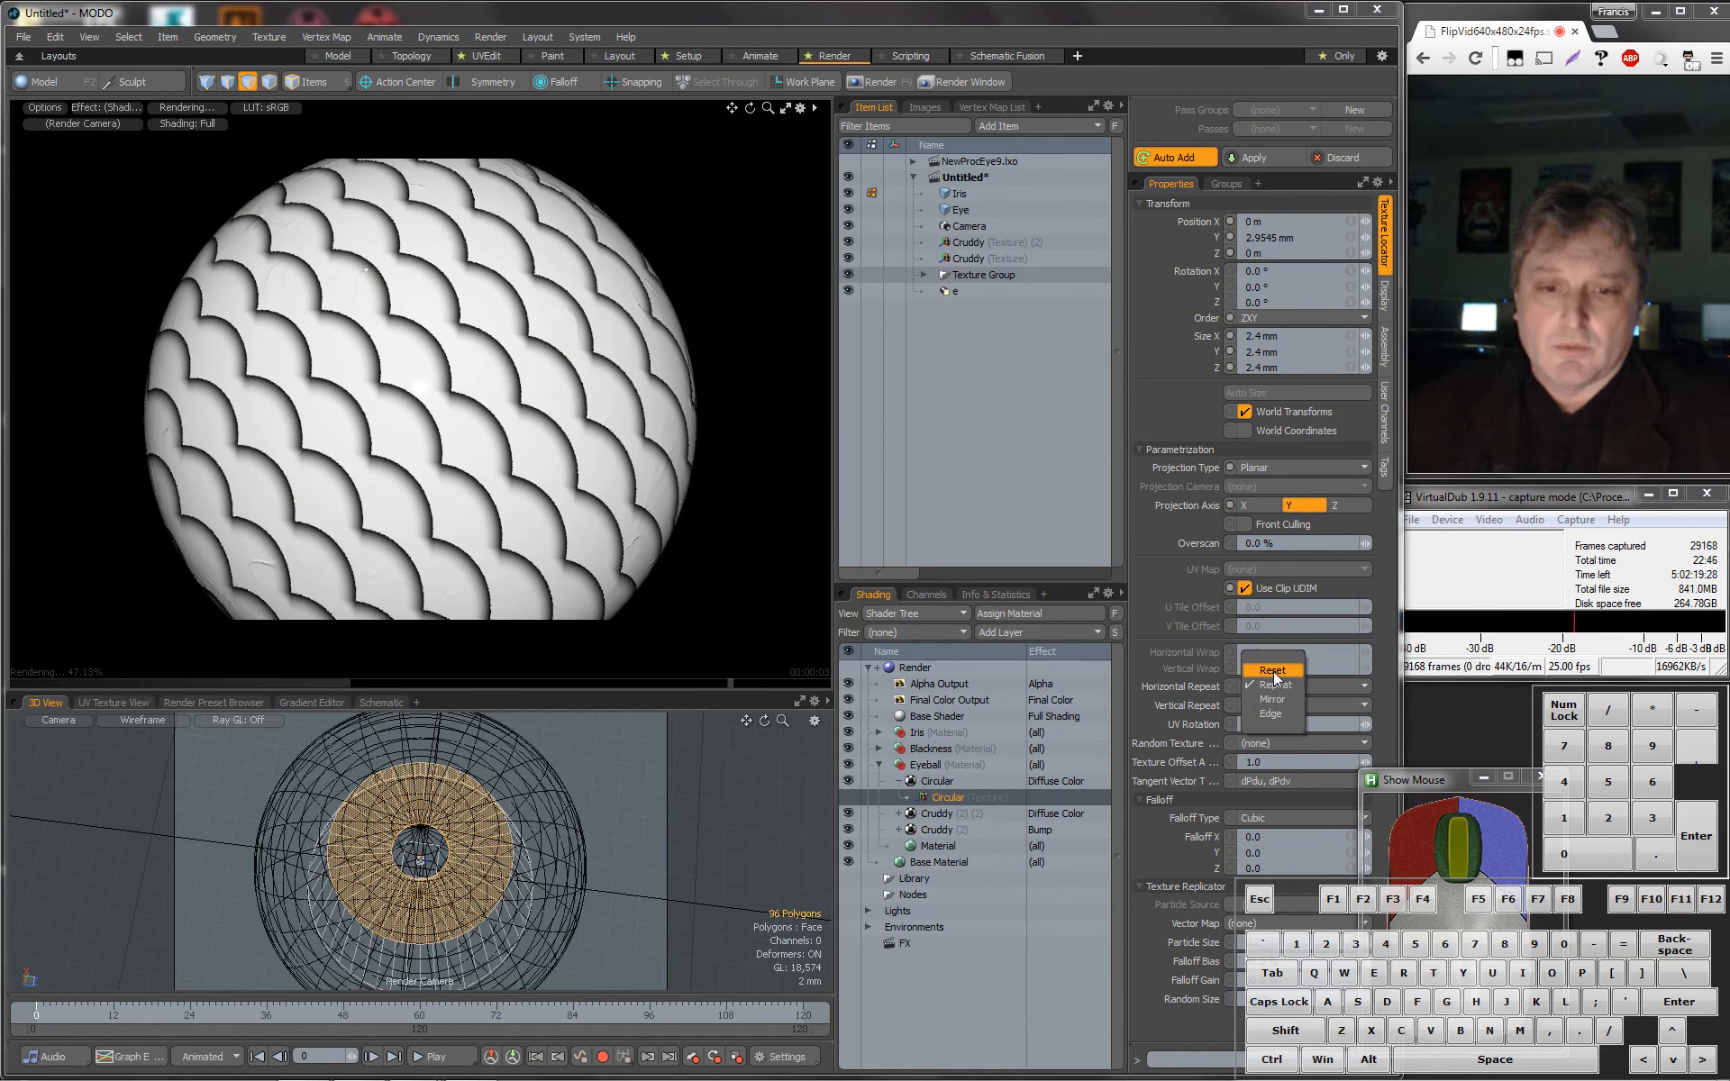
left_click(1273, 672)
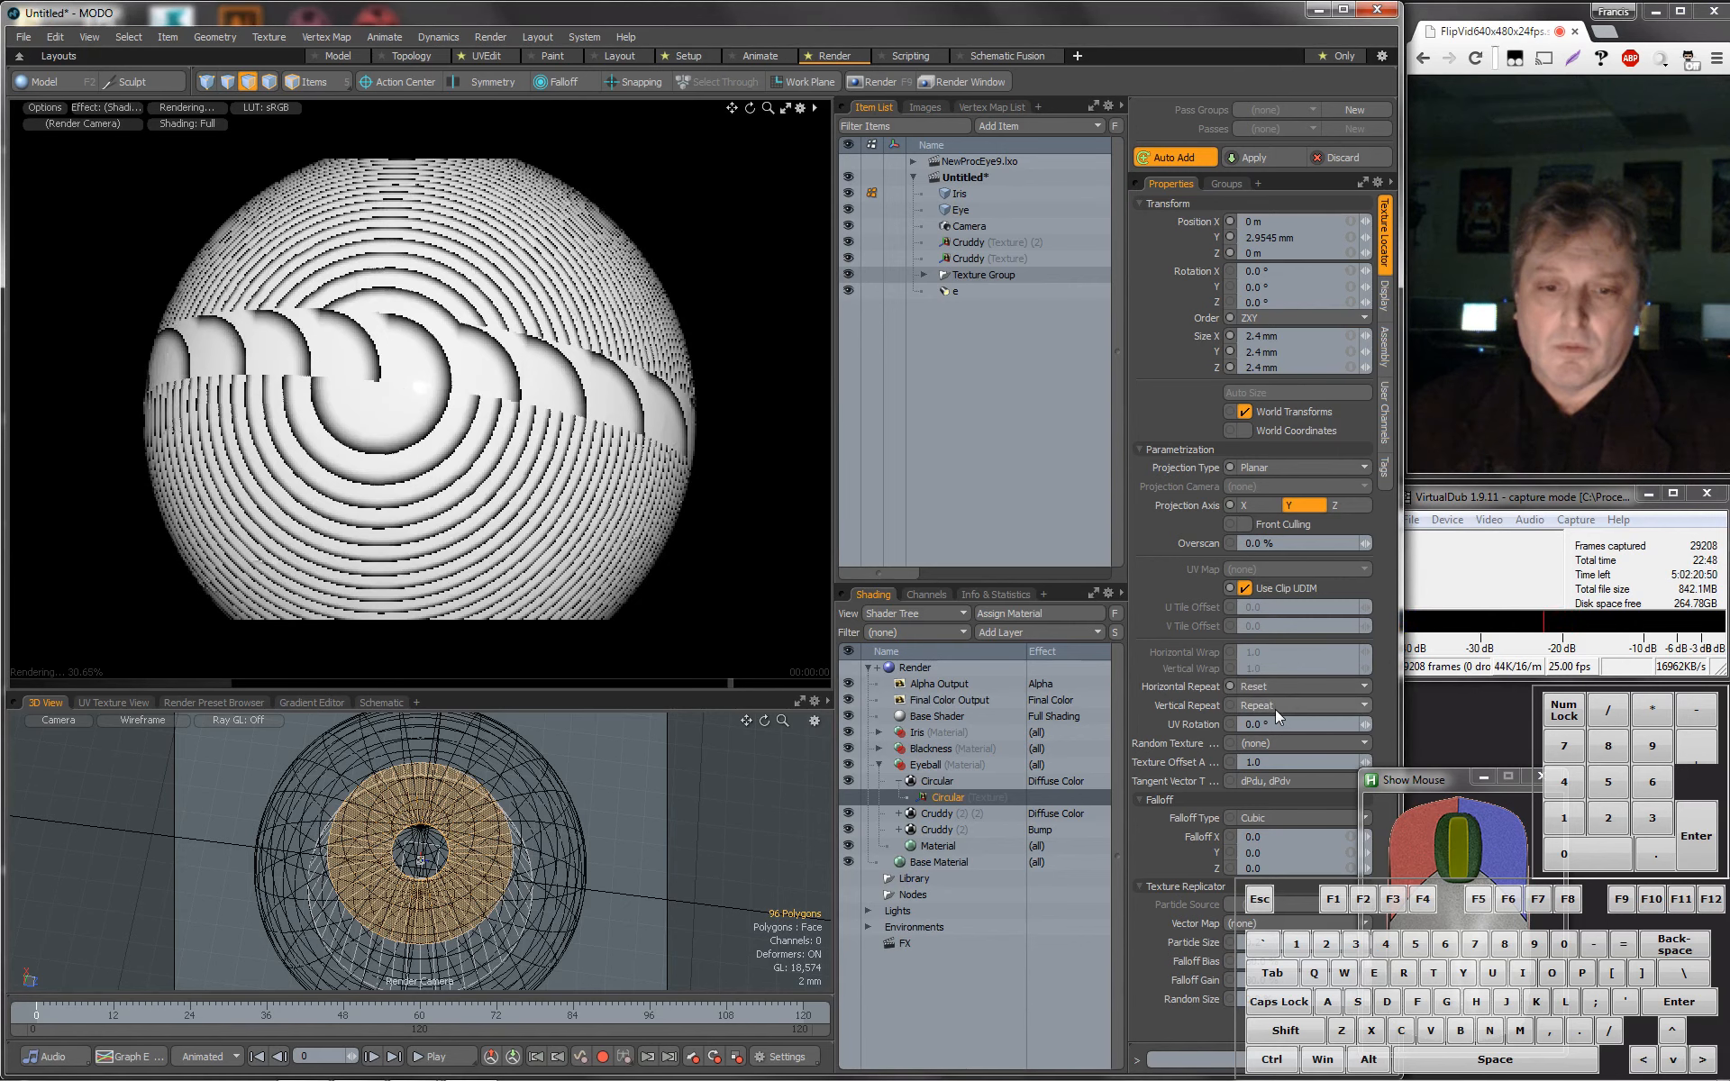
left_click(1275, 710)
left_click(1276, 694)
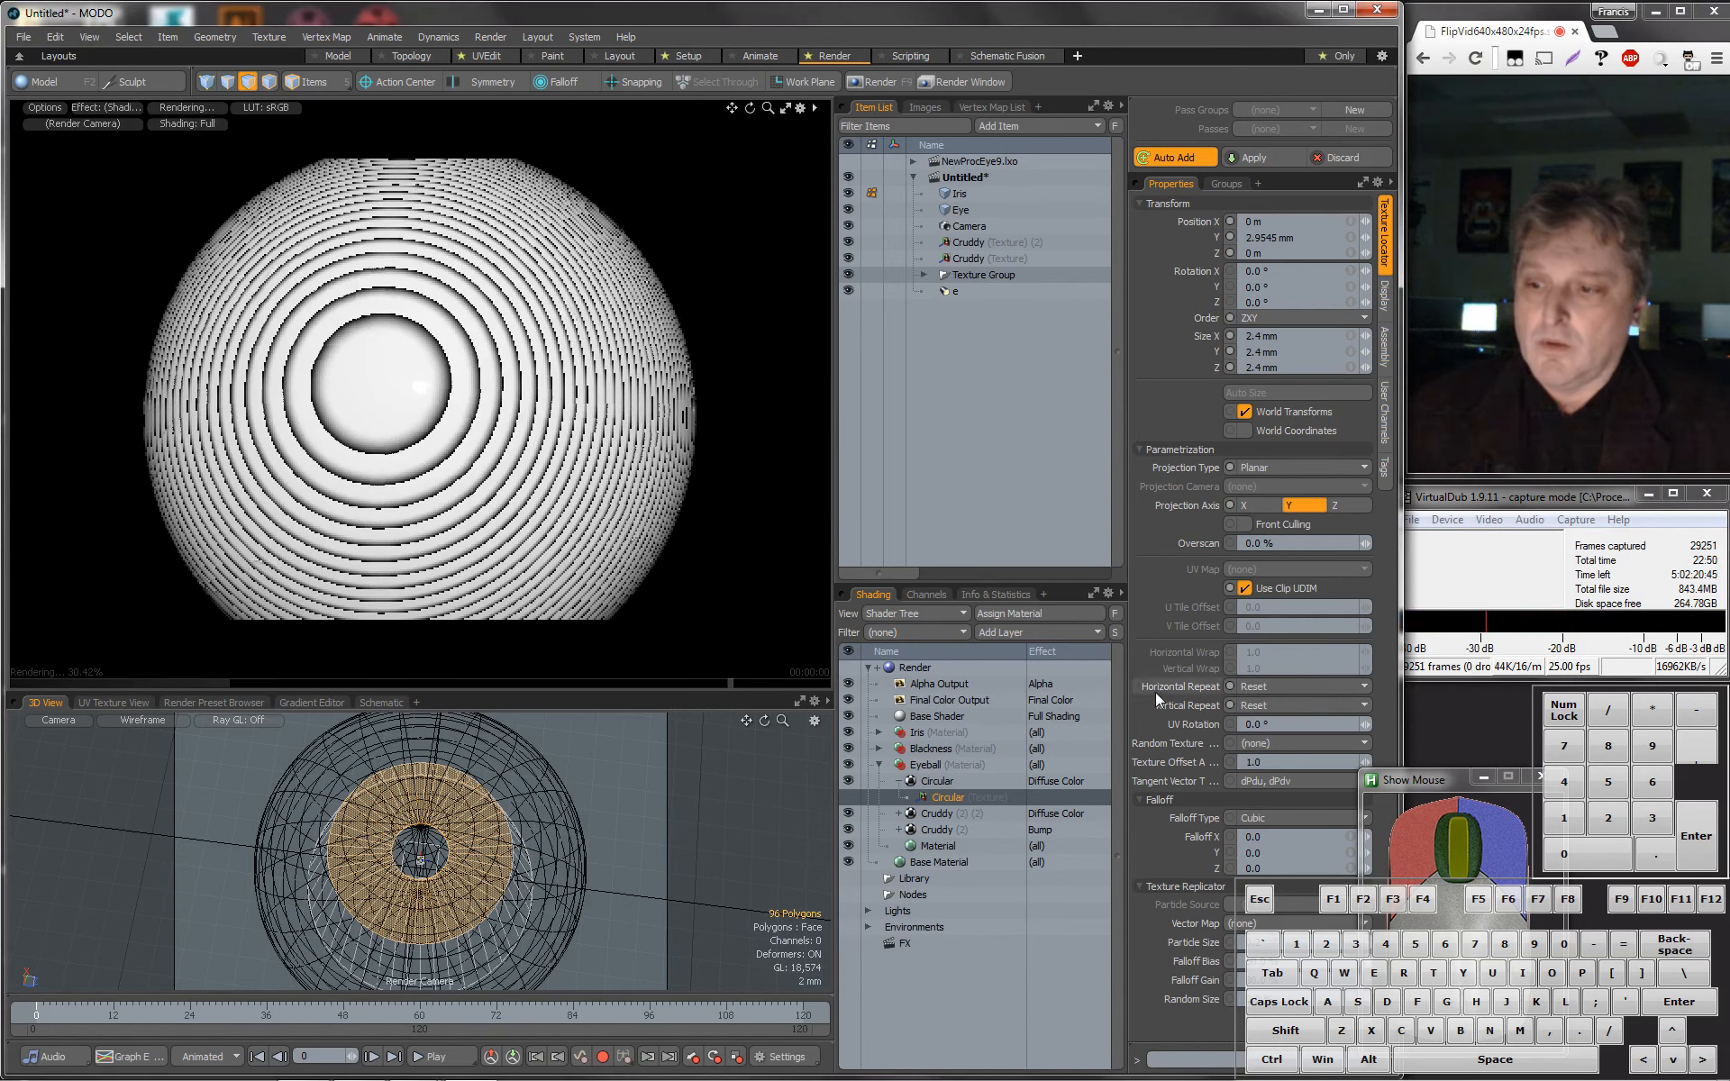
Turn off Repeat in the Circular texture's own geometric settings.
left_click_drag(437, 374, 502, 394, "alt")
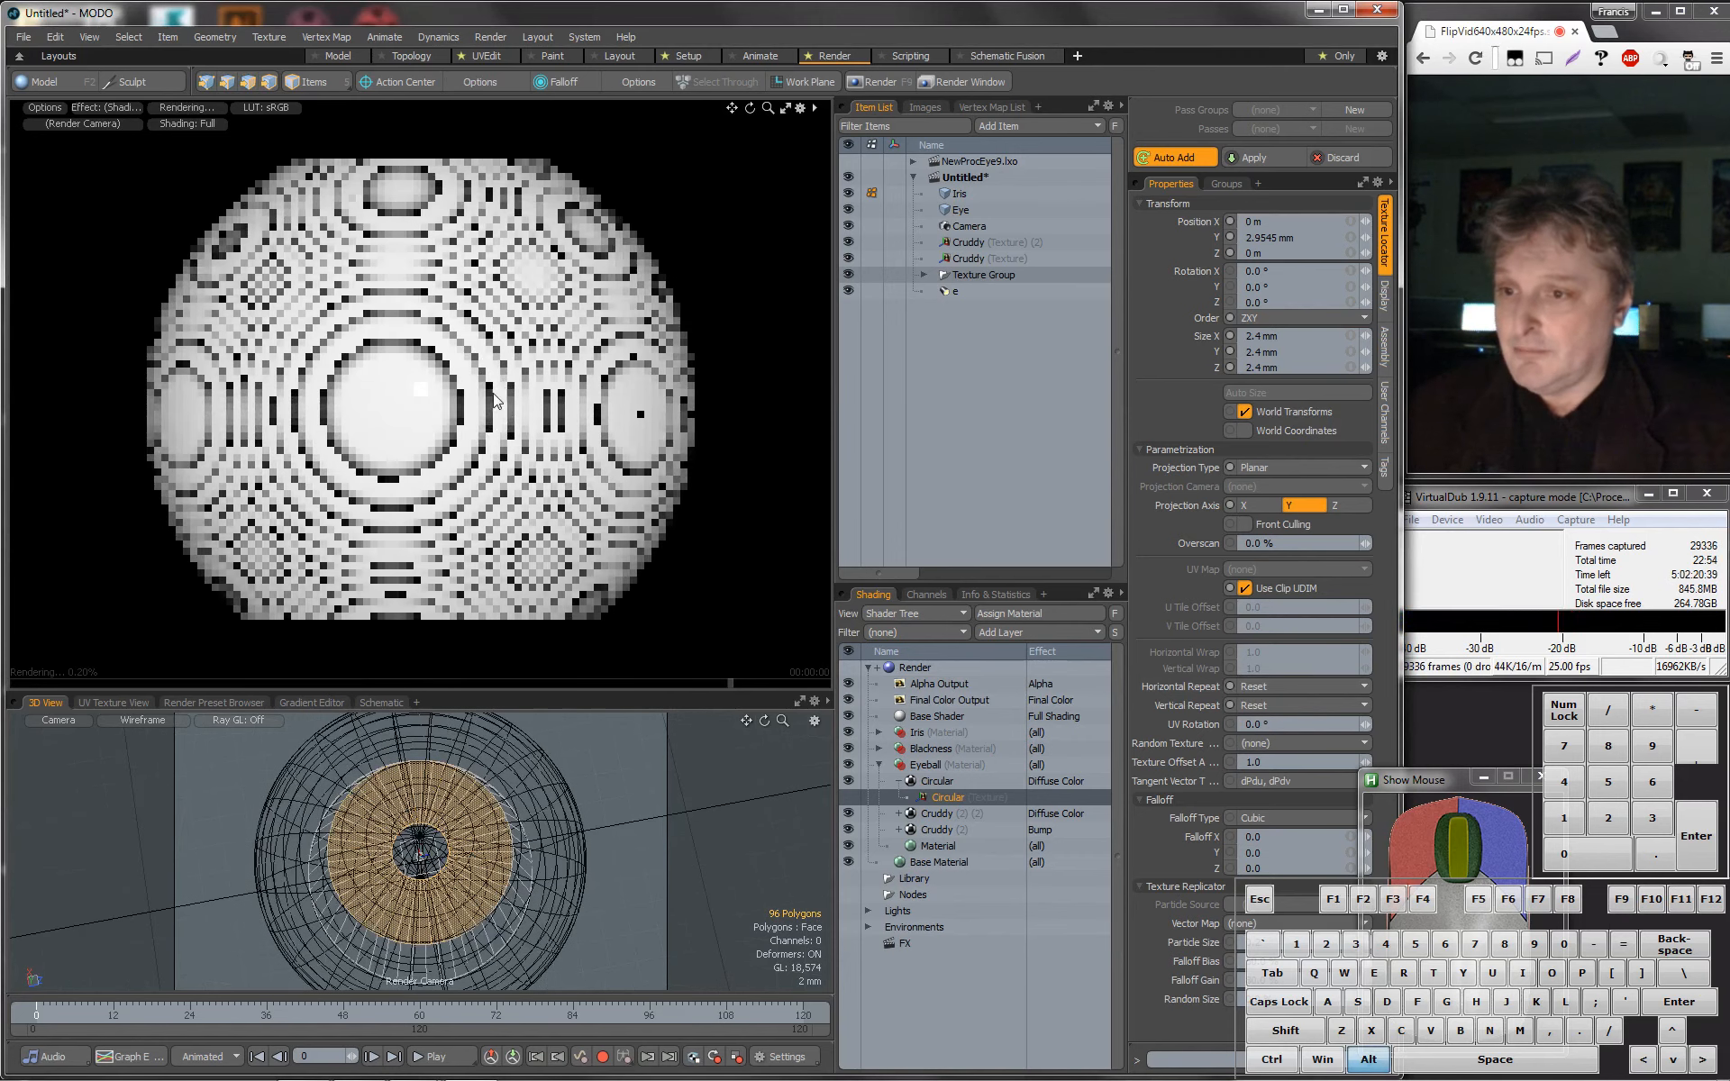
left_click(937, 781)
left_click(1245, 372)
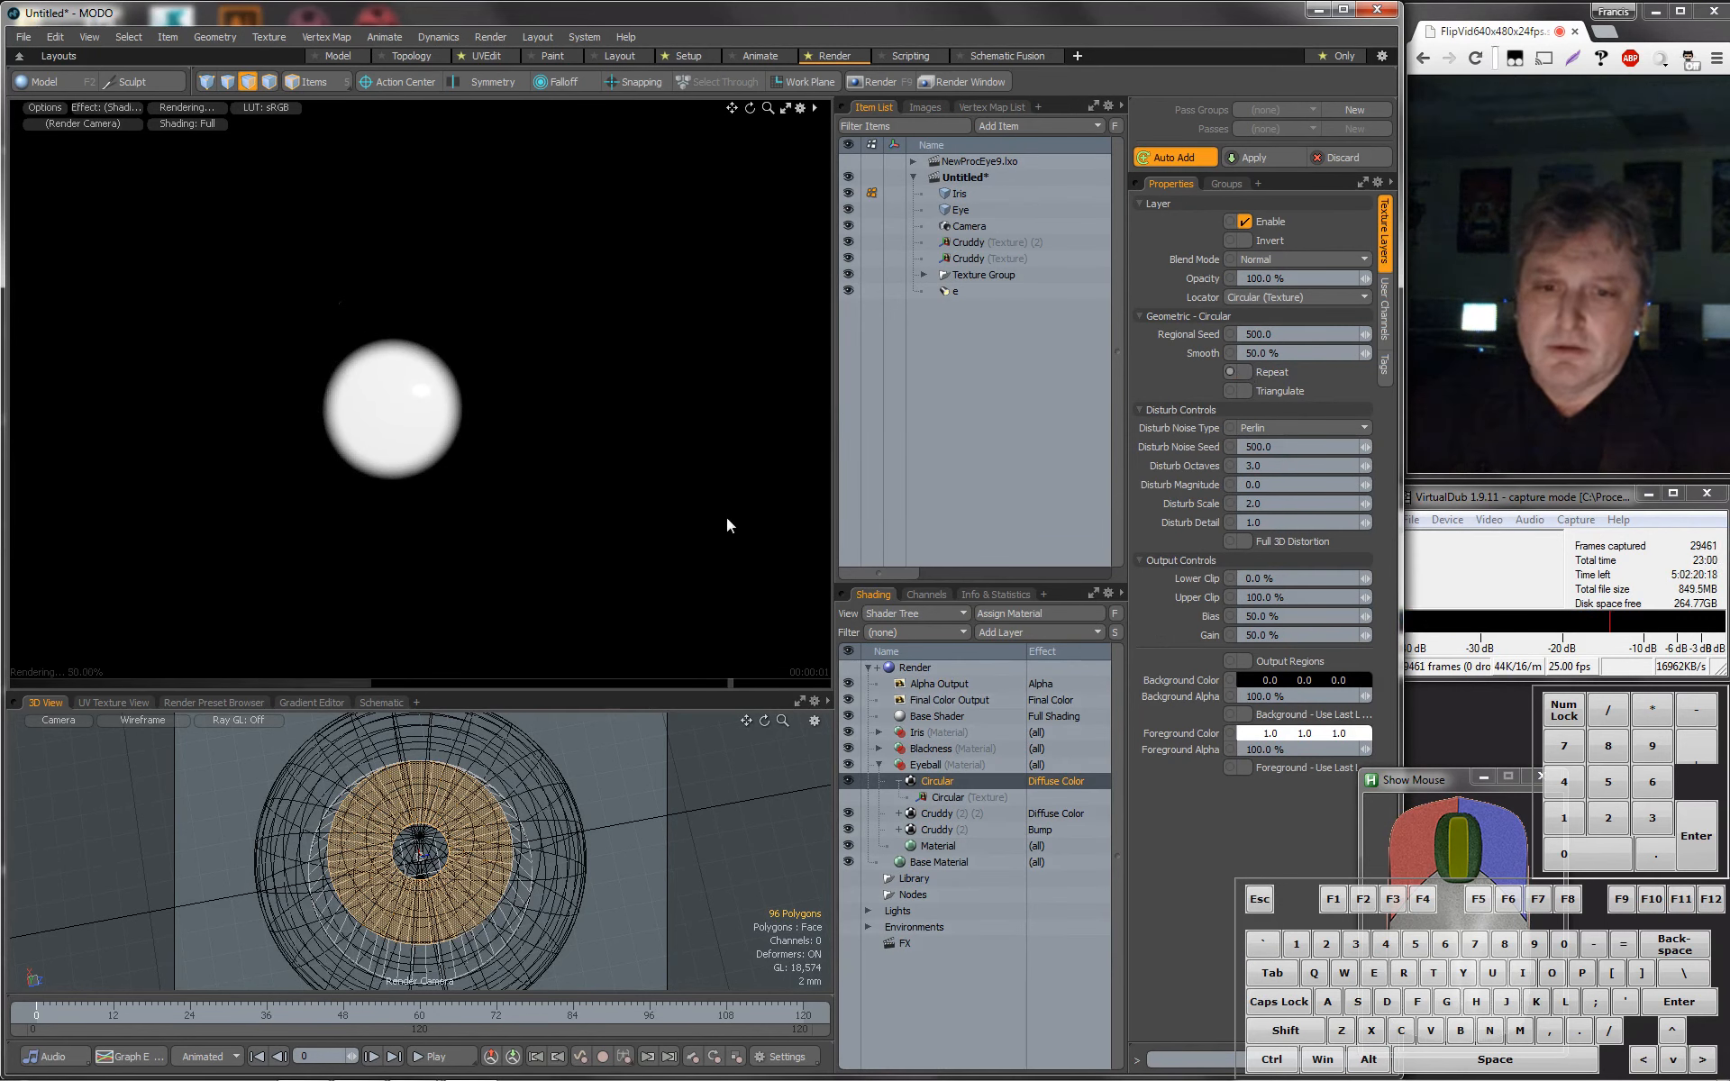
Change the Circular texture's effect to Transparent Amount.
left_click_drag(497, 547, 518, 369, "alt")
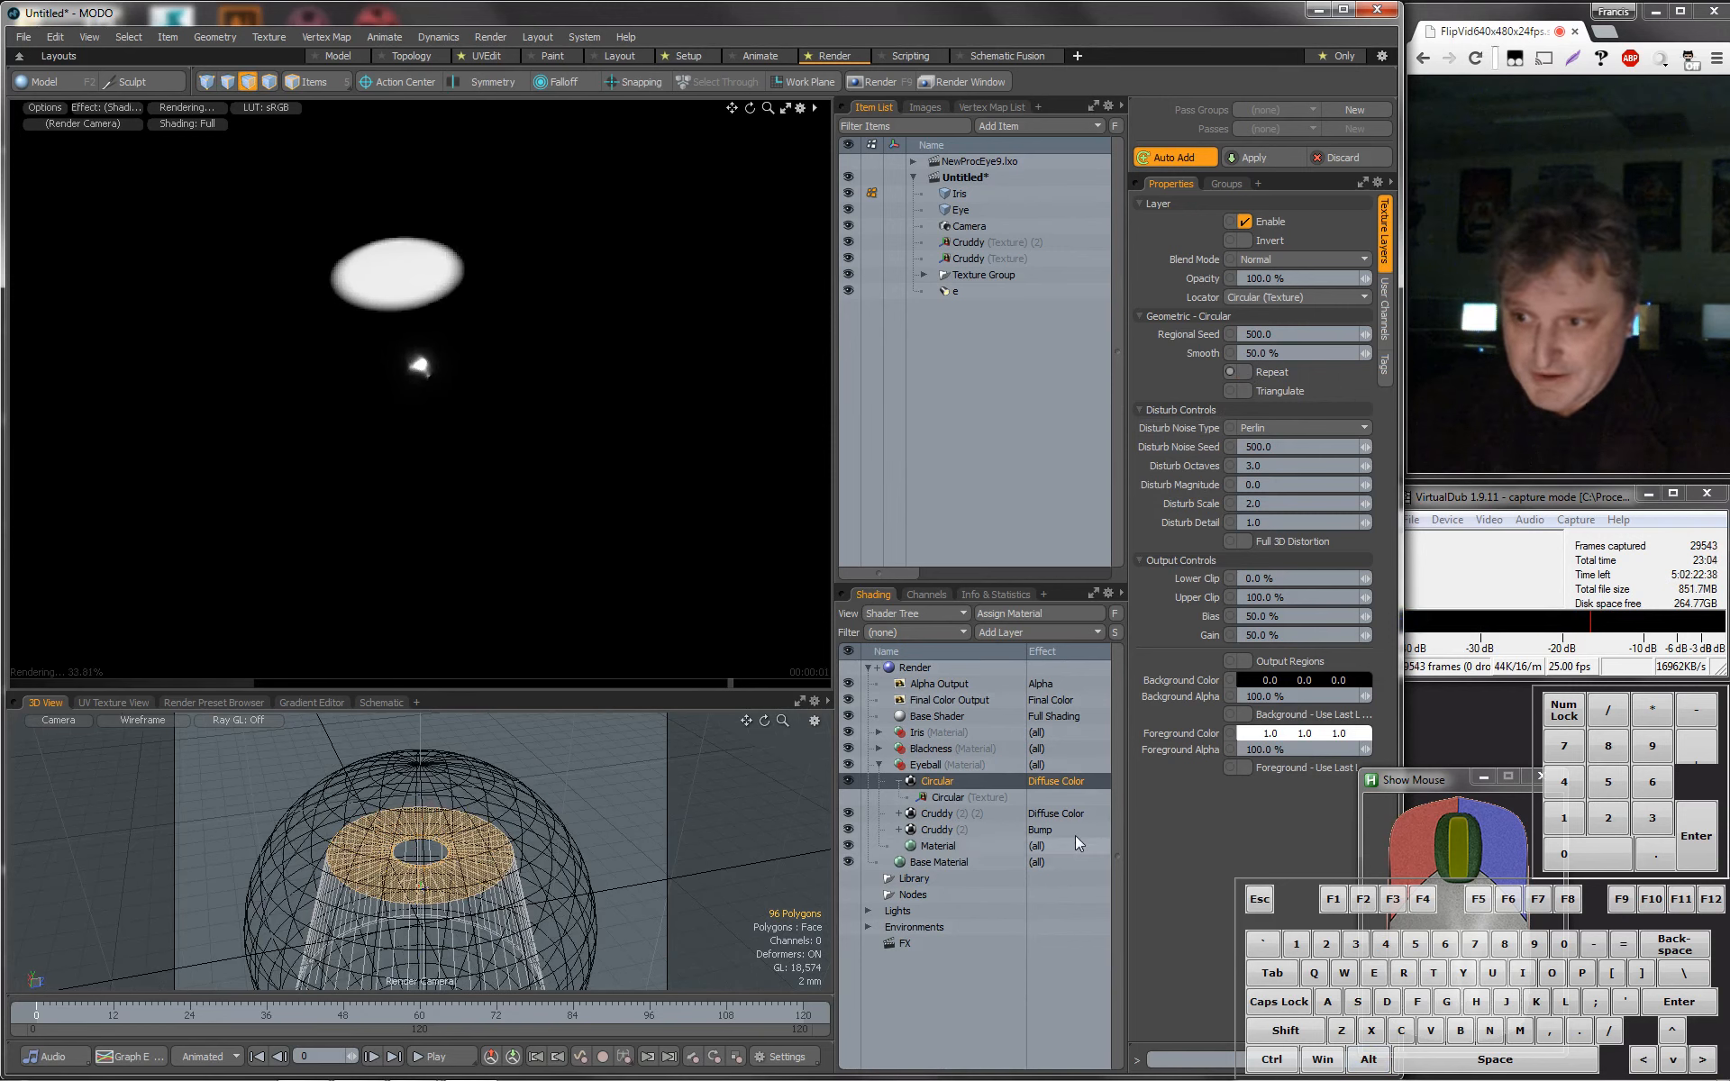
left_click(1046, 784)
mouse_move(1045, 780)
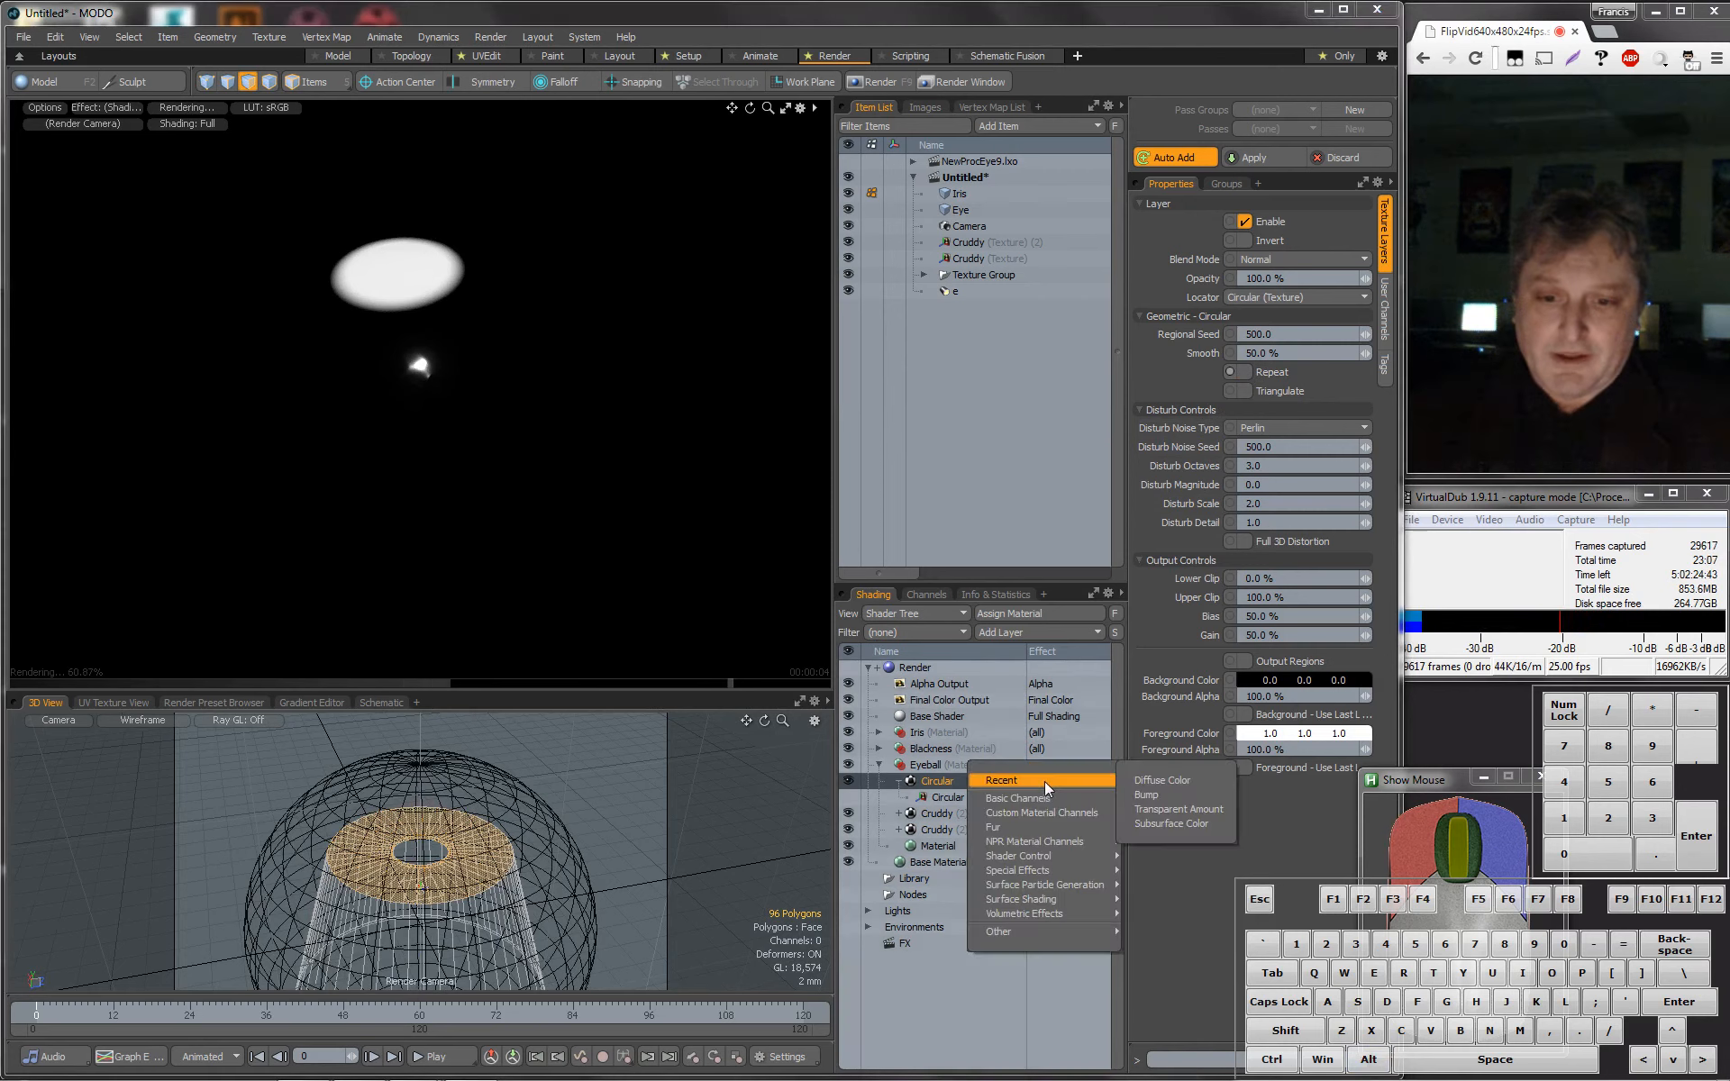
left_click(1174, 811)
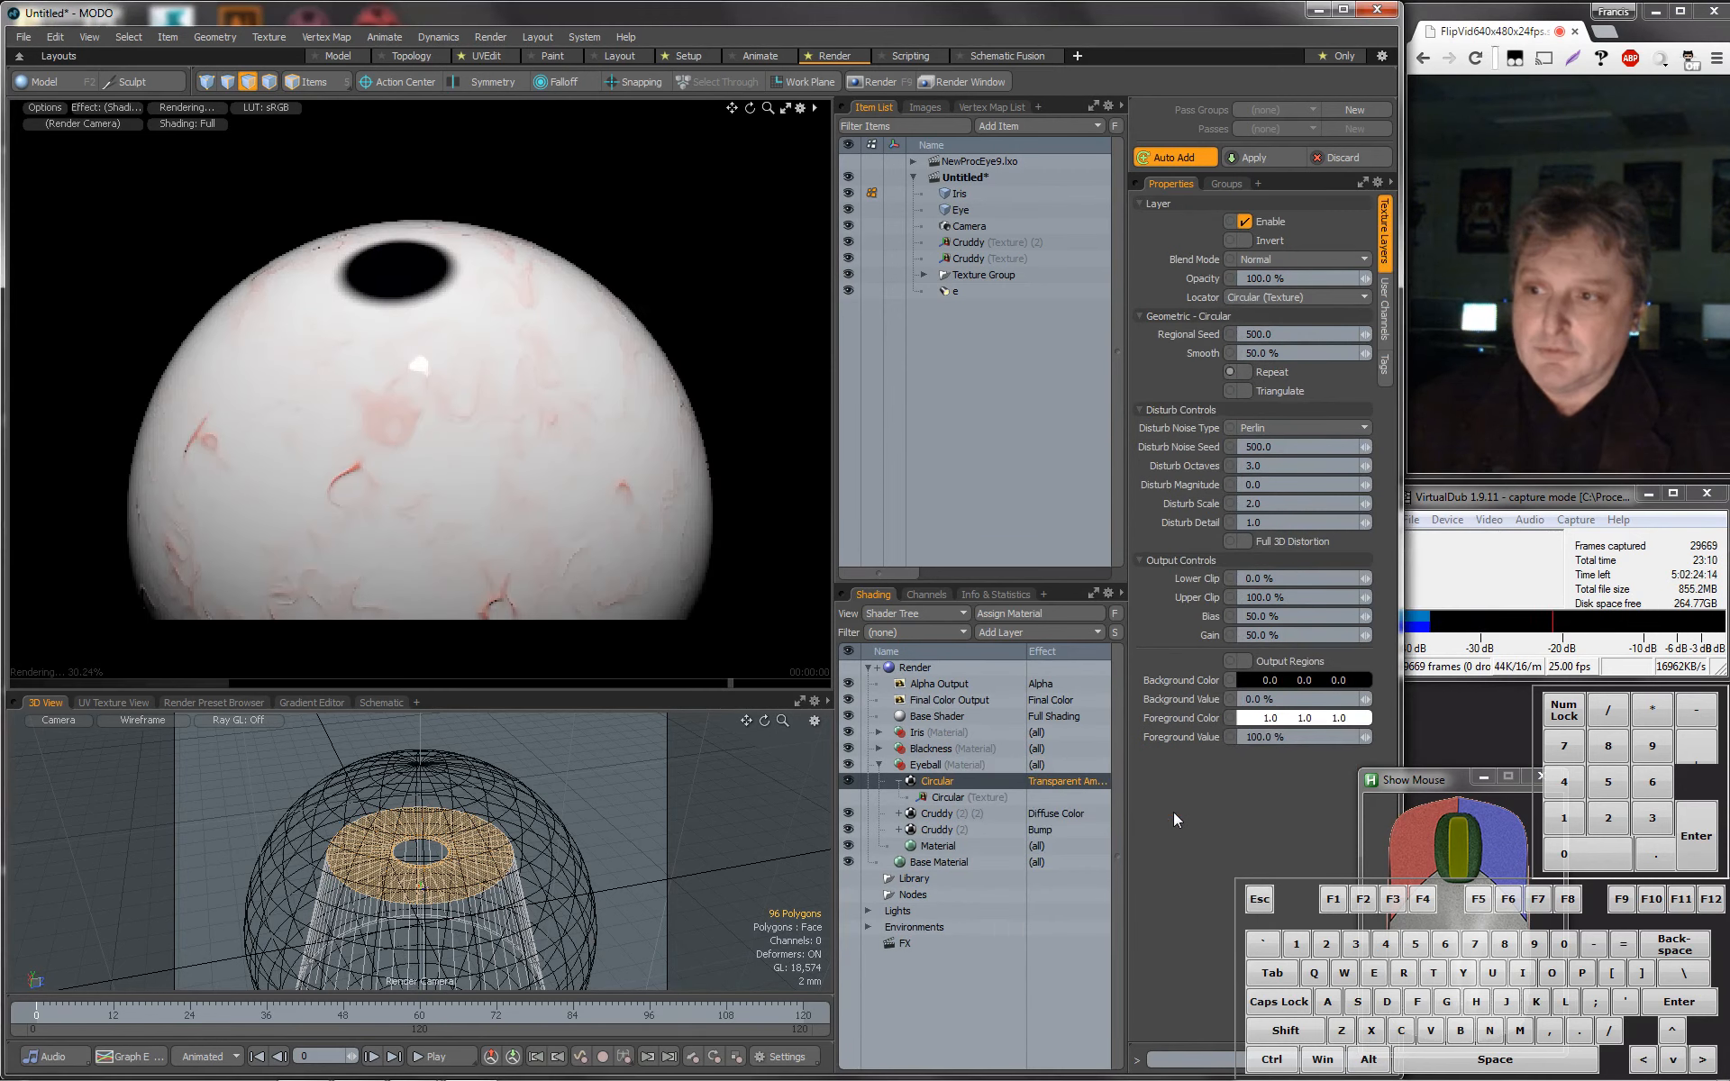
Set the Circular texture locator's size to 4 mm in X and 4 mm in Z.
left_click_drag(464, 451, 461, 548, "alt")
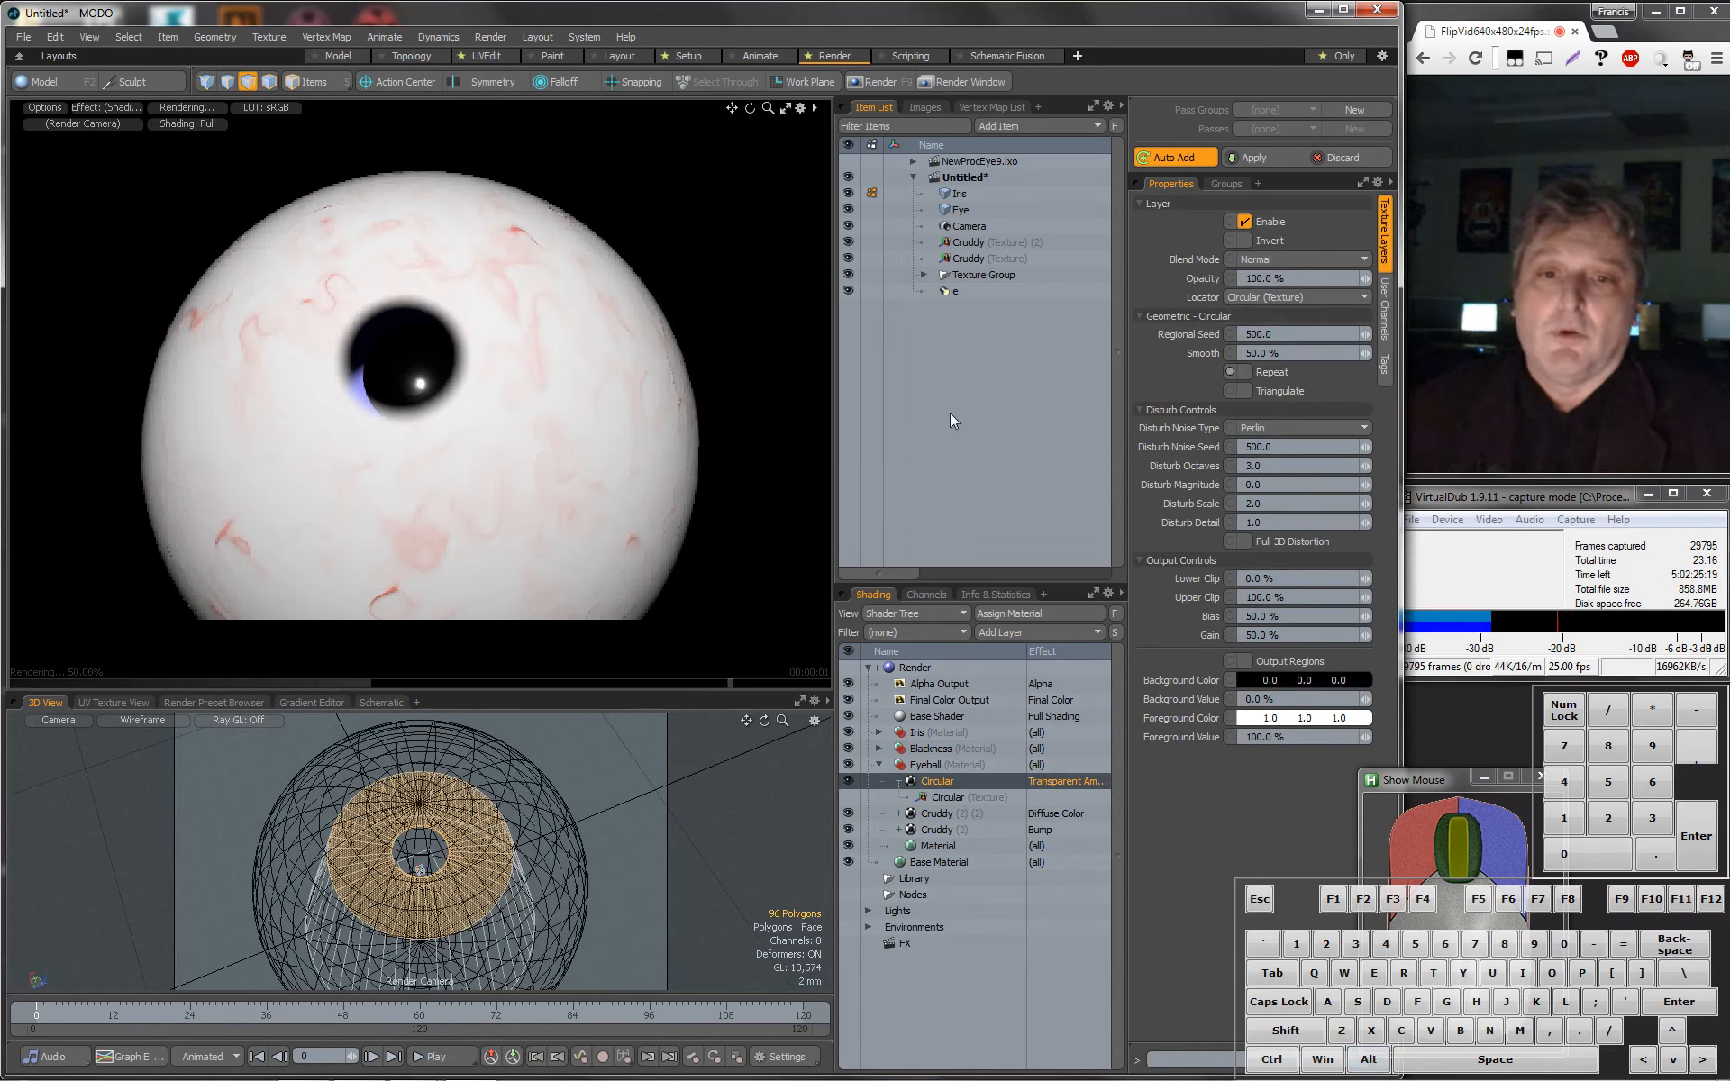
left_click(940, 795)
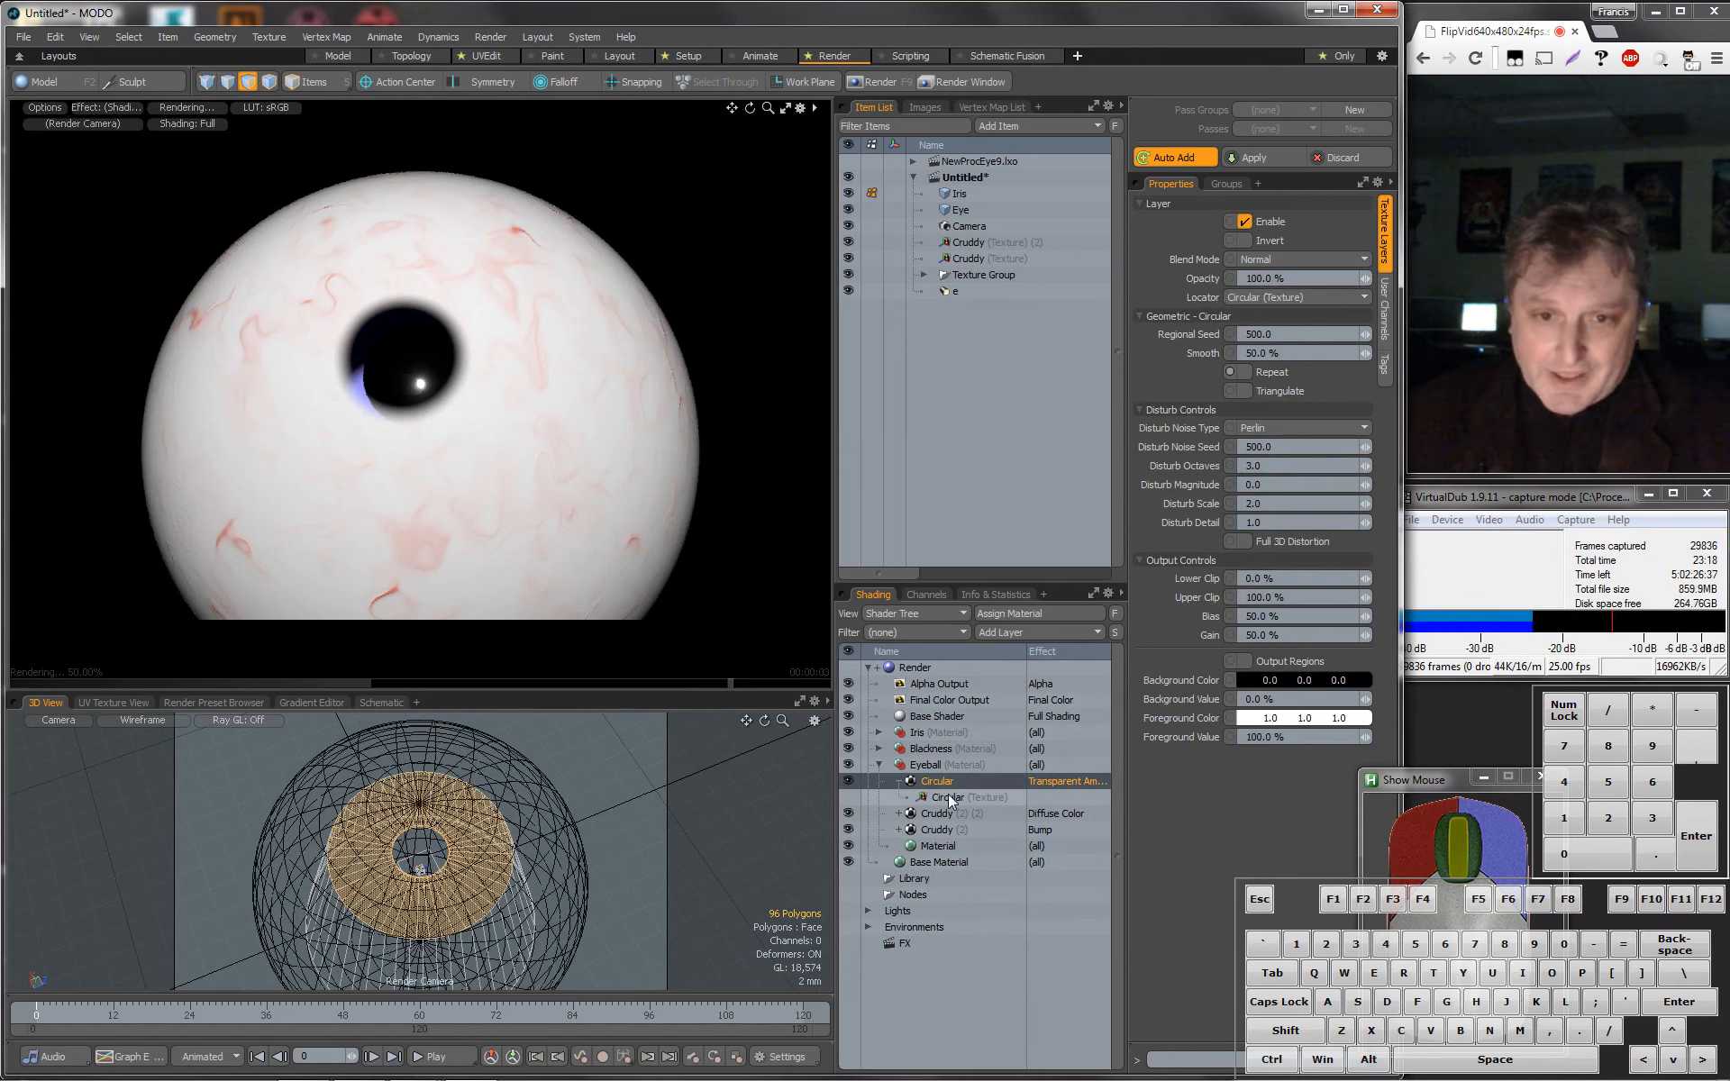
left_click(1285, 335)
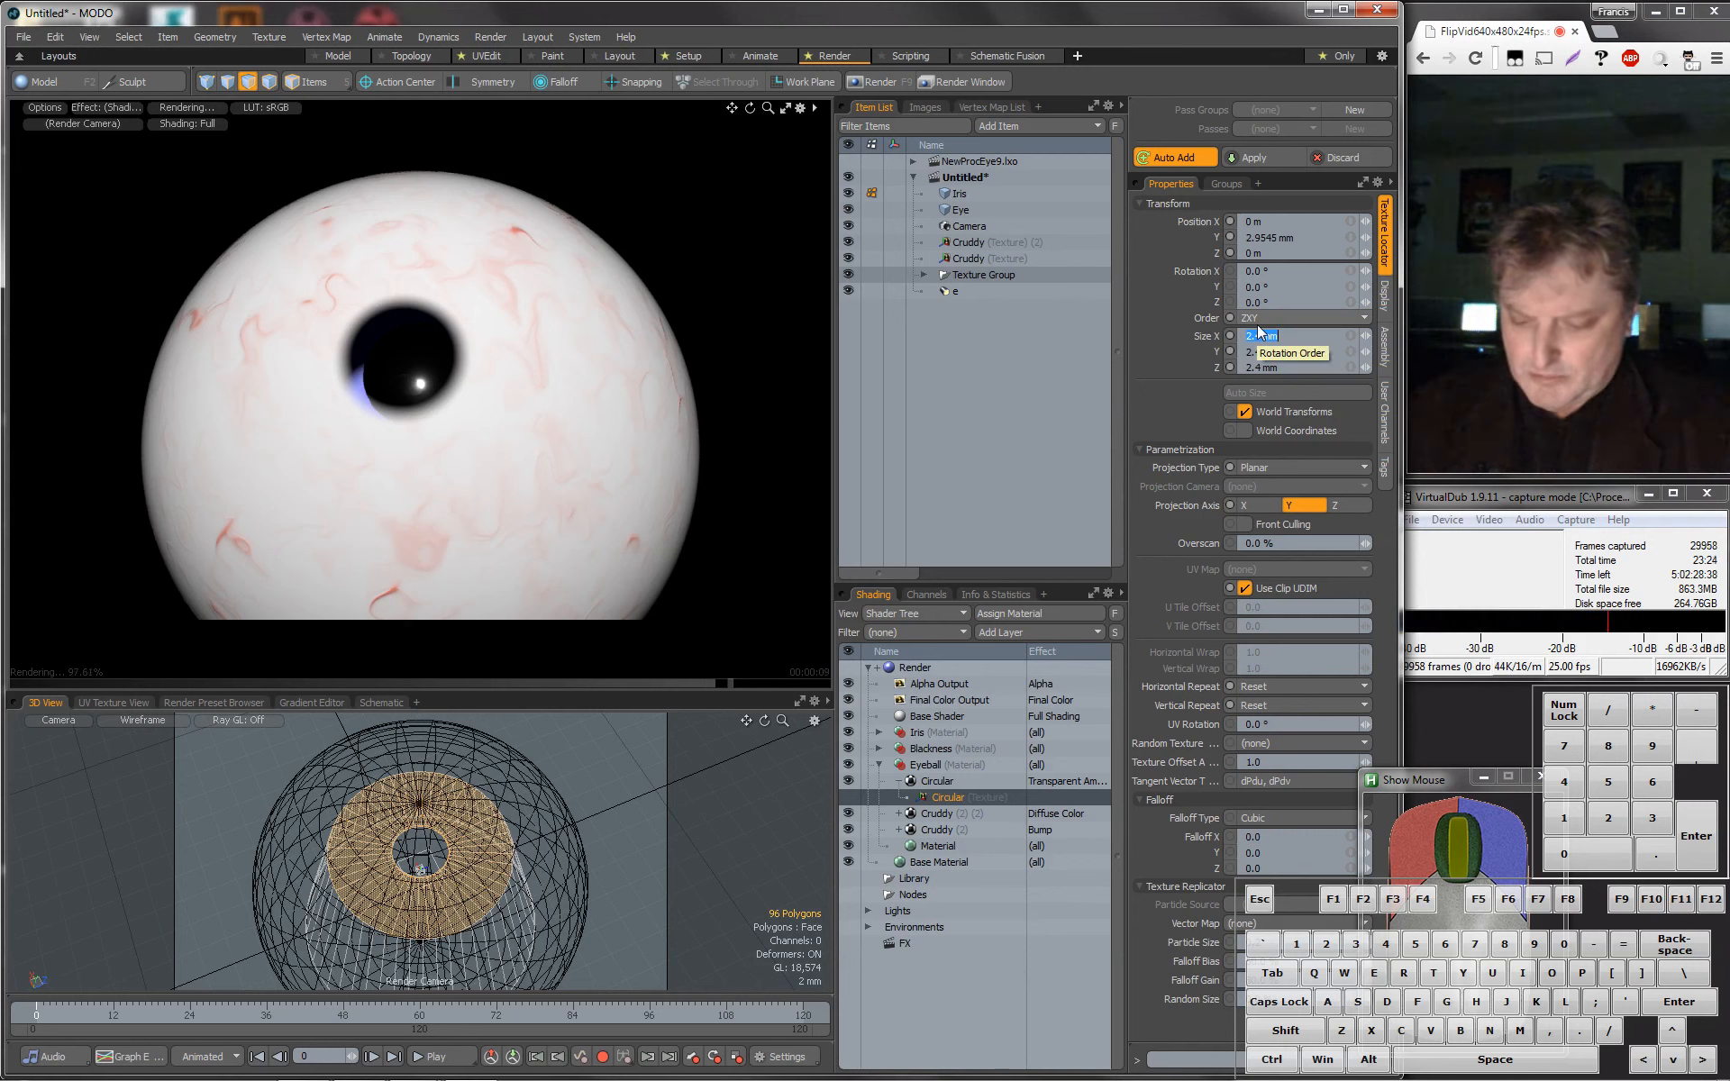
type("4mm")
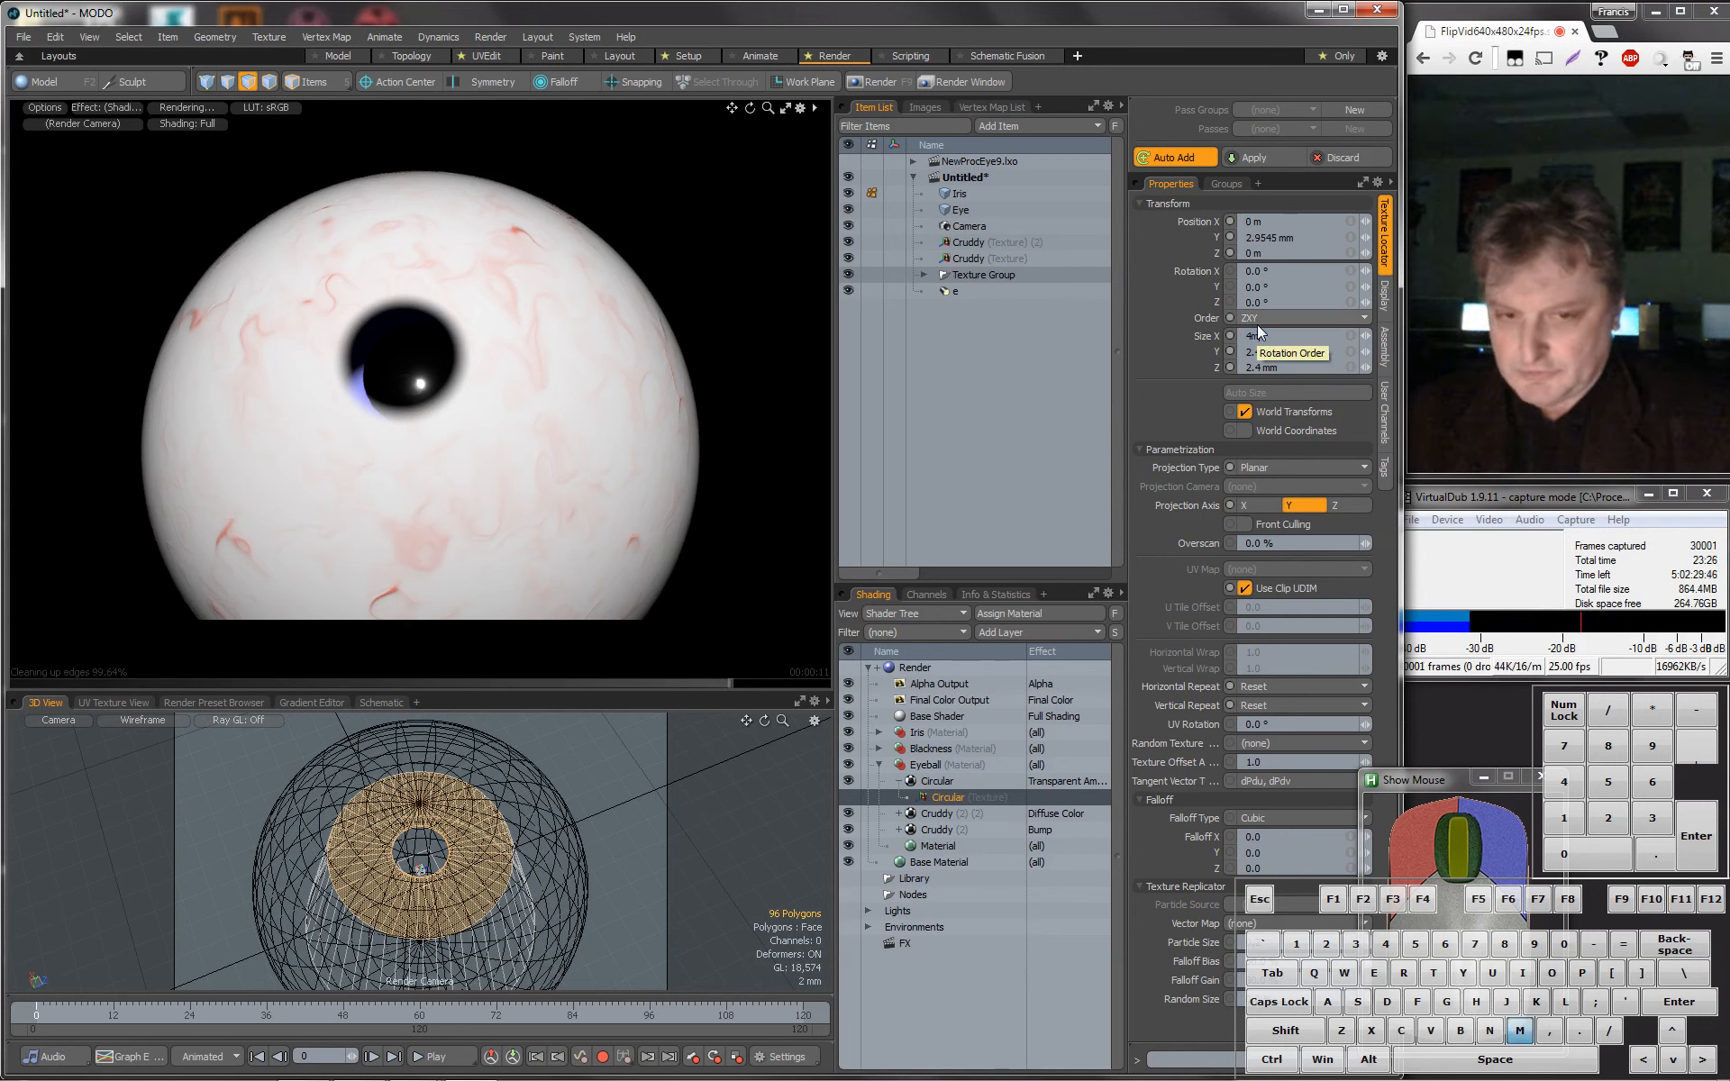
left_click(1282, 368)
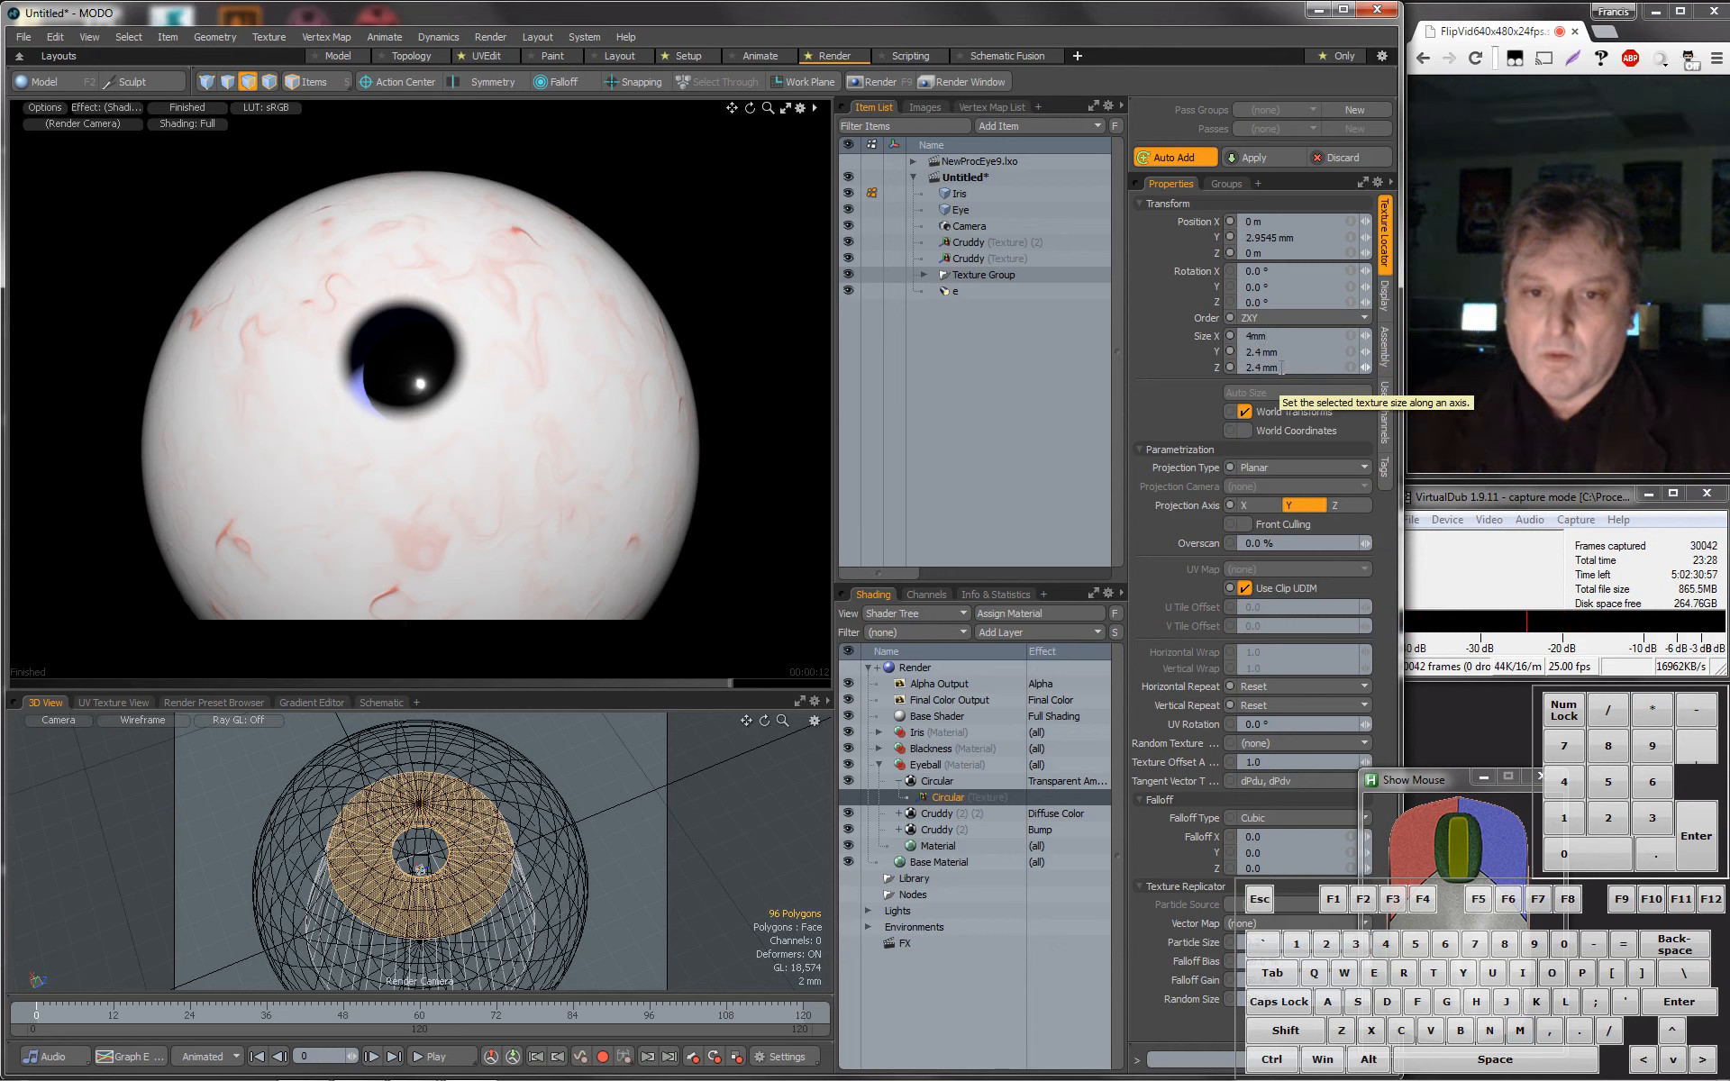
type("4 ")
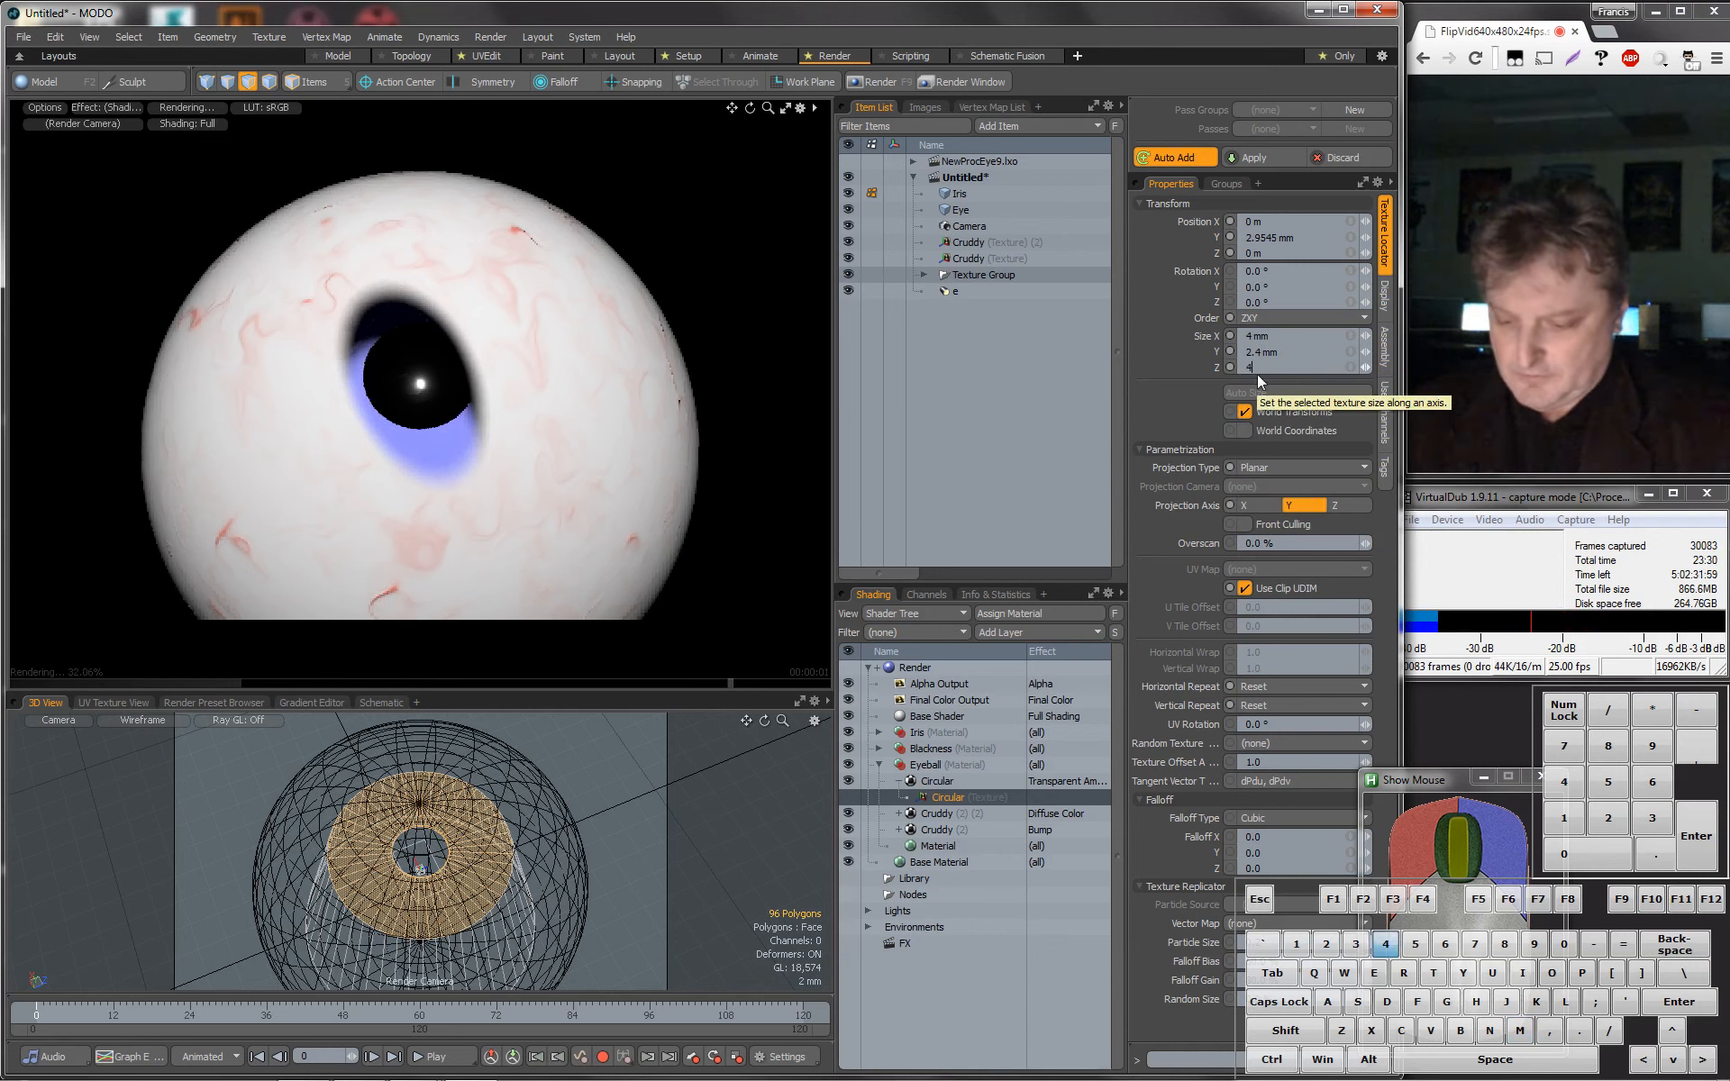
type("mm")
key("Return")
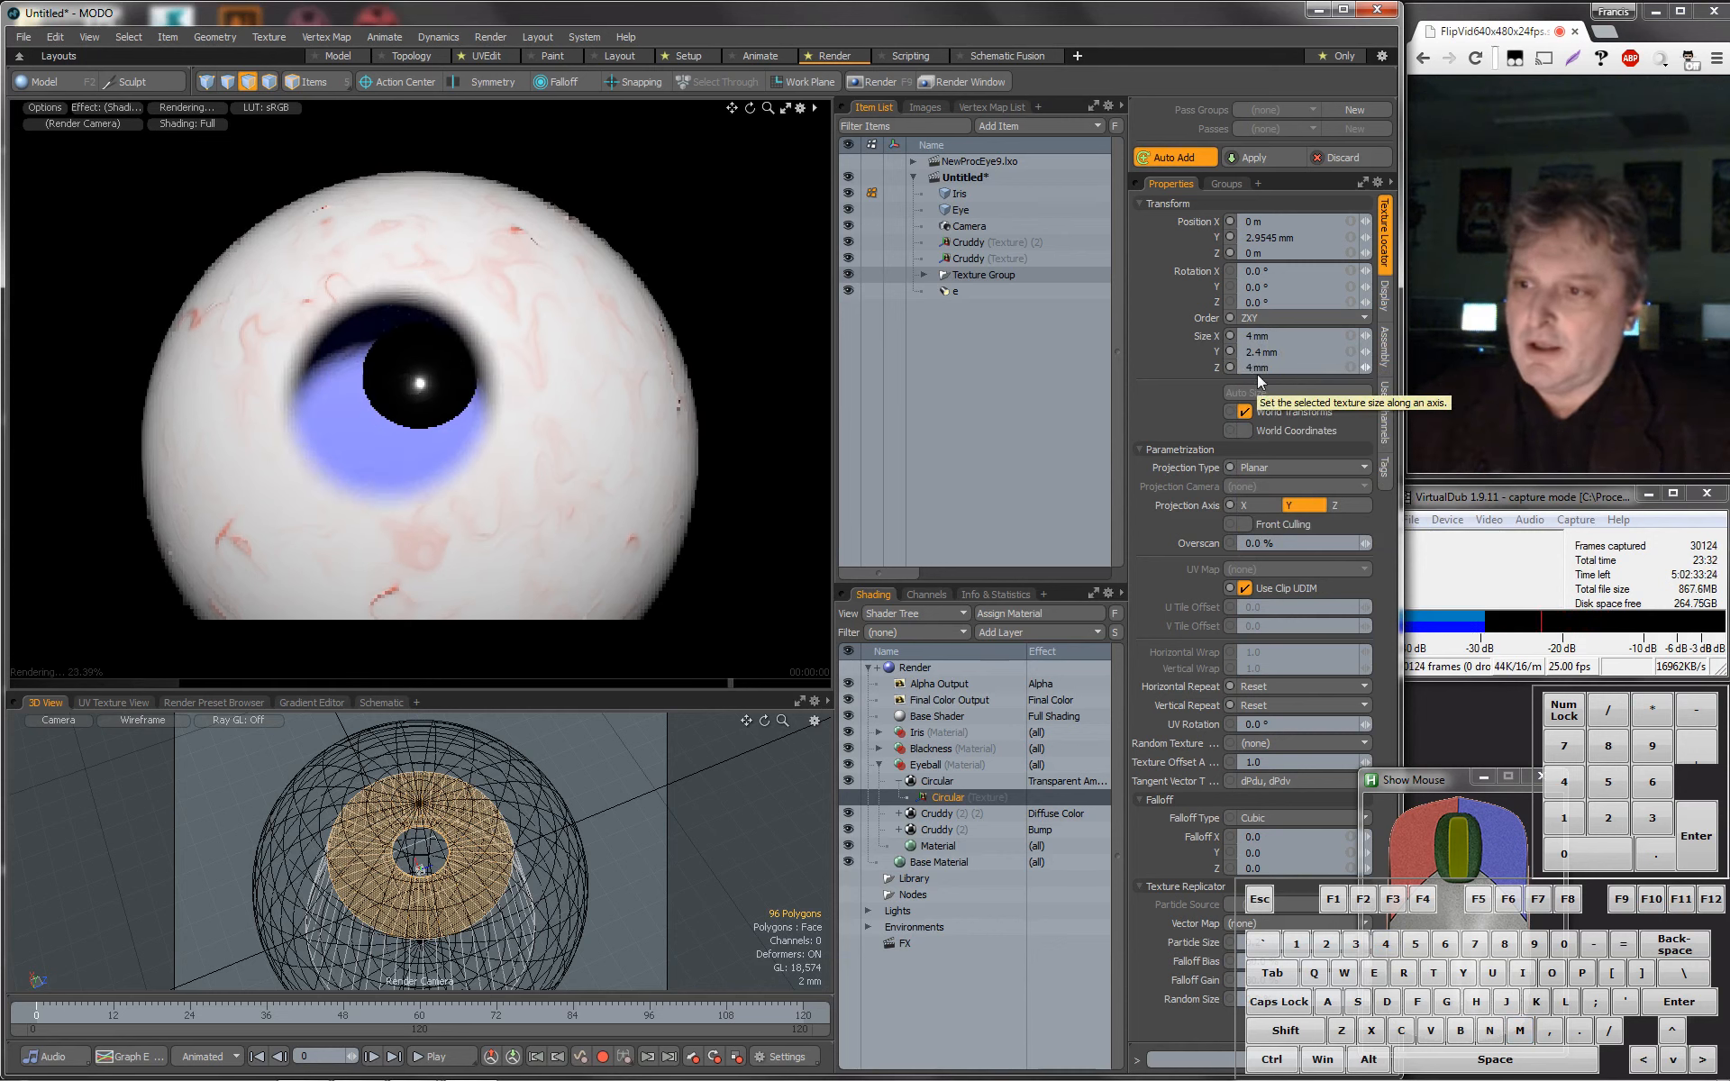
Set the Circular texture locator's position to 2 mm in X and 2 mm in Z.
left_click_drag(490, 480, 456, 491, "alt")
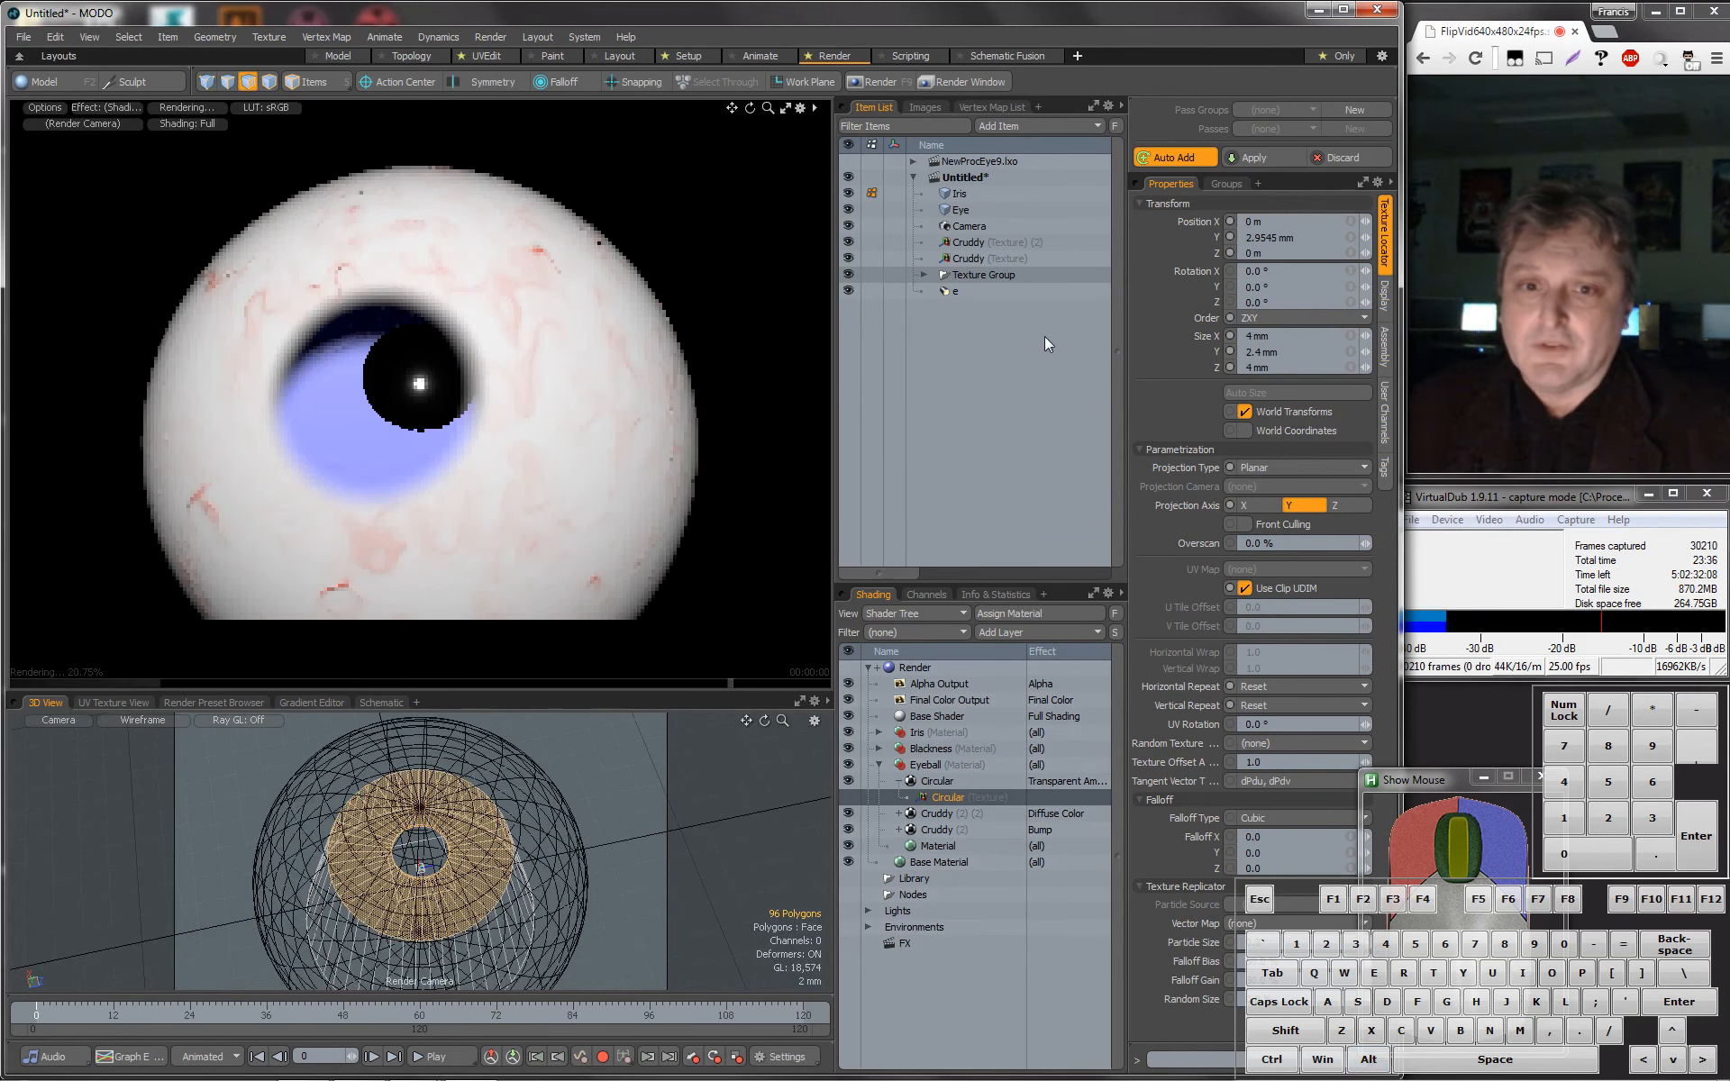
left_click(1271, 220)
type("2mm")
left_click(1269, 252)
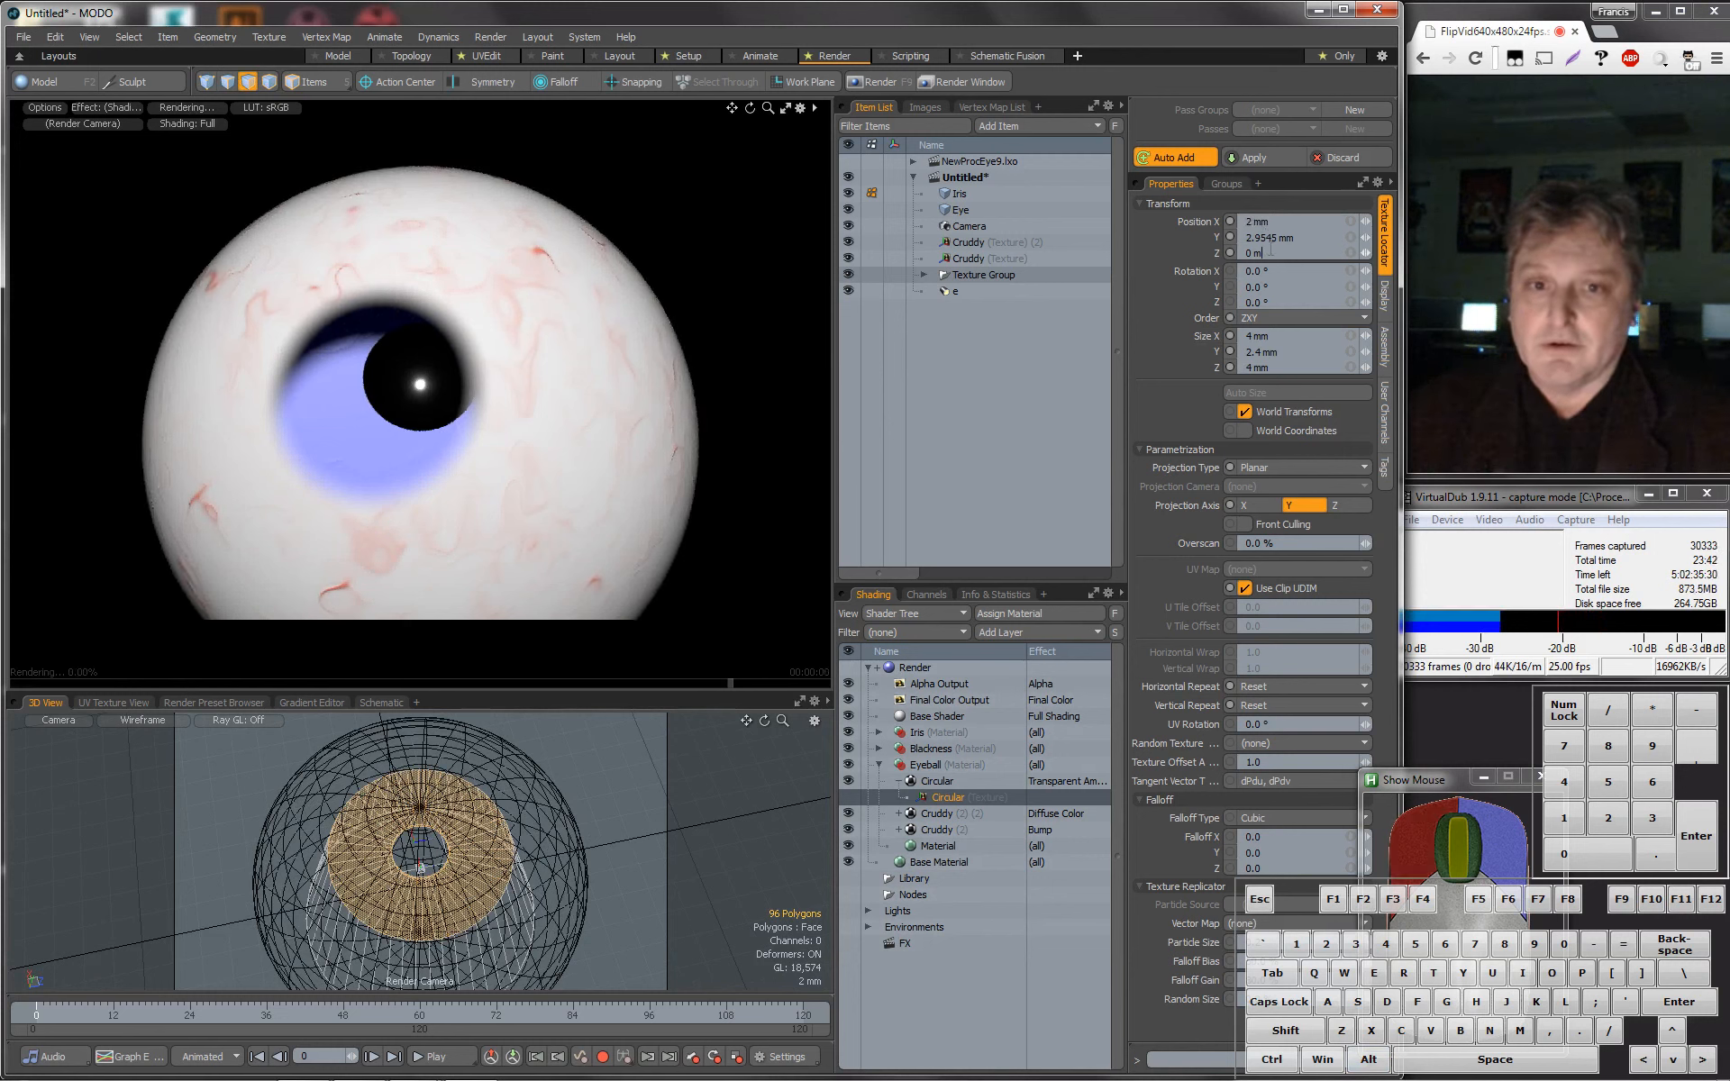
type("2")
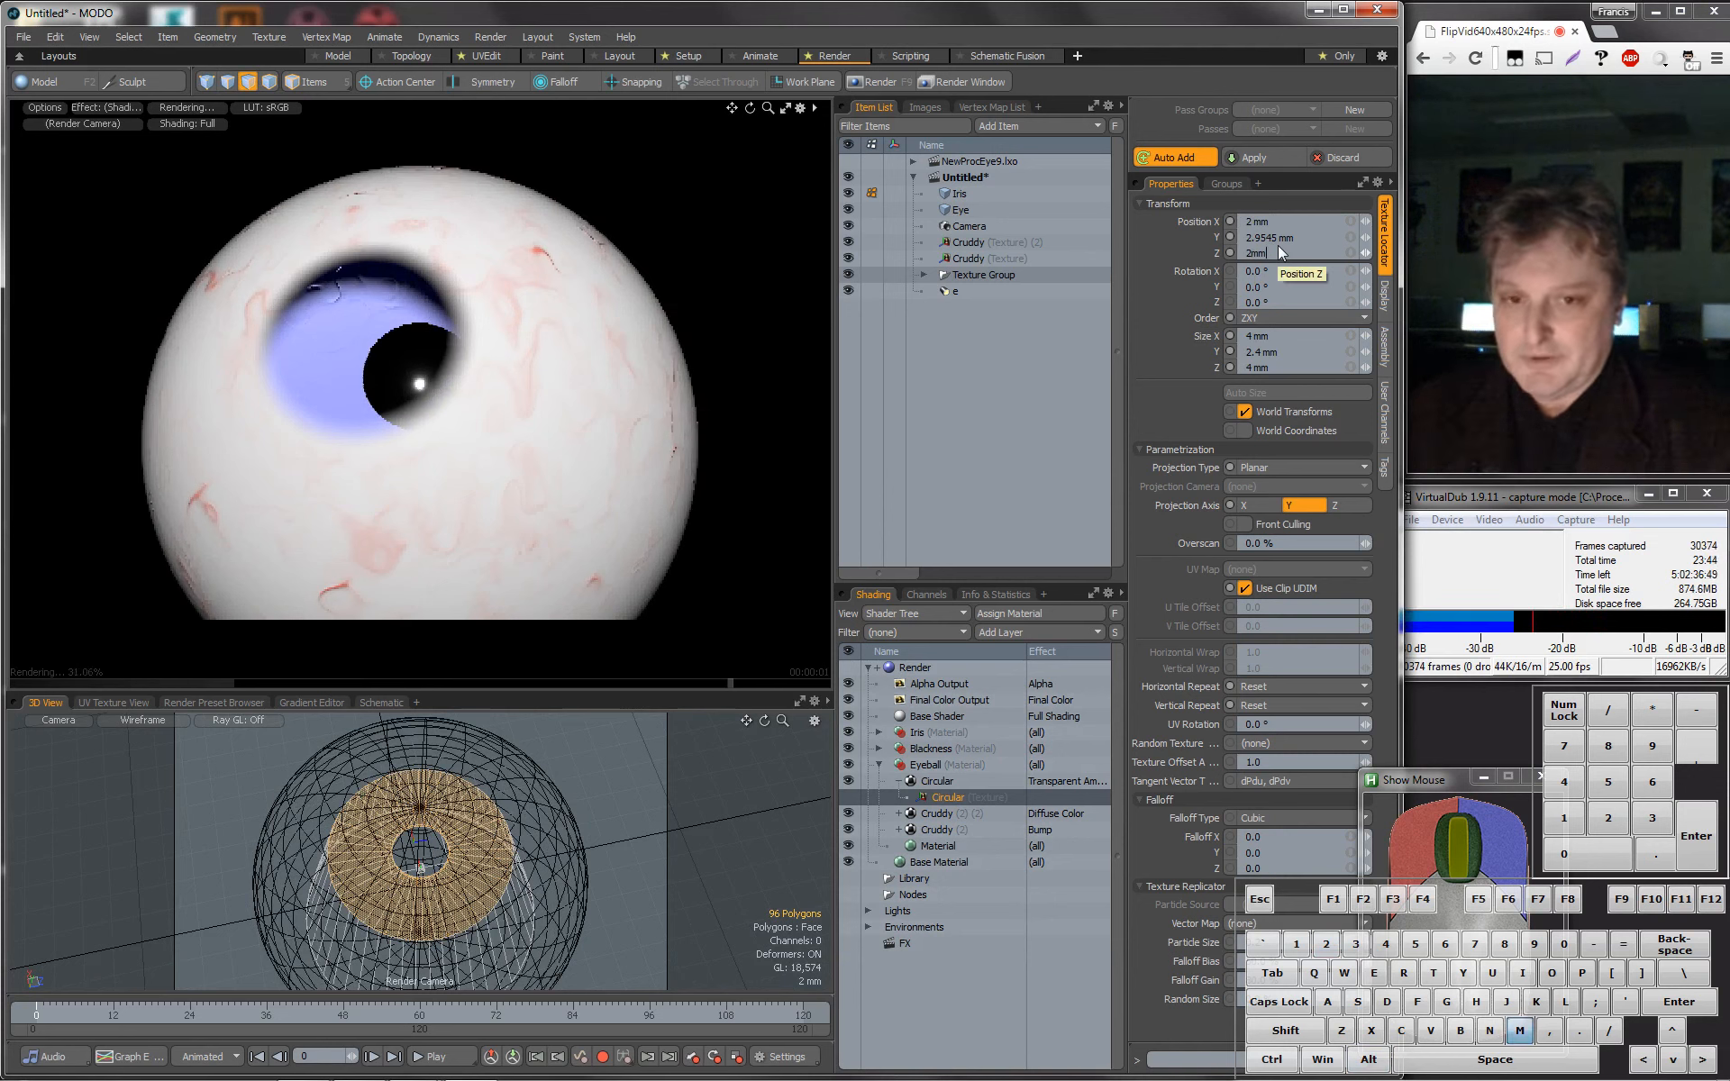
key("Return")
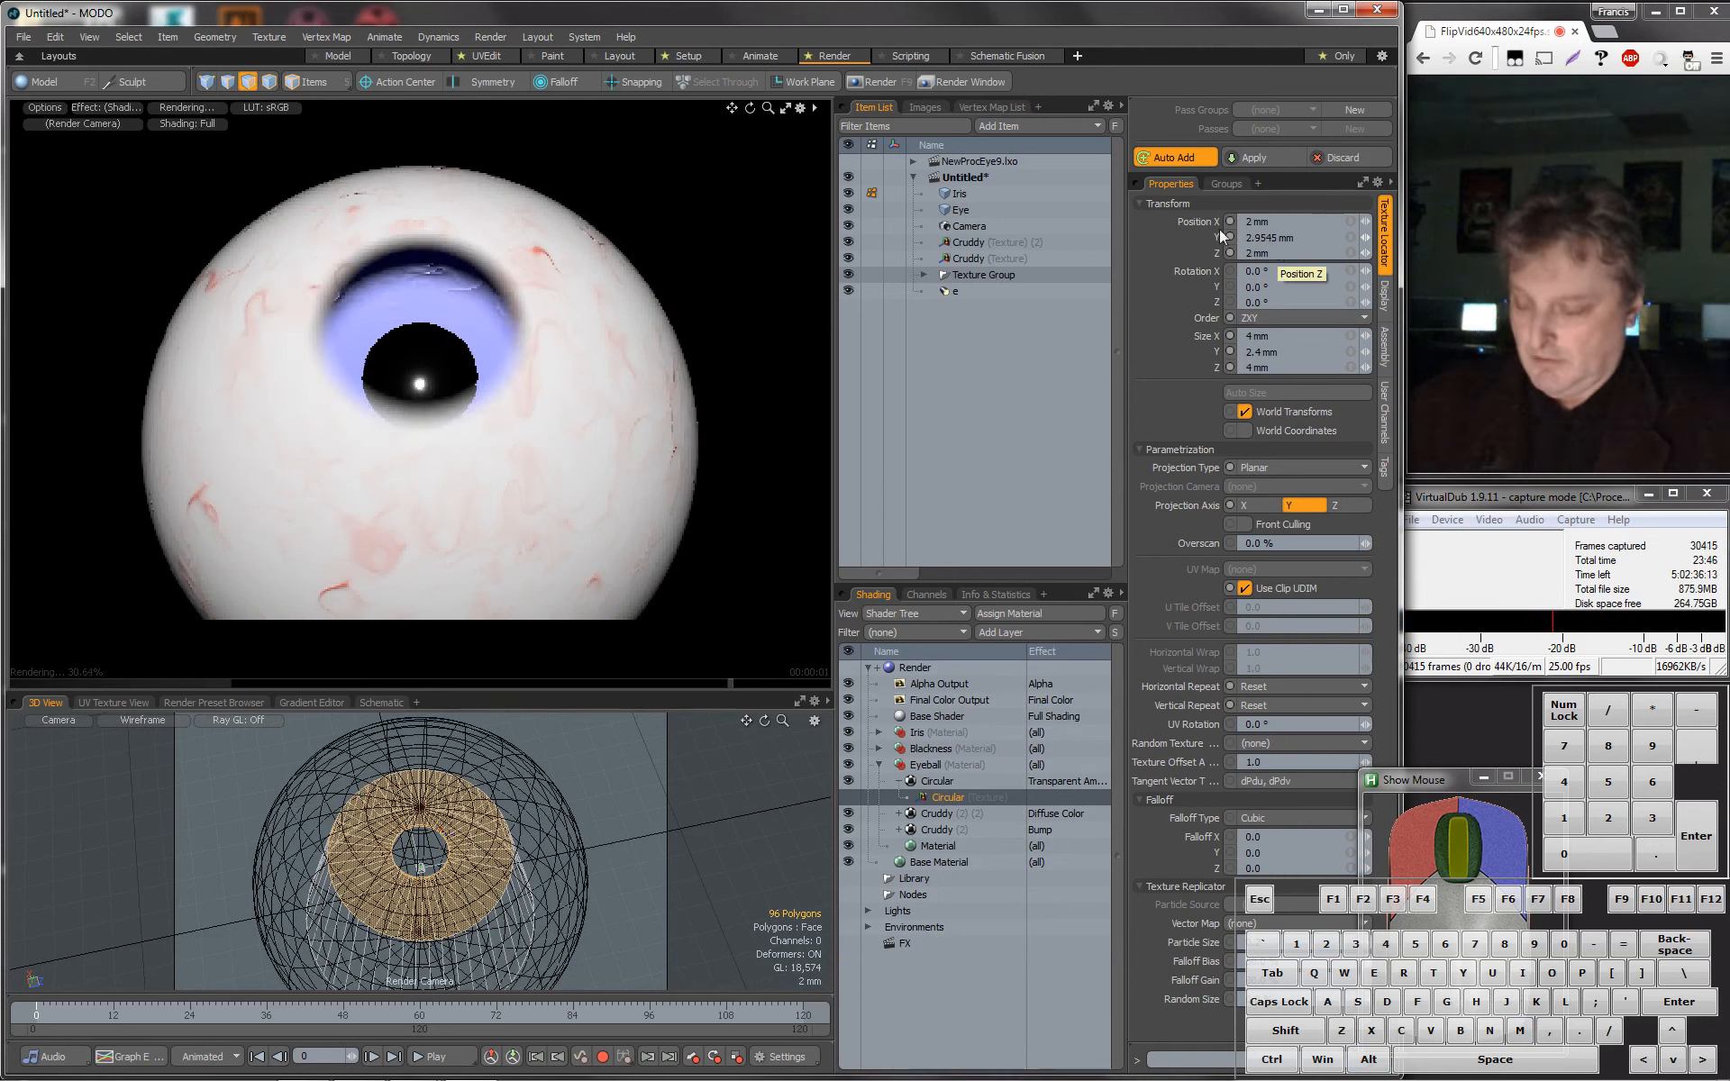
Set the Circular texture locator's Y position to 0 m.
left_click_drag(536, 421, 560, 472, "alt")
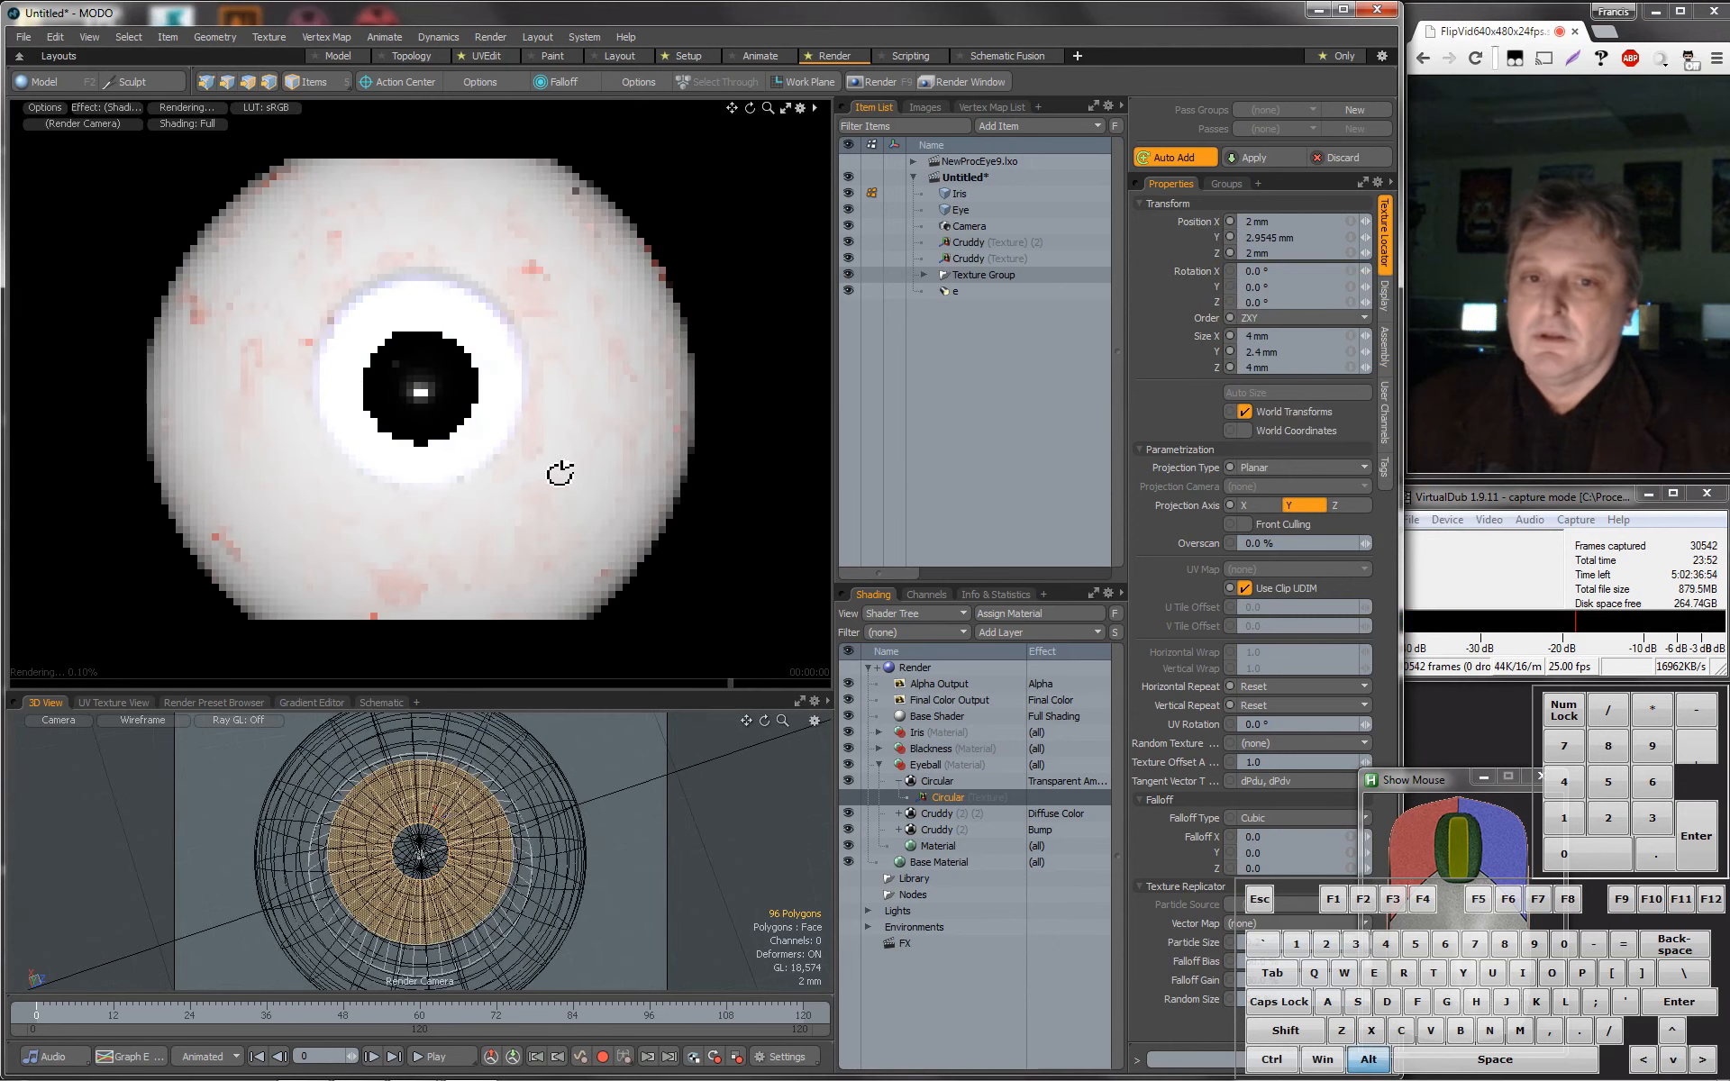
left_click(1318, 238)
type("0")
key("Return")
Move the Iris mesh's selected ring of polygons up along the Y axis, toward the transparent opening of the eyeball.
left_click_drag(460, 645, 467, 556, "alt")
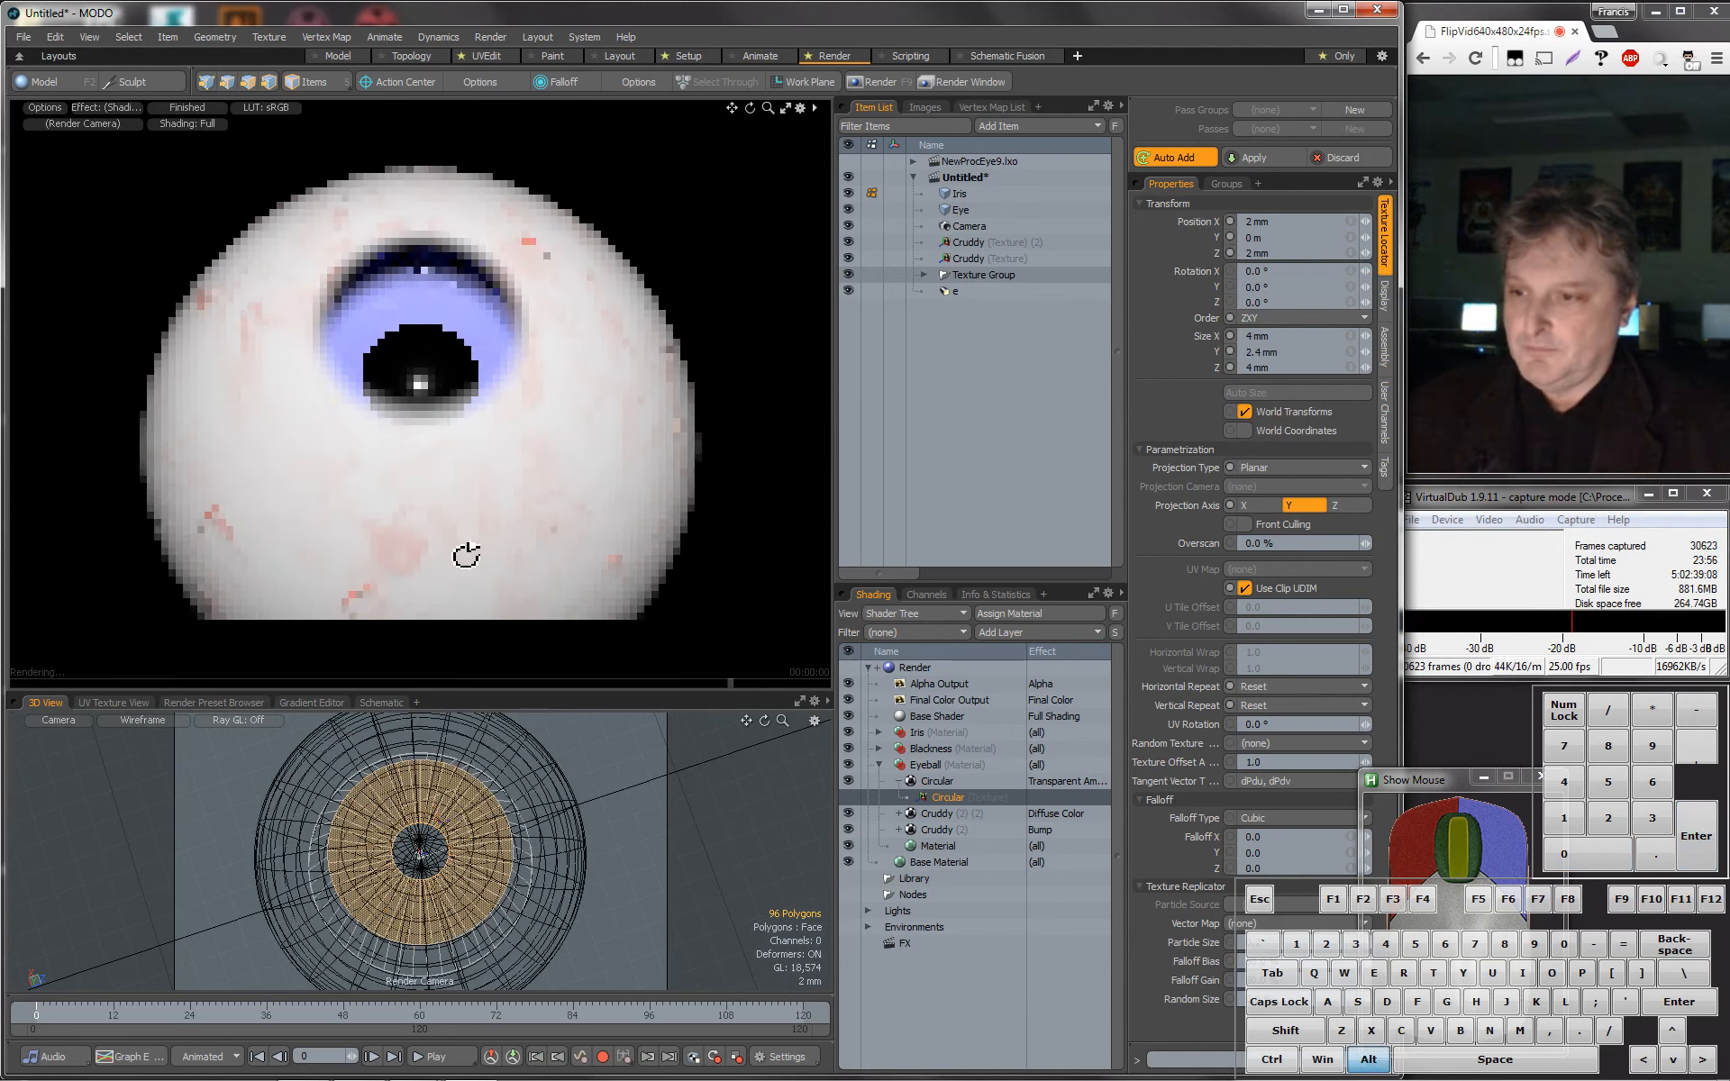
left_click_drag(507, 878, 502, 708, "alt")
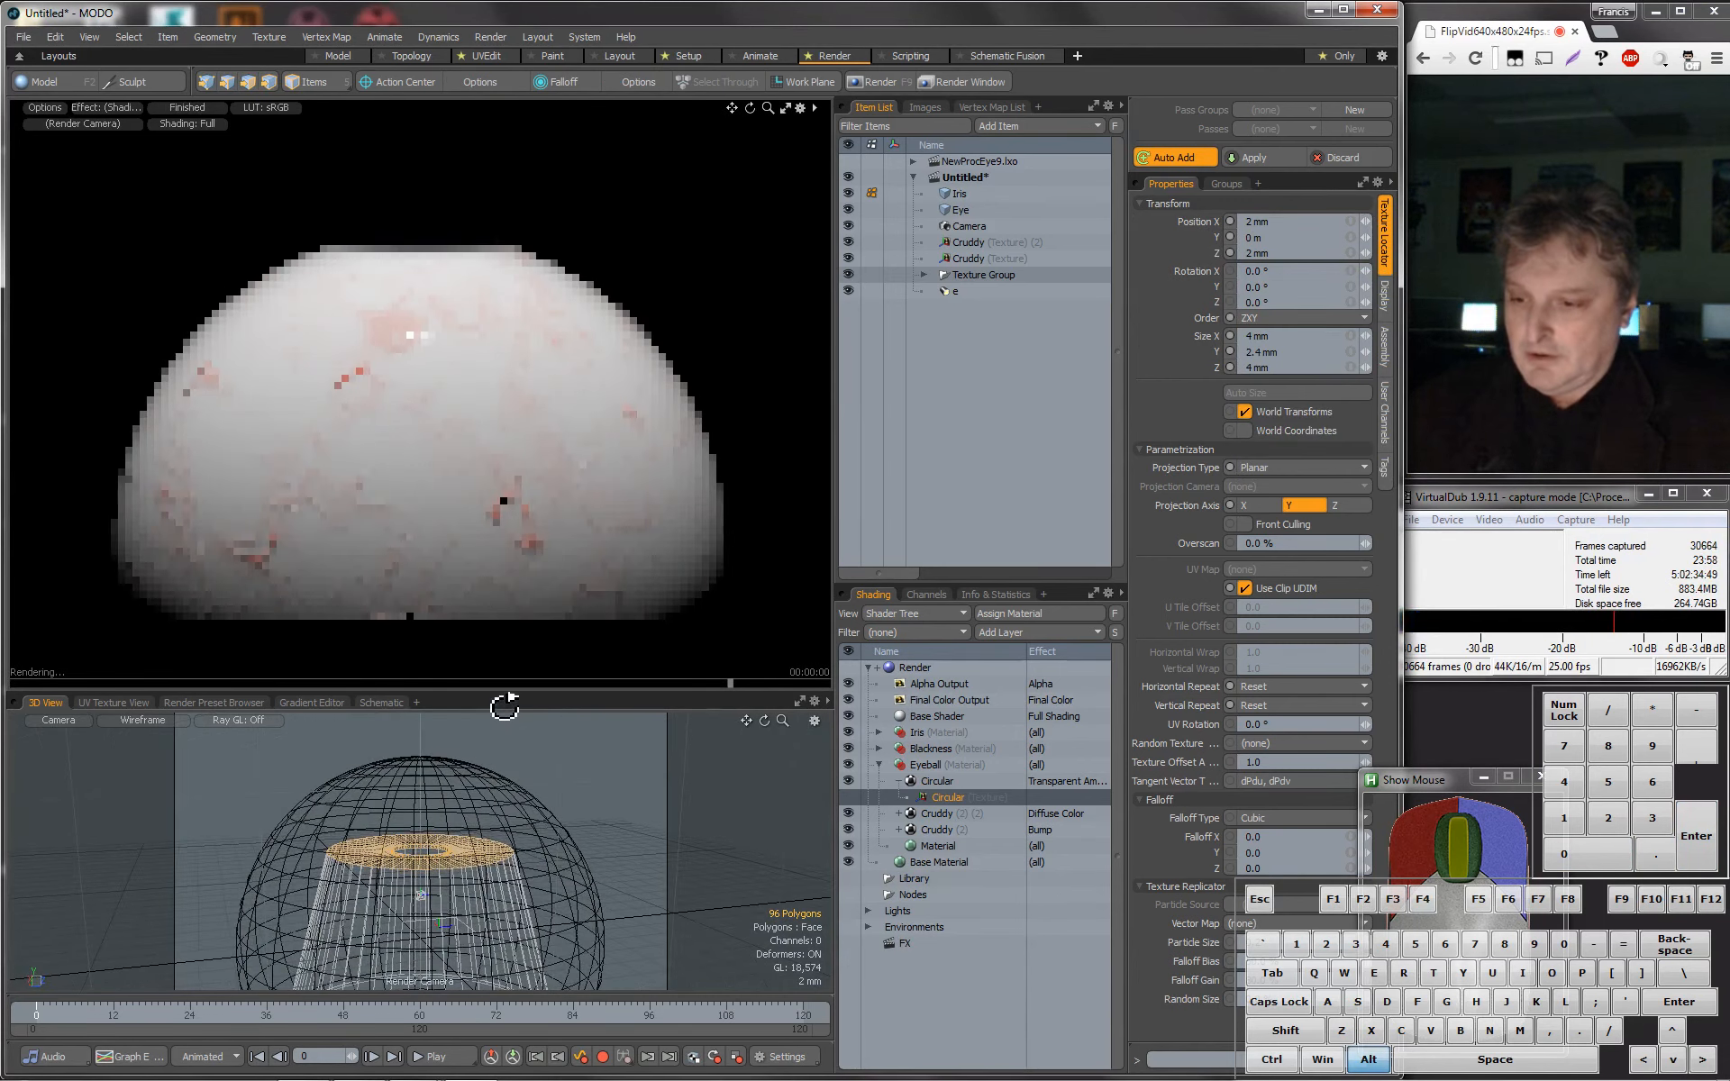
left_click(970, 195)
left_click_drag(389, 507, 386, 596, "alt")
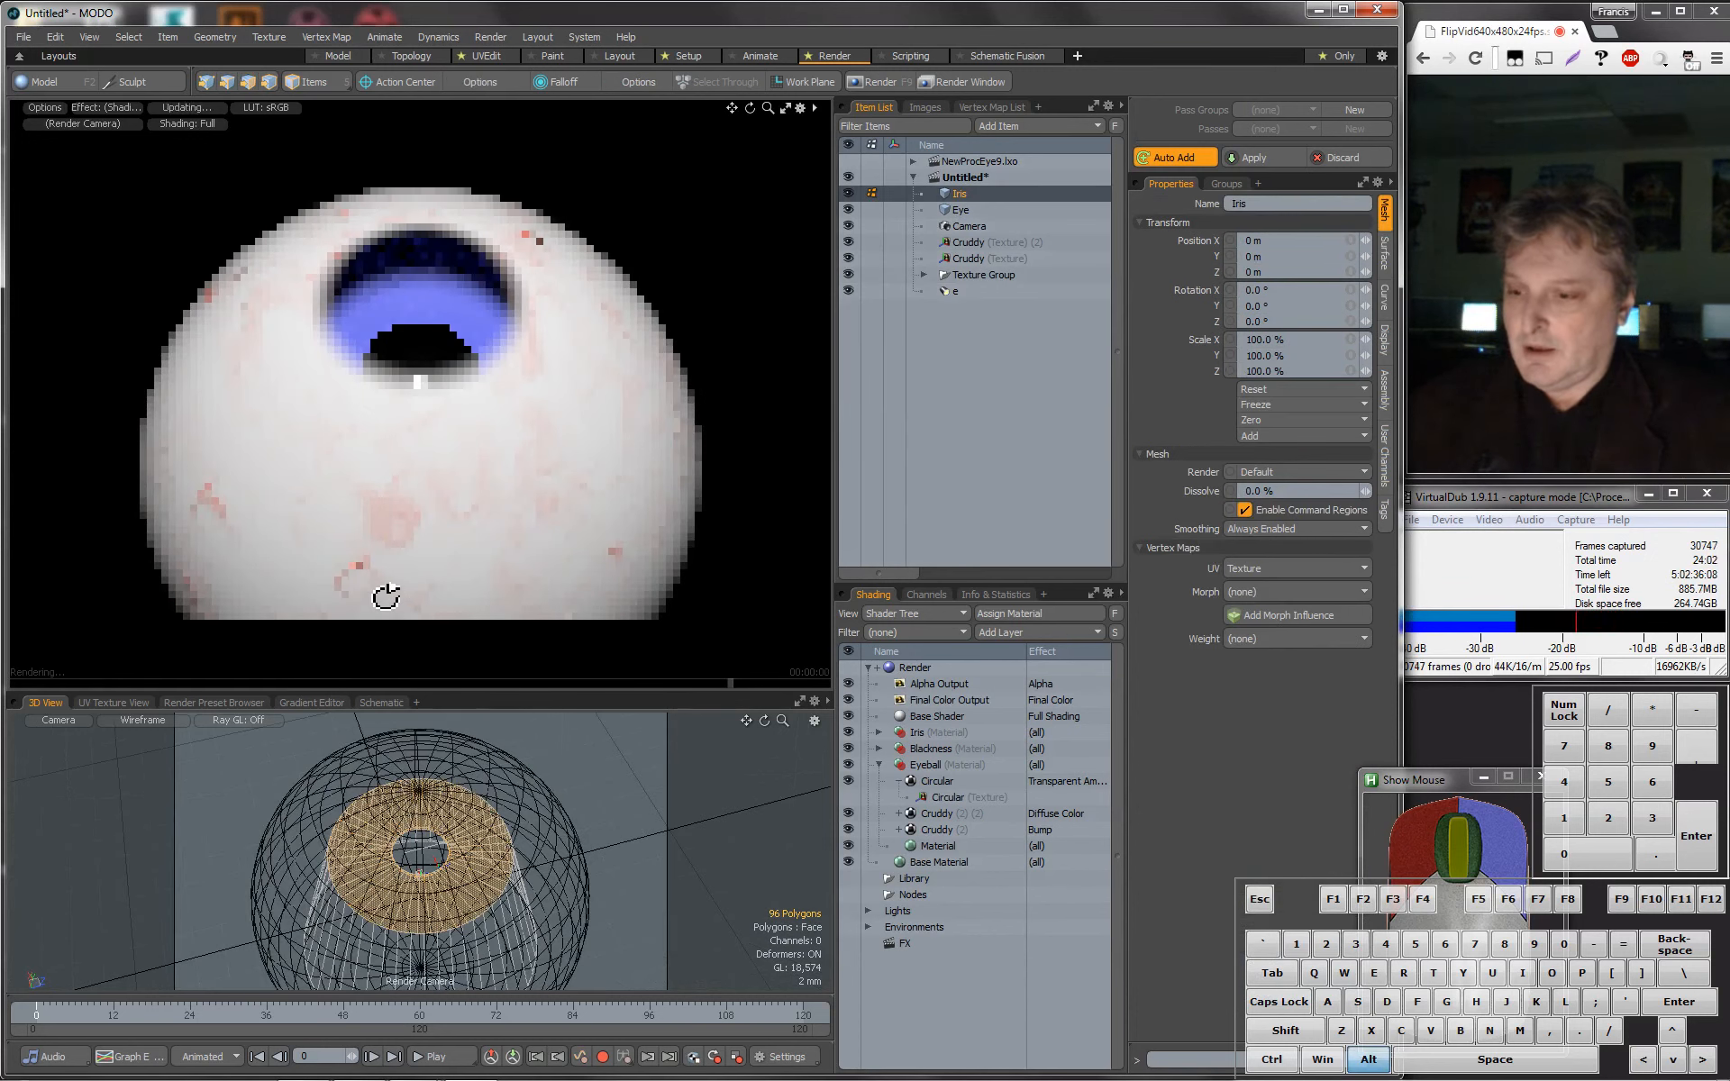
key("w")
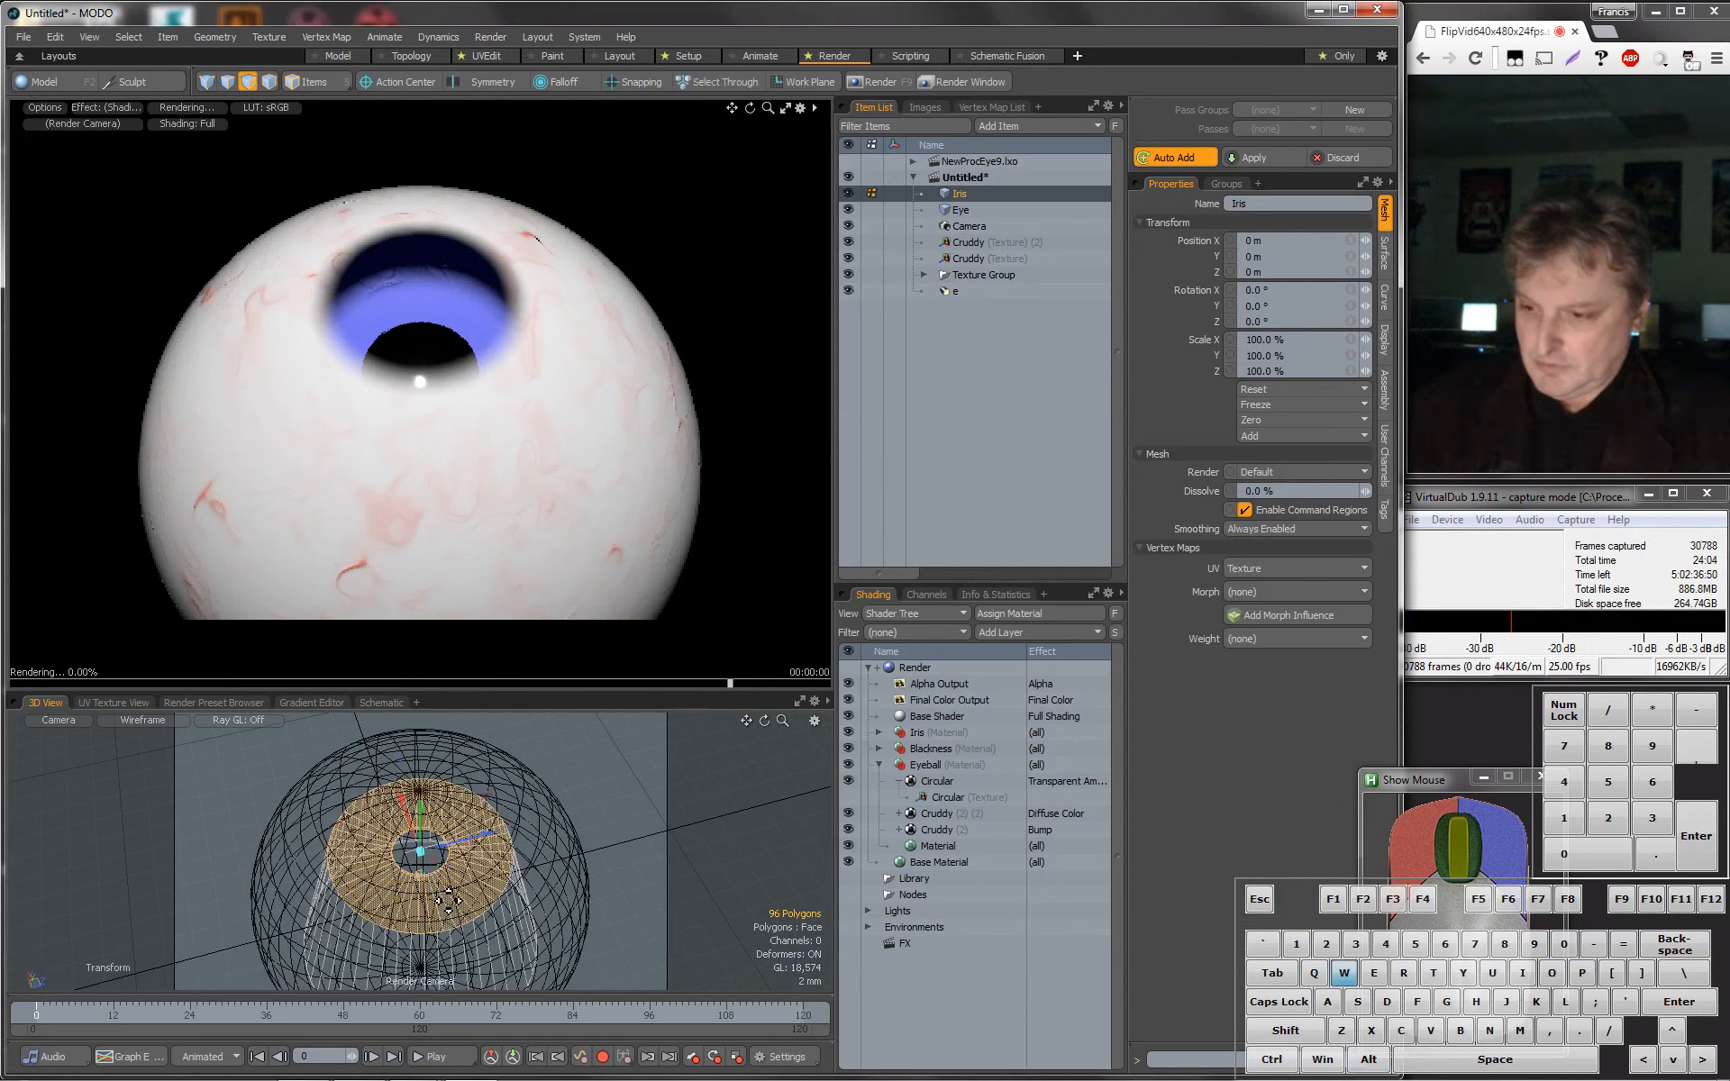
left_click_drag(421, 813, 421, 776)
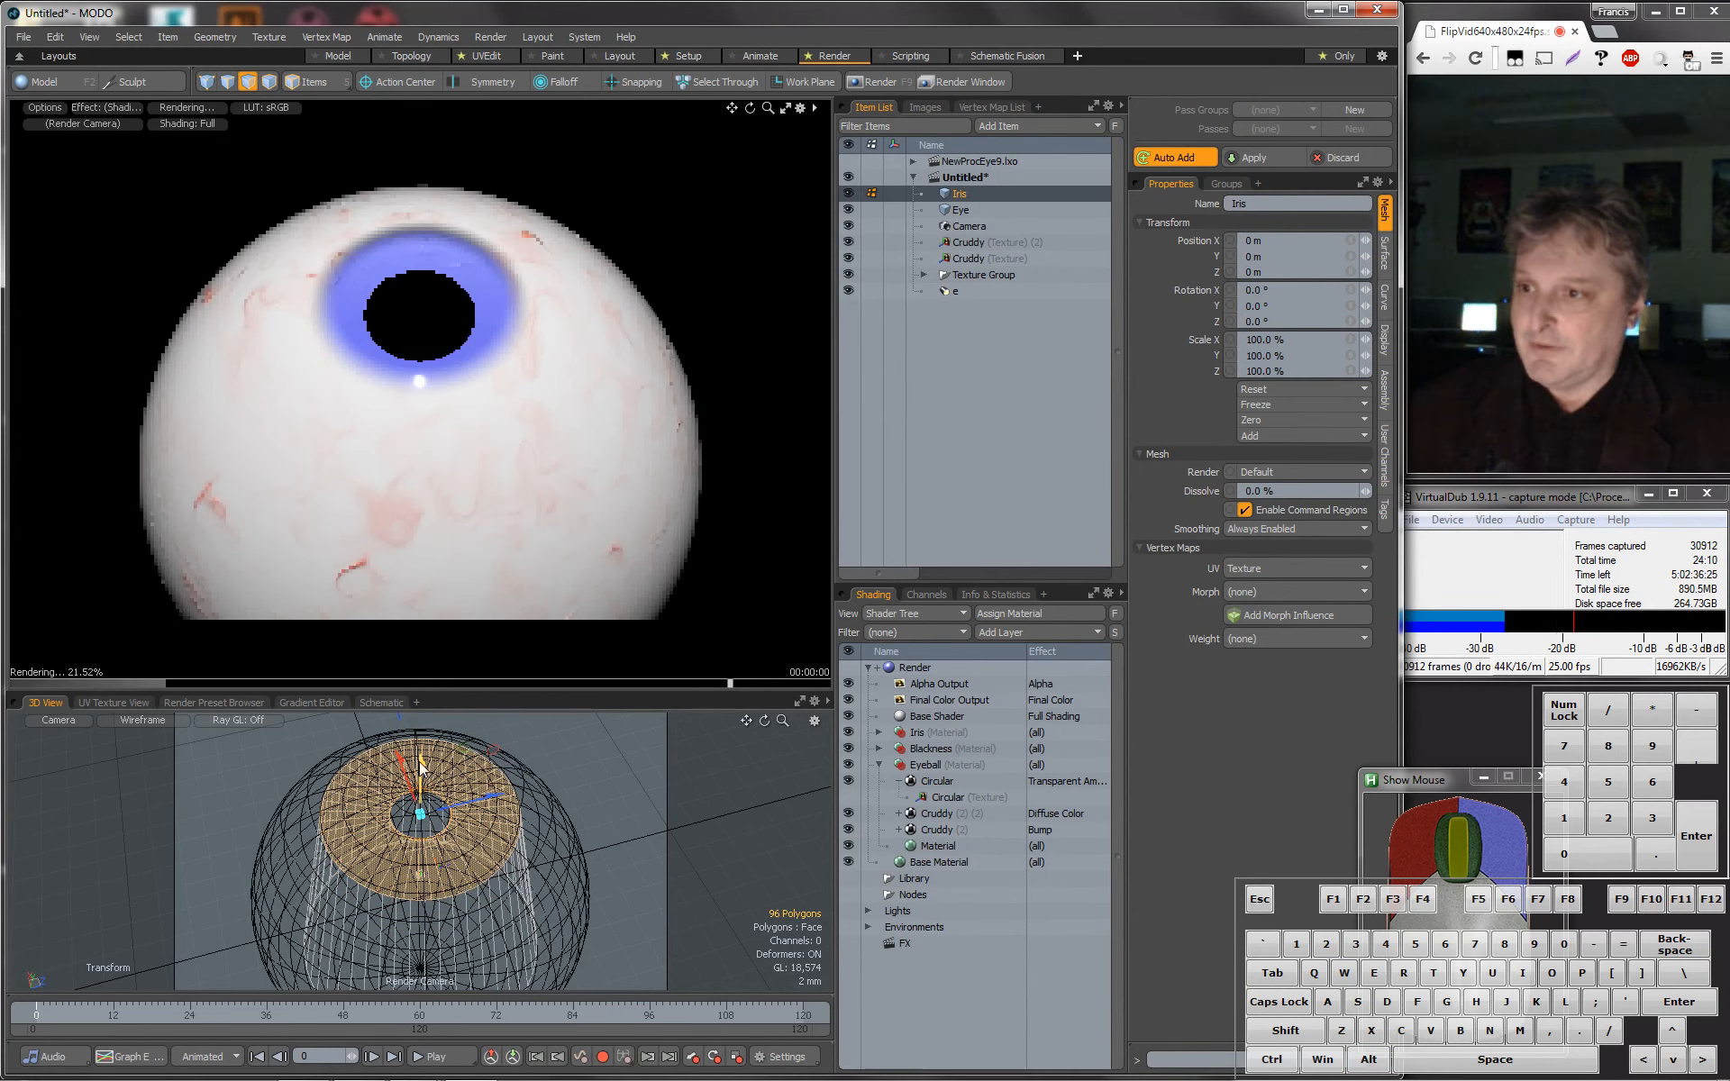
Set the specular amount of the Iris group's material to 0%.
key("alt")
left_click_drag(509, 849, 505, 958, "alt")
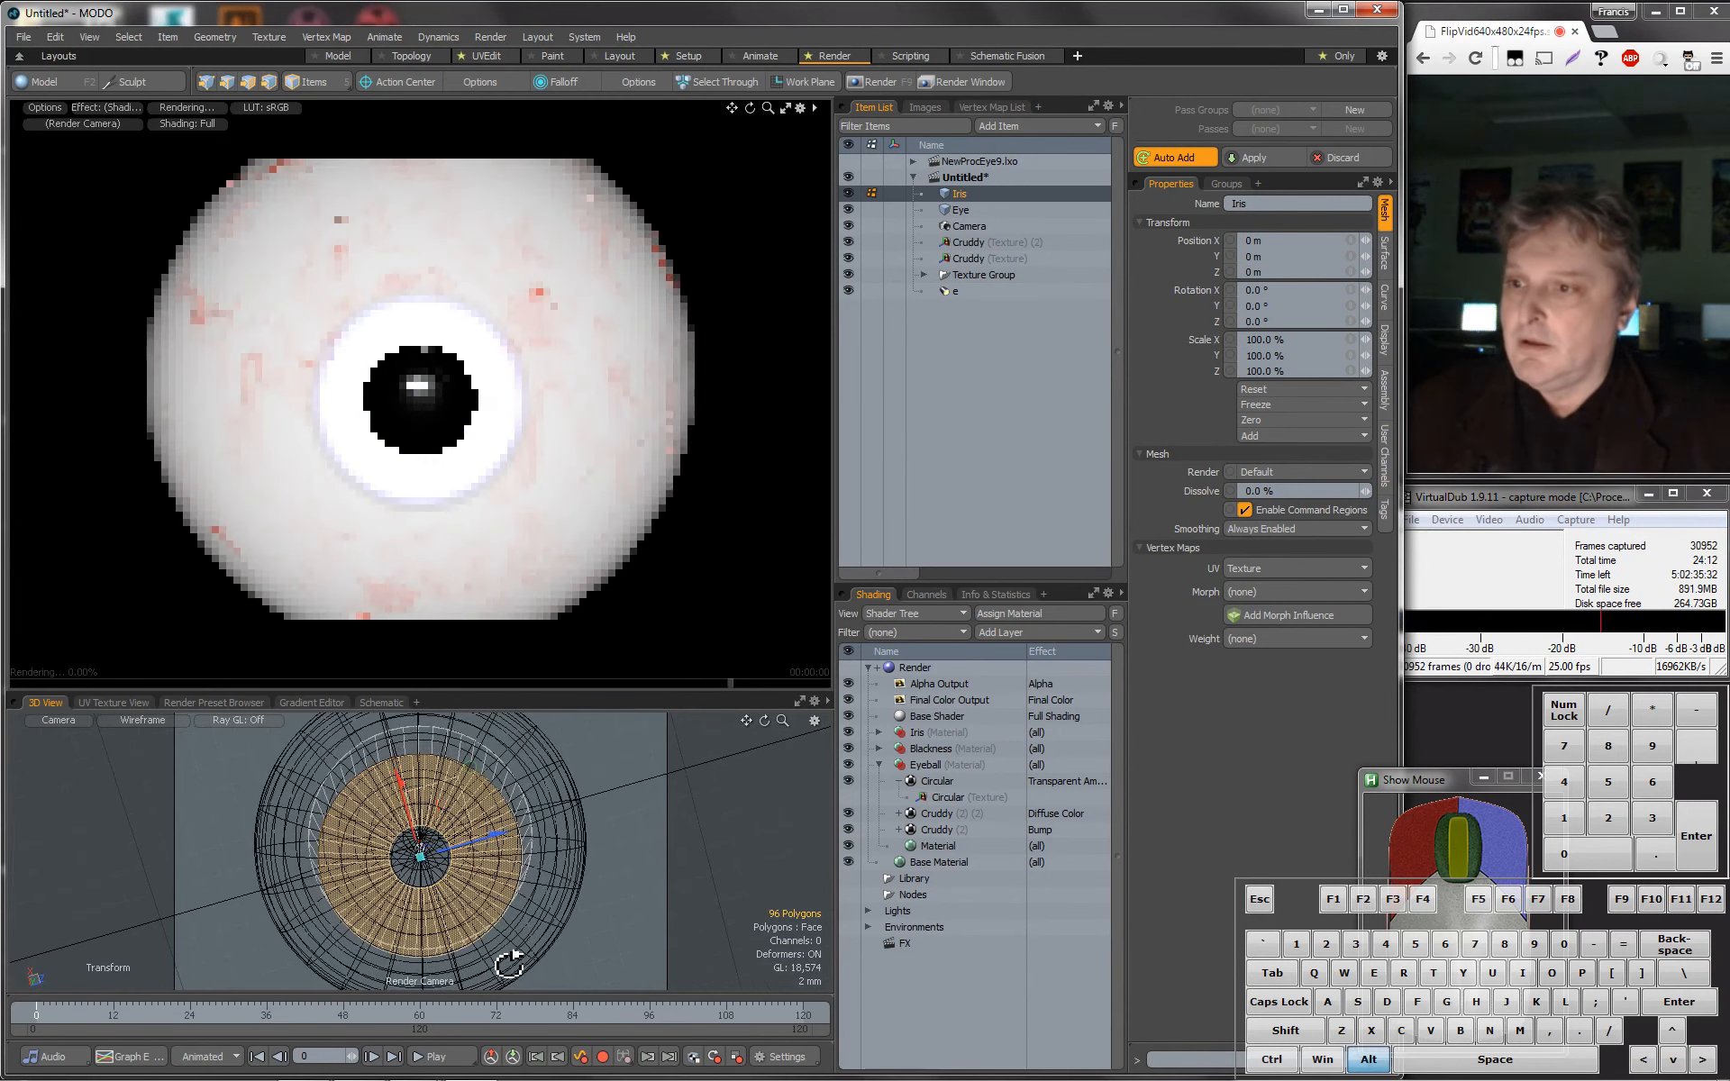
left_click_drag(465, 539, 379, 565, "alt")
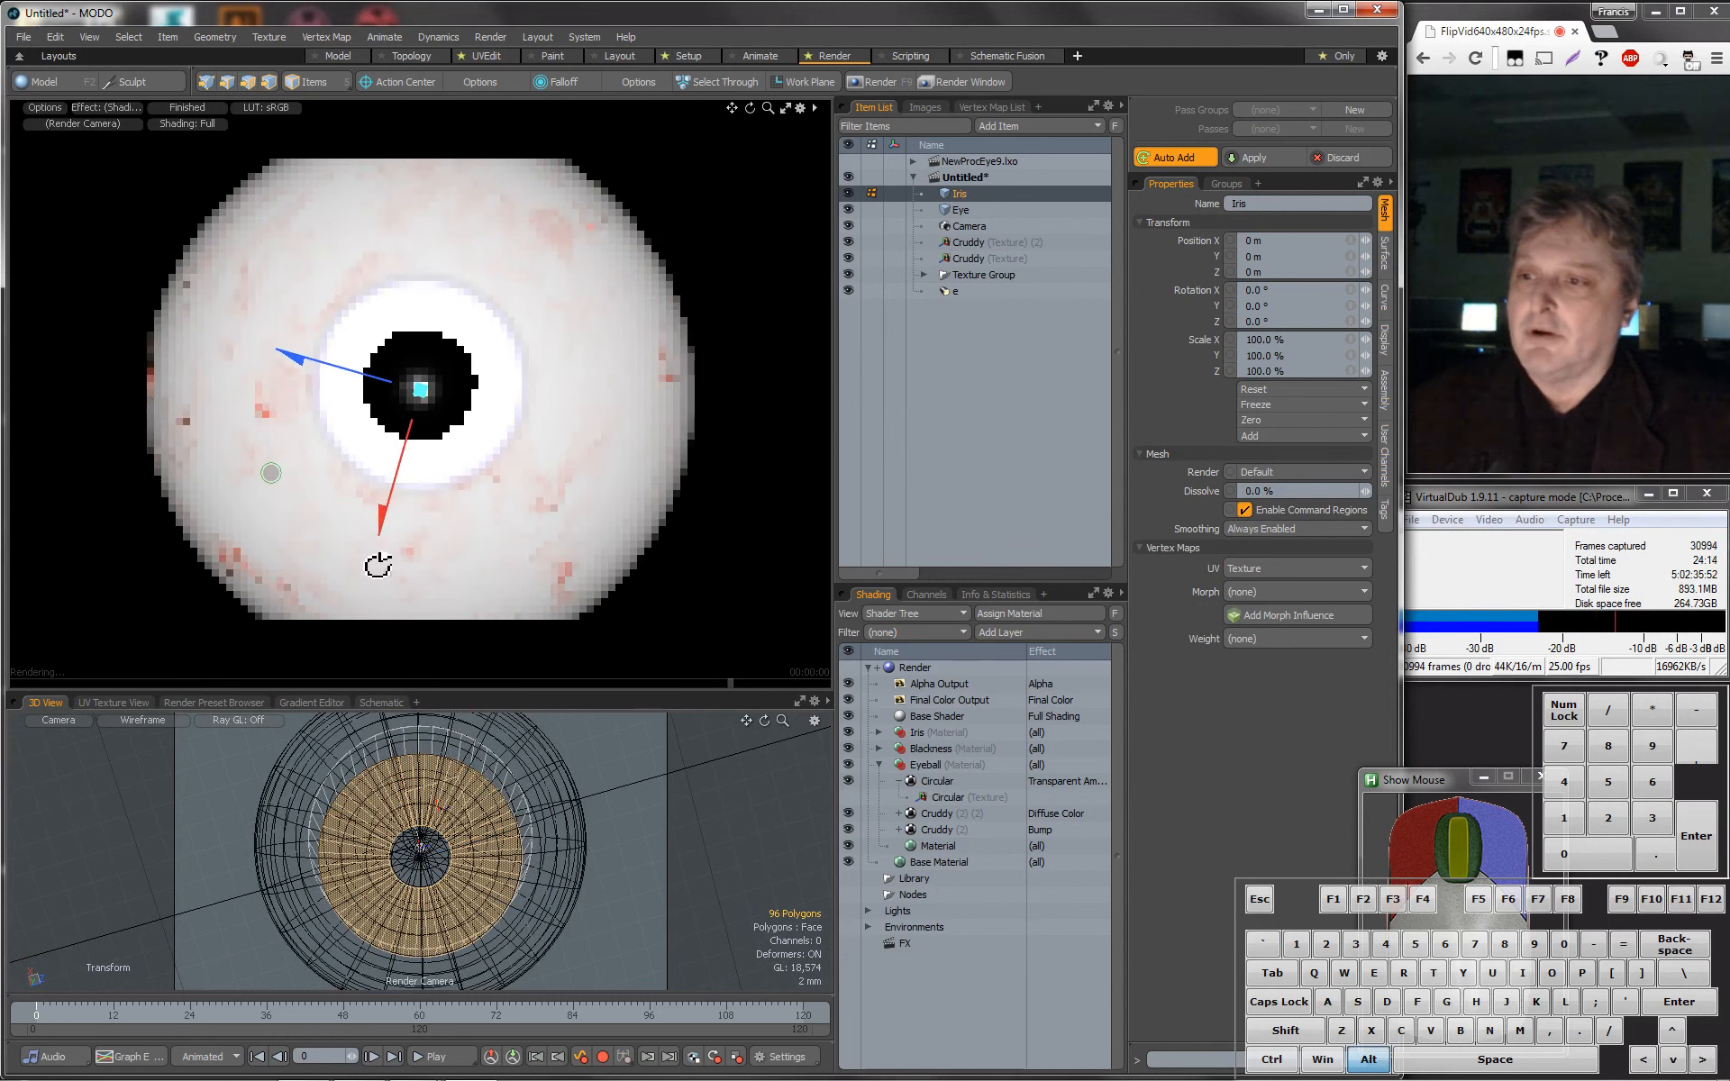
left_click(879, 732)
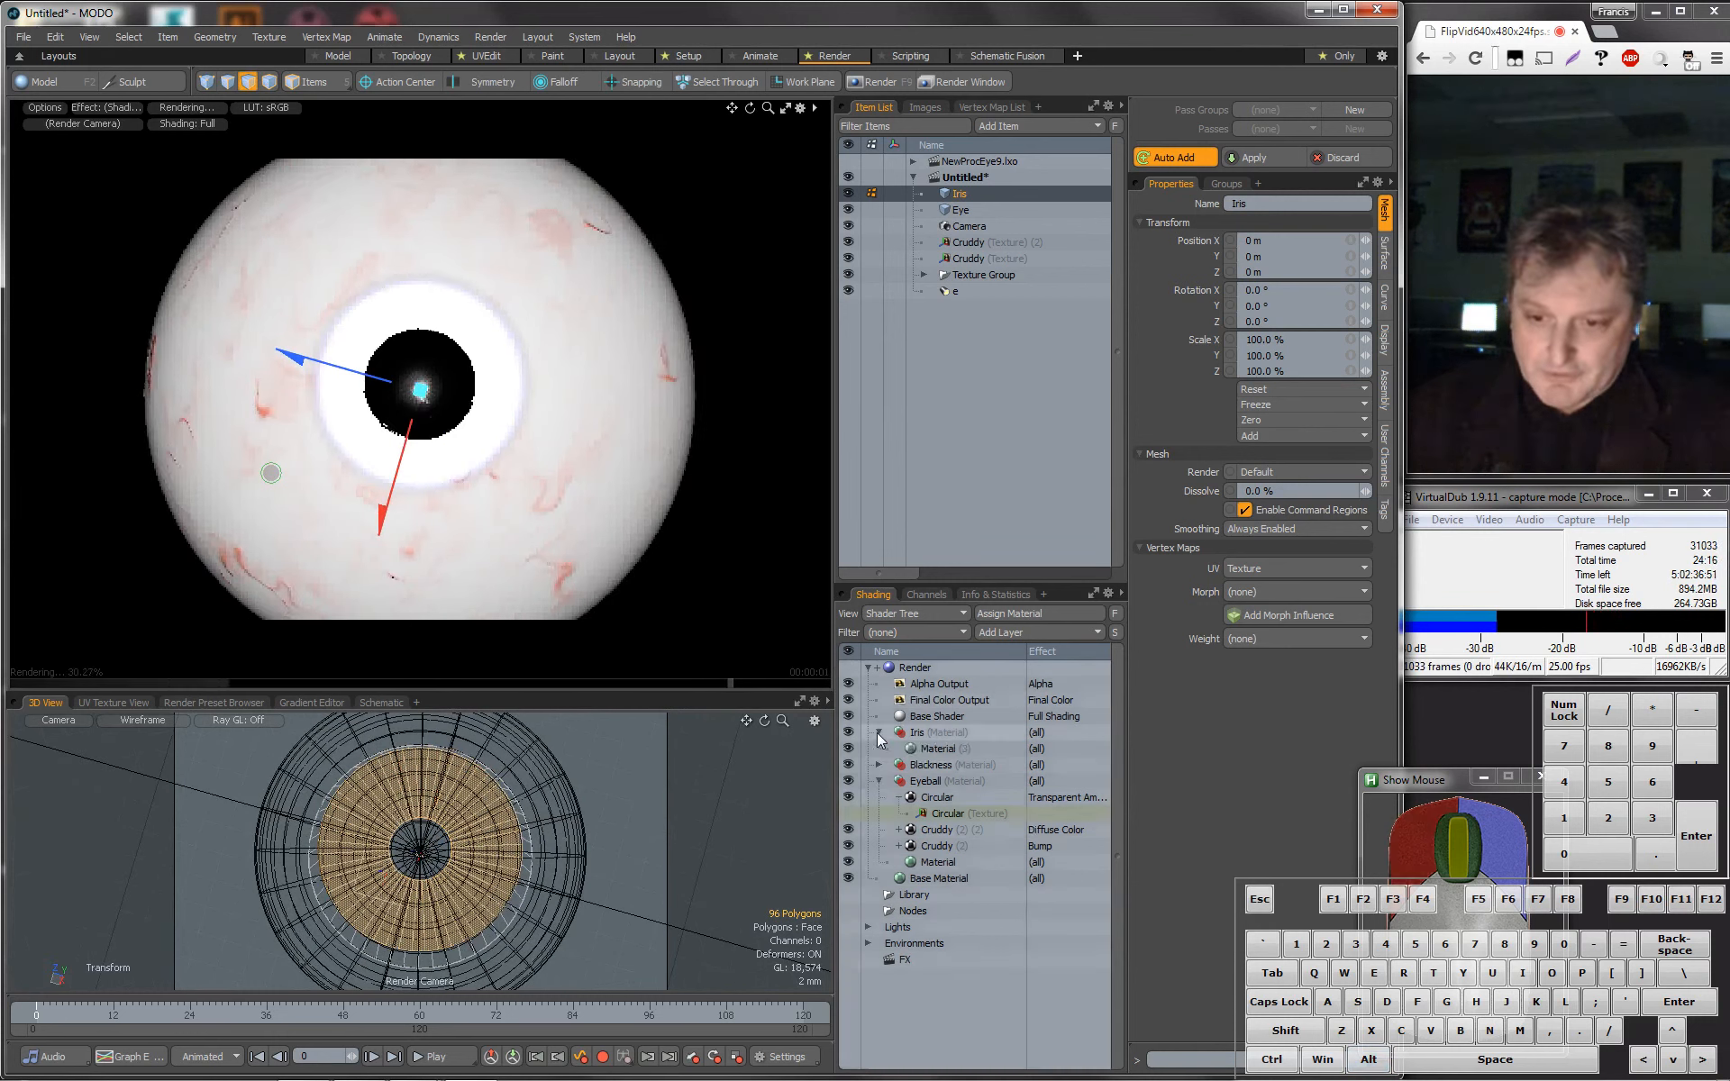
left_click(939, 750)
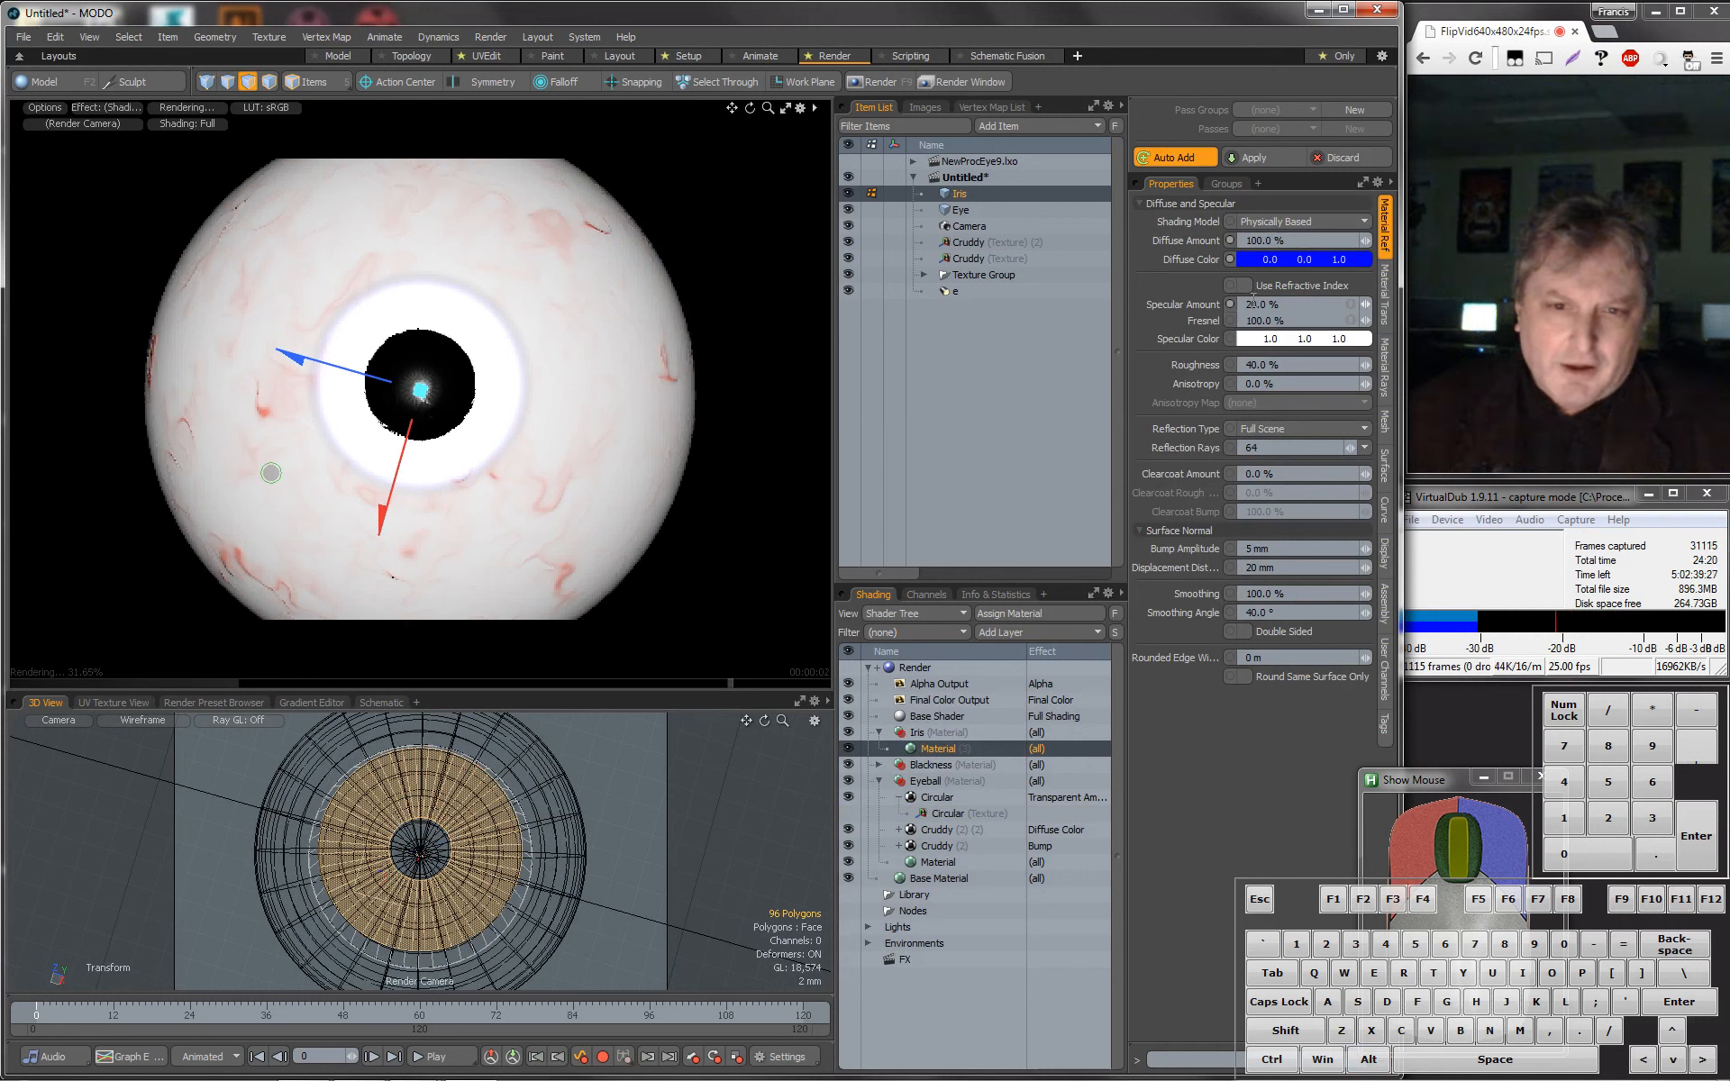
type("0")
key("Return")
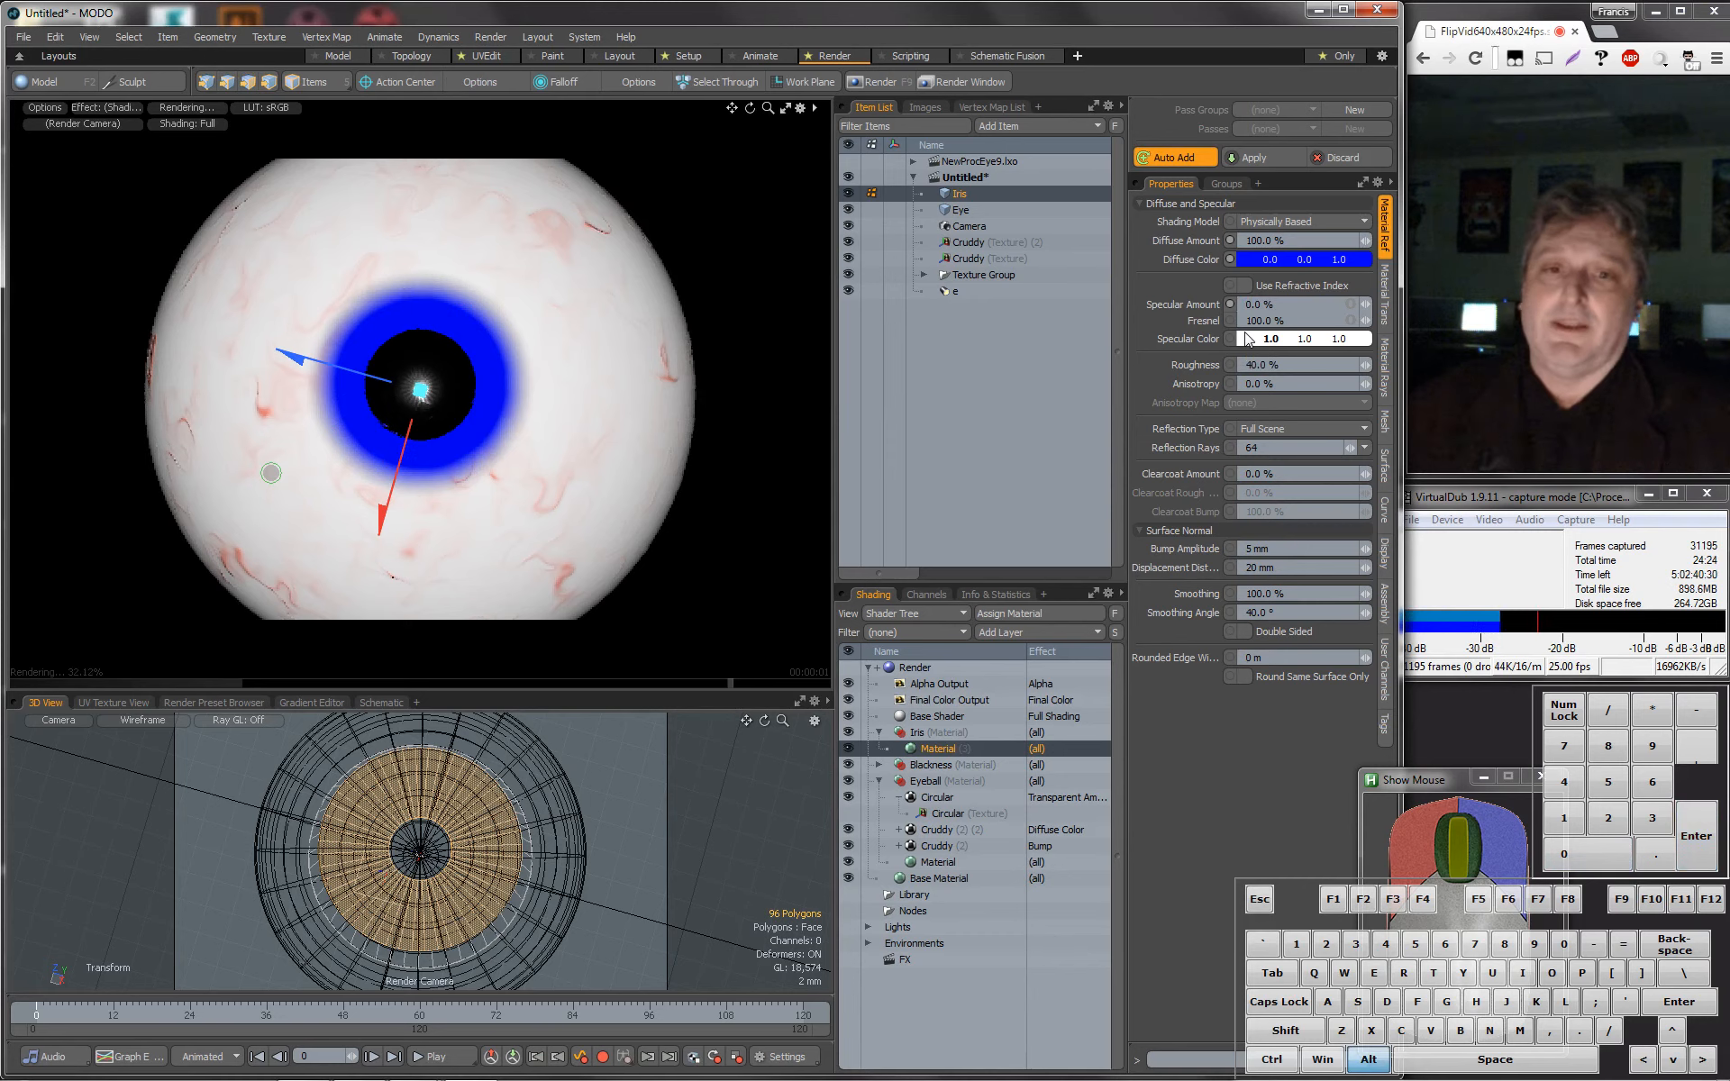
Convert the Iris mesh's selected ring of polygons to subdivision surfaces.
left_click_drag(455, 453, 448, 411, "alt")
scroll(448, 412, "up", 2)
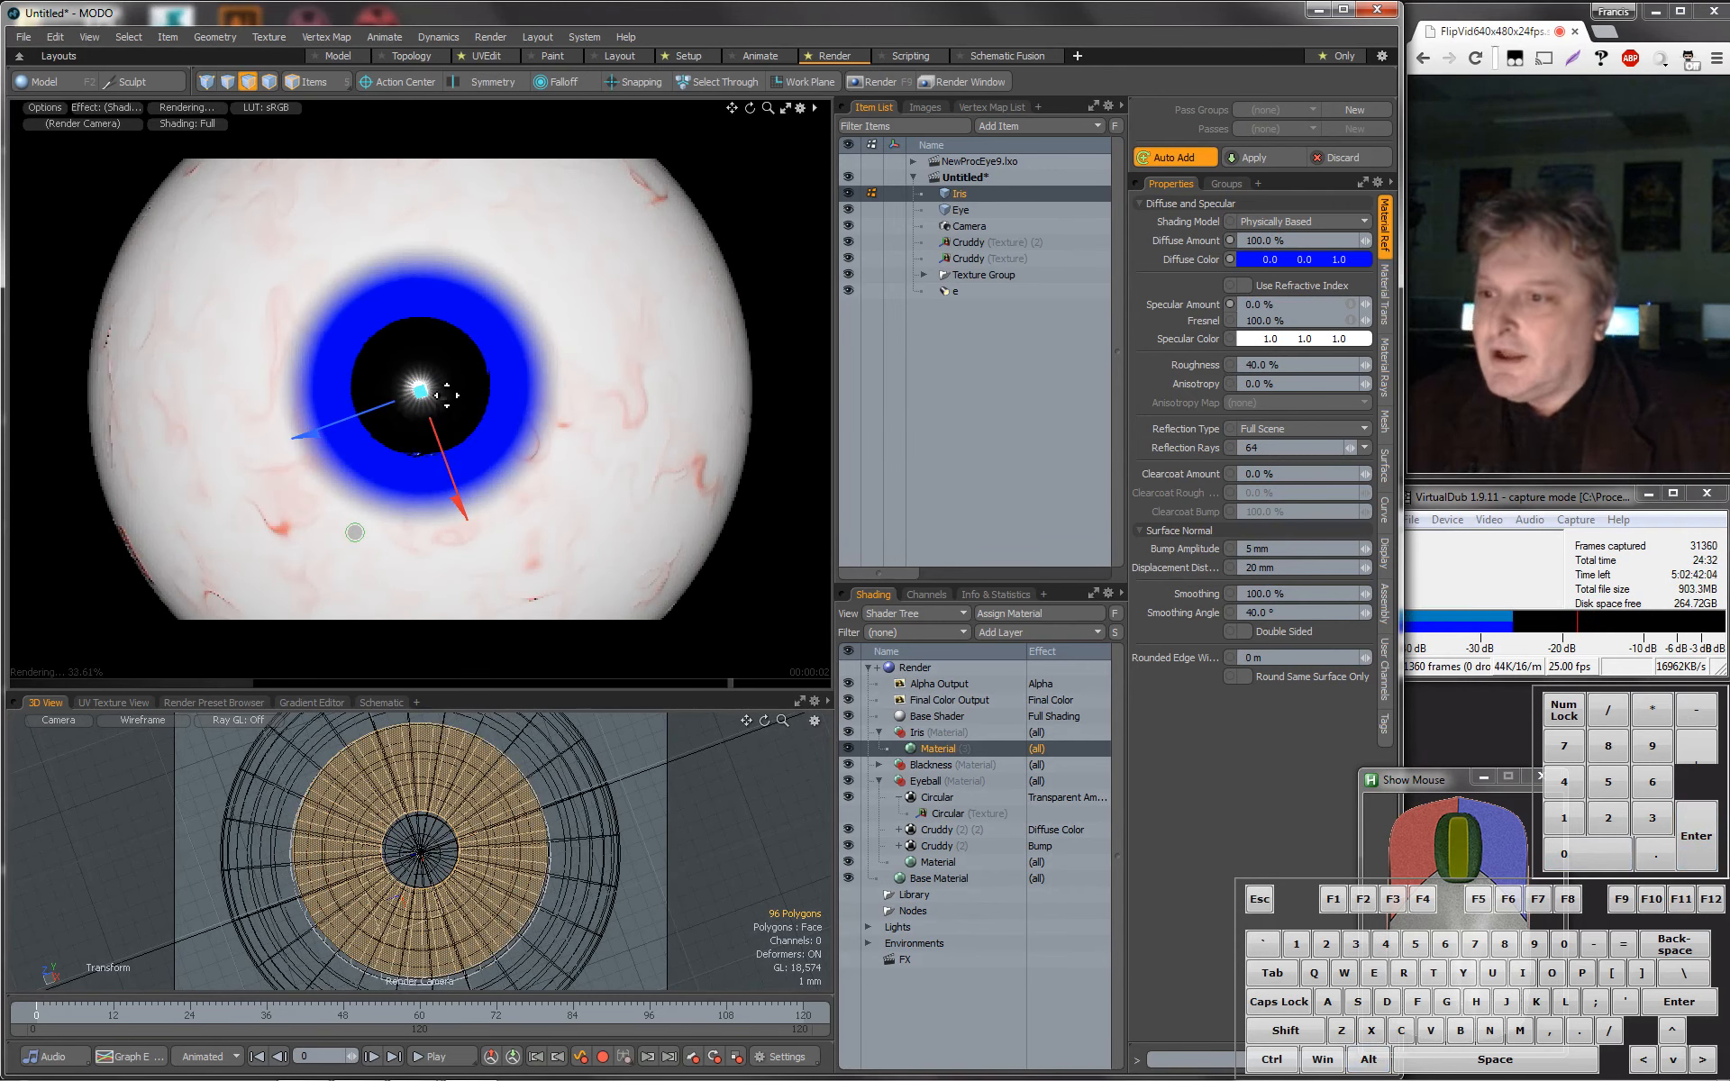
scroll(442, 418, "up", 2)
mouse_move(450, 435)
left_mouse_down("alt")
mouse_move(494, 368)
mouse_move(467, 452)
left_mouse_up("alt")
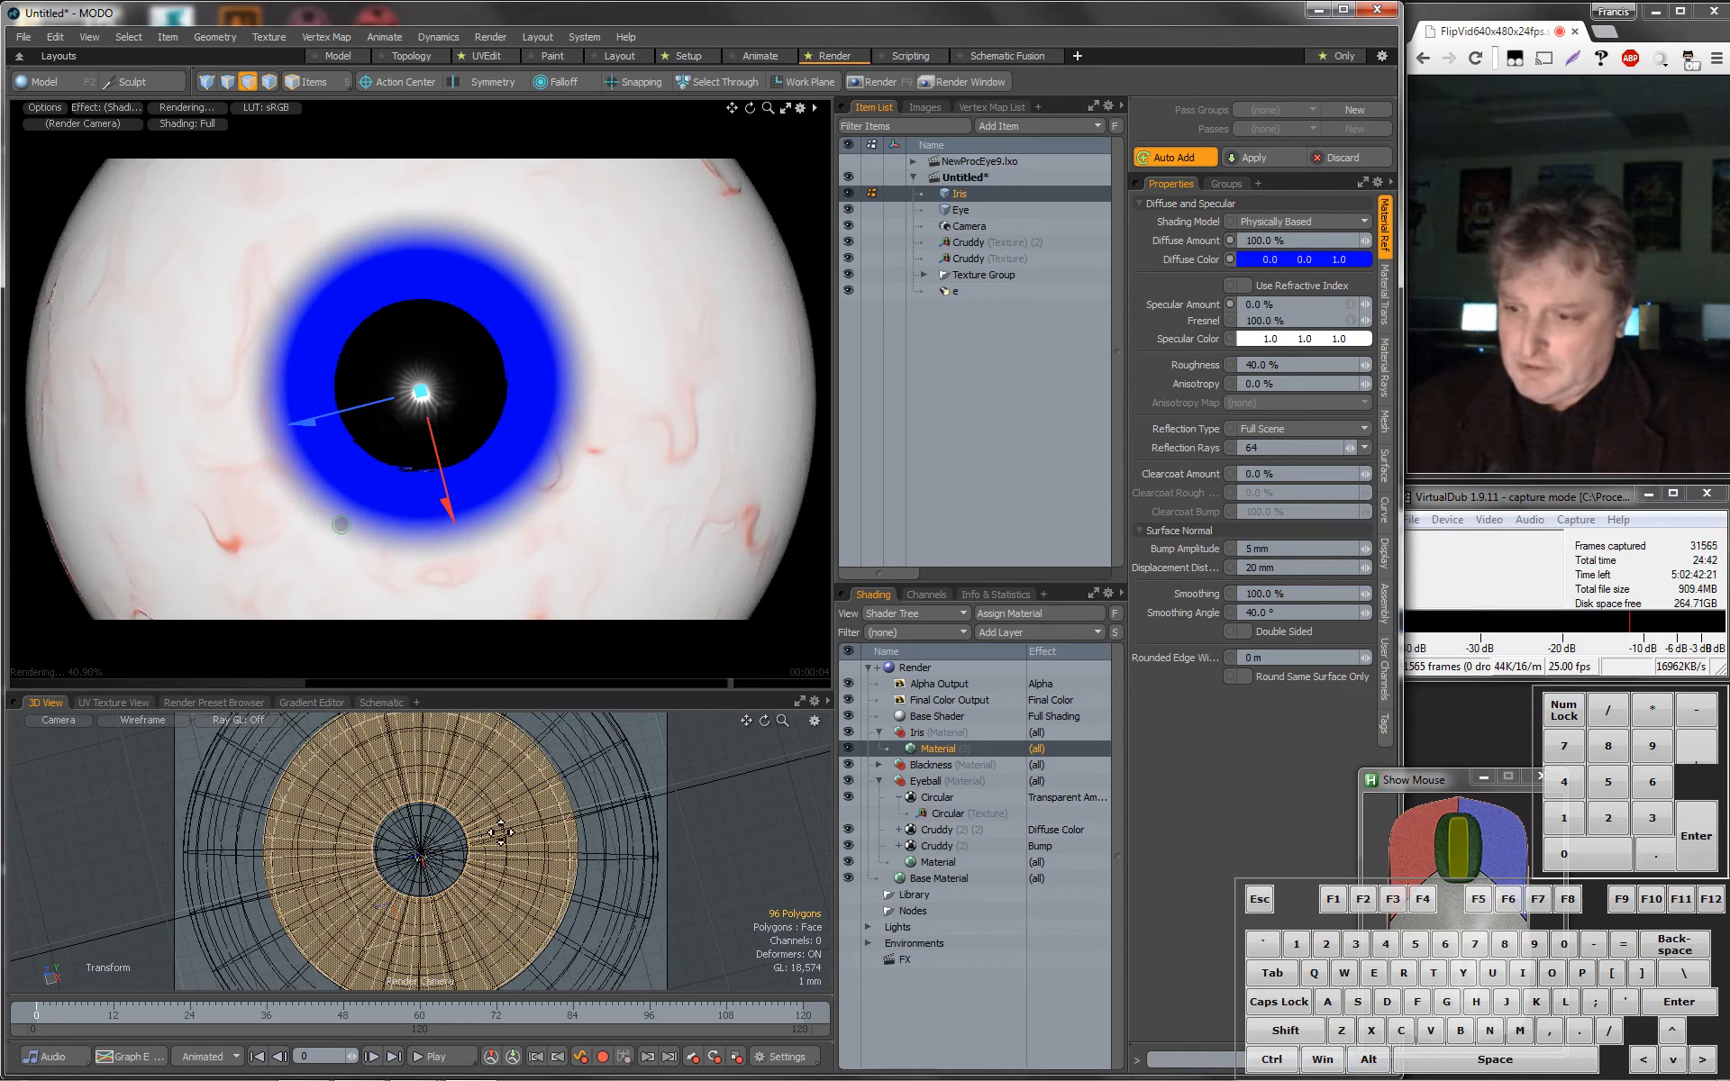
left_click_drag(480, 839, 468, 722, "alt")
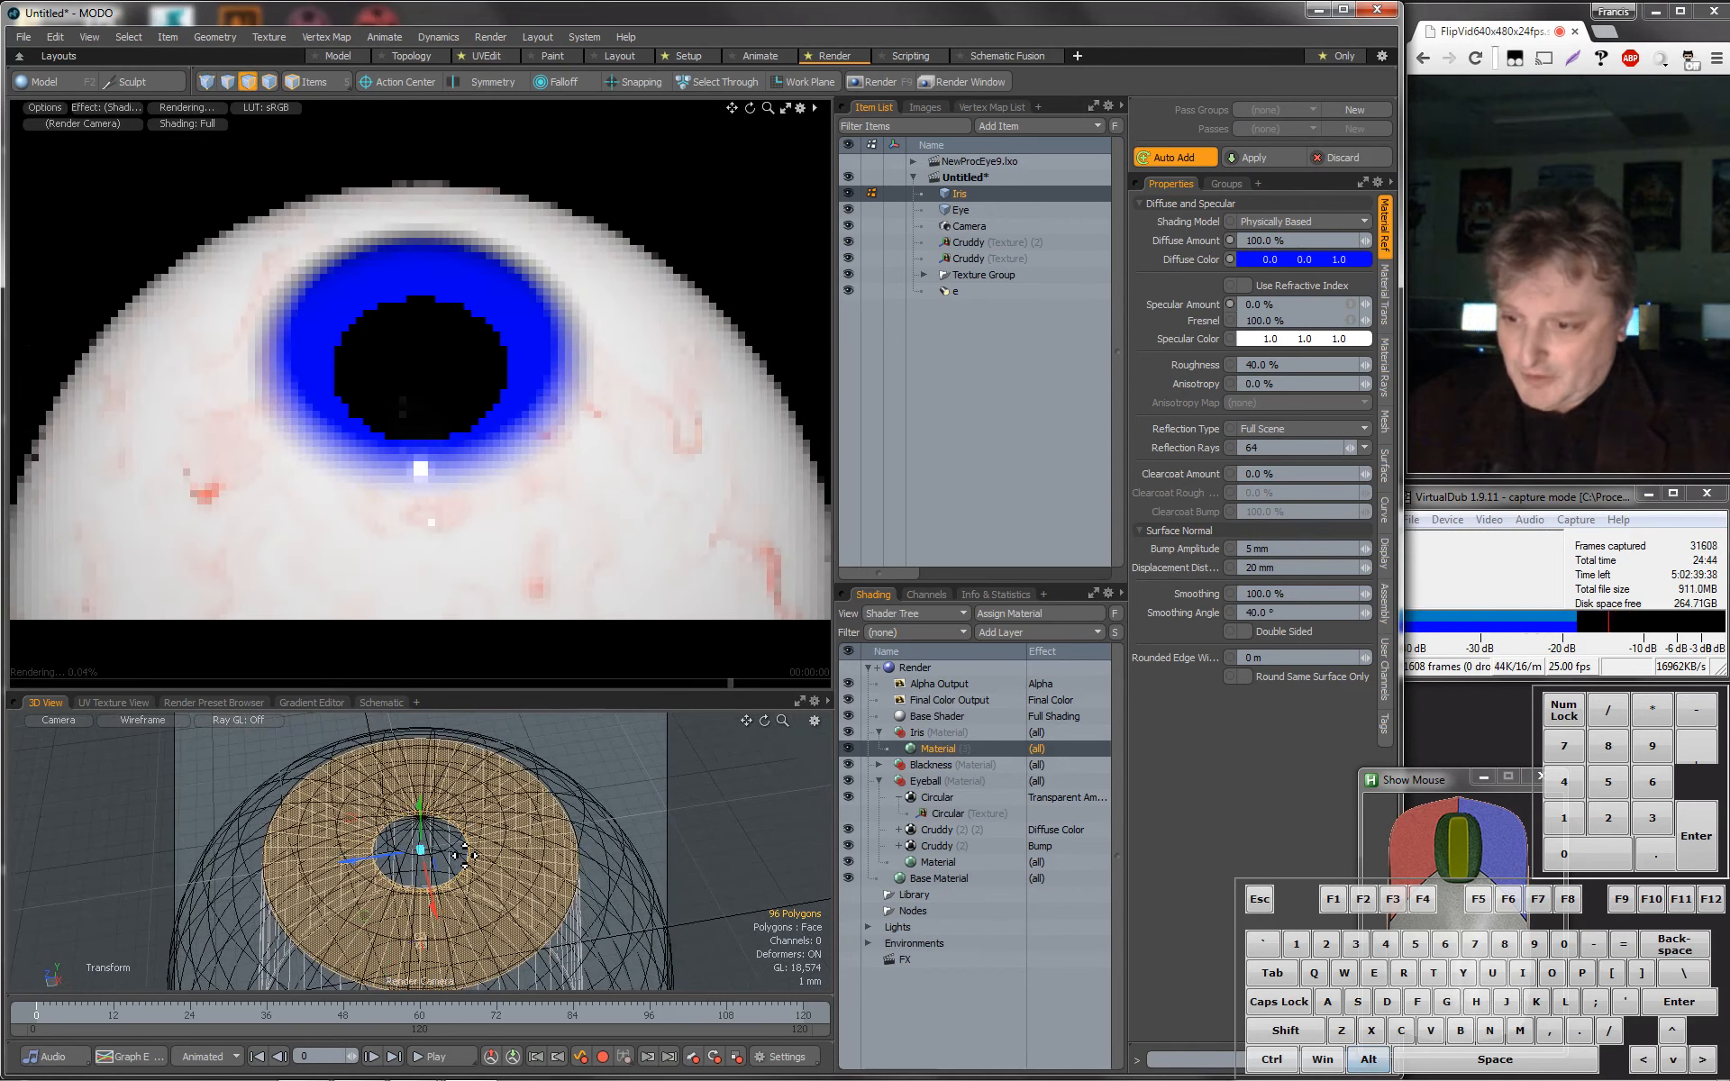
key("Tab")
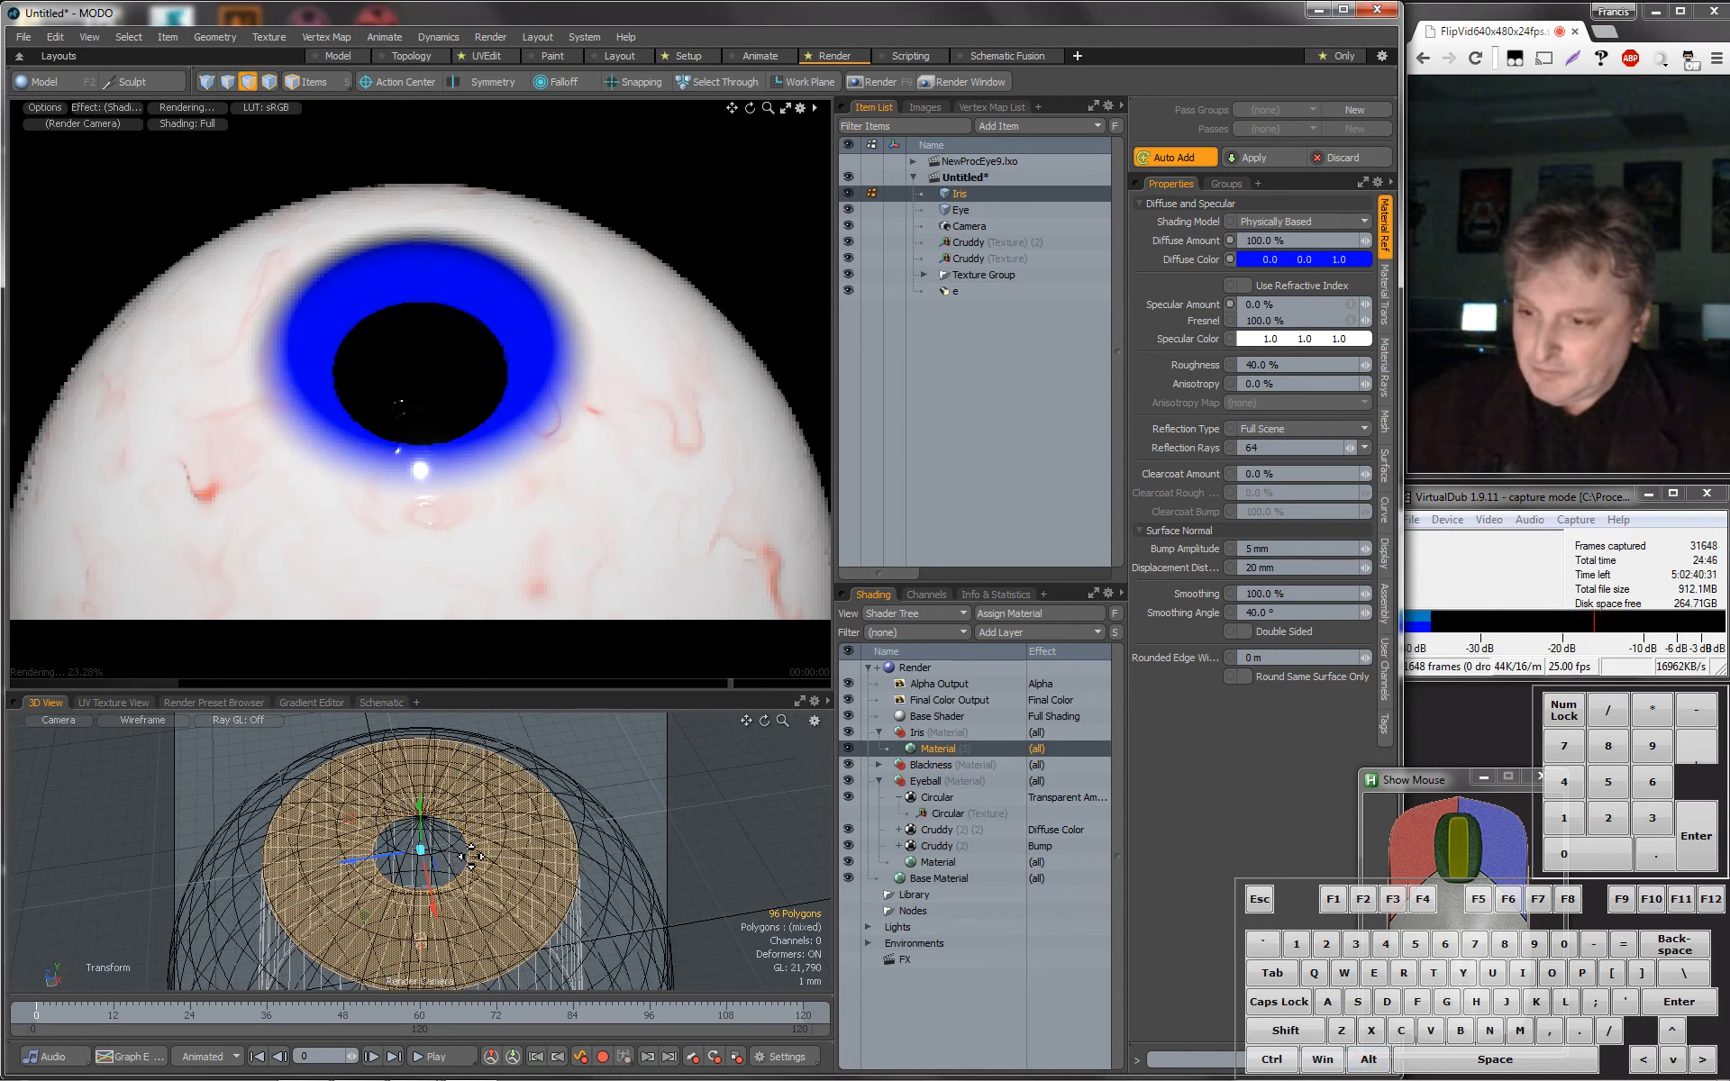
left_click_drag(504, 392, 553, 383, "alt")
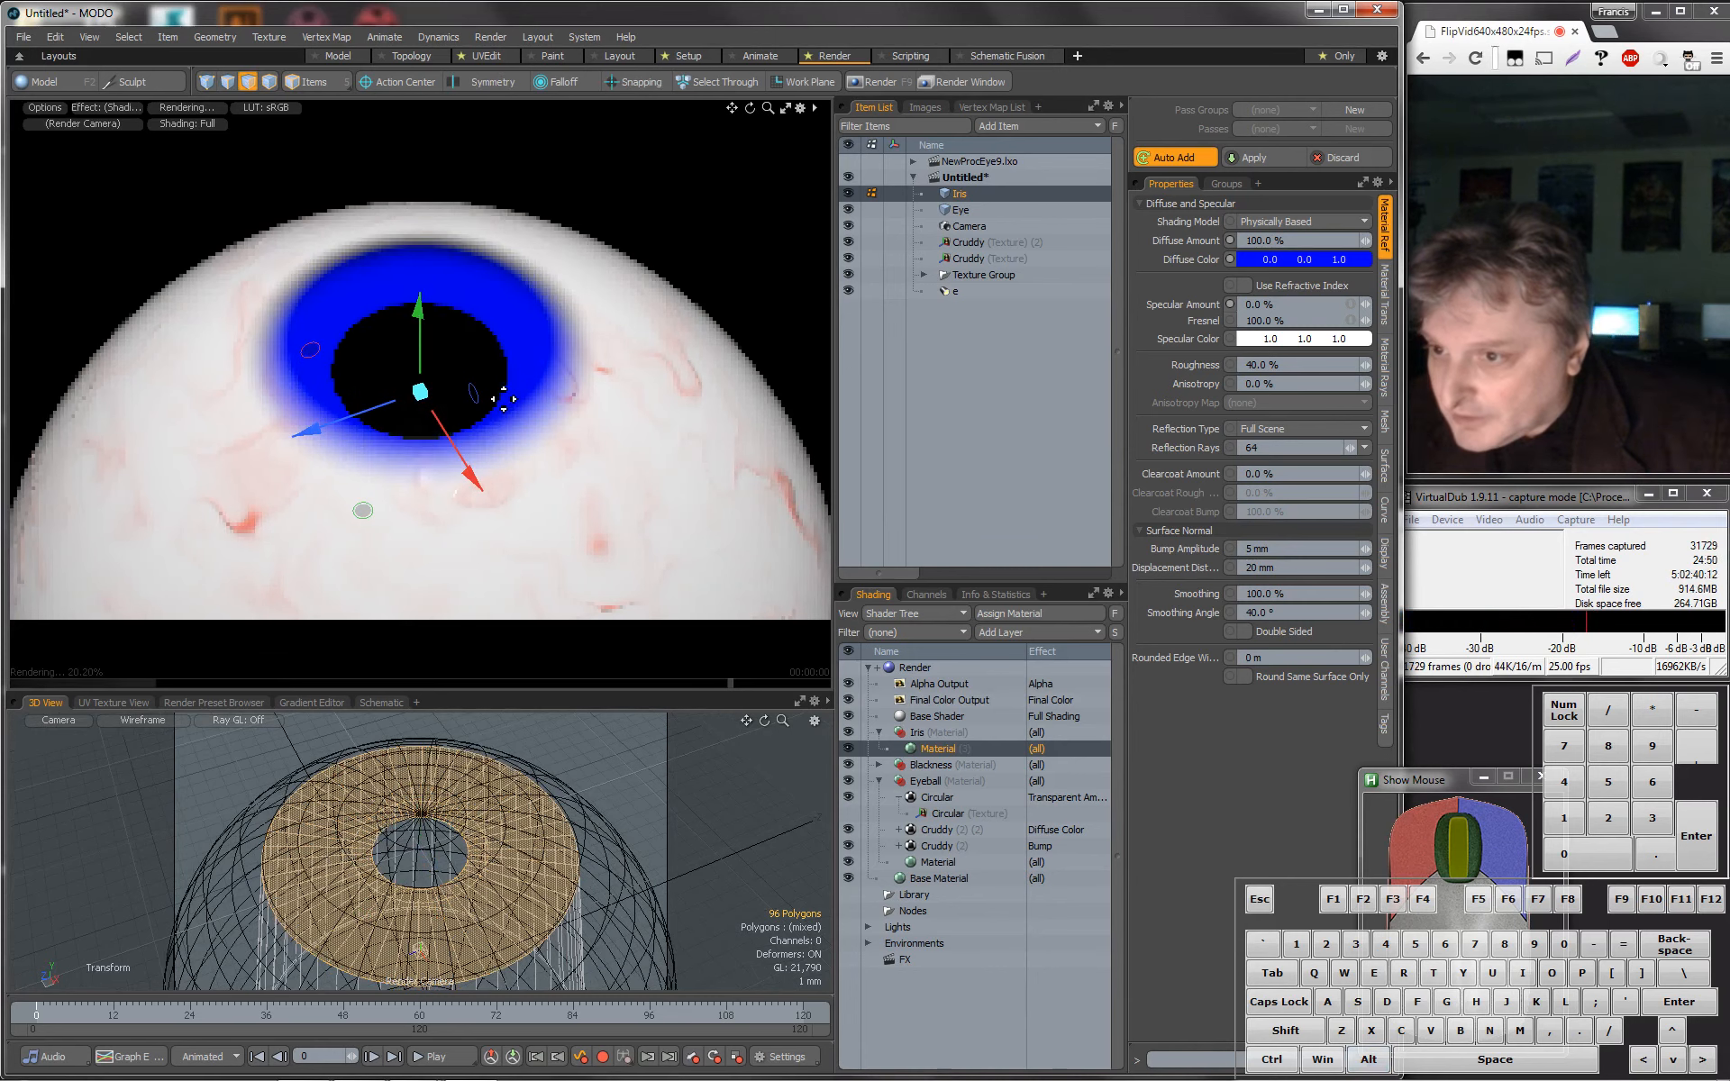
left_click_drag(495, 402, 483, 451, "alt")
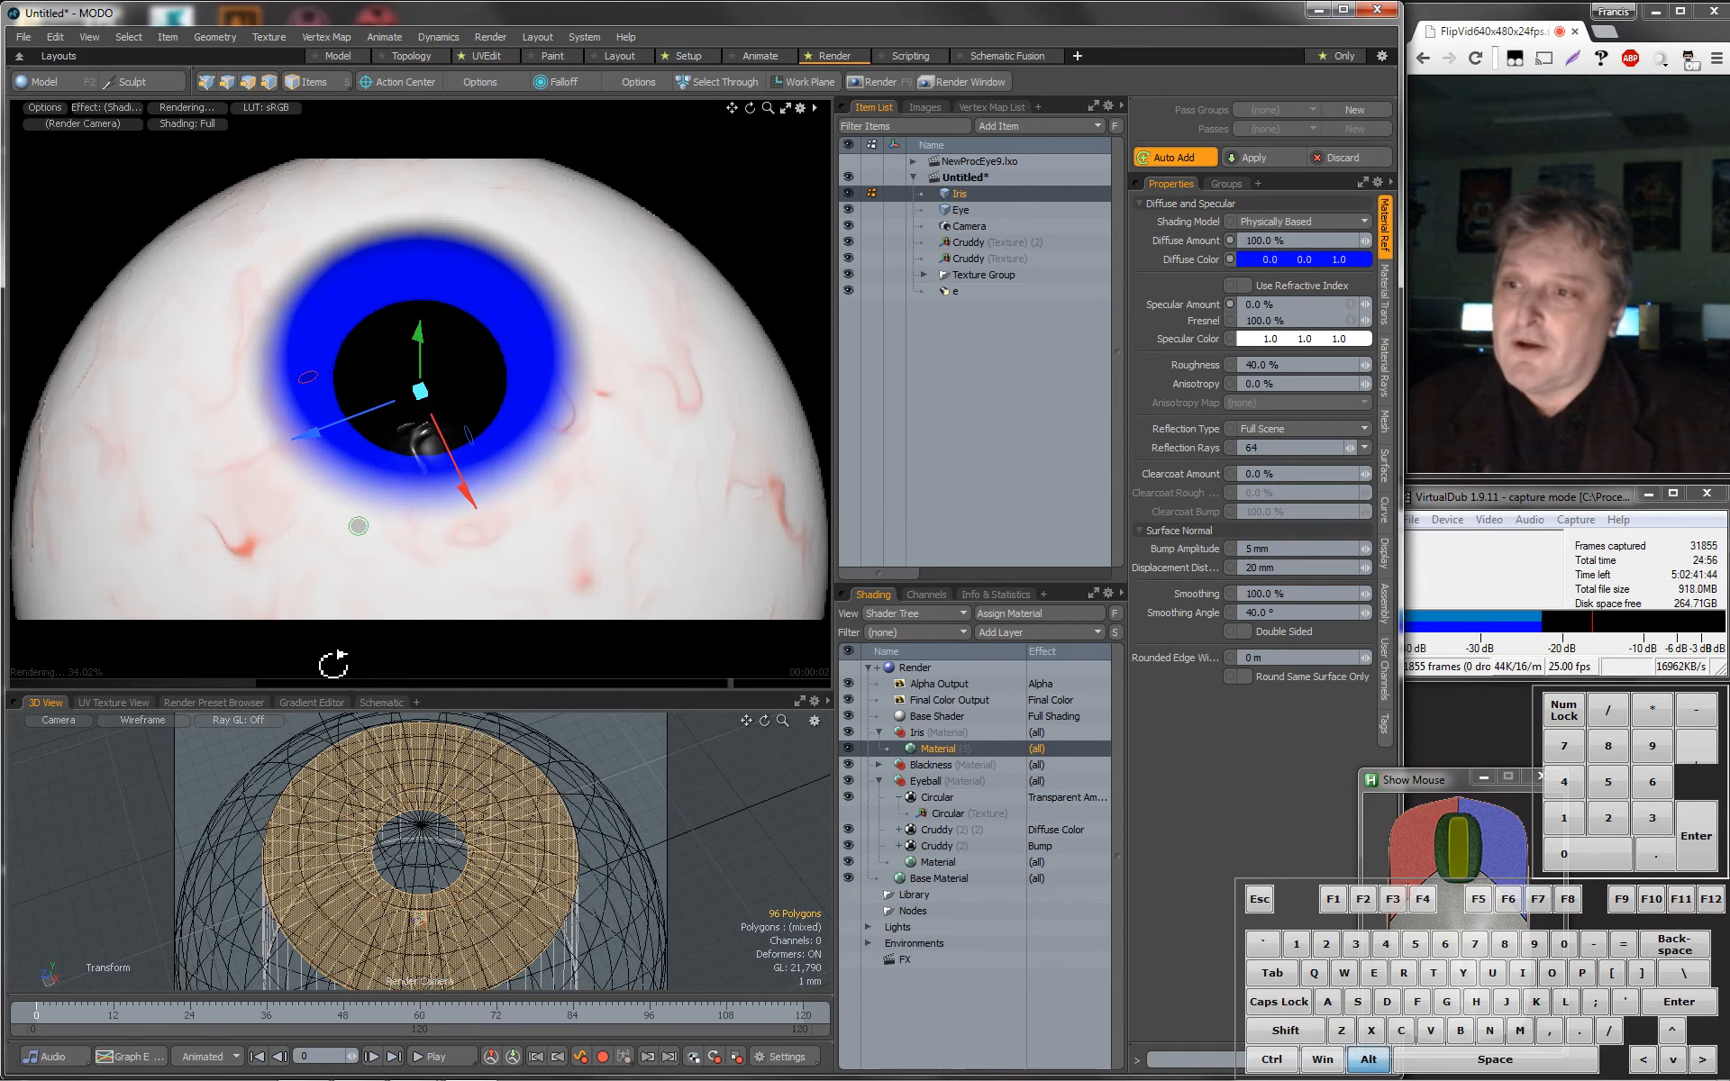
left_click_drag(377, 360, 405, 456, "alt")
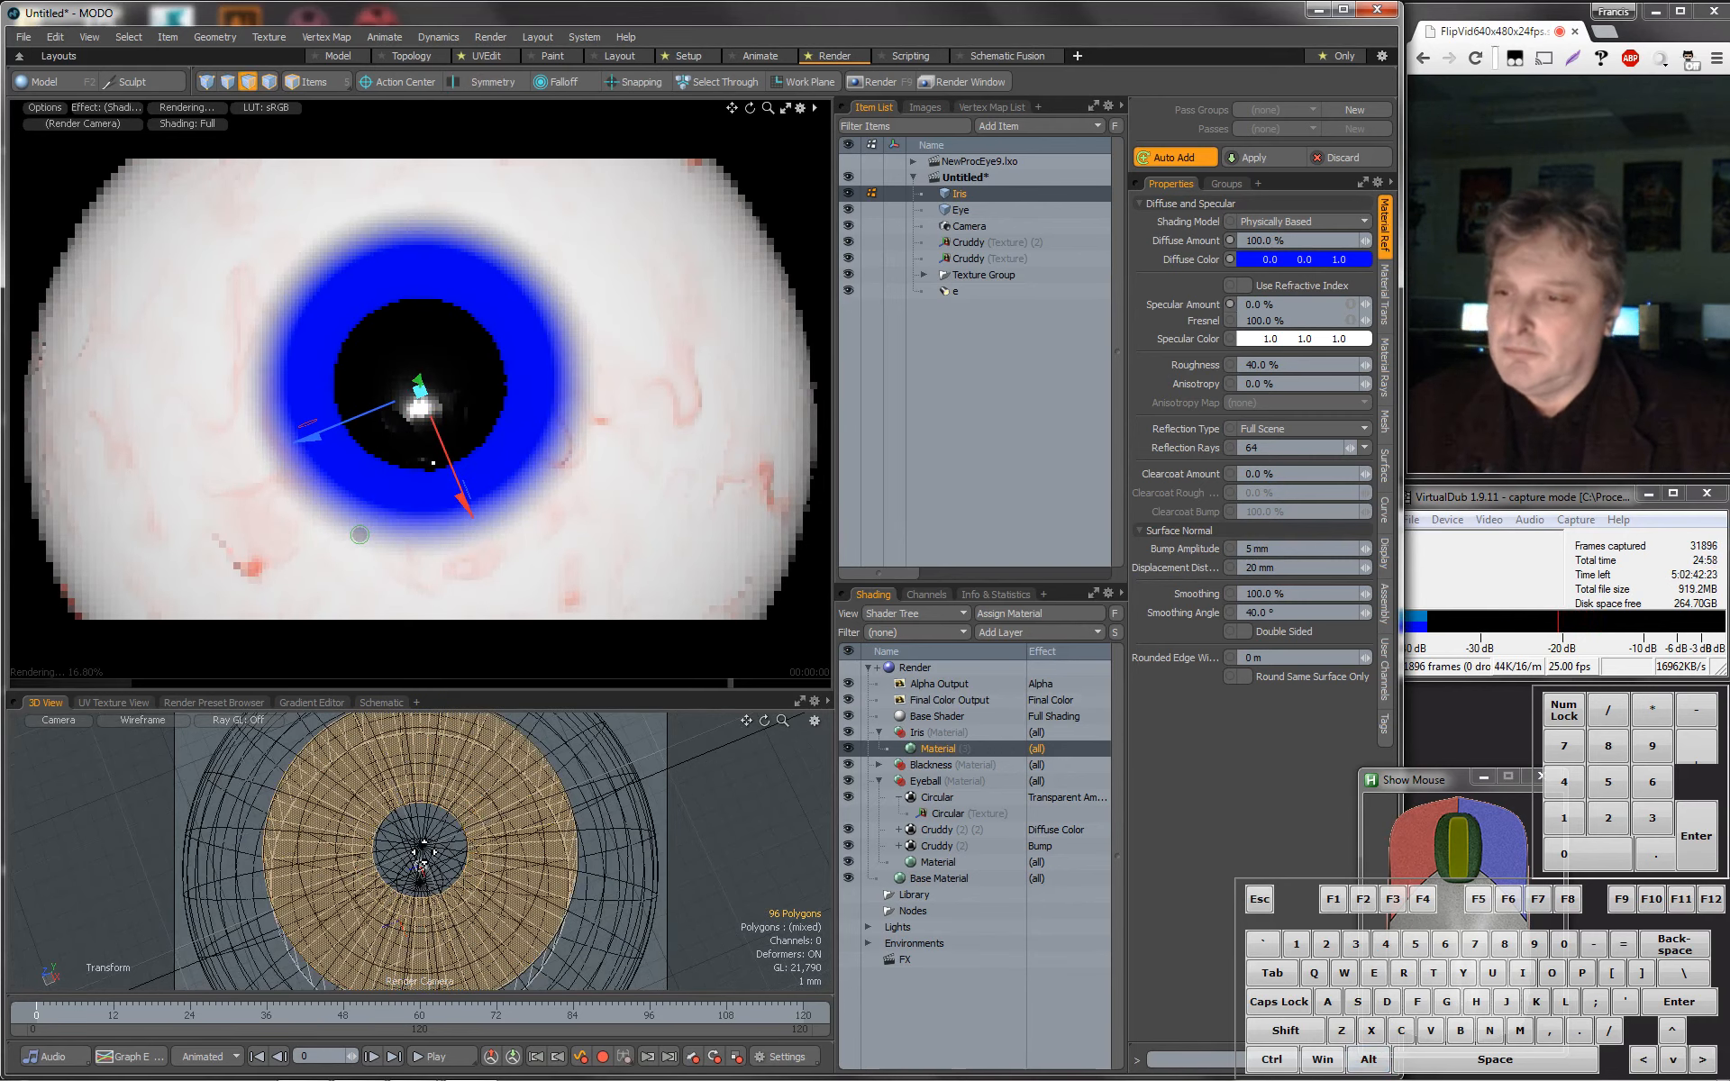
Select the edge loop around the Iris mesh's pupil opening and scale it to 68.5% in X and Z.
scroll(457, 831, "up", 6)
left_click_drag(457, 816, 309, 786, "alt")
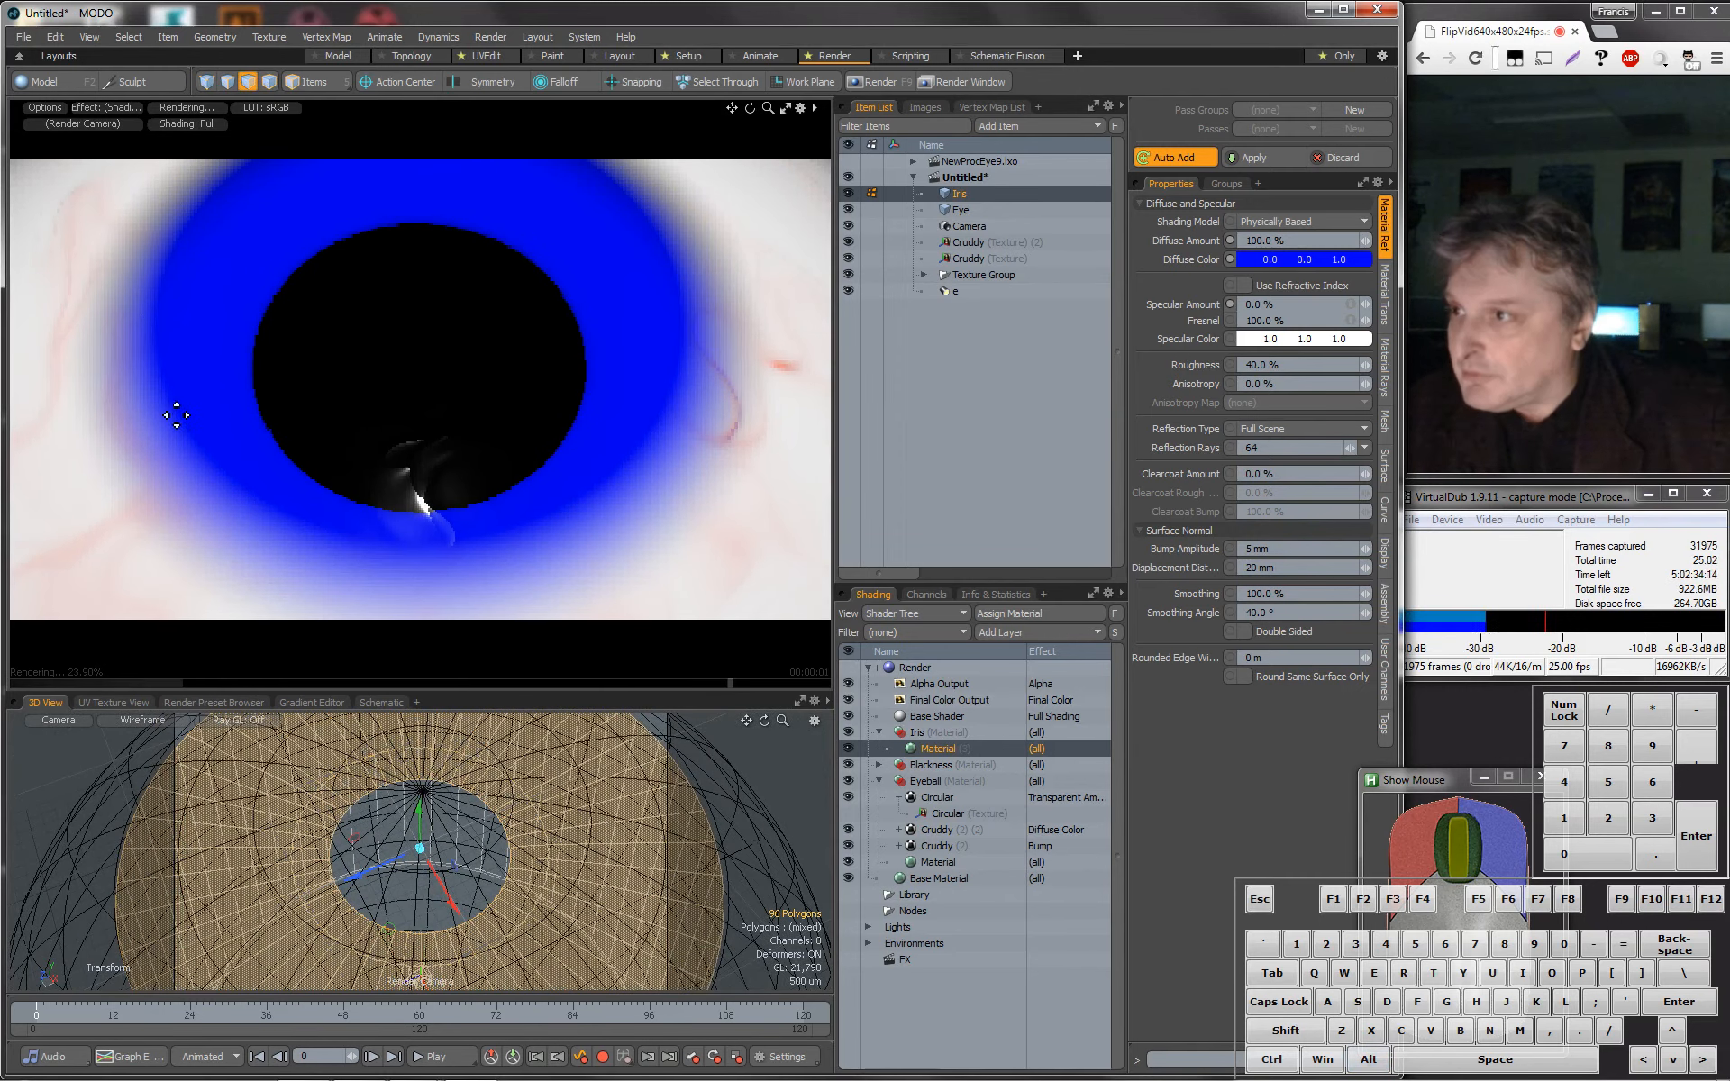
key("2")
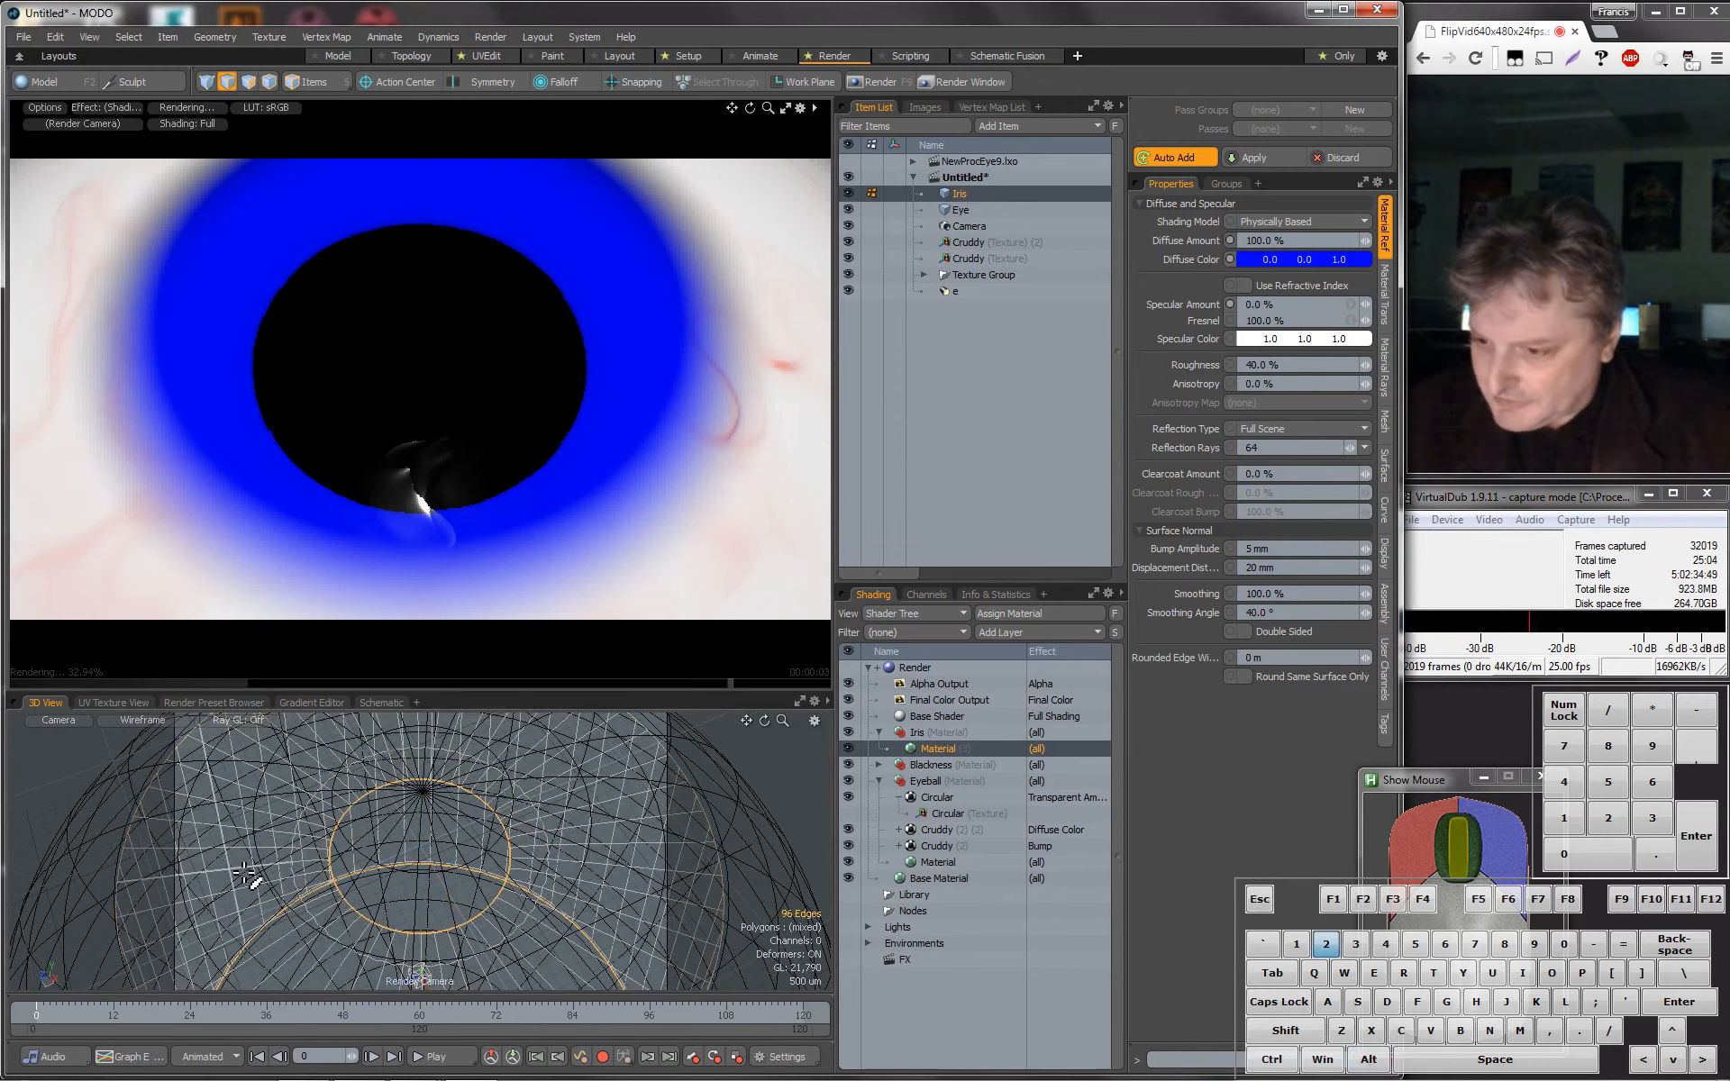
left_click(359, 809)
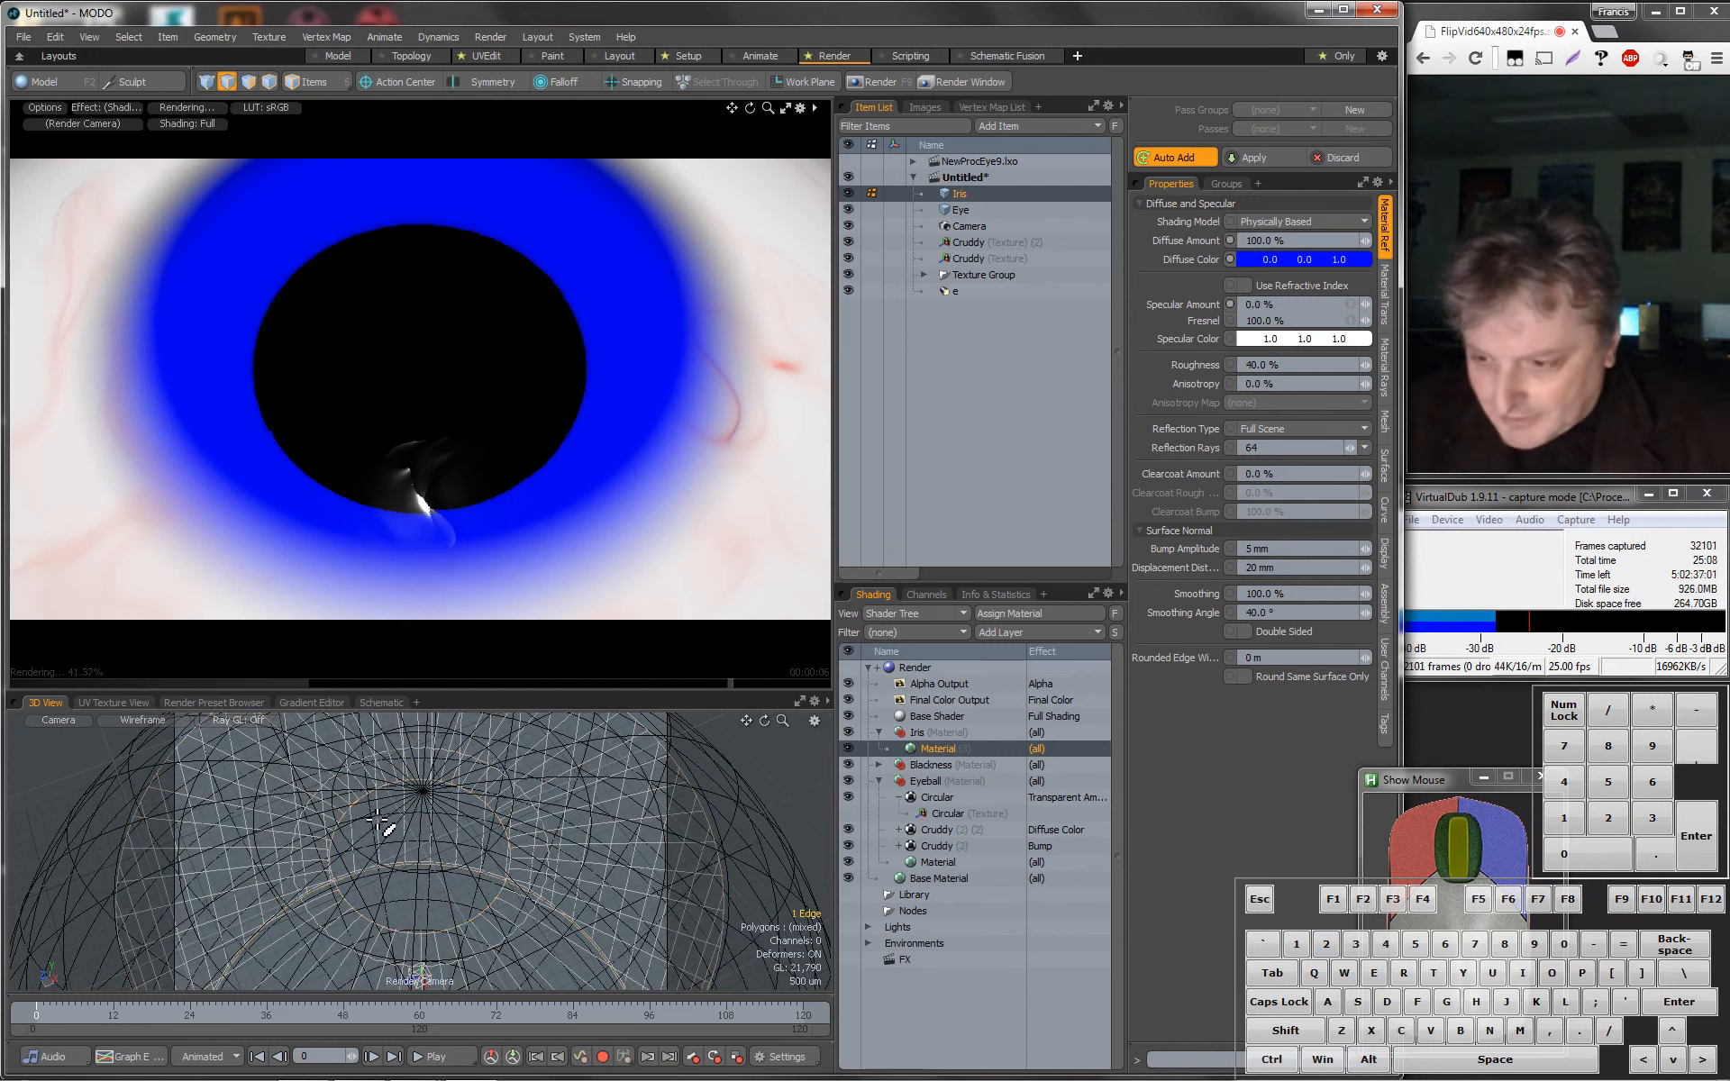
key("l")
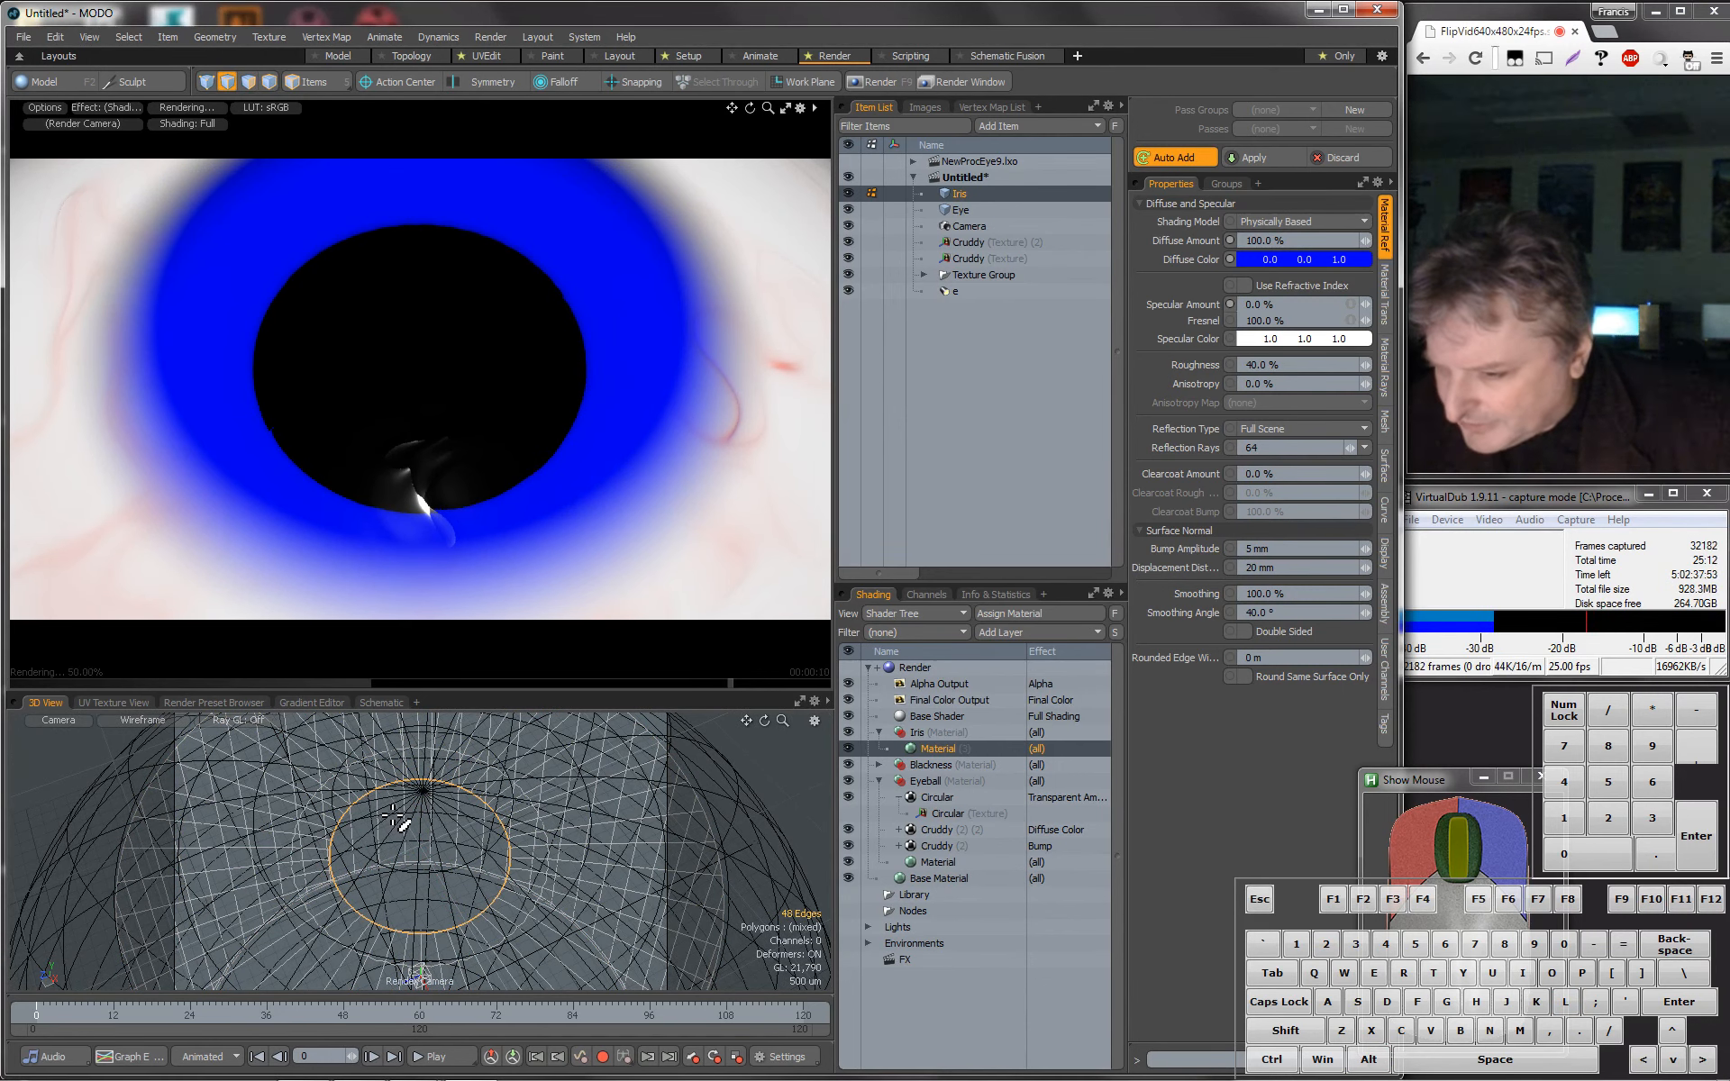
left_click_drag(432, 834, 444, 928, "alt")
key("r")
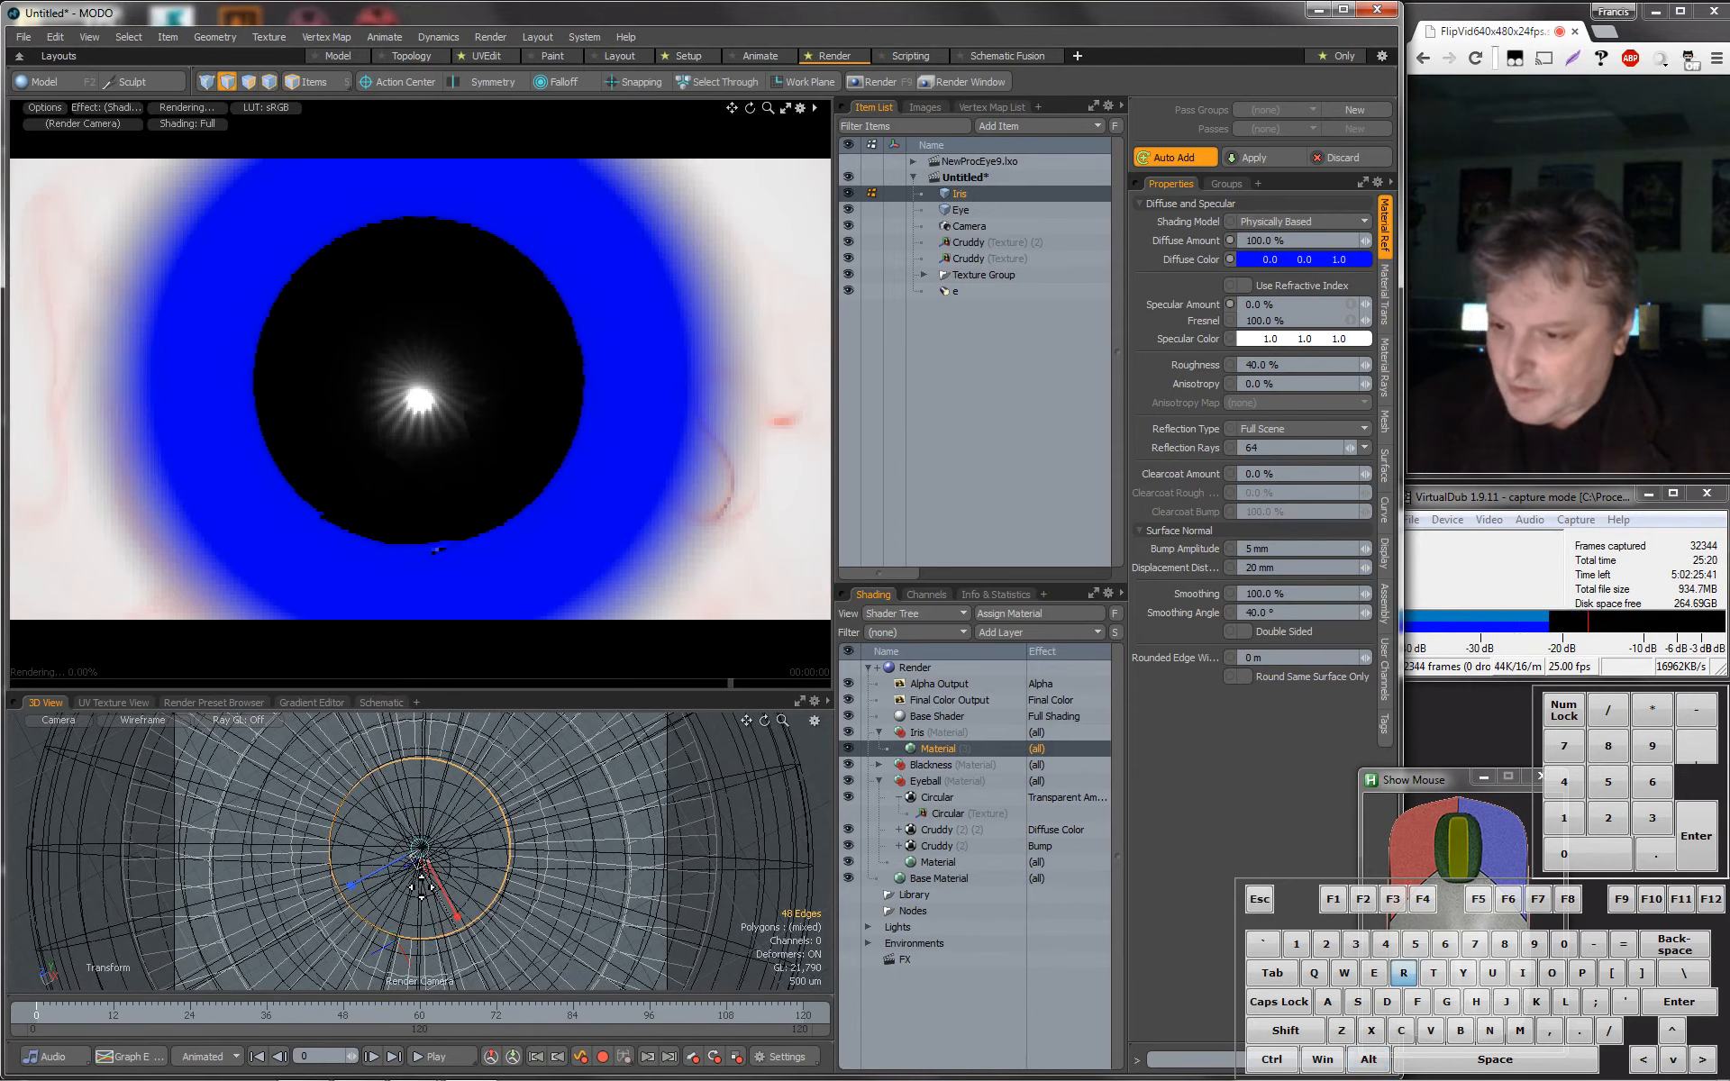
left_click_drag(421, 901, 346, 902, "alt")
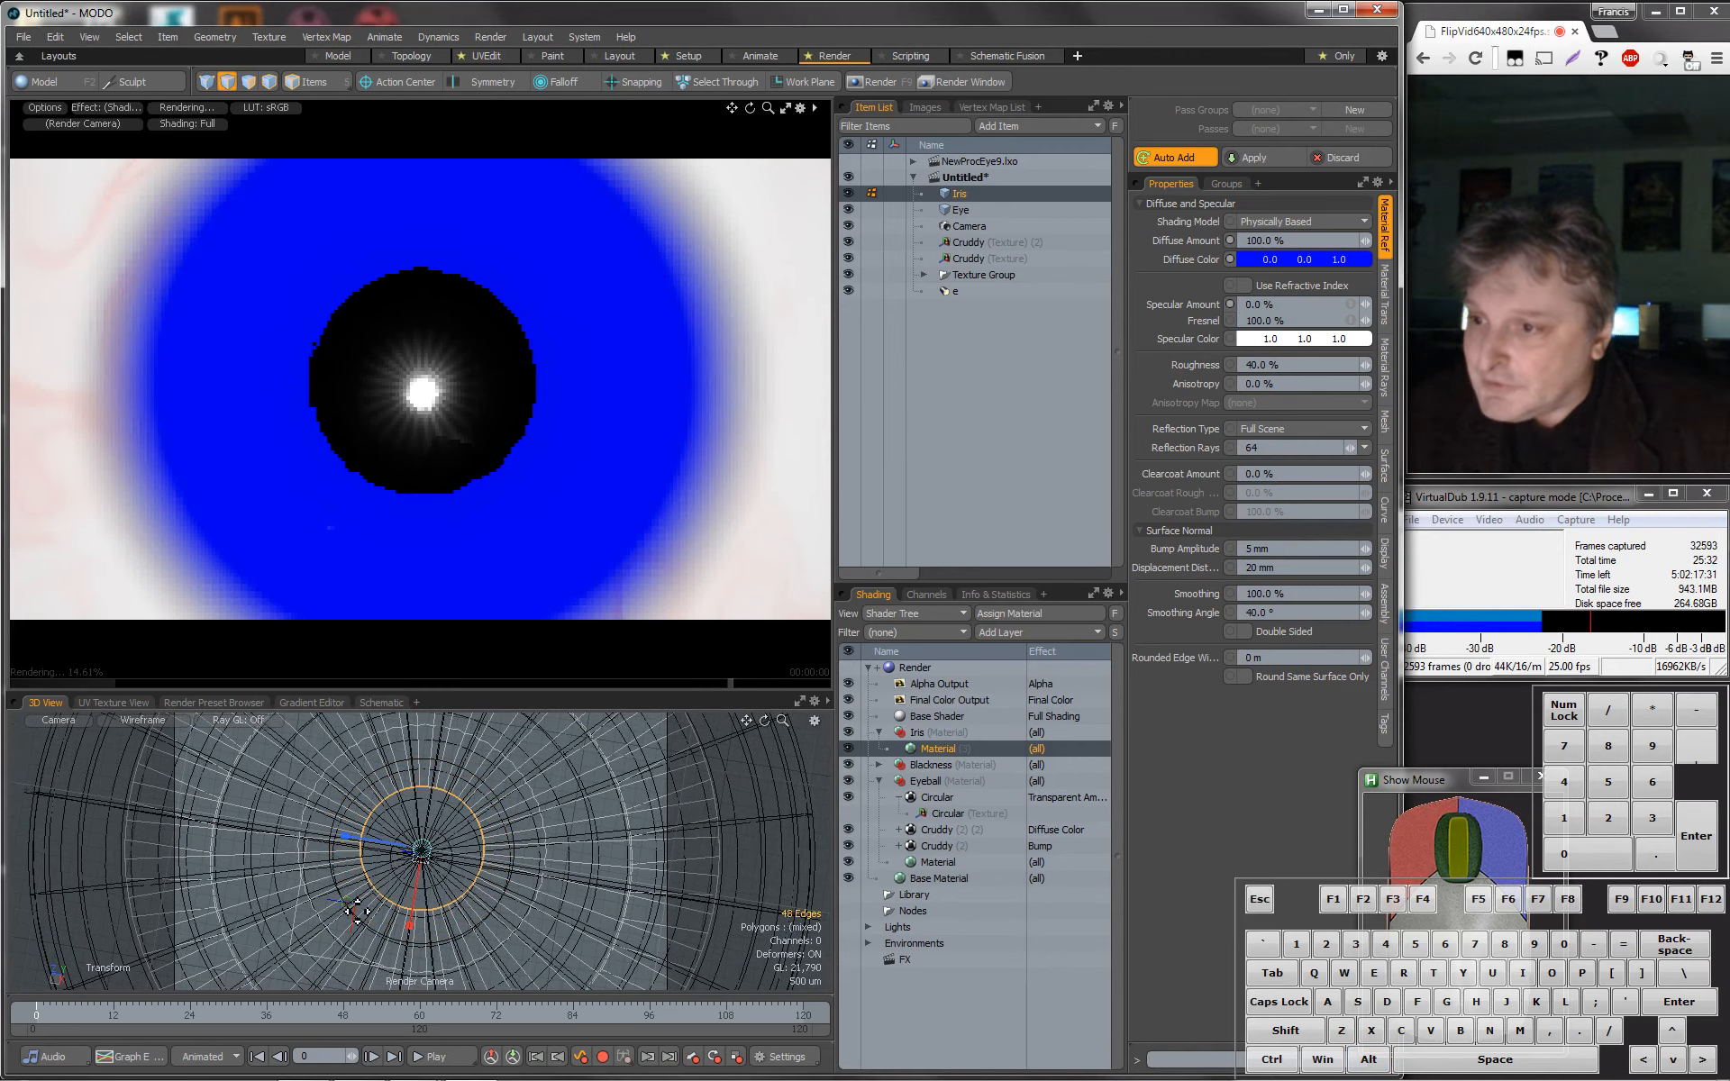
mouse_move(507, 790)
left_mouse_down("alt")
mouse_move(518, 746)
mouse_move(506, 792)
left_mouse_up("alt")
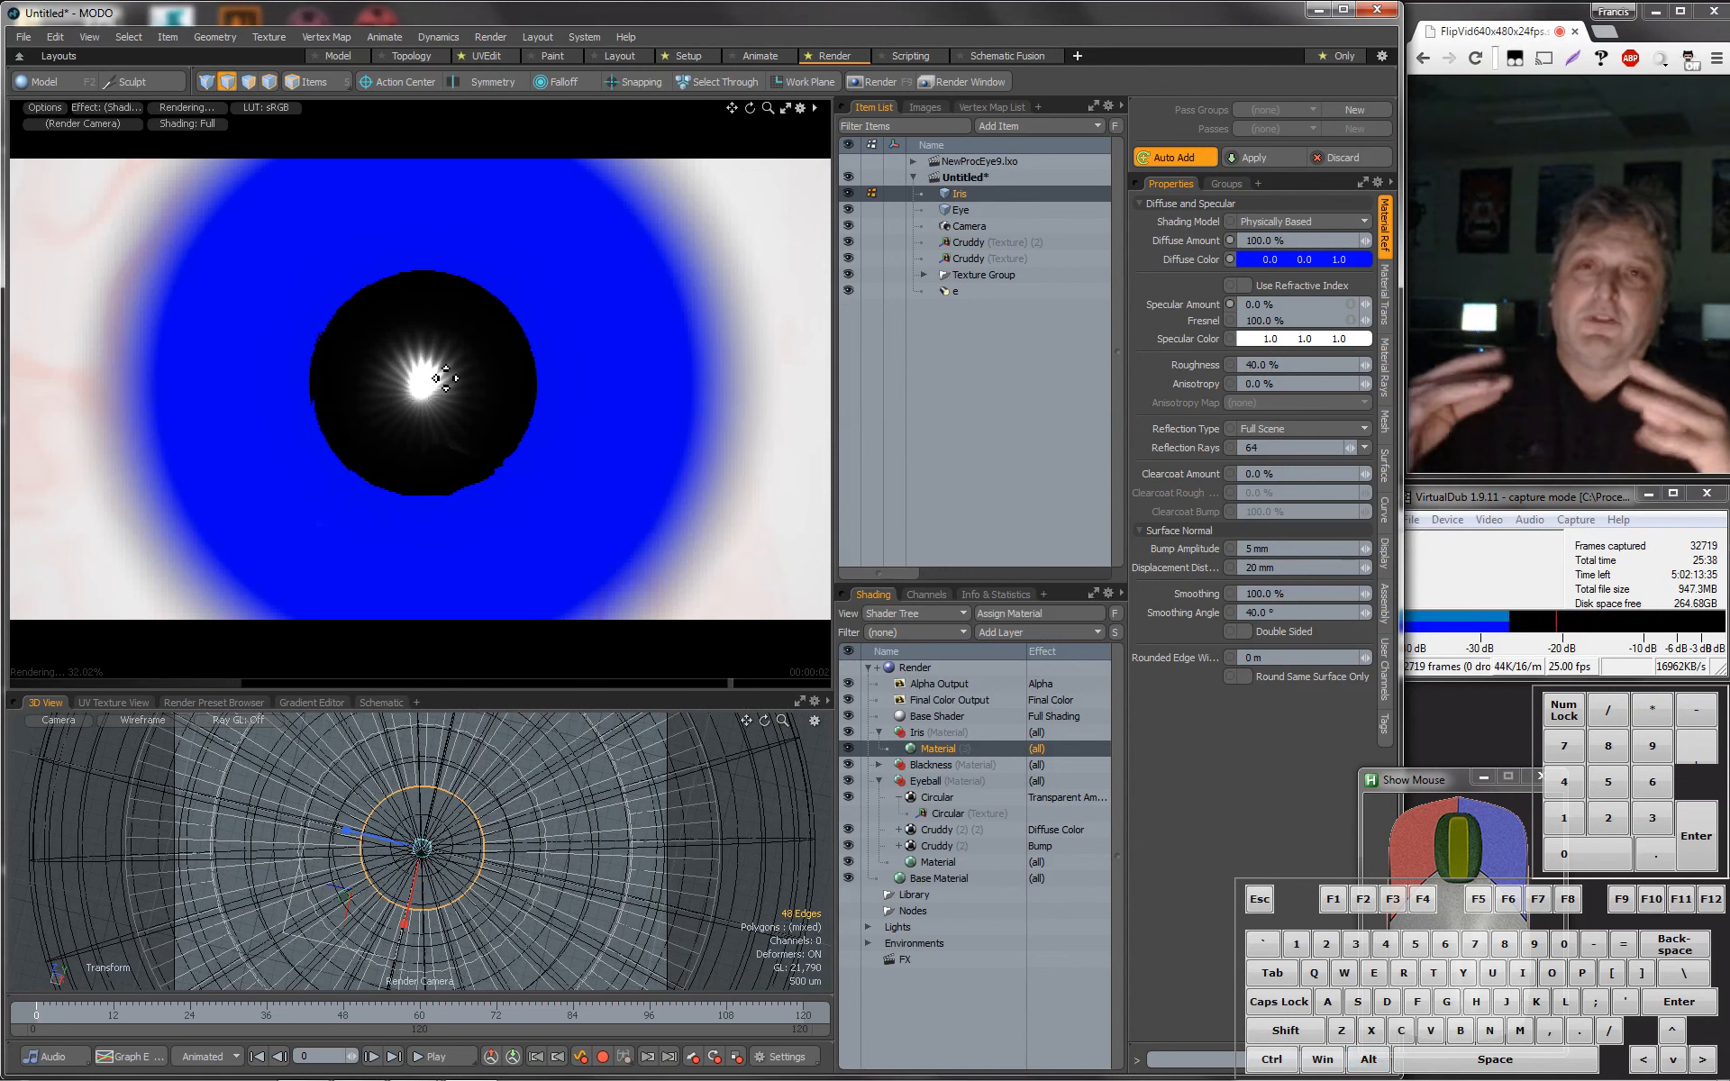
In the Model layout, delete the Eye mesh's cap polygons around the pole above the iris opening.
left_click(352, 54)
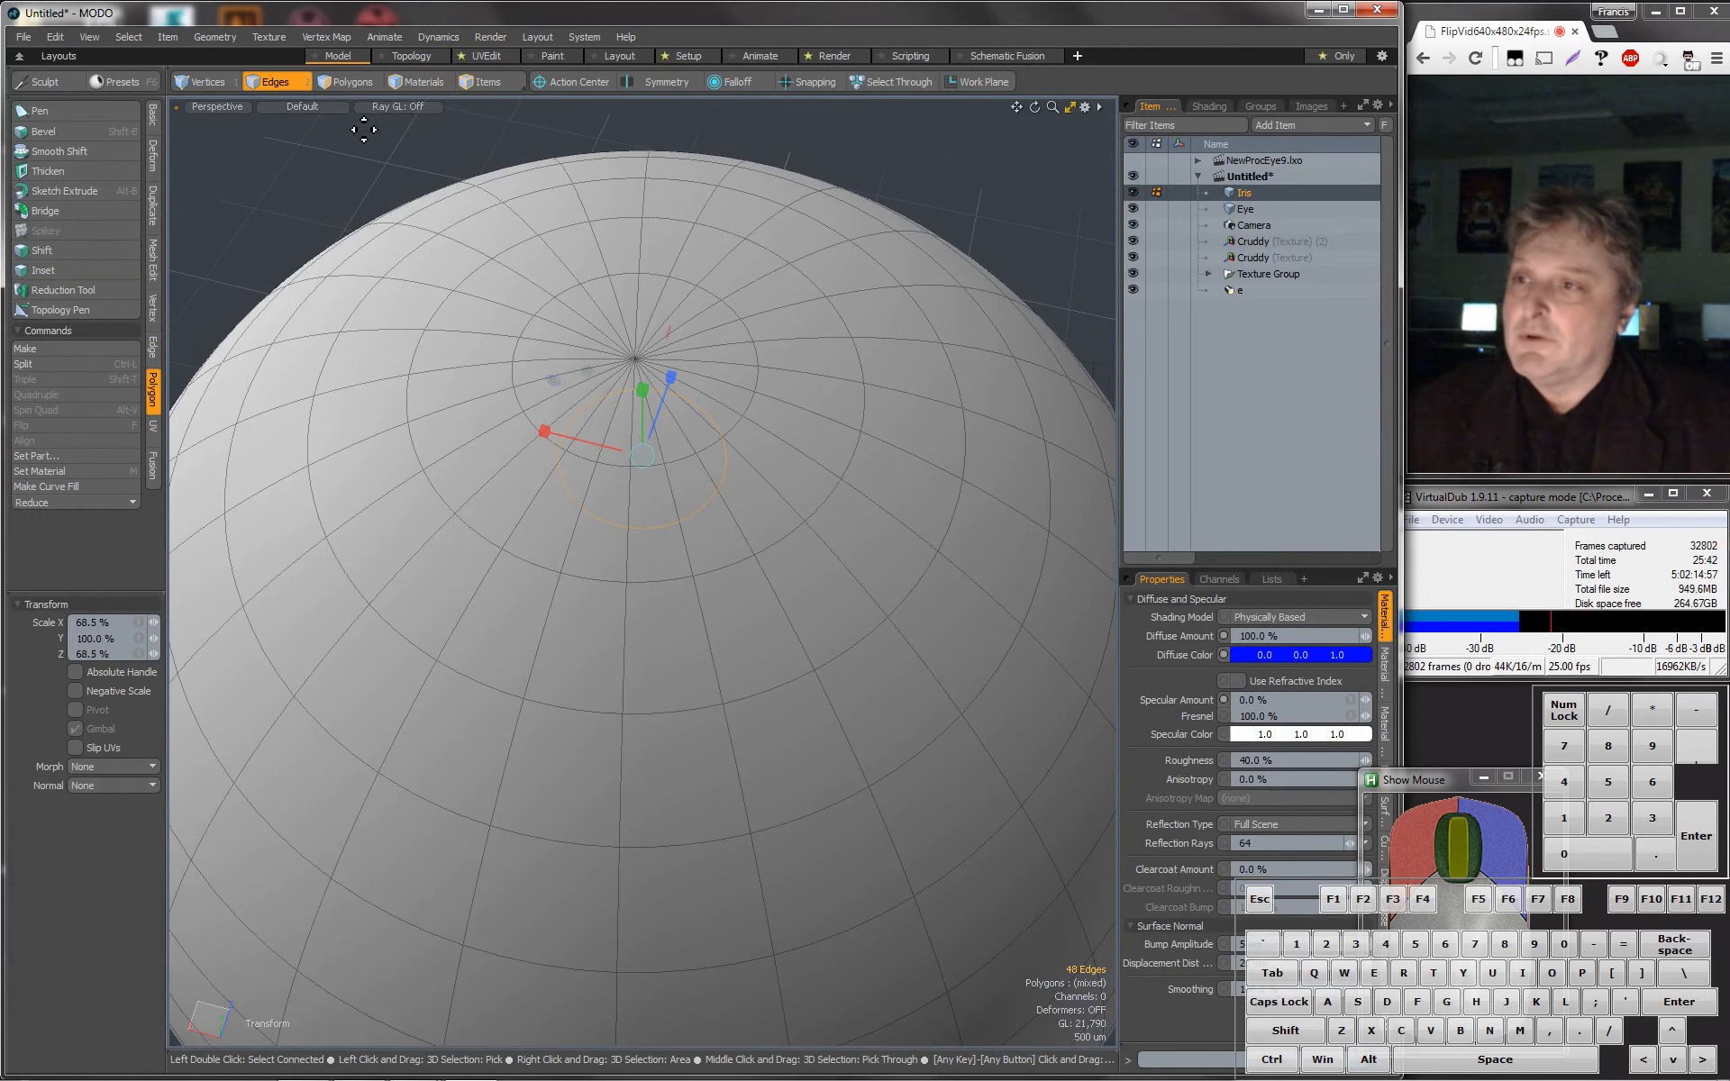
left_click(354, 81)
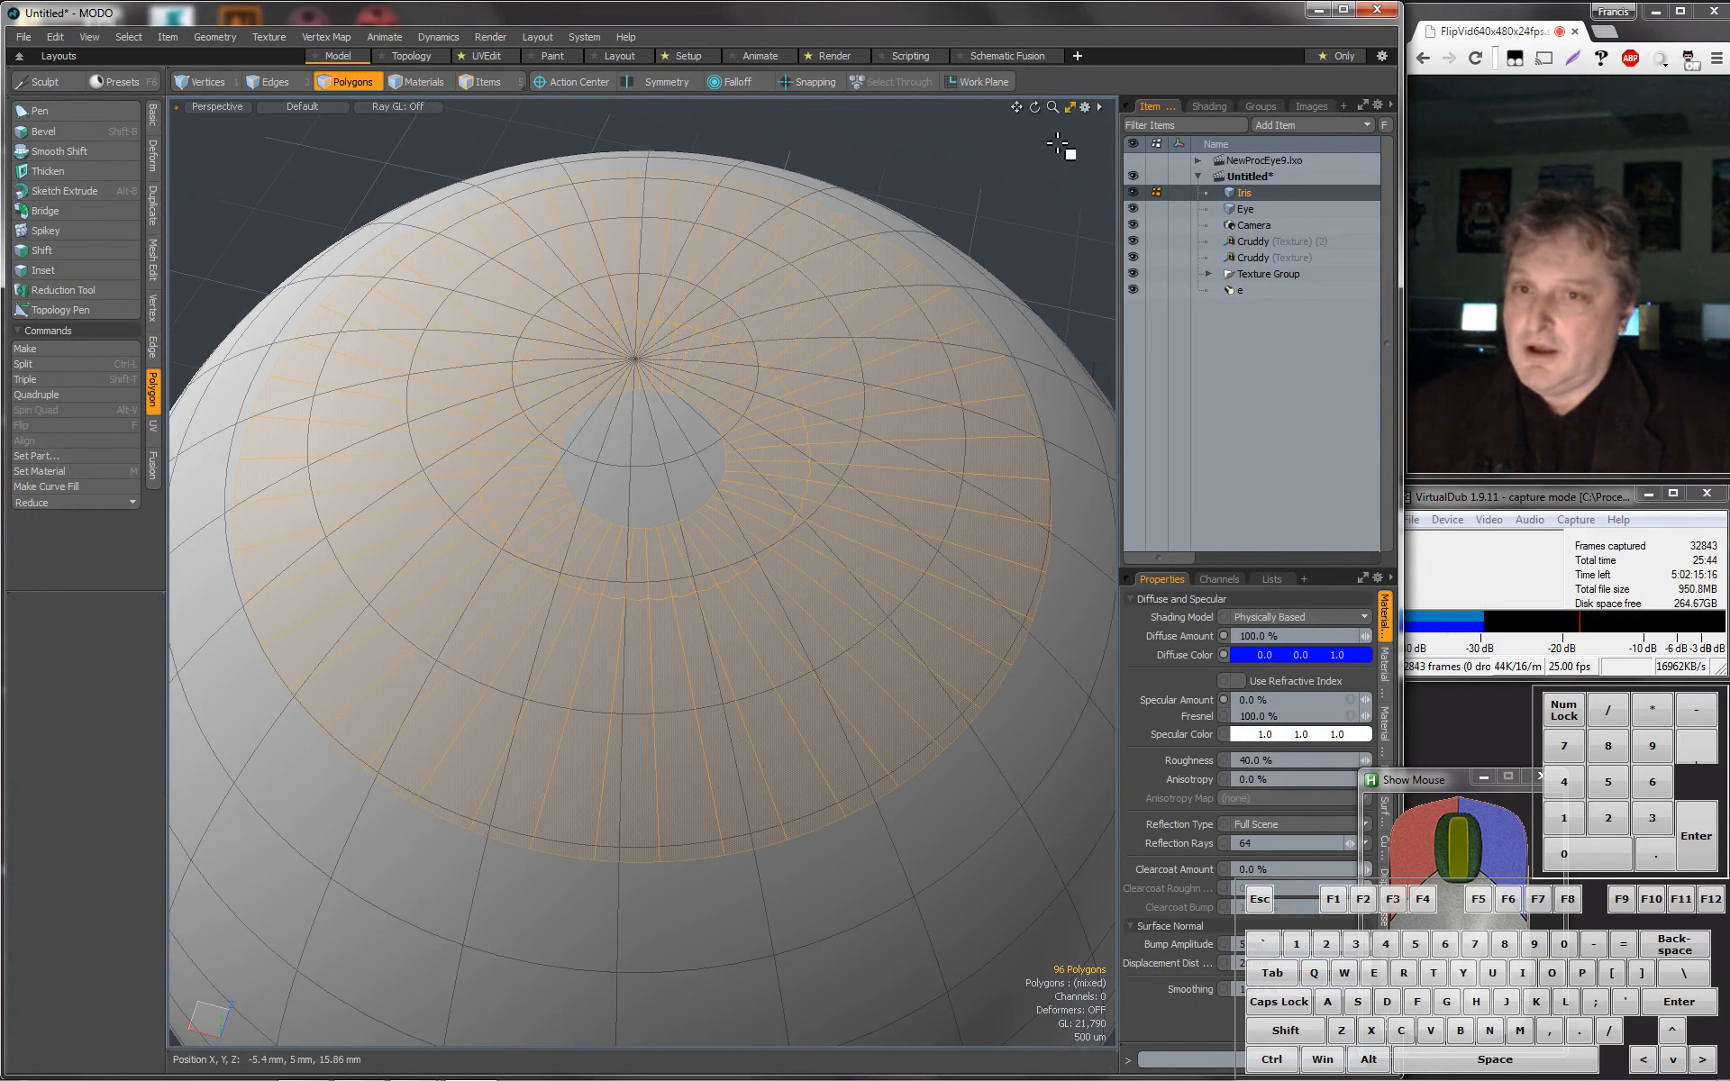
left_click(1243, 210)
mouse_move(668, 383)
left_mouse_down()
mouse_move(614, 351)
mouse_move(730, 371)
left_mouse_up()
key("Delete")
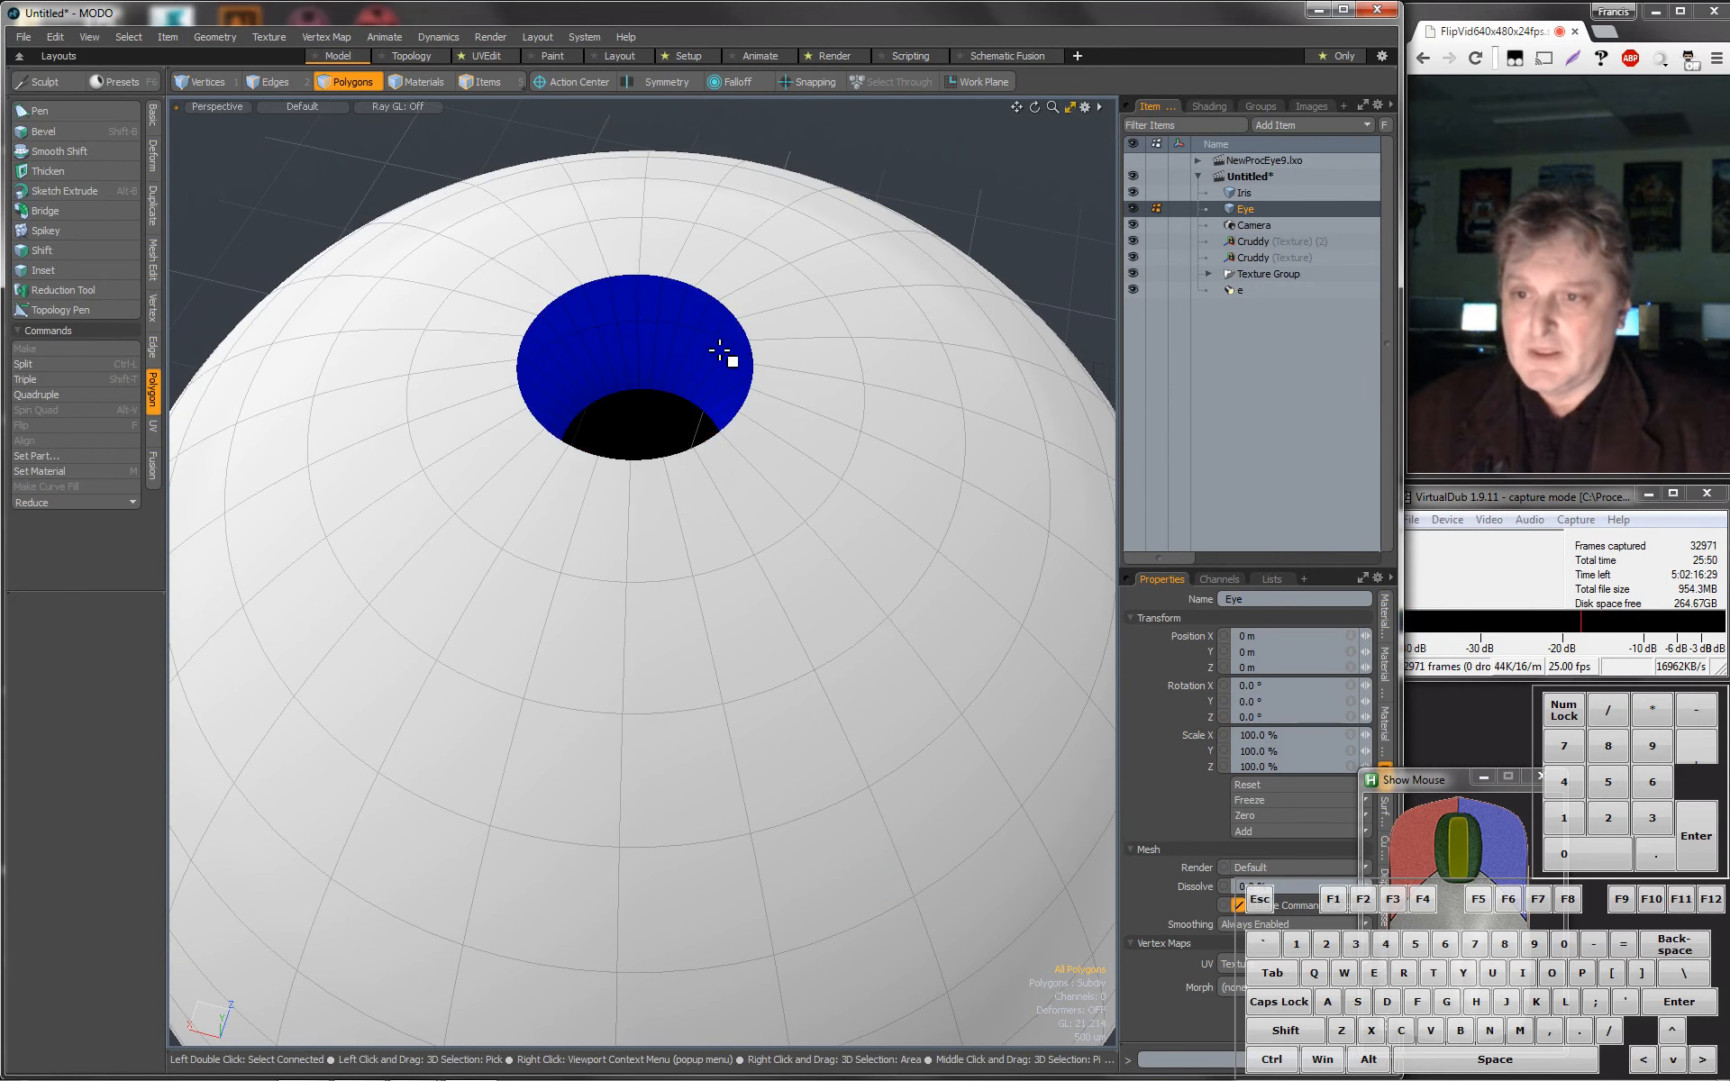
Select the border edge loop of the hole in the Eye mesh and fill it with a single polygon.
left_click(269, 82)
middle_click_drag(597, 302, 586, 397)
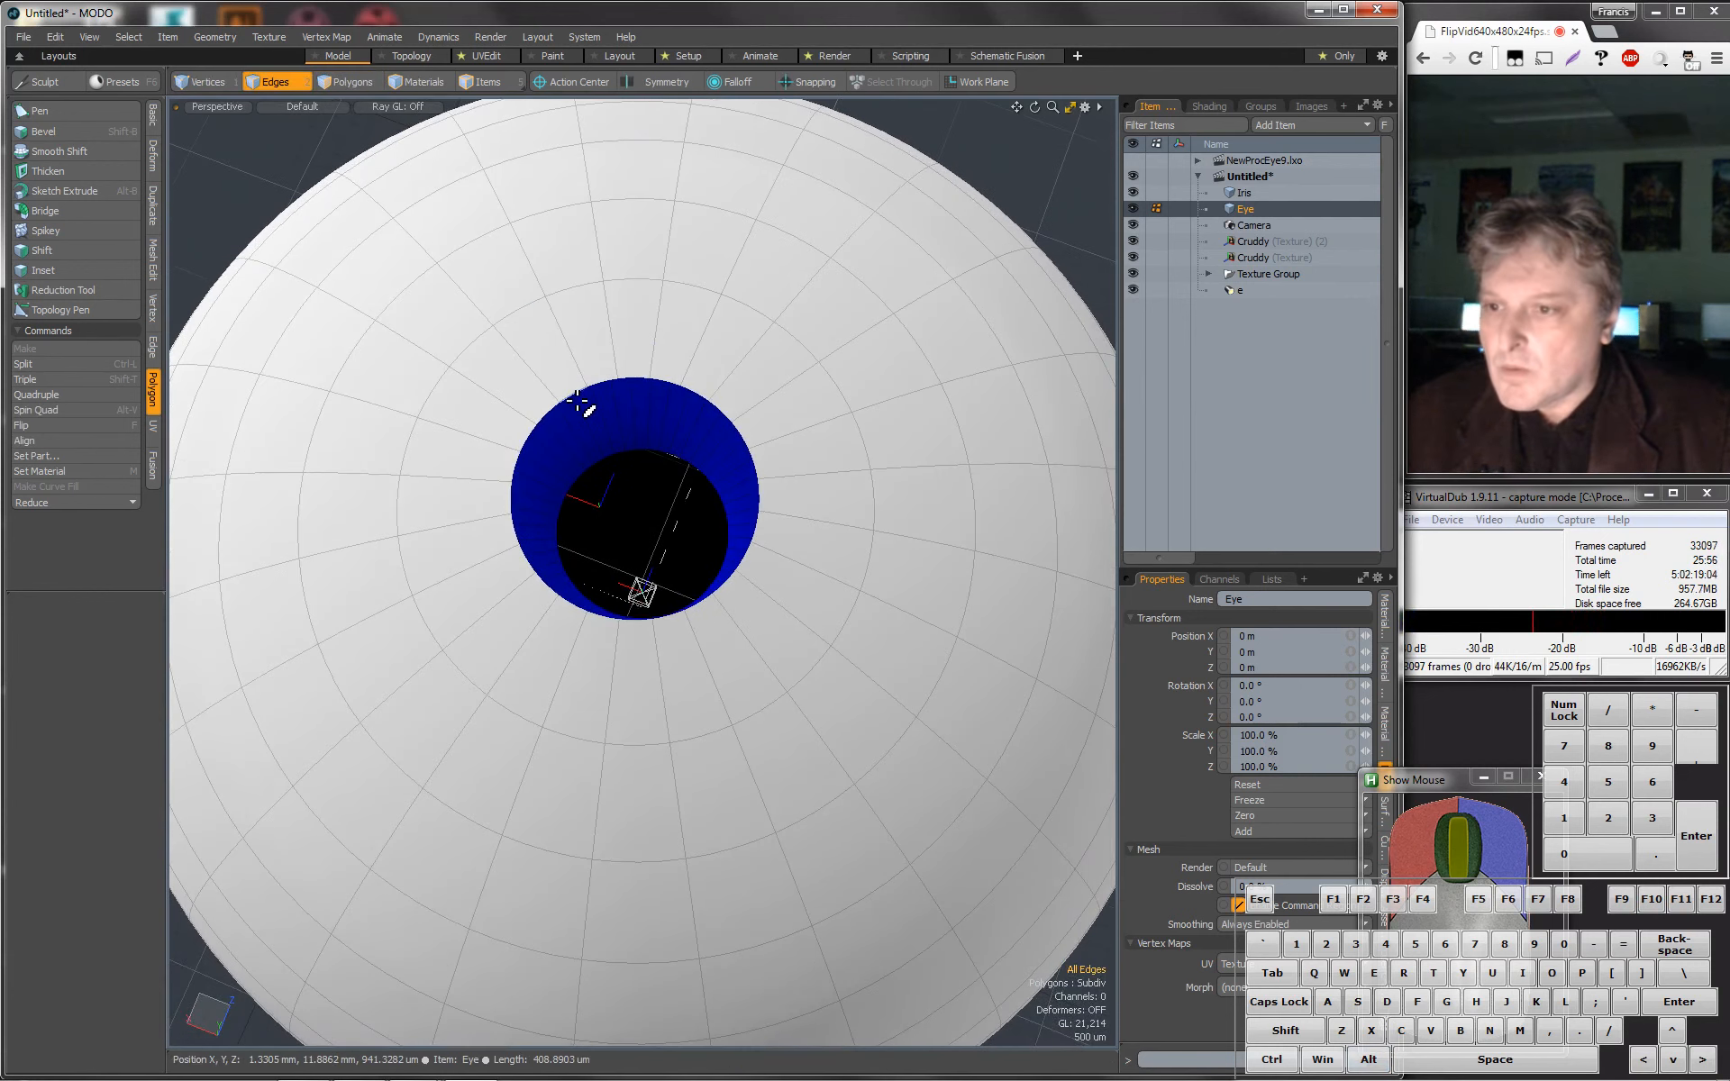
double_click(569, 391)
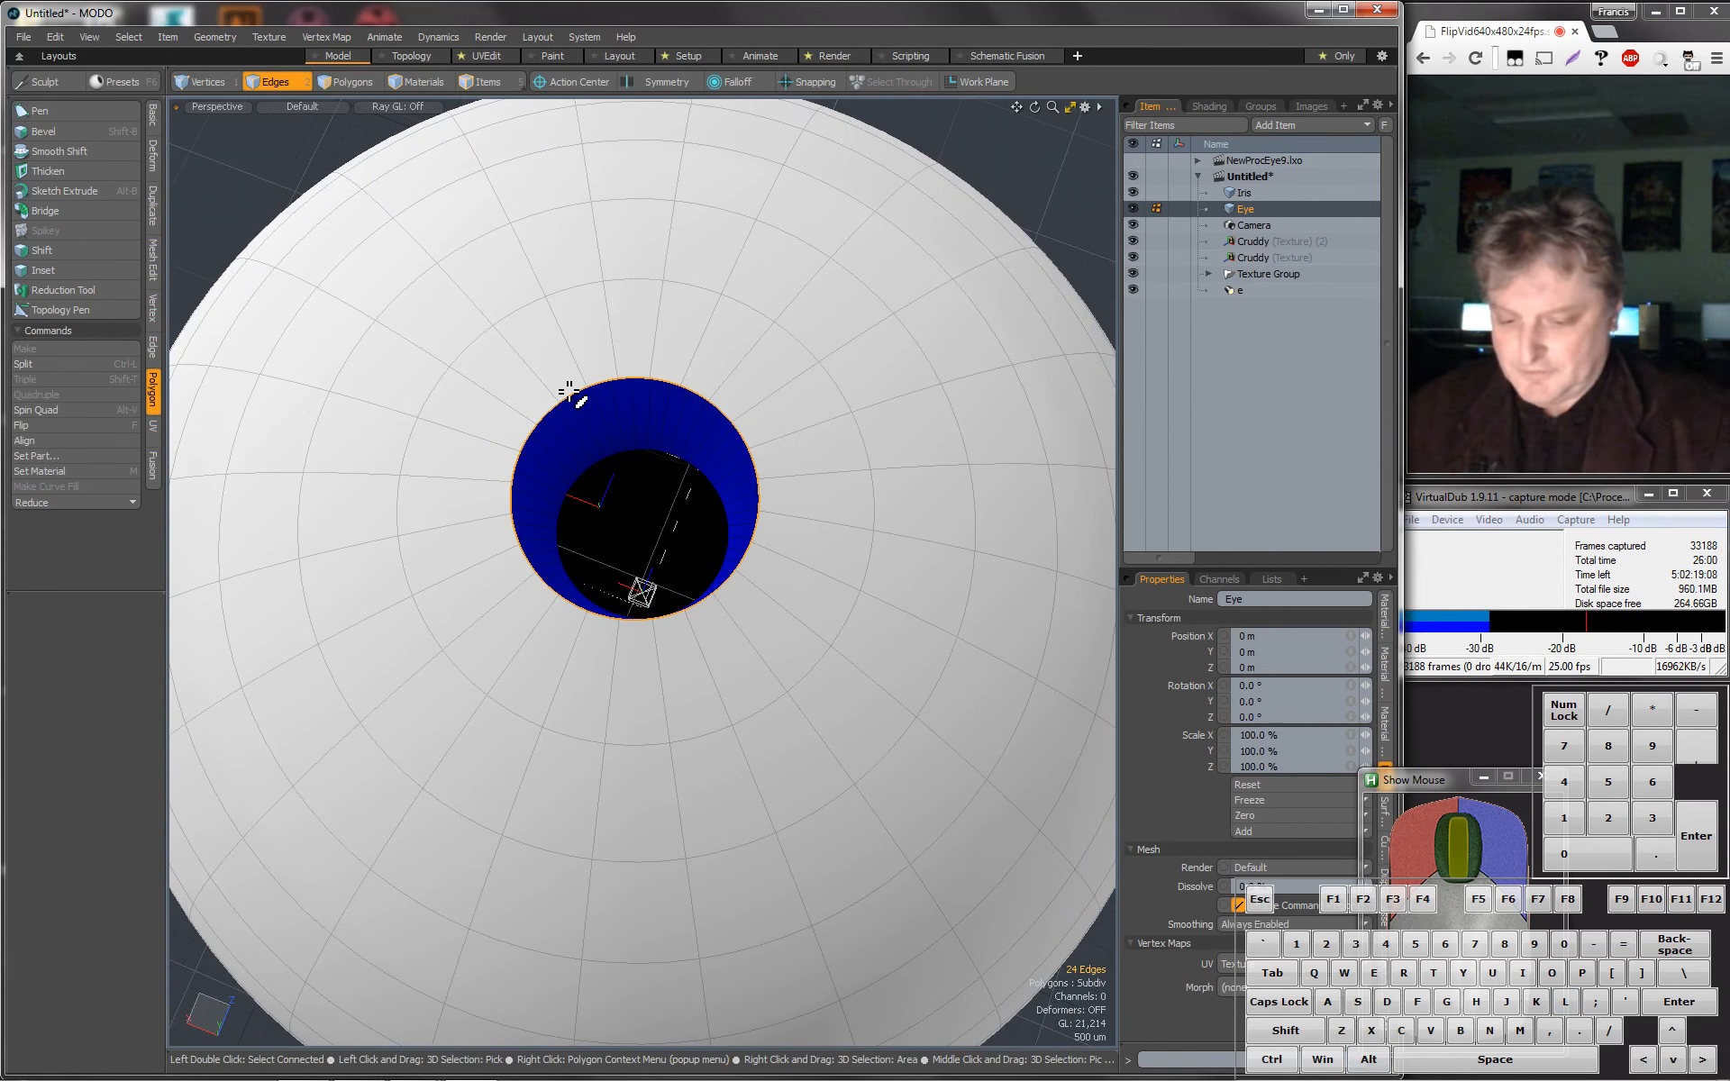
key("p")
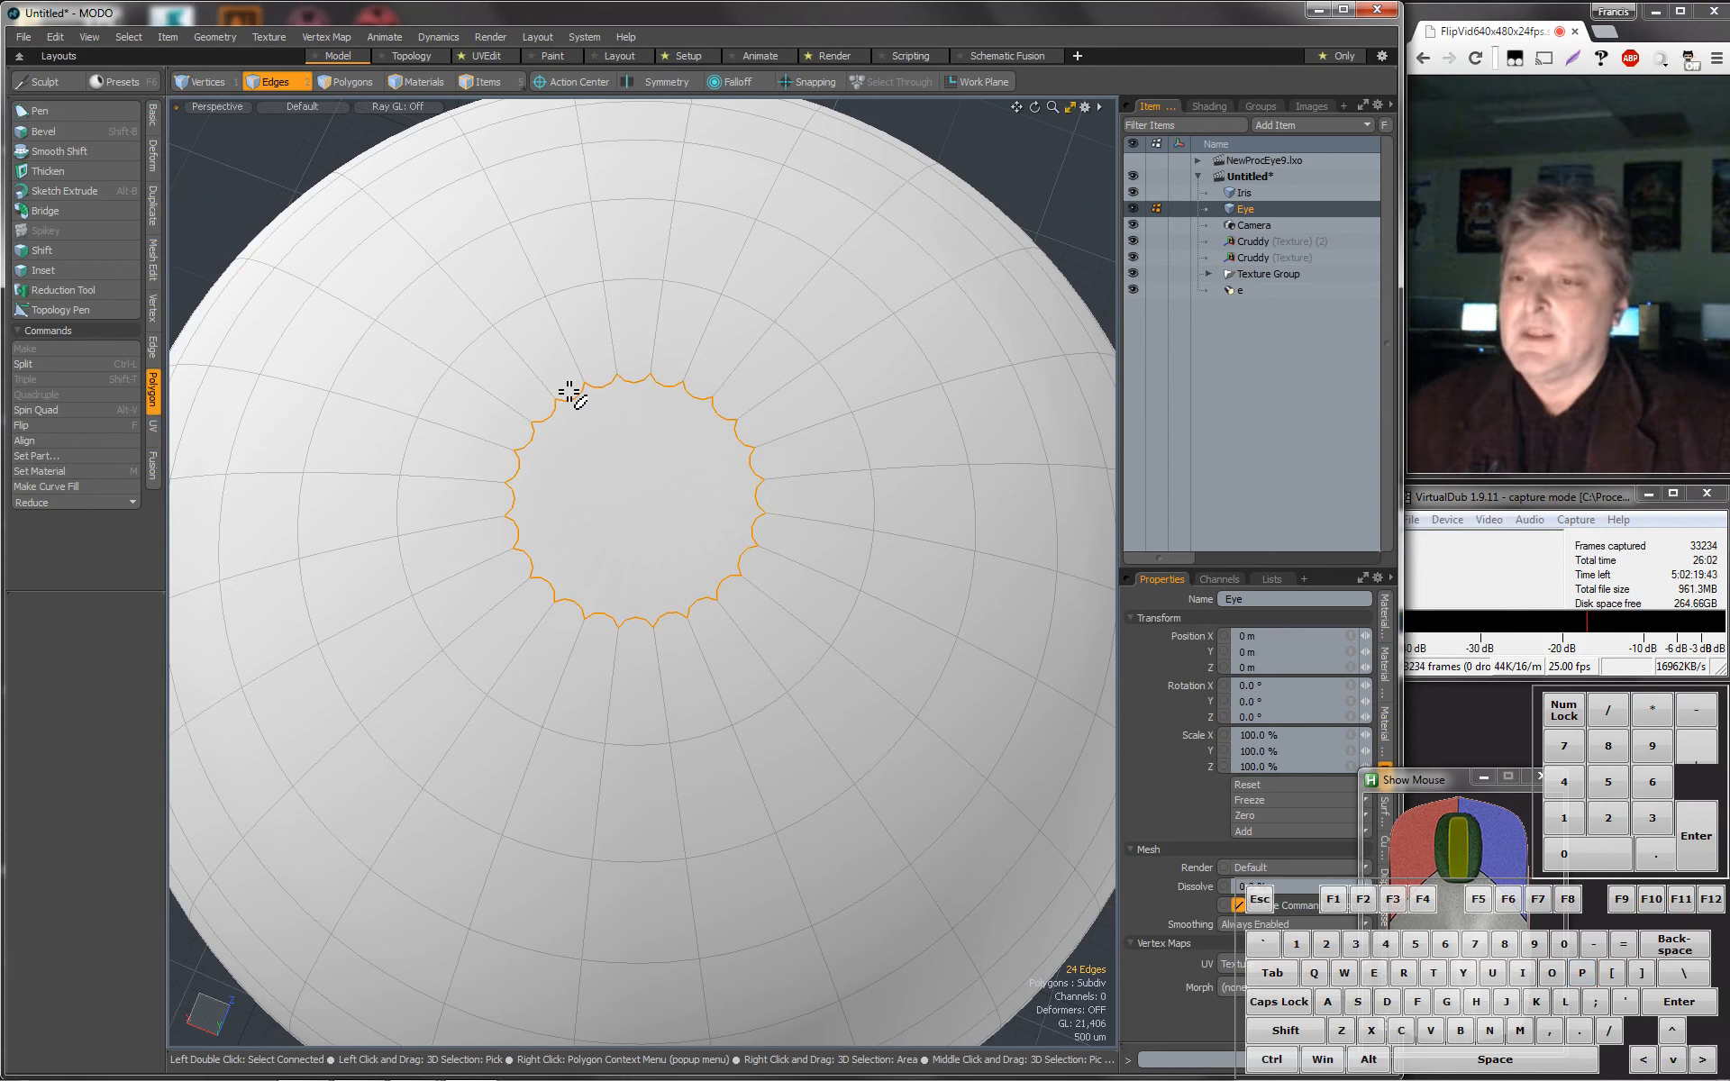
Set the subdivision weight of the edge loop around the Eye mesh's new cap polygon to 19%.
key("shift+w")
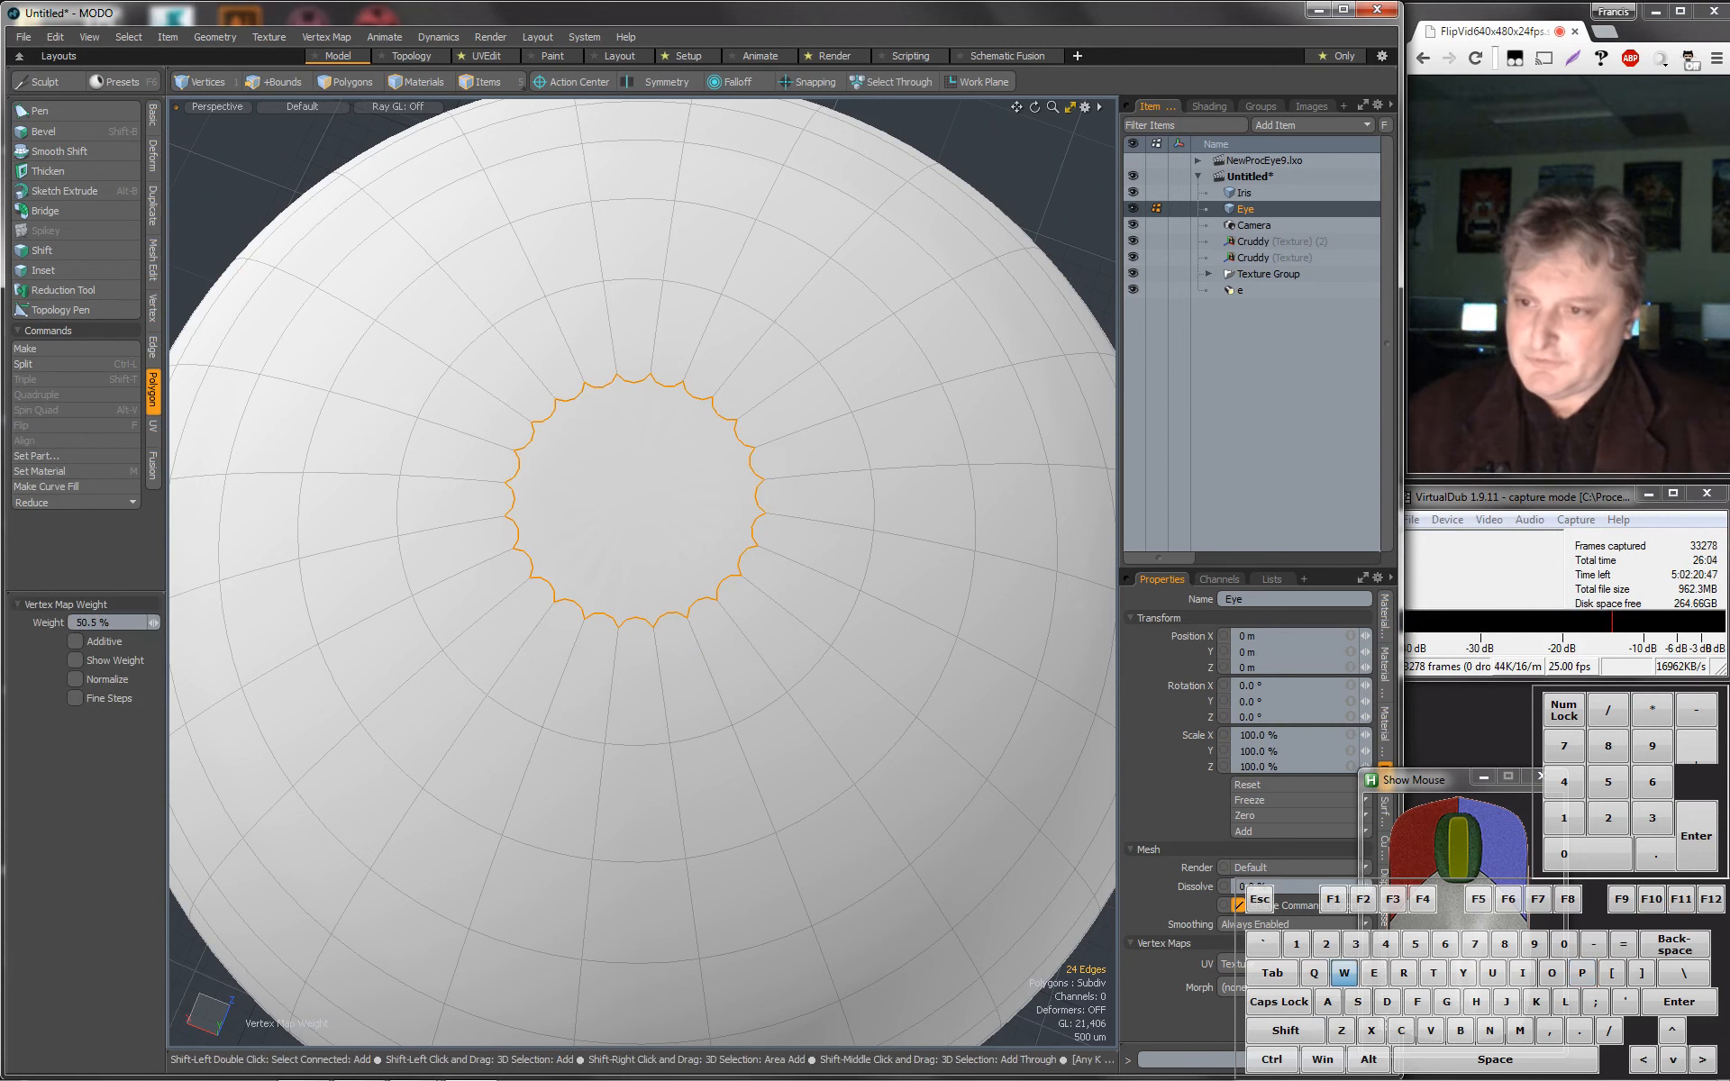
left_click_drag(637, 541, 597, 541)
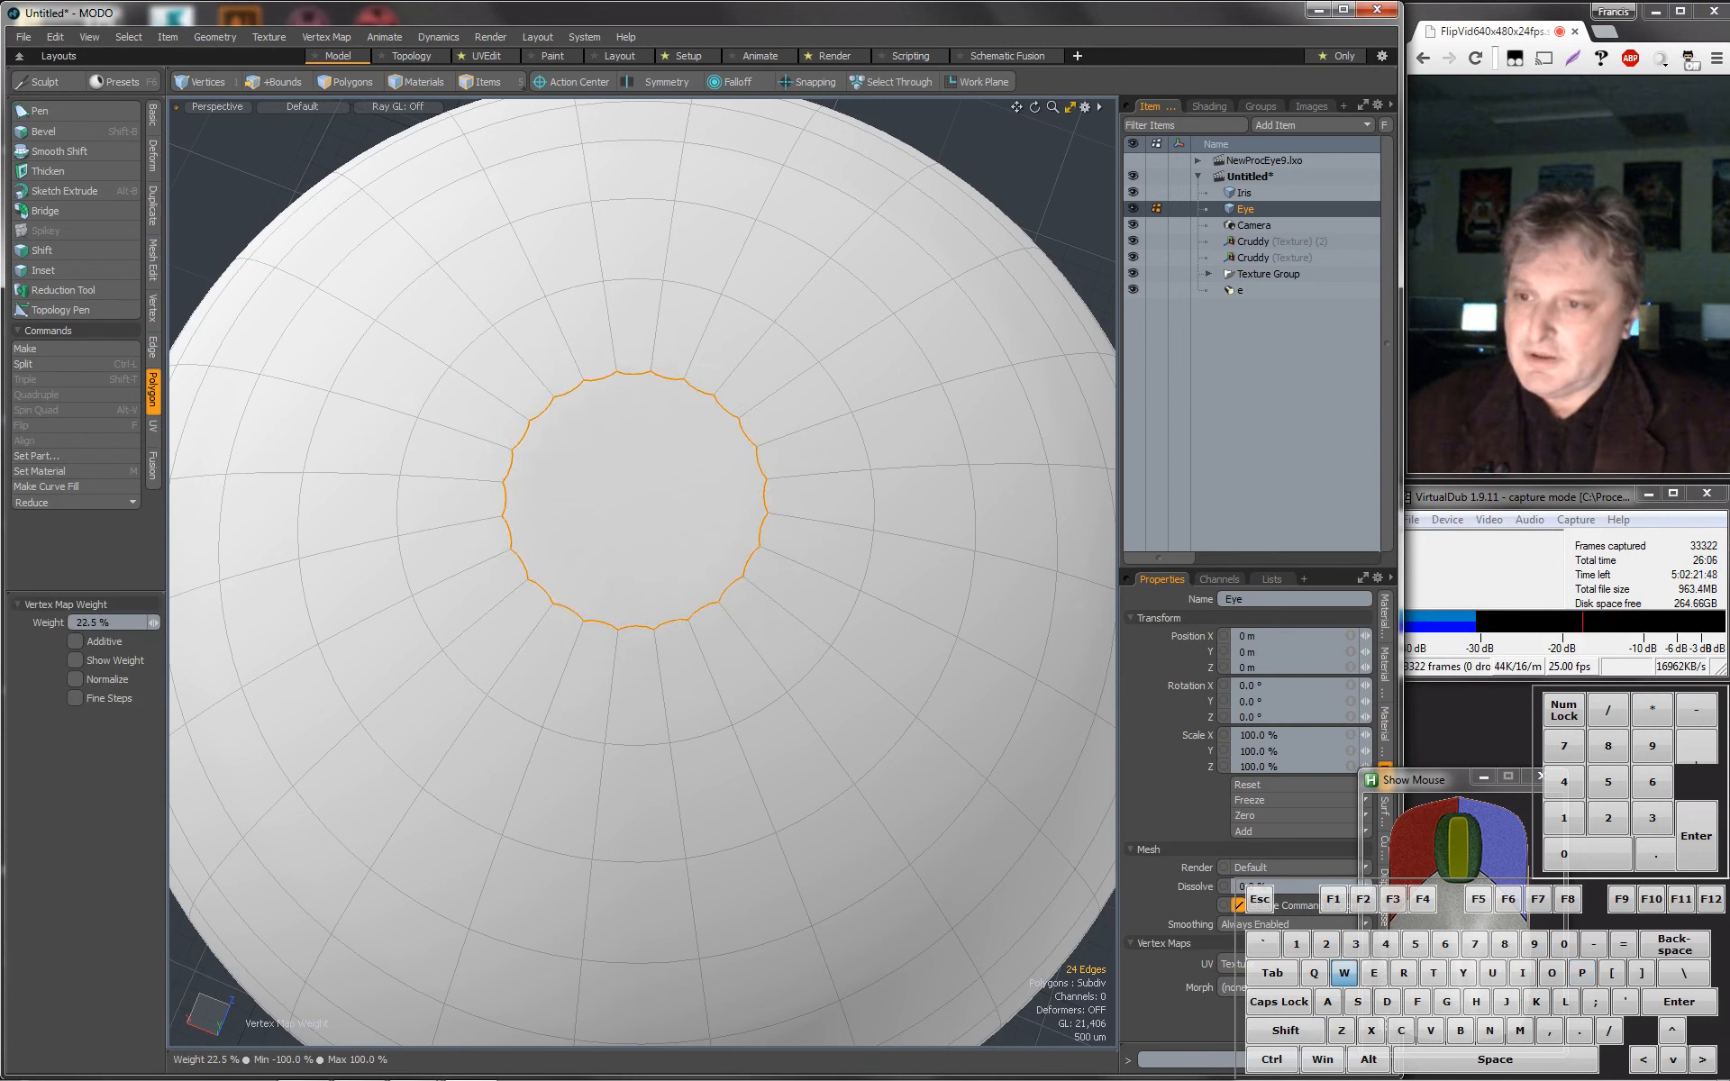
left_click_drag(672, 464, 684, 295, "alt")
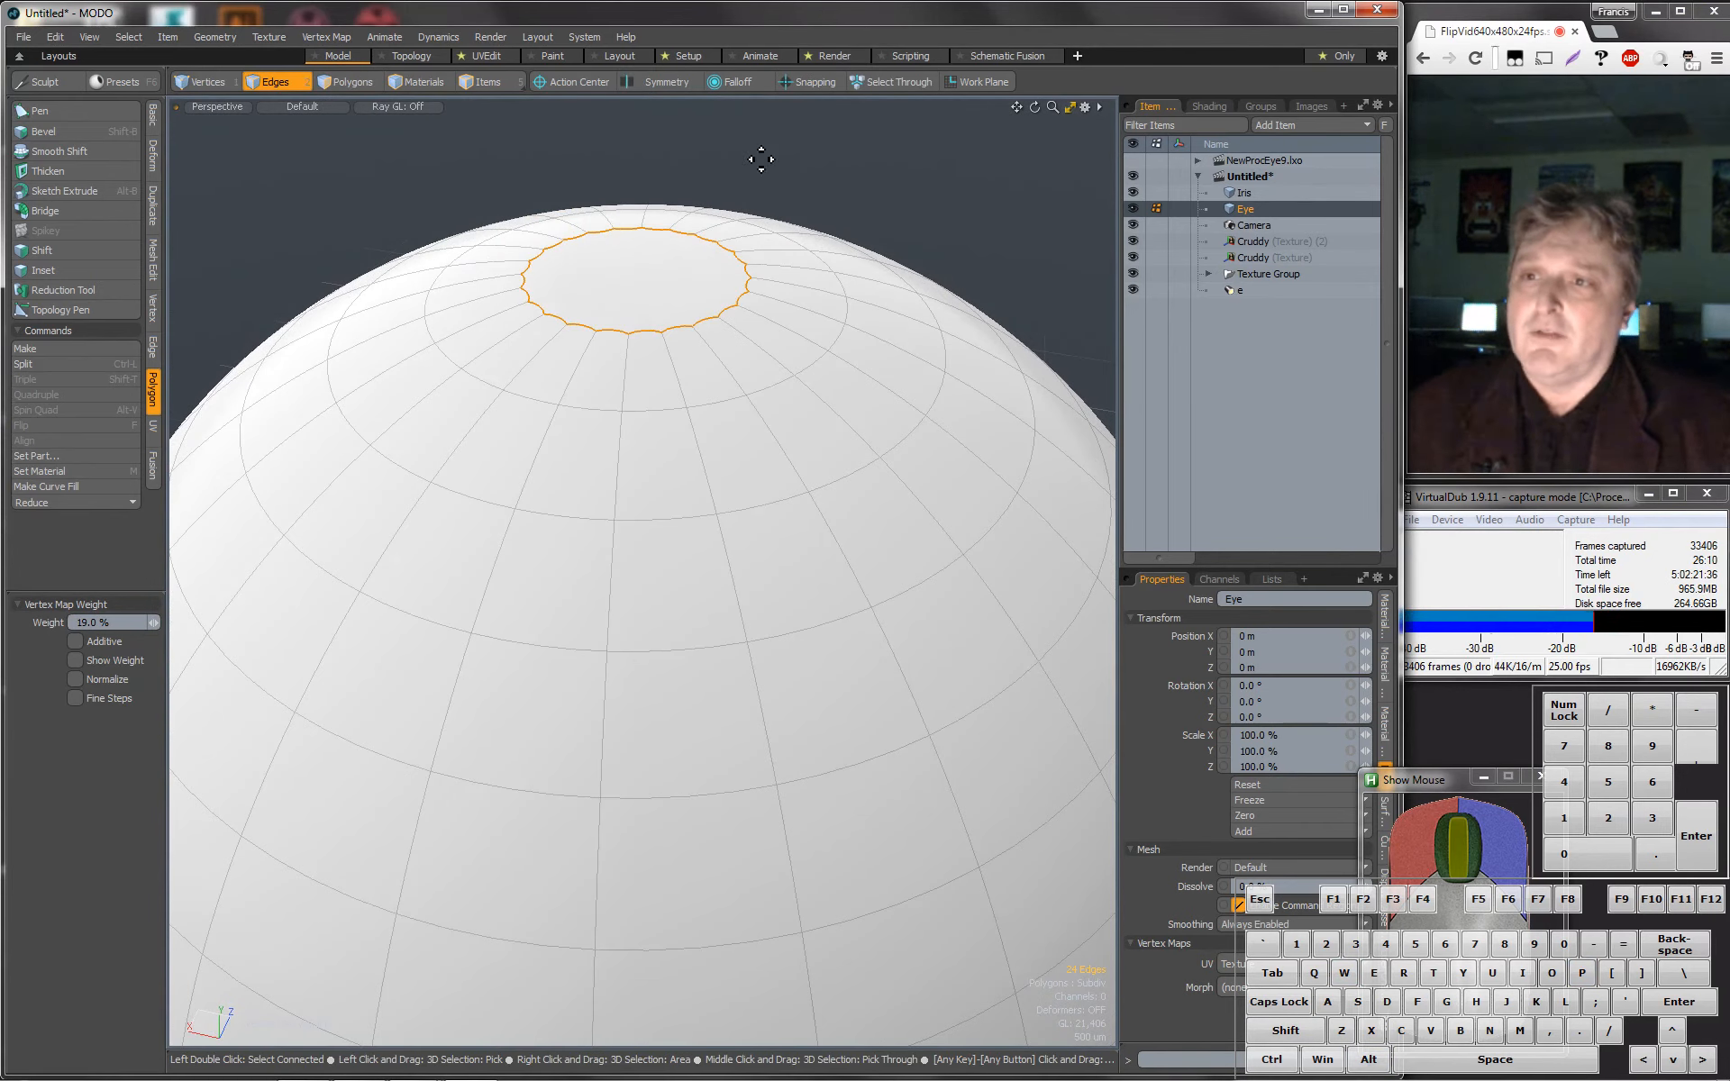
Resume the preview render in the Render layout and examine the pupil from several angles, switching the Blackness material group off and on.
left_click(834, 56)
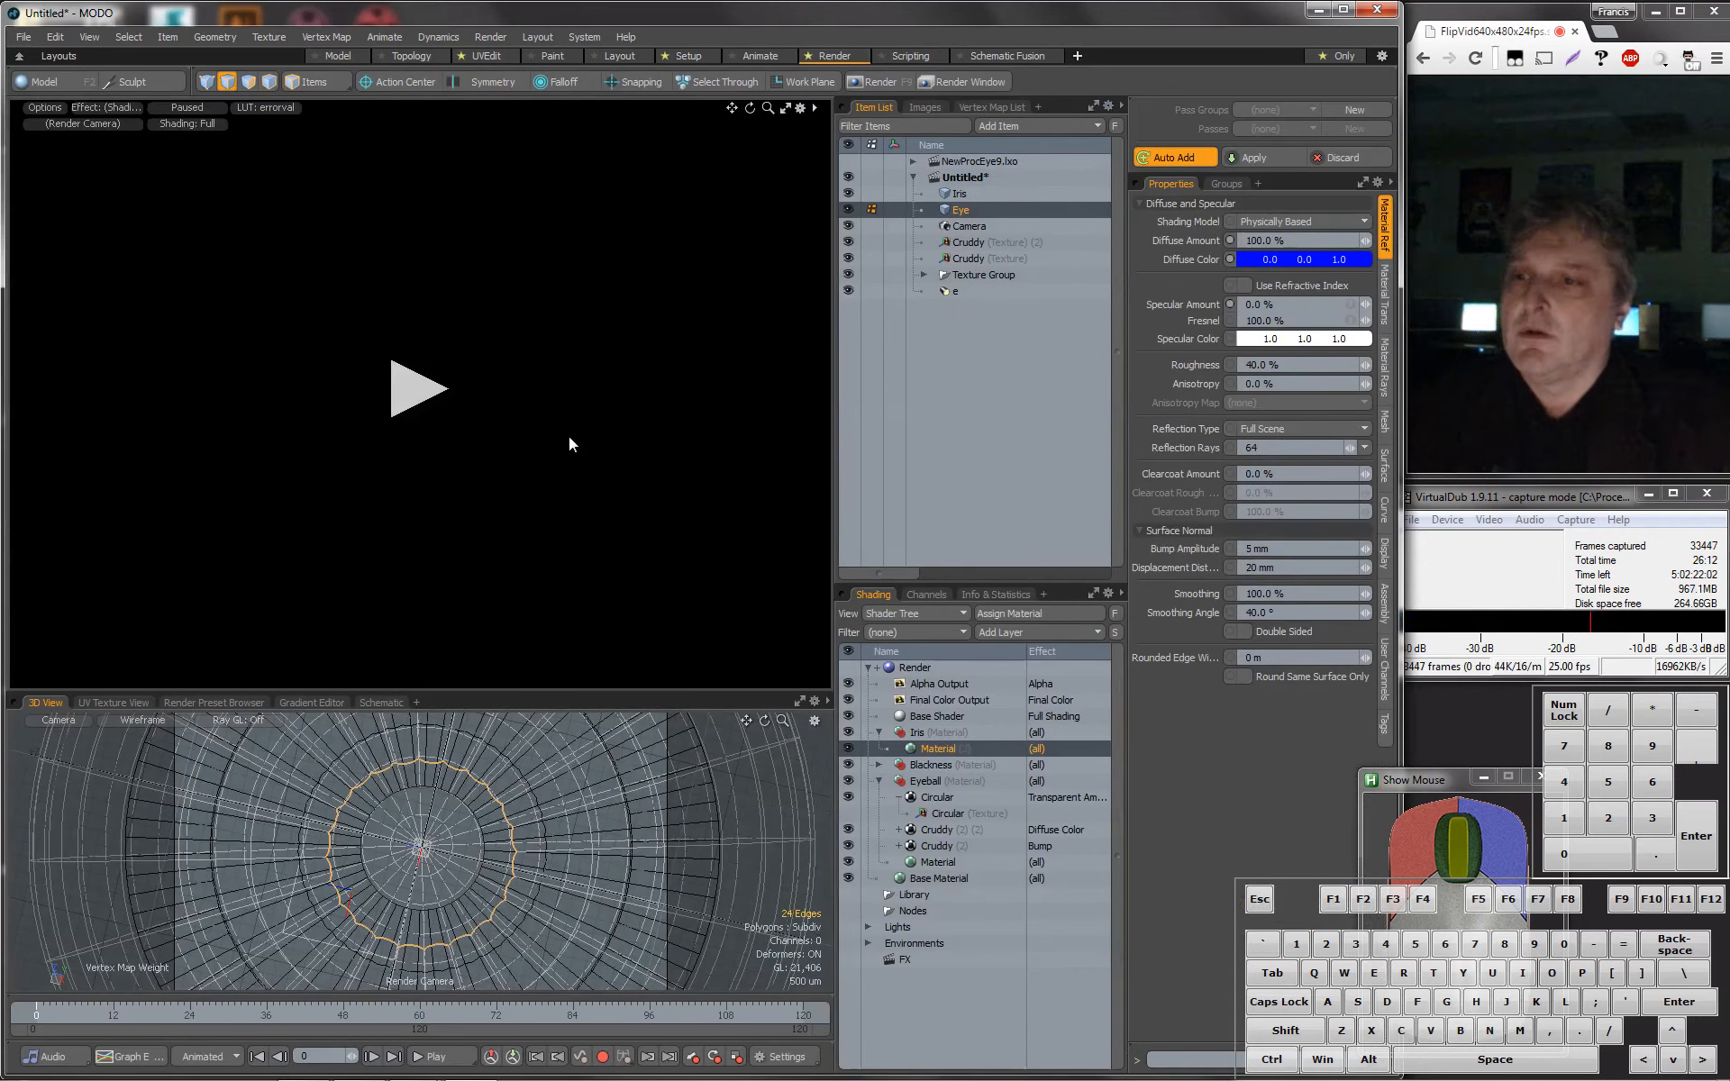
left_click(402, 388)
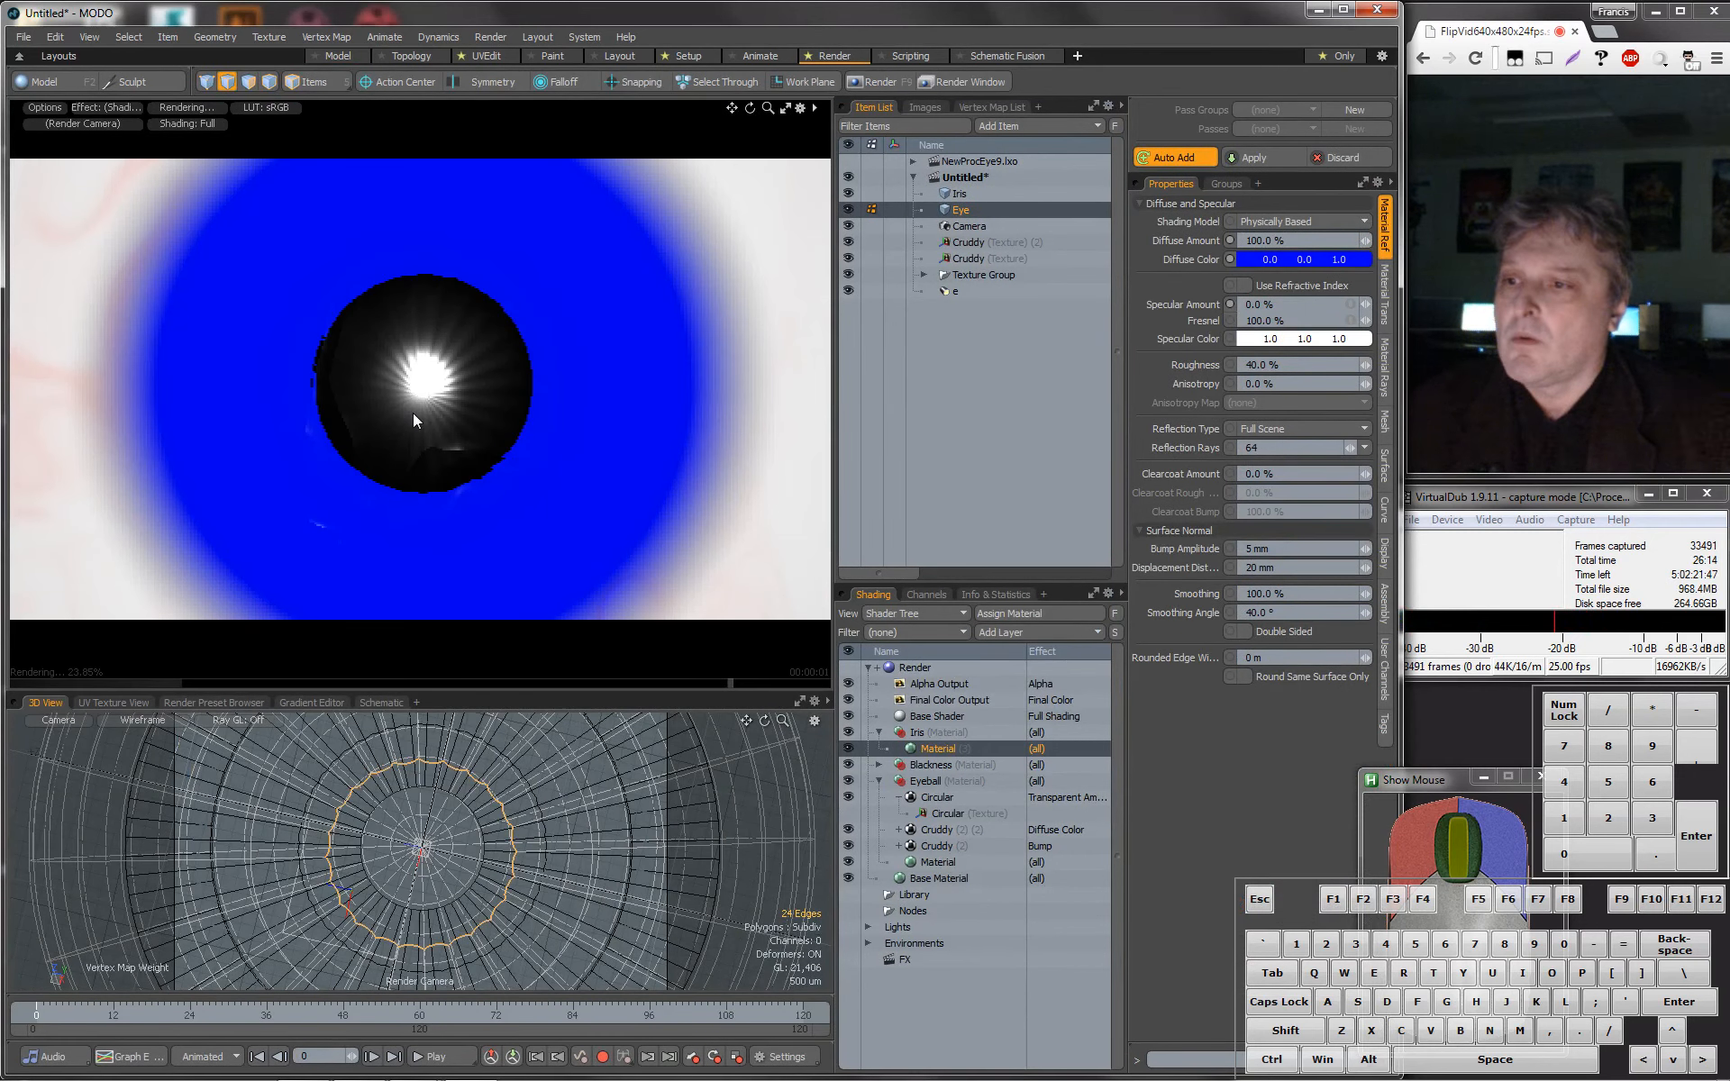
left_click_drag(414, 414, 438, 451, "alt")
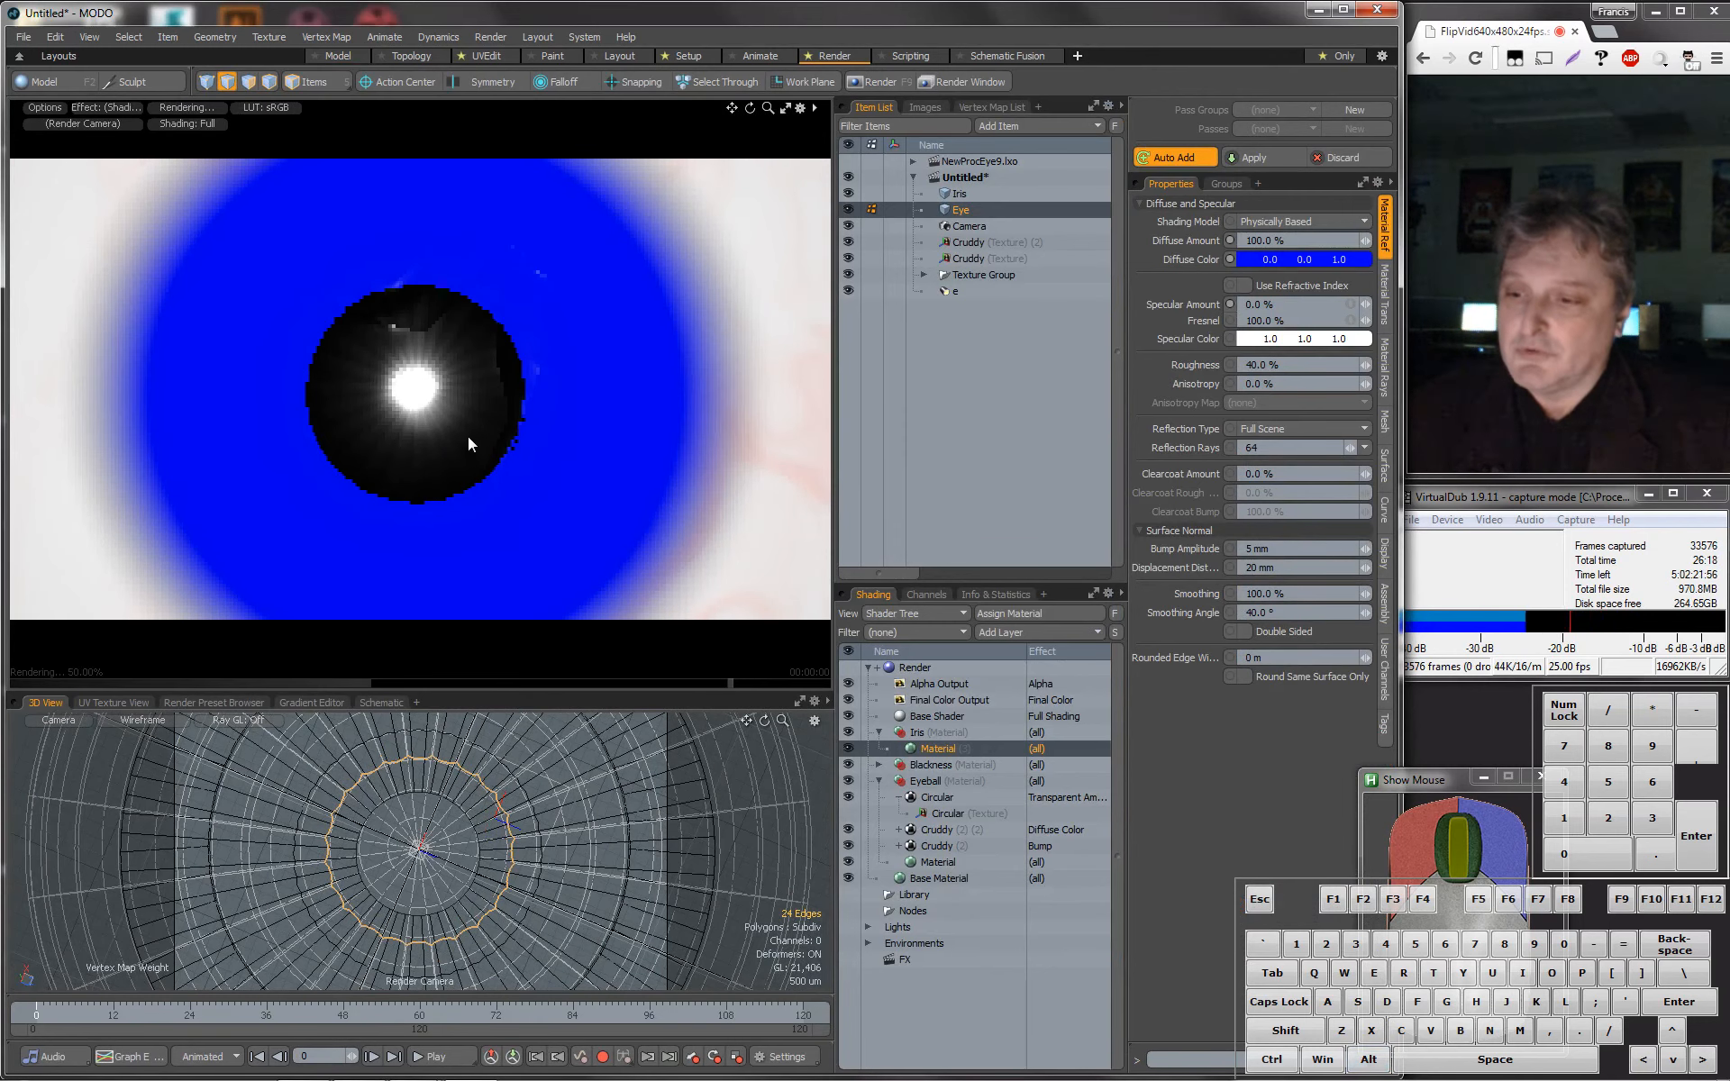
mouse_move(494, 452)
left_mouse_down("alt")
mouse_move(468, 440)
mouse_move(468, 367)
mouse_move(483, 391)
mouse_move(459, 463)
mouse_move(467, 425)
mouse_move(505, 409)
mouse_move(486, 469)
mouse_move(493, 413)
mouse_move(484, 433)
left_mouse_up("alt")
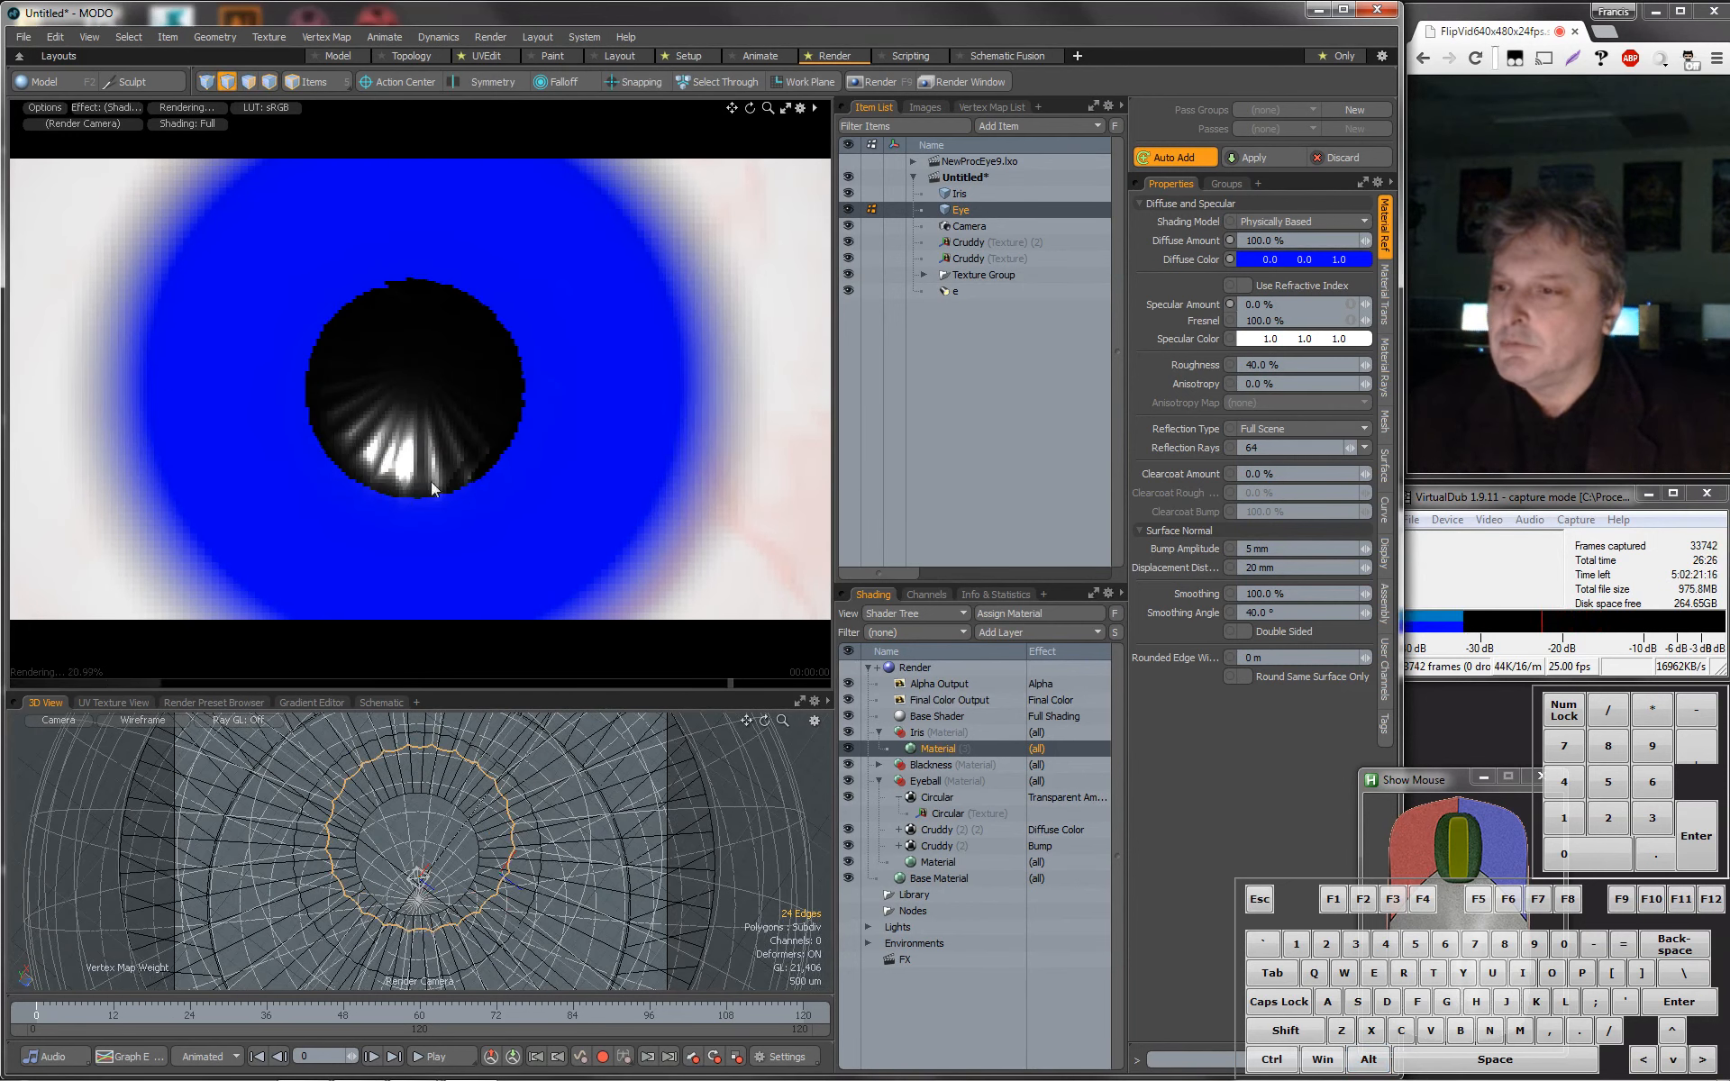
mouse_move(439, 835)
left_mouse_down("alt")
mouse_move(449, 764)
mouse_move(456, 826)
left_mouse_up("alt")
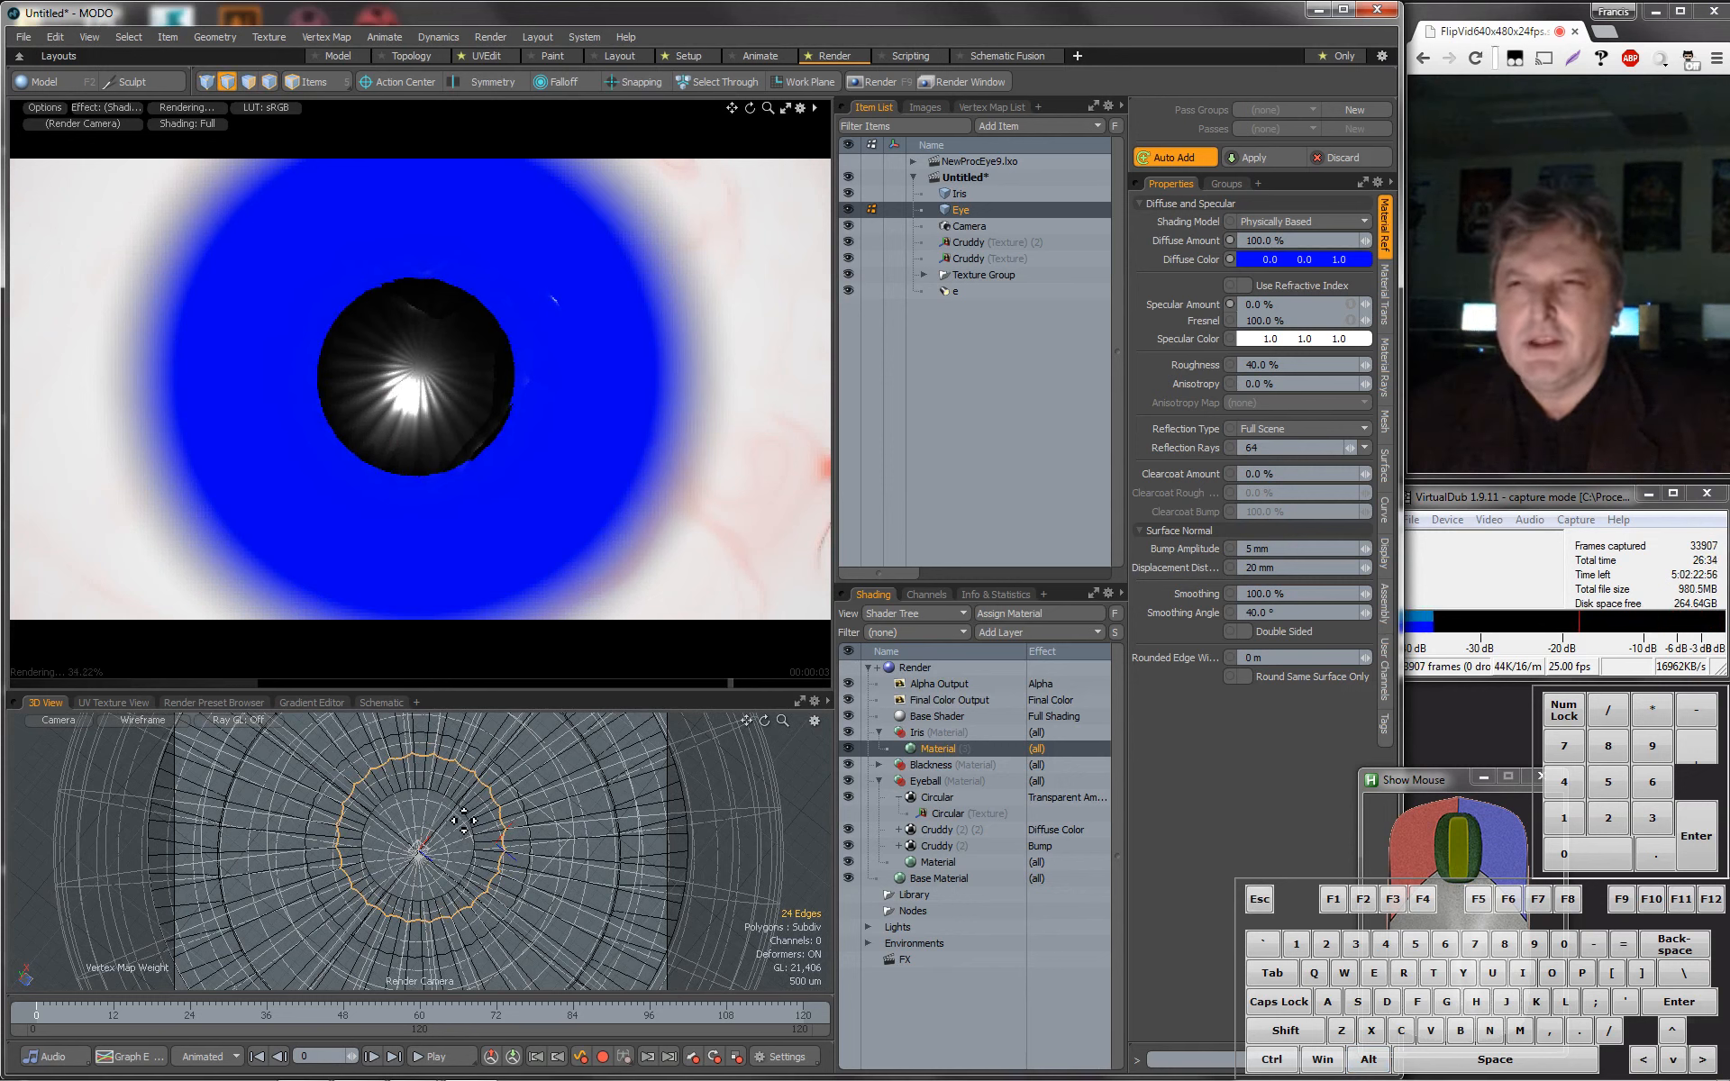
left_click(852, 766)
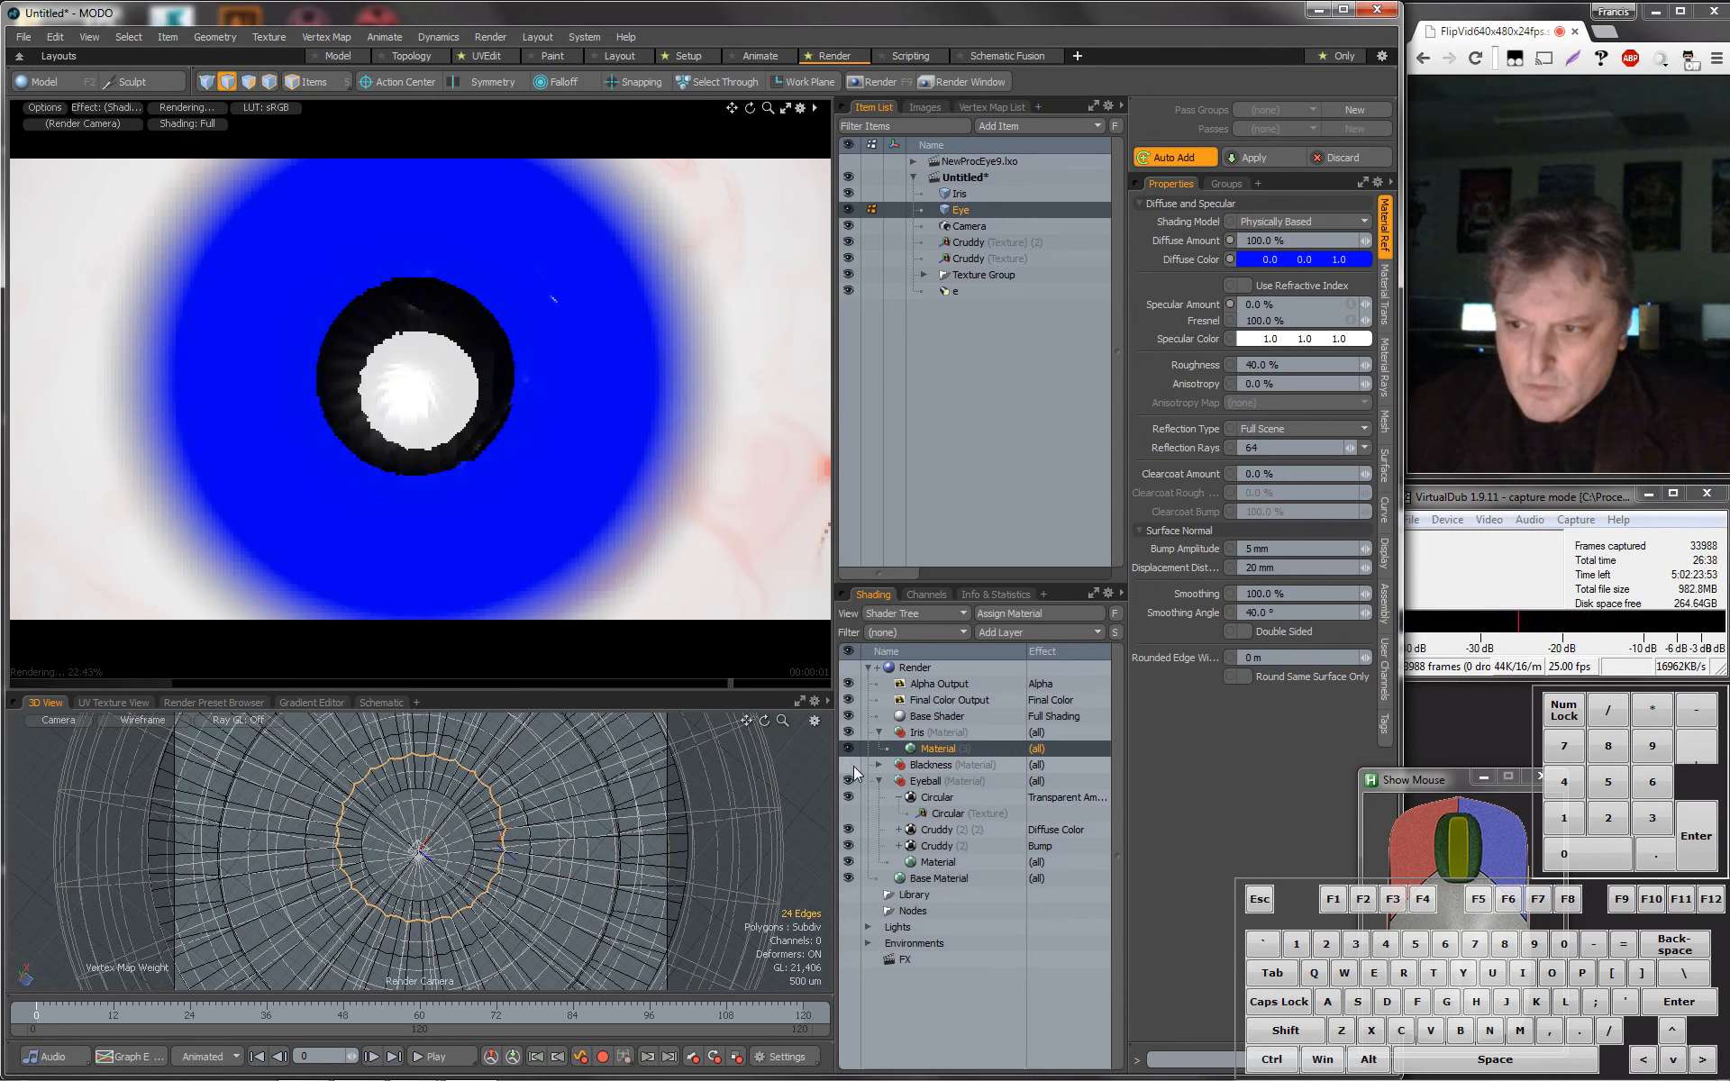
left_click(852, 766)
left_click_drag(439, 516, 519, 370, "alt")
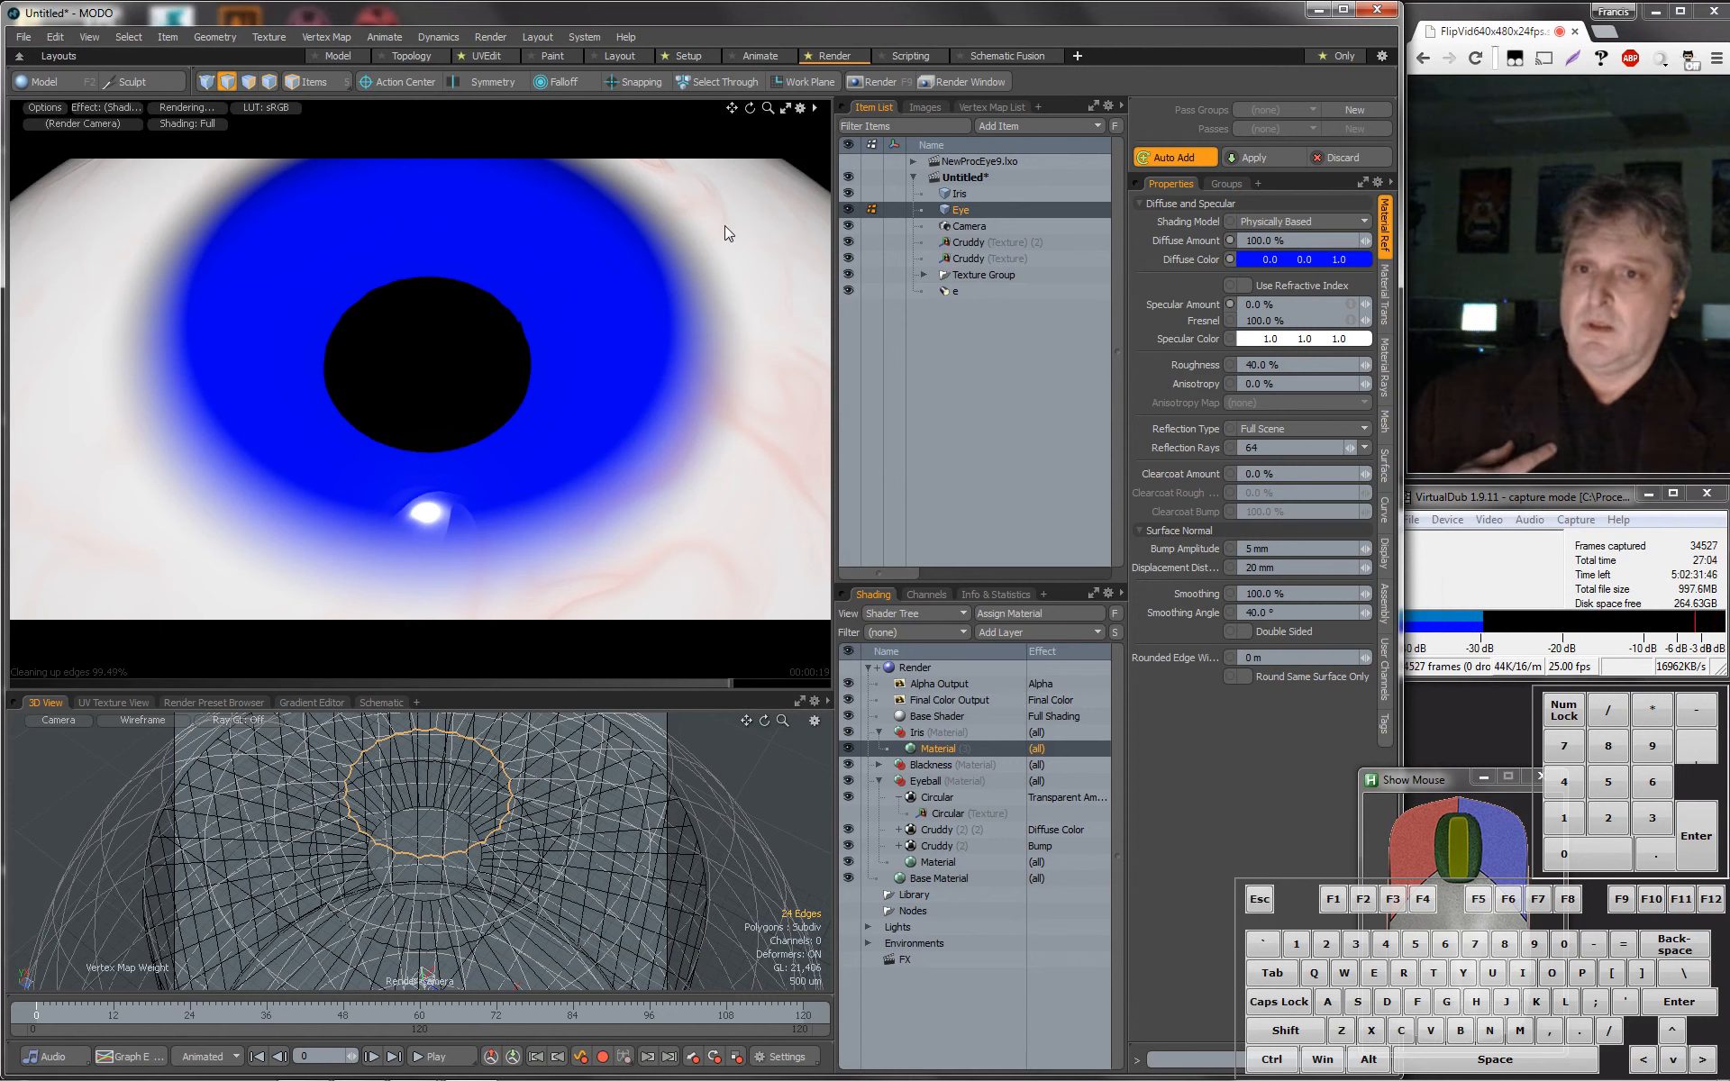
Make NewProcEye9.lxo the active scene and expand its IrisTexture group and the diffuse color BranchesOfIris group to examine their layers.
left_click(954, 162)
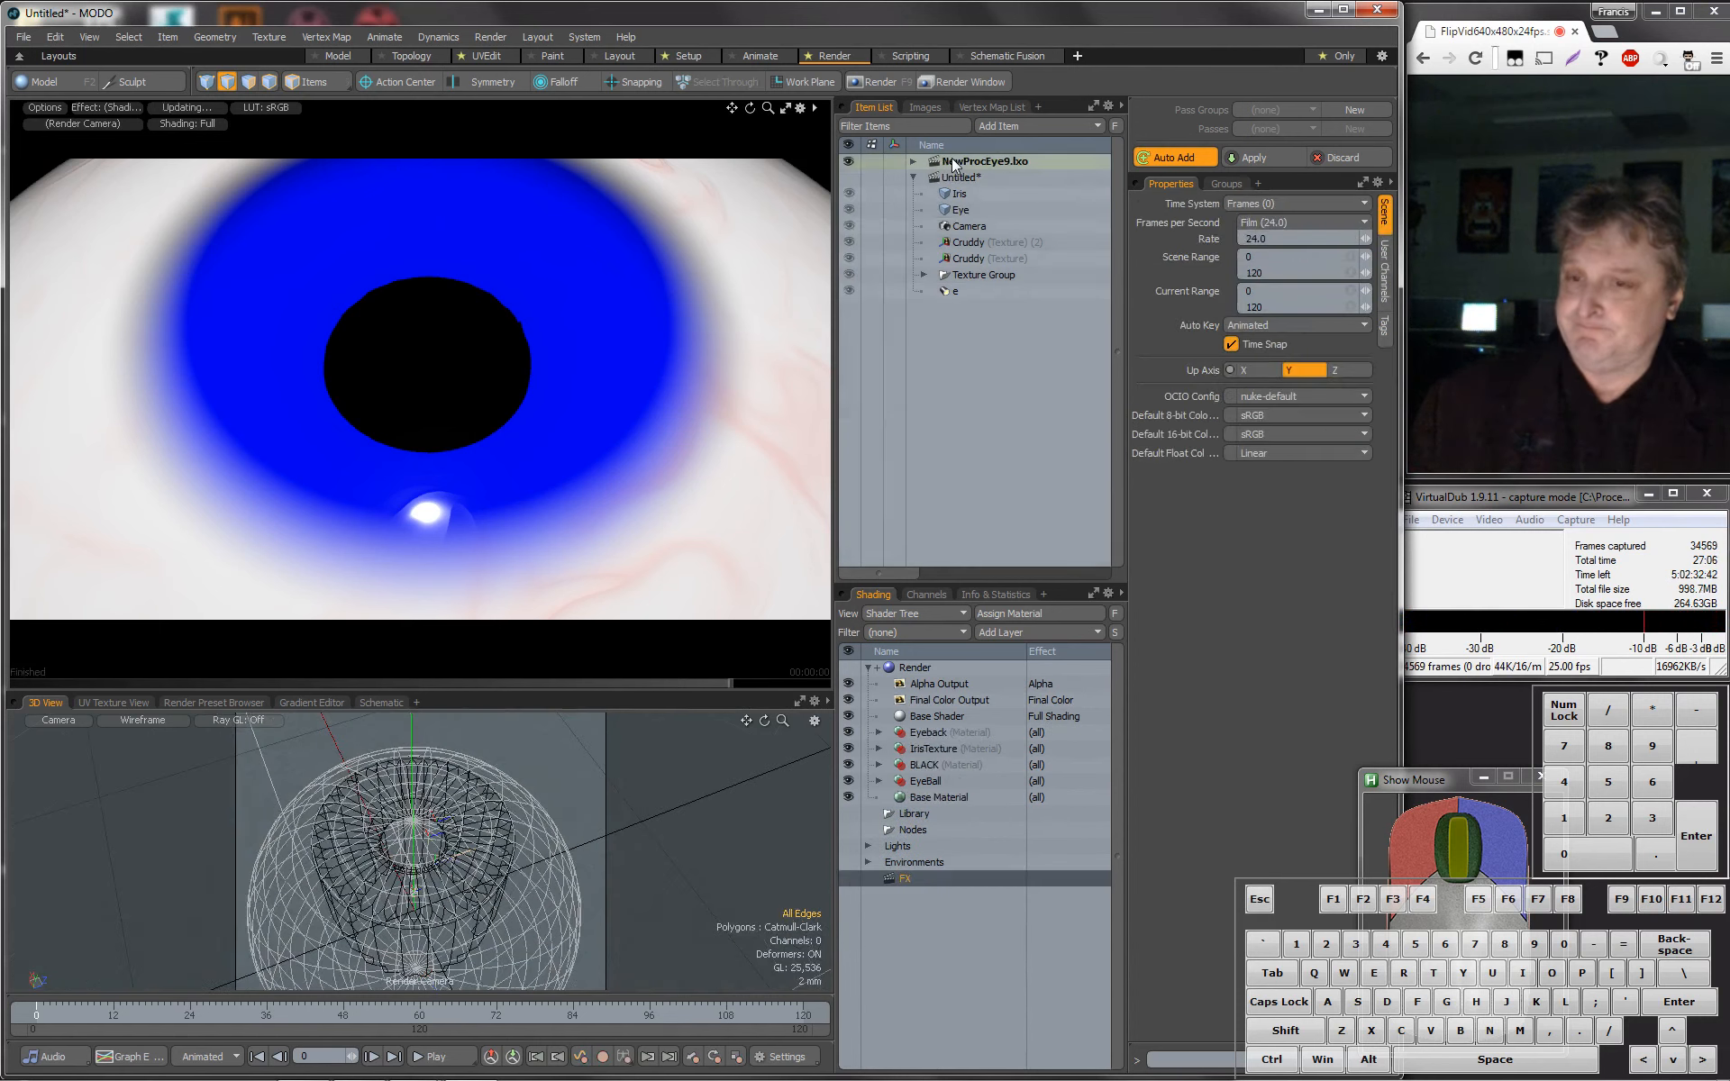
left_click(914, 161)
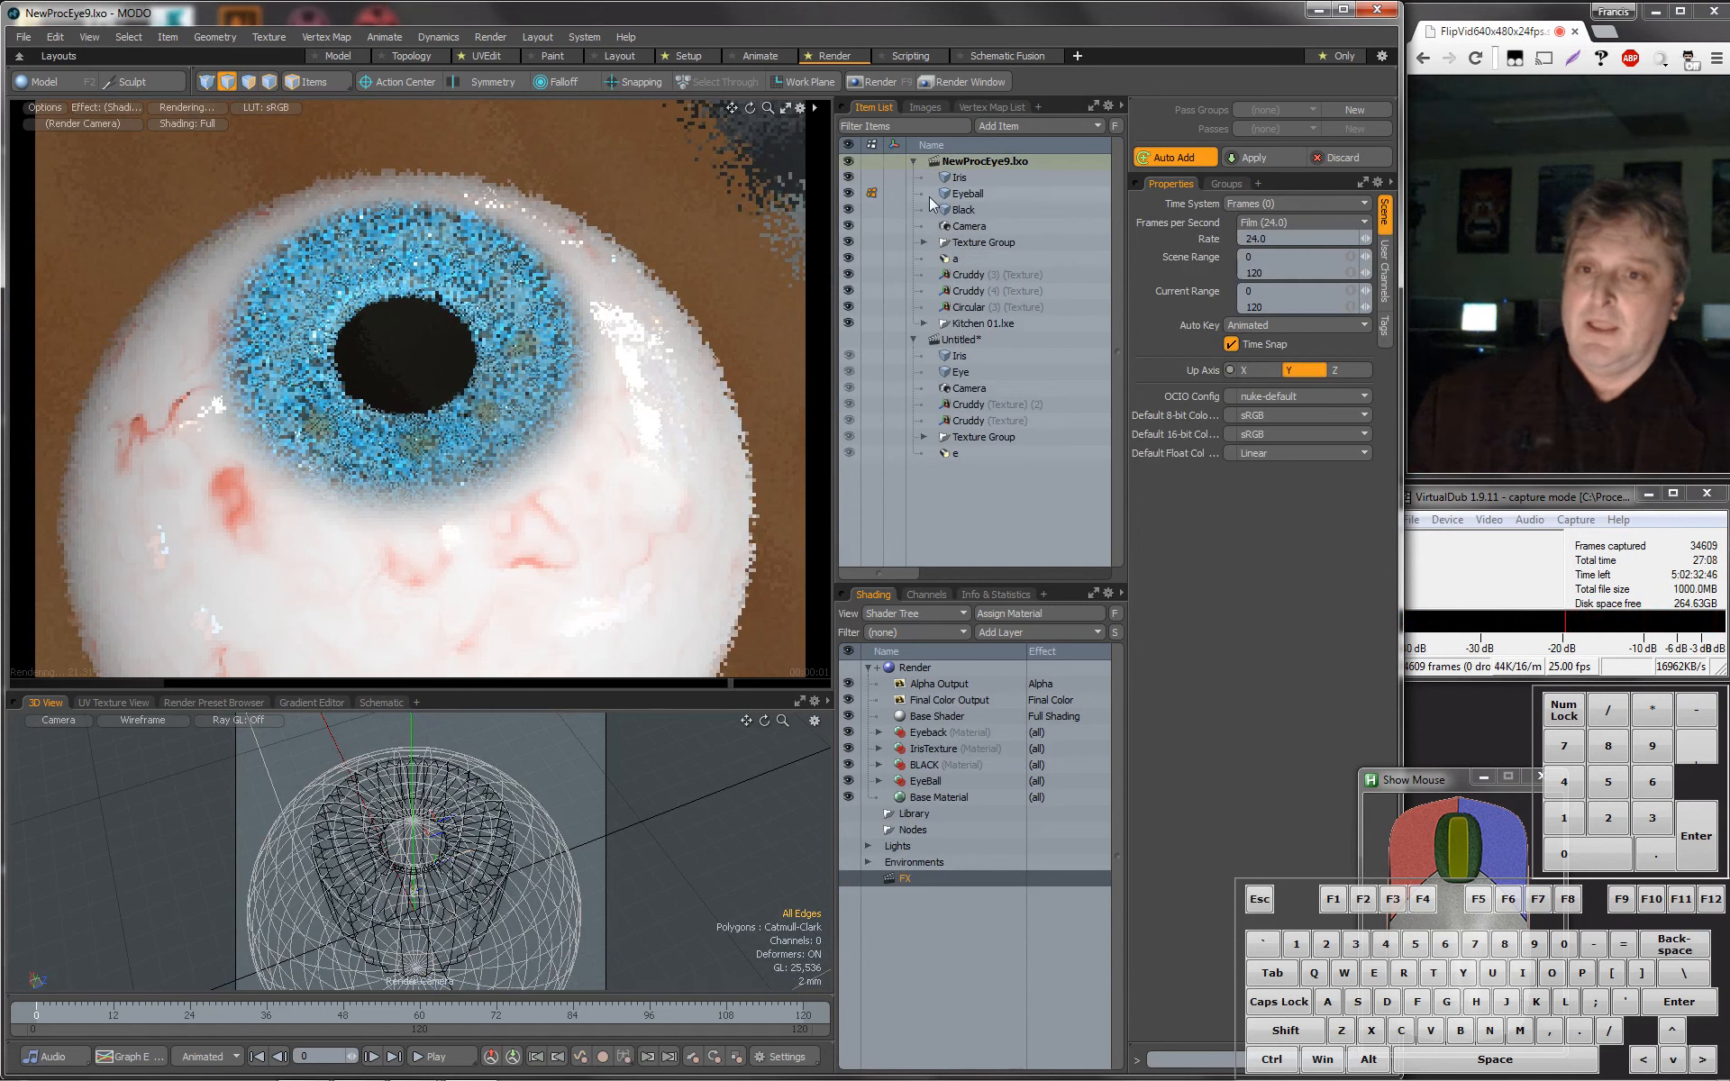
left_click(958, 178)
left_click(878, 749)
left_click(927, 754)
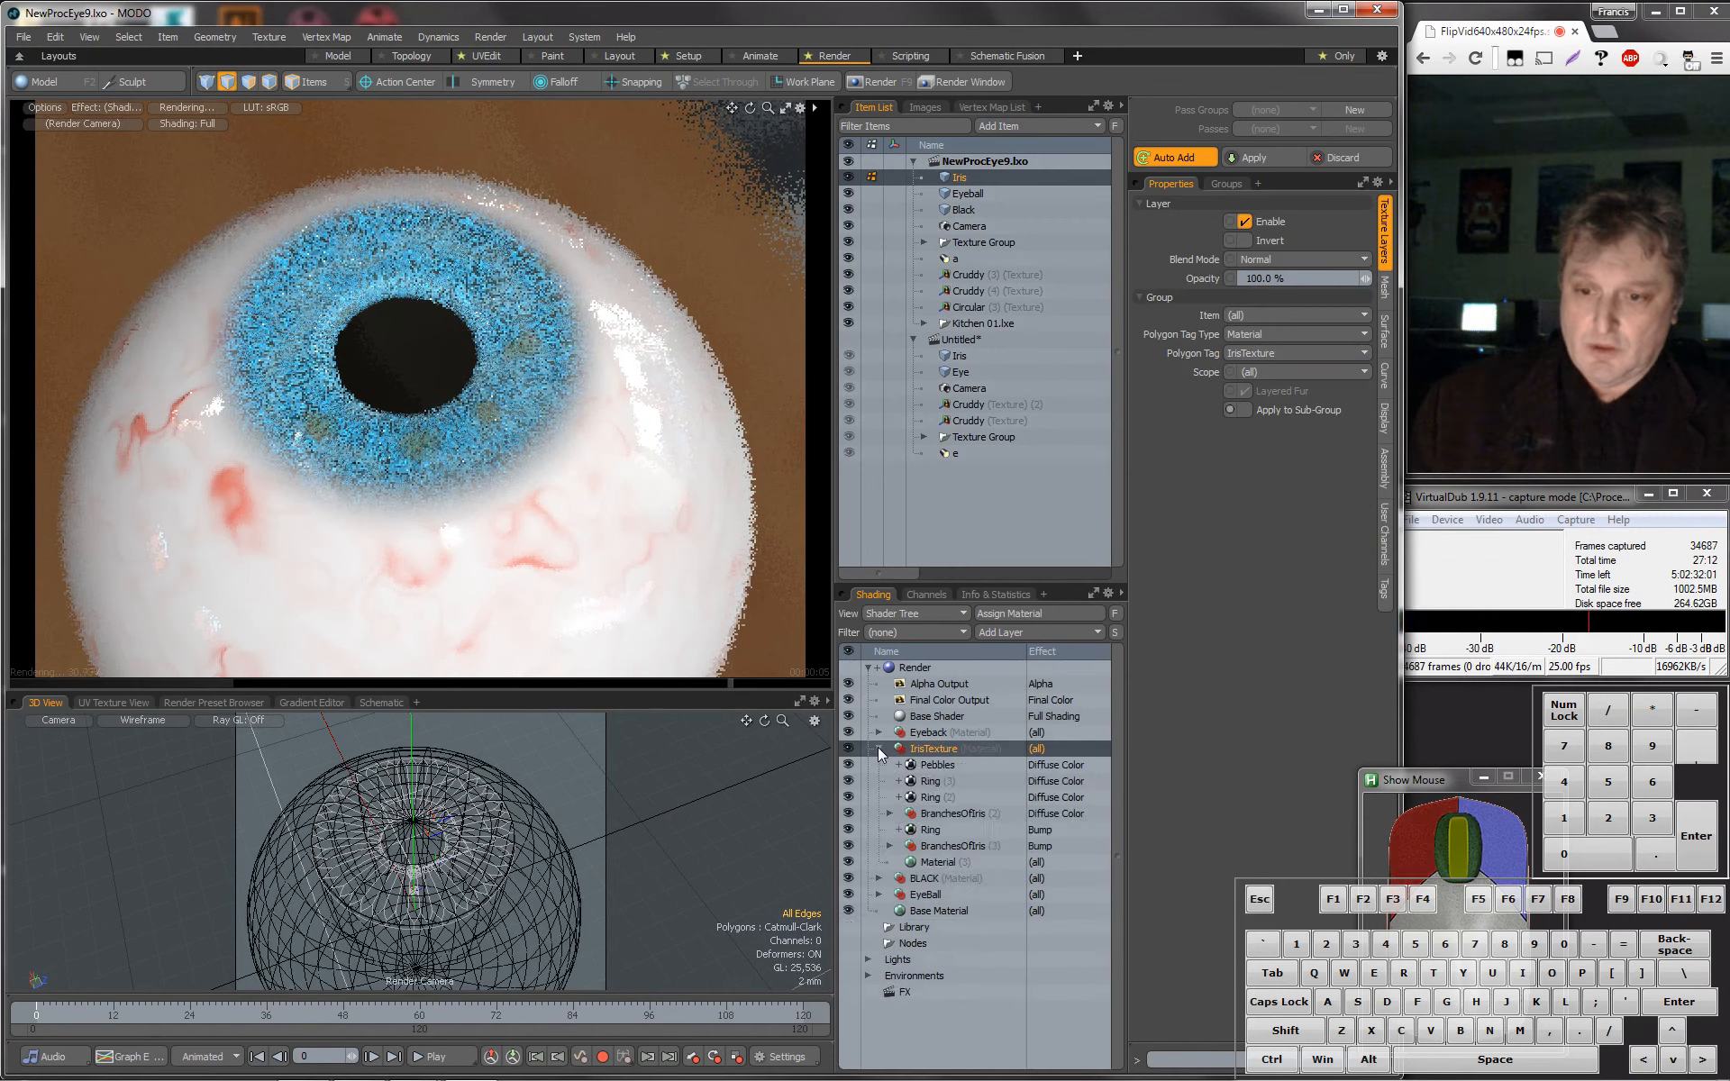
left_click(943, 815)
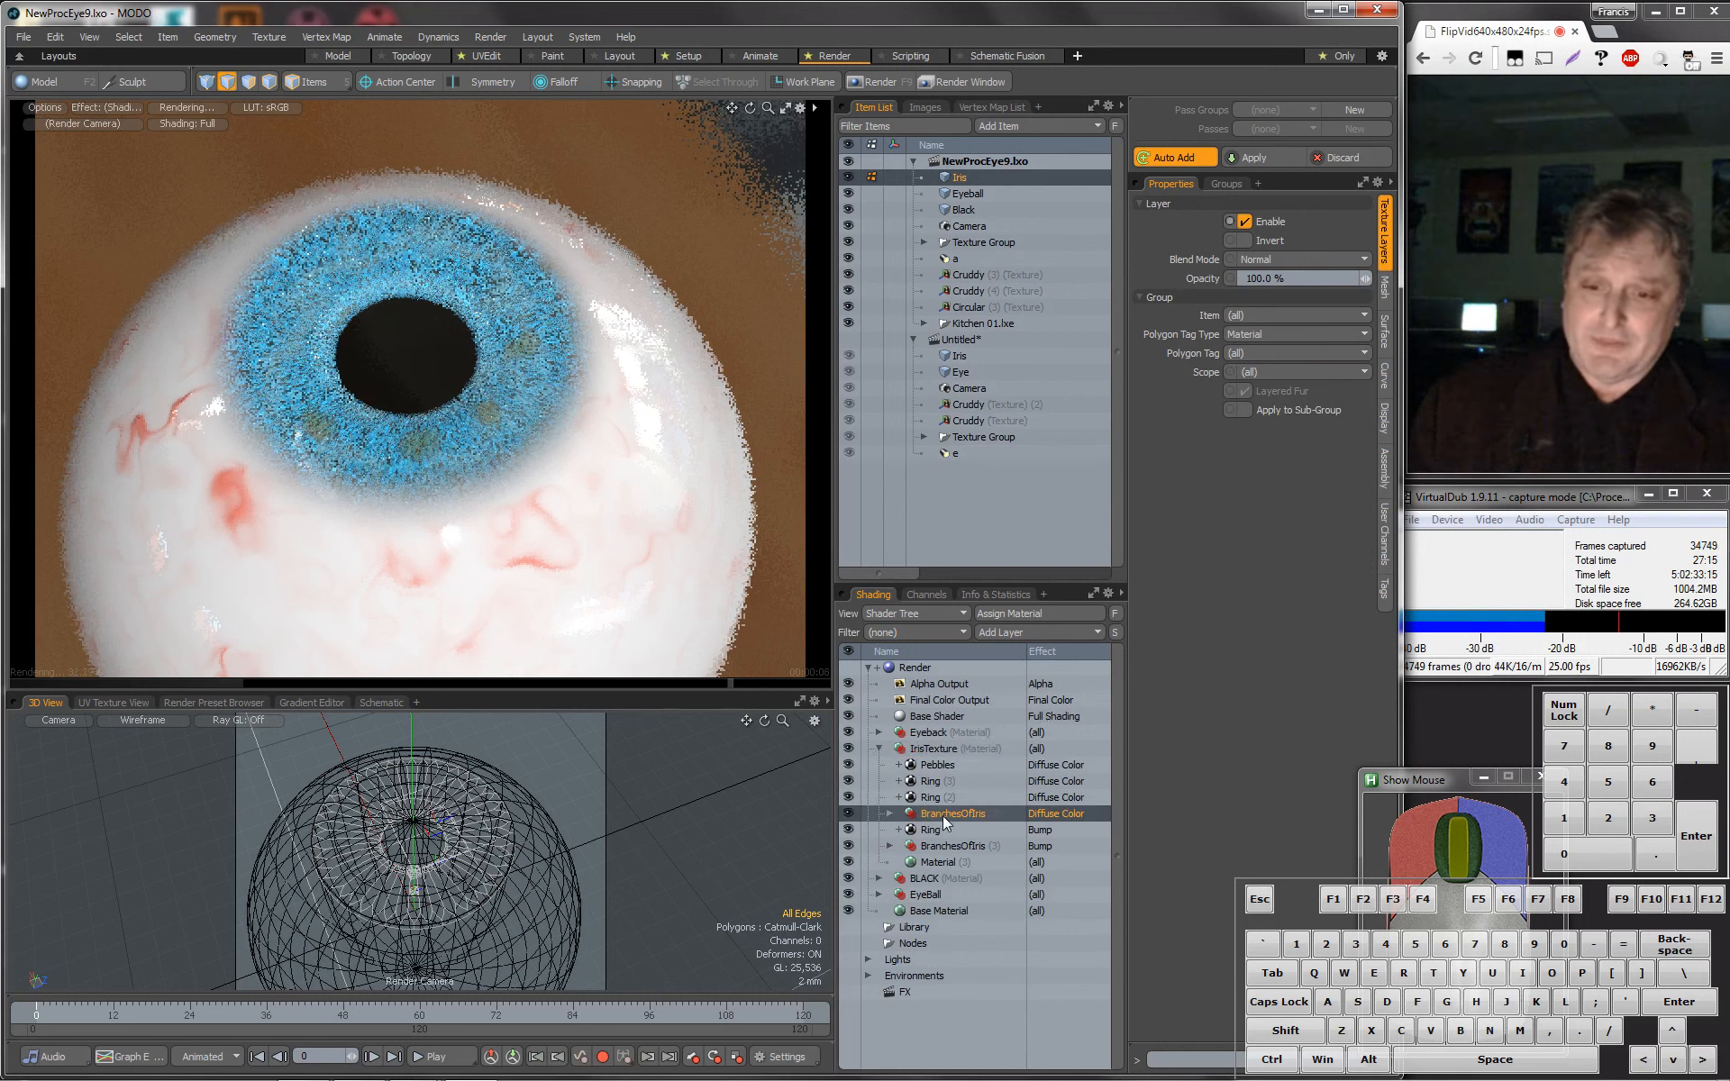
left_click(890, 813)
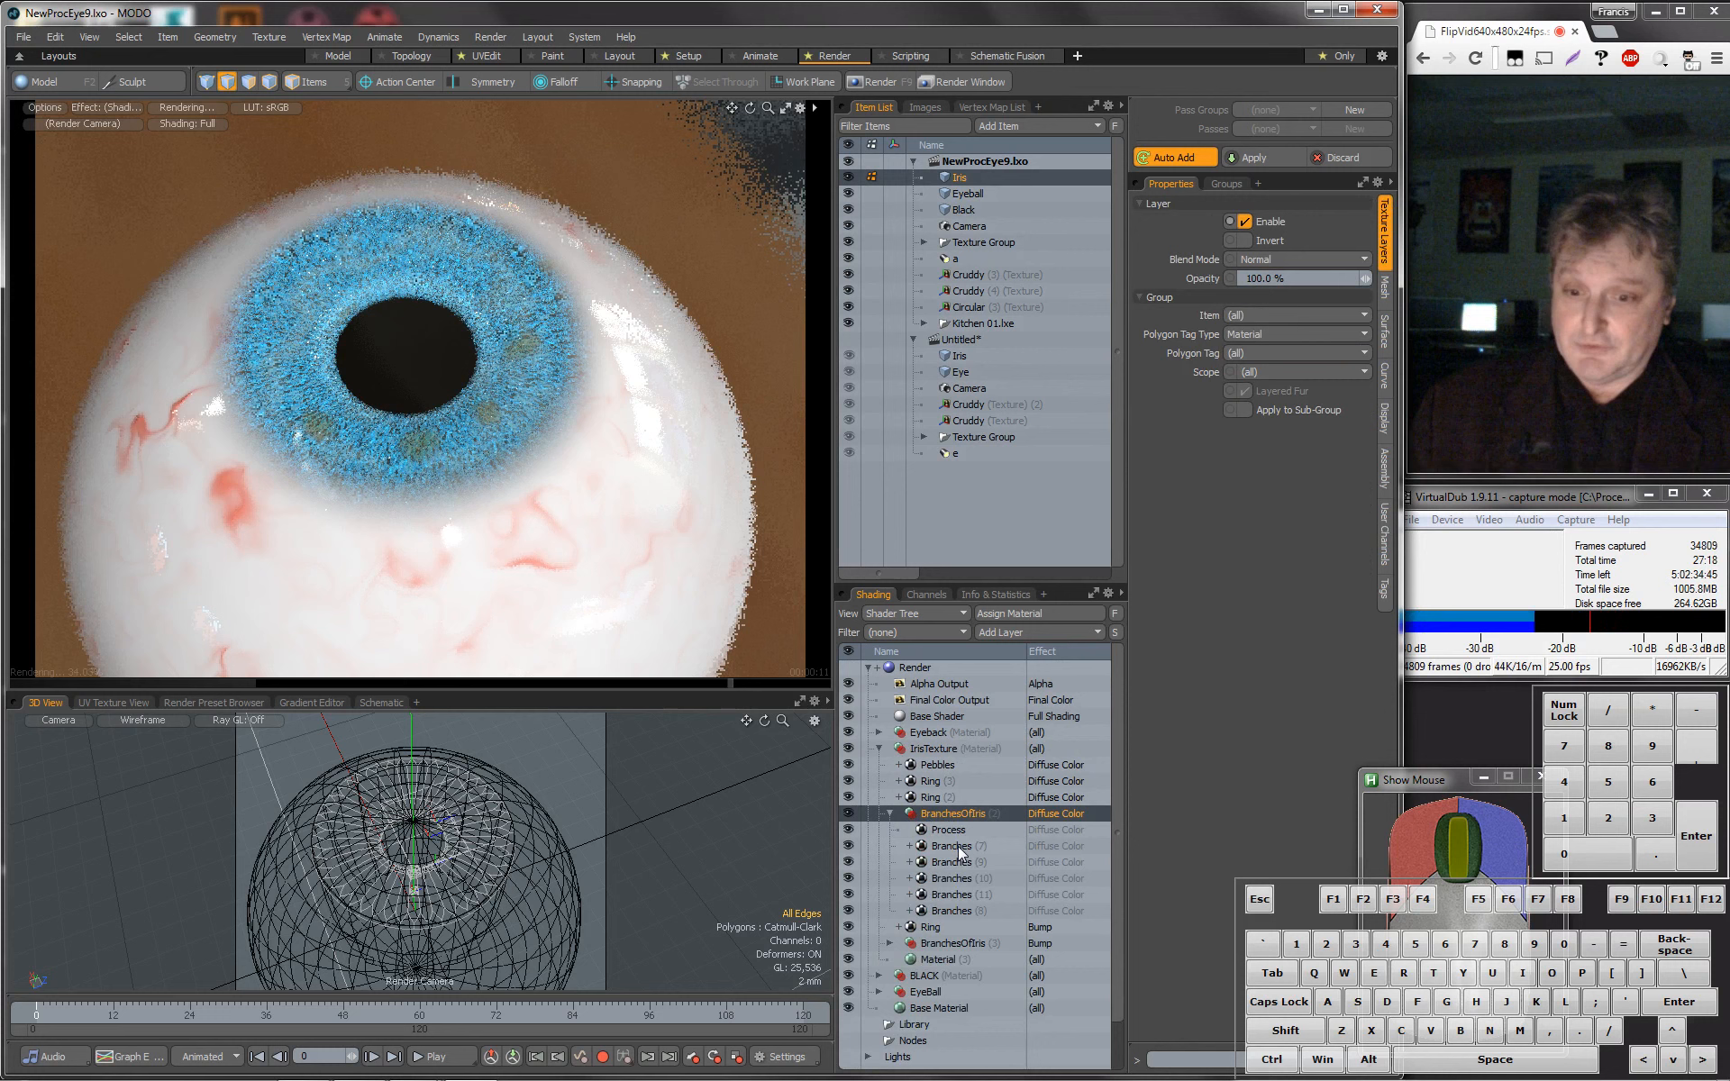
Examine the settings of the first Branches layer in BranchesOfIris and the Organic texture samples in the MODO help in Chrome.
left_click(956, 847)
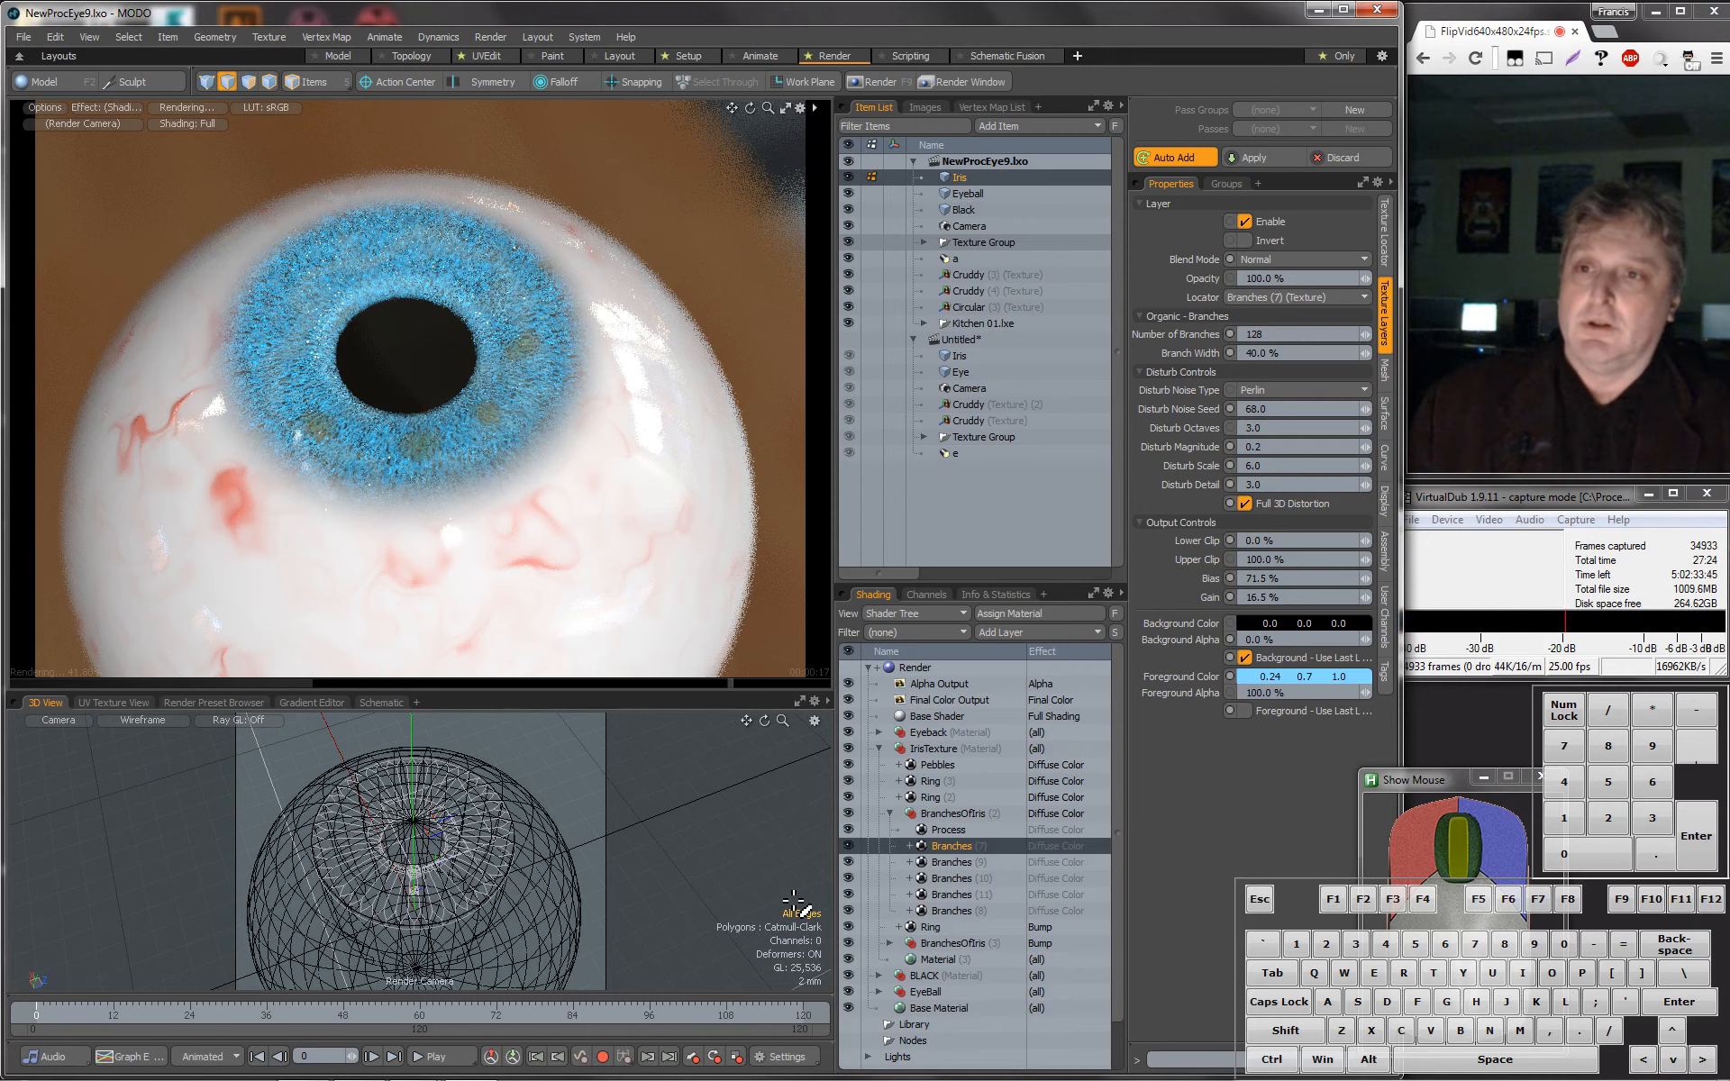
mouse_move(410, 1067)
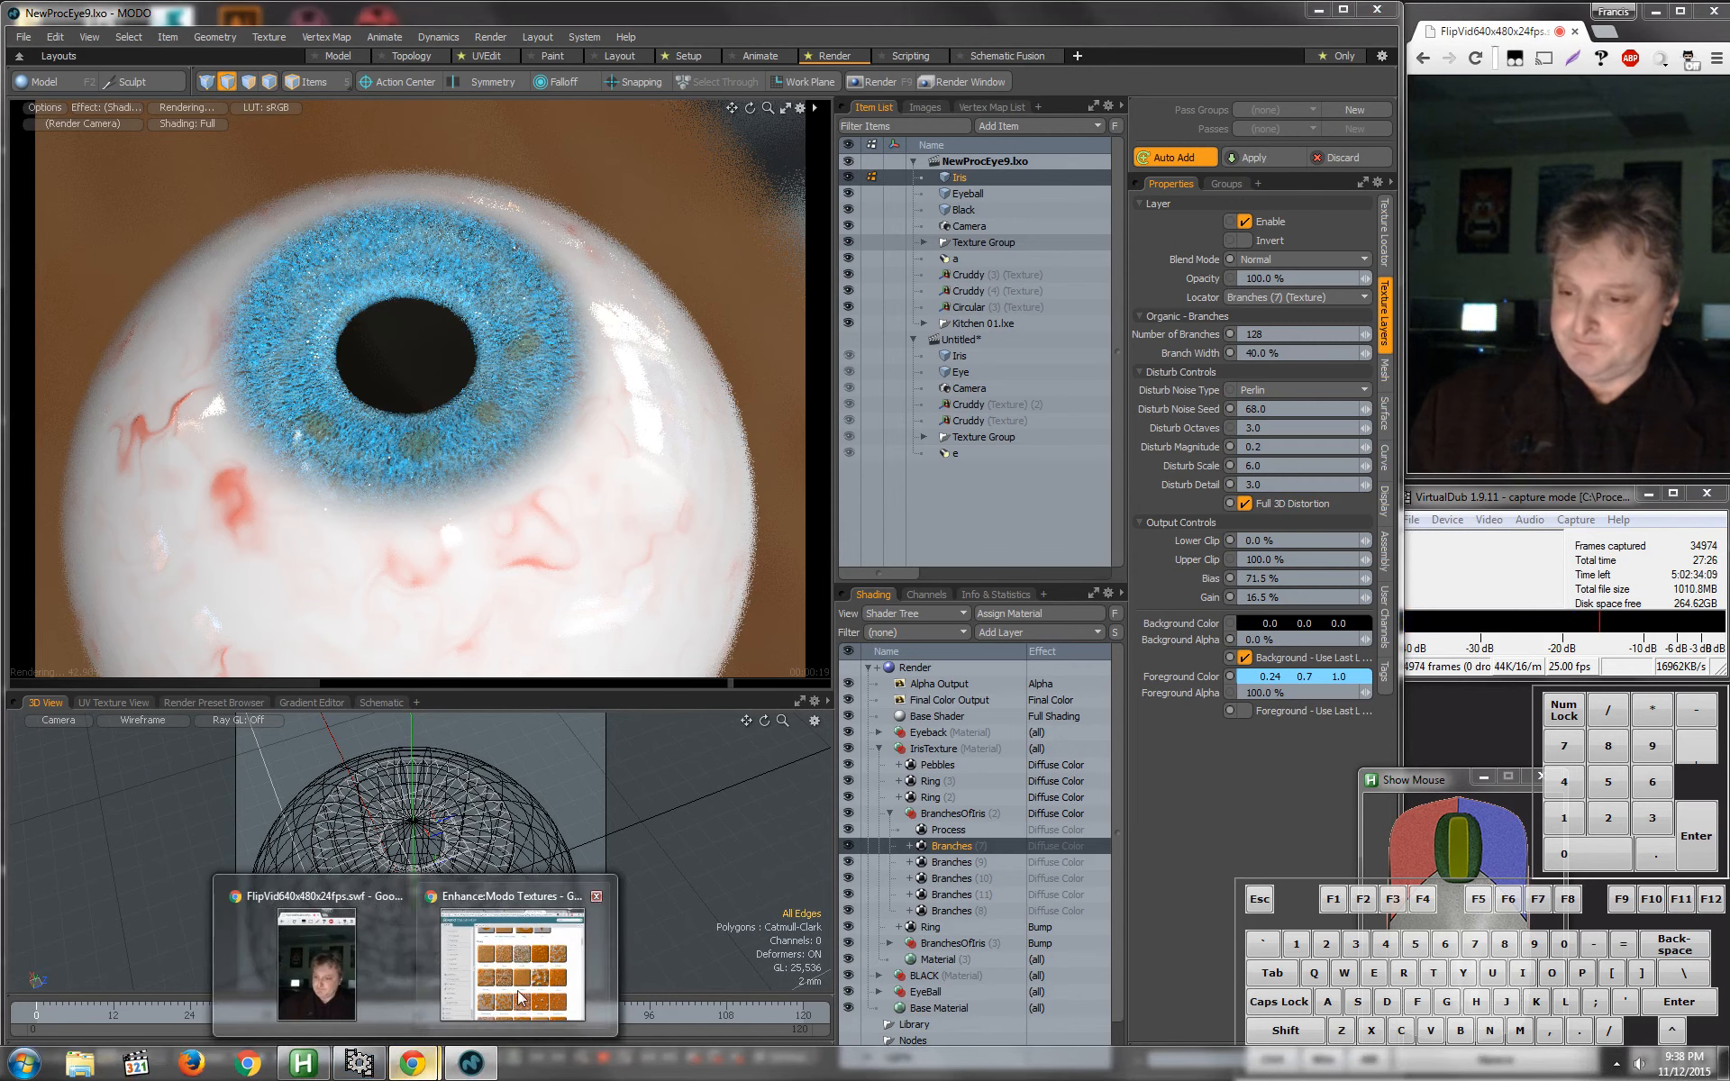
left_click(552, 967)
left_click_drag(1269, 376, 1269, 434)
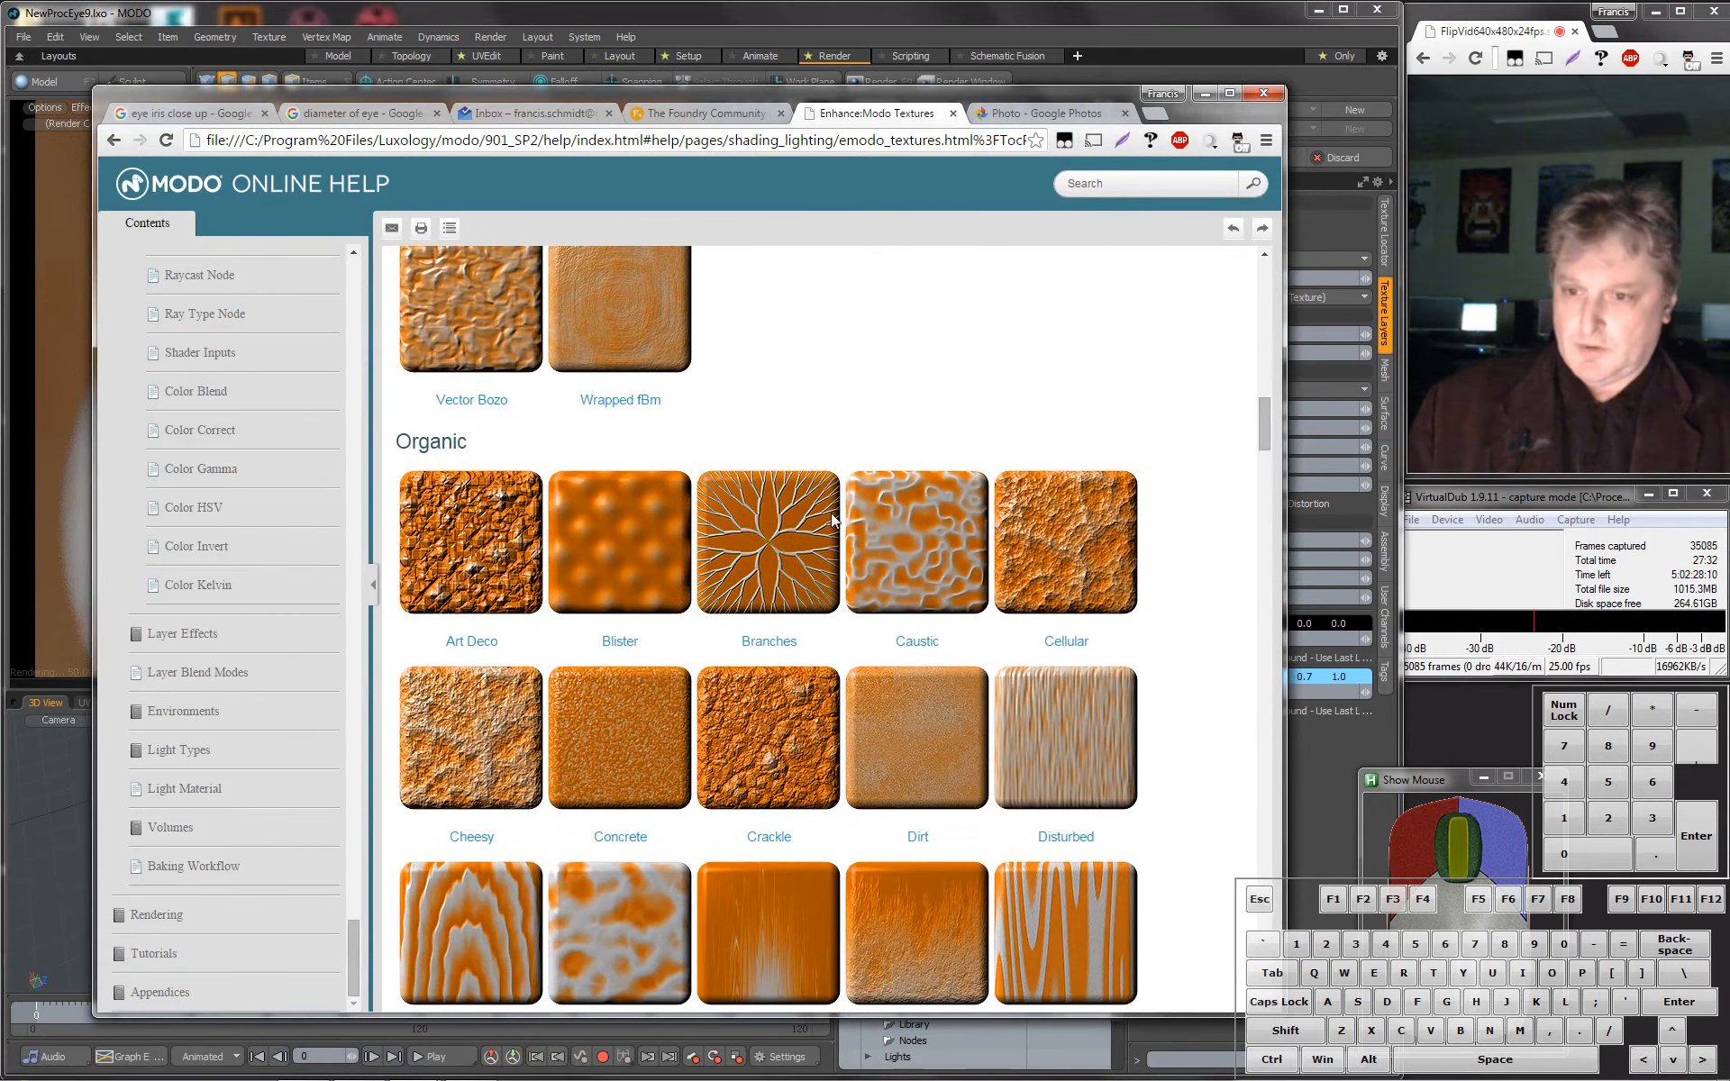
left_click(1208, 96)
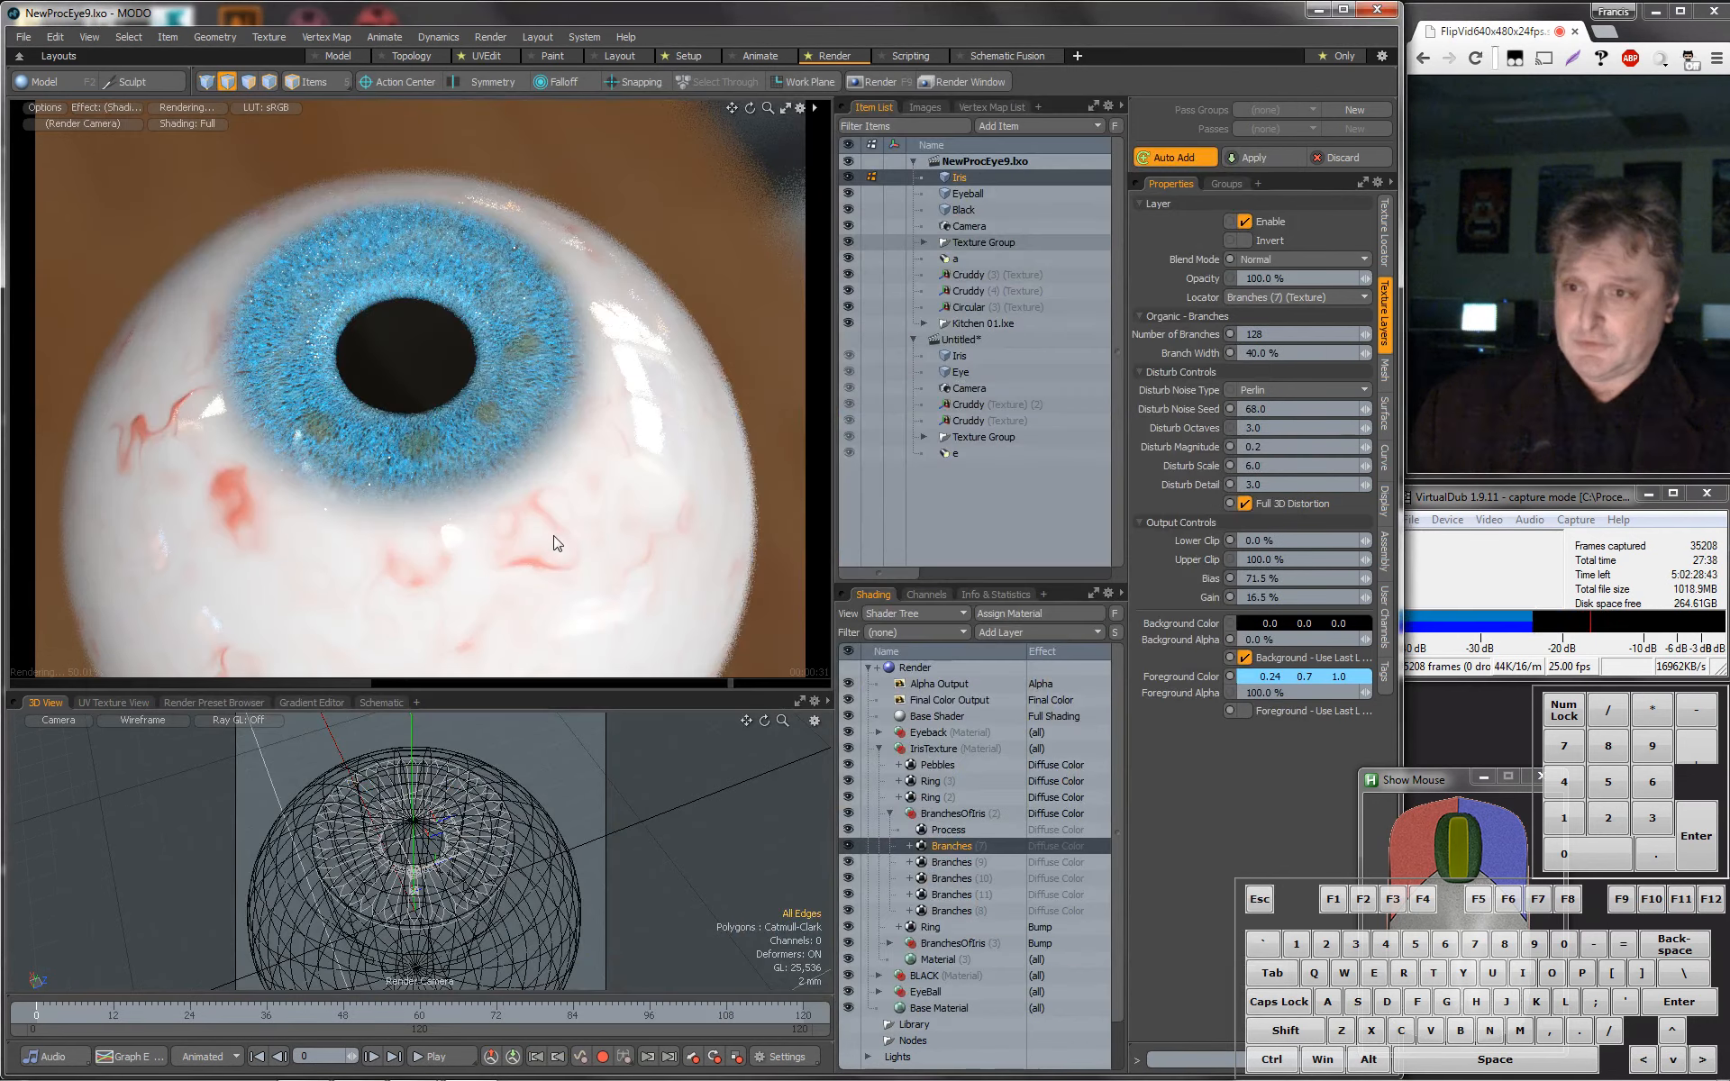
Make the Untitled scene active and add an Organic Branches texture to its Iris material group.
left_click(915, 165)
left_click(960, 180)
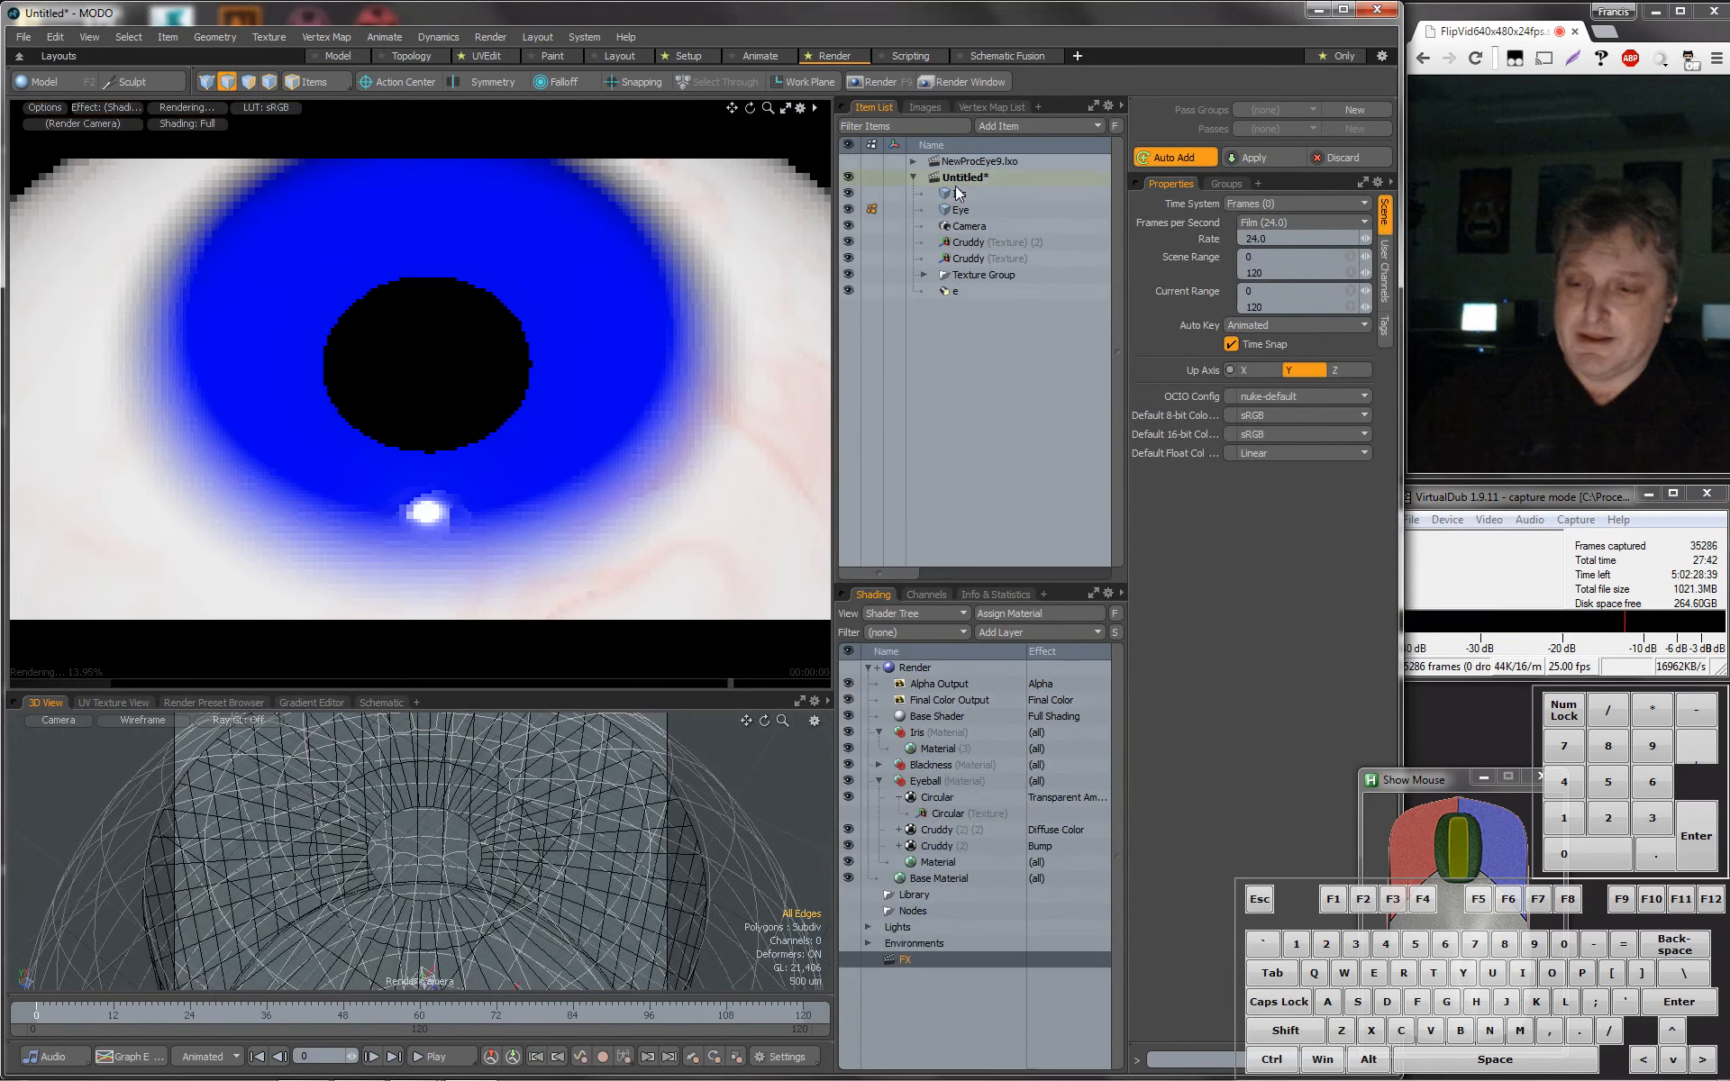
left_click(935, 732)
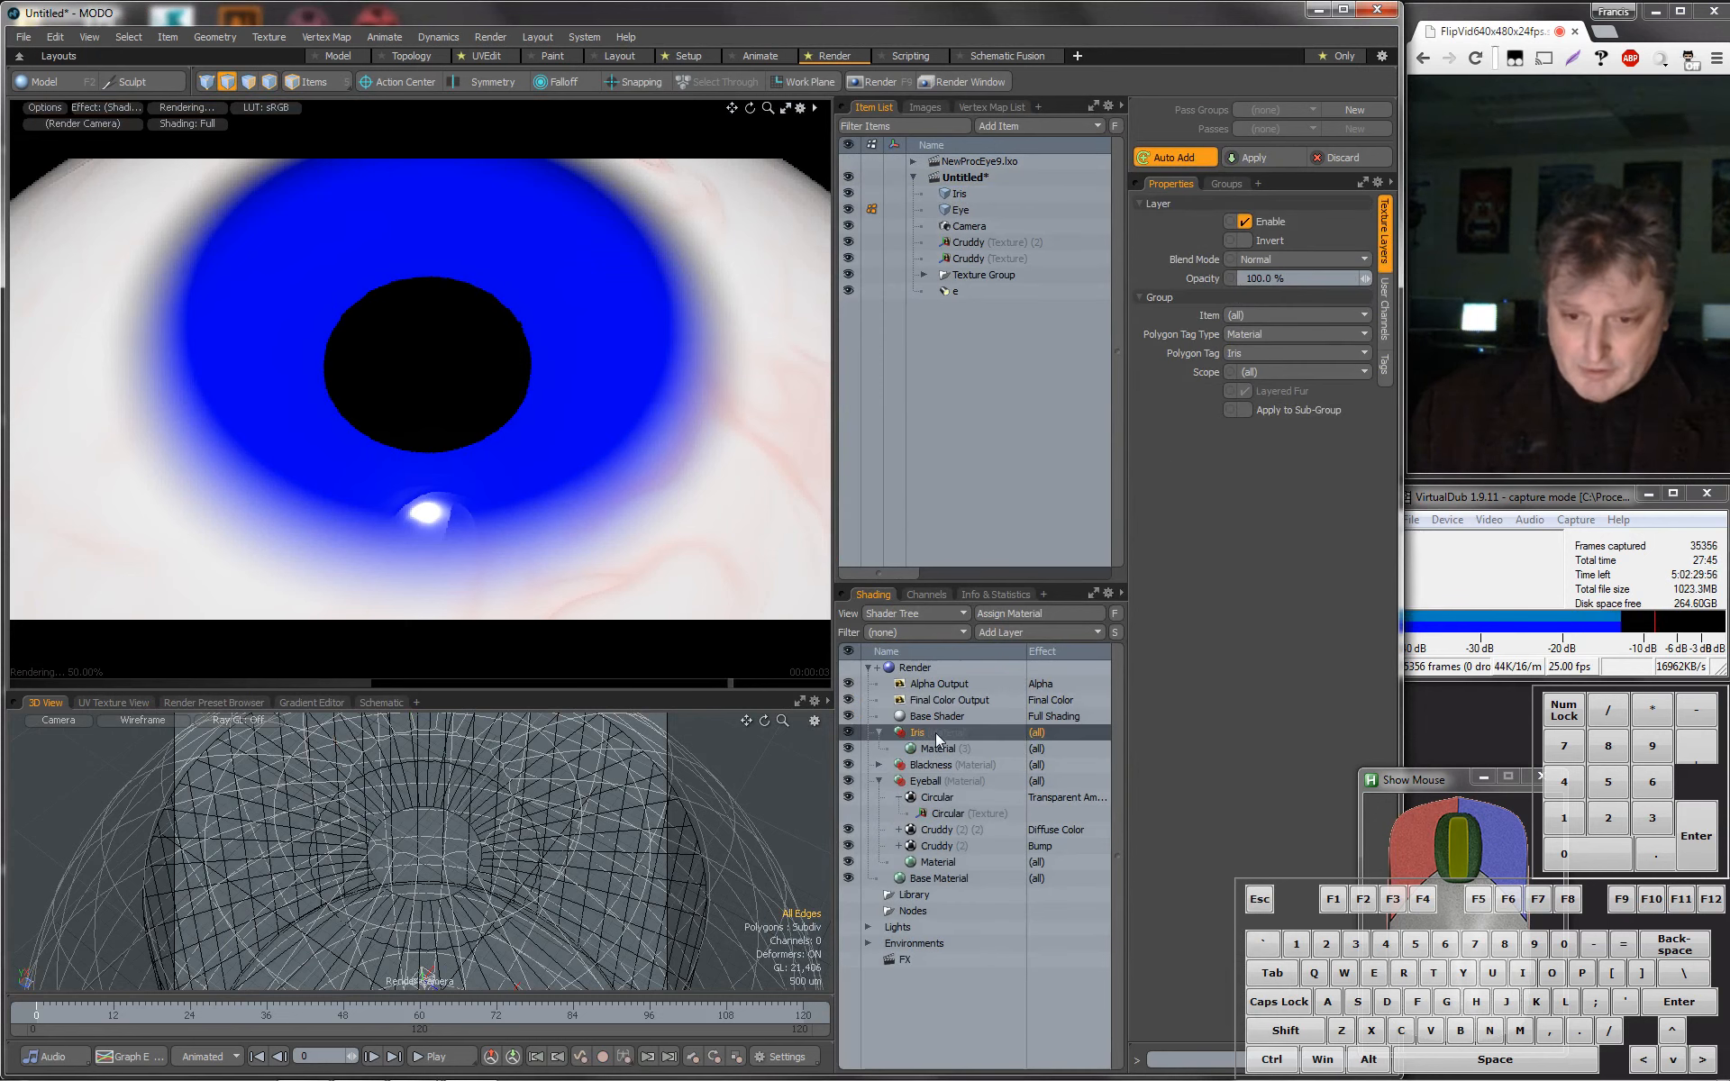
left_click(1084, 635)
mouse_move(1078, 630)
mouse_move(1075, 708)
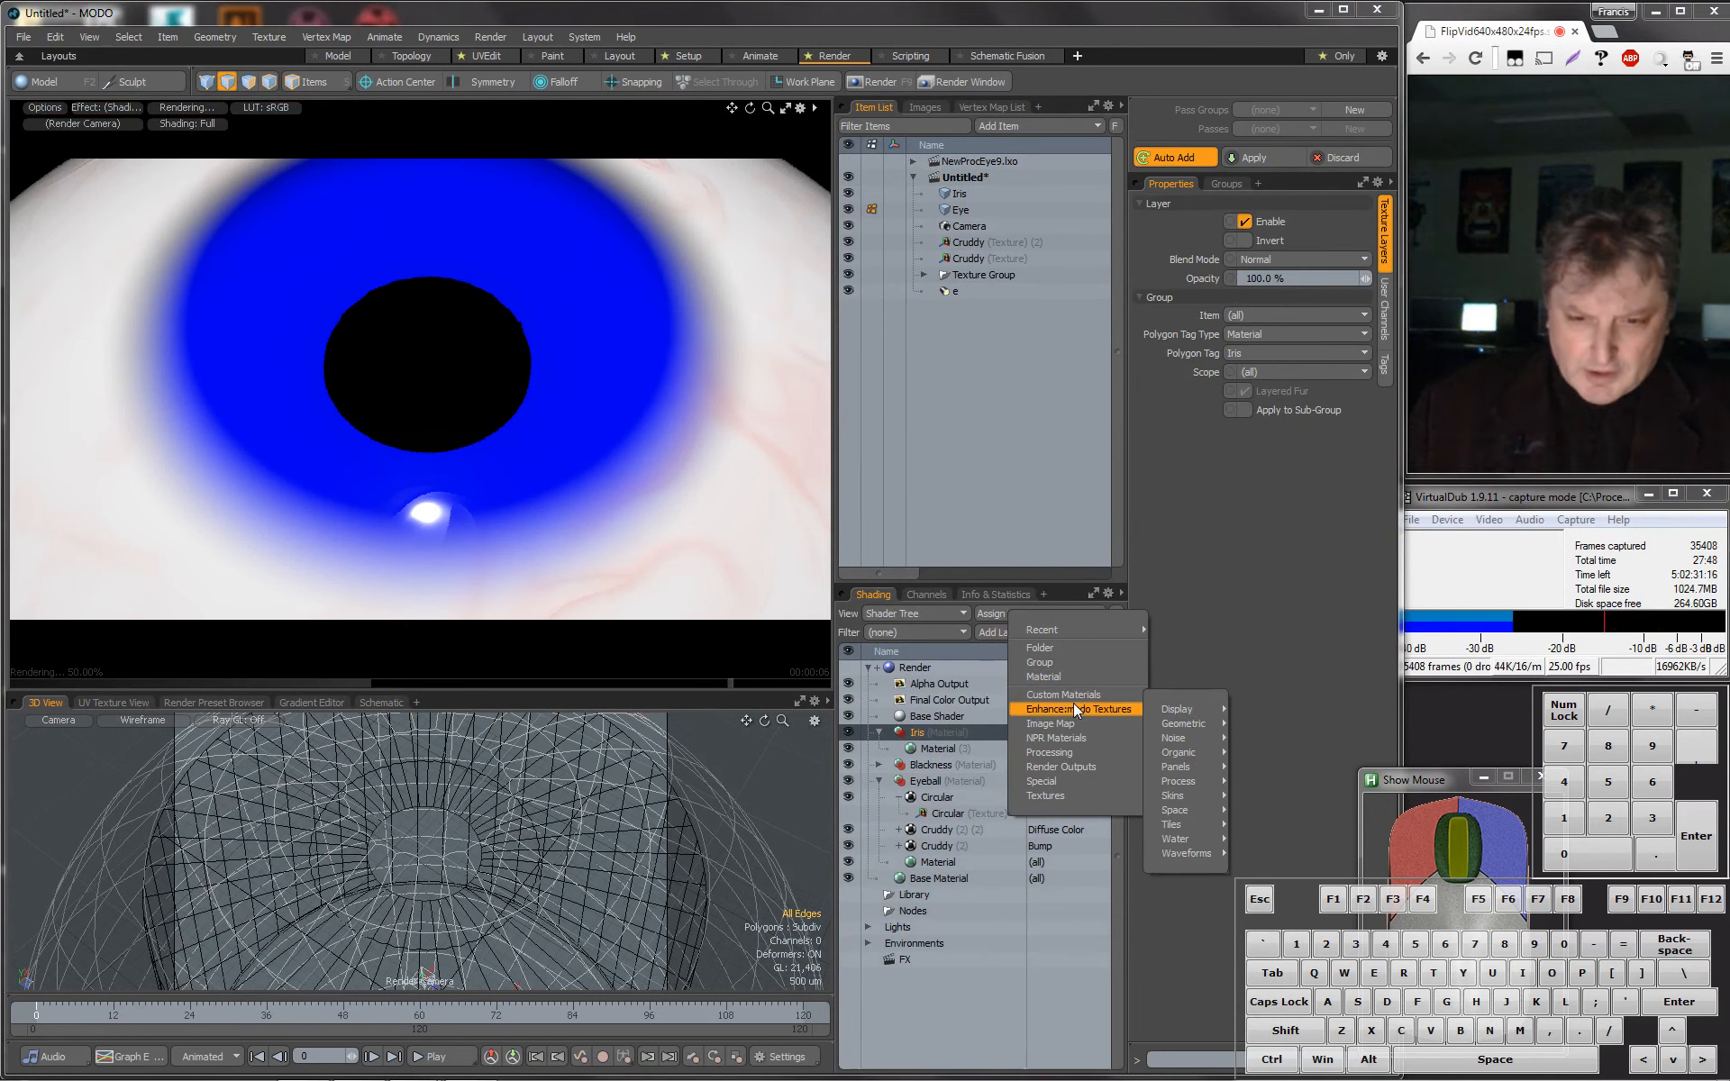
mouse_move(1188, 752)
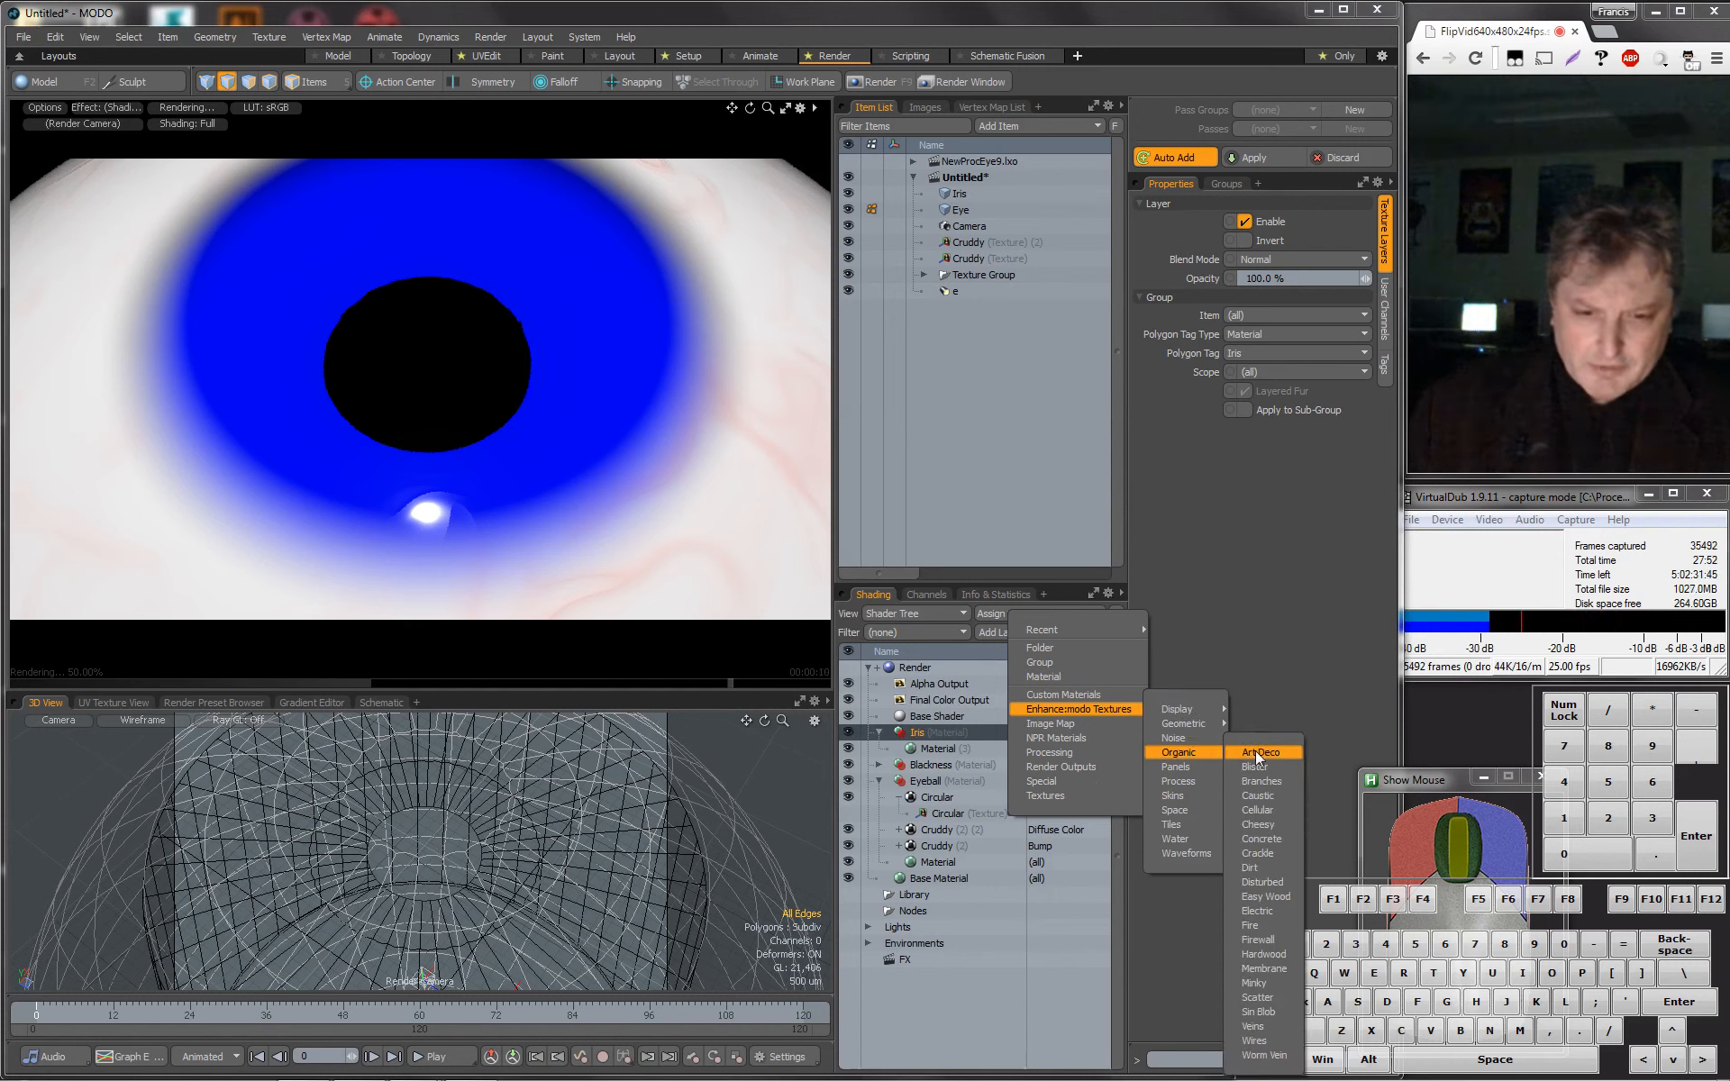
left_click(1262, 782)
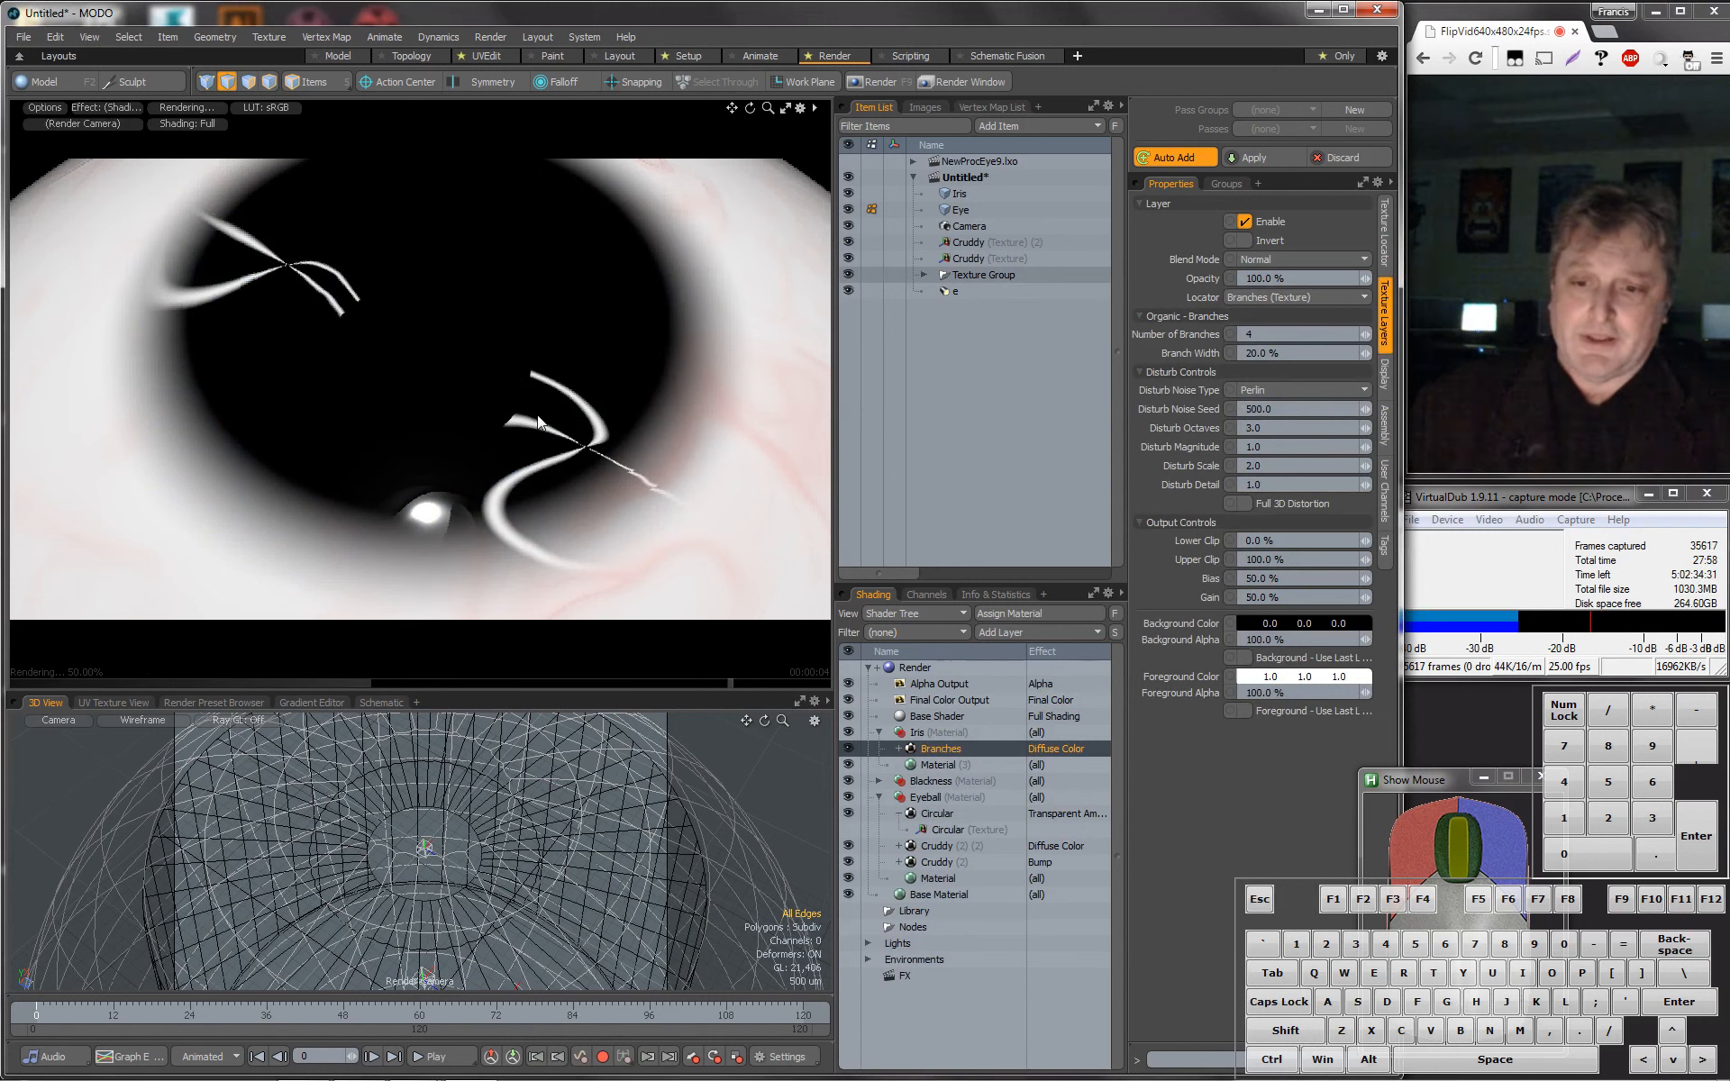
Set the Branches texture locator to Planar projection on the Y axis with horizontal and vertical repeat on Reset.
left_click(899, 749)
left_click(970, 764)
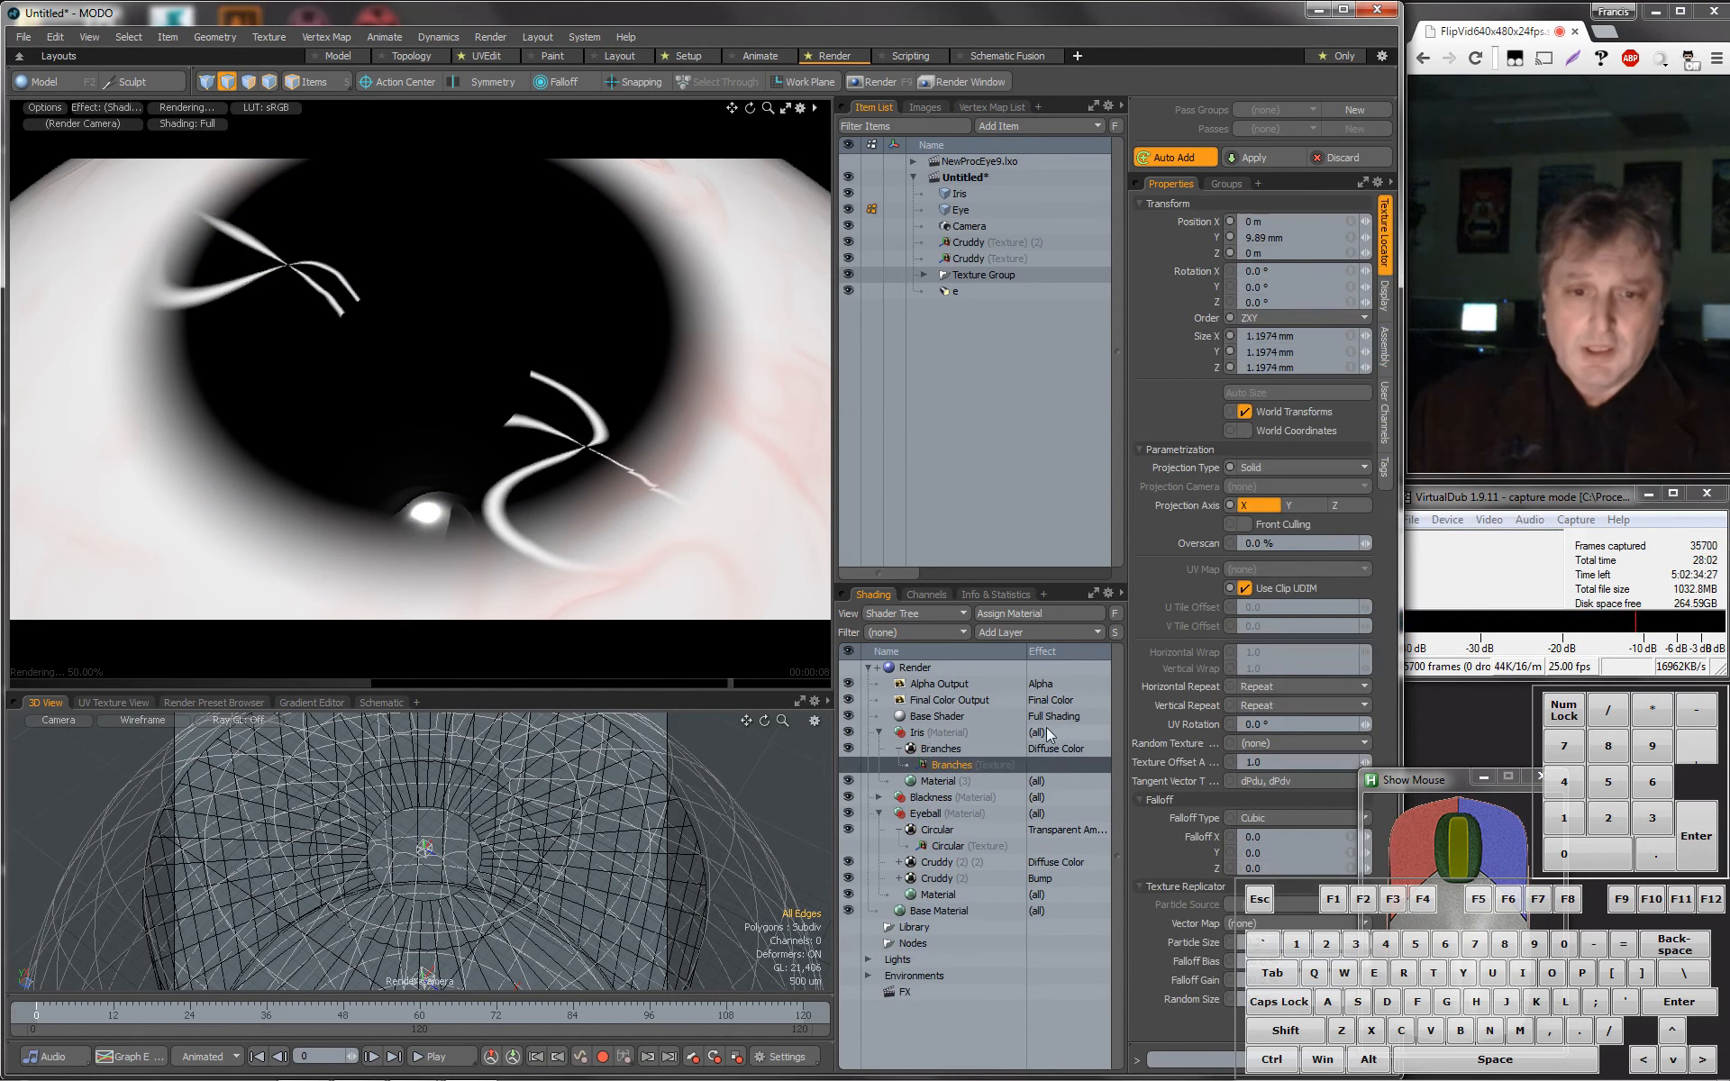
left_click(1296, 468)
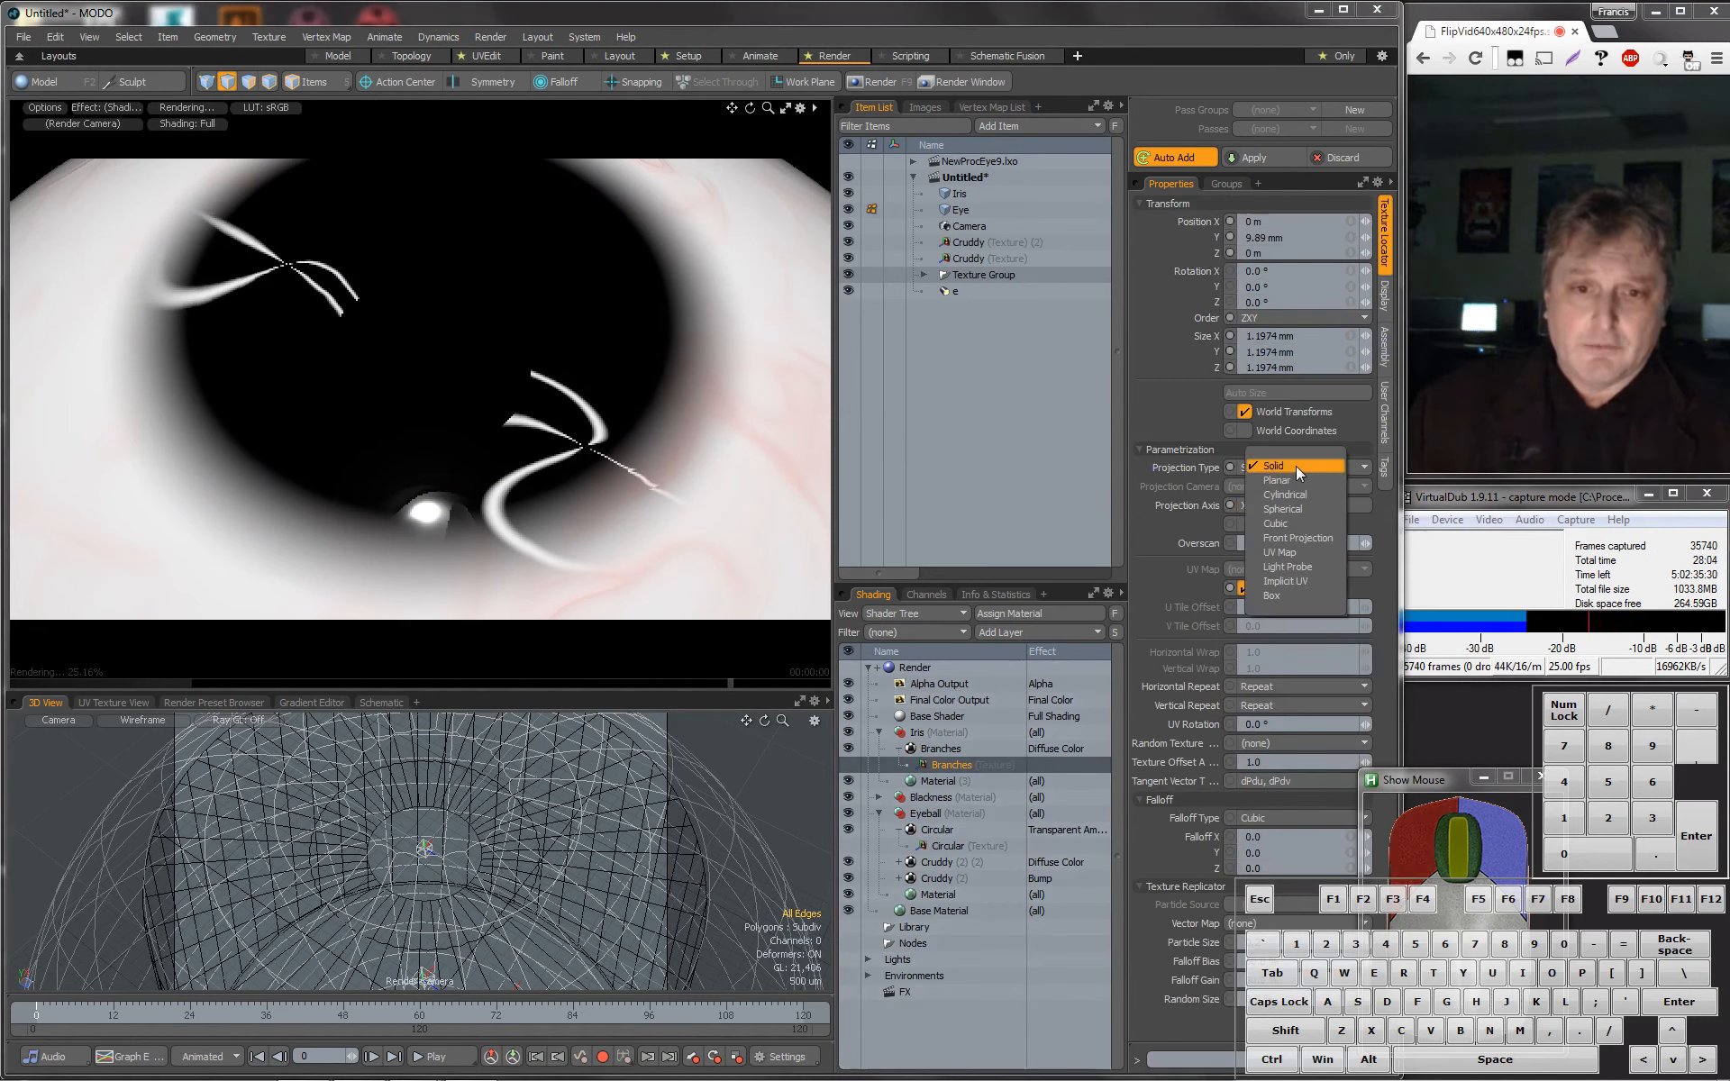
left_click(1298, 478)
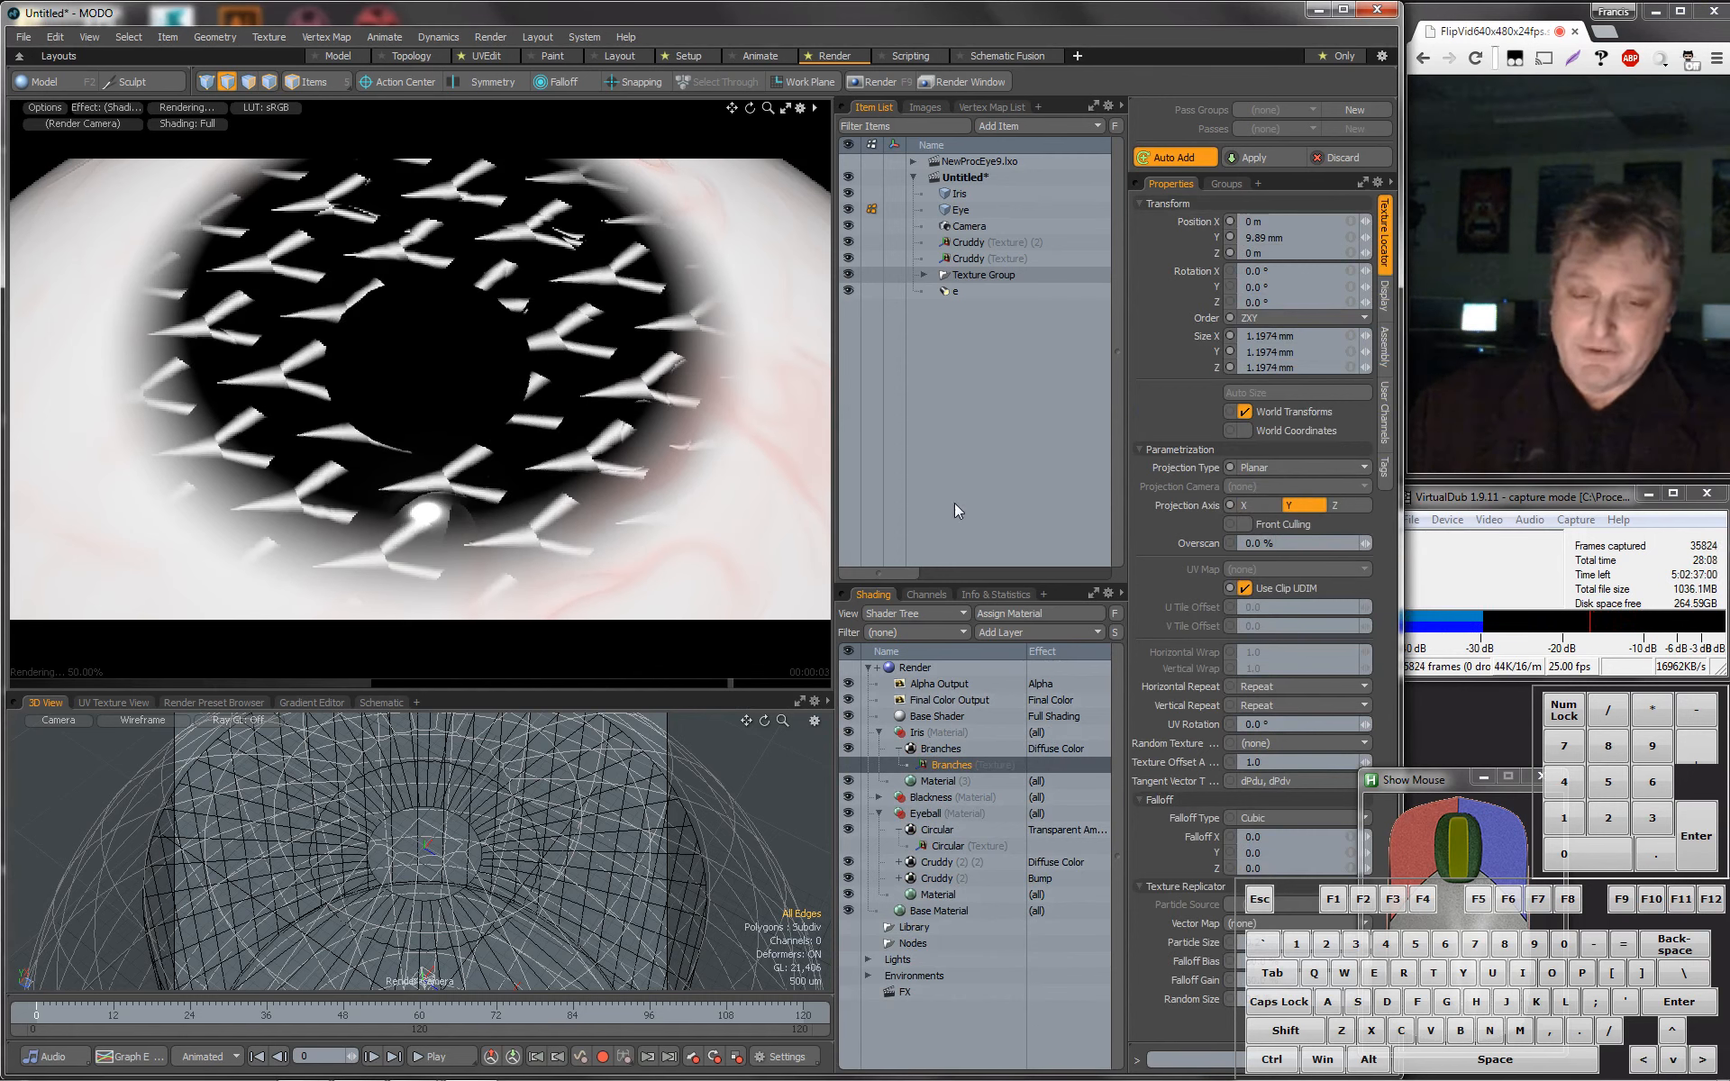
left_click(1276, 688)
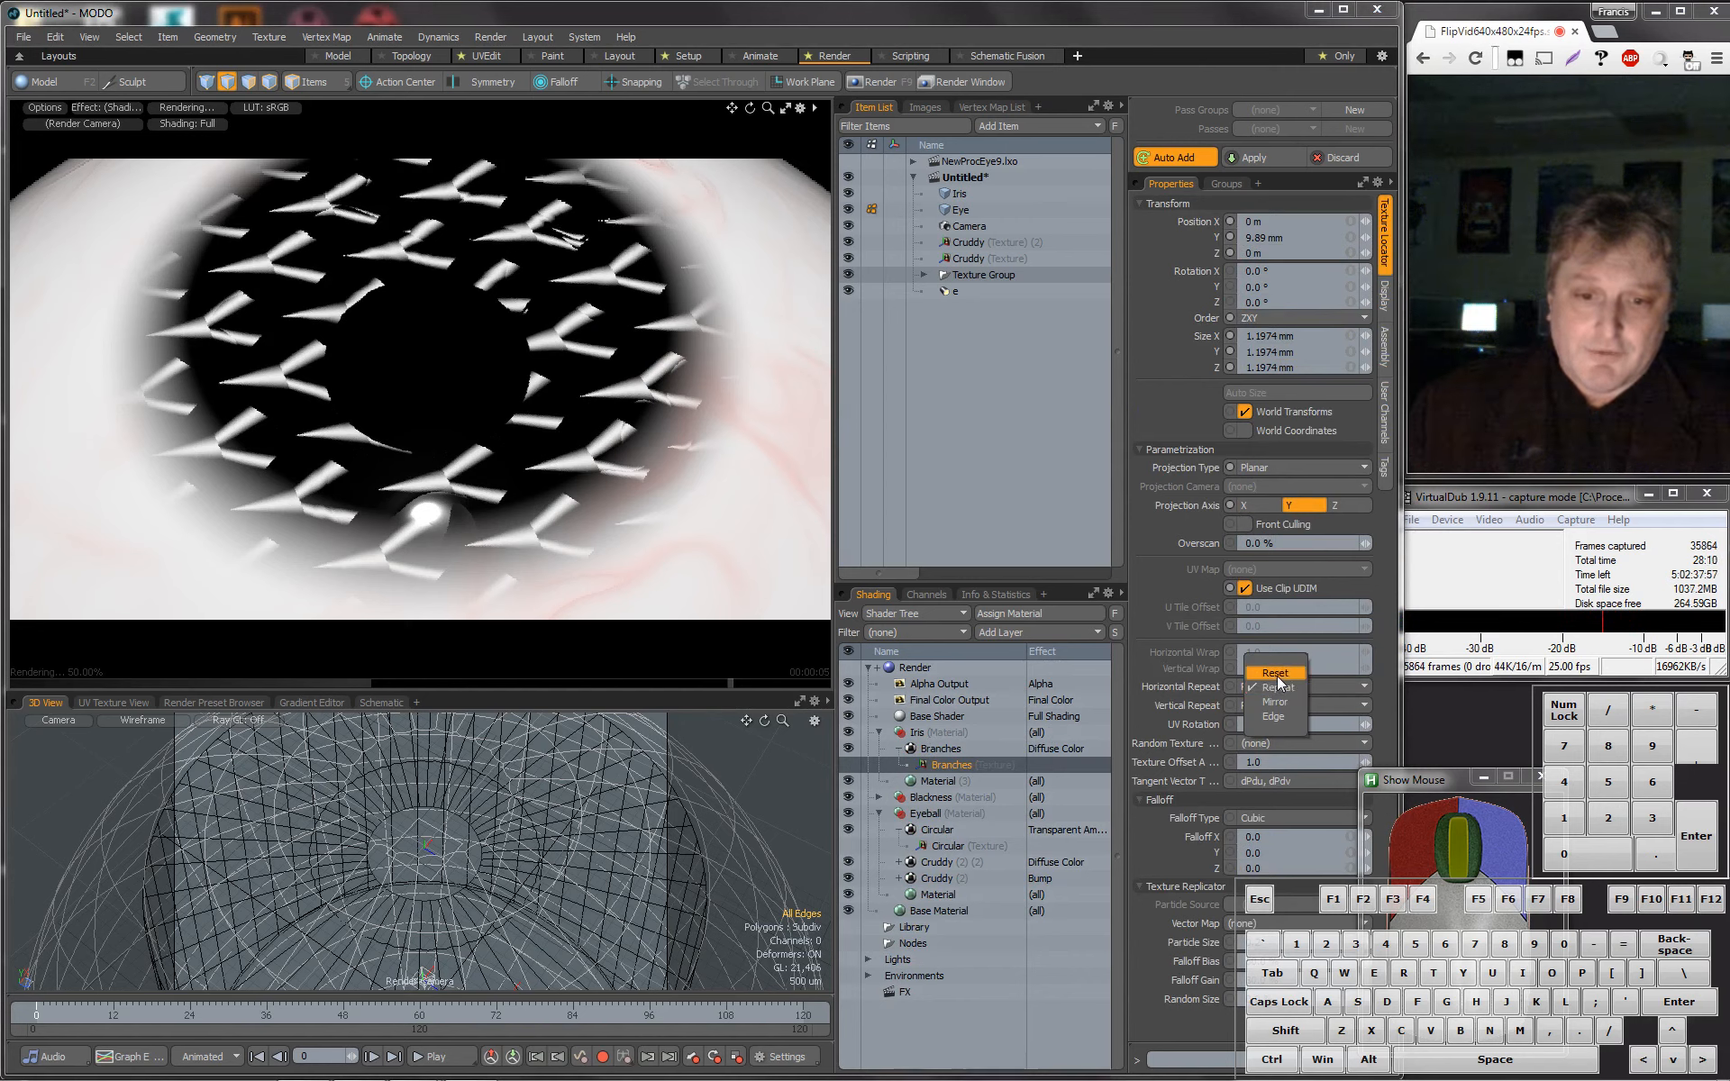
left_click(1277, 676)
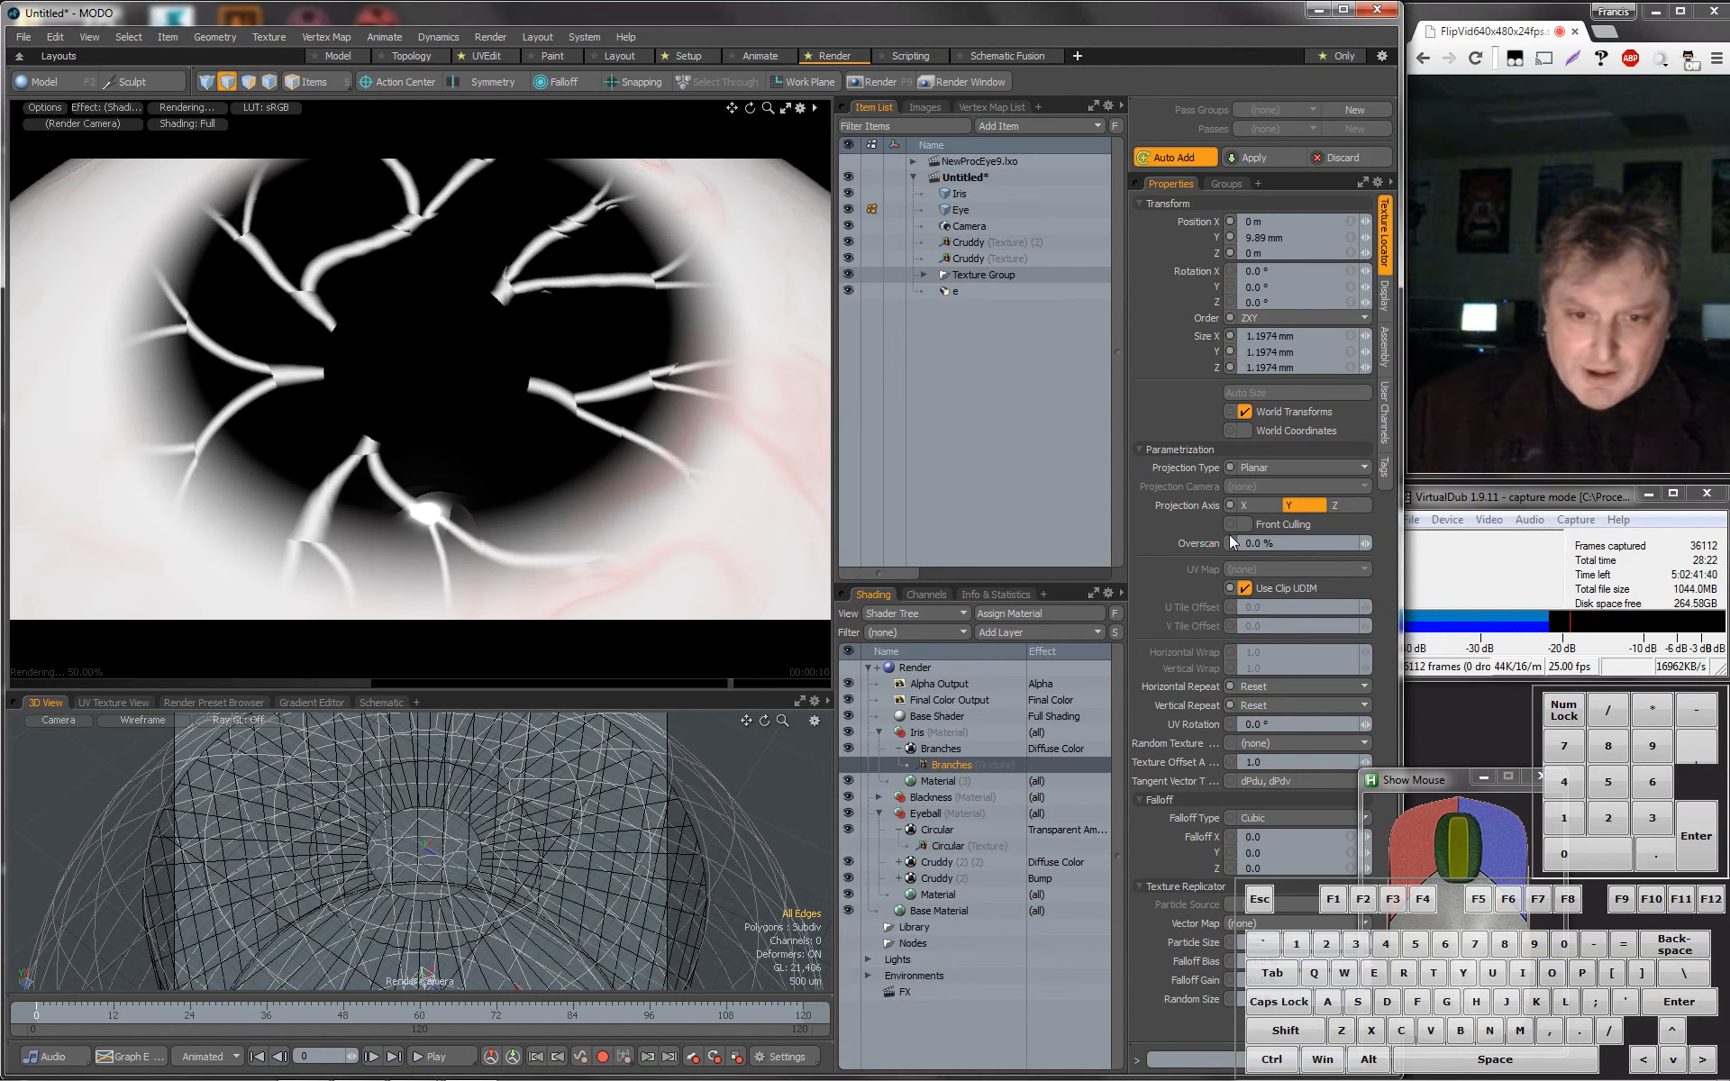
Set the Branches texture's number of branches to 40 and try Full 3D Distortion on and off.
left_click(946, 750)
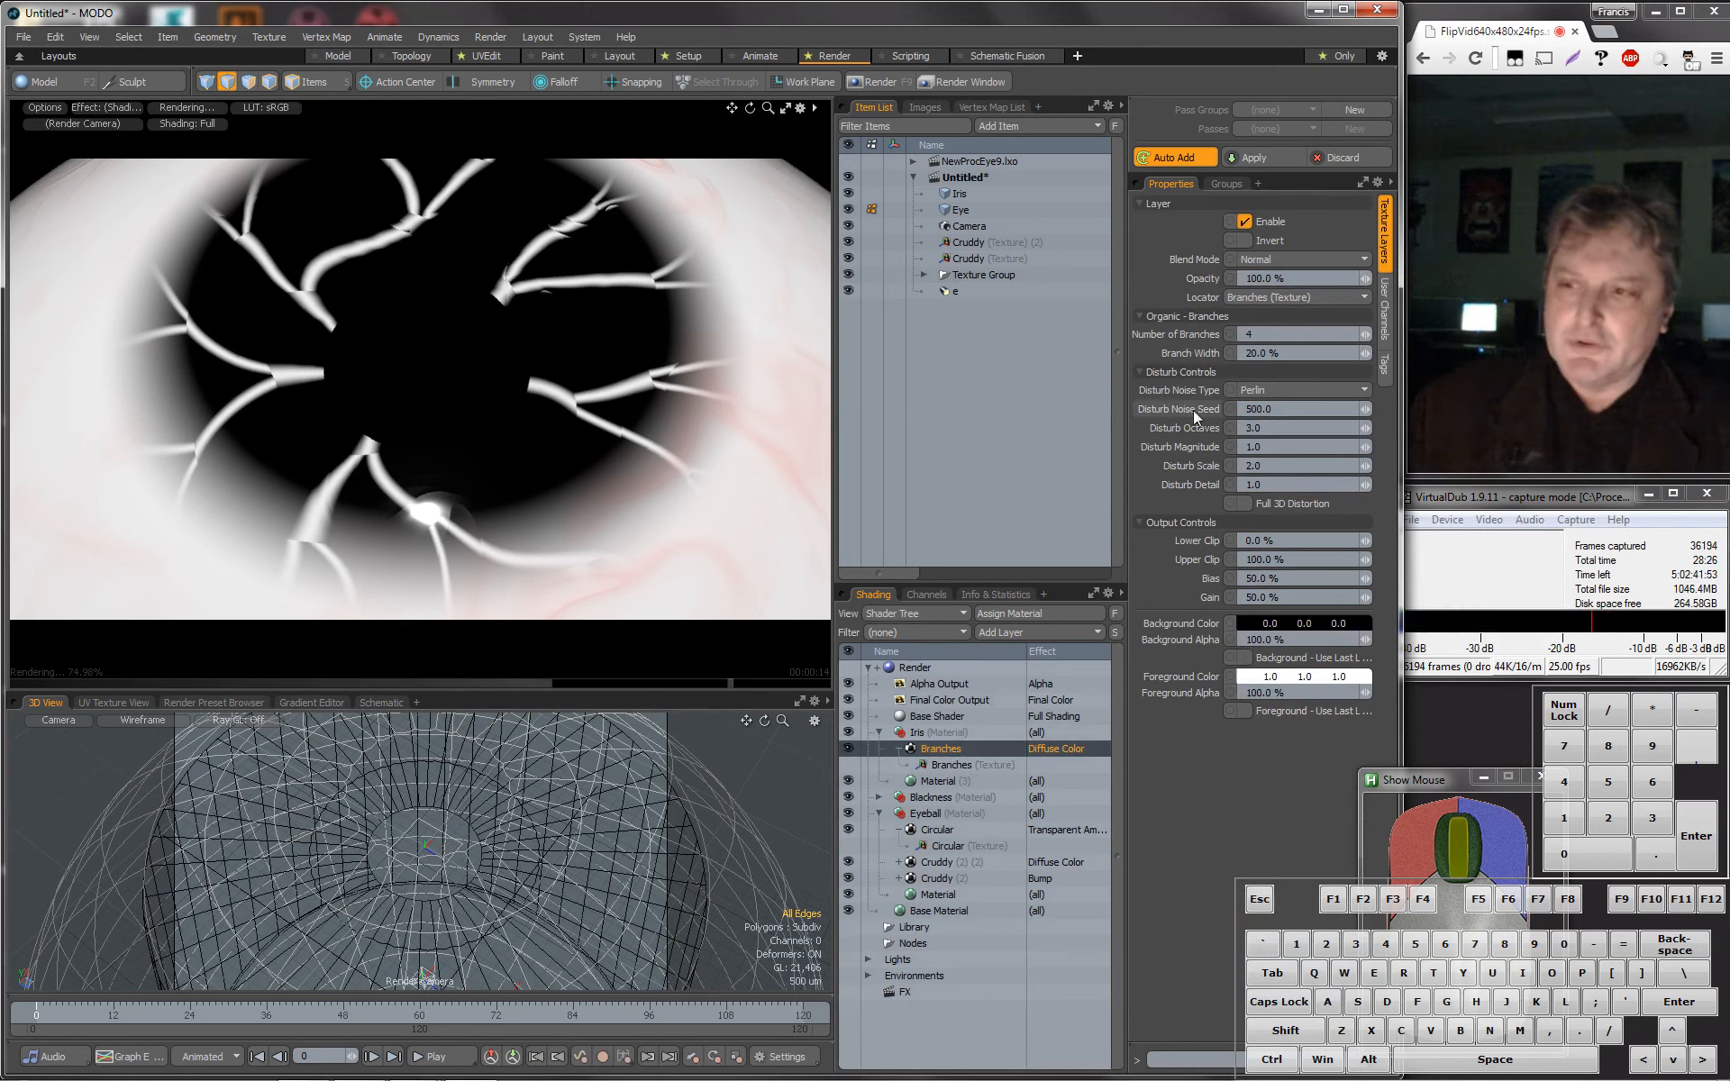
left_click(1290, 335)
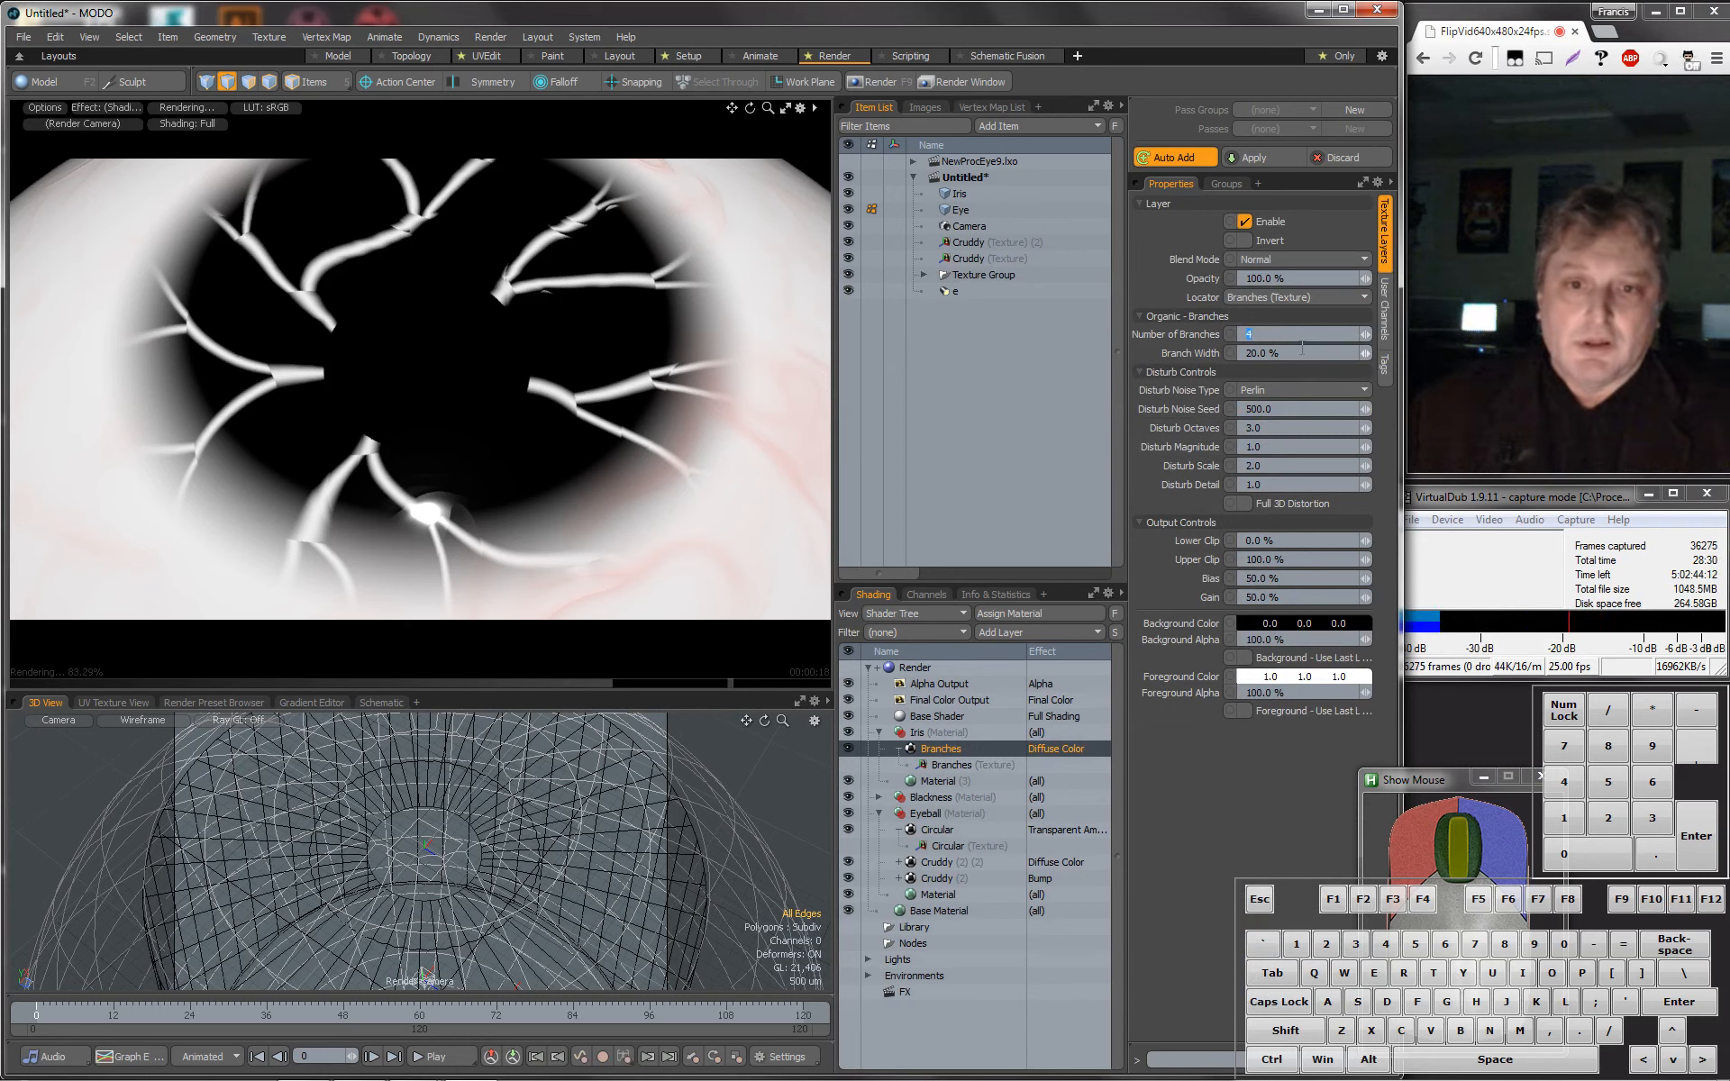
type("40")
key("Return")
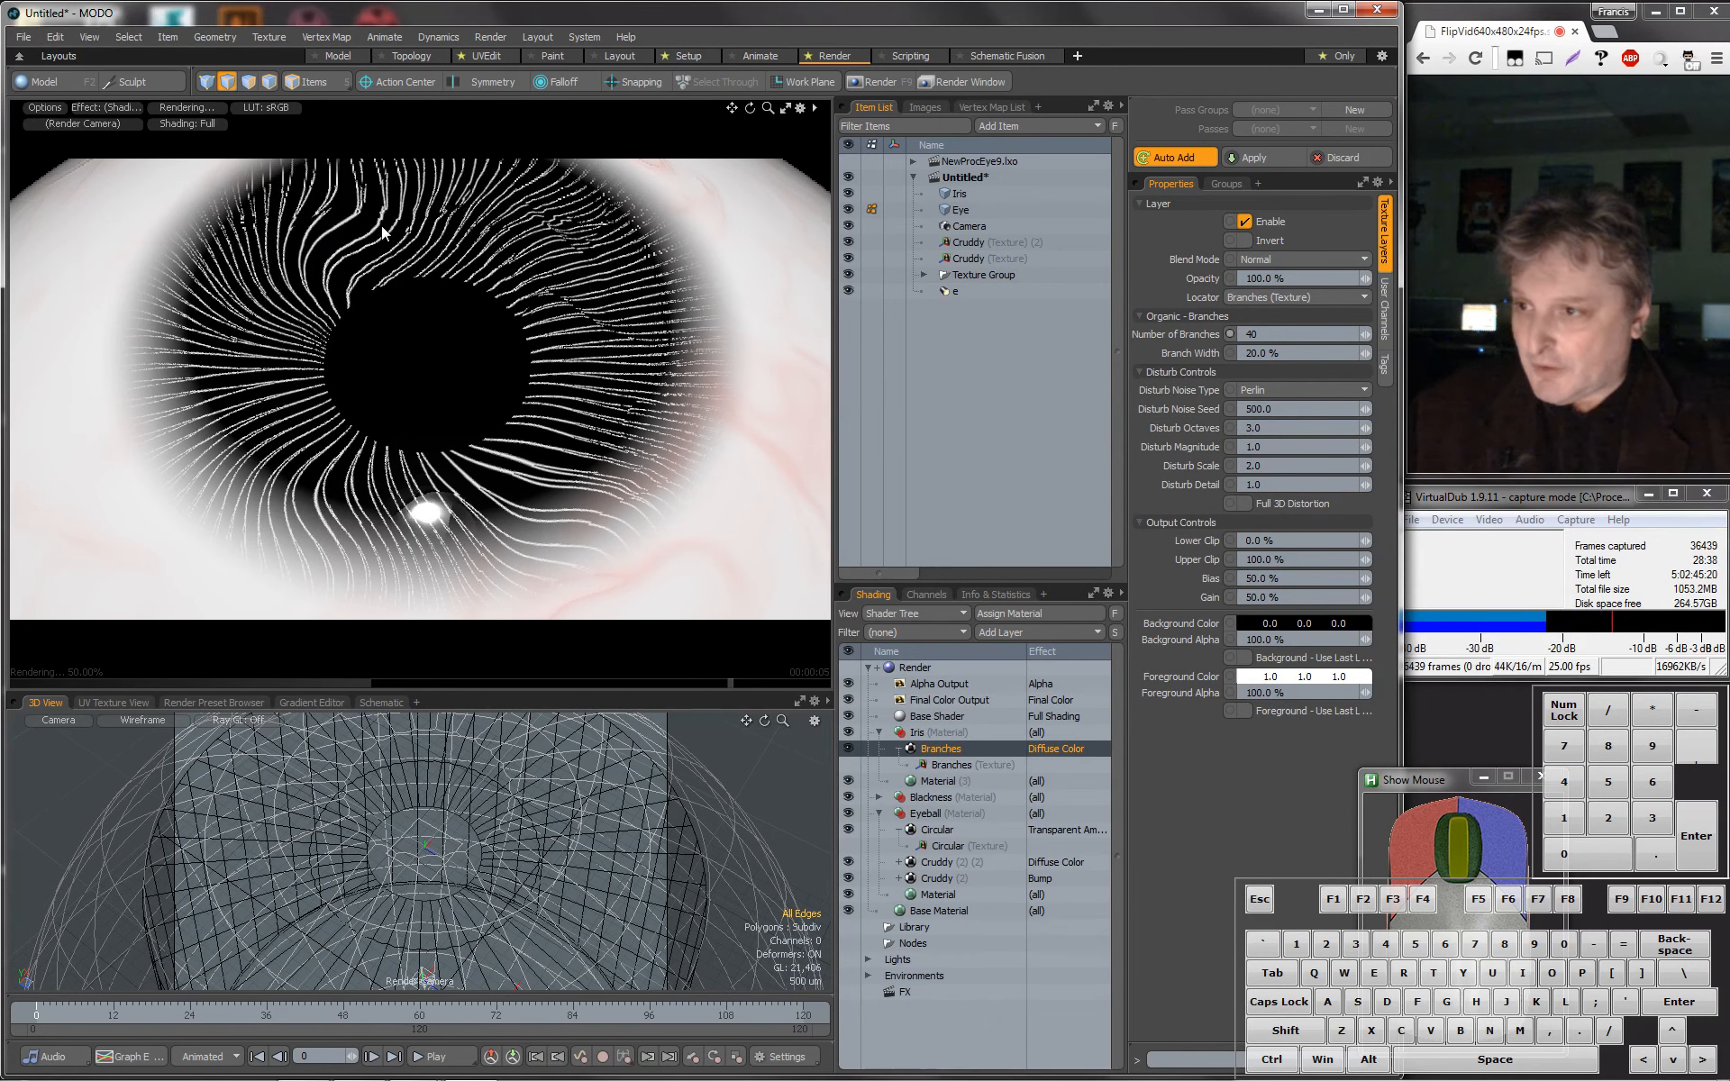
left_click(1245, 503)
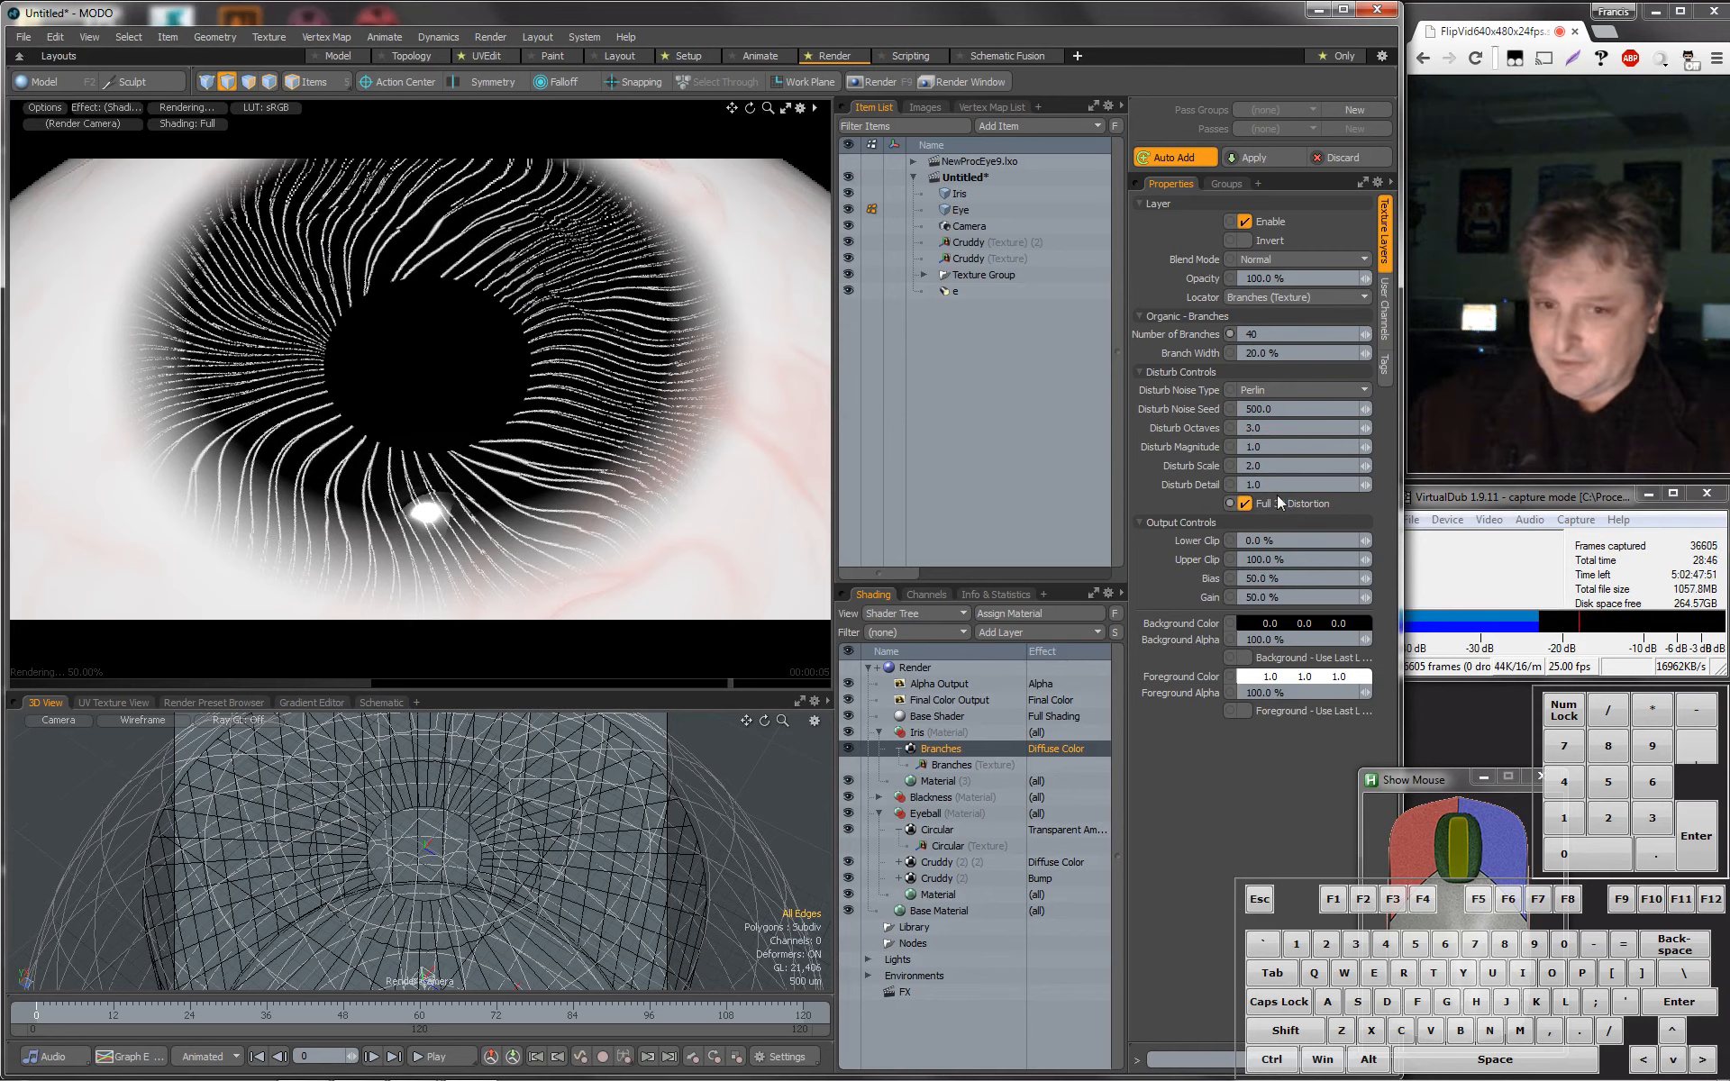
left_click(1246, 506)
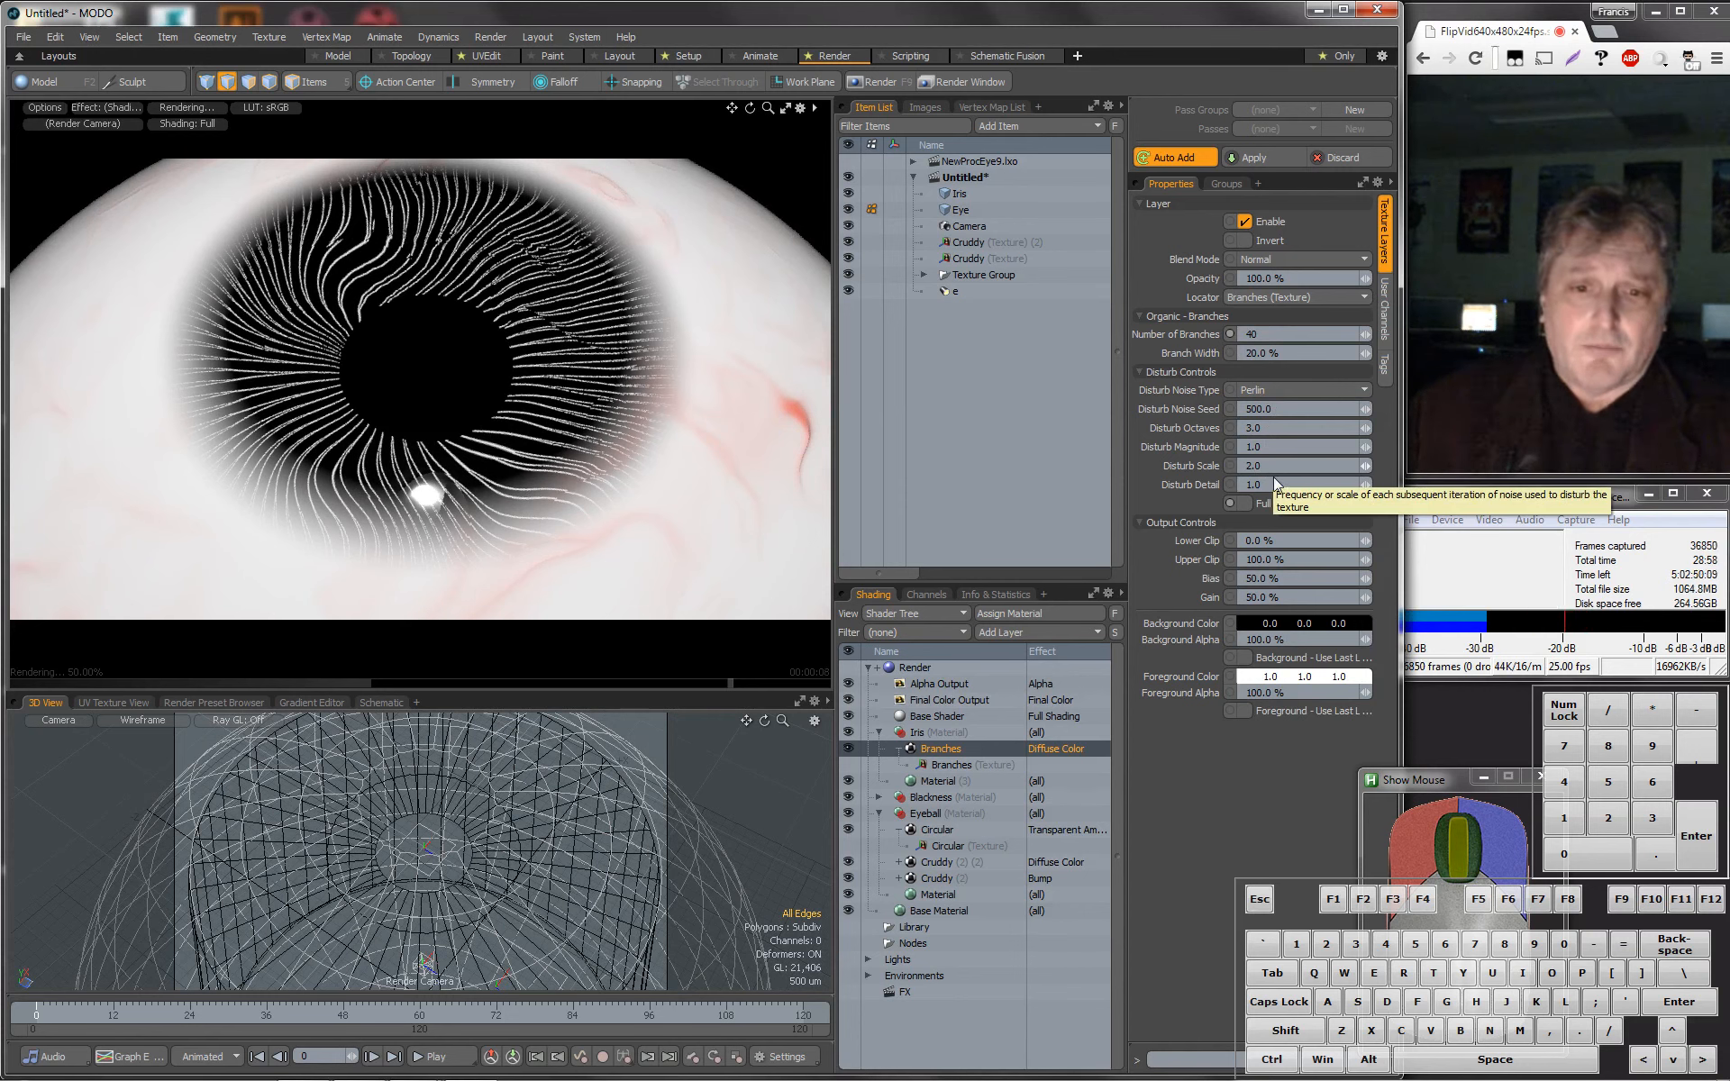
Try Disturb Scale values of 1, 0.1 and 3 on the Branches texture and settle on 1.5.
left_click(1275, 465)
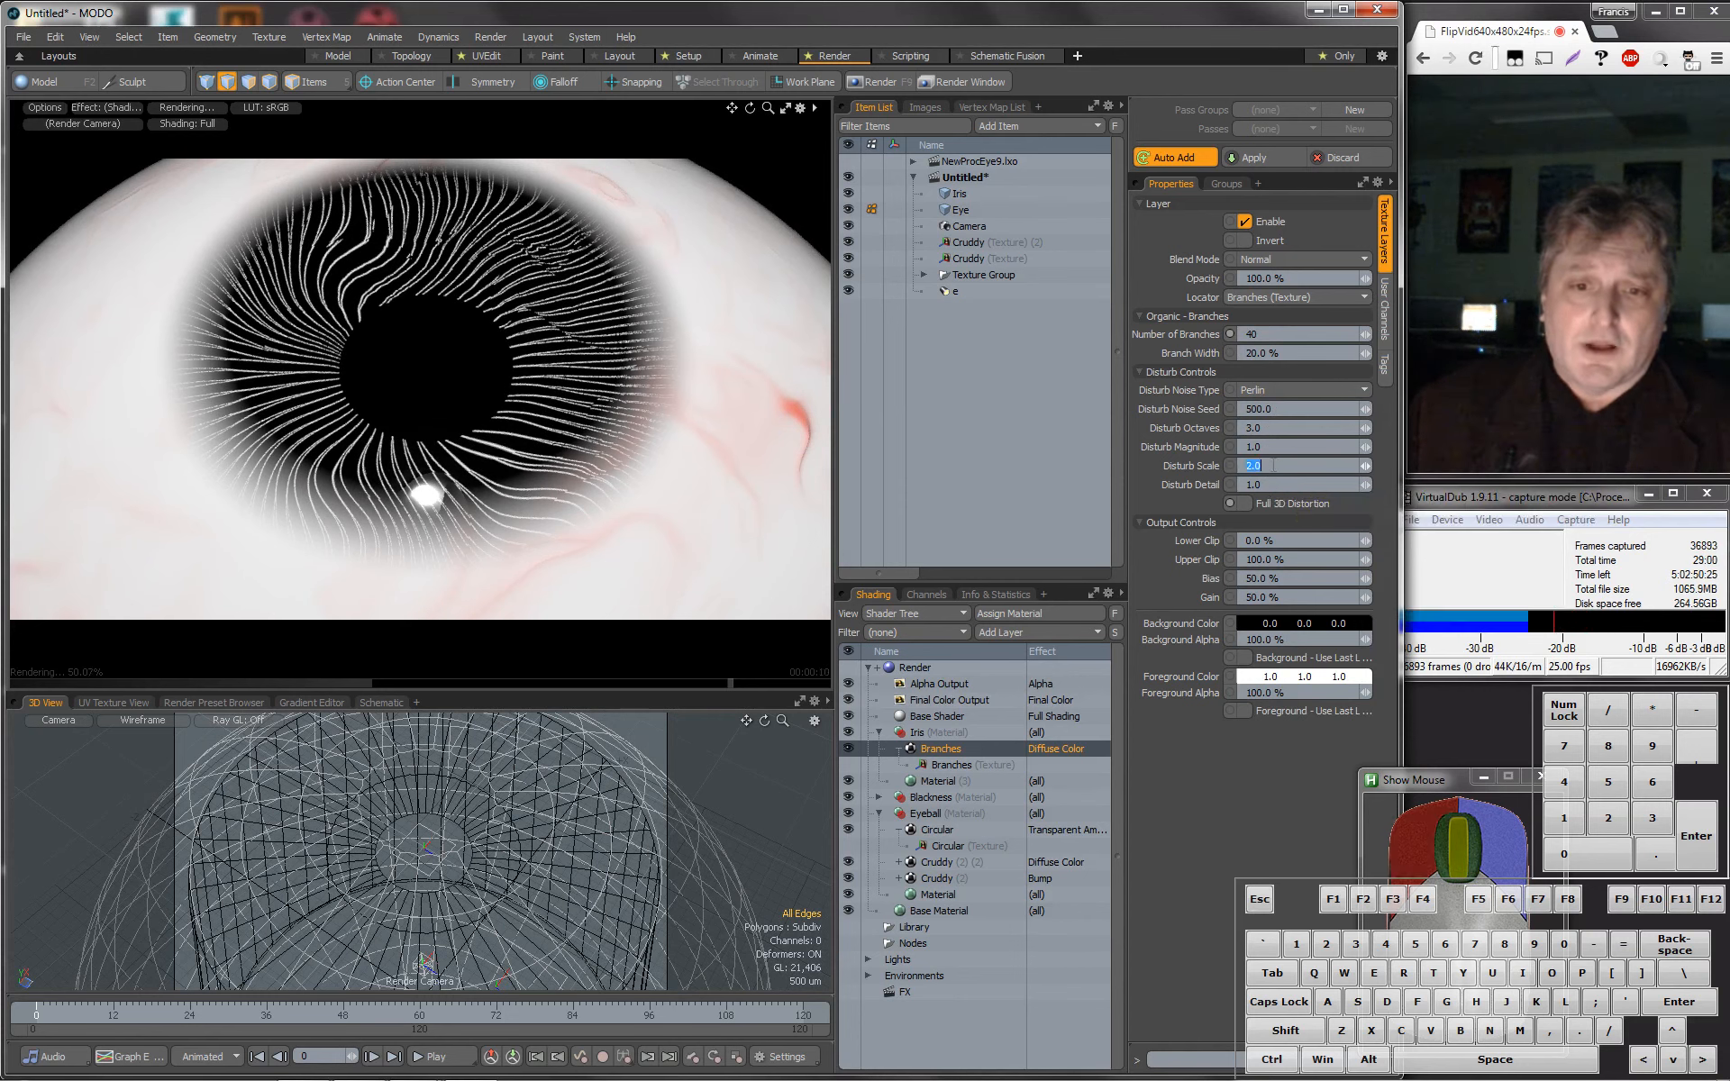
type("1")
key("Return")
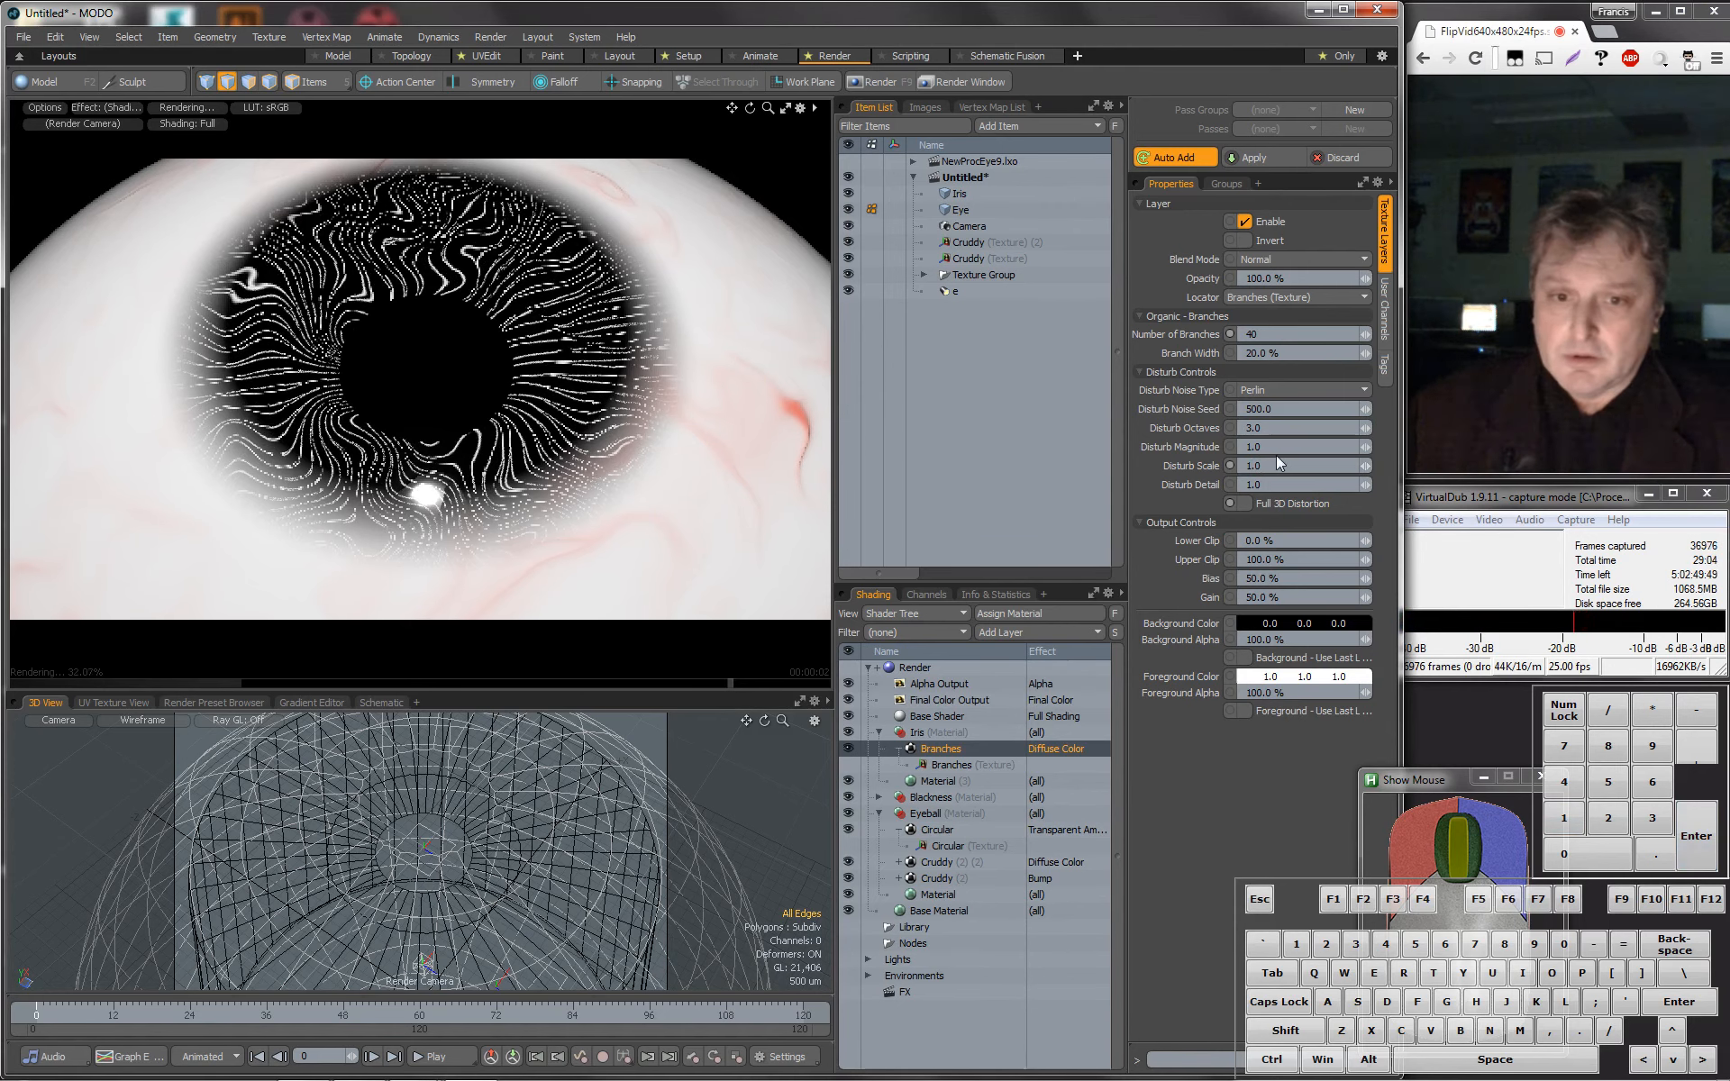
left_click(1285, 466)
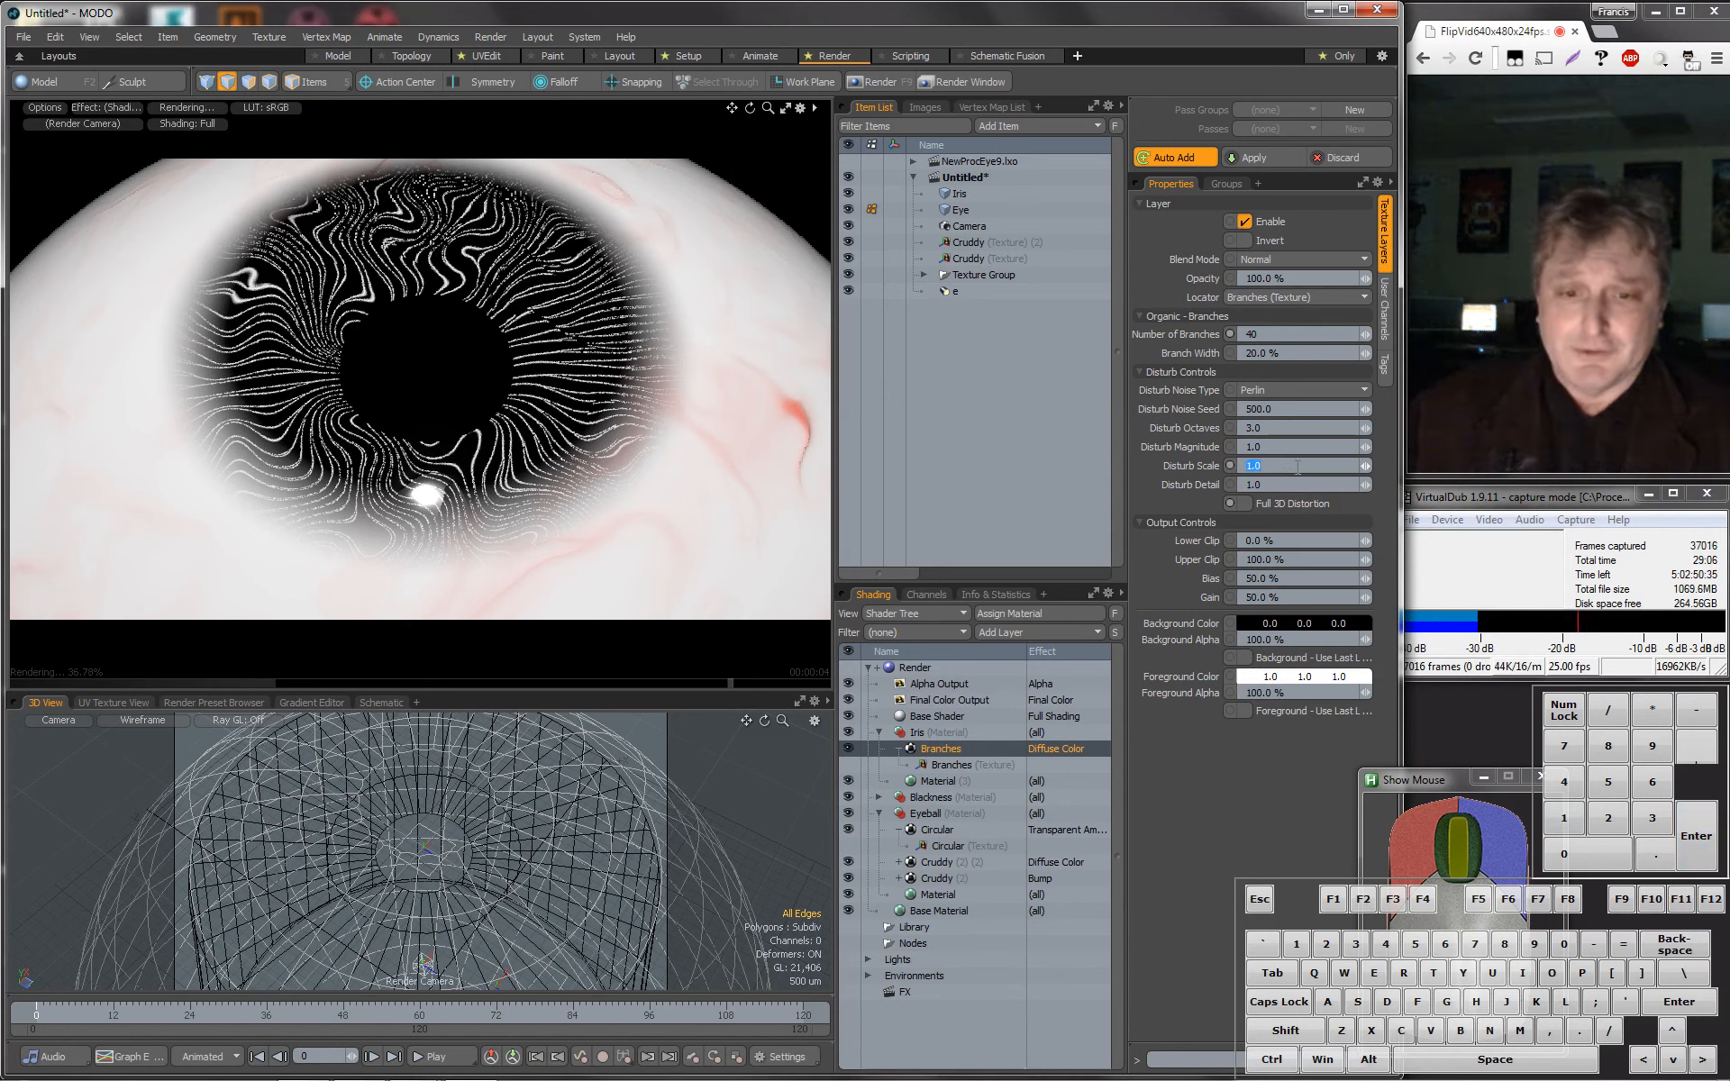
type(".1")
key("Return")
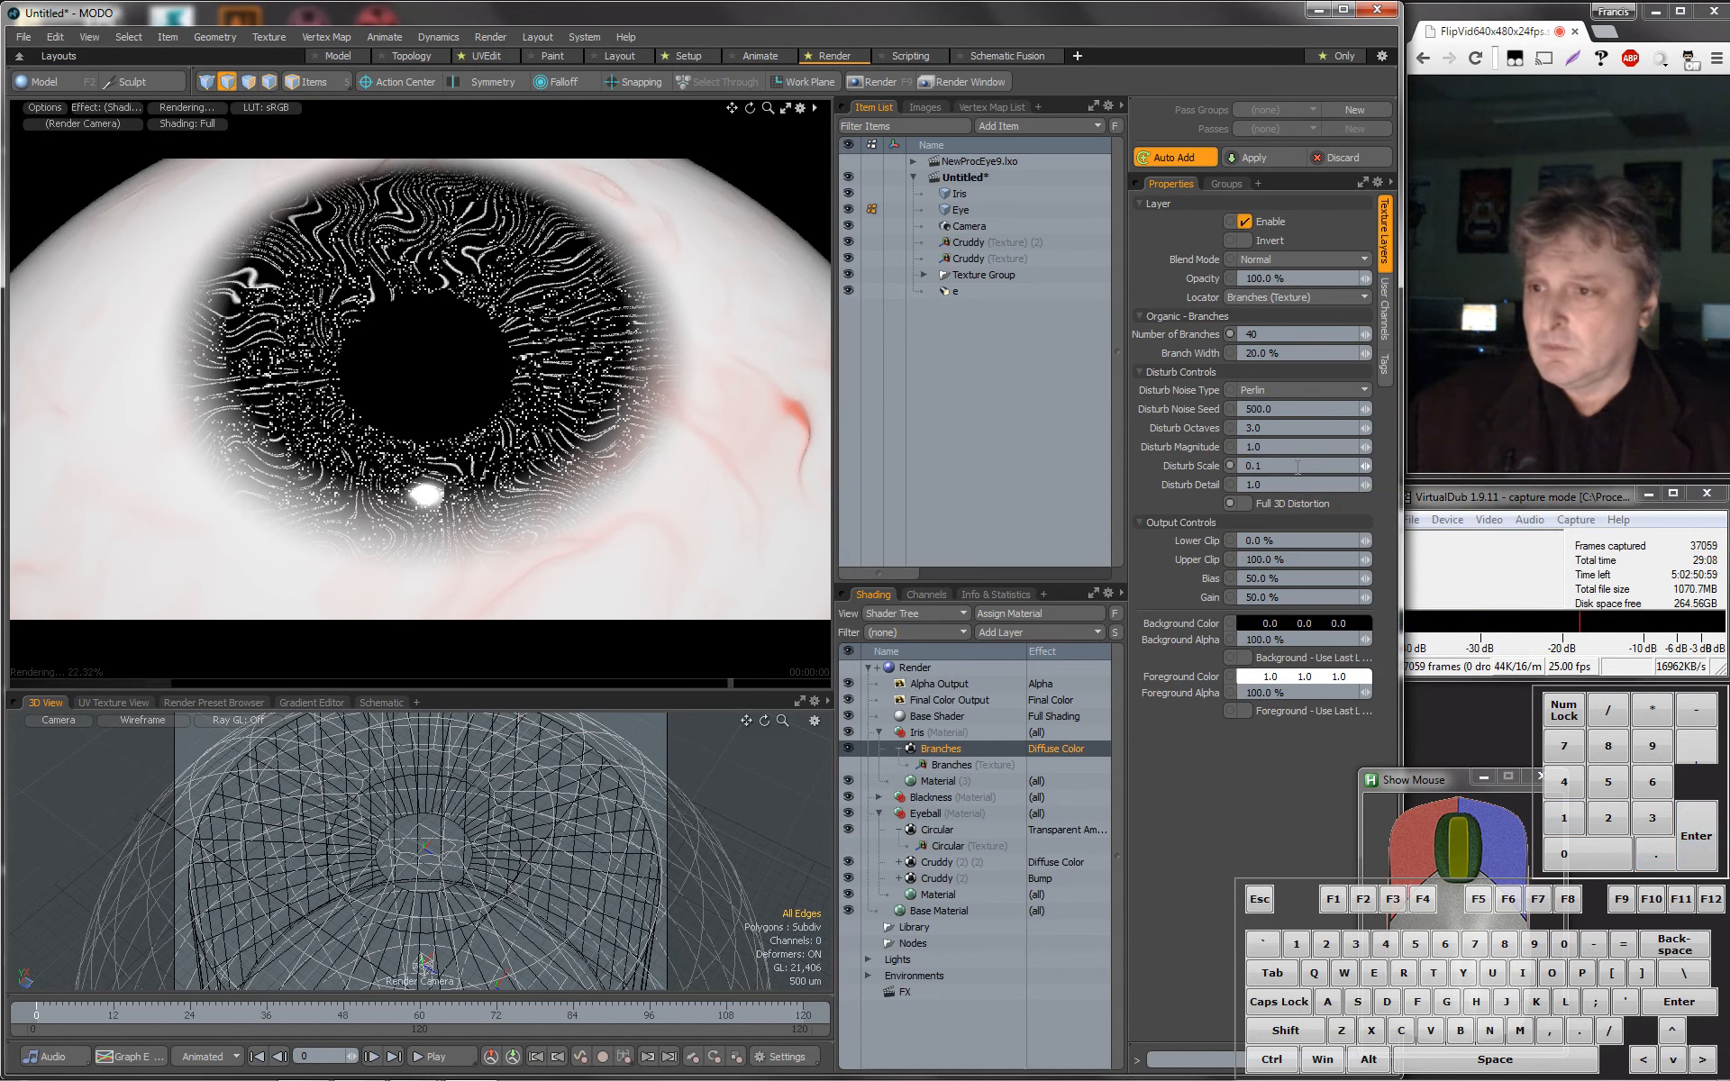
left_click(1277, 466)
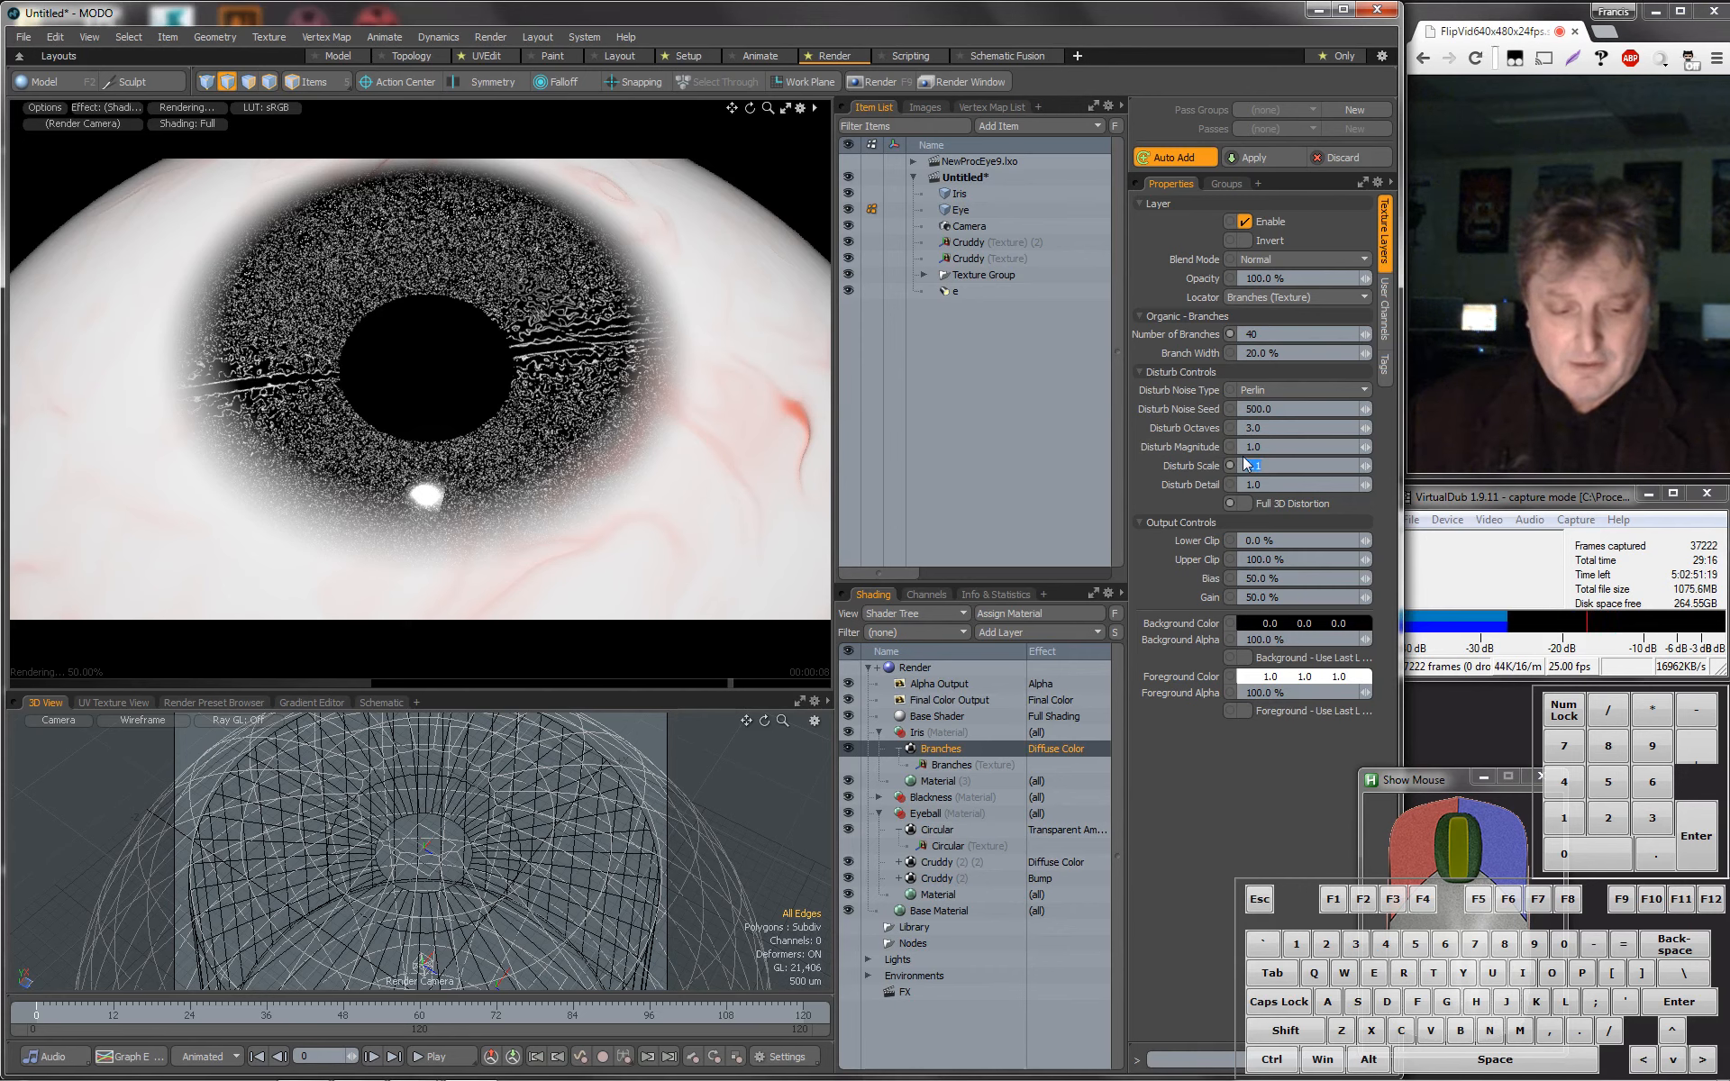
type("3")
key("Return")
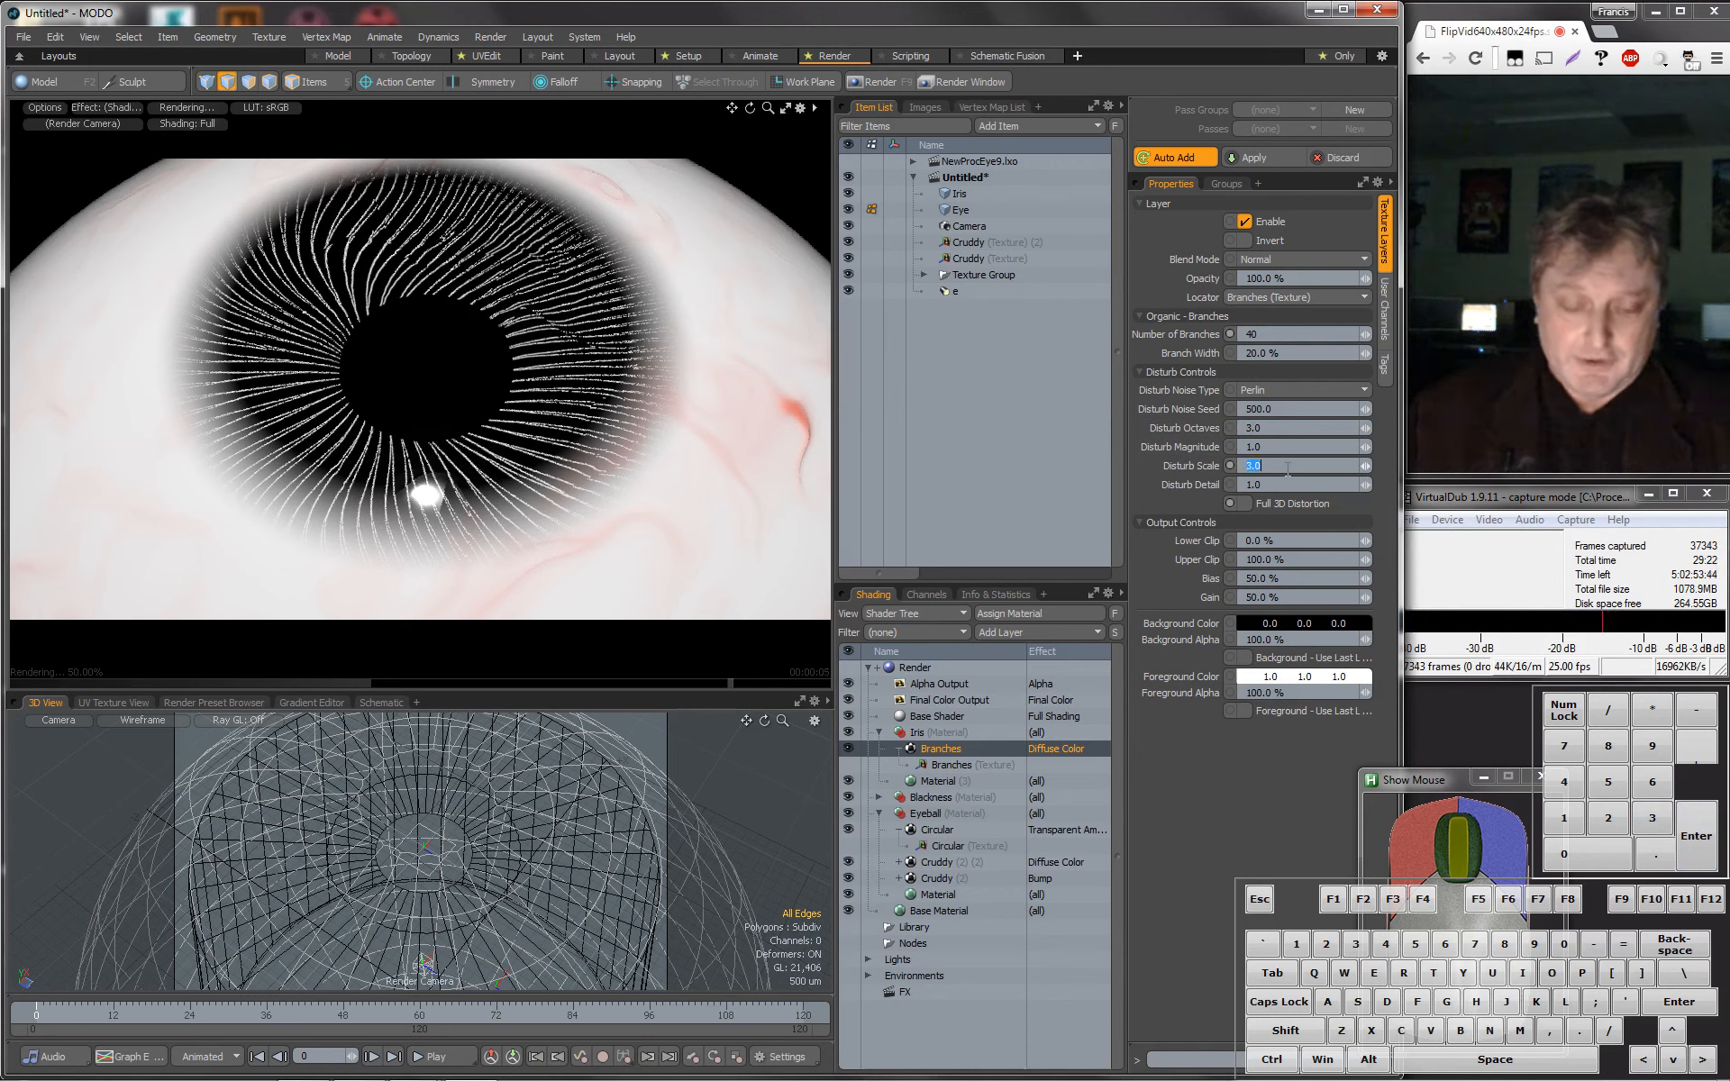
type("1.5")
key("Return")
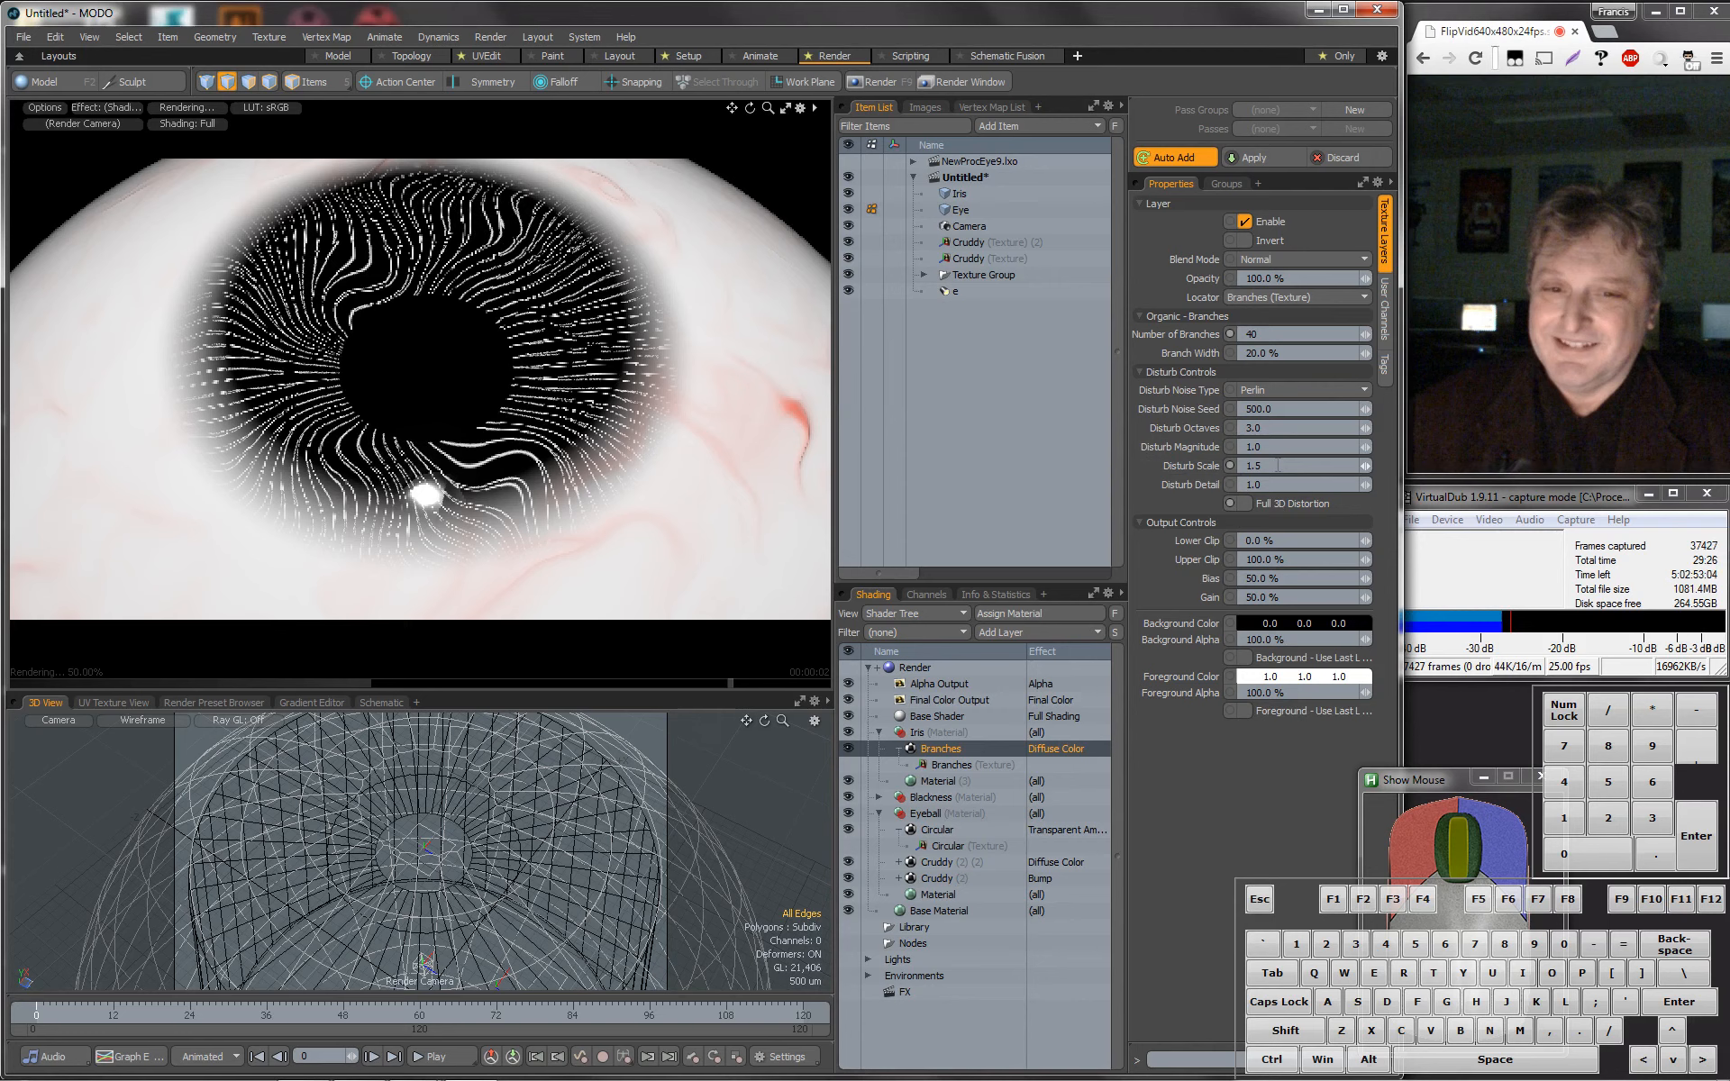
Try Disturb Octaves values of 1 and 6 on the Branches texture and return it to 3.
left_click(1239, 429)
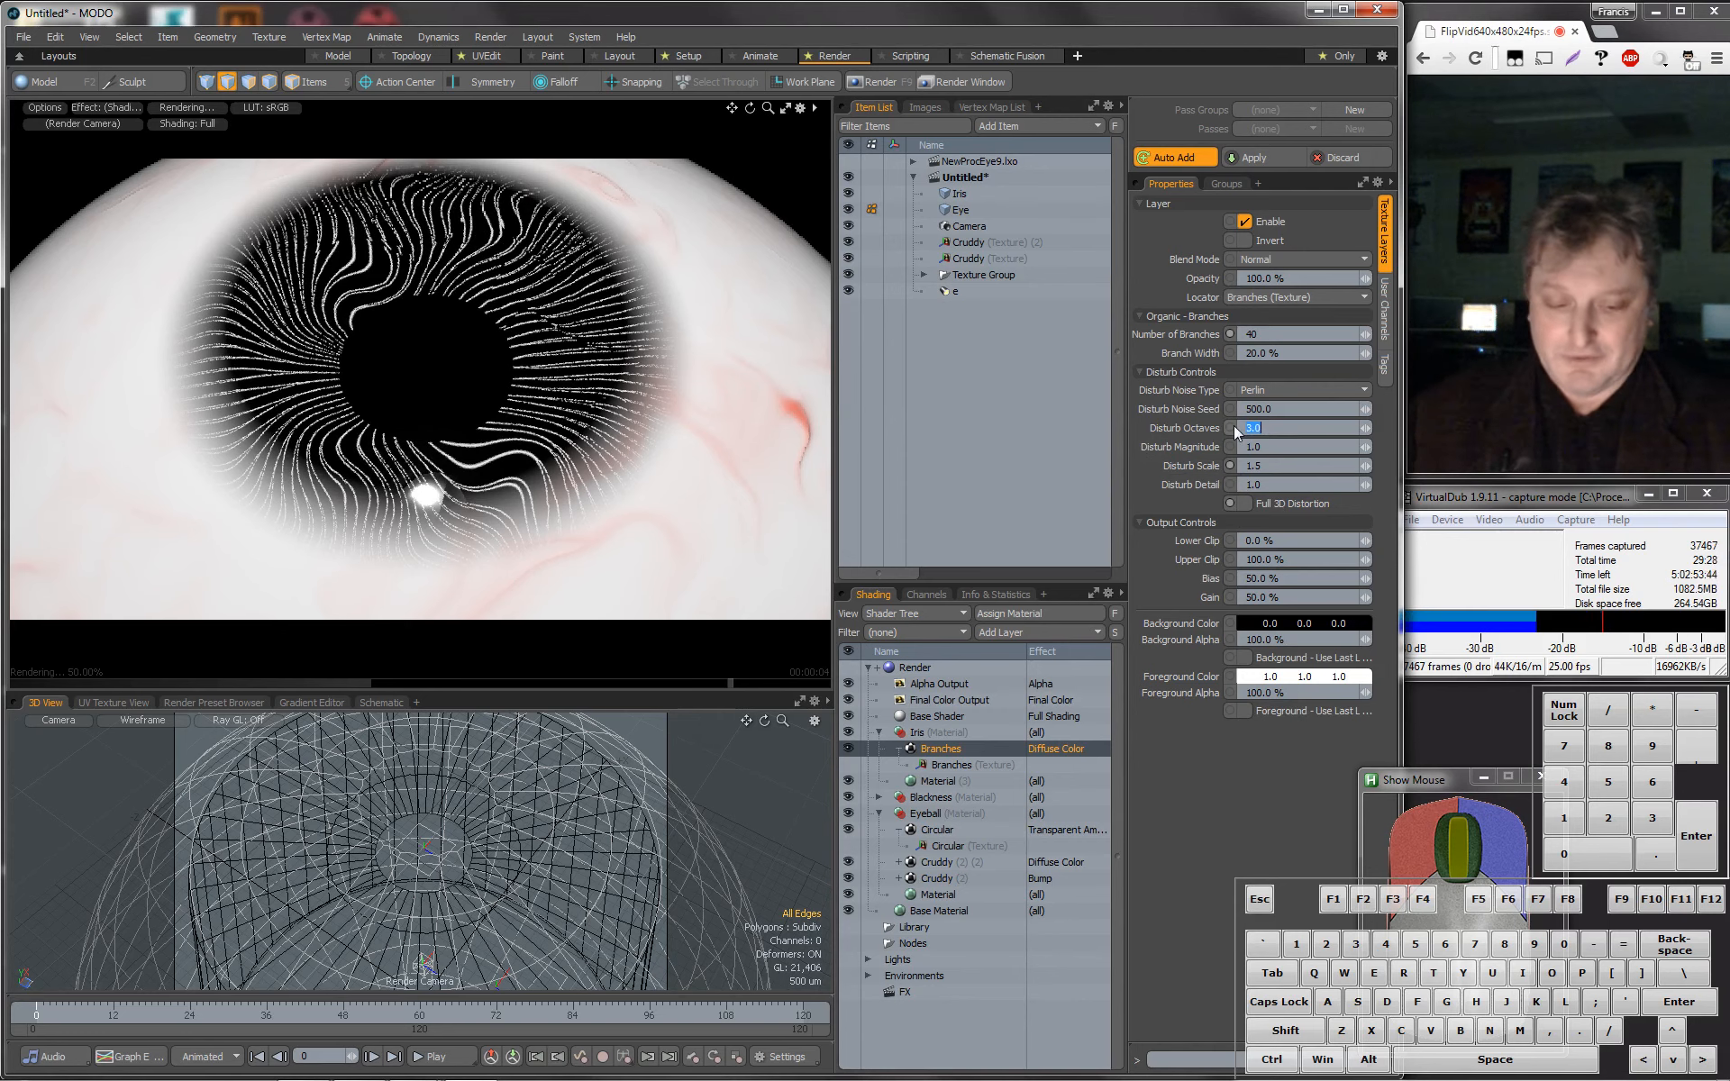
type("1")
key("Return")
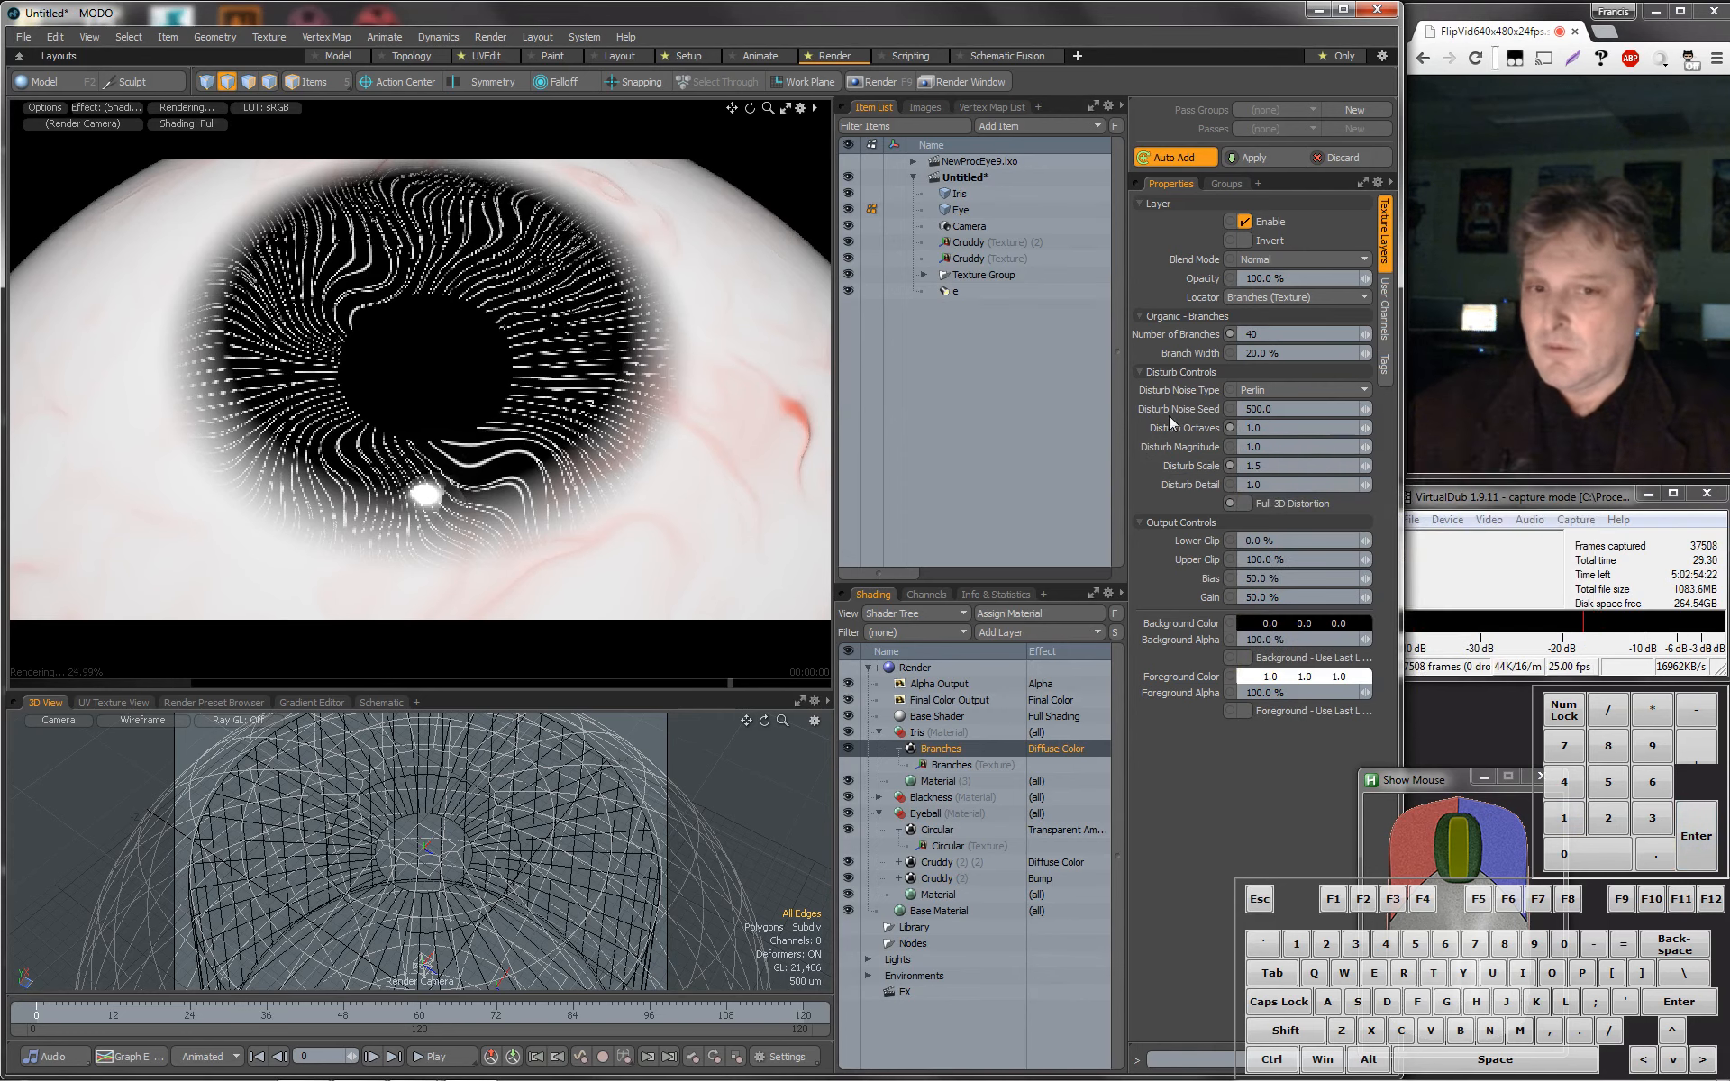
left_click(1279, 427)
type("6")
key("Return")
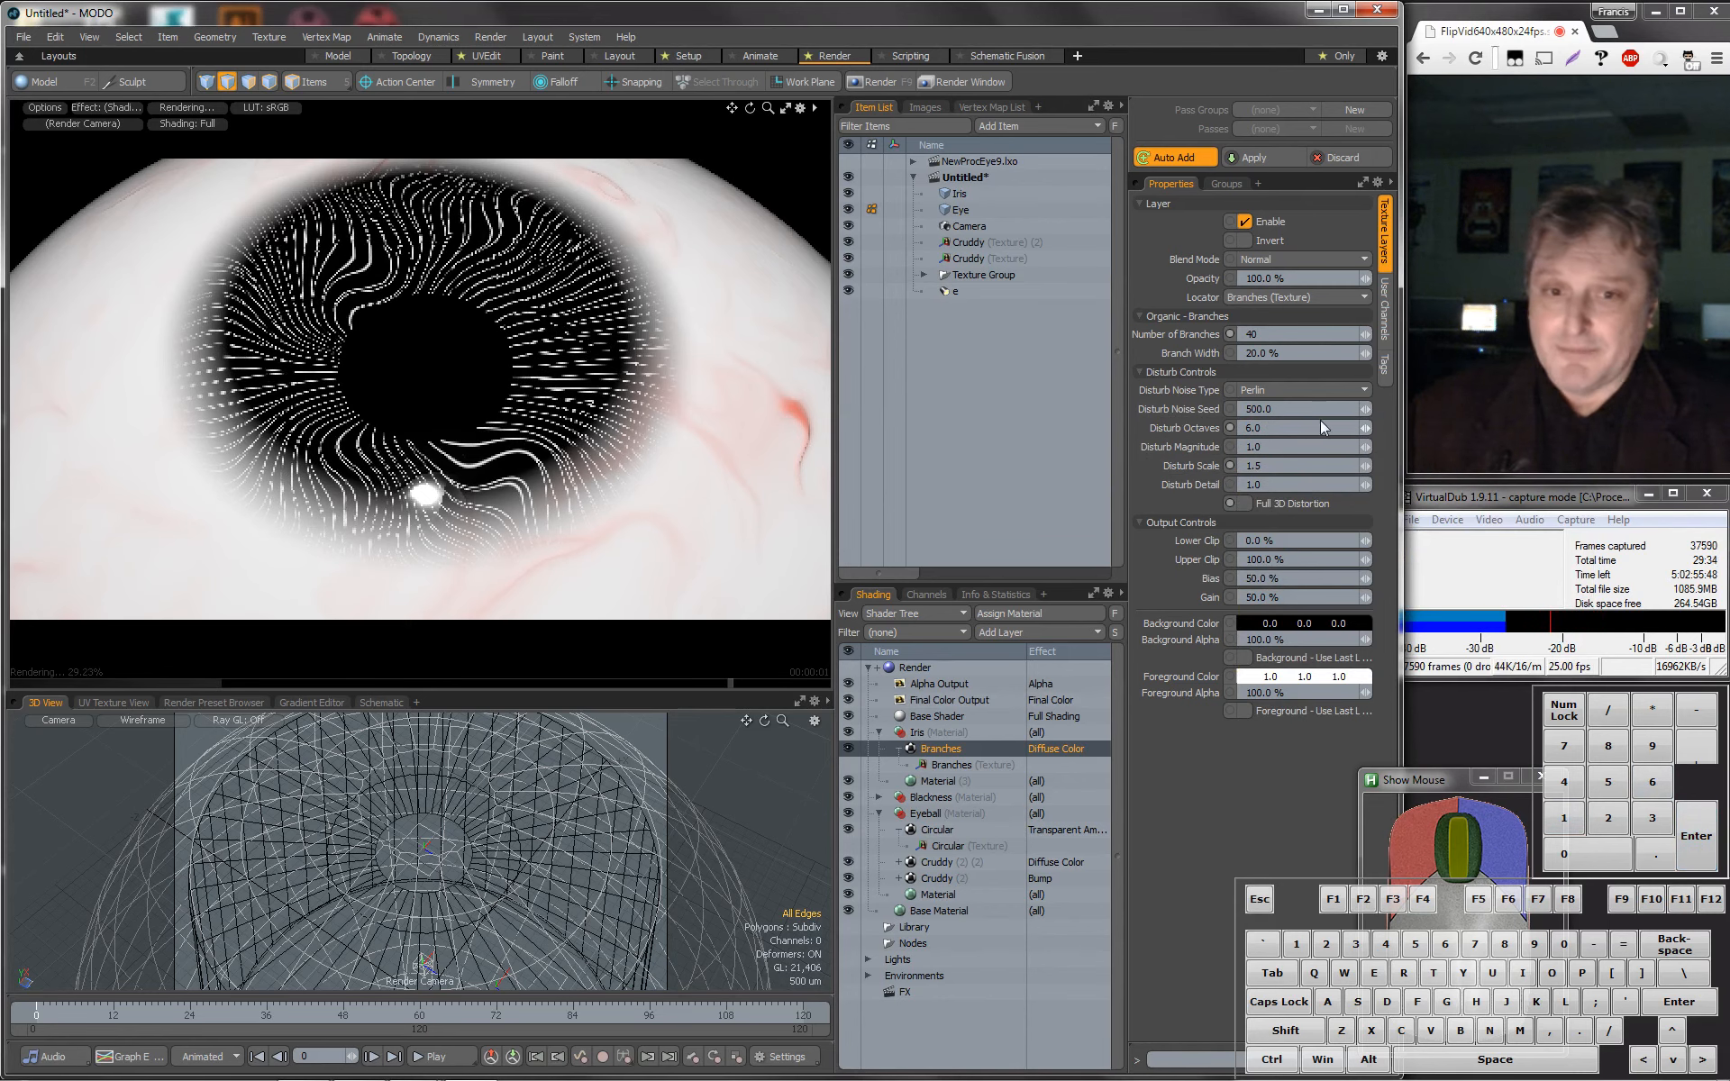
left_click(1291, 429)
type("3")
key("Return")
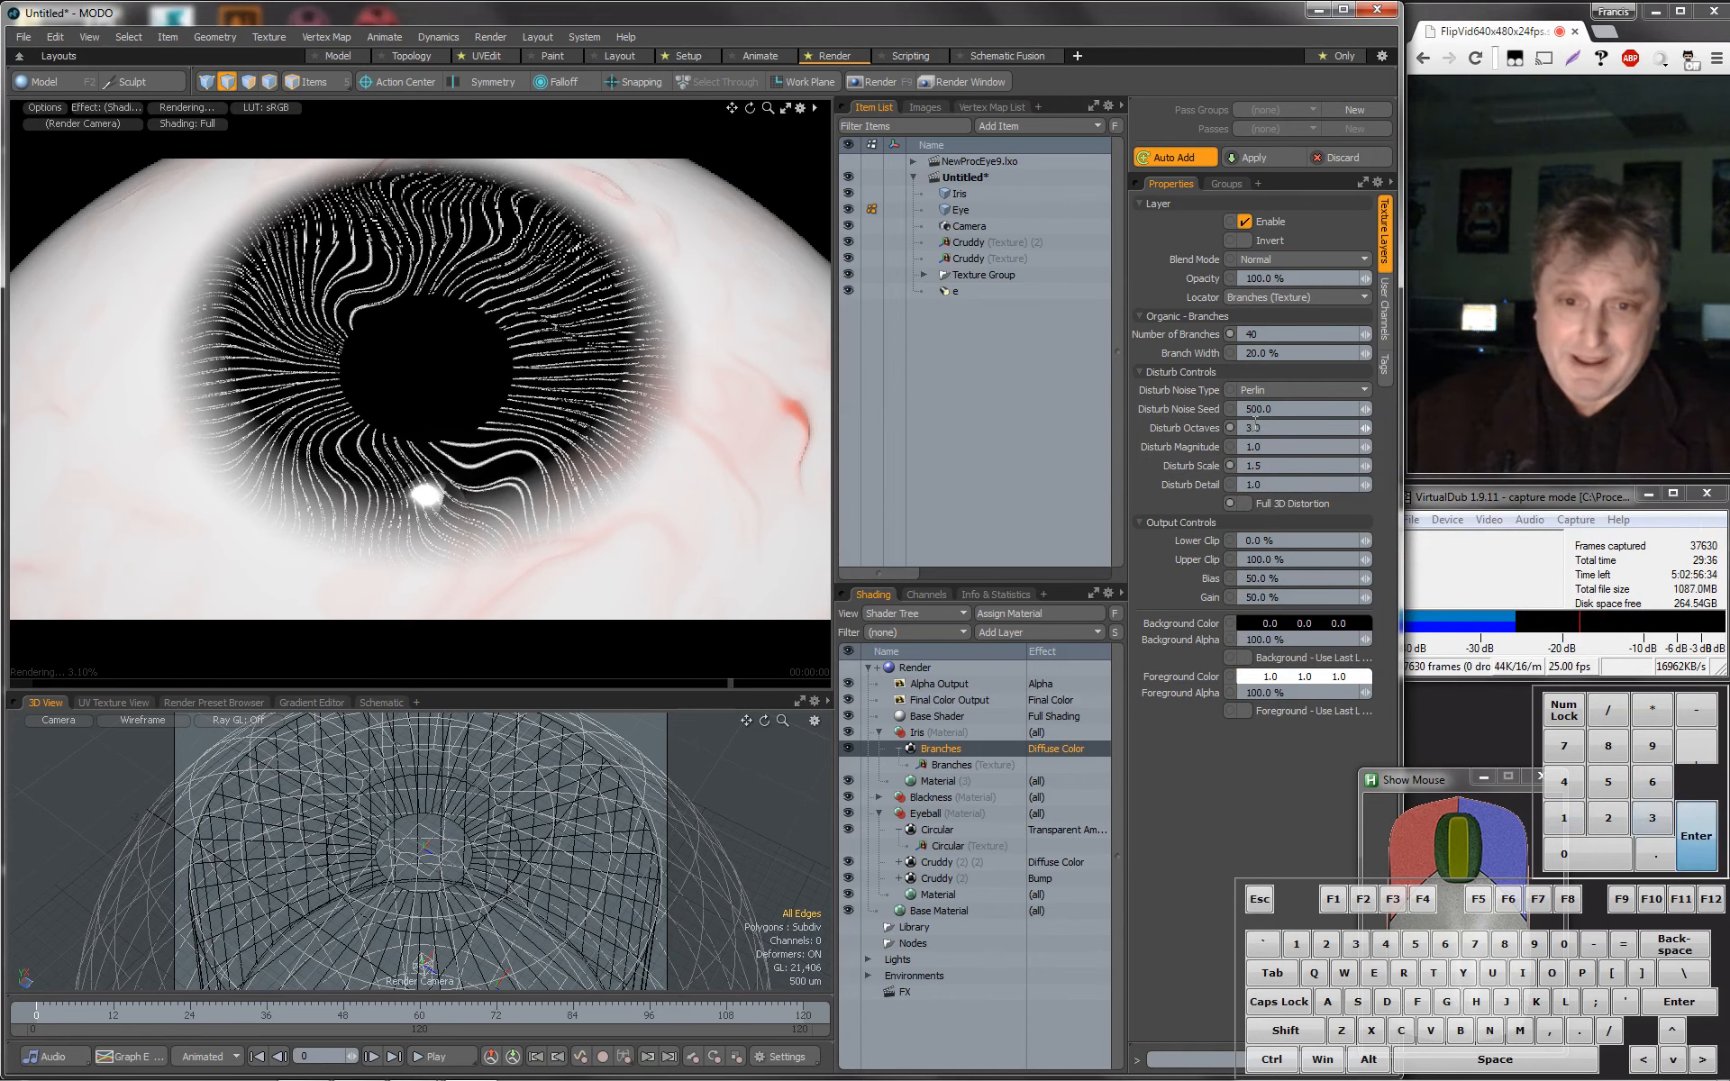
Try a Disturb Magnitude of 0.5 on the Branches texture and set it to 0.
left_click(1288, 446)
left_click(1298, 466)
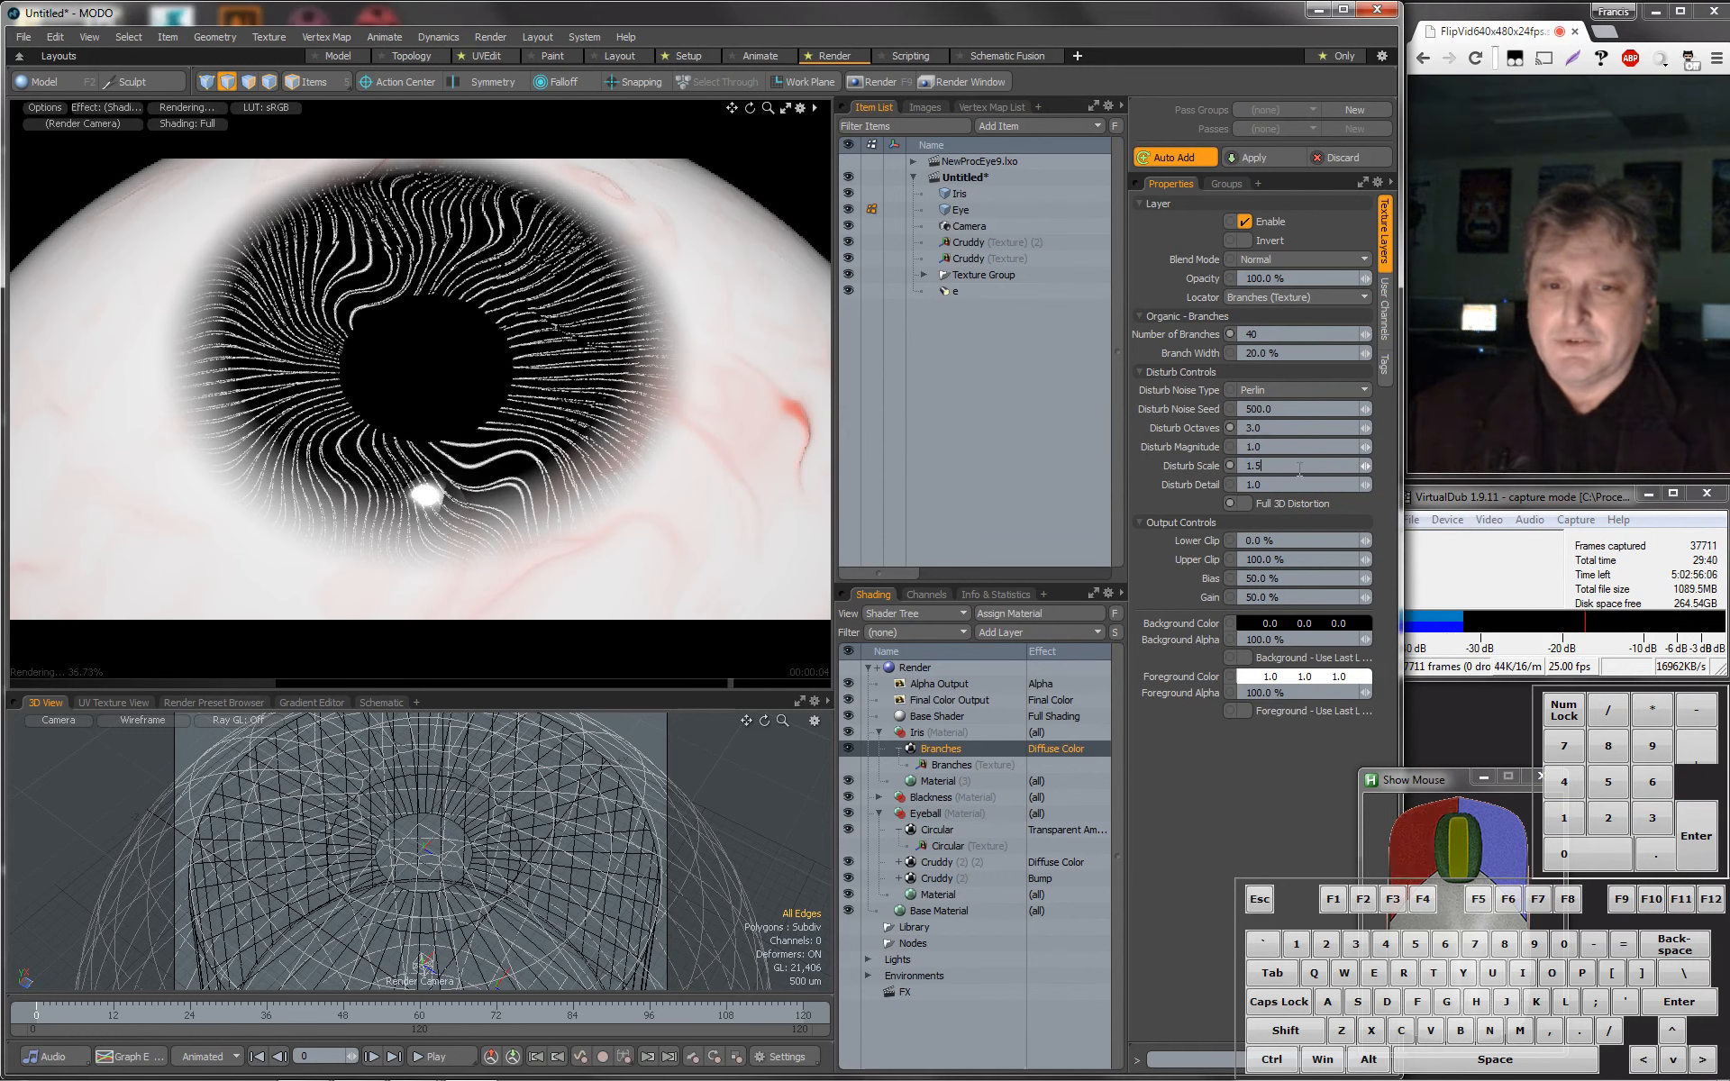
left_click(1288, 443)
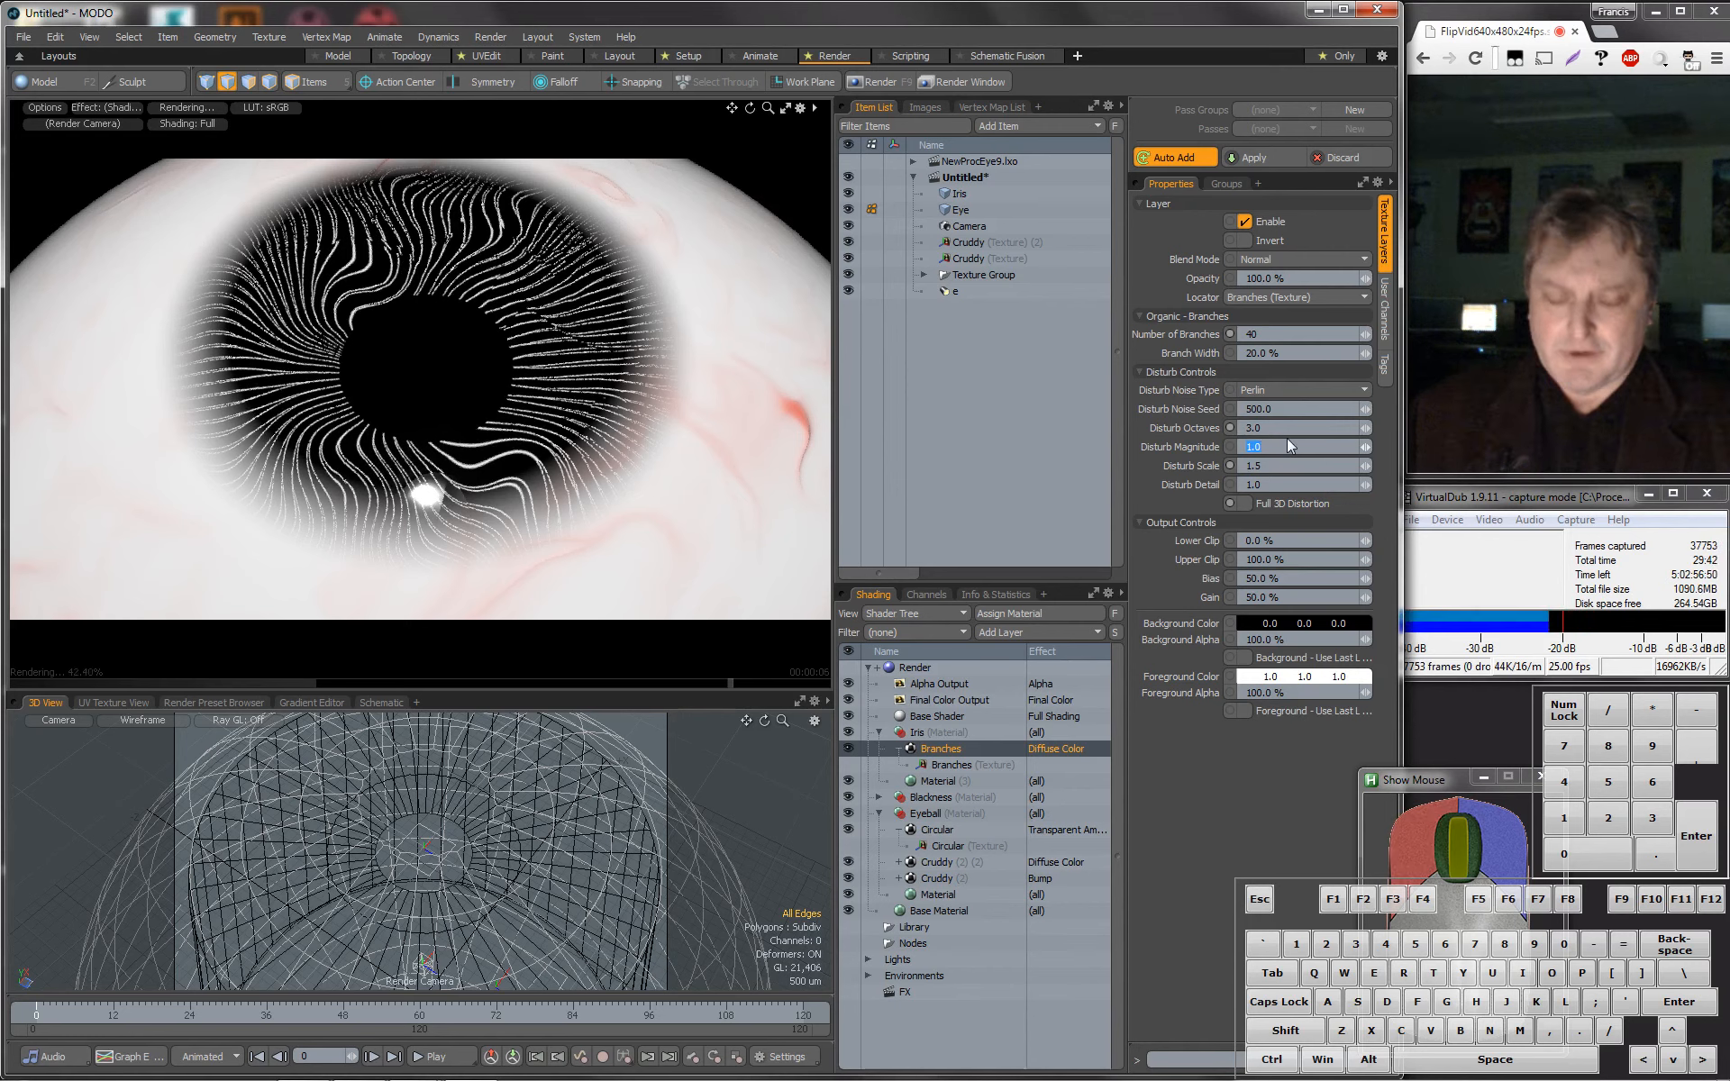
type(".5")
key("Return")
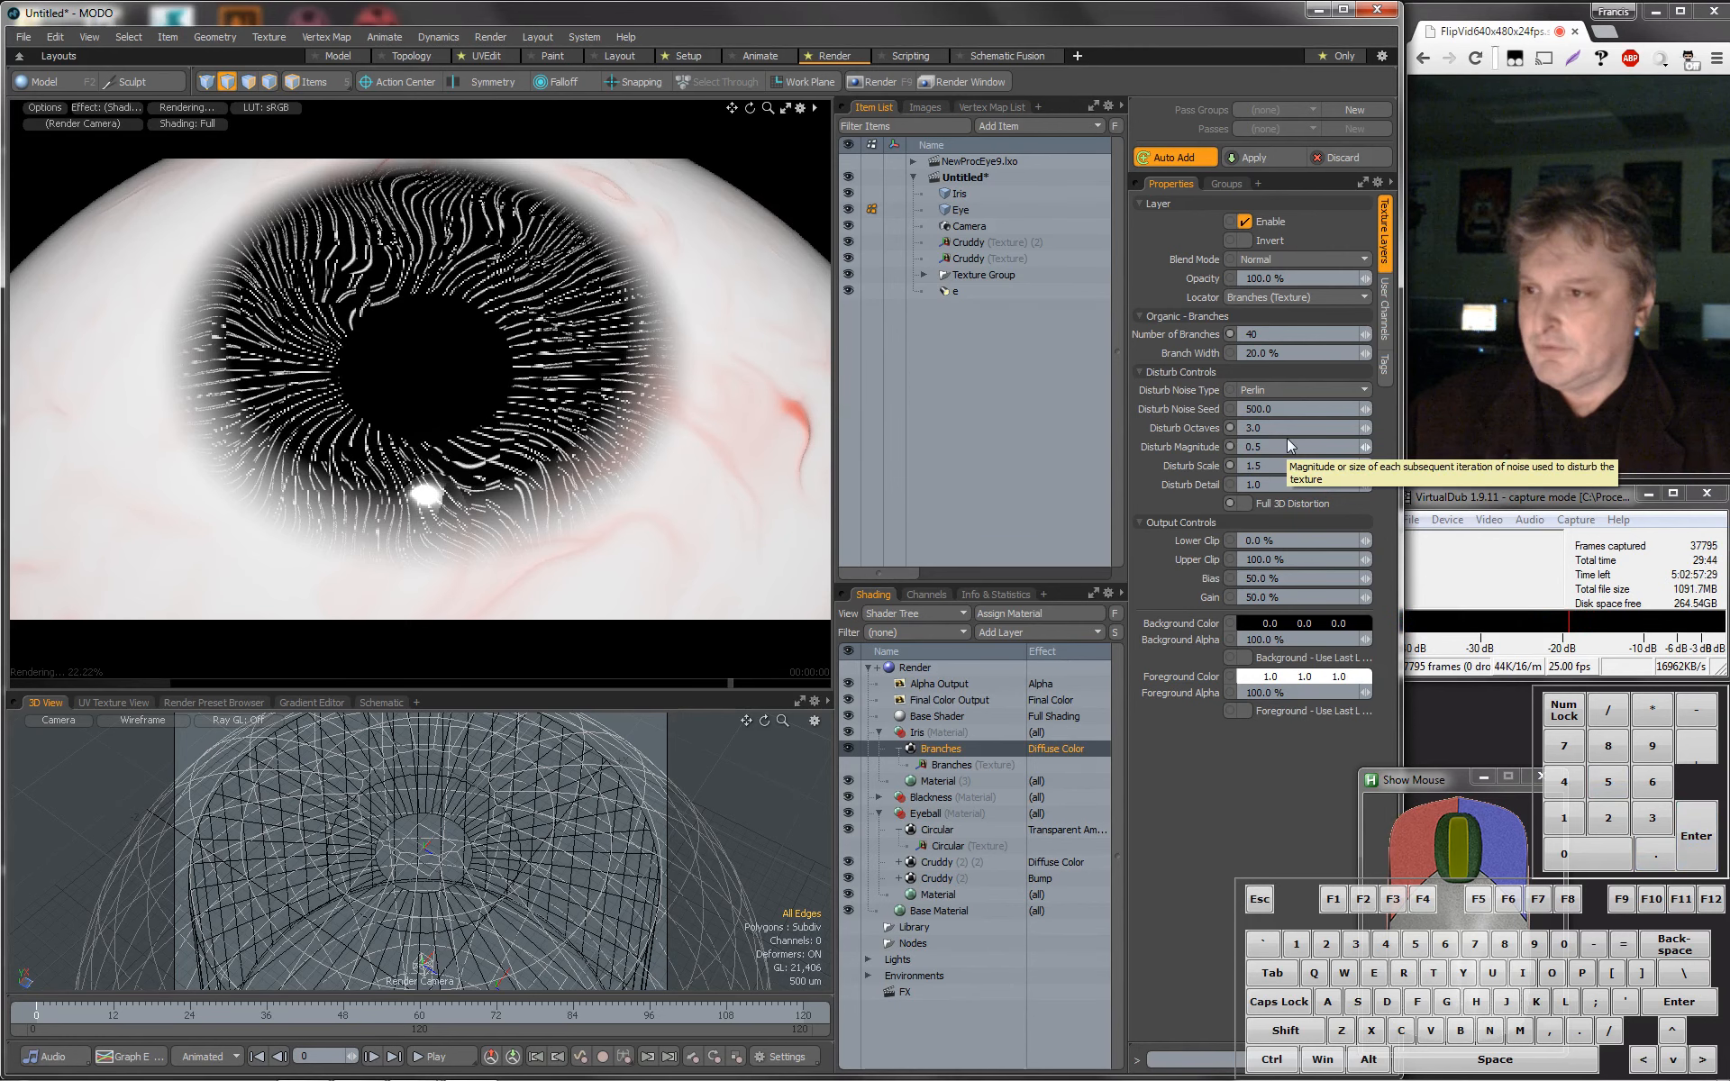
left_click(1289, 445)
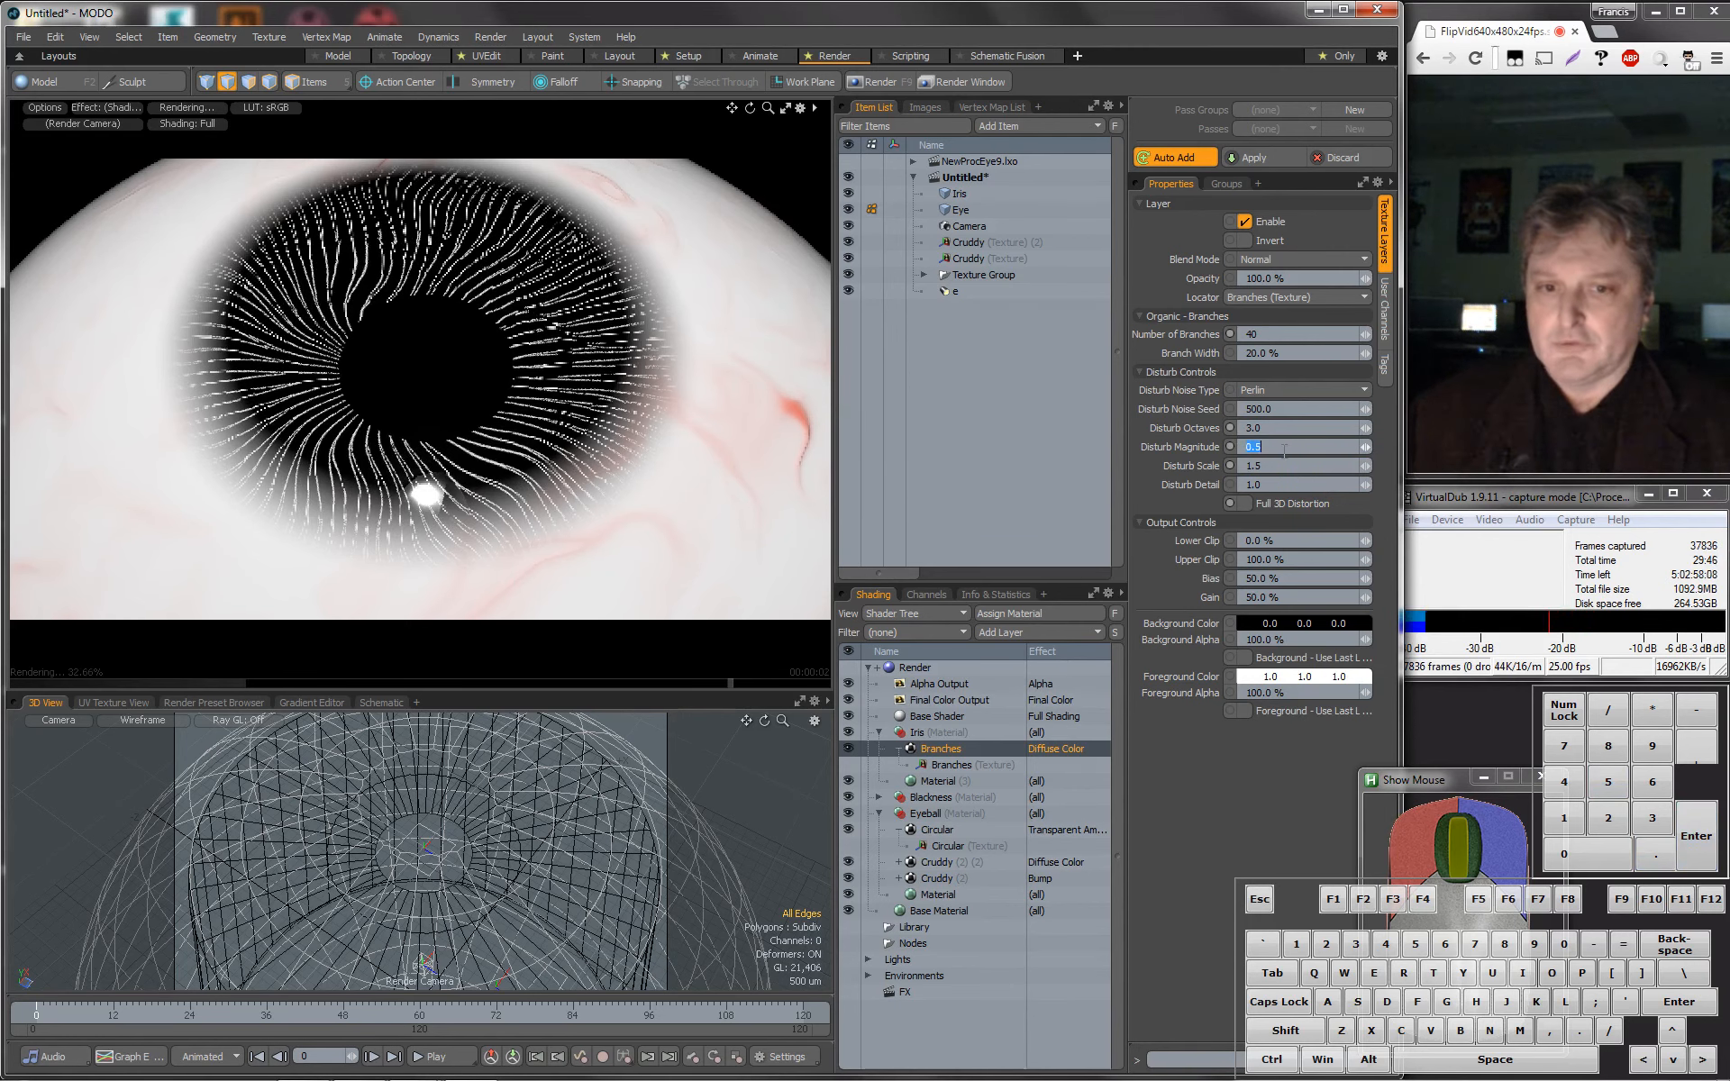
type("0")
key("Return")
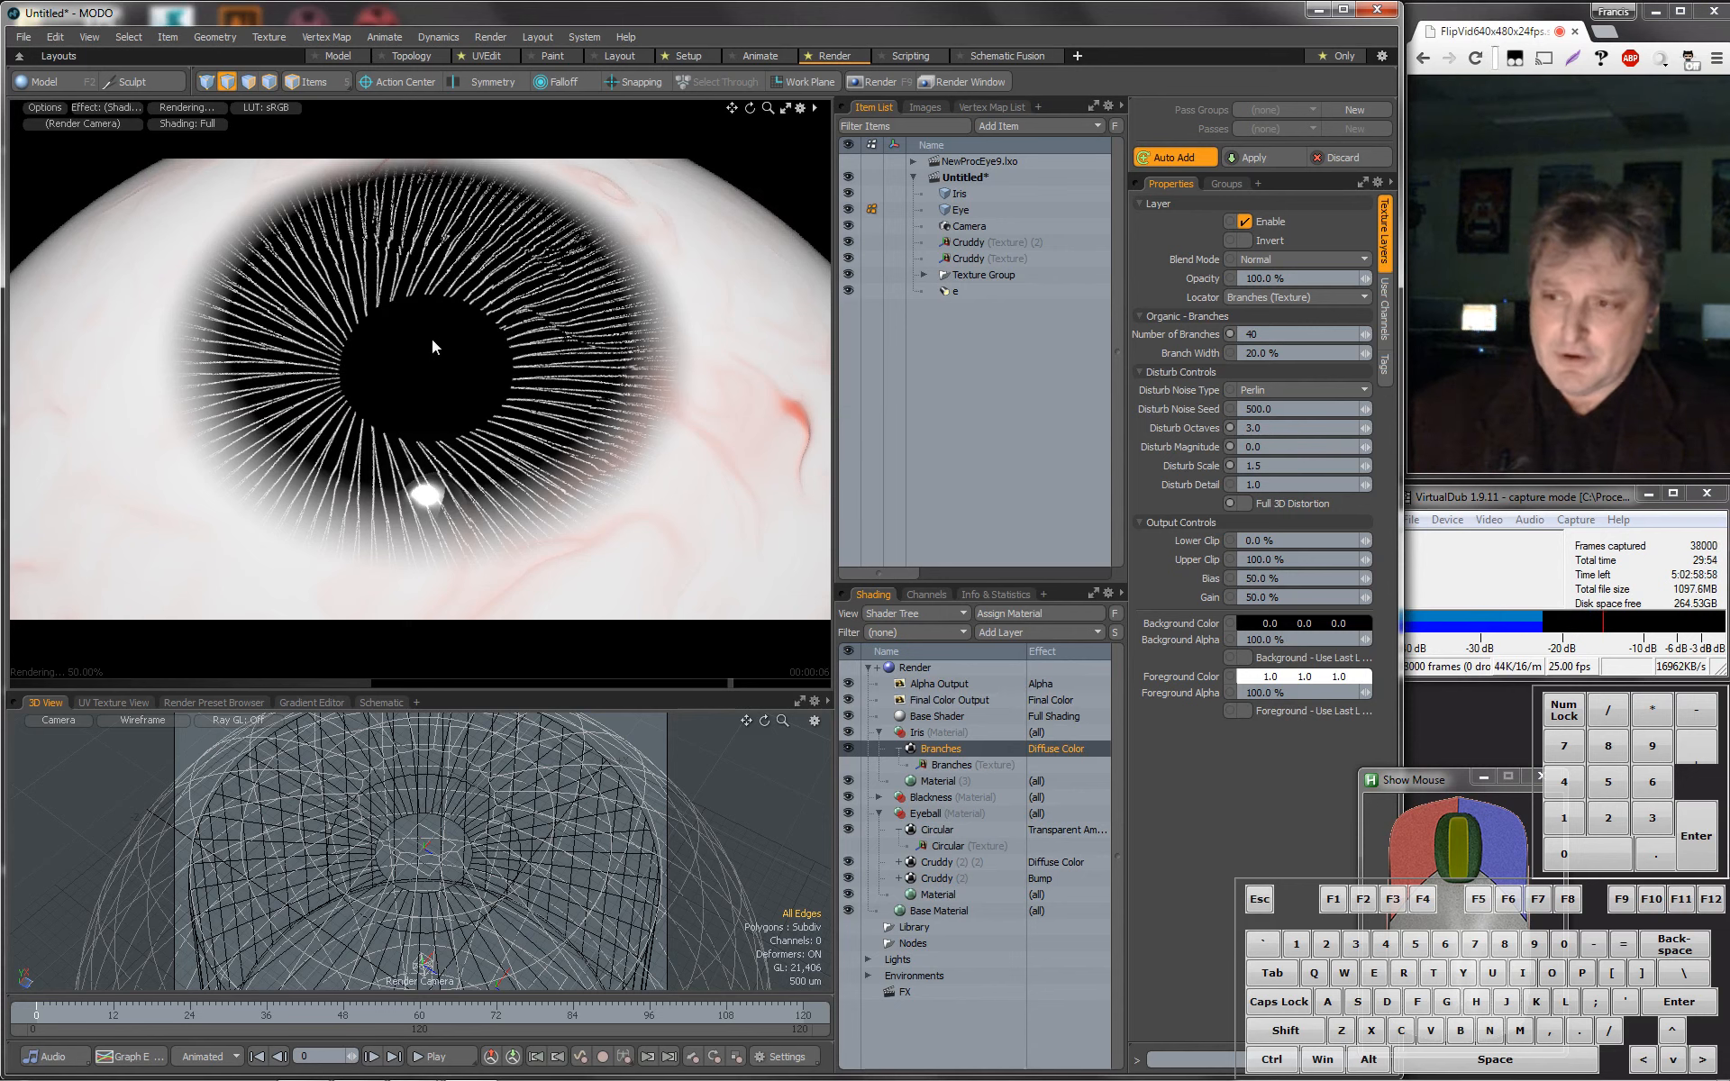
Set the X and Z size of the Branches texture locator to 4 mm.
left_click(948, 766)
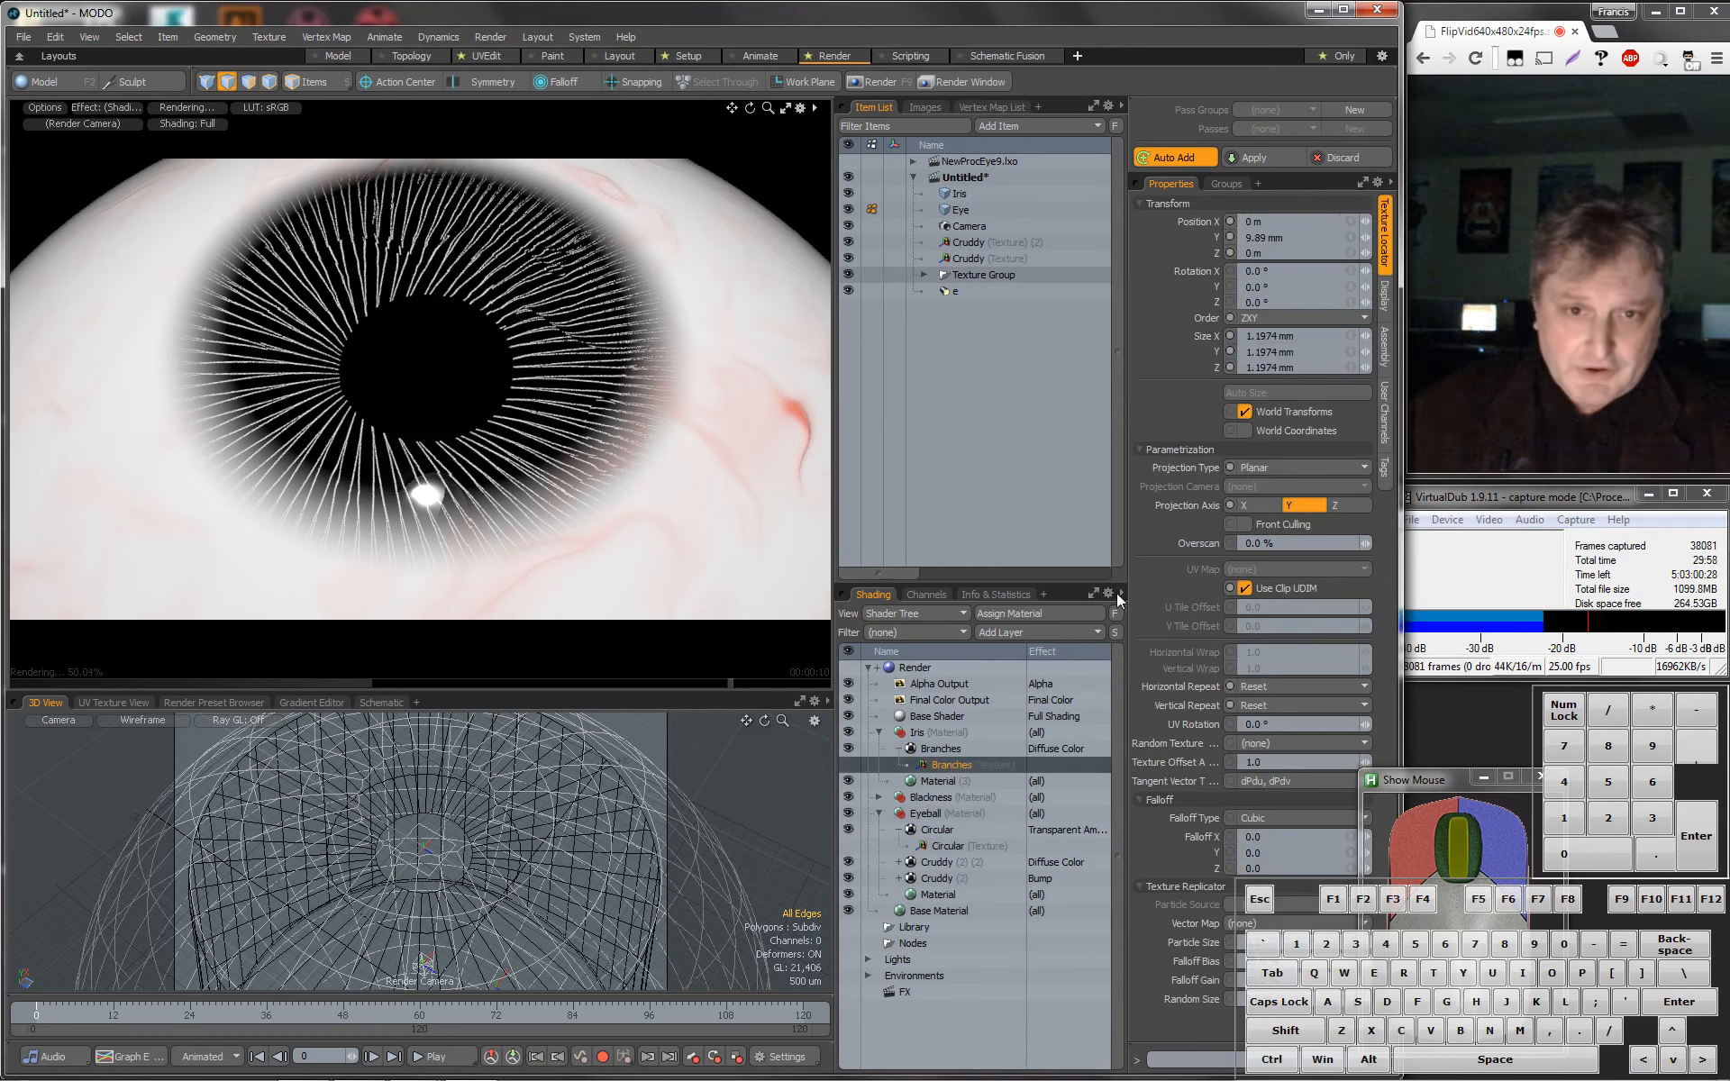
left_click(1311, 336)
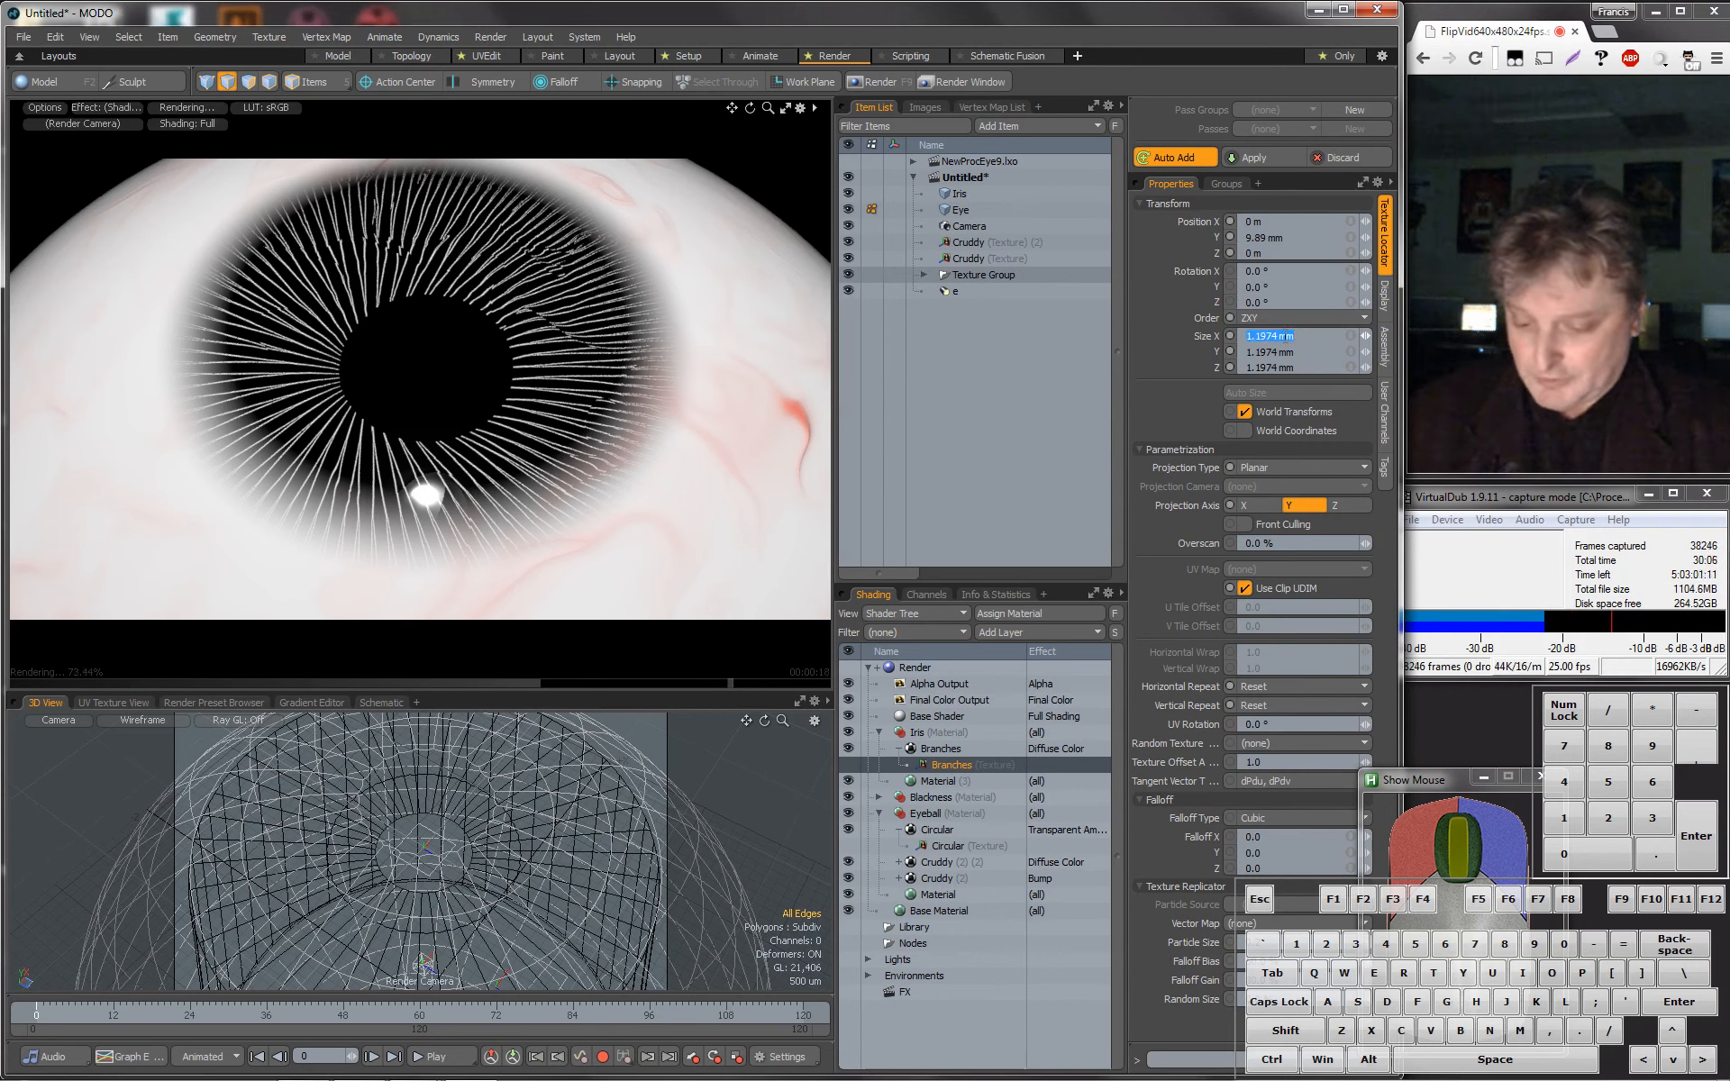
key("Return")
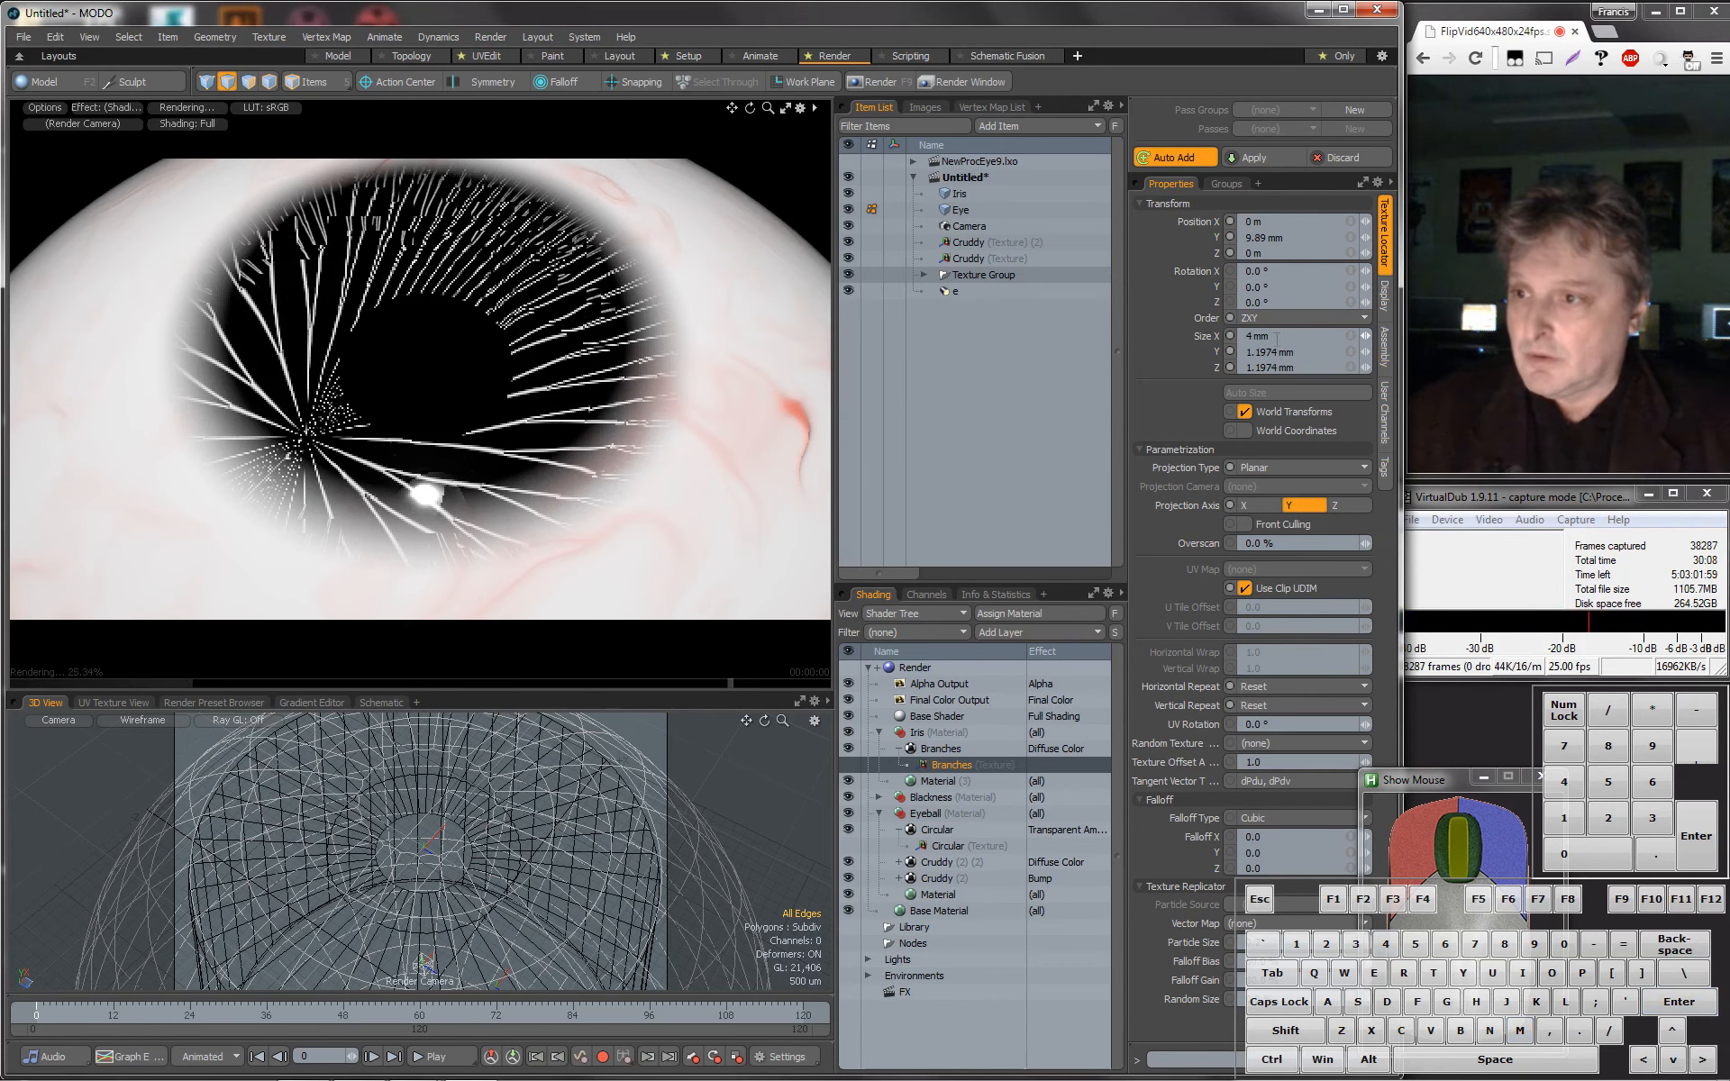
left_click(1307, 368)
type("4 mm")
key("Return")
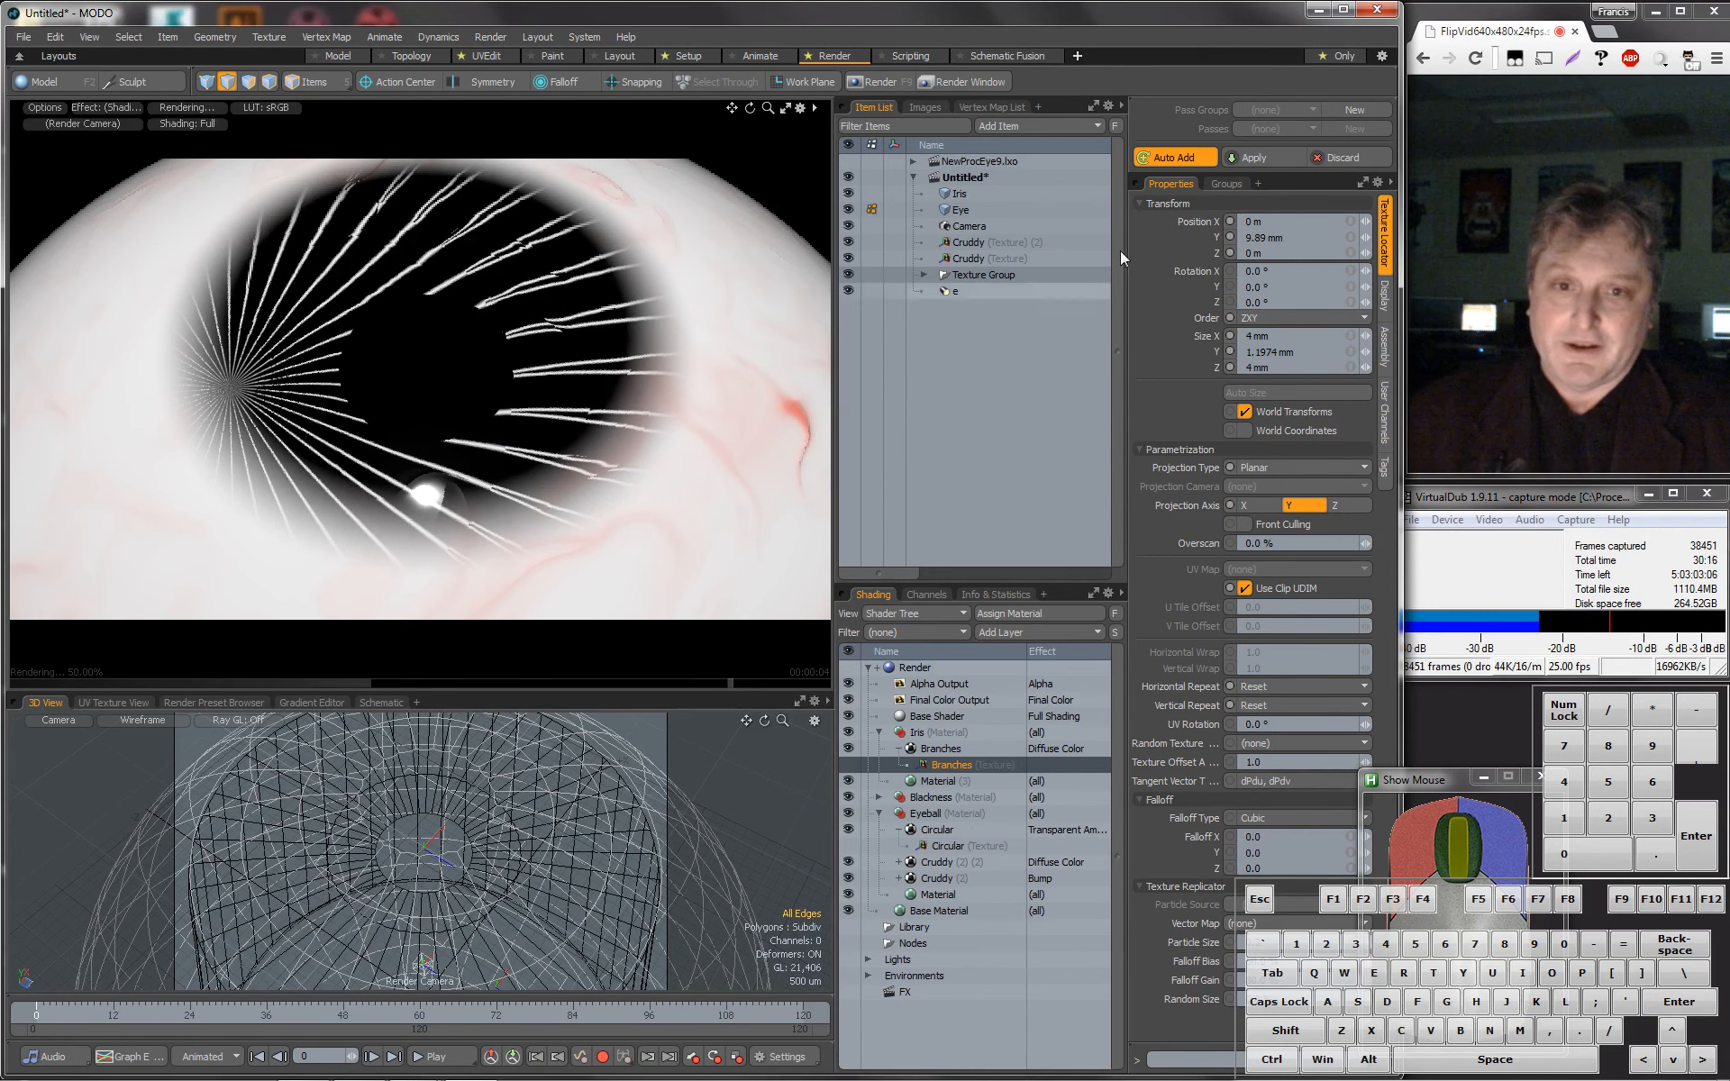
Set the X and Z position of the Branches texture locator to 2 mm.
left_click(1262, 220)
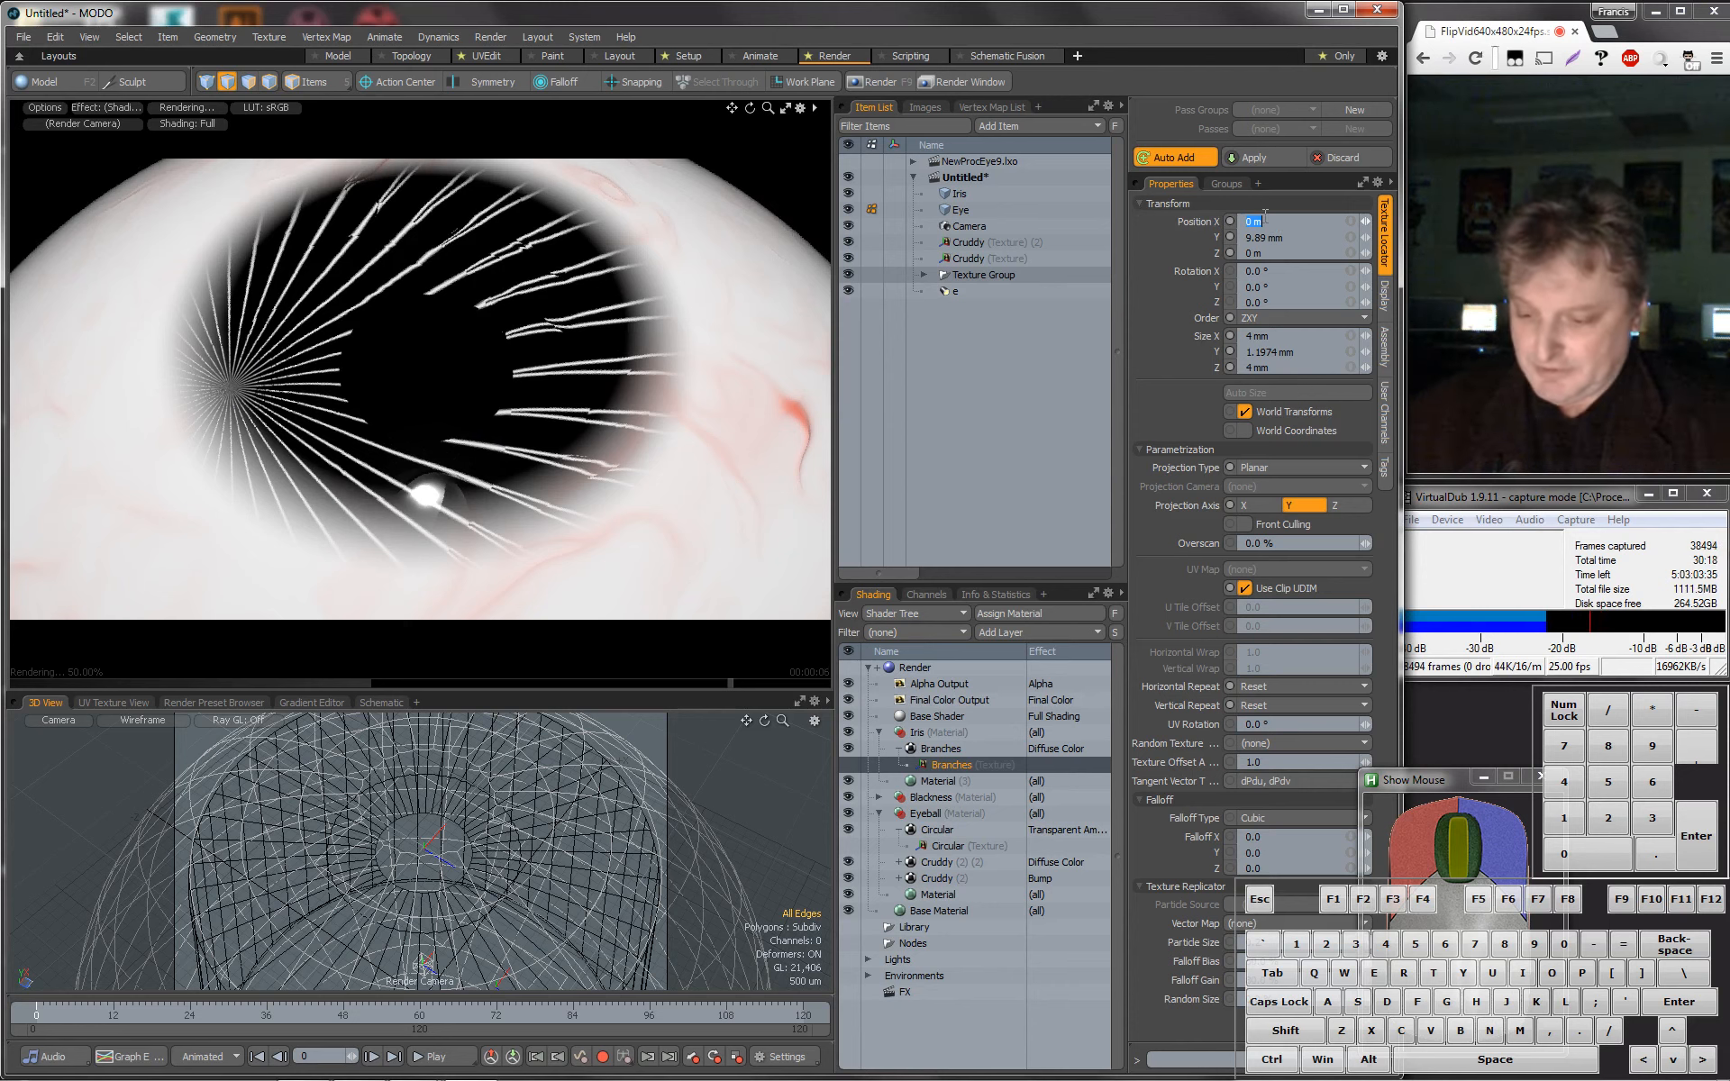
type("2mm")
key("Return")
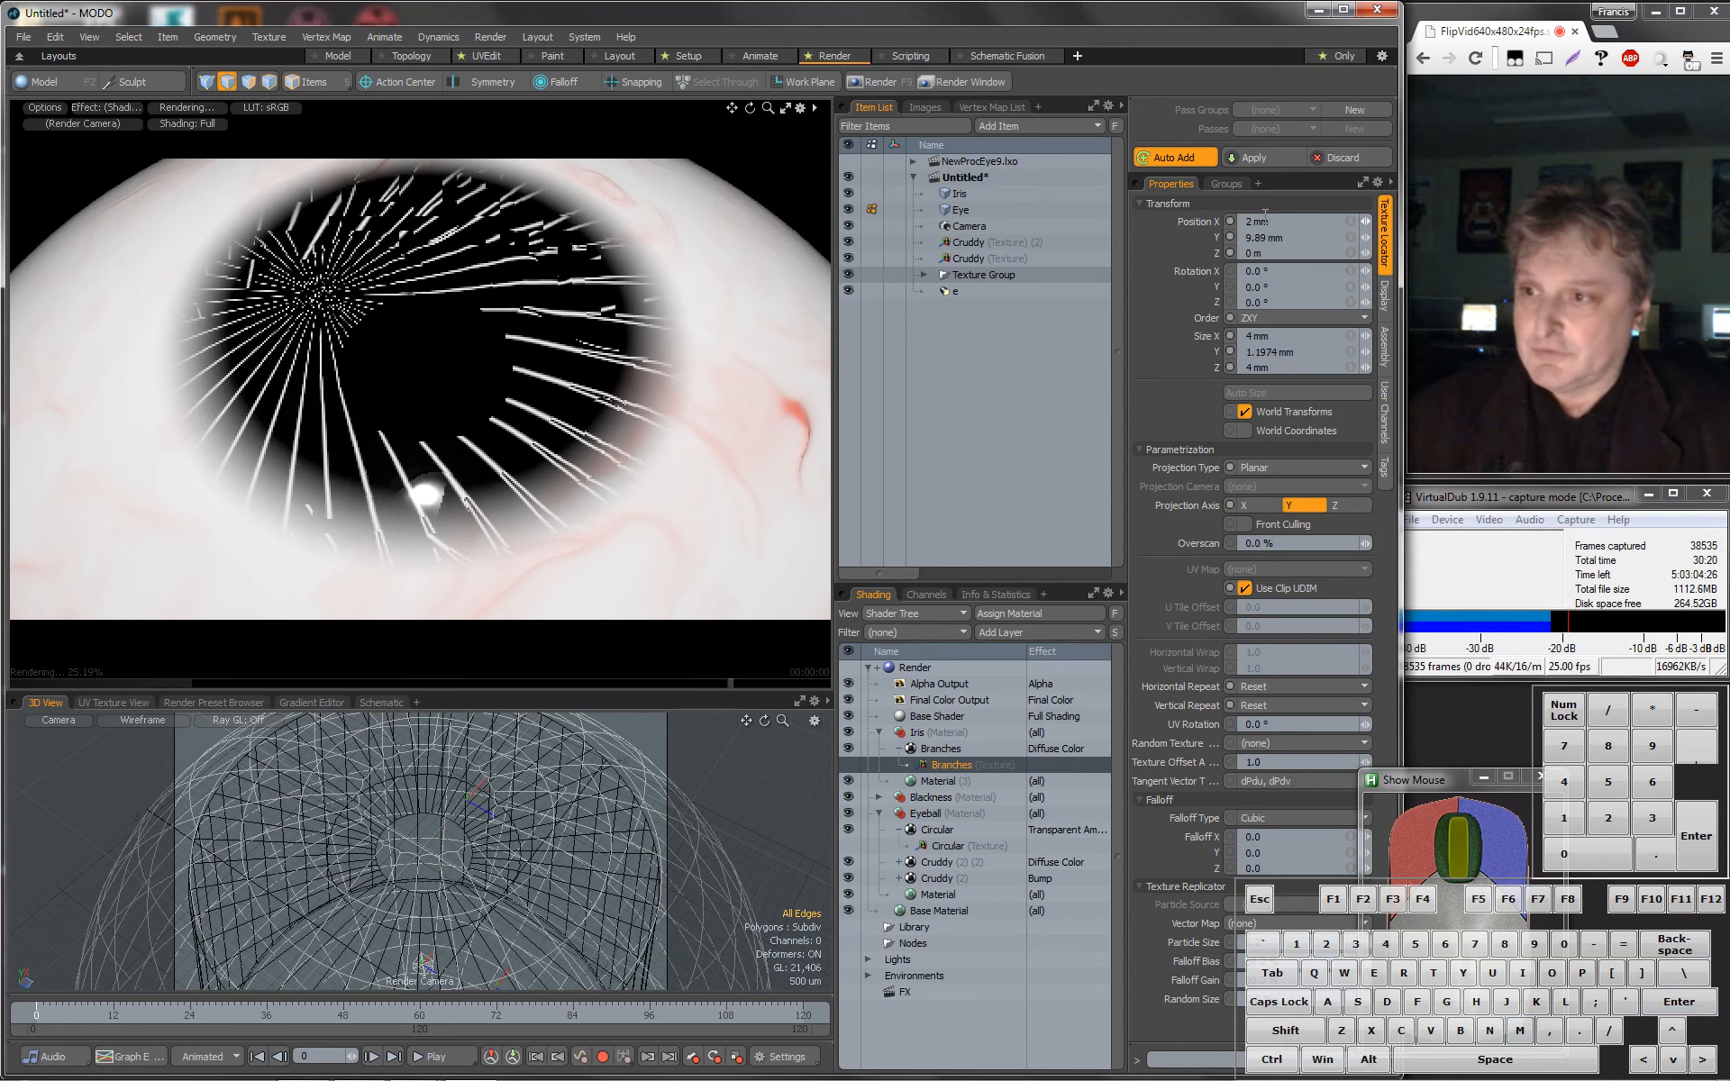
left_click(1278, 253)
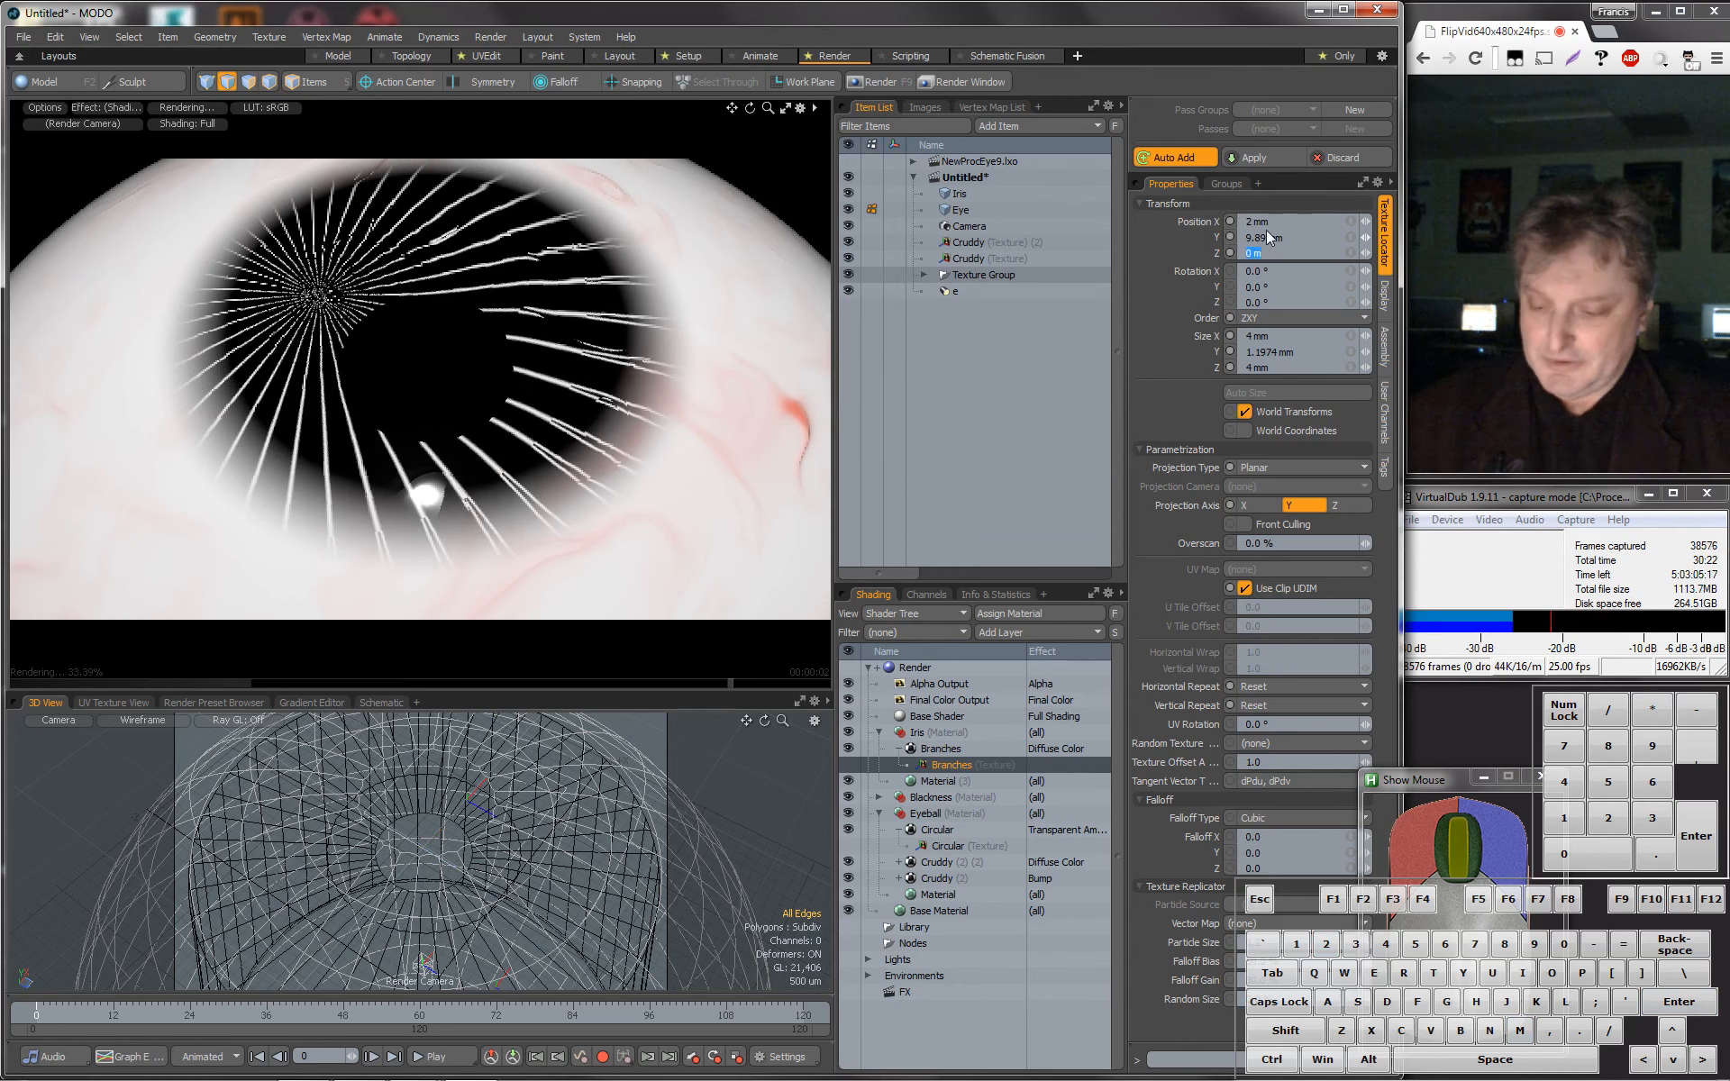
type("2m")
key("Return")
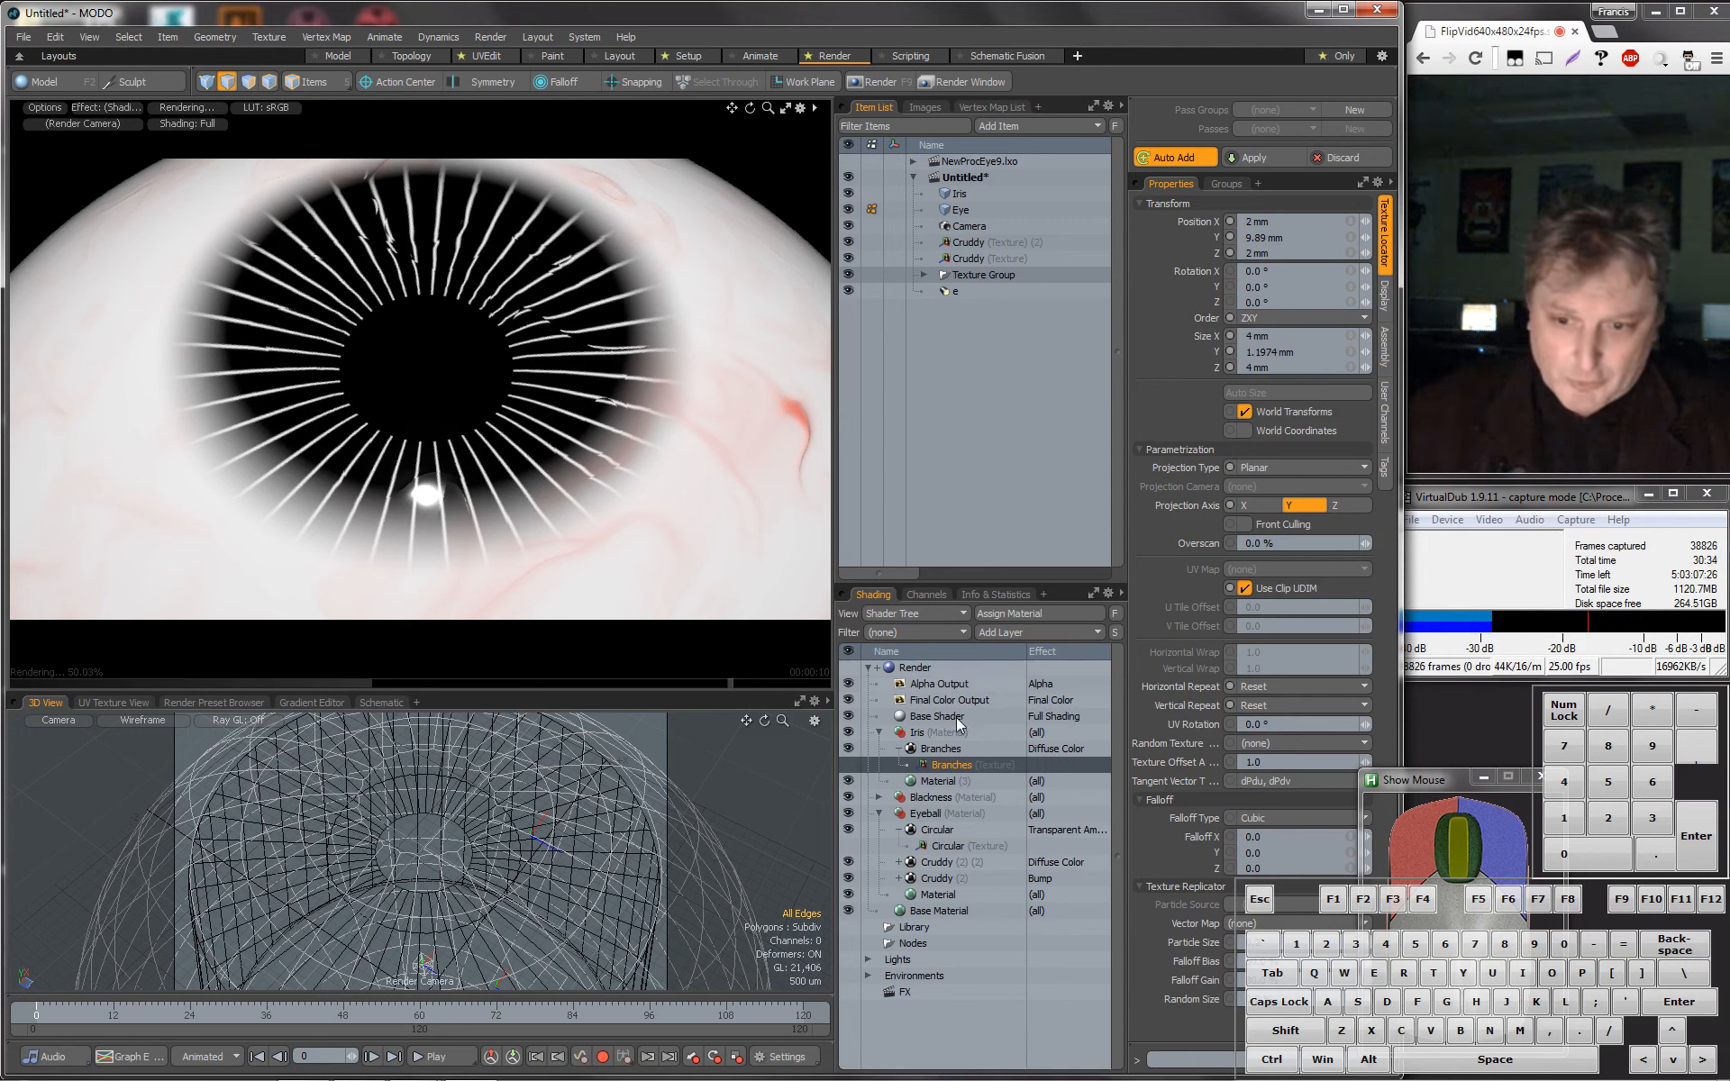
Raise the Branches texture's Disturb Magnitude to 0.161 and its Disturb Detail to 2.31.
left_click(948, 745)
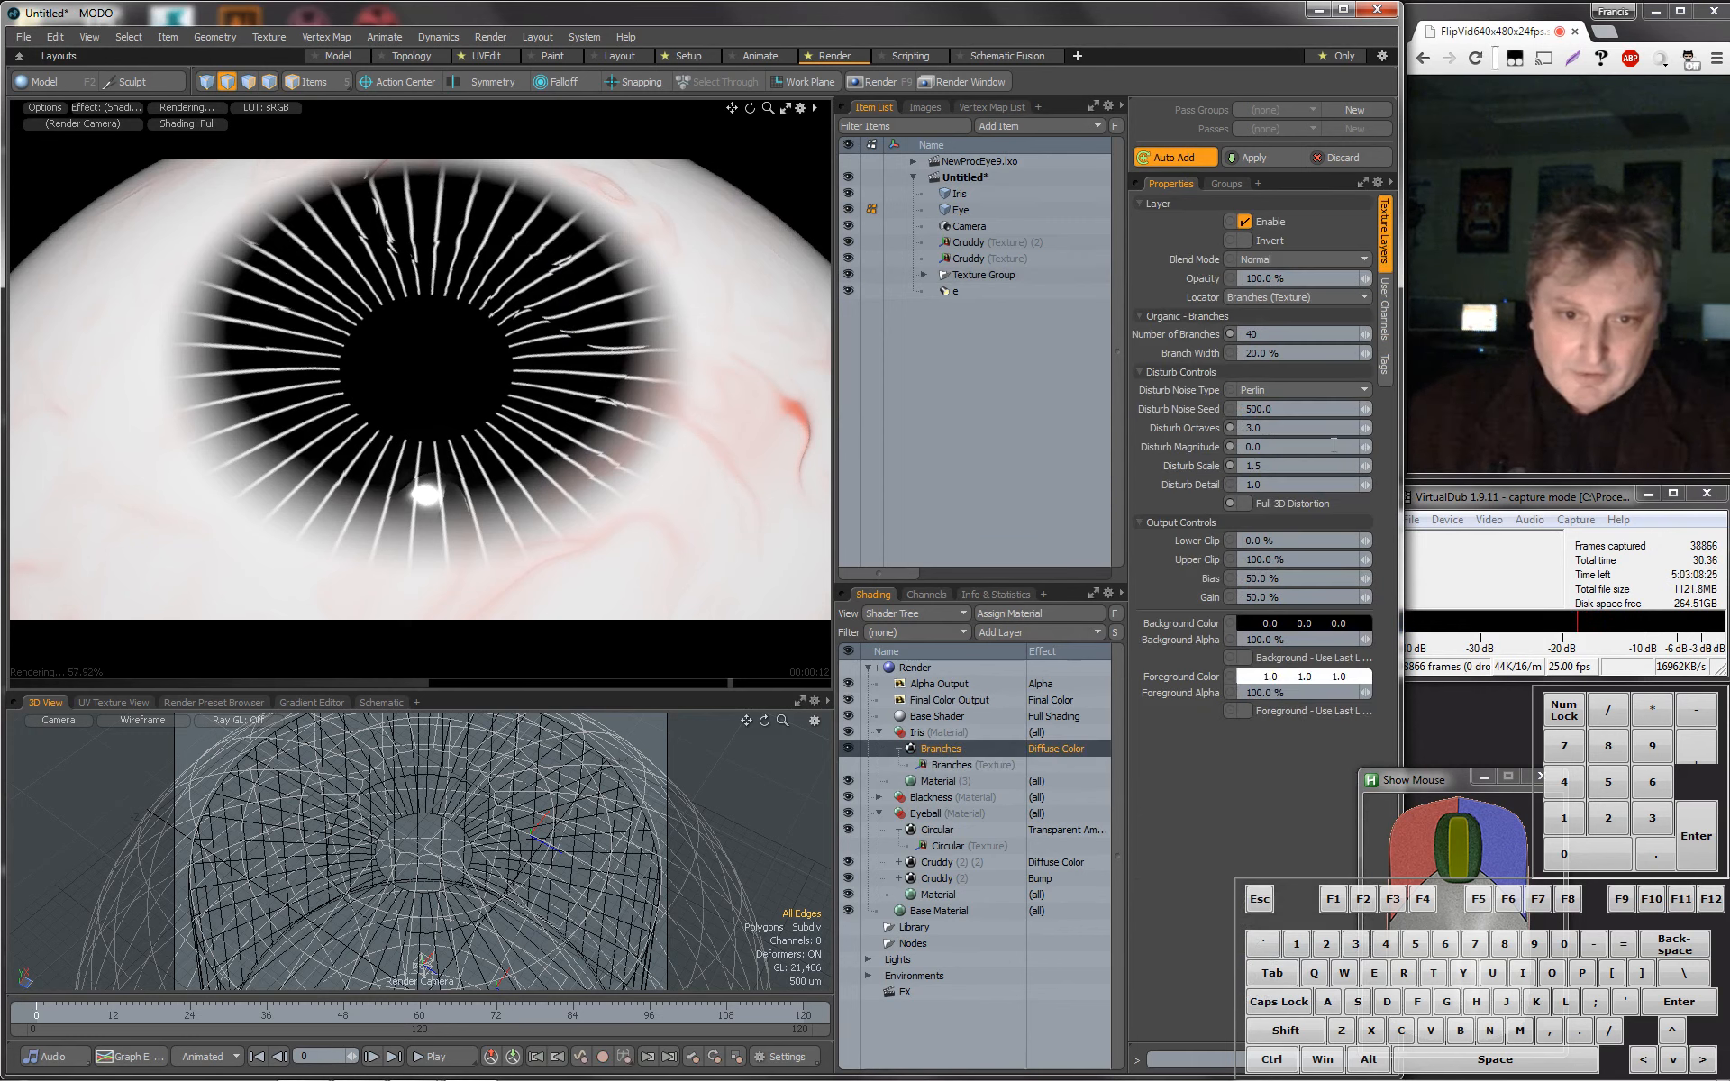
mouse_move(1366, 448)
left_mouse_down()
mouse_move(1384, 448)
mouse_move(1345, 478)
left_mouse_up()
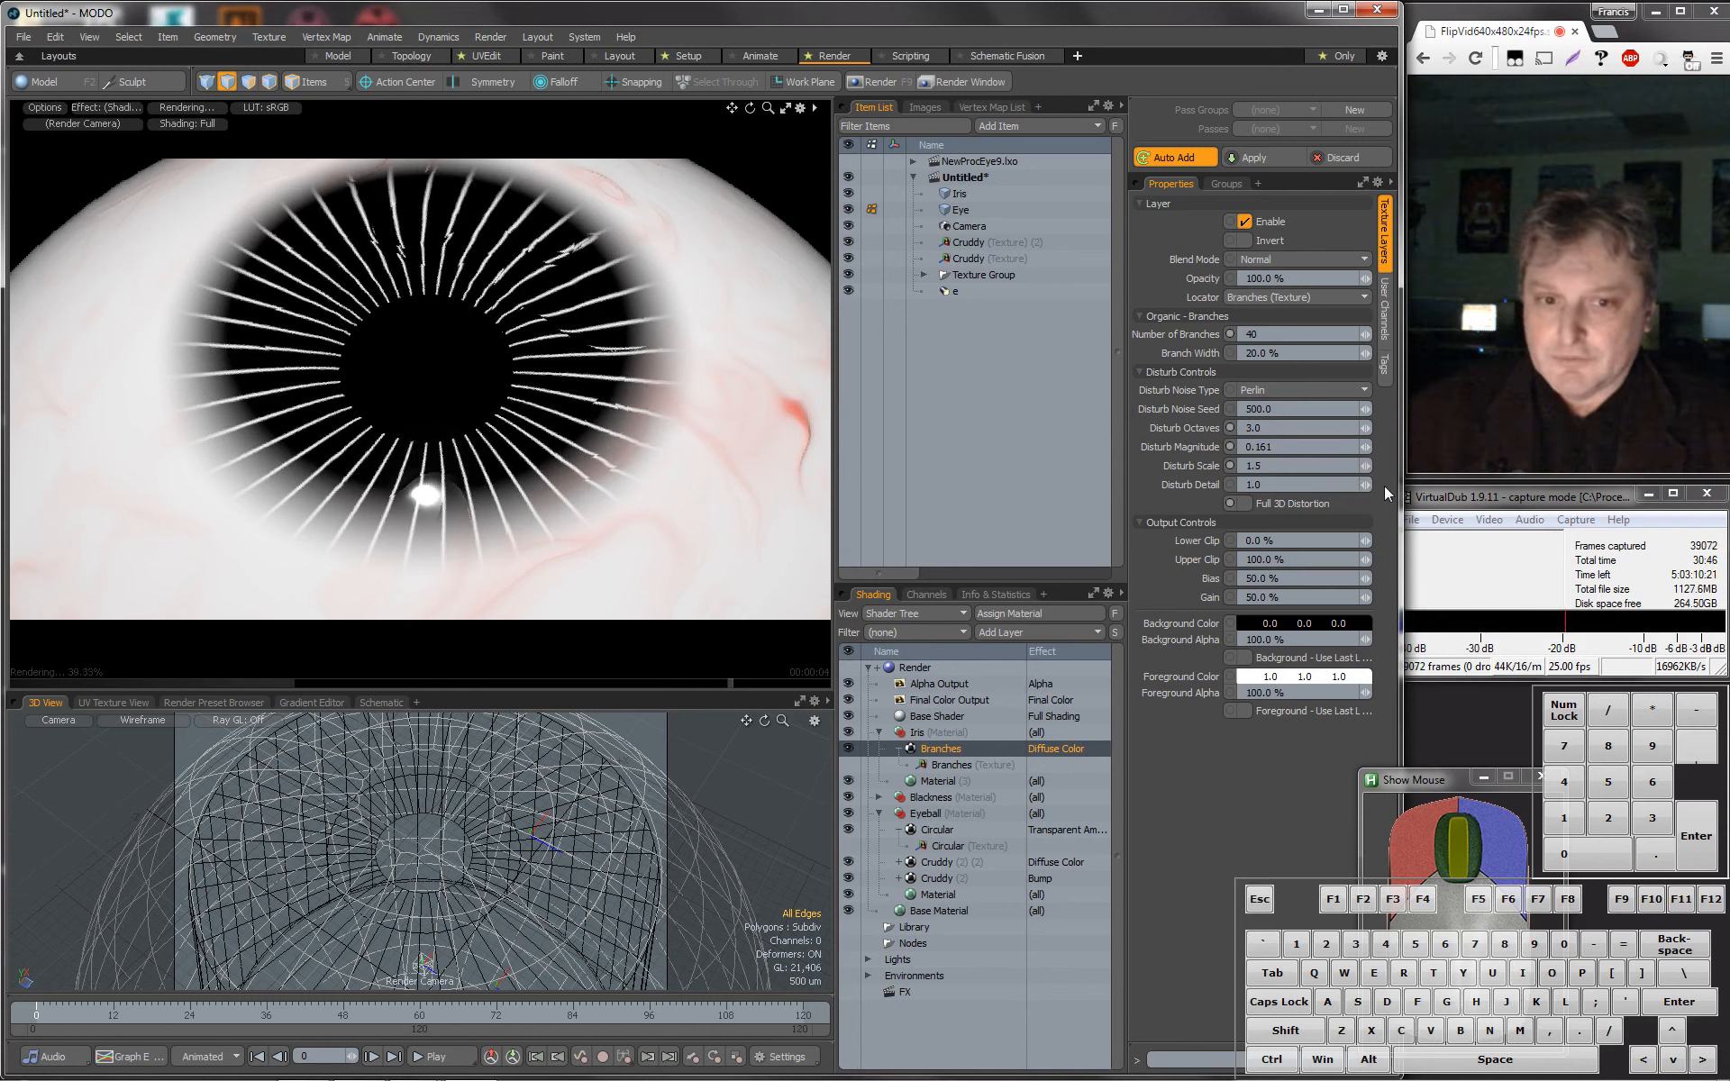
left_click_drag(1365, 485, 1387, 485)
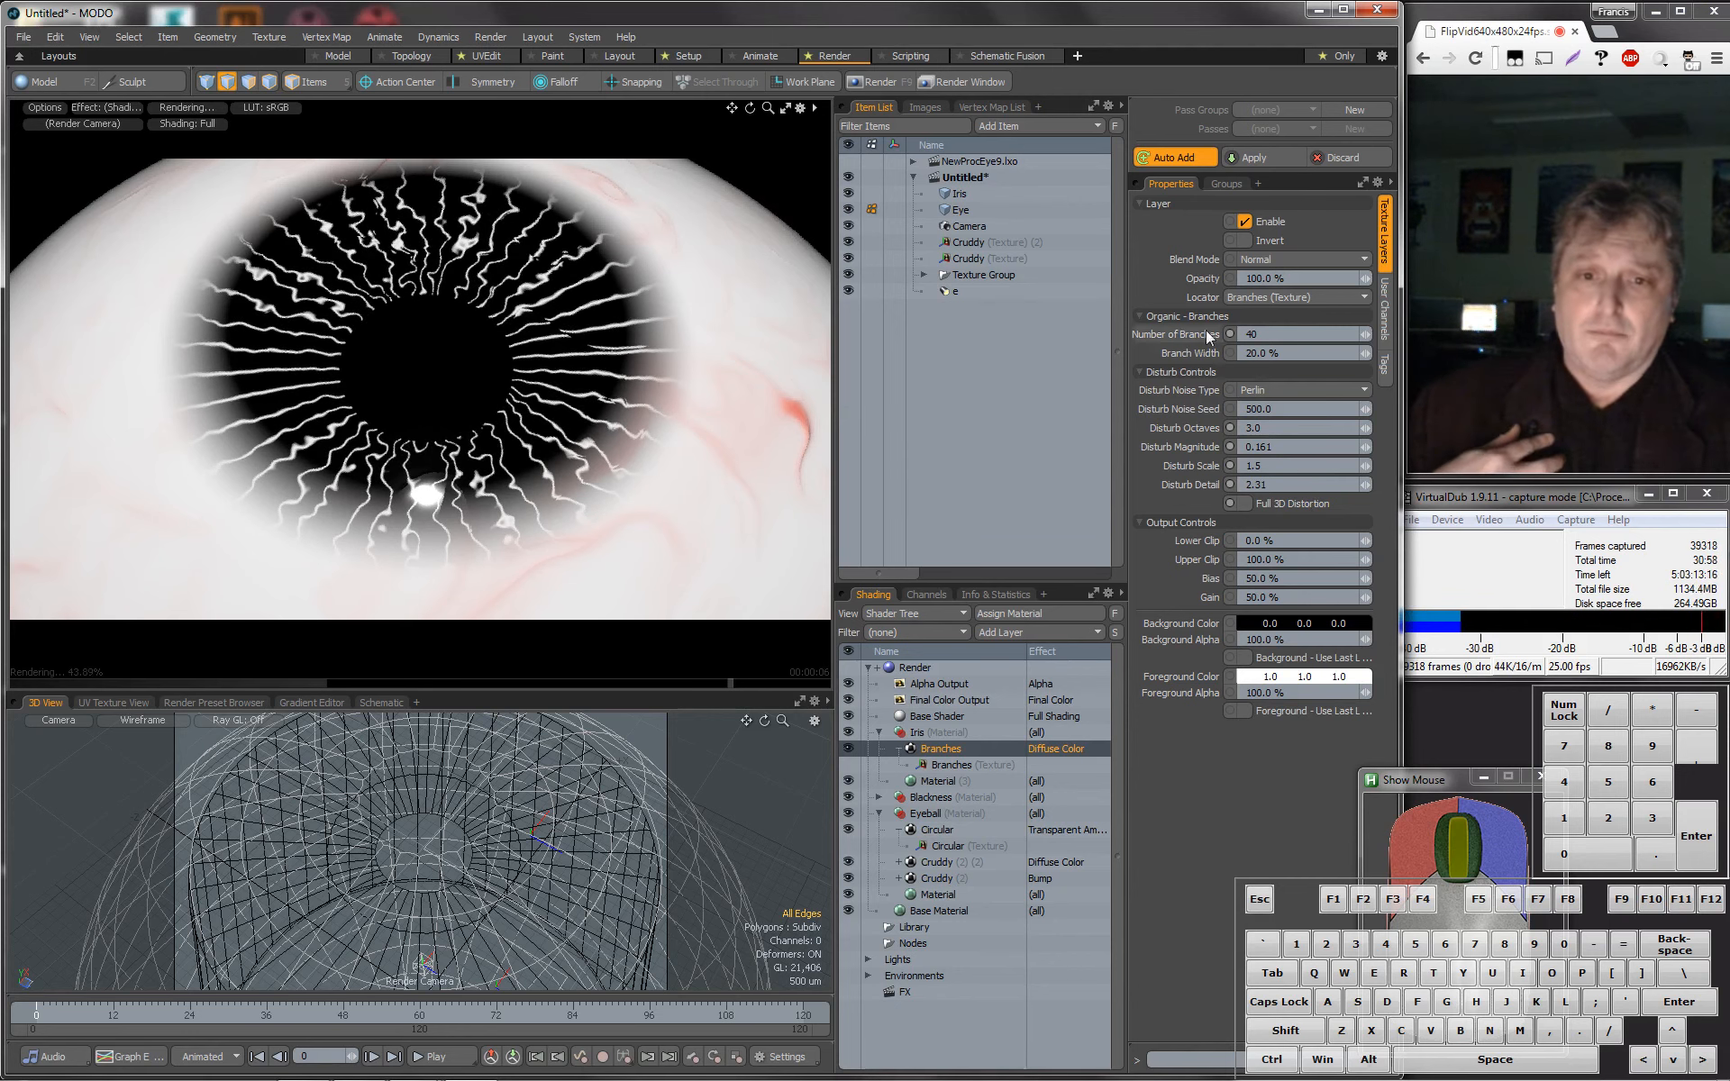
Set the Branches texture's number of branches to 100 and its Disturb Noise Seed to 200.
left_click(1287, 335)
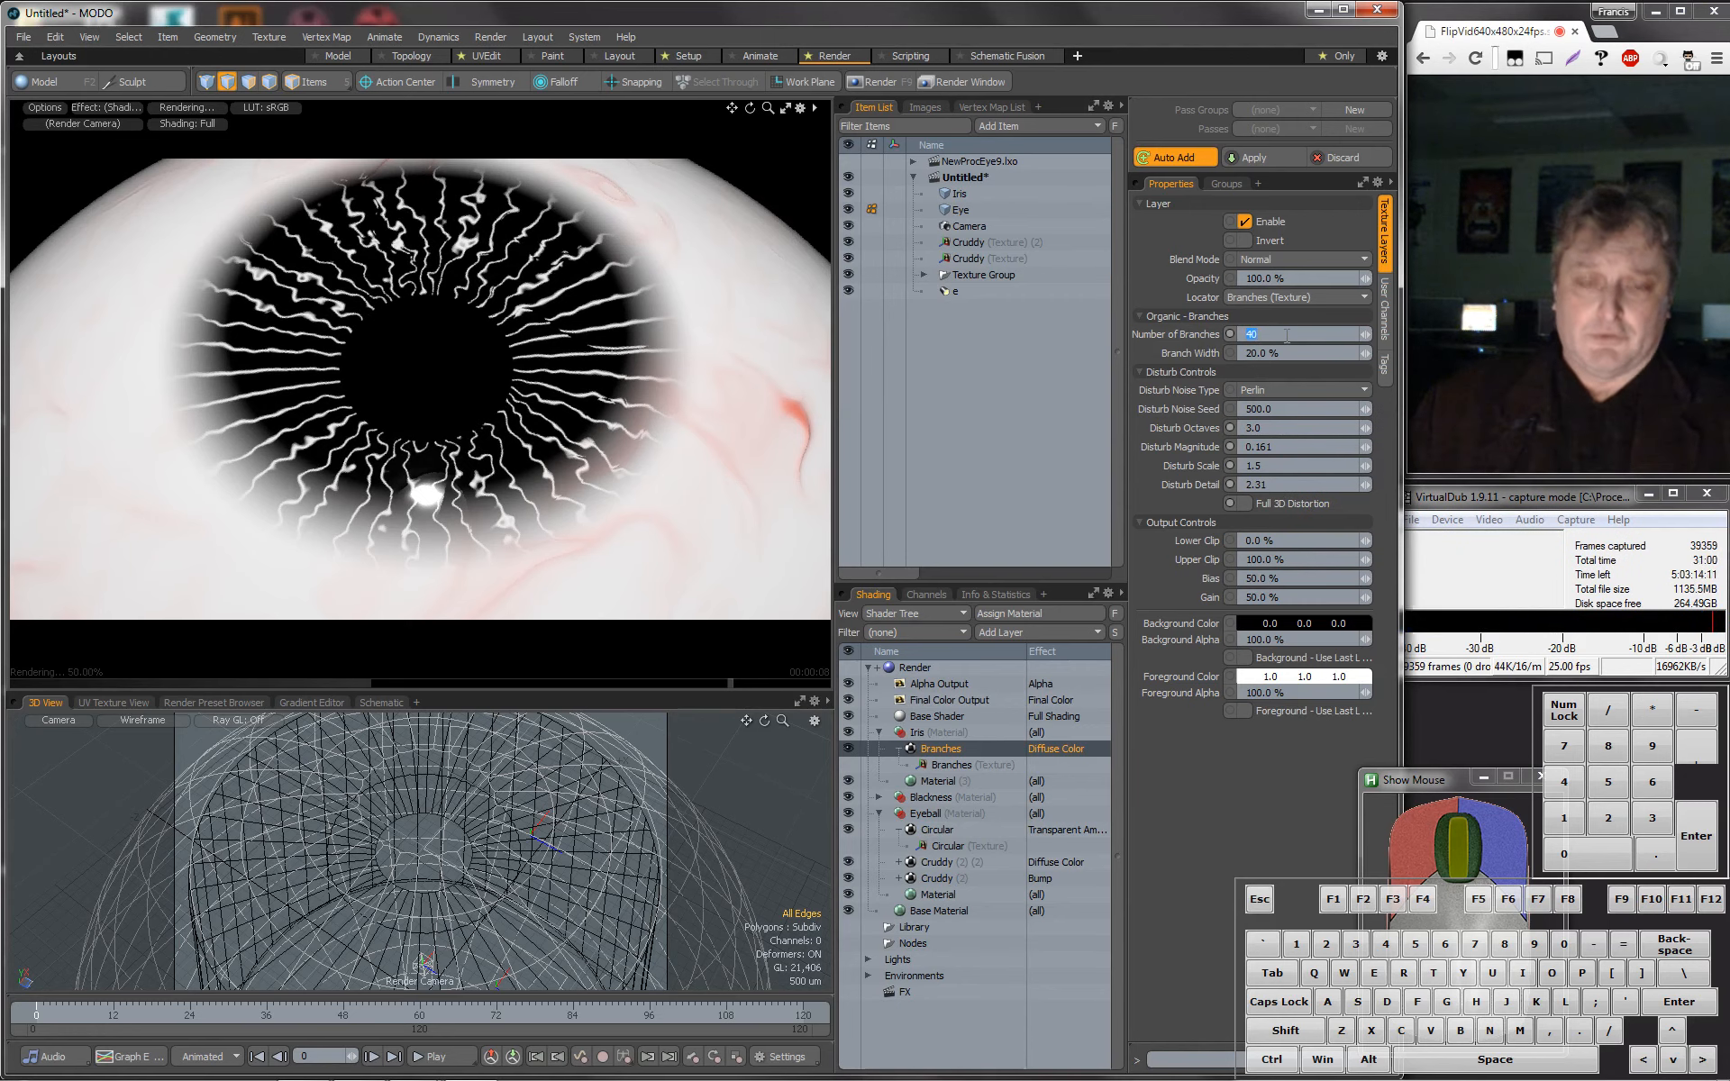
type("100")
key("Return")
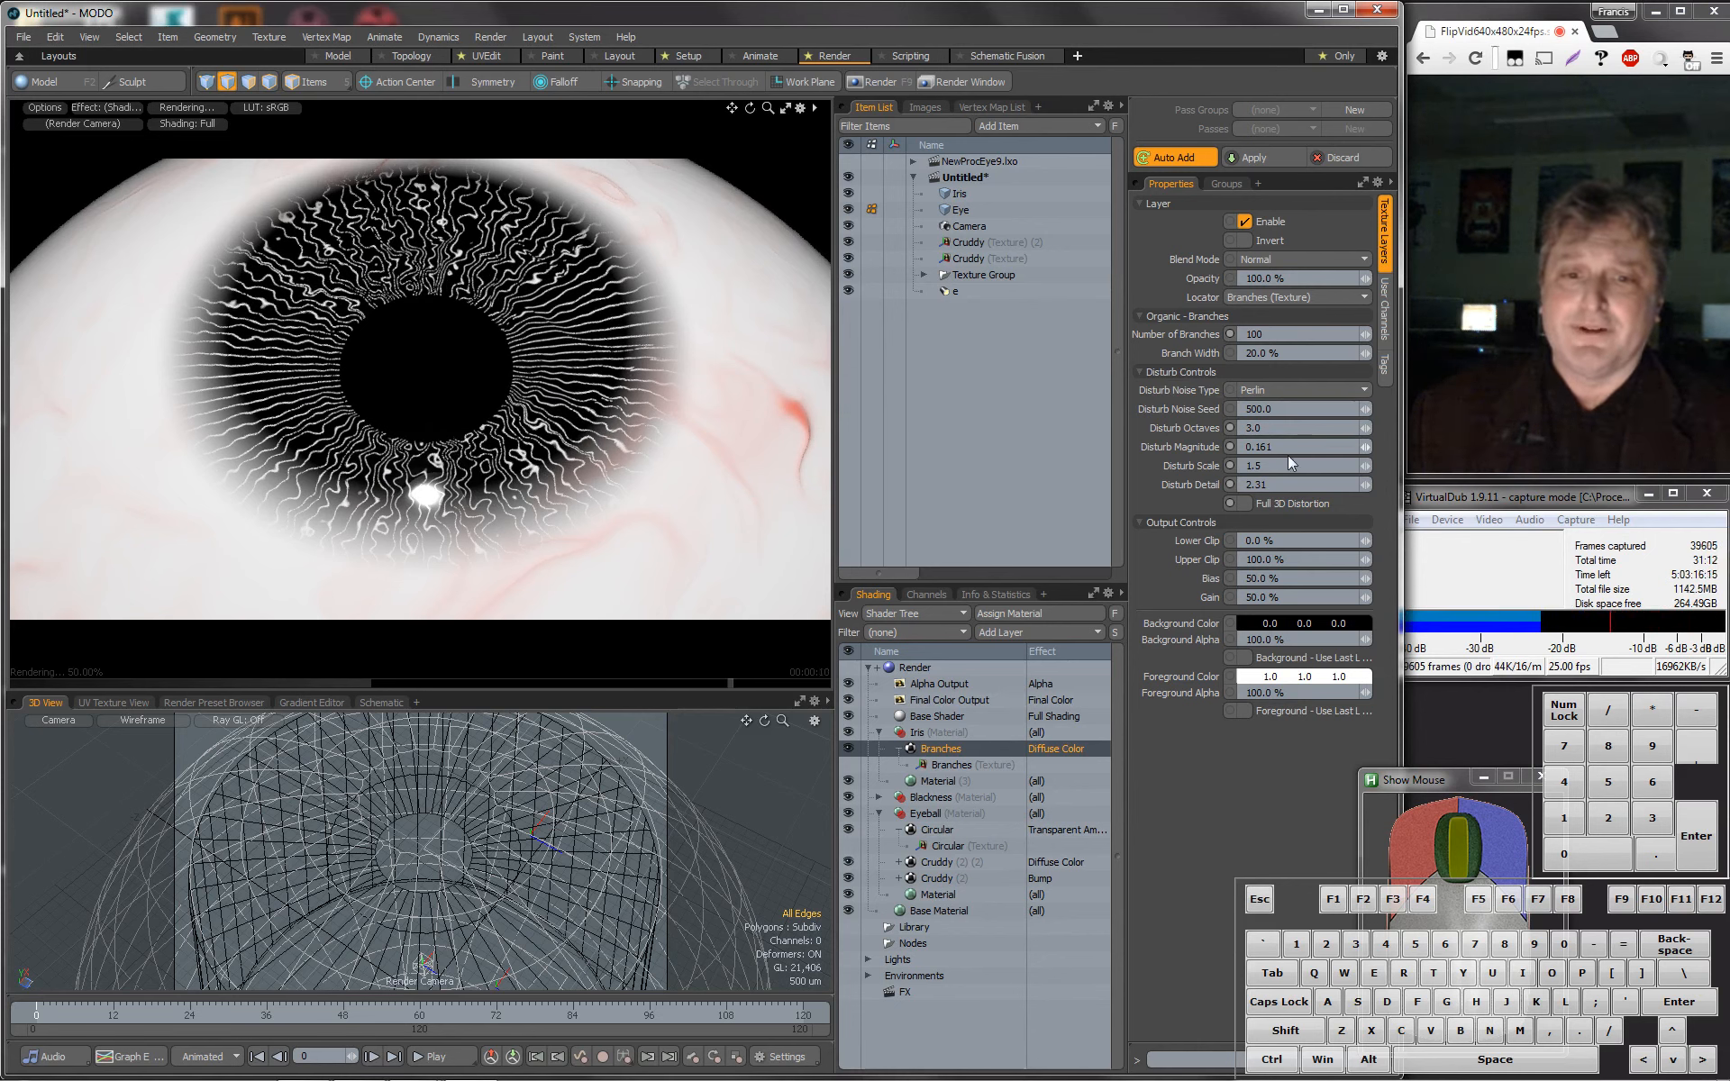
left_click(1291, 414)
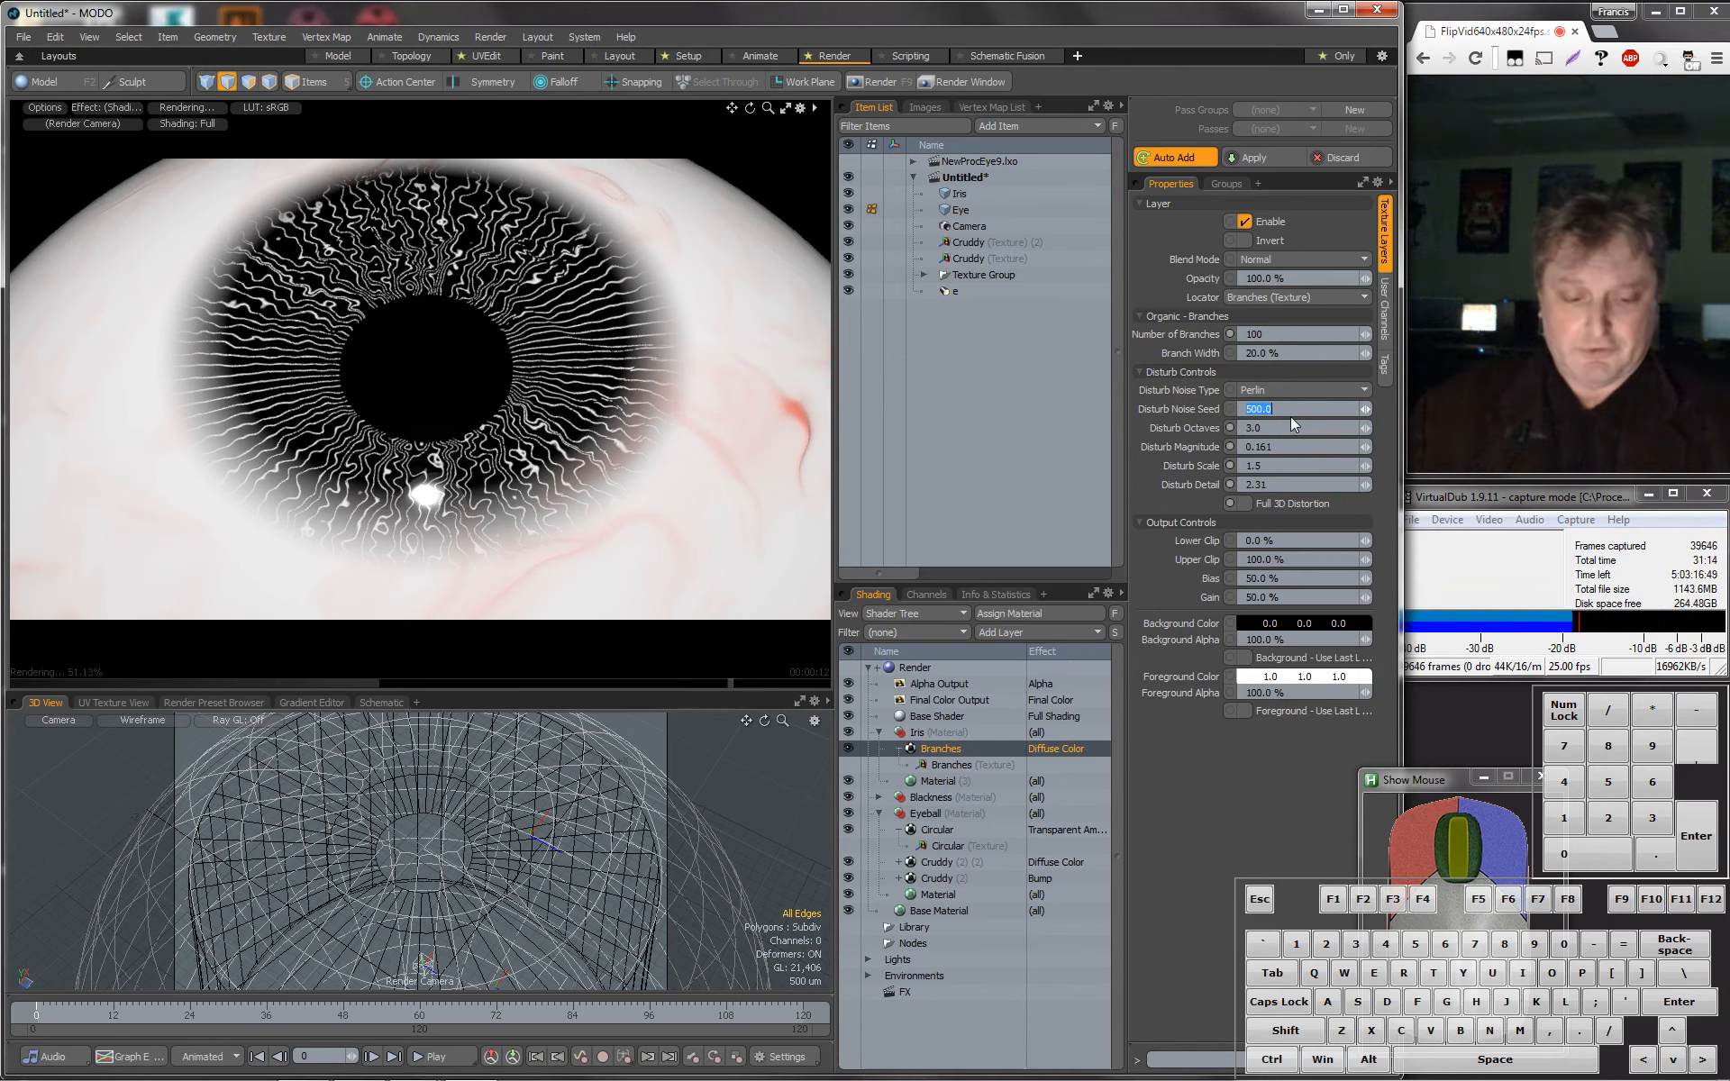
type("200")
key("Return")
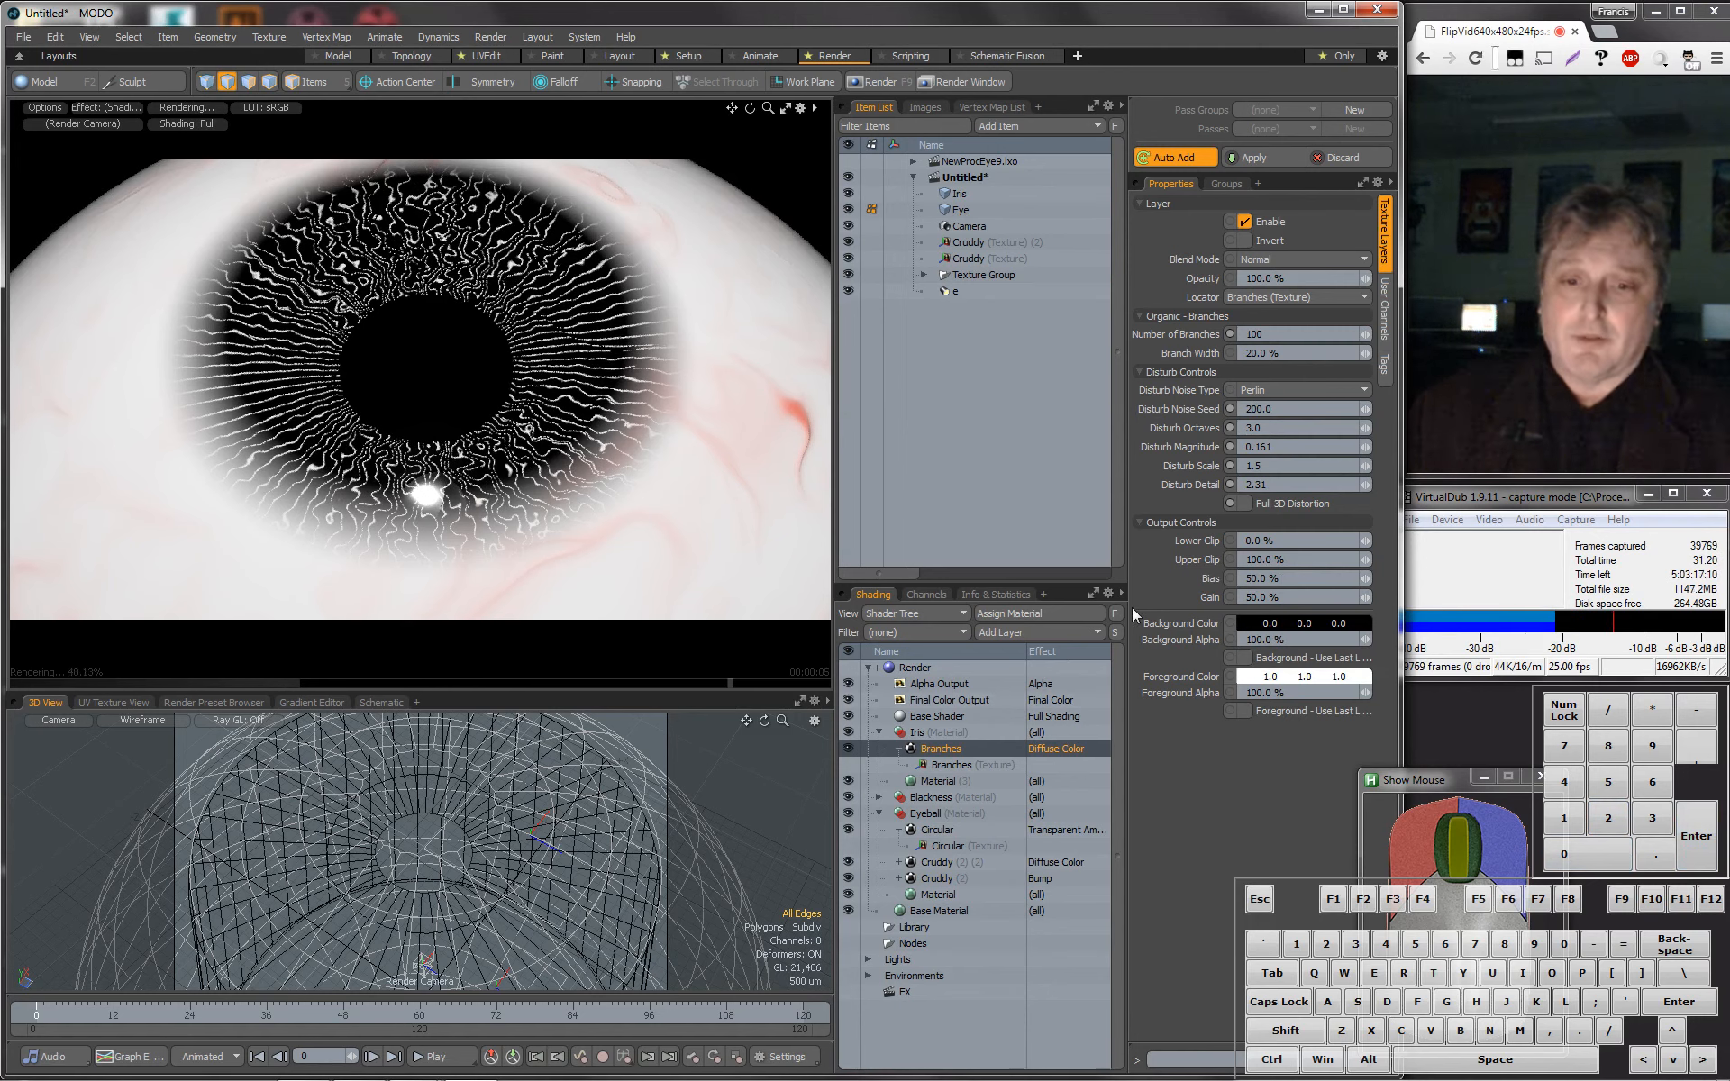
Make the Branches background use the last layer and set the foreground color to blue, RGB 0.0, 0.55, 1.0.
left_click(1245, 659)
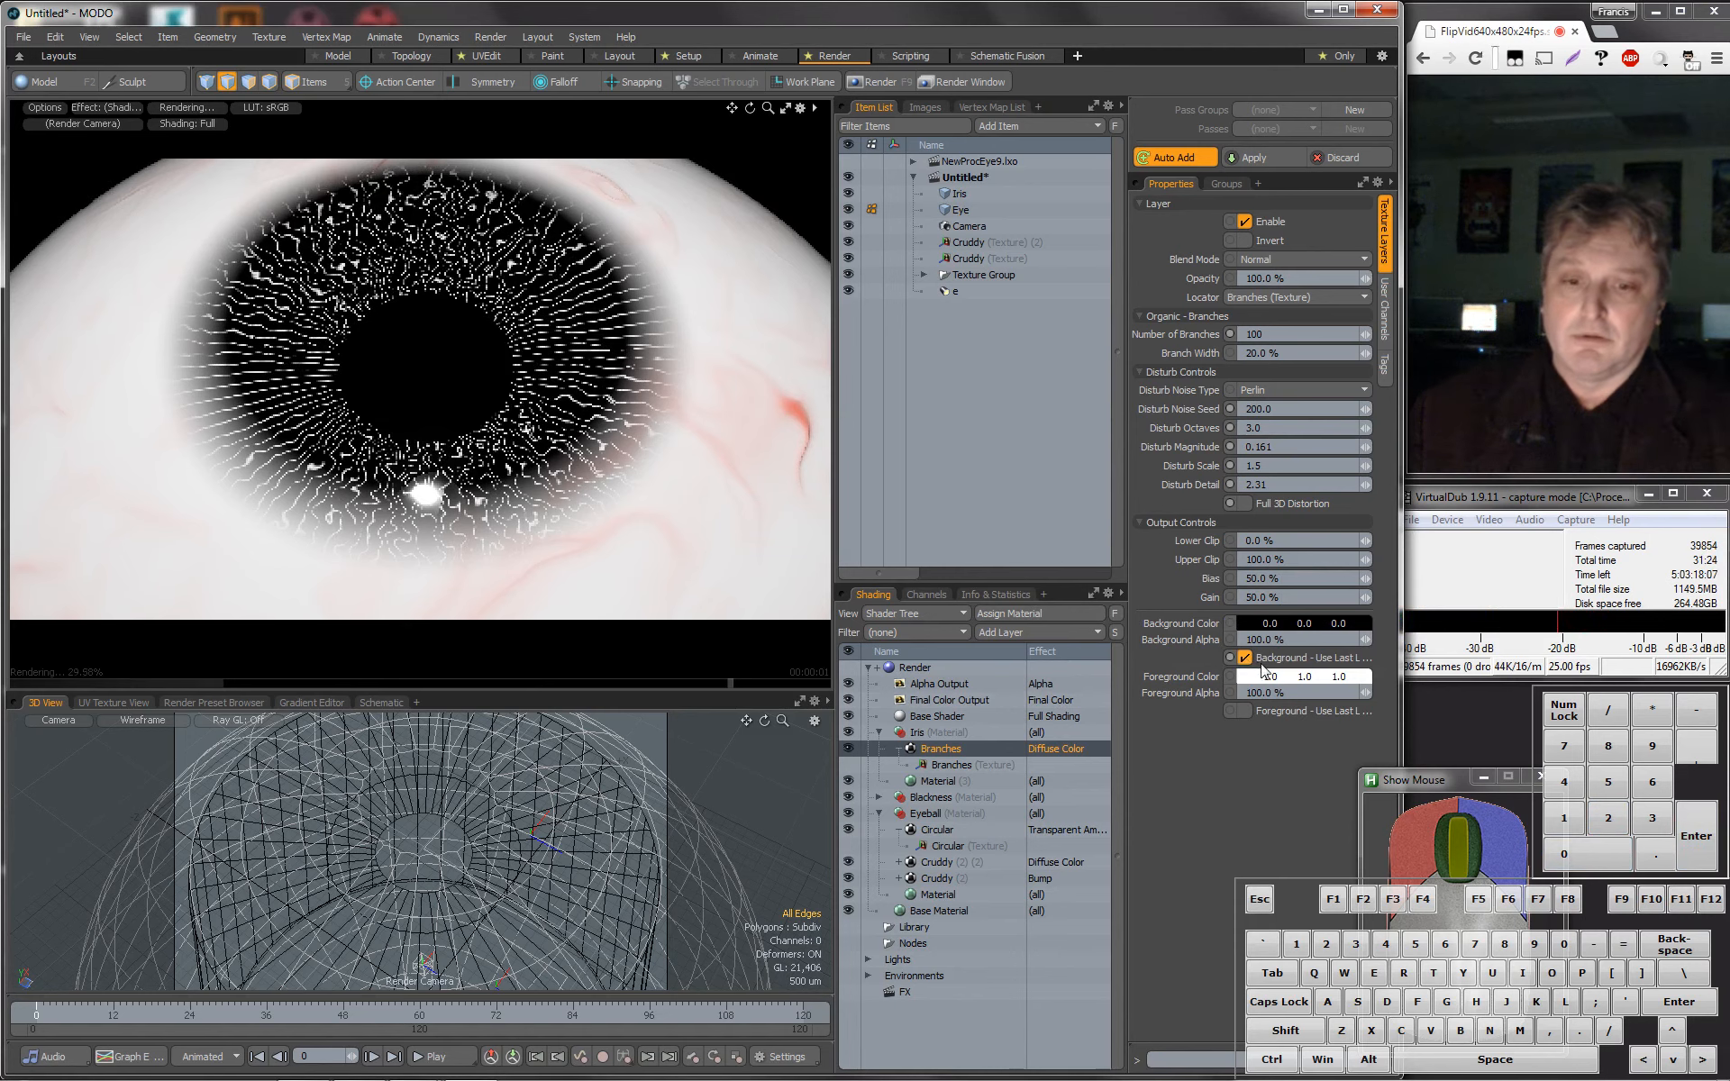
double_click(1247, 678)
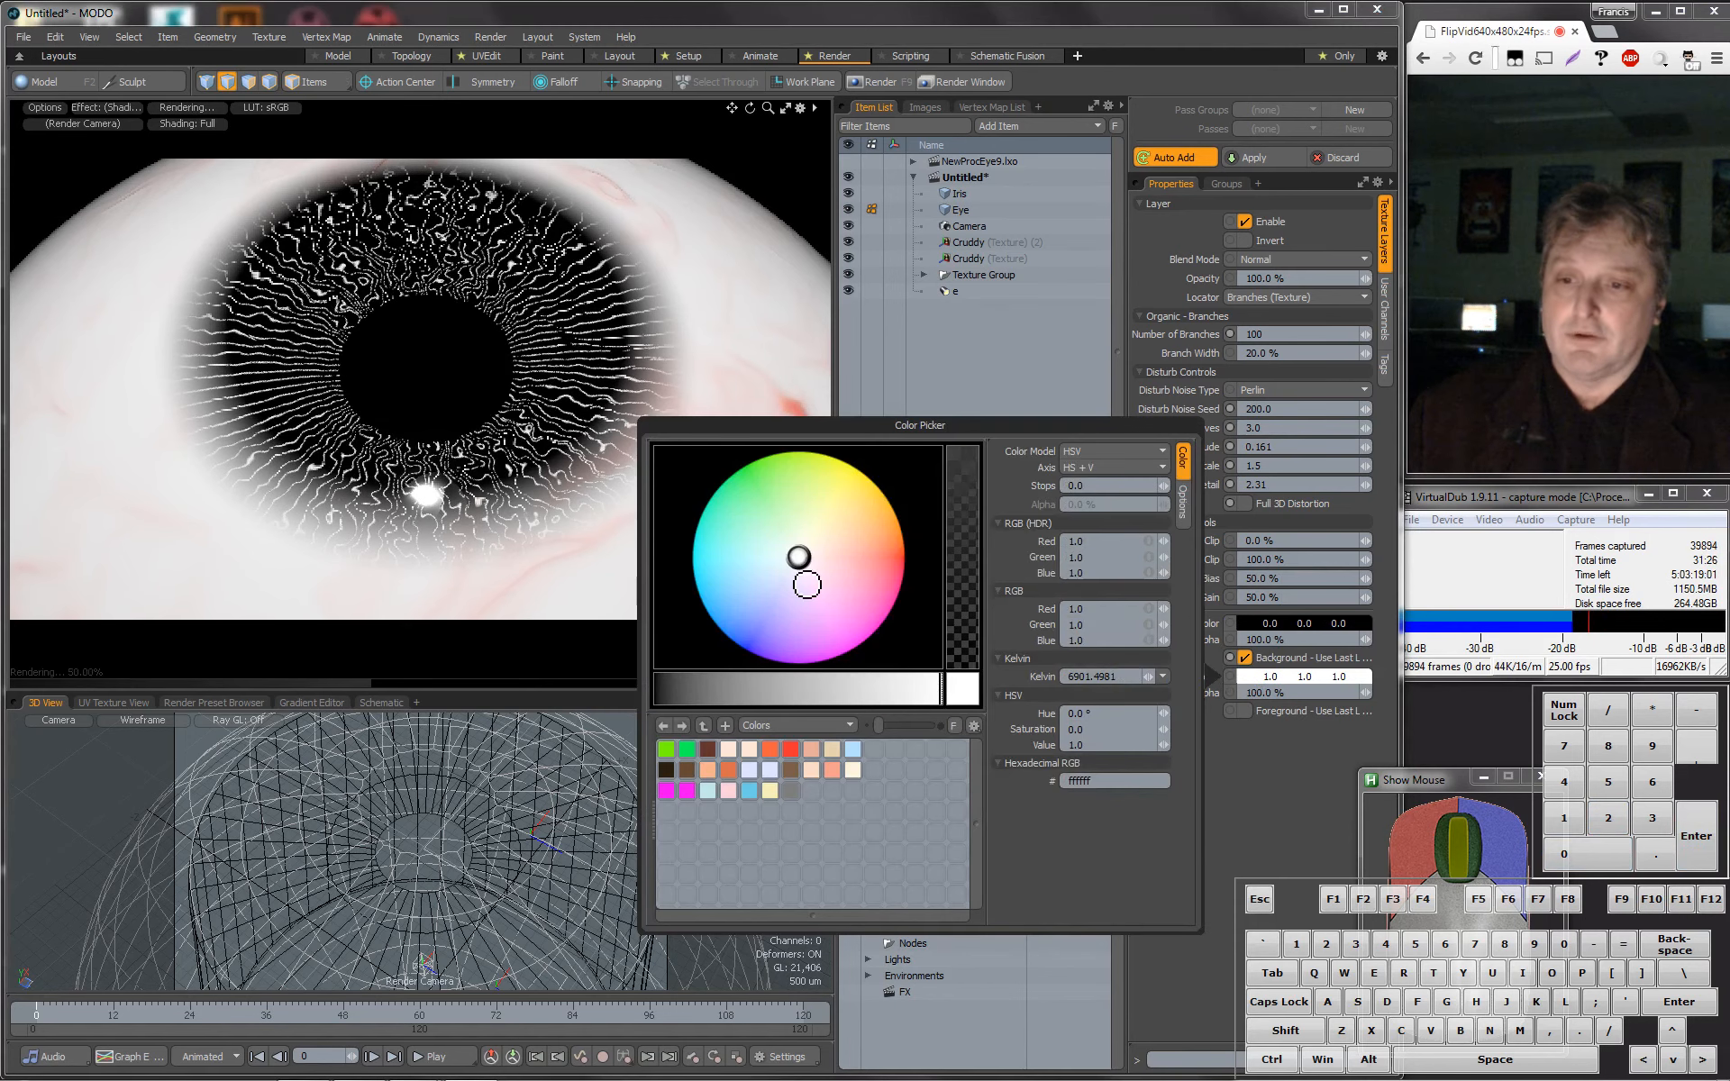
left_click_drag(804, 566, 691, 624)
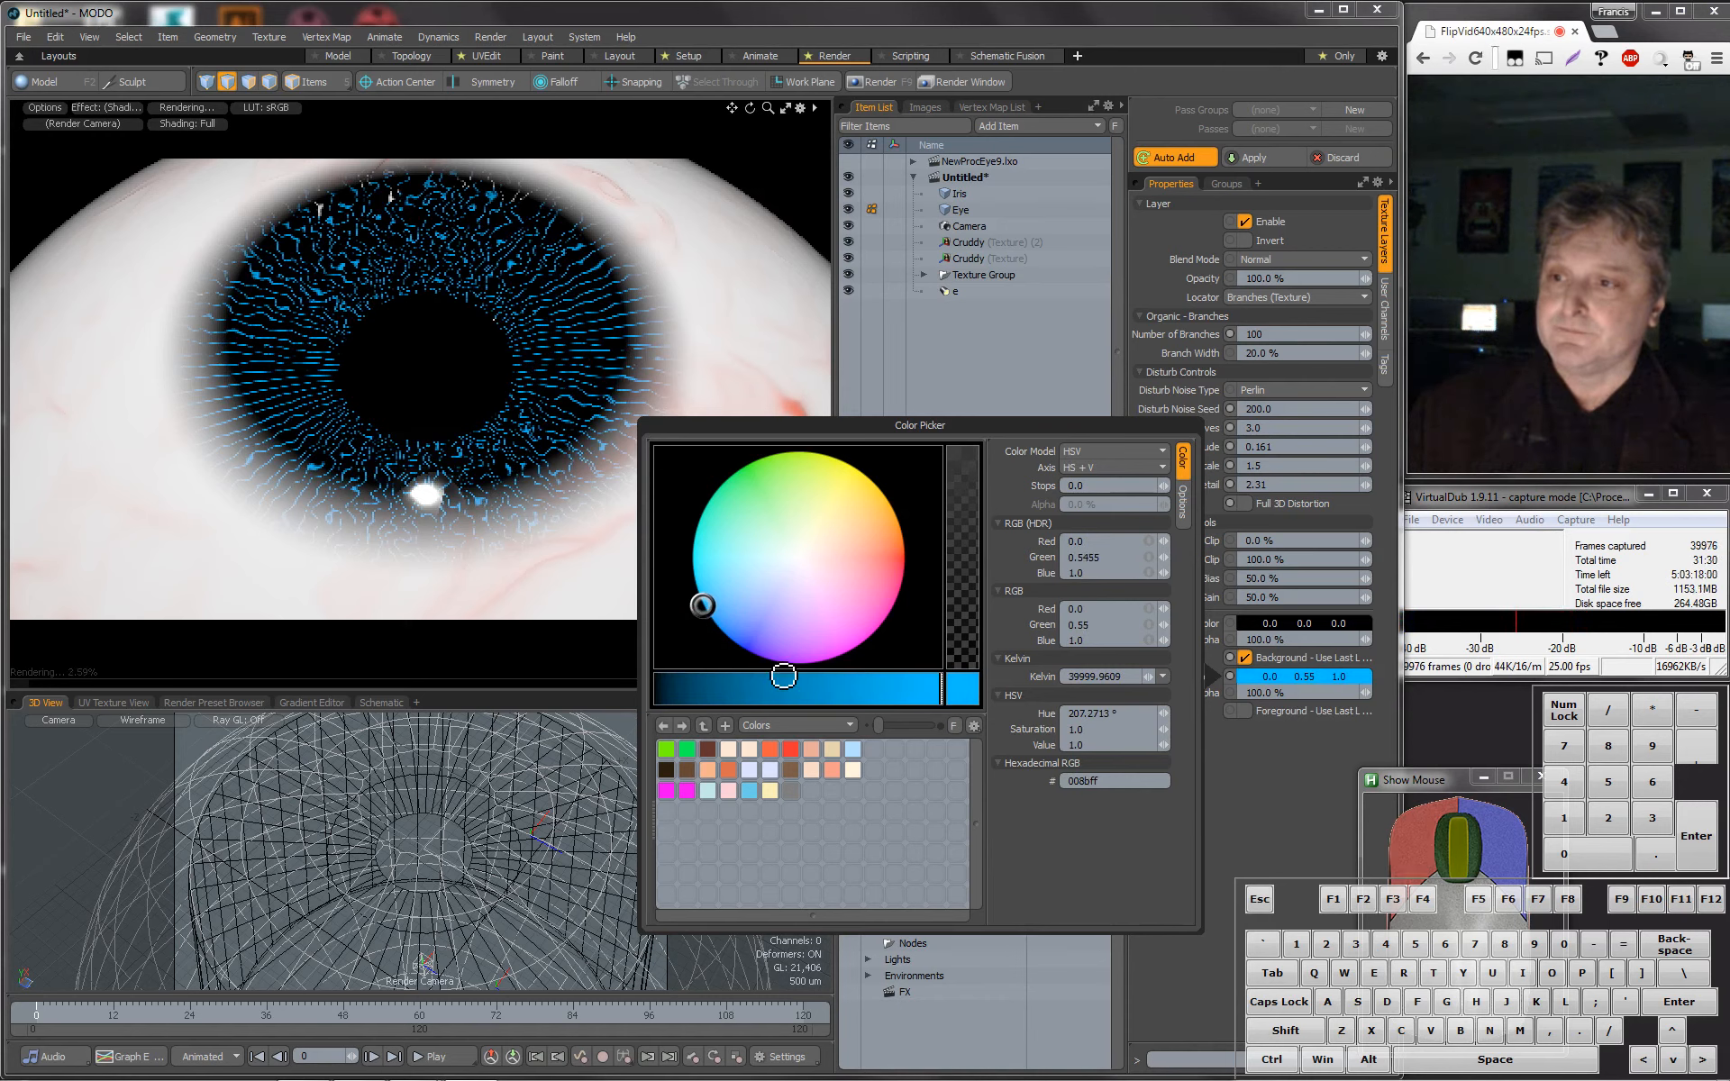
left_click(1278, 818)
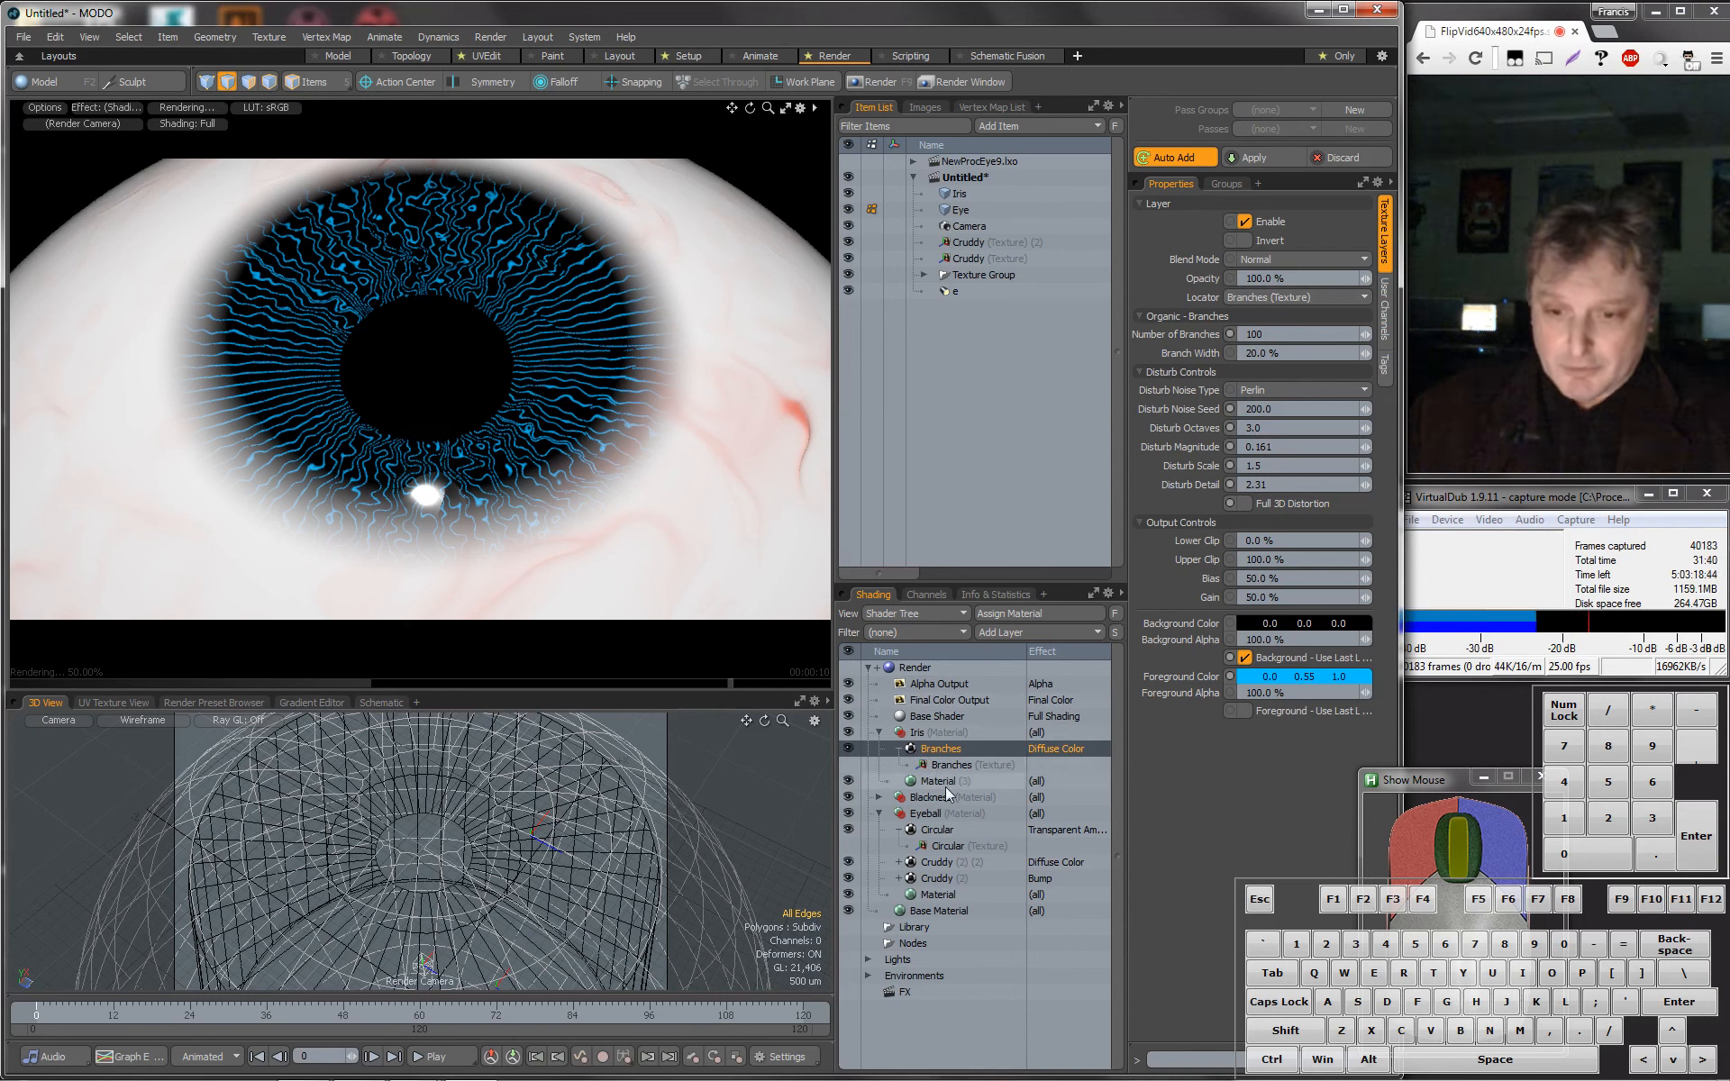
Duplicate the Branches texture layer within the Iris material.
left_click(898, 748)
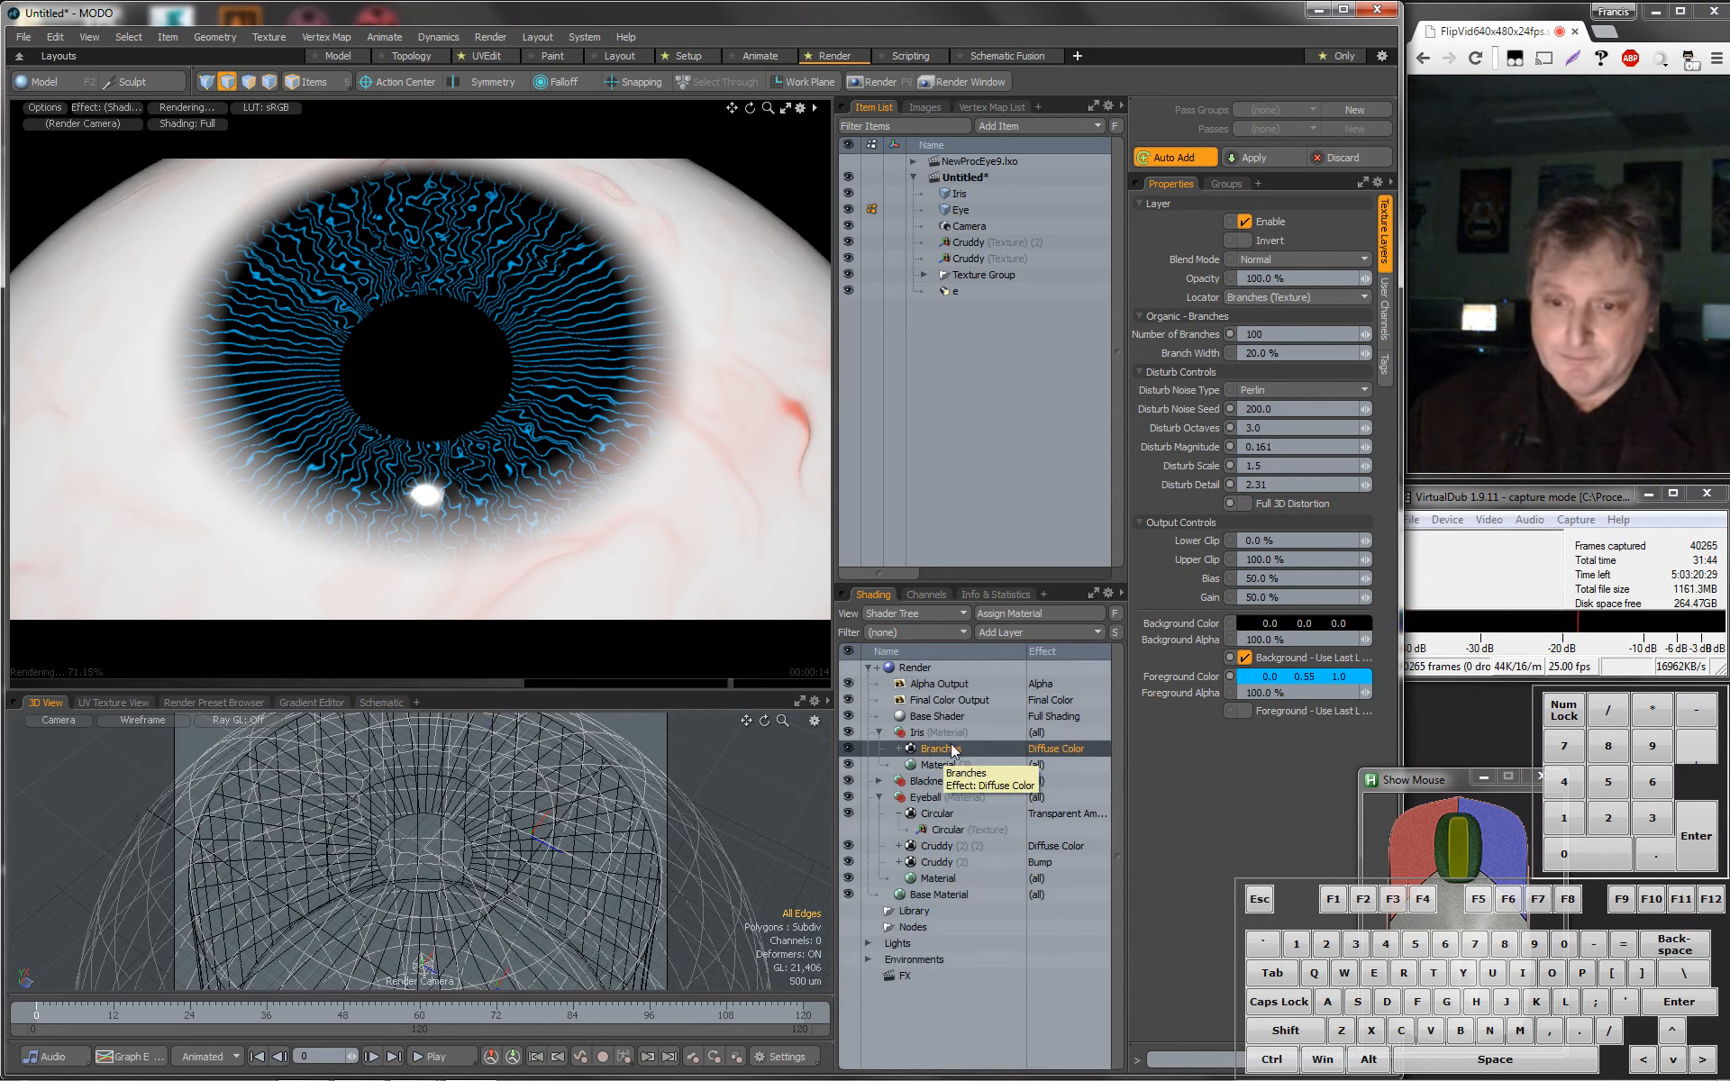
double_click(928, 750)
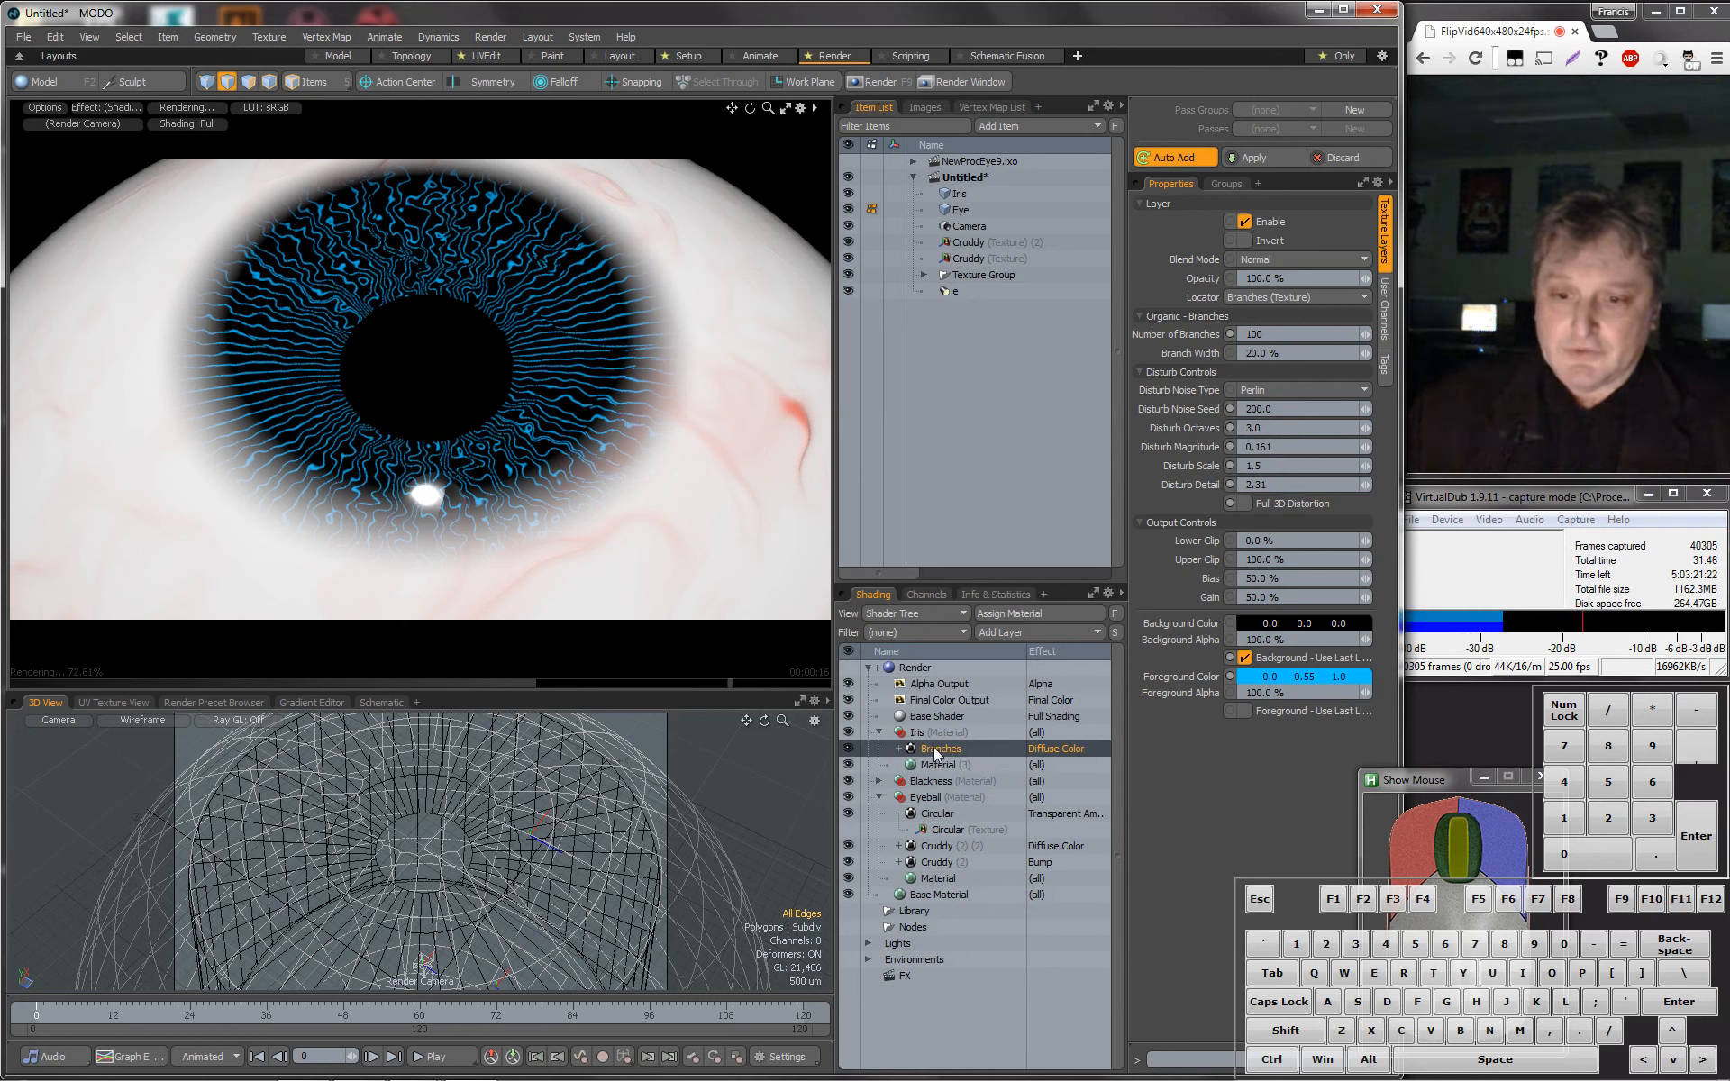
right_click(937, 752)
left_click(1149, 808)
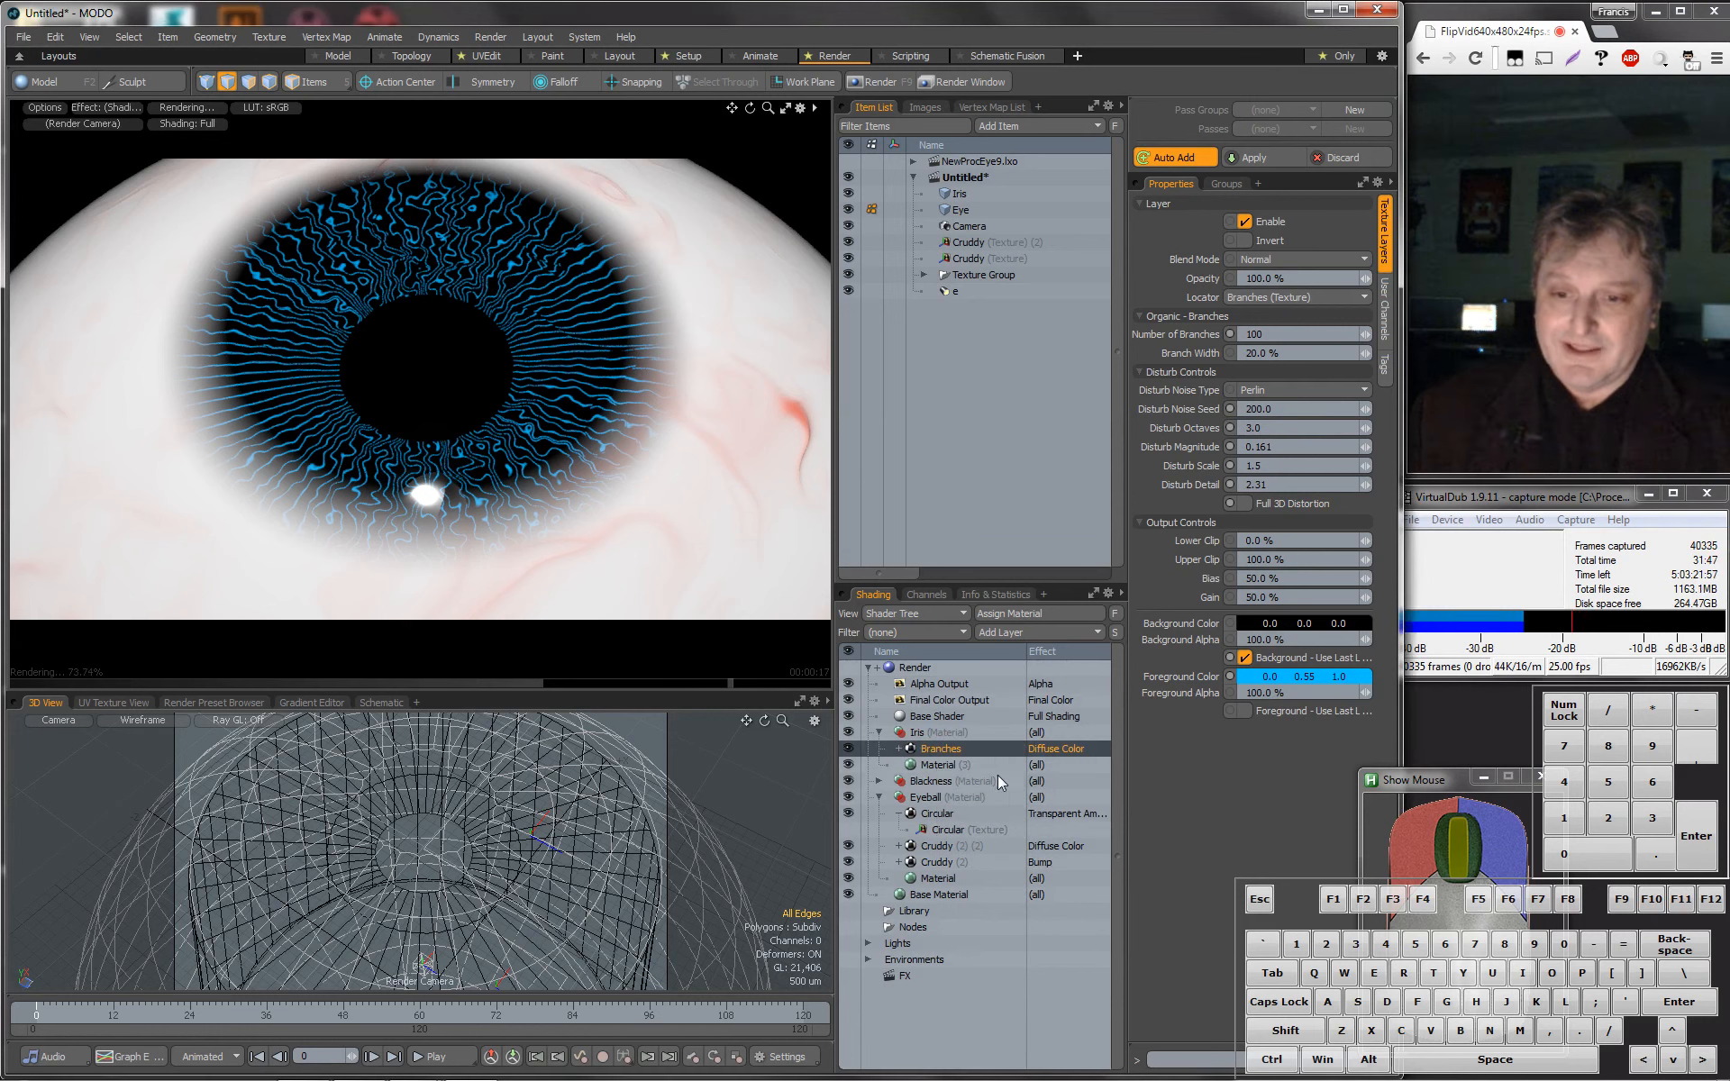
right_click(948, 746)
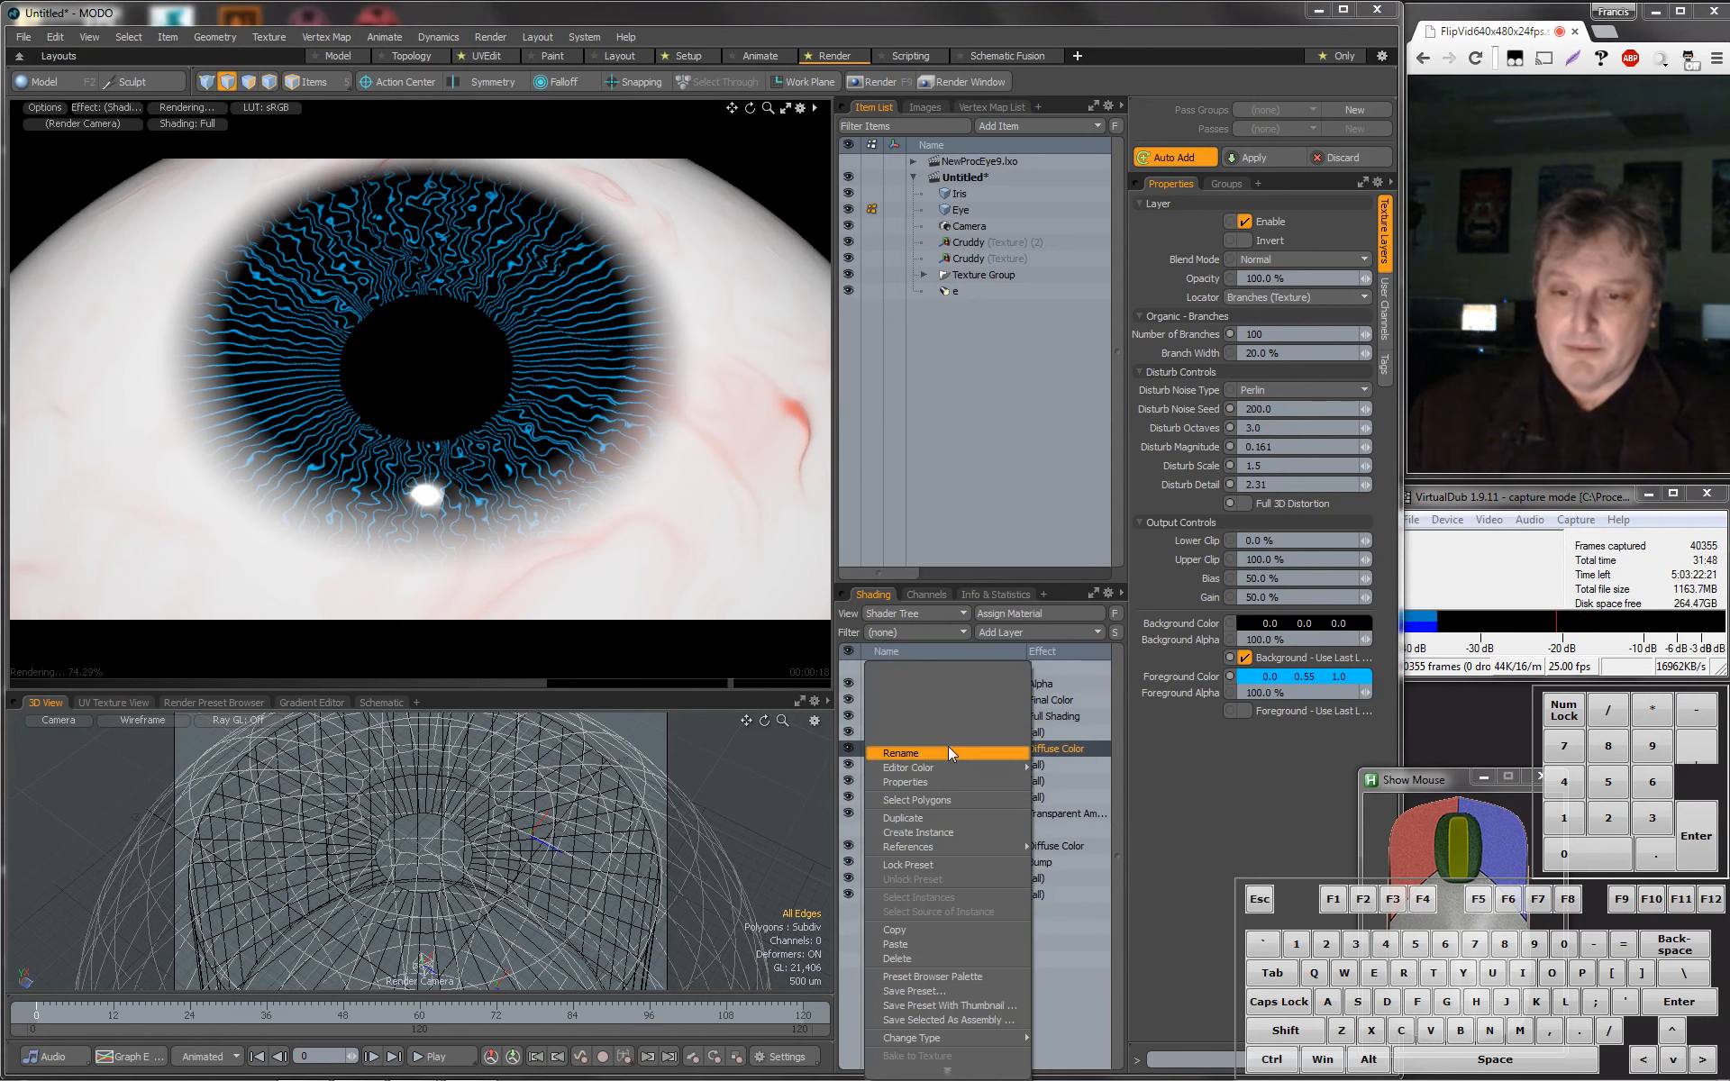
left_click(951, 818)
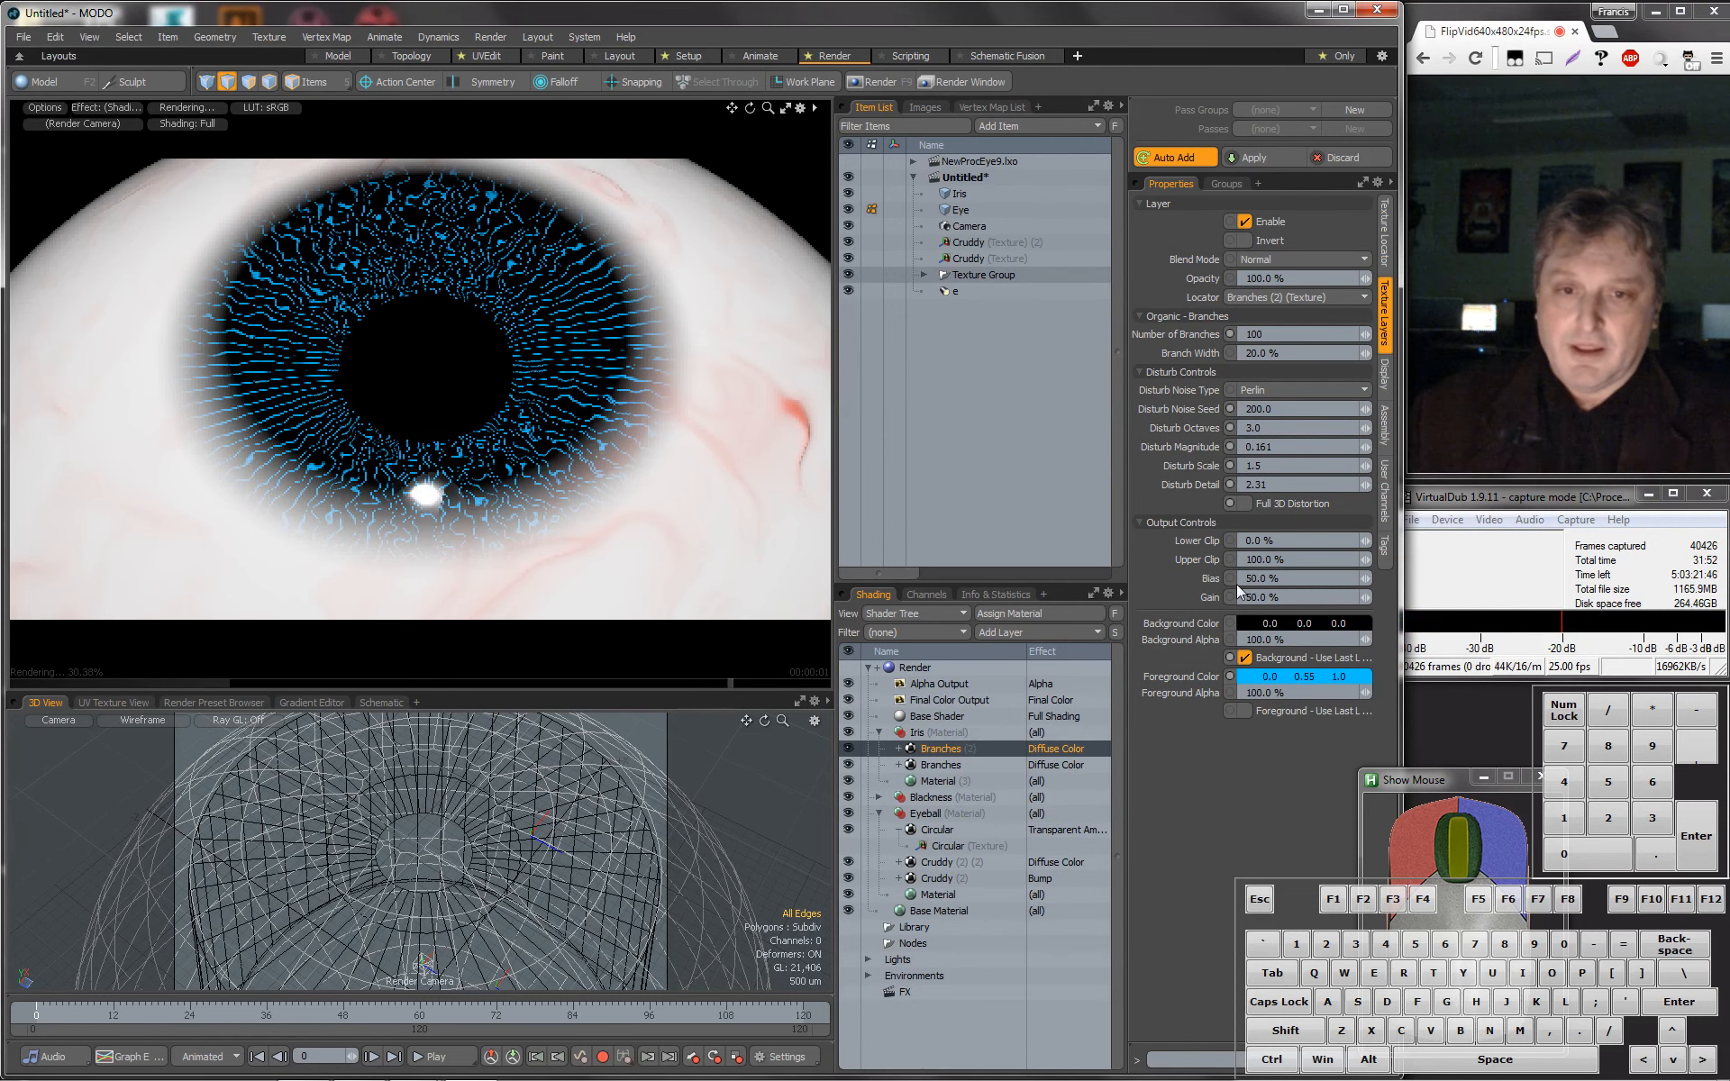
Set the duplicated Branches texture's number of branches to 128 and its Disturb Noise Seed to 100.
left_click(1275, 335)
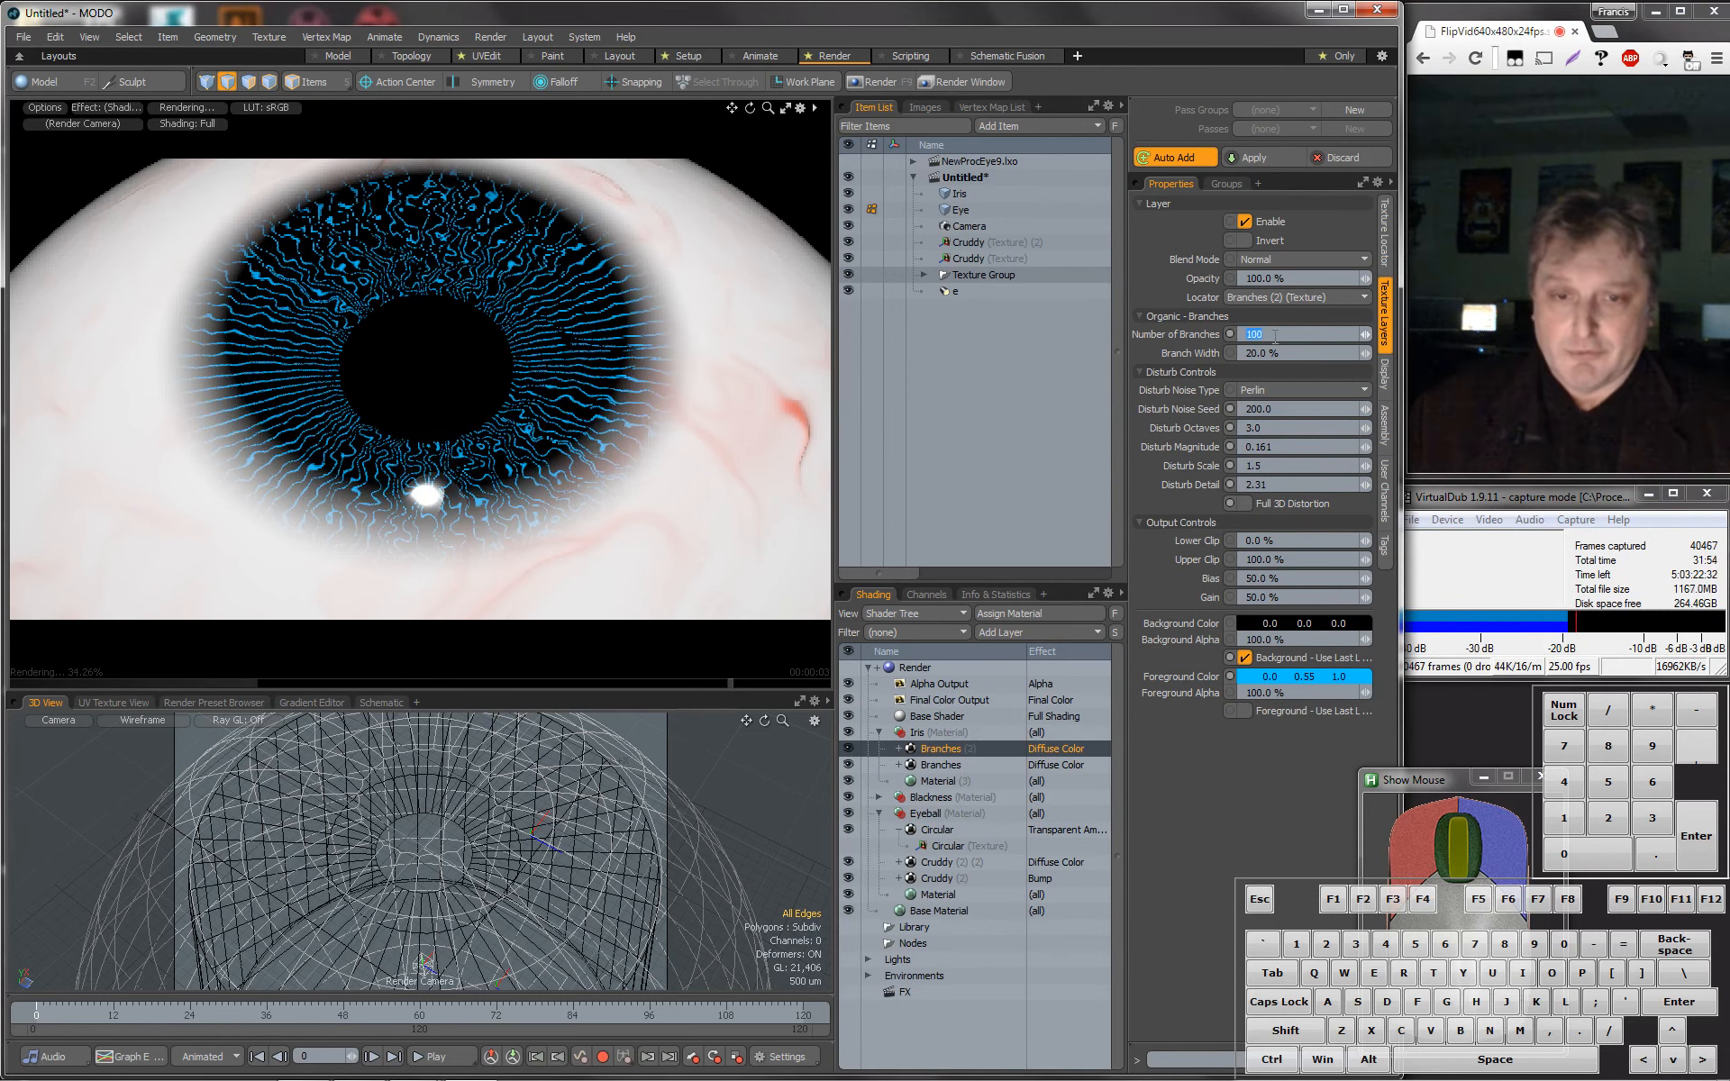
type("150")
key("Return")
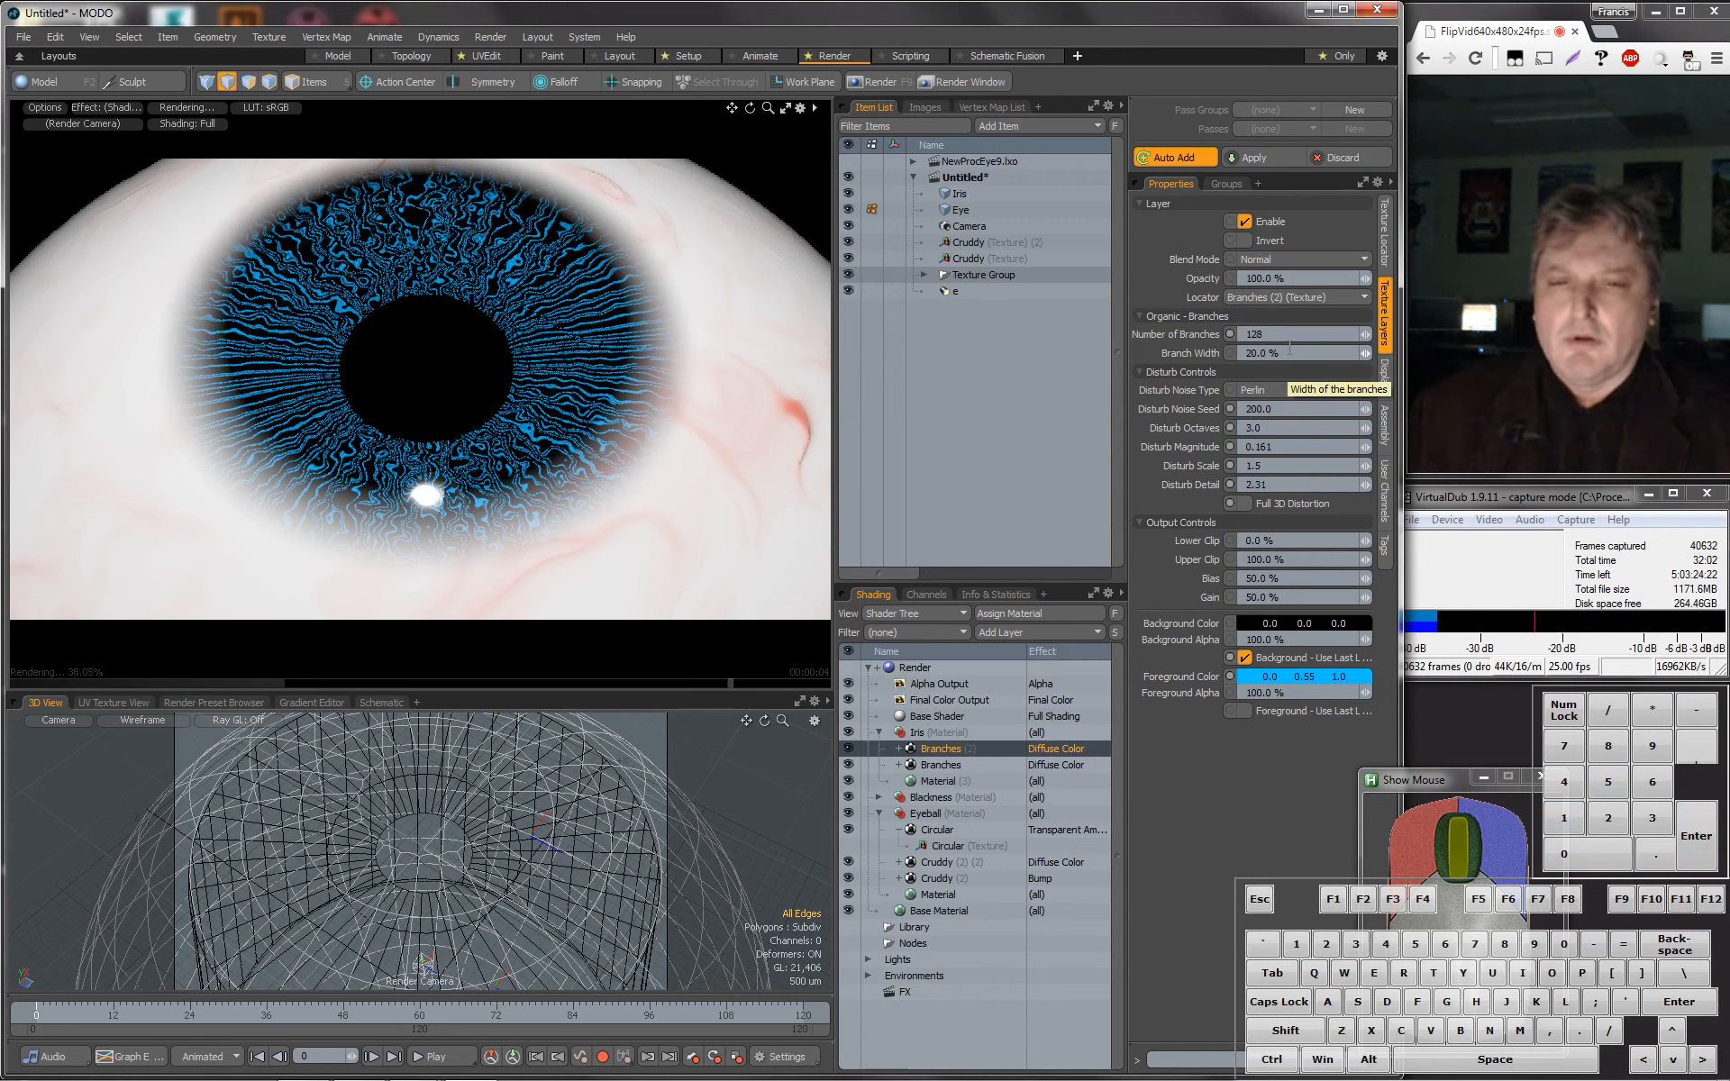
left_click(1293, 411)
type("100")
key("Return")
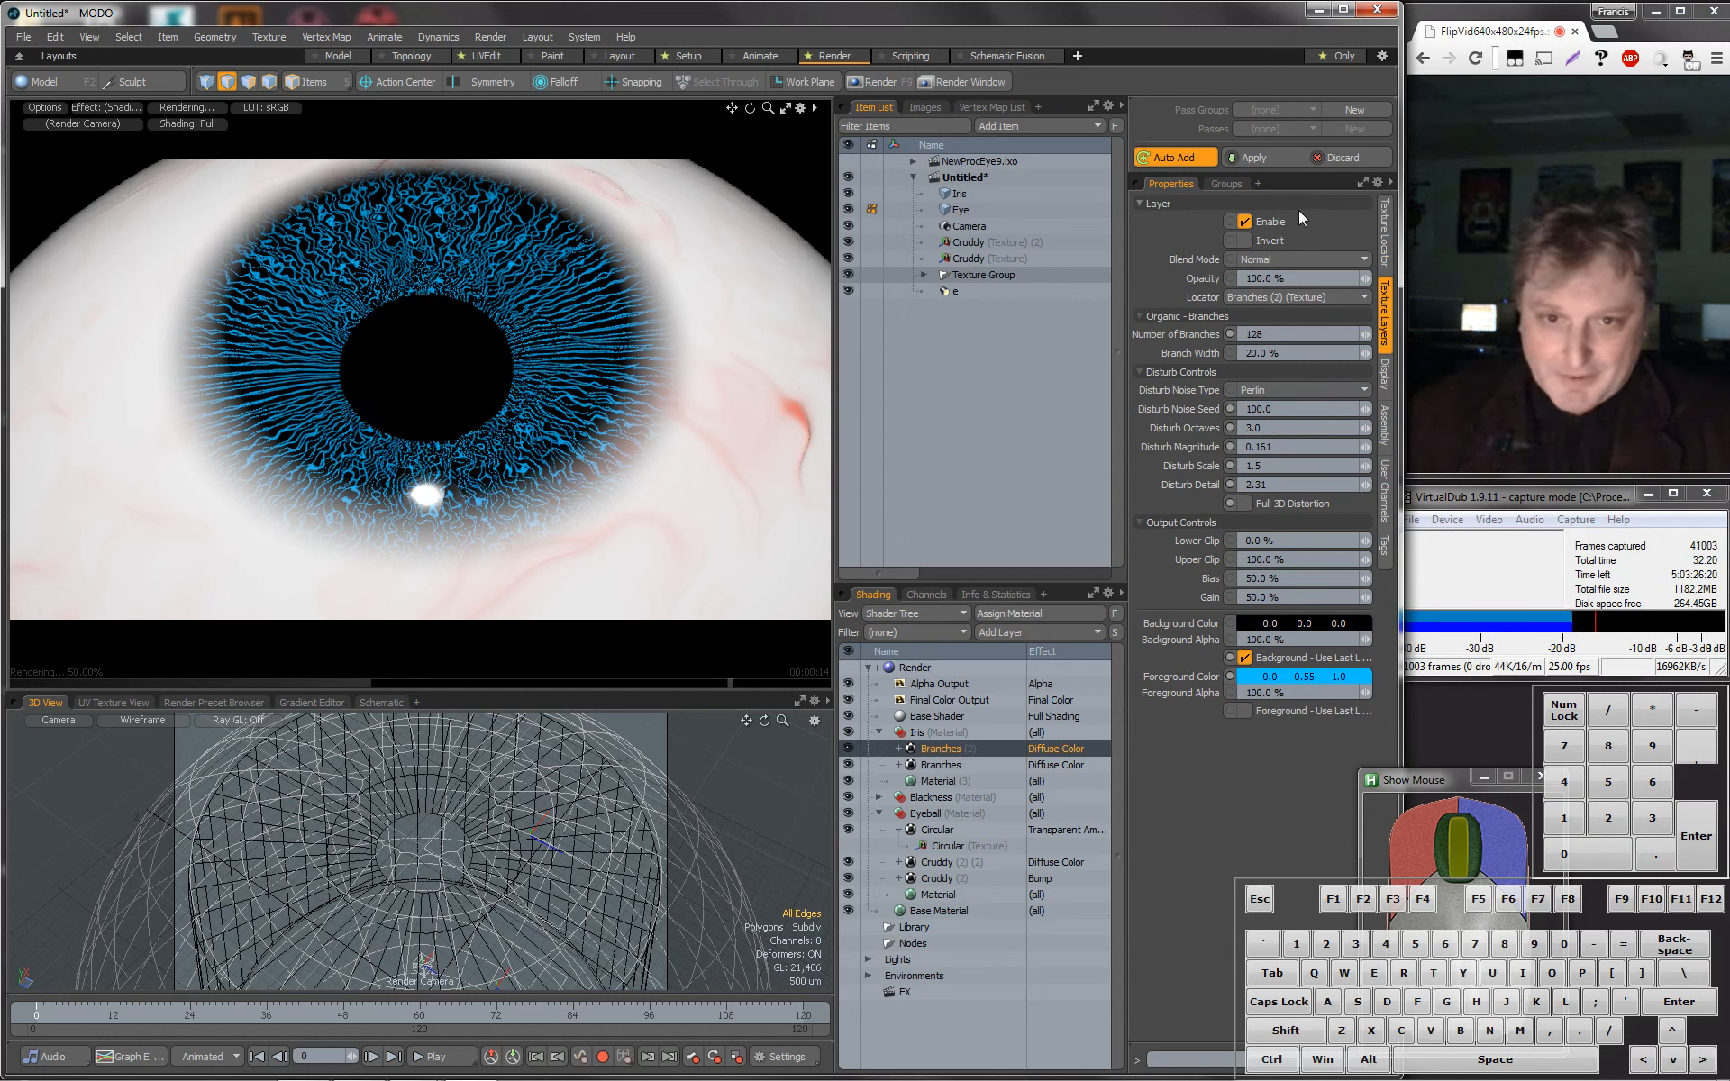
Set the original Branches texture locator's Y rotation to 45° after trying 10°, and set its Y position to 0 m.
left_click(902, 750)
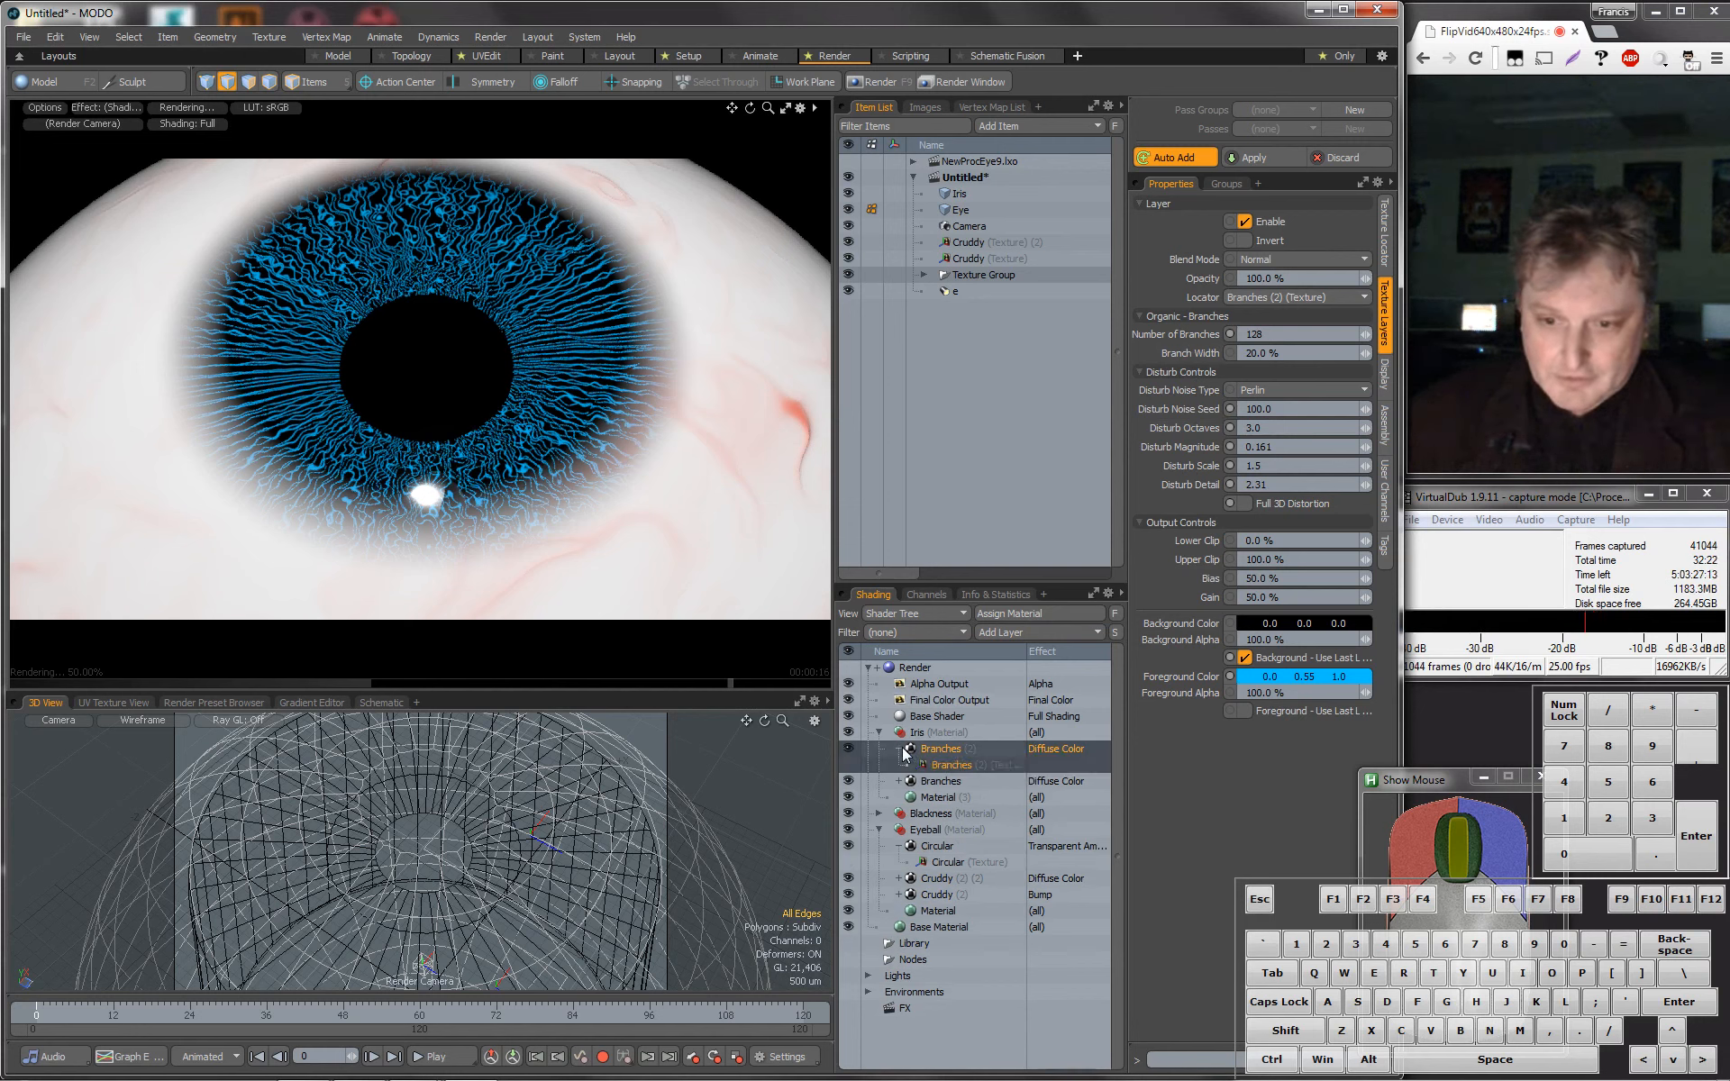
left_click(901, 783)
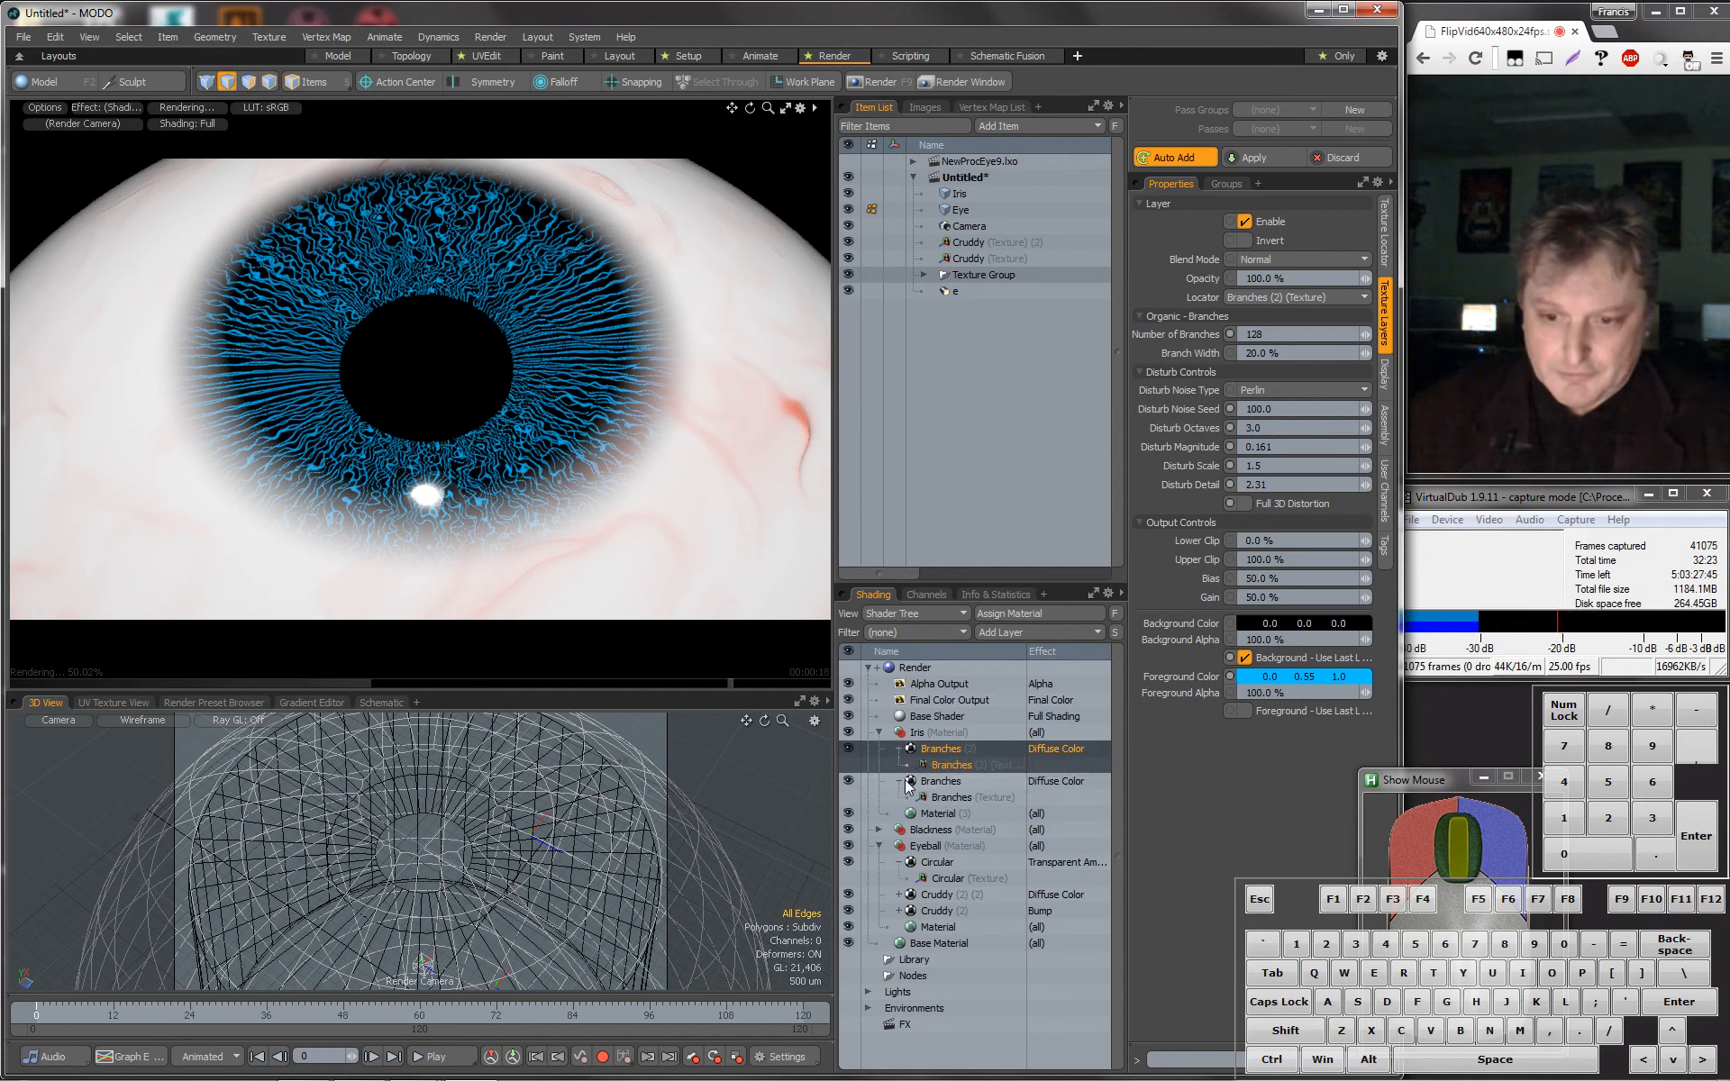
left_click(959, 796)
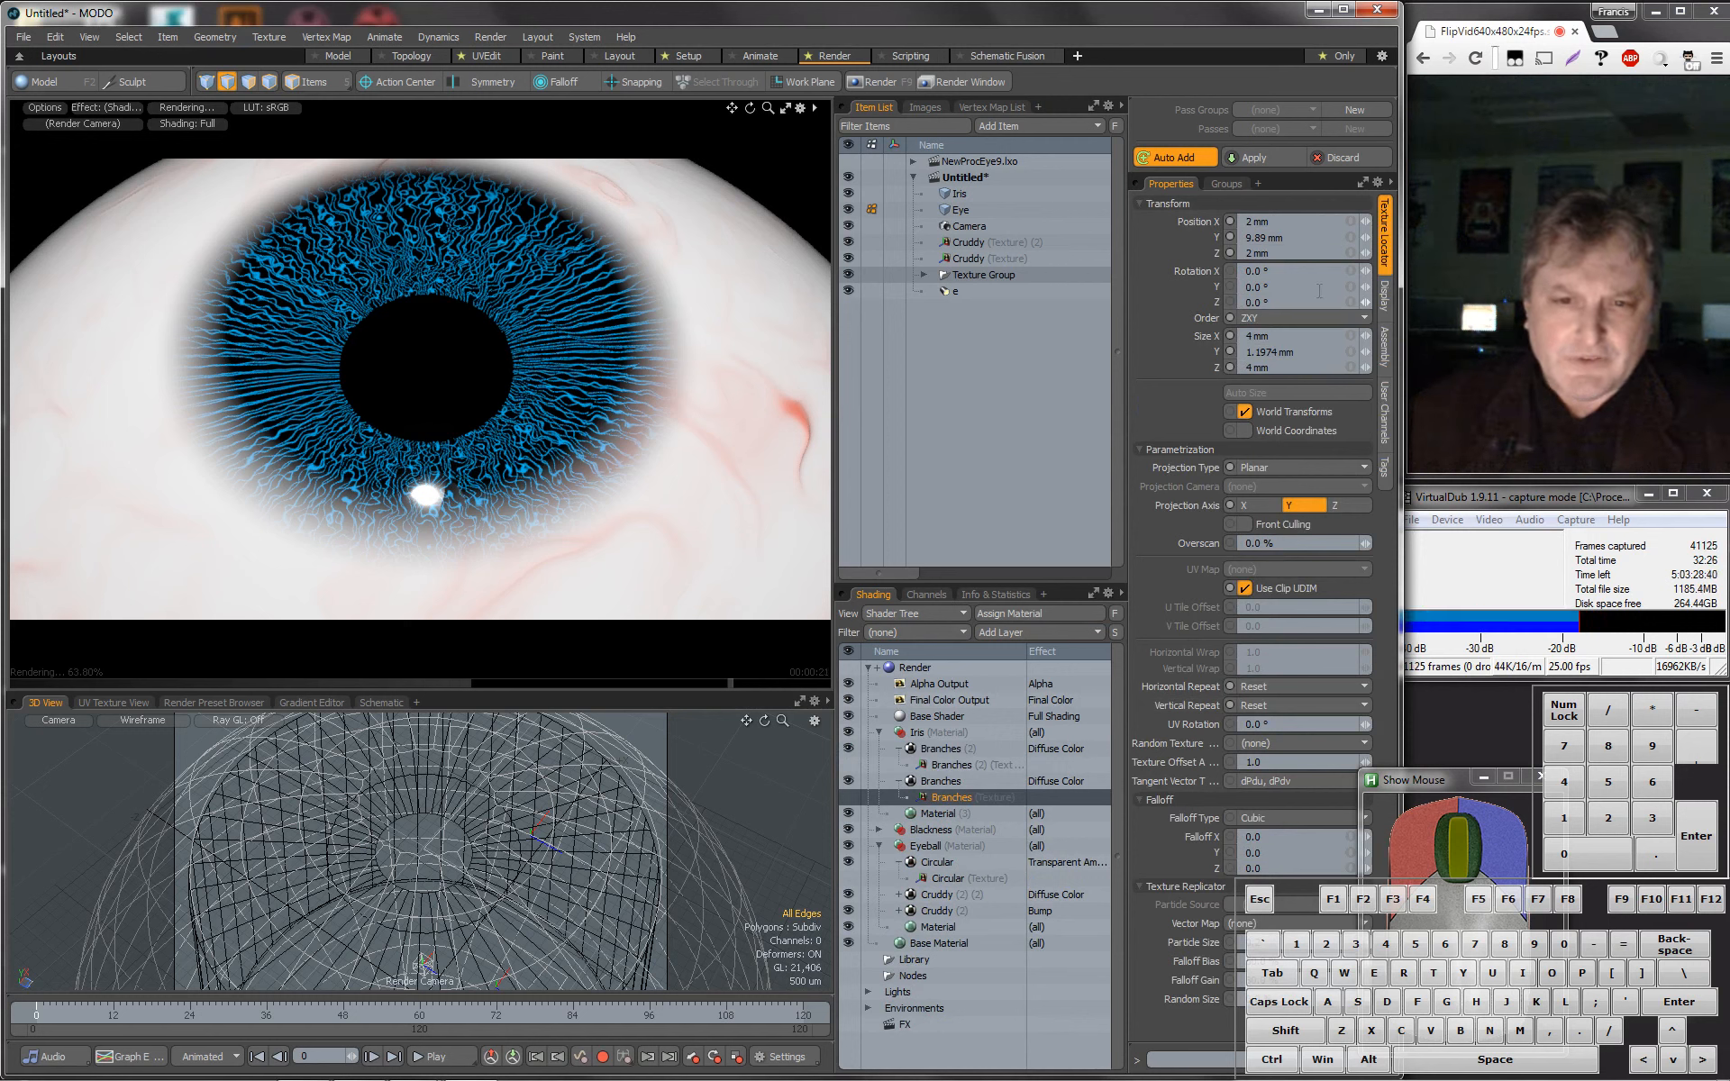
left_click(1288, 286)
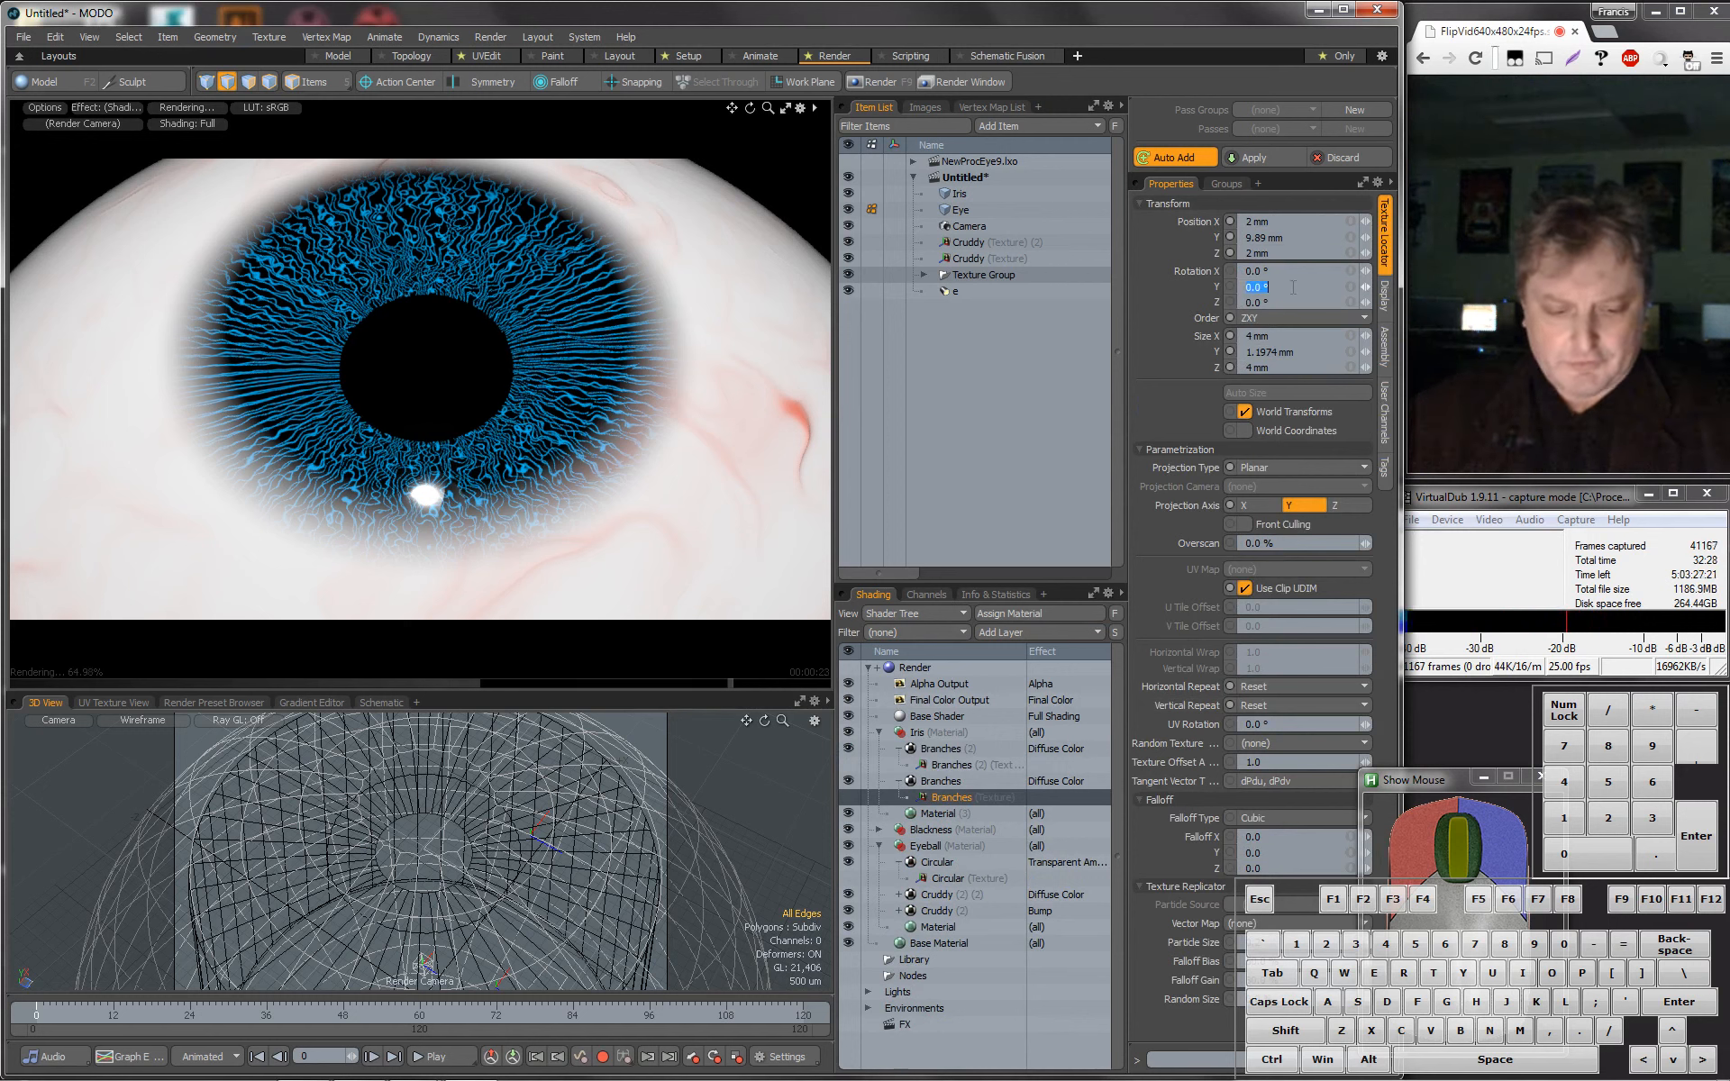
type("10")
key("Return")
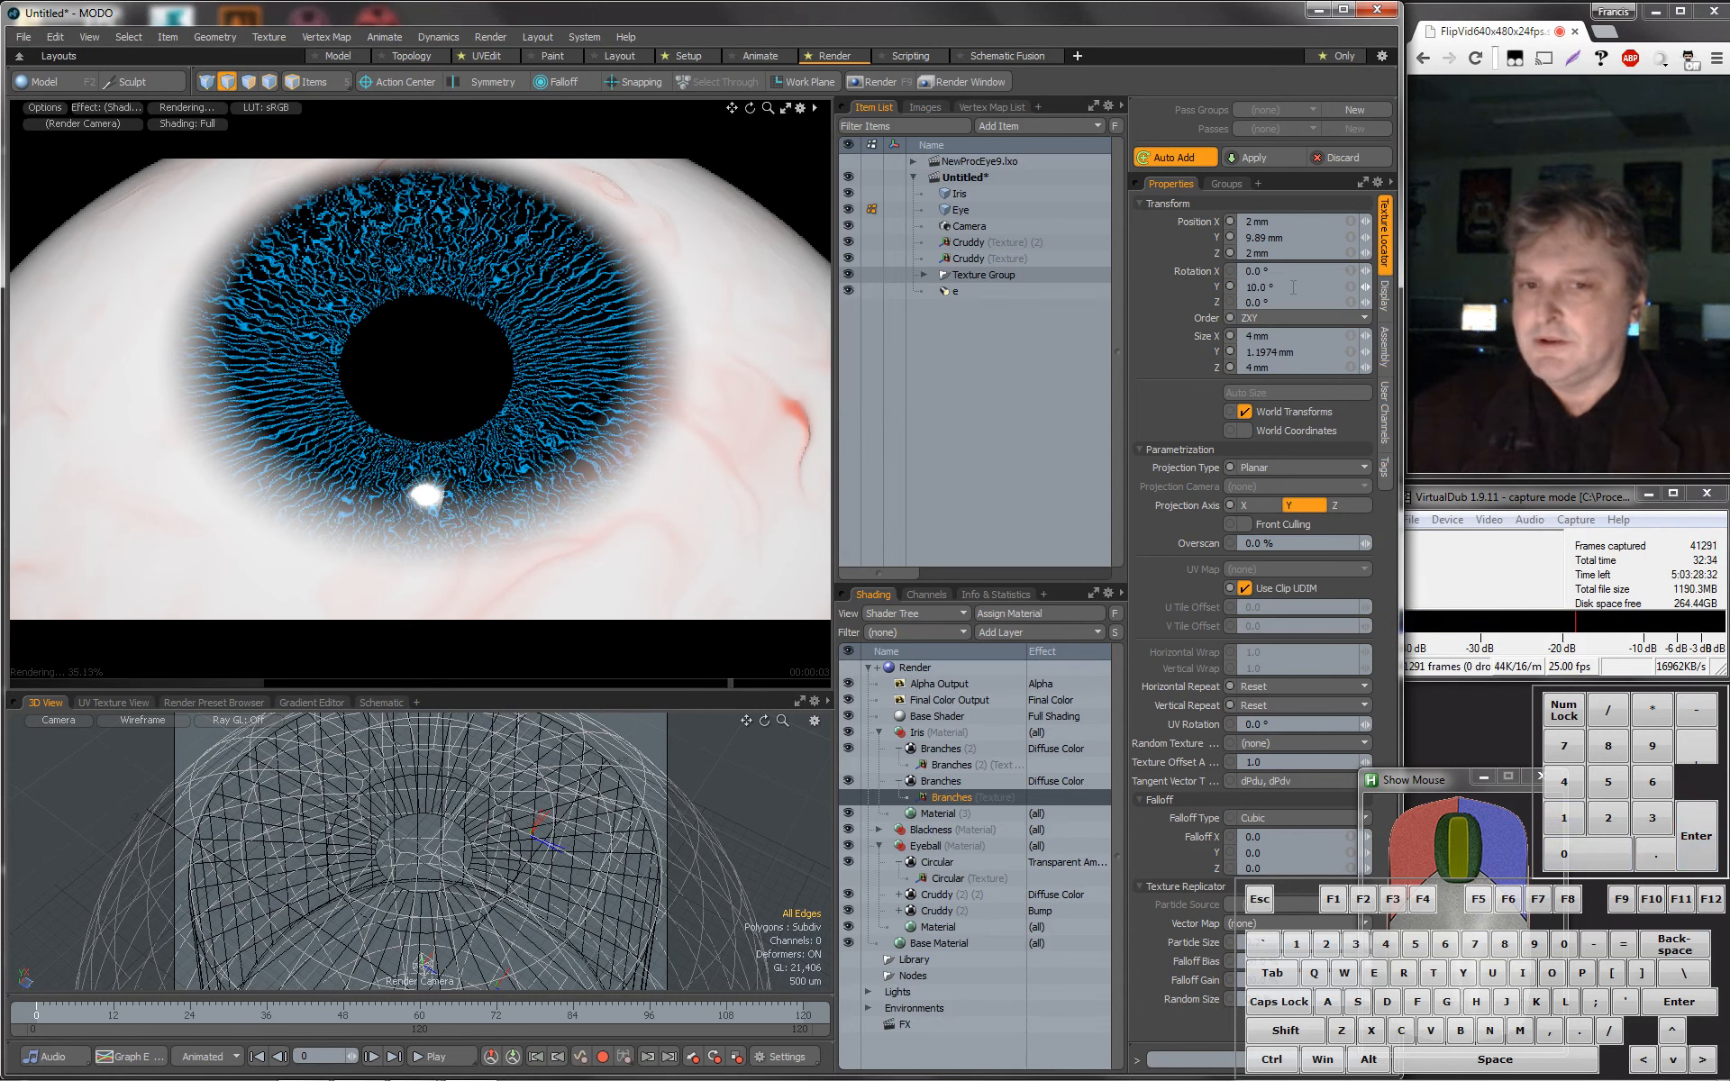
left_click(1274, 286)
type("45")
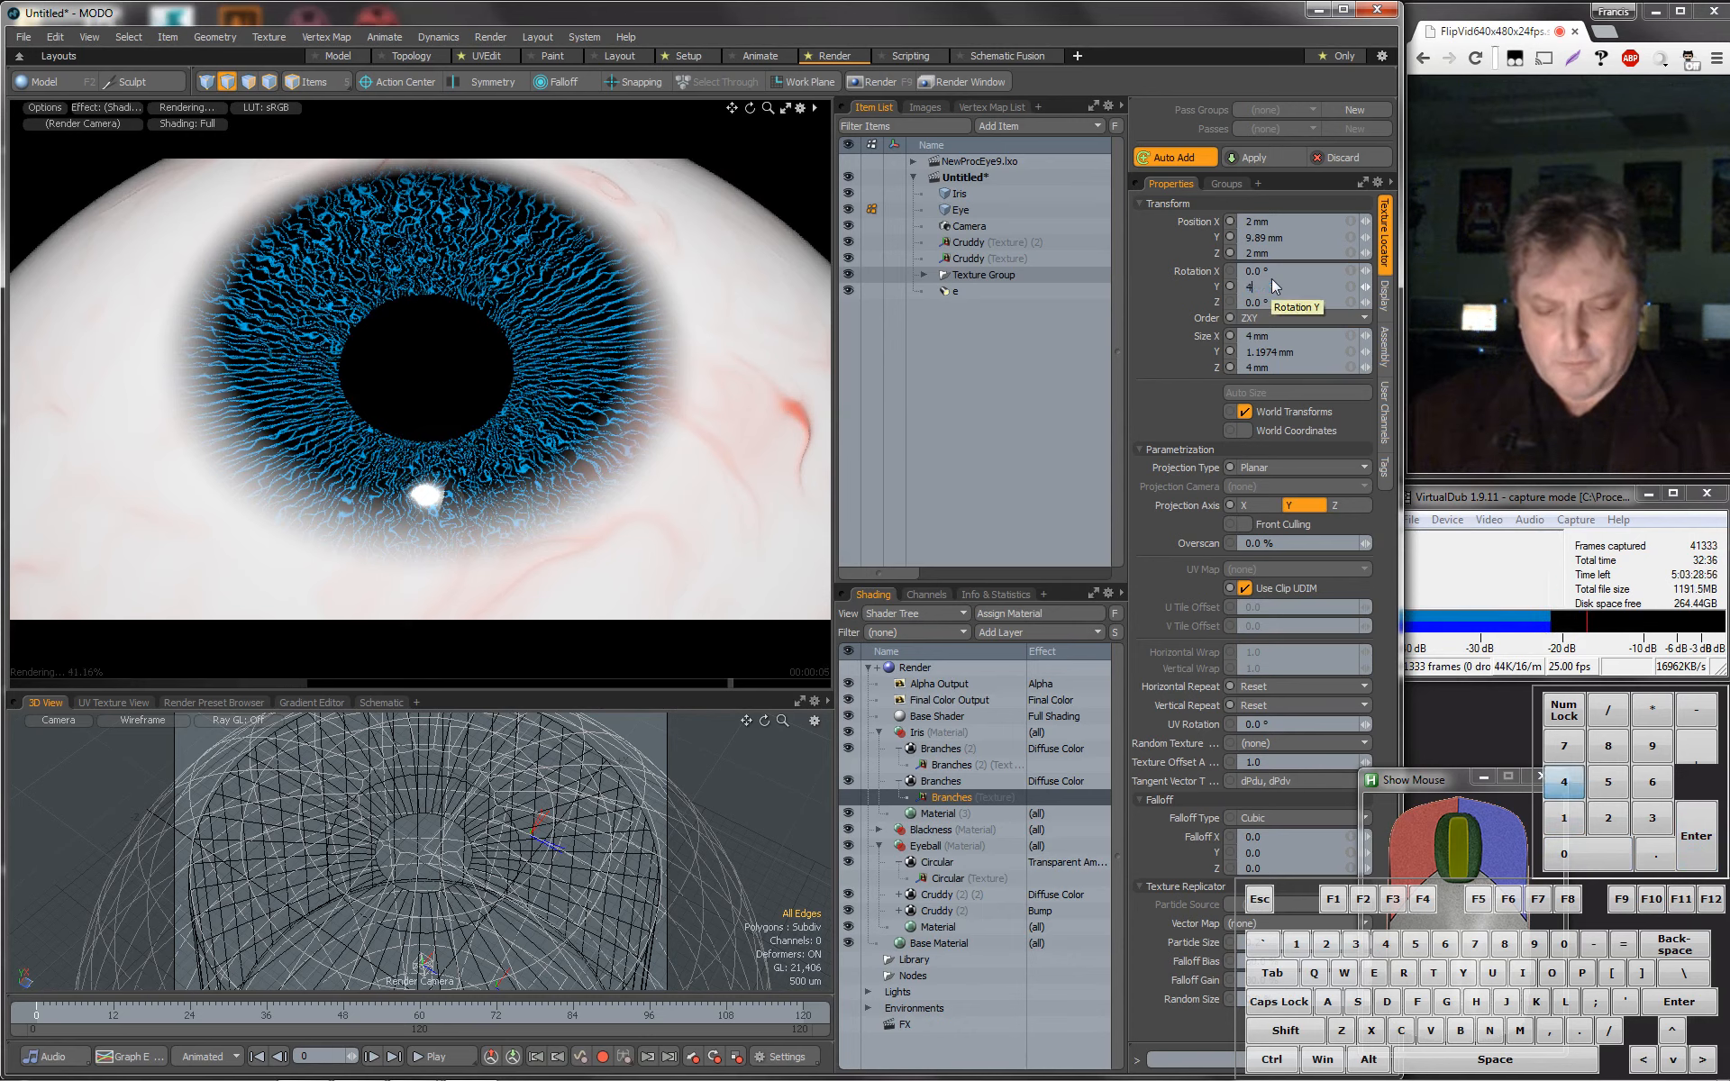
key("Return")
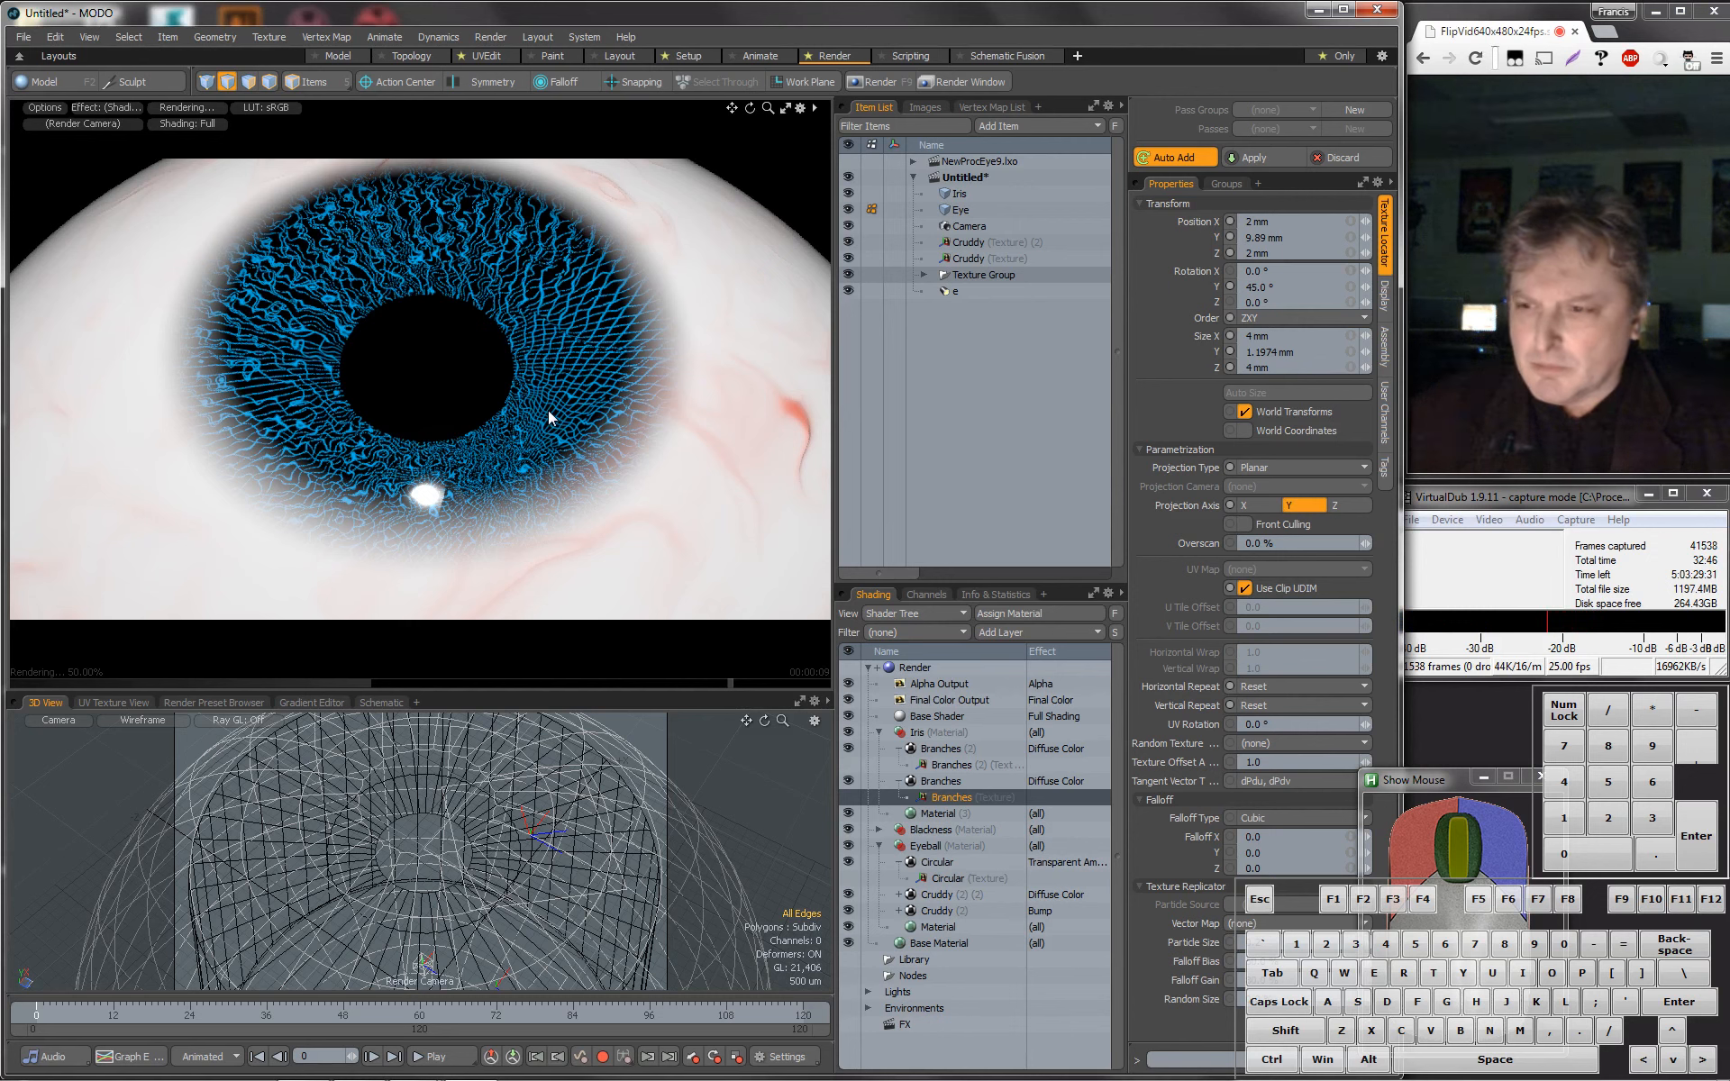
type("0")
key("Return")
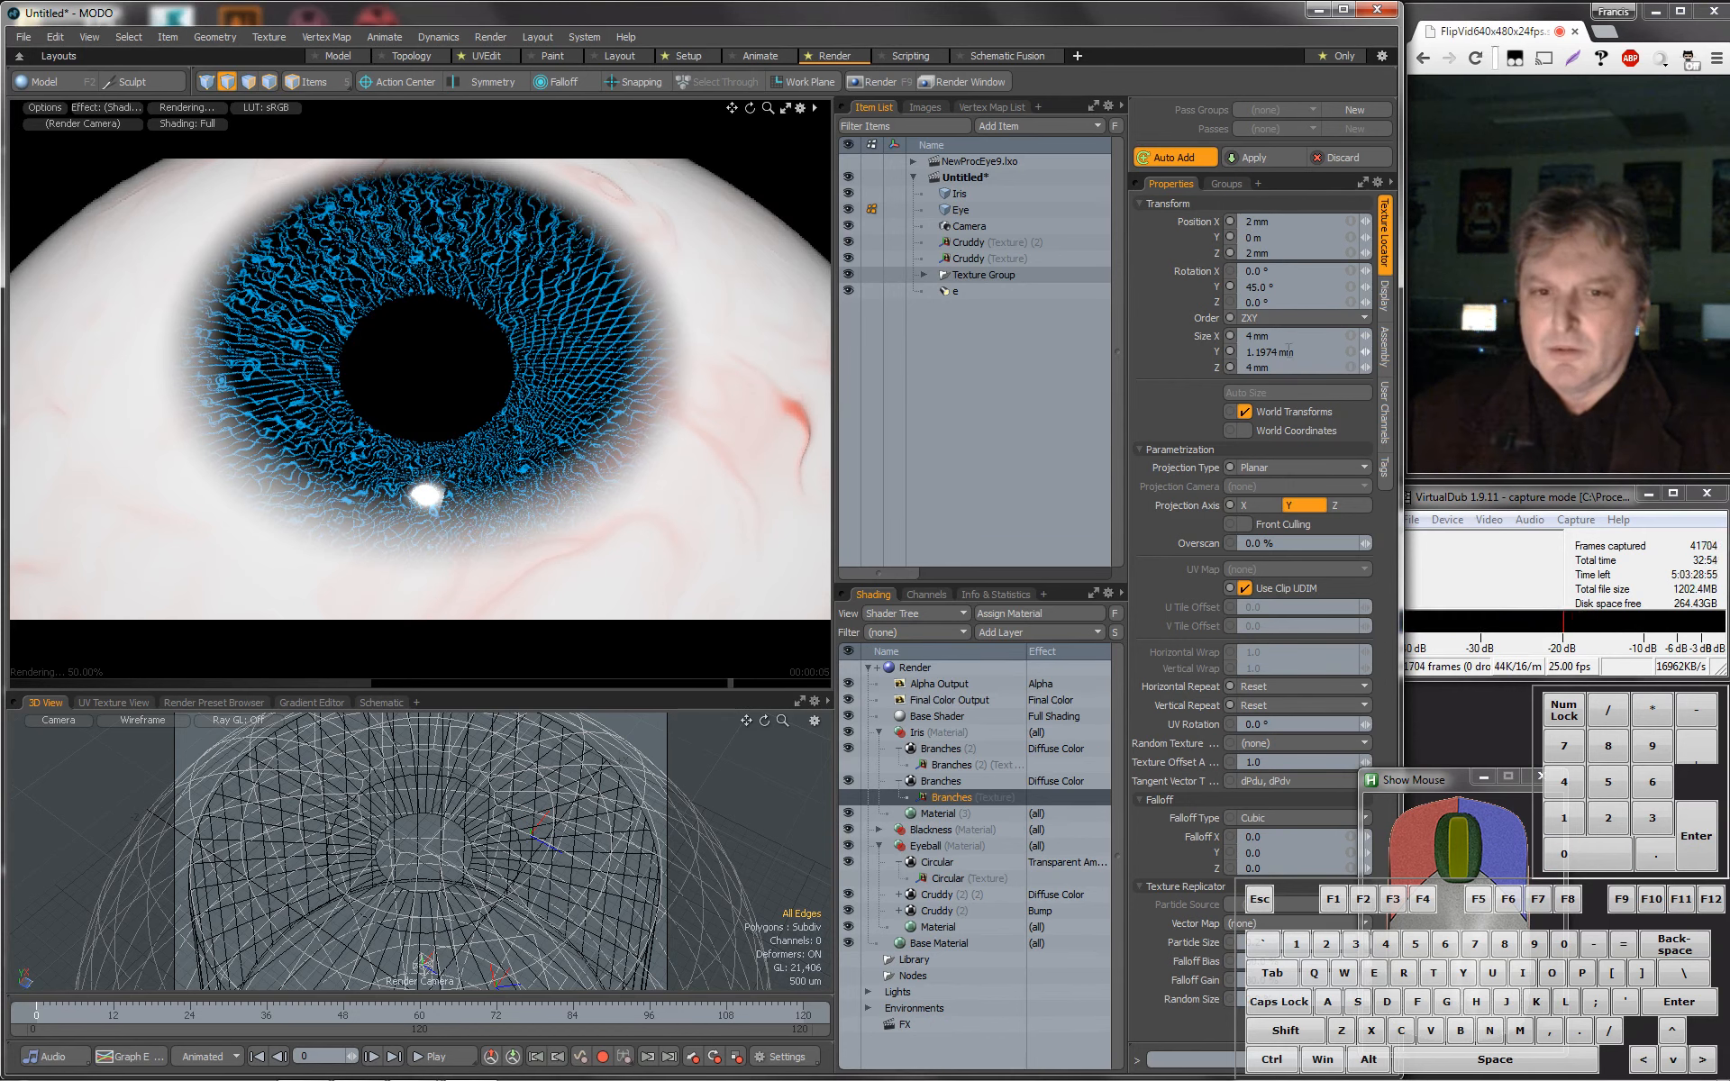
Reset the Branches texture locator's Y rotation to 0° and enable World Coordinates.
left_click(1277, 286)
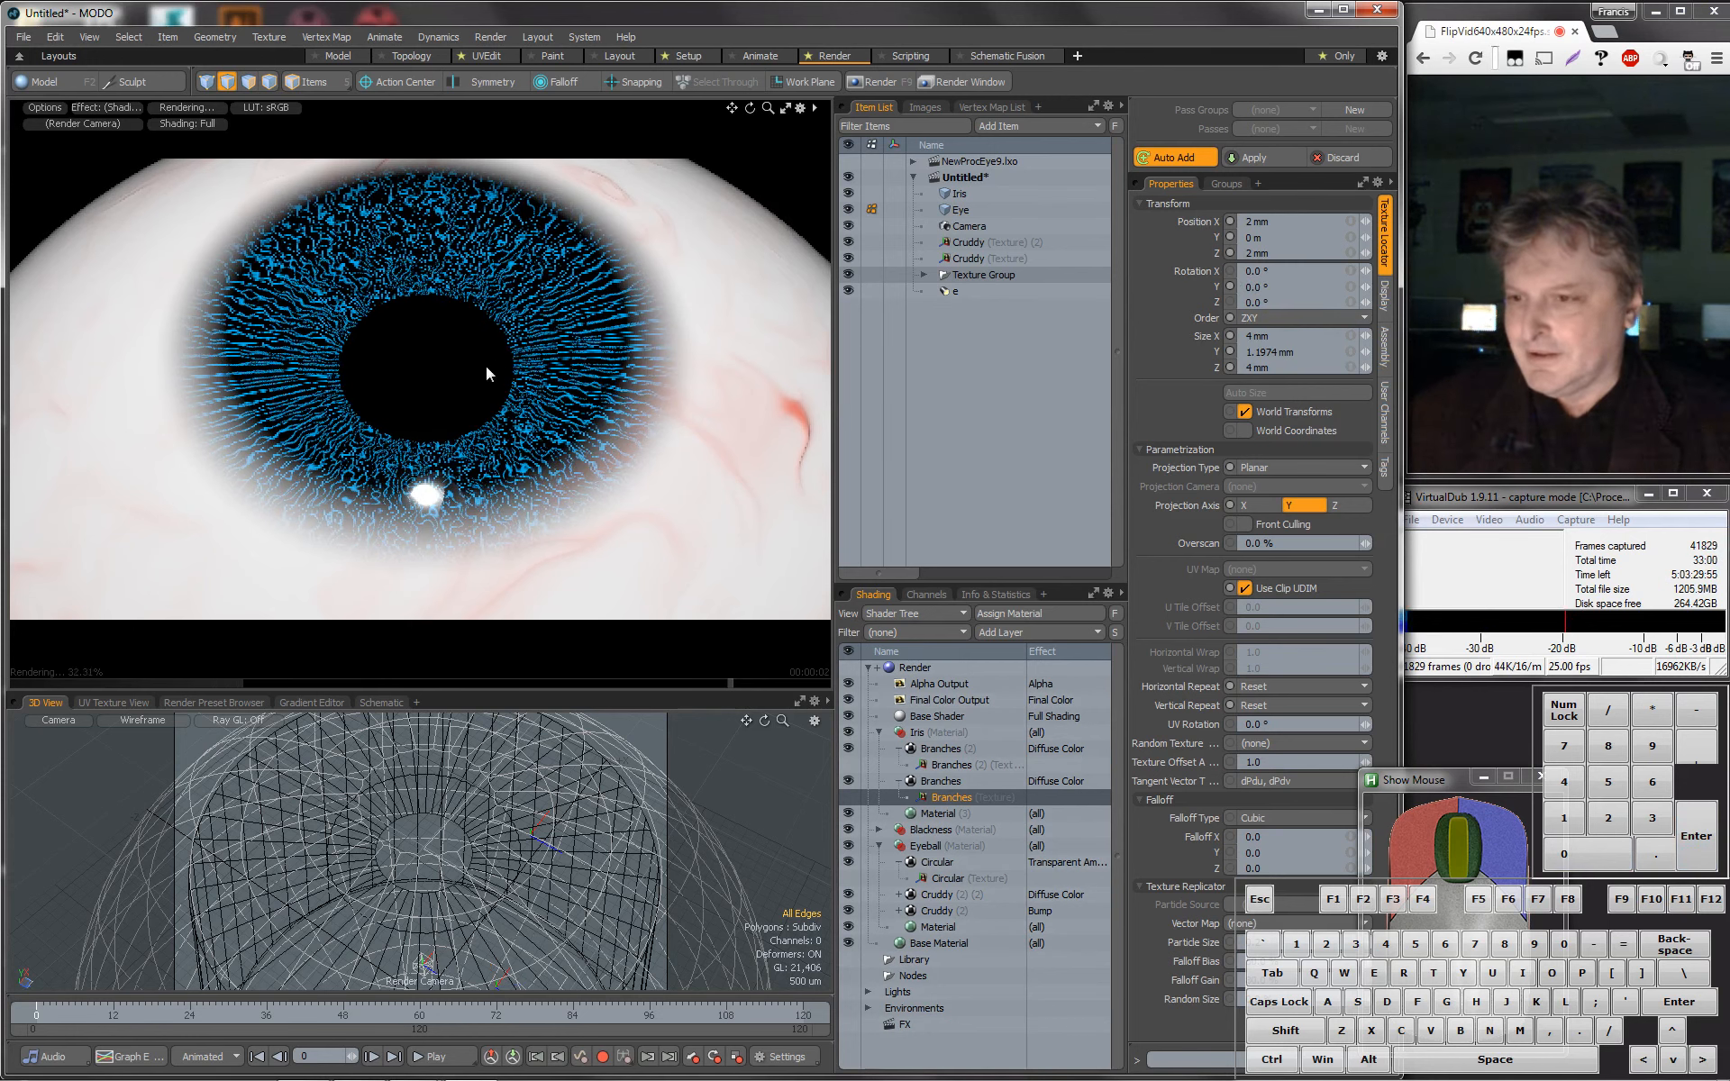
left_click(1246, 429)
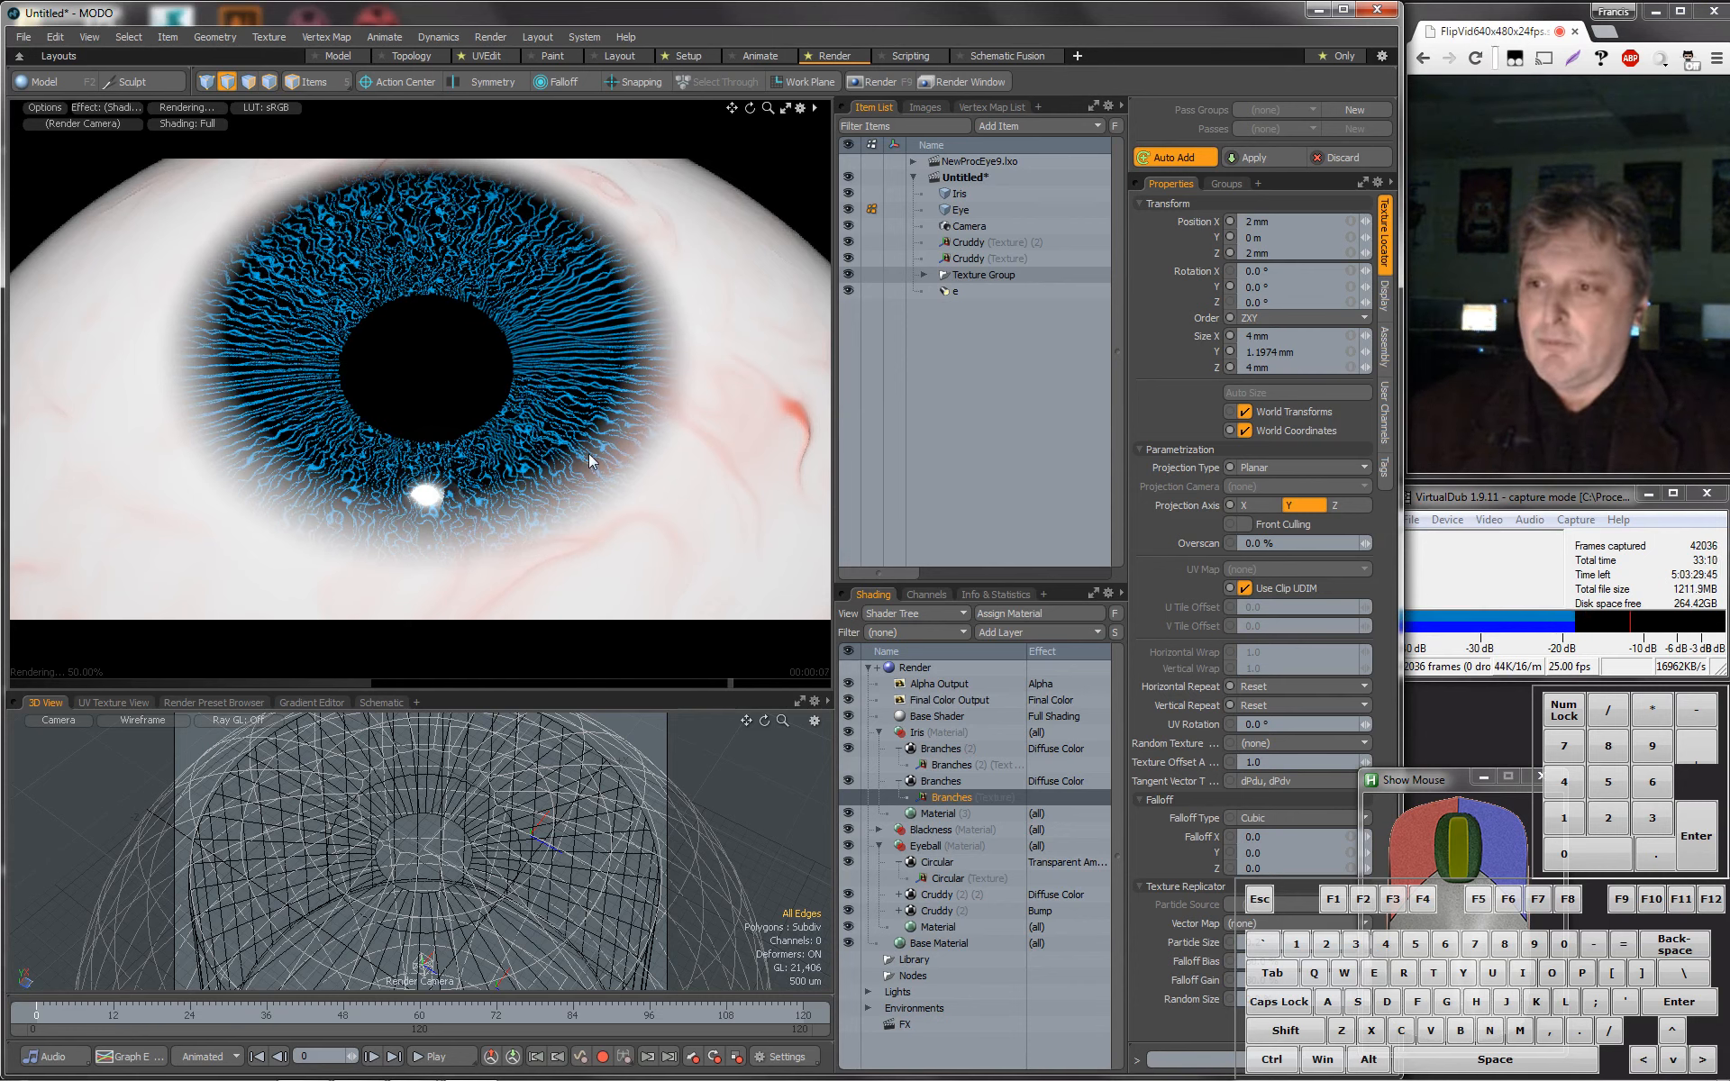
Collapse both Branches texture layers in the Iris material and duplicate the pair.
left_click(899, 782)
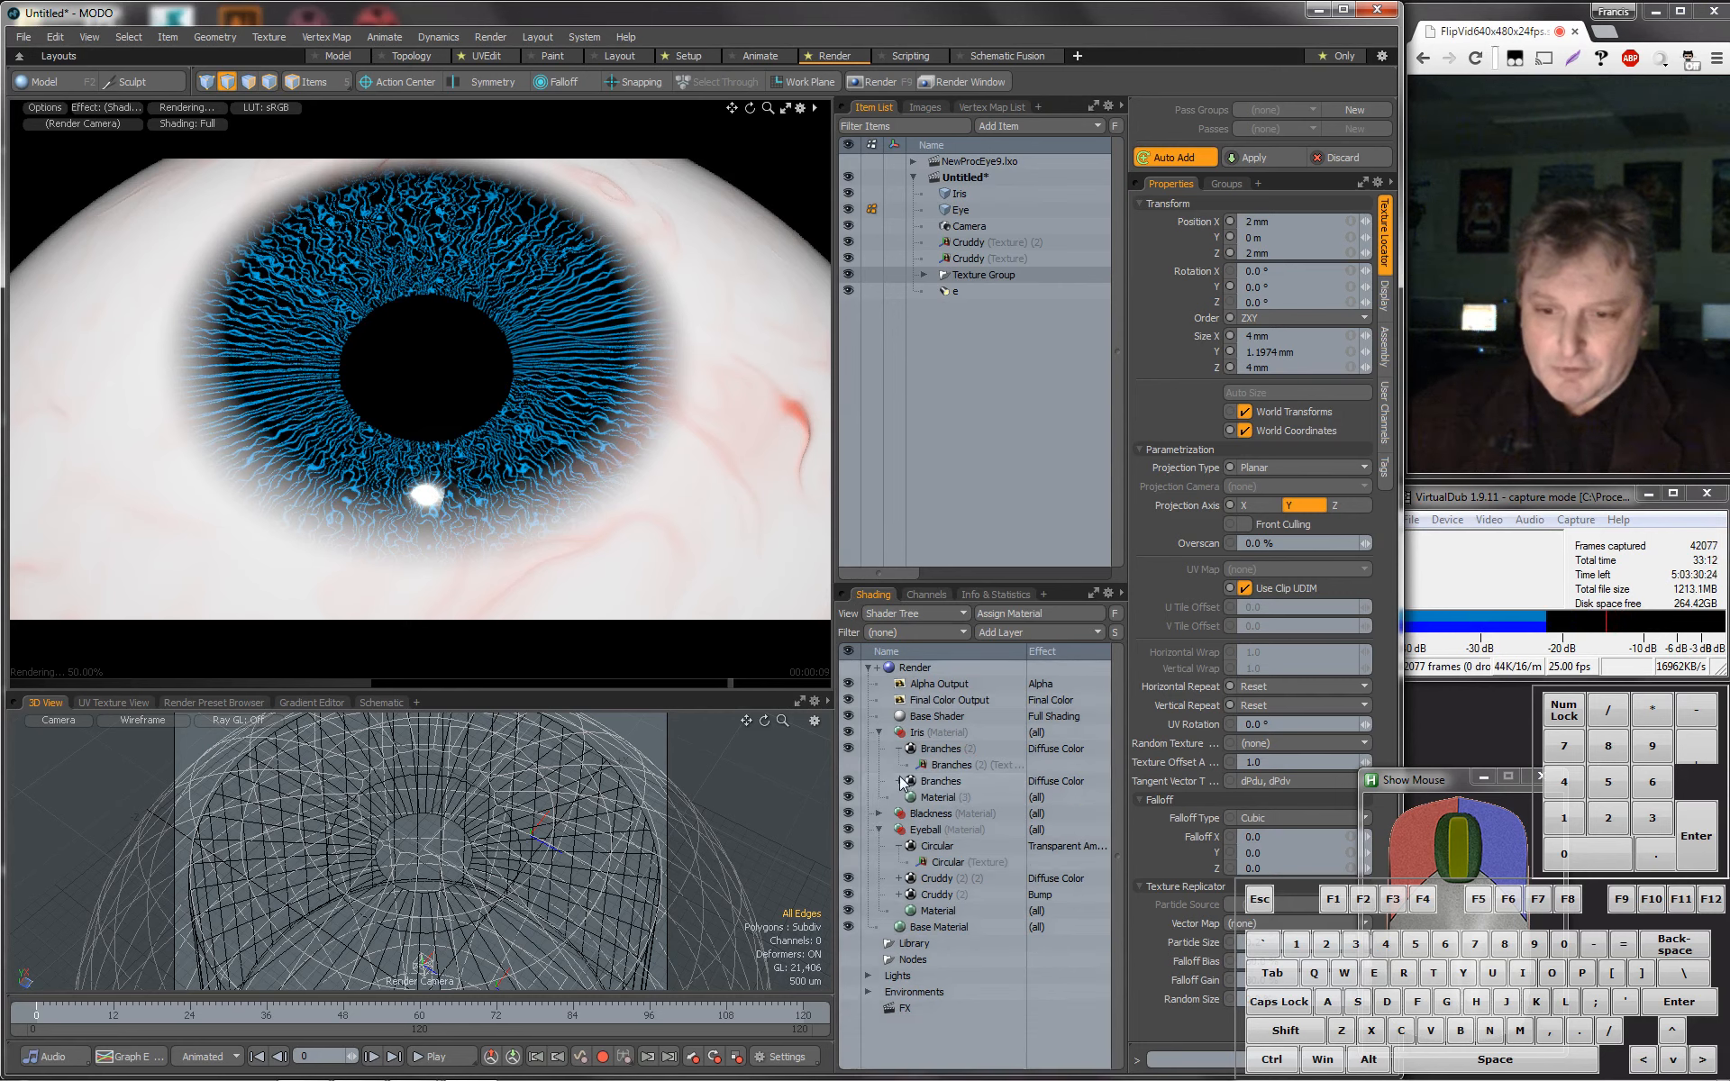
left_click(899, 749)
left_click(938, 748)
left_click(943, 766, "shift")
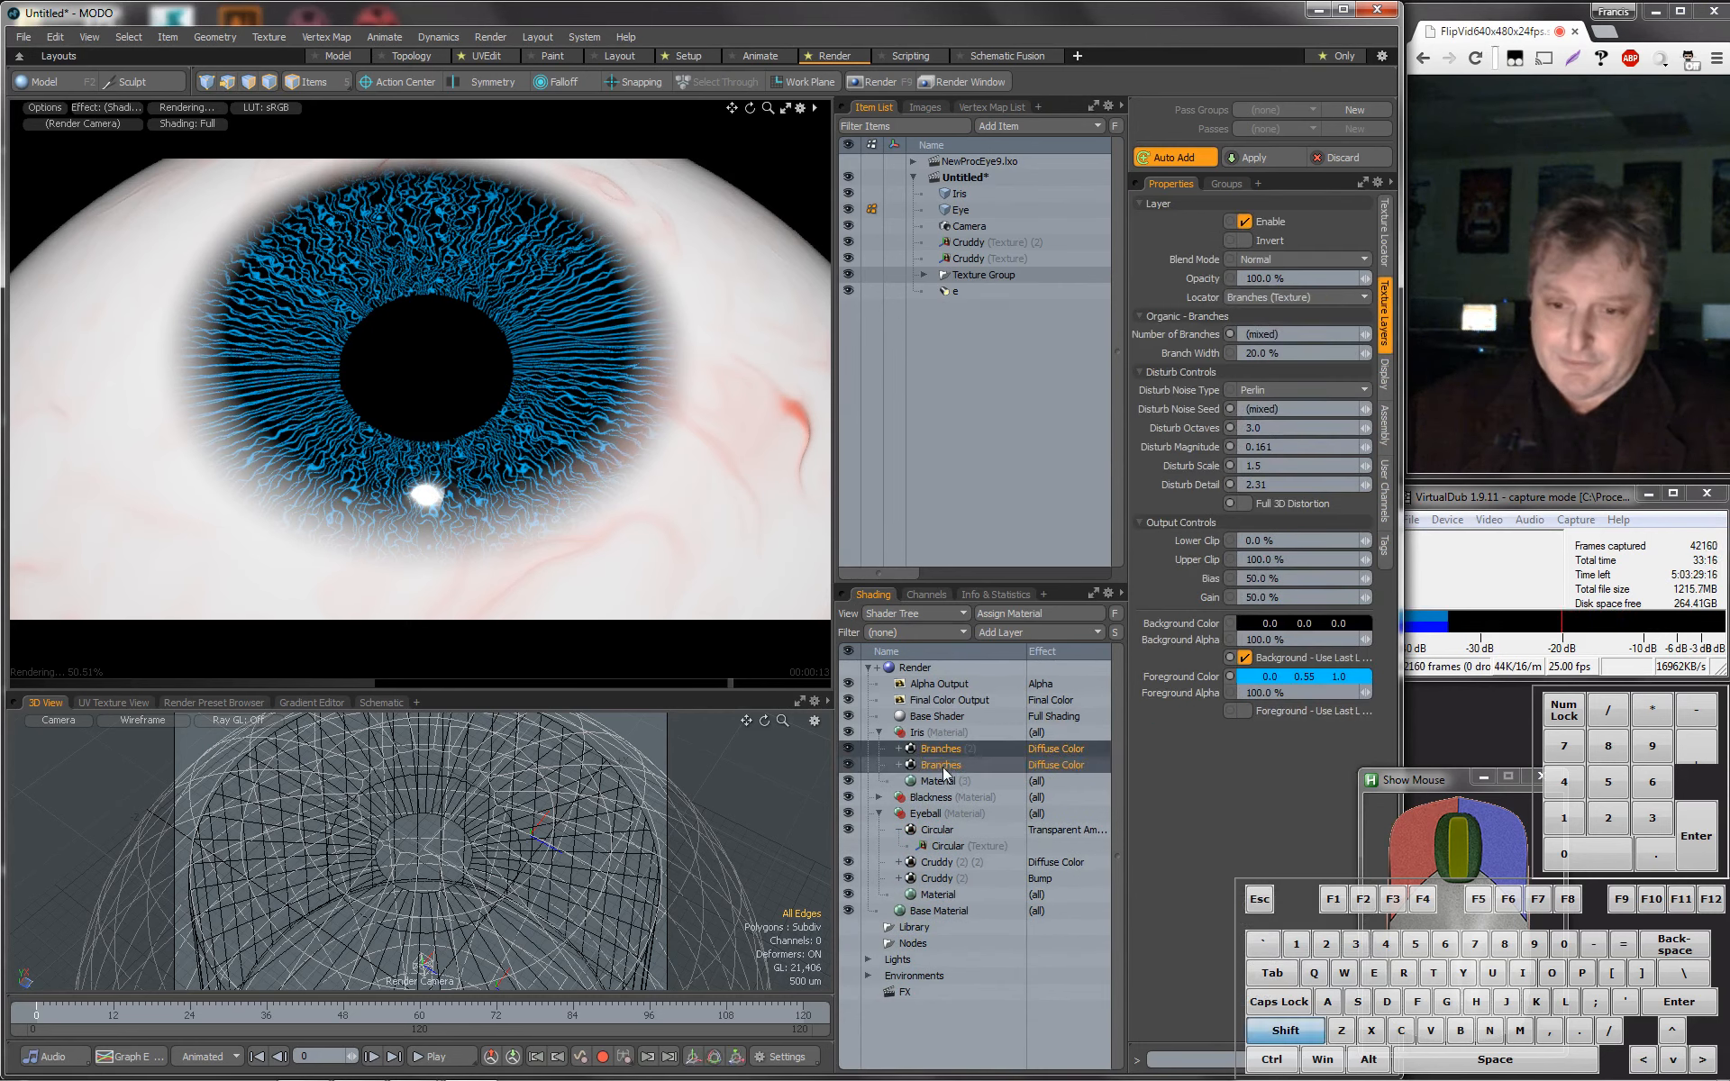
right_click(944, 766)
left_click(949, 829)
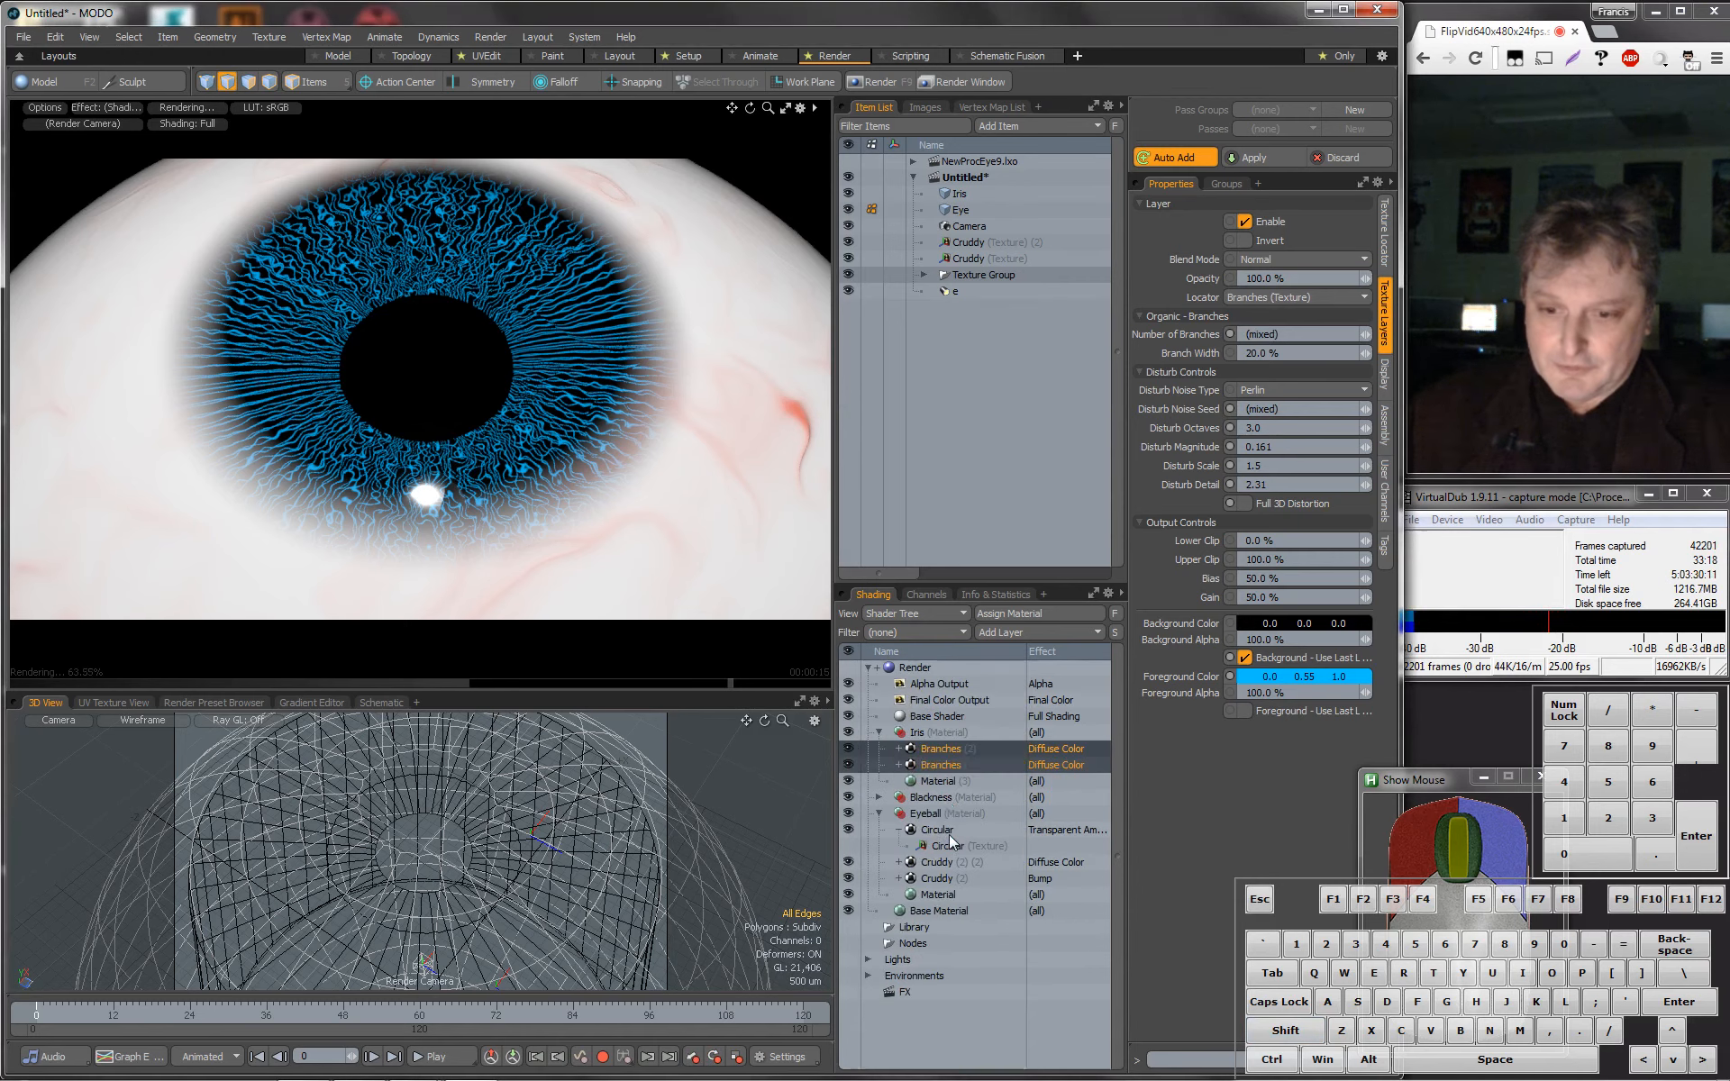
Set the second Branches layer's number of branches to 70 and its Disturb Noise Seed to 65.
left_click(967, 765)
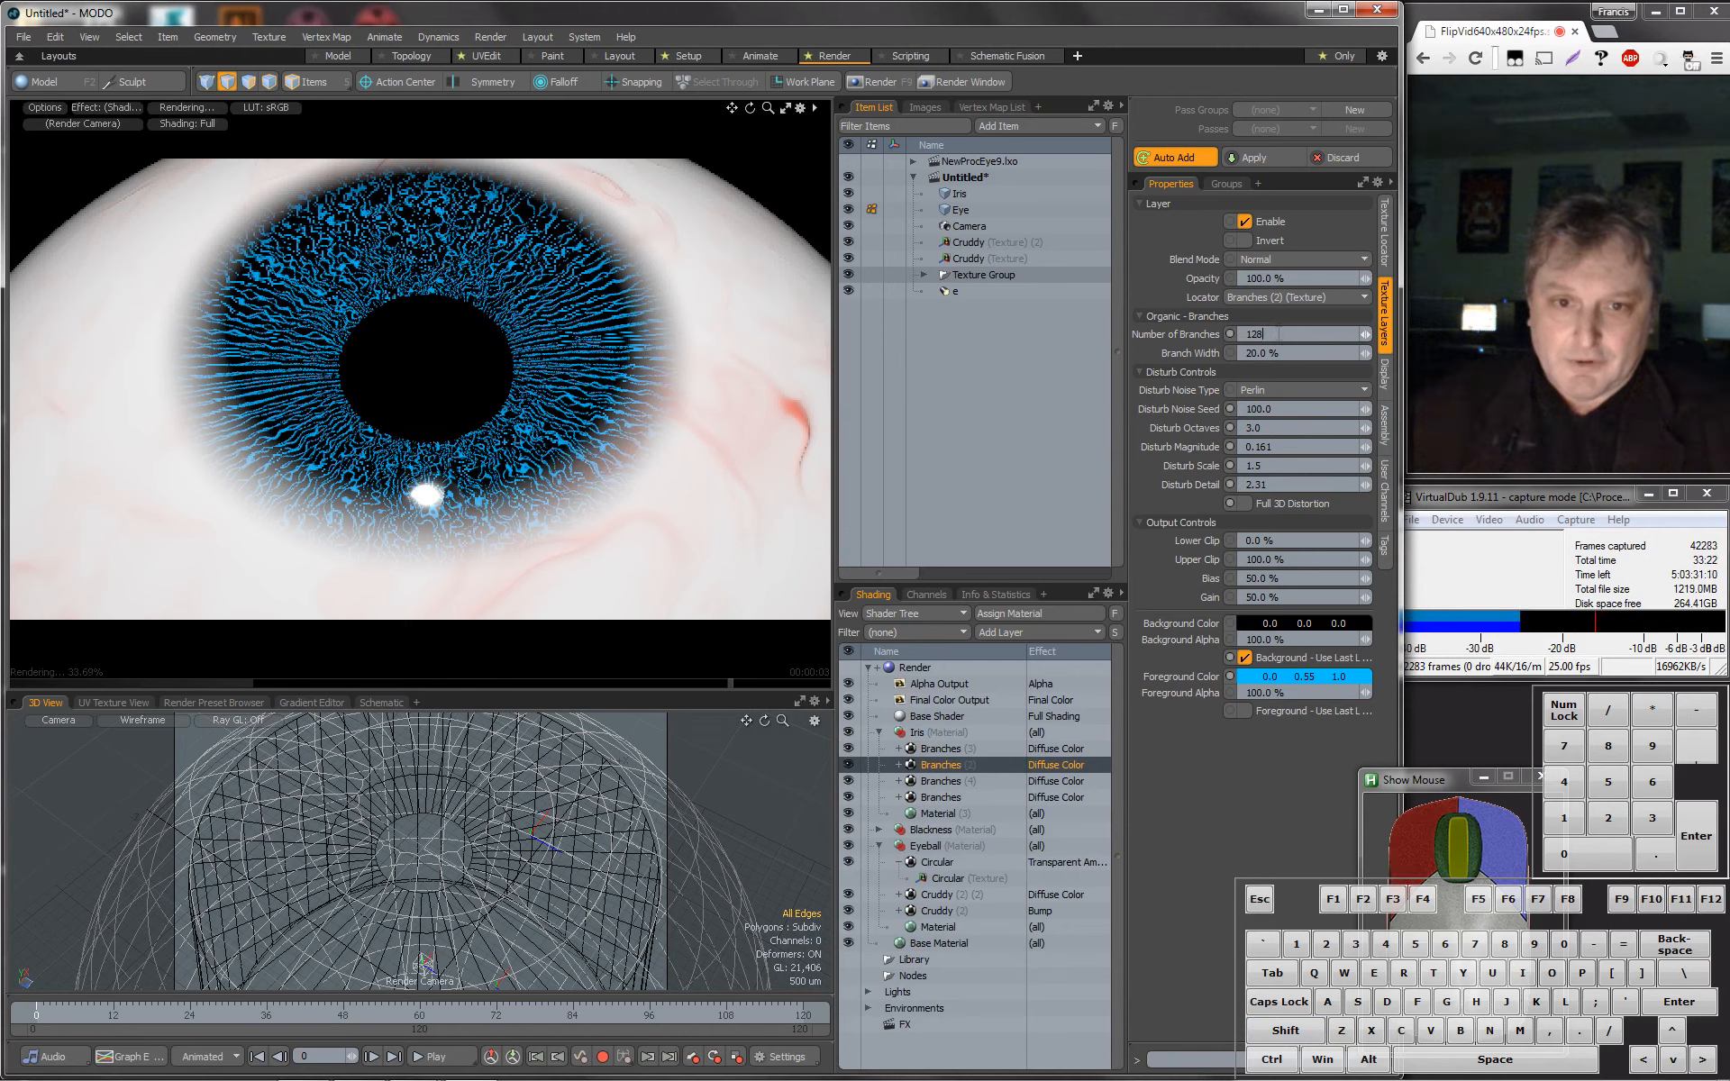
type("70")
key("Return")
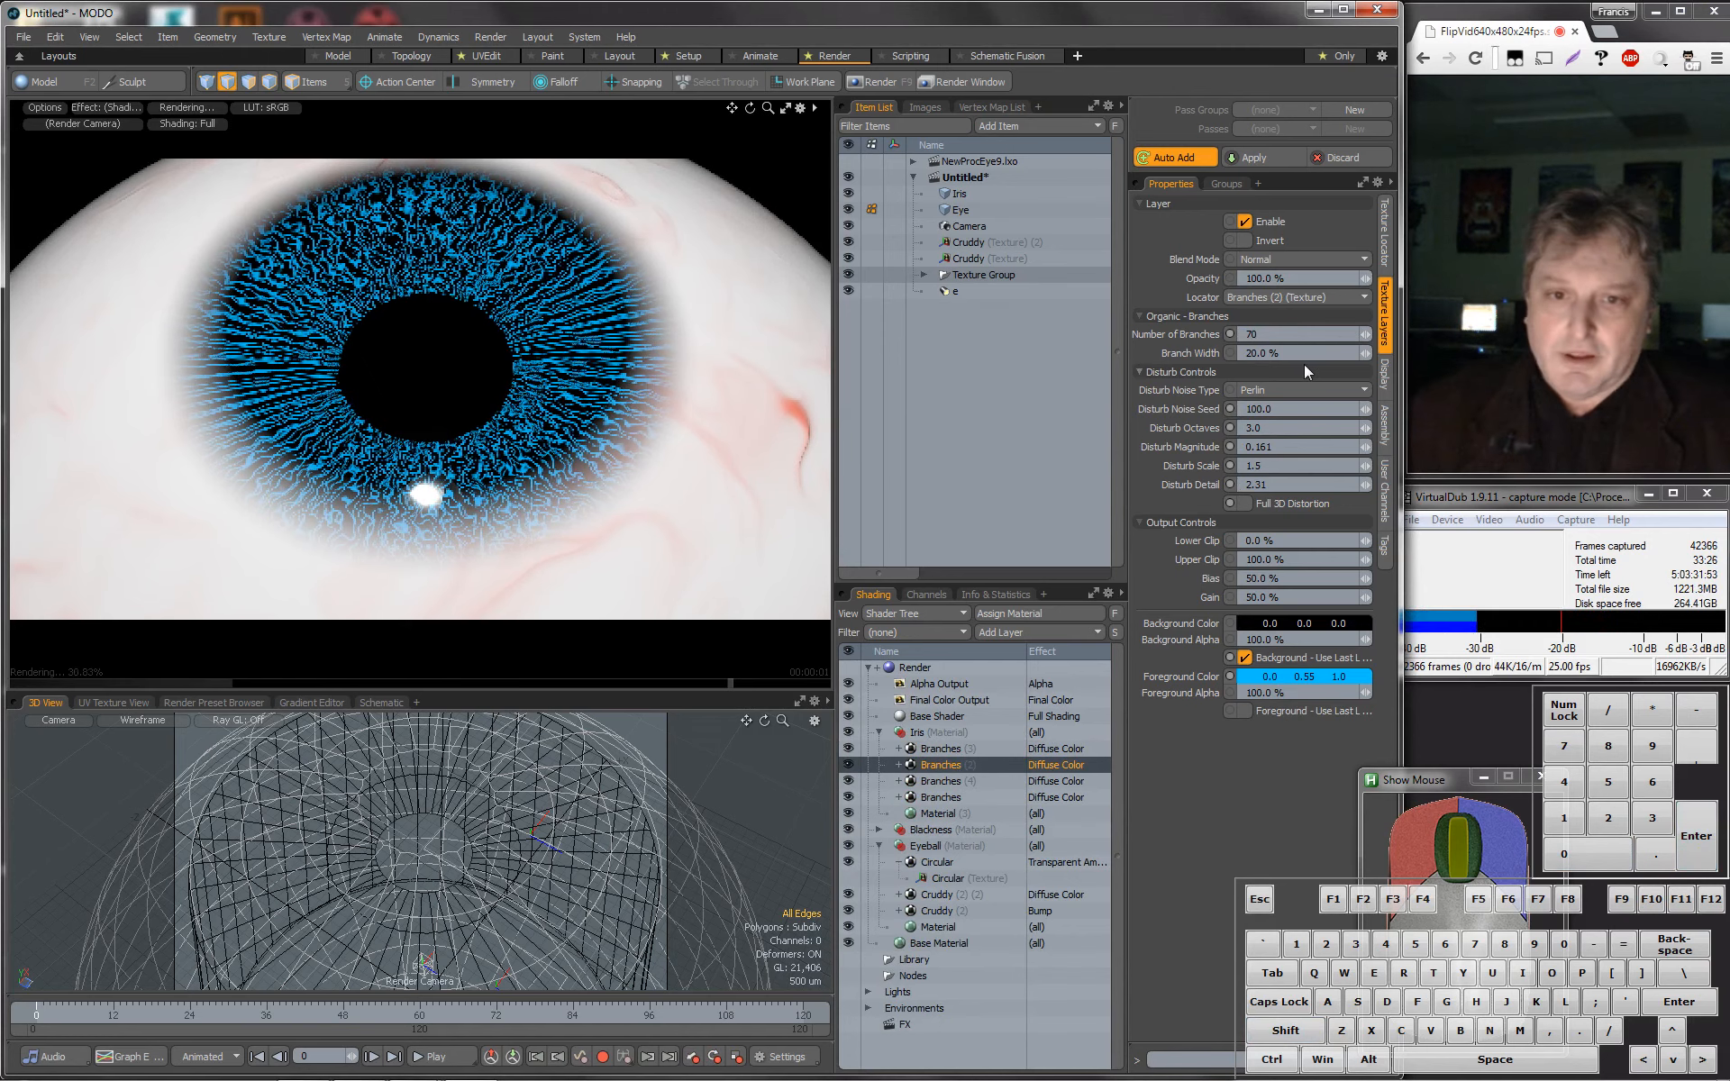
left_click(1298, 410)
type("65")
key("Return")
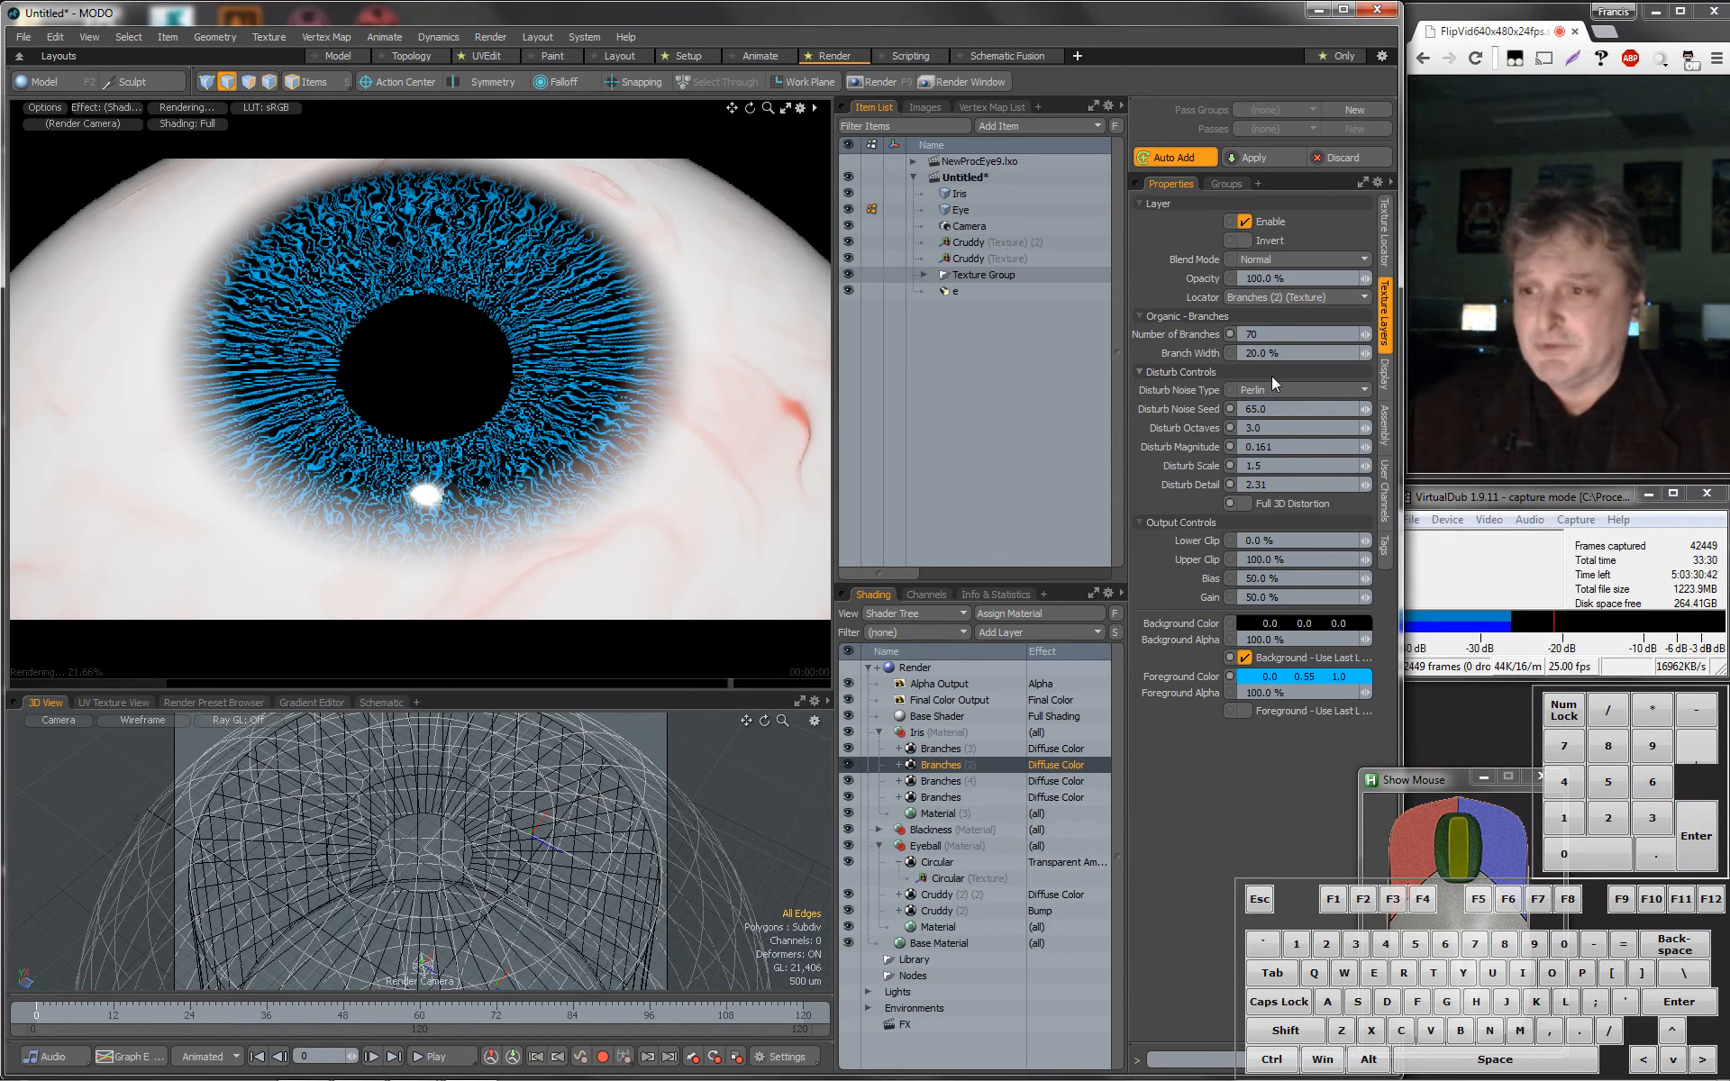
Set the lowest Branches layer's number of branches to 110, its Disturb Noise Seed to 2 and its Disturb Detail to 2.76.
left_click(954, 797)
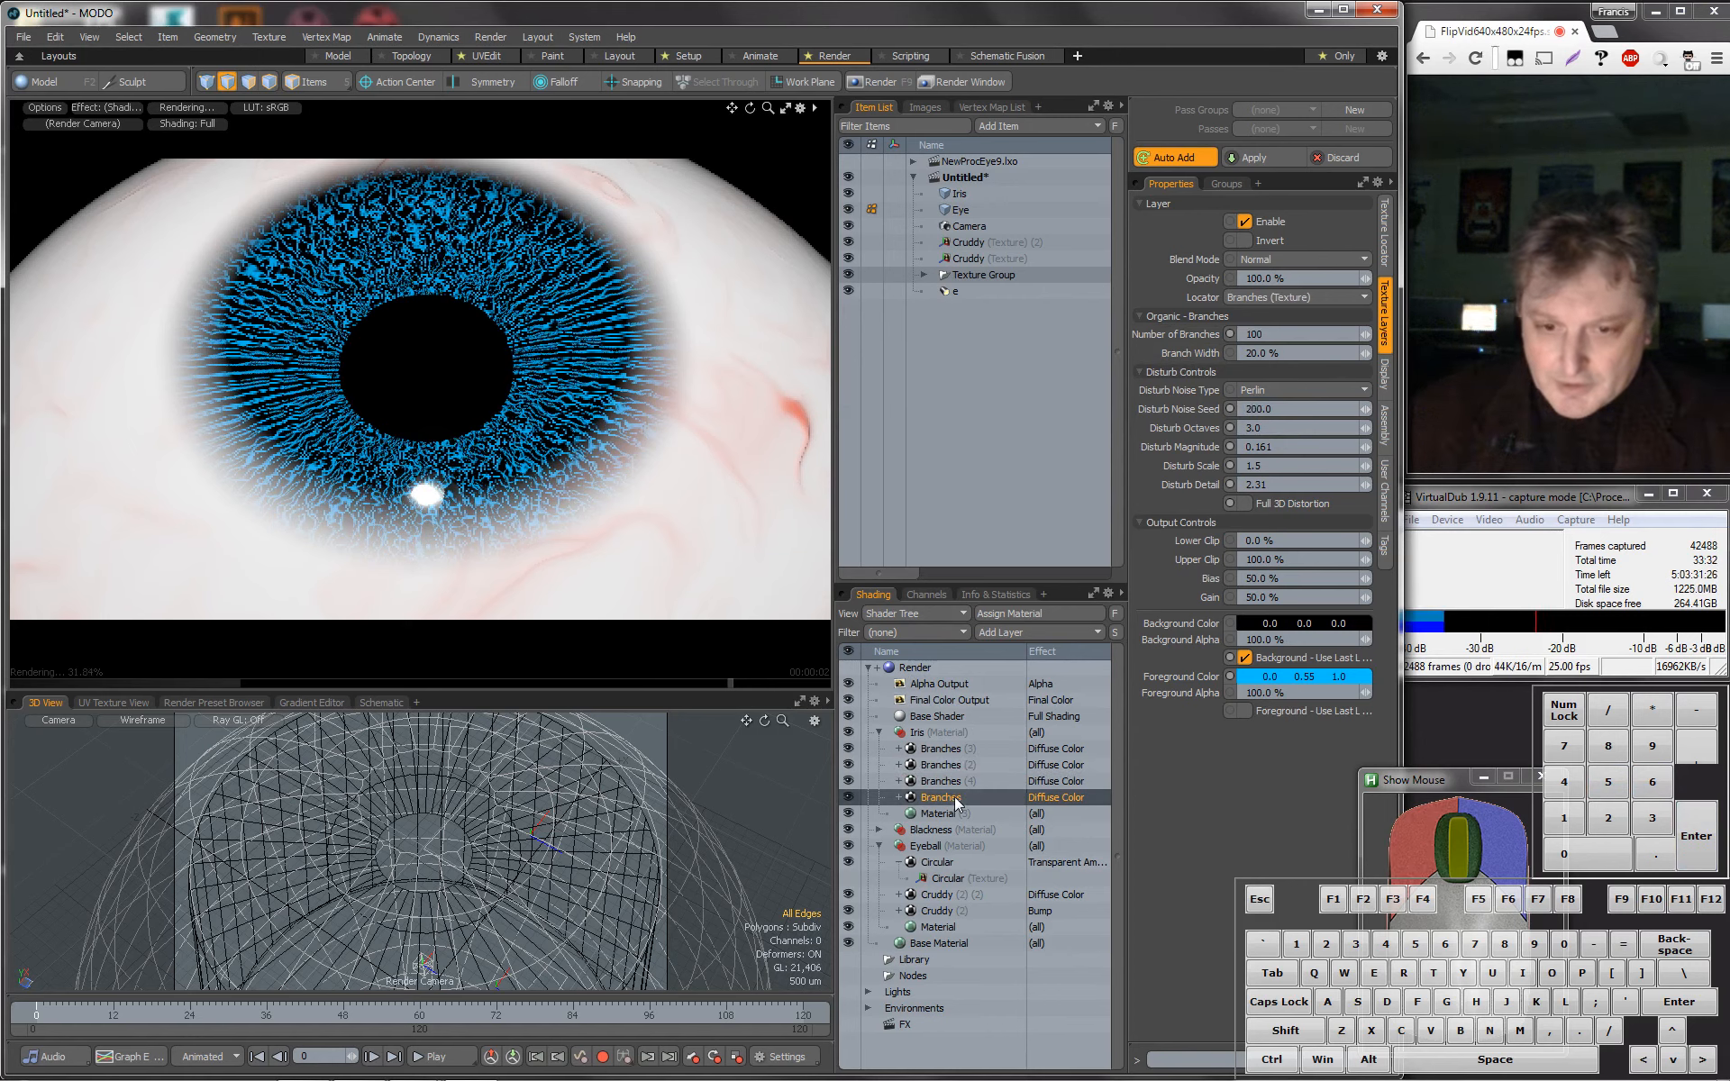
double_click(1261, 334)
type("110")
key("Return")
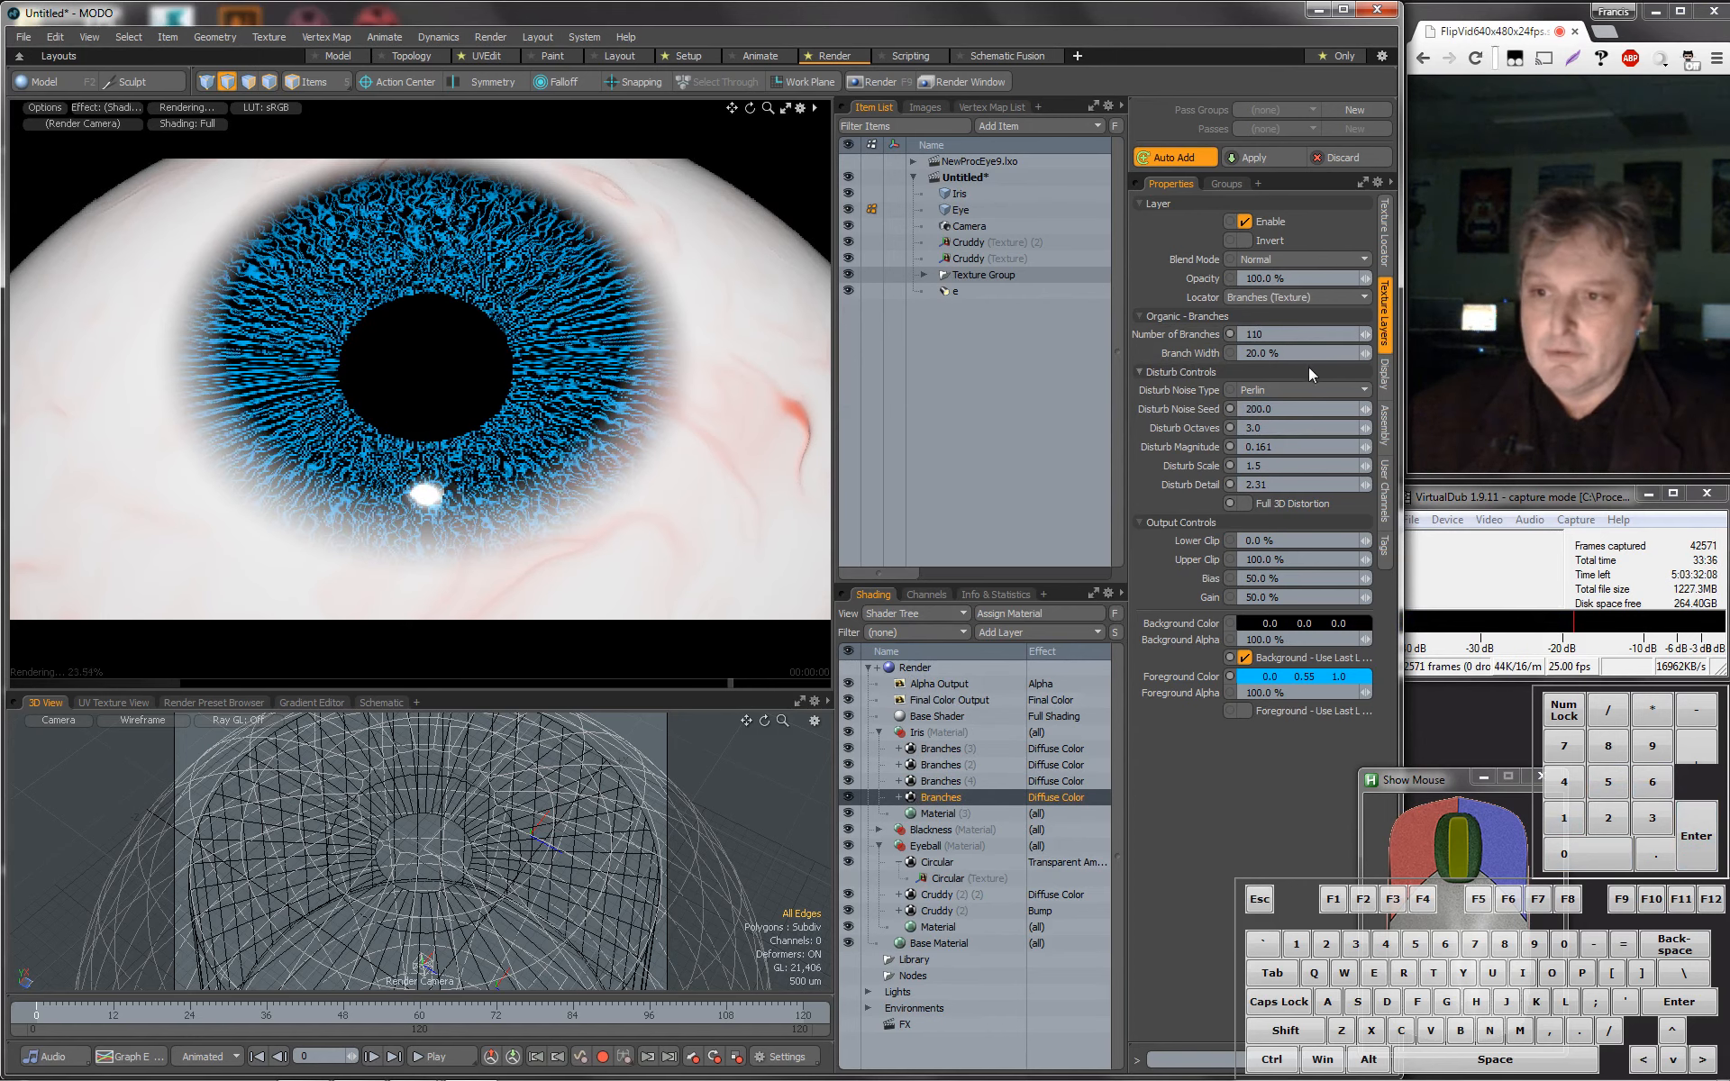
double_click(1288, 408)
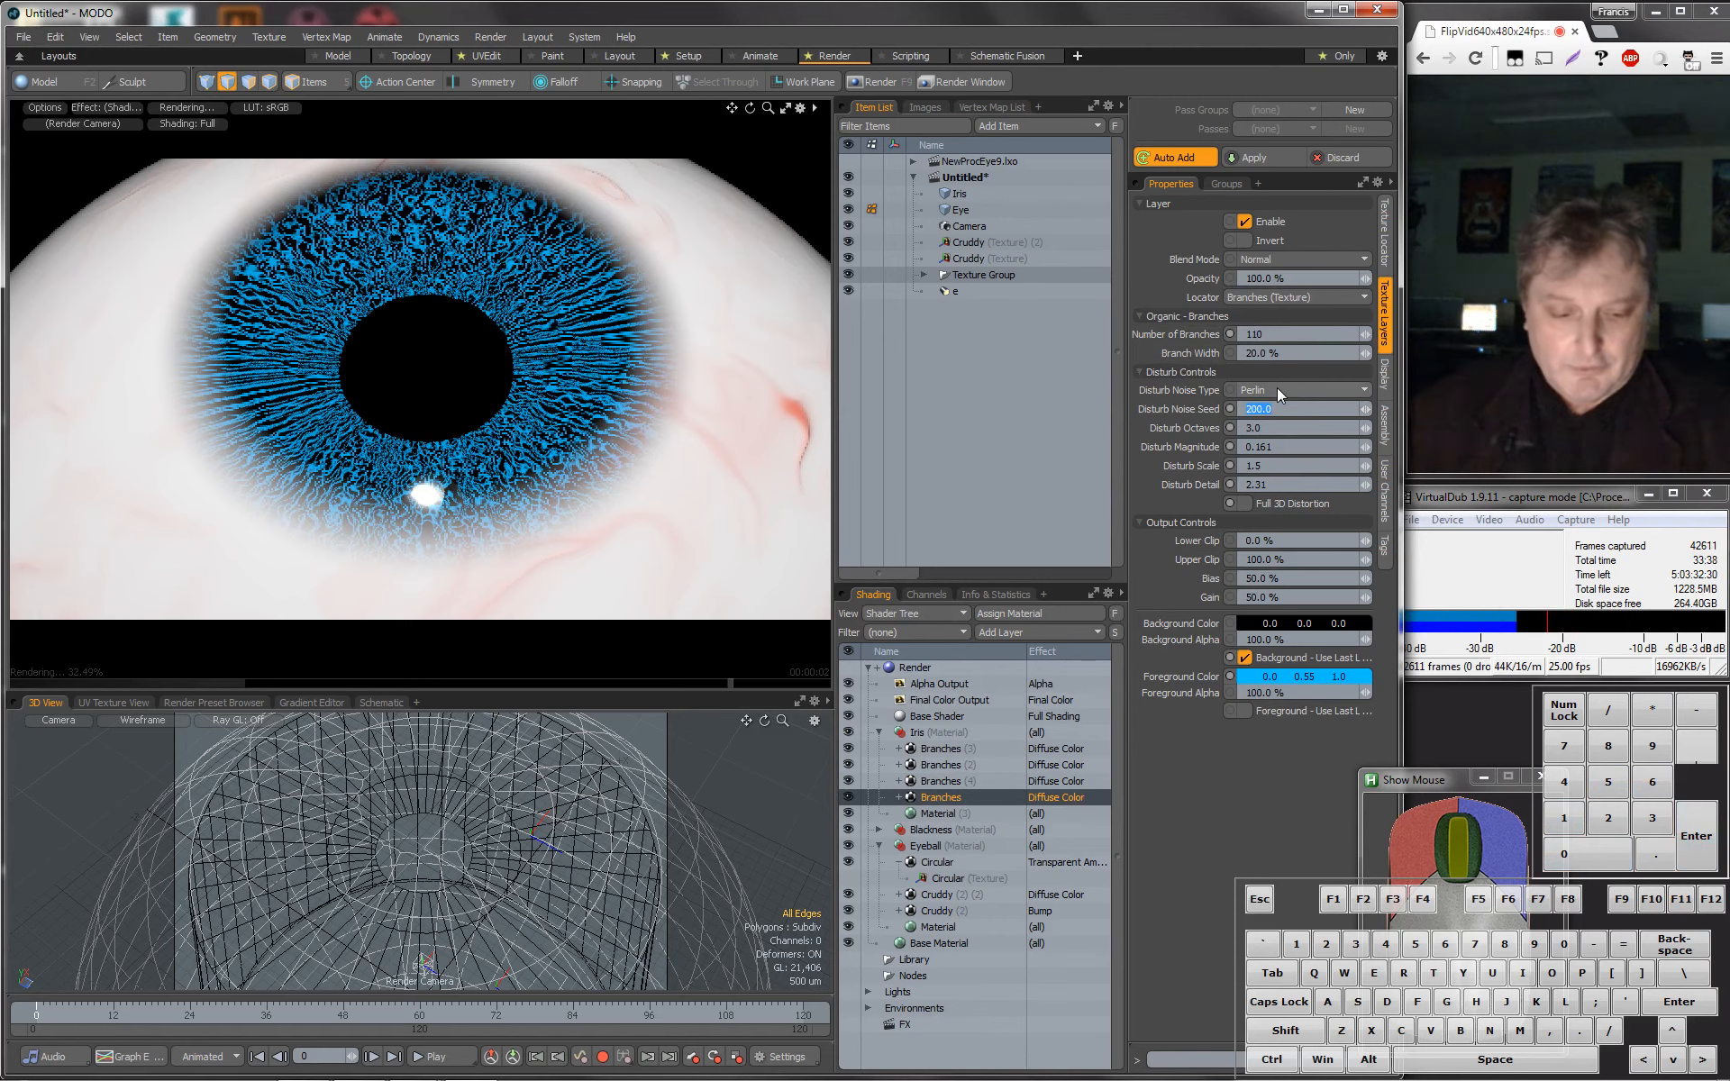
type("2")
key("Return")
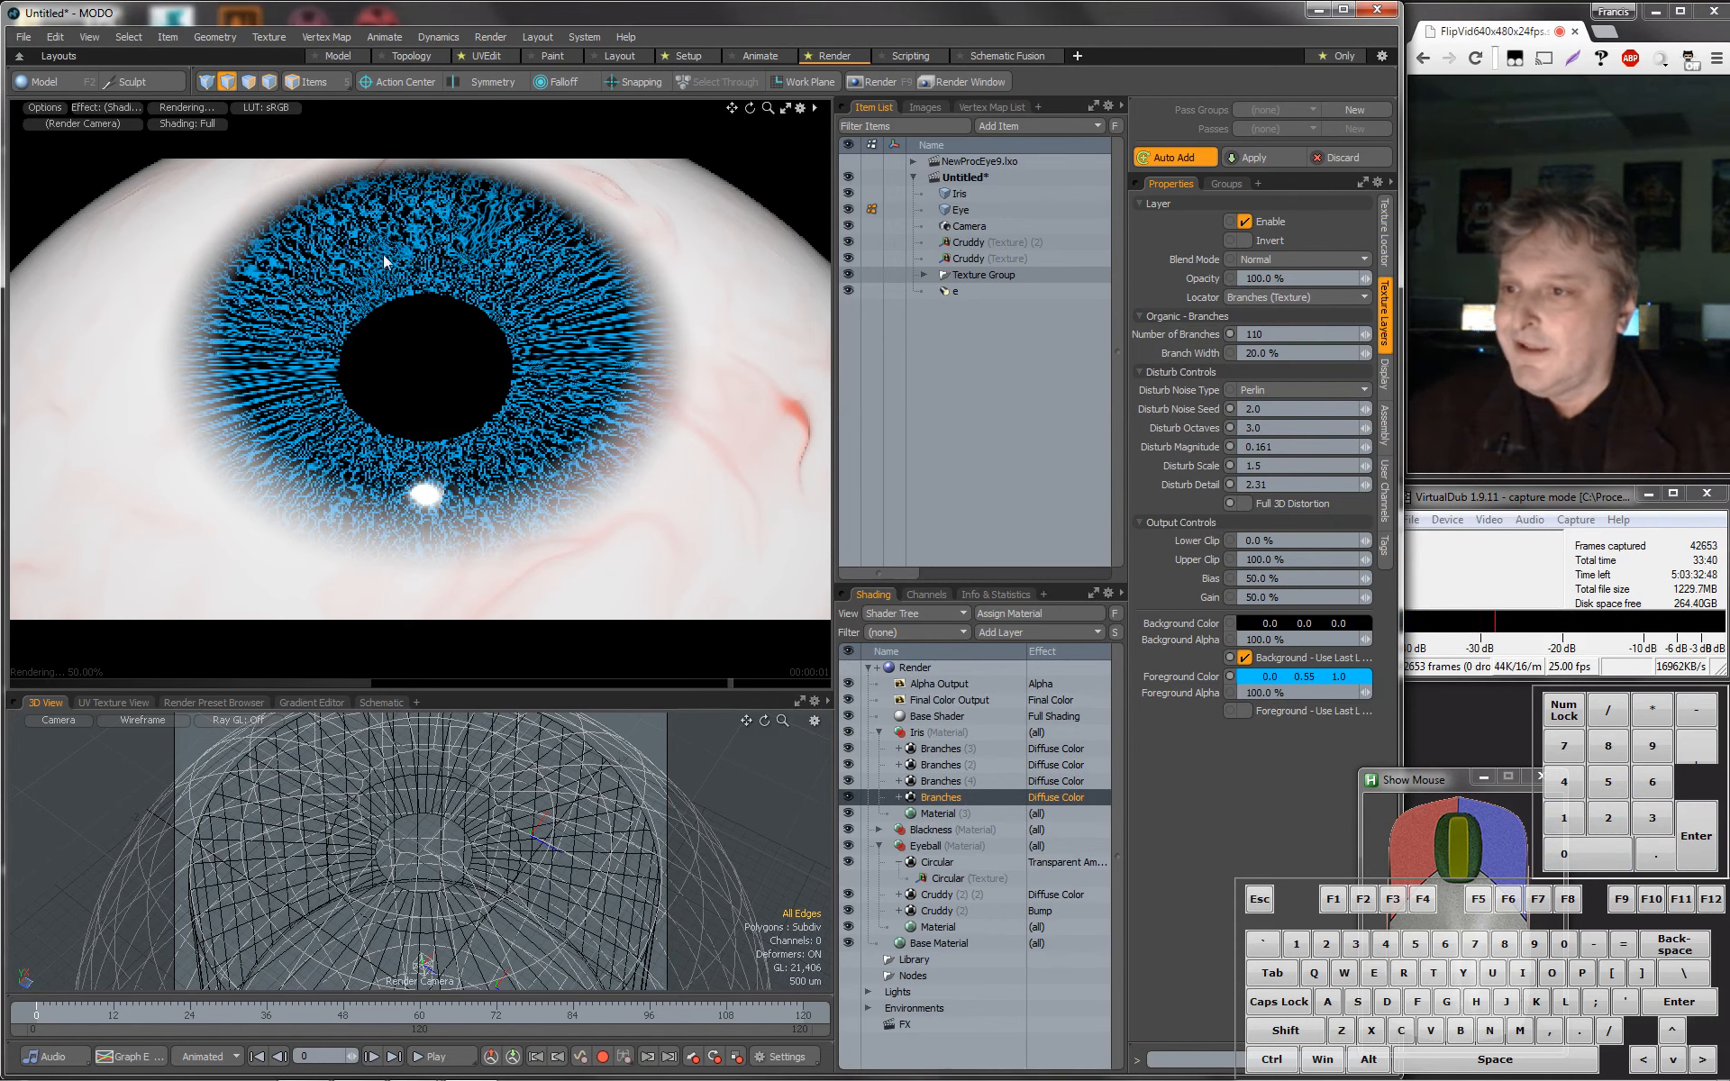
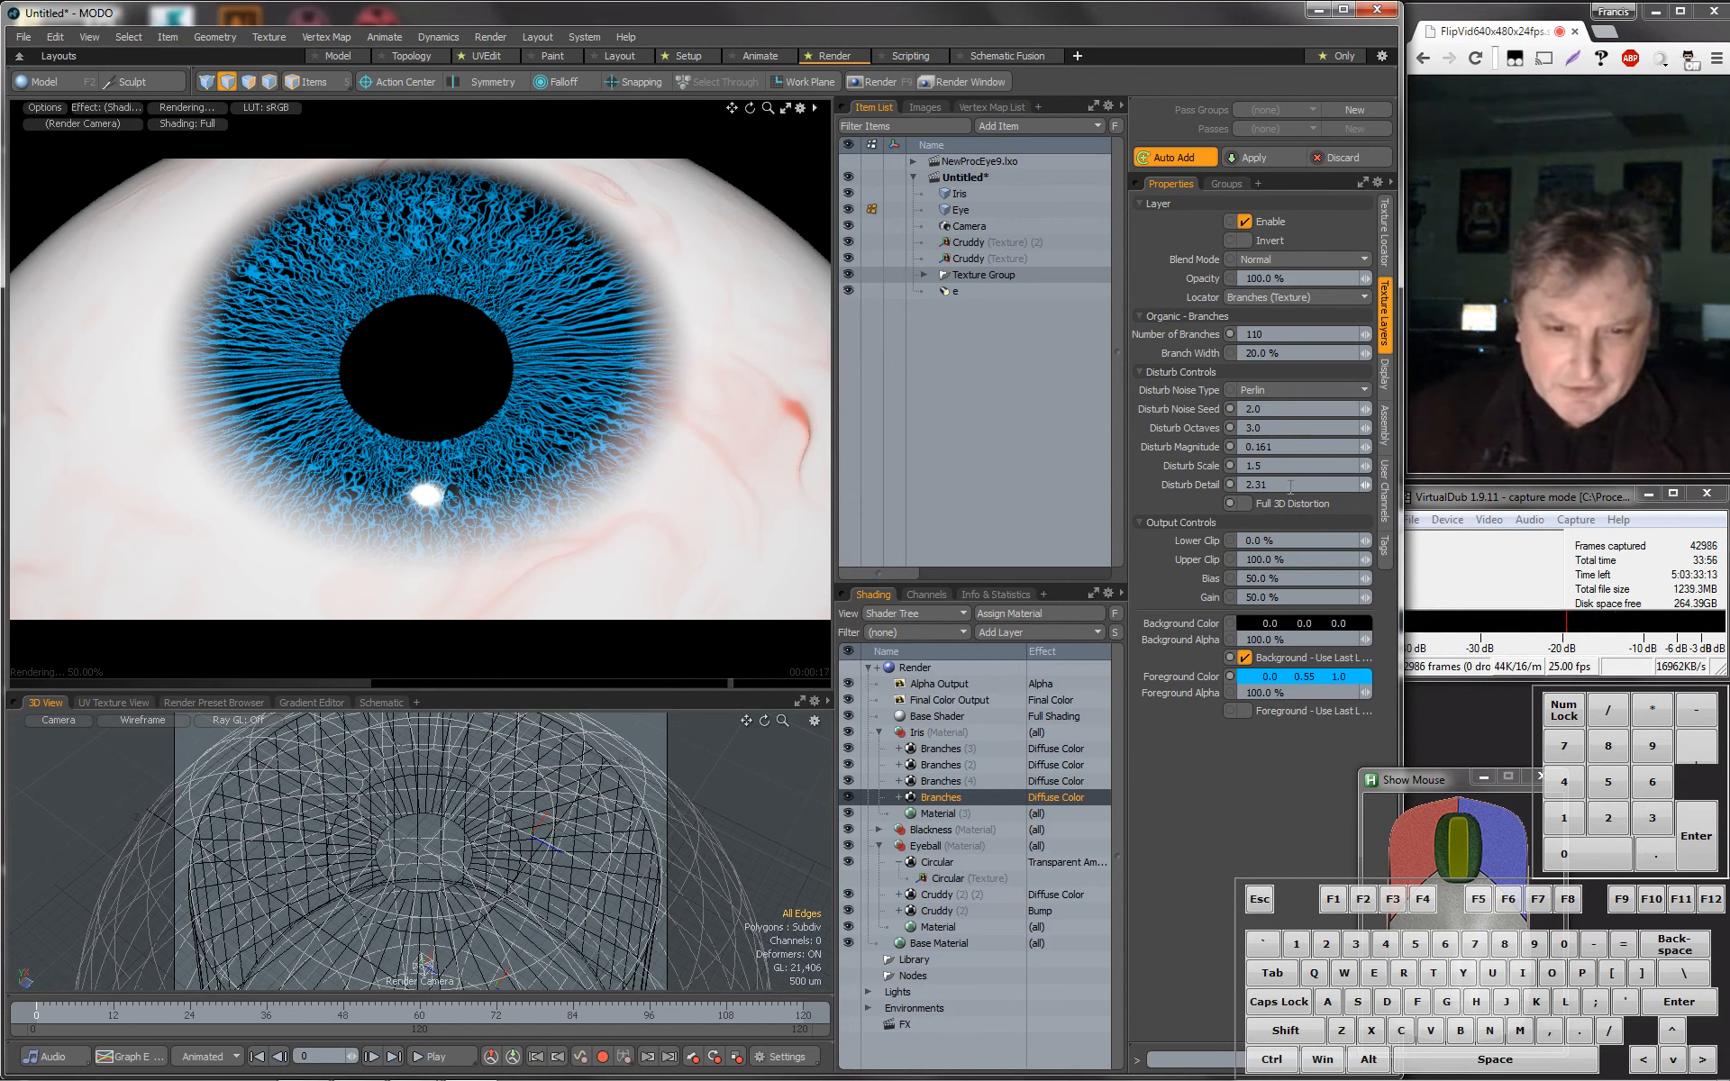
left_click_drag(1366, 485, 1370, 485)
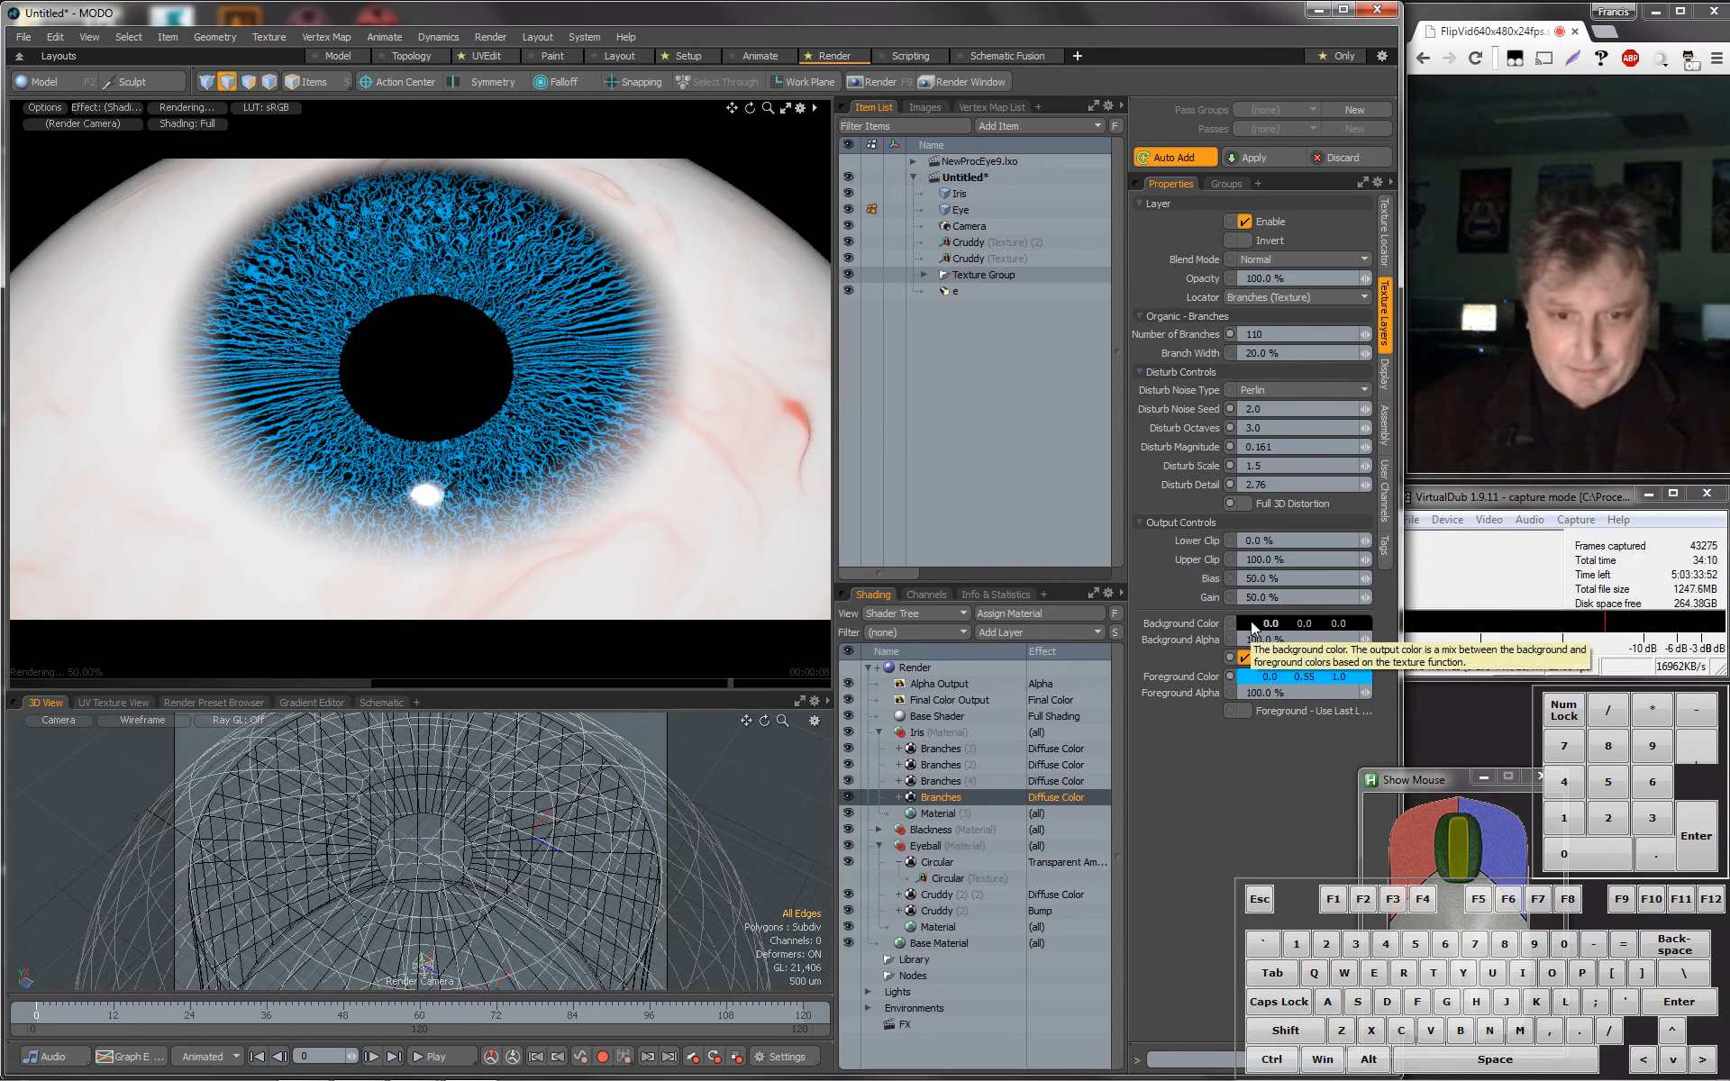
left_click(938, 814)
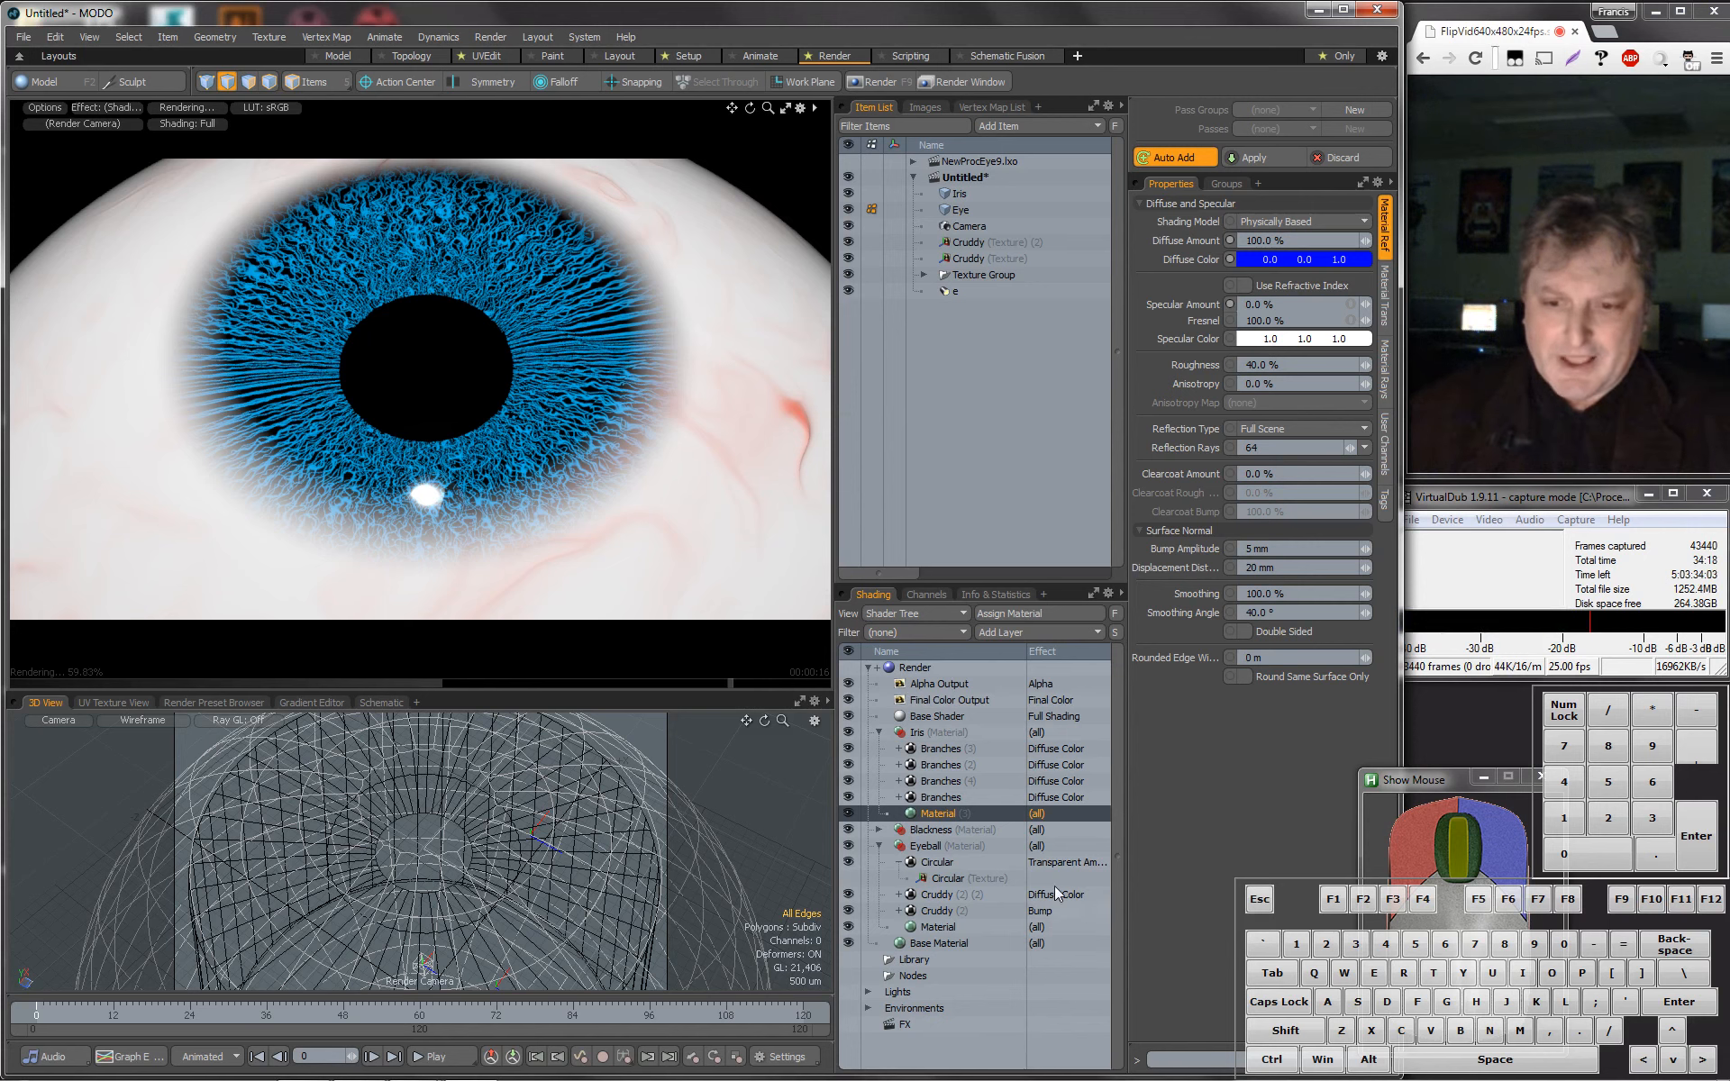
left_click(878, 733)
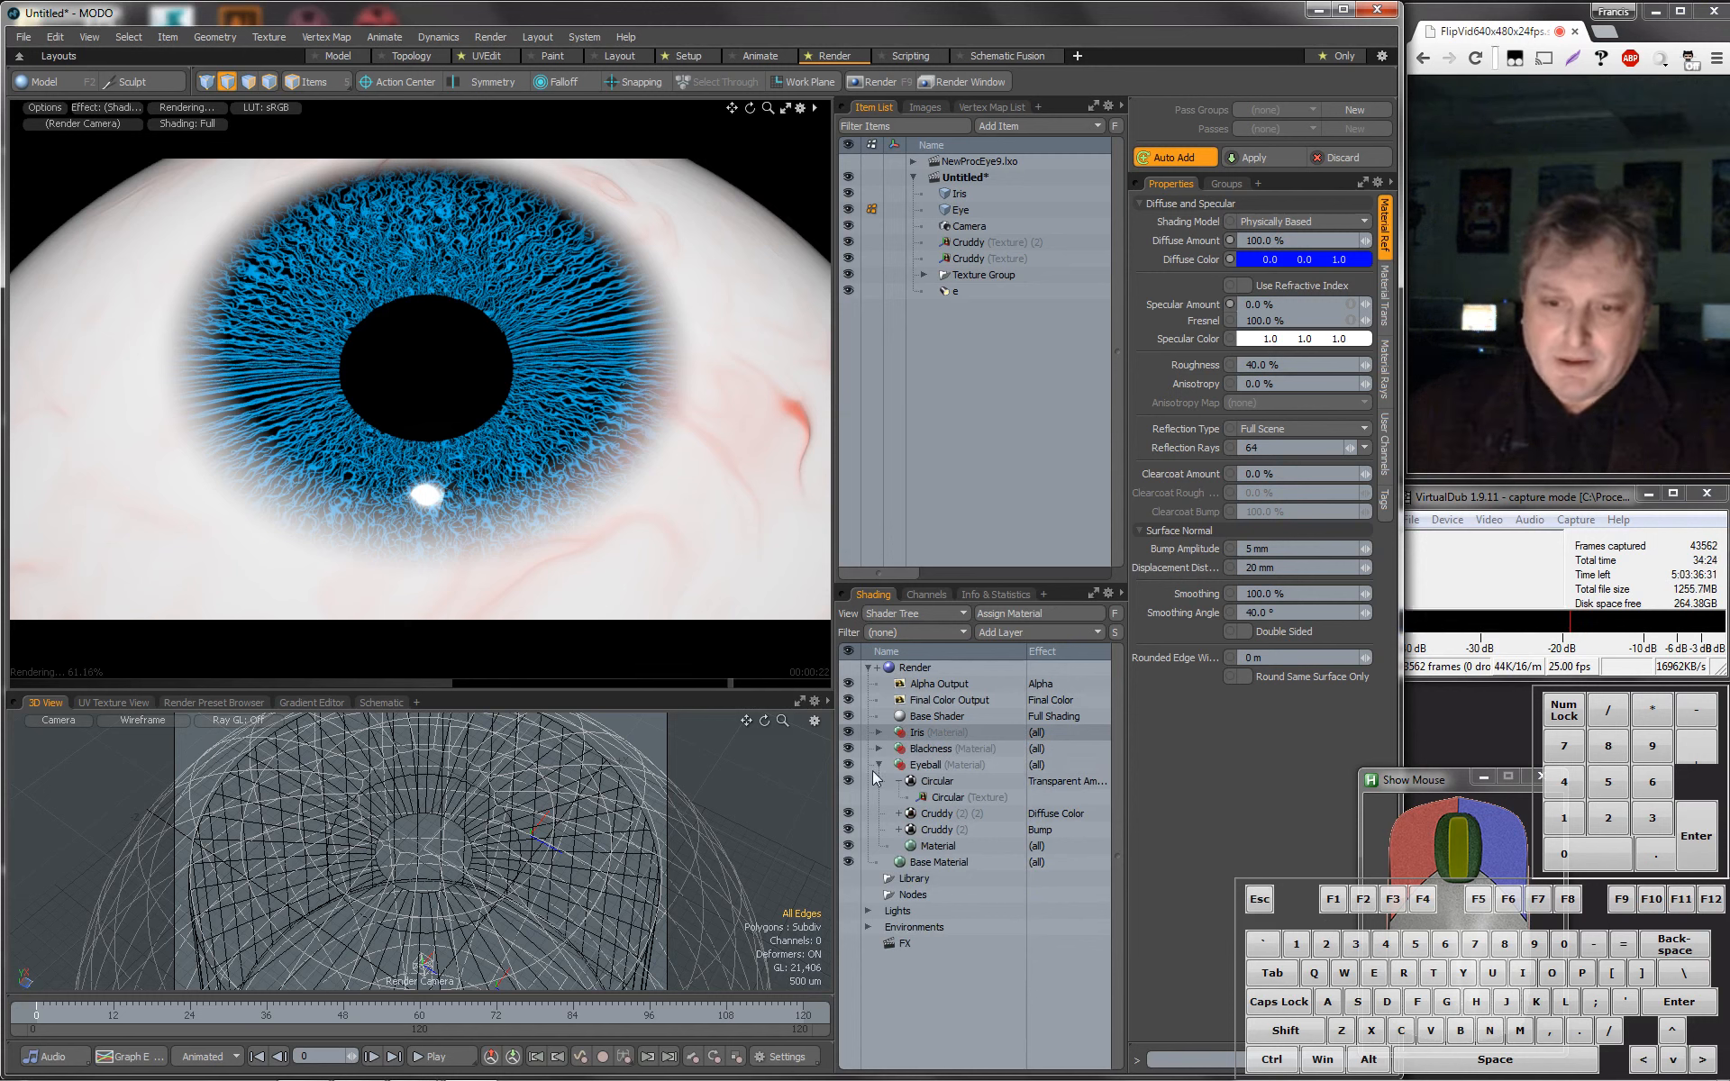
left_click(878, 732)
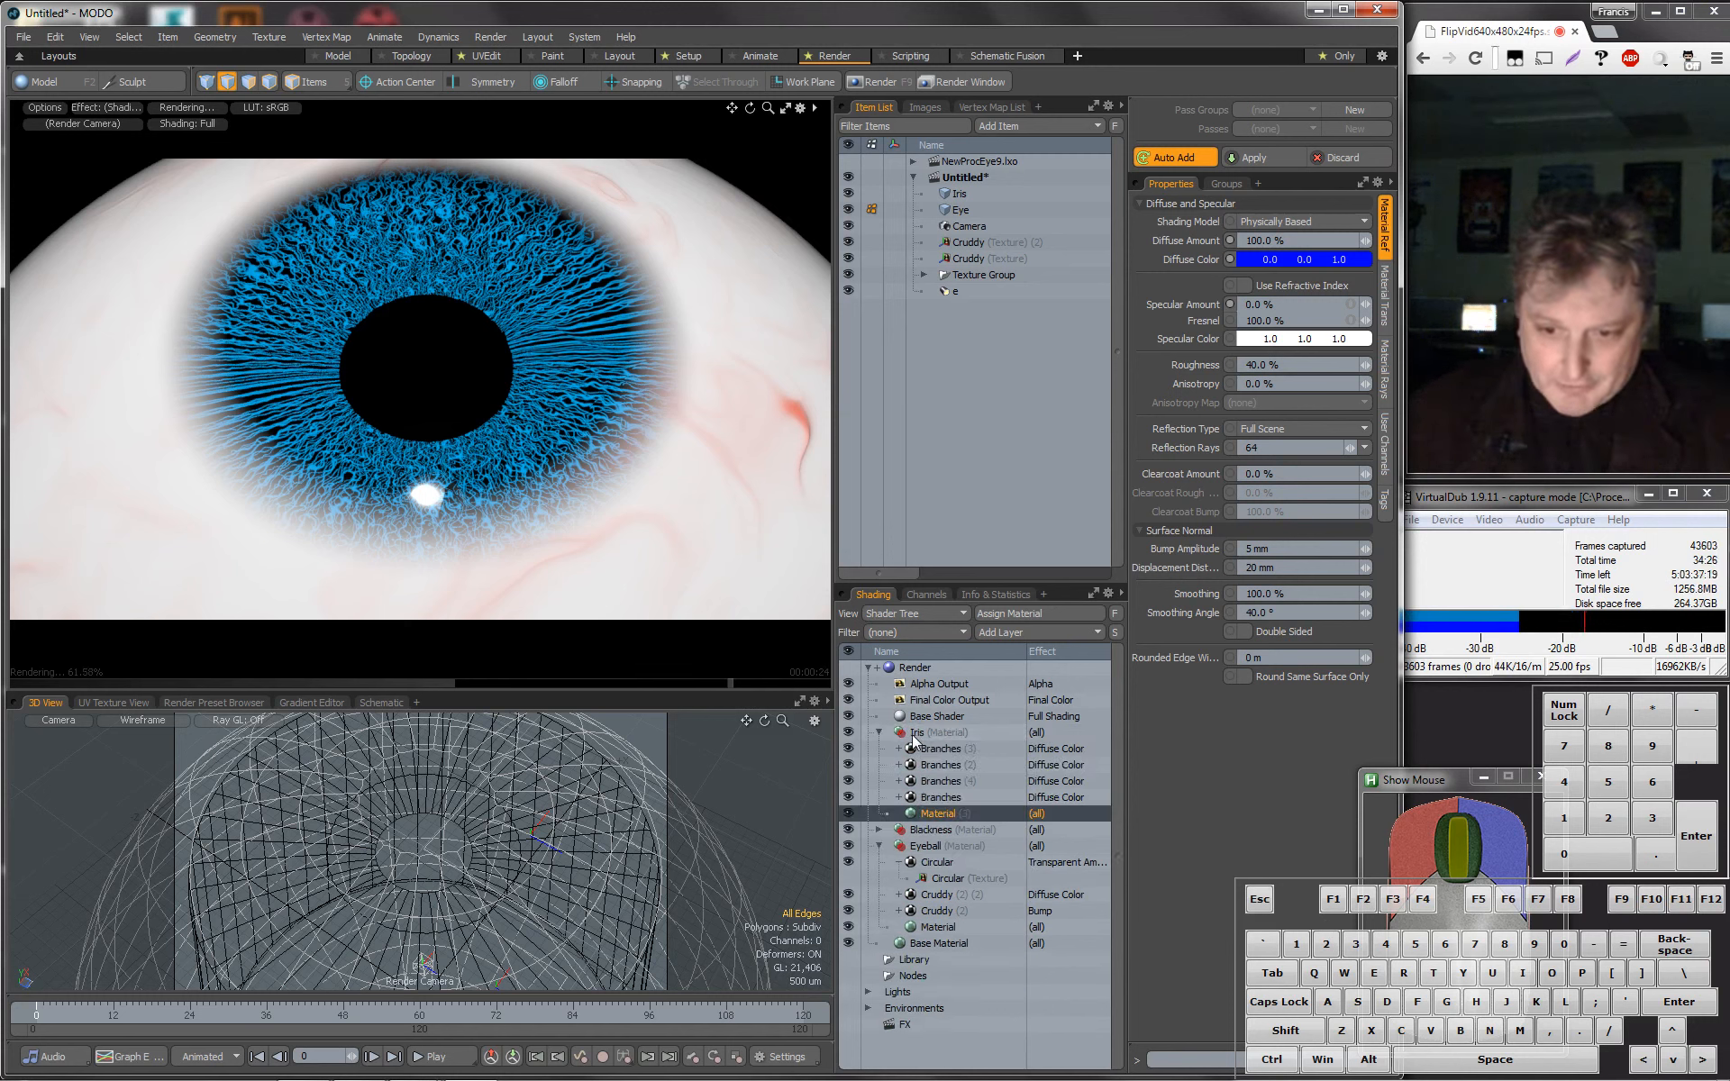
Try to create instances of all four Branches texture layers in the Iris material.
left_click(933, 750)
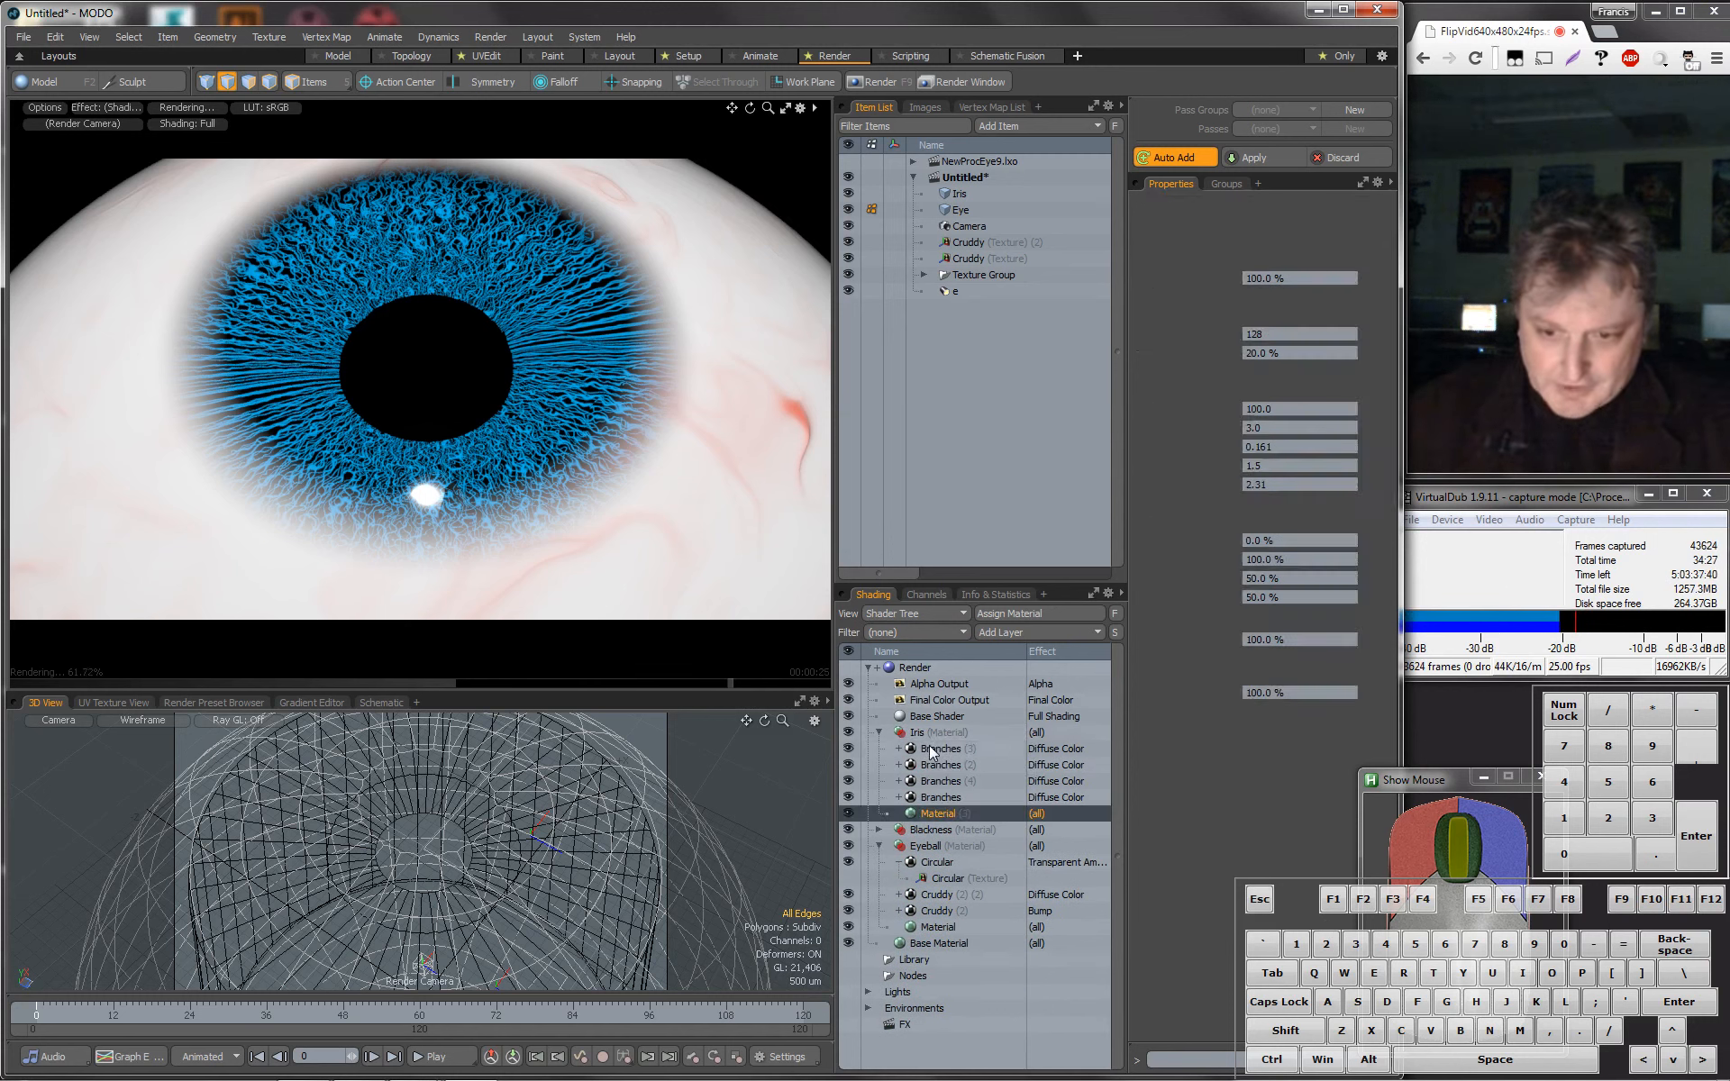
left_click(945, 800, "shift")
right_click(991, 780)
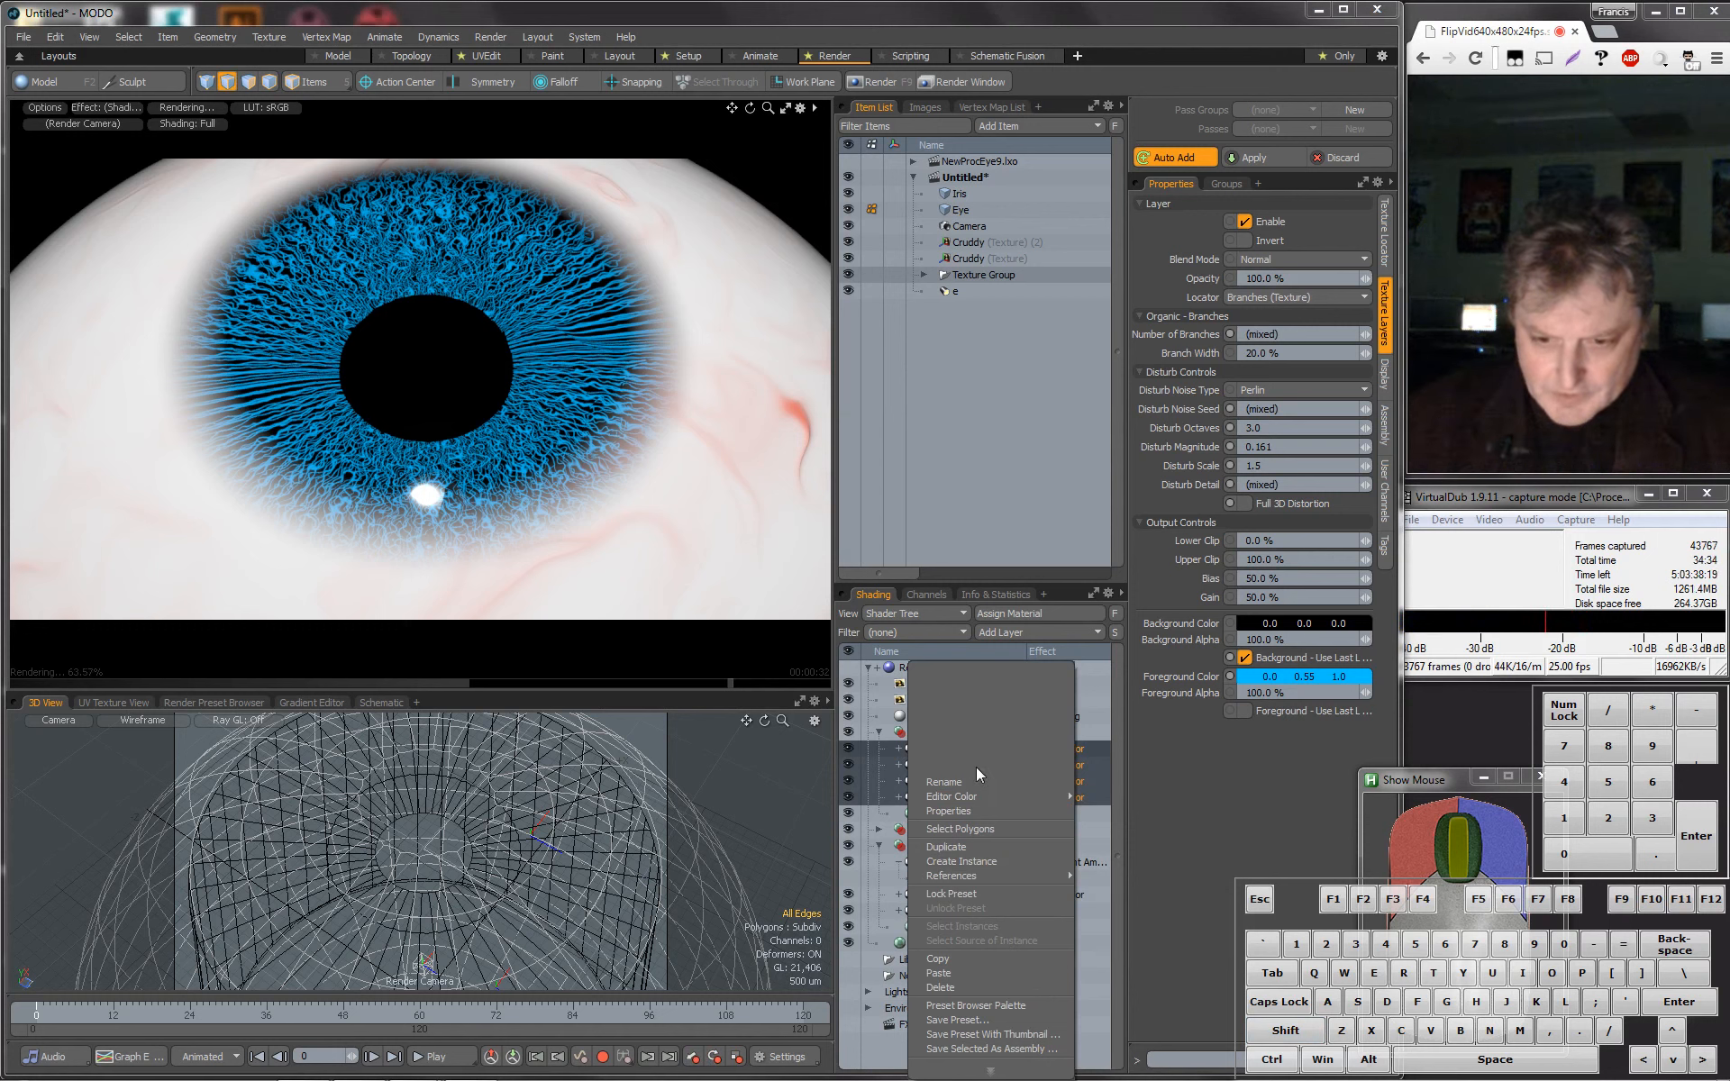
left_click(977, 861)
key("ctrl+z")
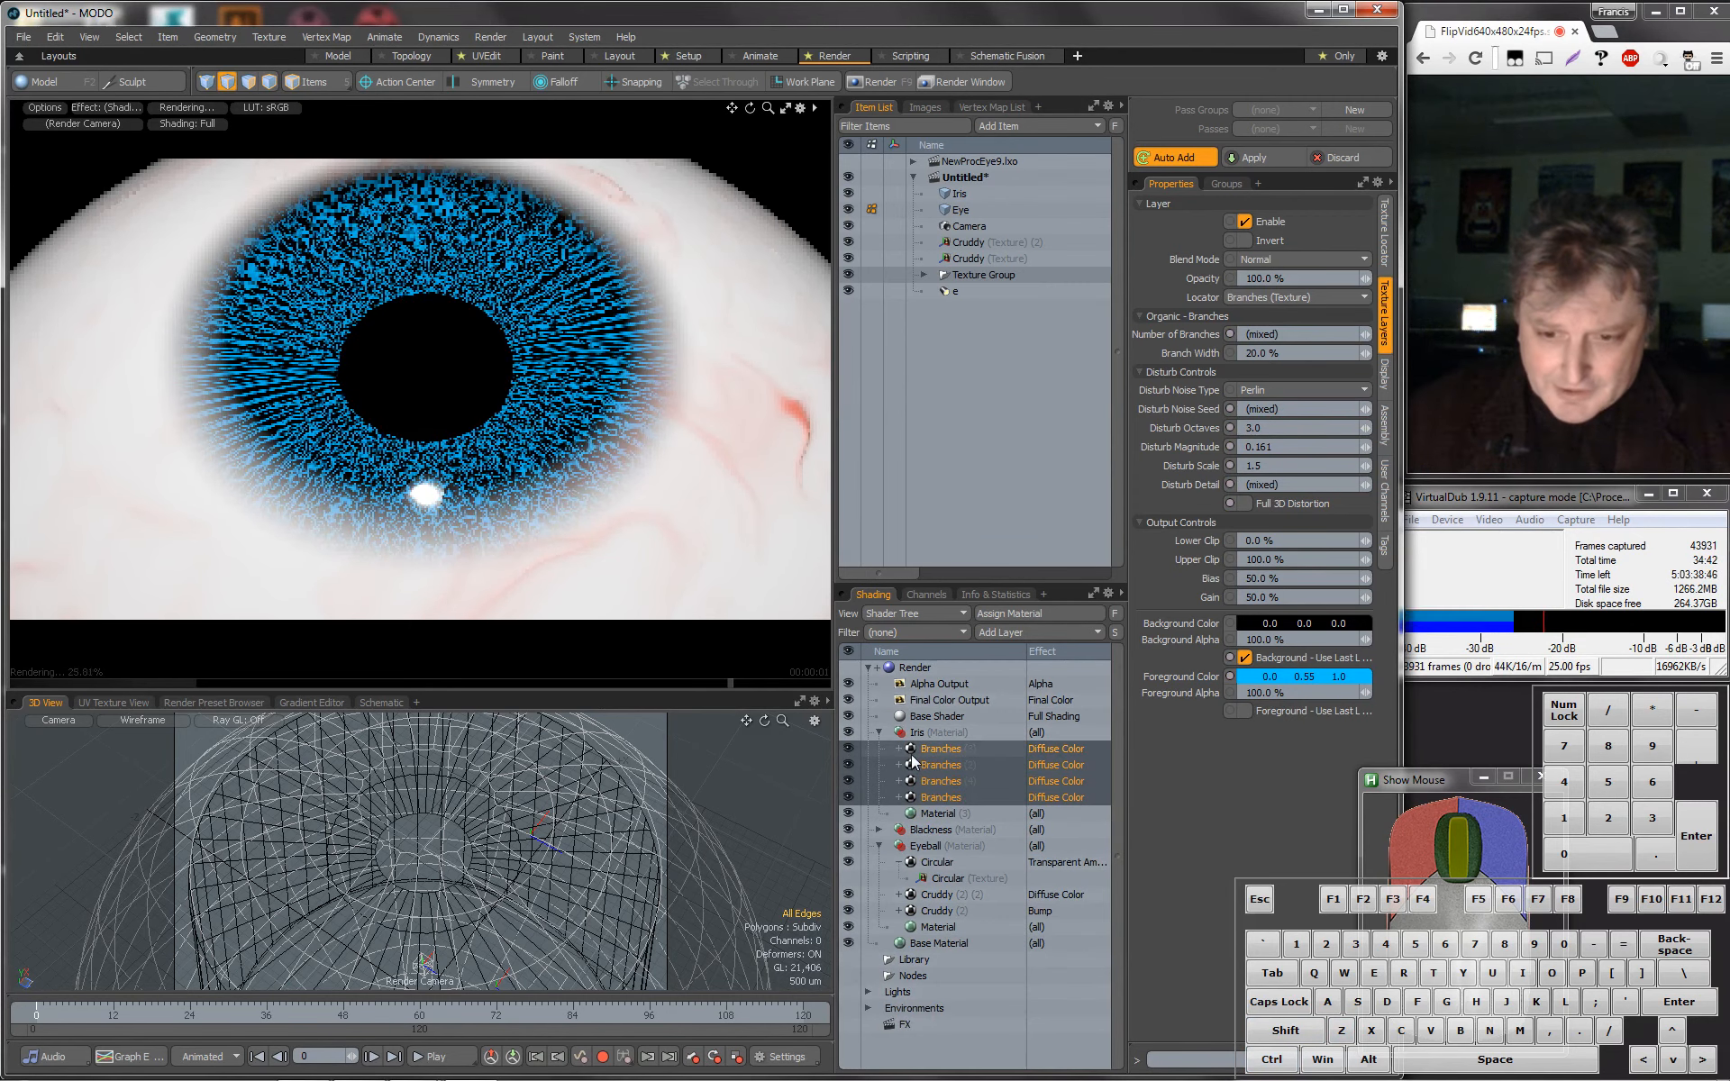
right_click(958, 749)
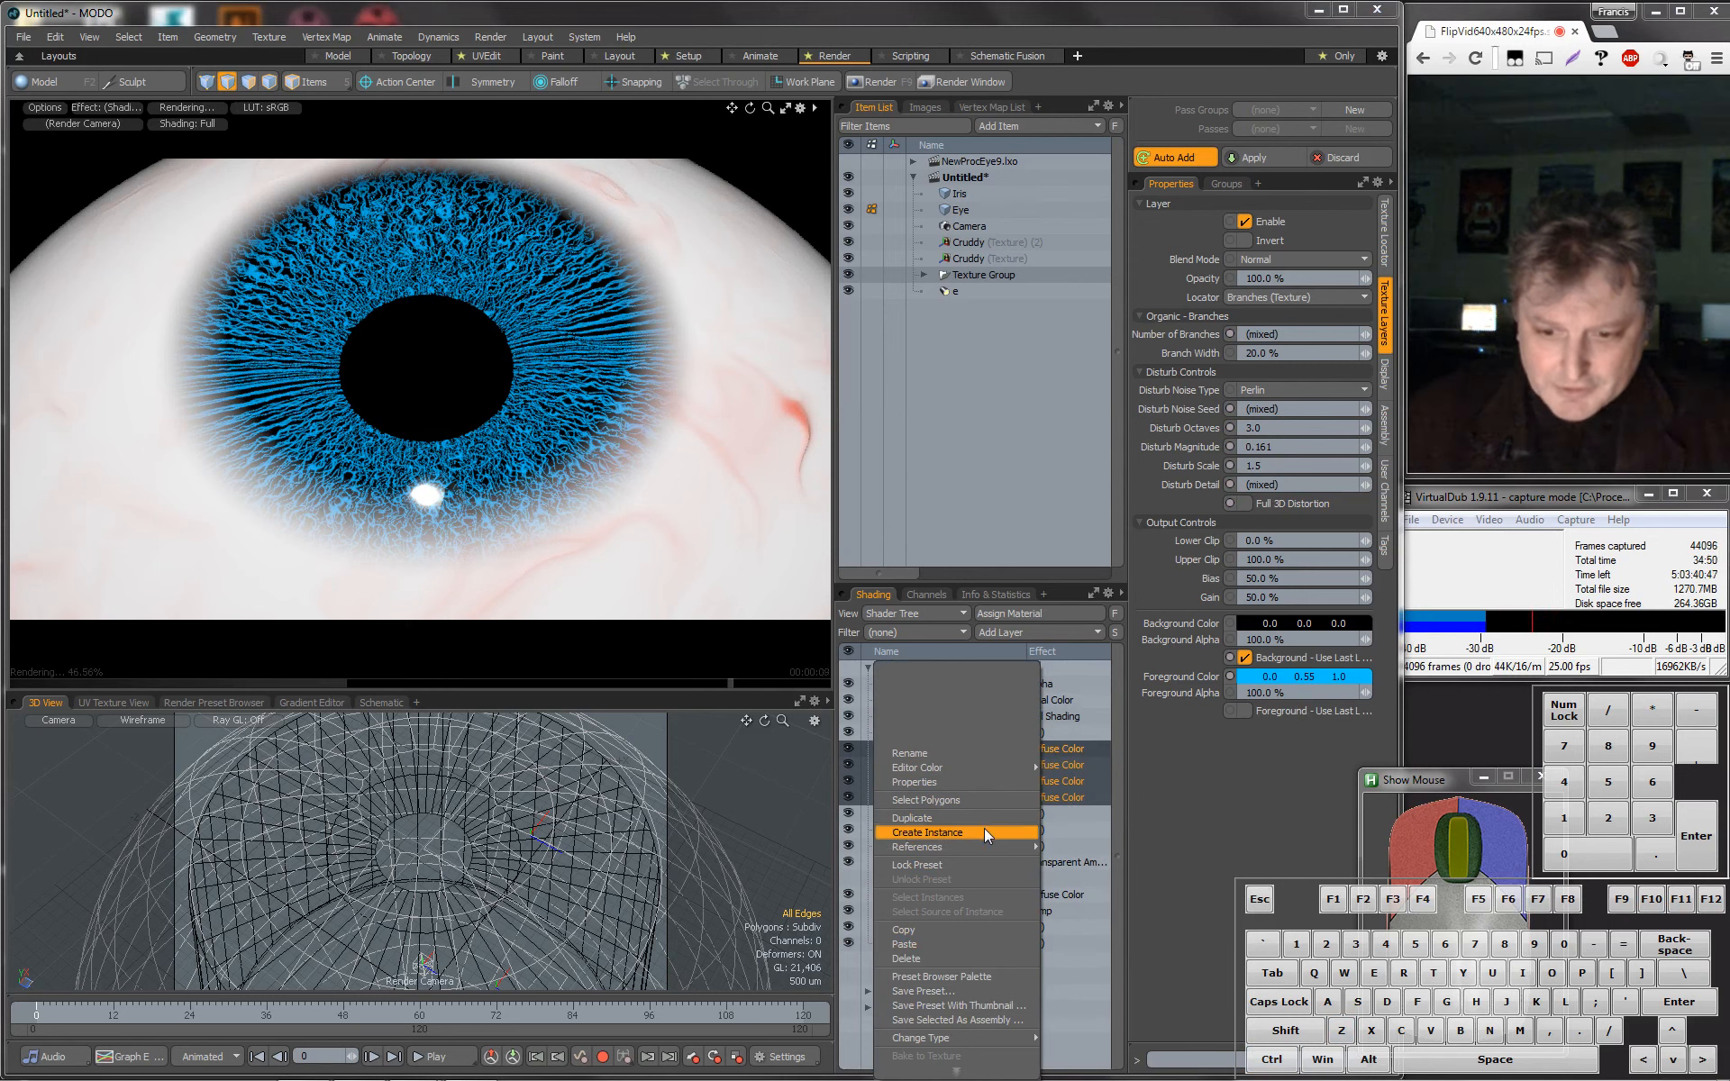
mouse_move(985, 845)
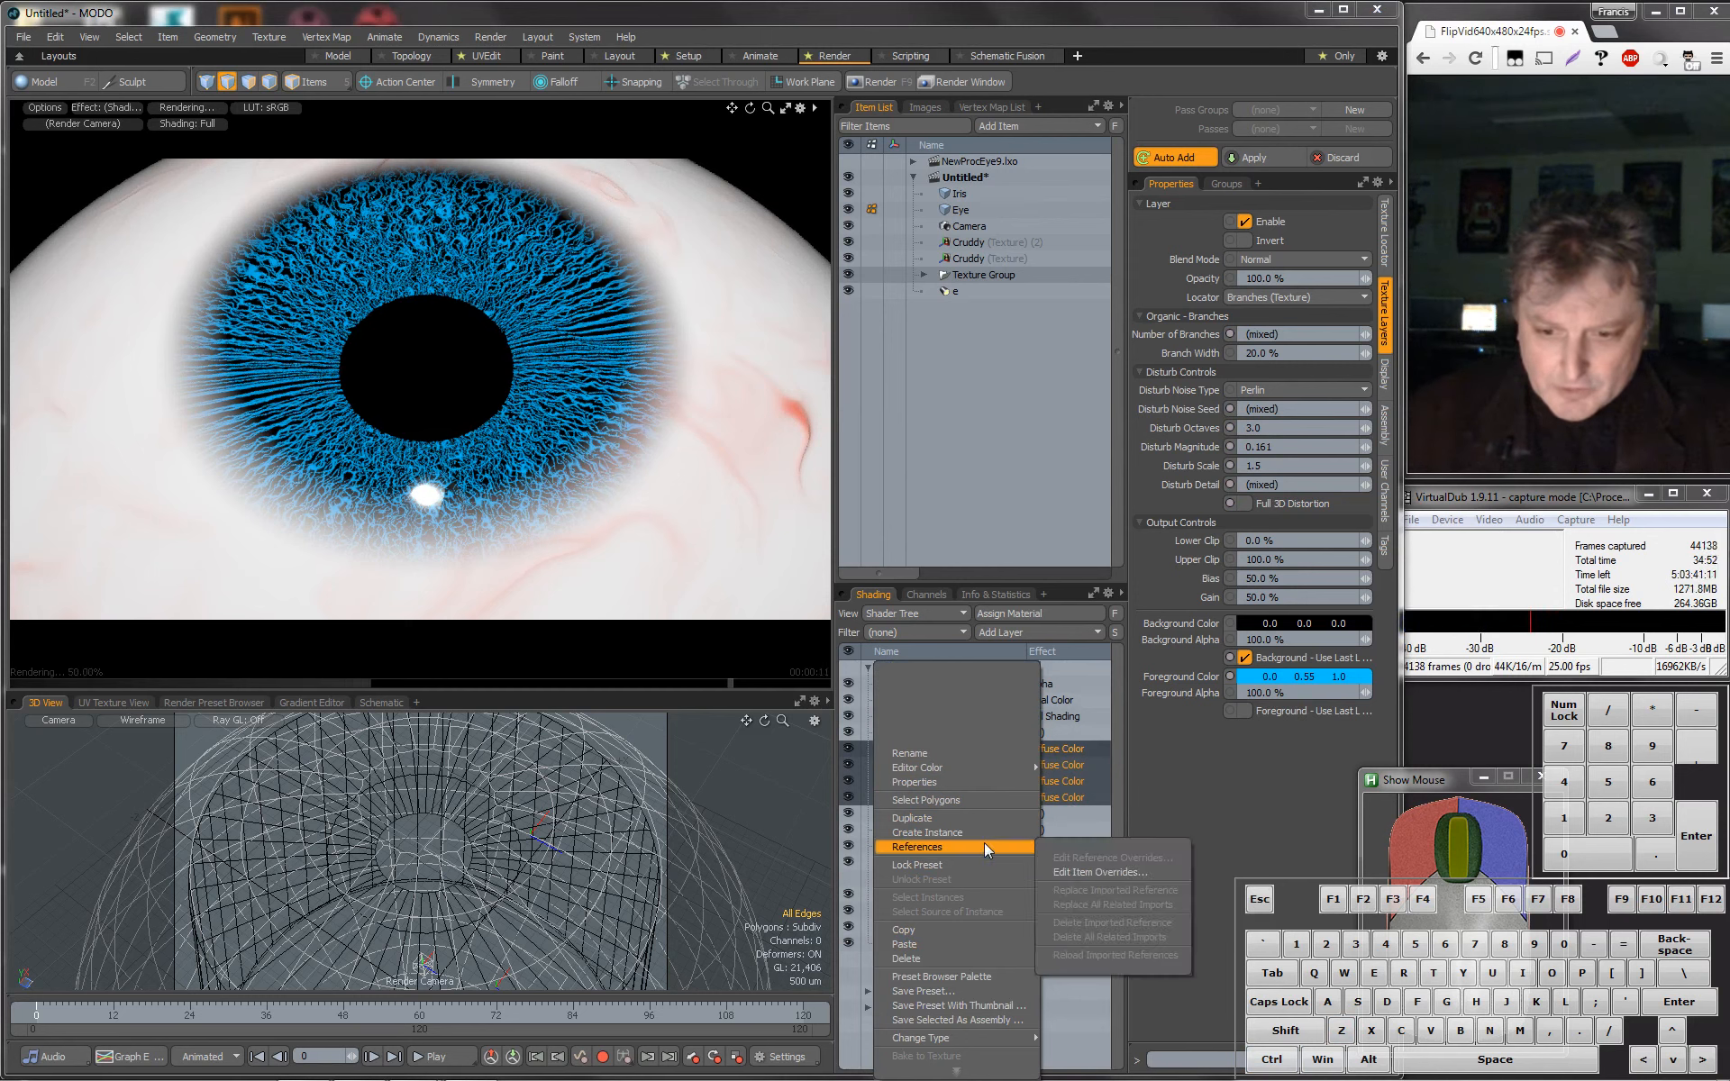
left_click(1203, 791)
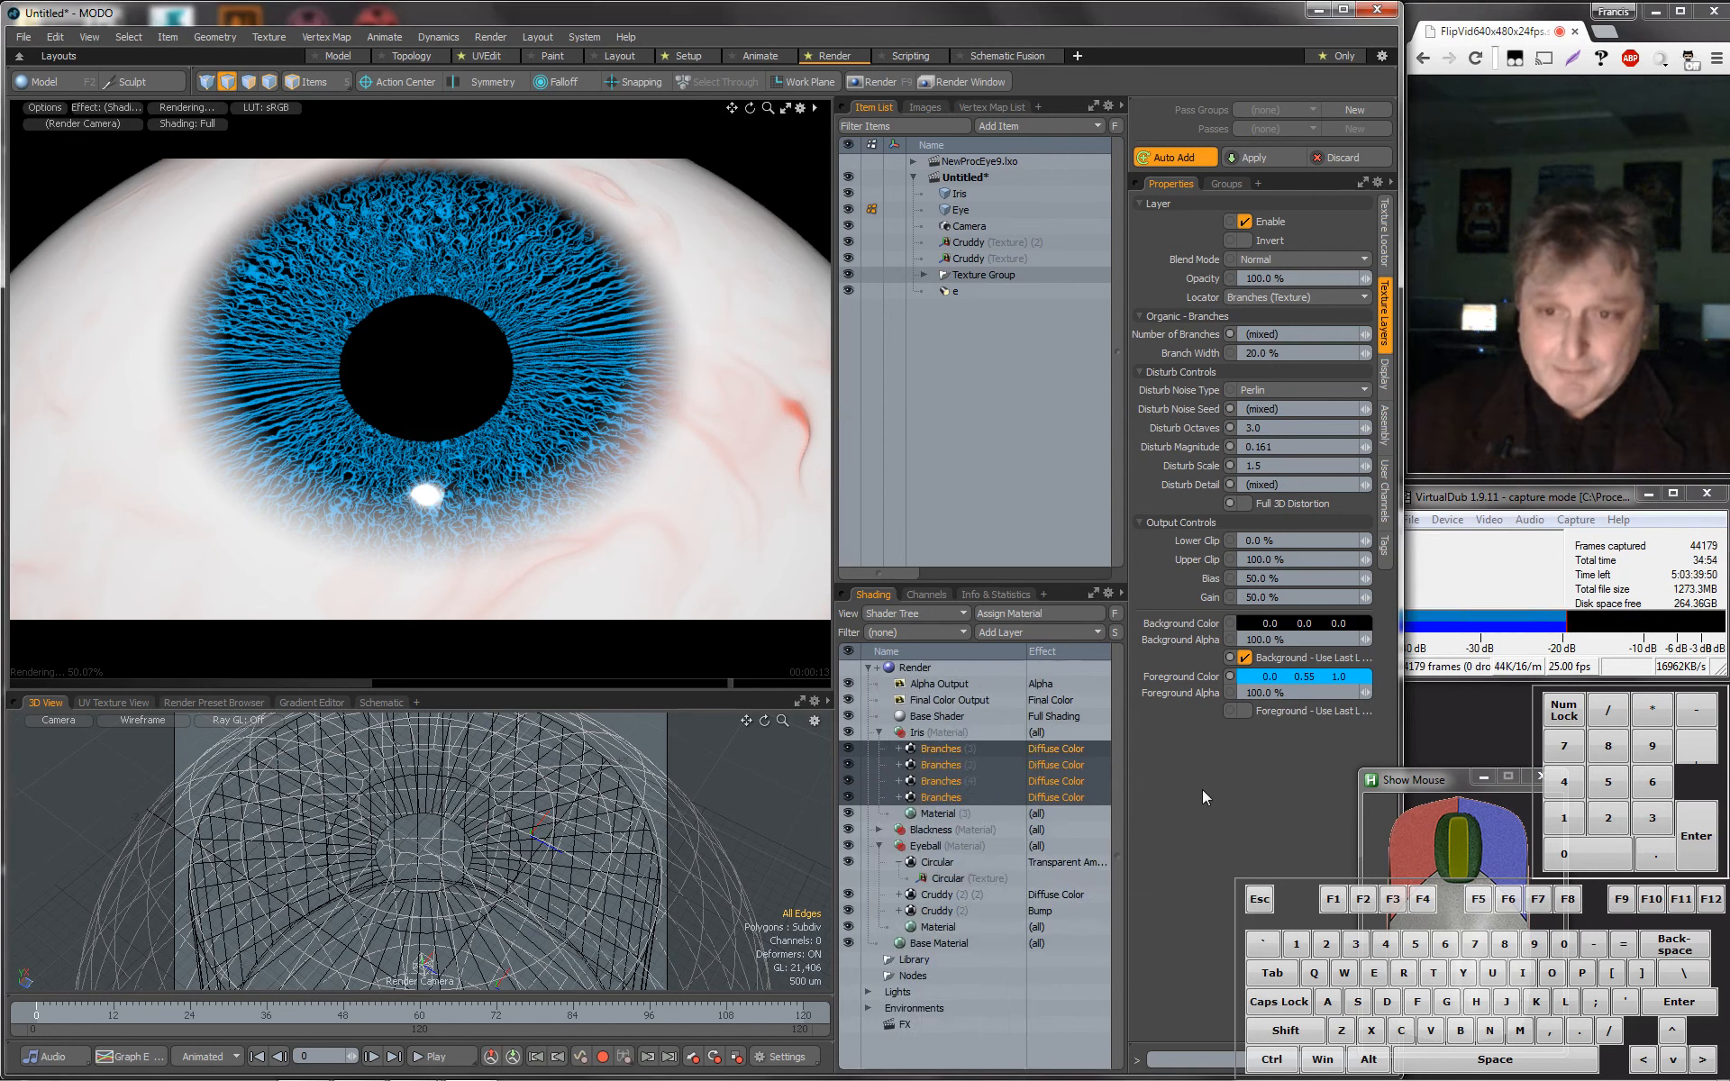
Switch to the NewProcEye9.lxo reference scene and examine the IrisTexture material's BranchesOfIris layer group.
left_click(913, 177)
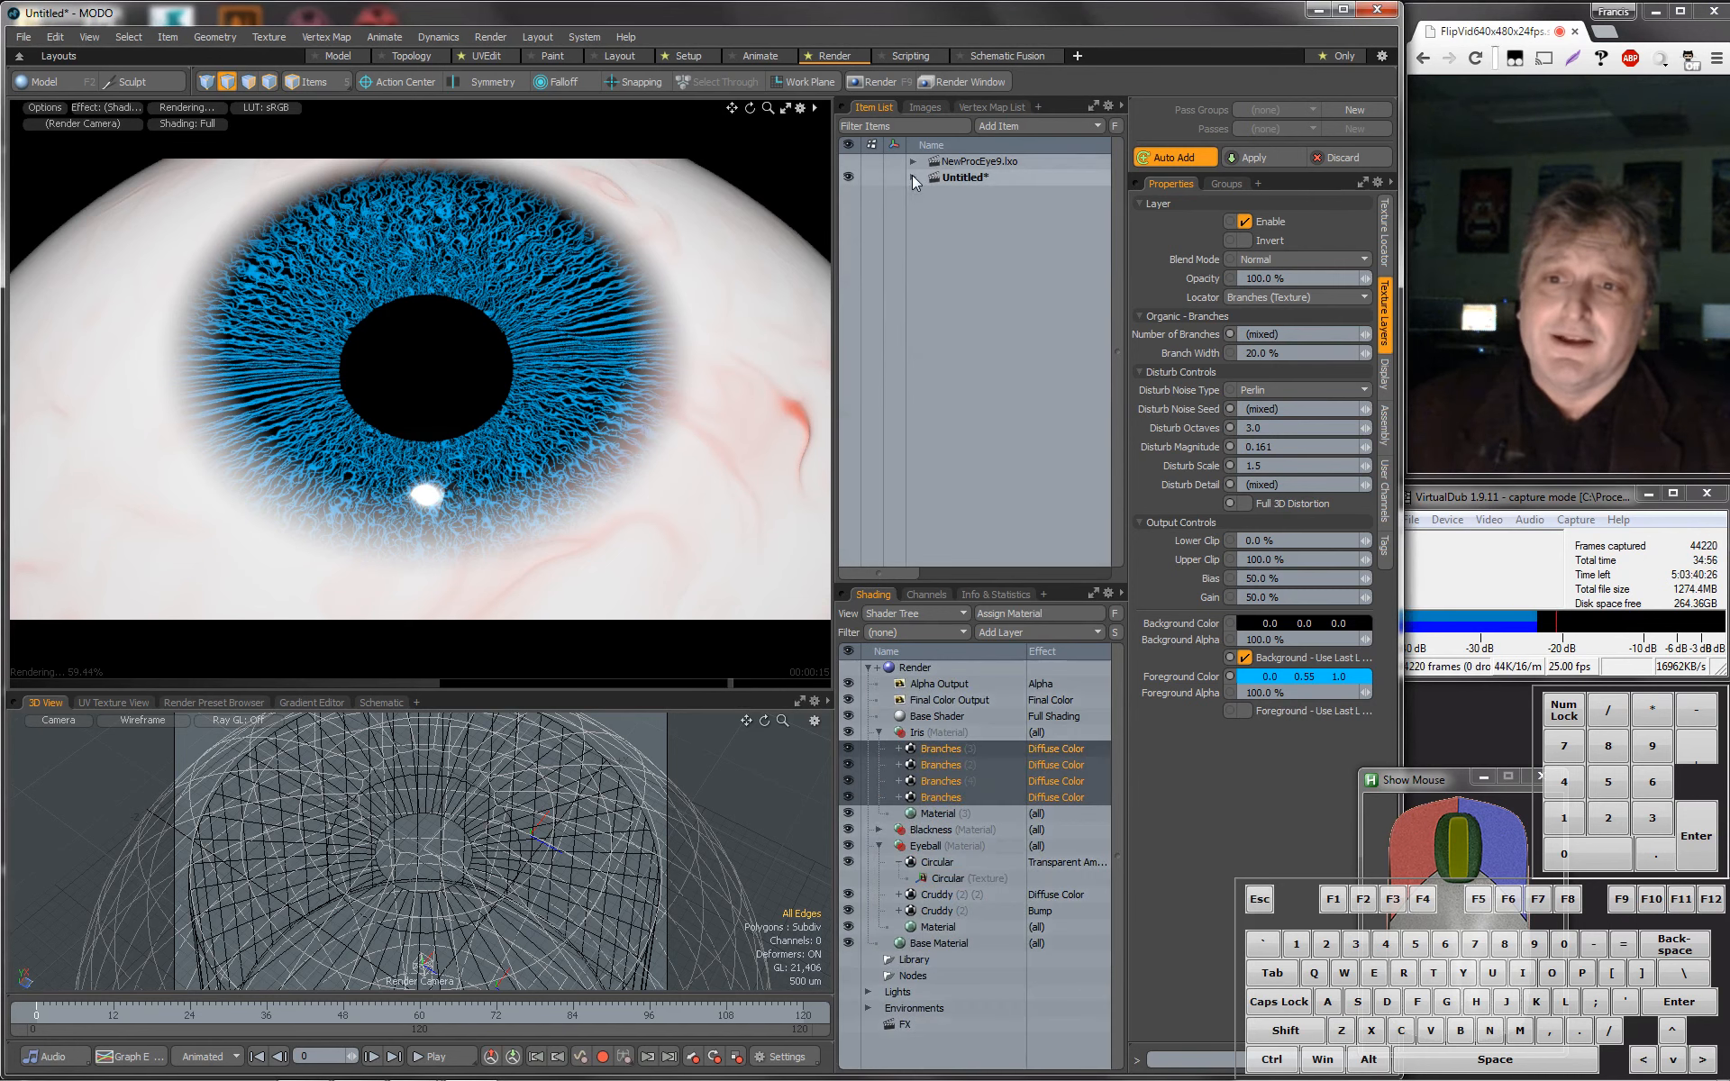
left_click(912, 160)
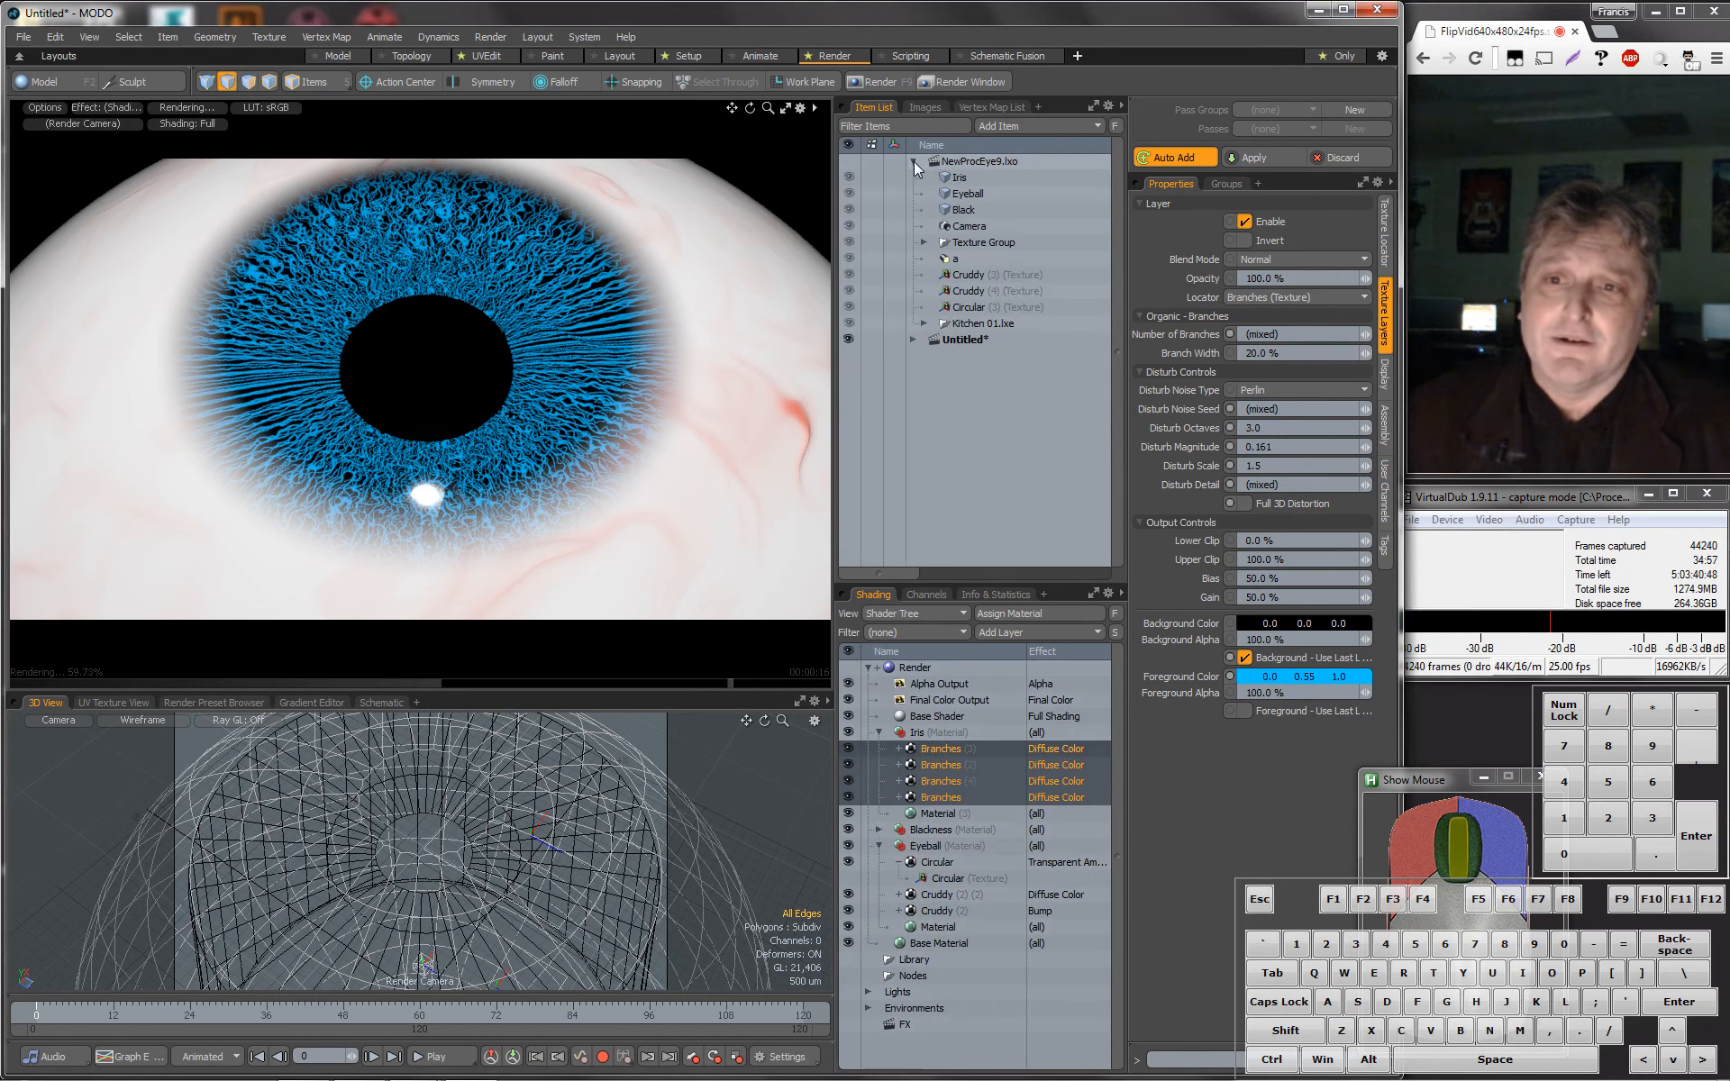
left_click(968, 164)
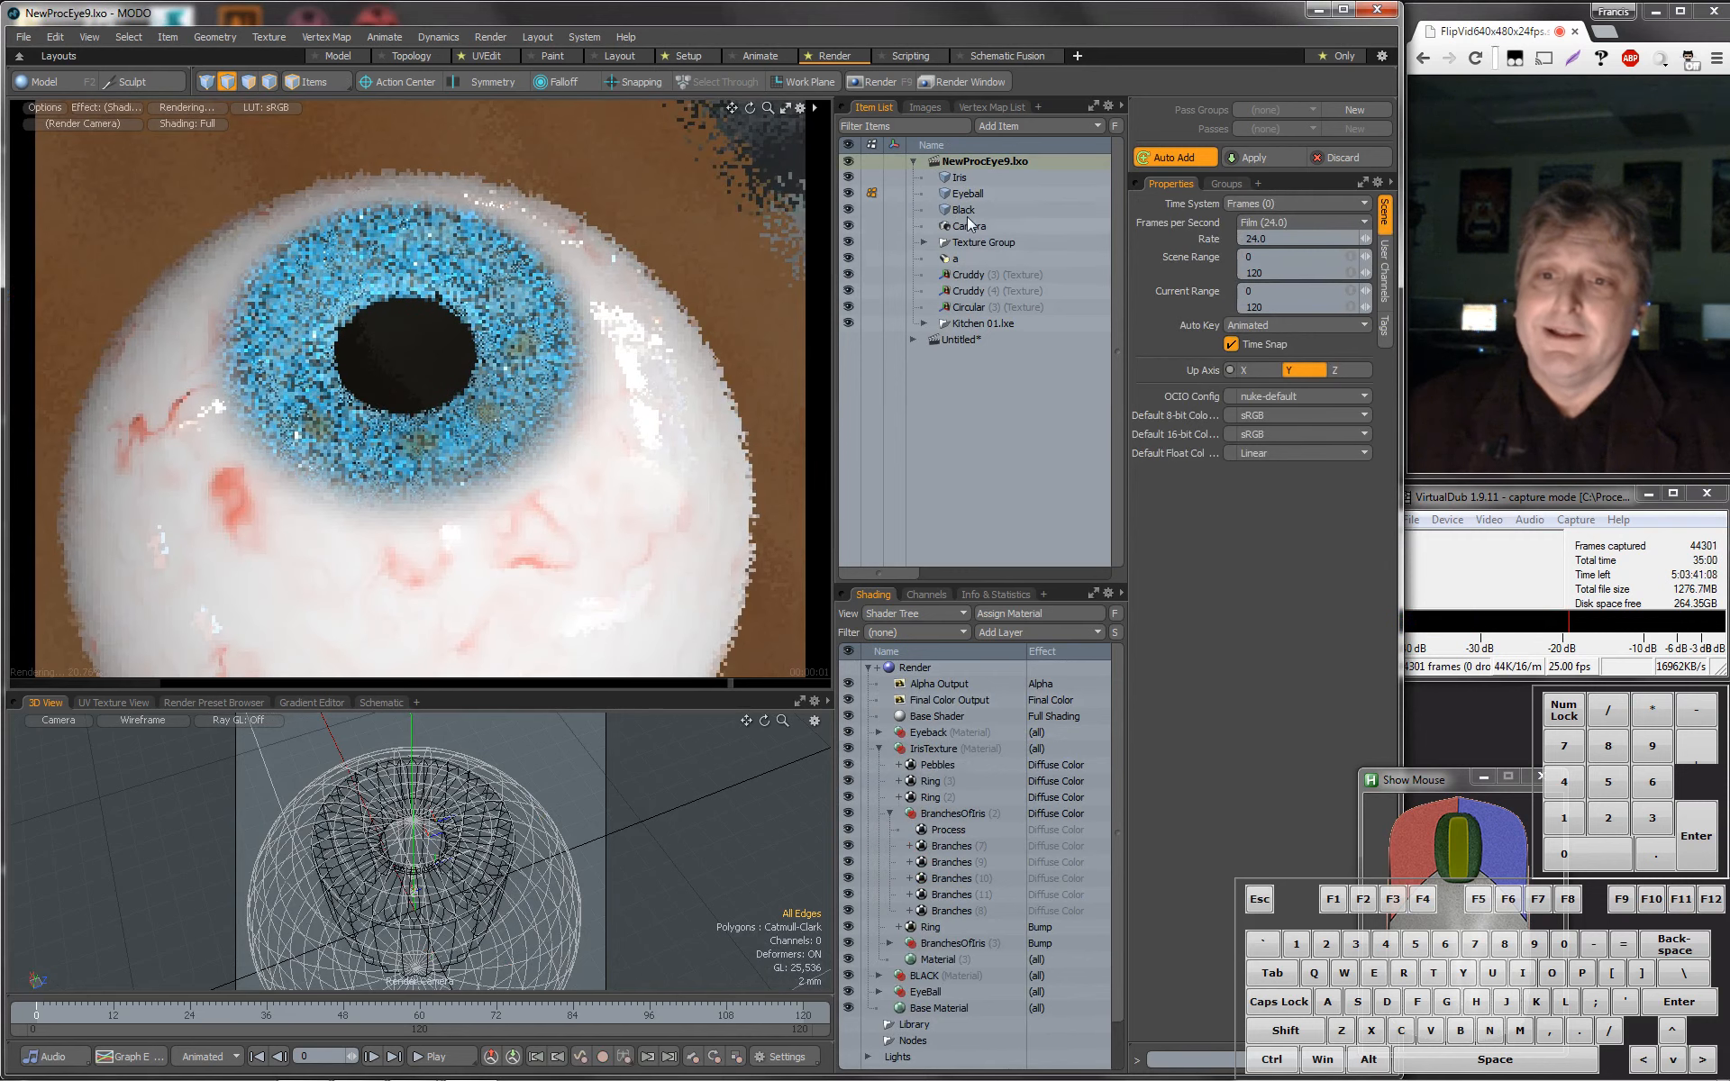
left_click(930, 750)
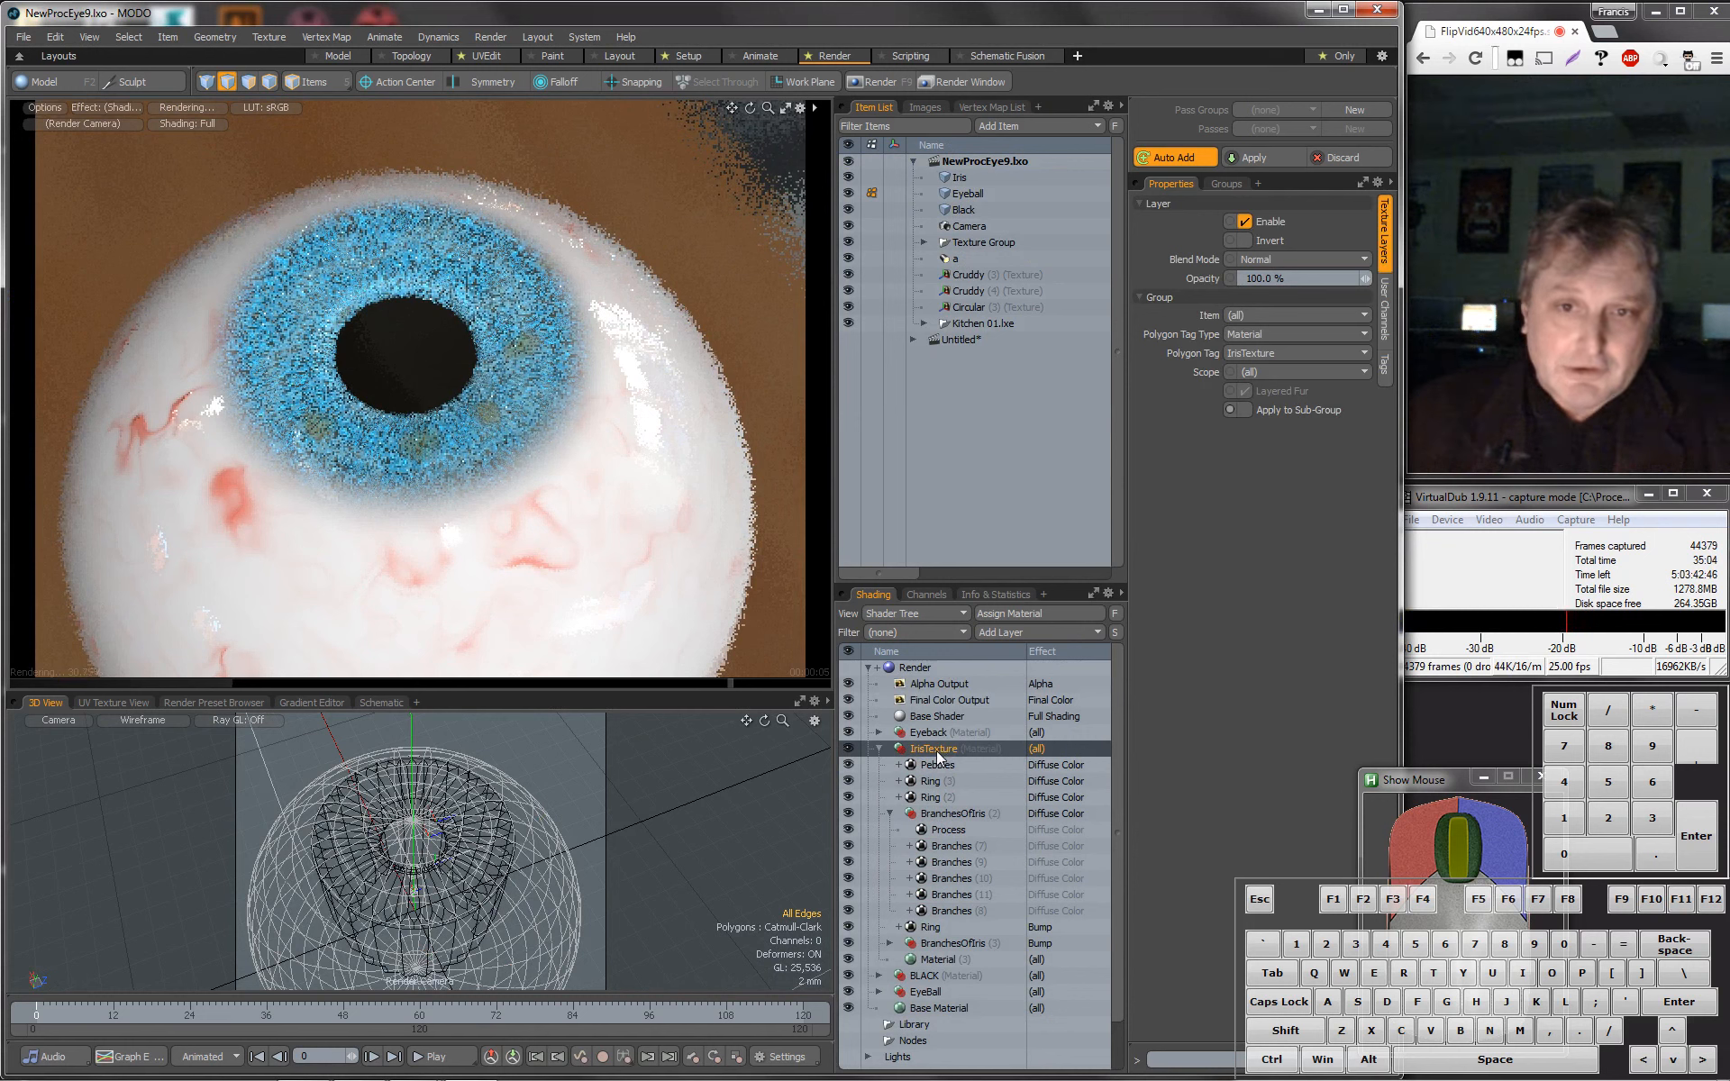
left_click(939, 815)
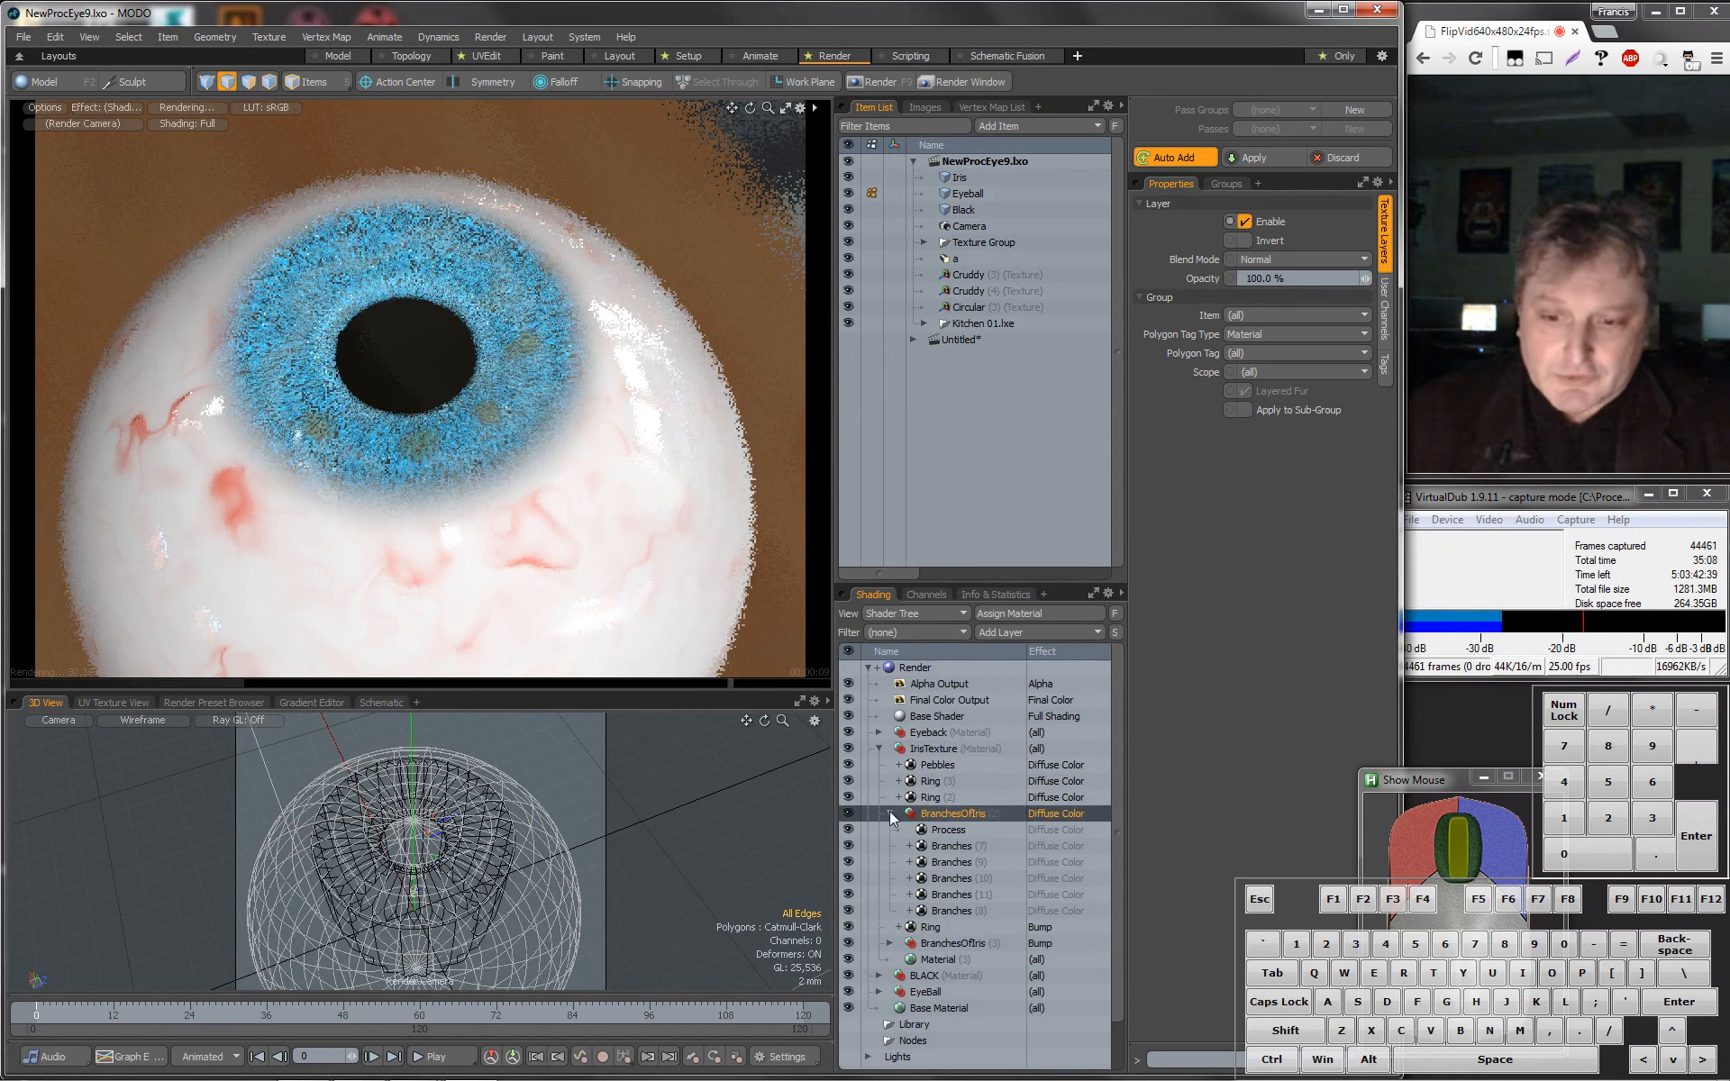
right_click(966, 815)
left_click(1190, 780)
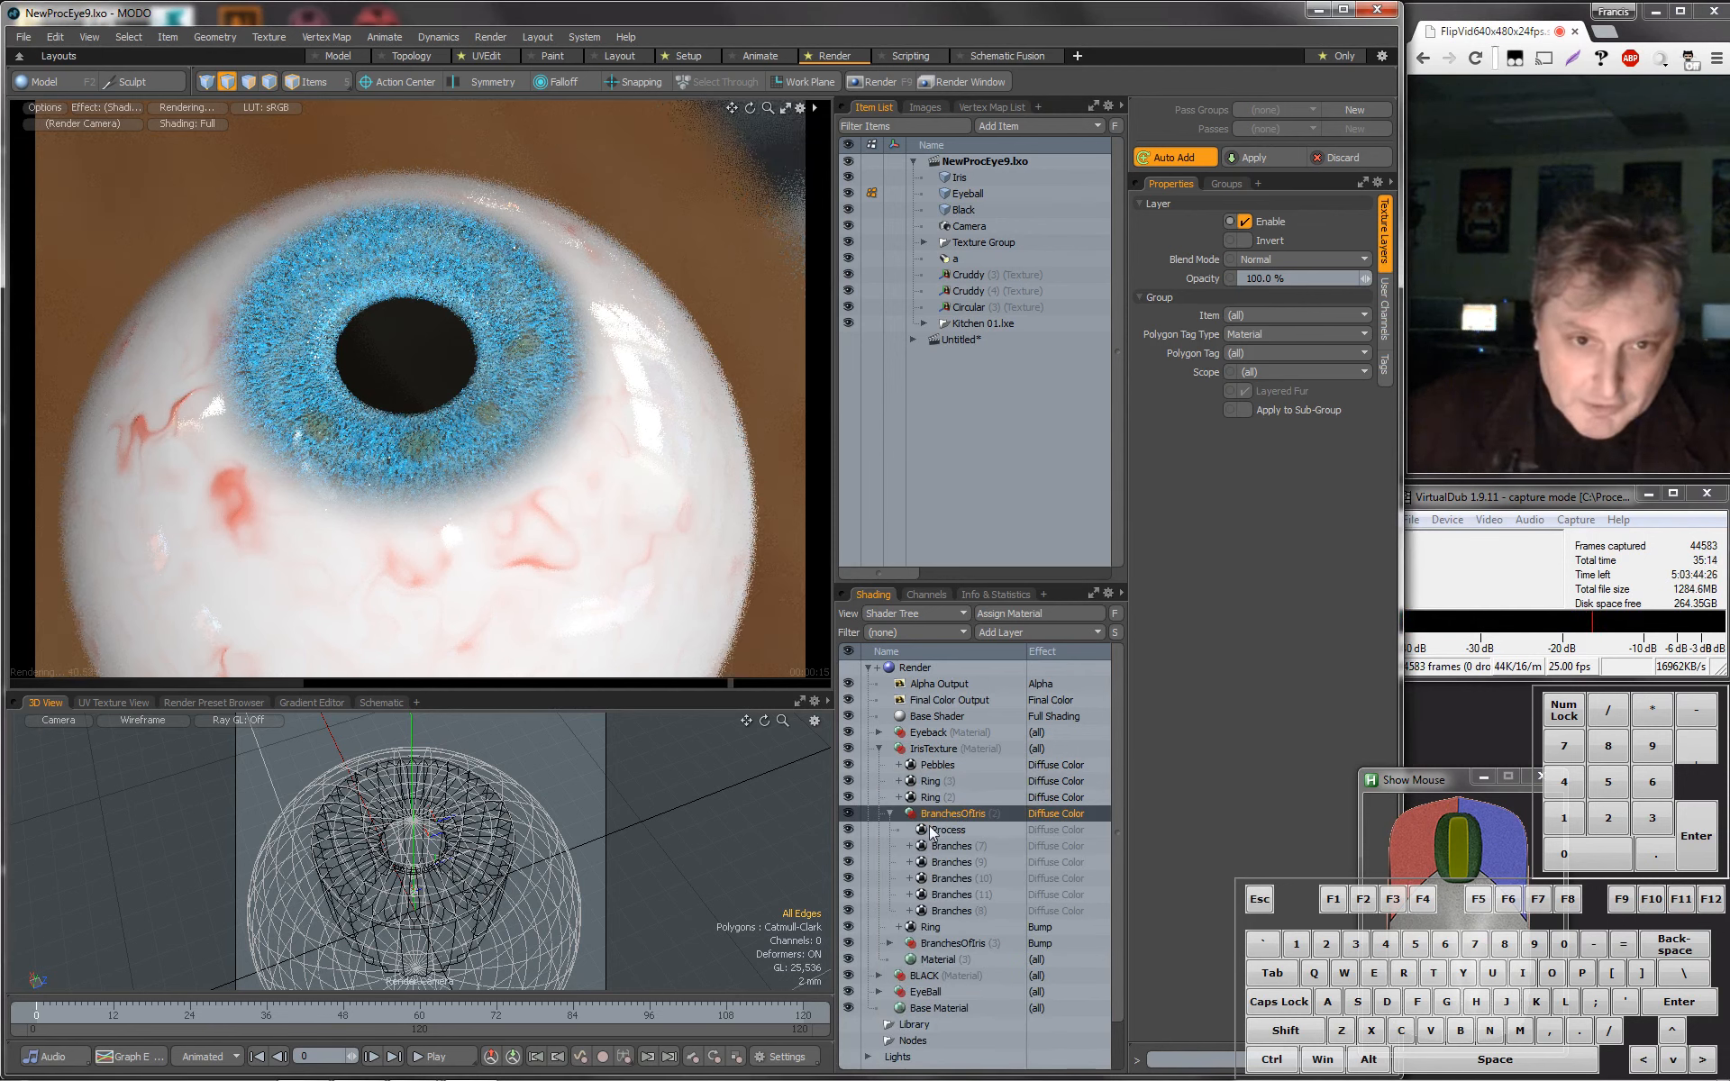
double_click(959, 815)
right_click(960, 818)
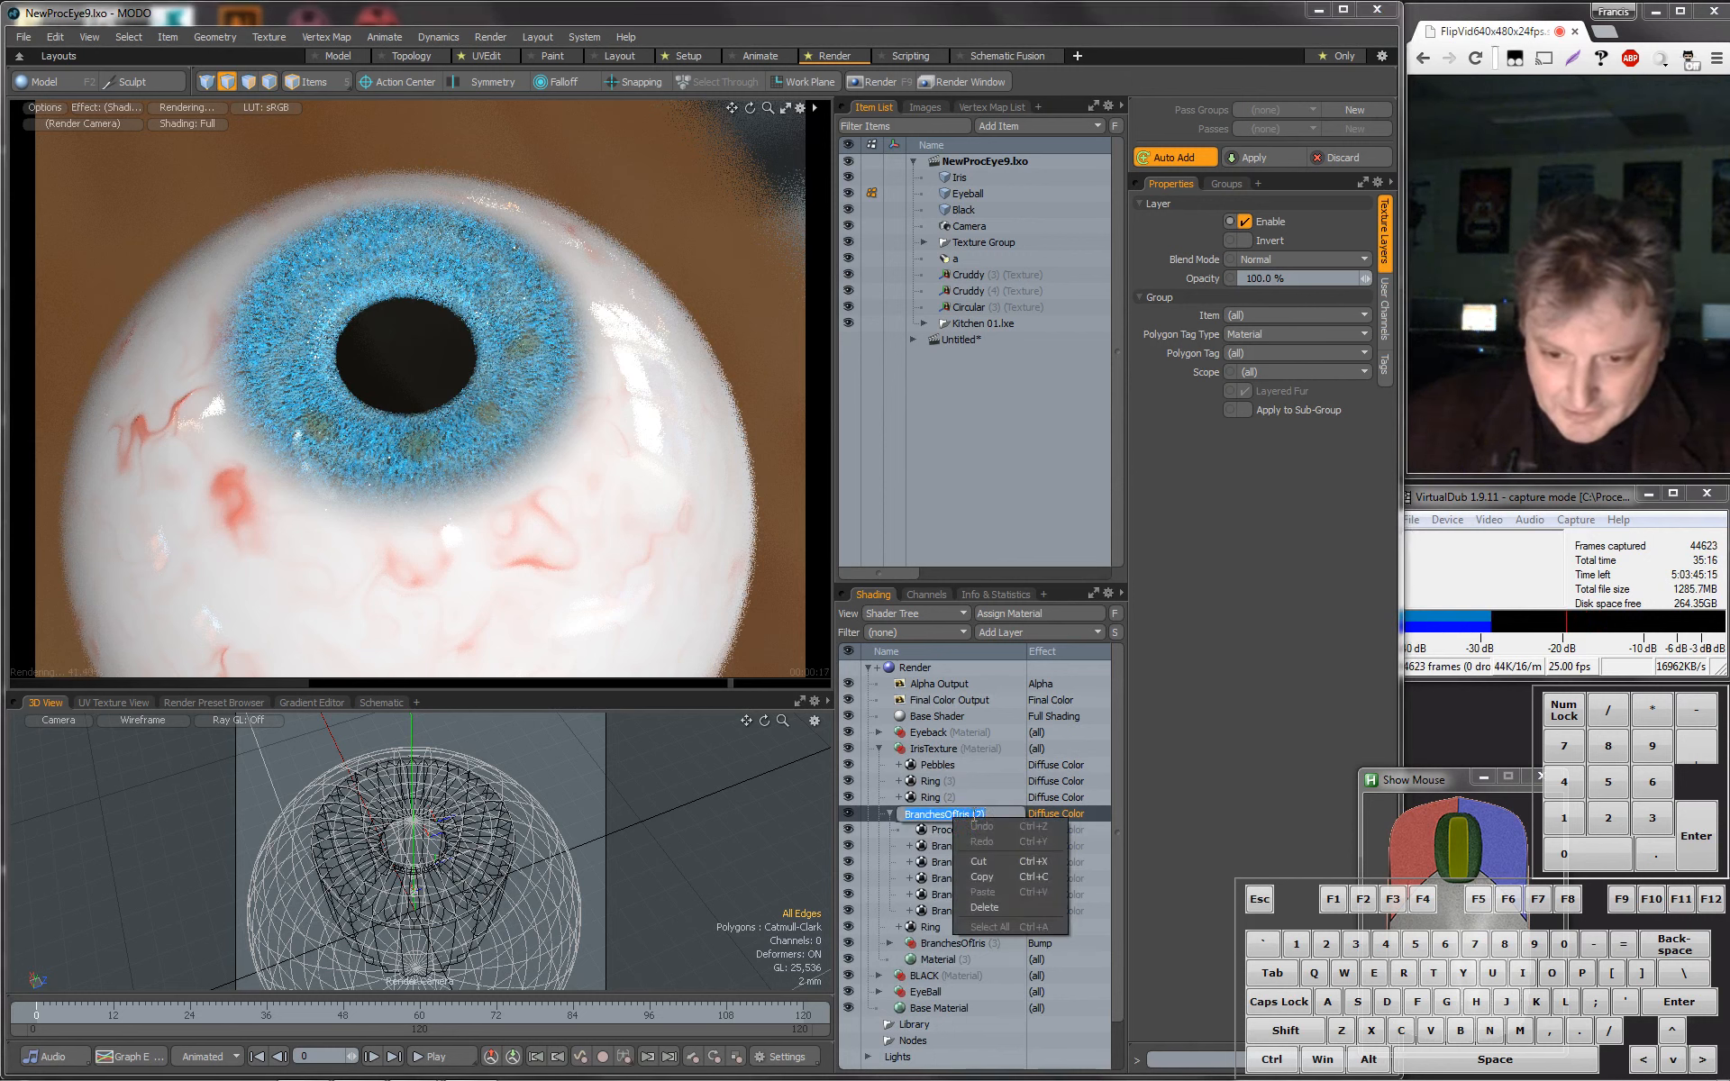
left_click(1183, 792)
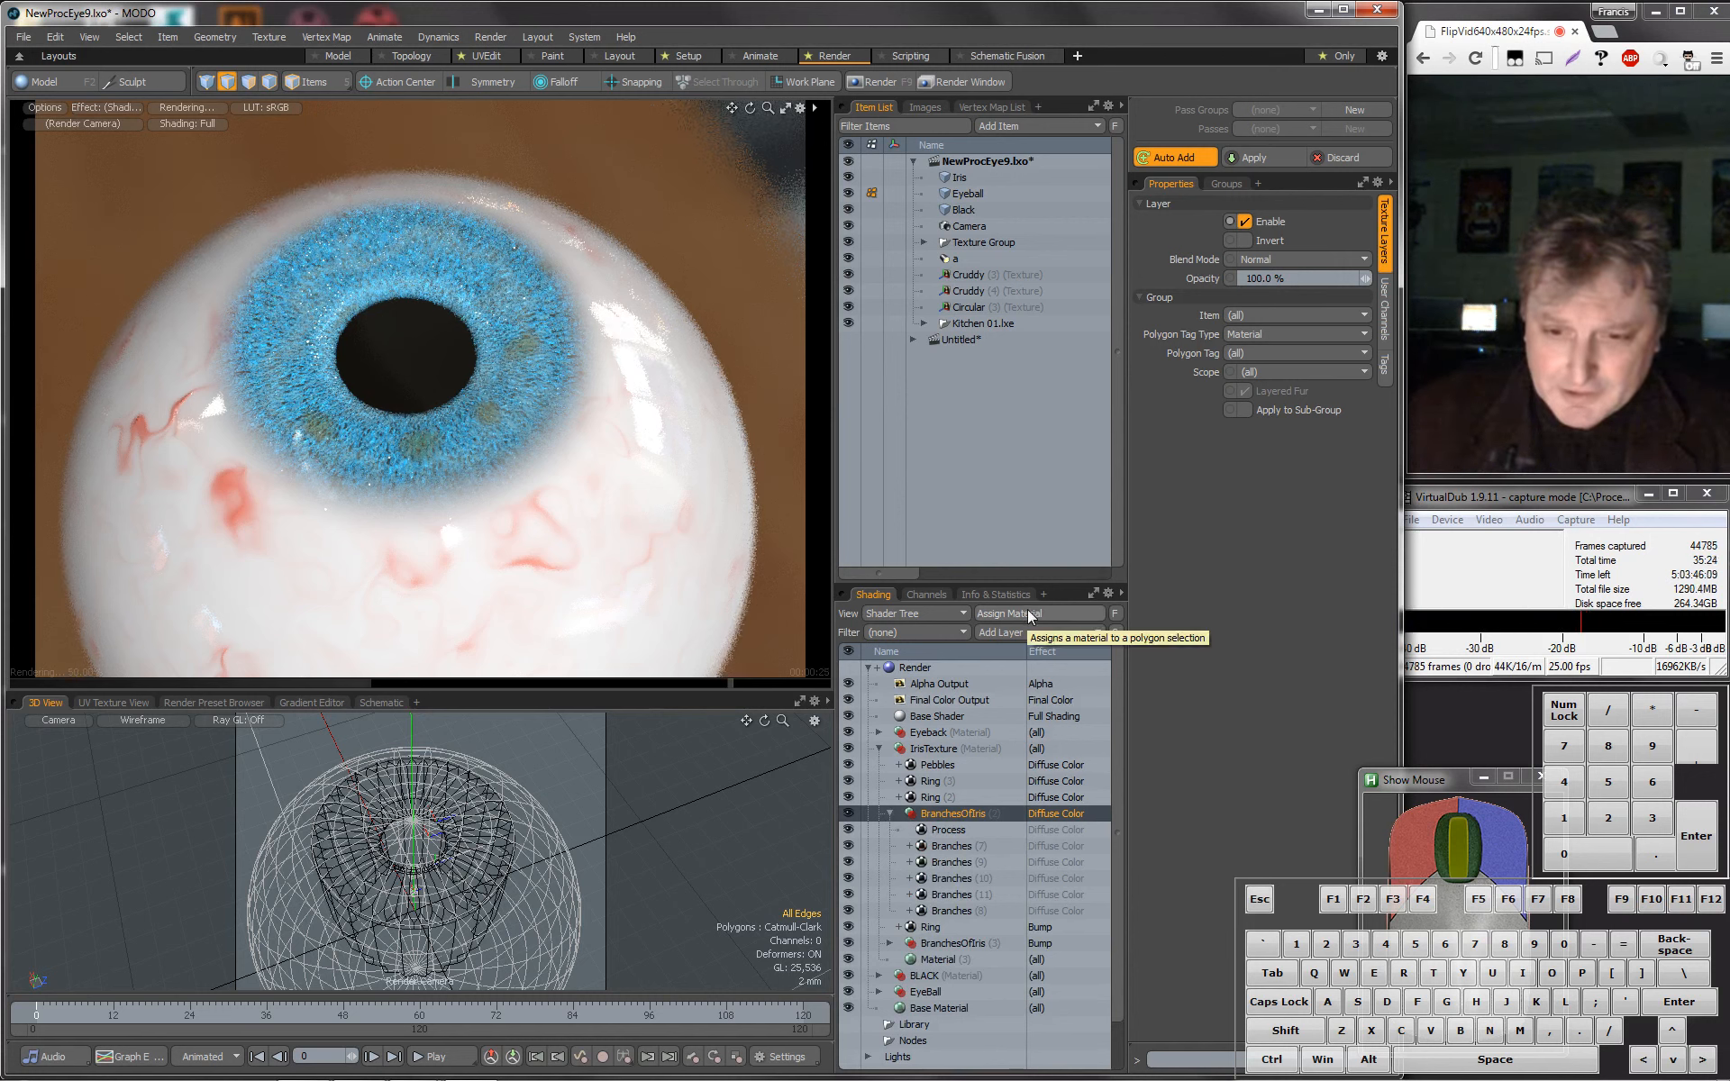
left_click(1031, 634)
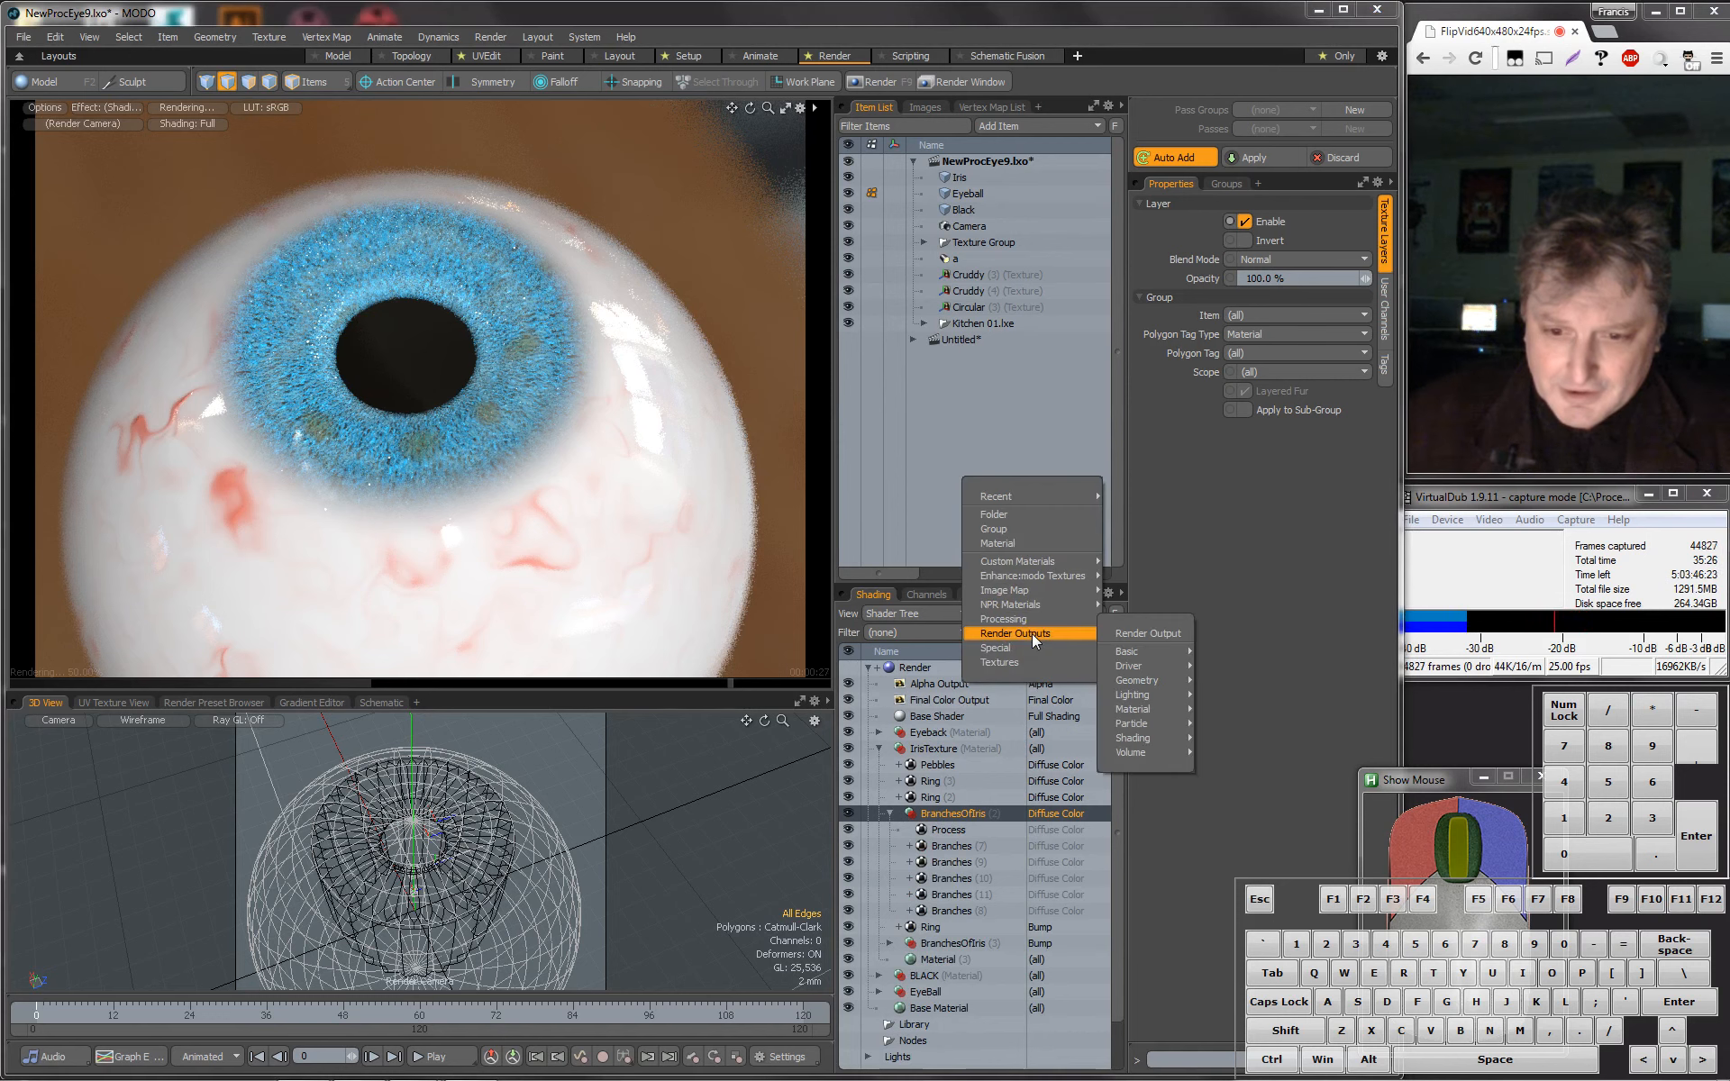
left_click(1298, 606)
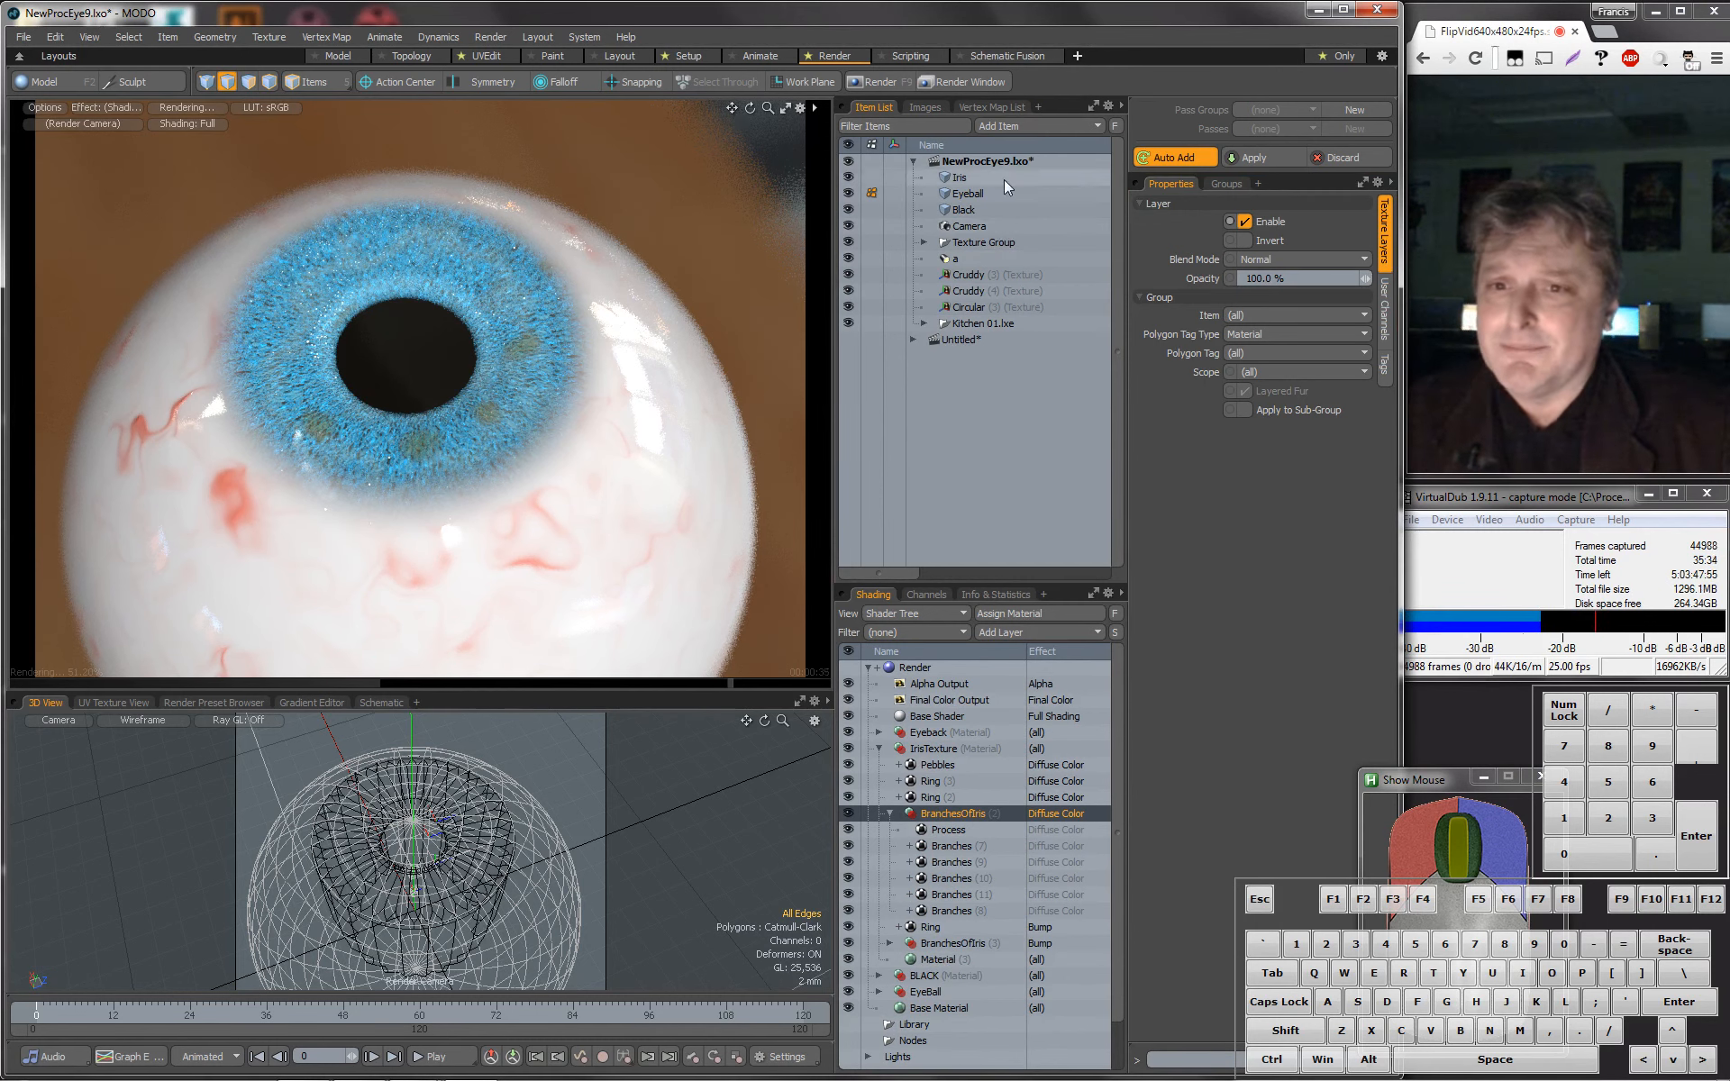
Return to the Untitled scene and select all four Branches layers in the Iris material.
left_click(914, 161)
left_click(961, 177)
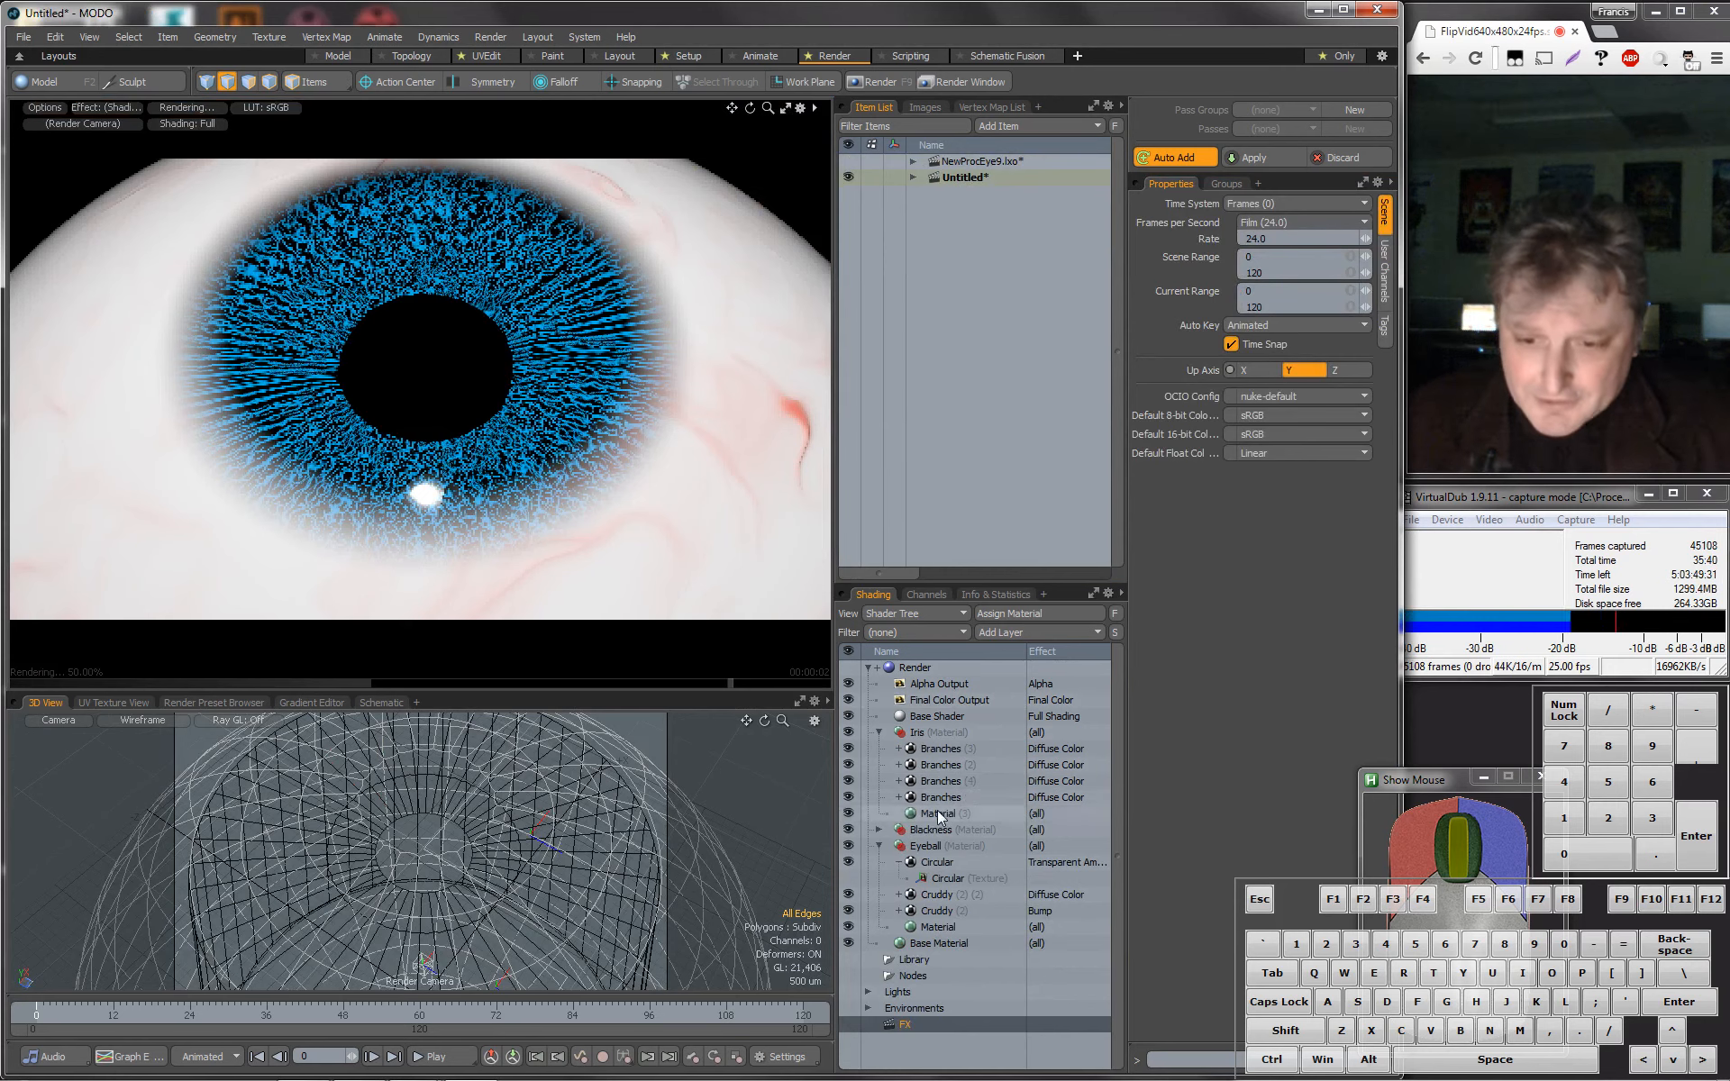
left_click(952, 748)
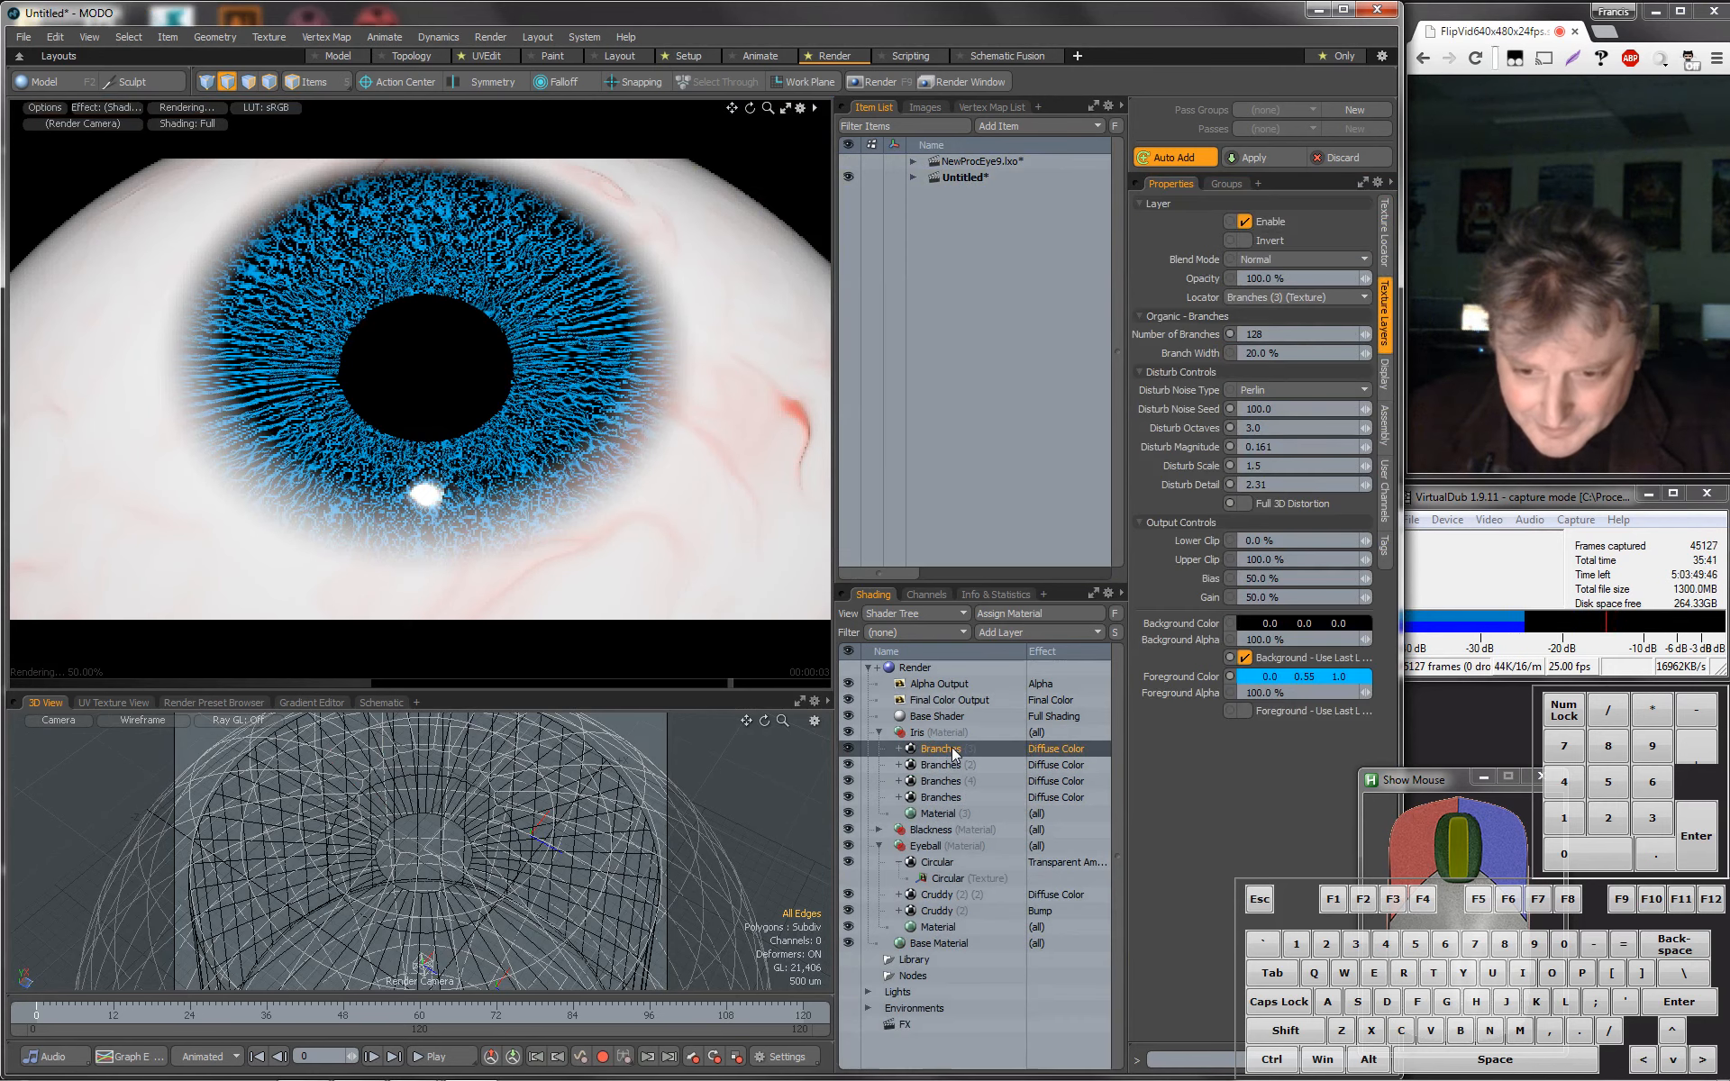
left_click(948, 800)
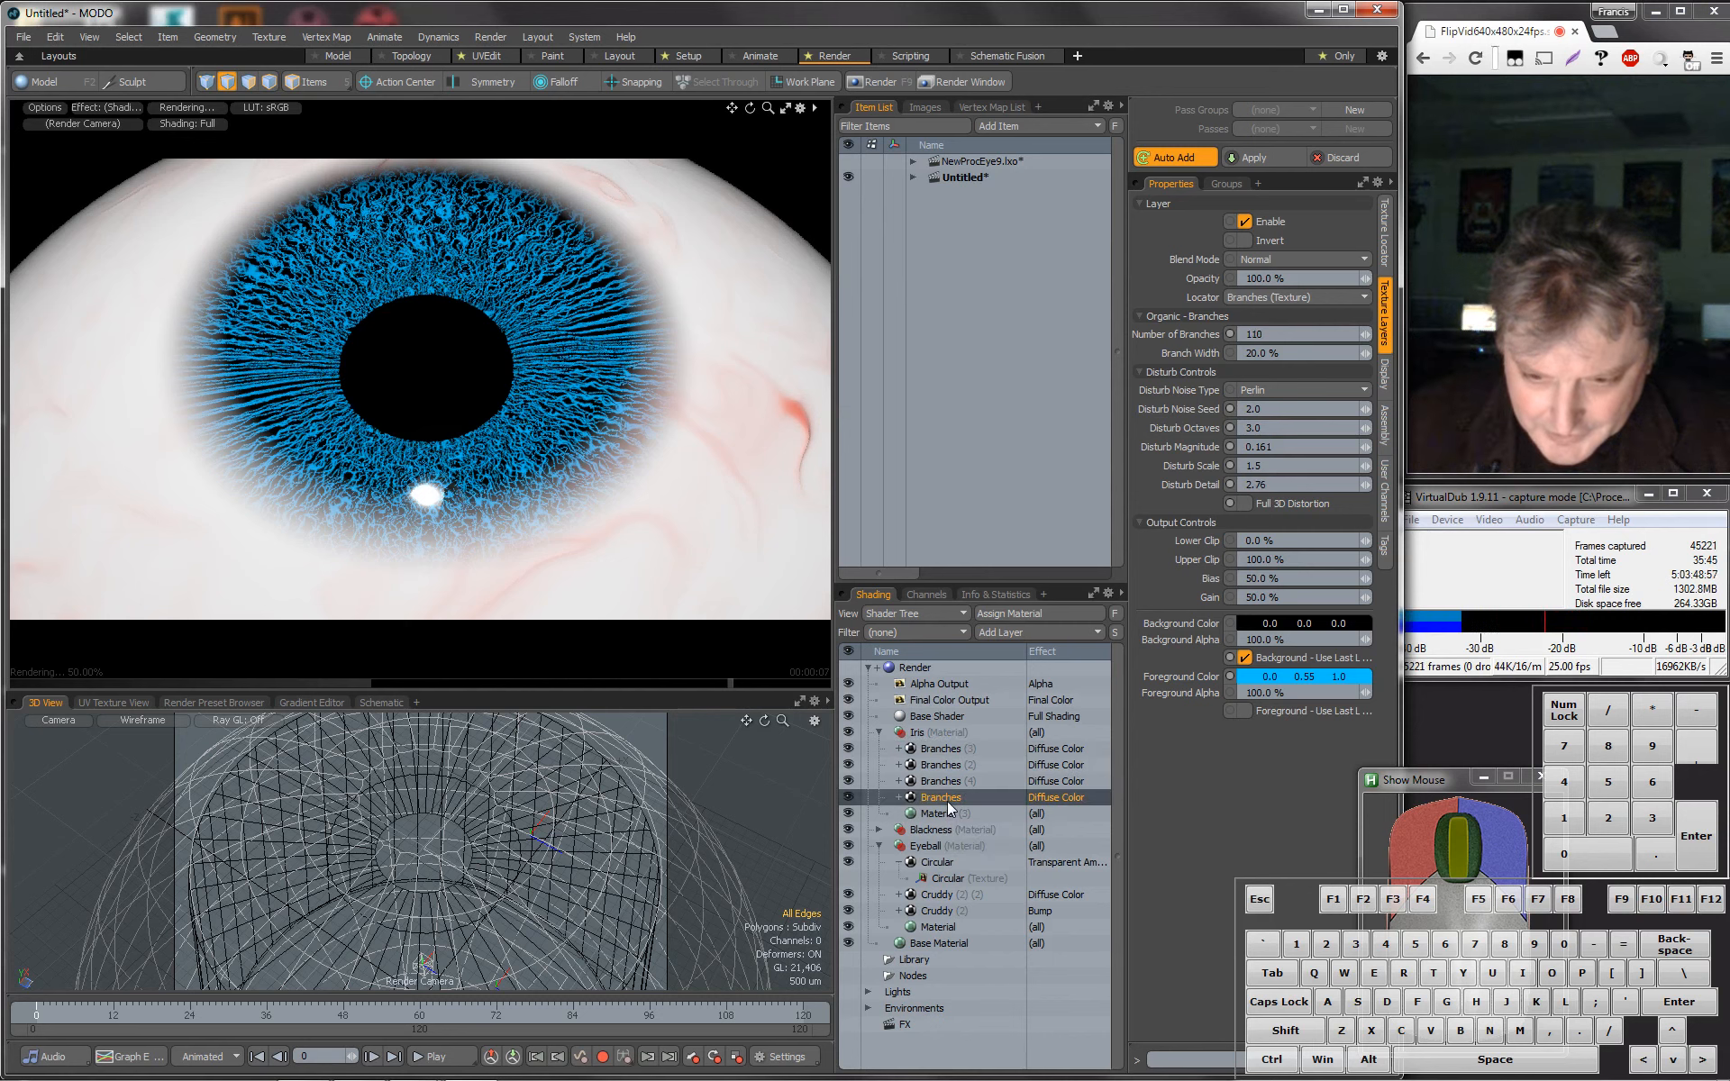
left_click(942, 751, "shift")
Try to save the four selected Branches layers as an assembly preset named Iris.
right_click(943, 754)
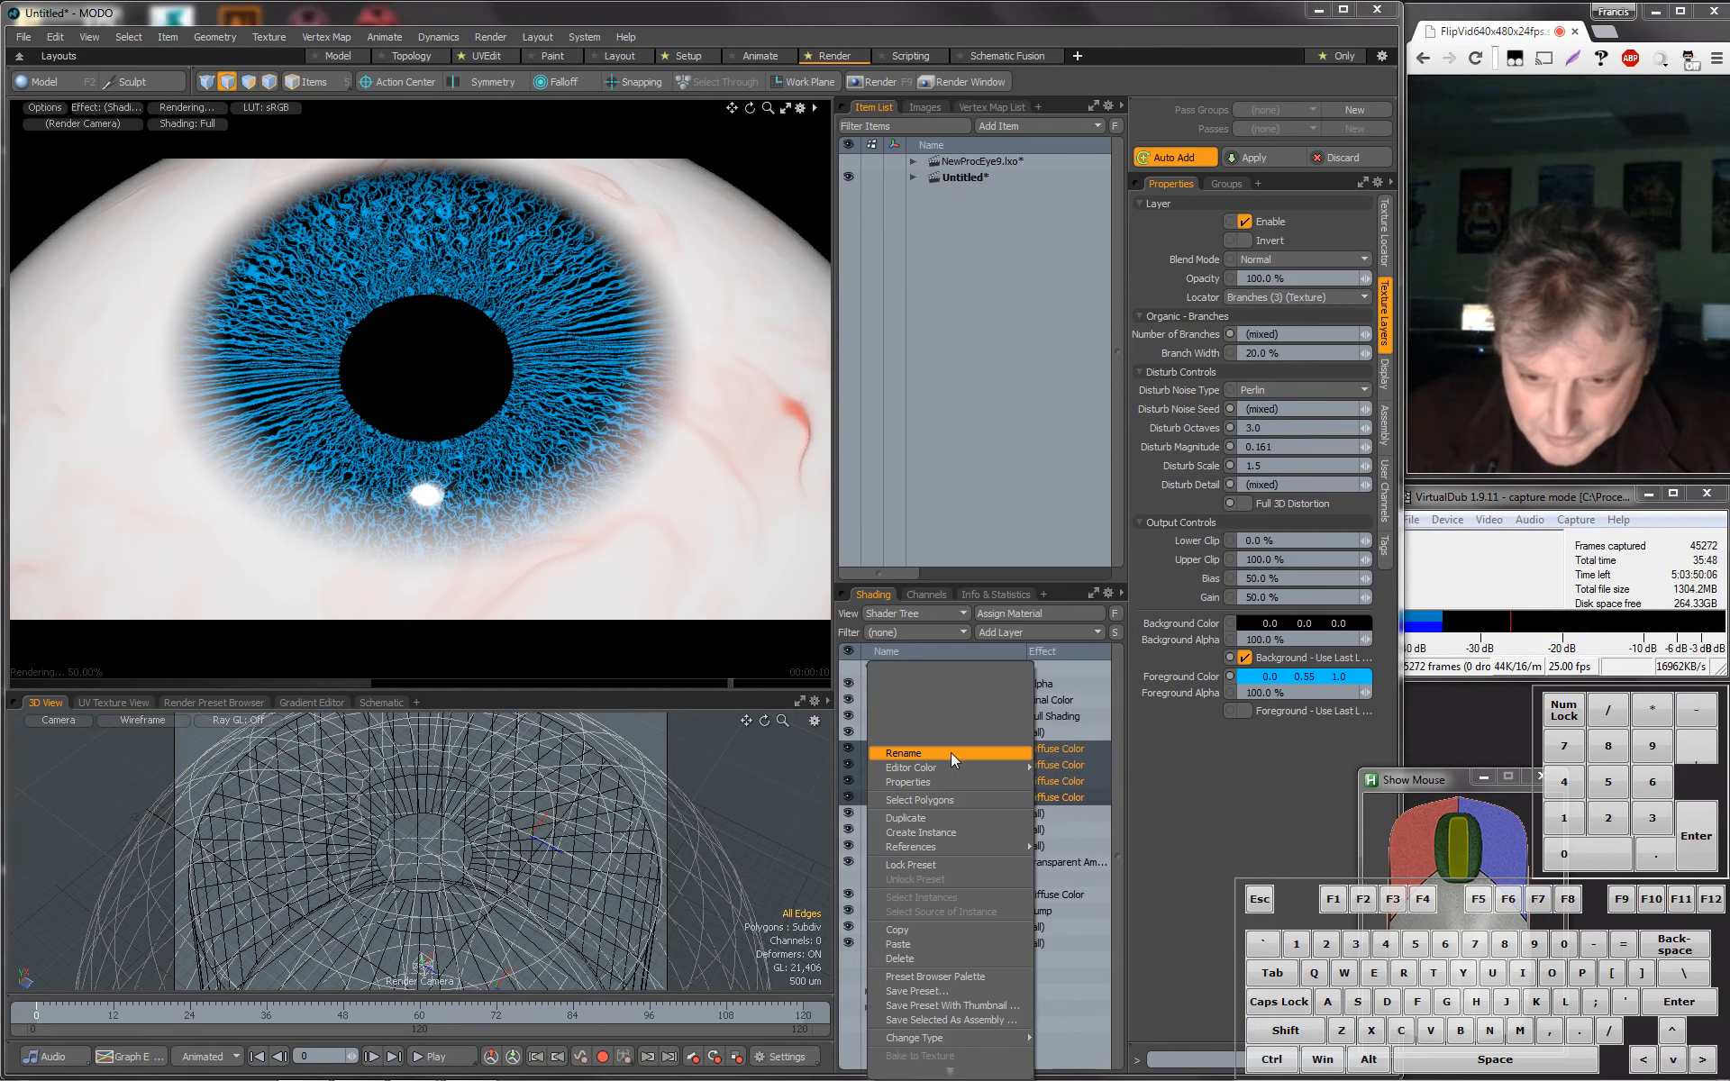
mouse_move(952, 764)
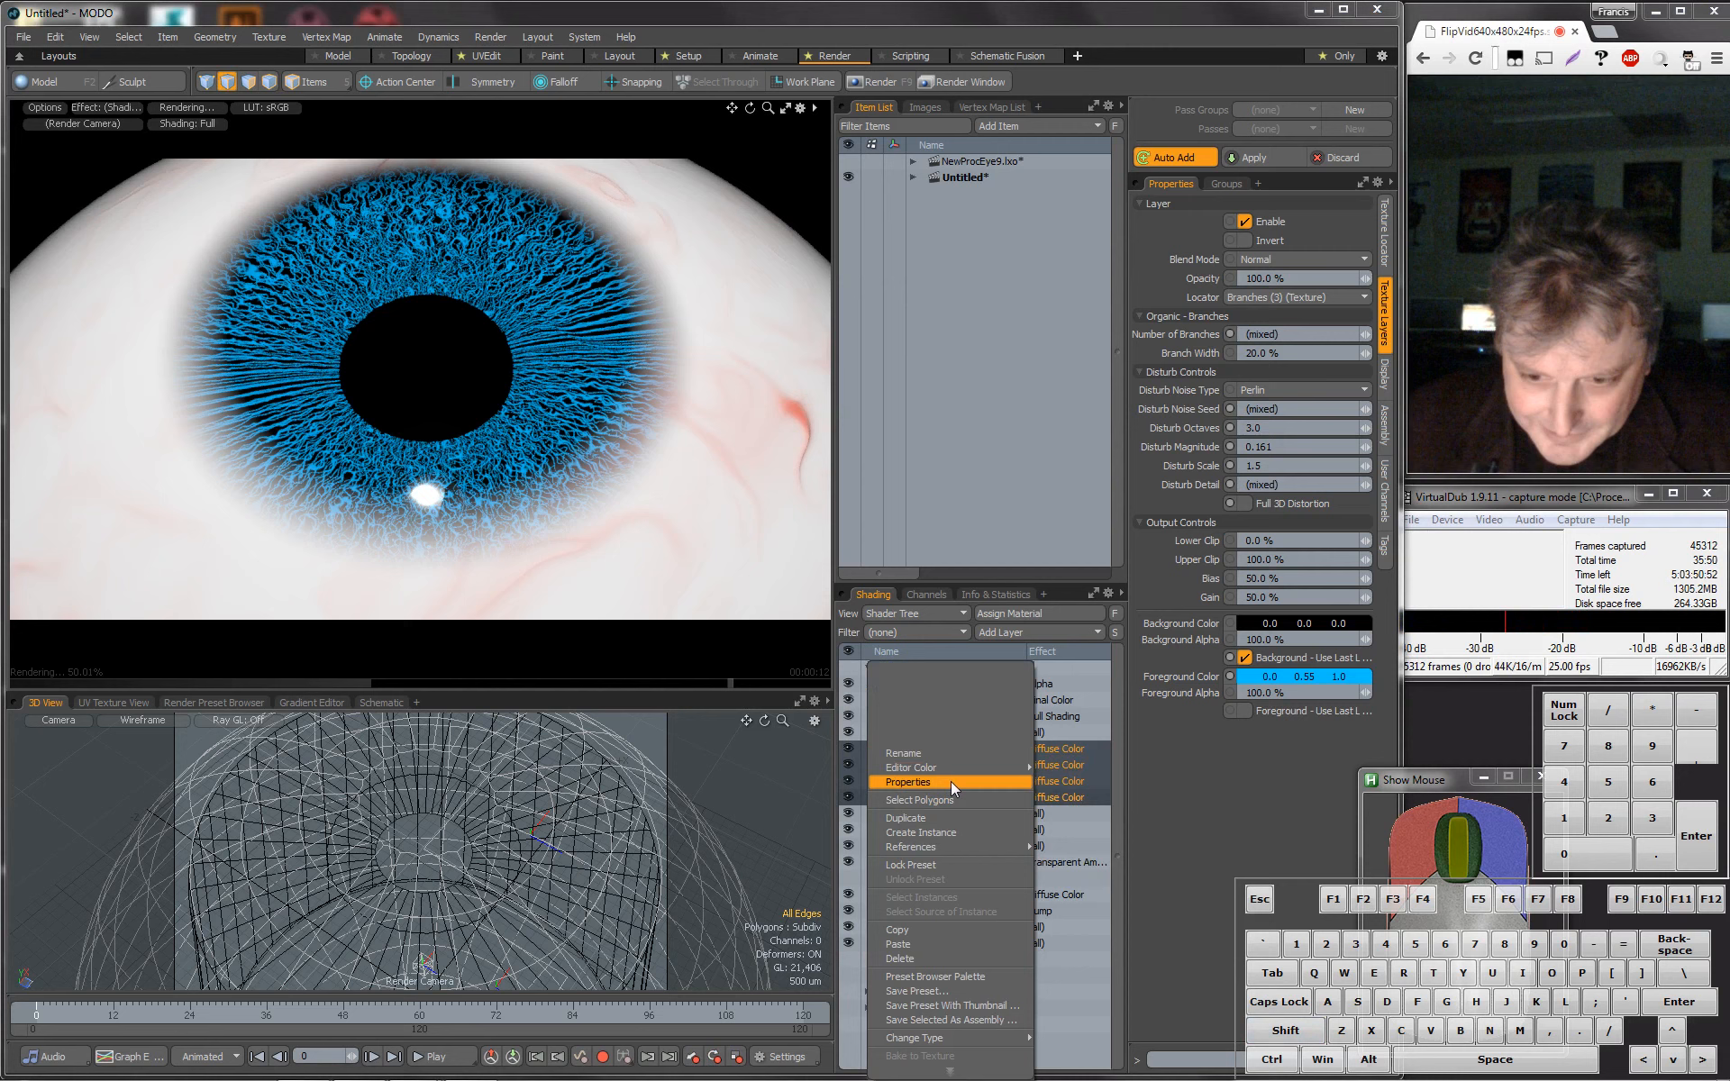
mouse_move(951, 847)
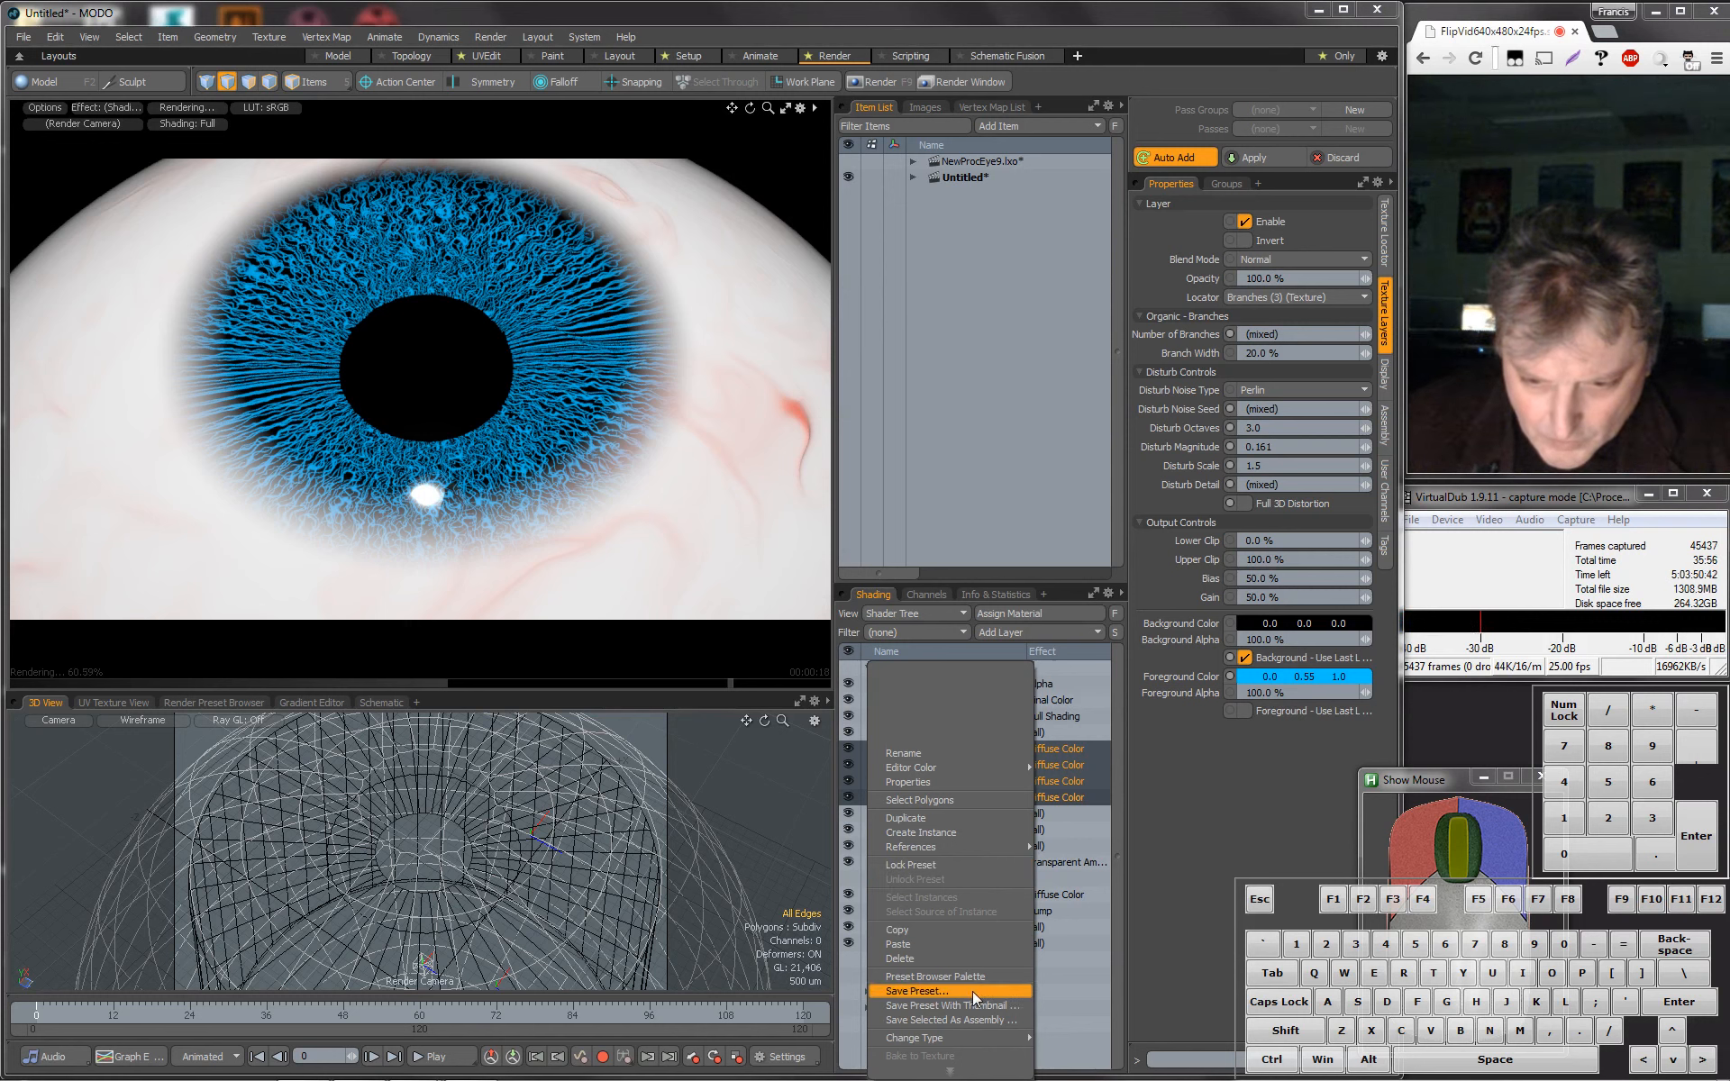
mouse_move(999, 1043)
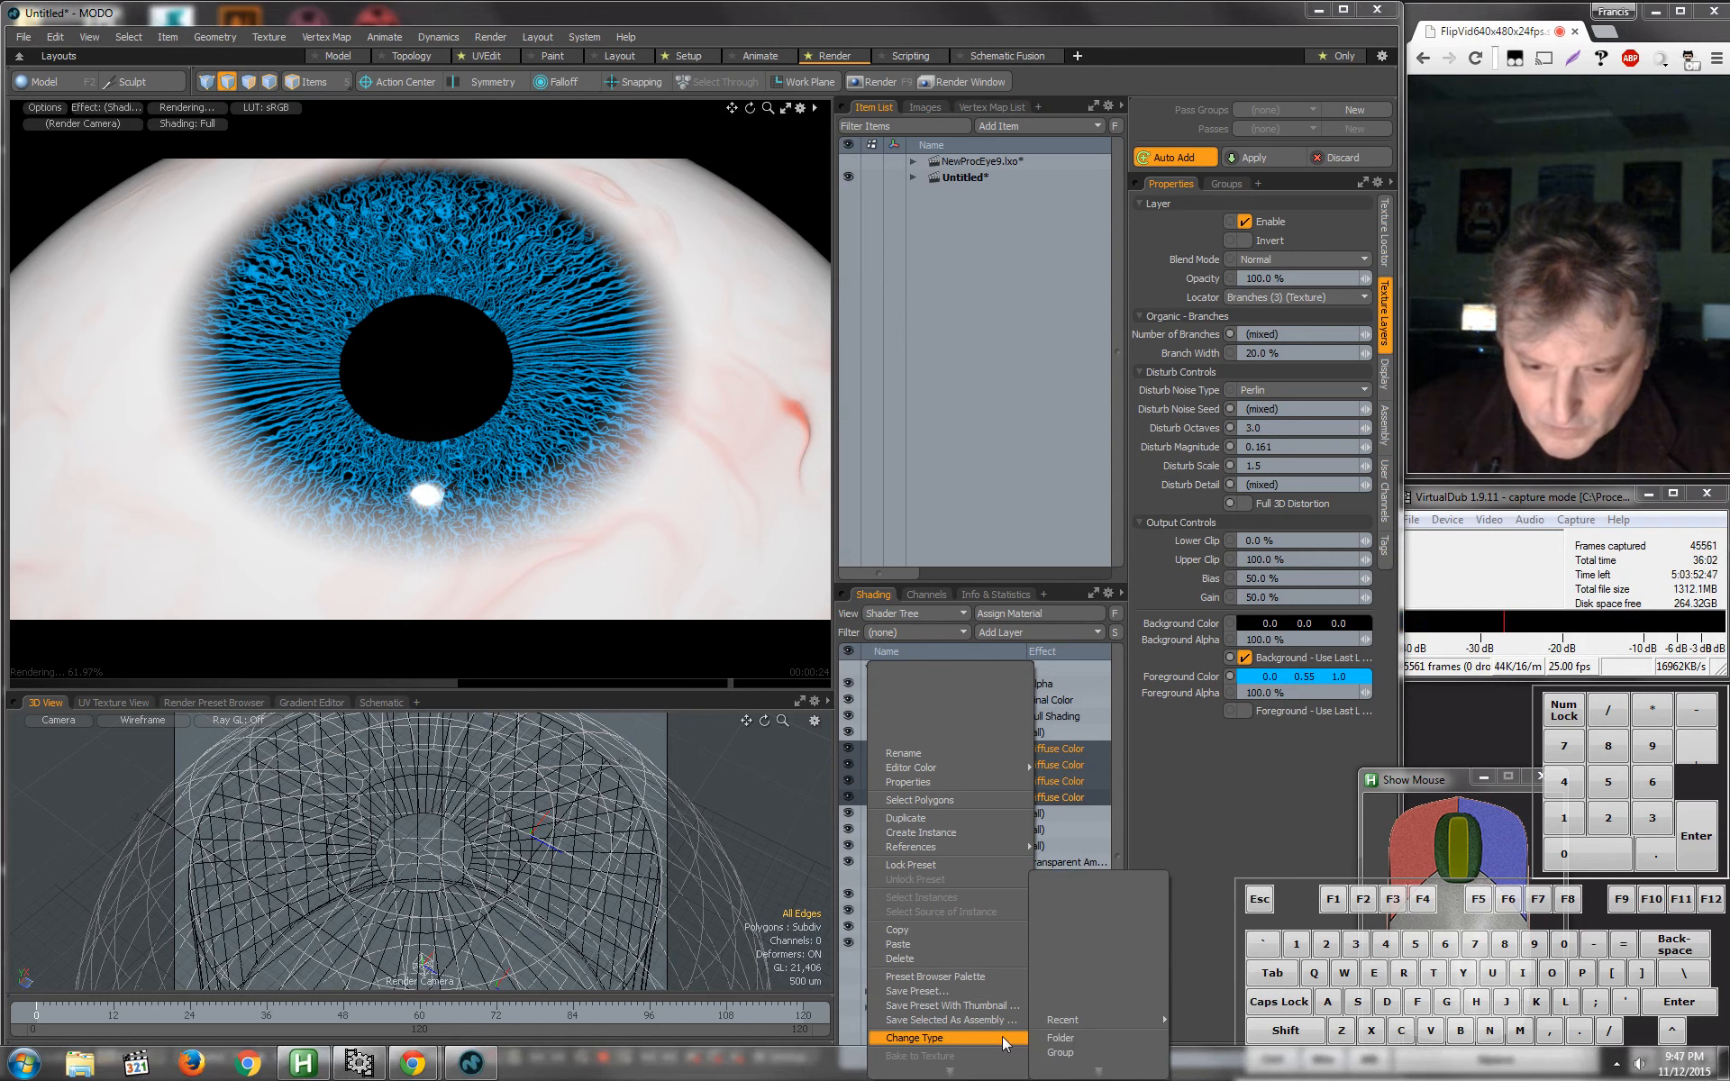
left_click(986, 1021)
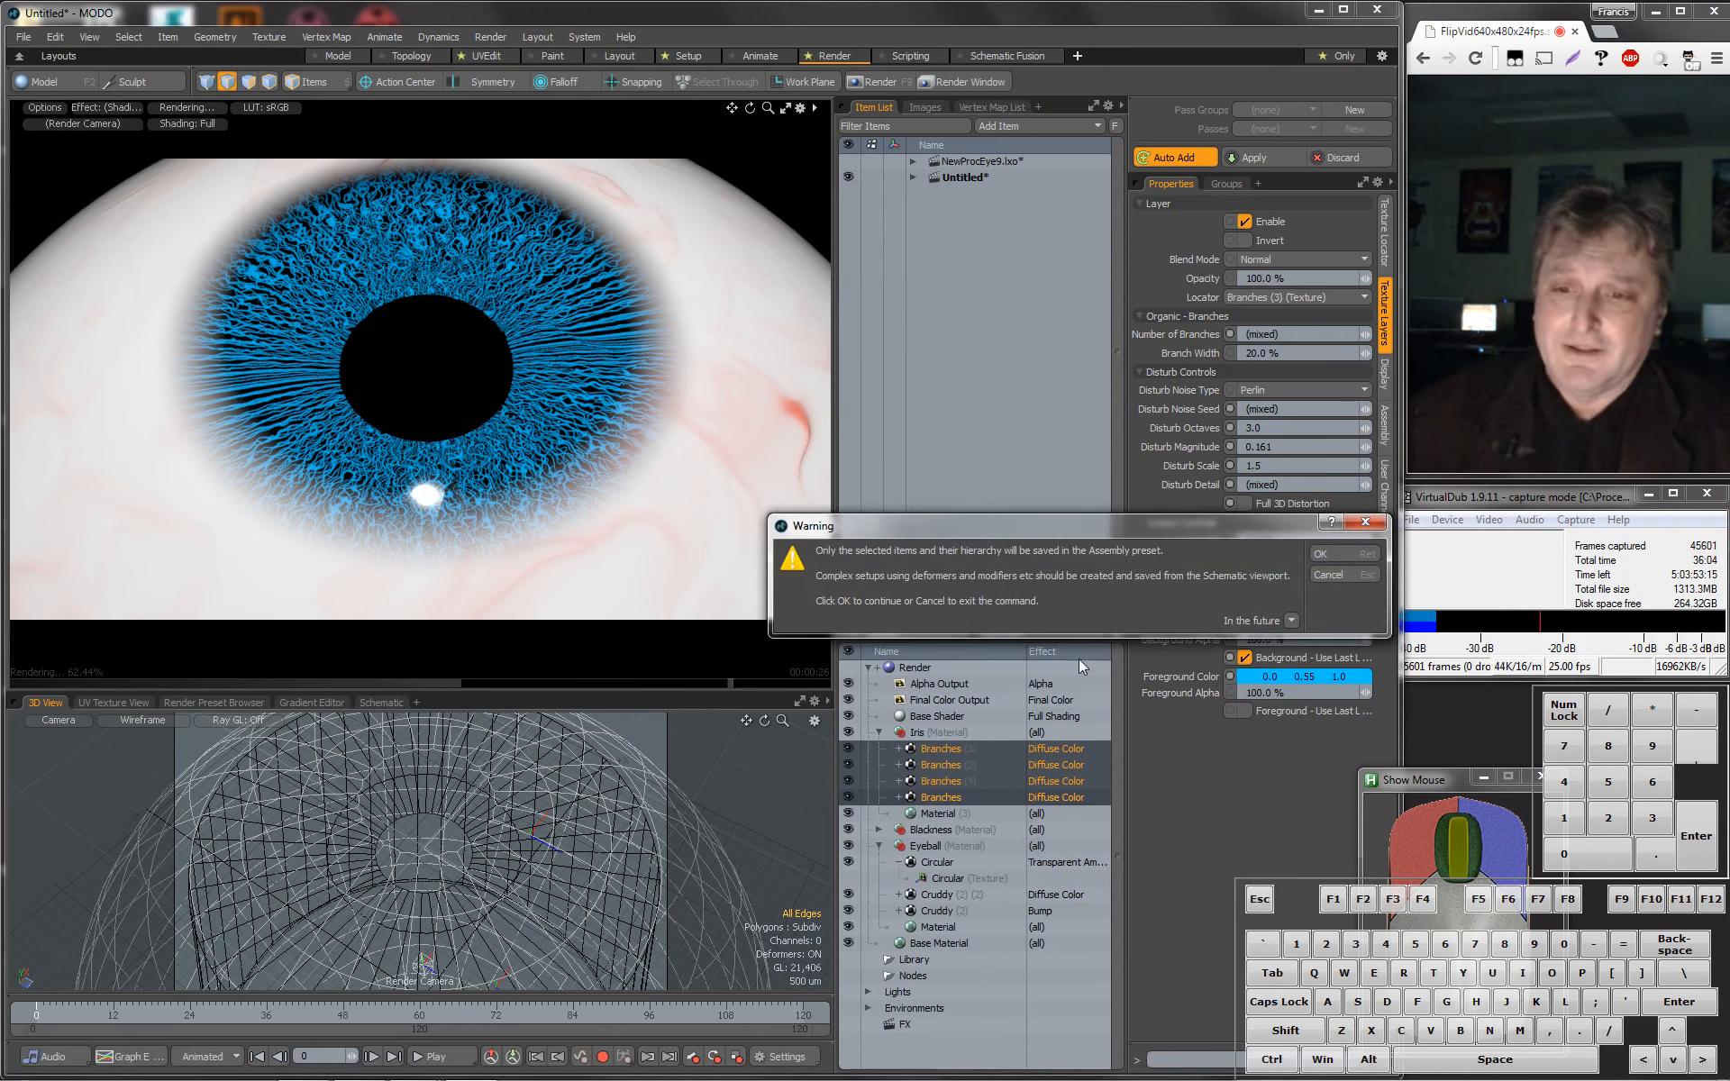
left_click(1319, 554)
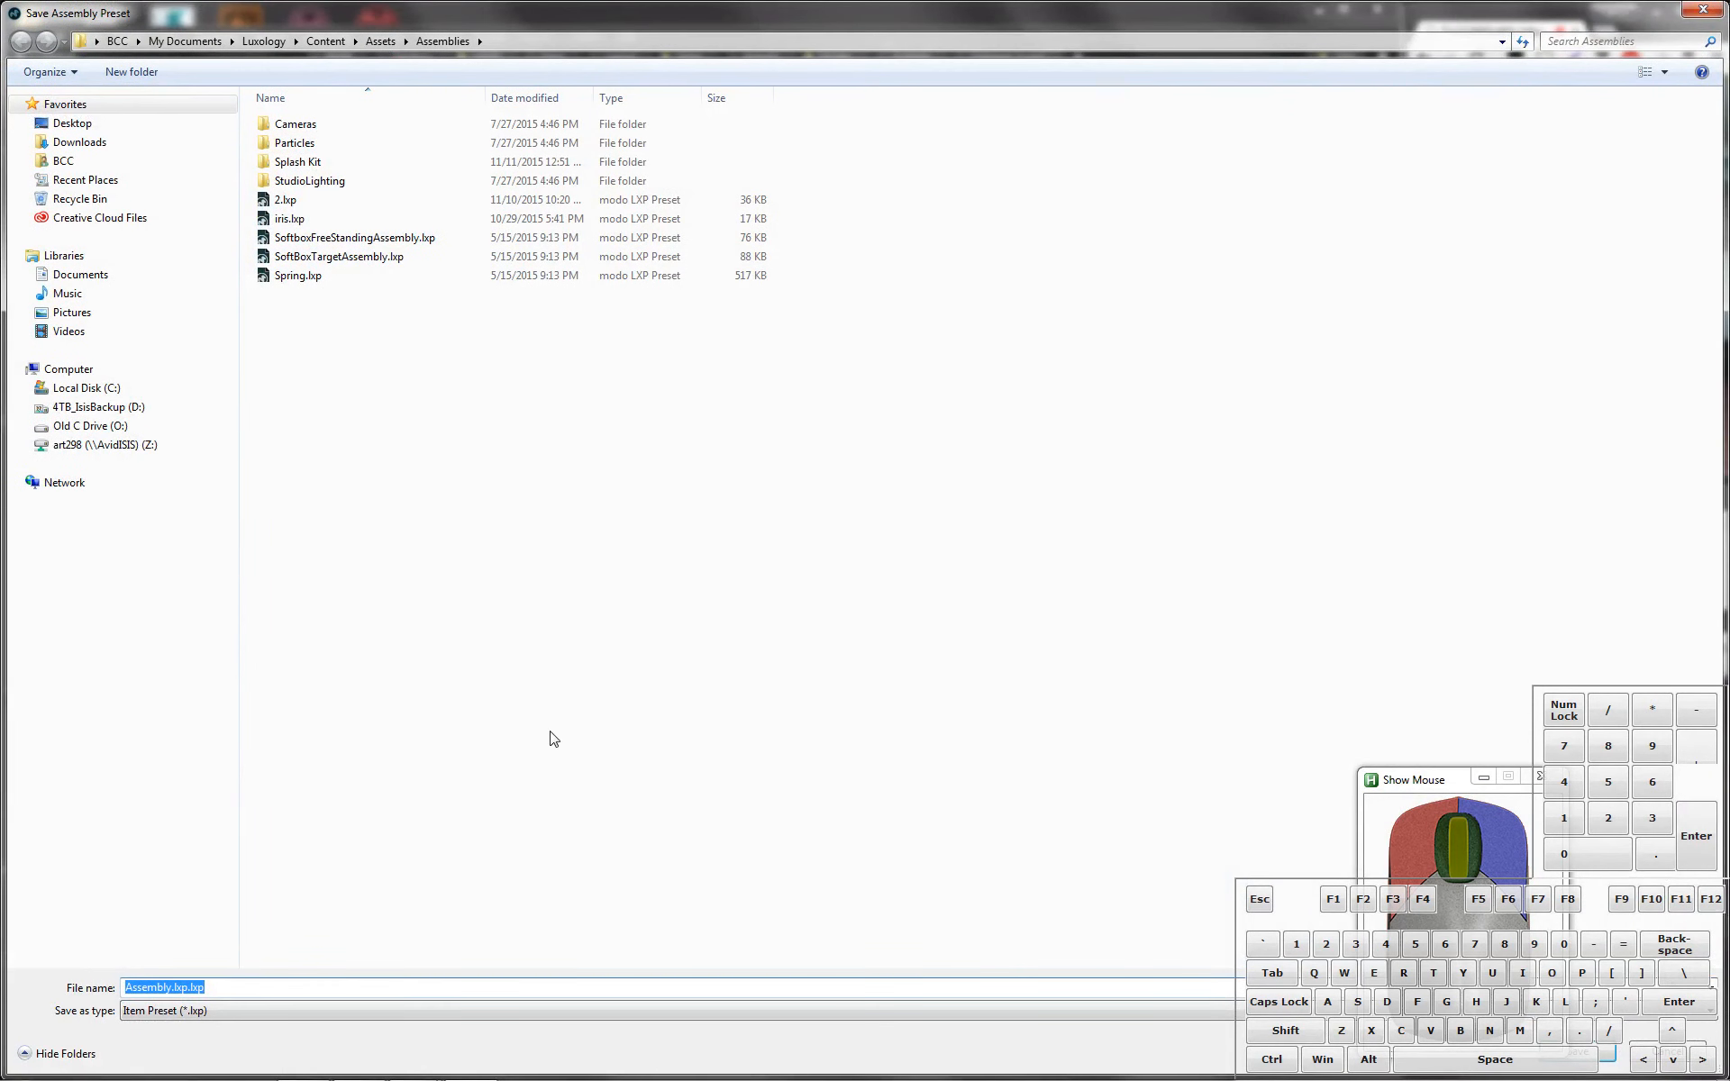
left_click(309, 987)
key("BackSpace")
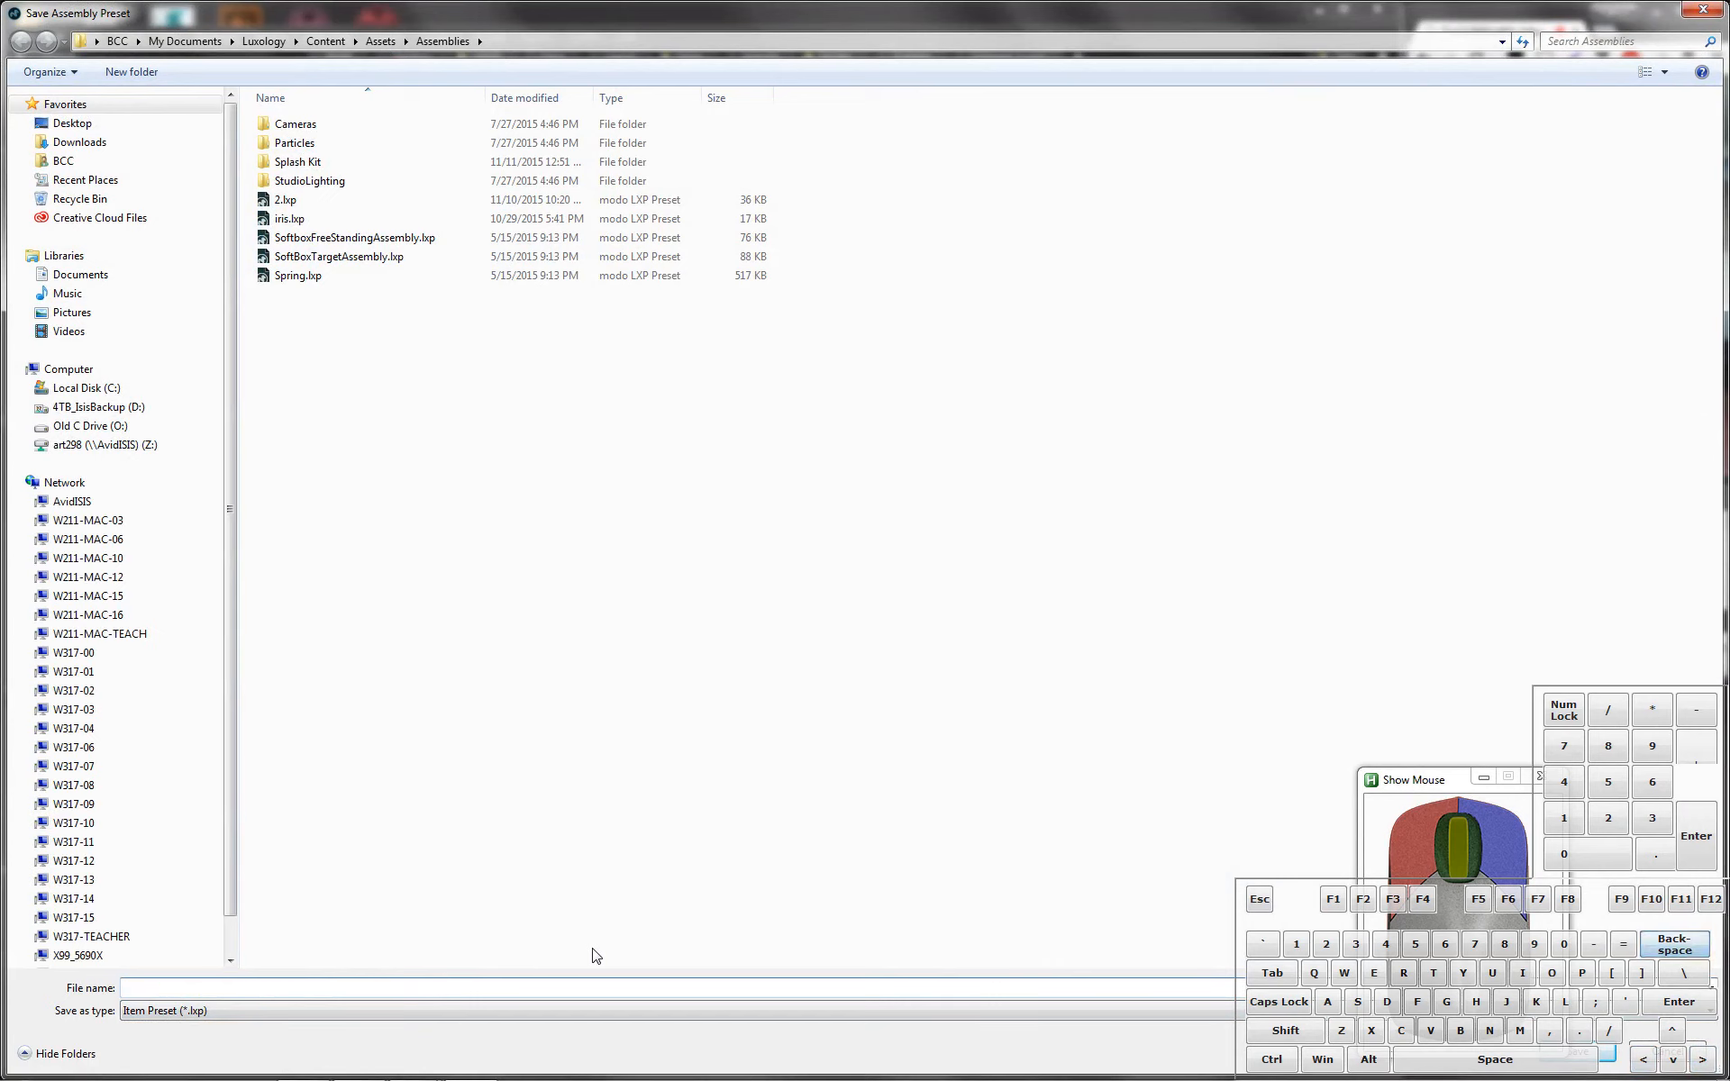
type("Iris")
key("Return")
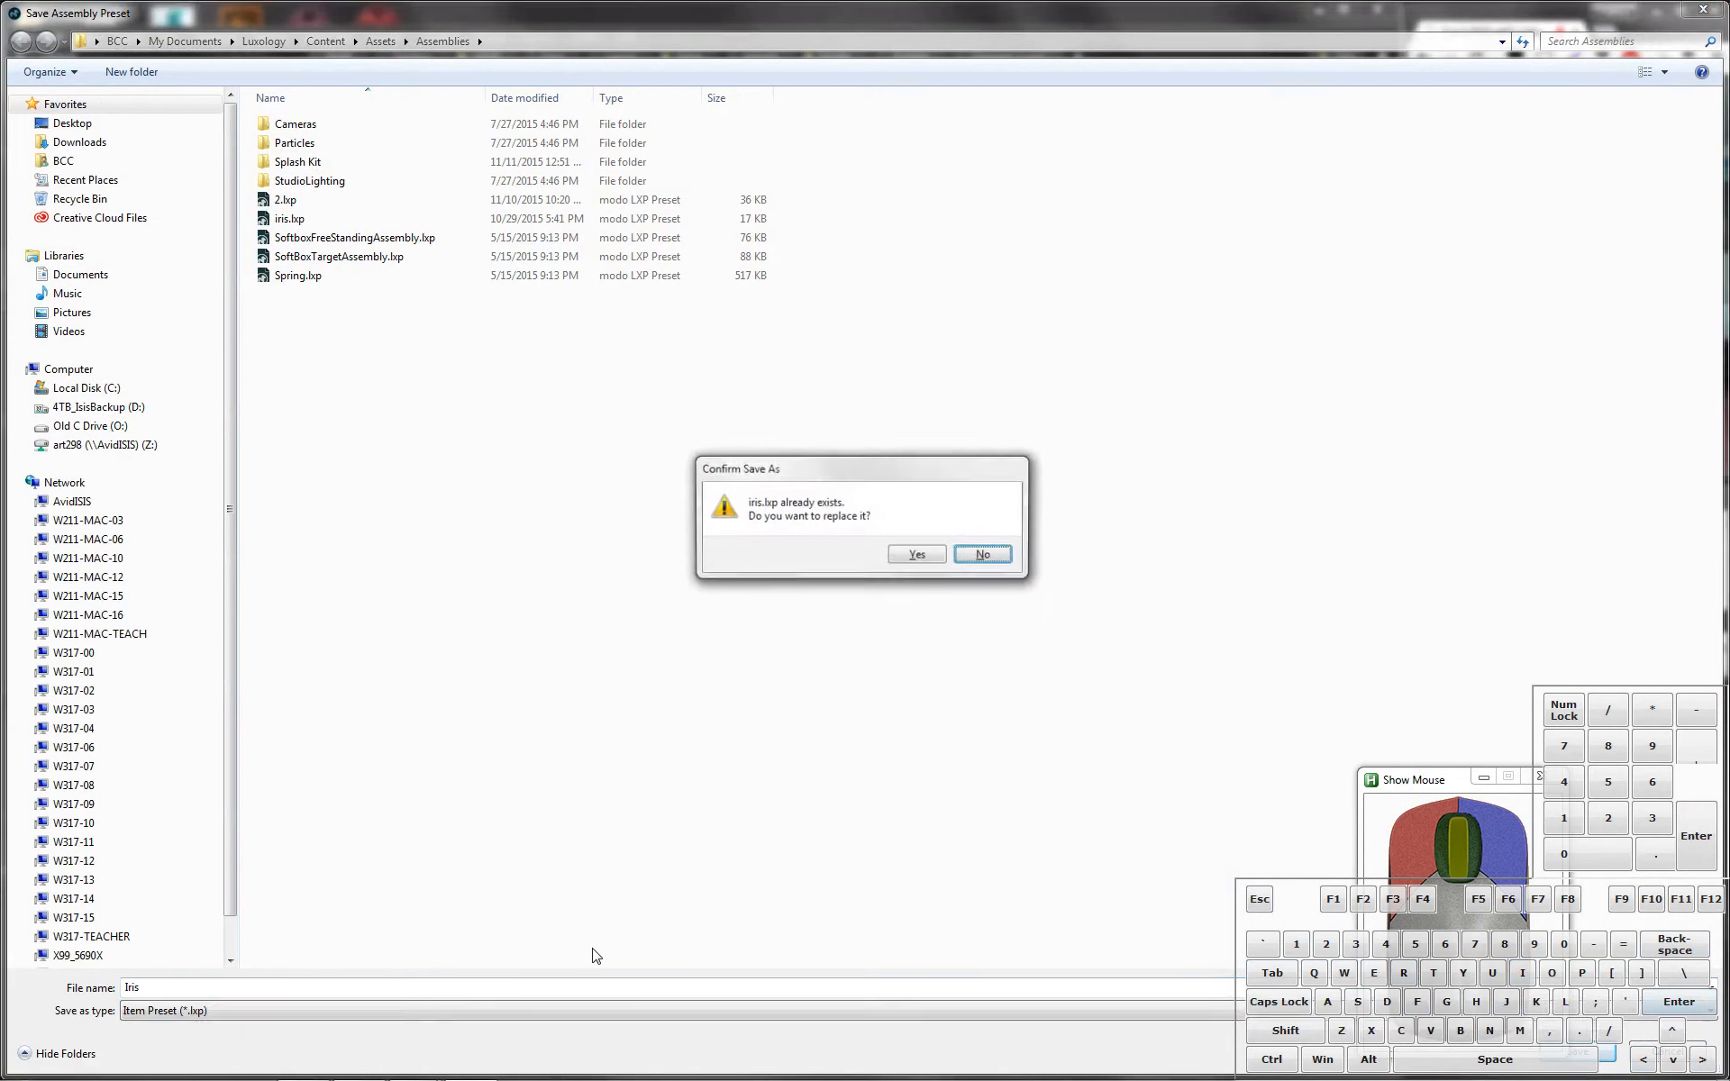
Decline replacing the existing iris.lxp and save the assembly preset under the name Iris2.
left_click(984, 556)
left_click(408, 987)
type("2")
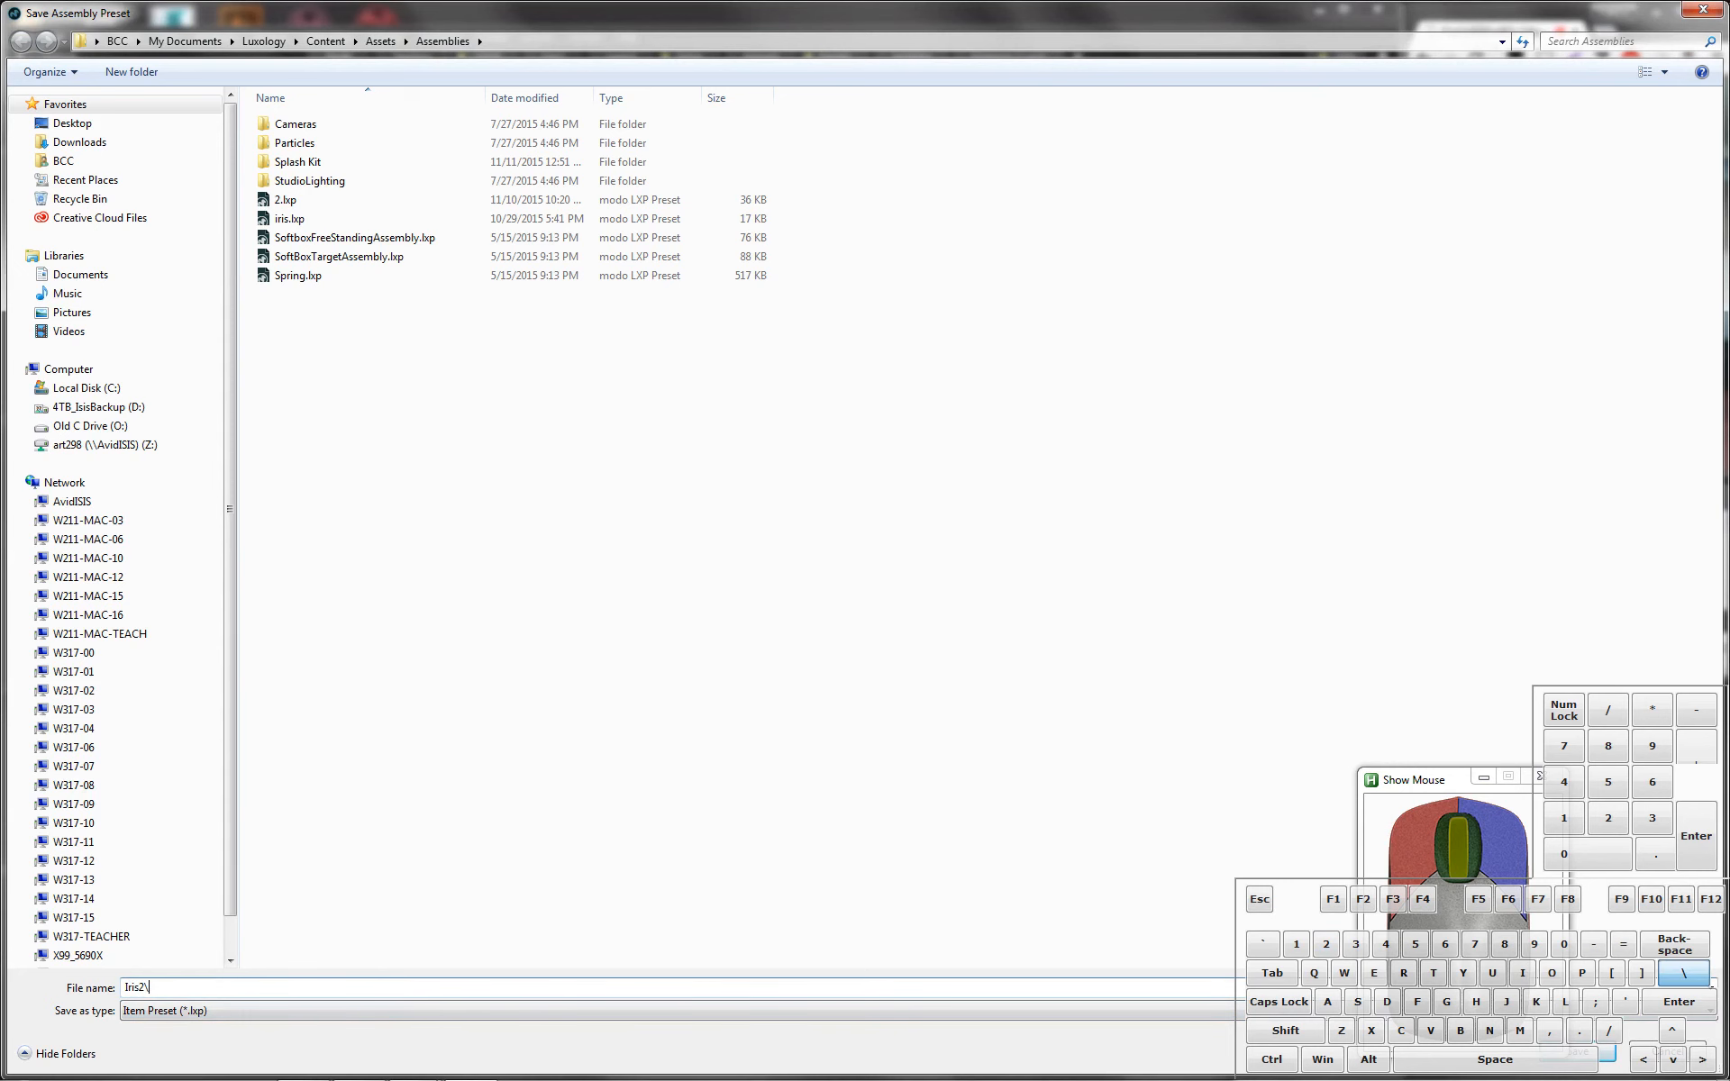
type("\\")
key("BackSpace")
key("Return")
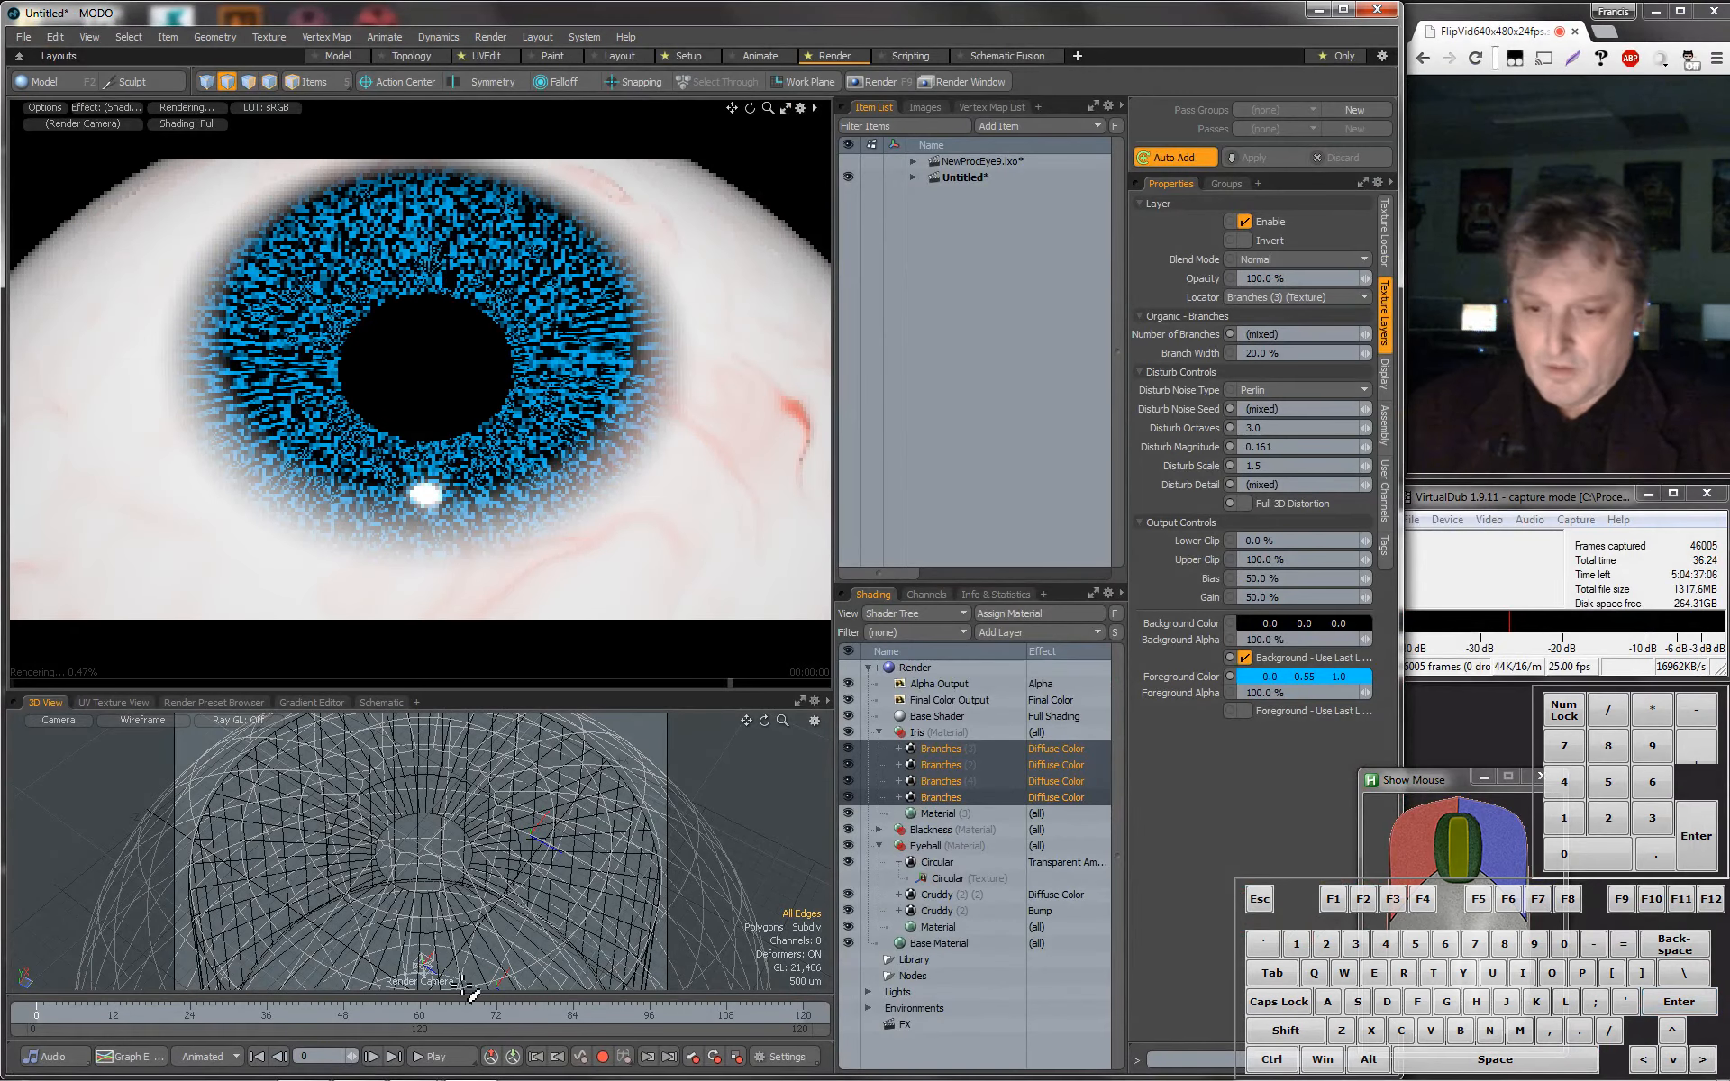
Save the four selected Branches layers as an item preset named Iris2 in the Assets folder.
right_click(964, 750)
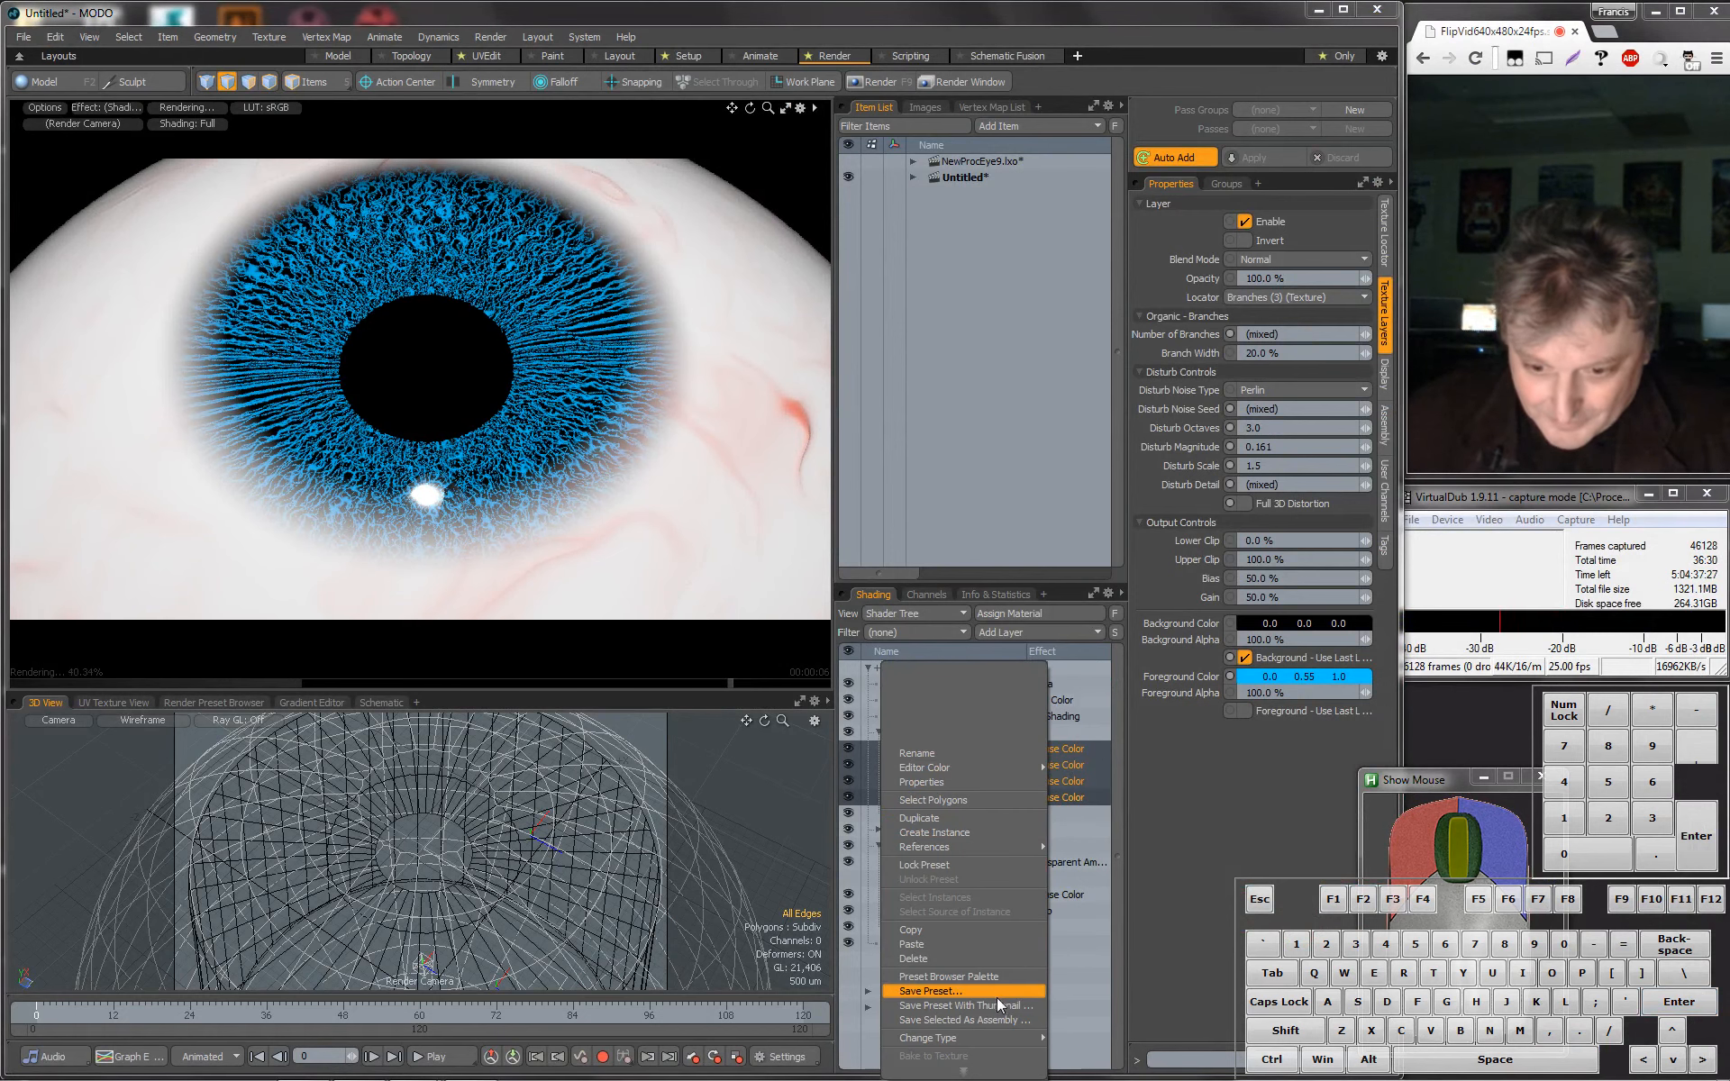
mouse_move(966, 1074)
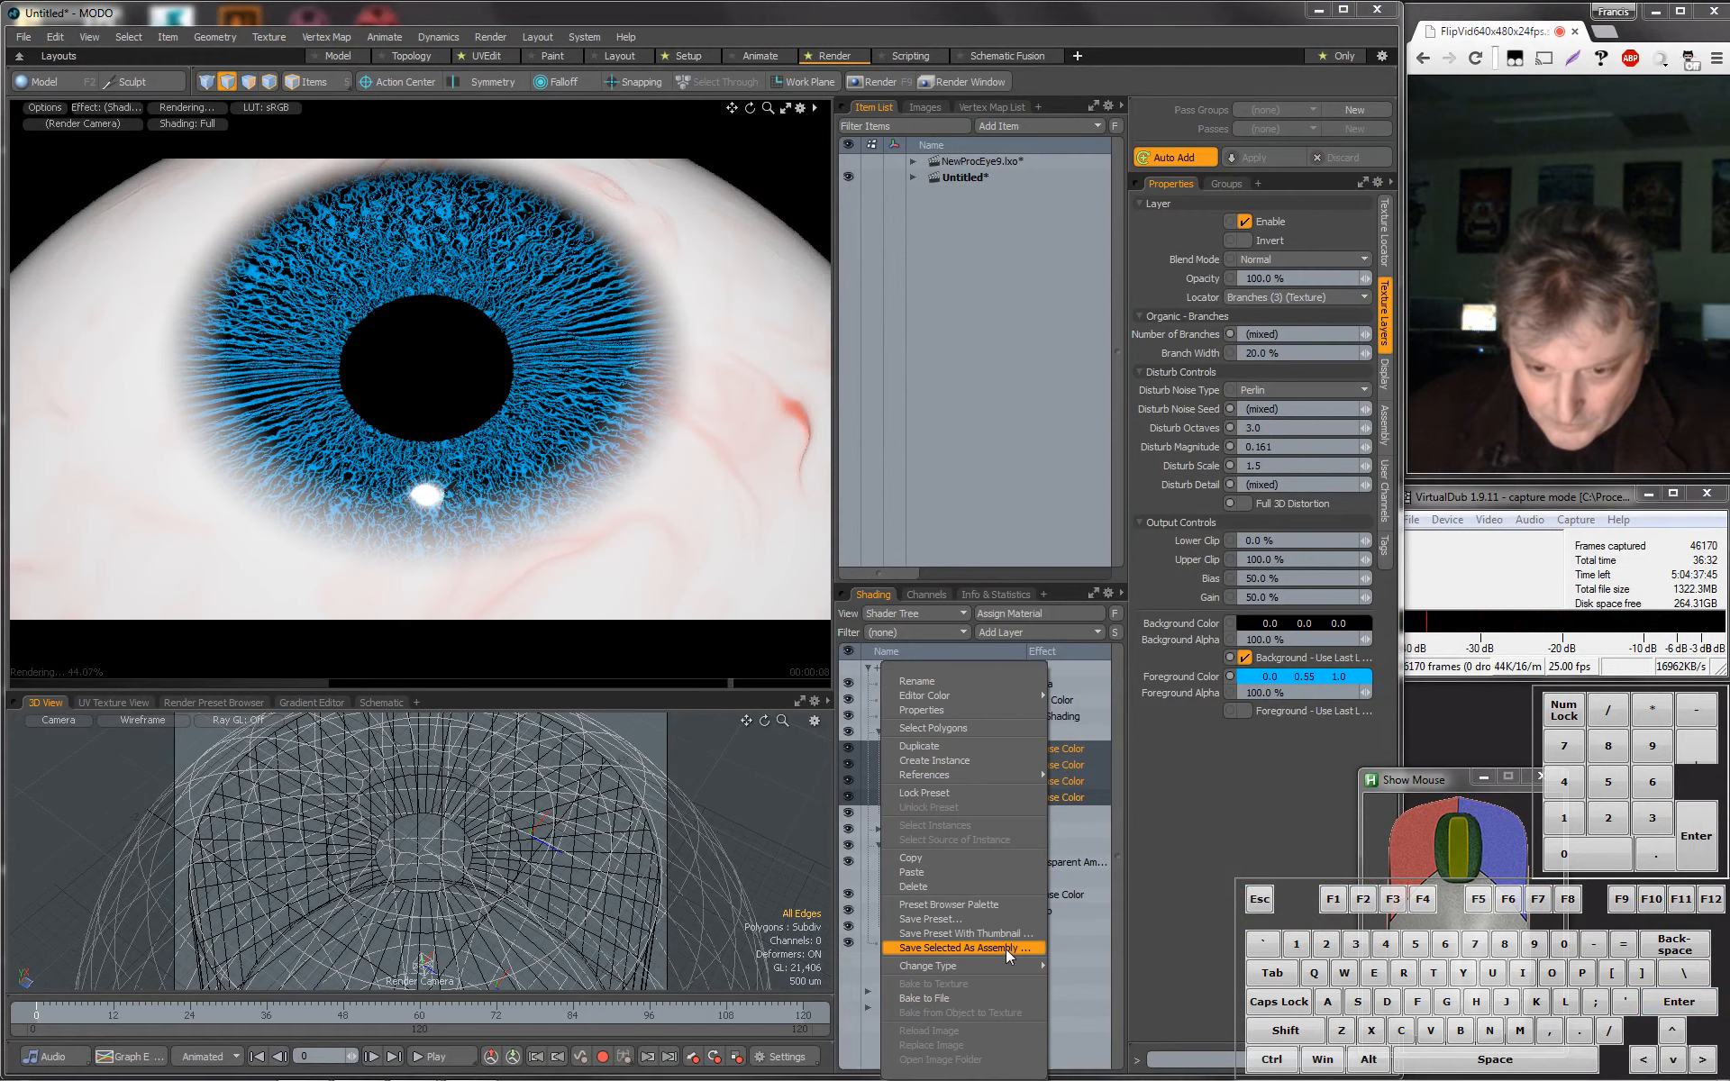
left_click(983, 920)
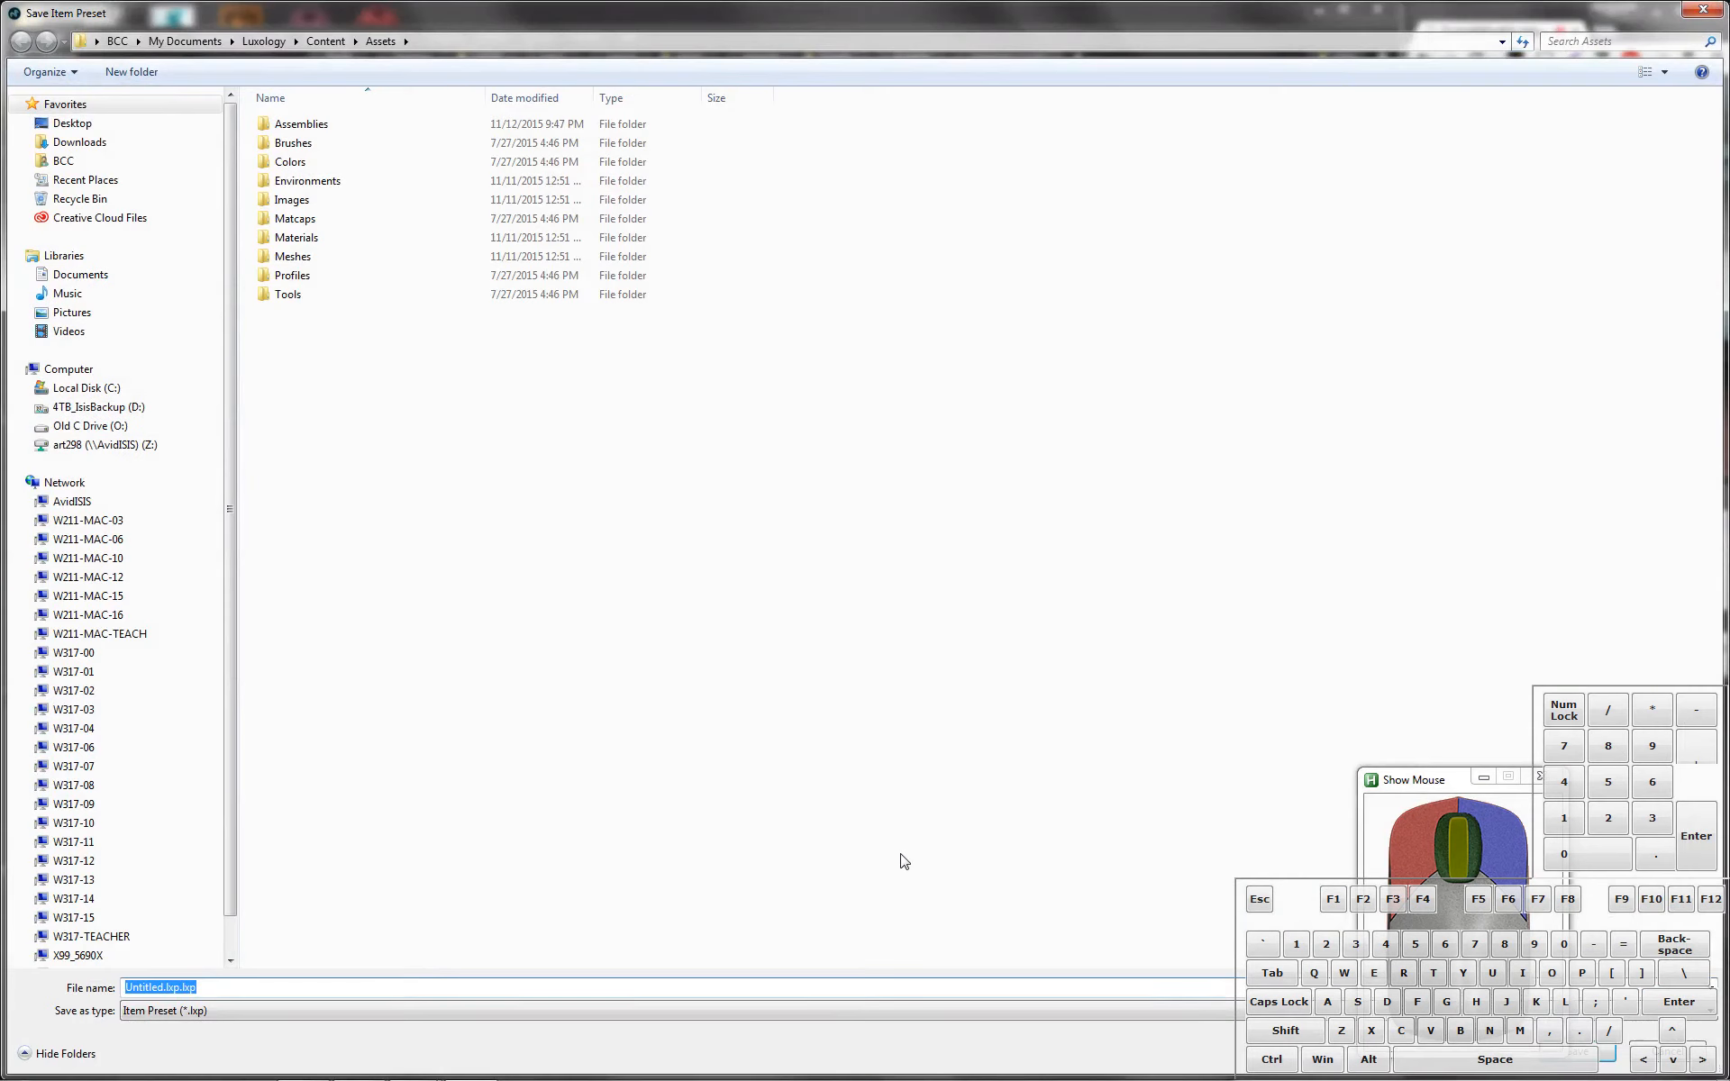
left_click(352, 987)
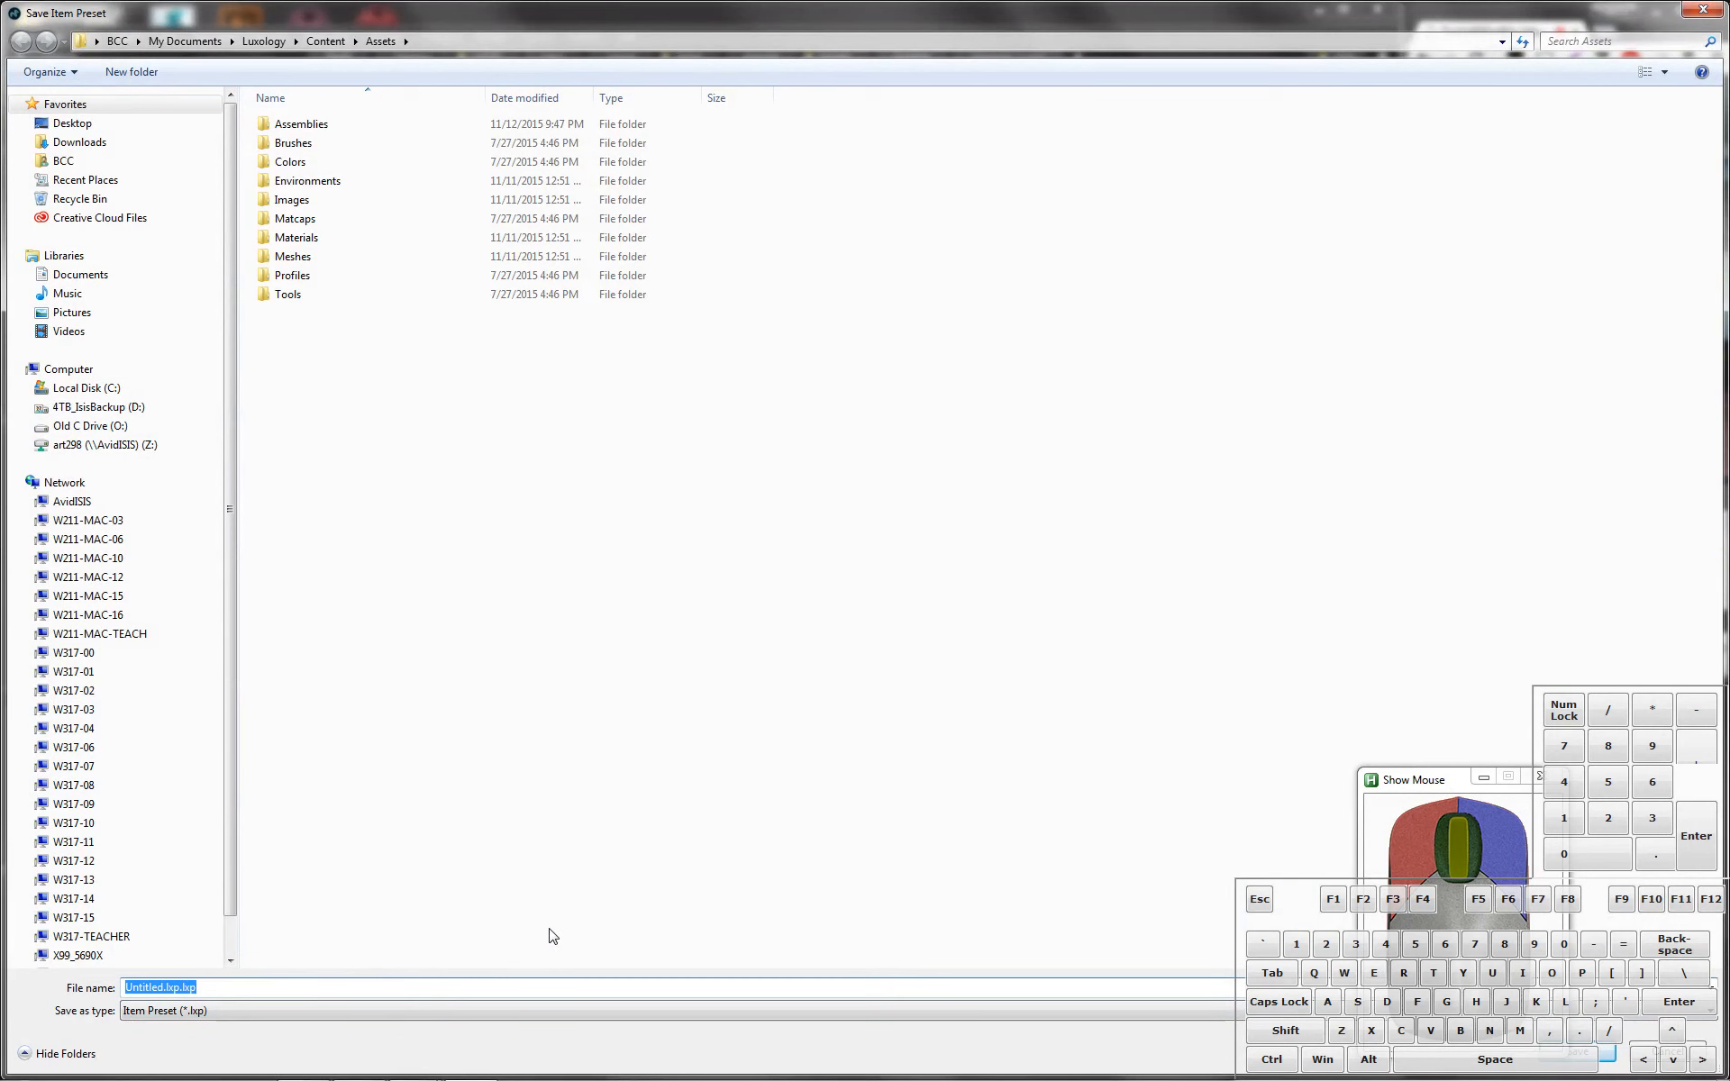
type("Iris2")
key("Return")
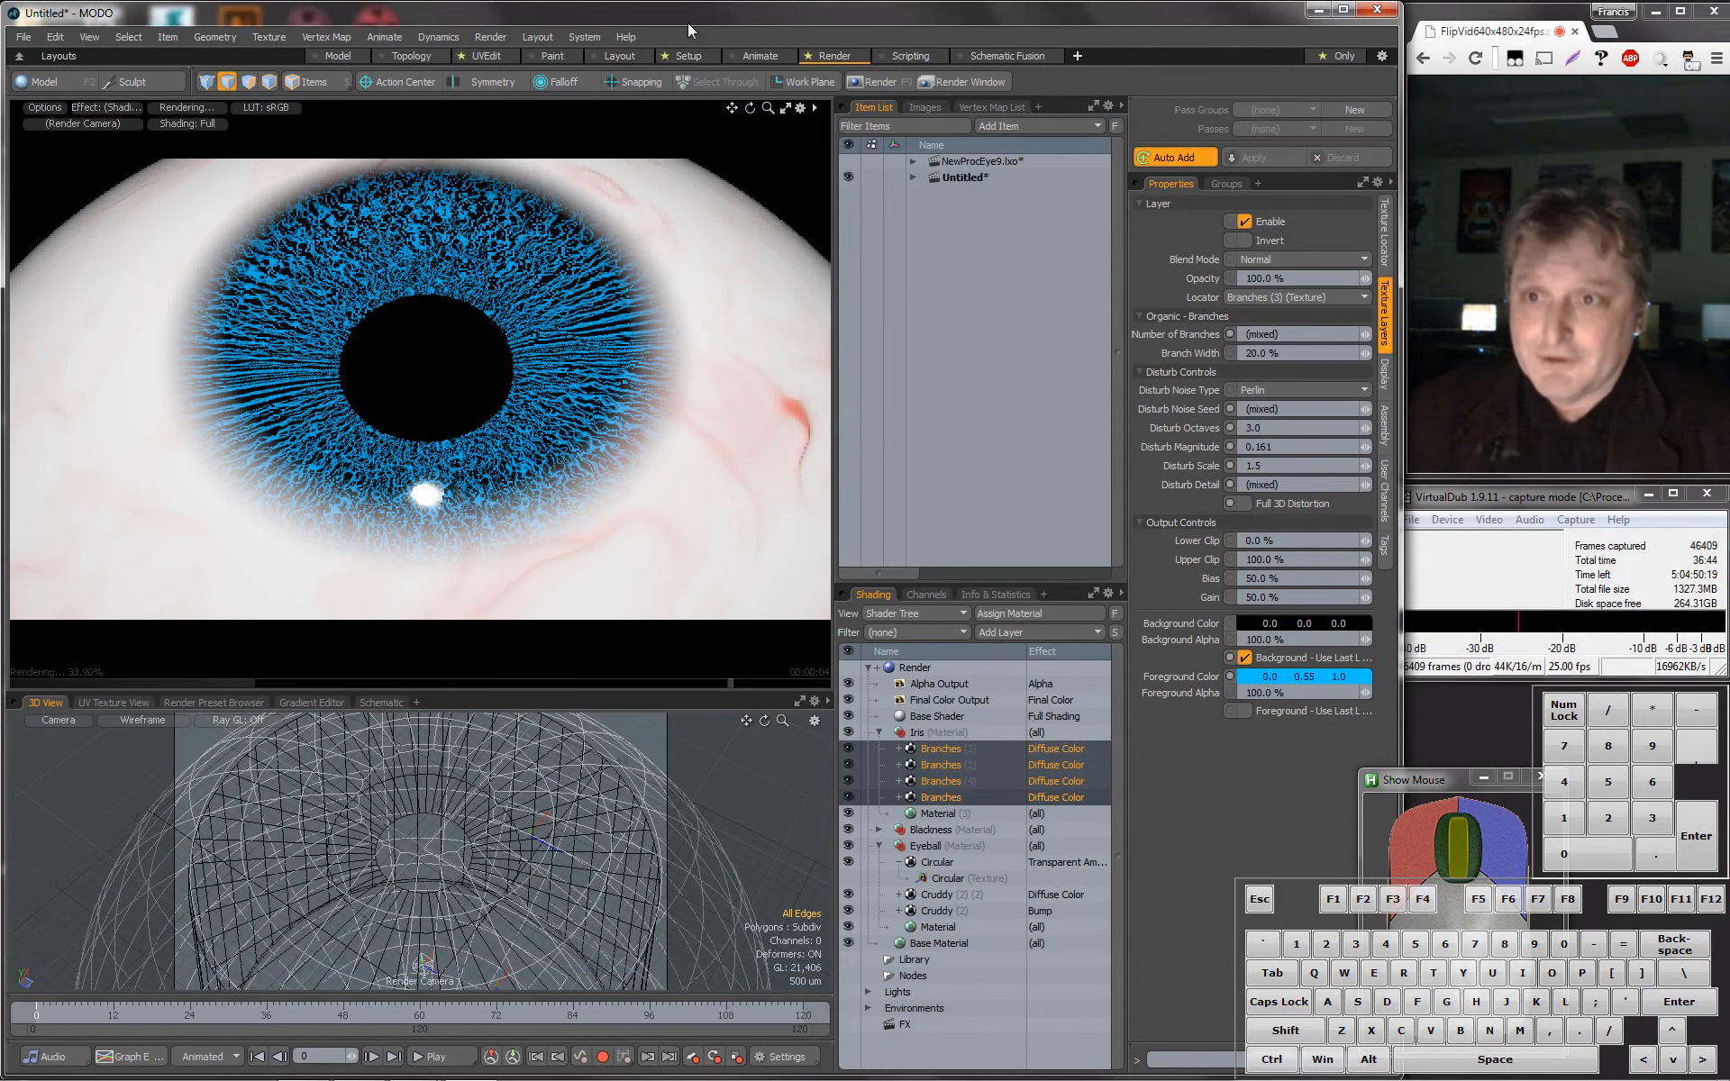
Switch to the MODO Online Help in Chrome and open the Shader Tree page under Shading and Lighting.
mouse_move(321, 1078)
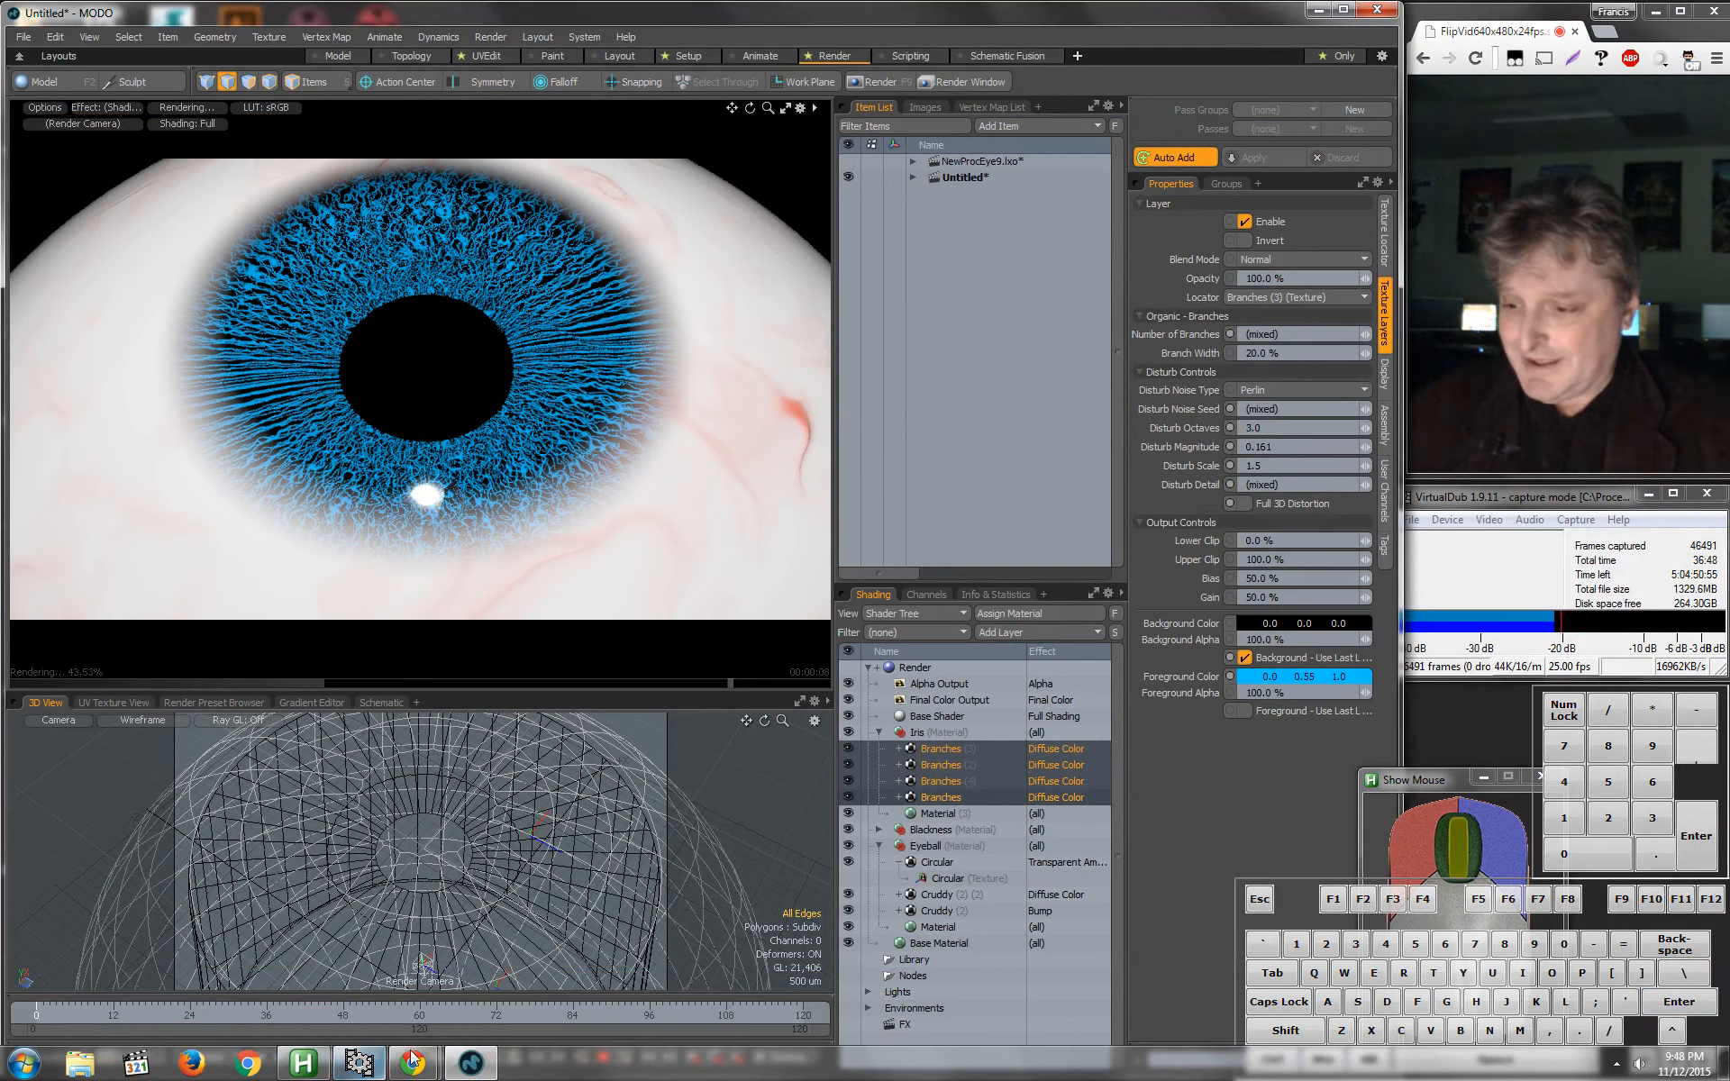
mouse_move(410, 1062)
left_click(517, 964)
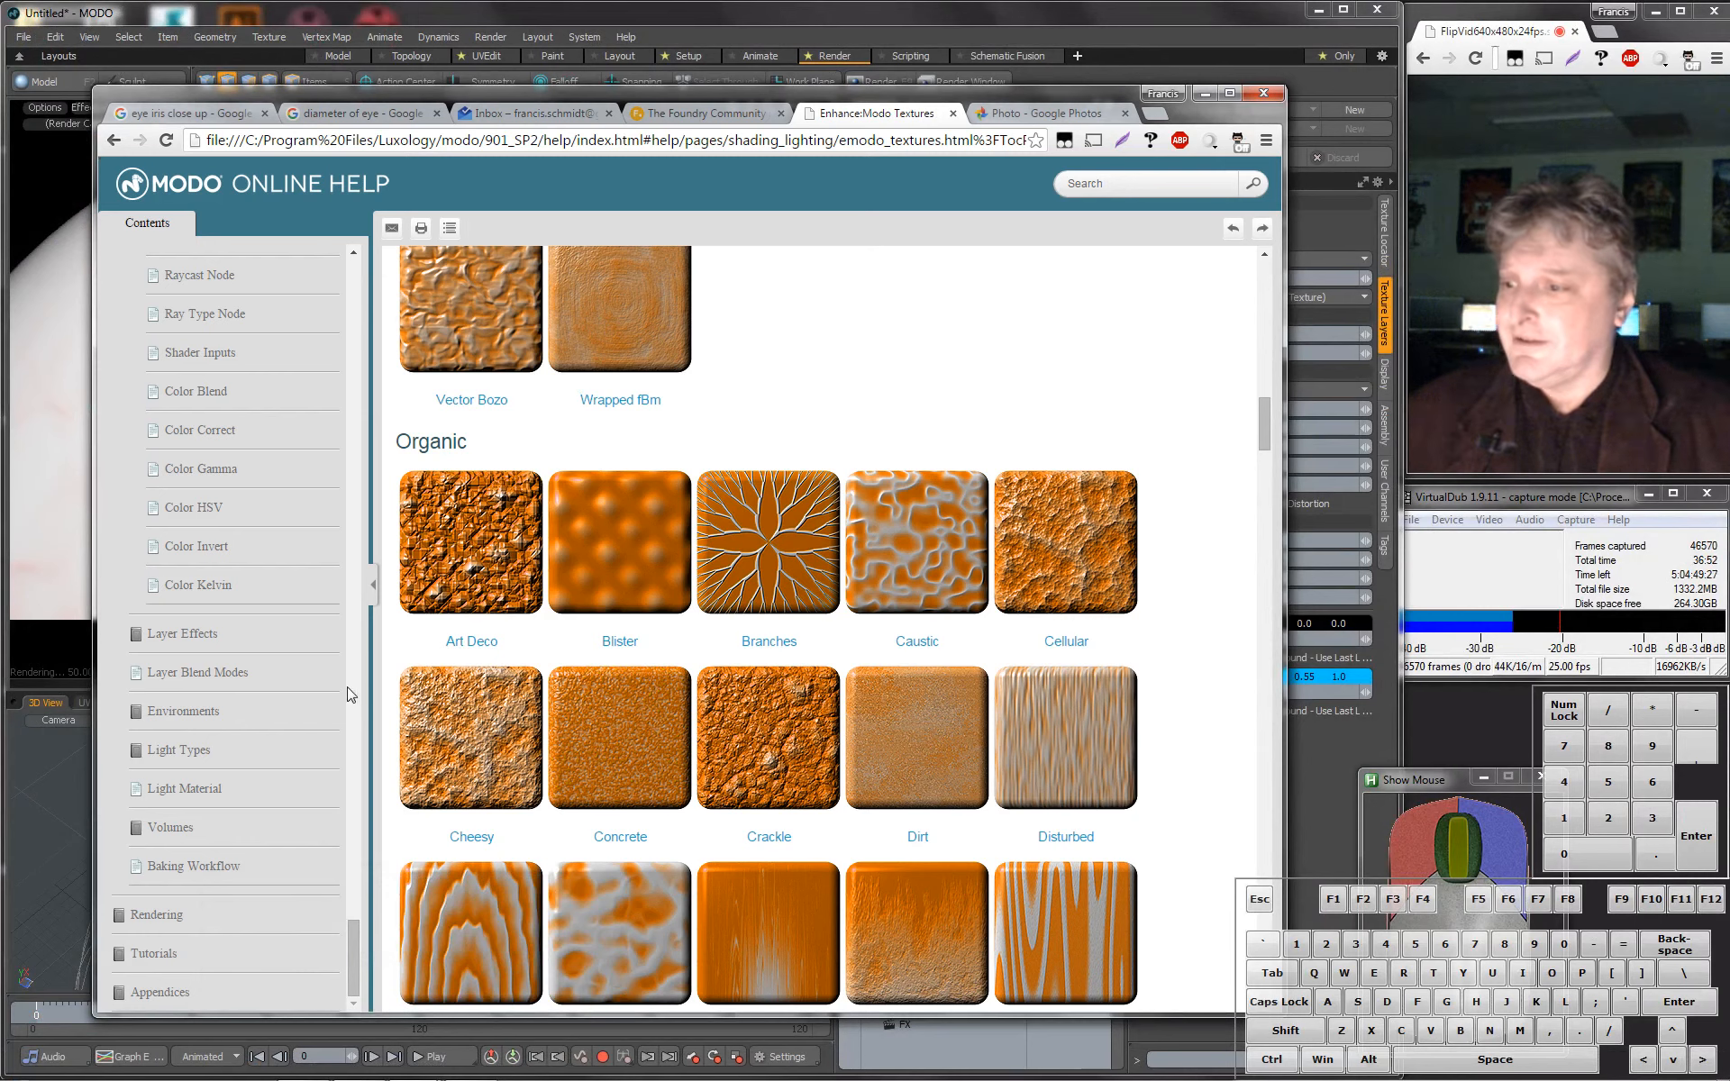
left_click_drag(360, 969, 352, 941)
mouse_move(353, 946)
left_mouse_down()
mouse_move(374, 849)
mouse_move(368, 306)
left_mouse_up()
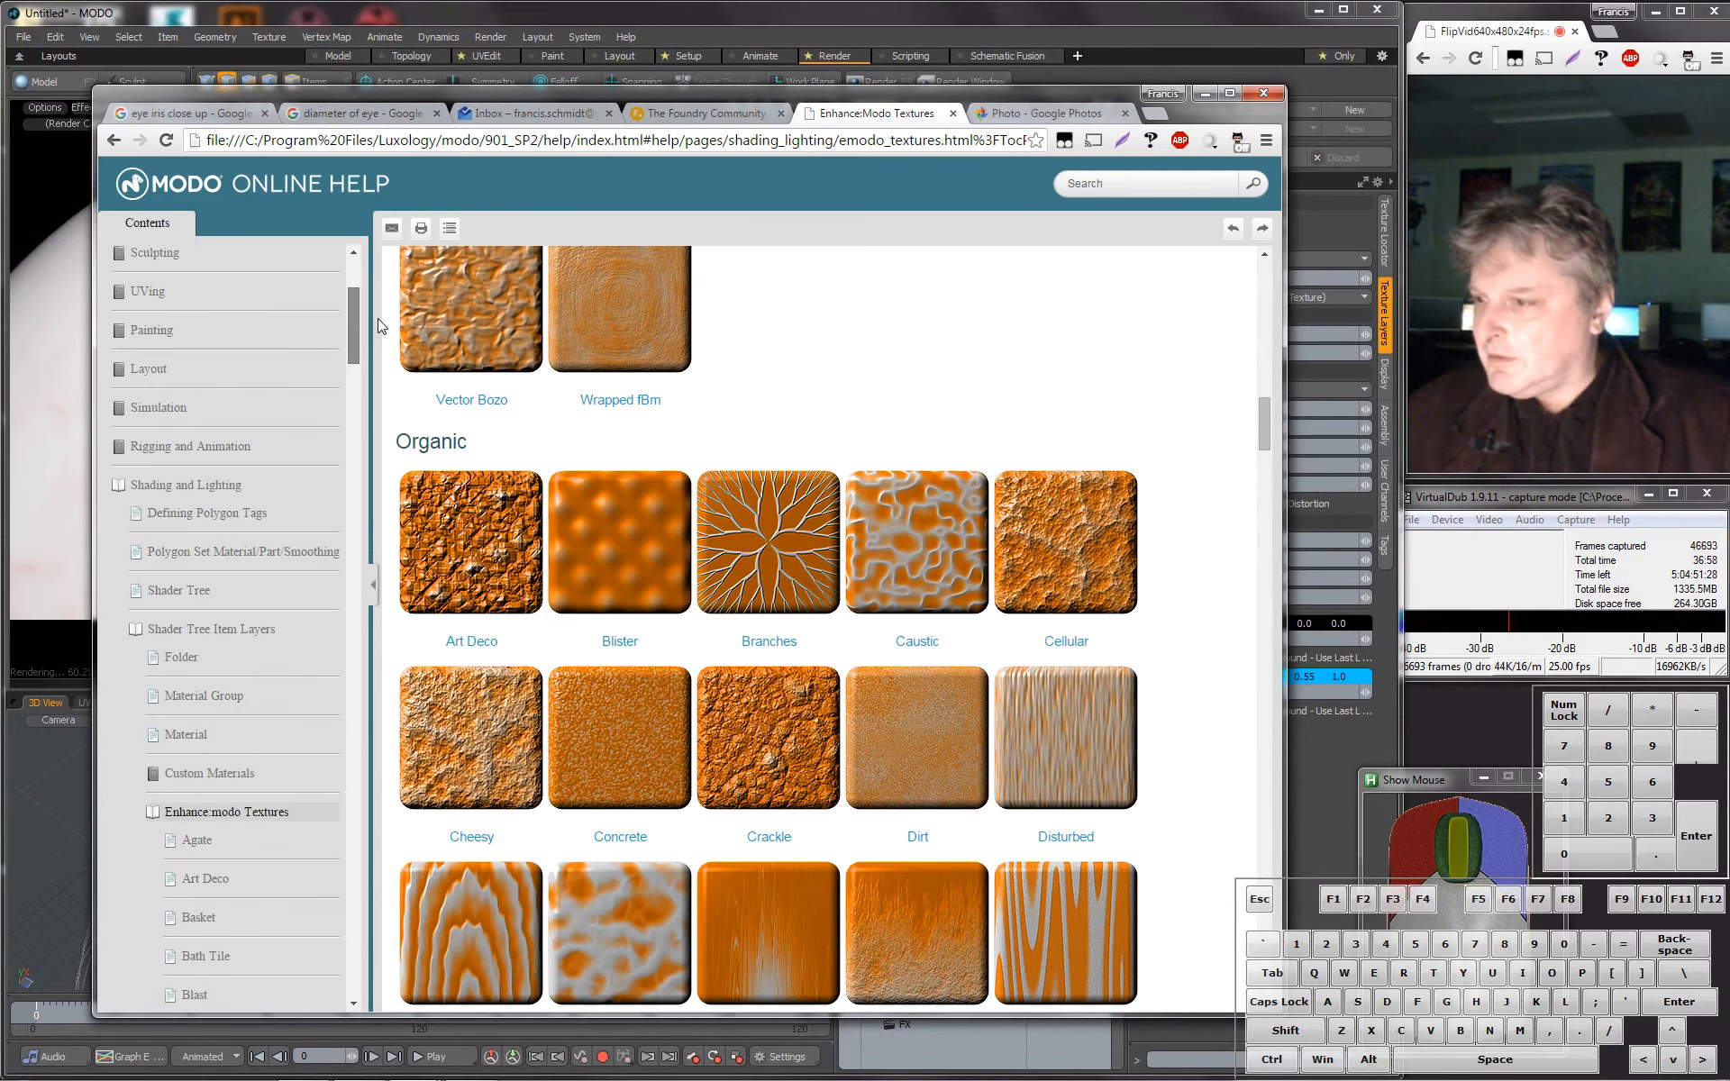
left_click(180, 591)
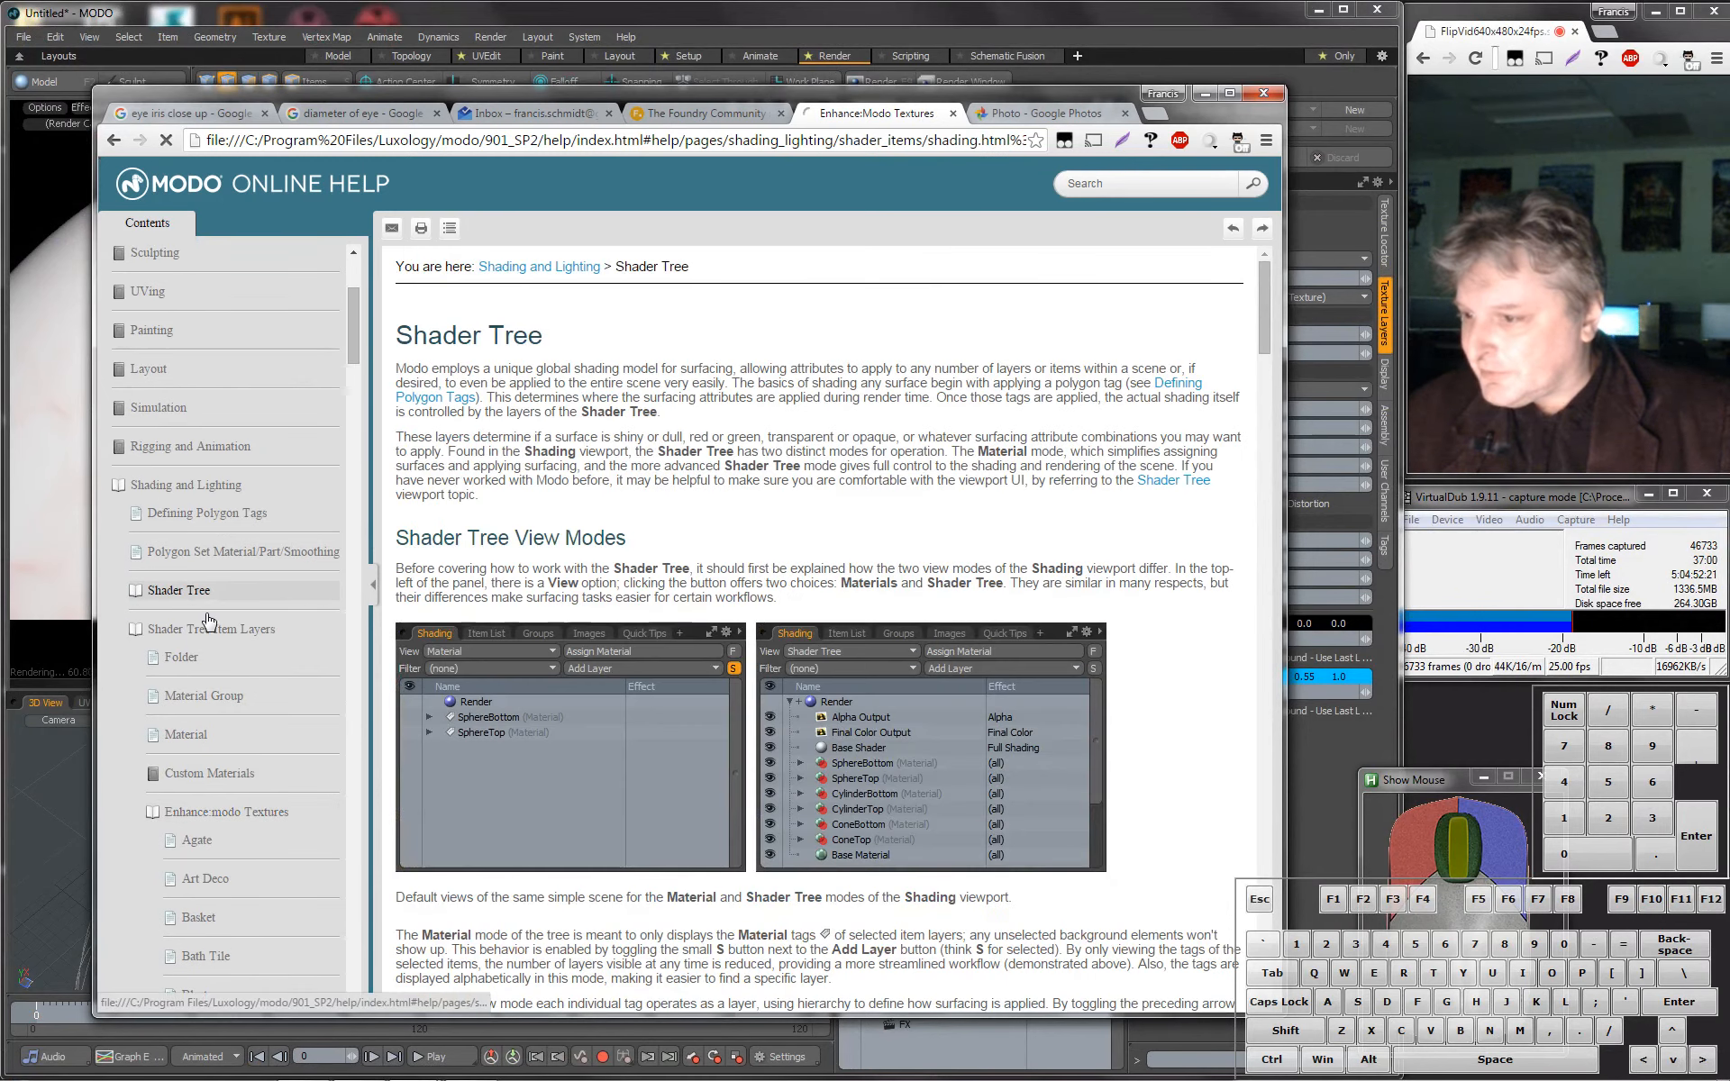
Read the Shader Tree page's sections on the Library and the contextual menu commands for layers.
scroll(838, 468, "down", 5)
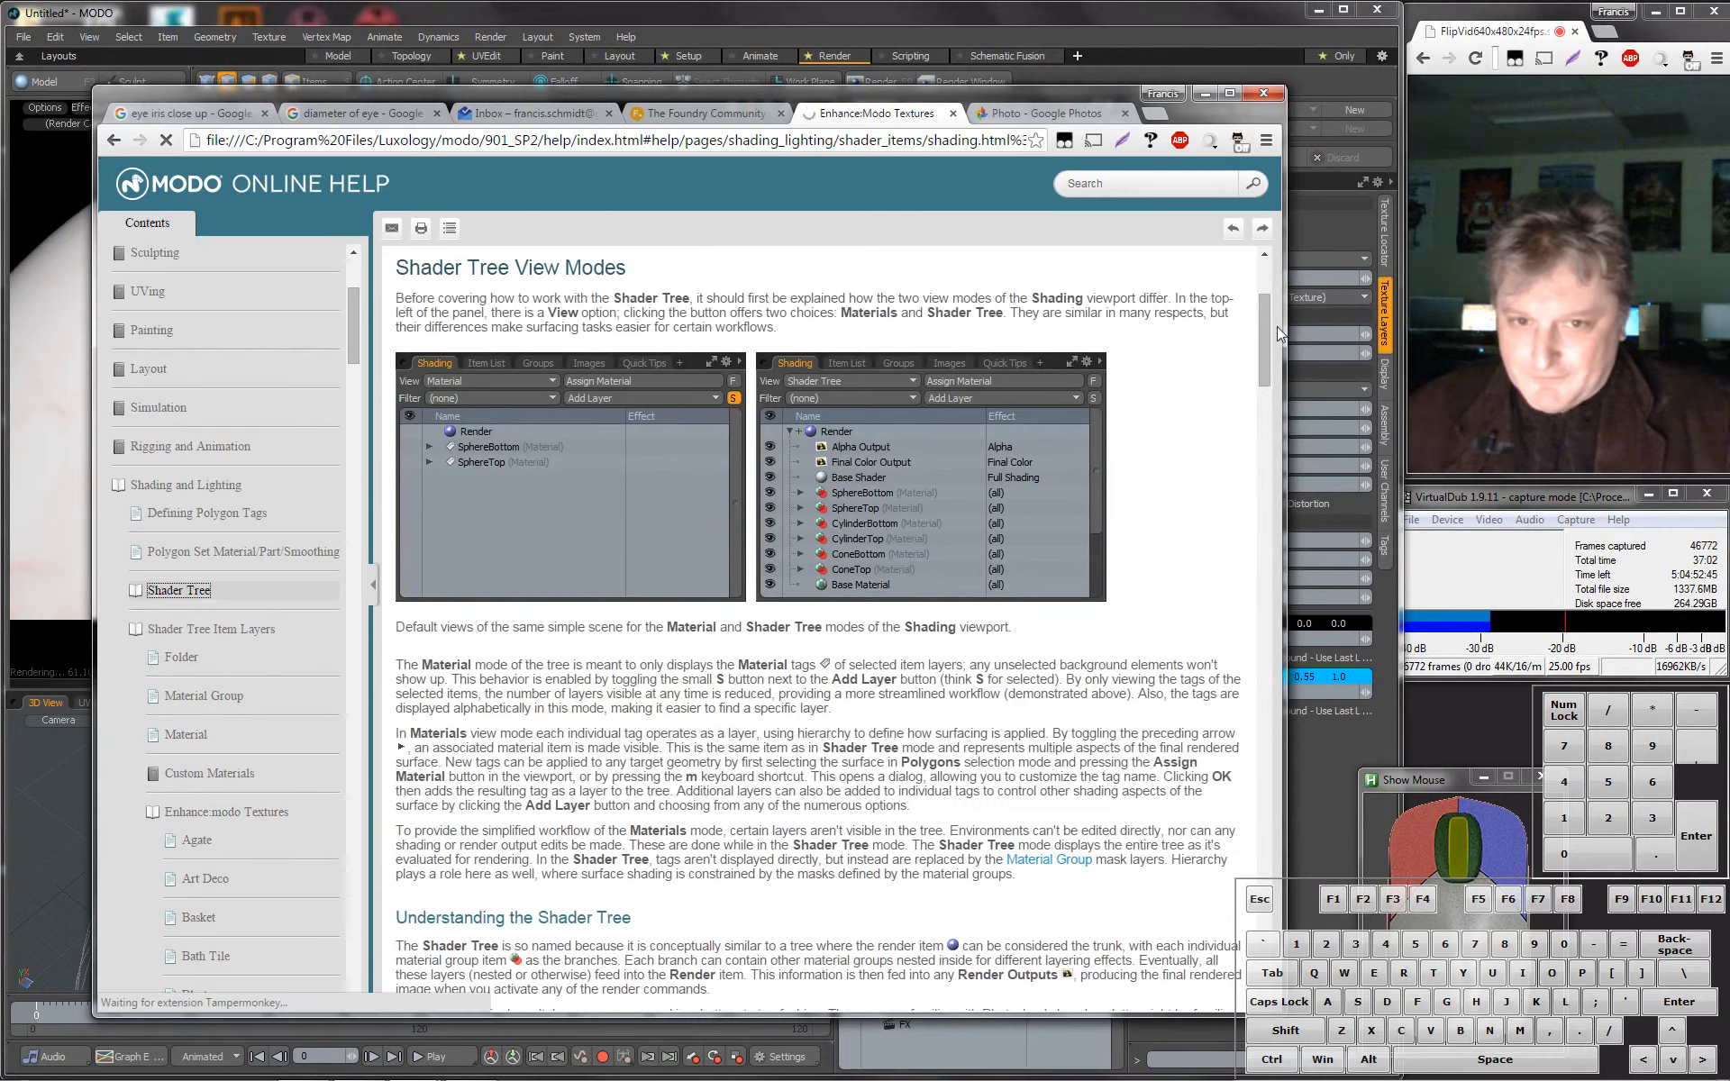
left_click_drag(1263, 331, 1257, 791)
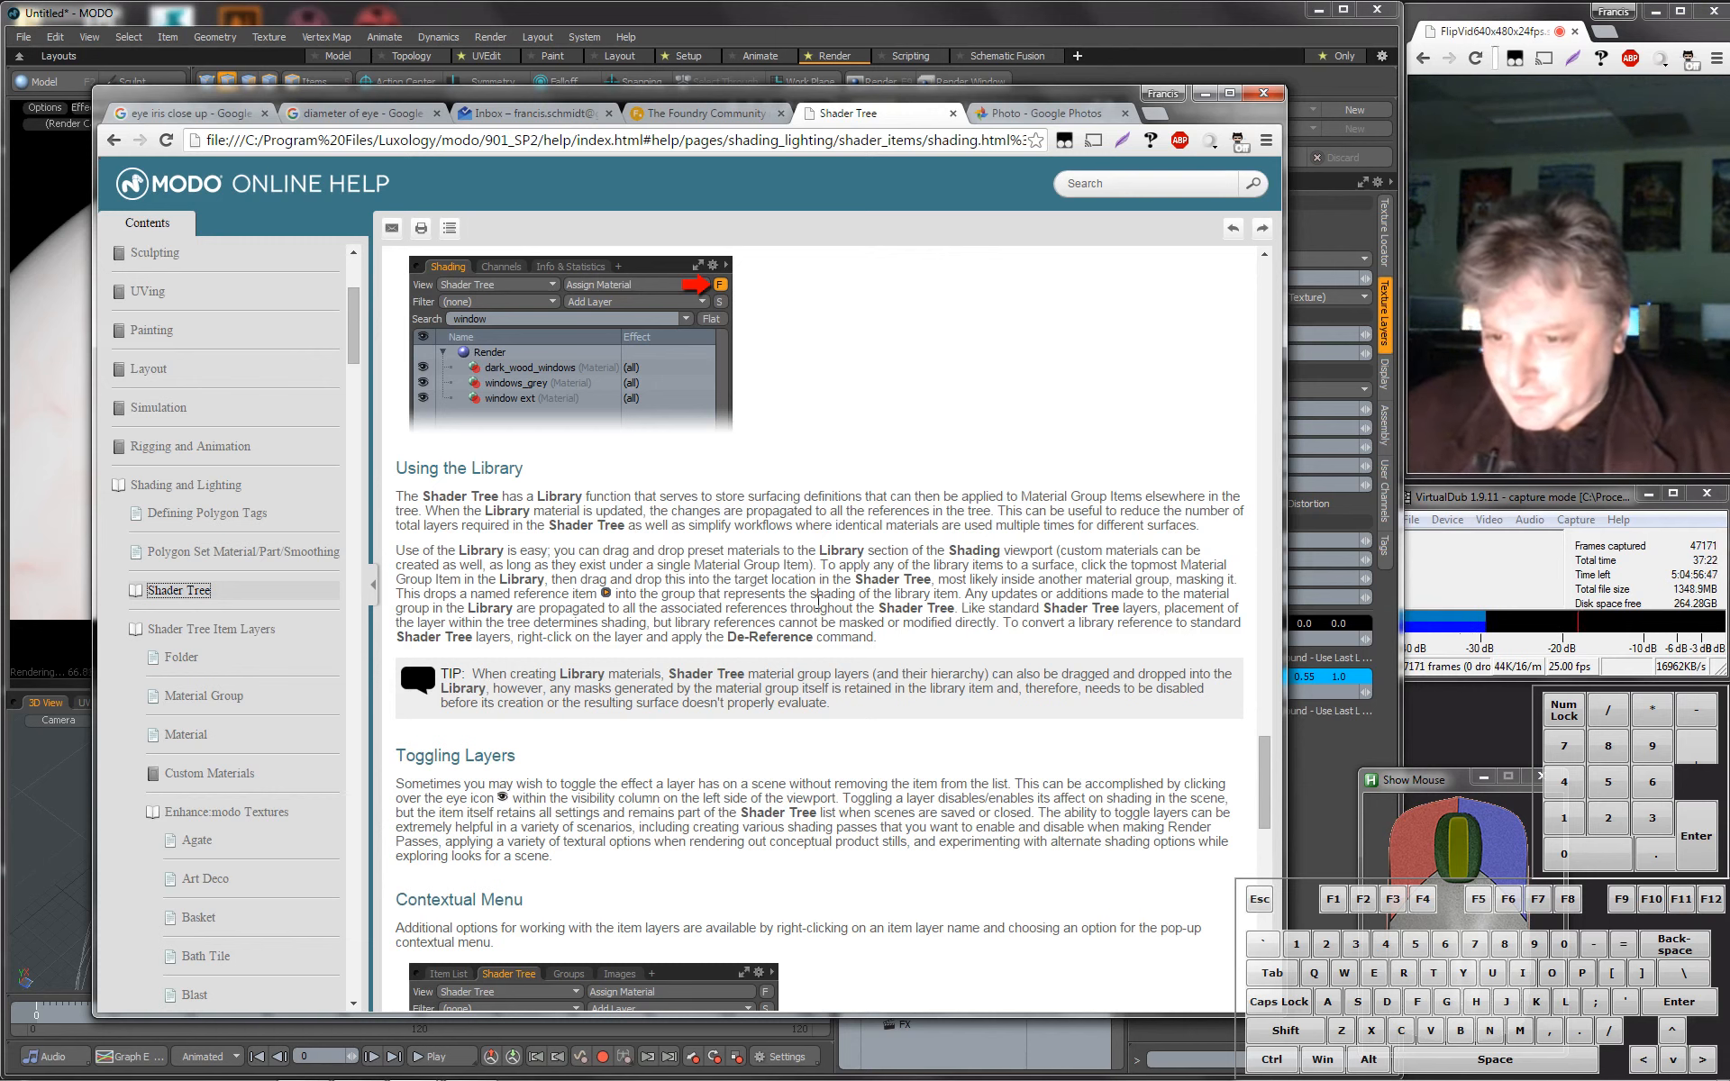
scroll(803, 691, "down", 8)
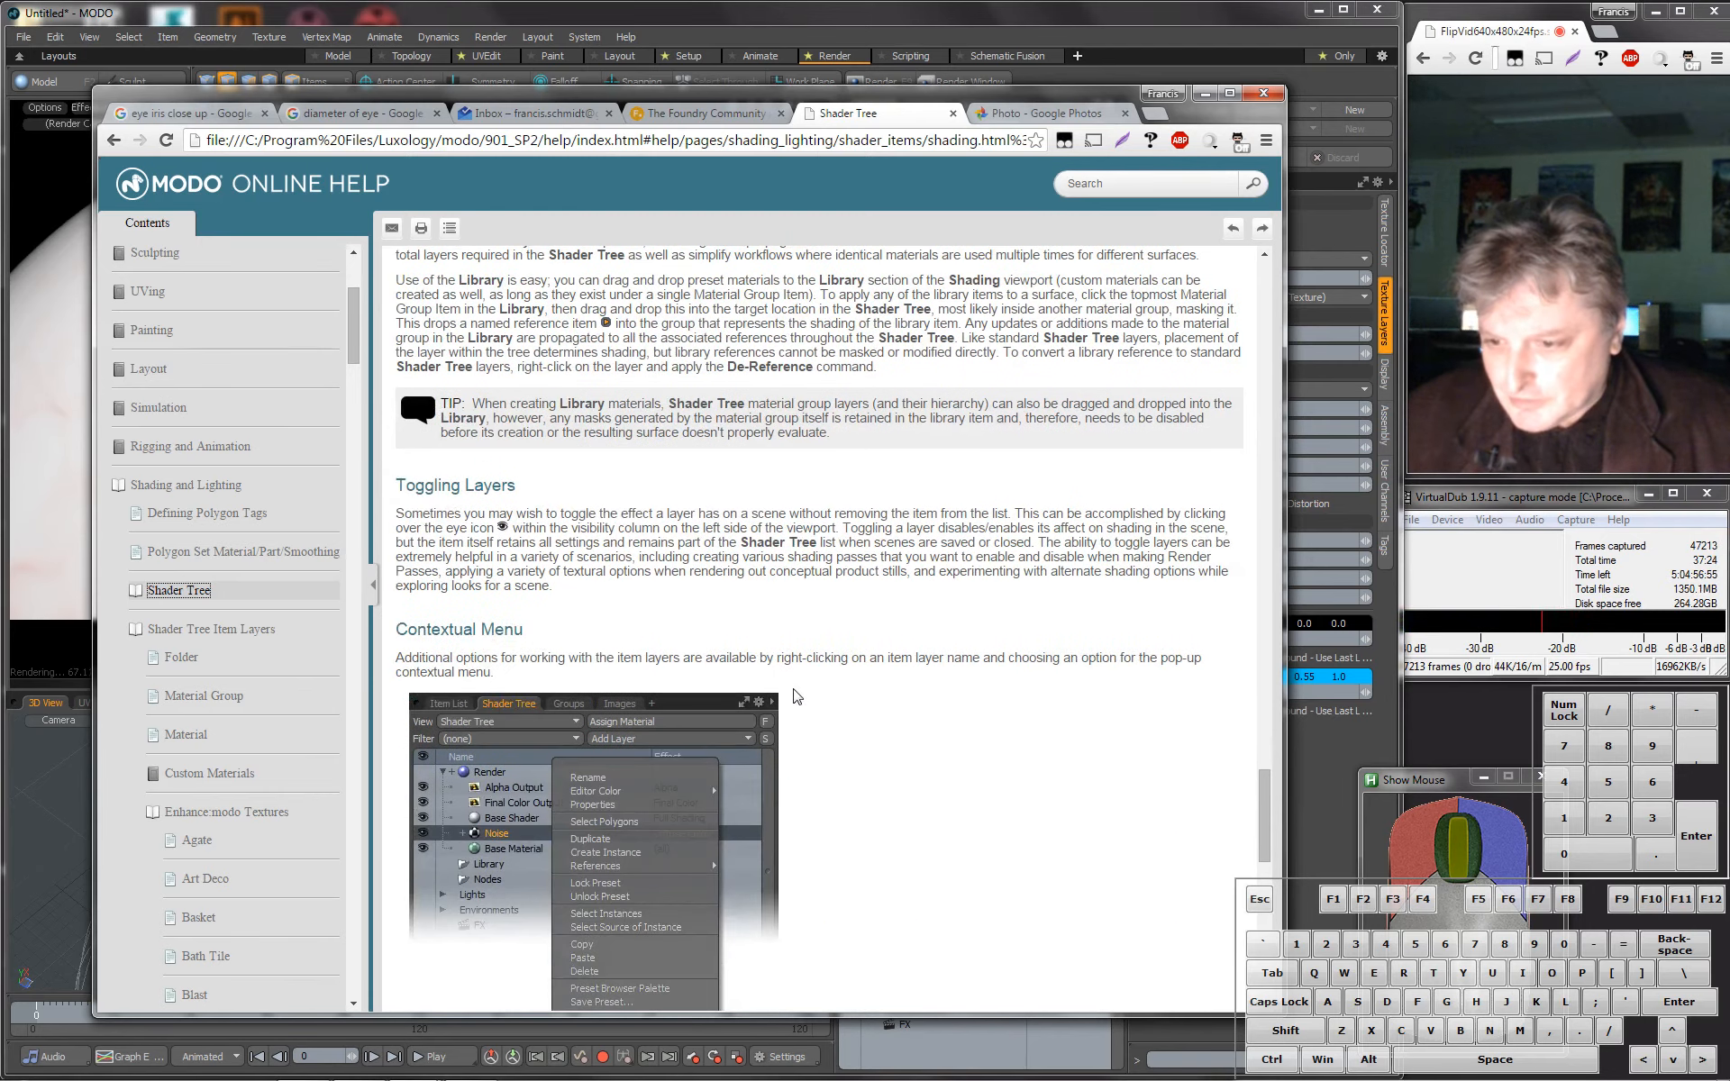
scroll(798, 696, "down", 7)
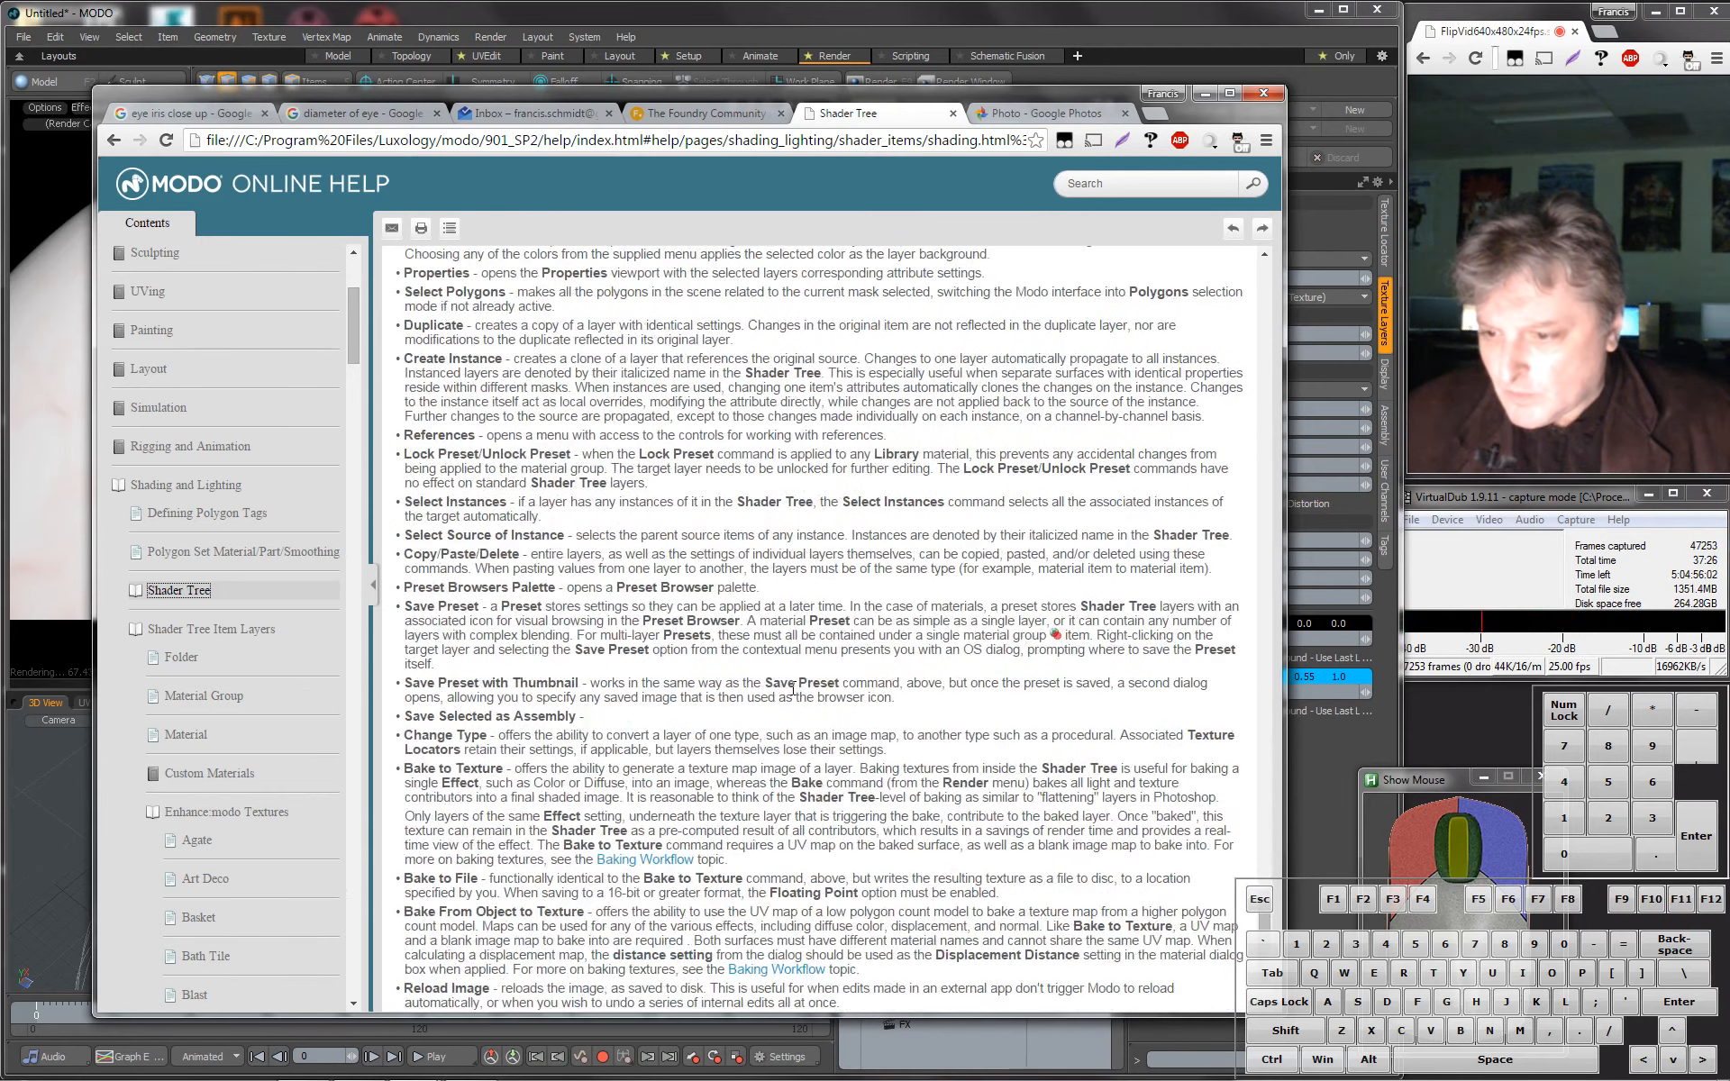
scroll(787, 689, "up", 13)
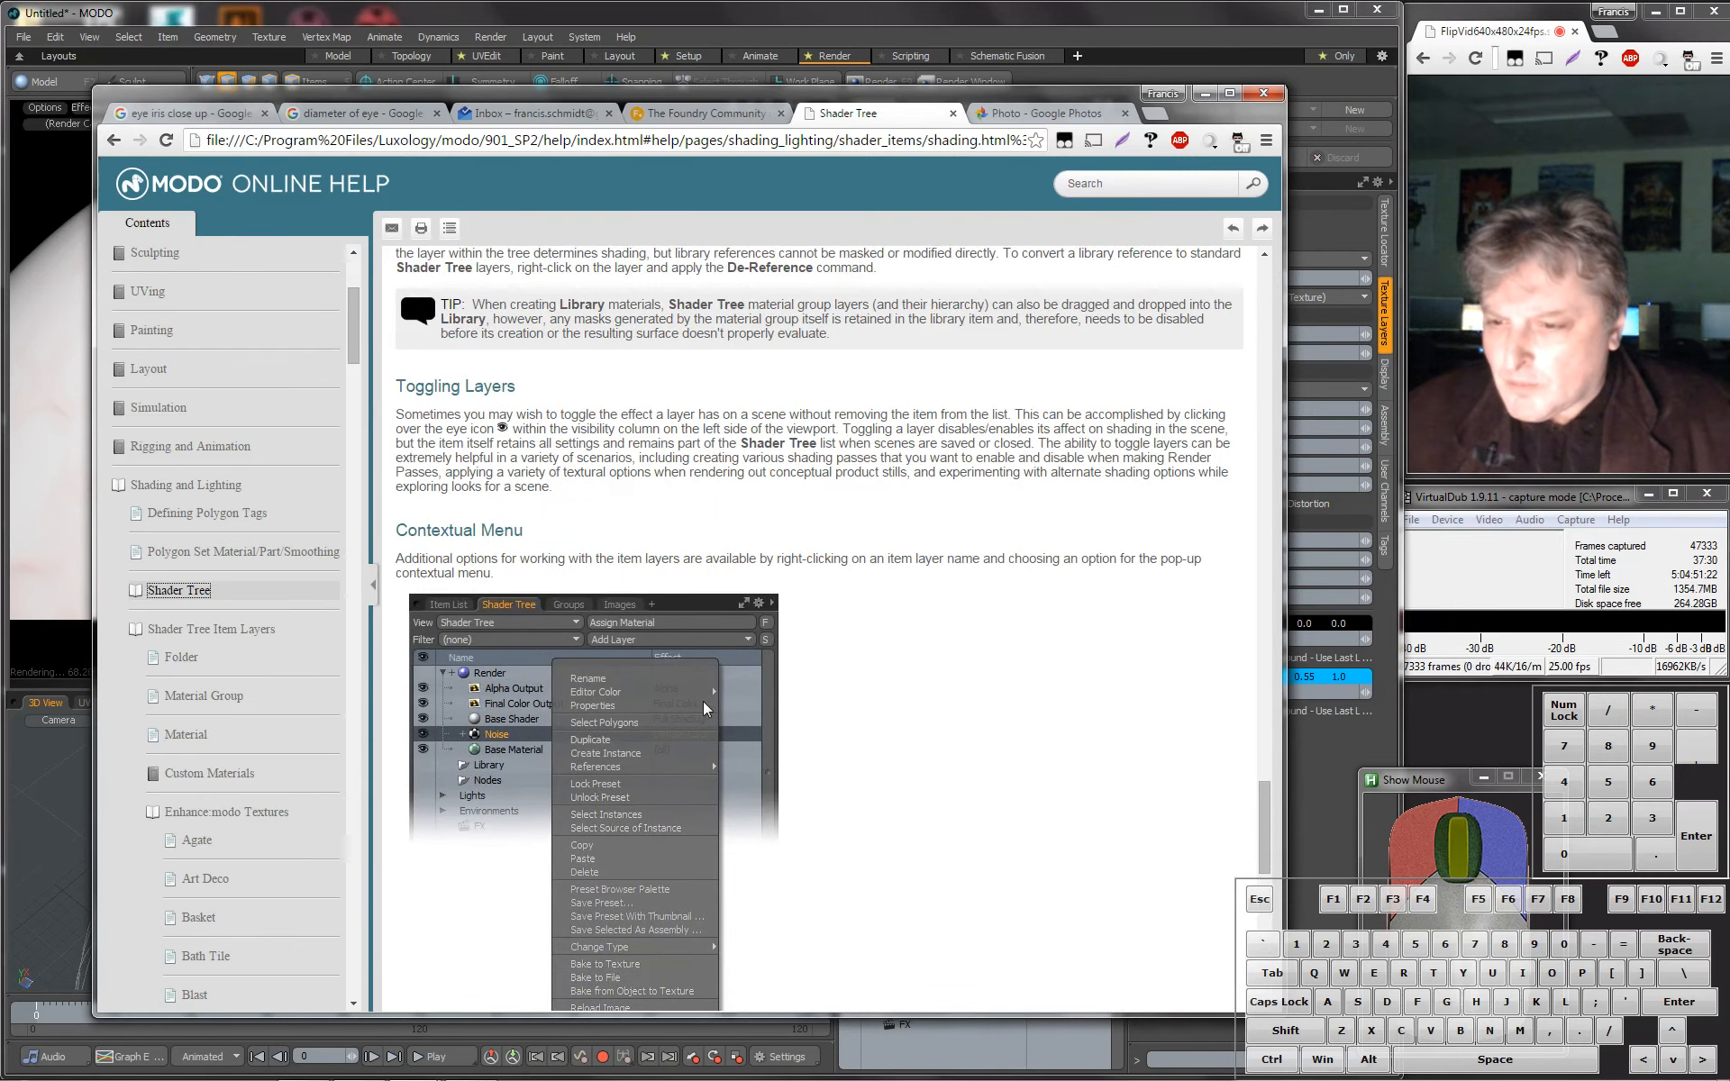
scroll(890, 707, "up", 5)
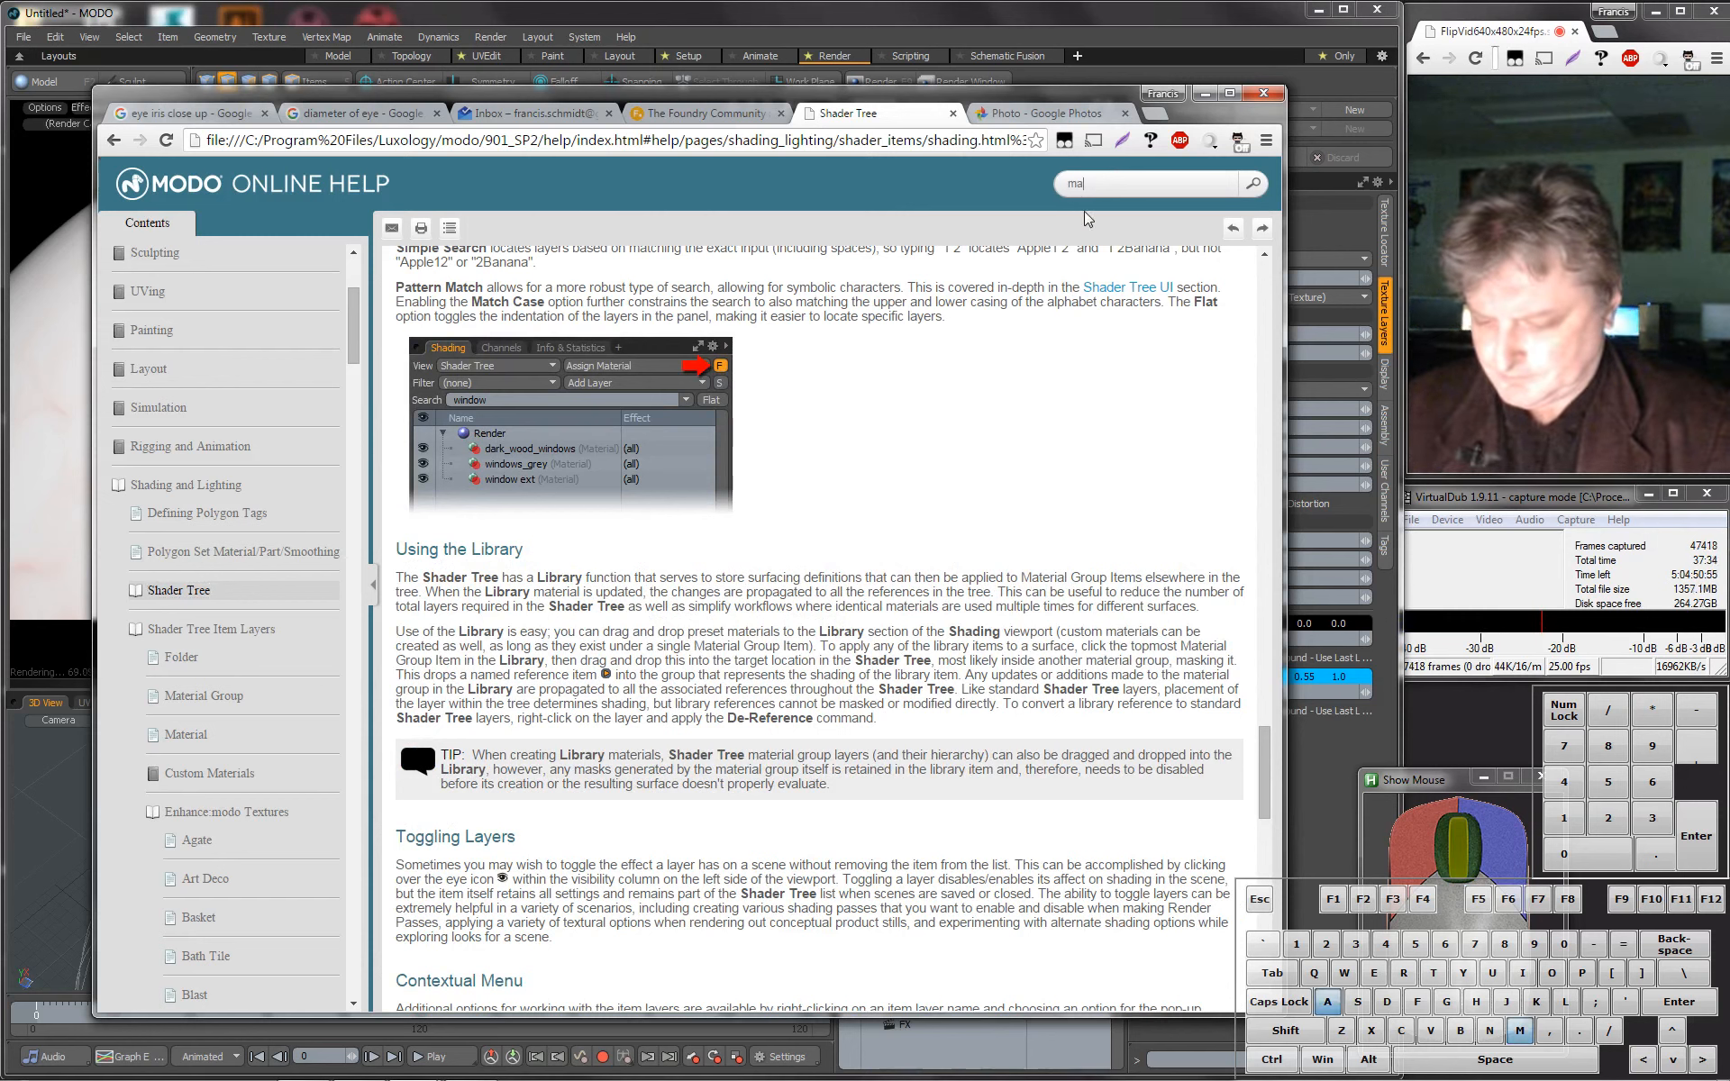
Search the help for "material group item" and read the Material Group page down to its closing tip.
type("l group item")
key("Return")
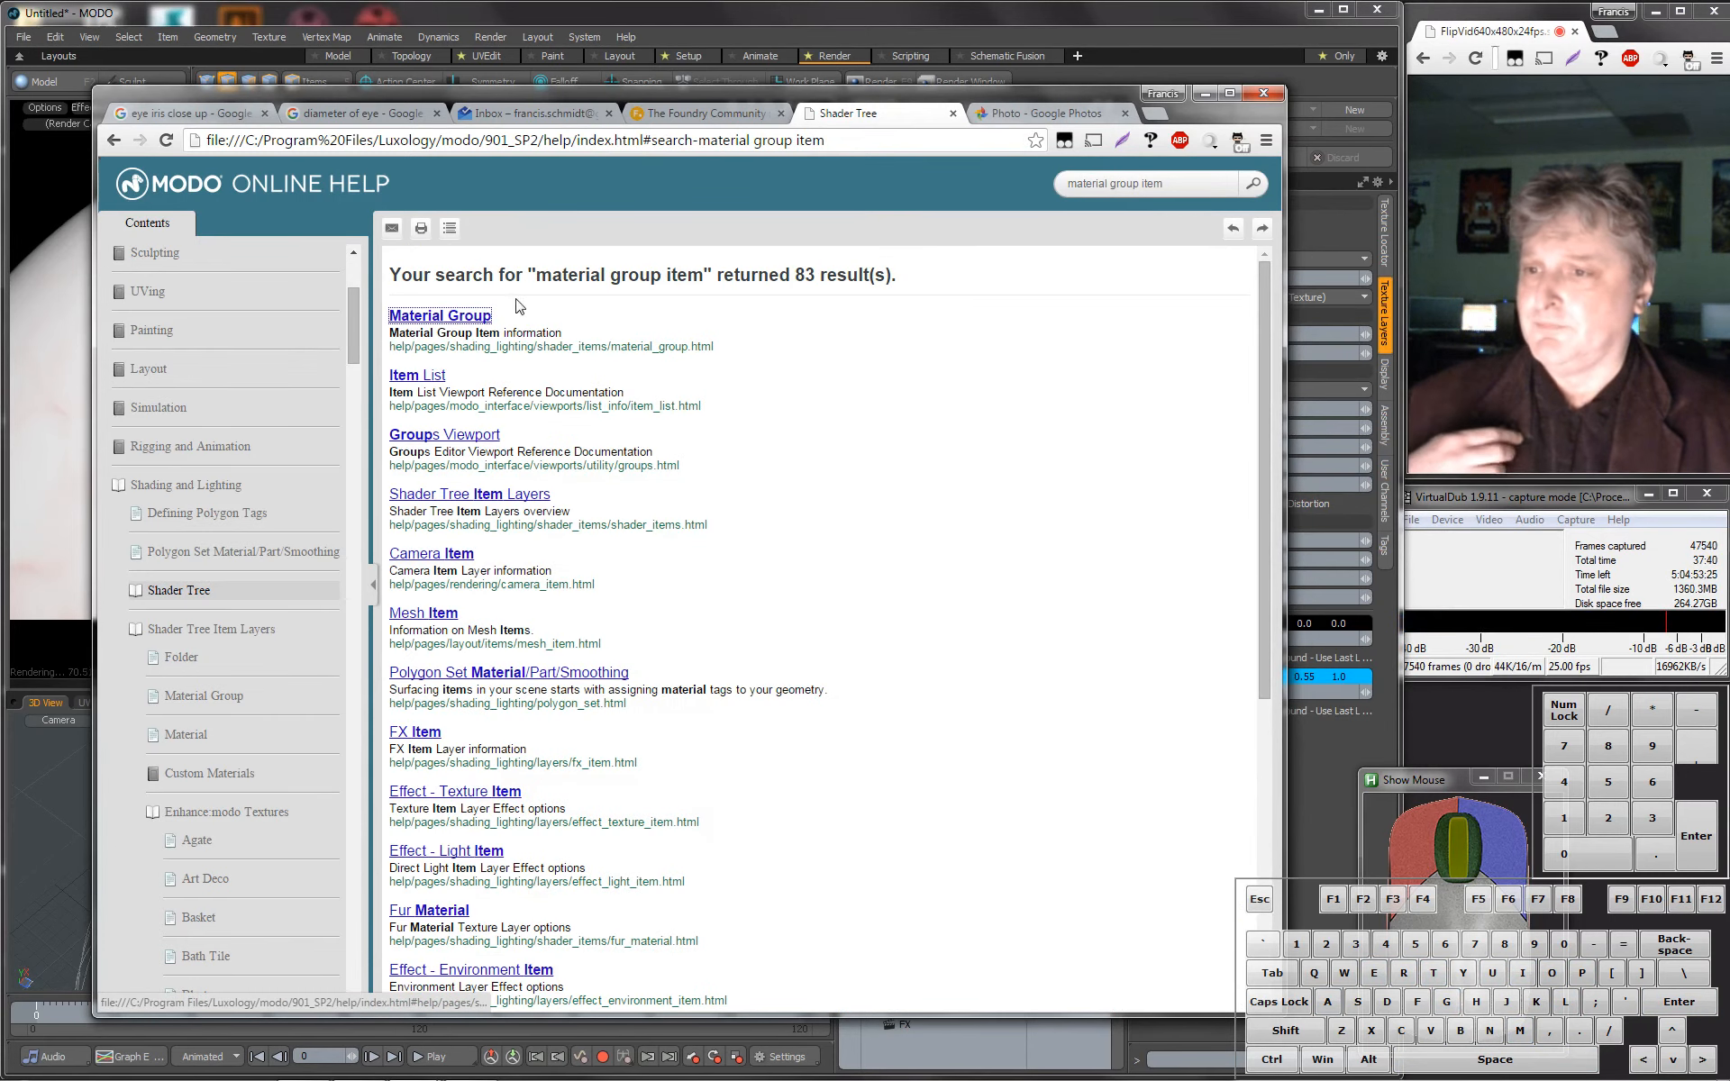
left_click(451, 316)
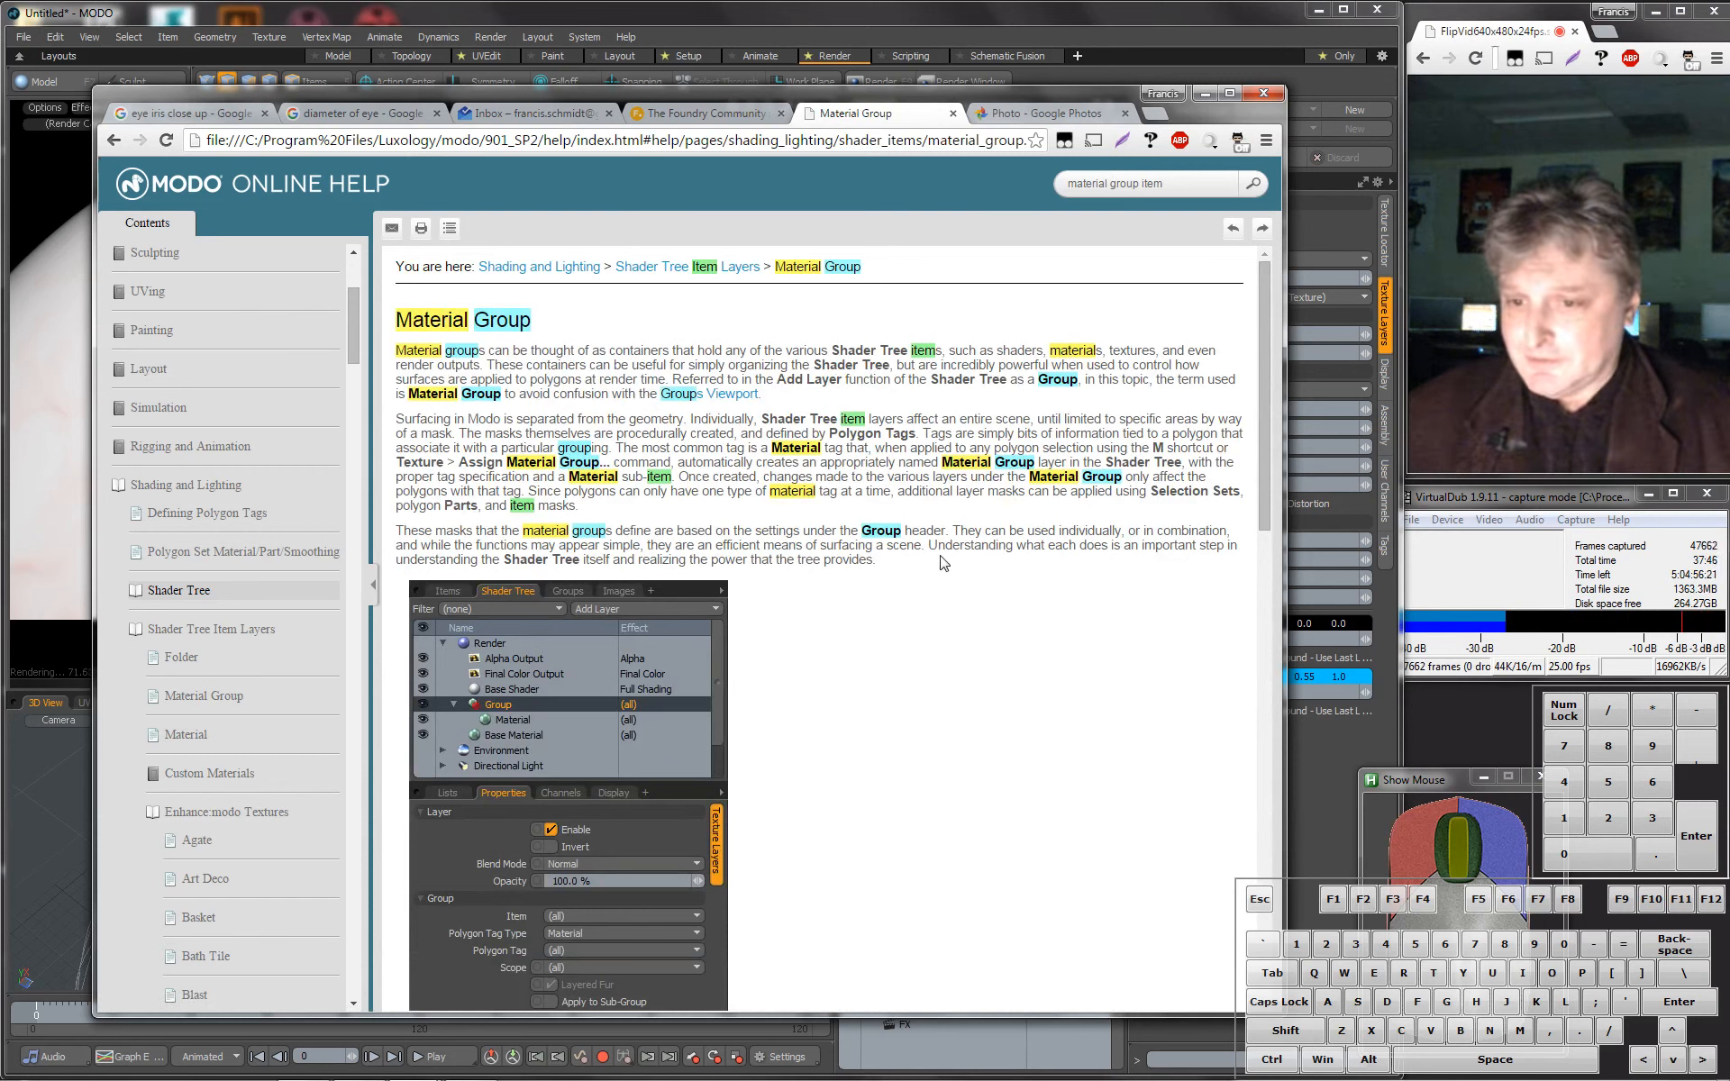
left_click_drag(1268, 387, 1292, 941)
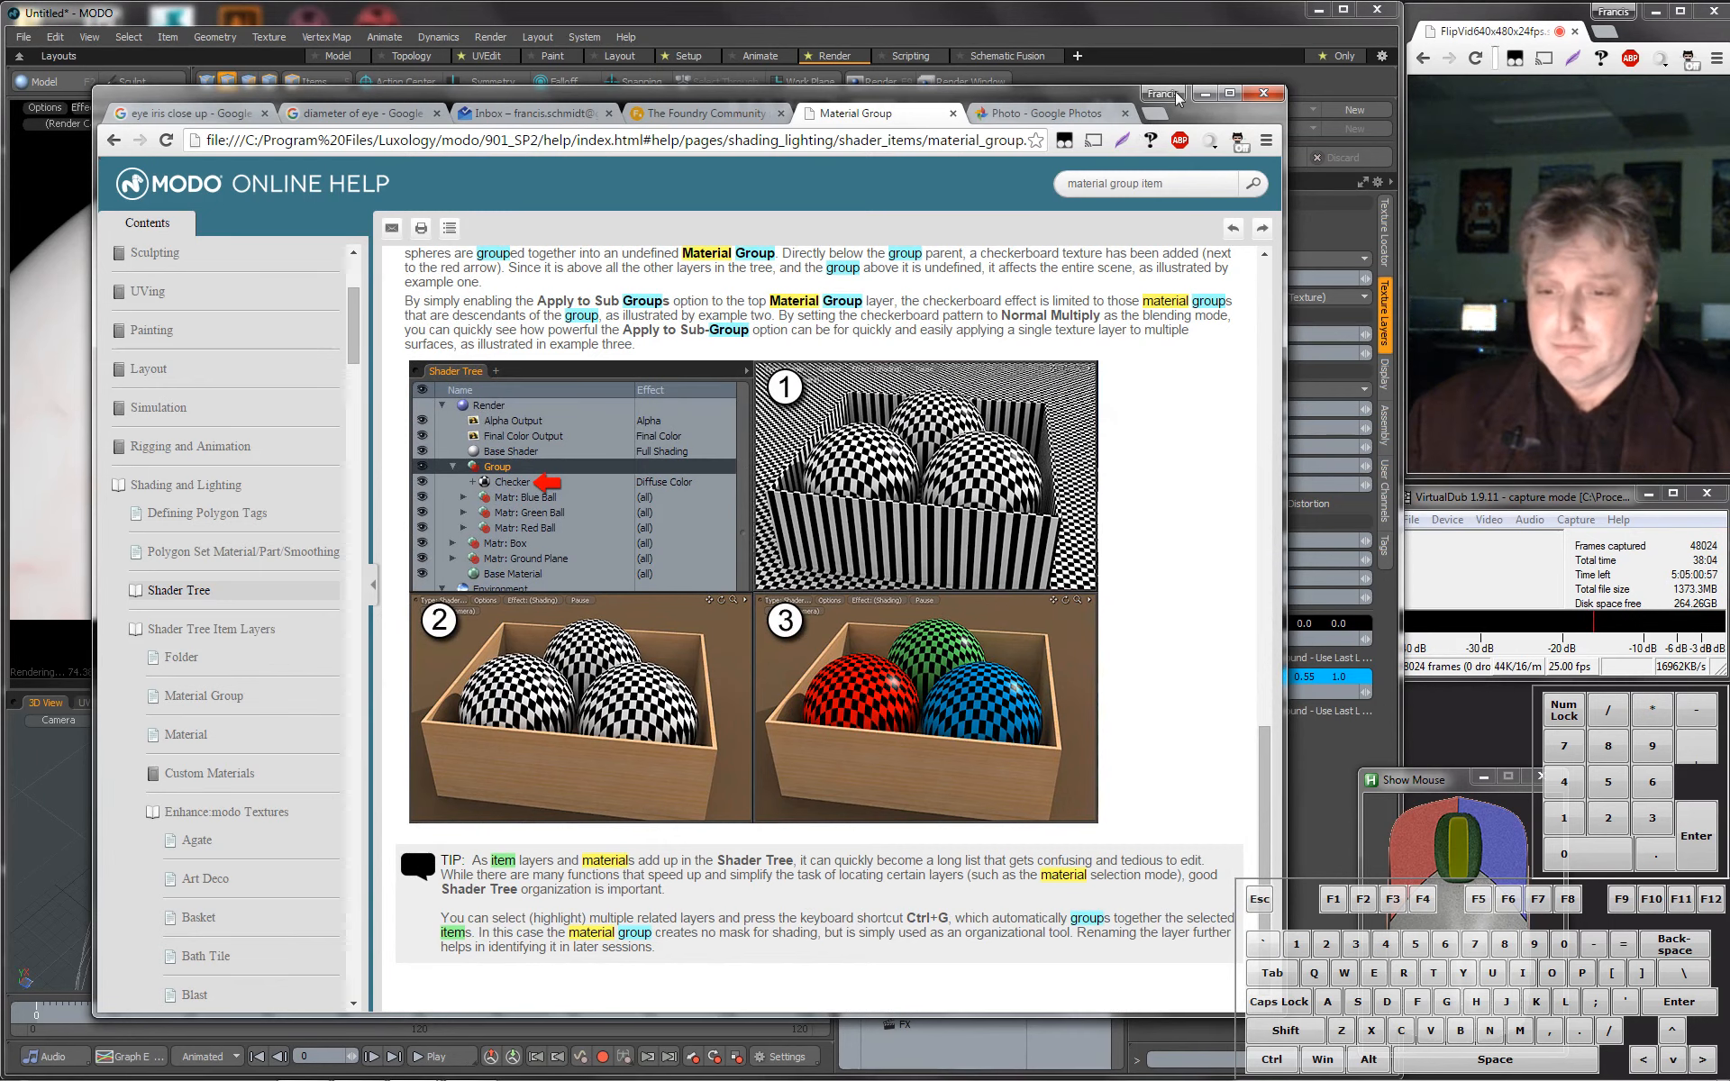
Return to MODO, group the four selected Branches layers in the Iris material, and rename the group IrisVeins.
left_click(1200, 99)
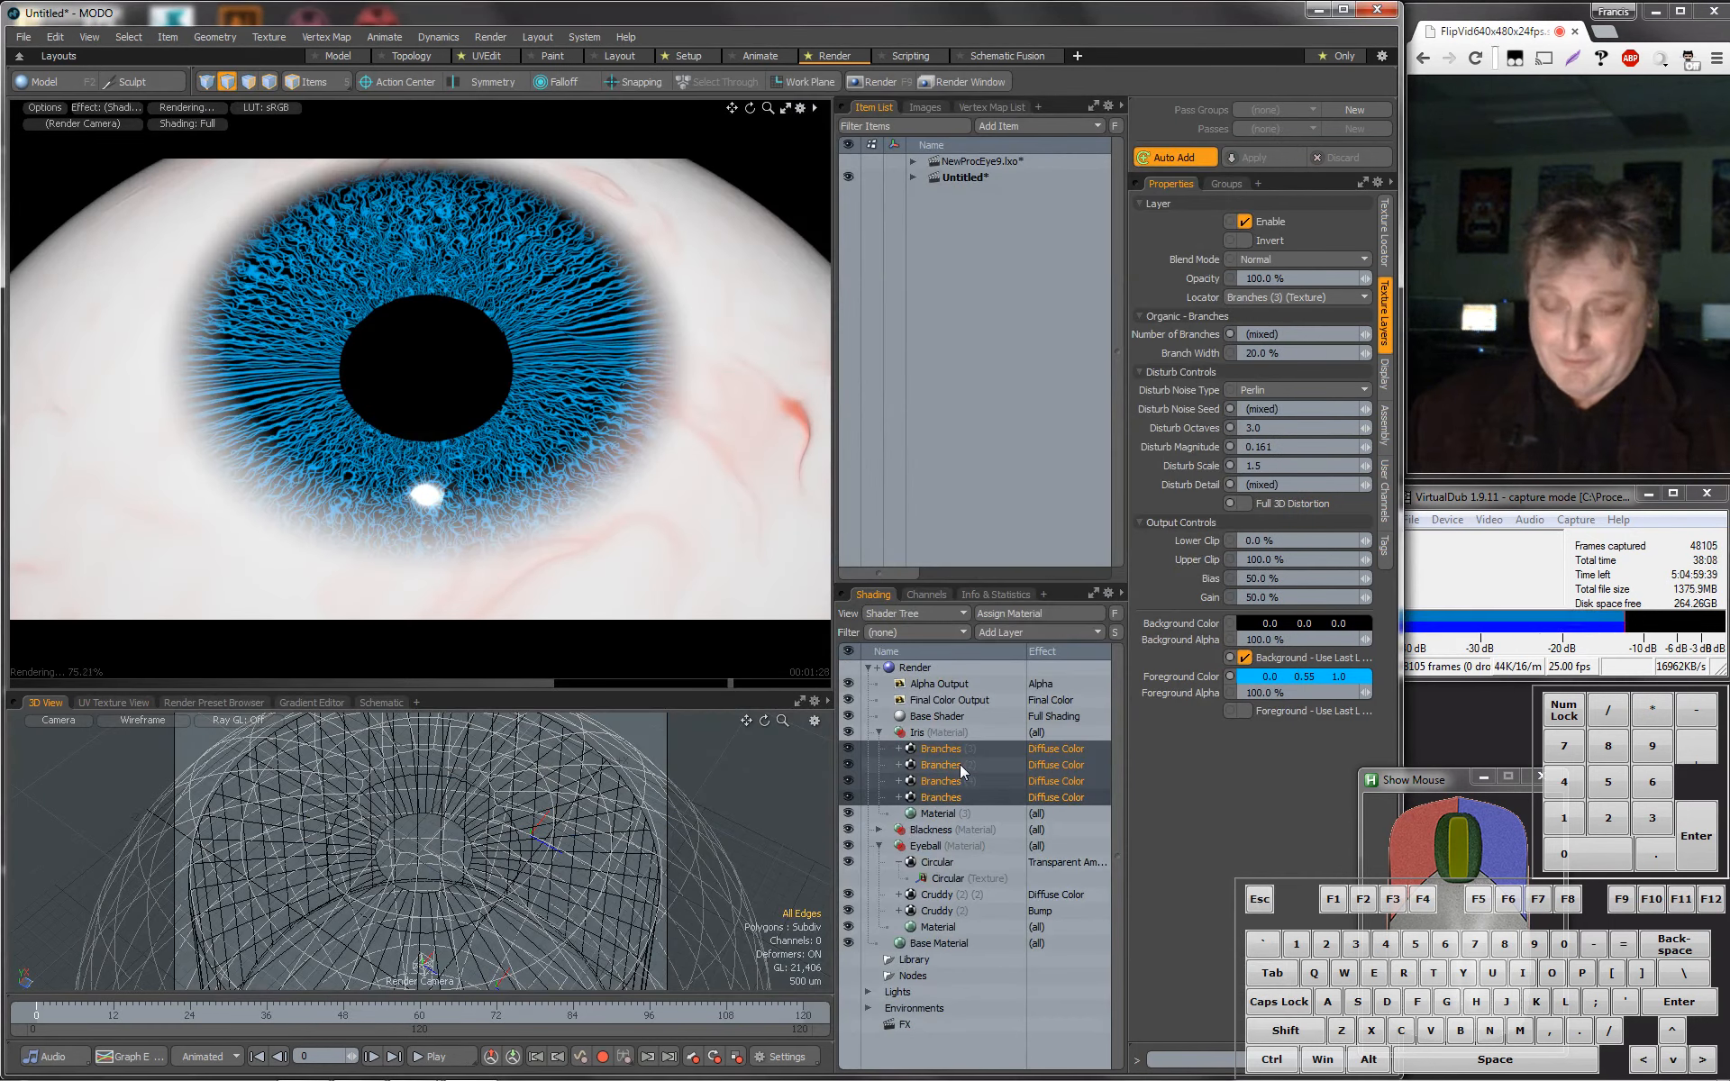
key("ctrl+g")
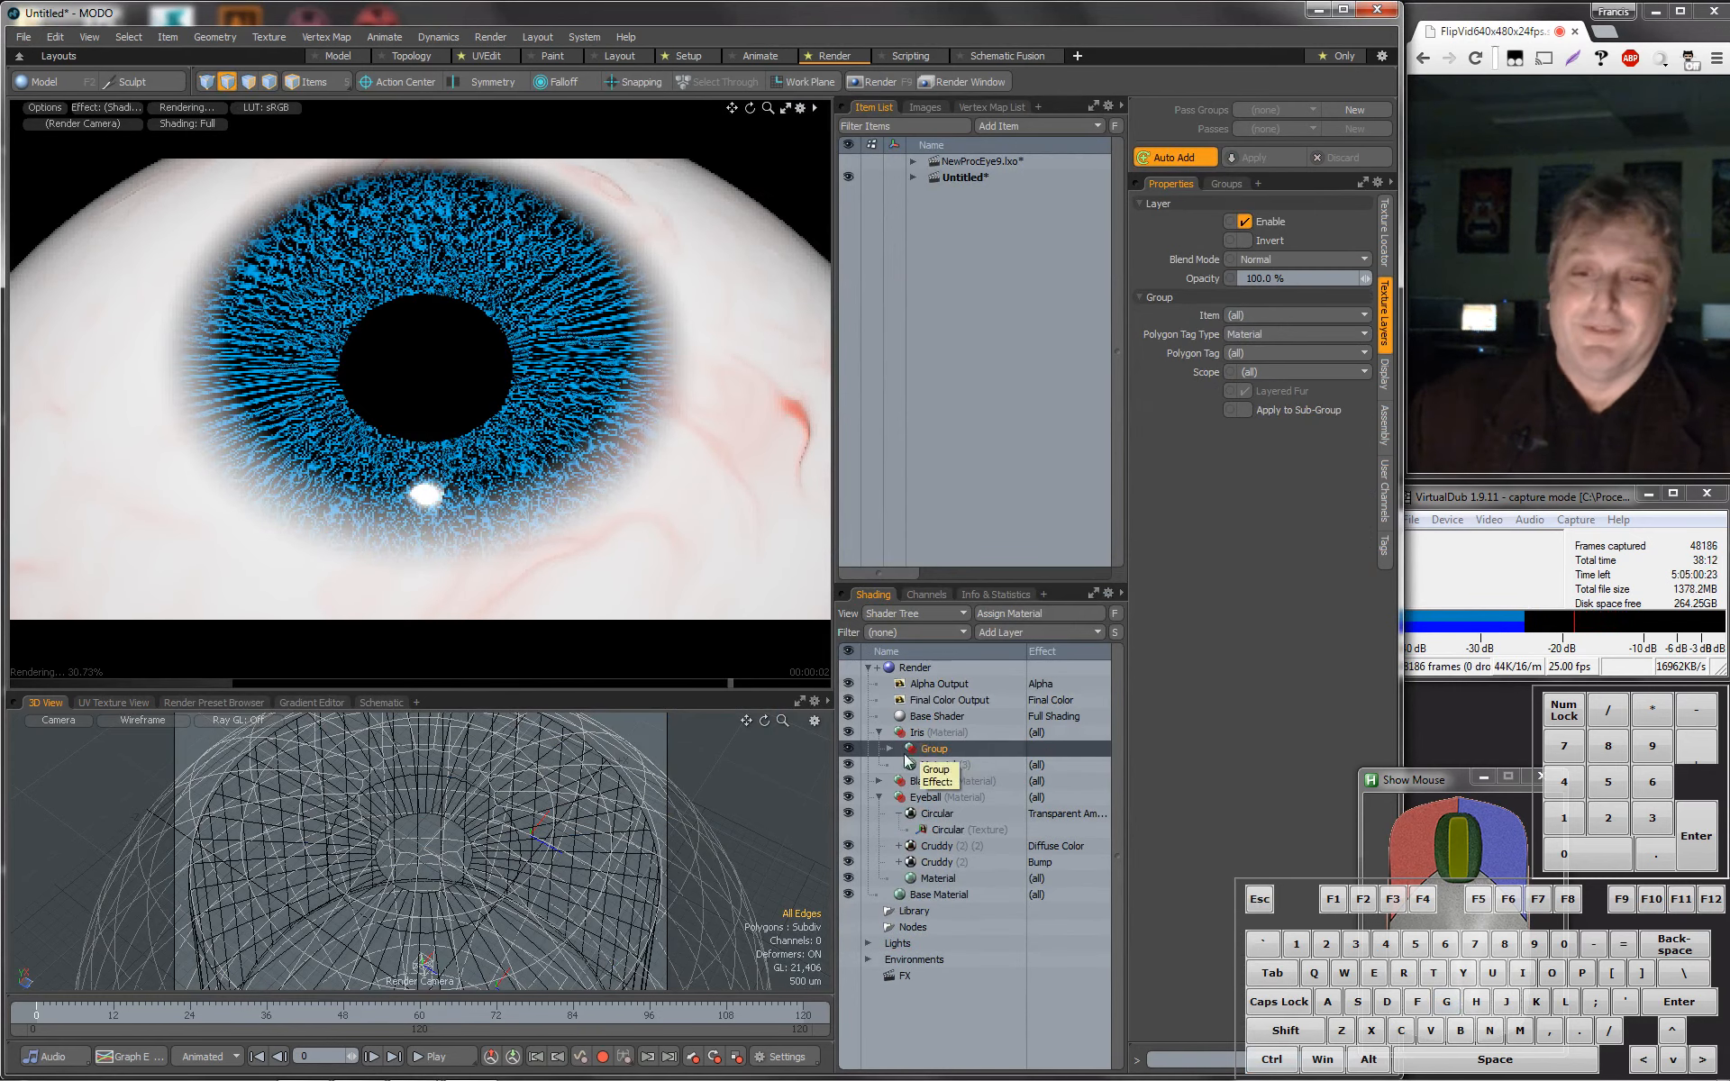
right_click(949, 749)
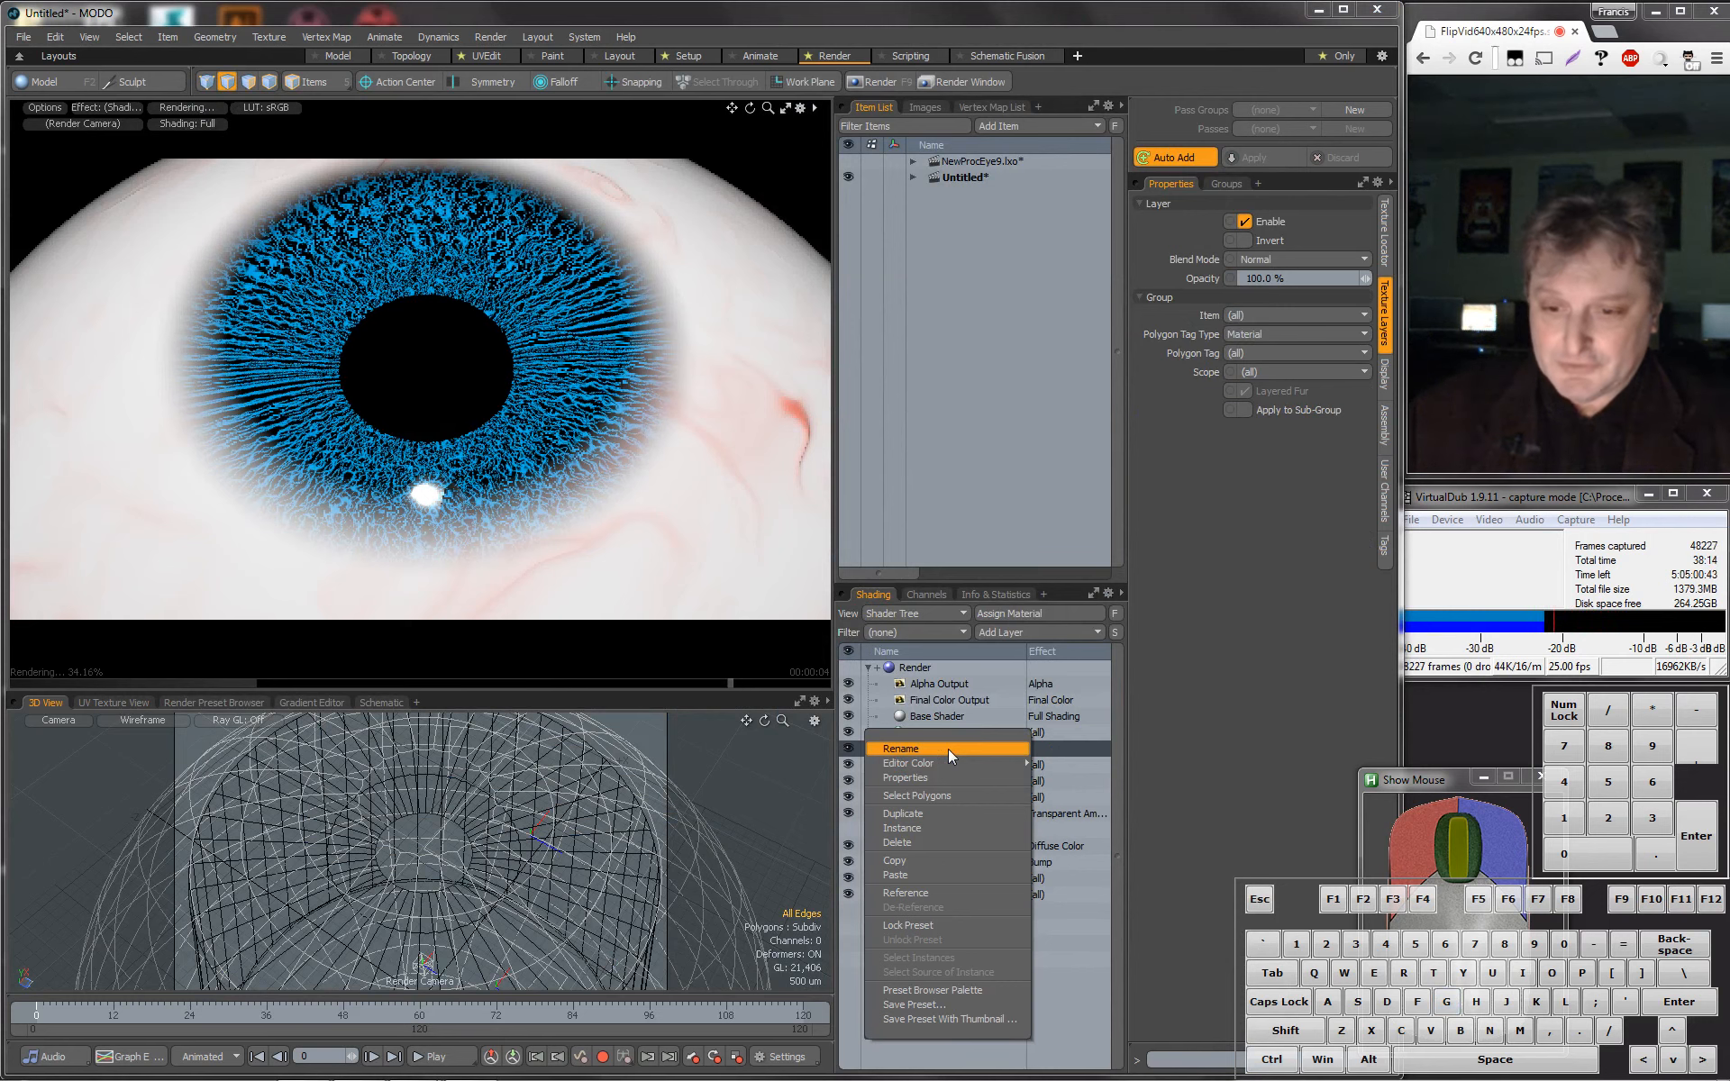
left_click(948, 749)
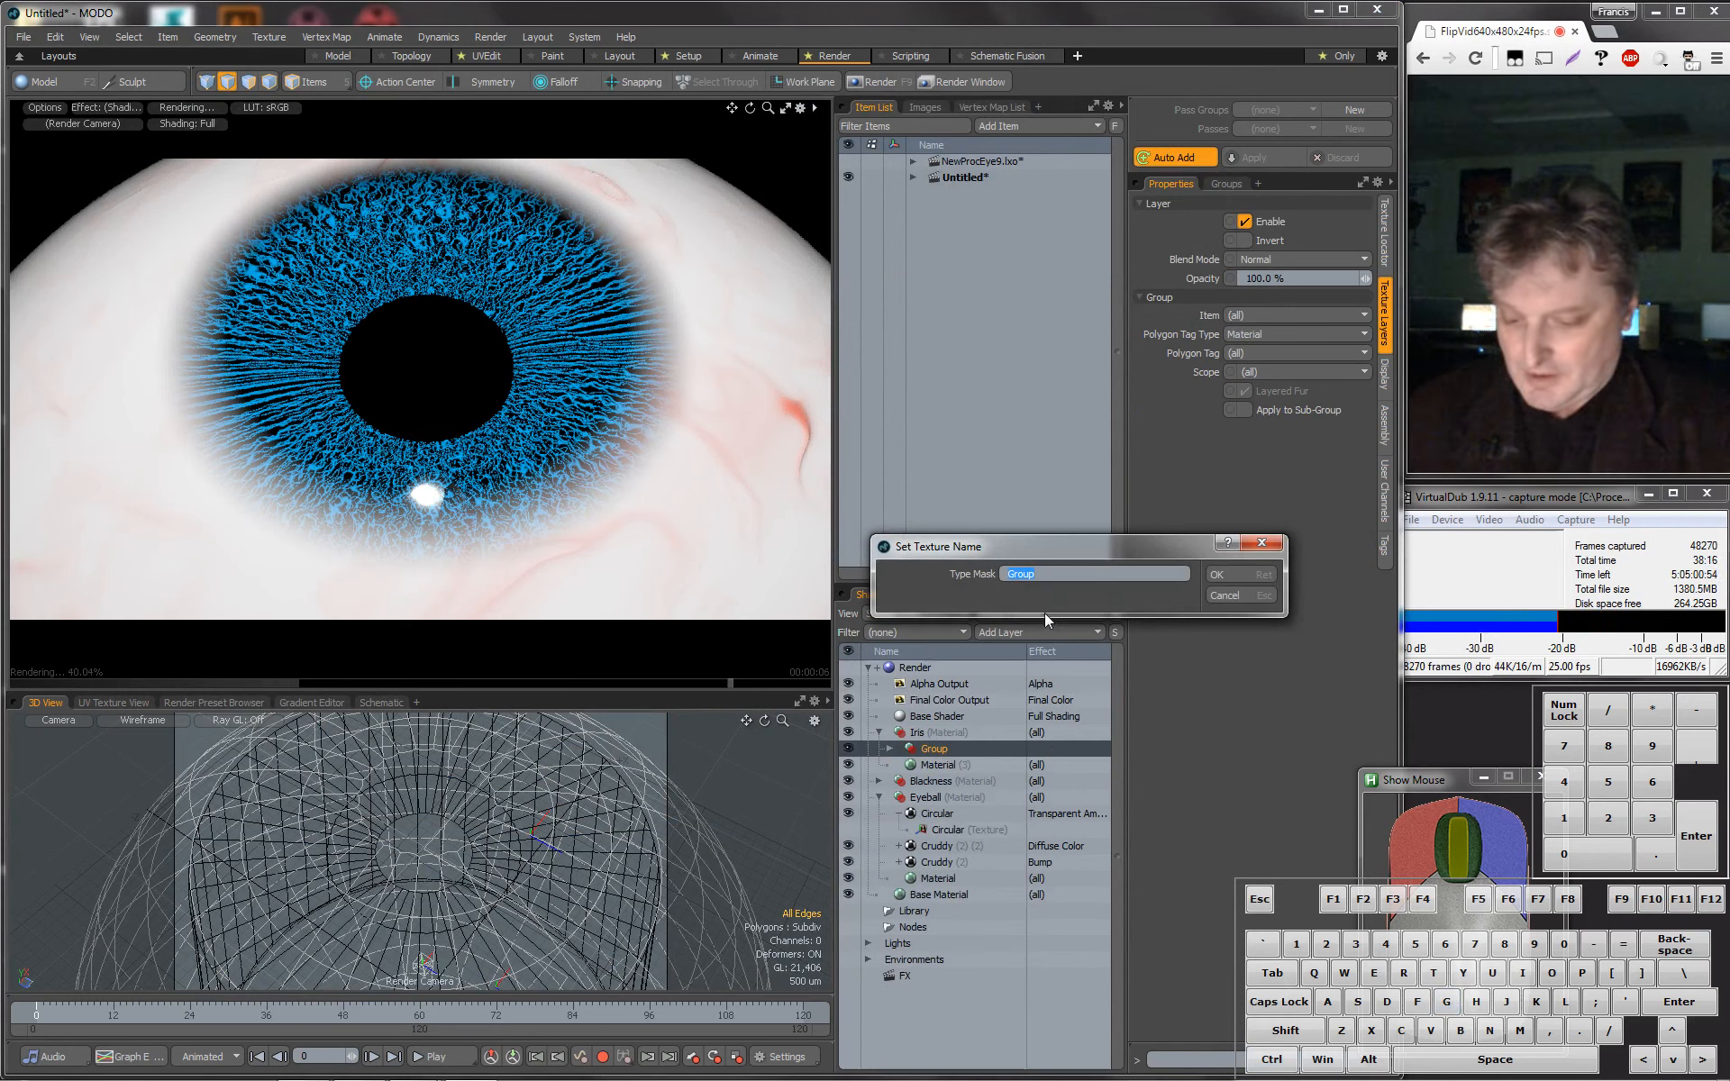
type("Iri")
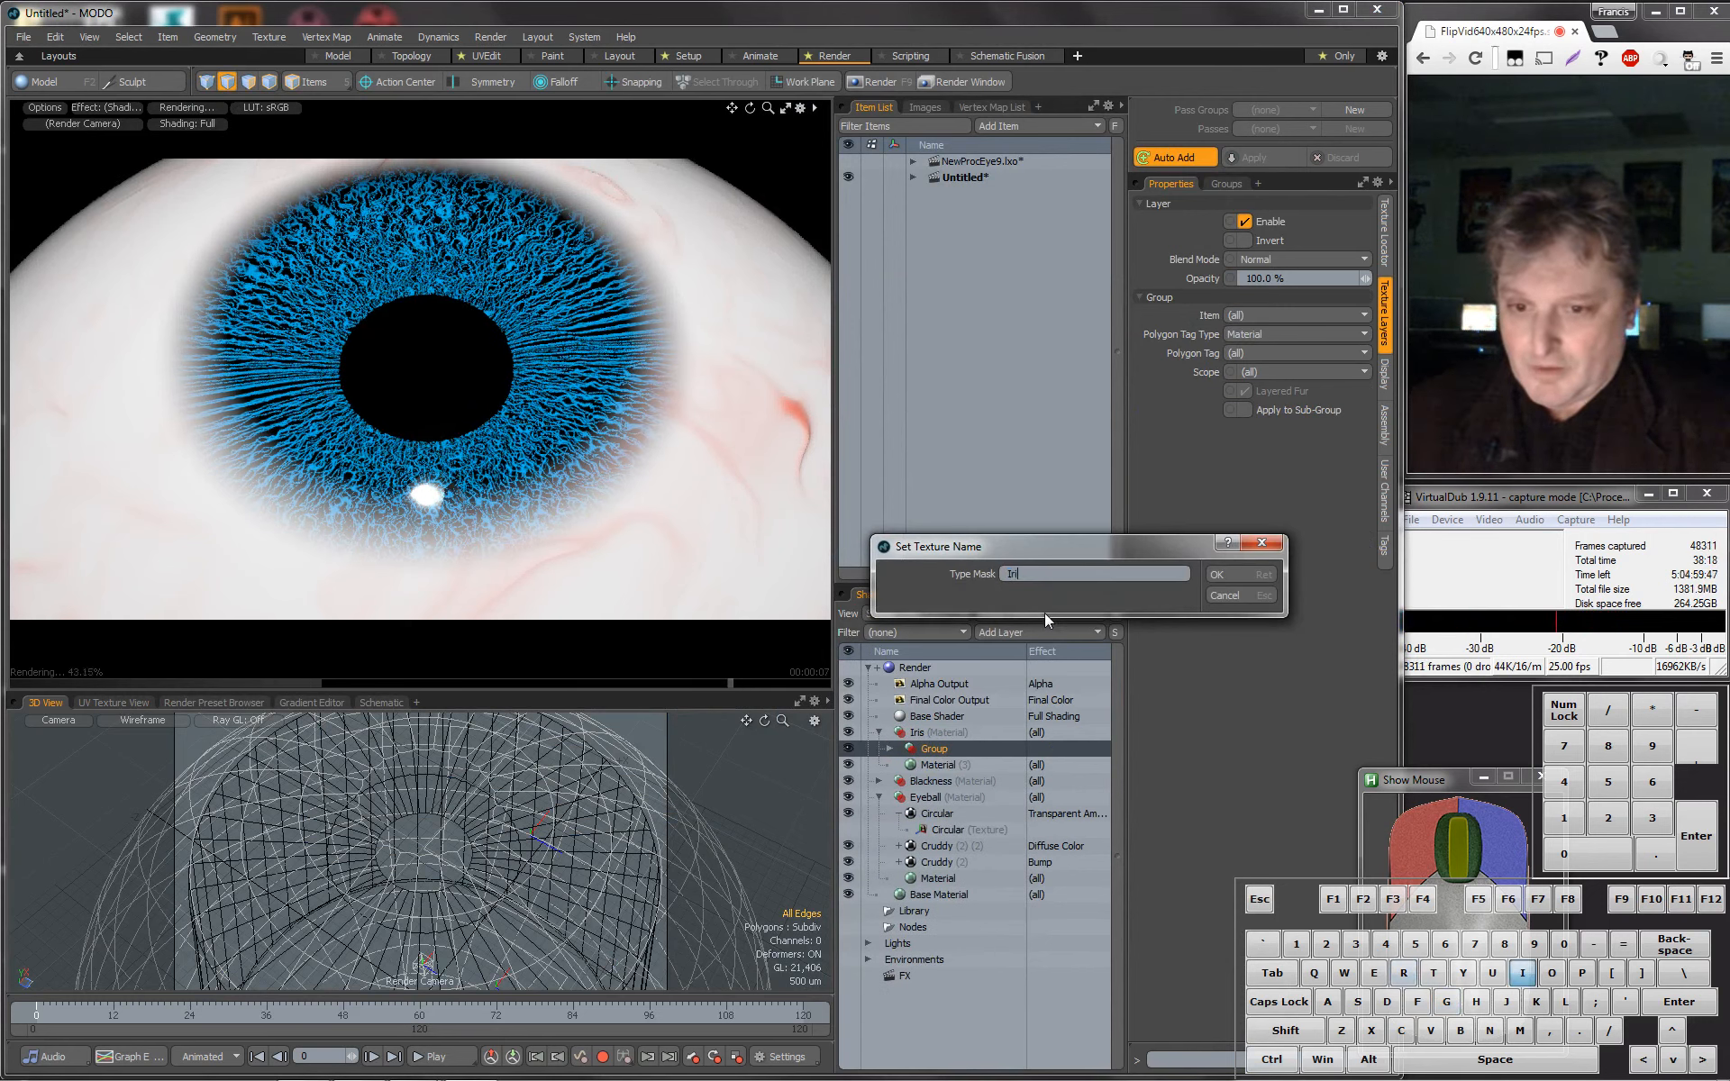
type("s")
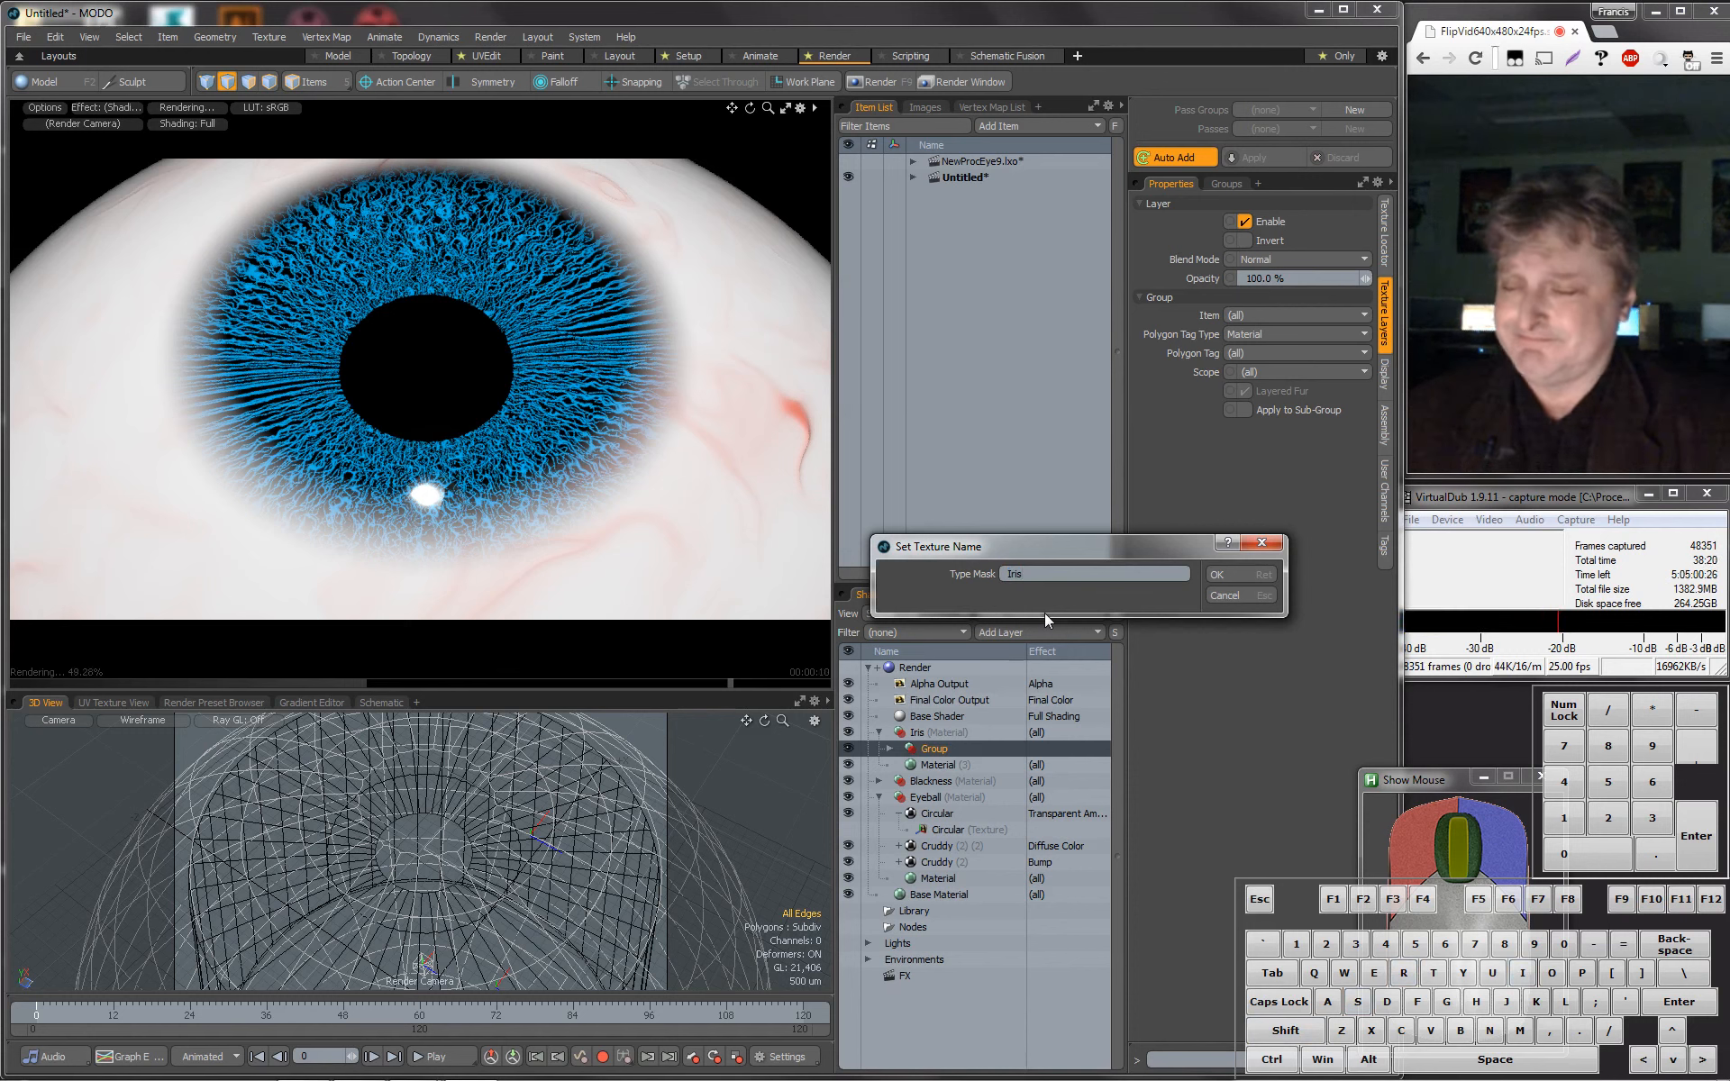
type("Vei")
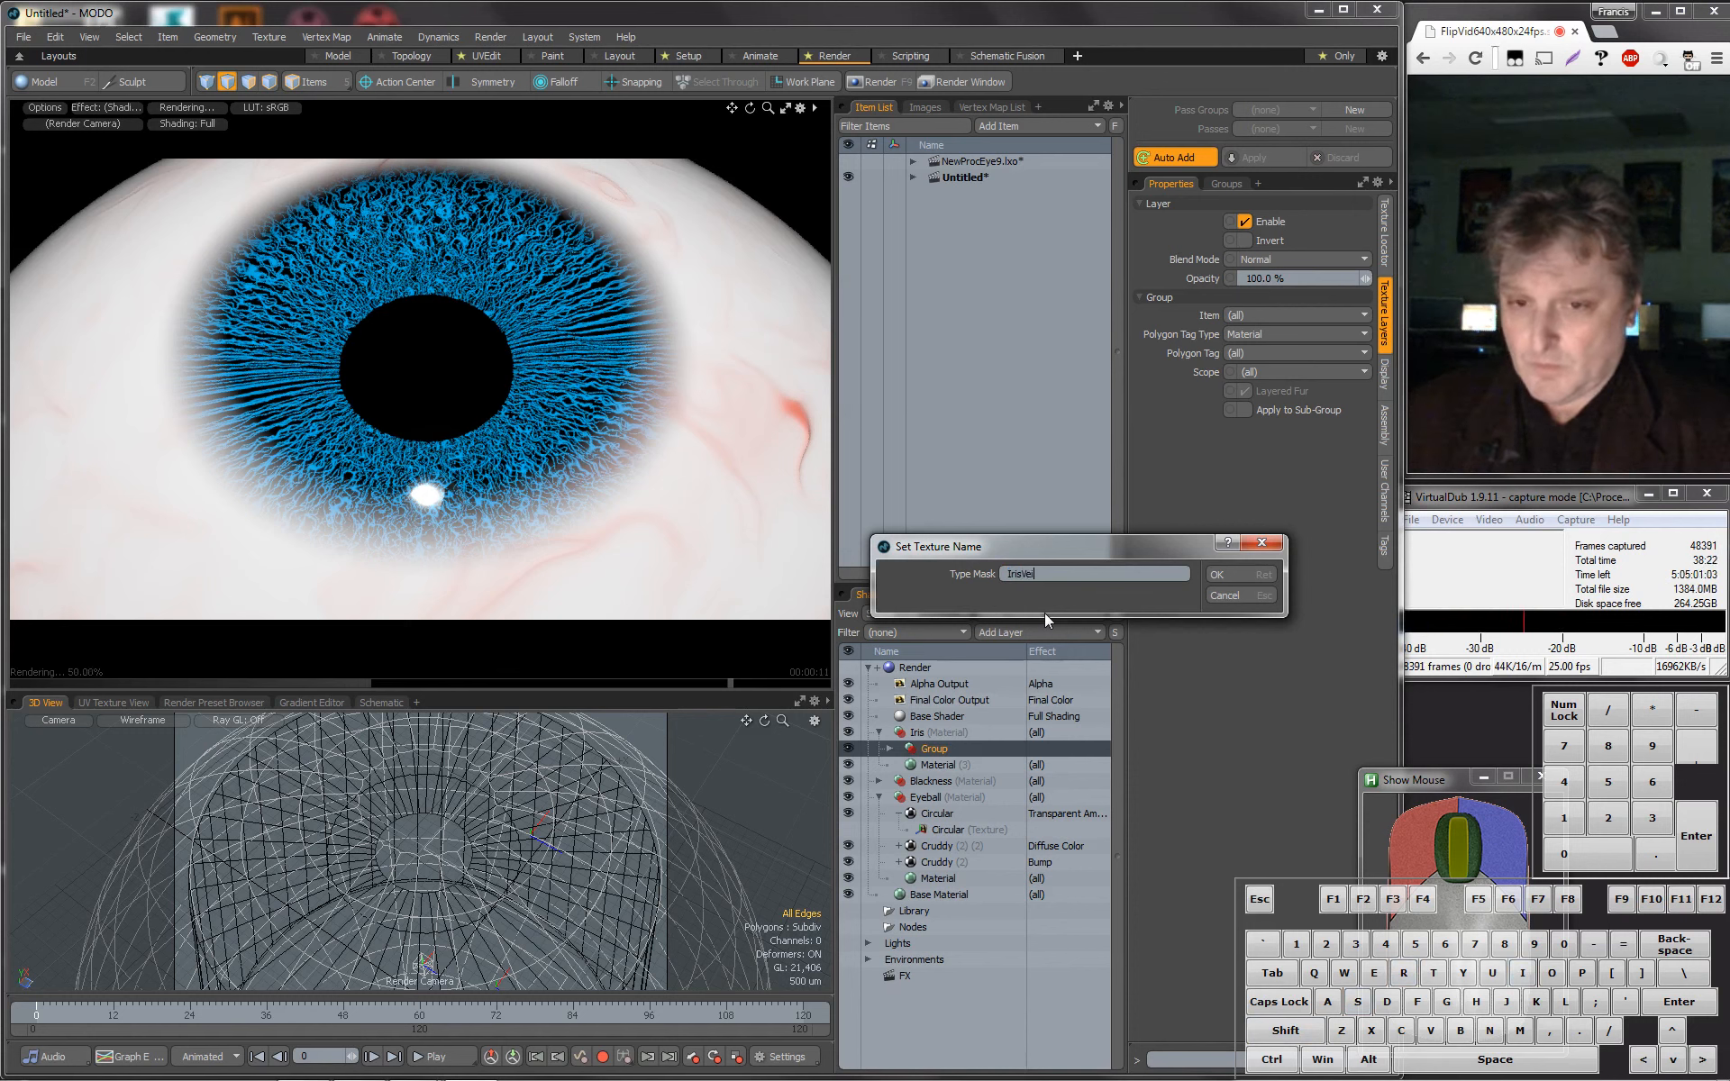
type("ns")
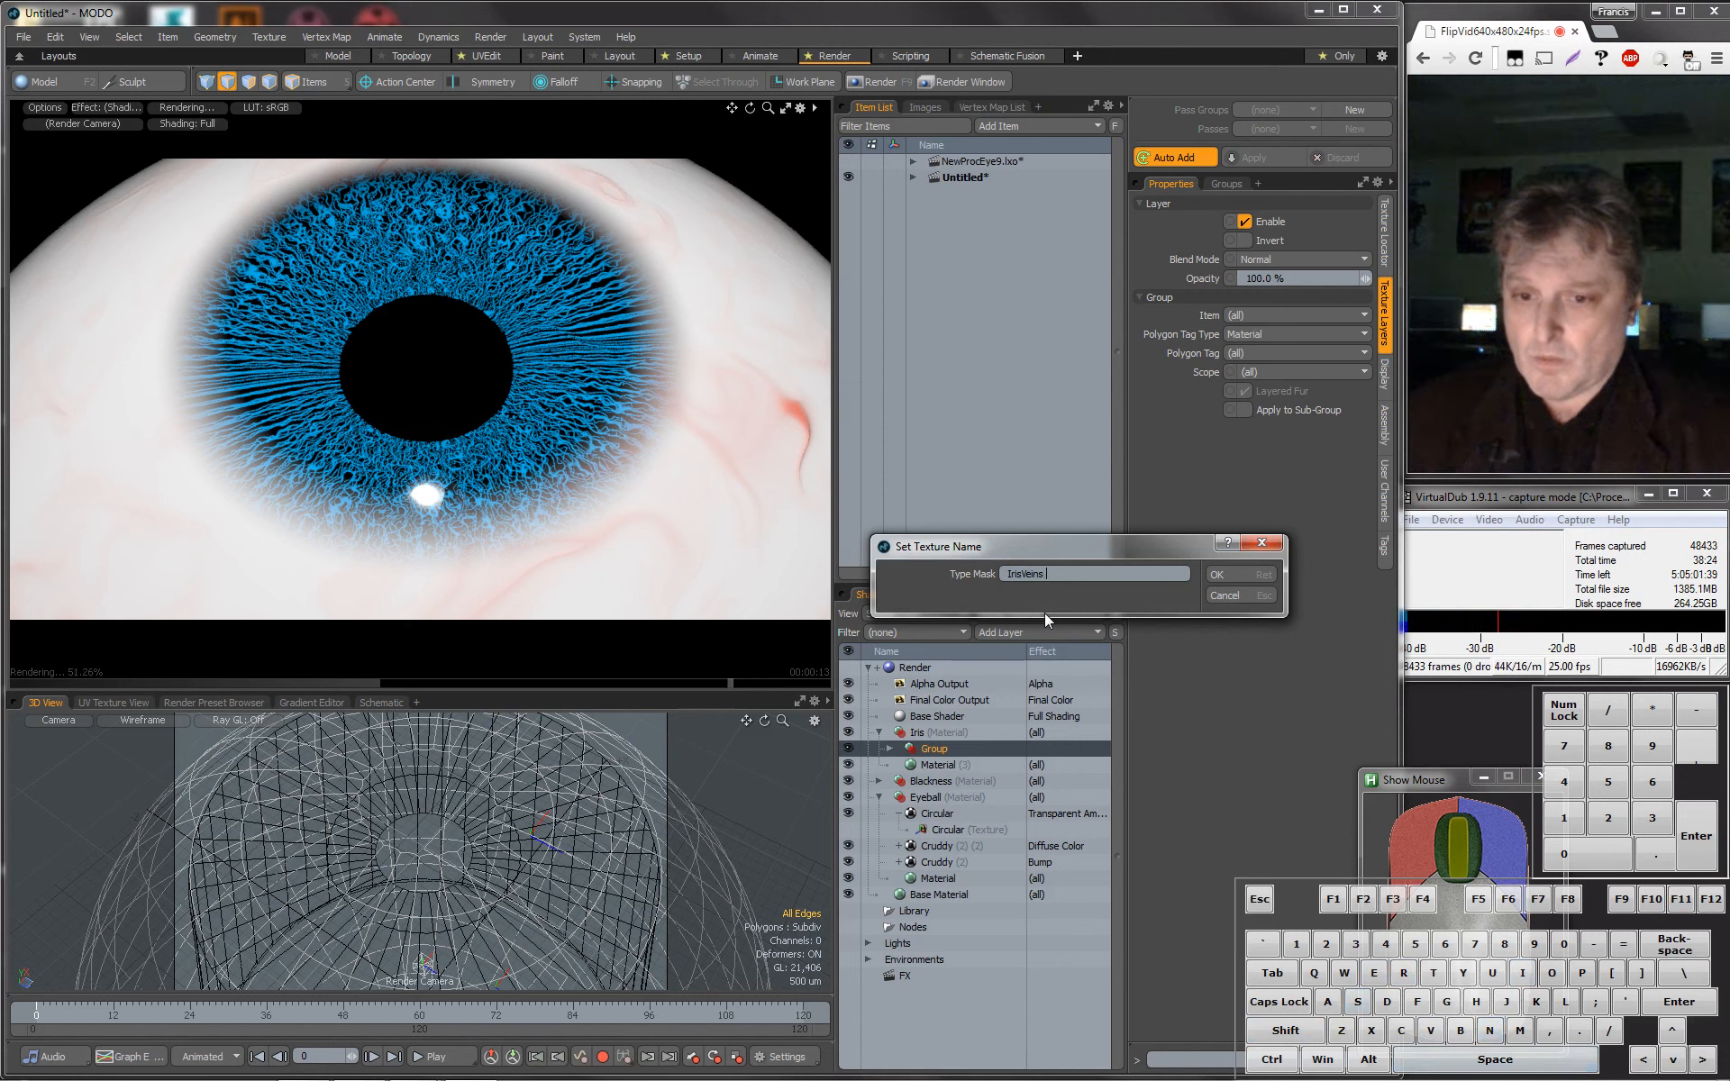
key("Return")
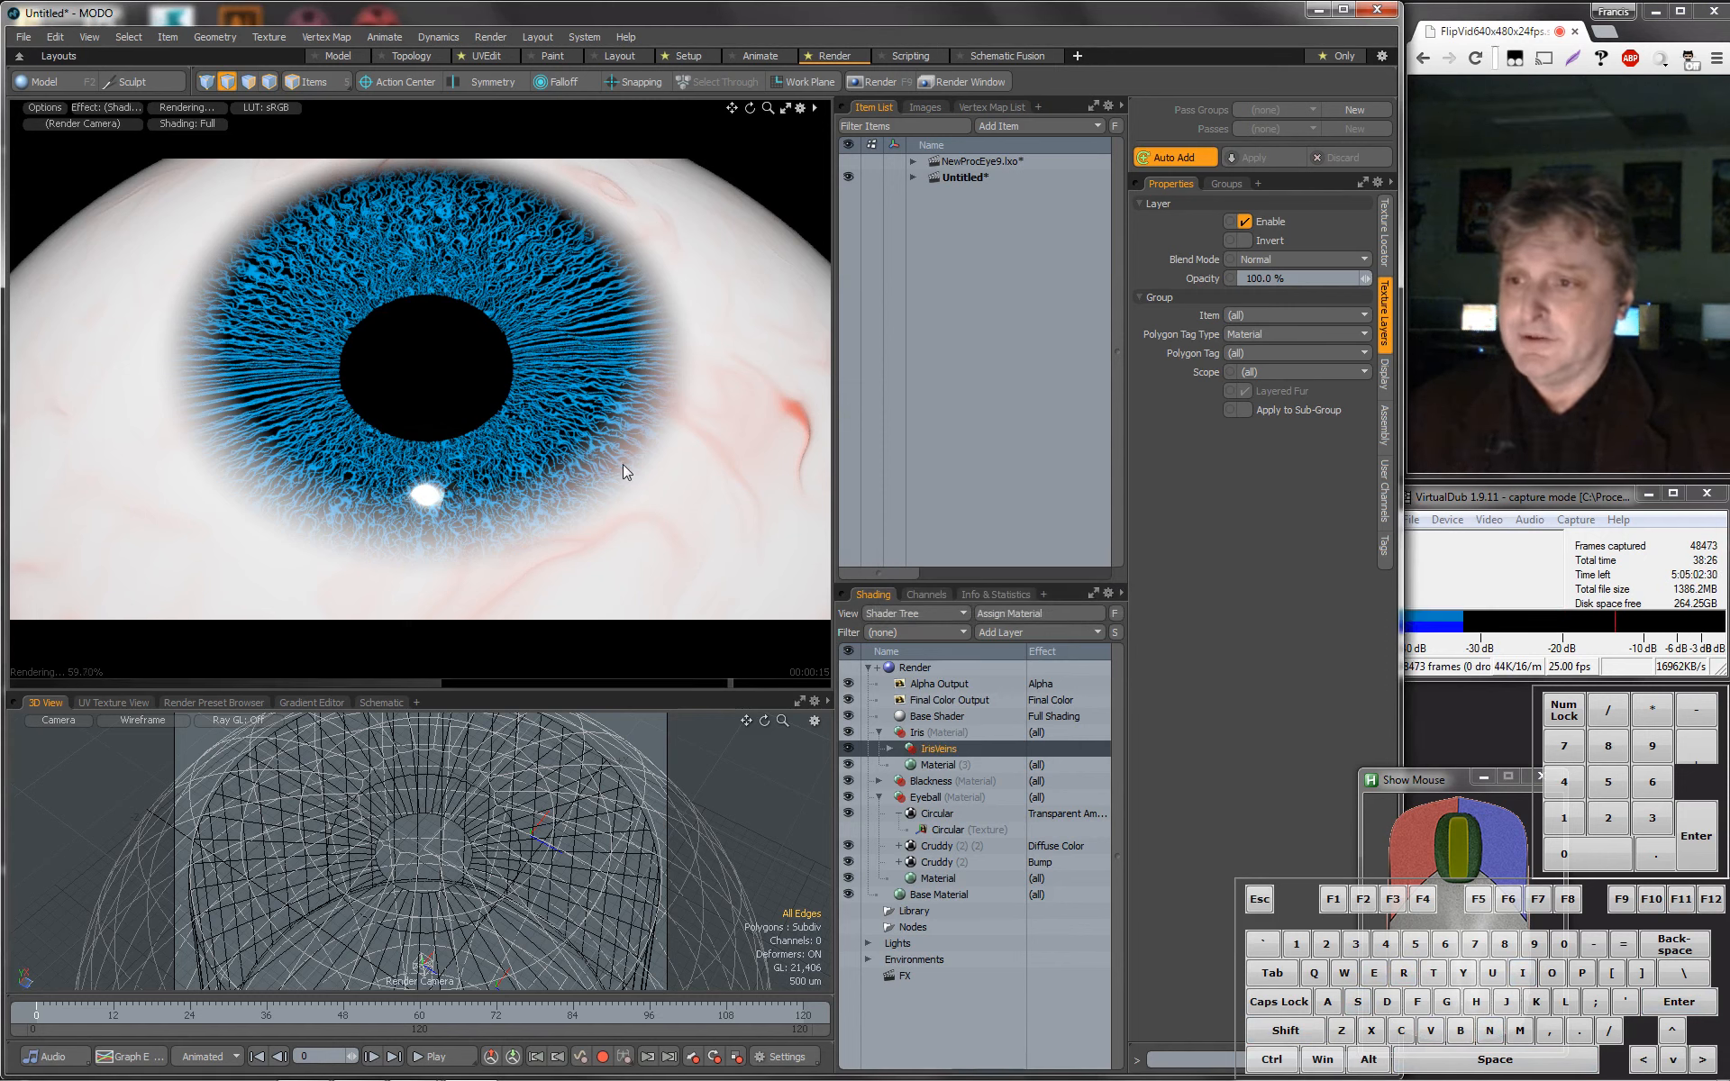
Duplicate the IrisVeins group and set the lower copy's effect to Bump.
right_click(933, 755)
left_click(938, 821)
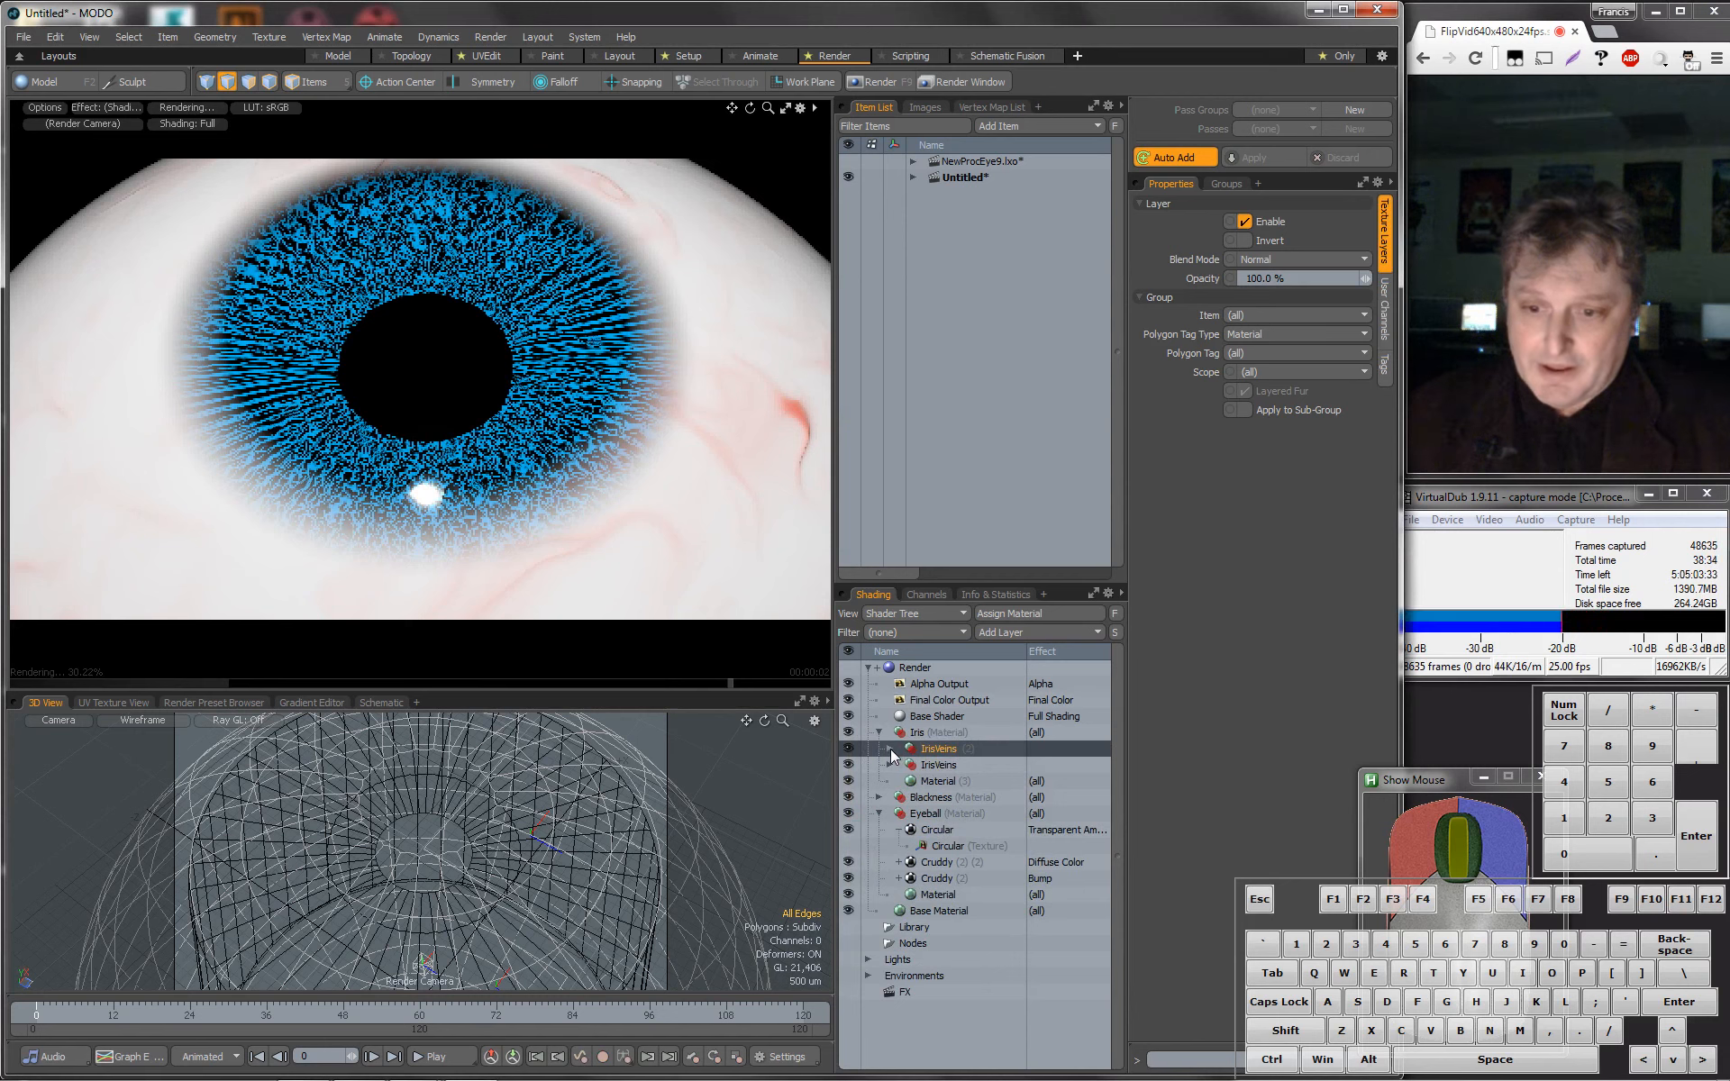
left_click(1045, 762)
right_click(1047, 764)
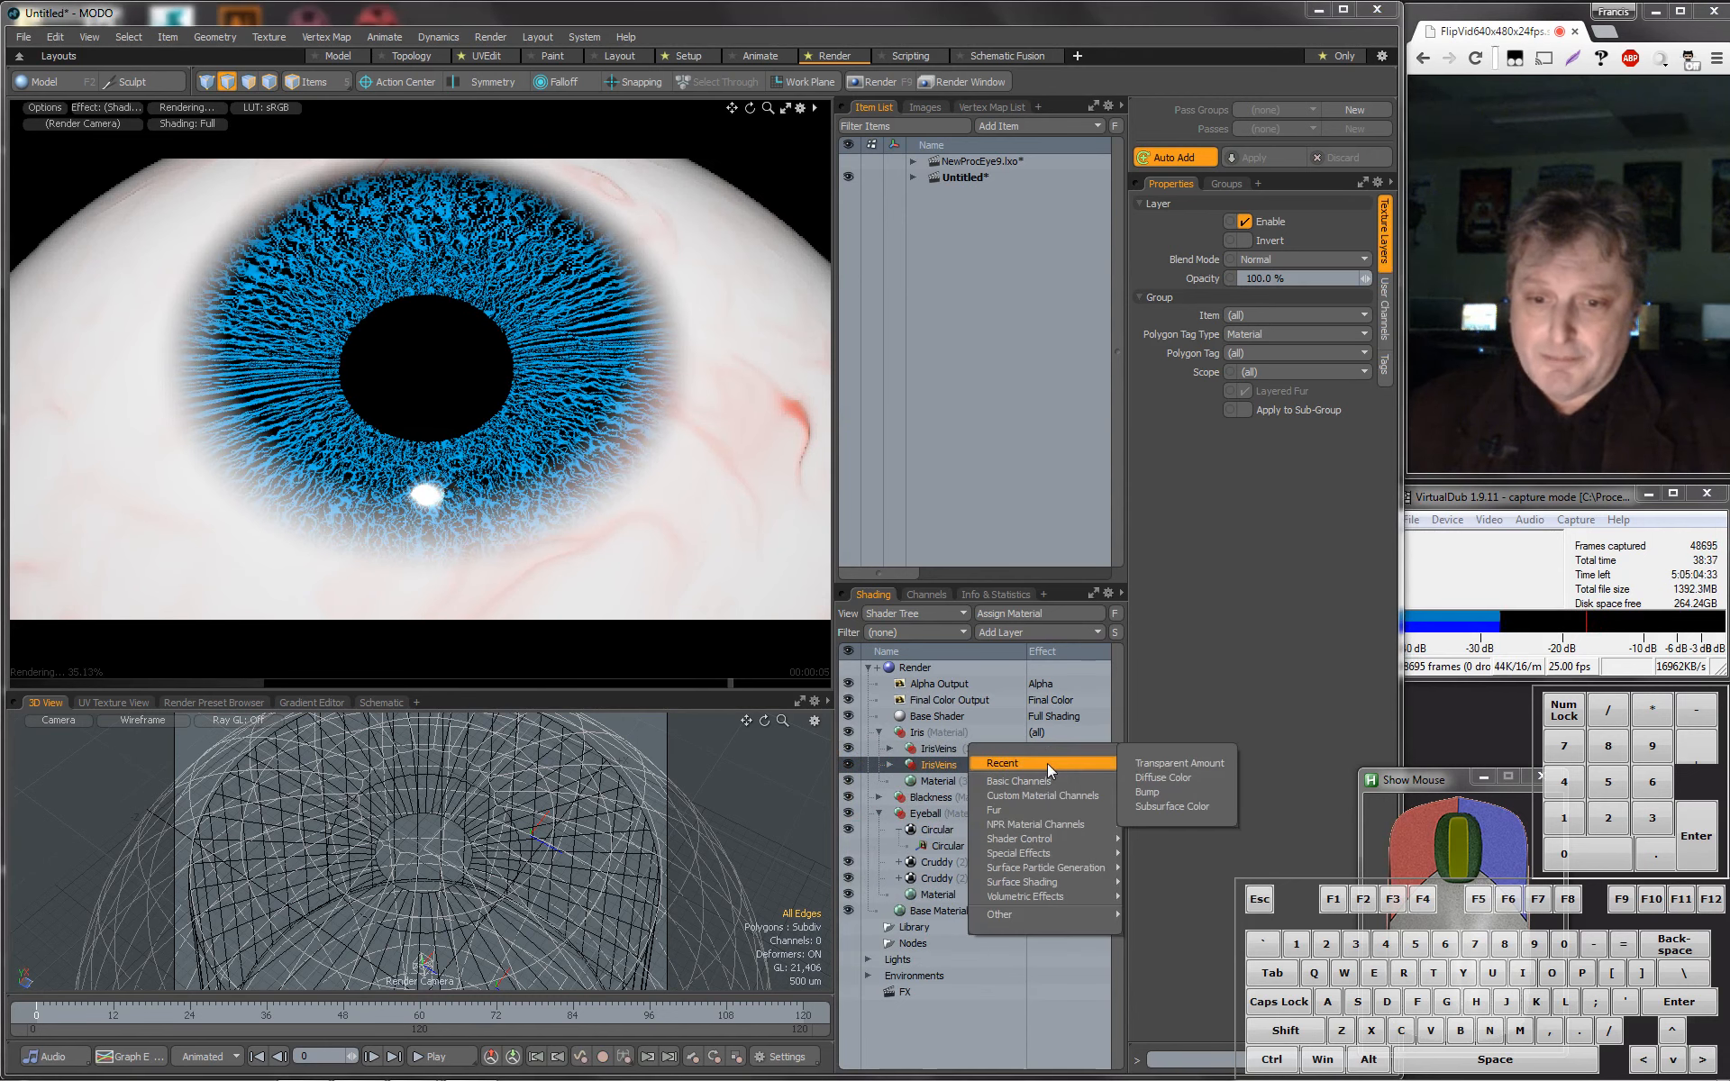
left_click(1157, 791)
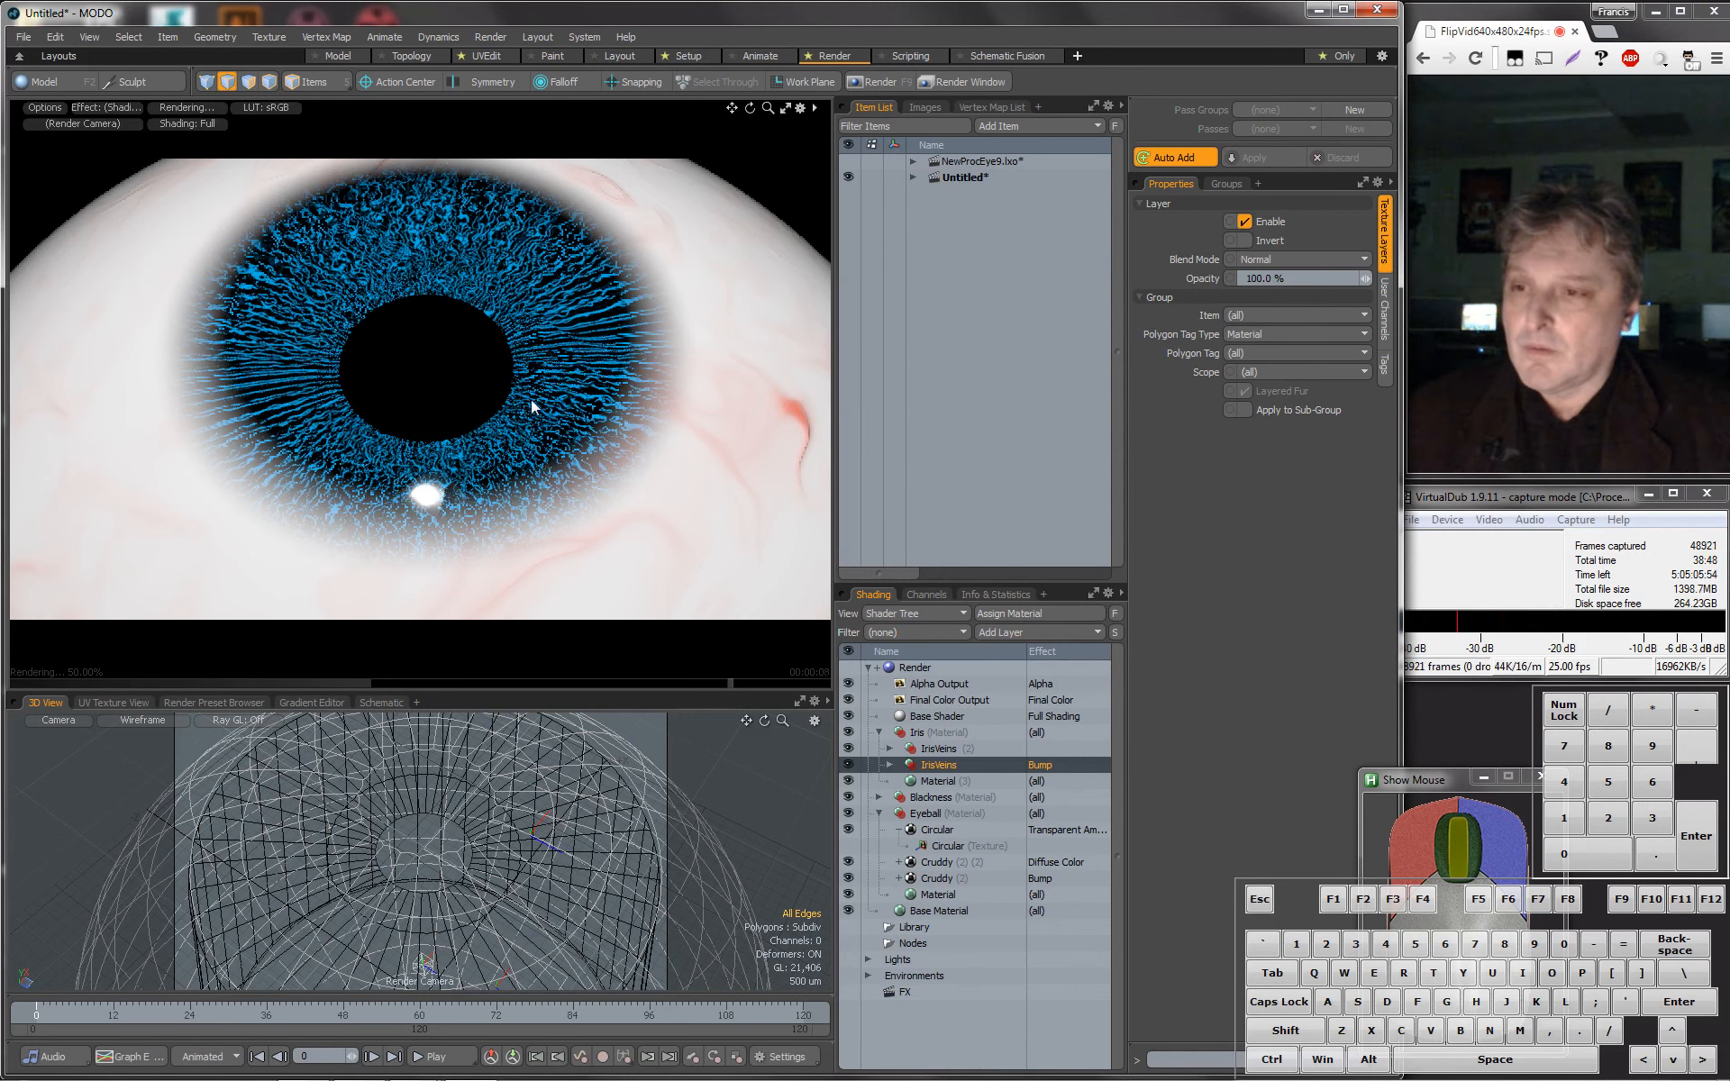
Set the X and Z size of the Eyeball material's Circular texture locator to 6 mm.
scroll(488, 271, "down", 4)
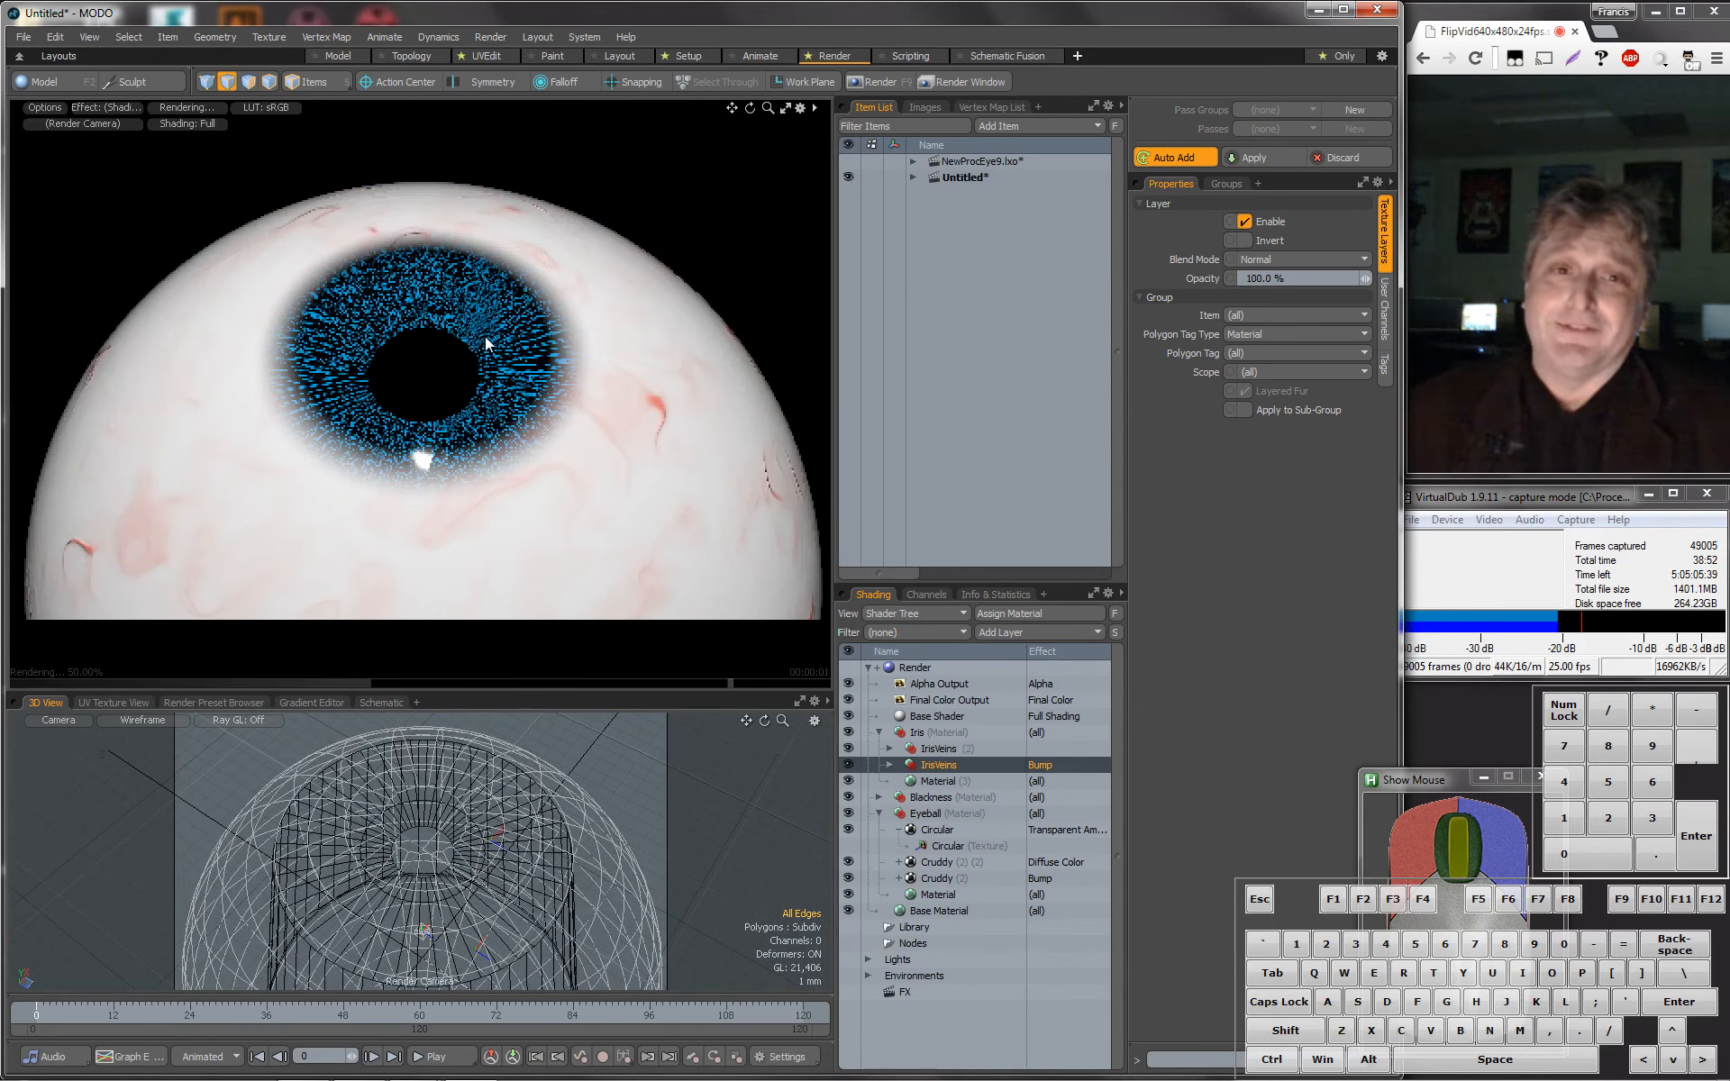
scroll(489, 363, "up", 4)
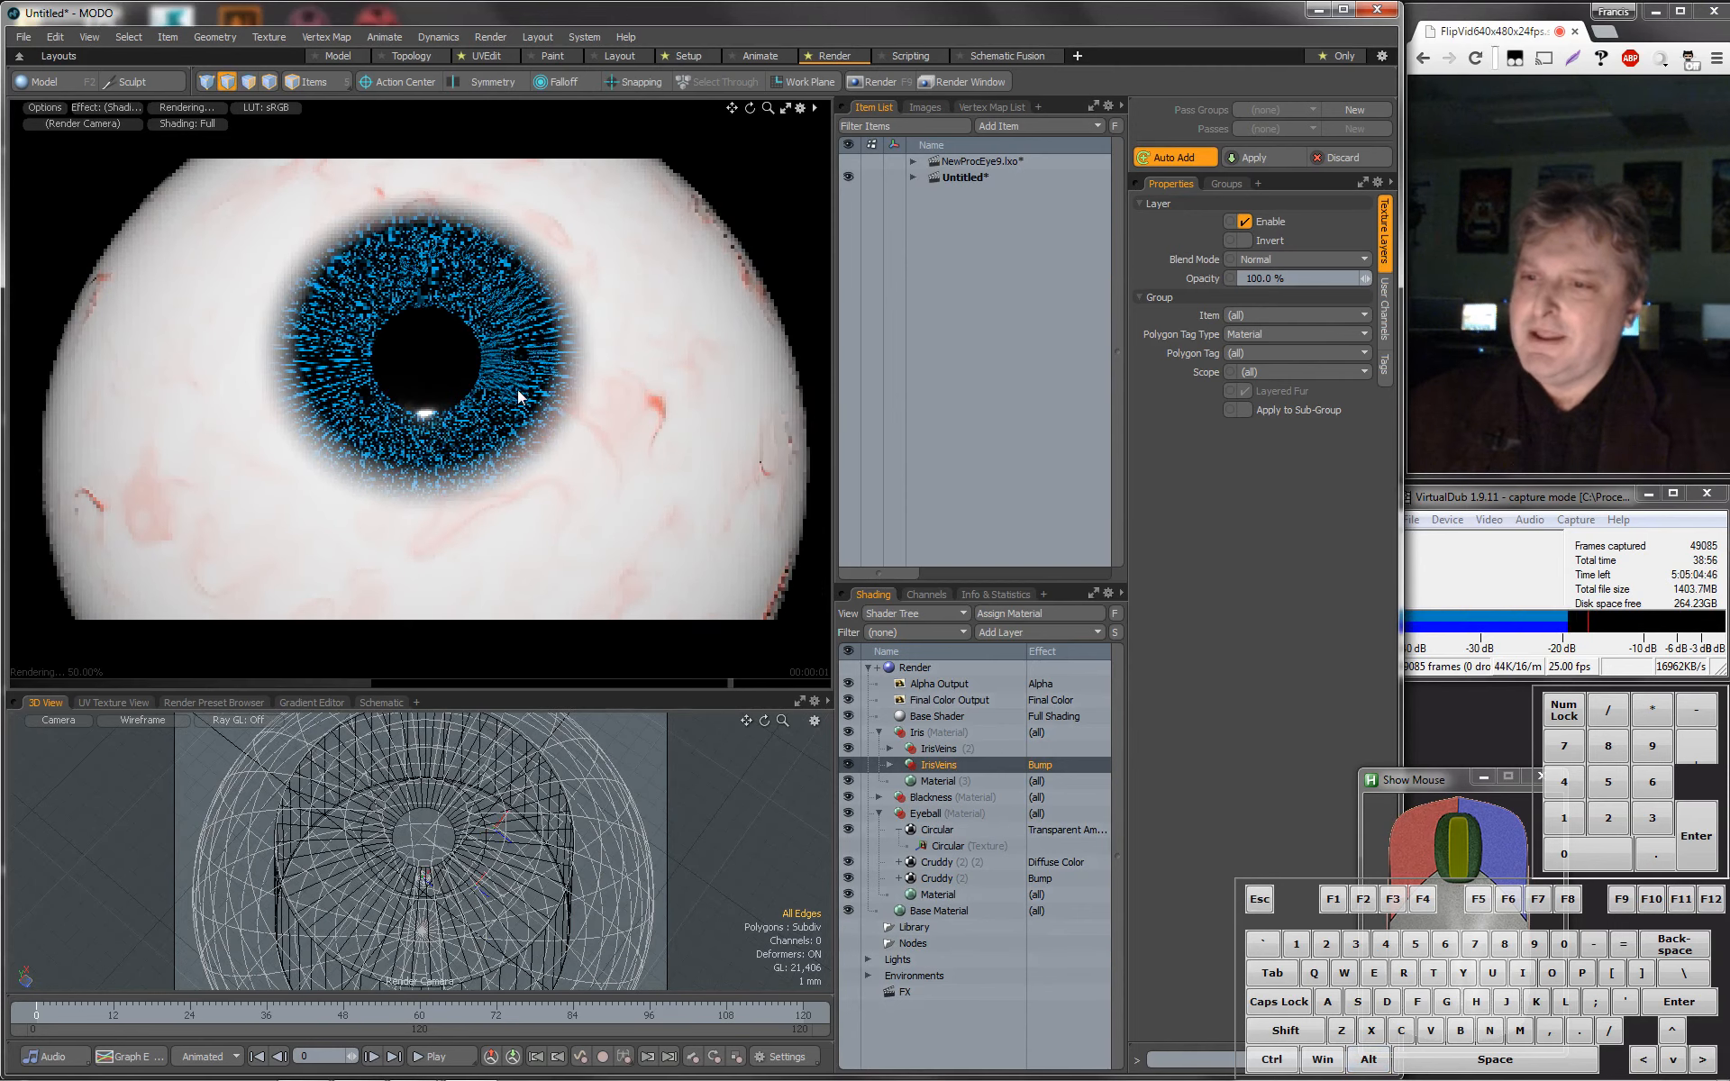
scroll(518, 416, "down", 2)
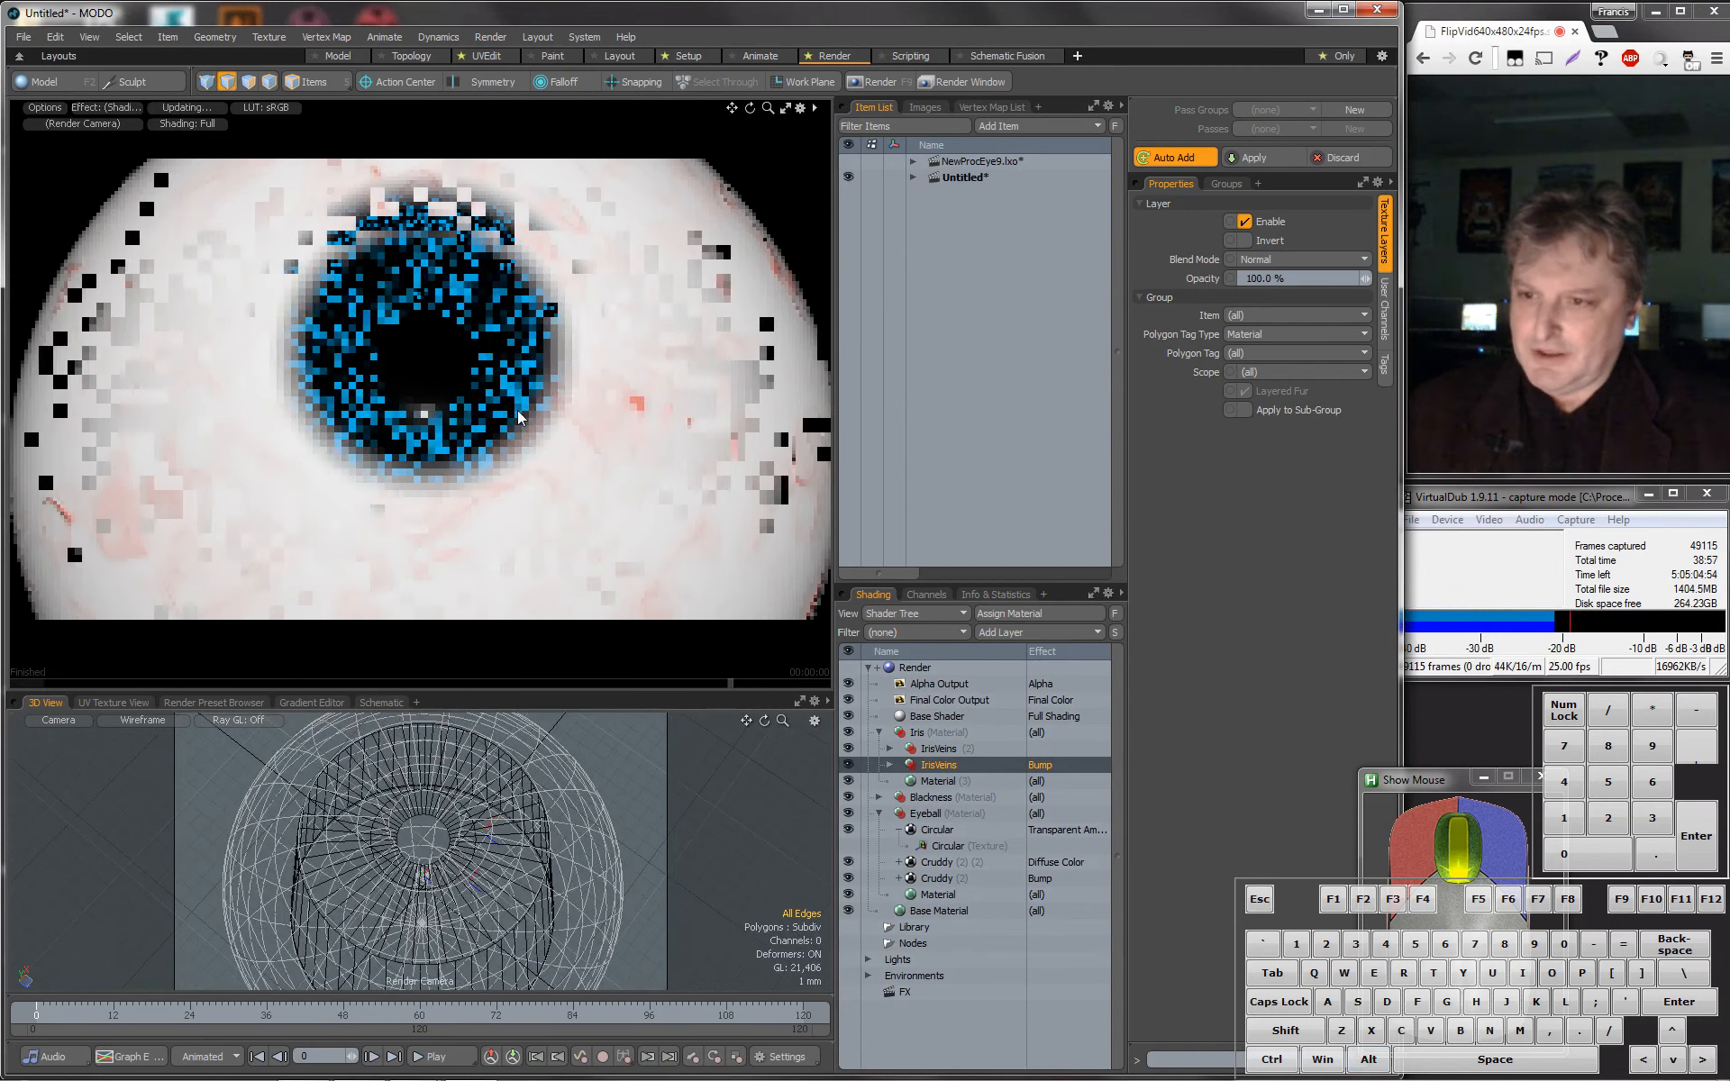
left_click_drag(518, 416, 530, 362, "alt")
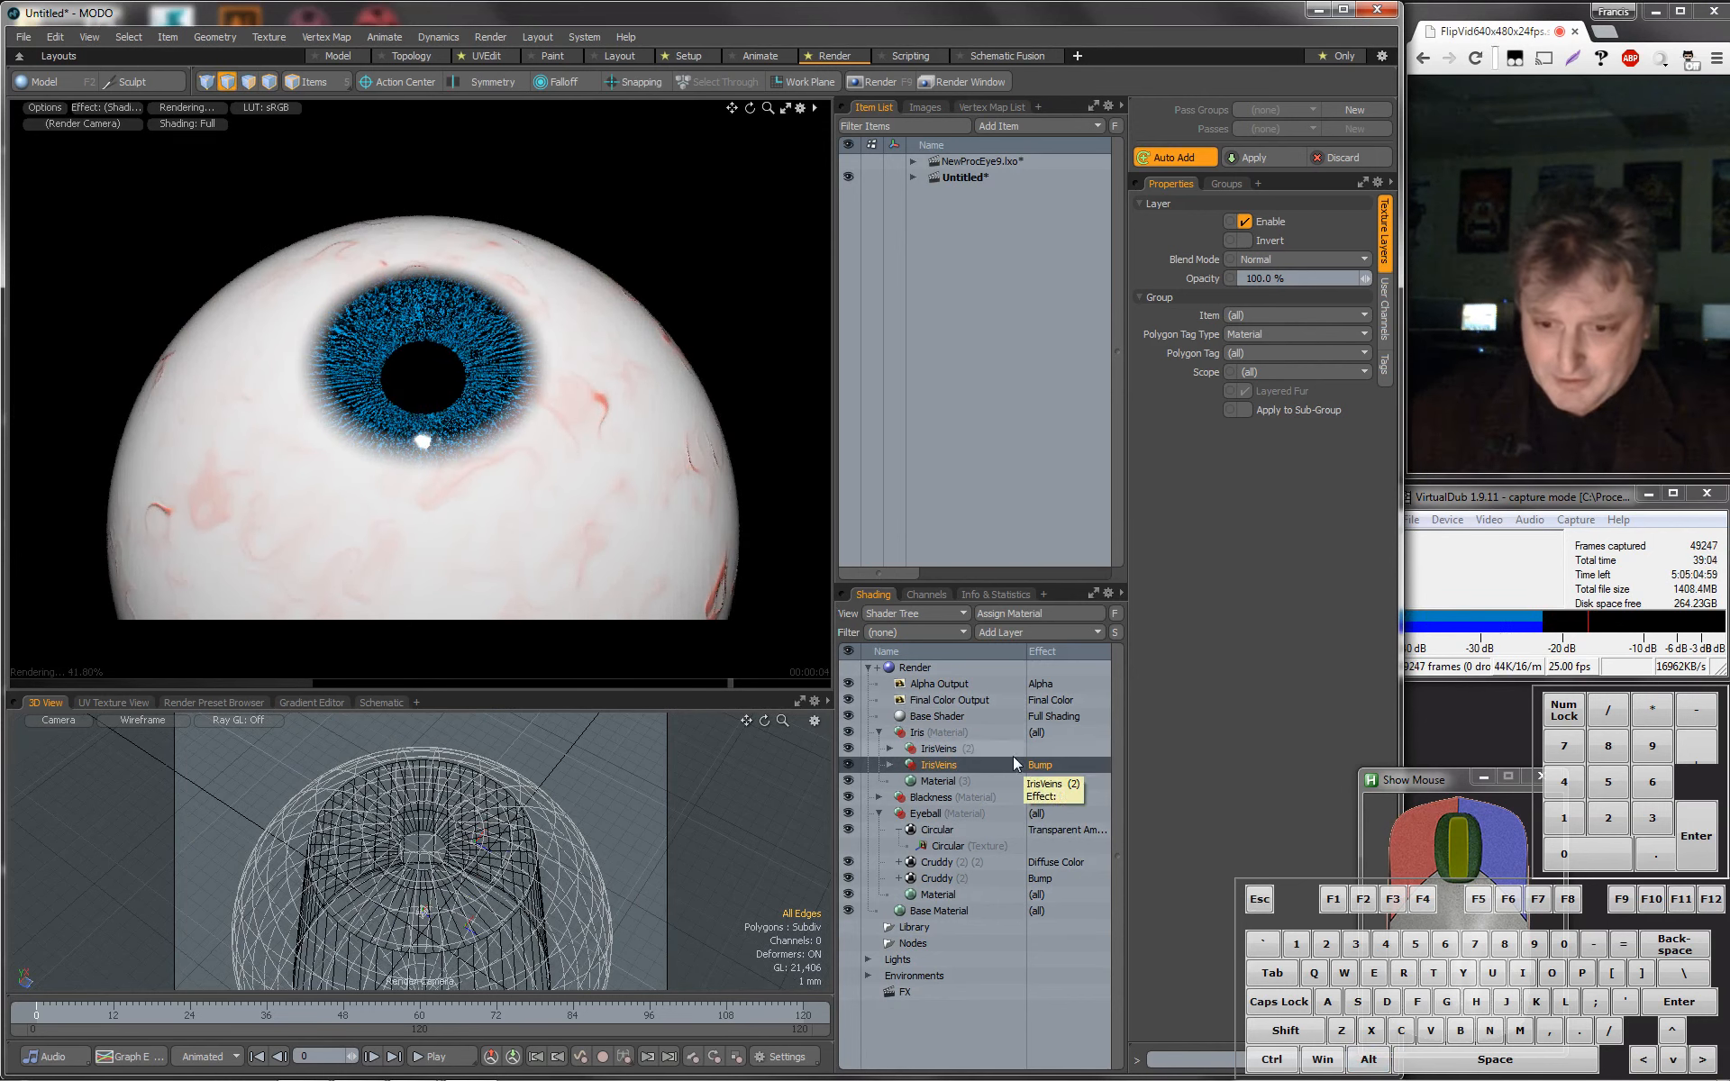
left_click(957, 815)
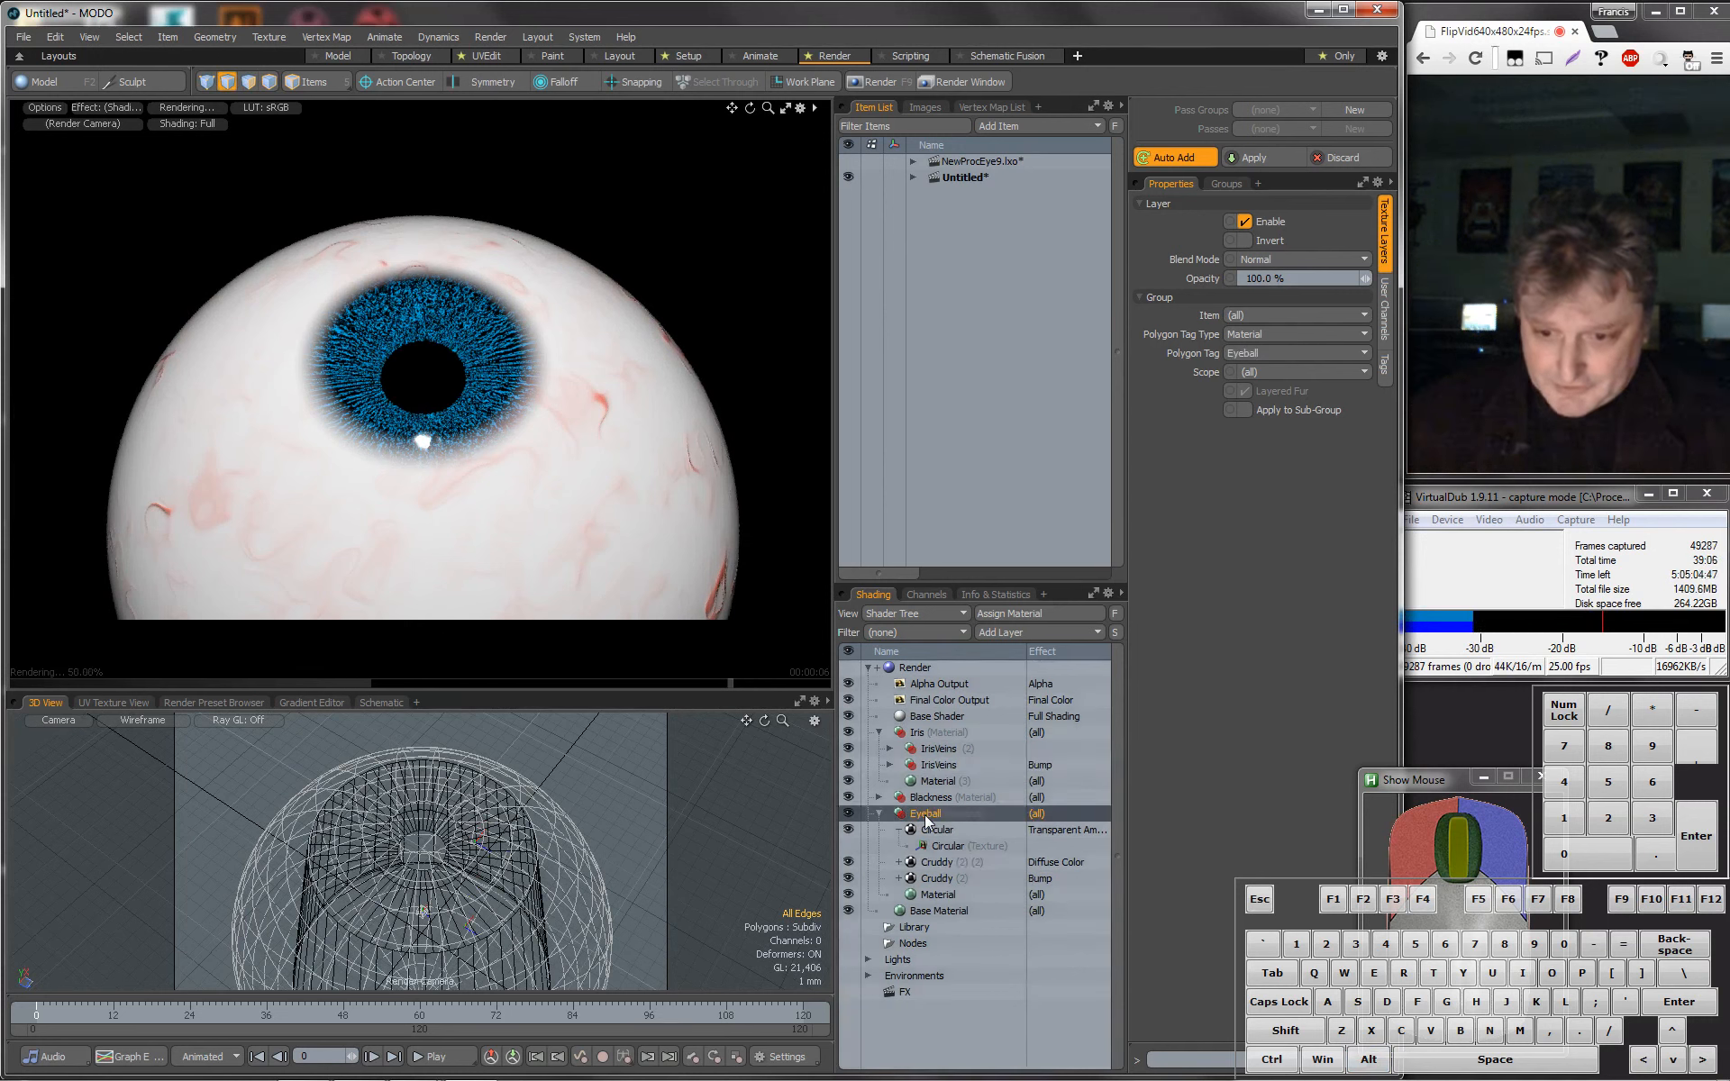
left_click(939, 830)
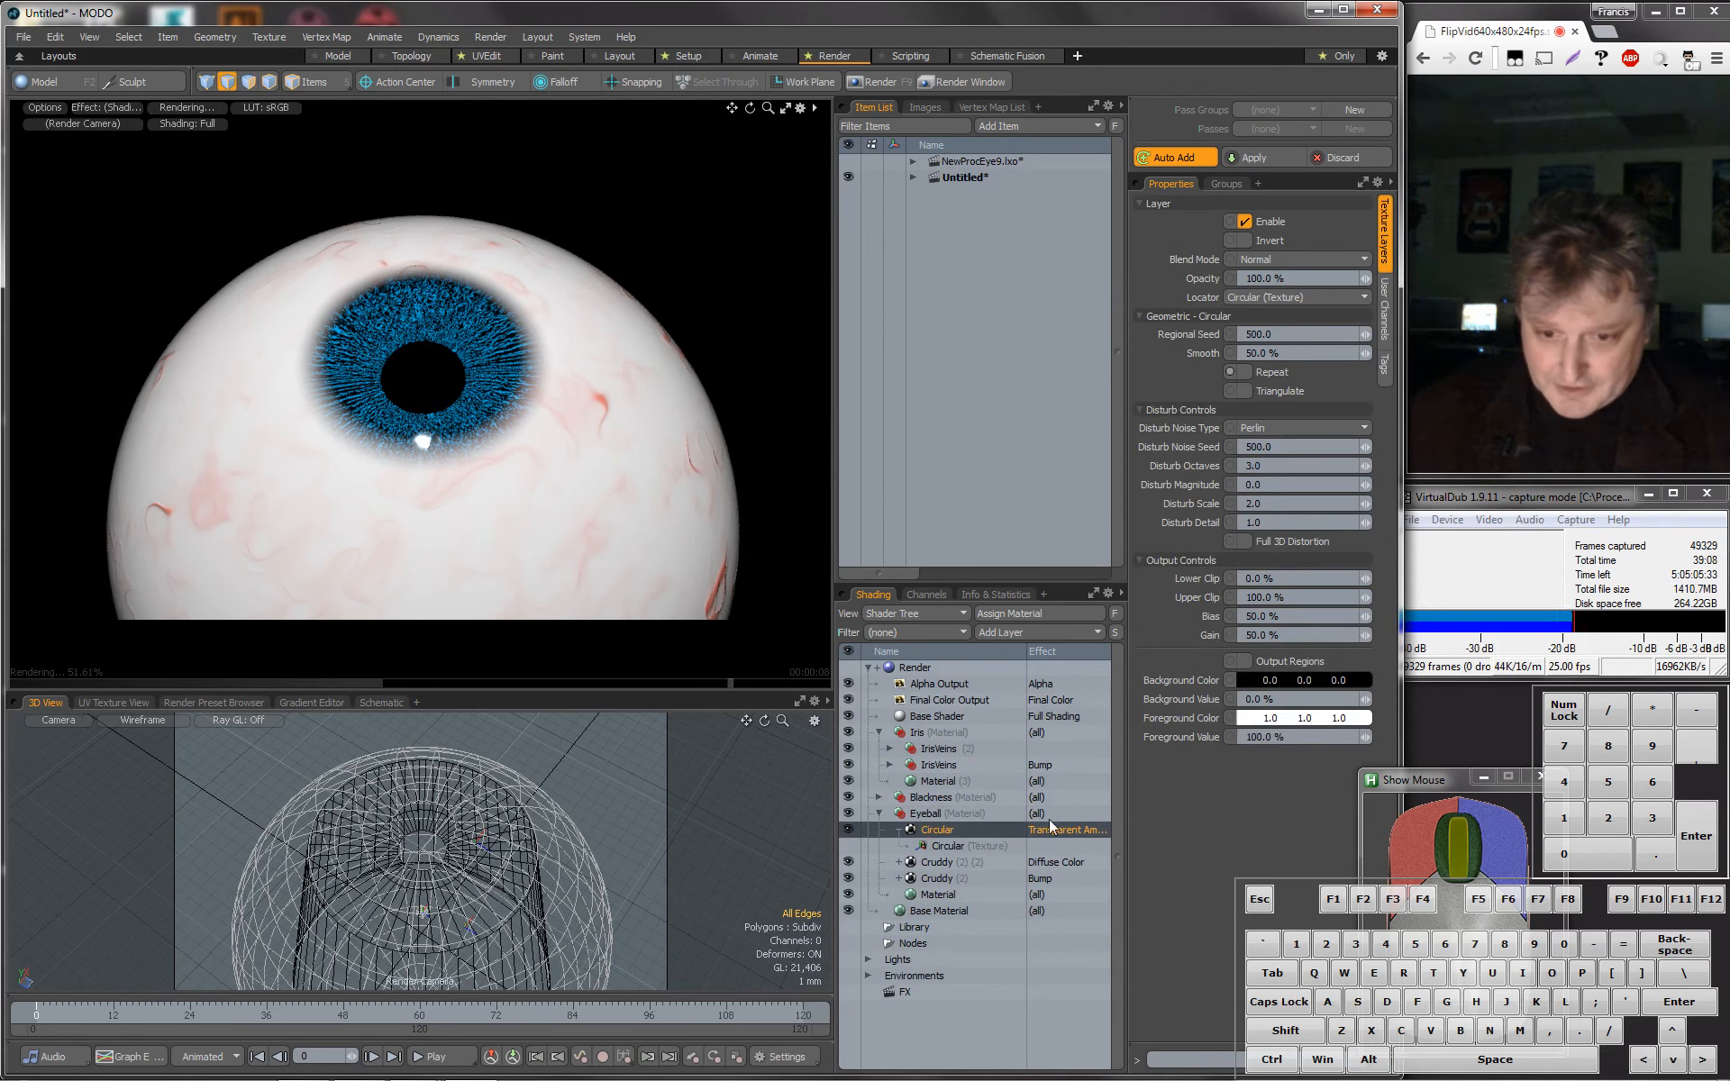
left_click(965, 845)
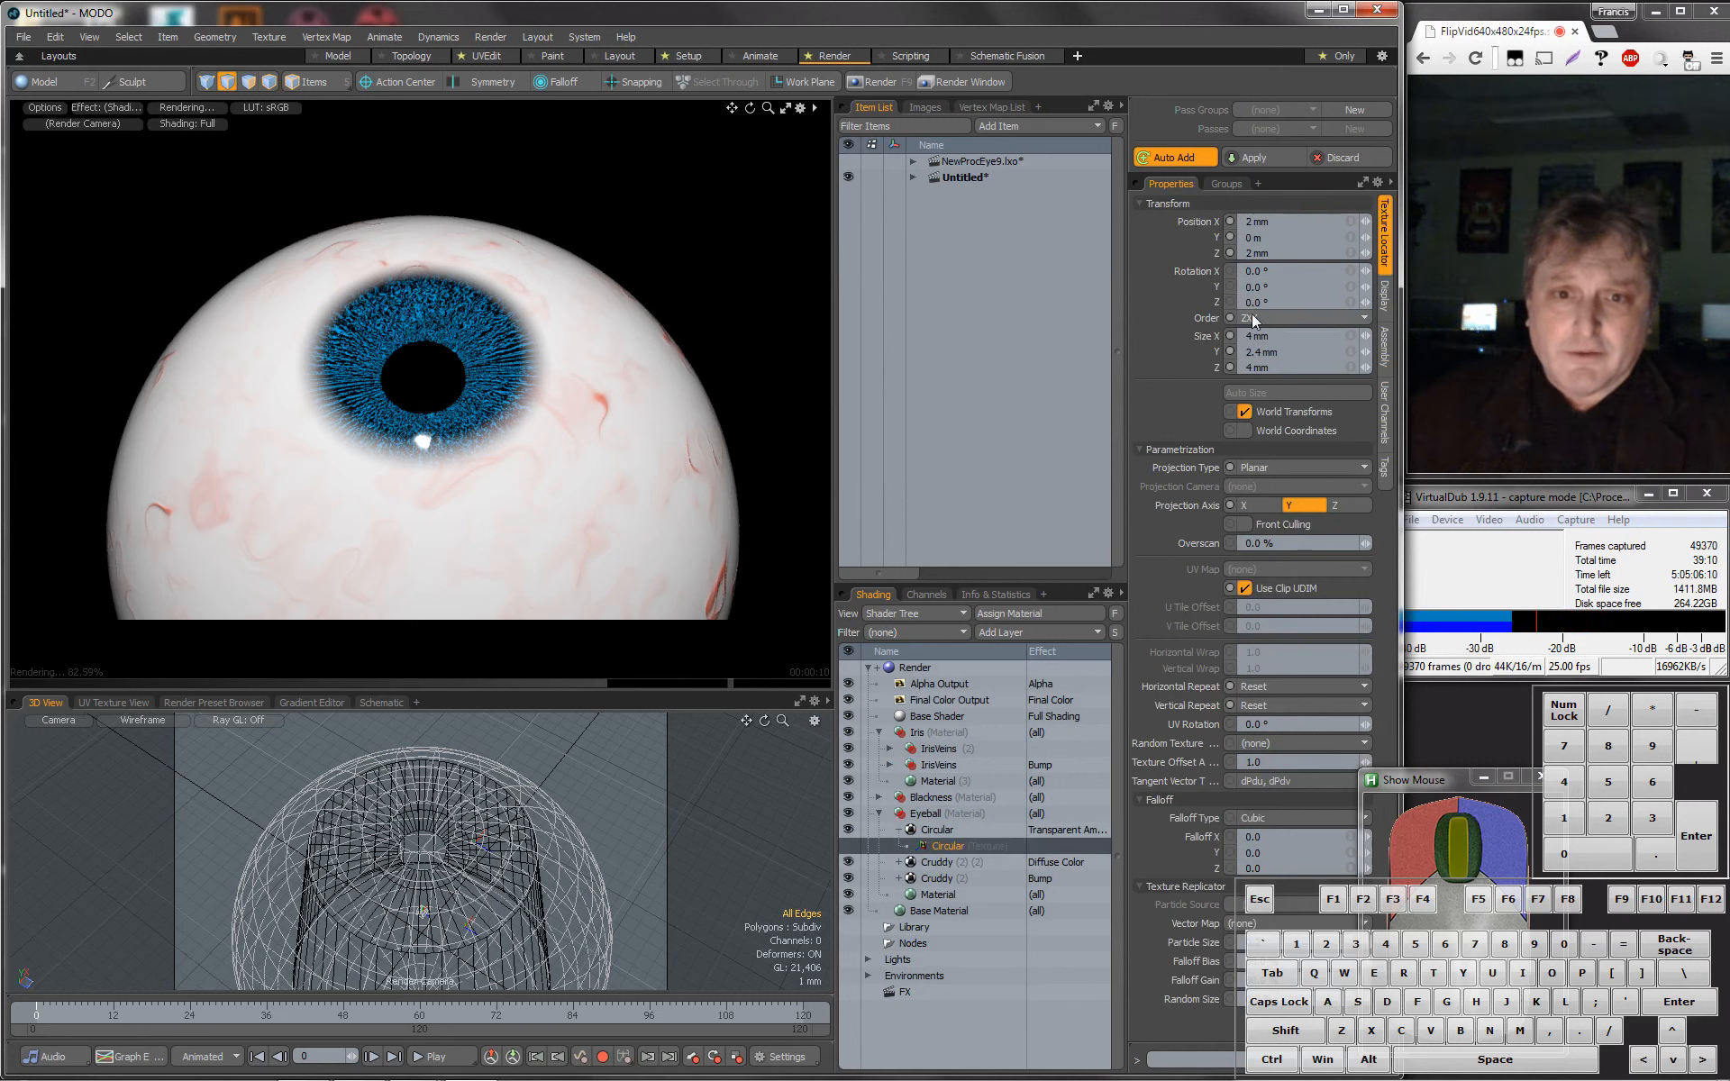
left_click(1283, 338)
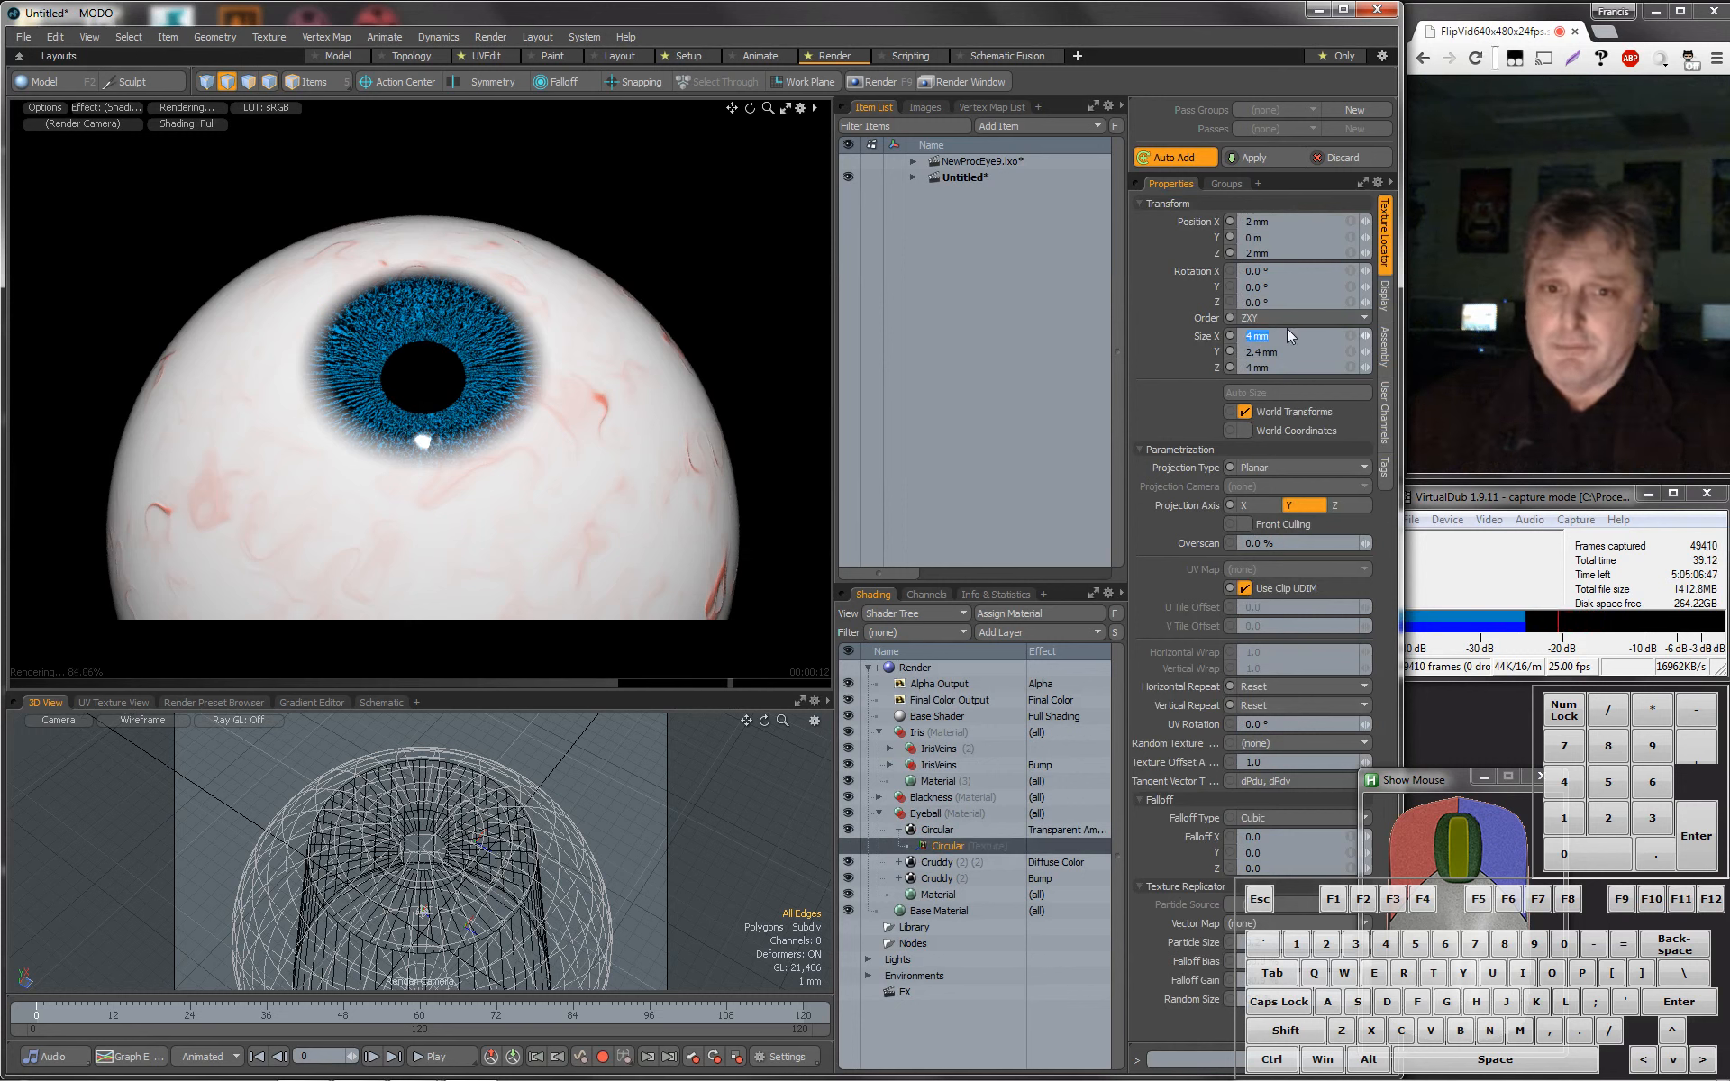
type("6mm")
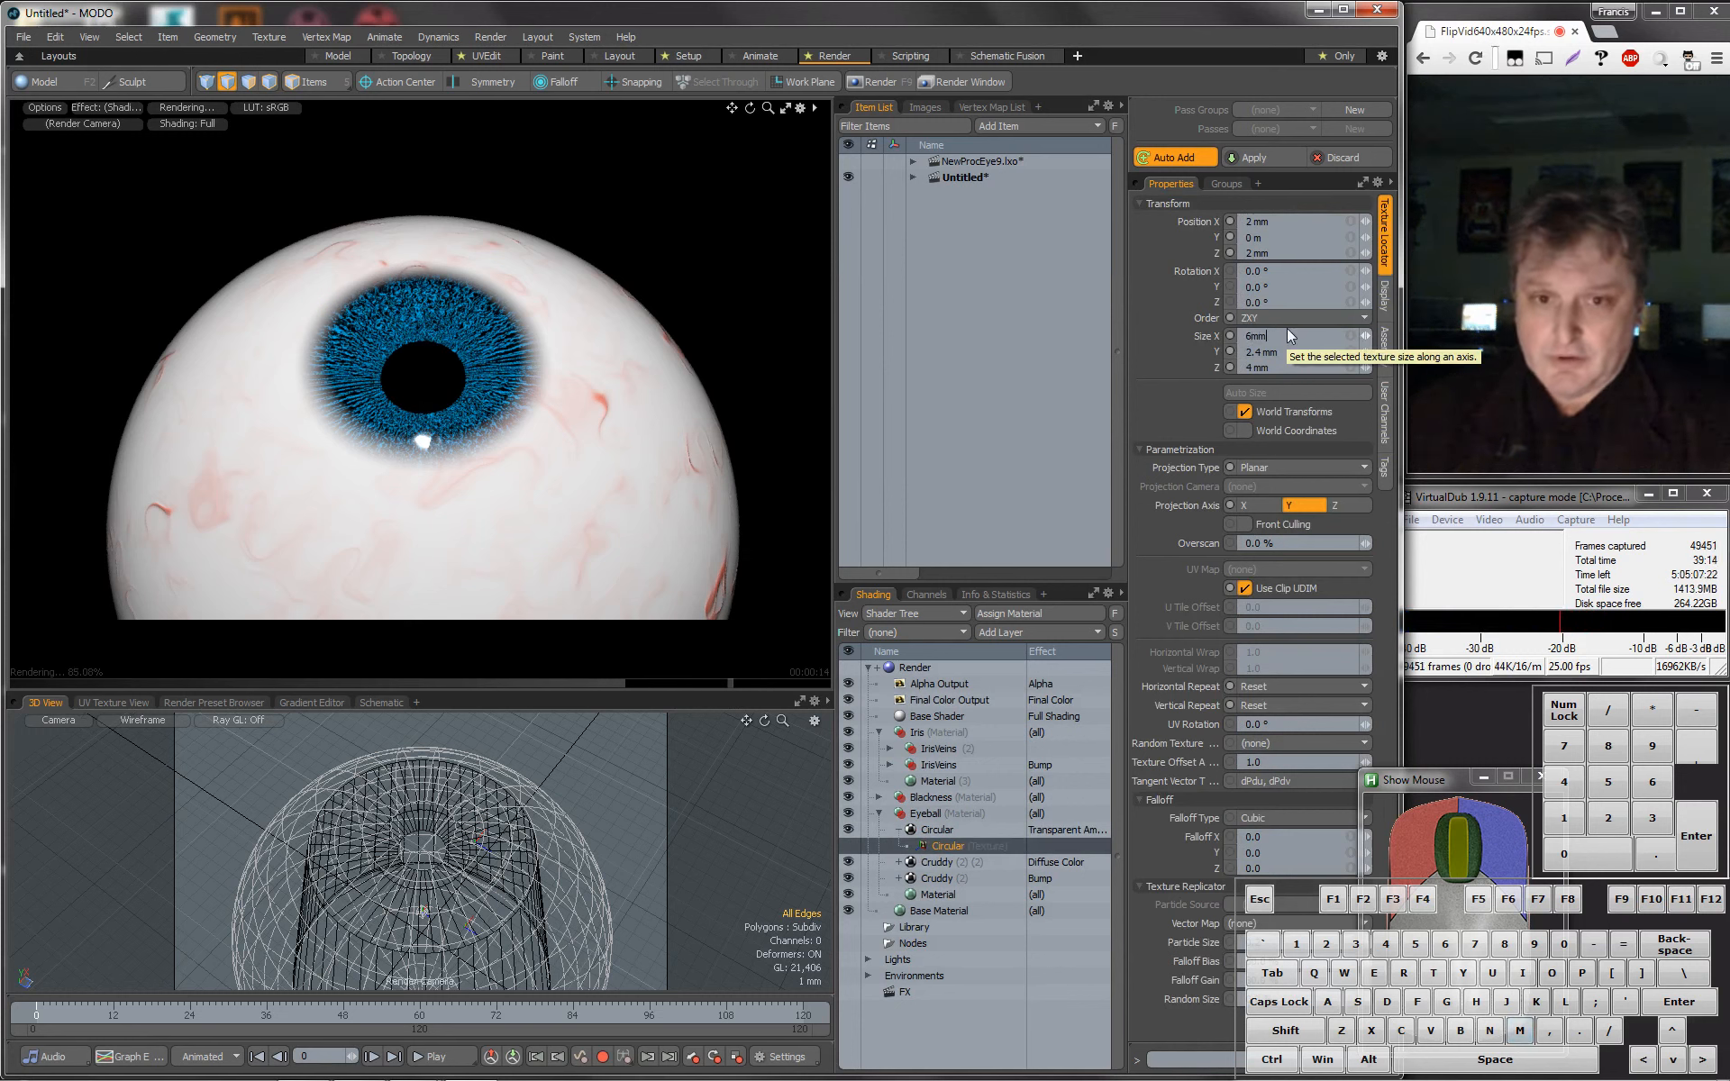
left_click(1281, 360)
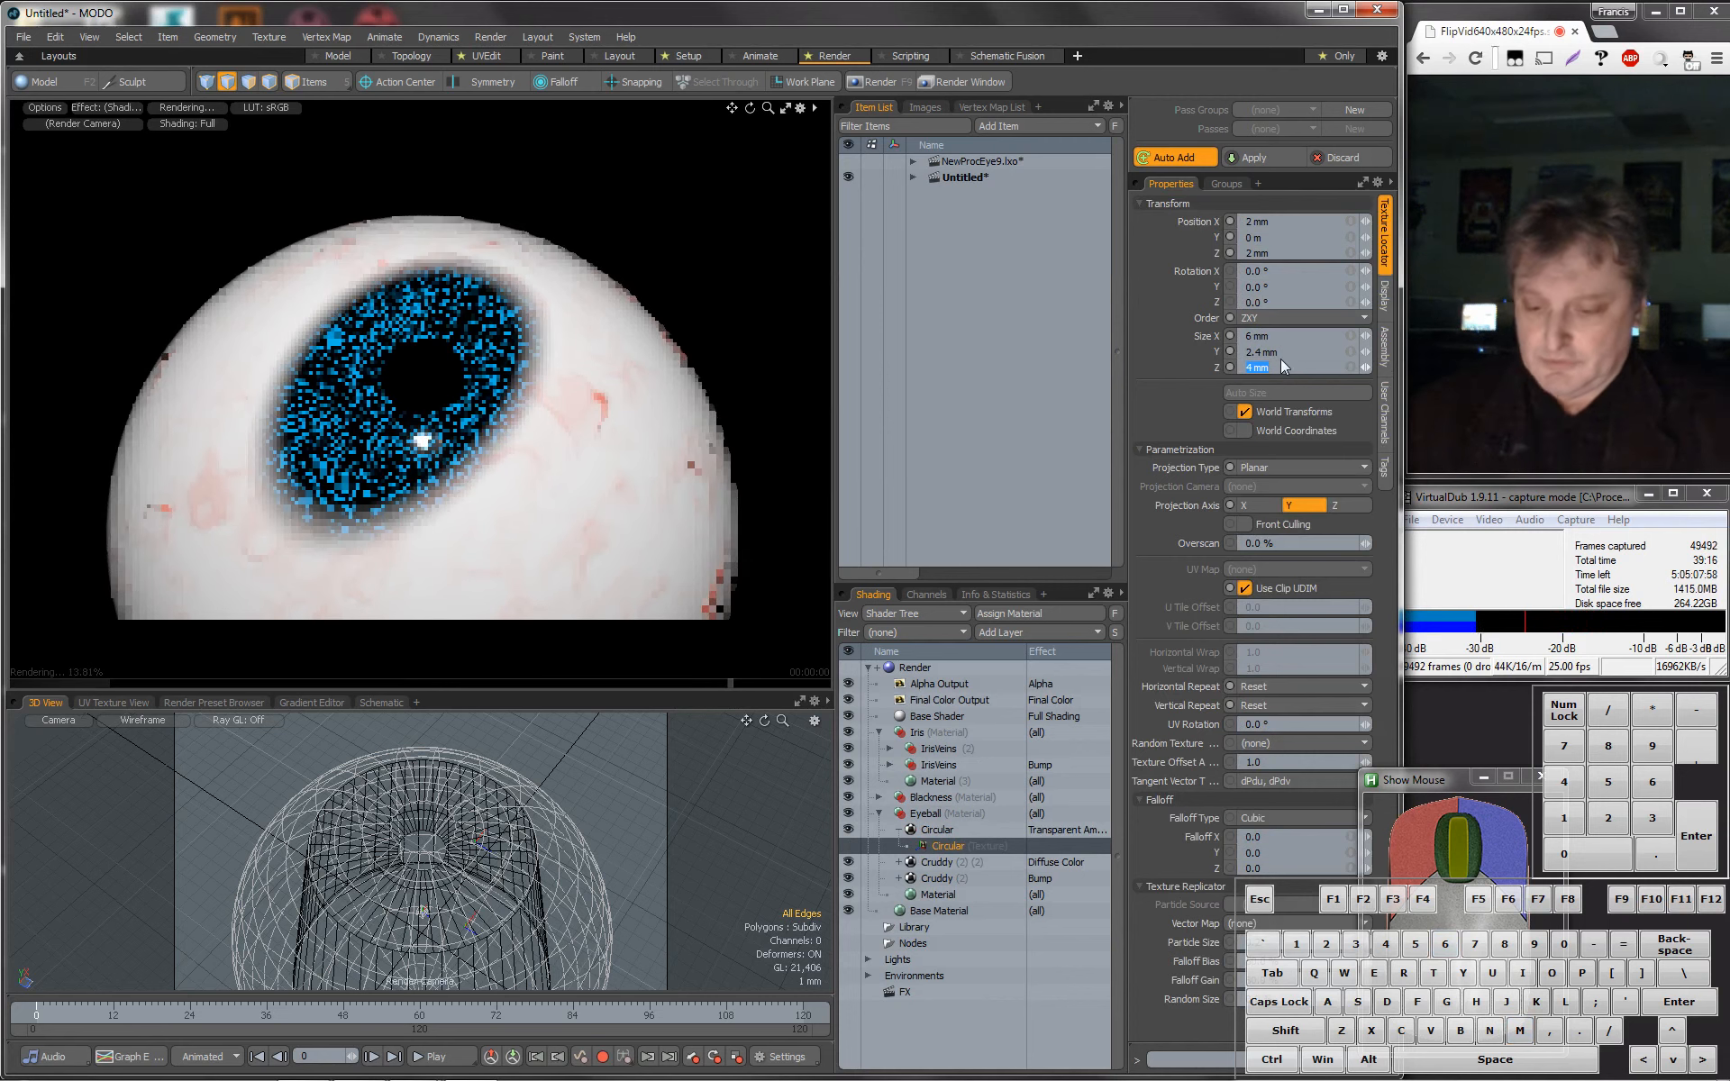
type("6mm")
key("Return")
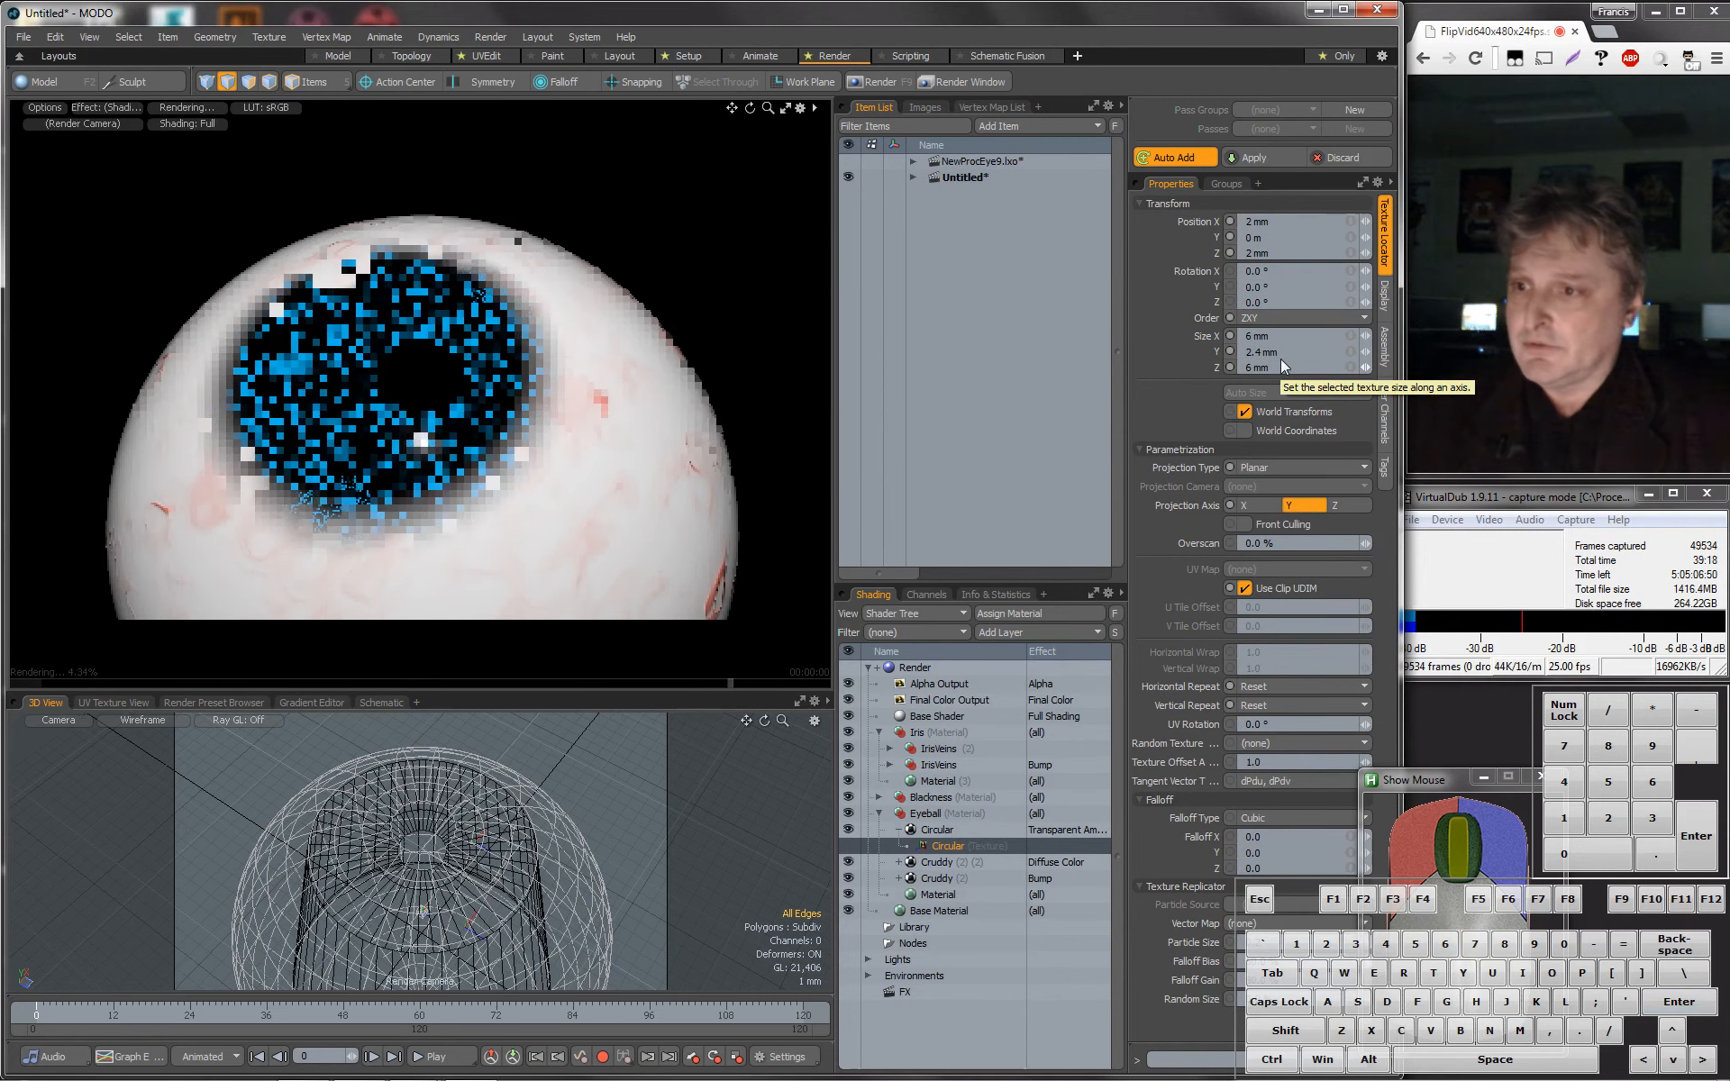
Set the Circular texture locator's X and Z position to 3 mm and check the iris in the render preview.
left_click(1275, 222)
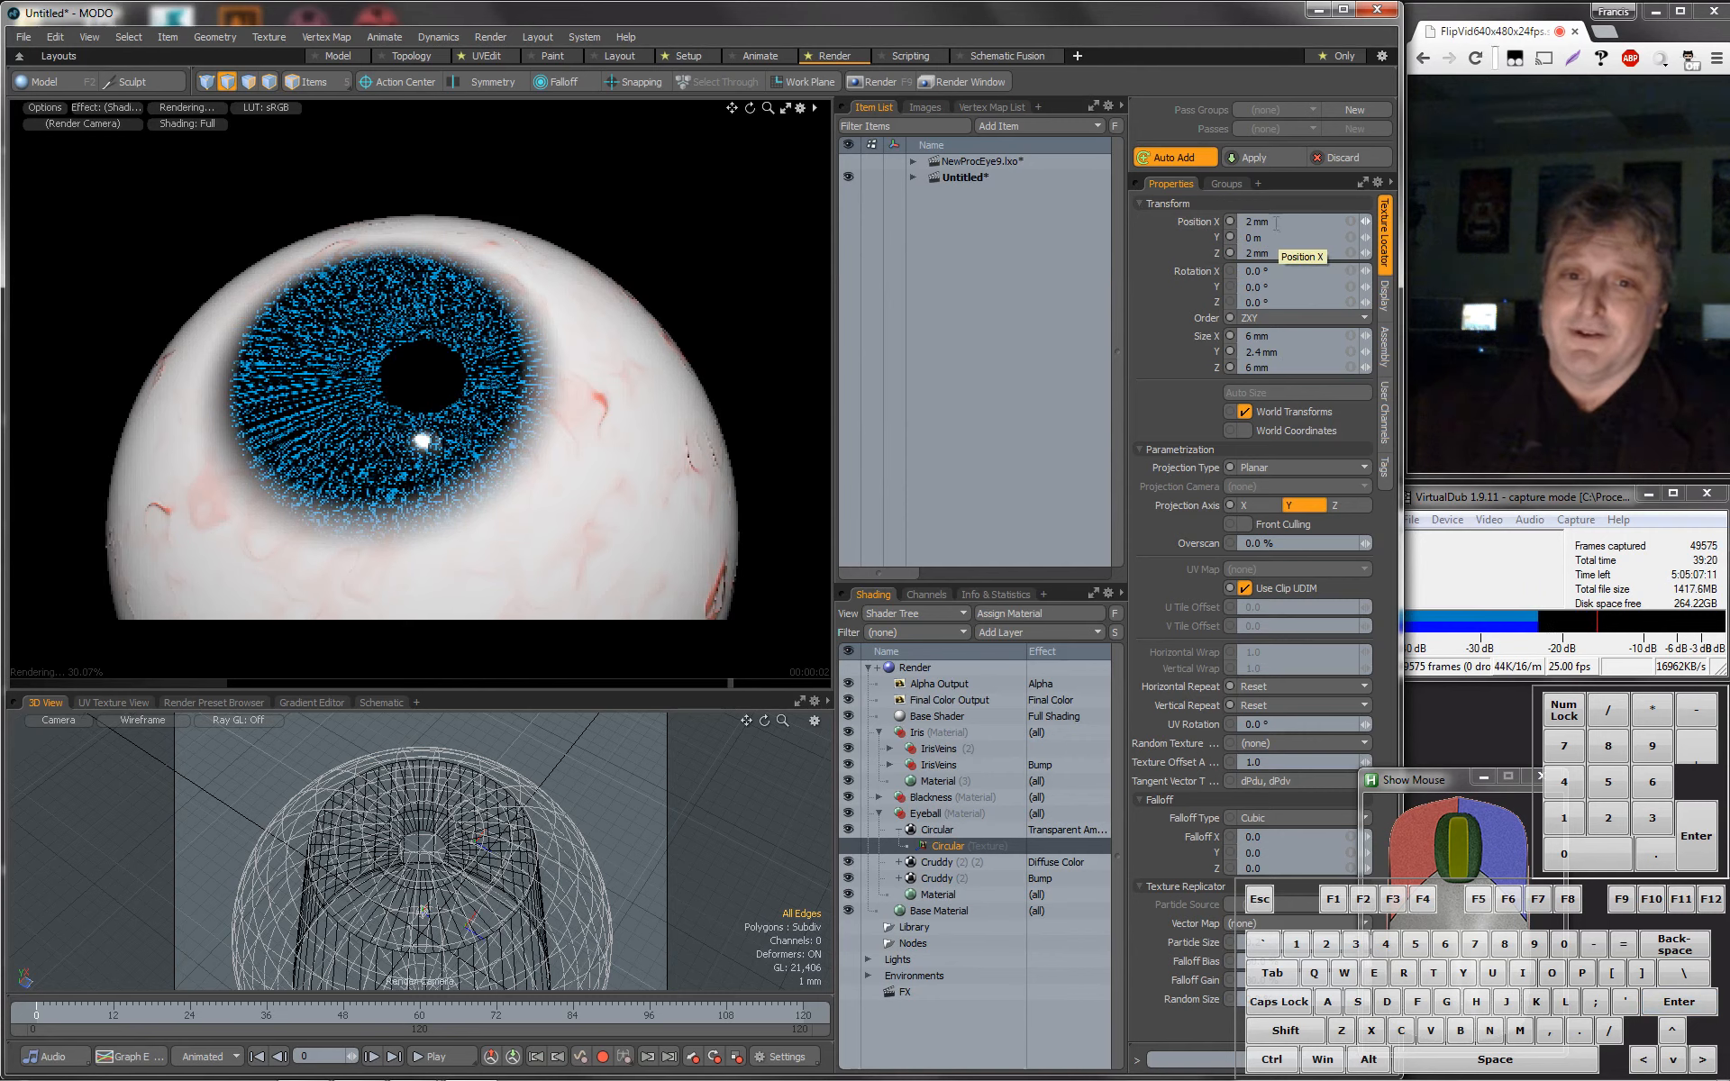
type("3mm")
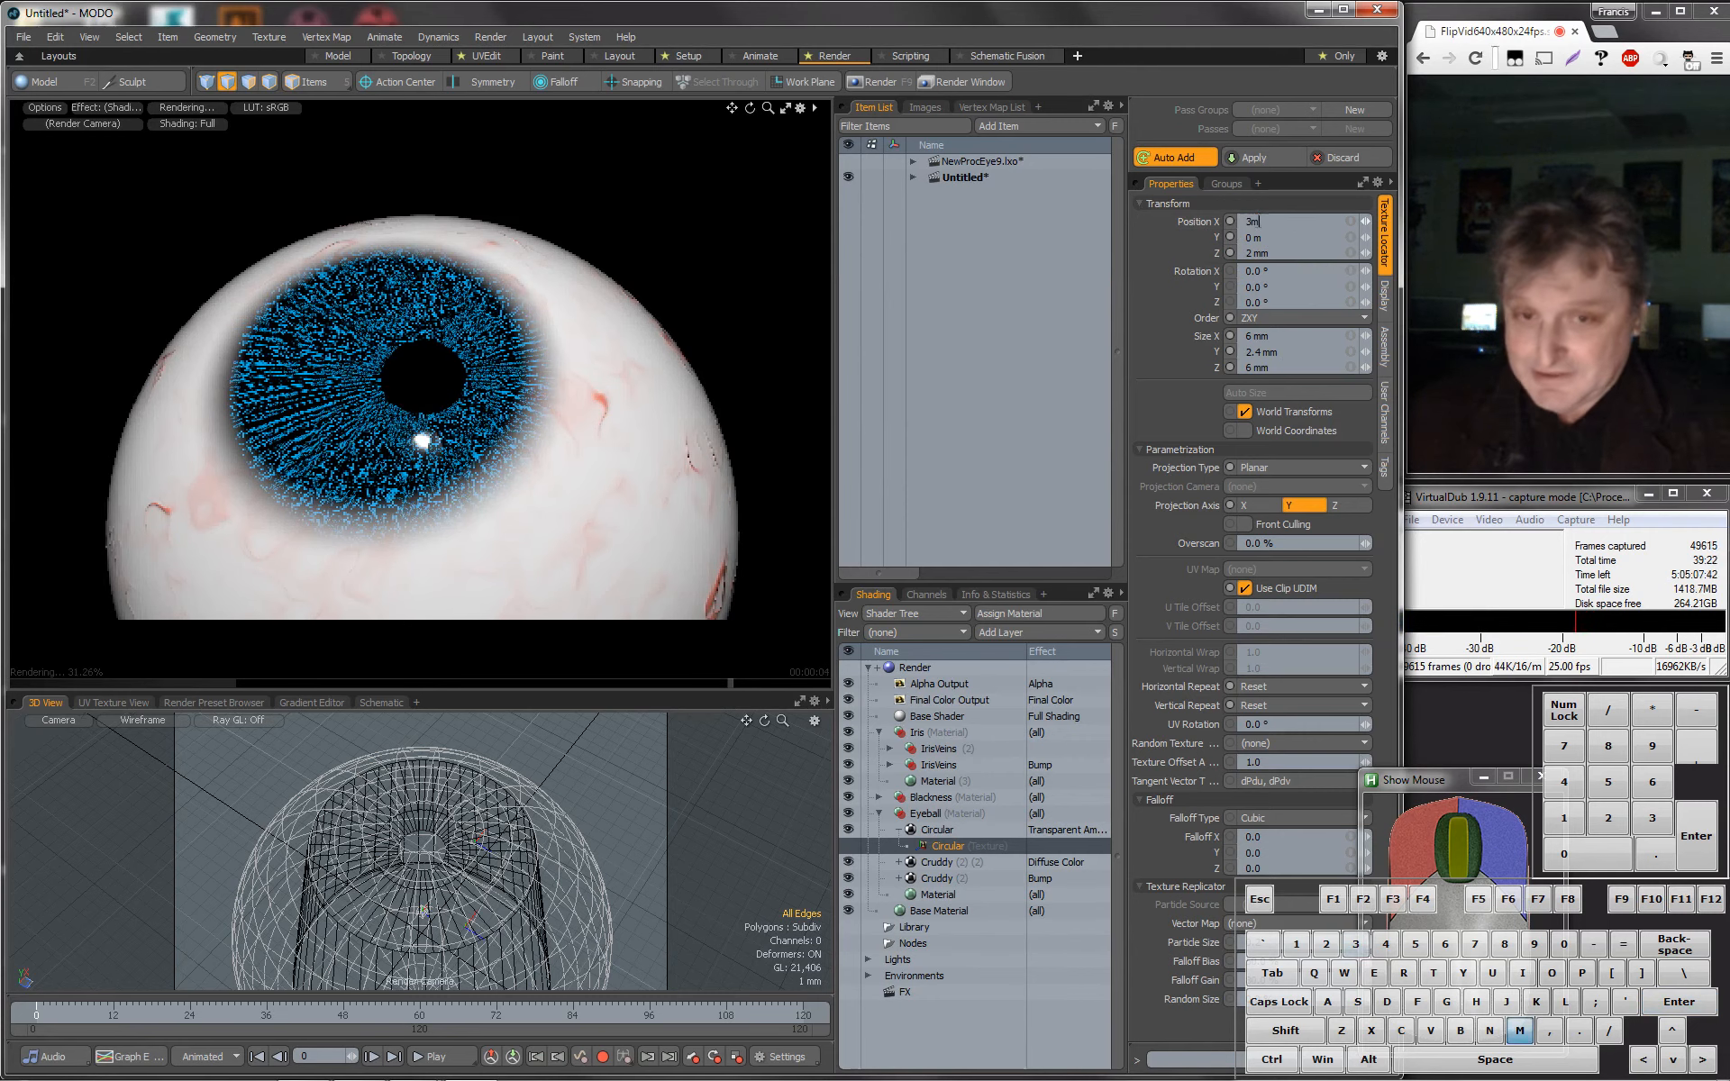
key("Return")
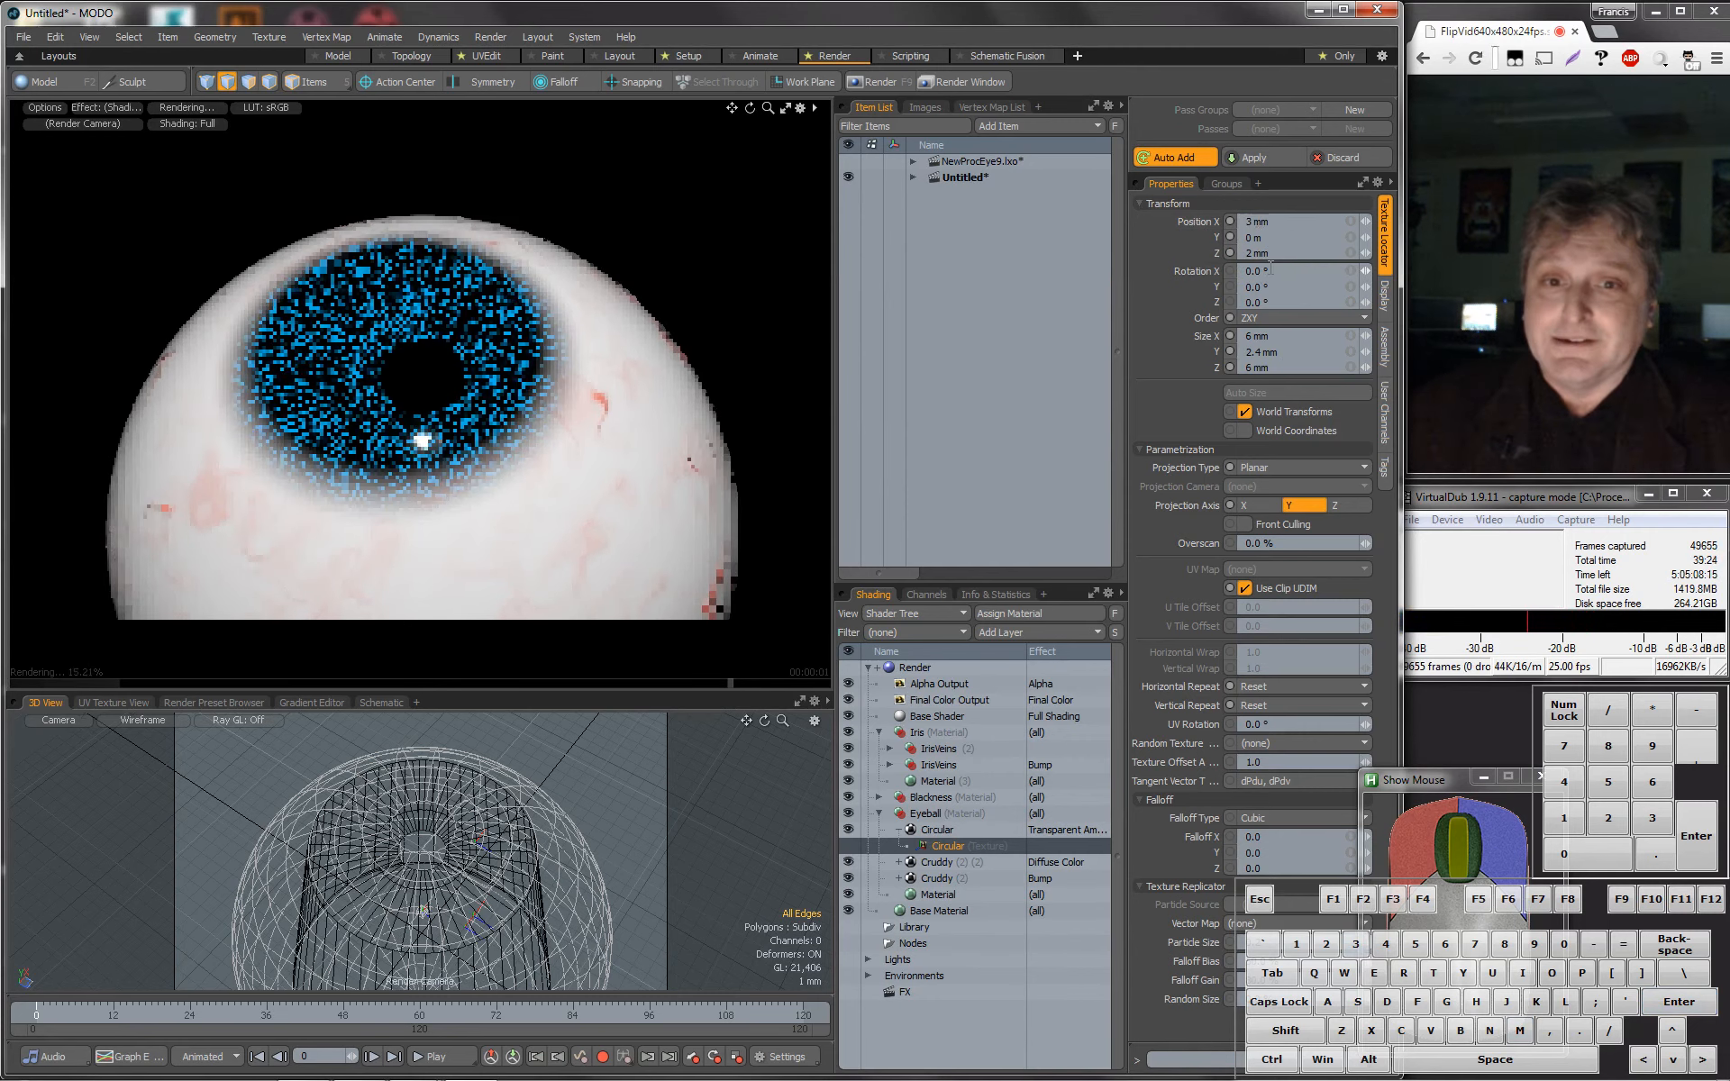
left_click(1273, 253)
type("3mm")
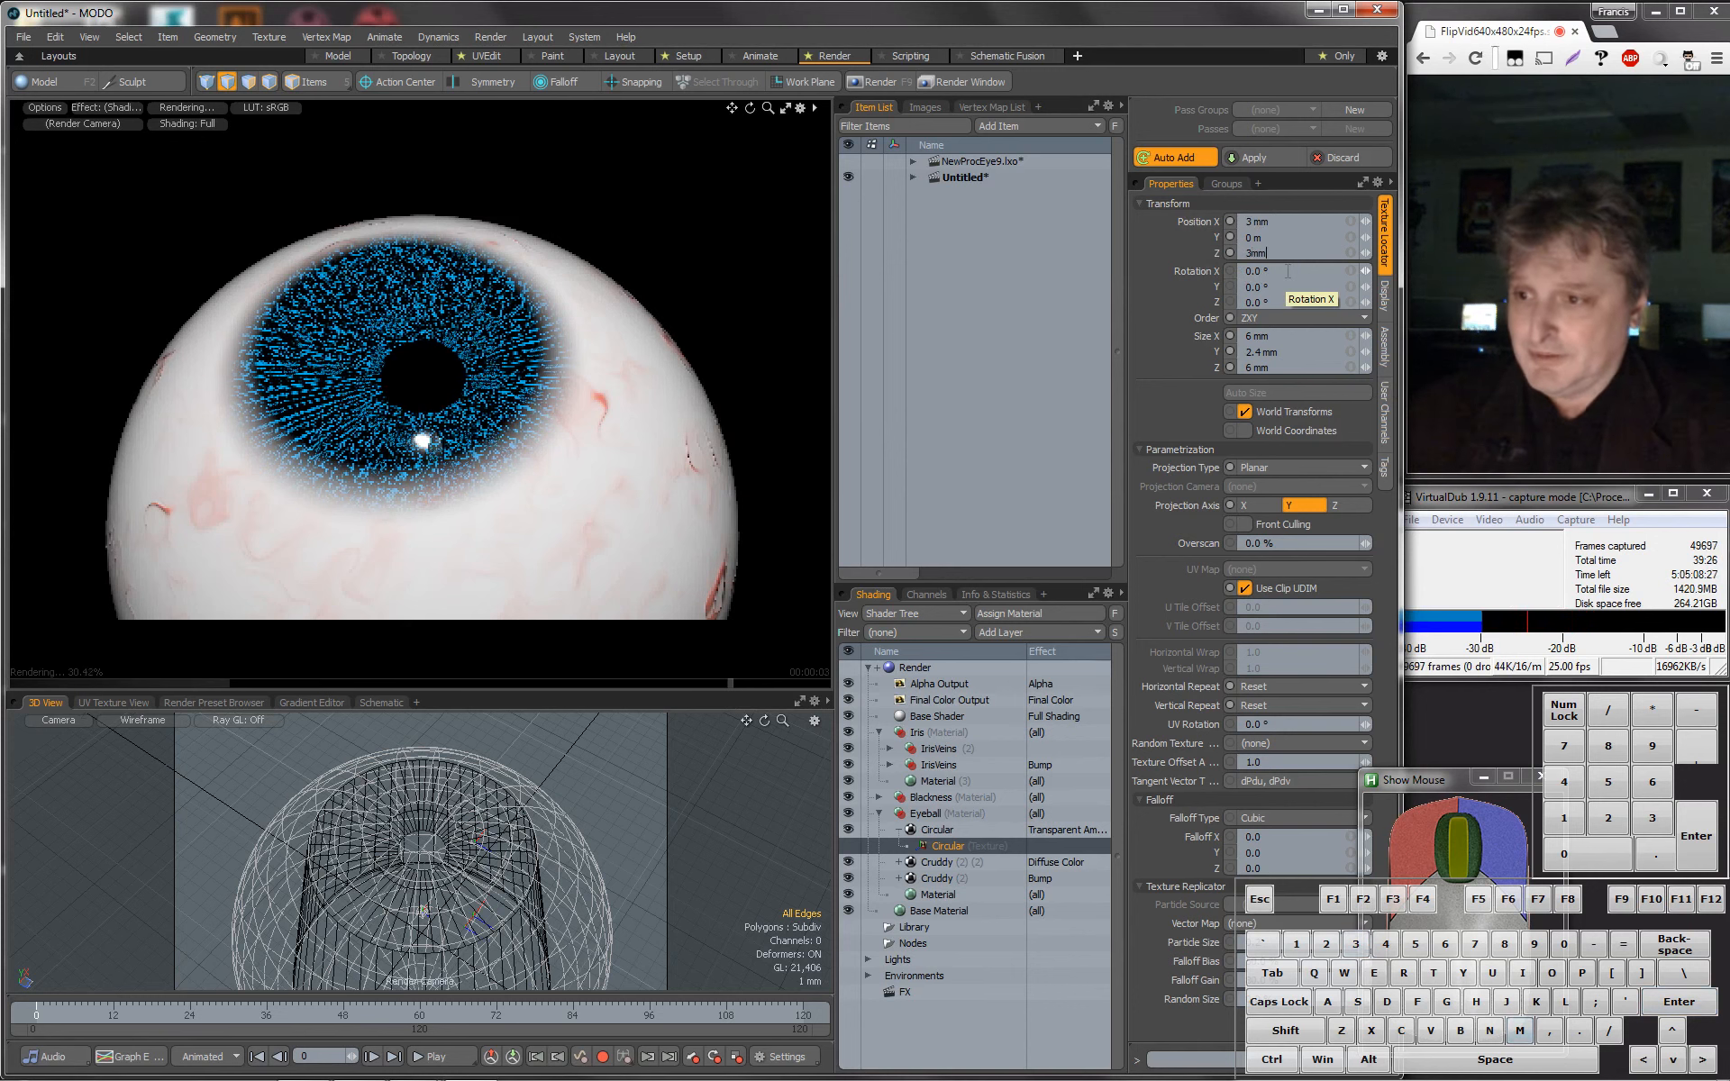
key("Return")
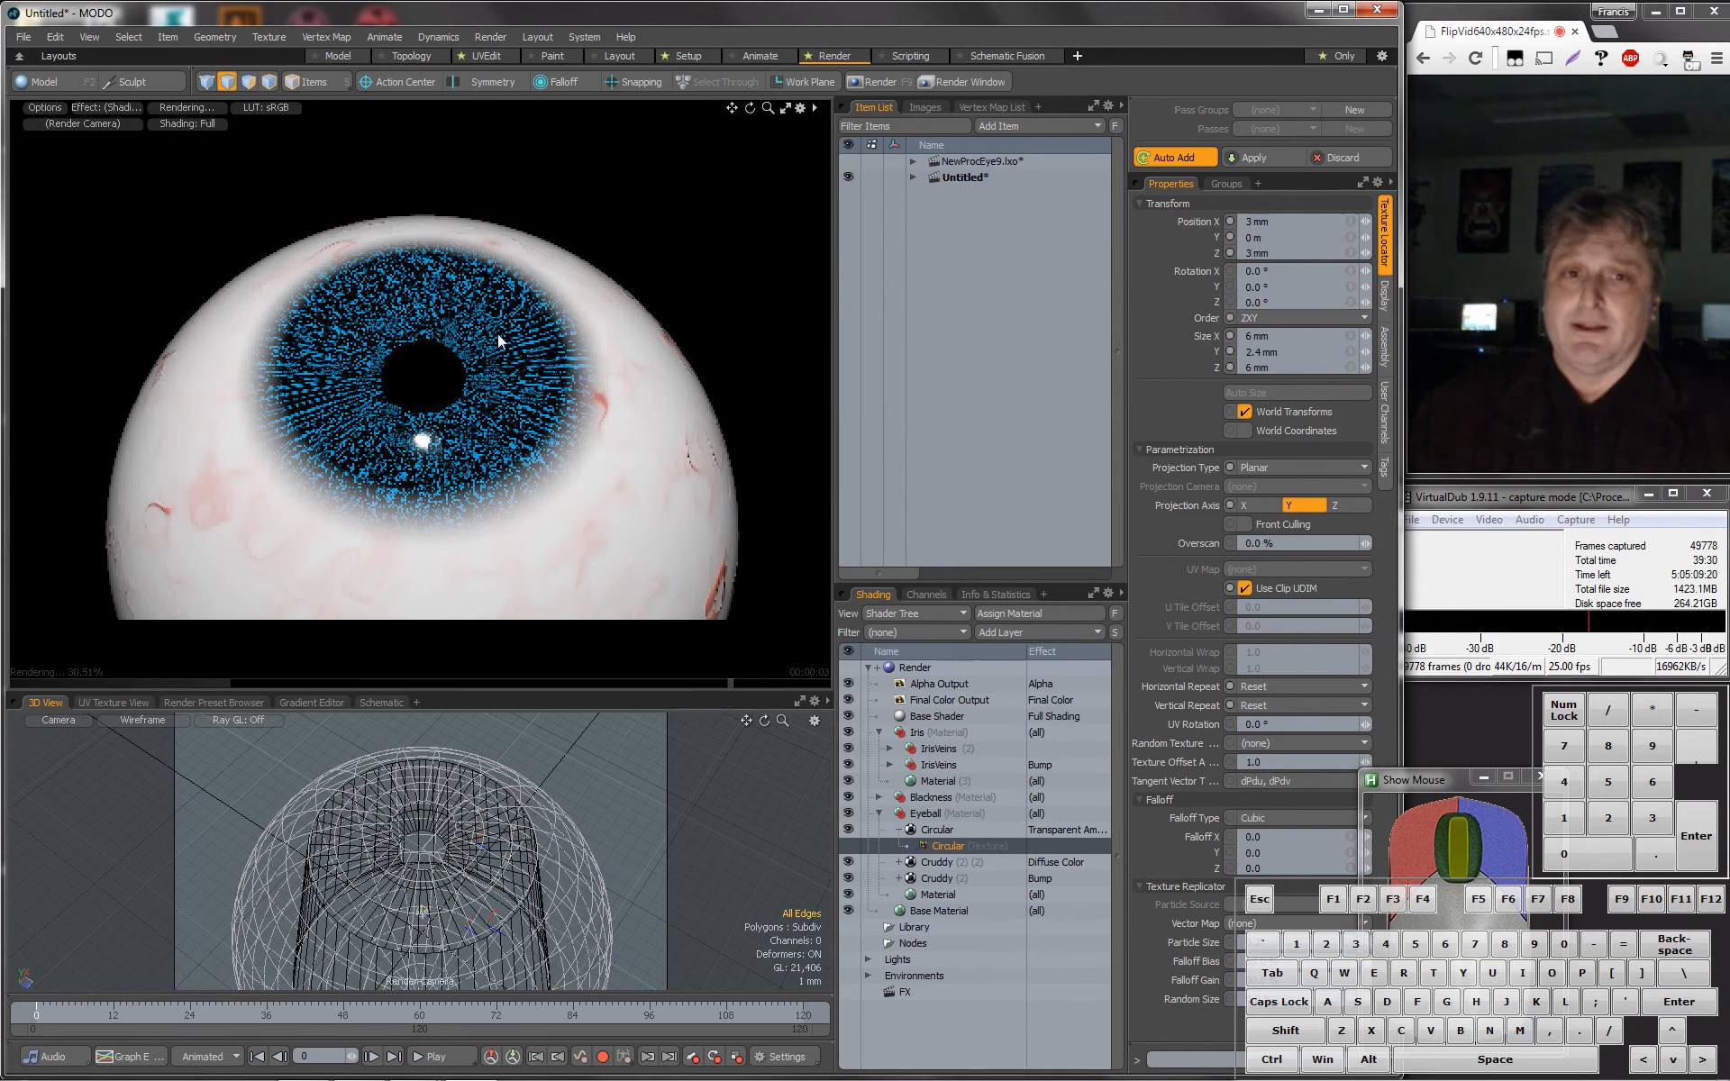
left_click_drag(502, 363, 497, 414, "alt")
mouse_move(492, 339)
left_mouse_down("alt")
mouse_move(510, 309)
mouse_move(516, 357)
mouse_move(520, 338)
left_mouse_up("alt")
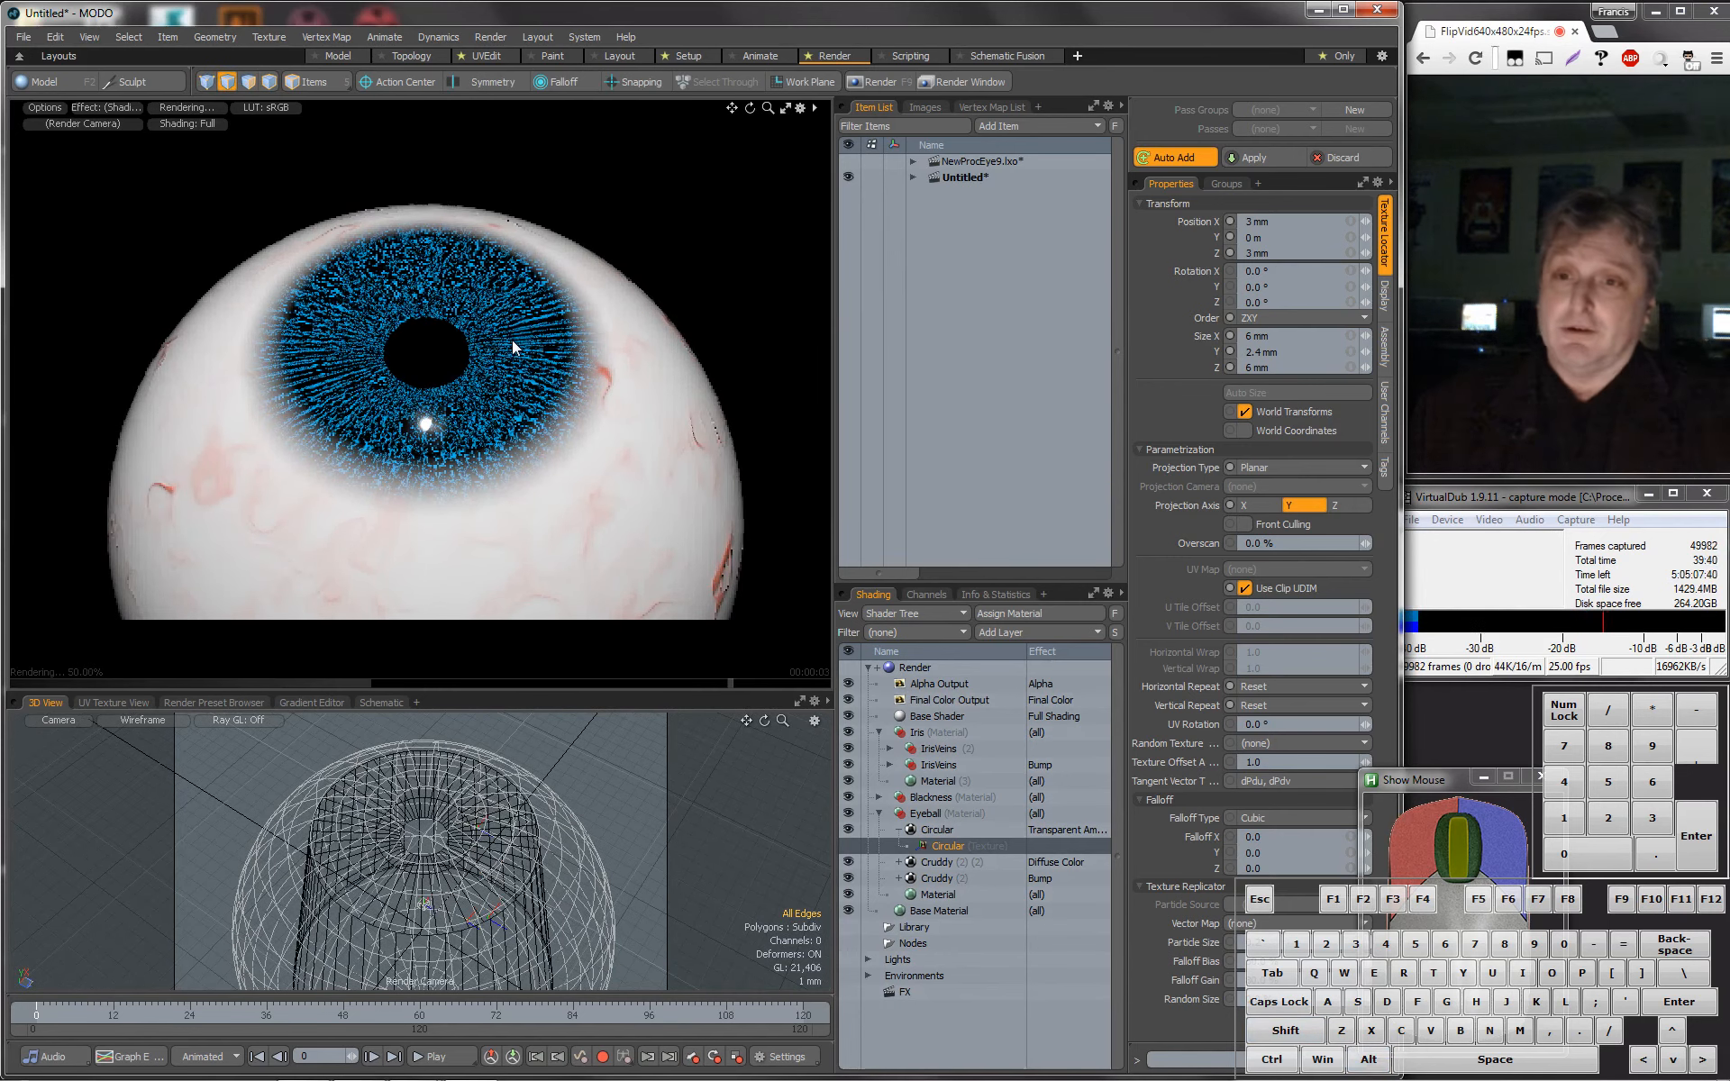
Switch to the NewProcEye9.lxo scene and hide the IrisTexture material's diffuse BranchesOfIris group to examine the layers beneath.
left_click(847, 164)
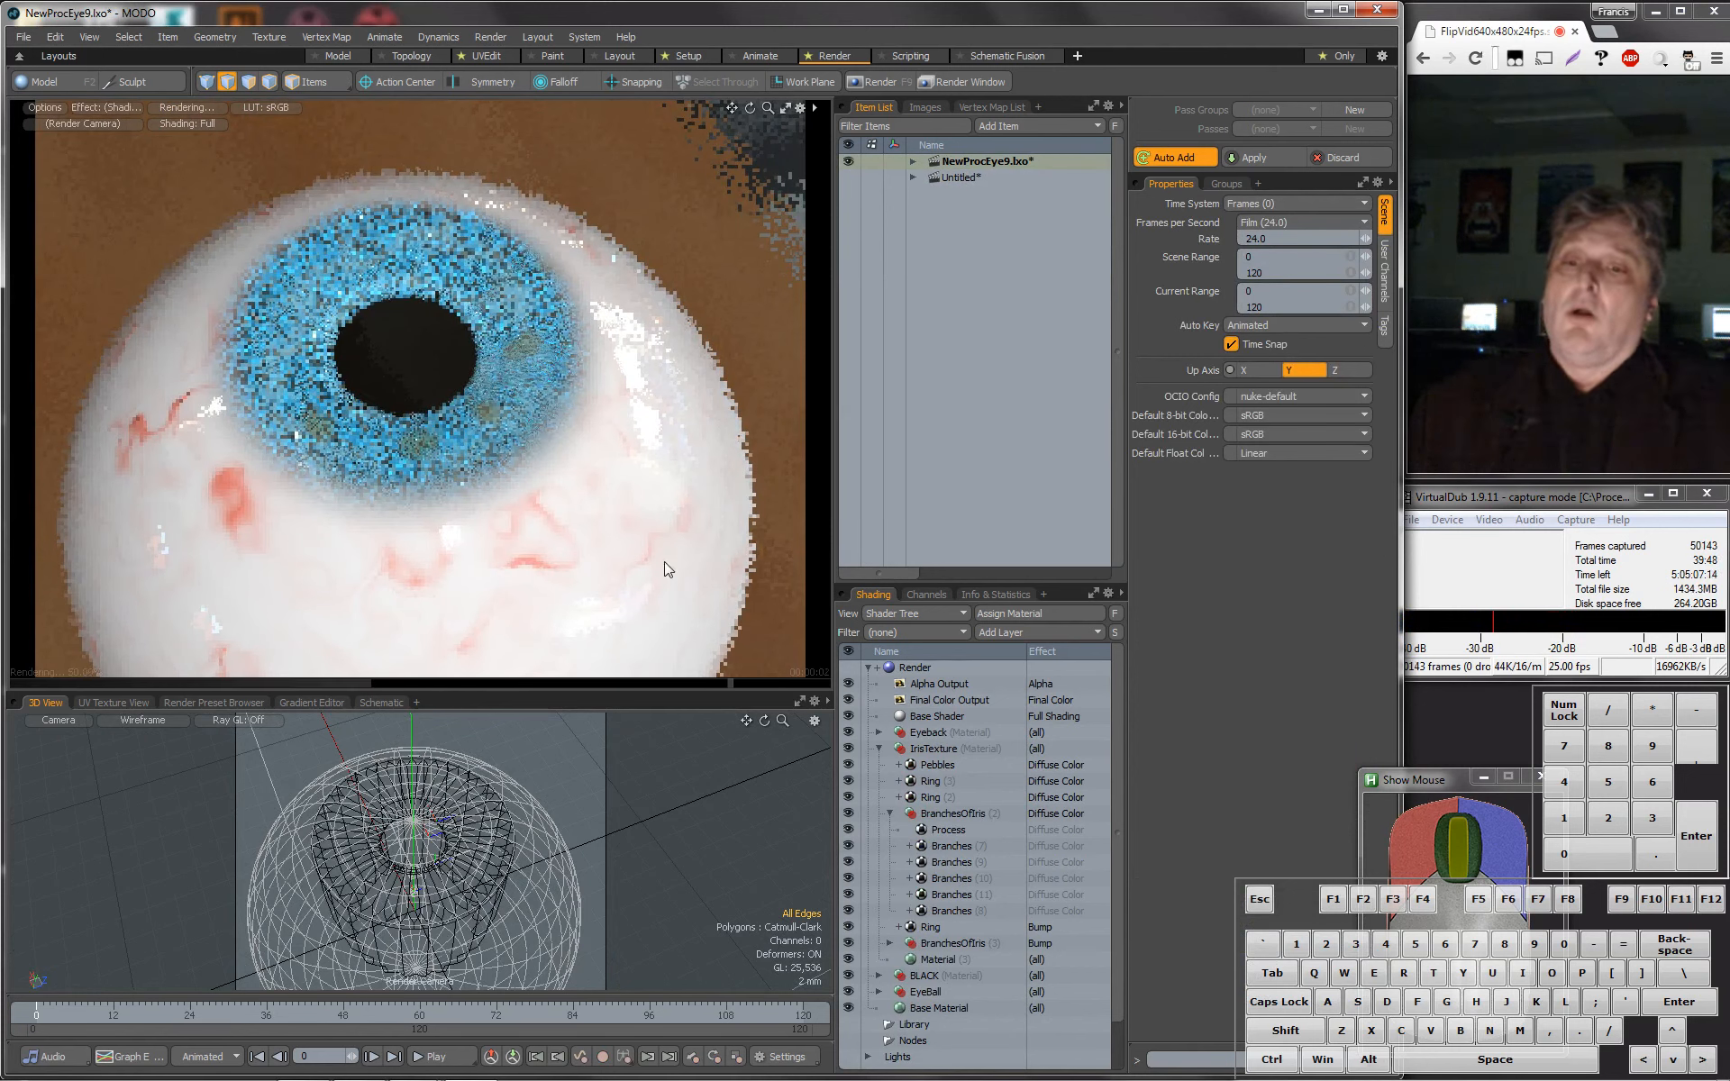
left_click(878, 749)
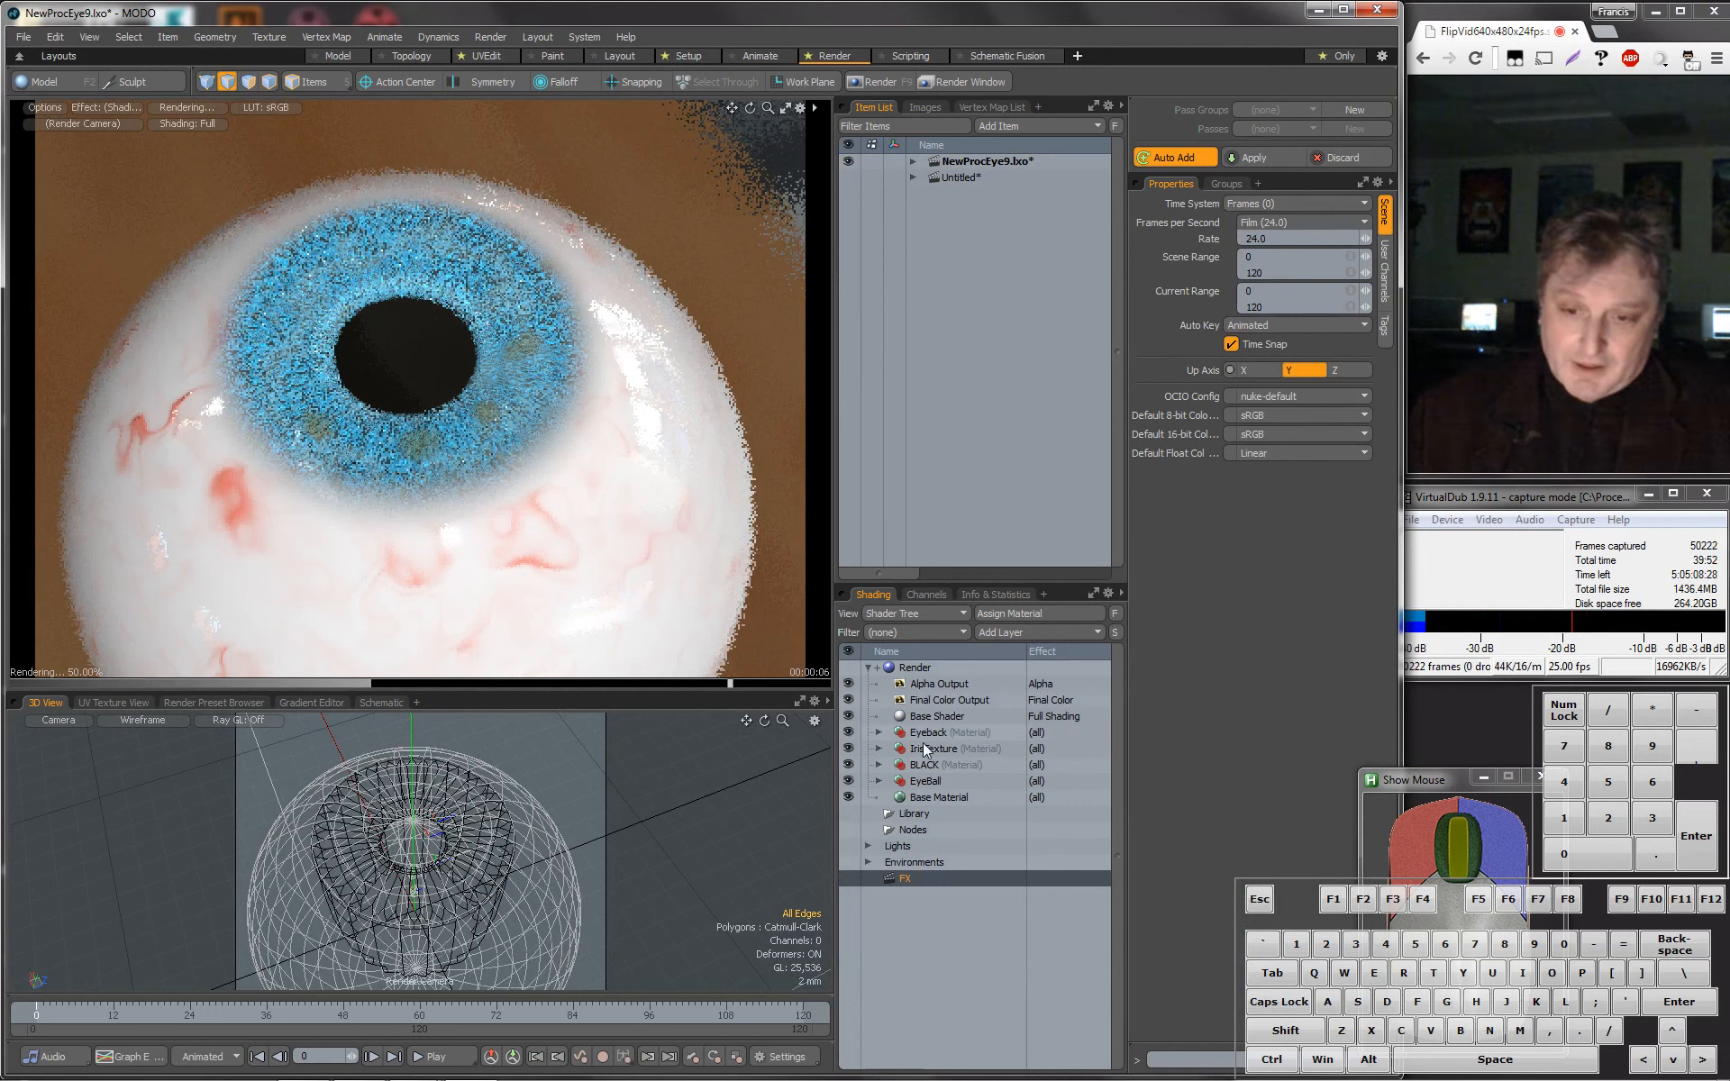
left_click(880, 750)
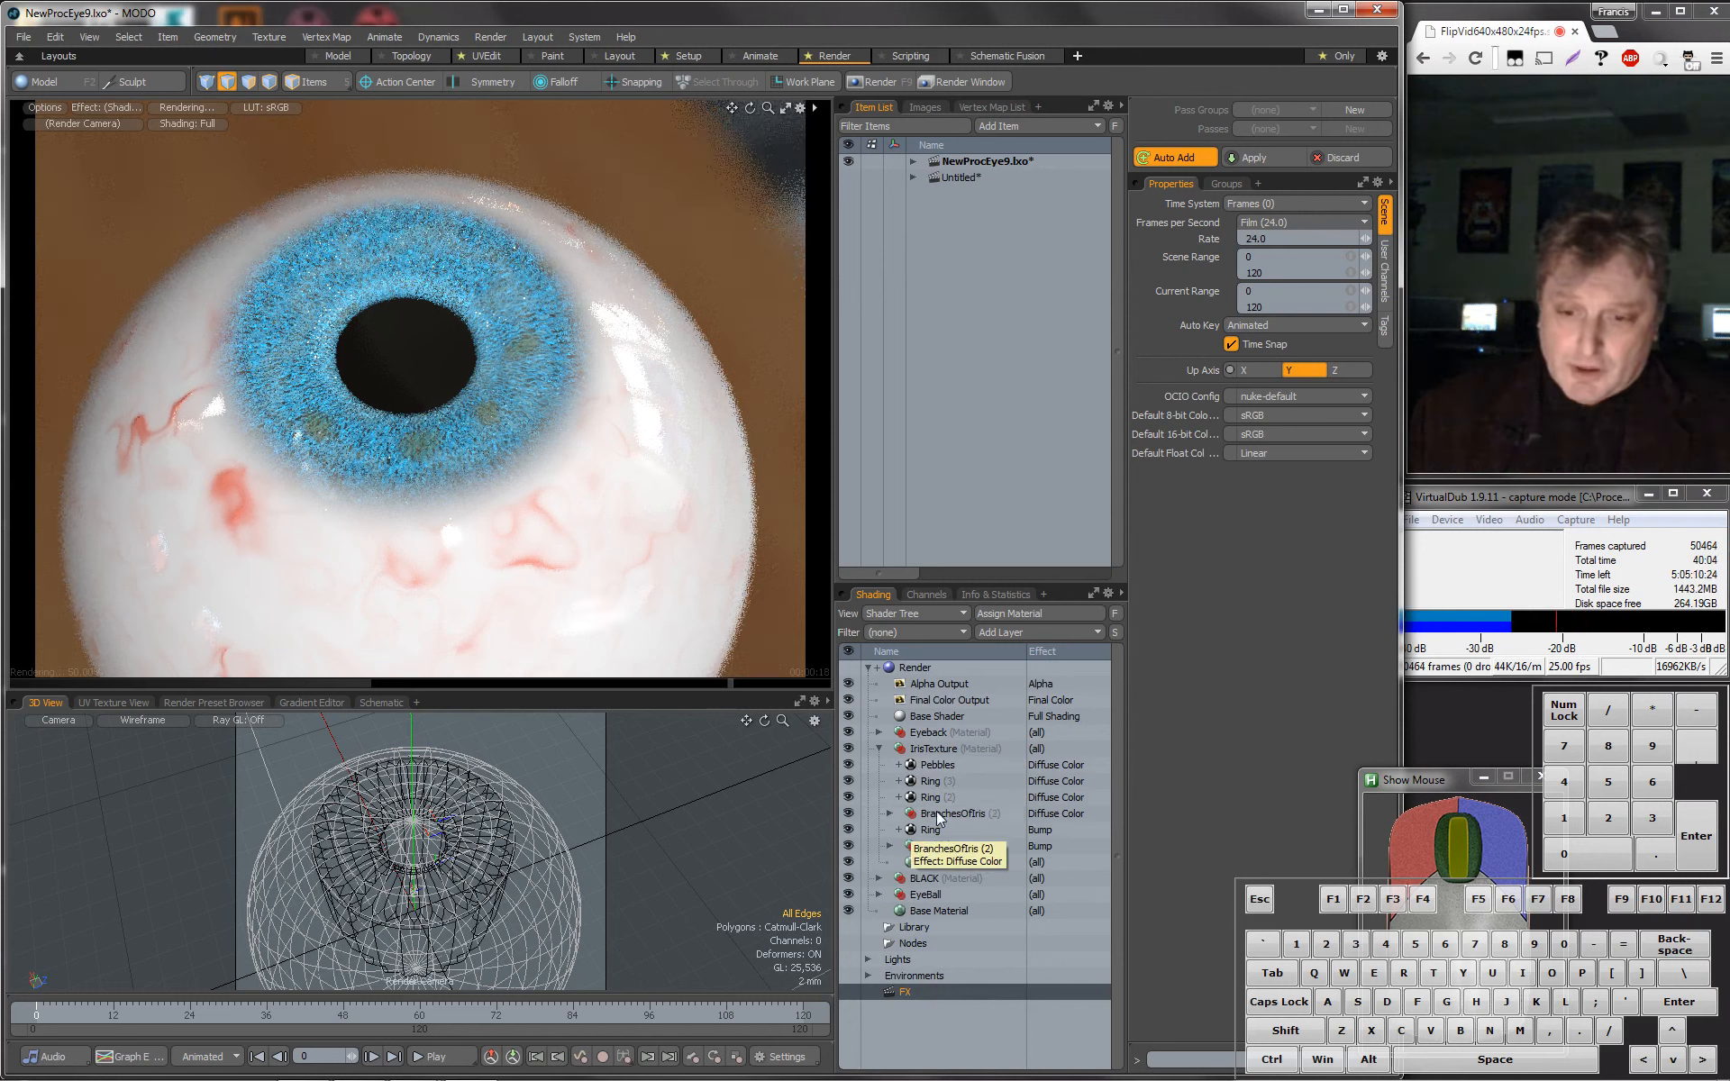
left_click(847, 814)
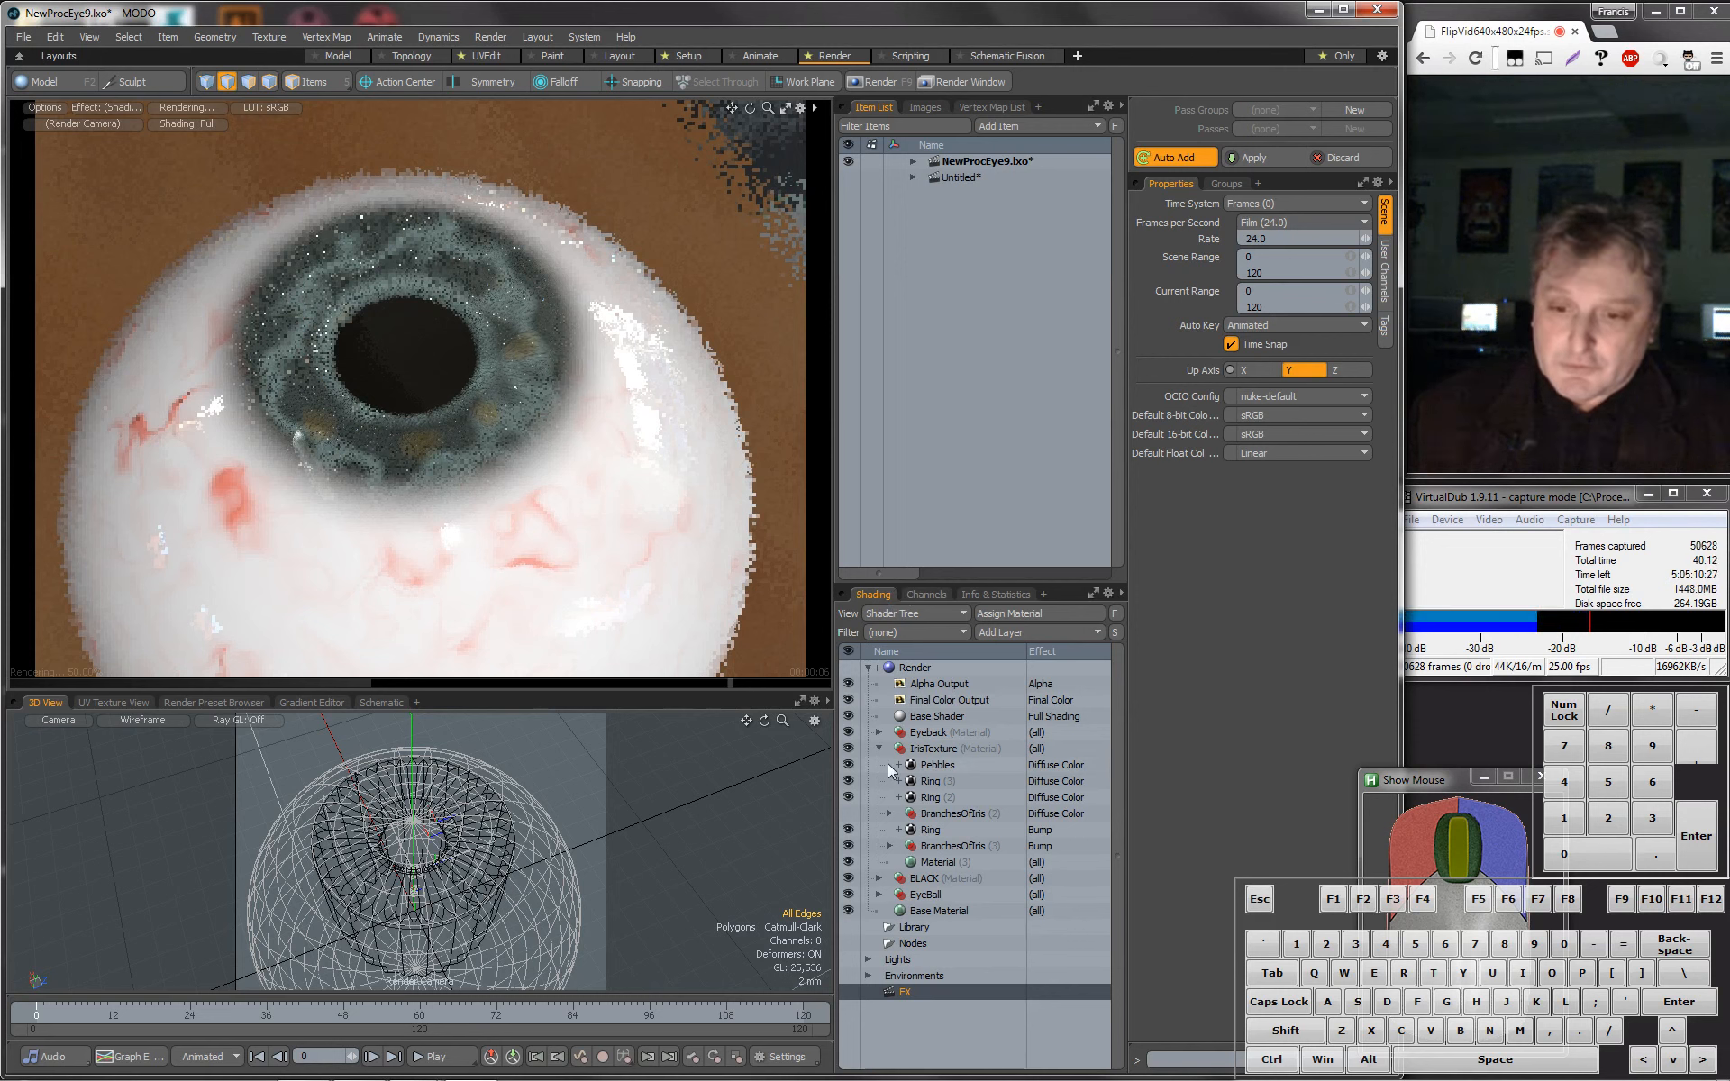
Toggle the Pebbles layer's visibility to compare the reference iris with and without it.
left_click(847, 764)
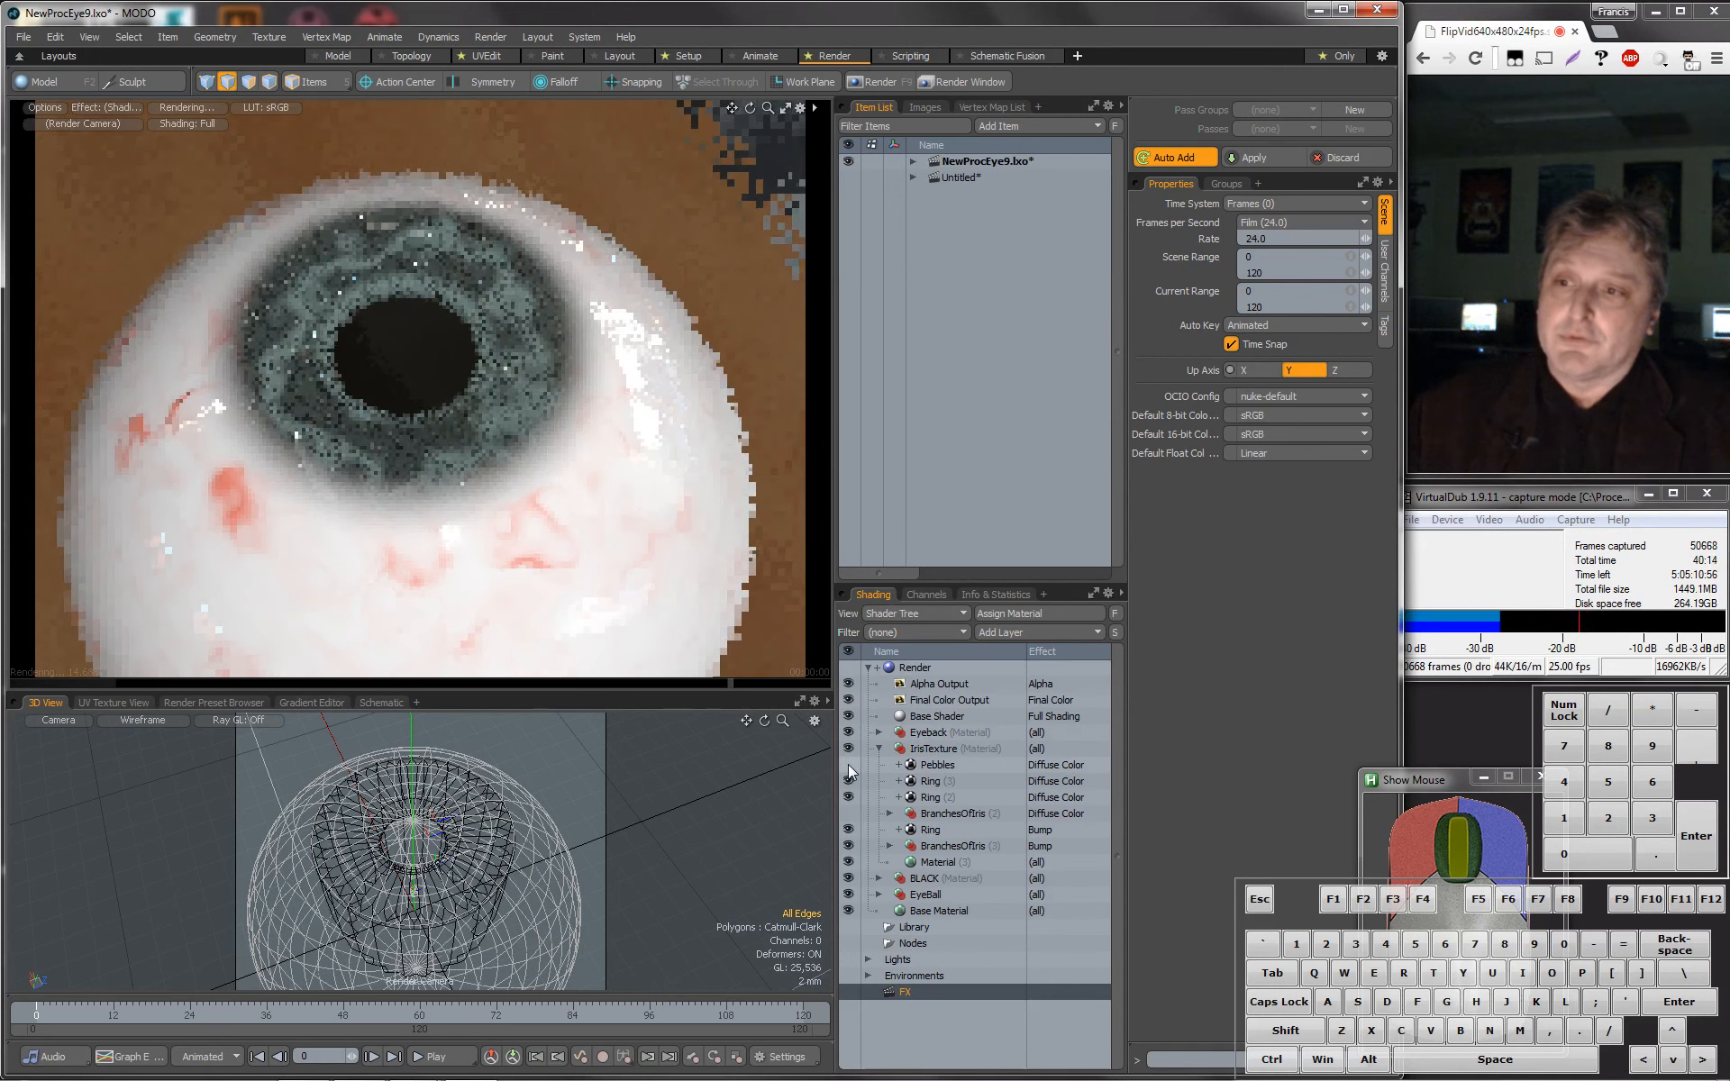
left_click(847, 764)
left_click(848, 765)
left_click(848, 765)
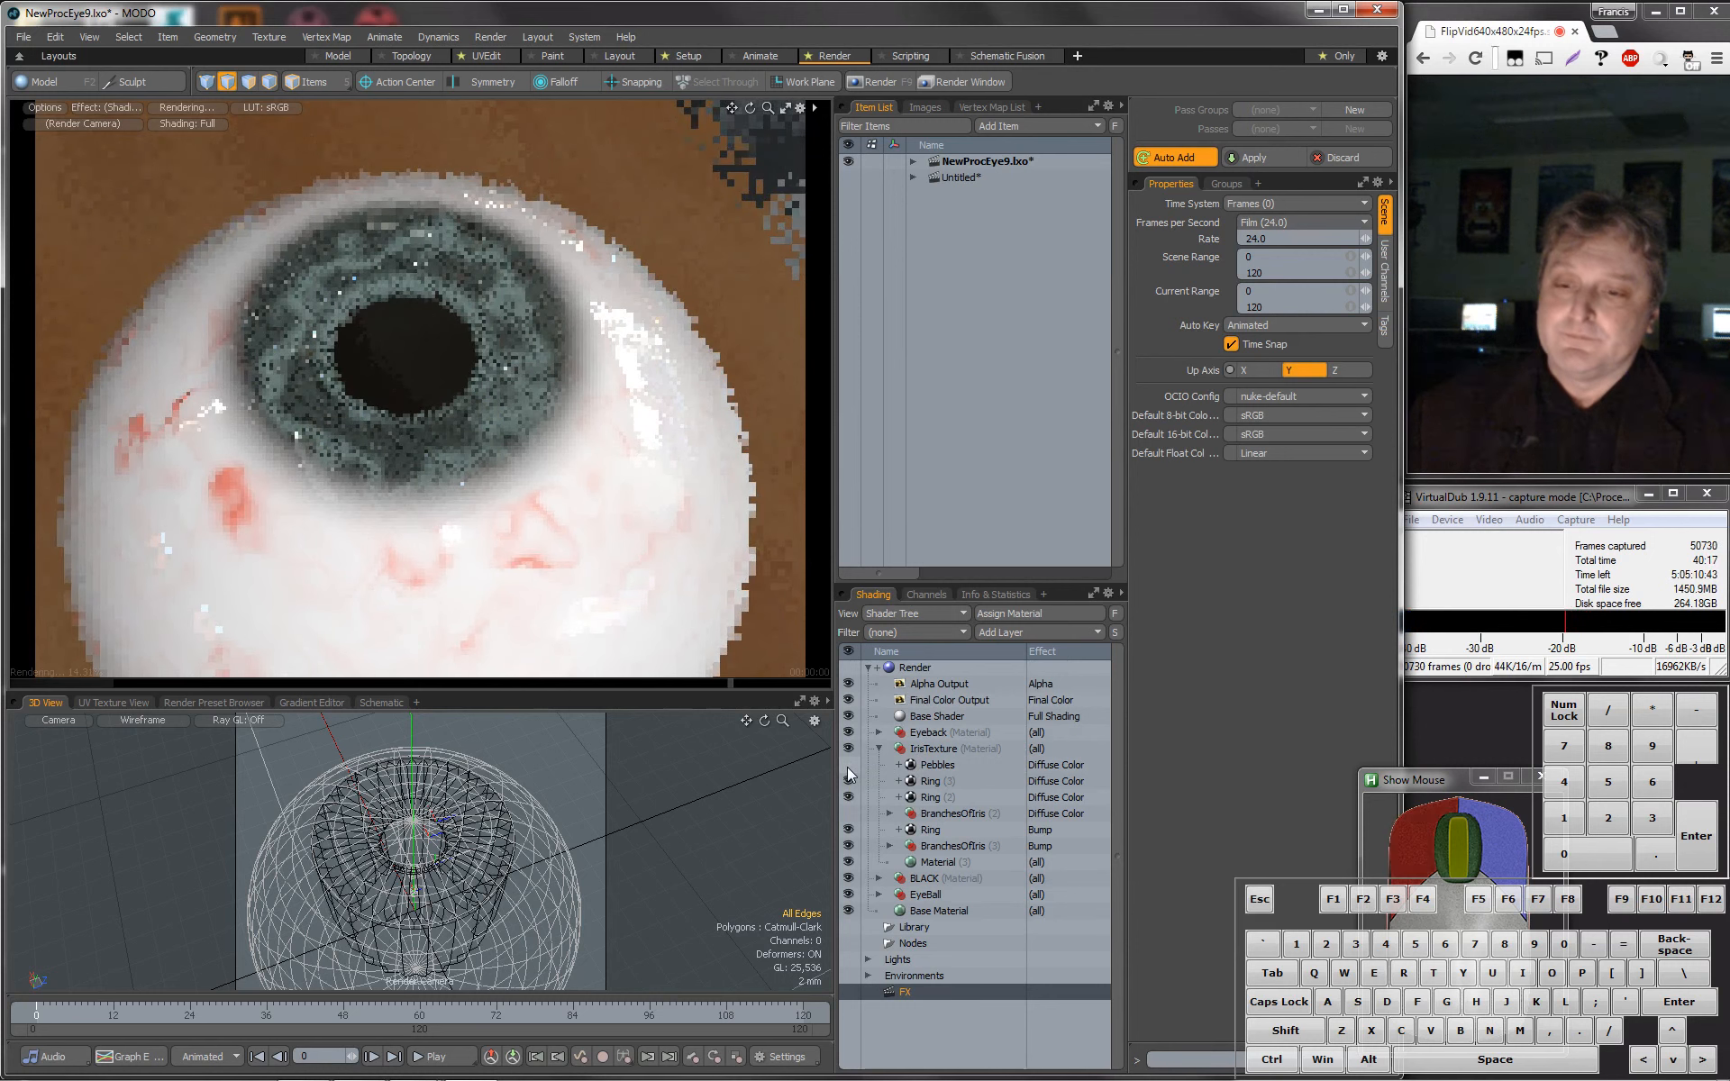
Try a Noise Seed of 200 on the IrisTexture material's Pebbles layer, and set it to 256.
left_click(937, 766)
left_click(1313, 354)
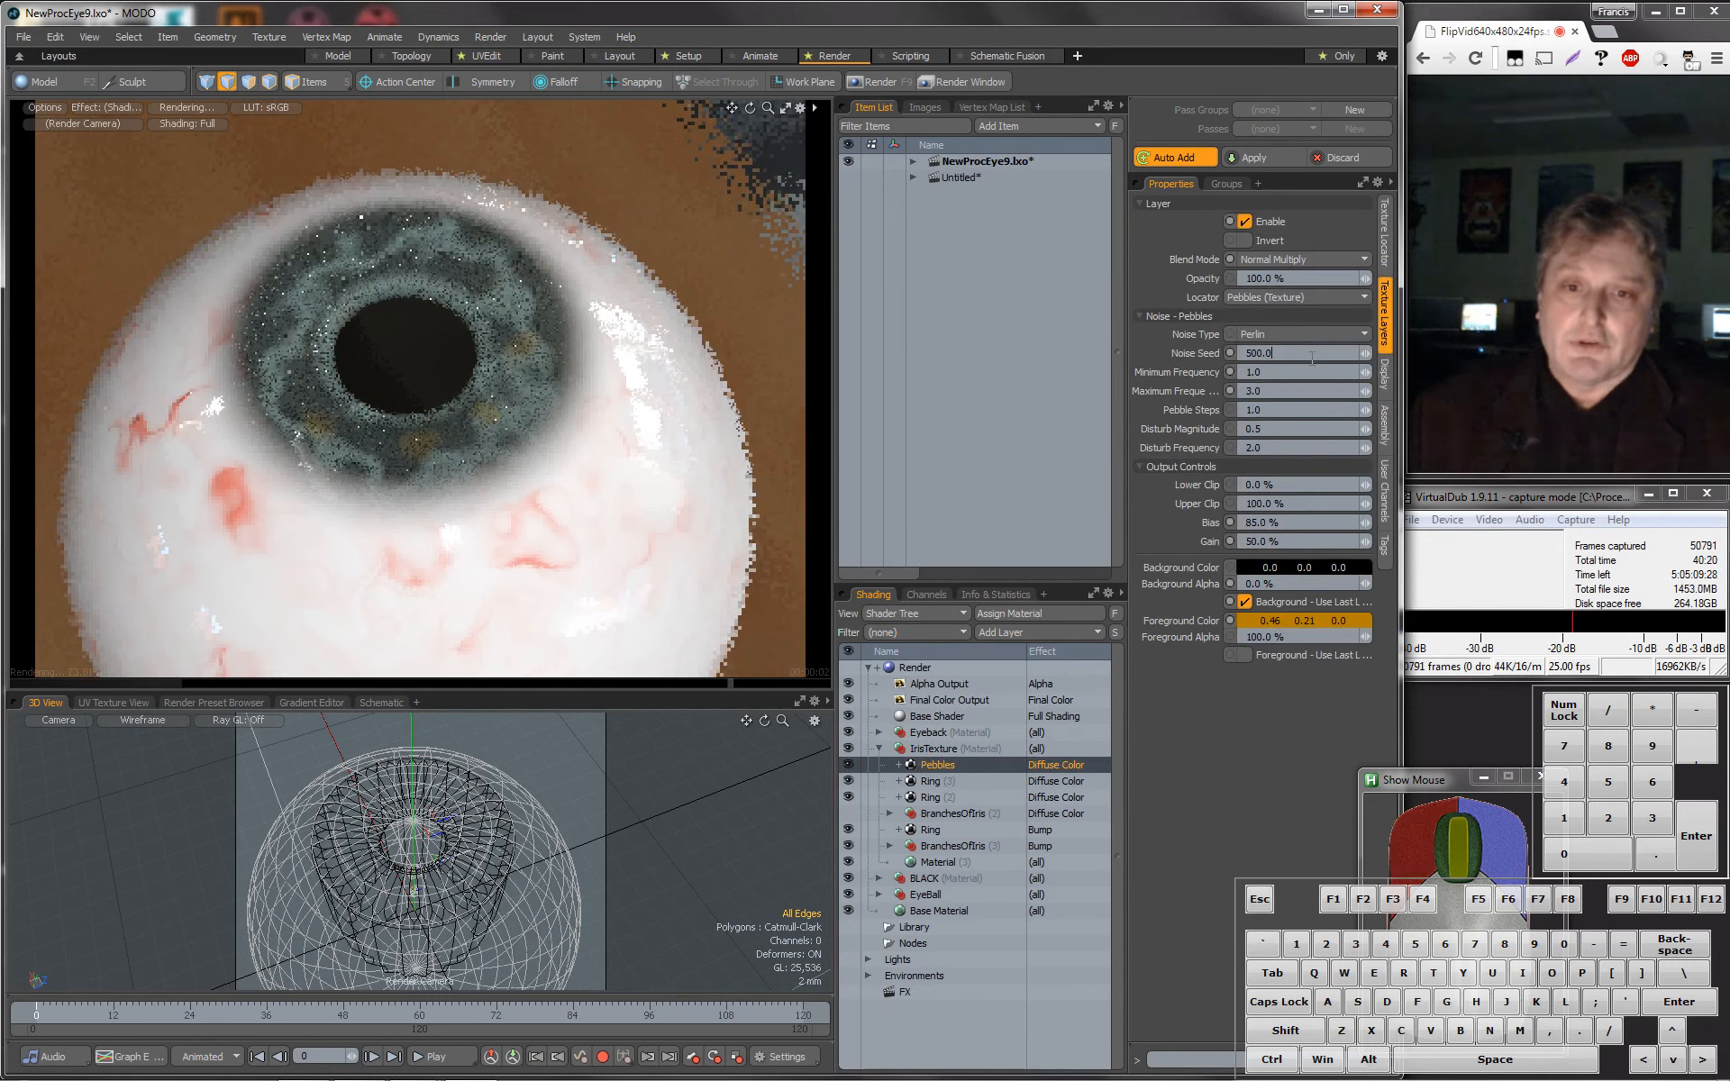
left_click_drag(1312, 357, 1194, 368)
type("200")
key("Return")
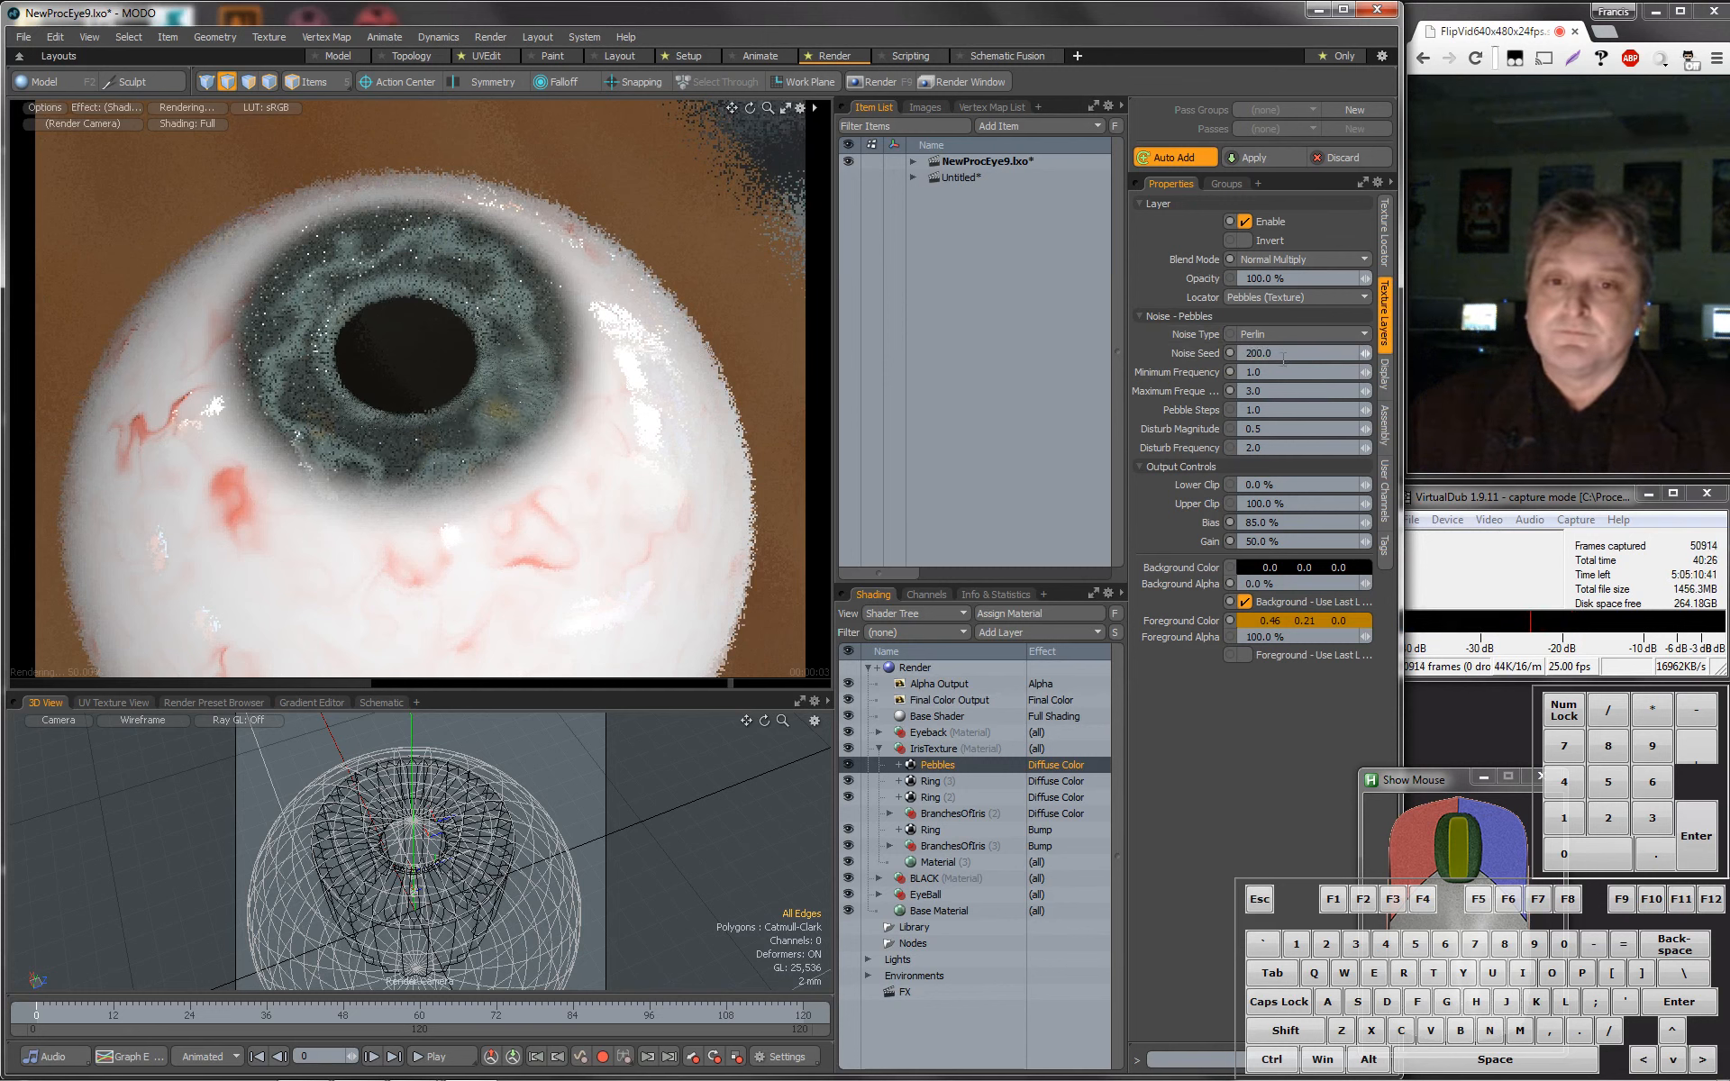
left_click_drag(1283, 357, 1176, 322)
type("256")
key("Return")
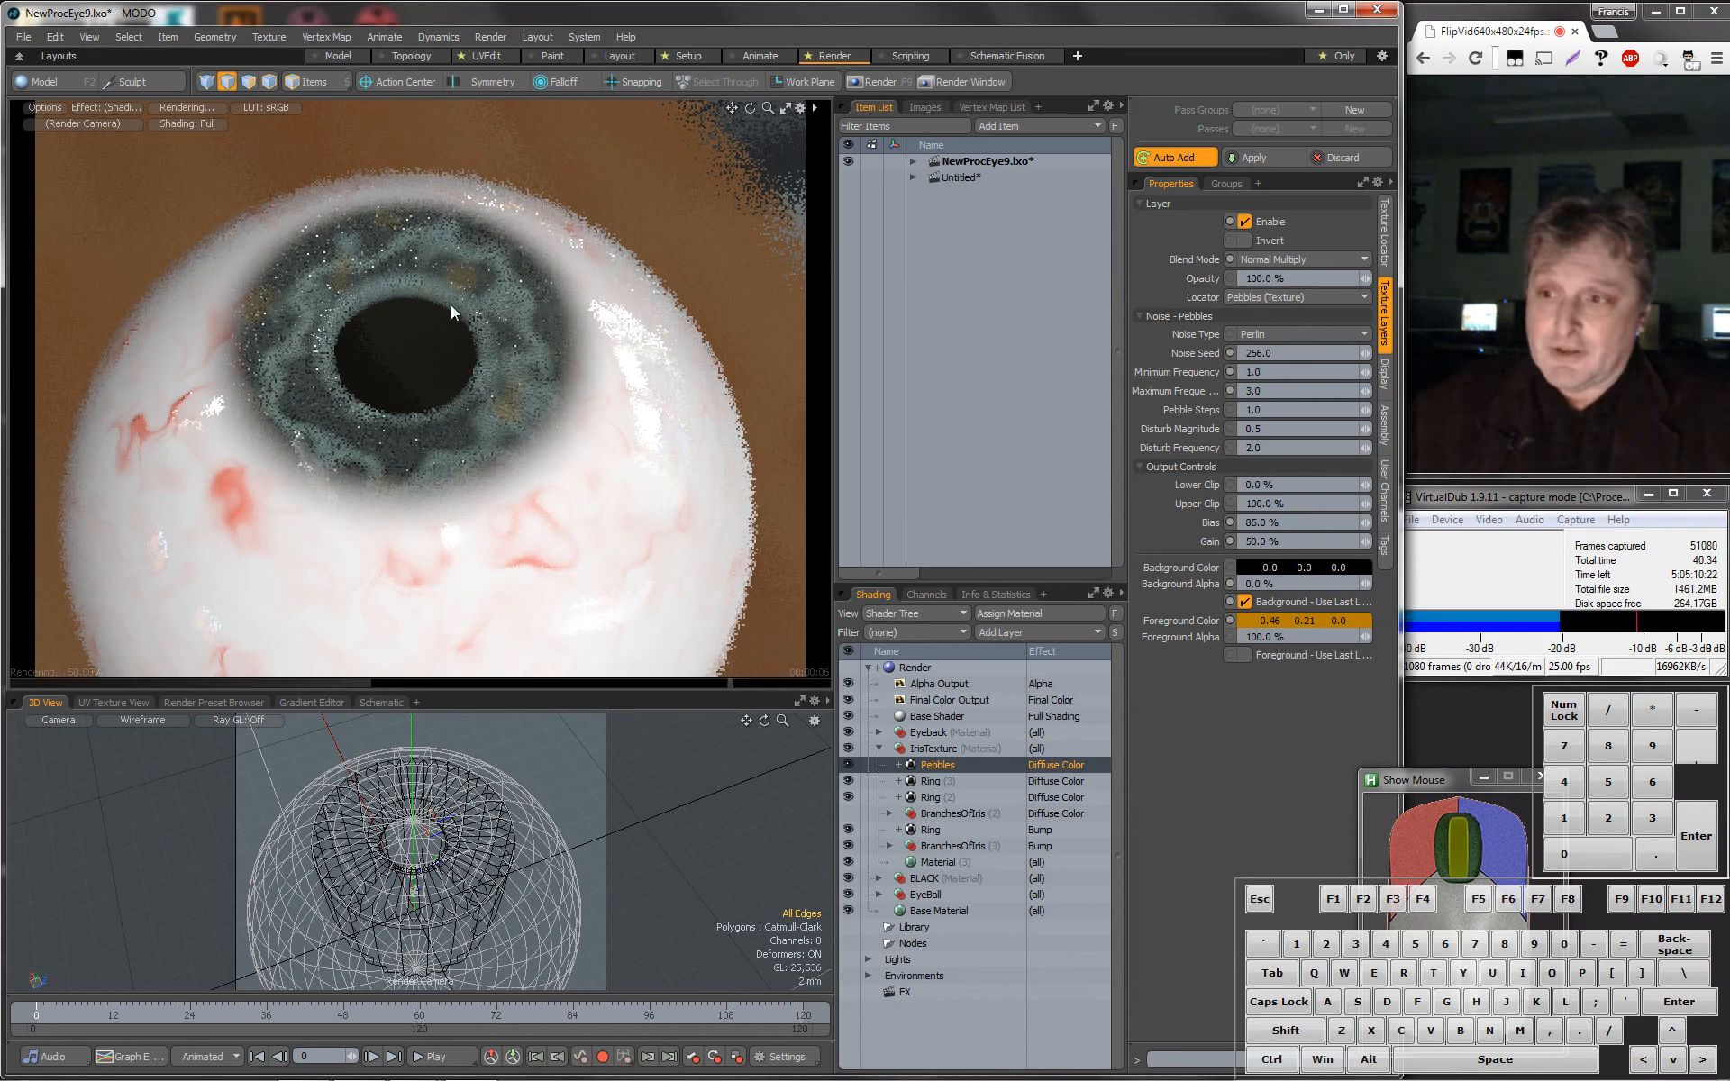
Inspect the settings of IrisTexture's Ring (3) and Ring (2) diffuse layers, hiding and reshowing Ring (2) to compare the iris.
left_click(934, 787)
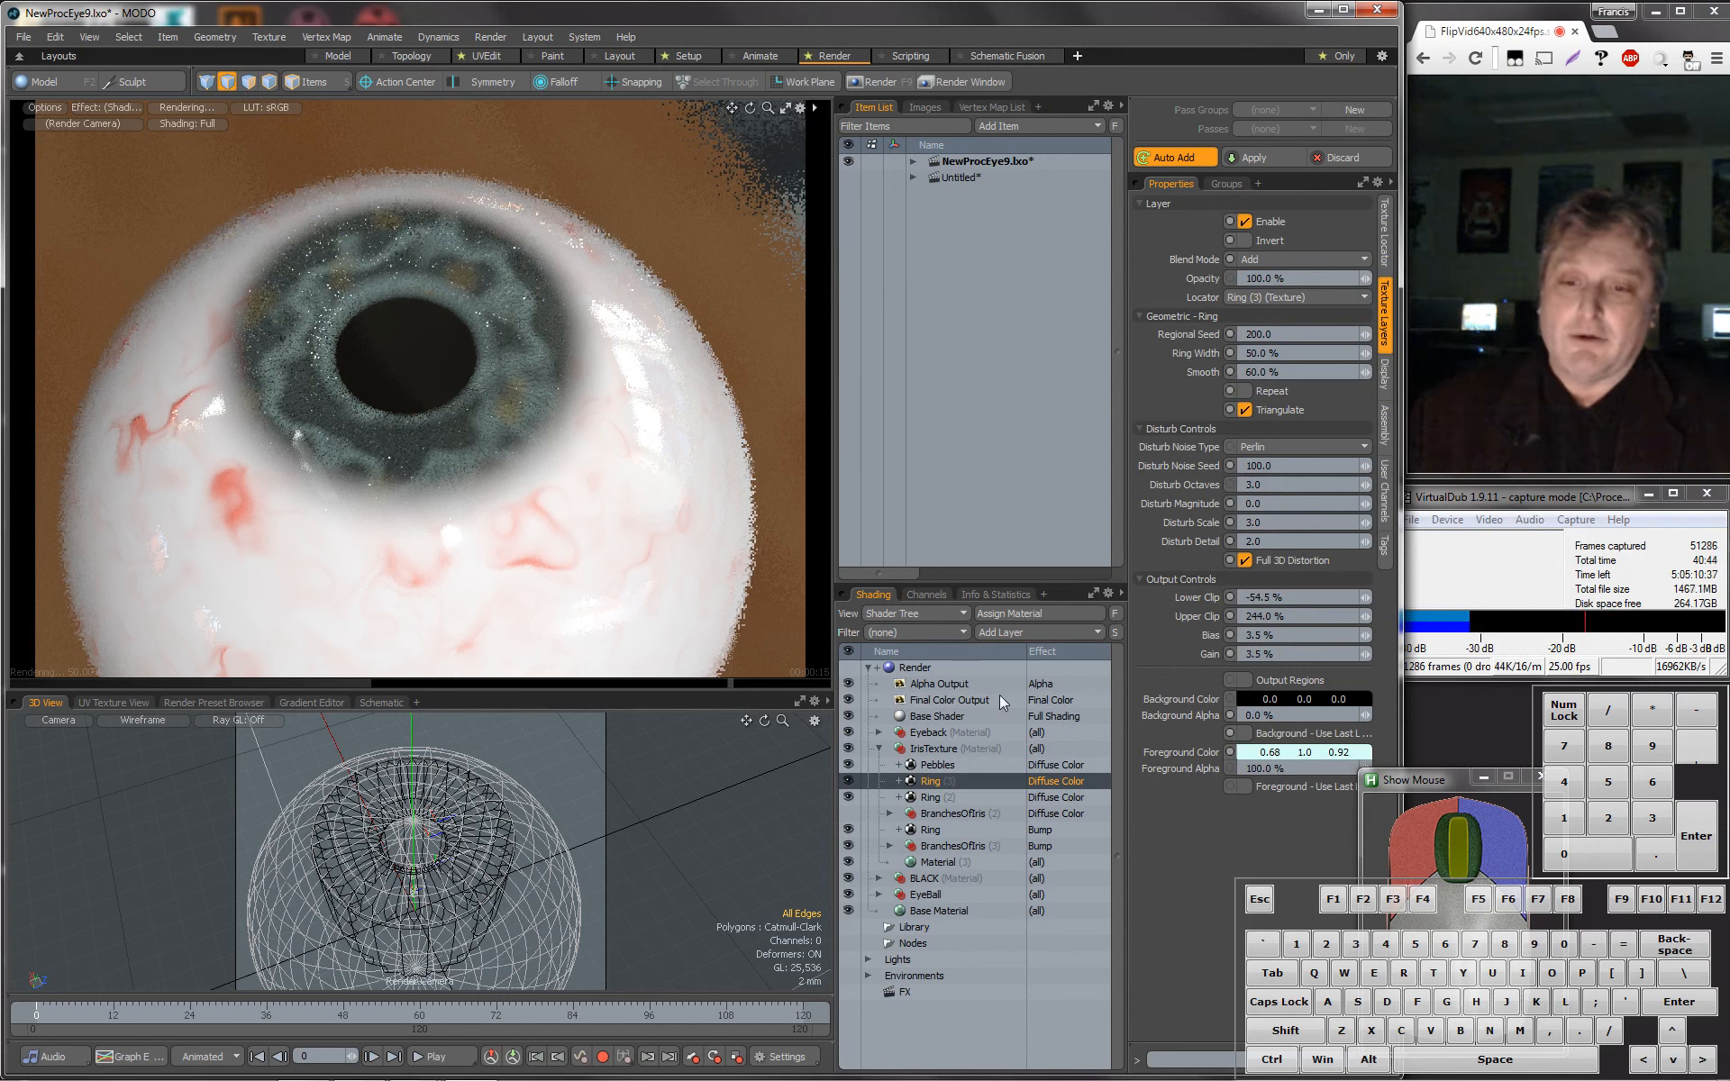
left_click(949, 799)
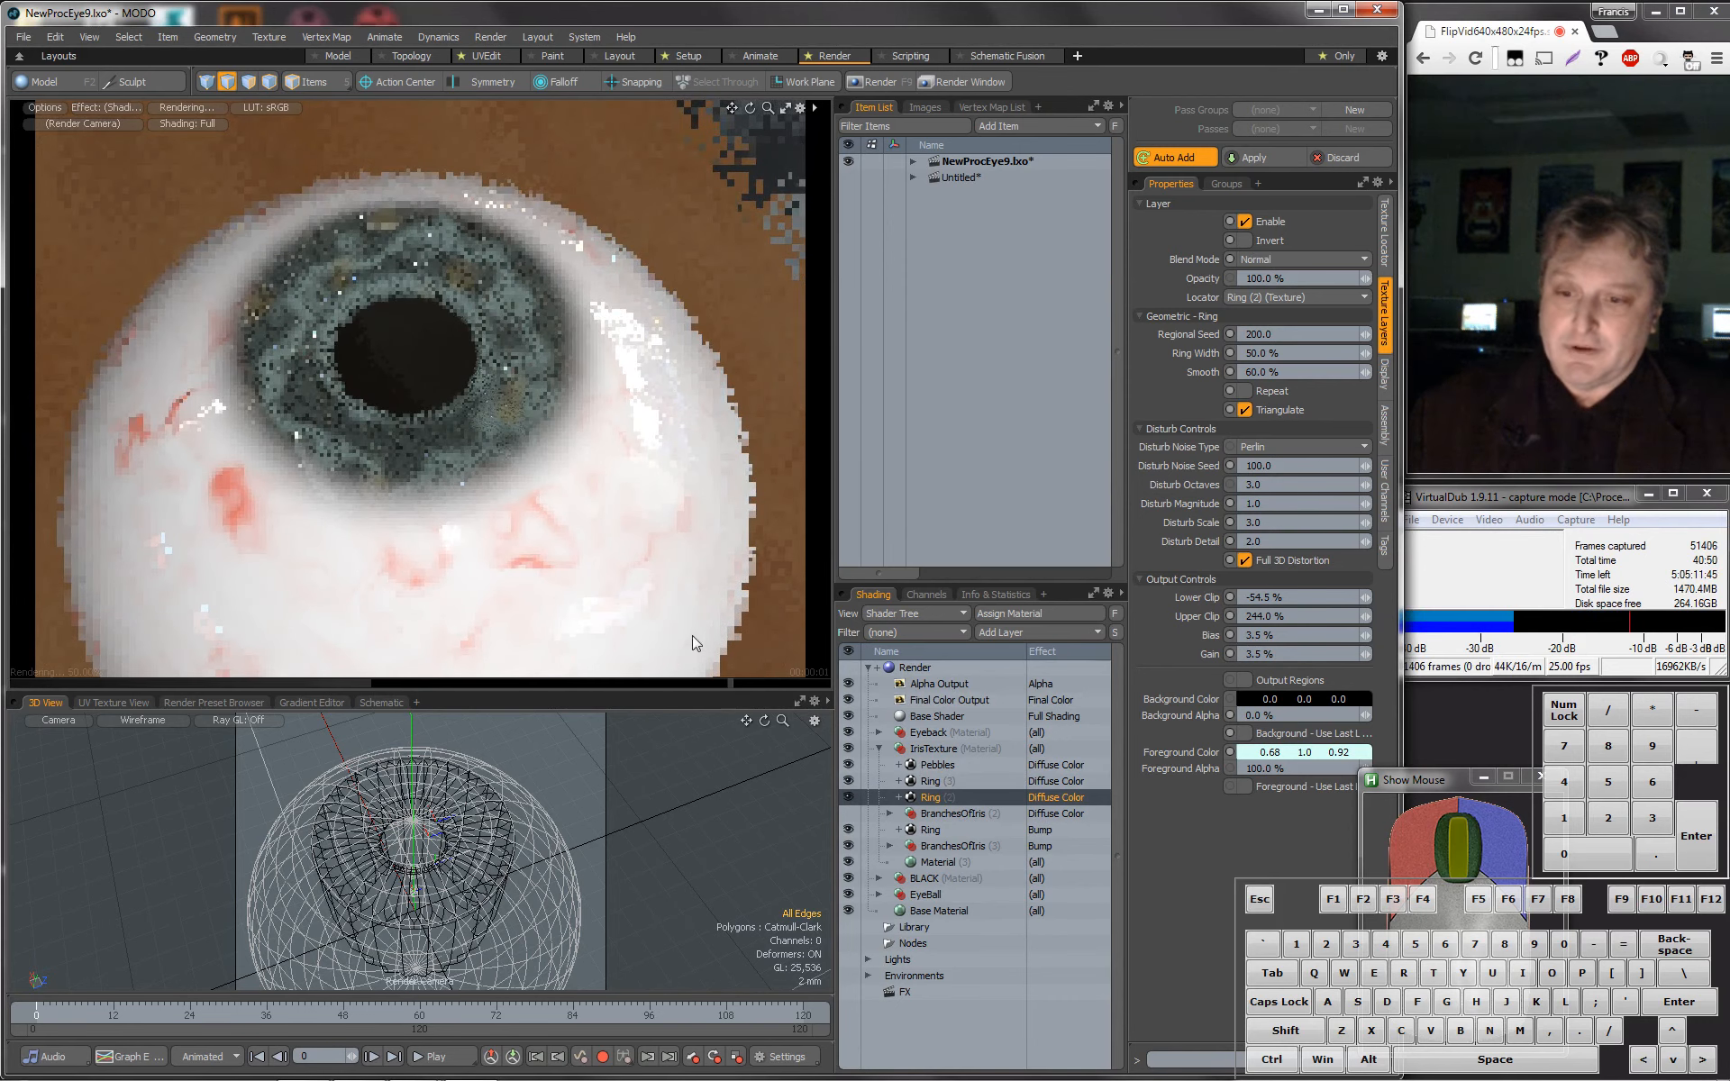
left_click(849, 798)
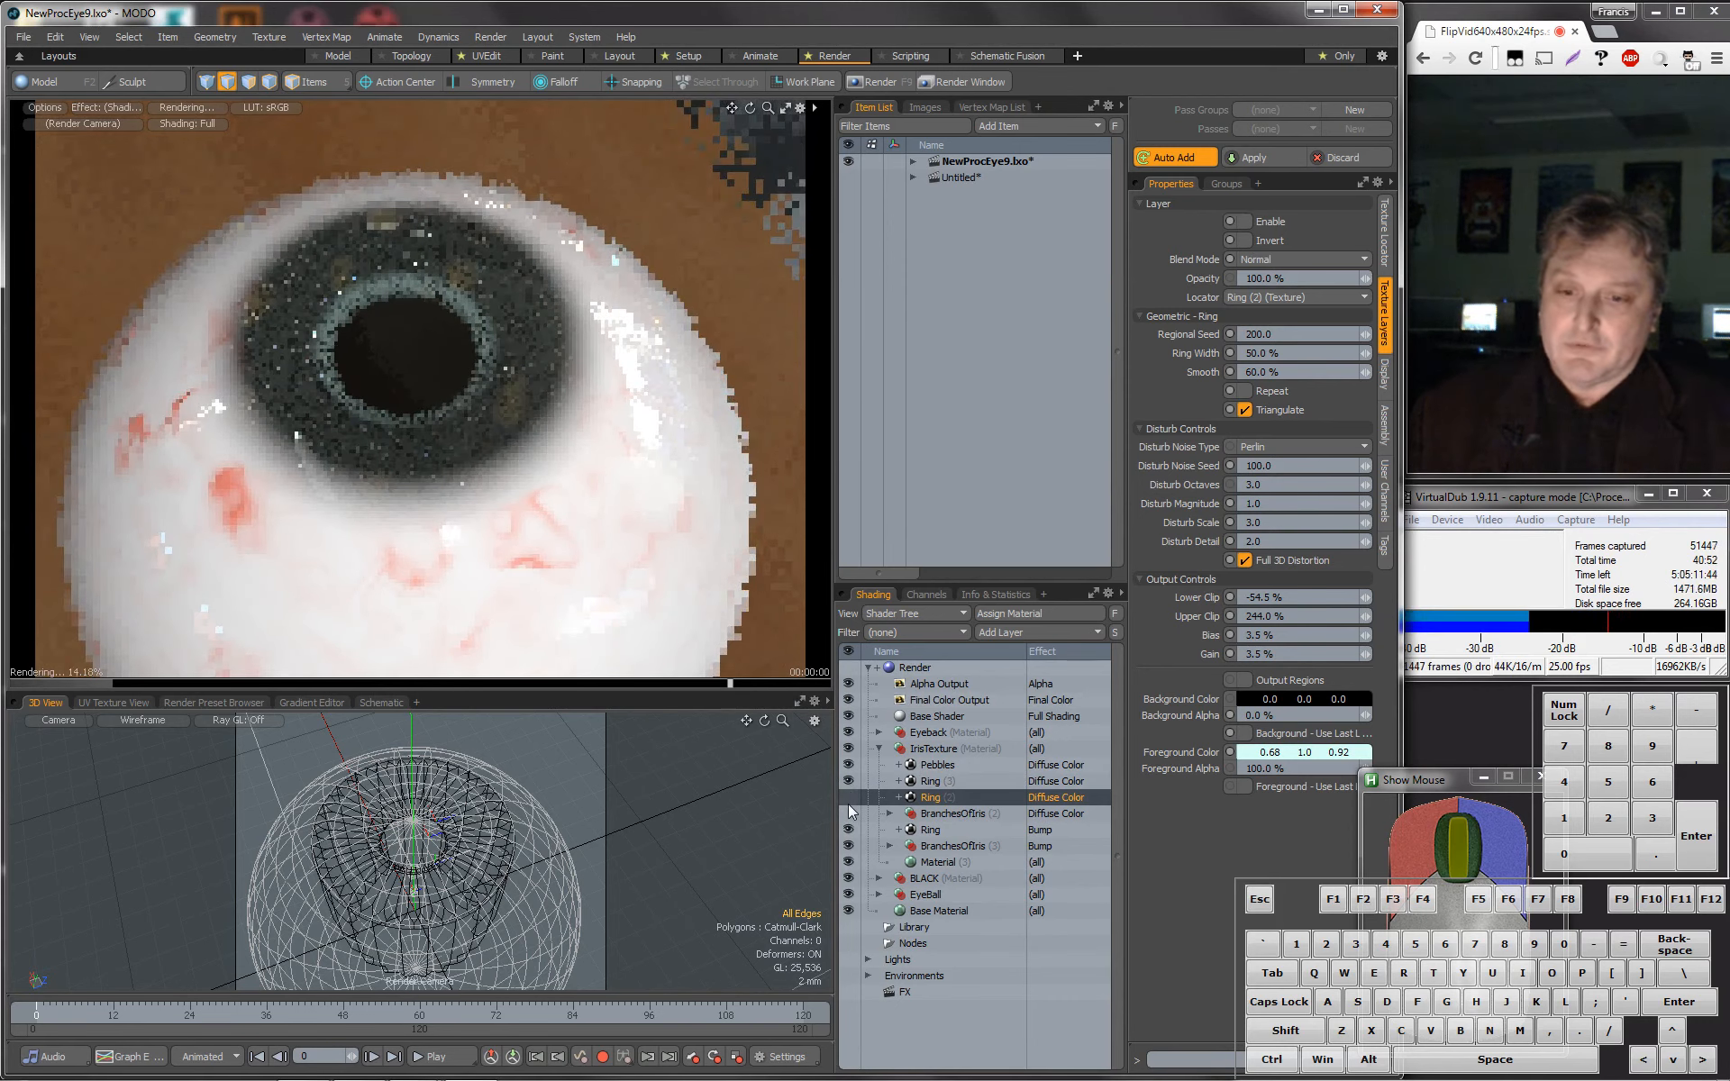
left_click(941, 782)
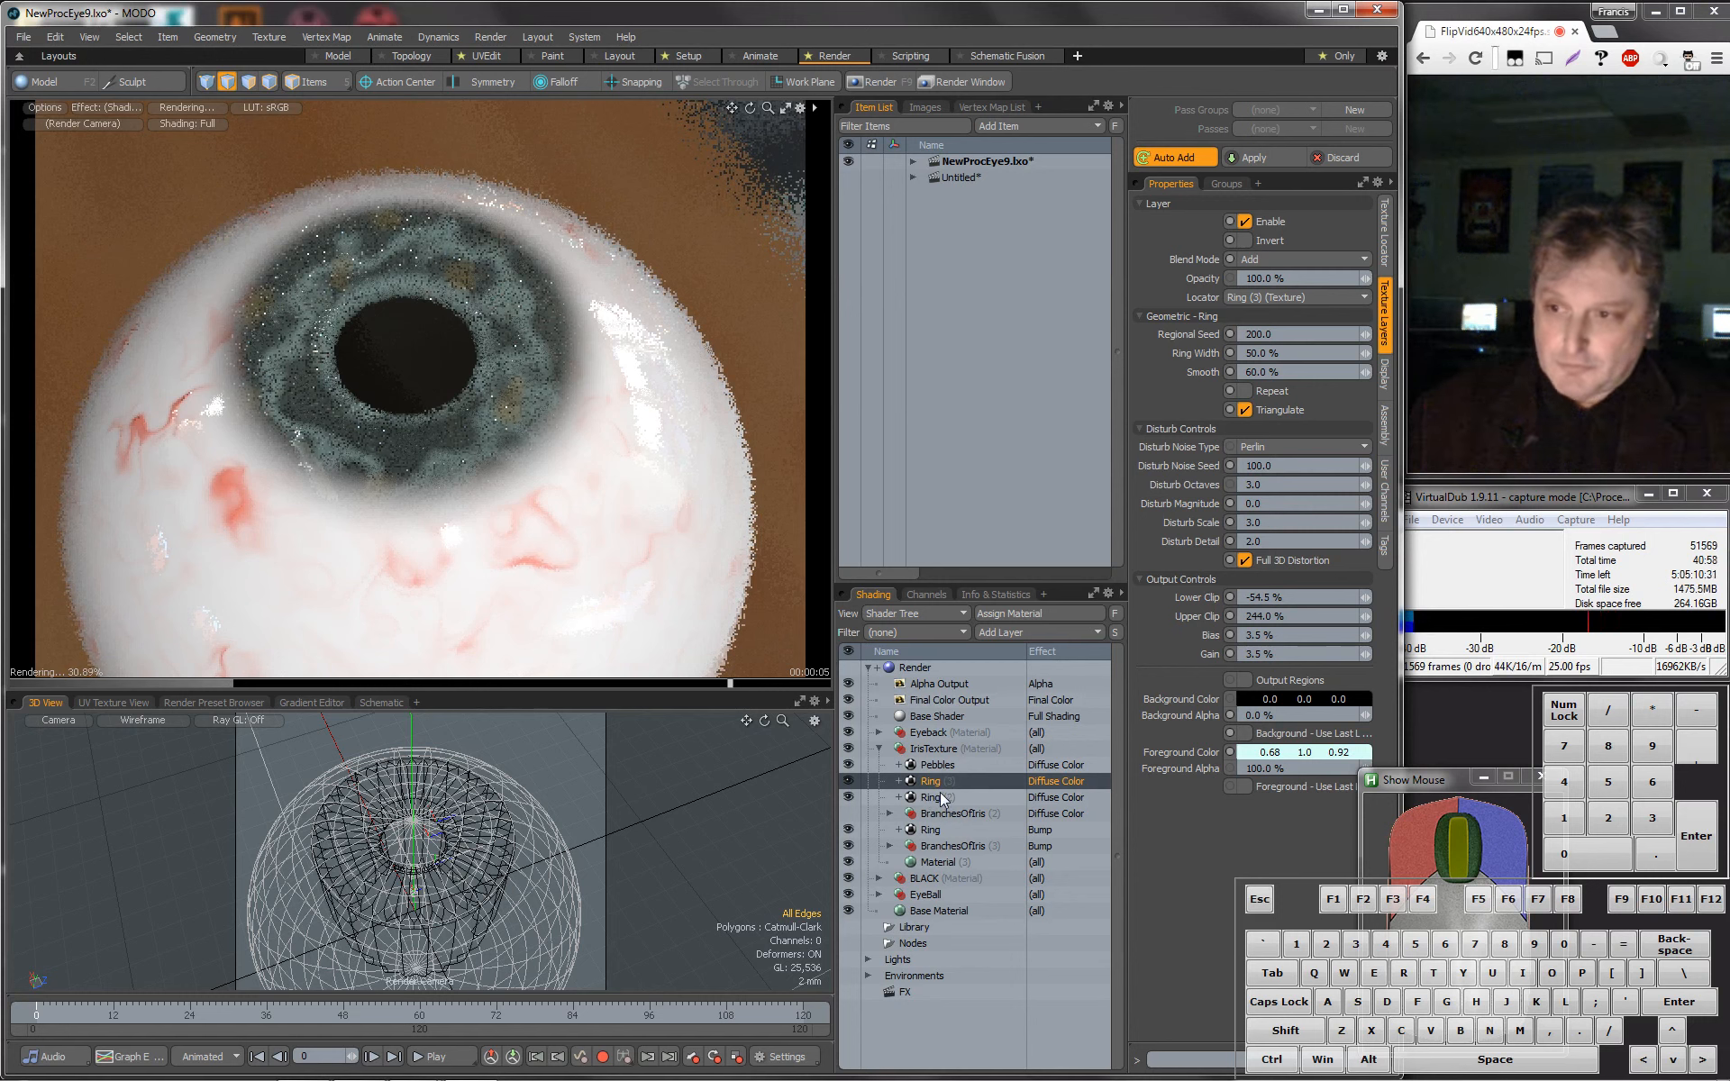
Isolate each of the two diffuse Ring layers in turn, and restore both along with the diffuse BranchesOfIris group.
left_click(848, 797)
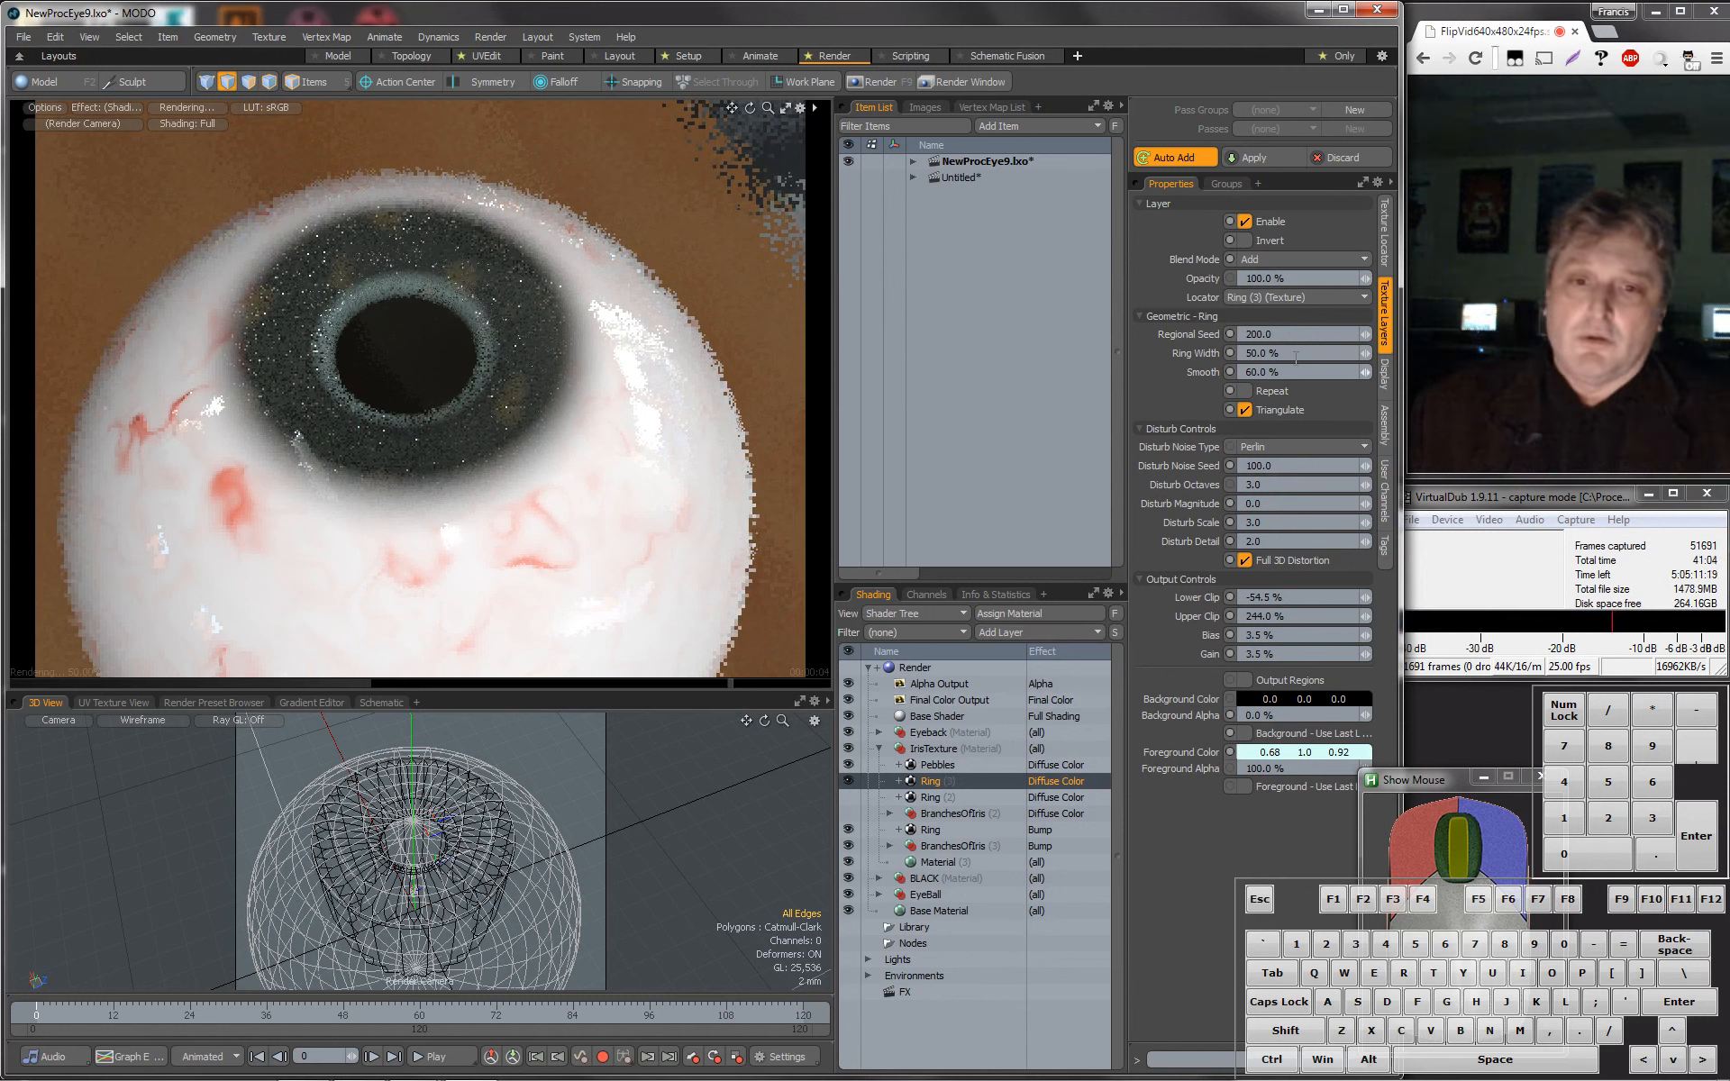
left_click(930, 798)
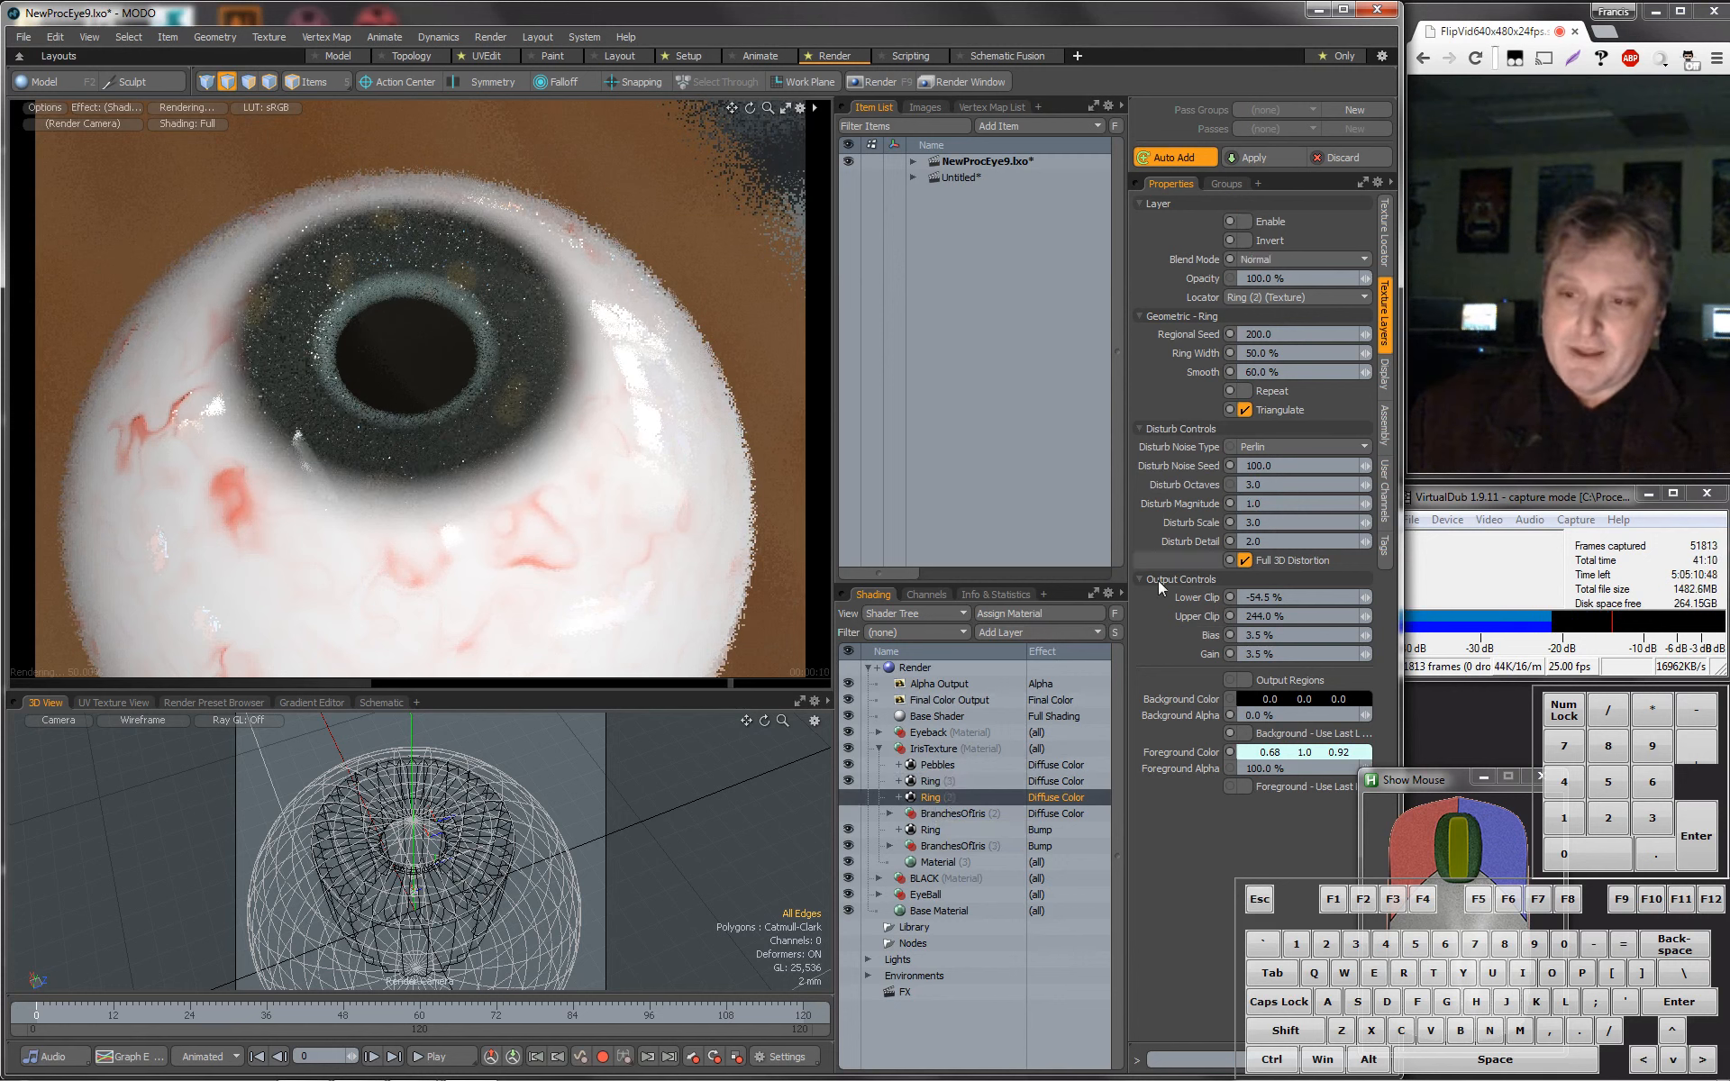
left_click(848, 799)
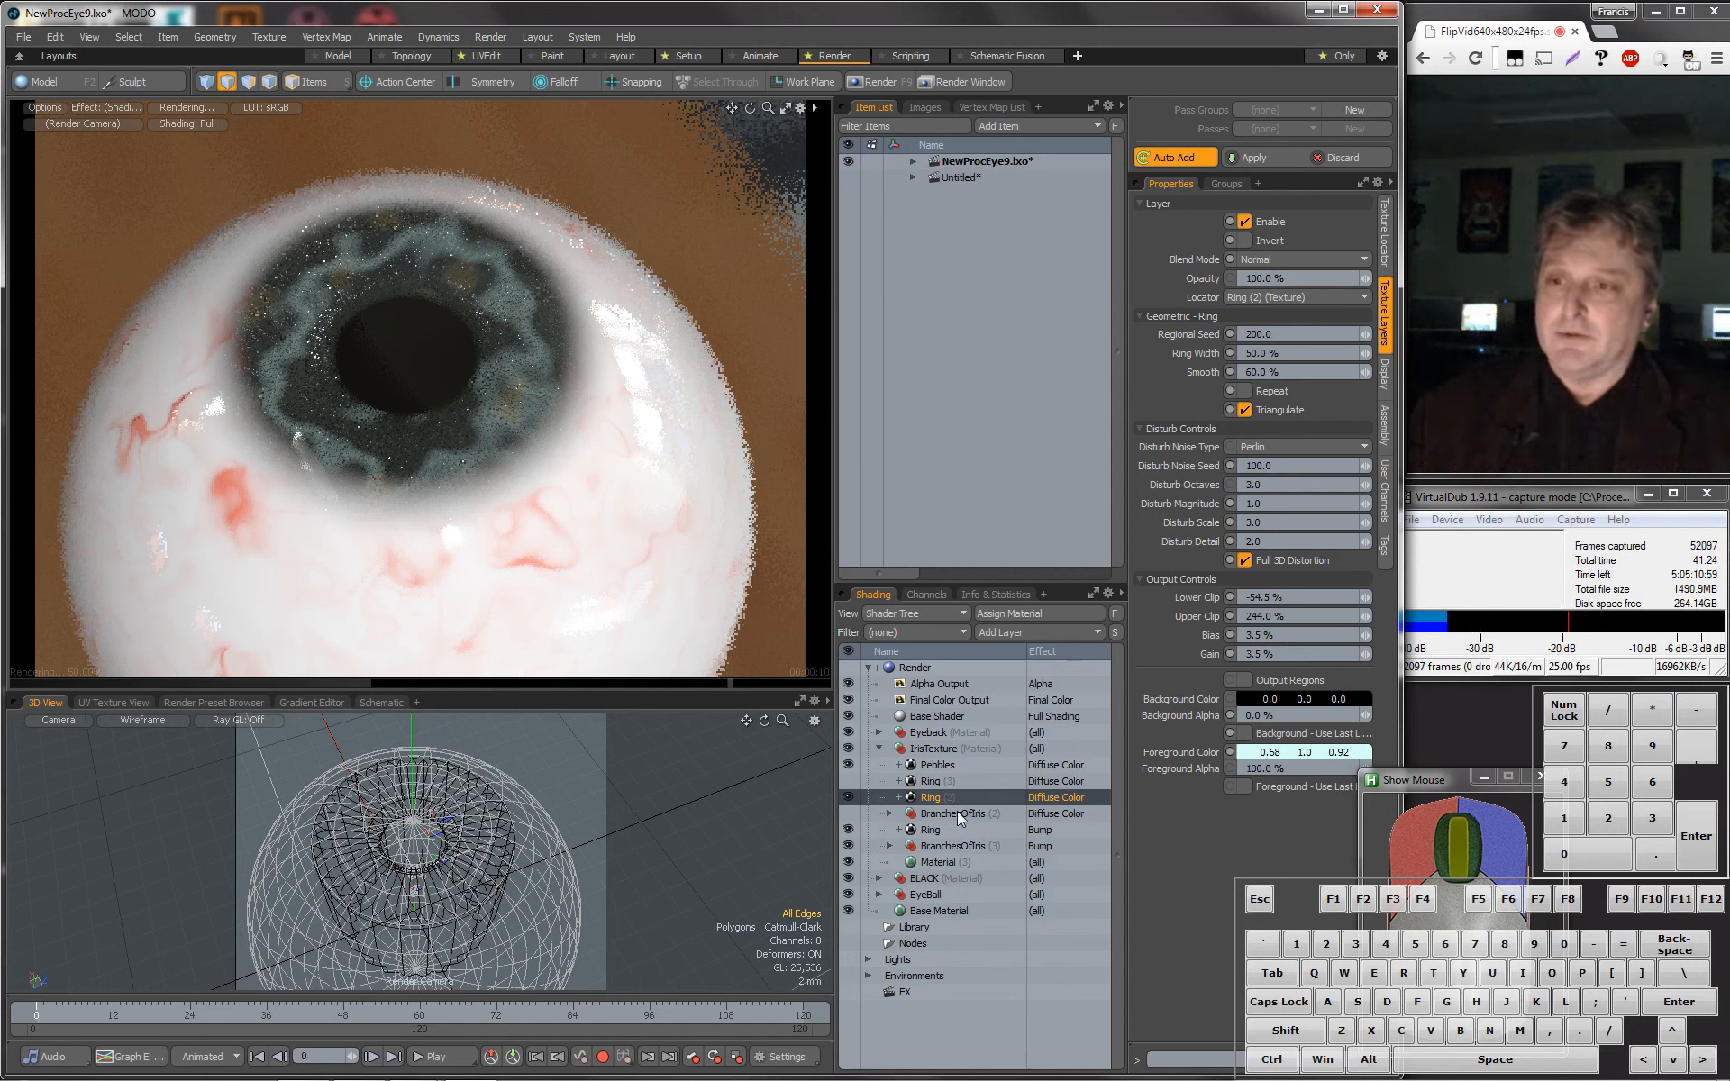
left_click(848, 781)
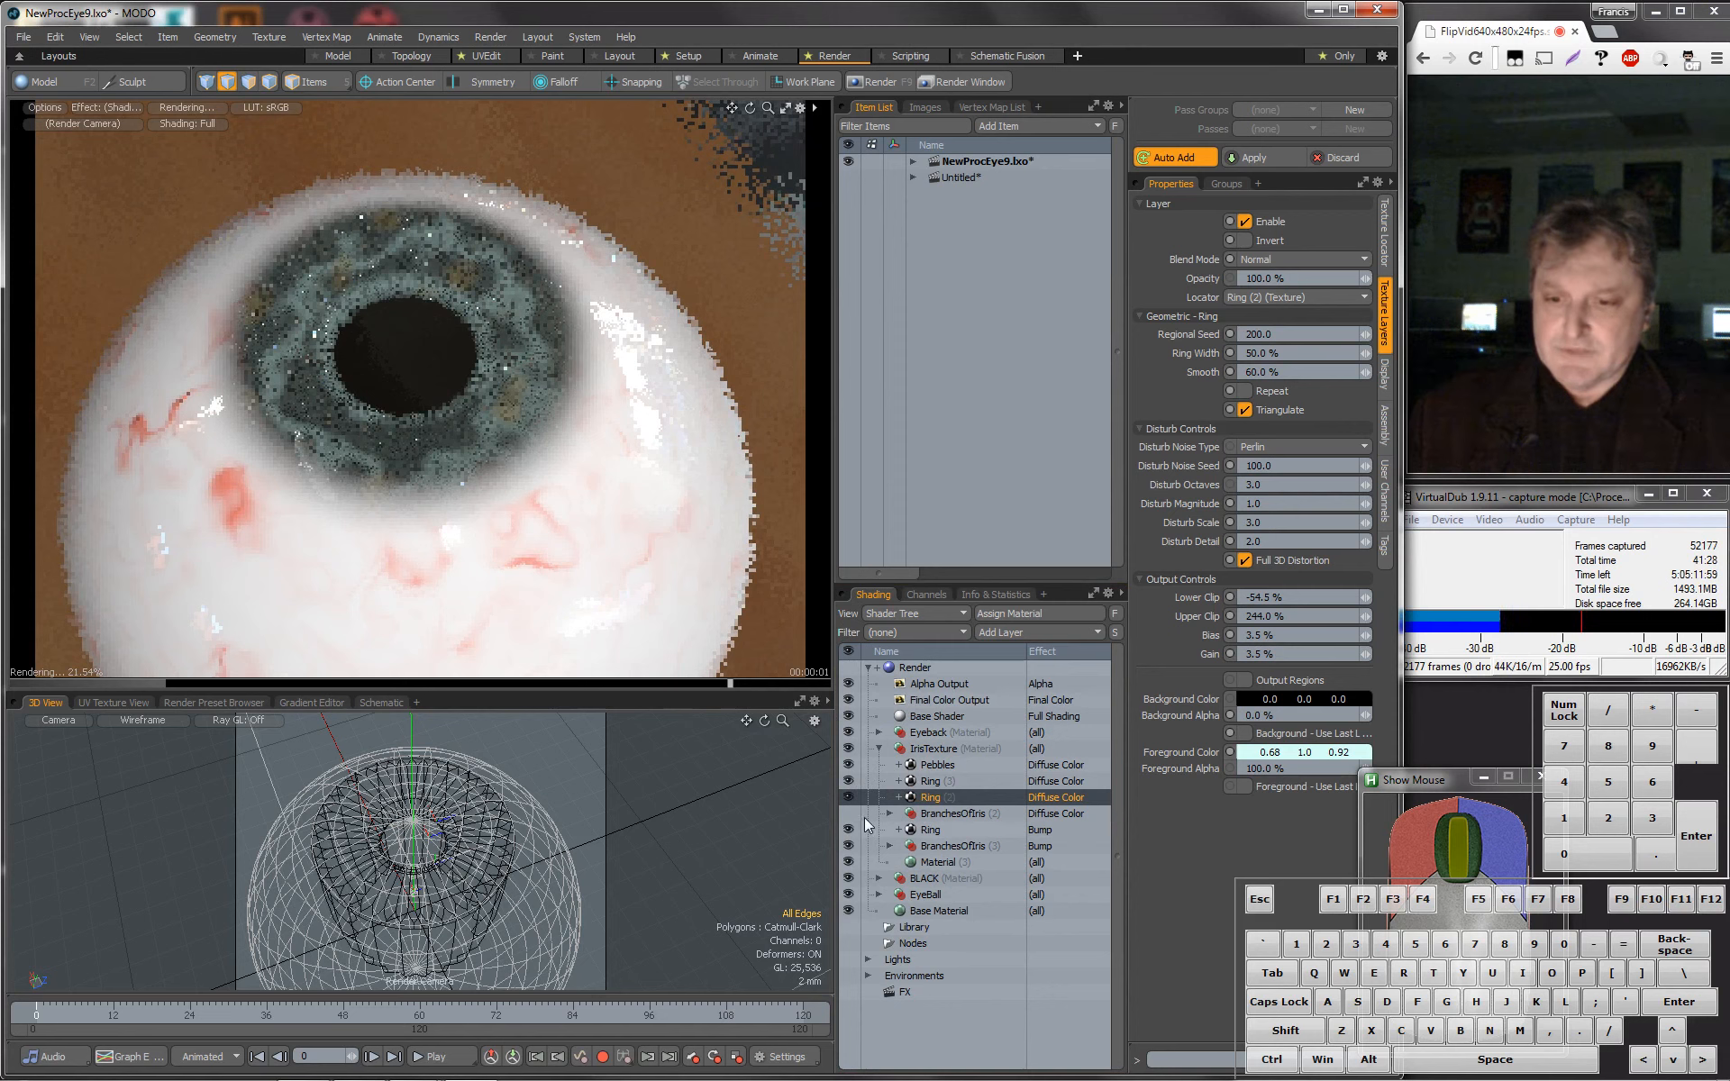
left_click(849, 813)
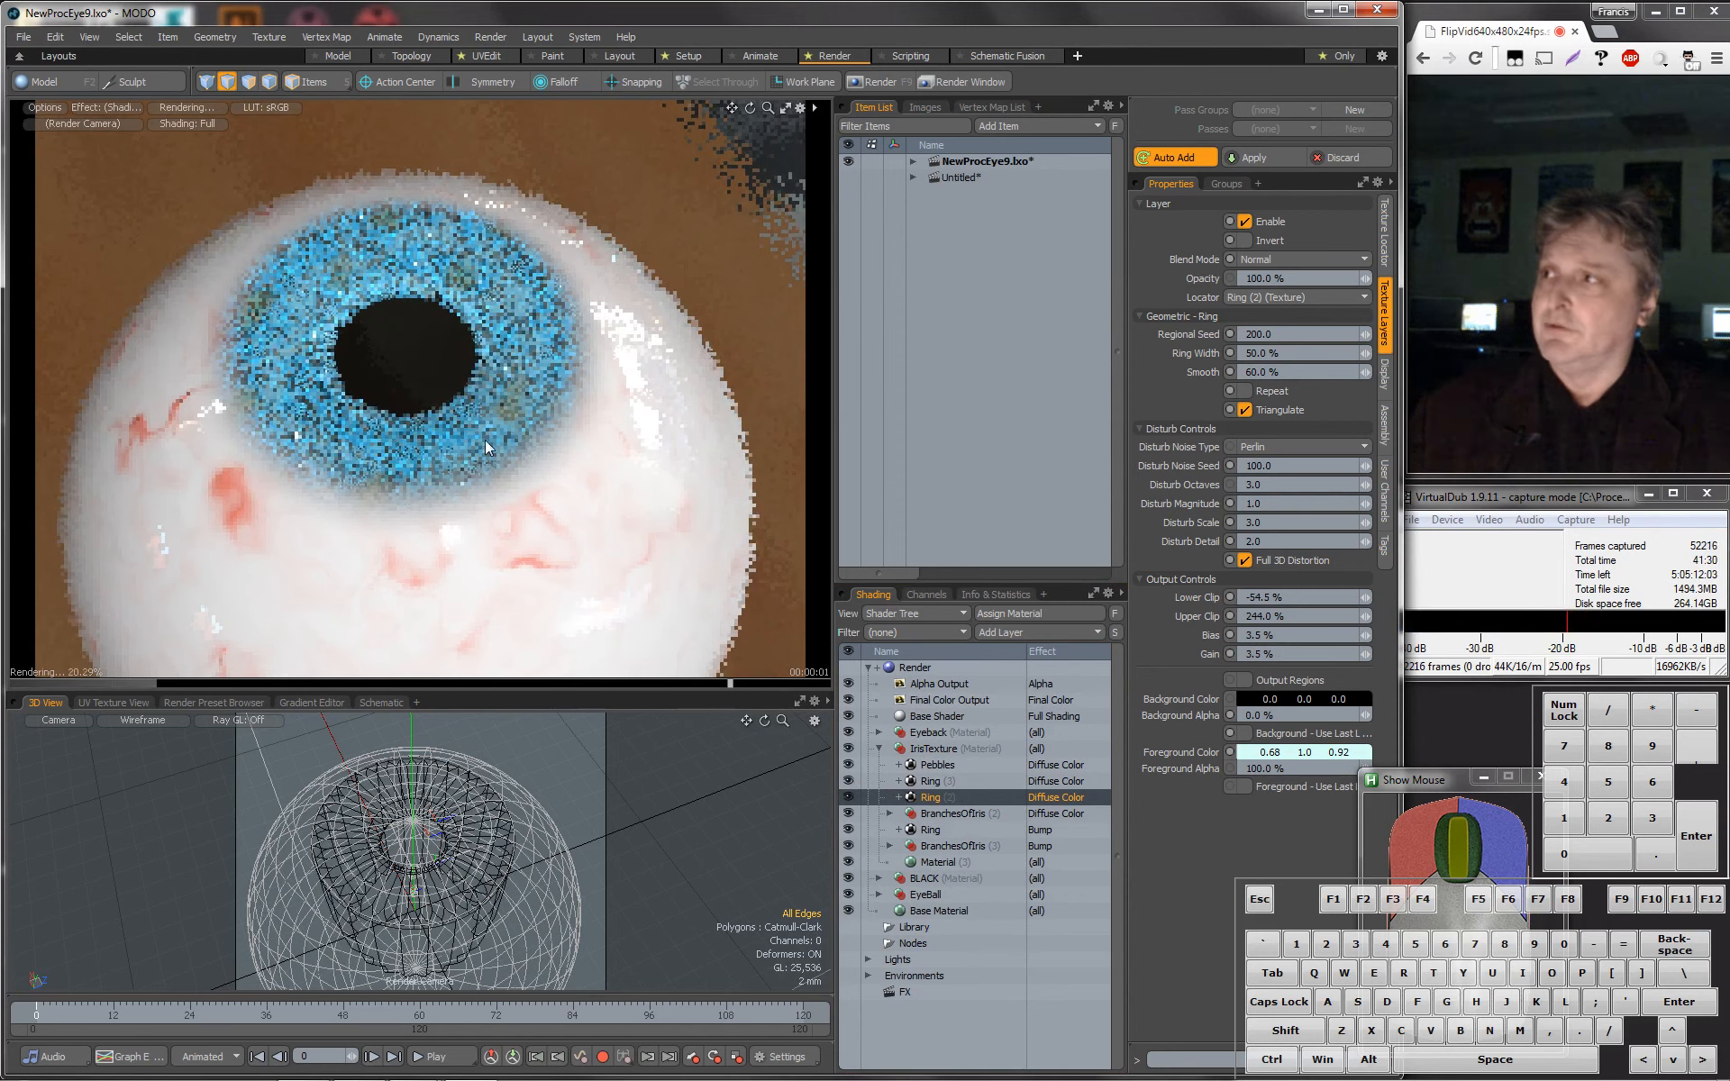
Switch to the Untitled scene and save it as NewEye1 on the local C: disk.
left_click(955, 176)
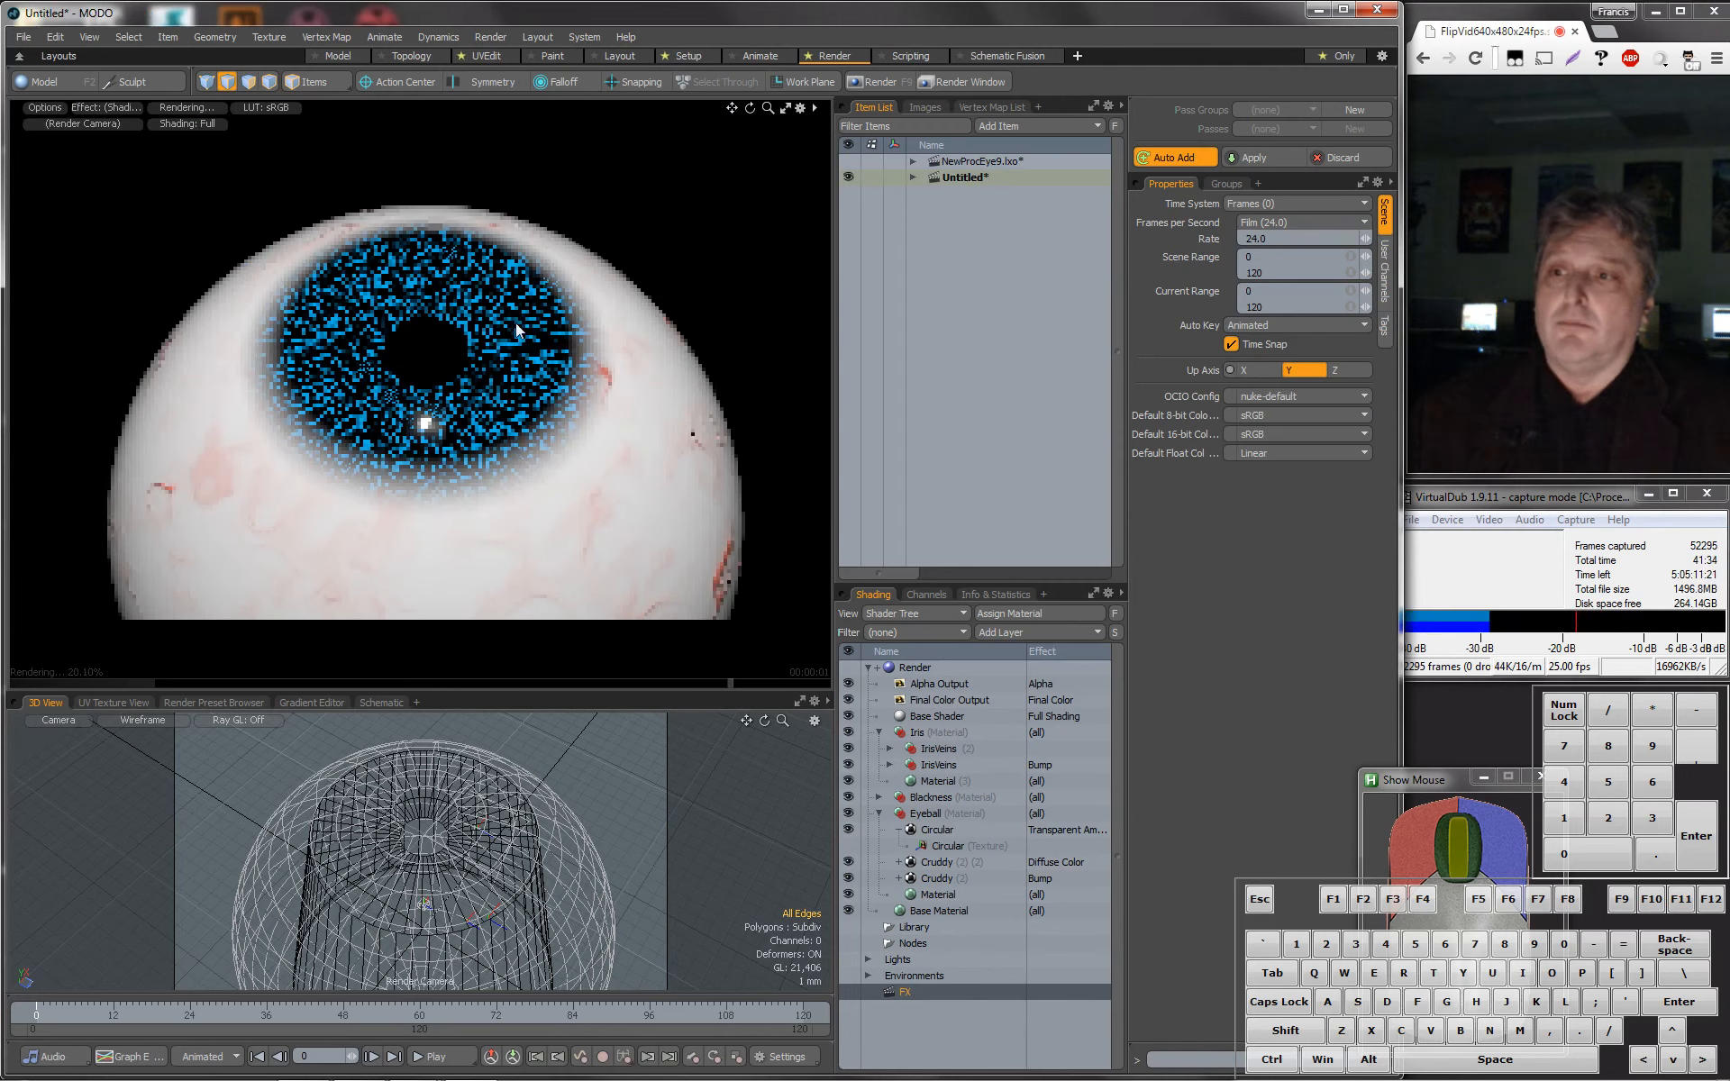
left_click(24, 38)
left_click(57, 223)
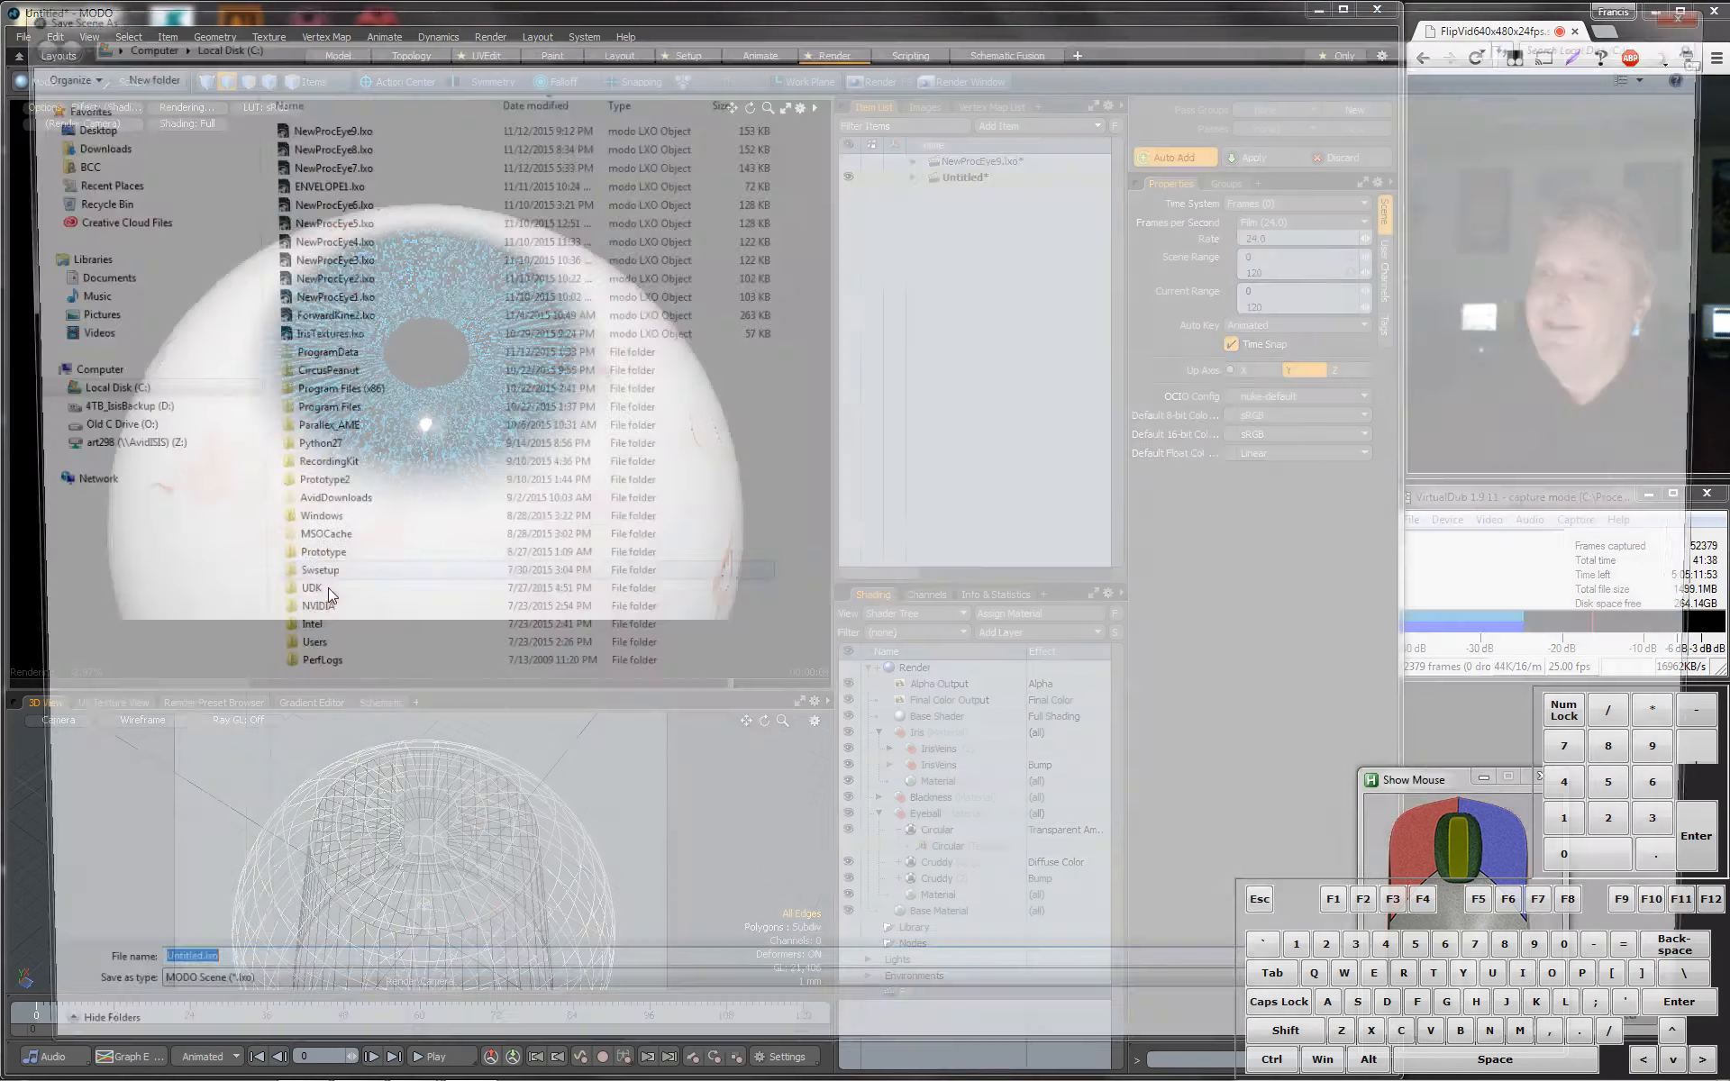
type("Ne")
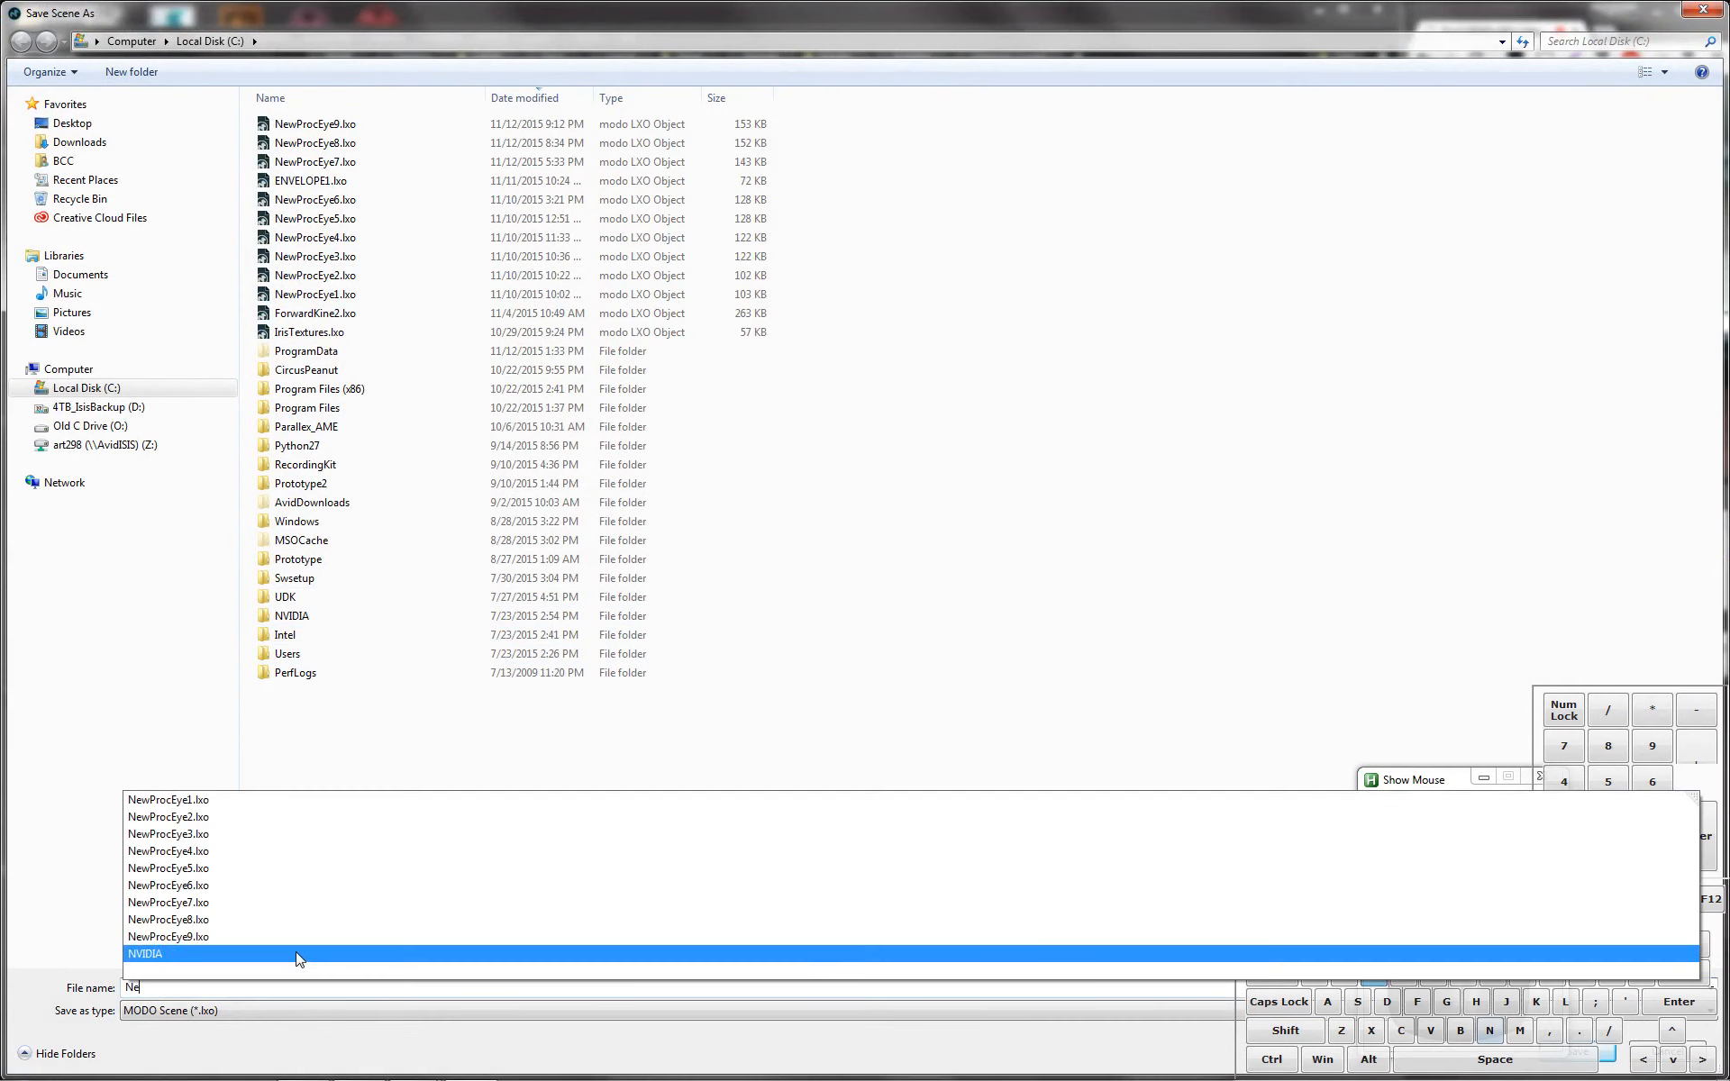
type("wEye1")
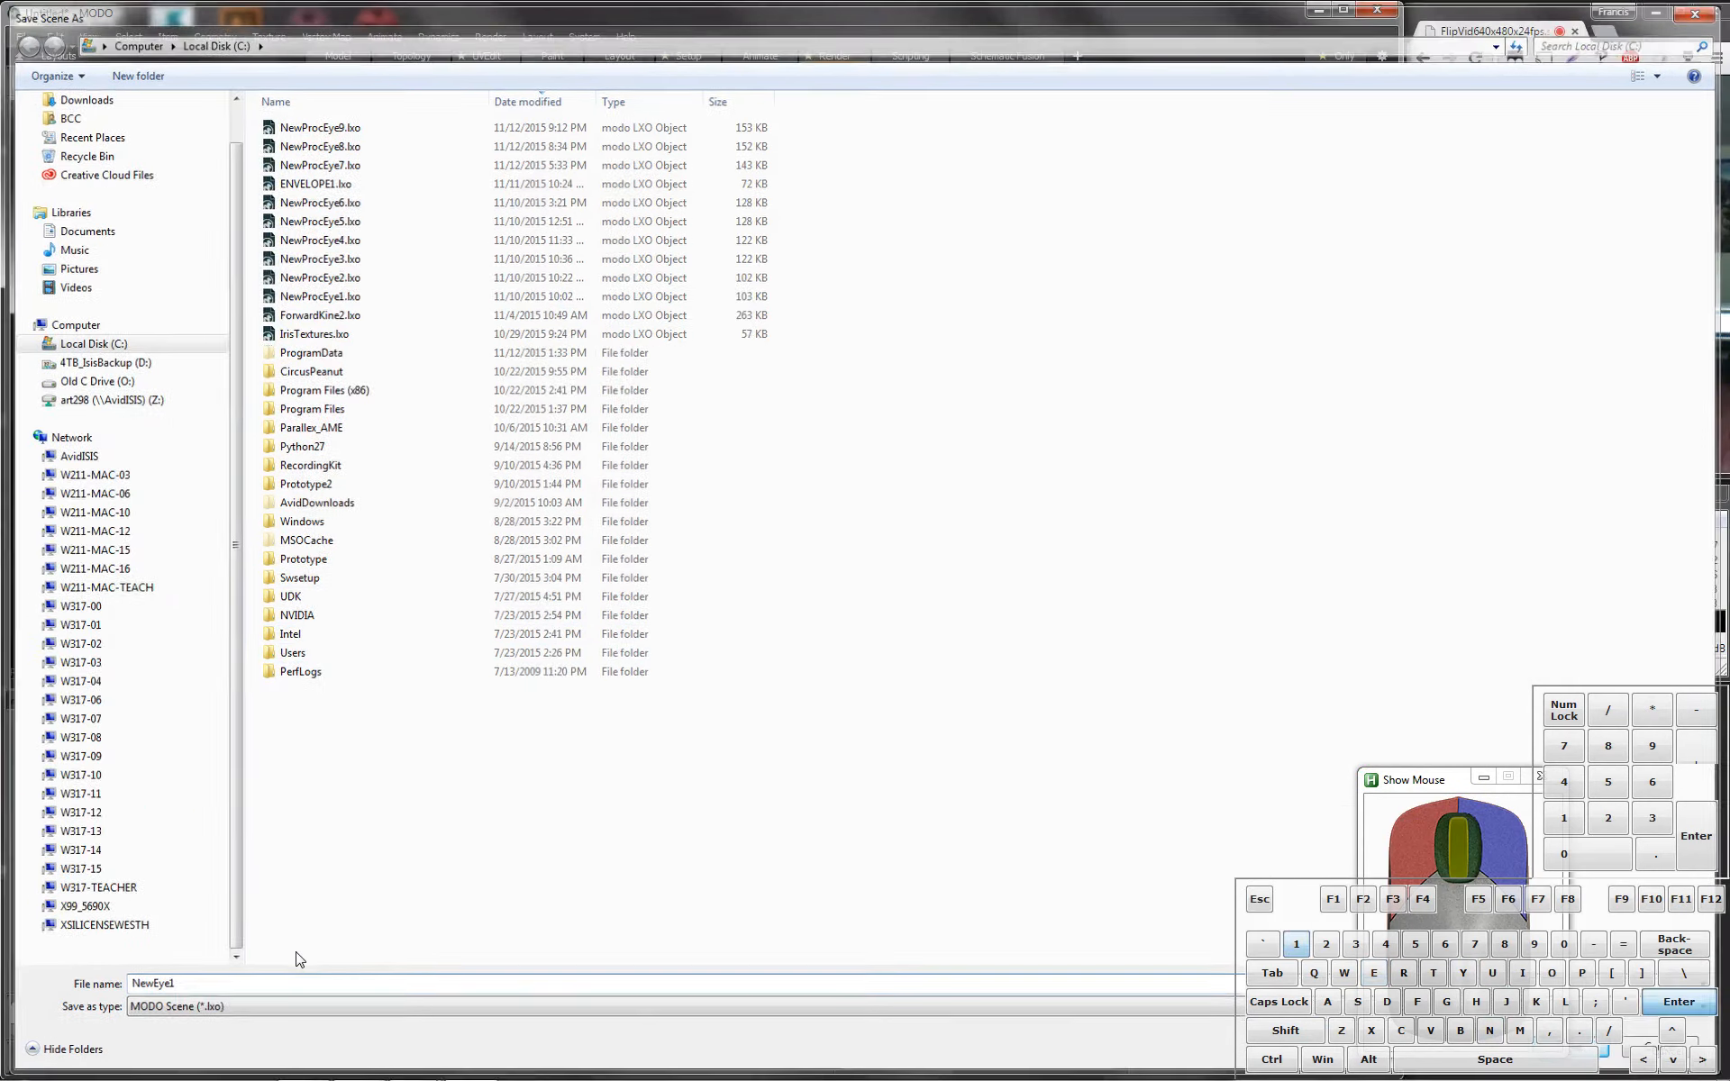
key("Return")
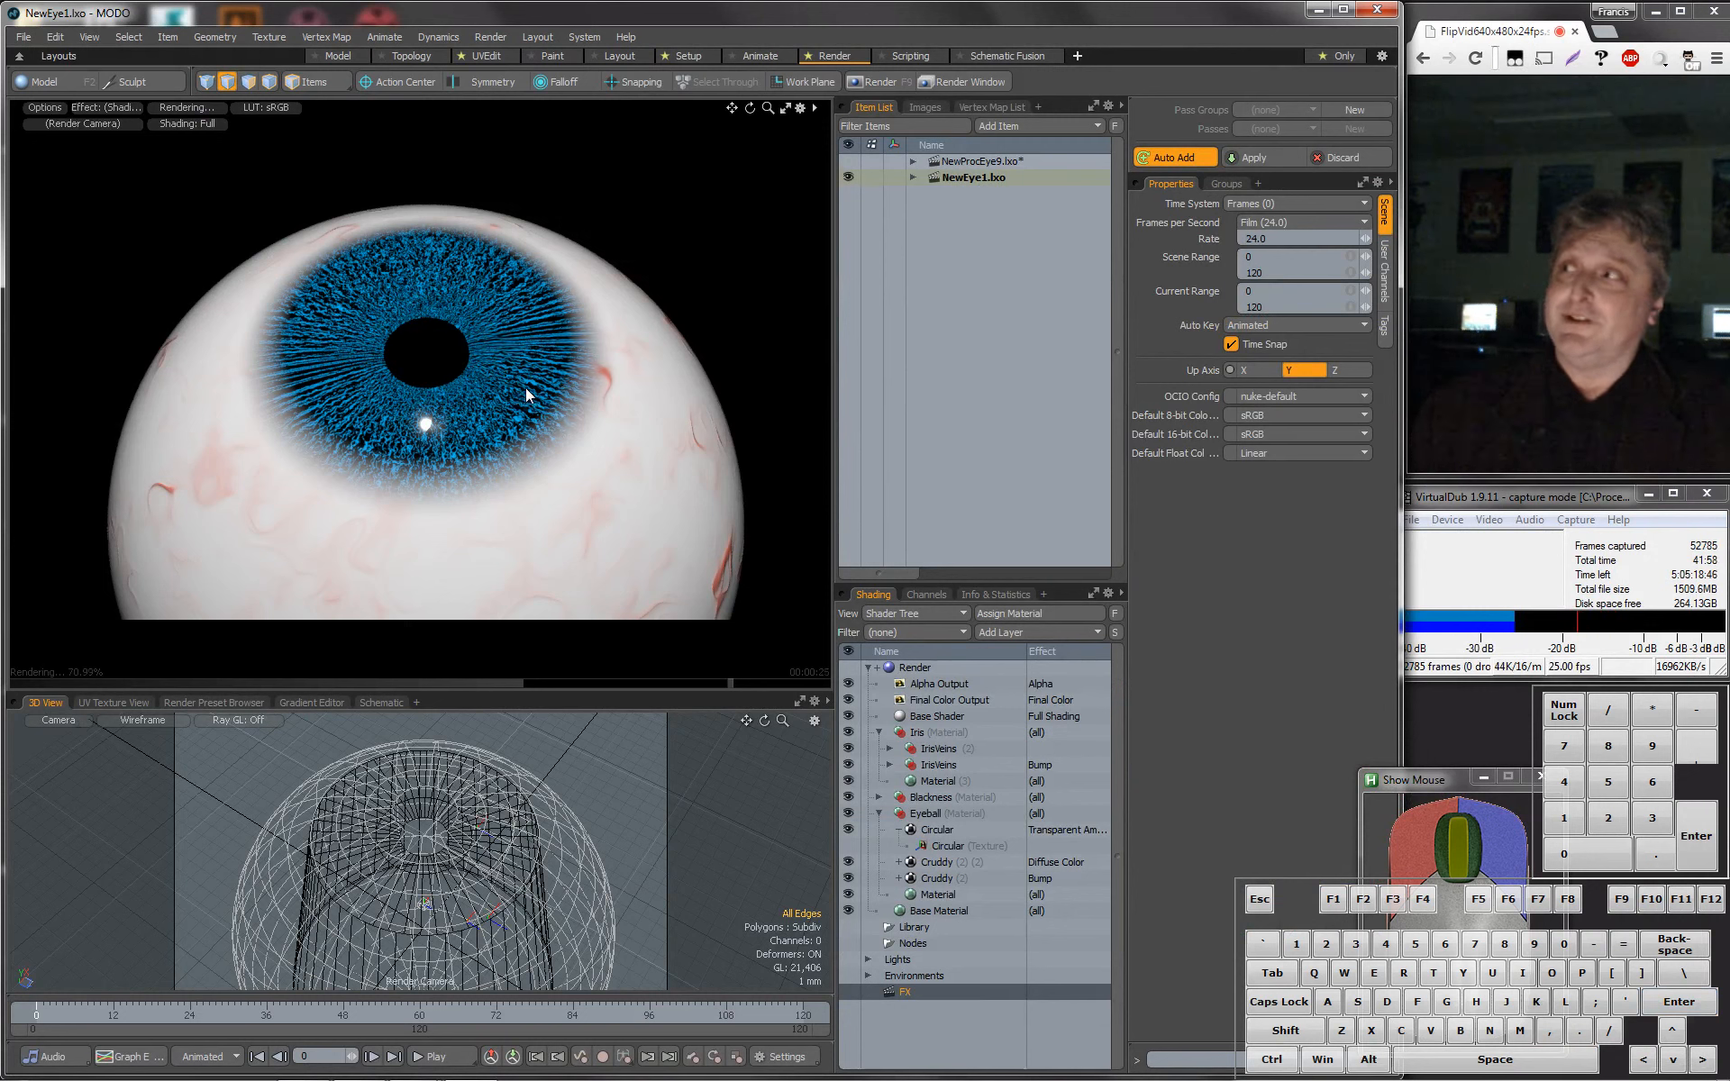
left_click(1579, 522)
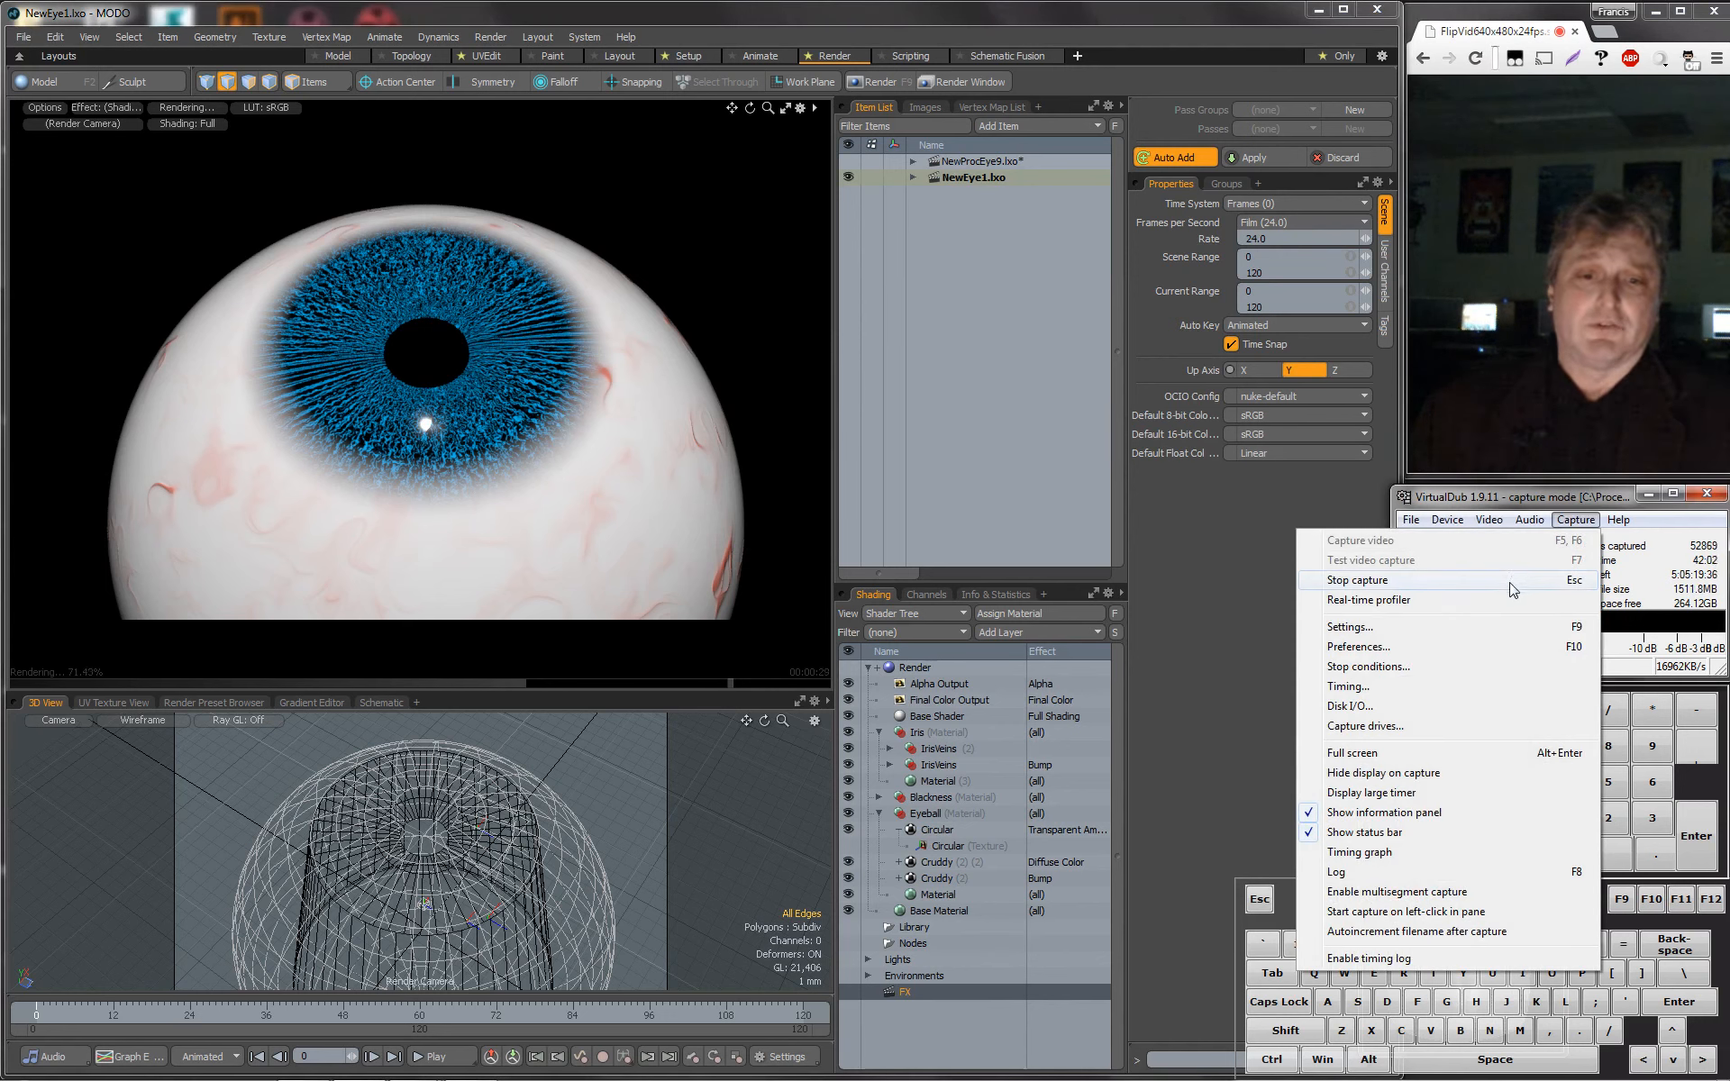